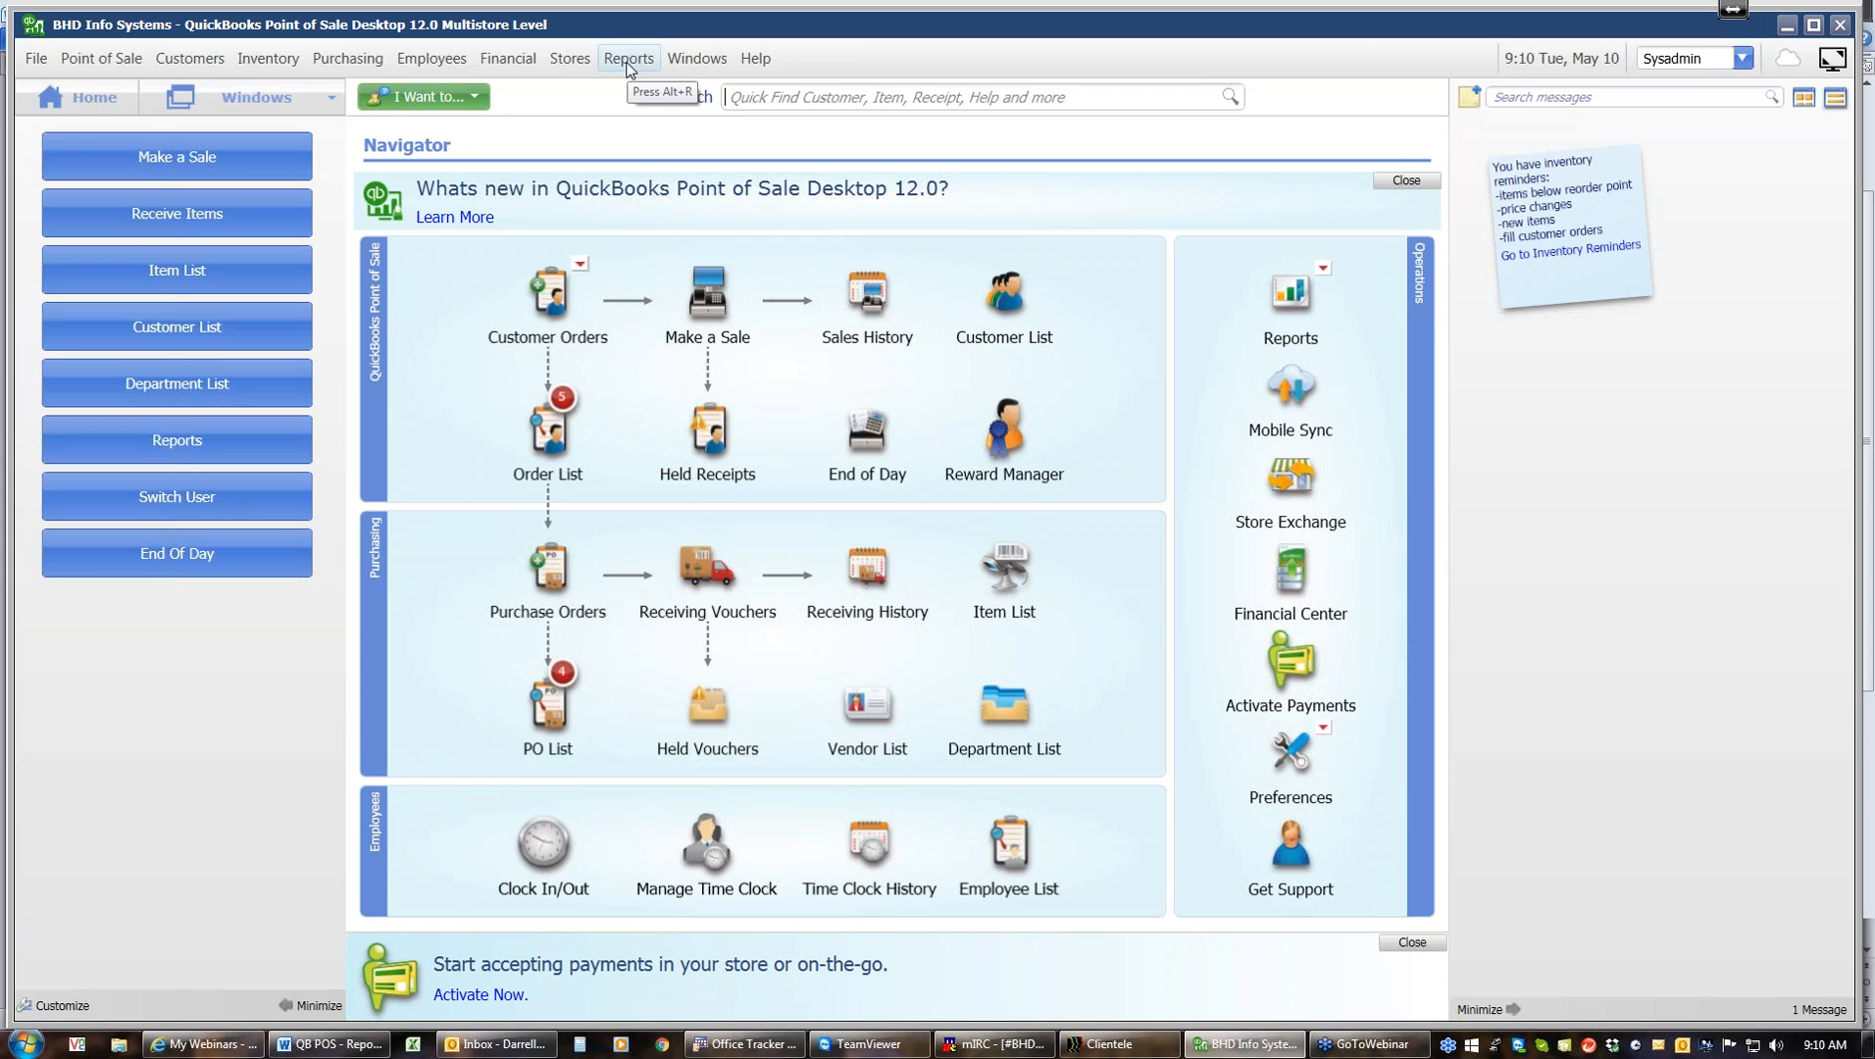
Open the reports Dashboard and close it again
{"action": "left_click", "coordinate": [628, 61]}
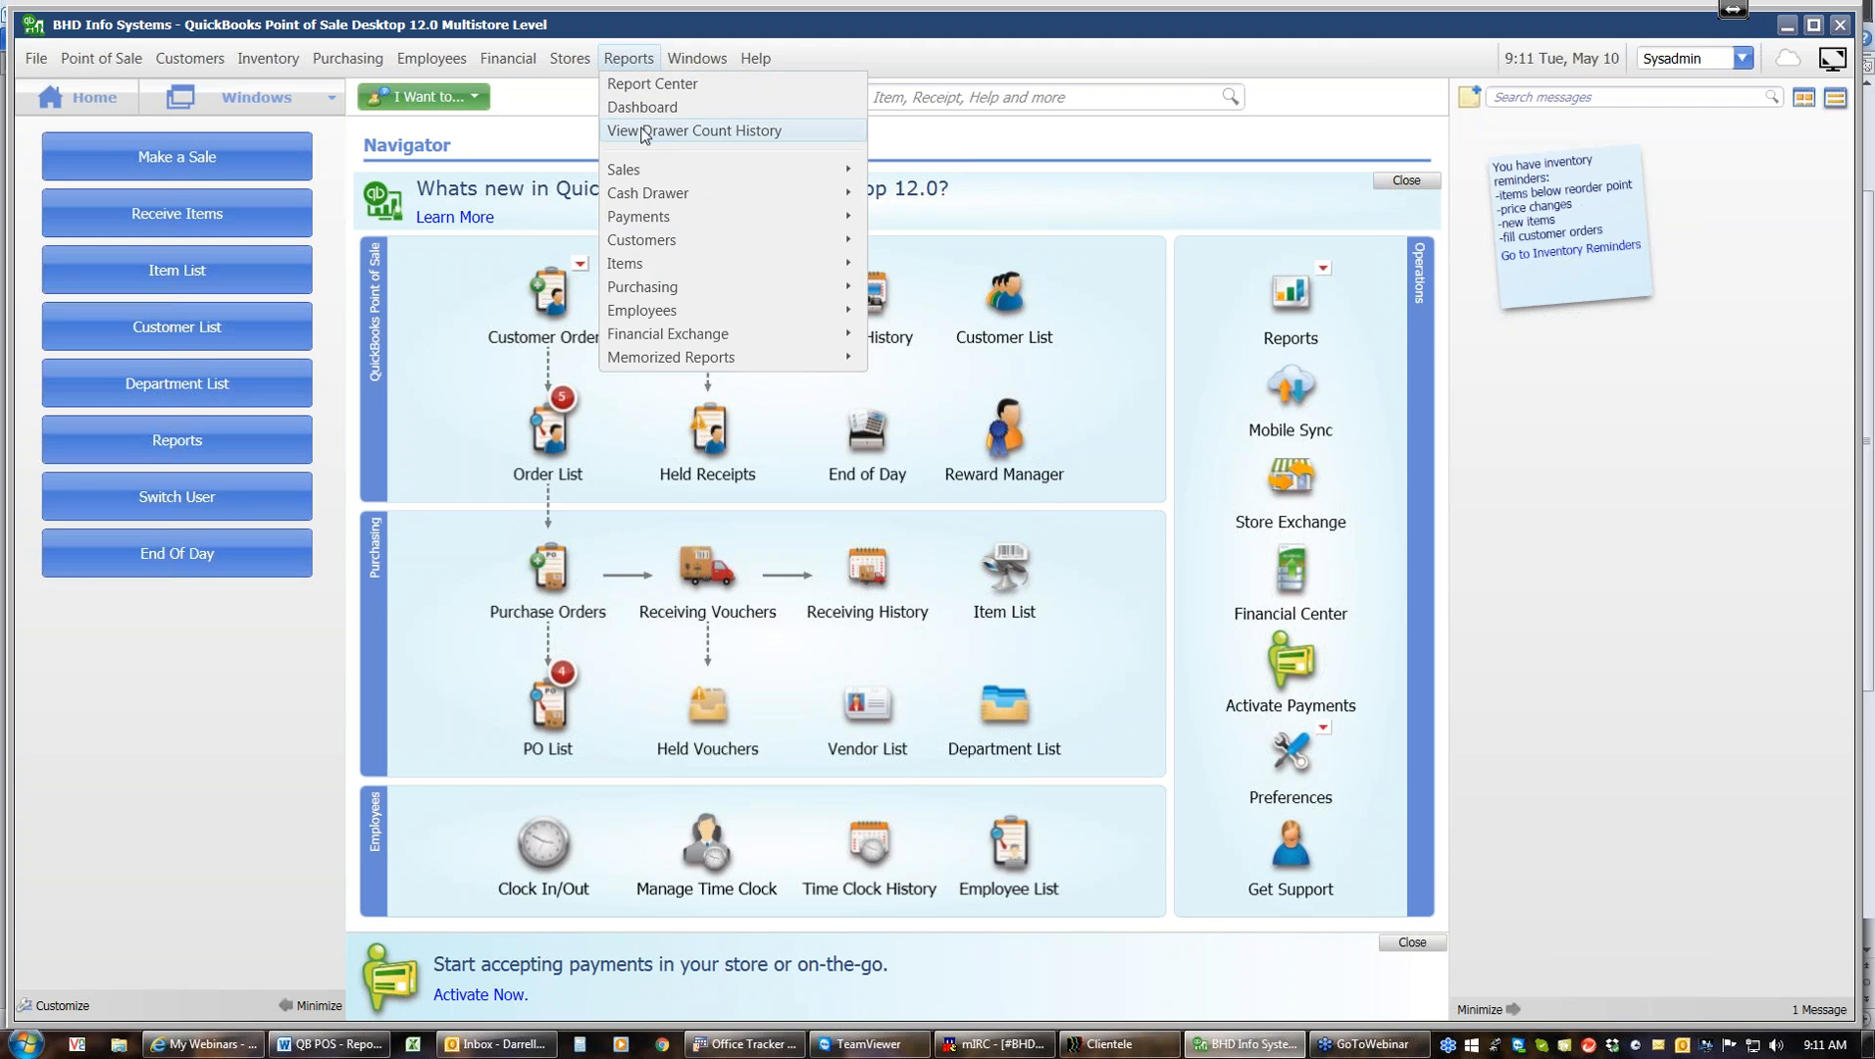
{"action": "mouse_move", "coordinate": [648, 175]}
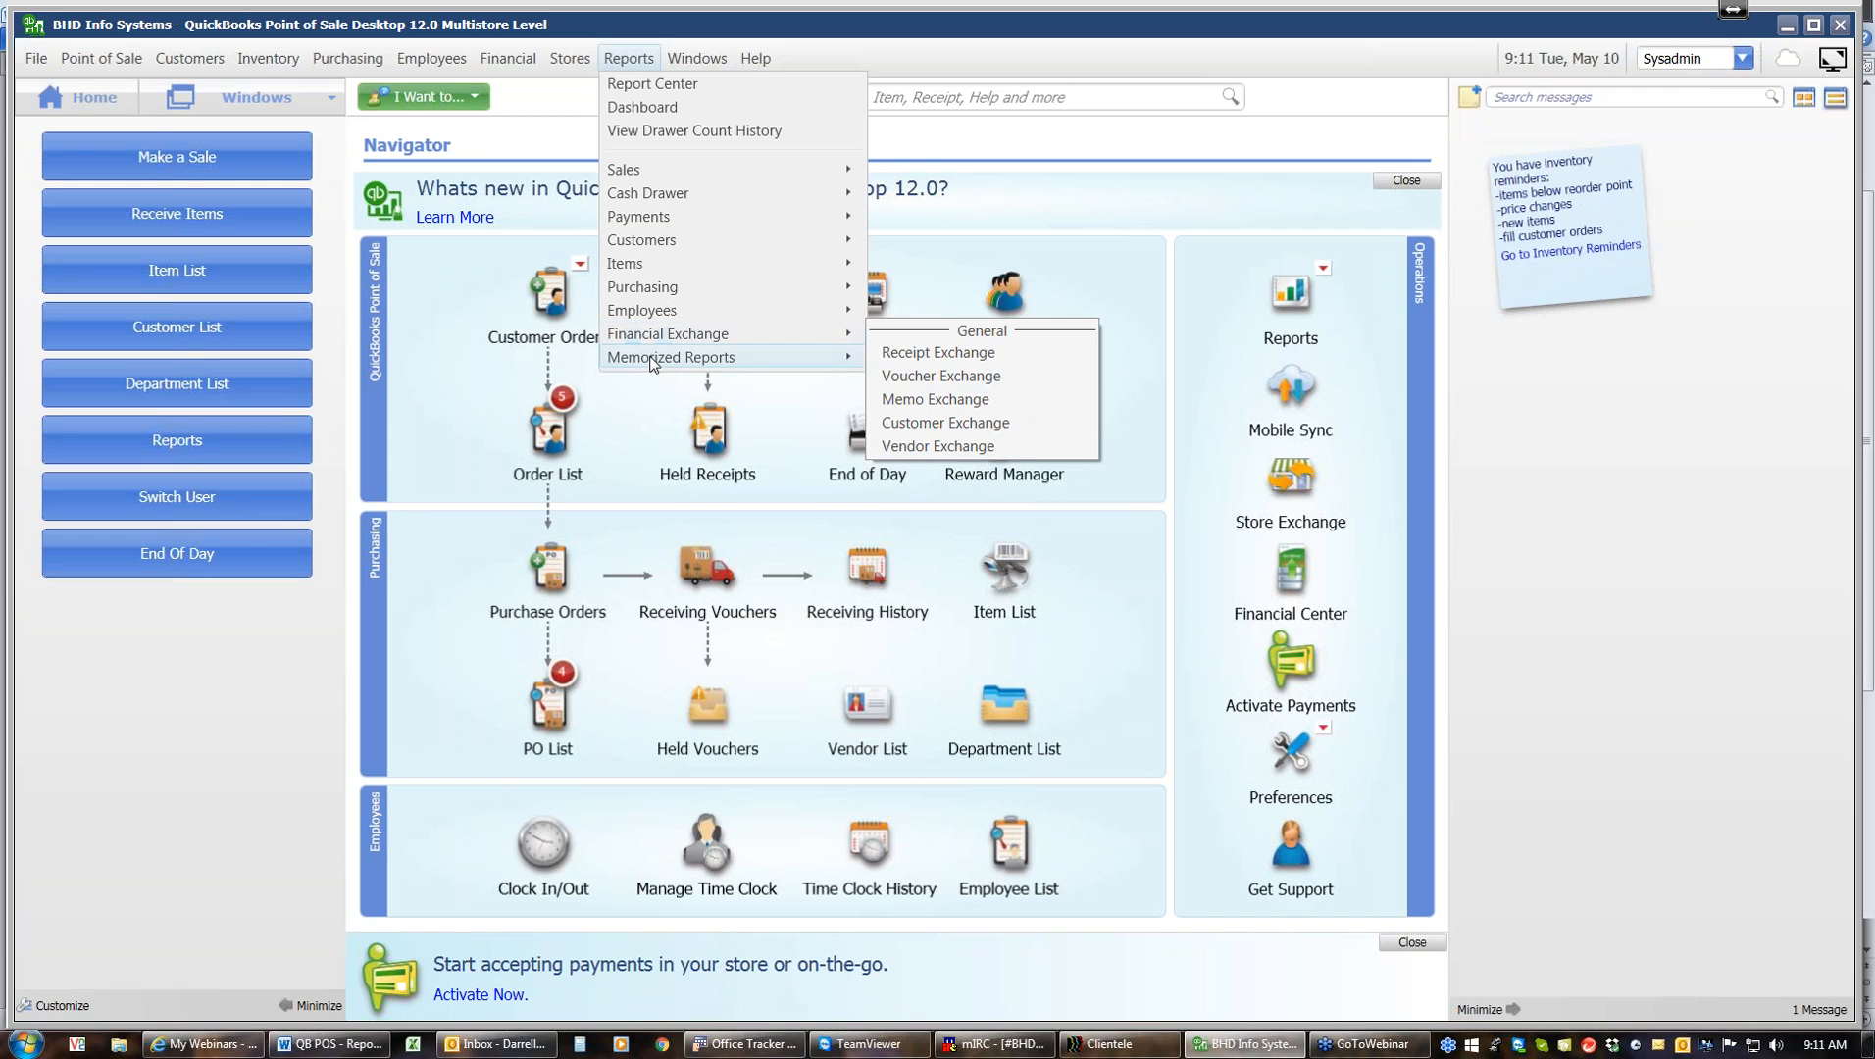
{"action": "mouse_move", "coordinate": [653, 363]}
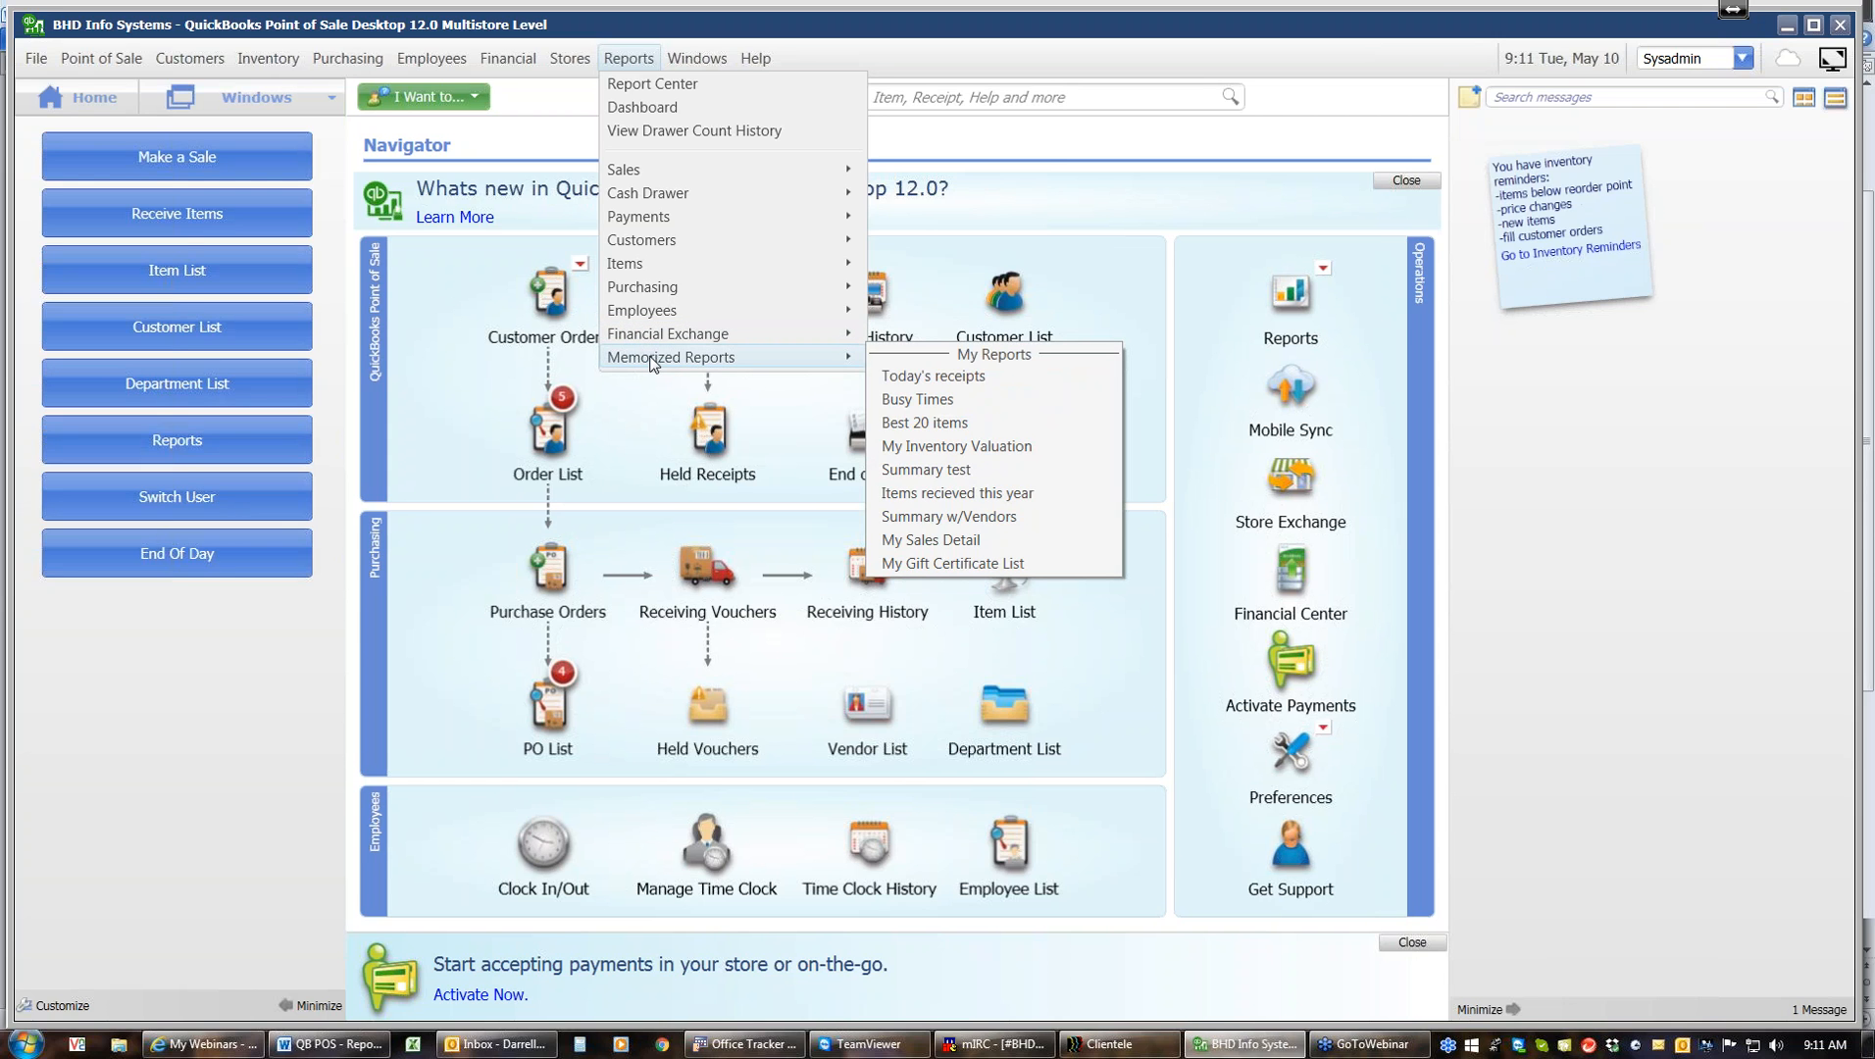
{"action": "left_click", "coordinate": [659, 110]}
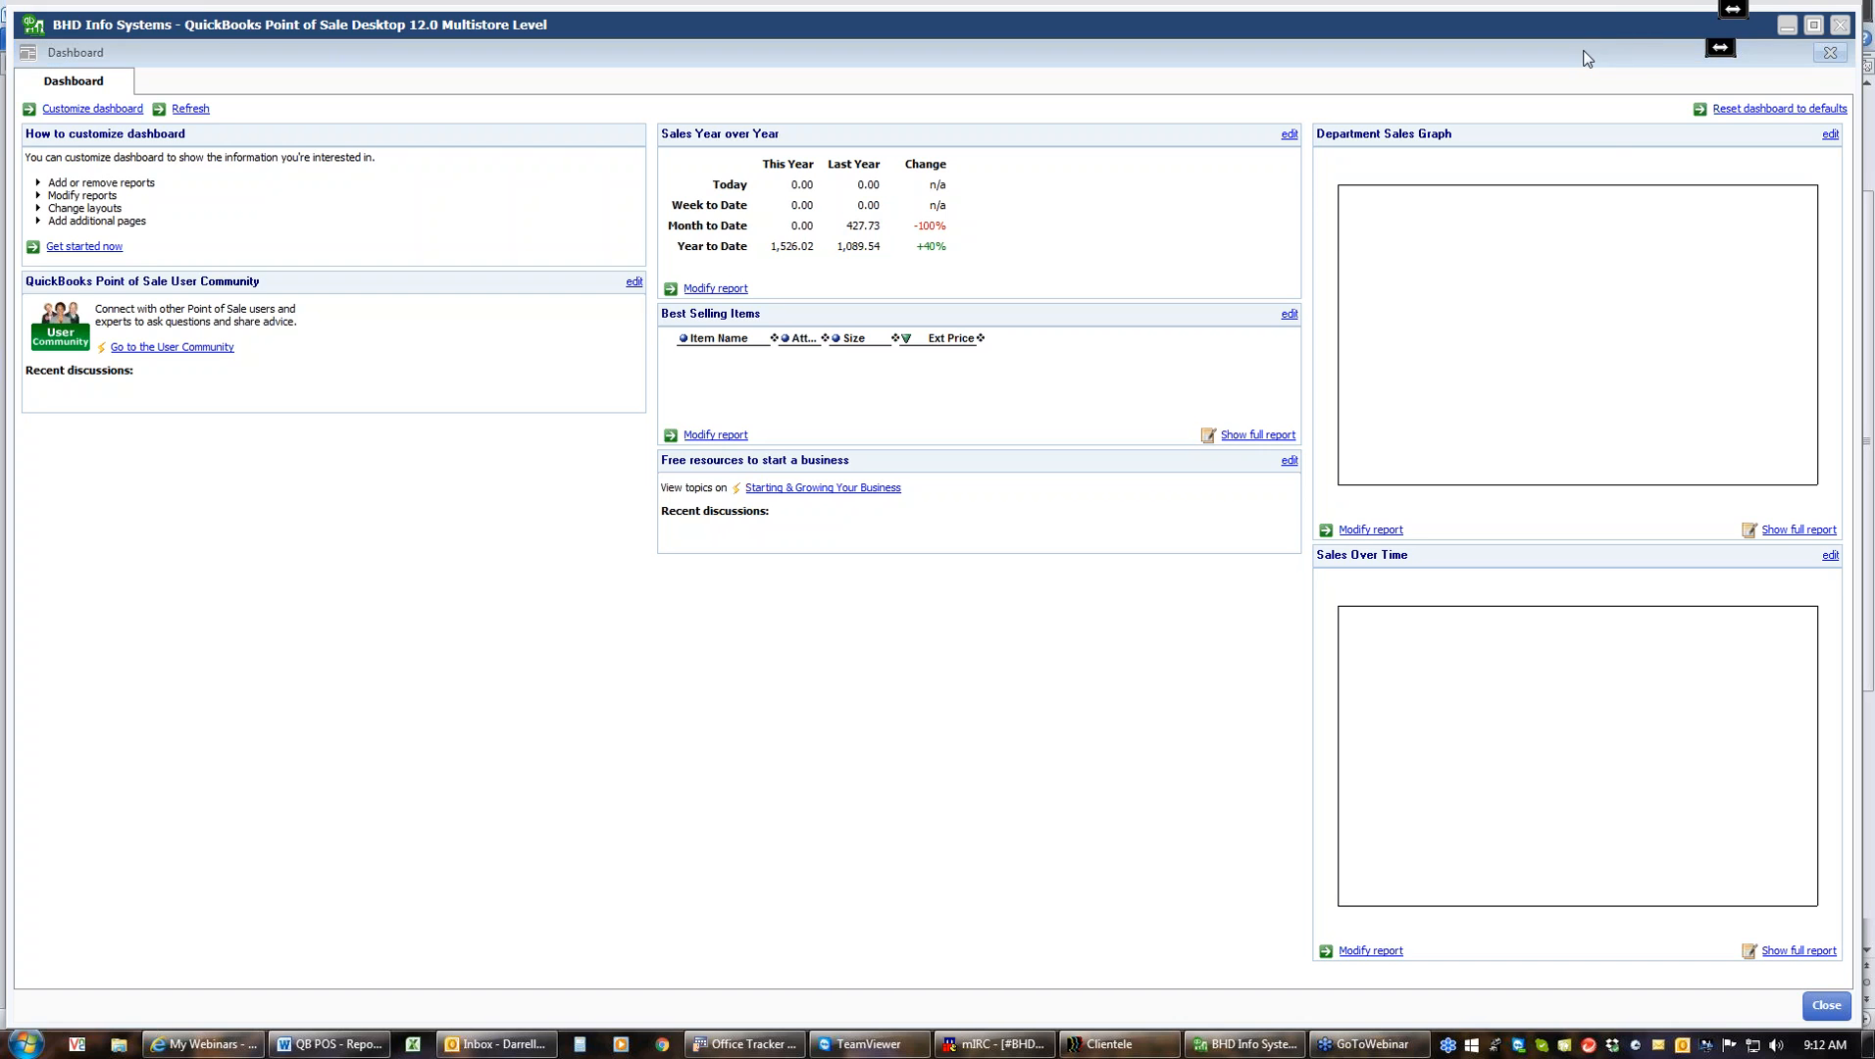
{"action": "left_click", "coordinate": [1830, 54]}
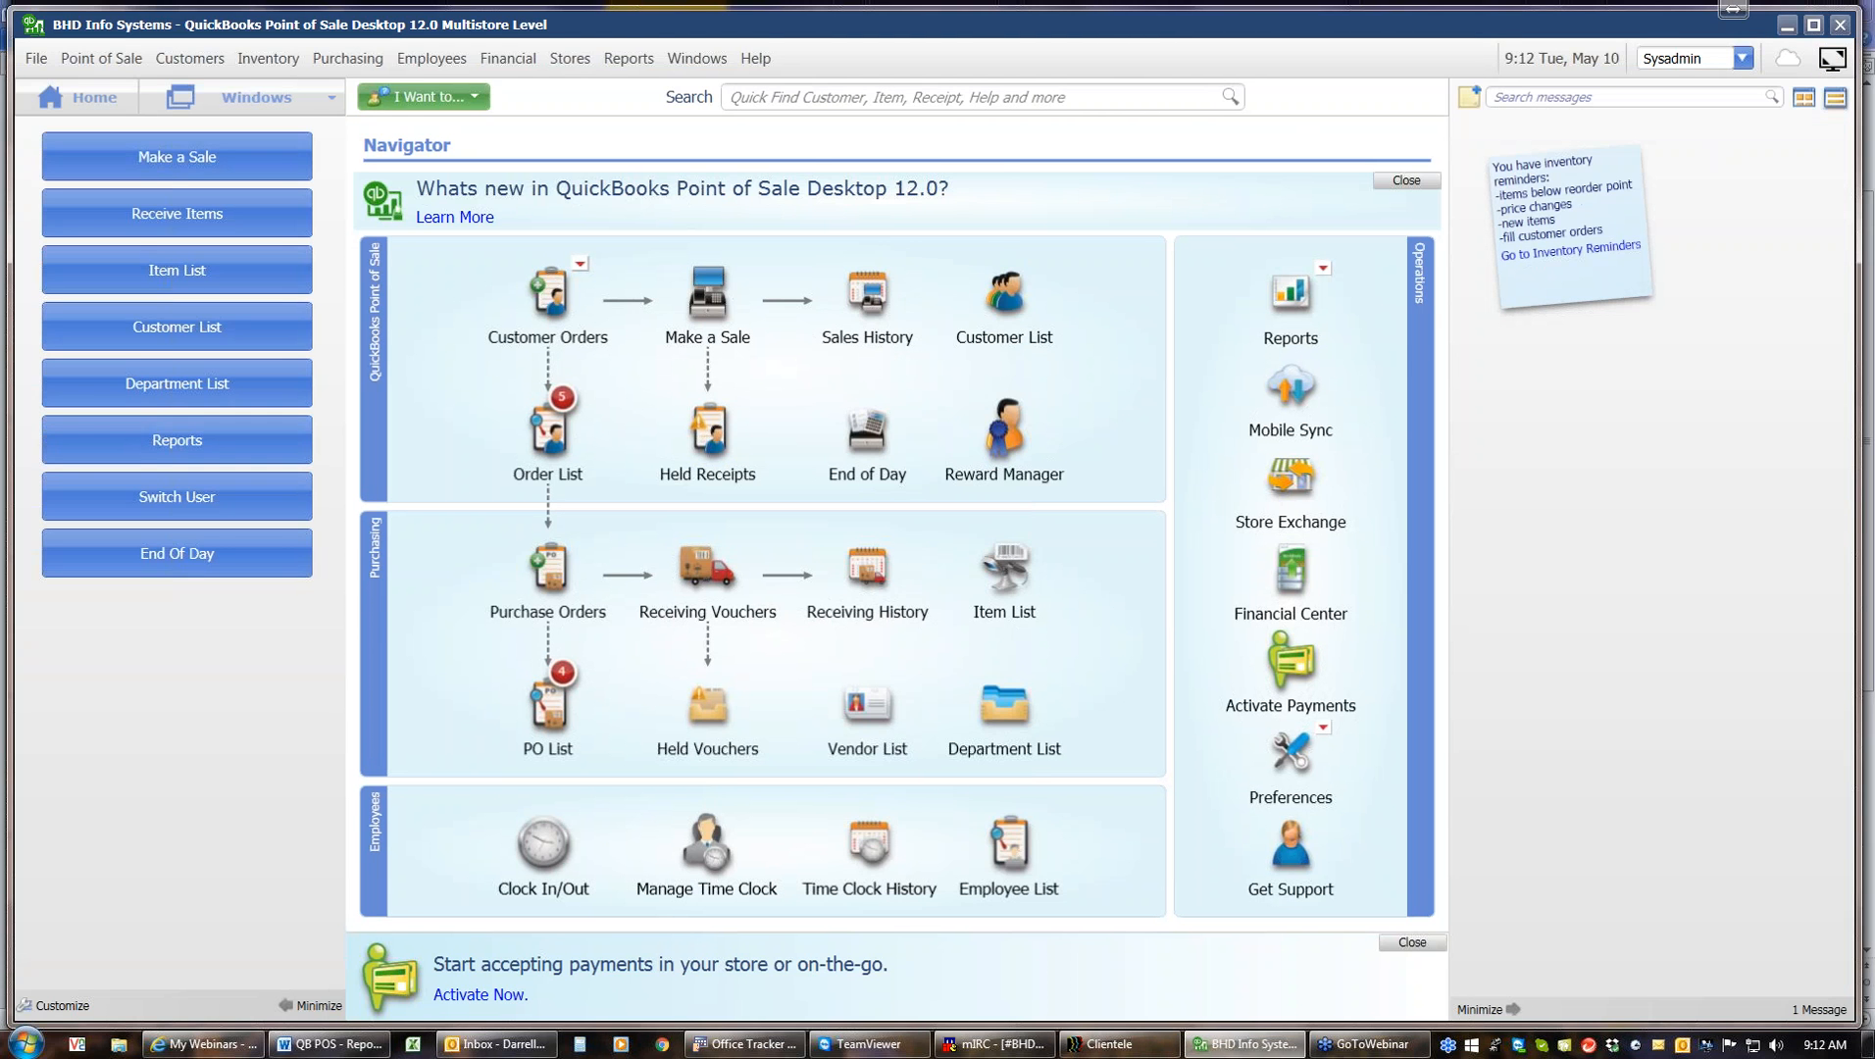
Open the Report Center's full report list and run the Best or Worst Sellers sales report for this year to date
{"action": "left_click", "coordinate": [626, 62]}
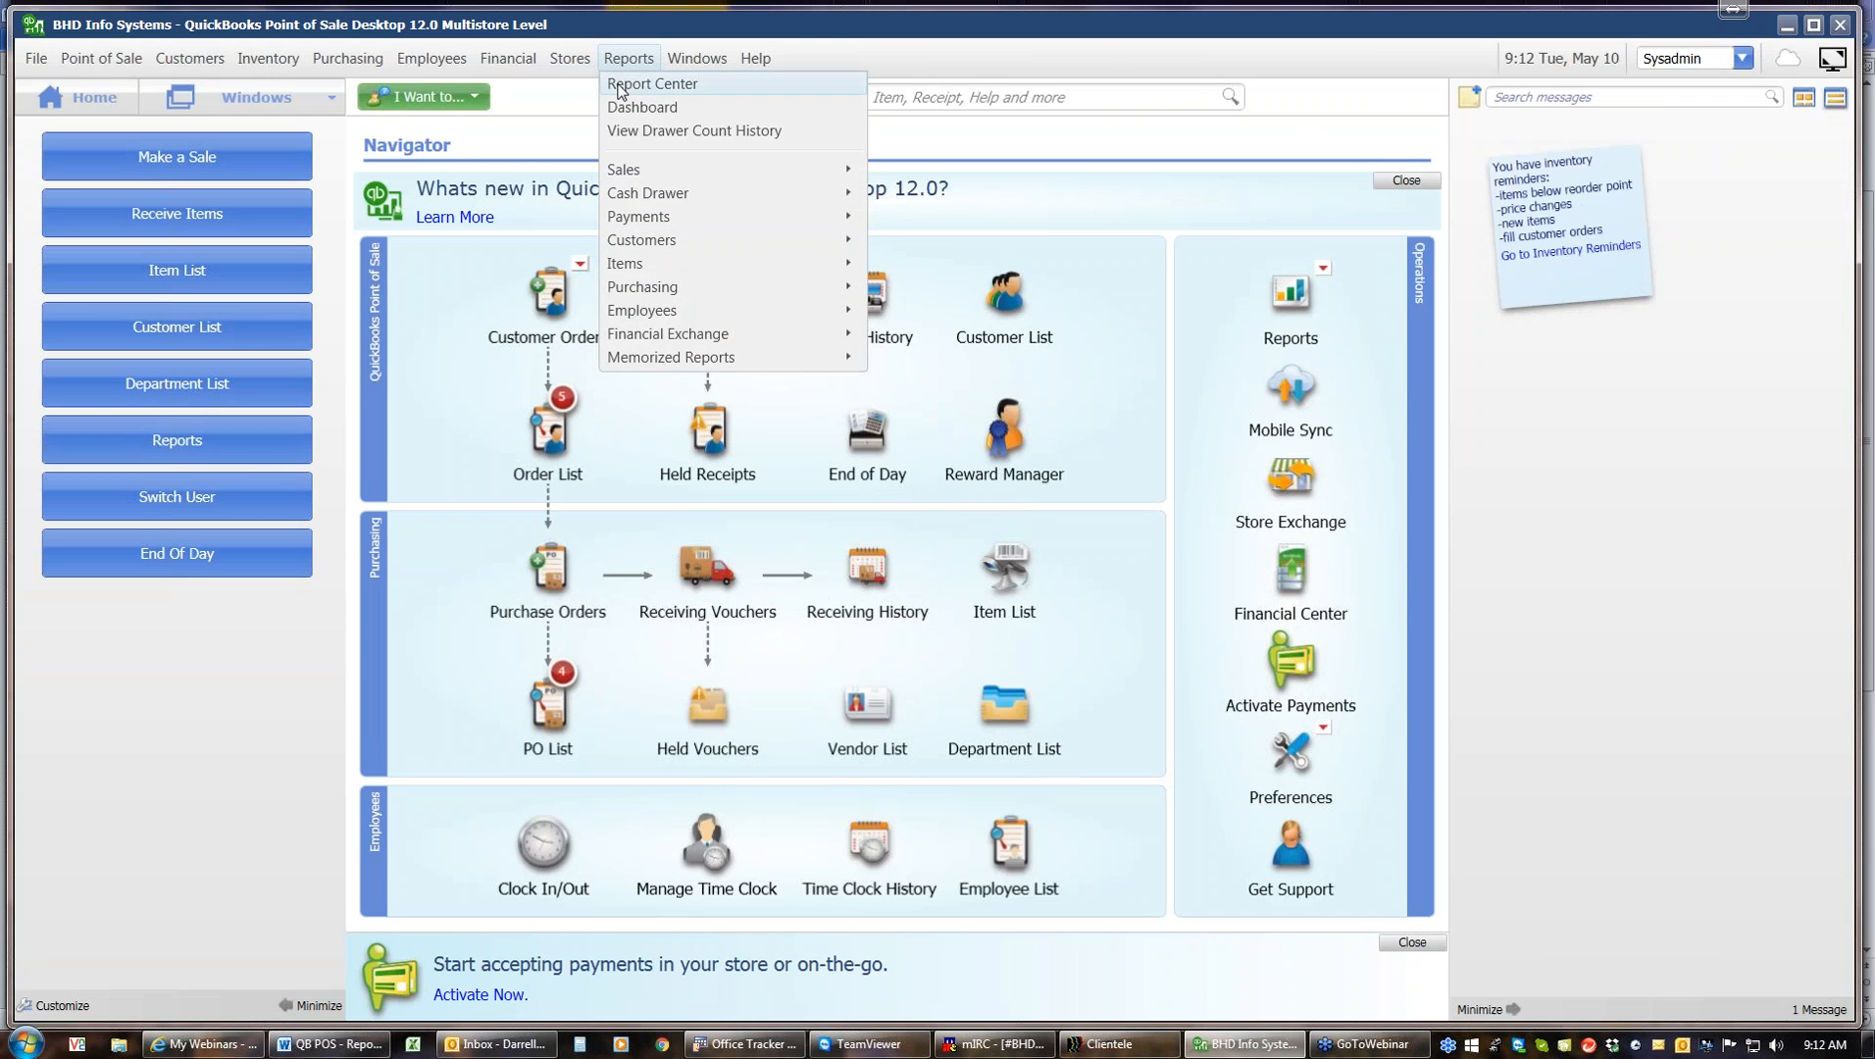
{"action": "left_click", "coordinate": [619, 87]}
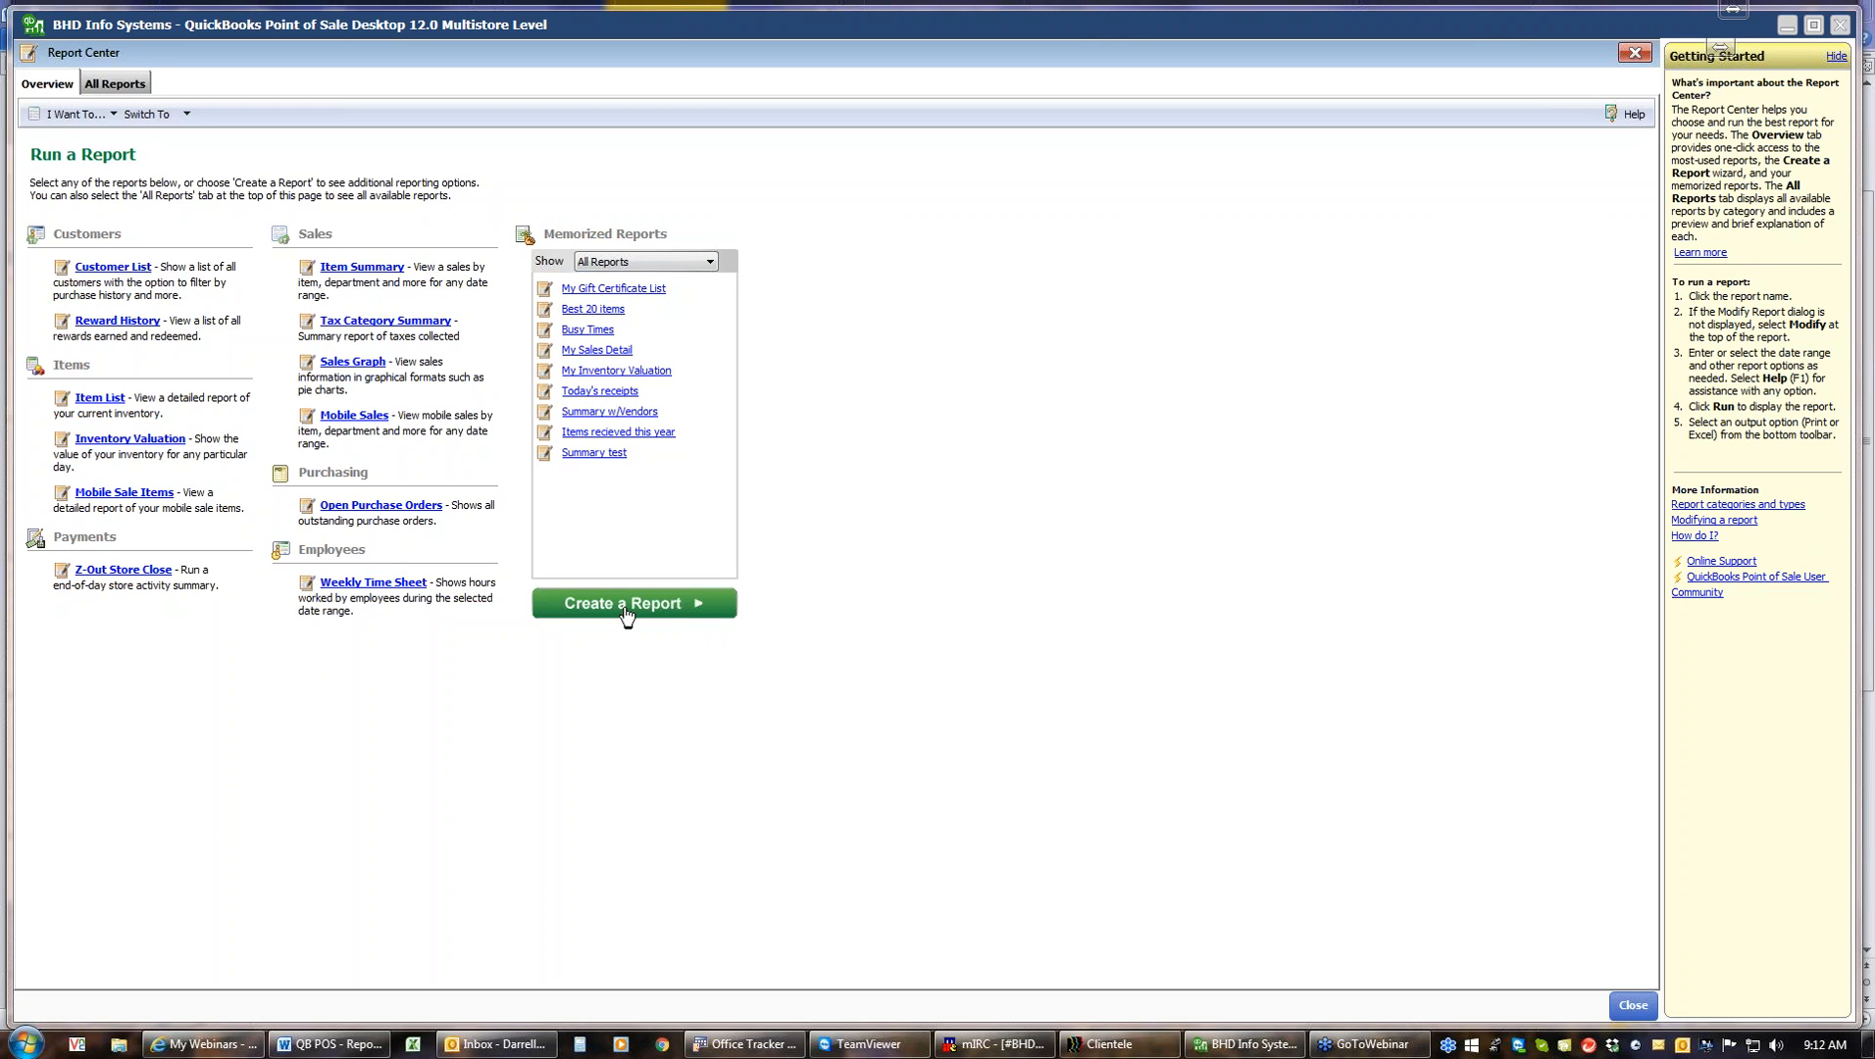
{"action": "left_click", "coordinate": [138, 85]}
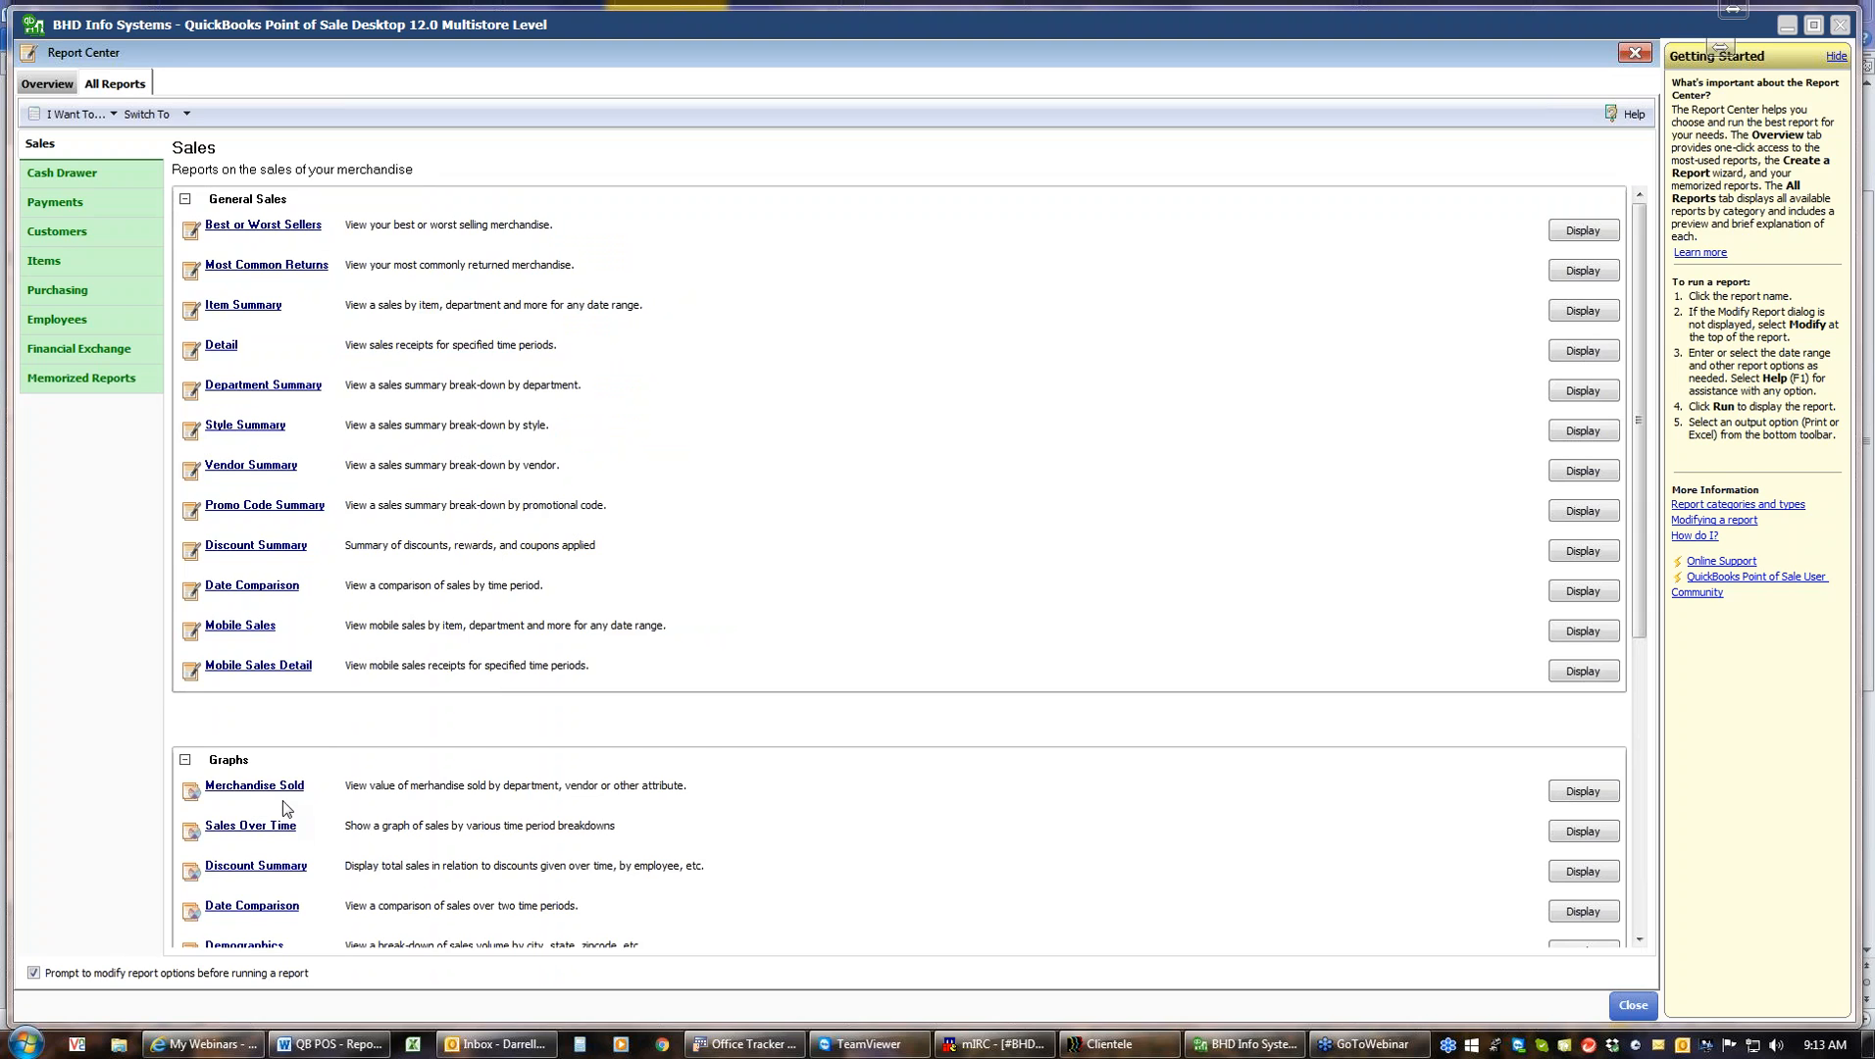
{"action": "left_click", "coordinate": [263, 226]}
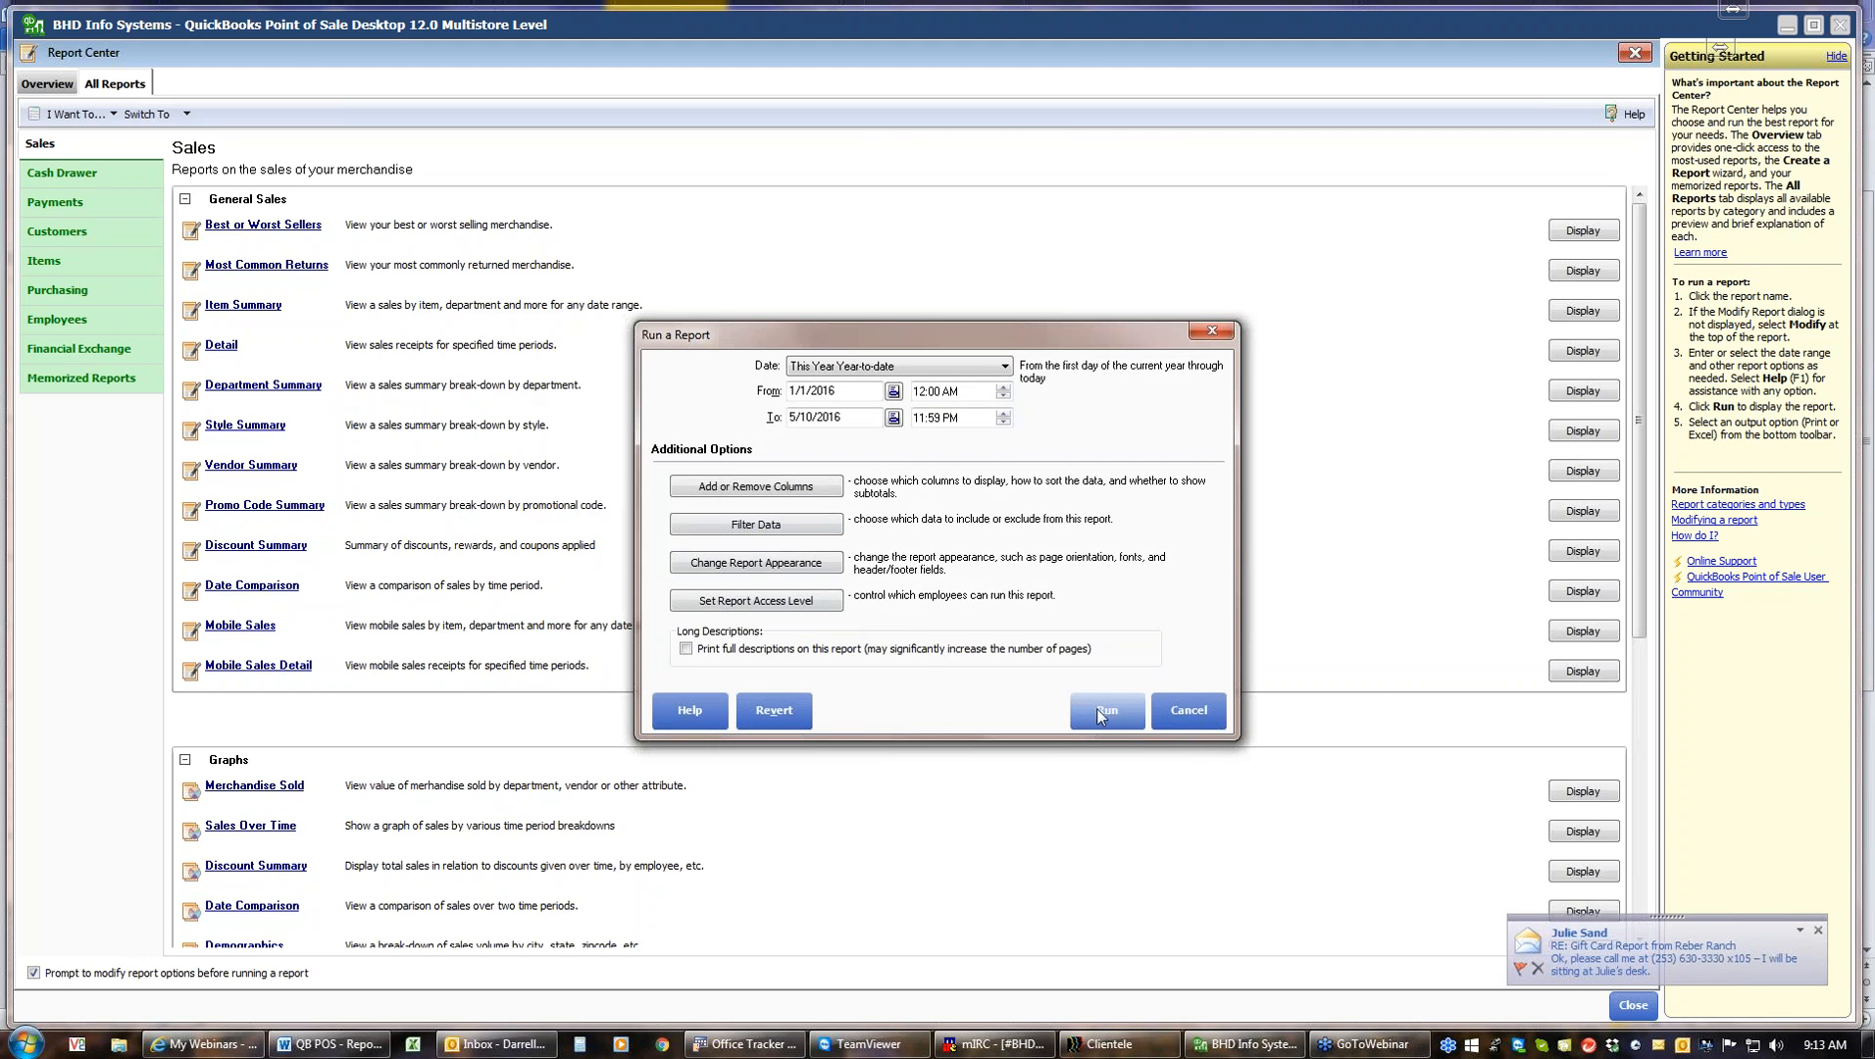
{"action": "left_click", "coordinate": [1111, 716]}
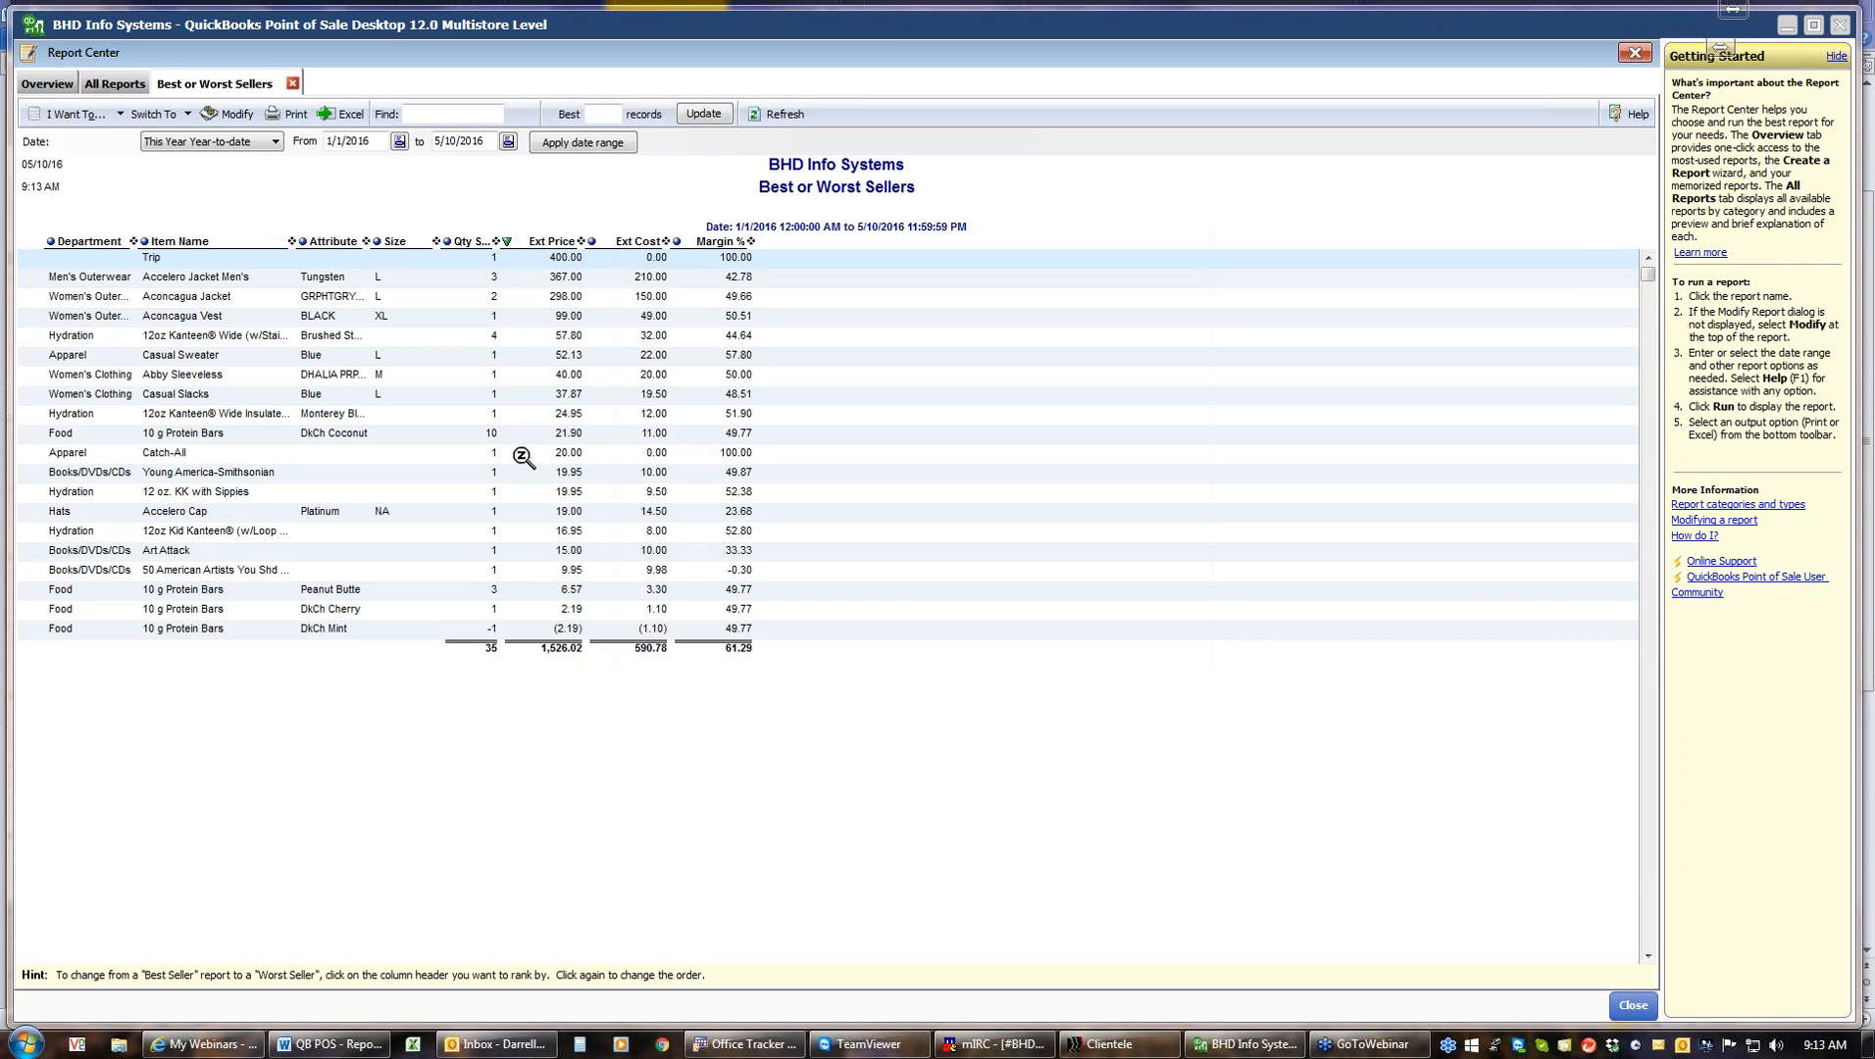
Re-sort the report by extended price and by quantity sold in both directions, then close the report tab
{"action": "left_click", "coordinate": [508, 245]}
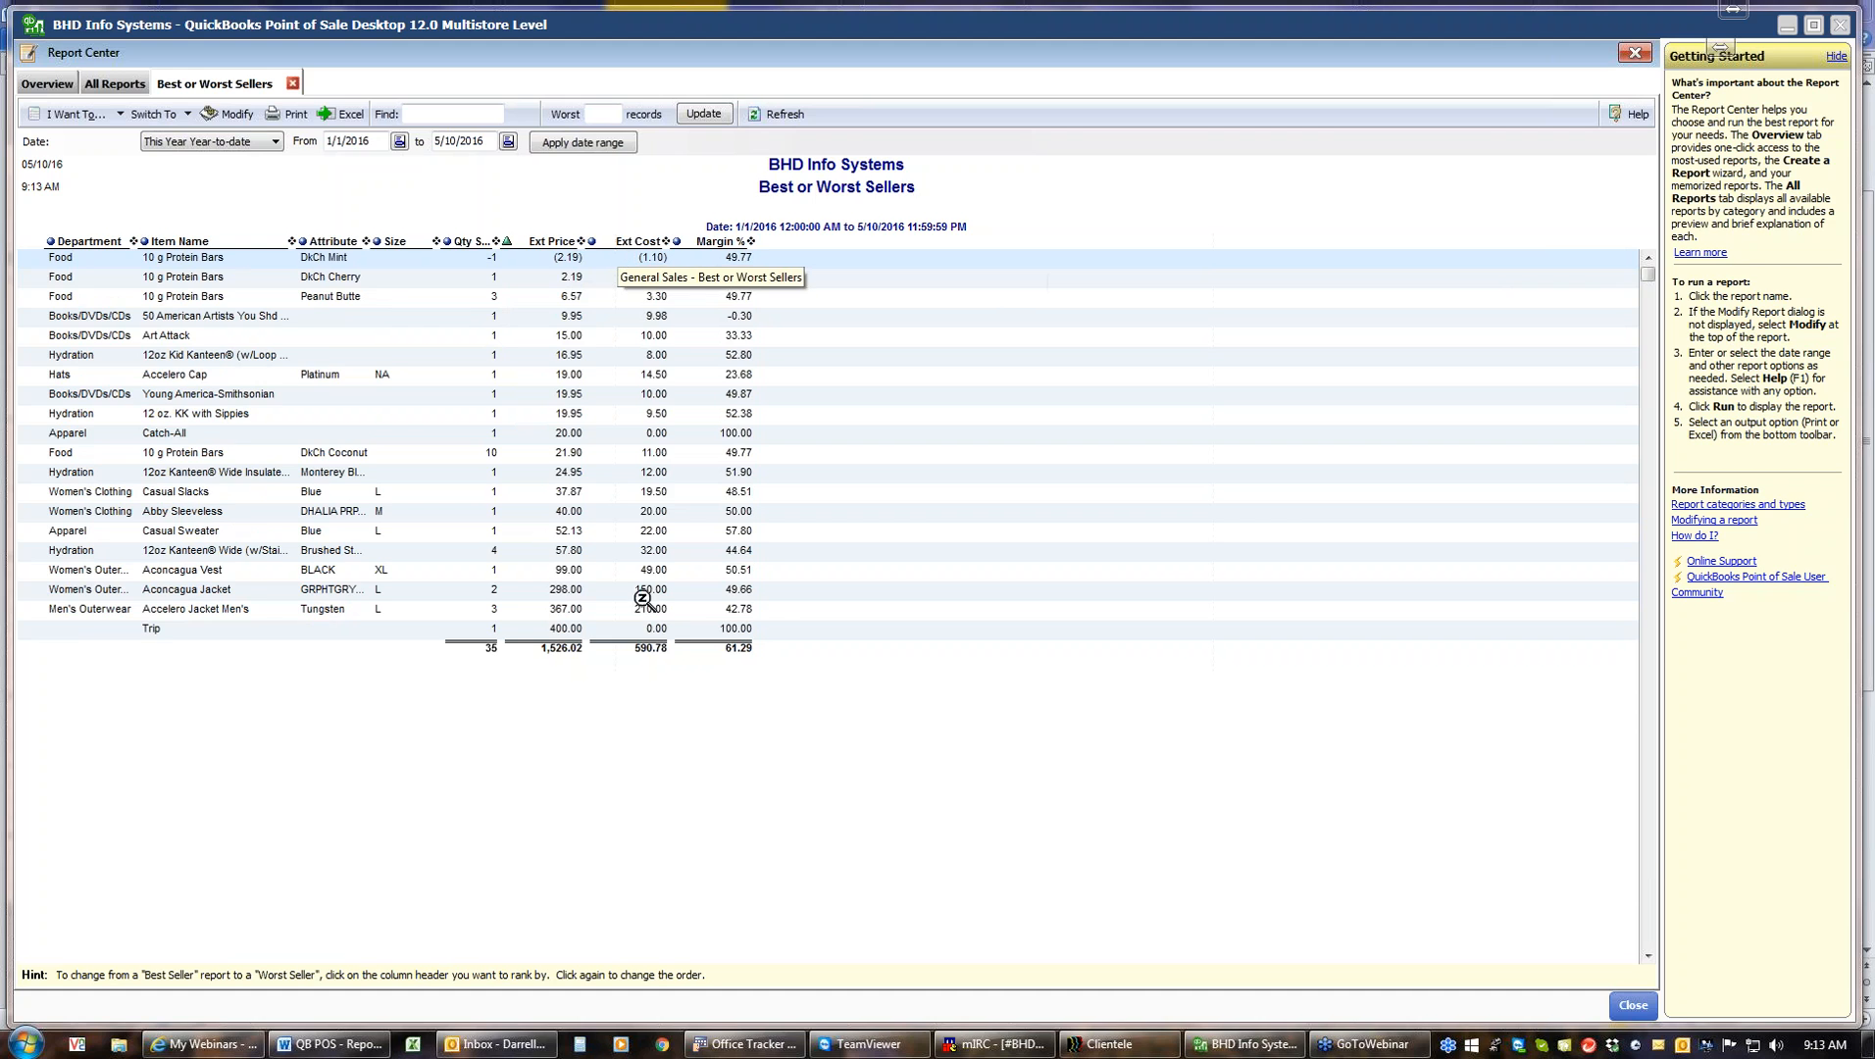
{"action": "left_click", "coordinate": [507, 241]}
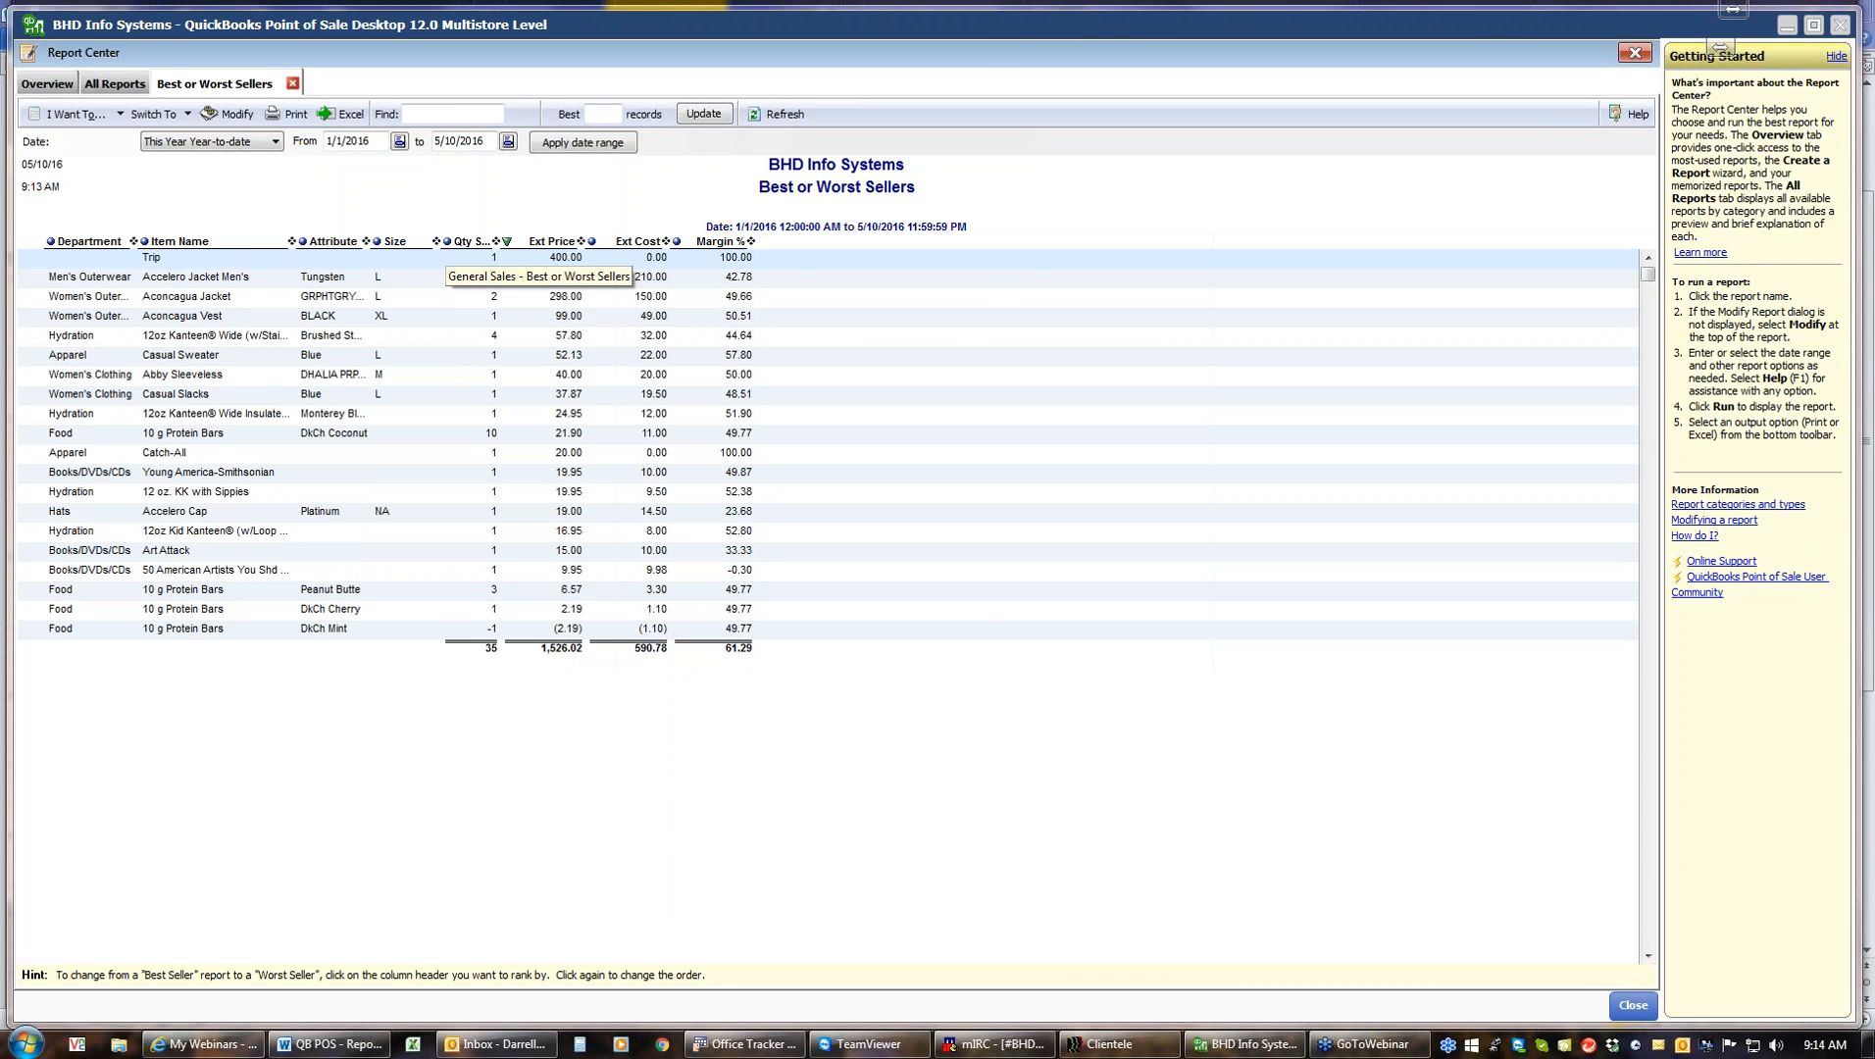
{"action": "left_click", "coordinate": [449, 245]}
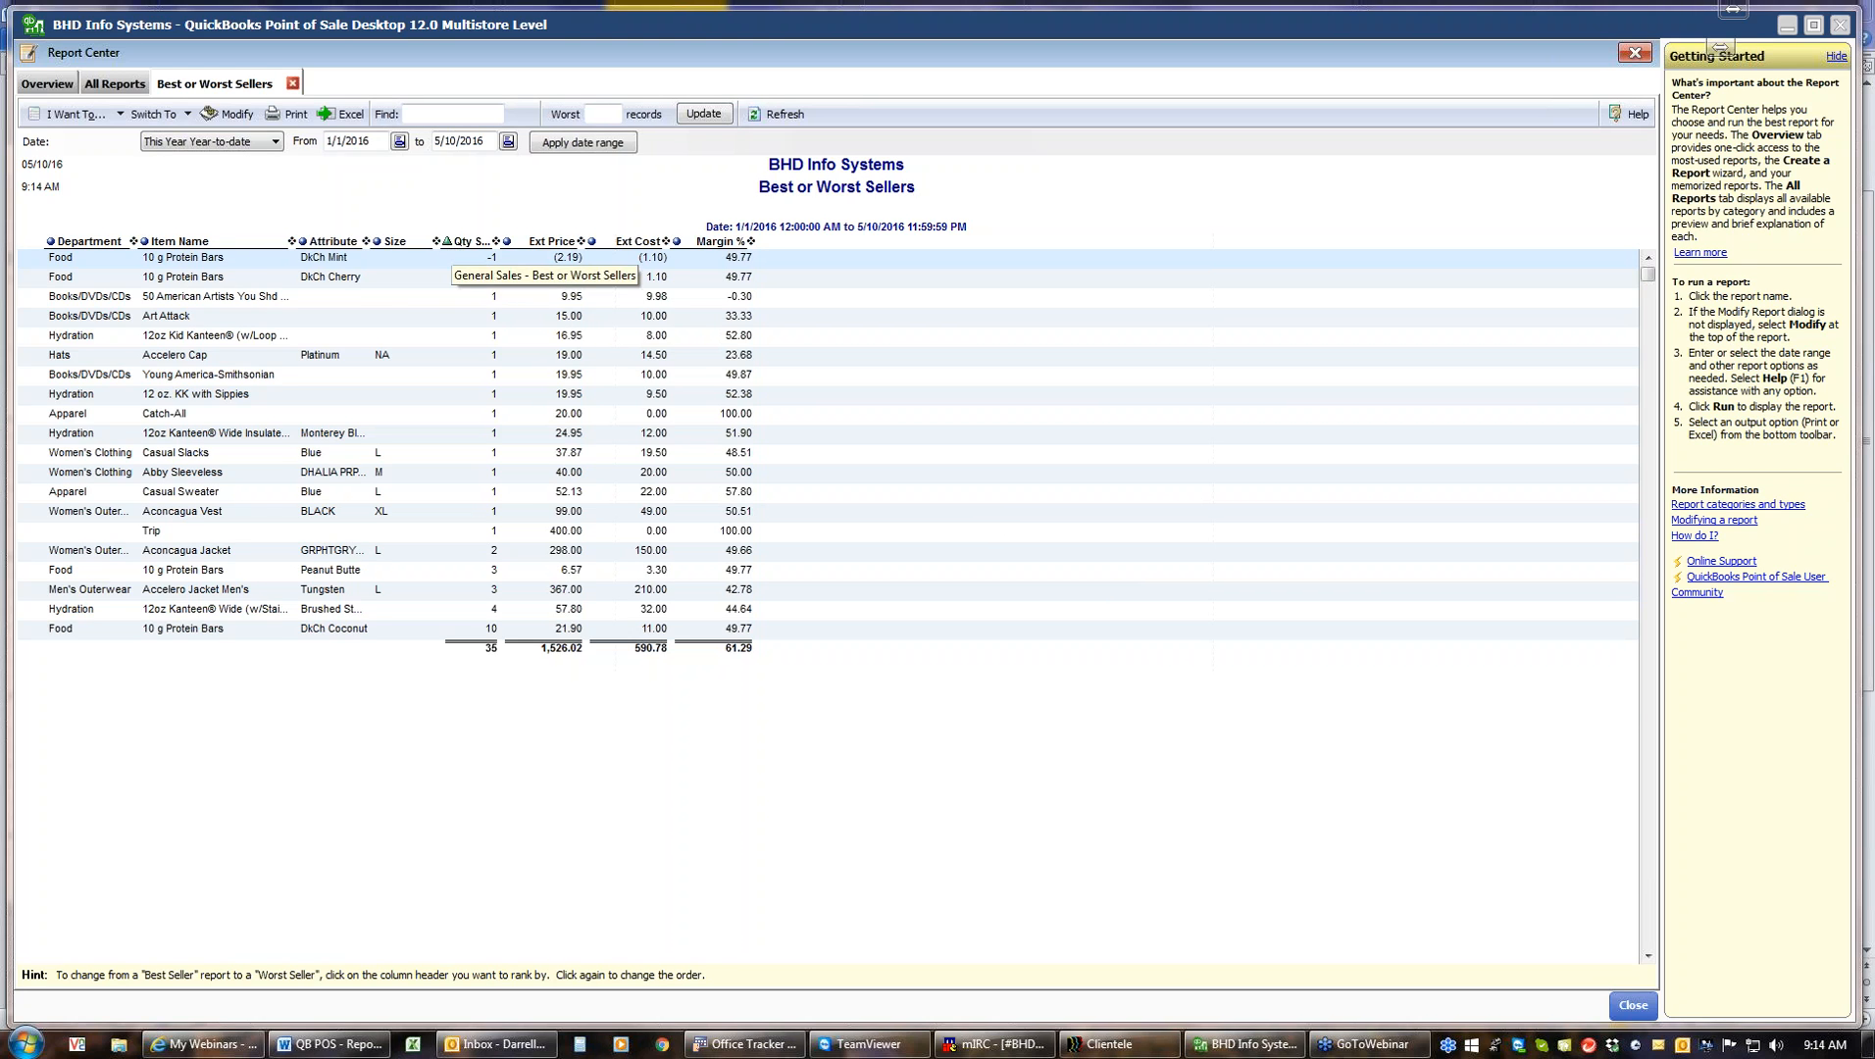
{"action": "left_click", "coordinate": [448, 245]}
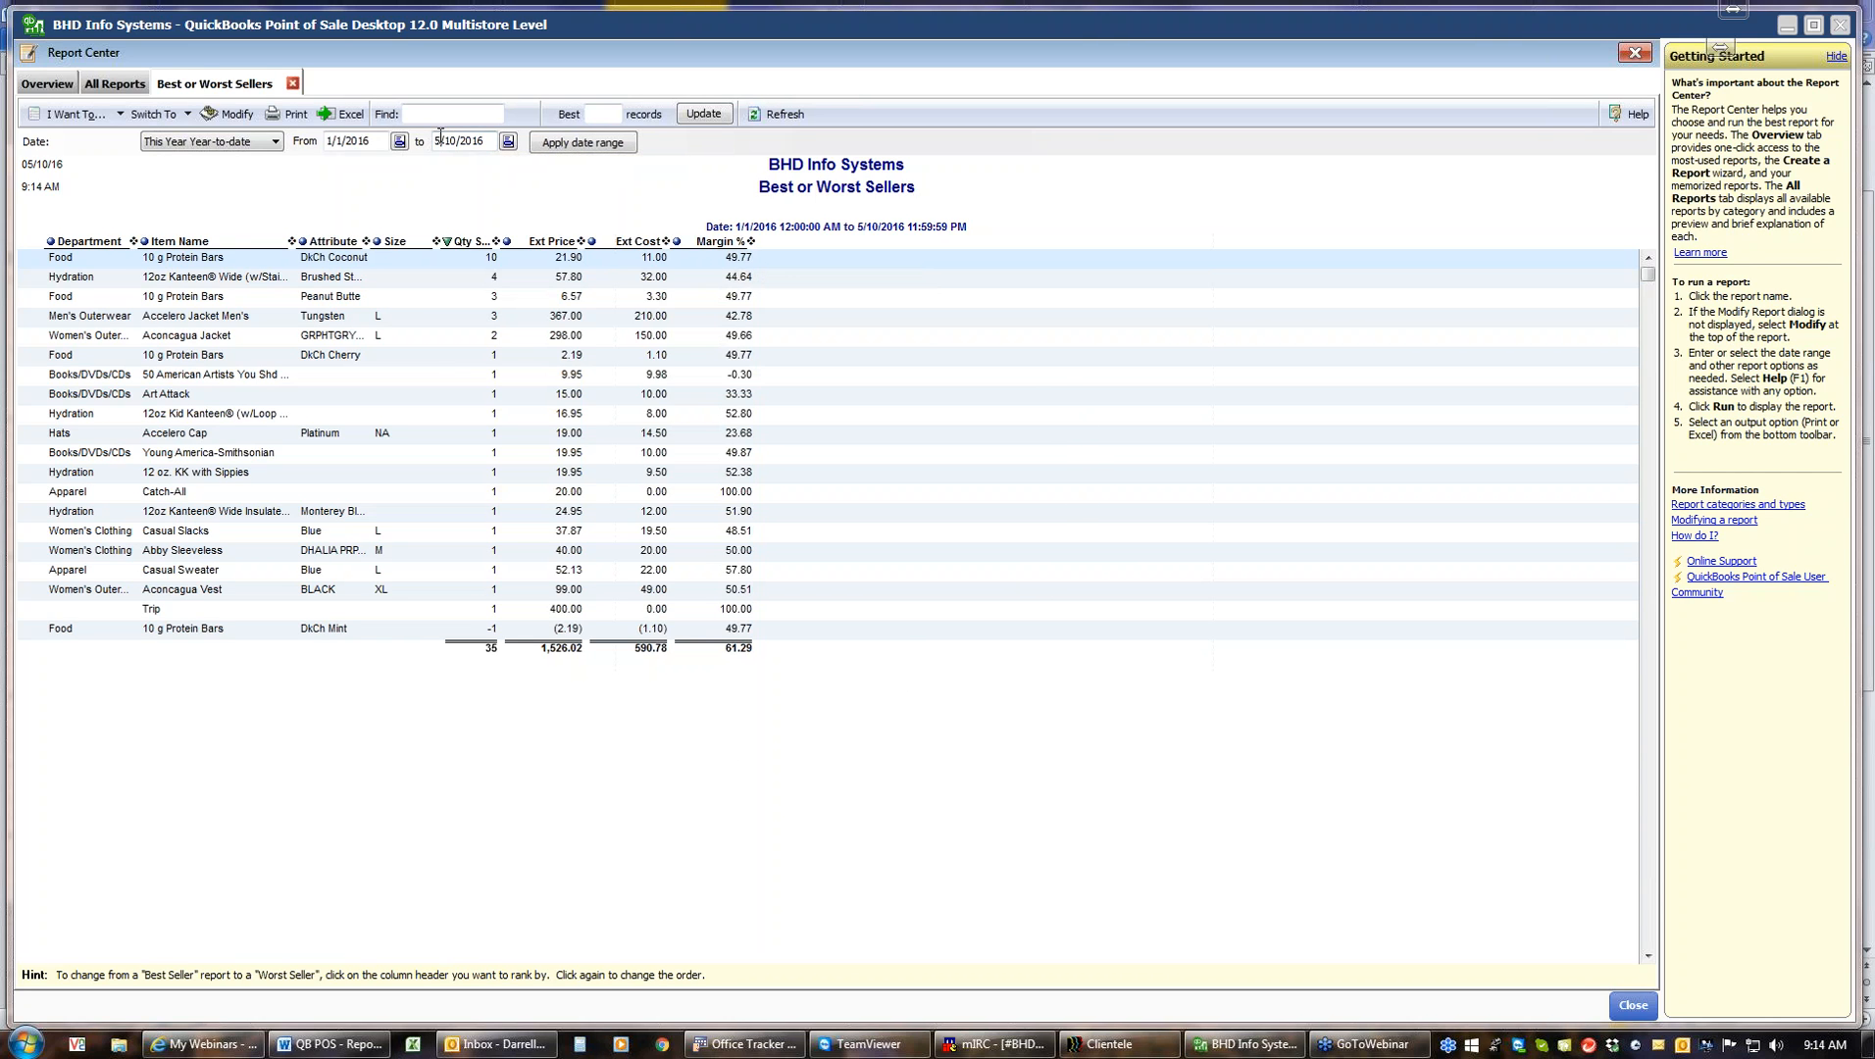
{"action": "left_click", "coordinate": [293, 84]}
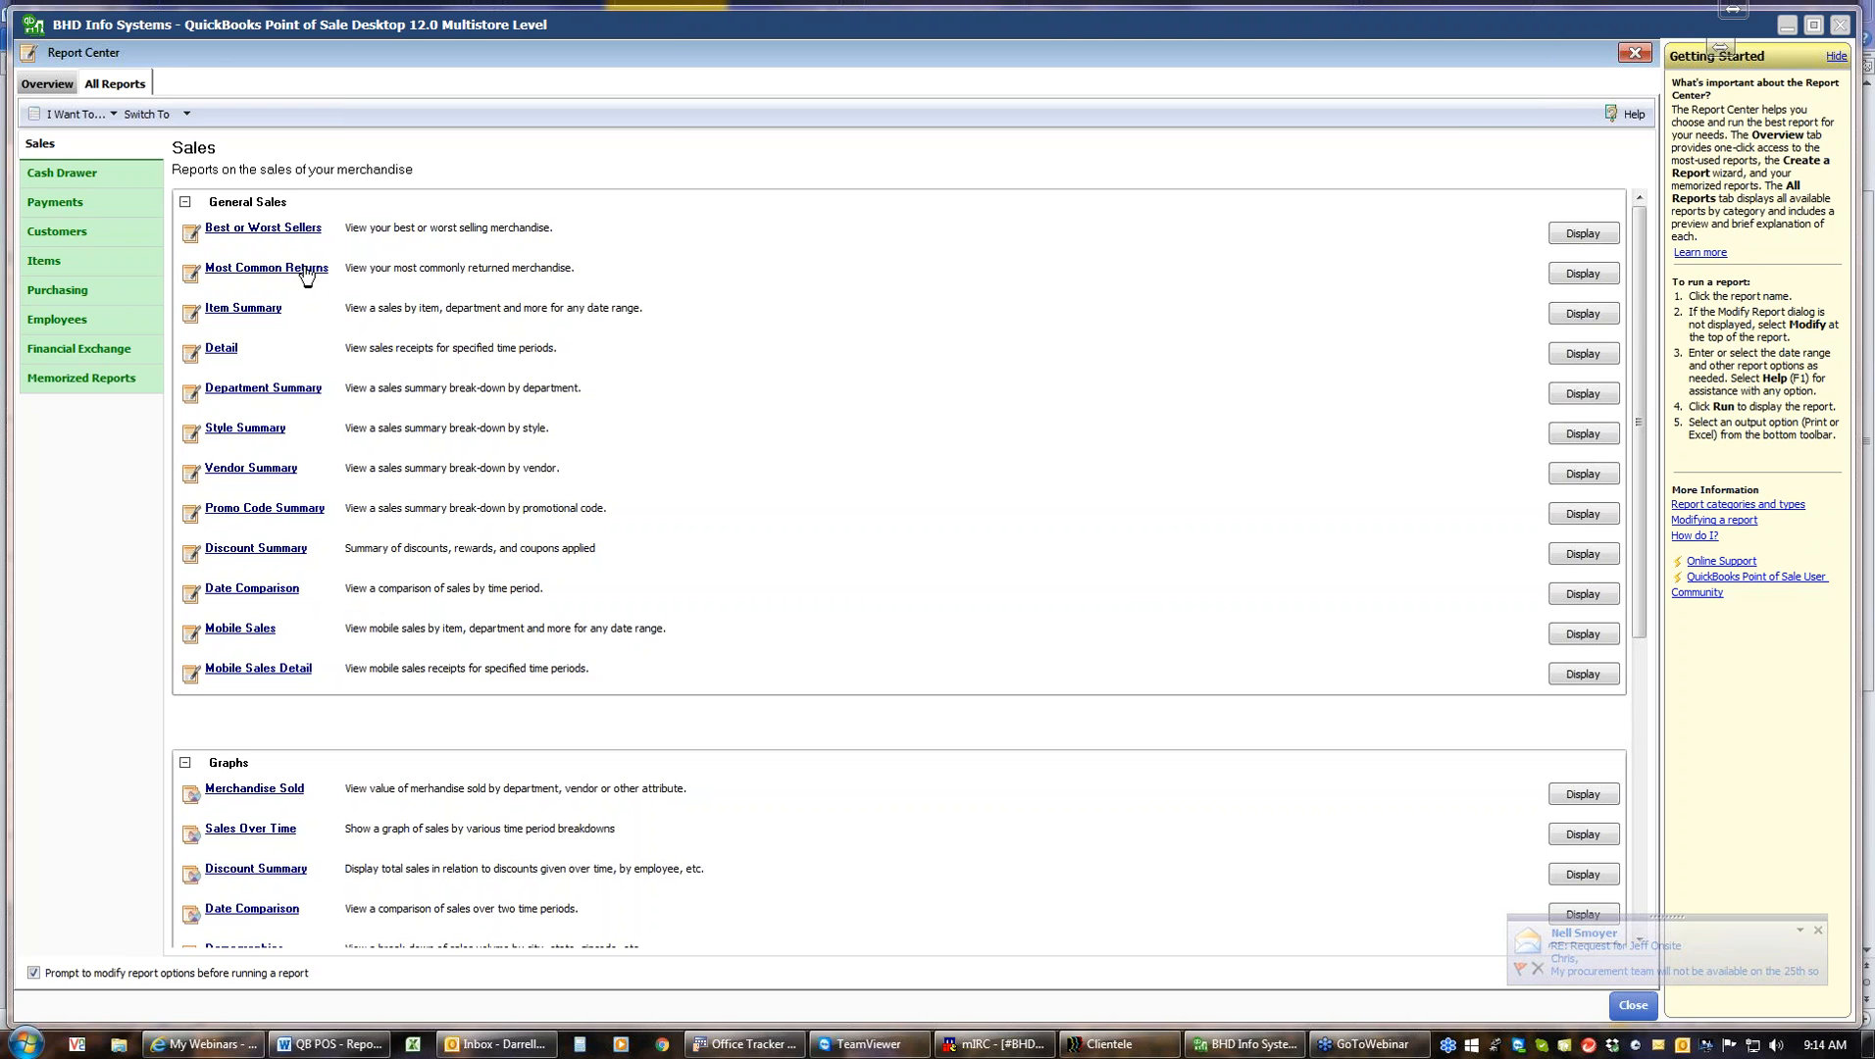
Start the Item Summary report with the date range set to This Year Year-to-date
{"action": "left_click", "coordinate": [264, 314]}
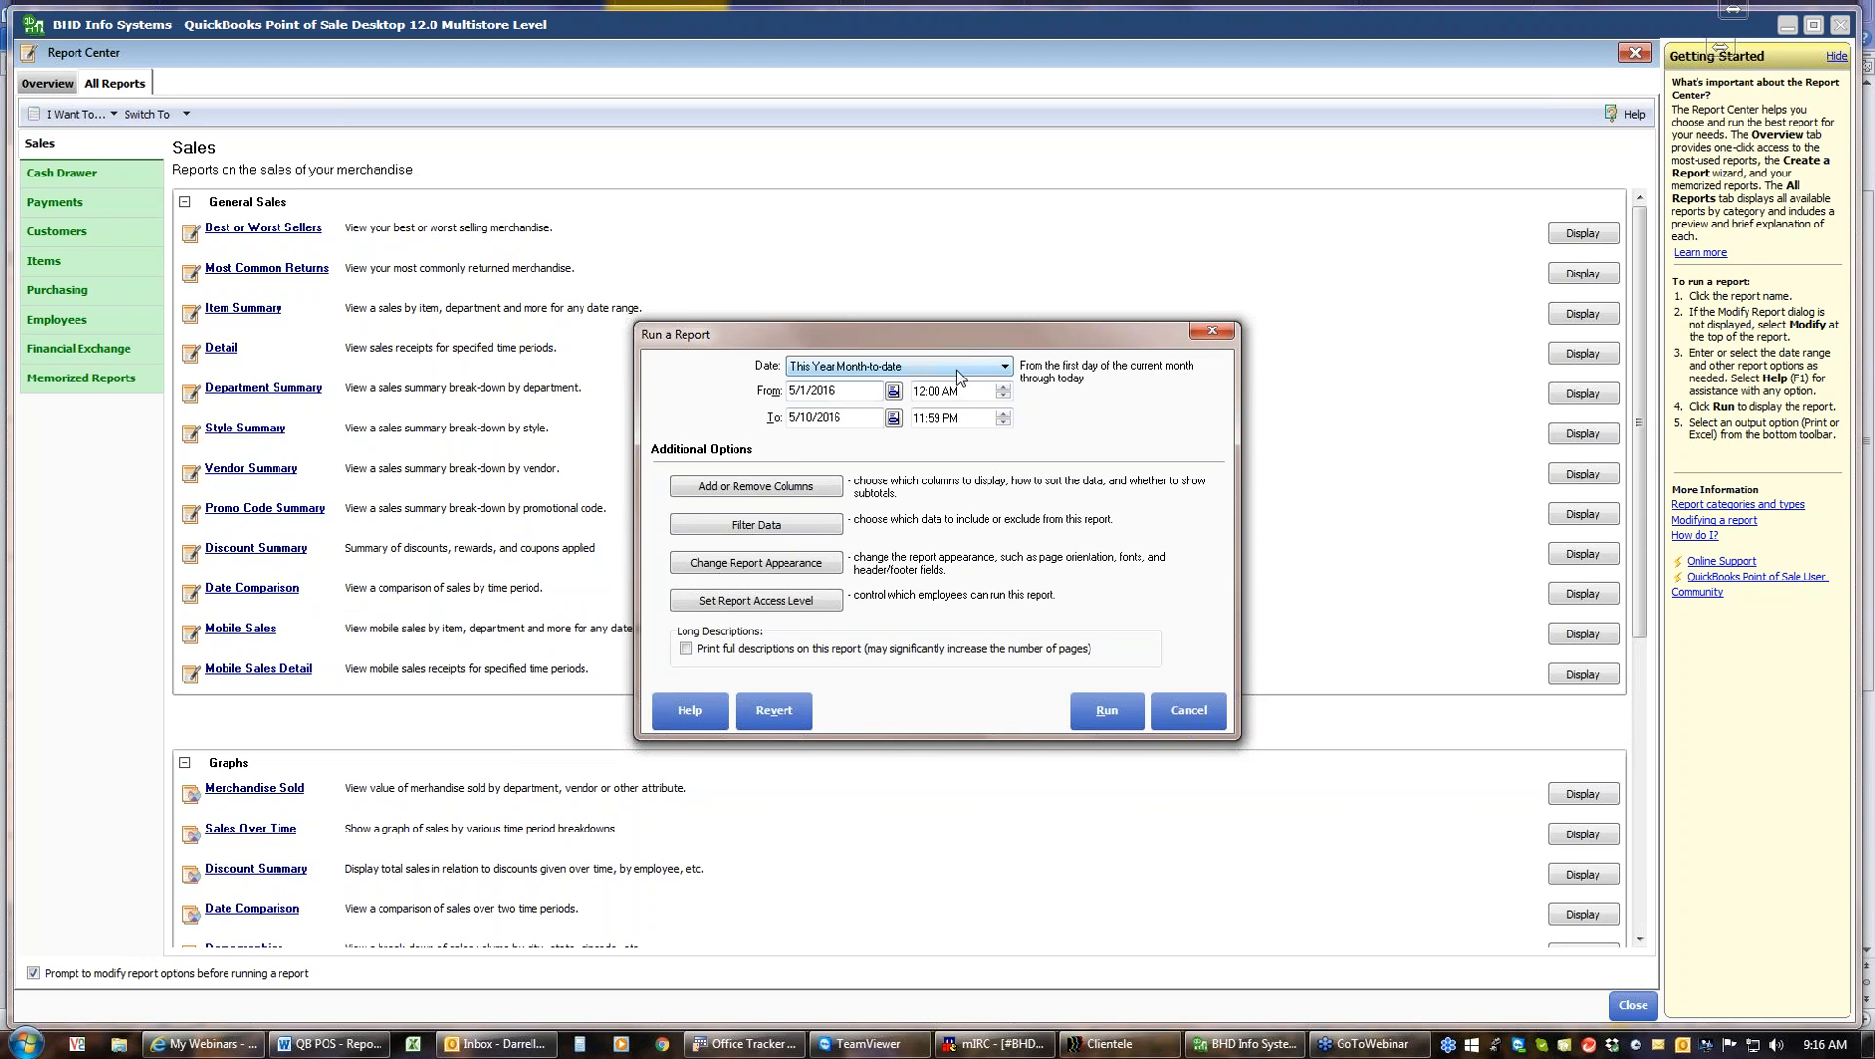
{"action": "left_click", "coordinate": [1004, 366]}
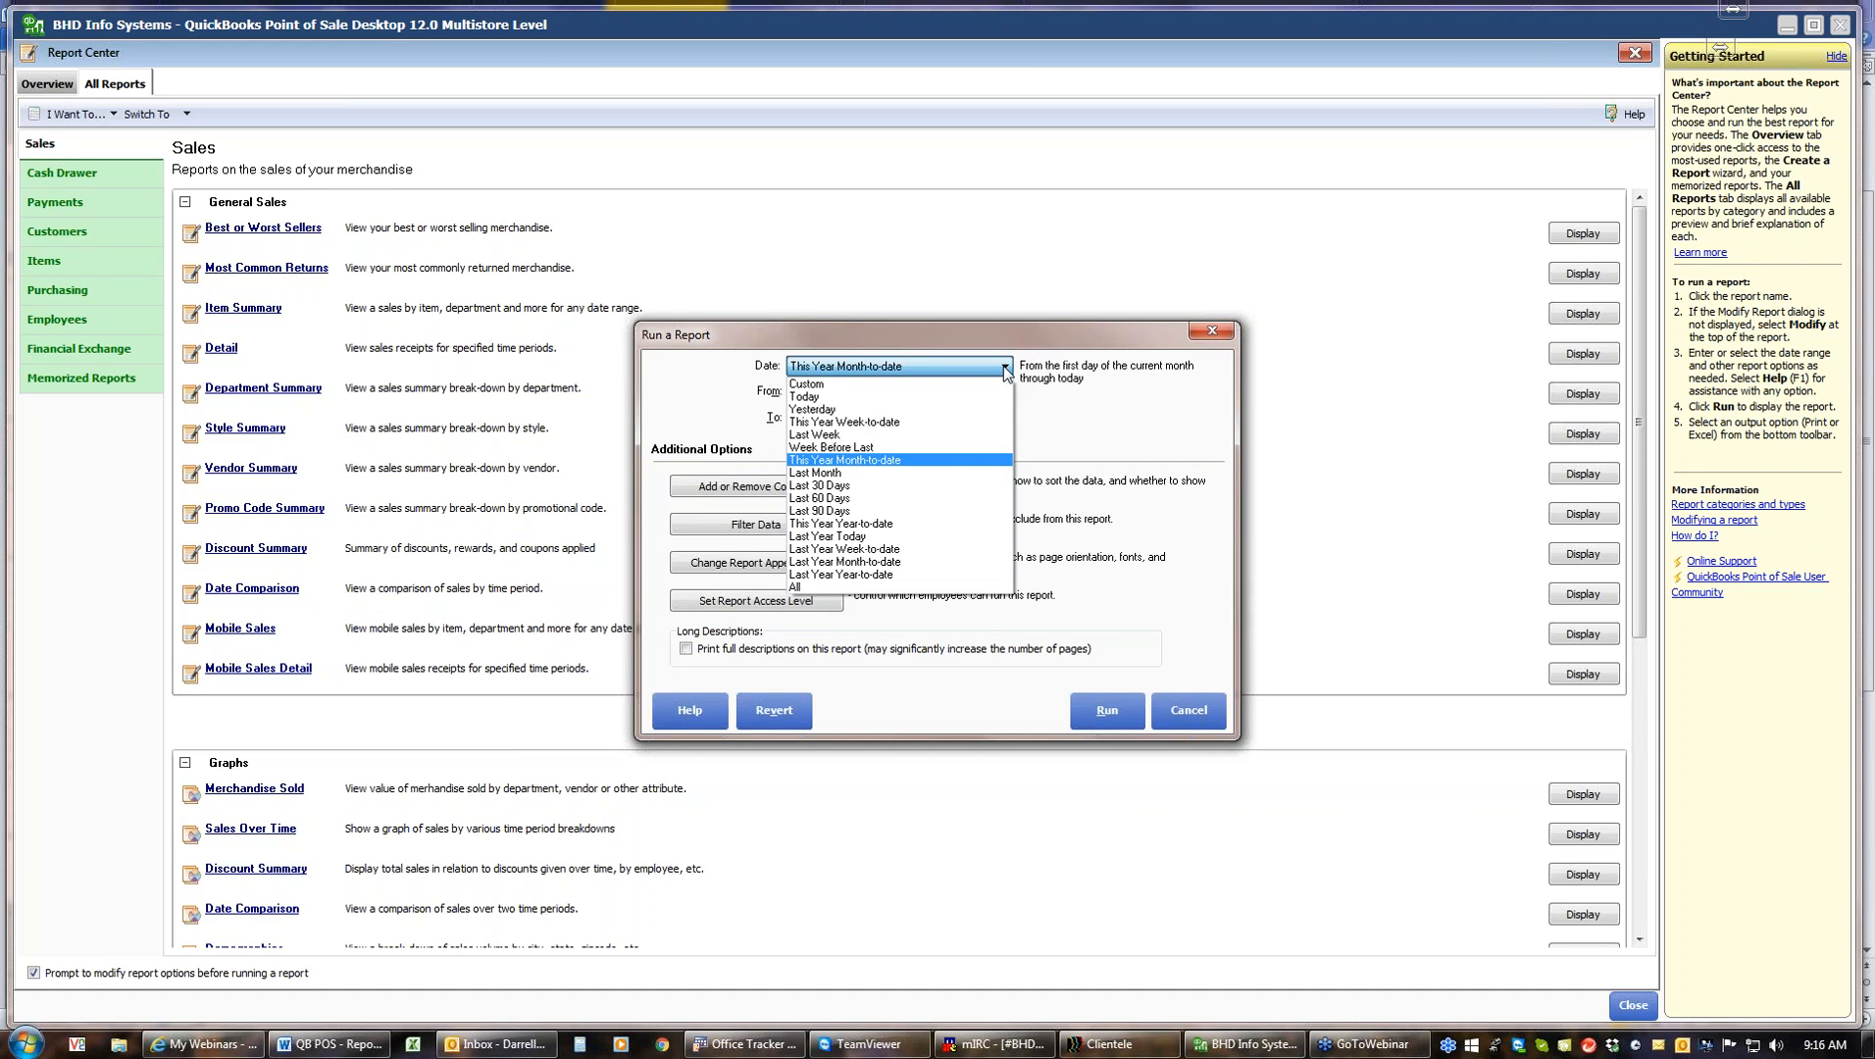
{"action": "left_click", "coordinate": [883, 525]}
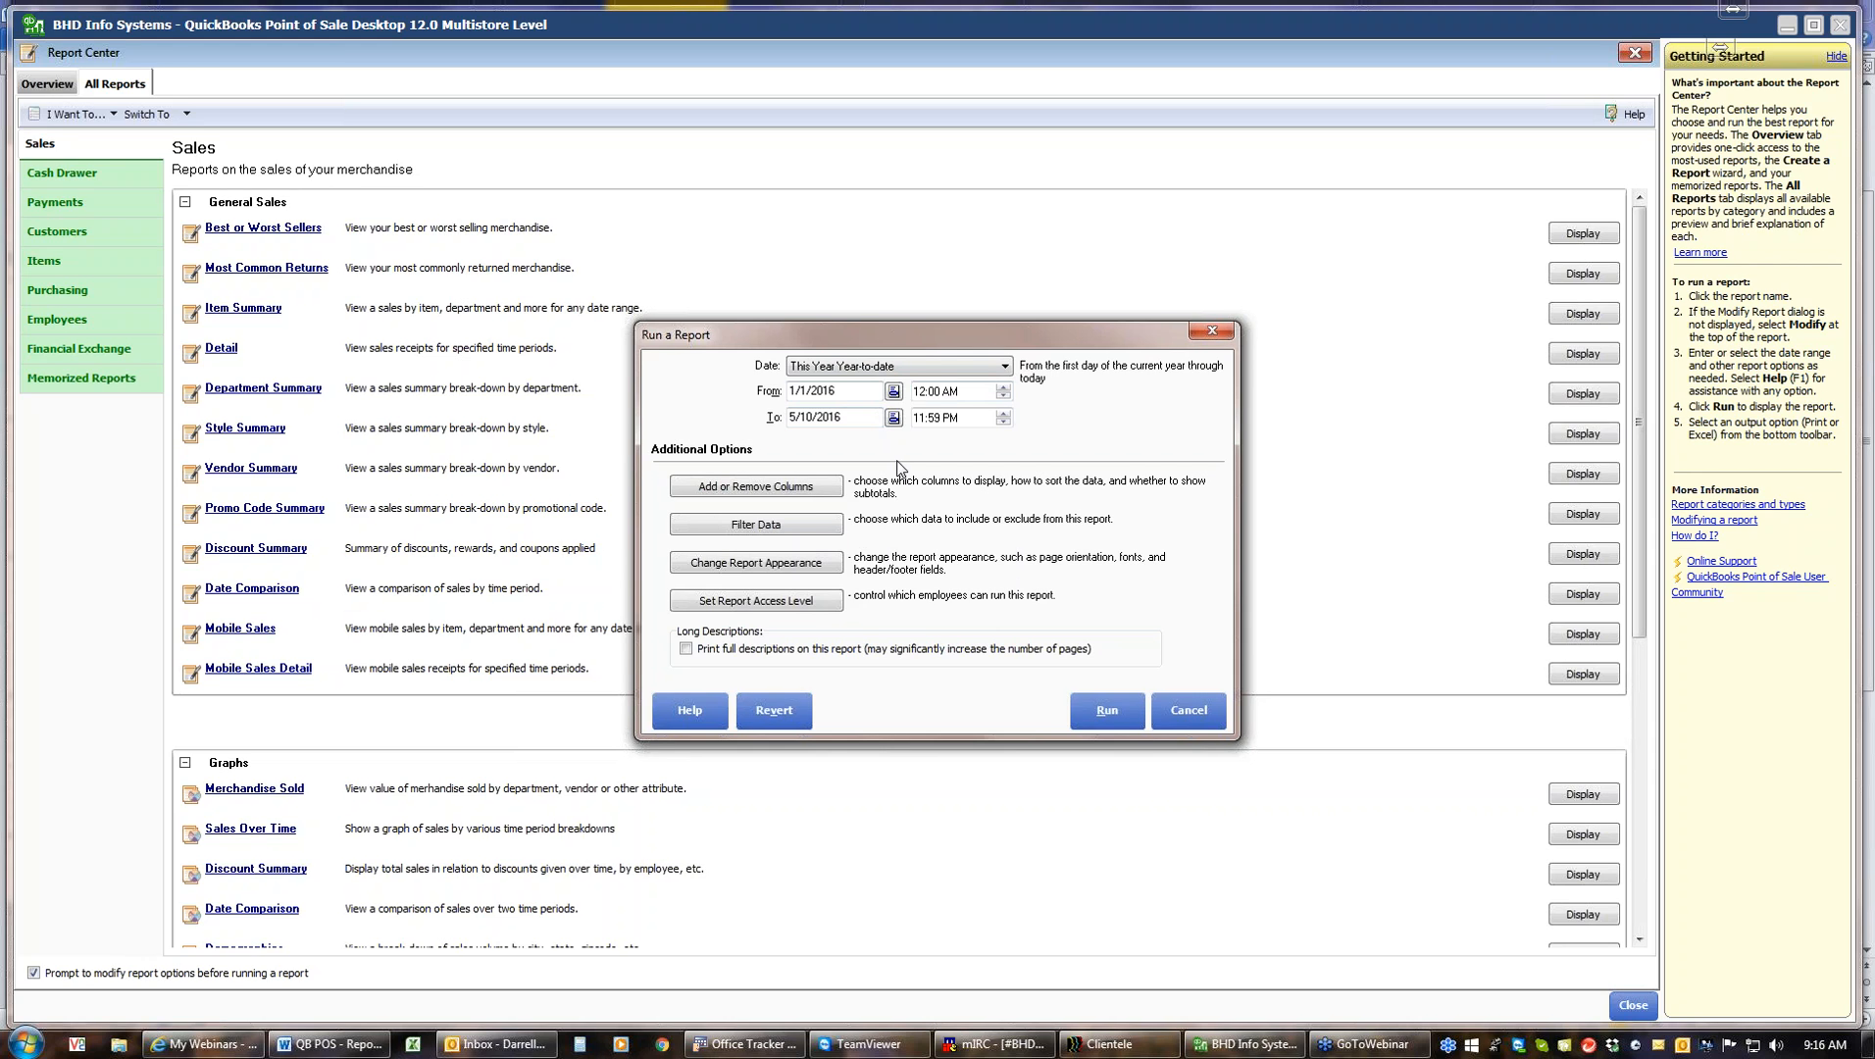
Add the Item # column, move it to follow Vendor in the column order, and save the column settings
{"action": "left_click", "coordinate": [789, 498]}
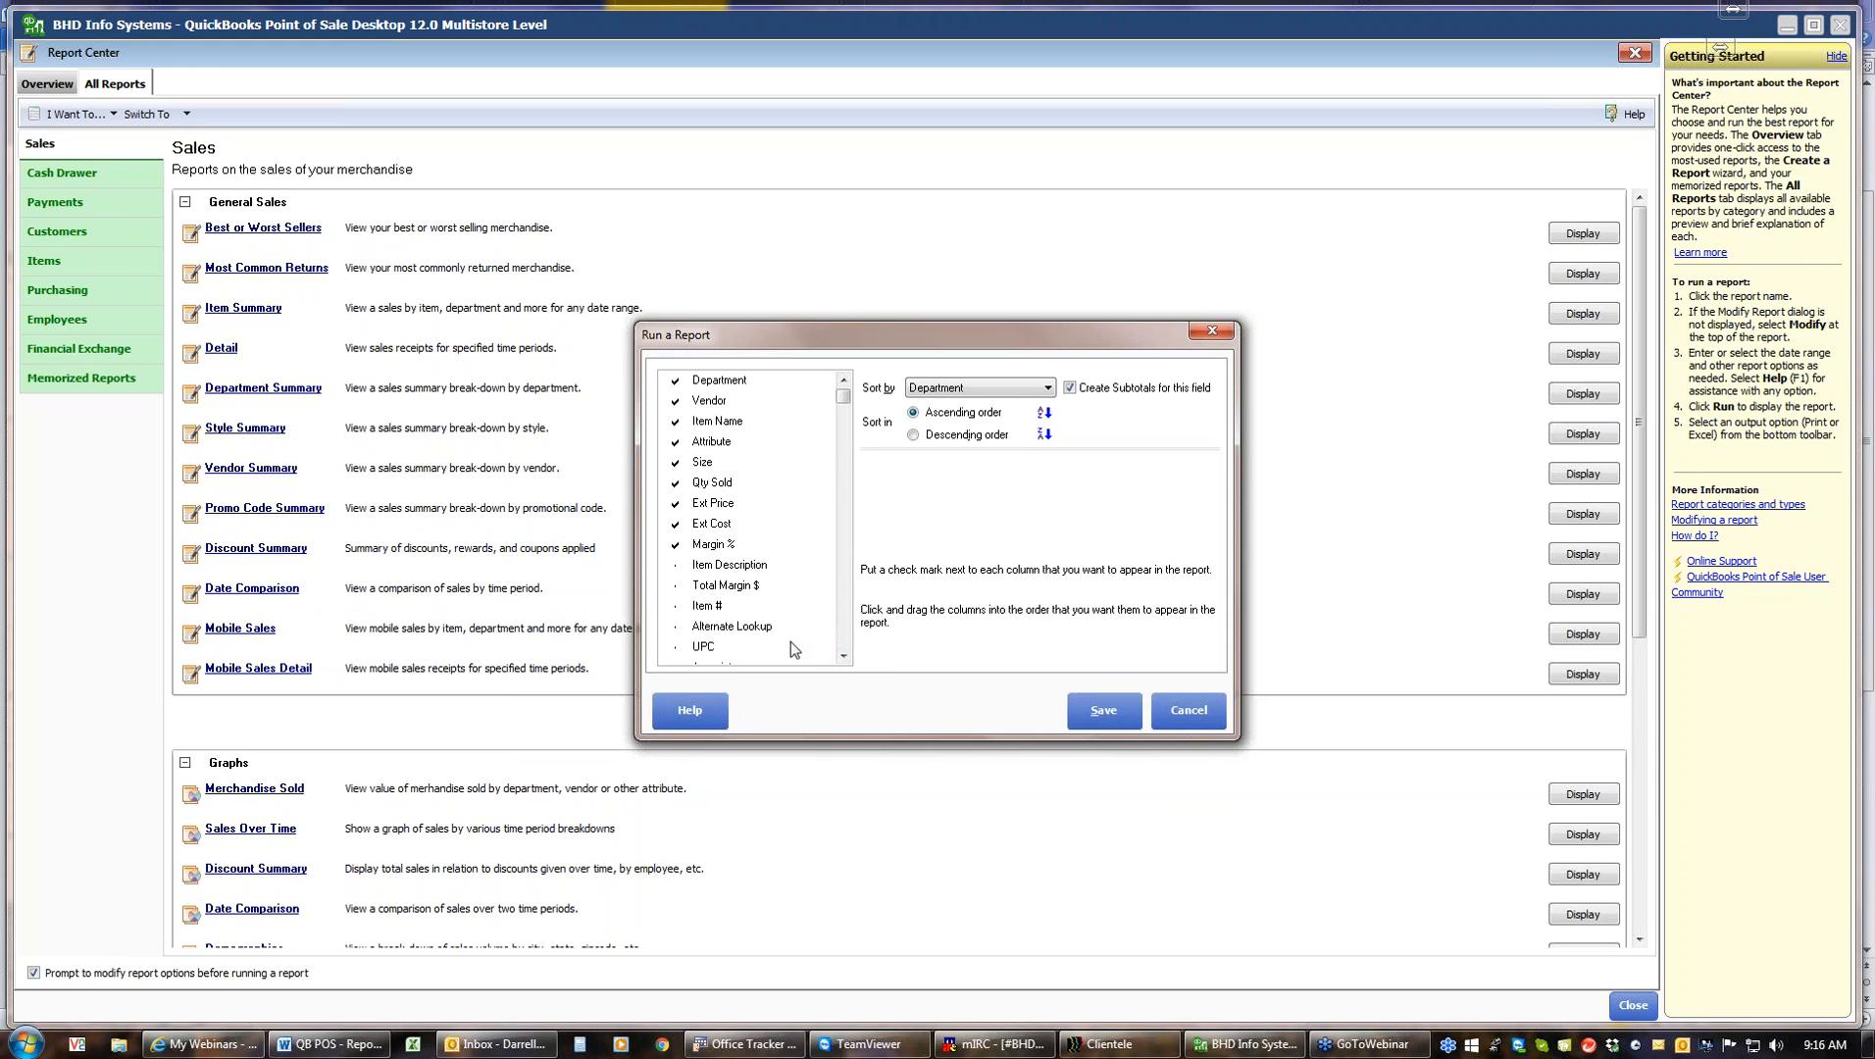
{"action": "left_click", "coordinate": [676, 608]}
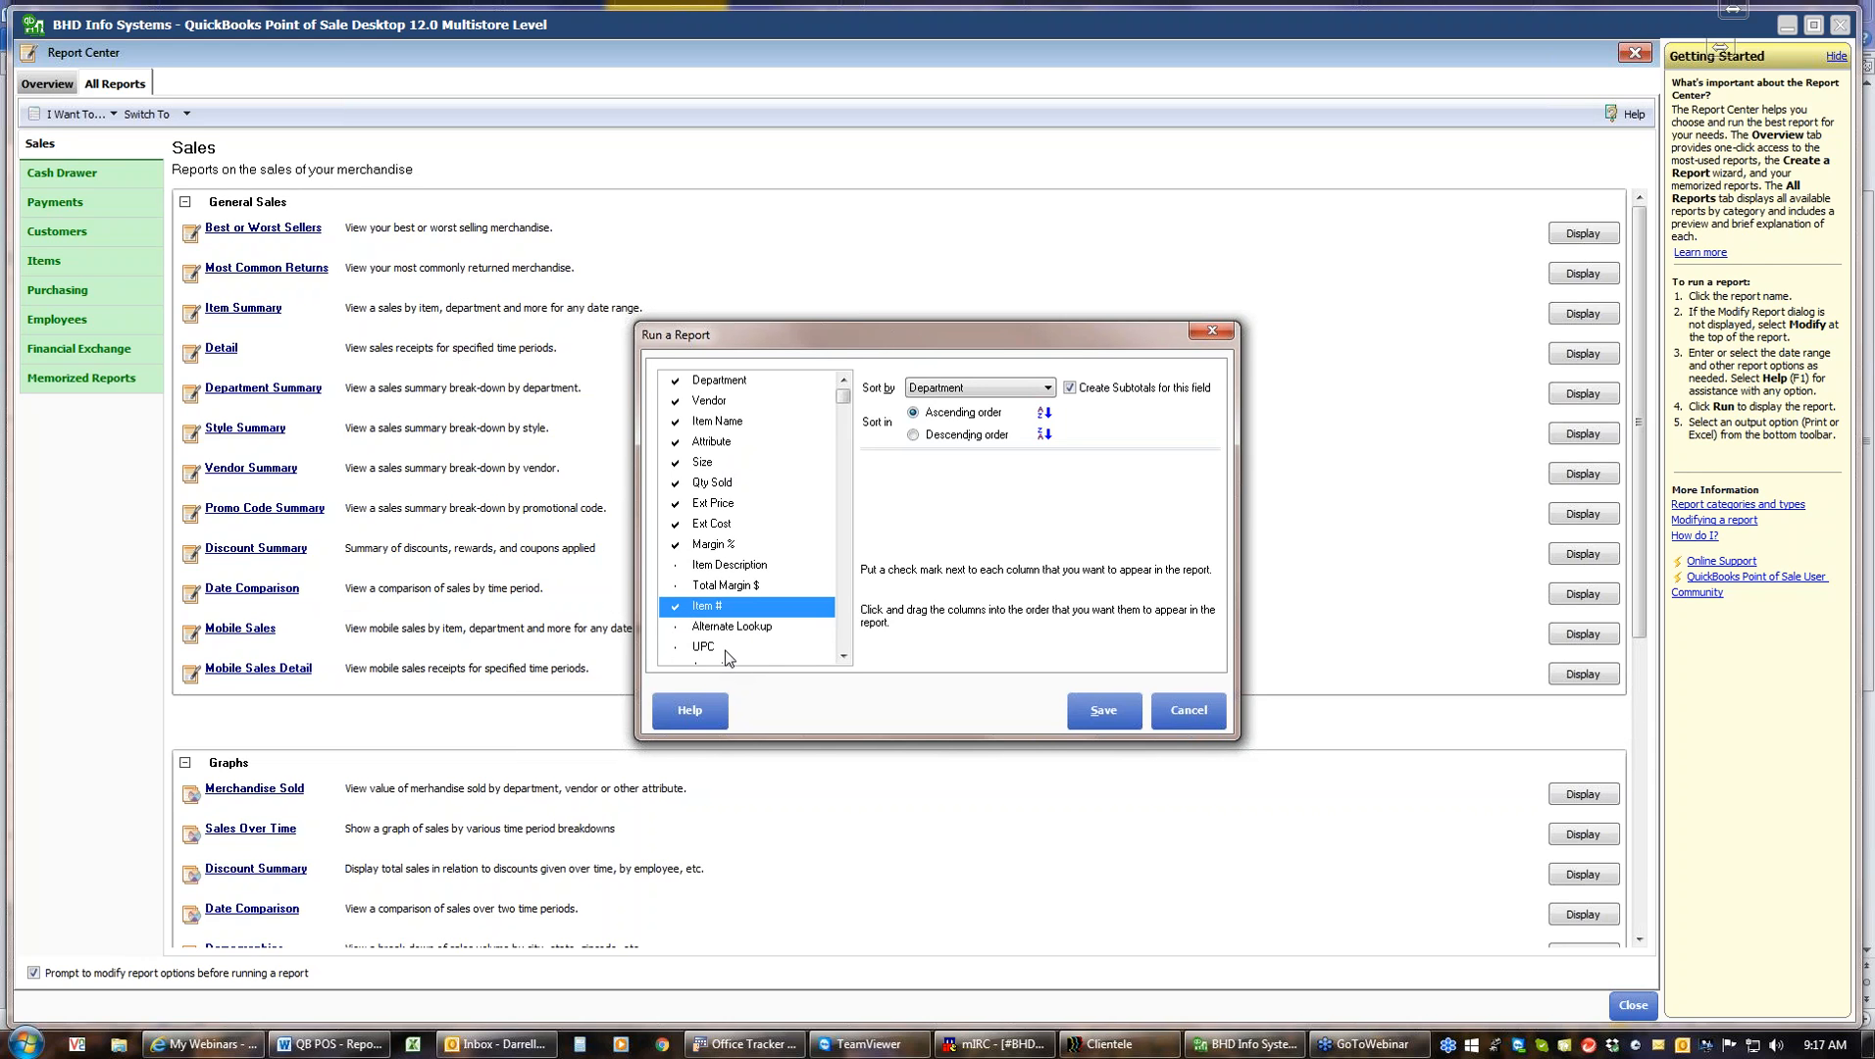
{"action": "left_click_drag", "start_coordinate": [713, 615], "coordinate": [710, 439]}
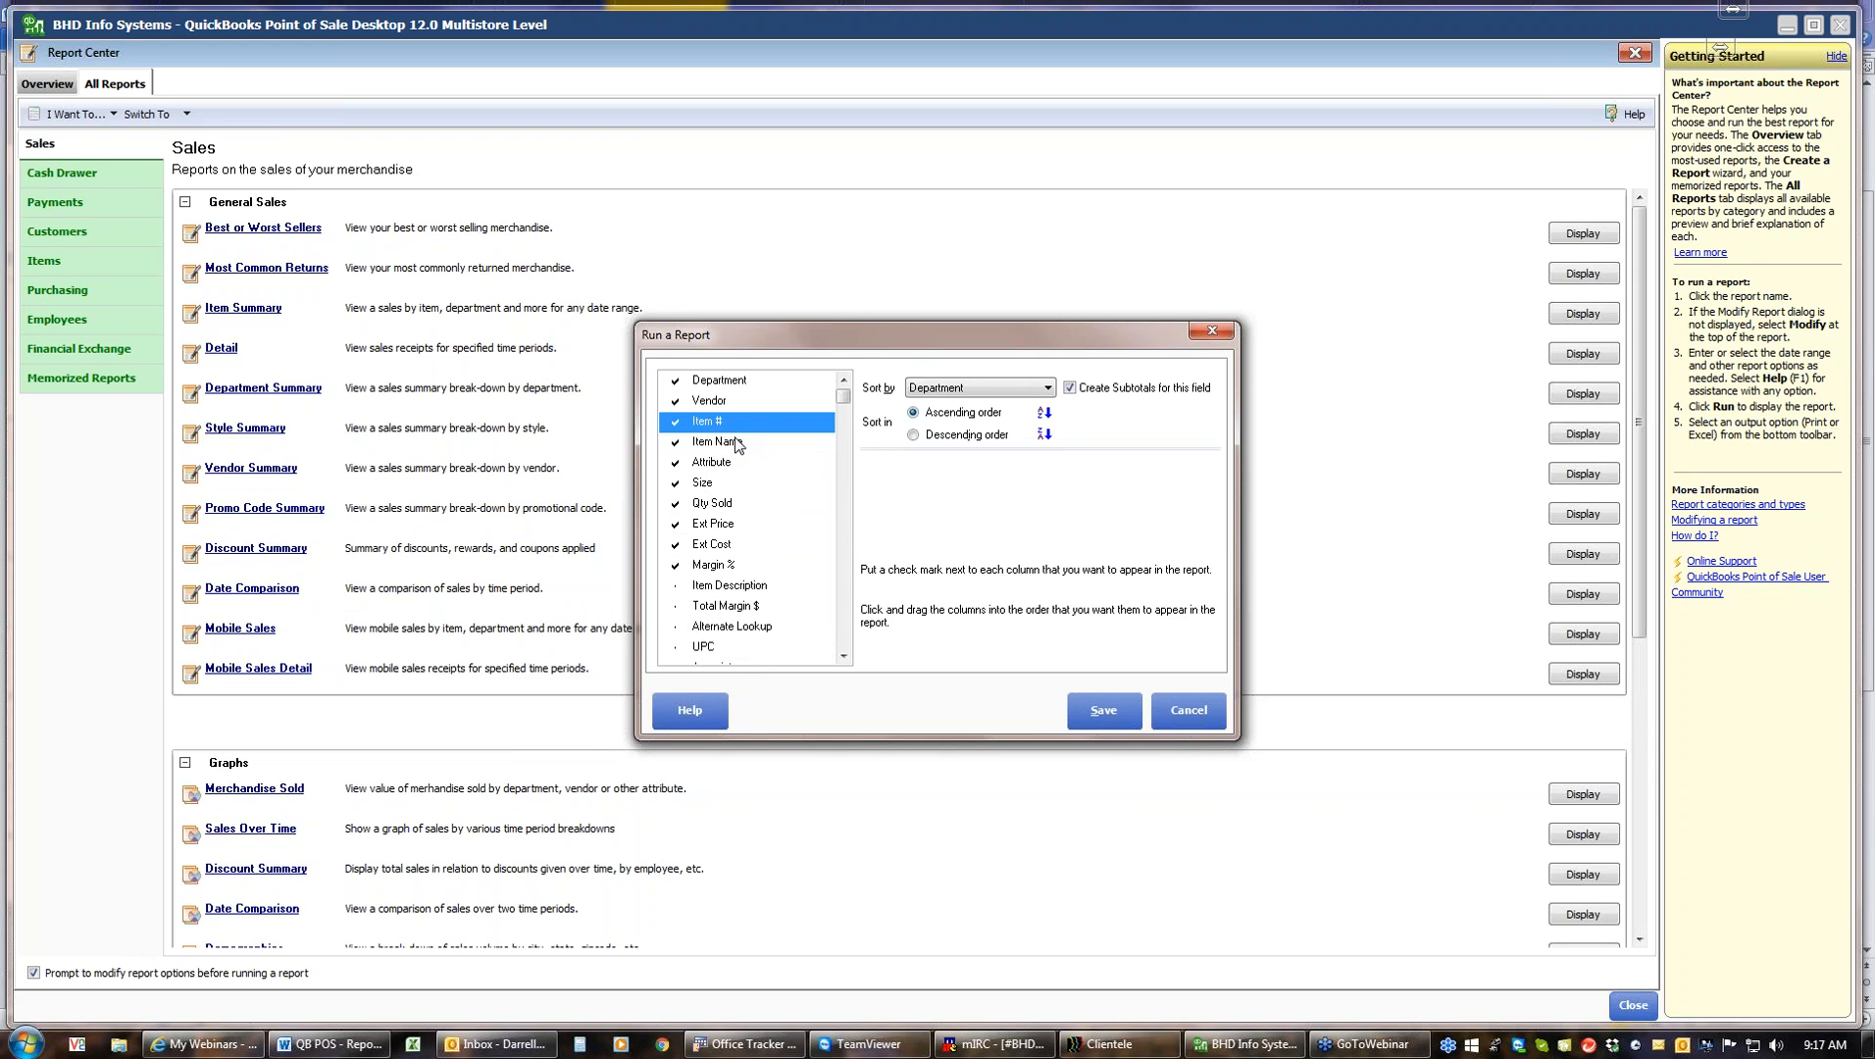
{"action": "left_click", "coordinate": [845, 644]}
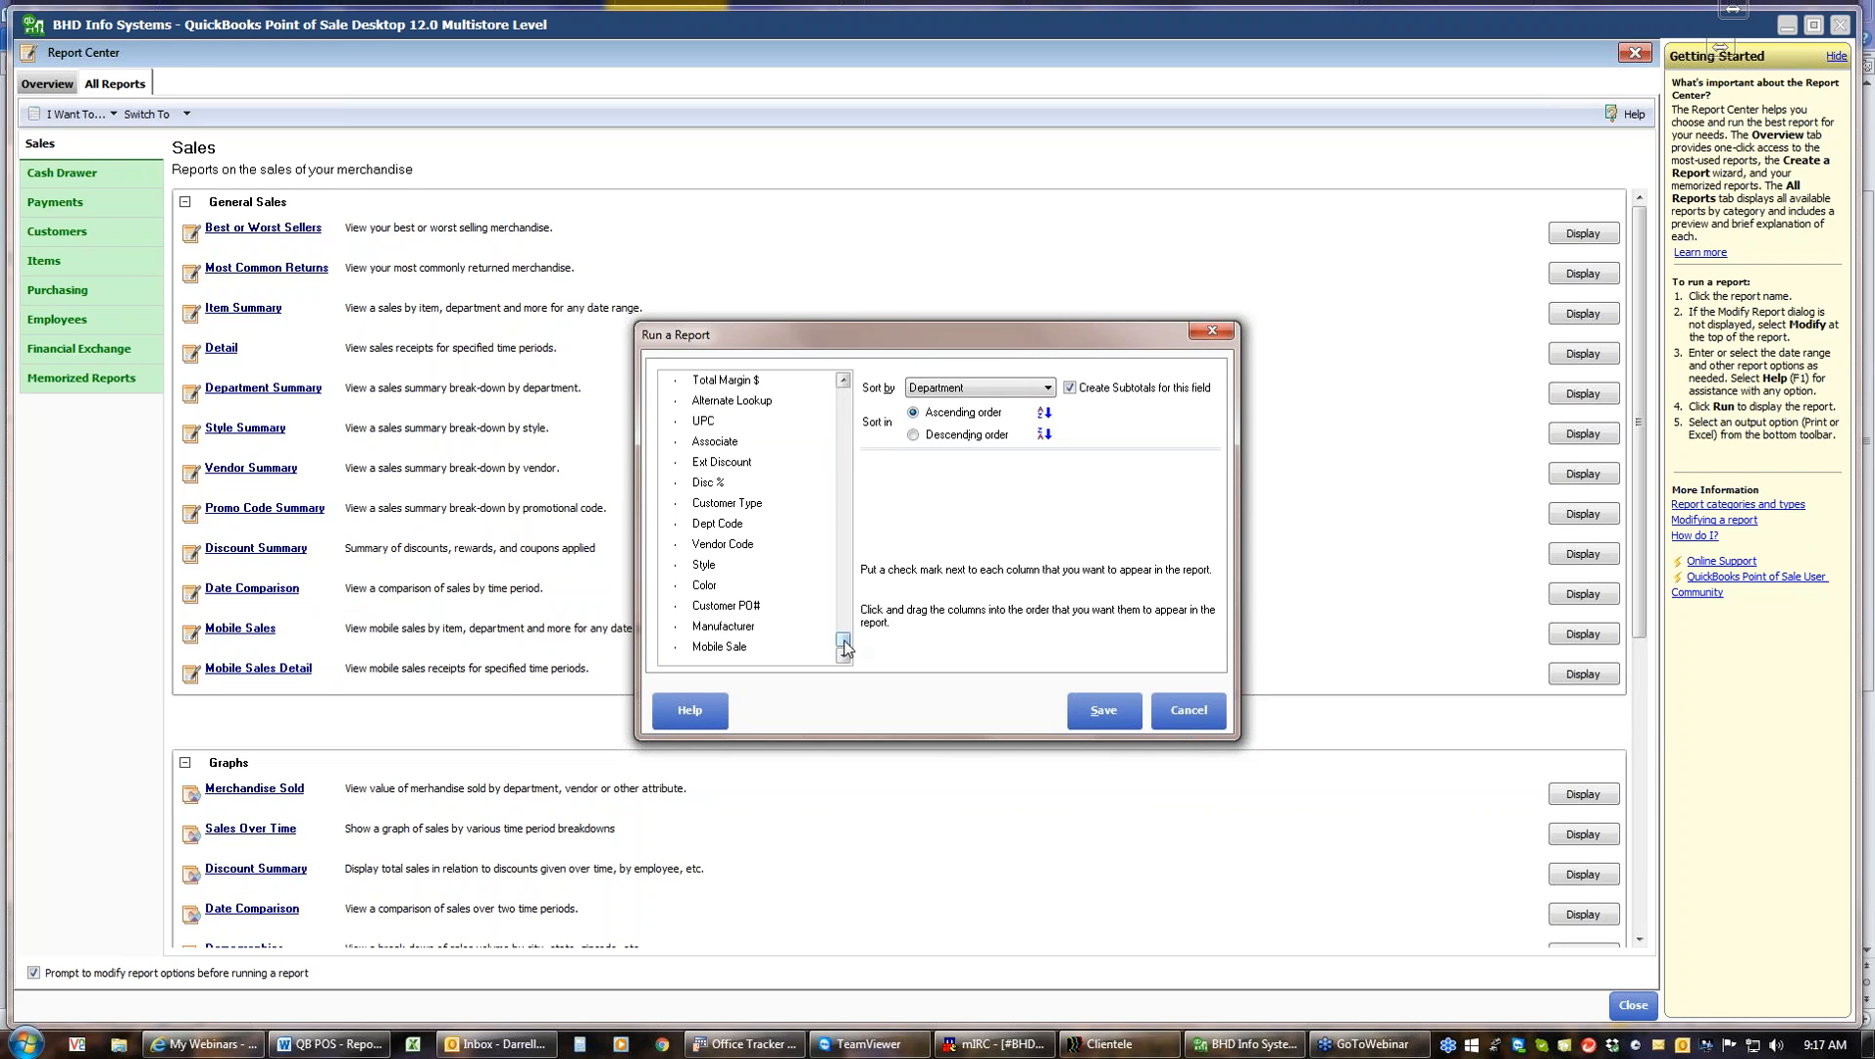
{"action": "left_click", "coordinate": [845, 416]}
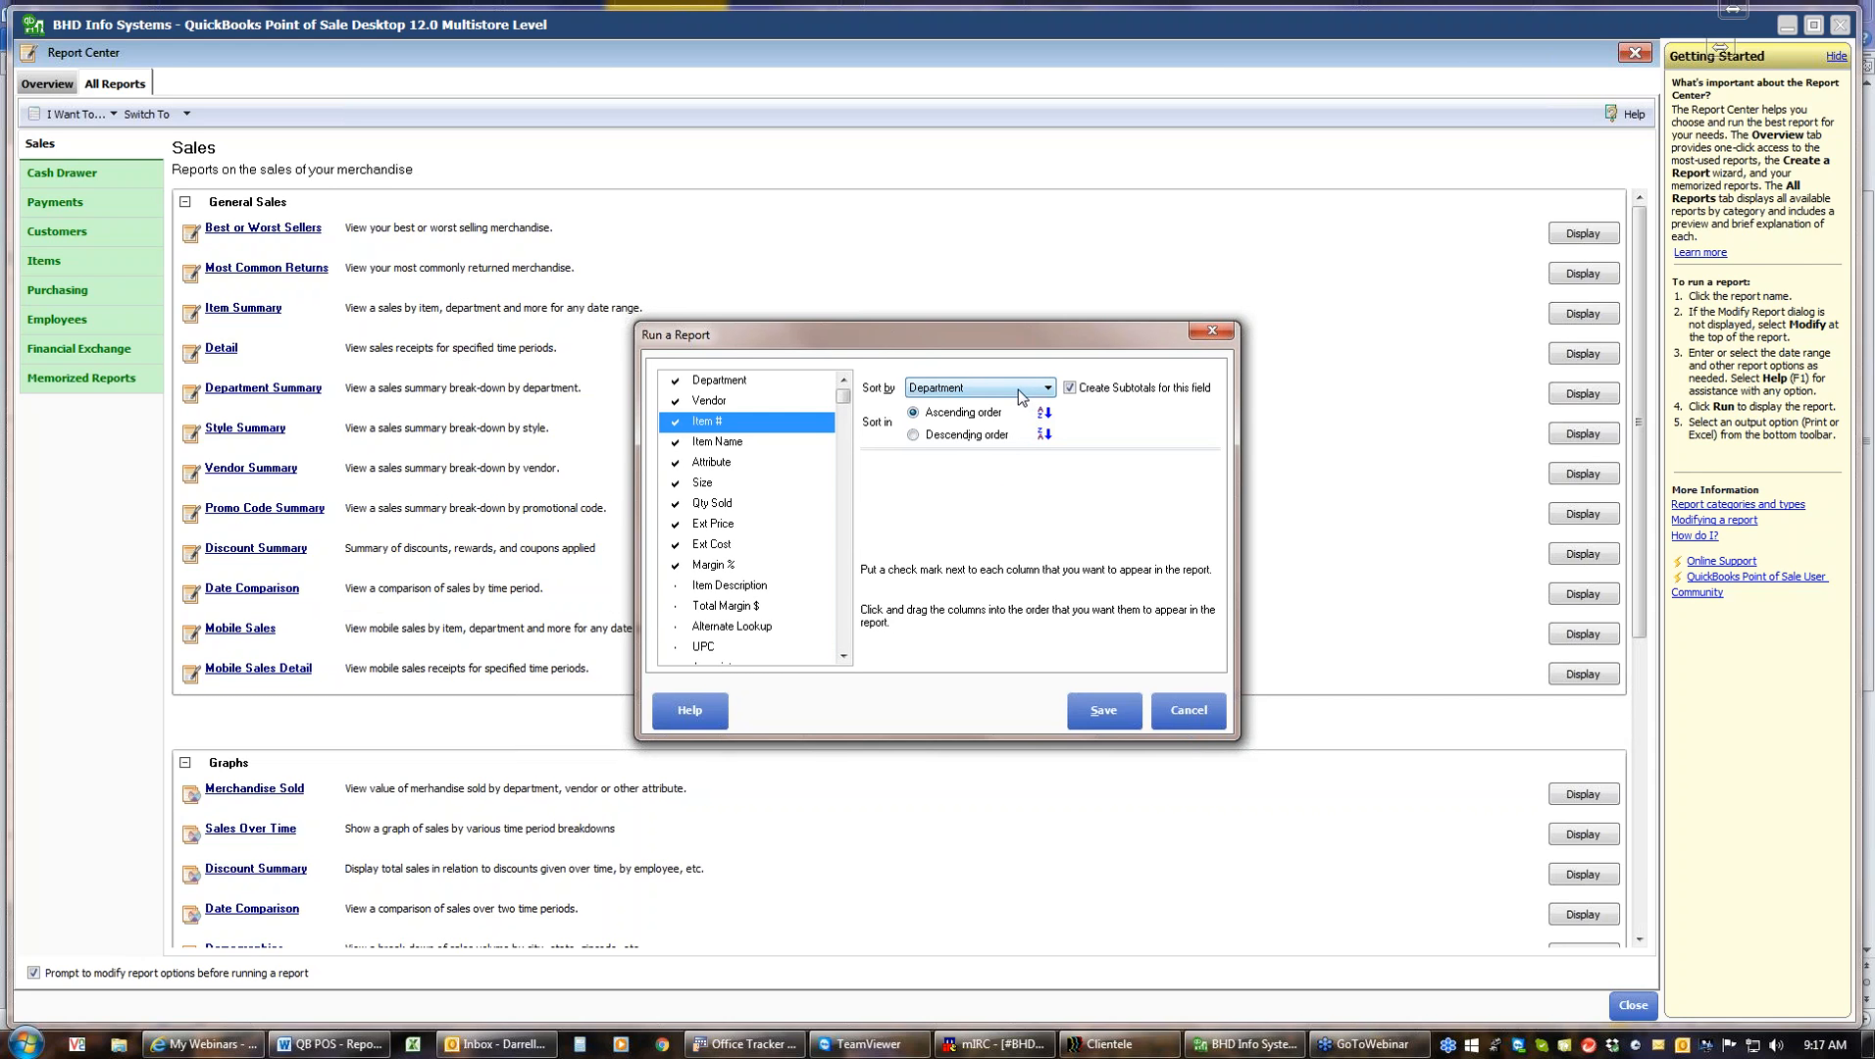
{"action": "left_click", "coordinate": [1048, 390]}
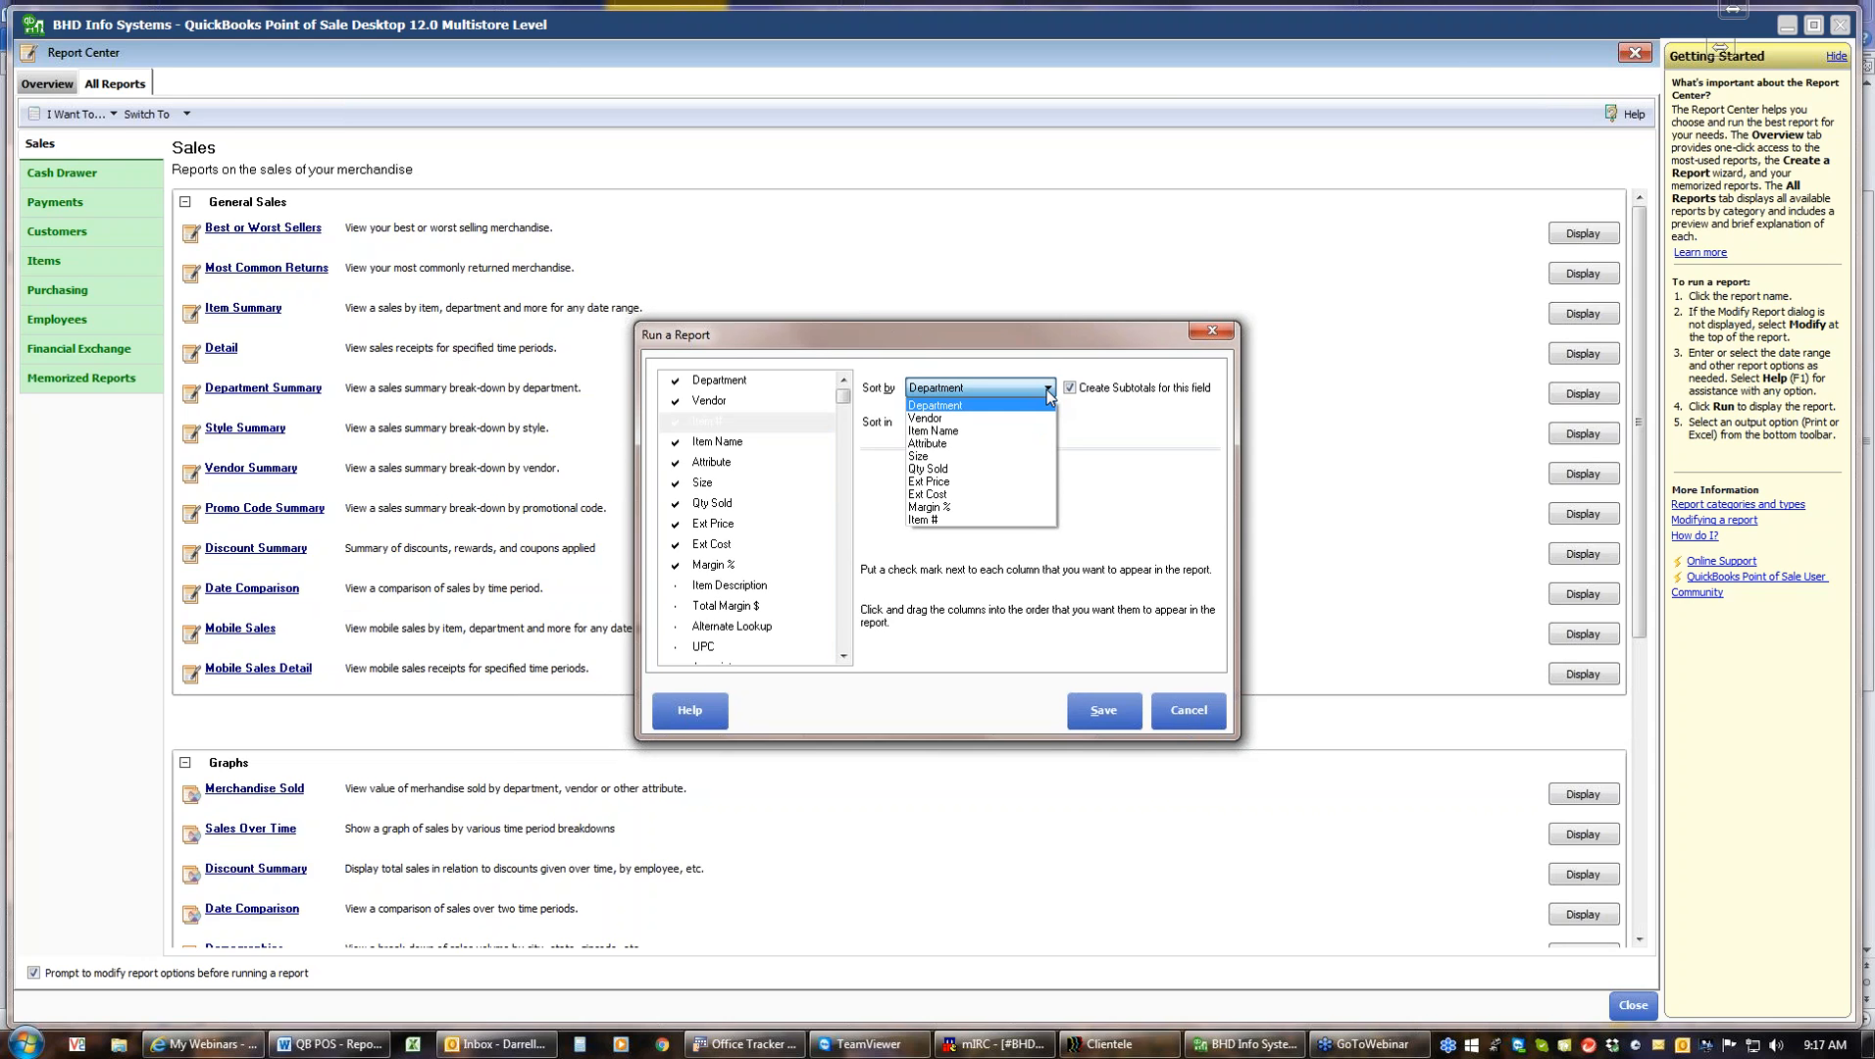
{"action": "left_click", "coordinate": [1047, 391]}
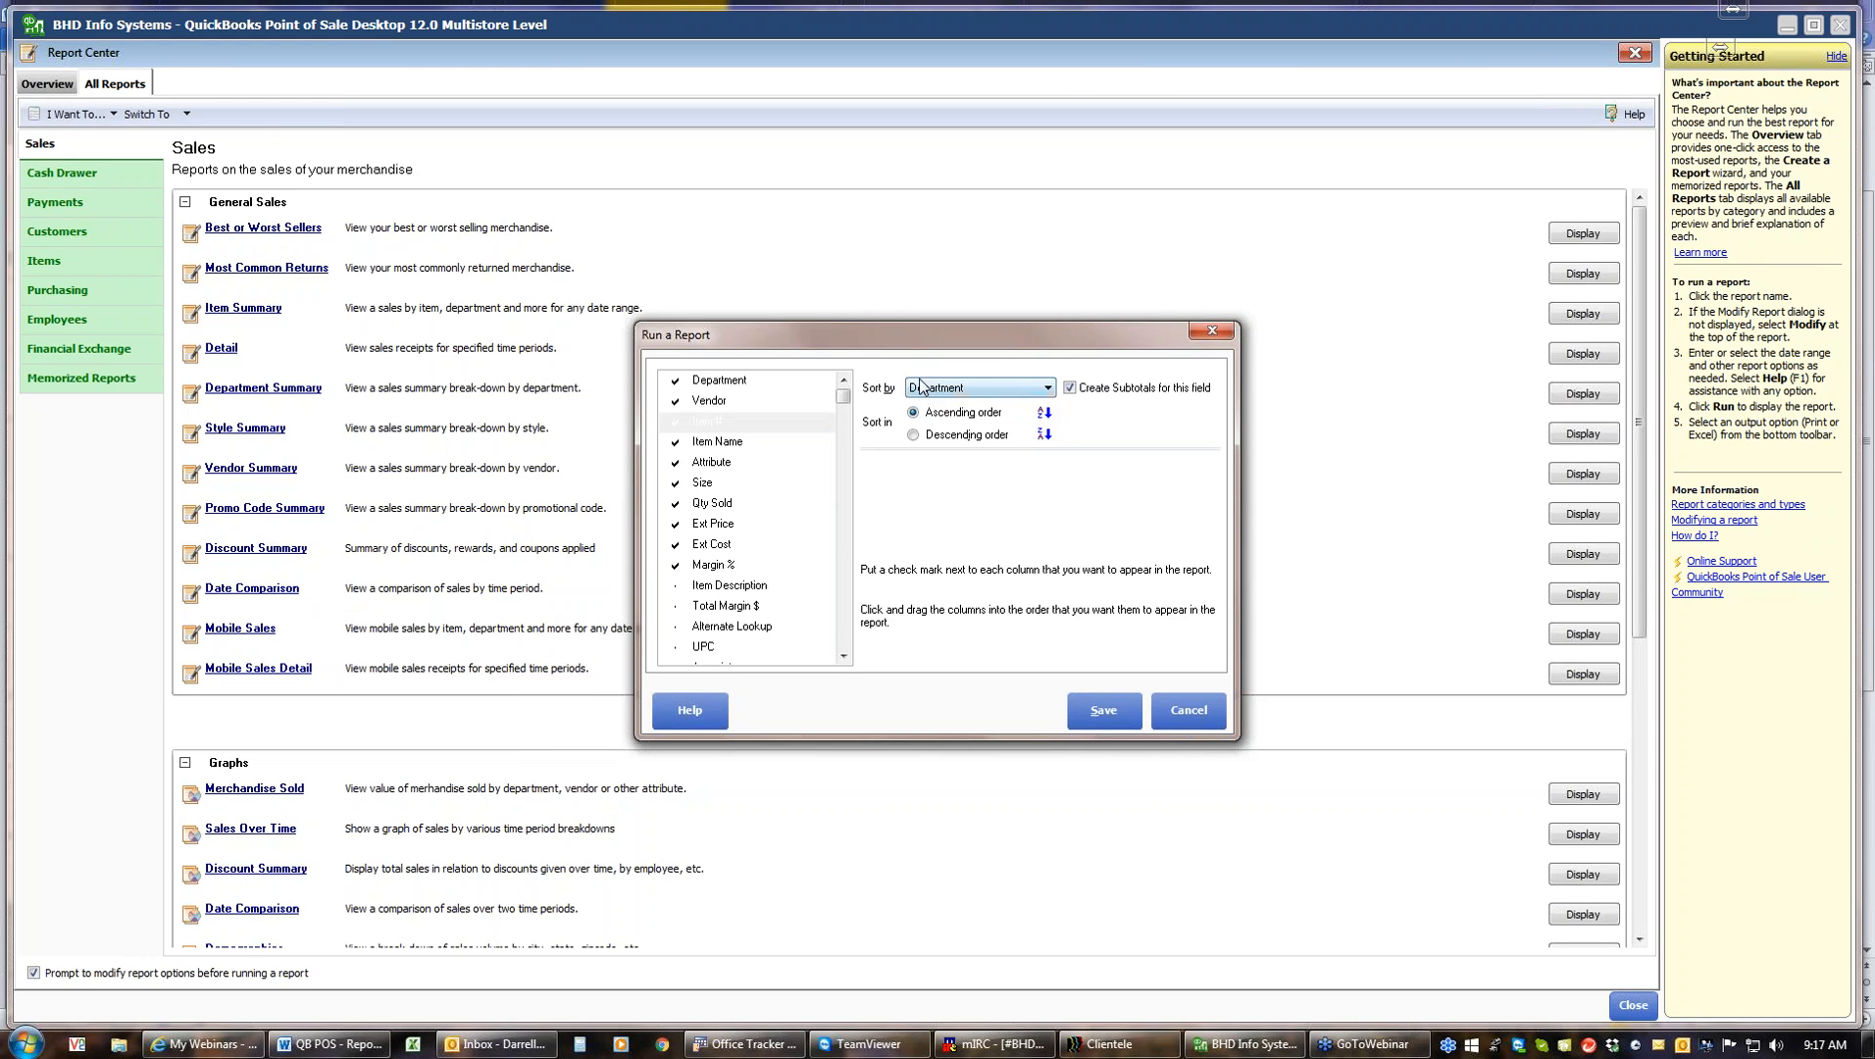
{"action": "left_click", "coordinate": [1094, 710]}
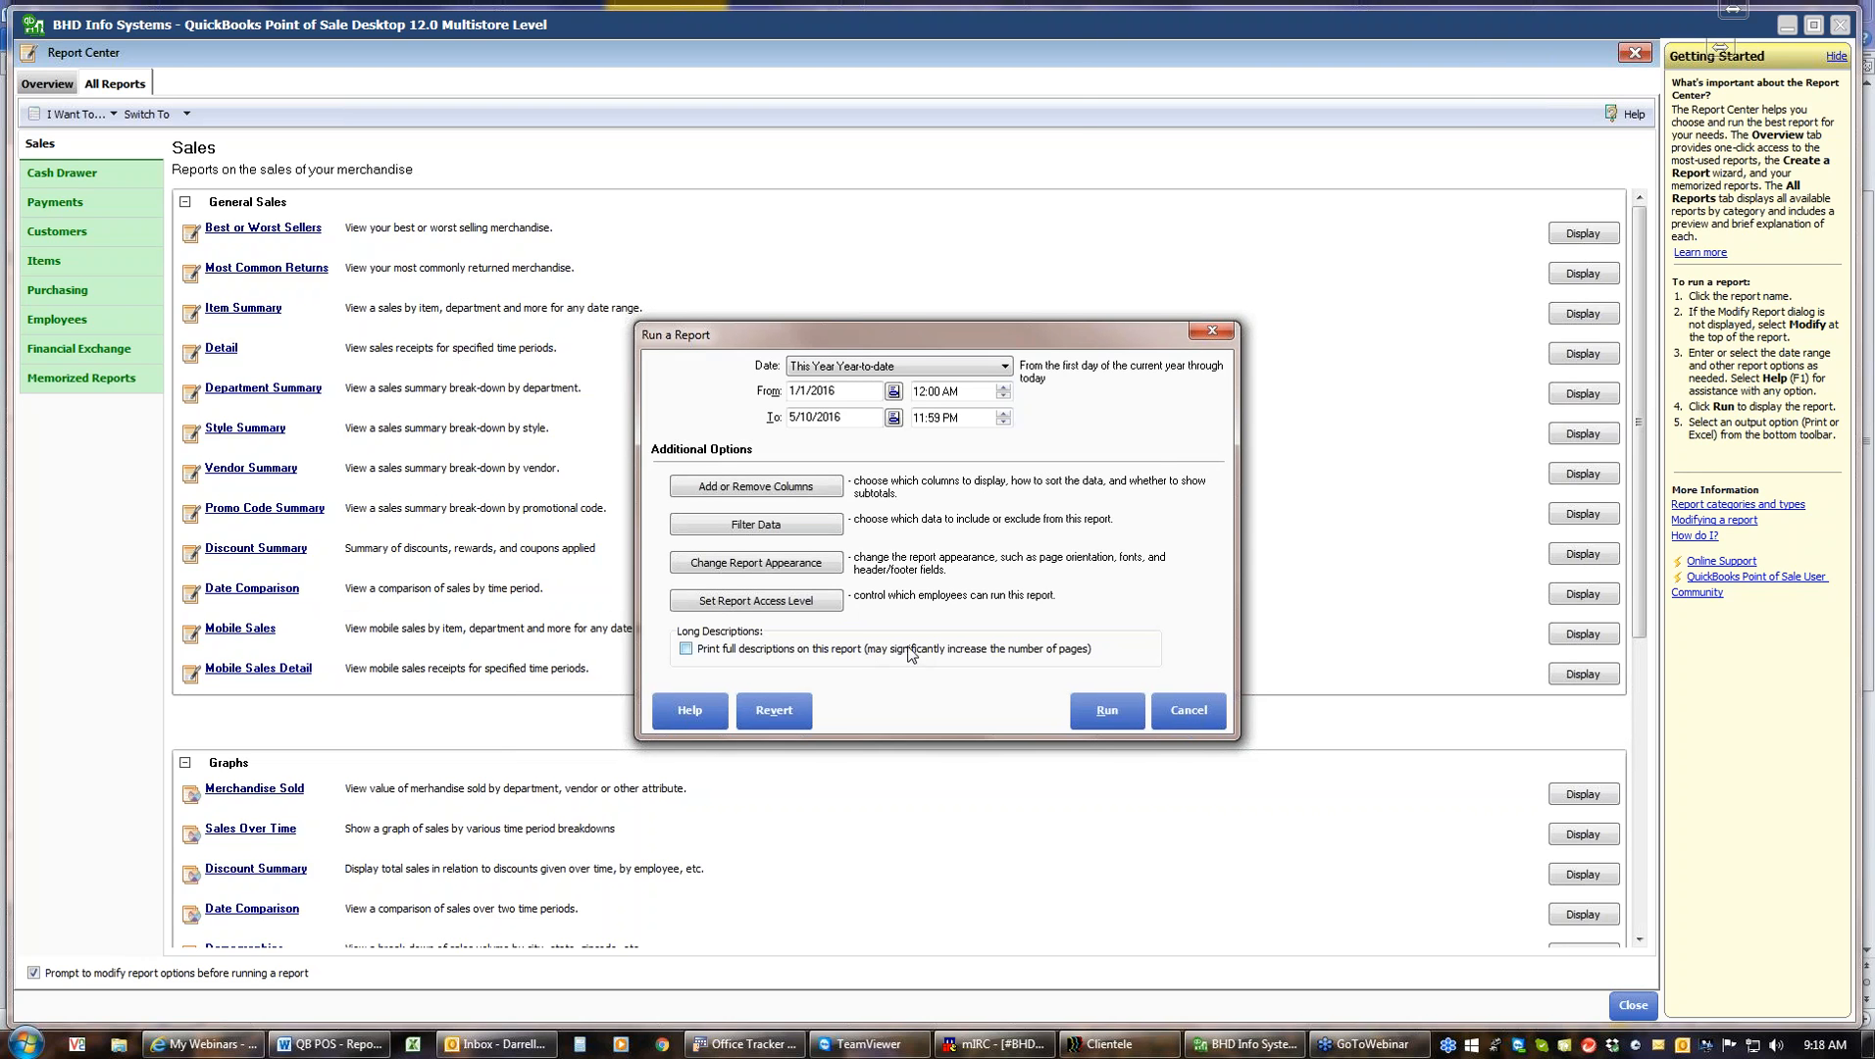
Browse the Filter Data fields for the report and cancel without changes
{"action": "left_click", "coordinate": [780, 530]}
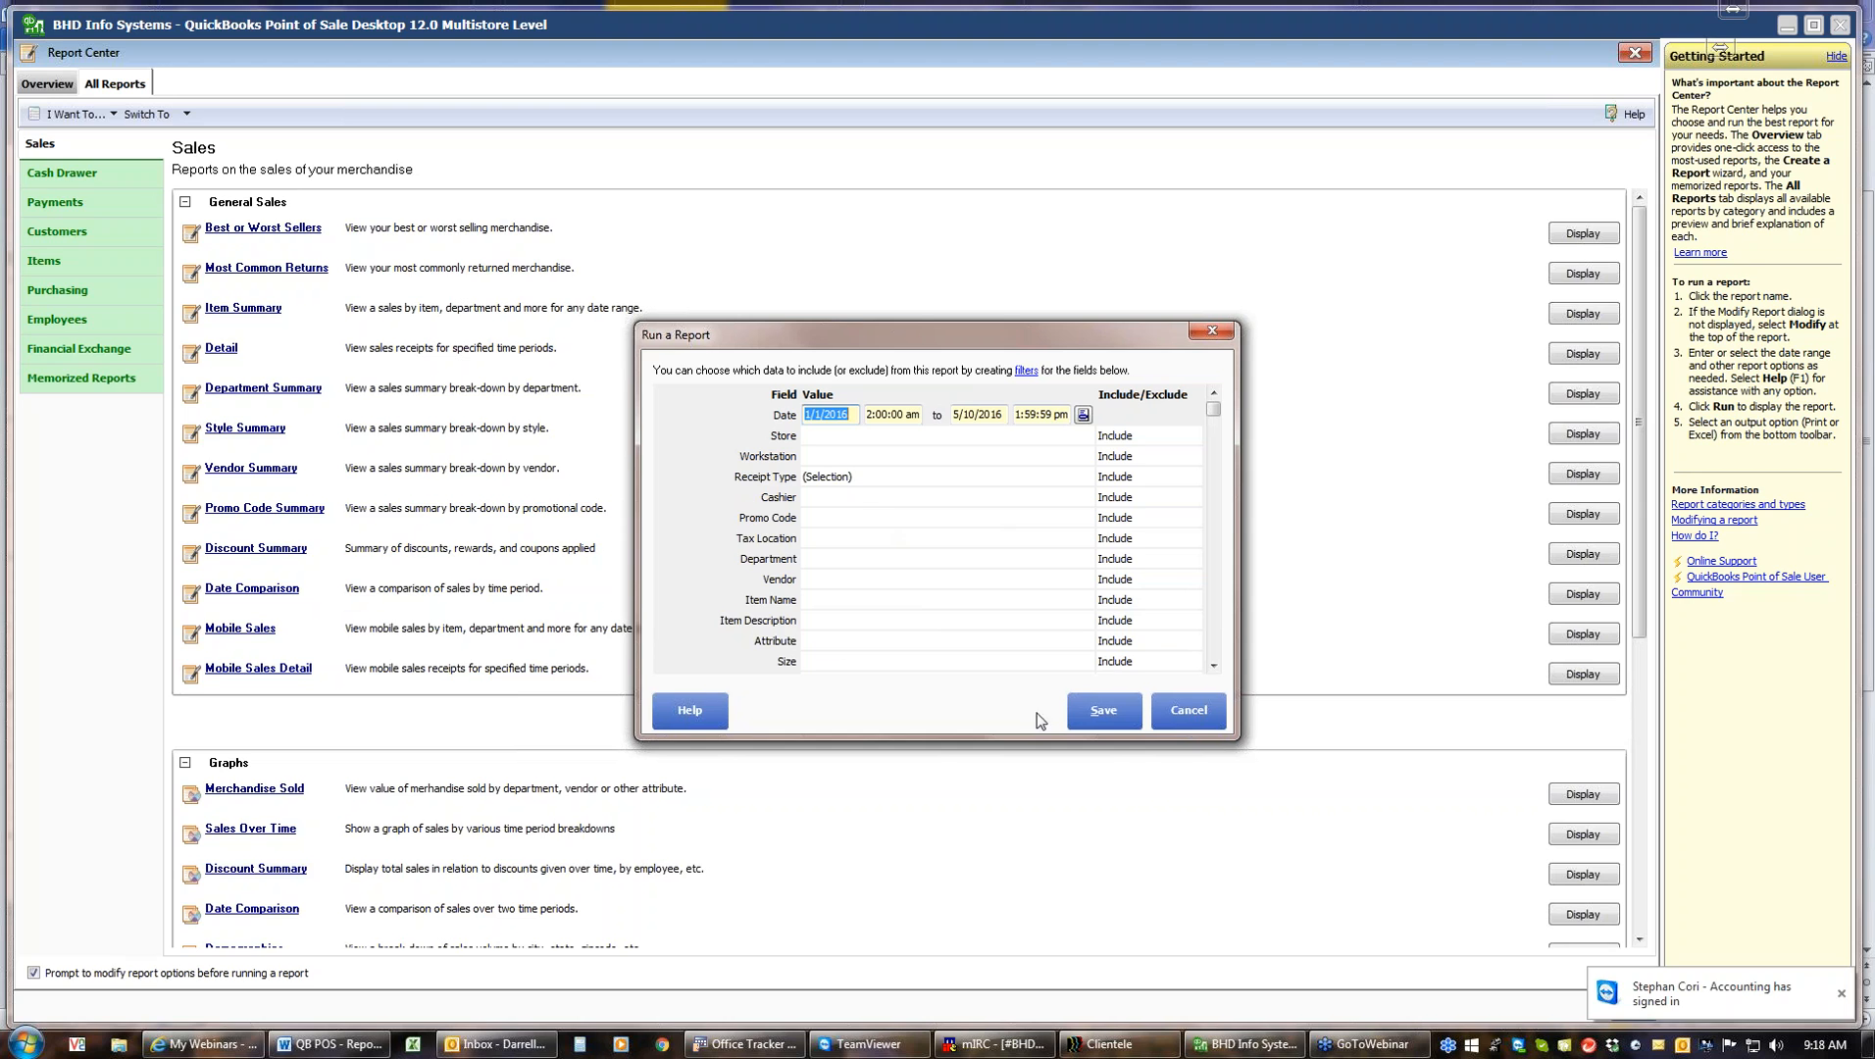
{"action": "left_click", "coordinate": [1215, 641]}
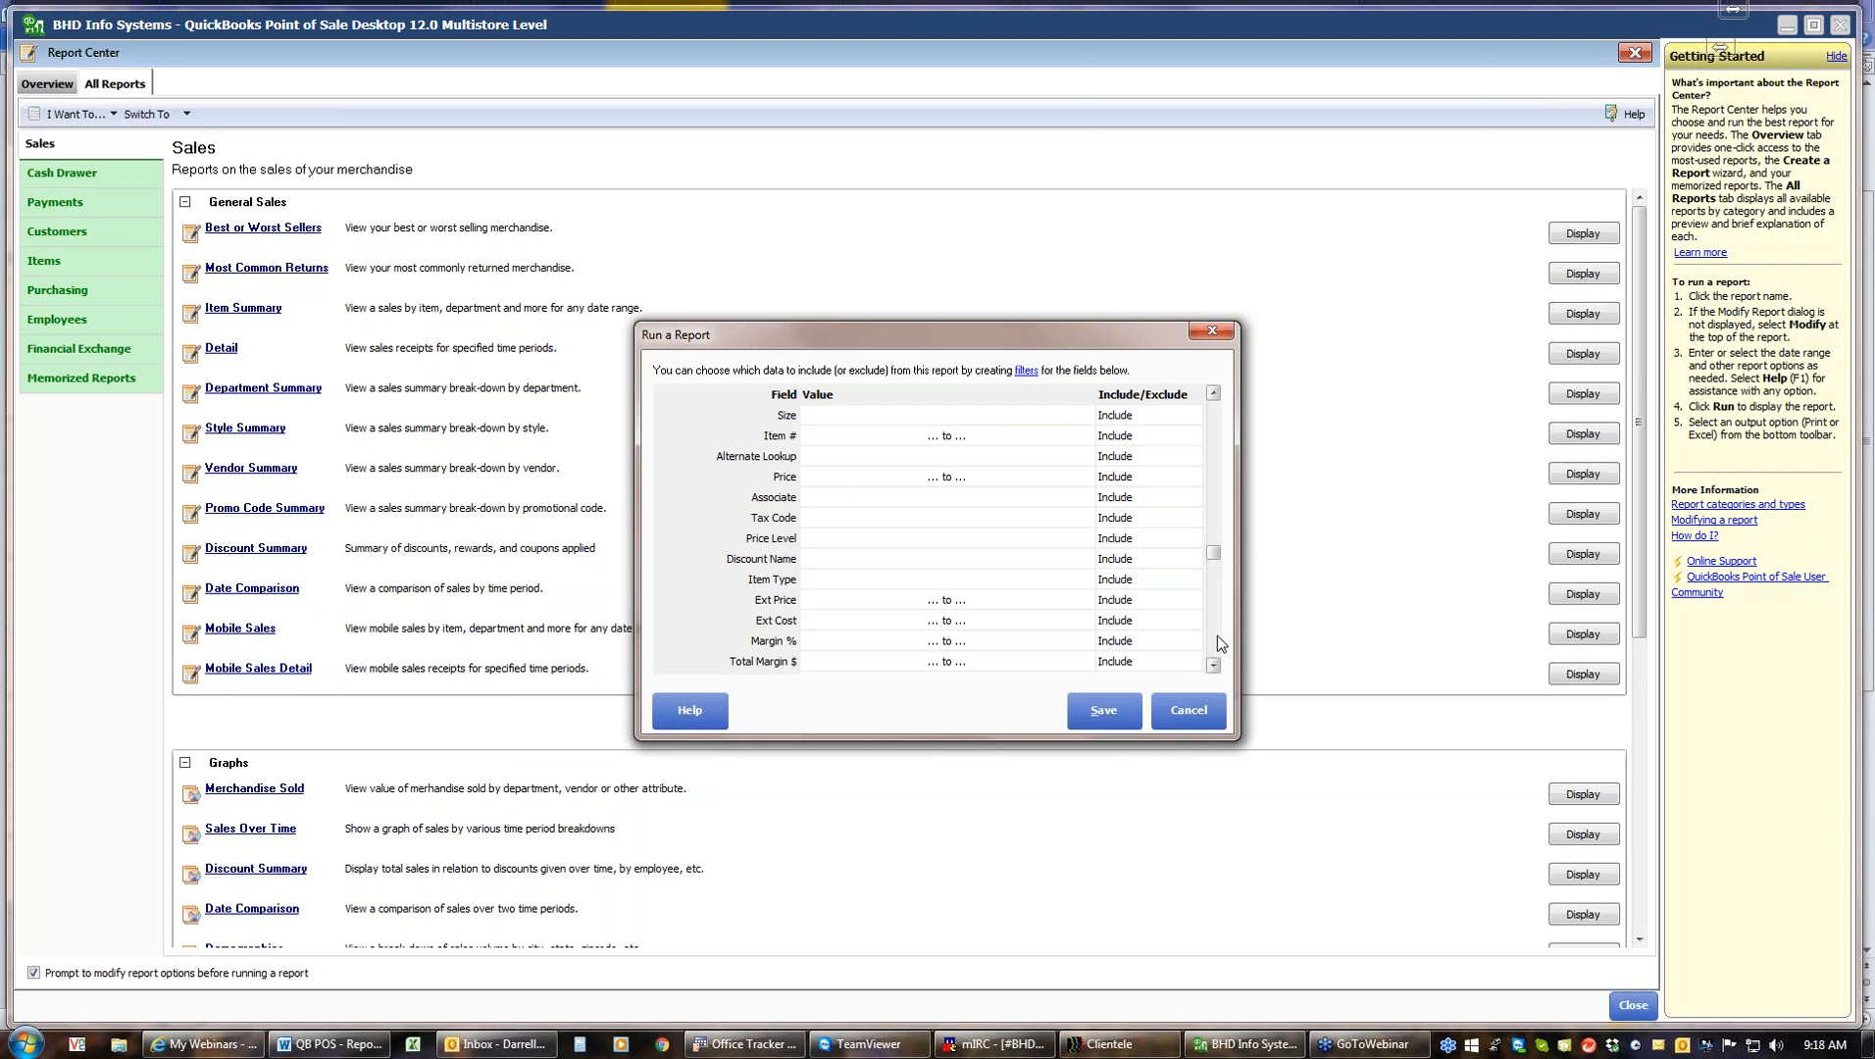
{"action": "left_click", "coordinate": [1217, 636]}
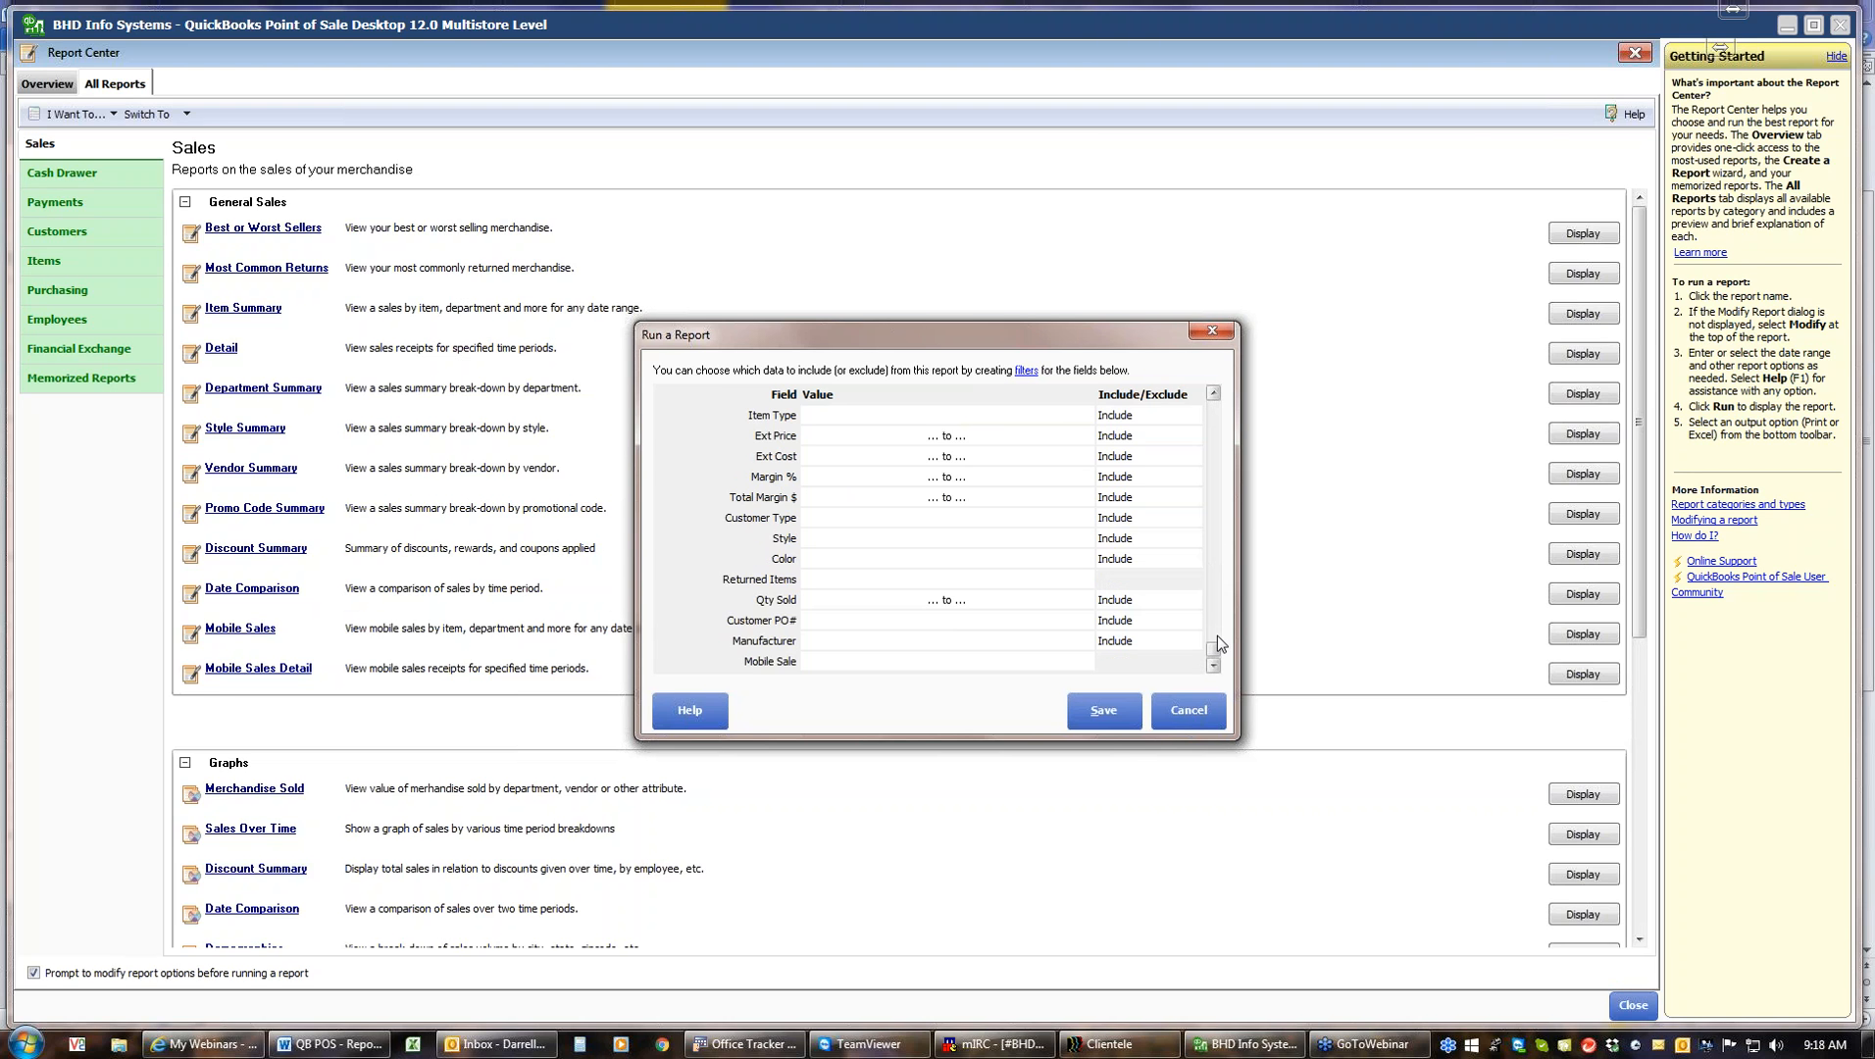
{"action": "left_click", "coordinate": [1189, 710]}
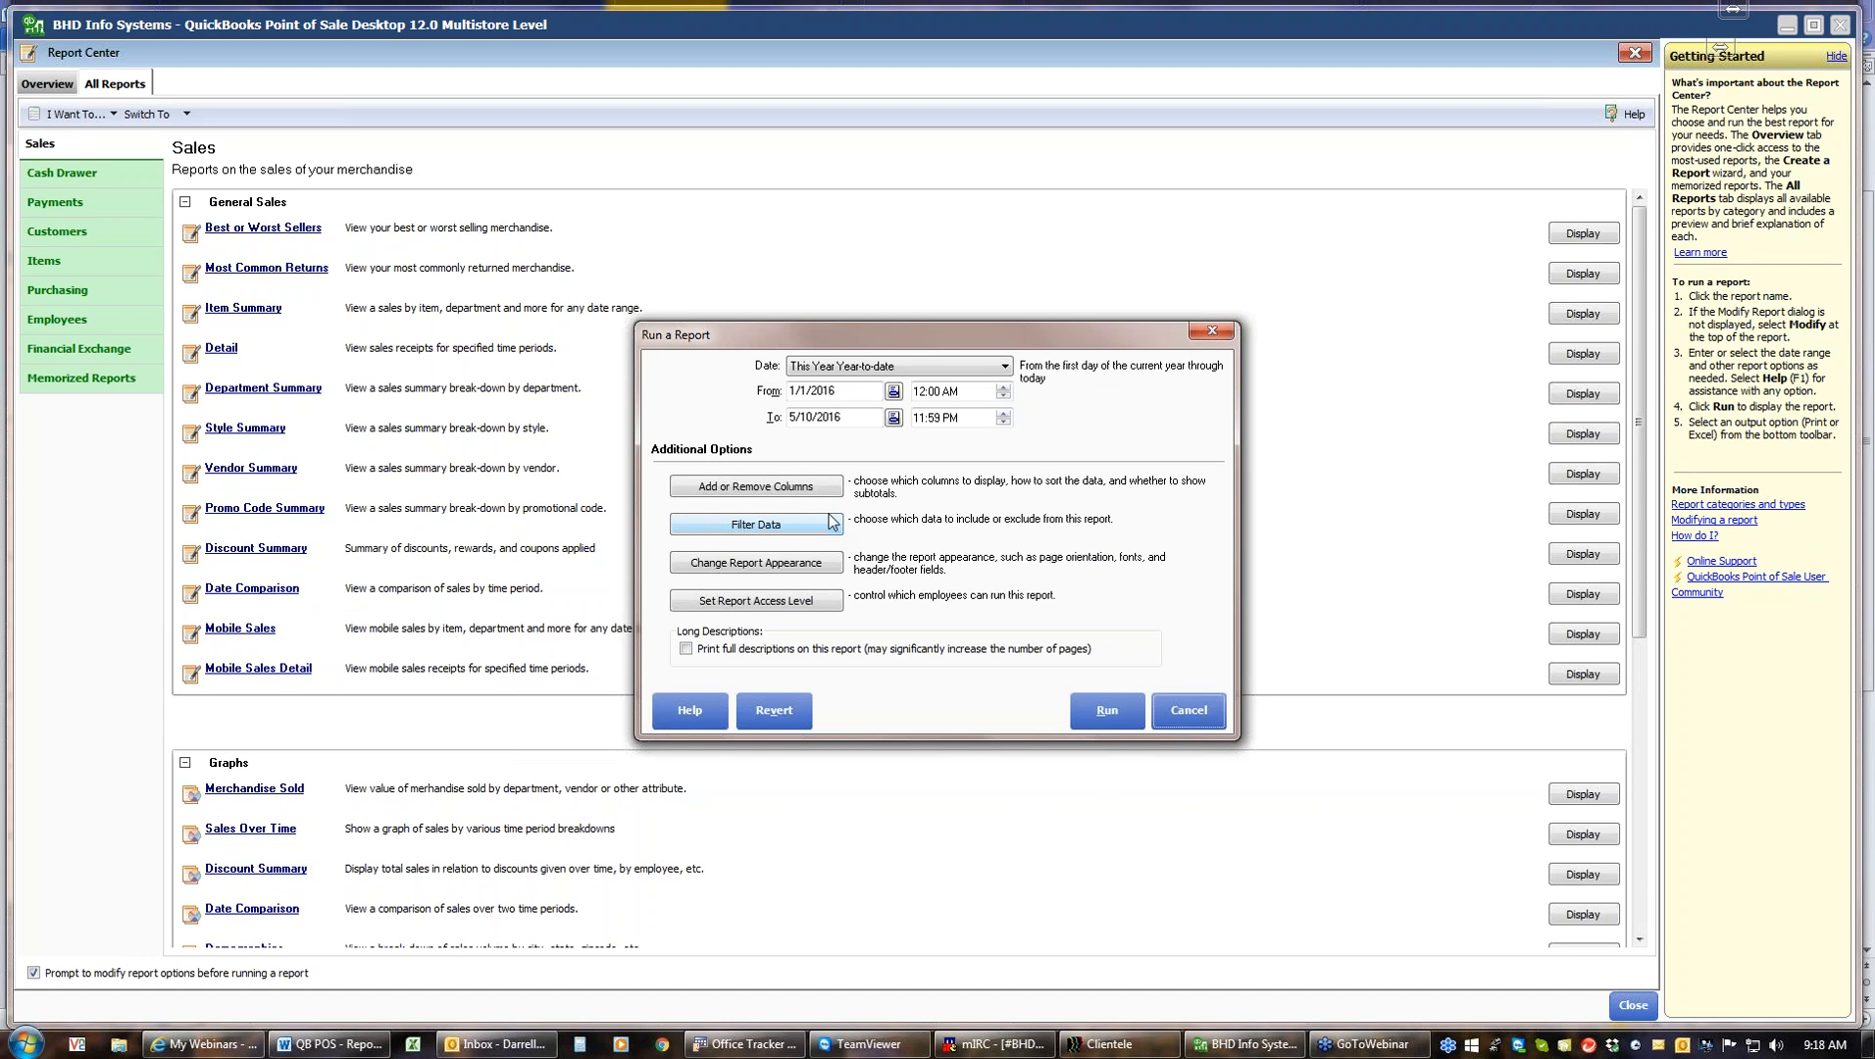
Save the report appearance and access level settings as they are, then run the Item Summary report
{"action": "left_click", "coordinate": [795, 567]}
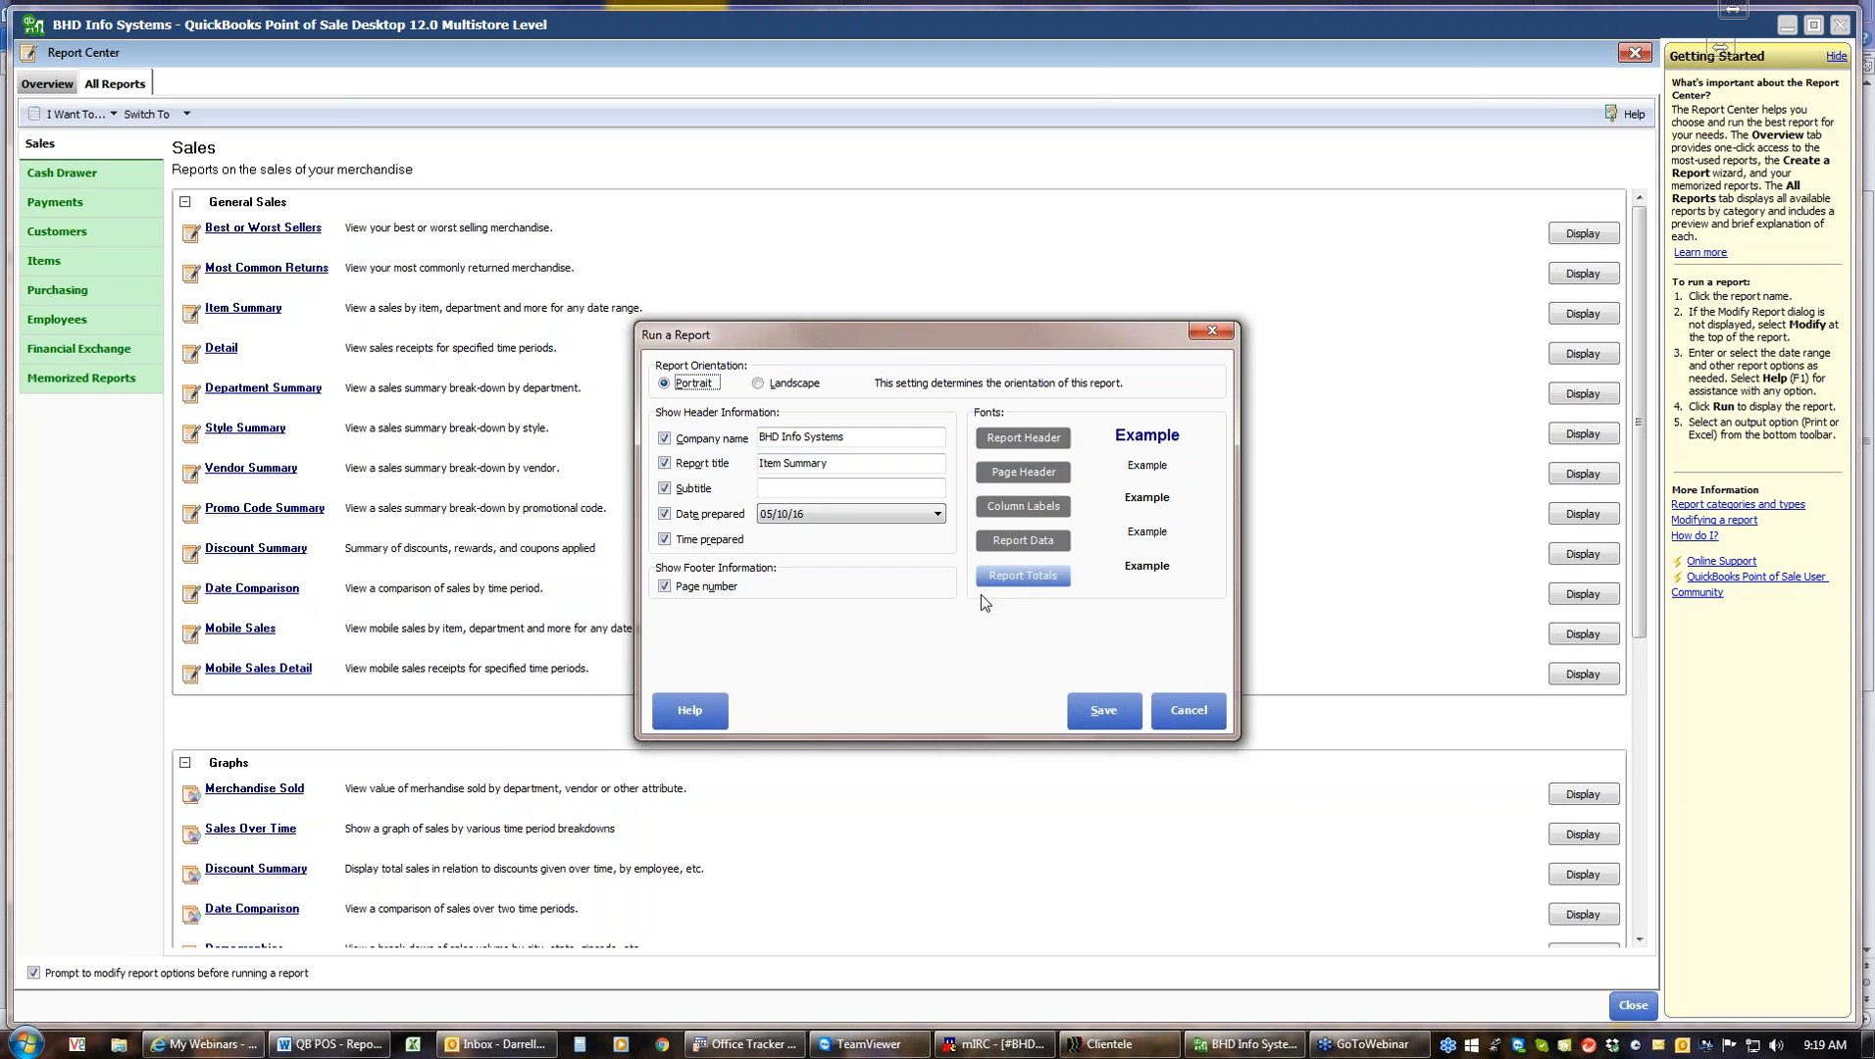
{"action": "left_click", "coordinate": [1103, 710]}
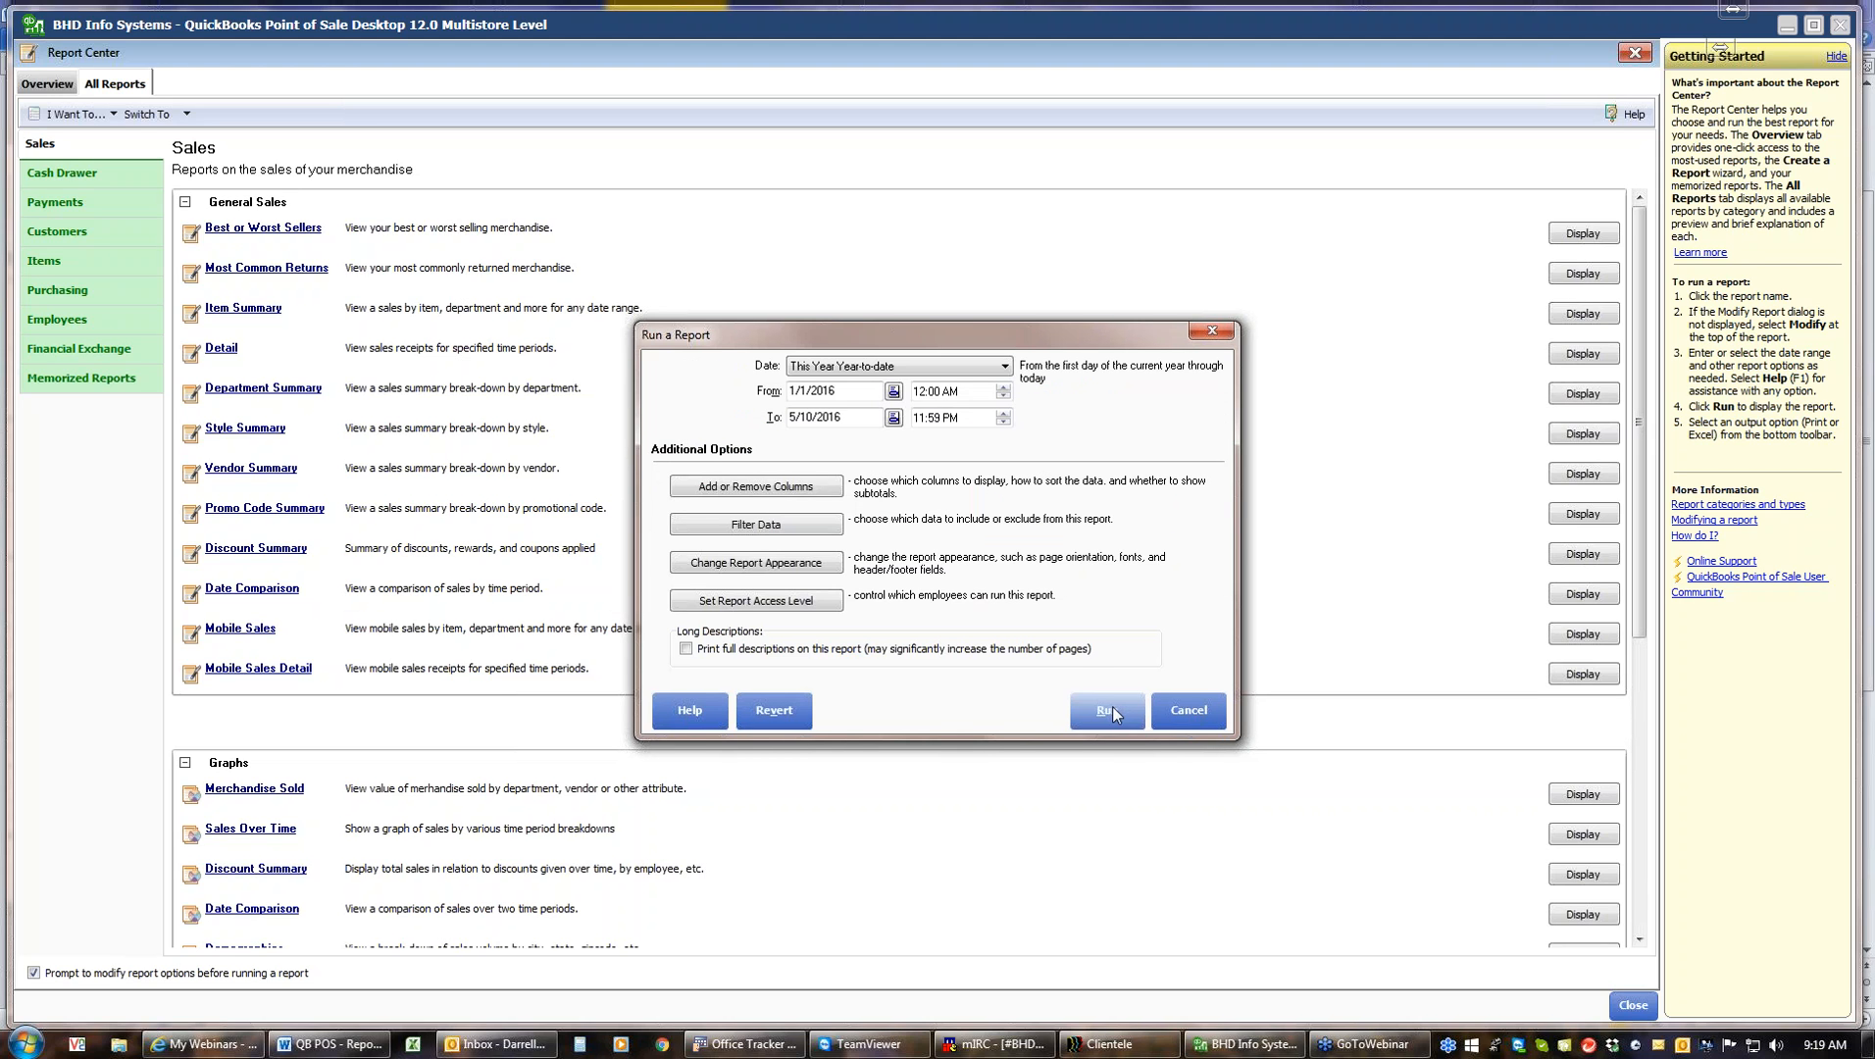
{"action": "left_click", "coordinate": [758, 602]}
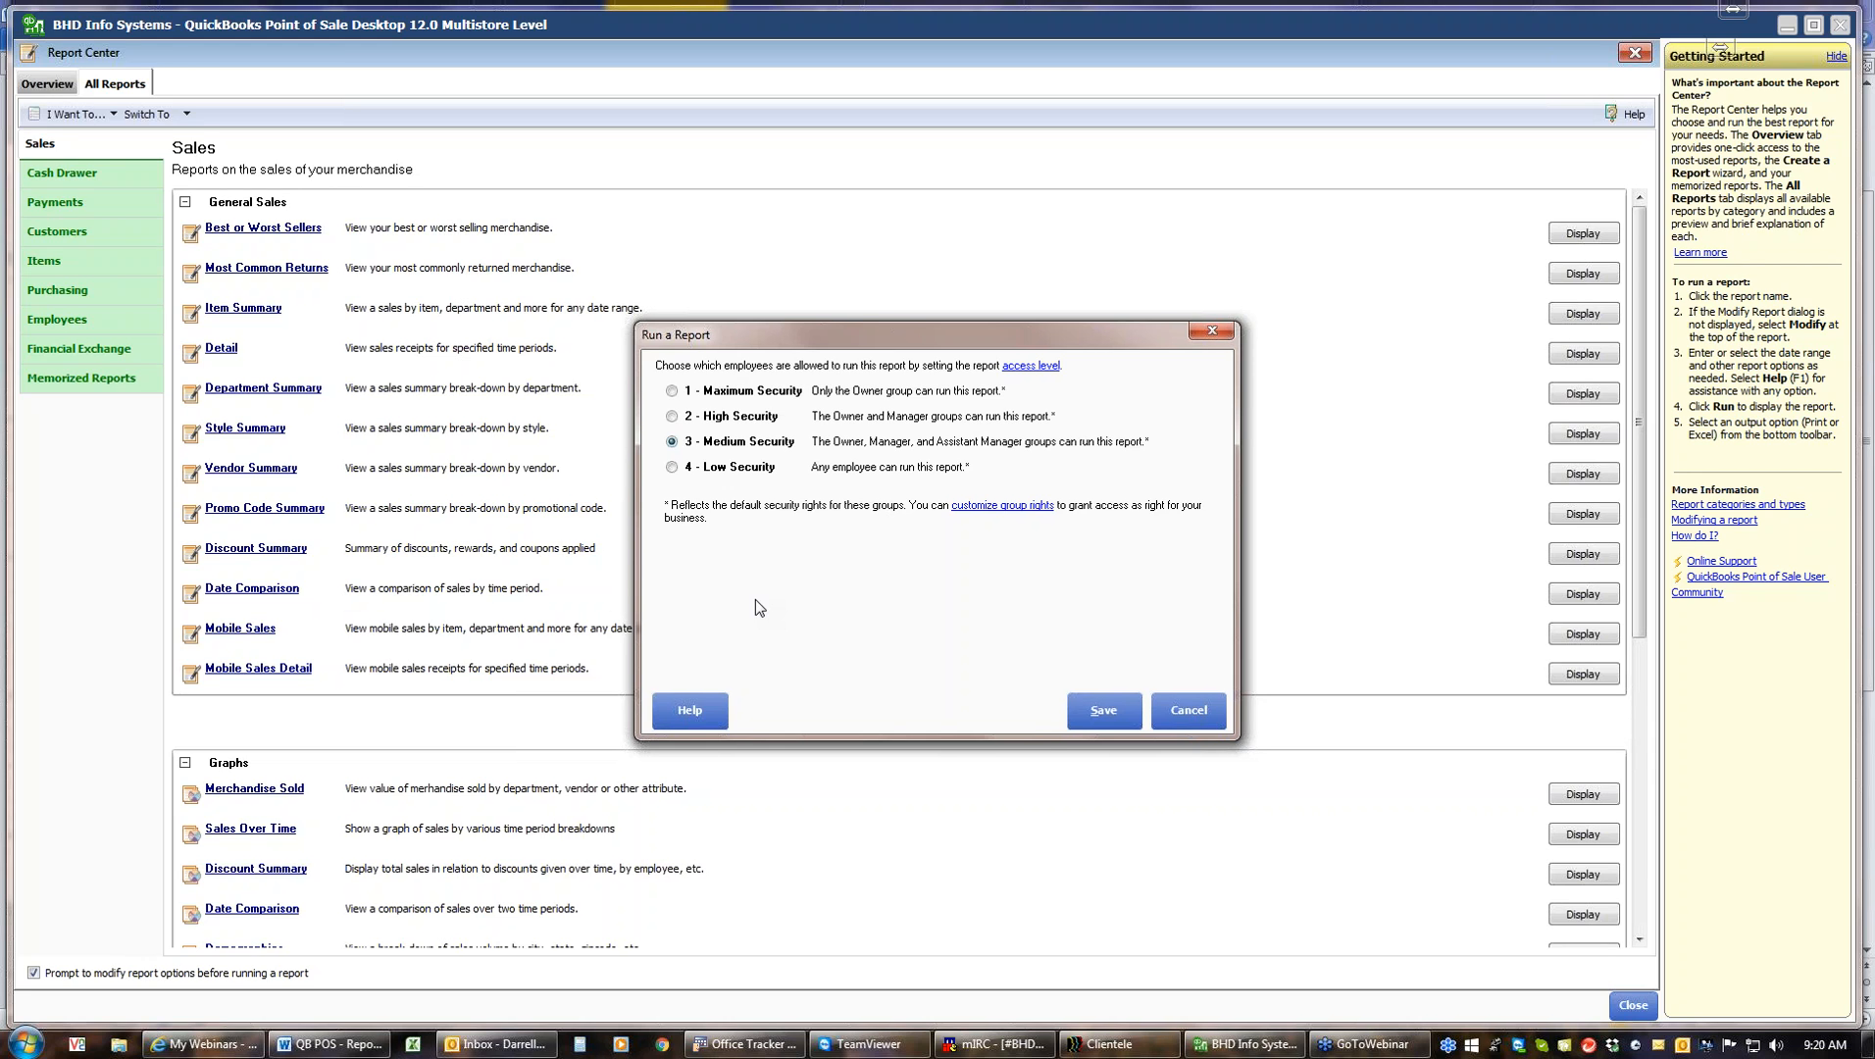
{"action": "left_click", "coordinate": [1103, 710]}
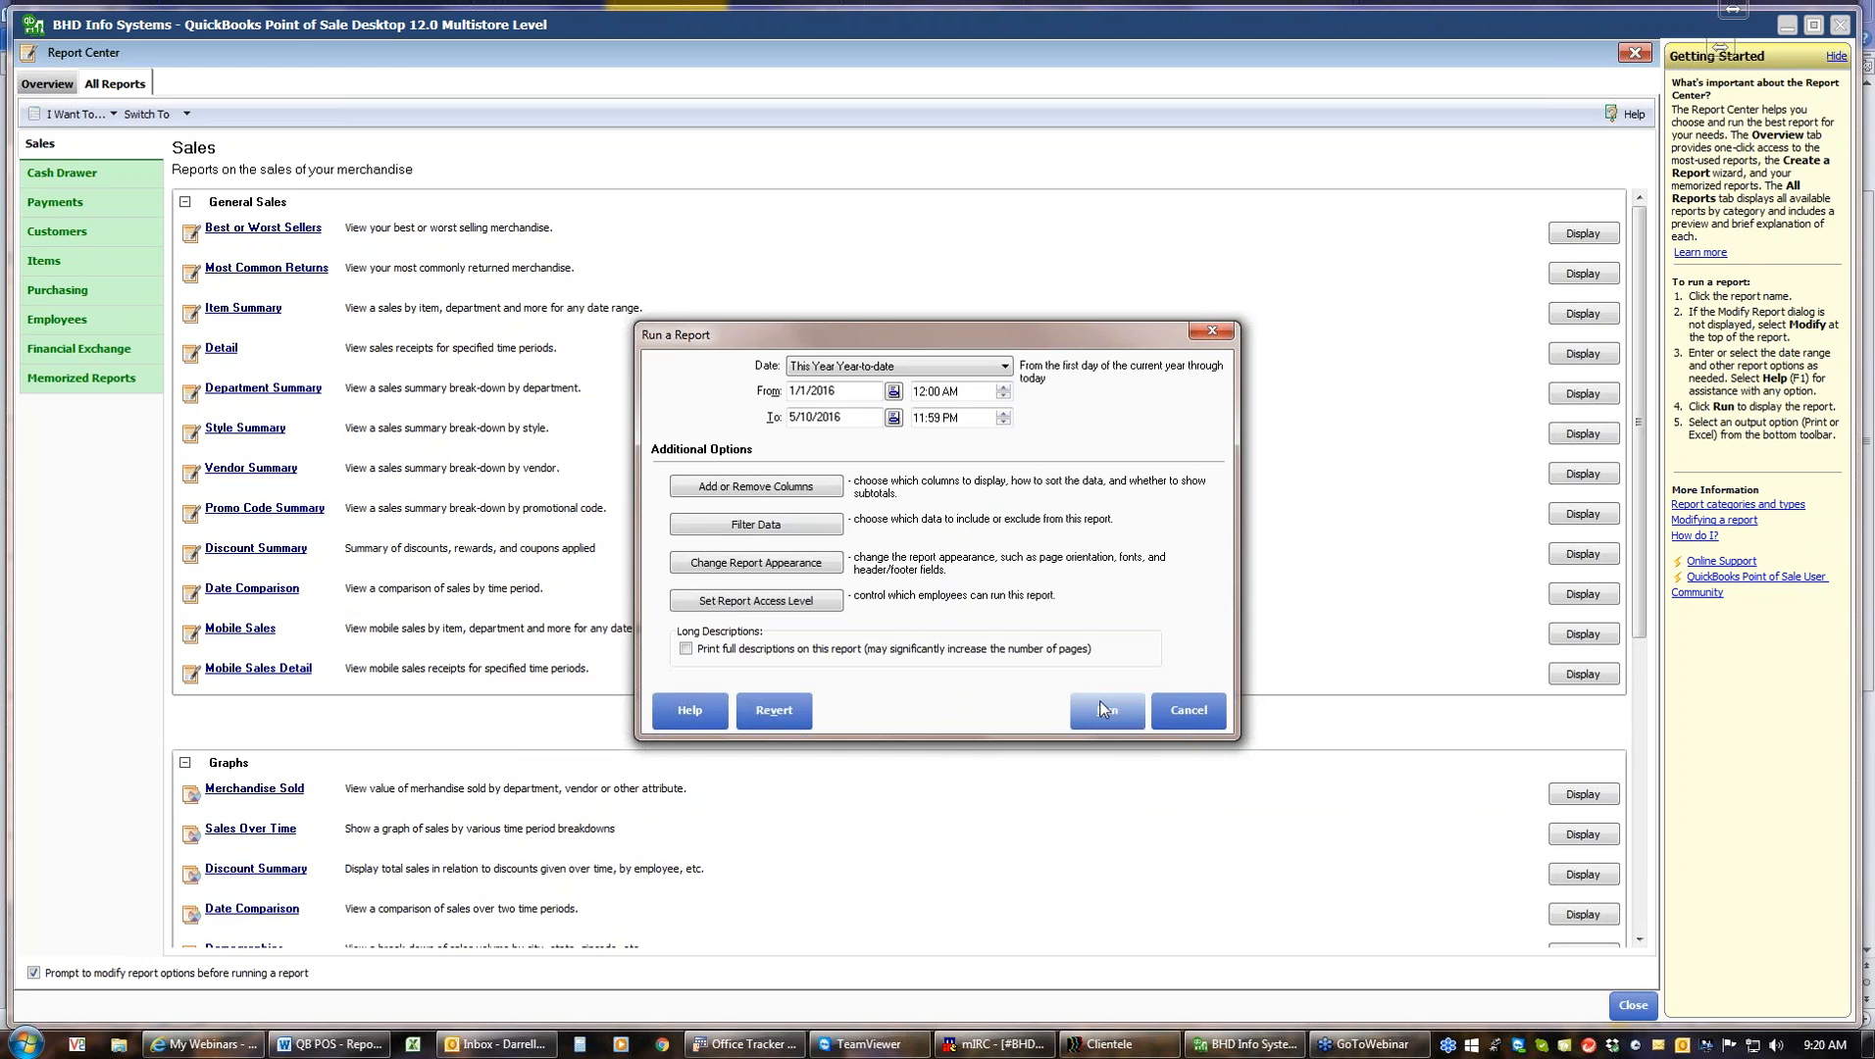
{"action": "left_click", "coordinate": [1106, 714]}
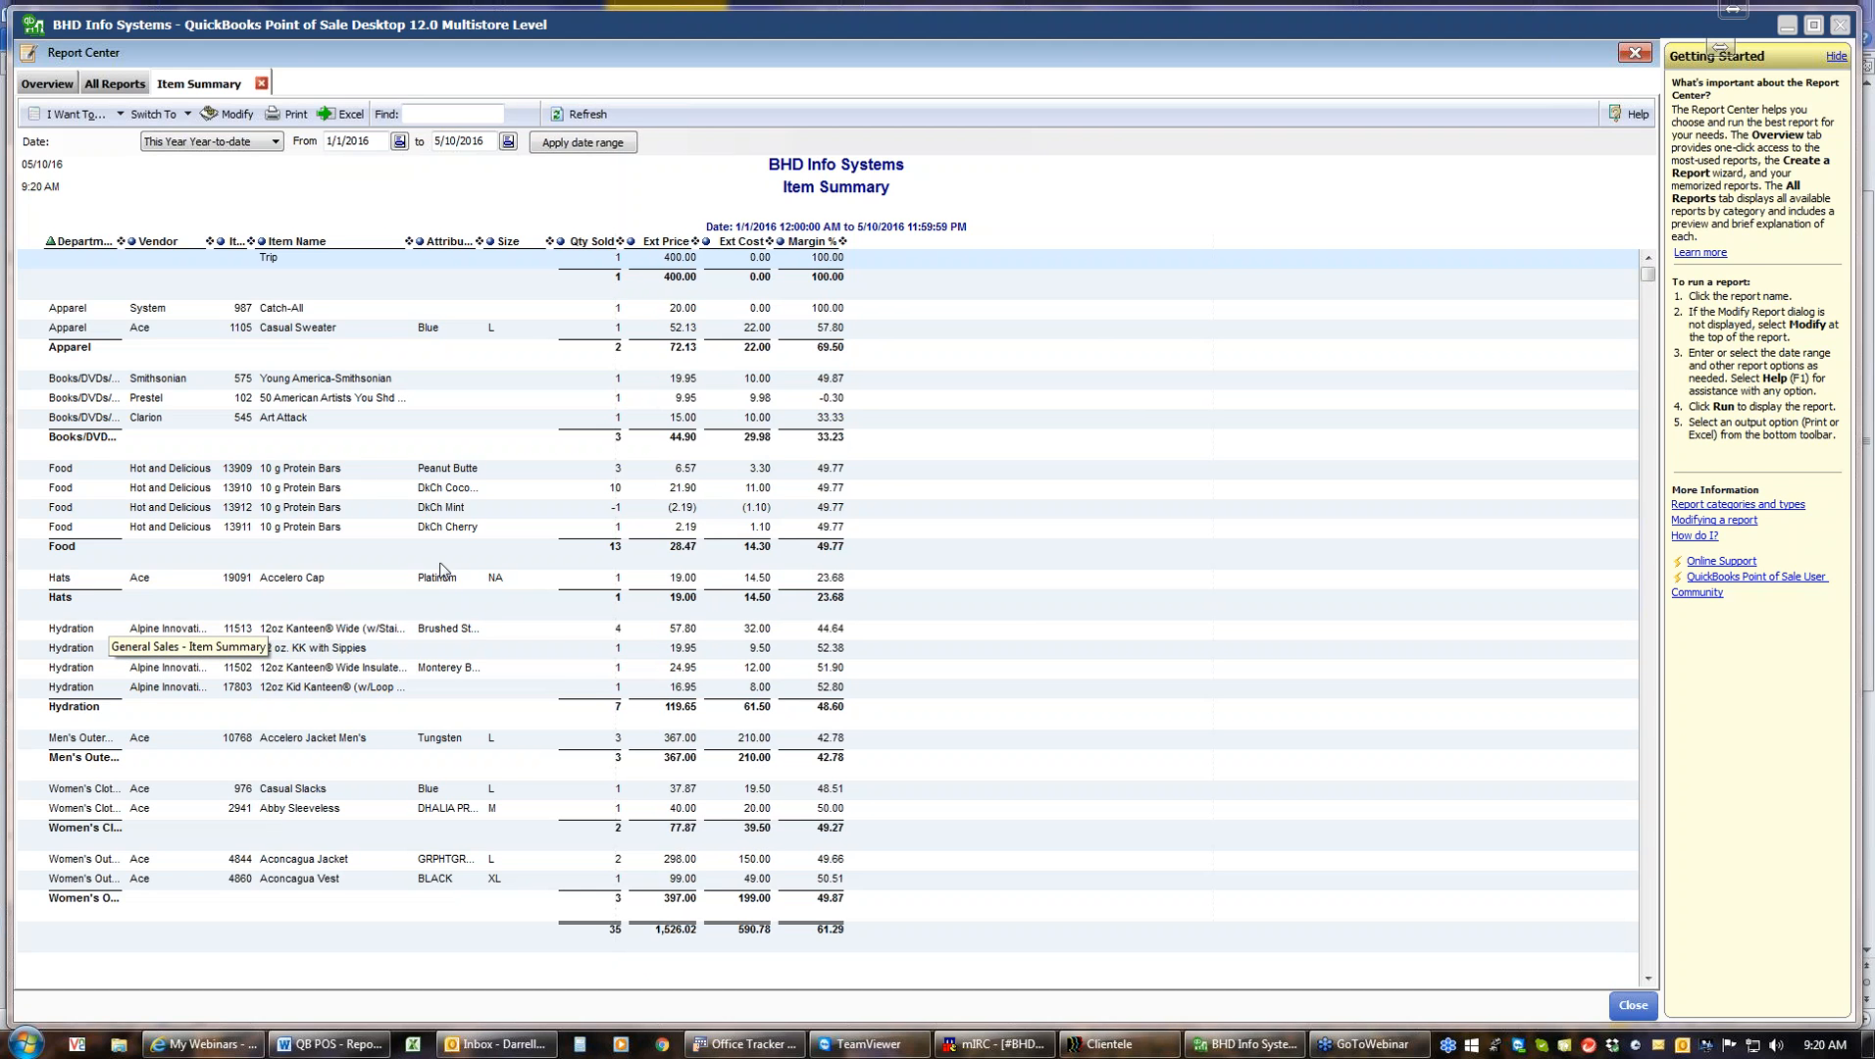
Run the Sales Detail report for This Year Year-to-date
{"action": "left_click", "coordinate": [115, 86]}
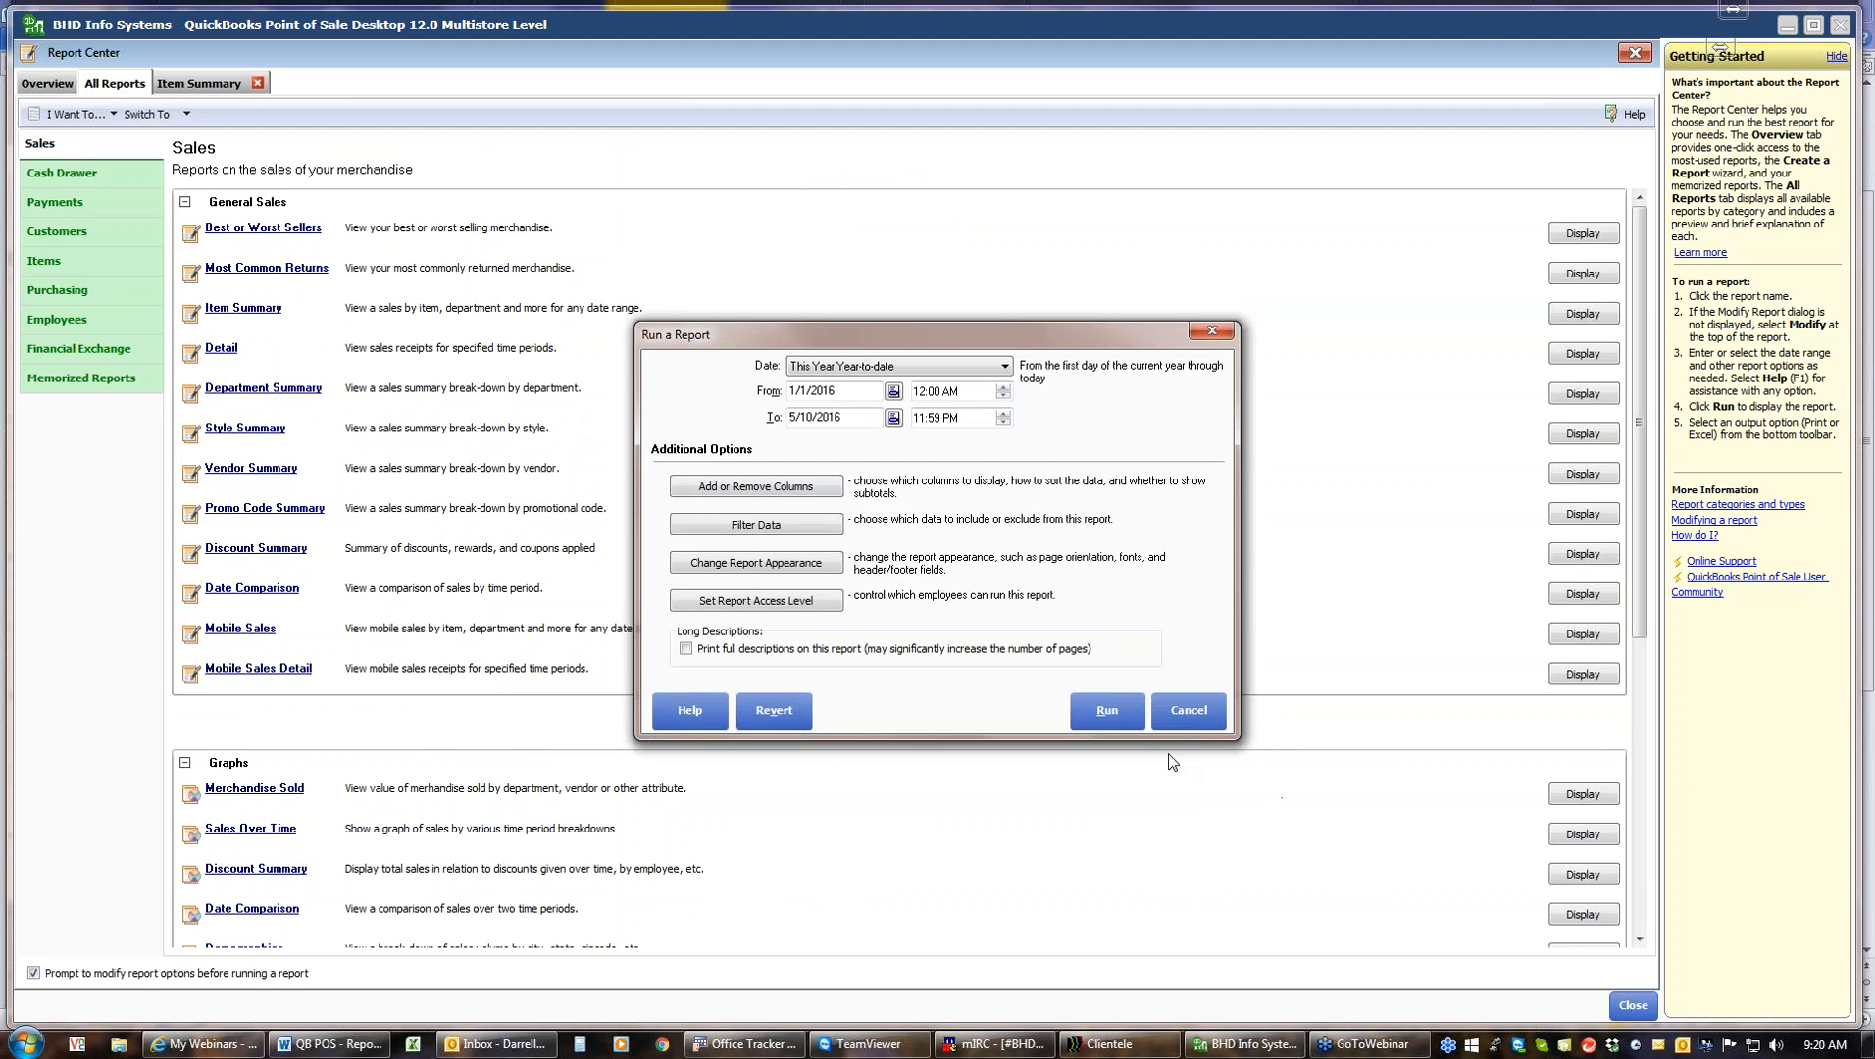
{"action": "left_click", "coordinate": [1115, 718]}
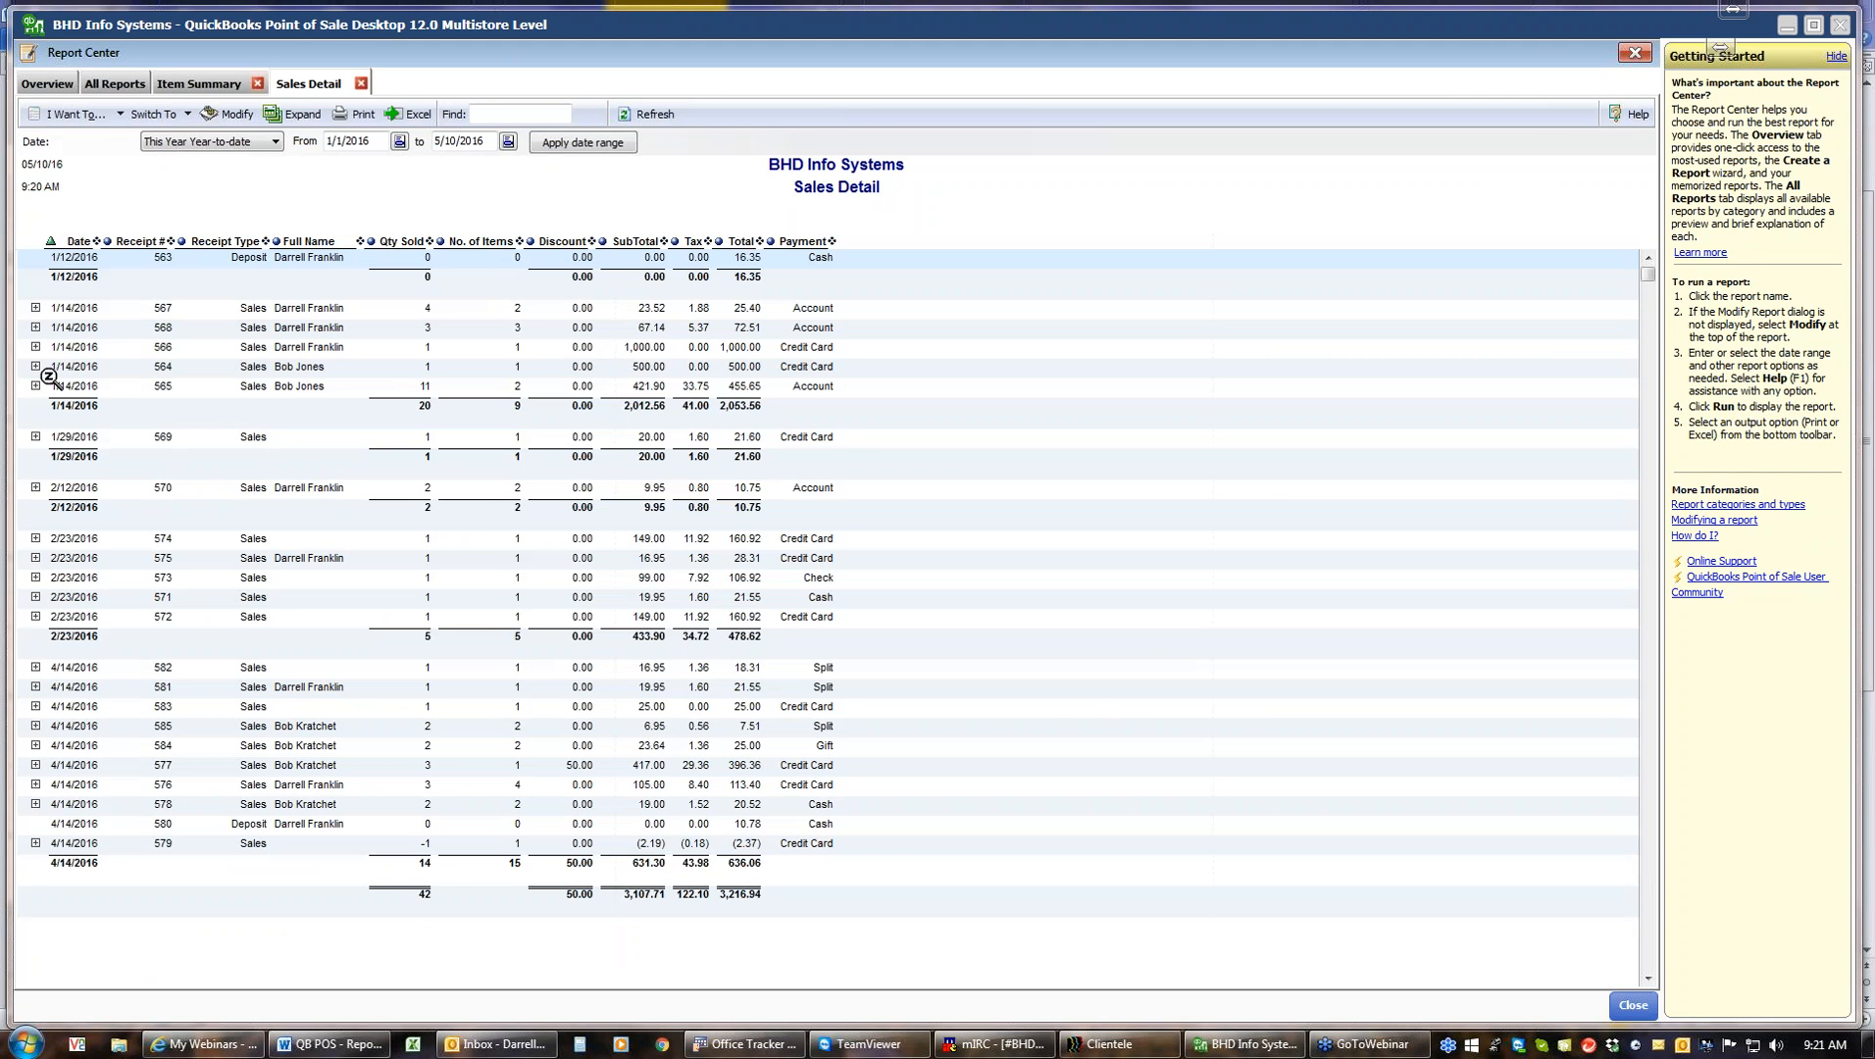
Expand and collapse the receipt item lines in the Sales Detail report, first for one receipt, then for all
{"action": "left_click", "coordinate": [35, 308]}
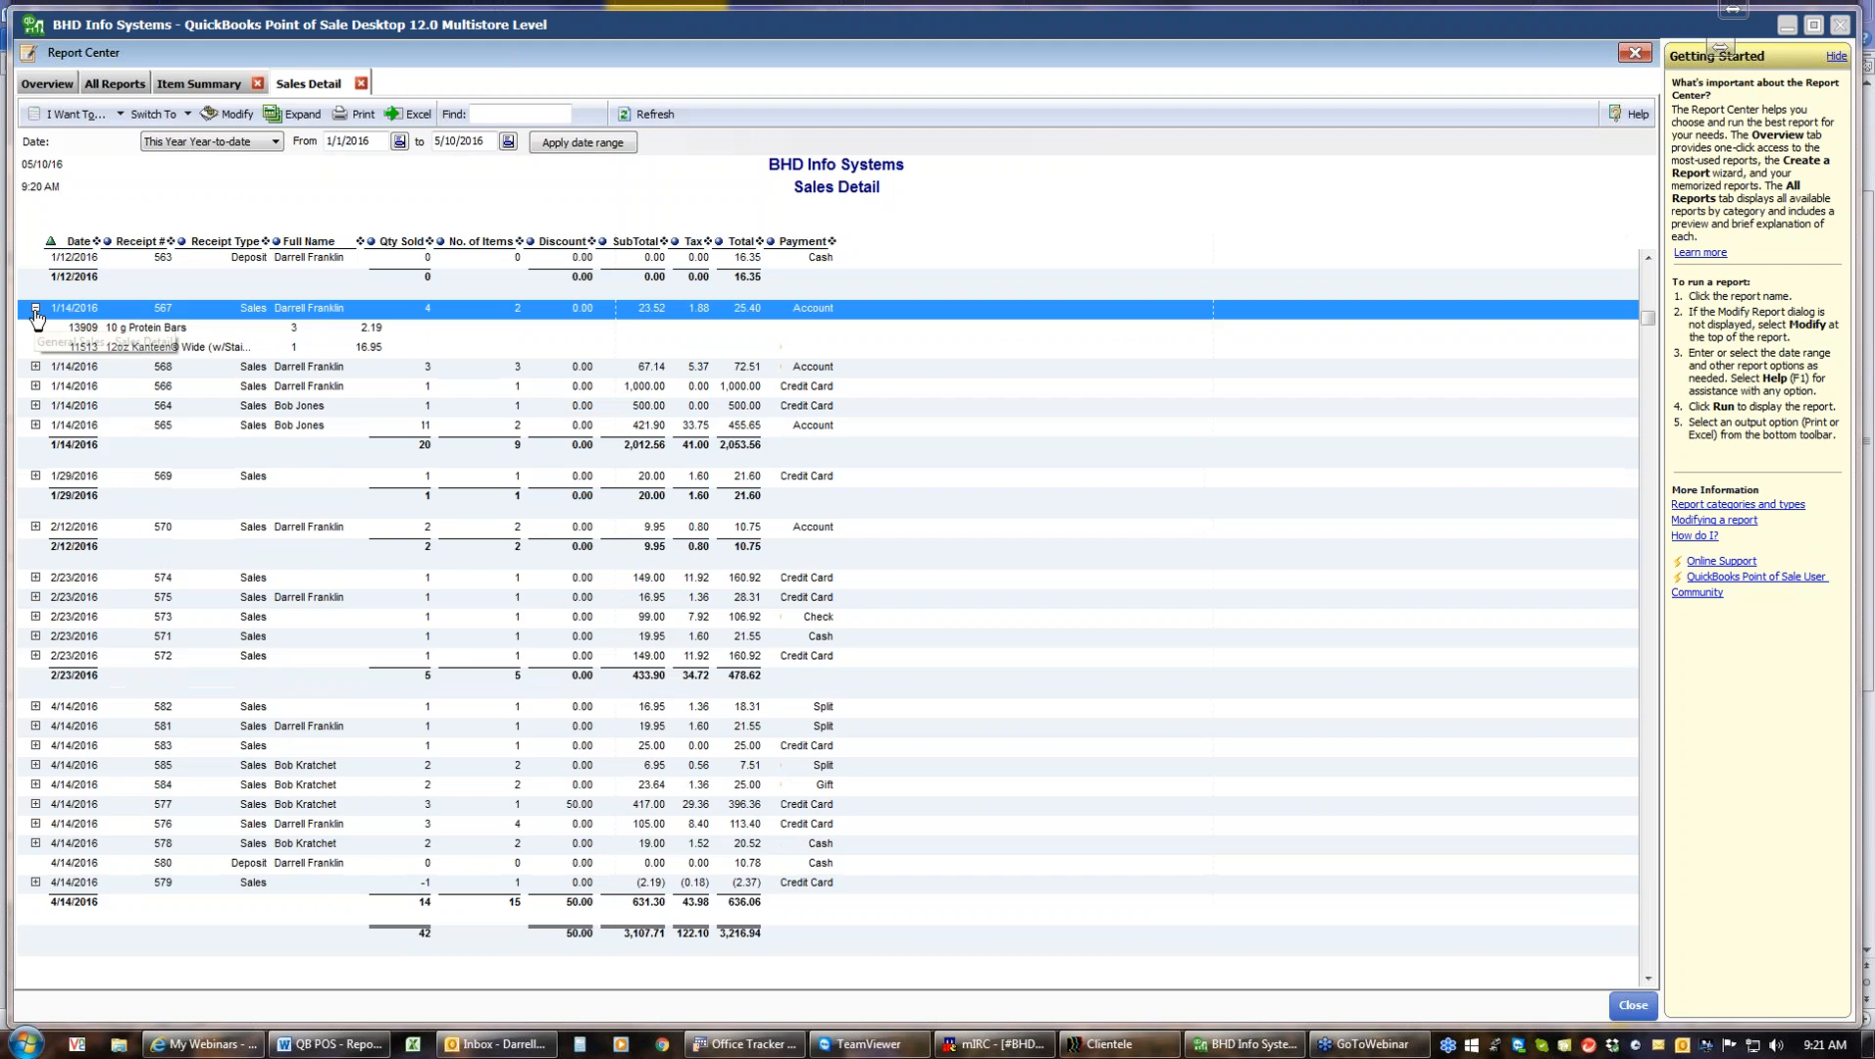
{"action": "left_click", "coordinate": [36, 308]}
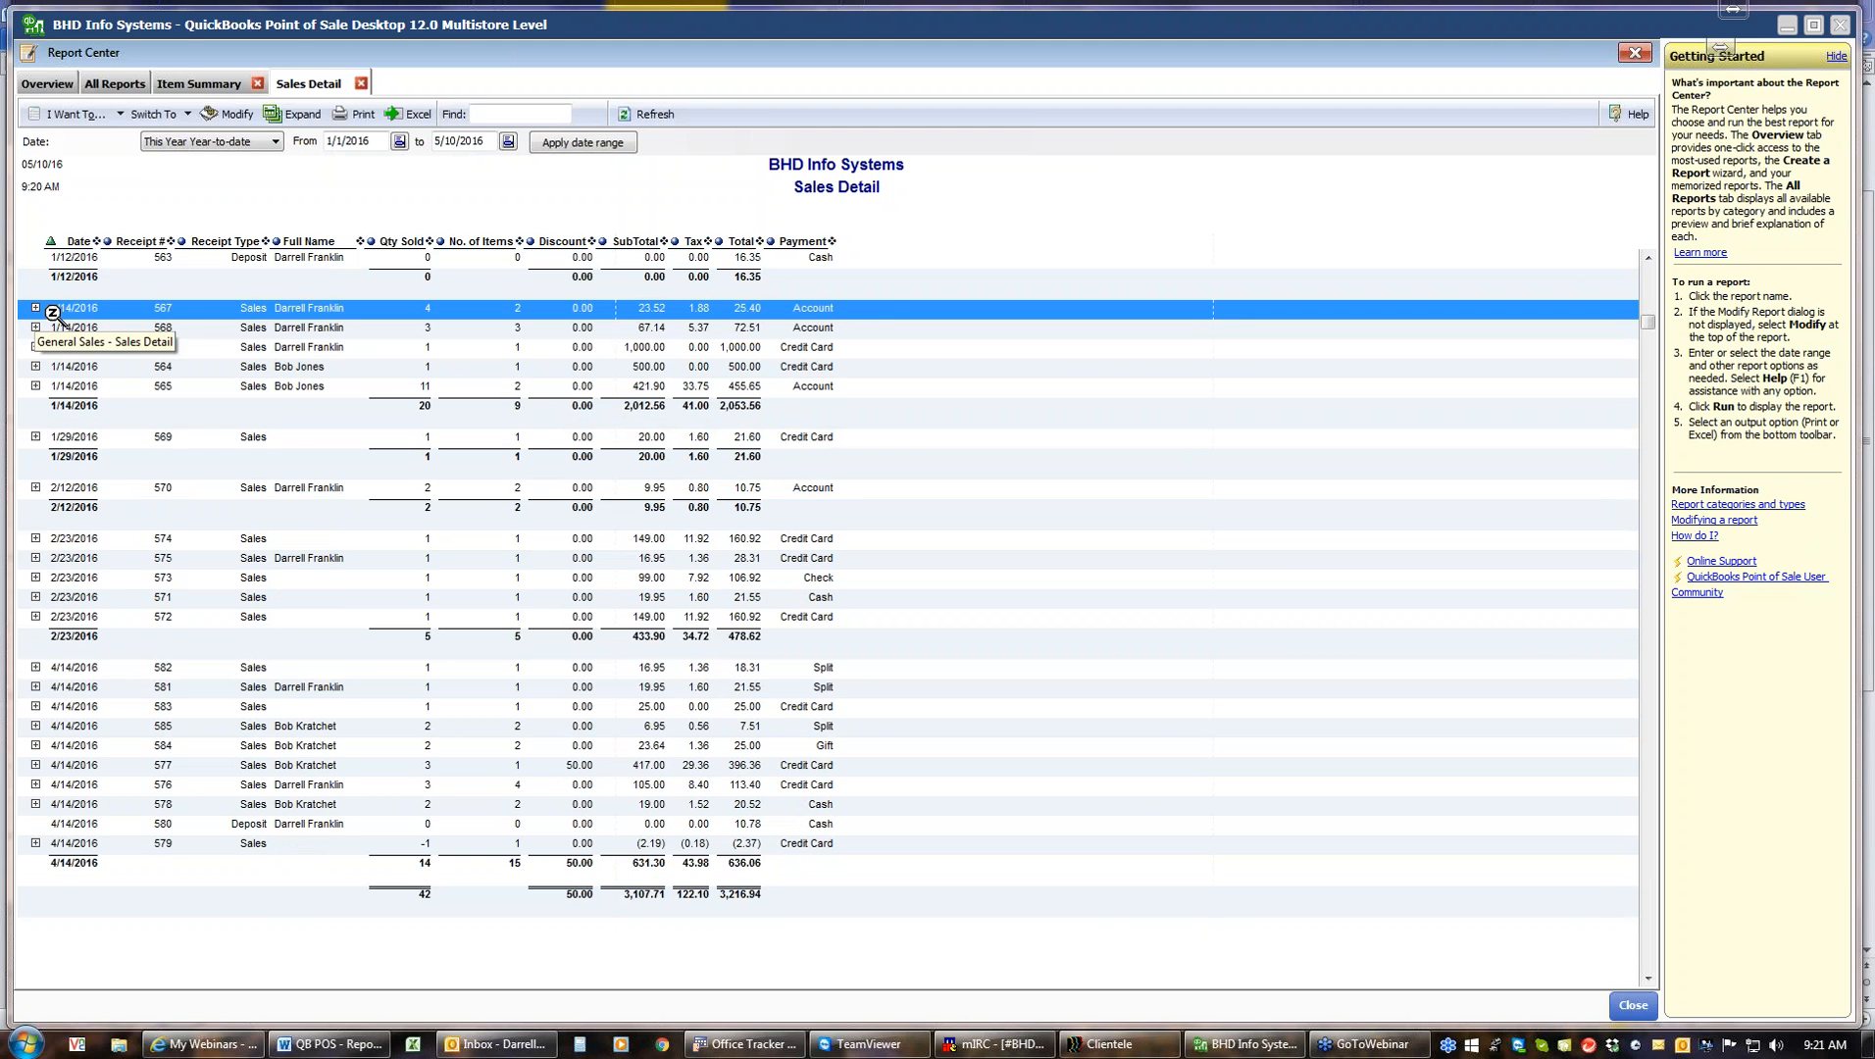
{"action": "left_click", "coordinate": [291, 114]}
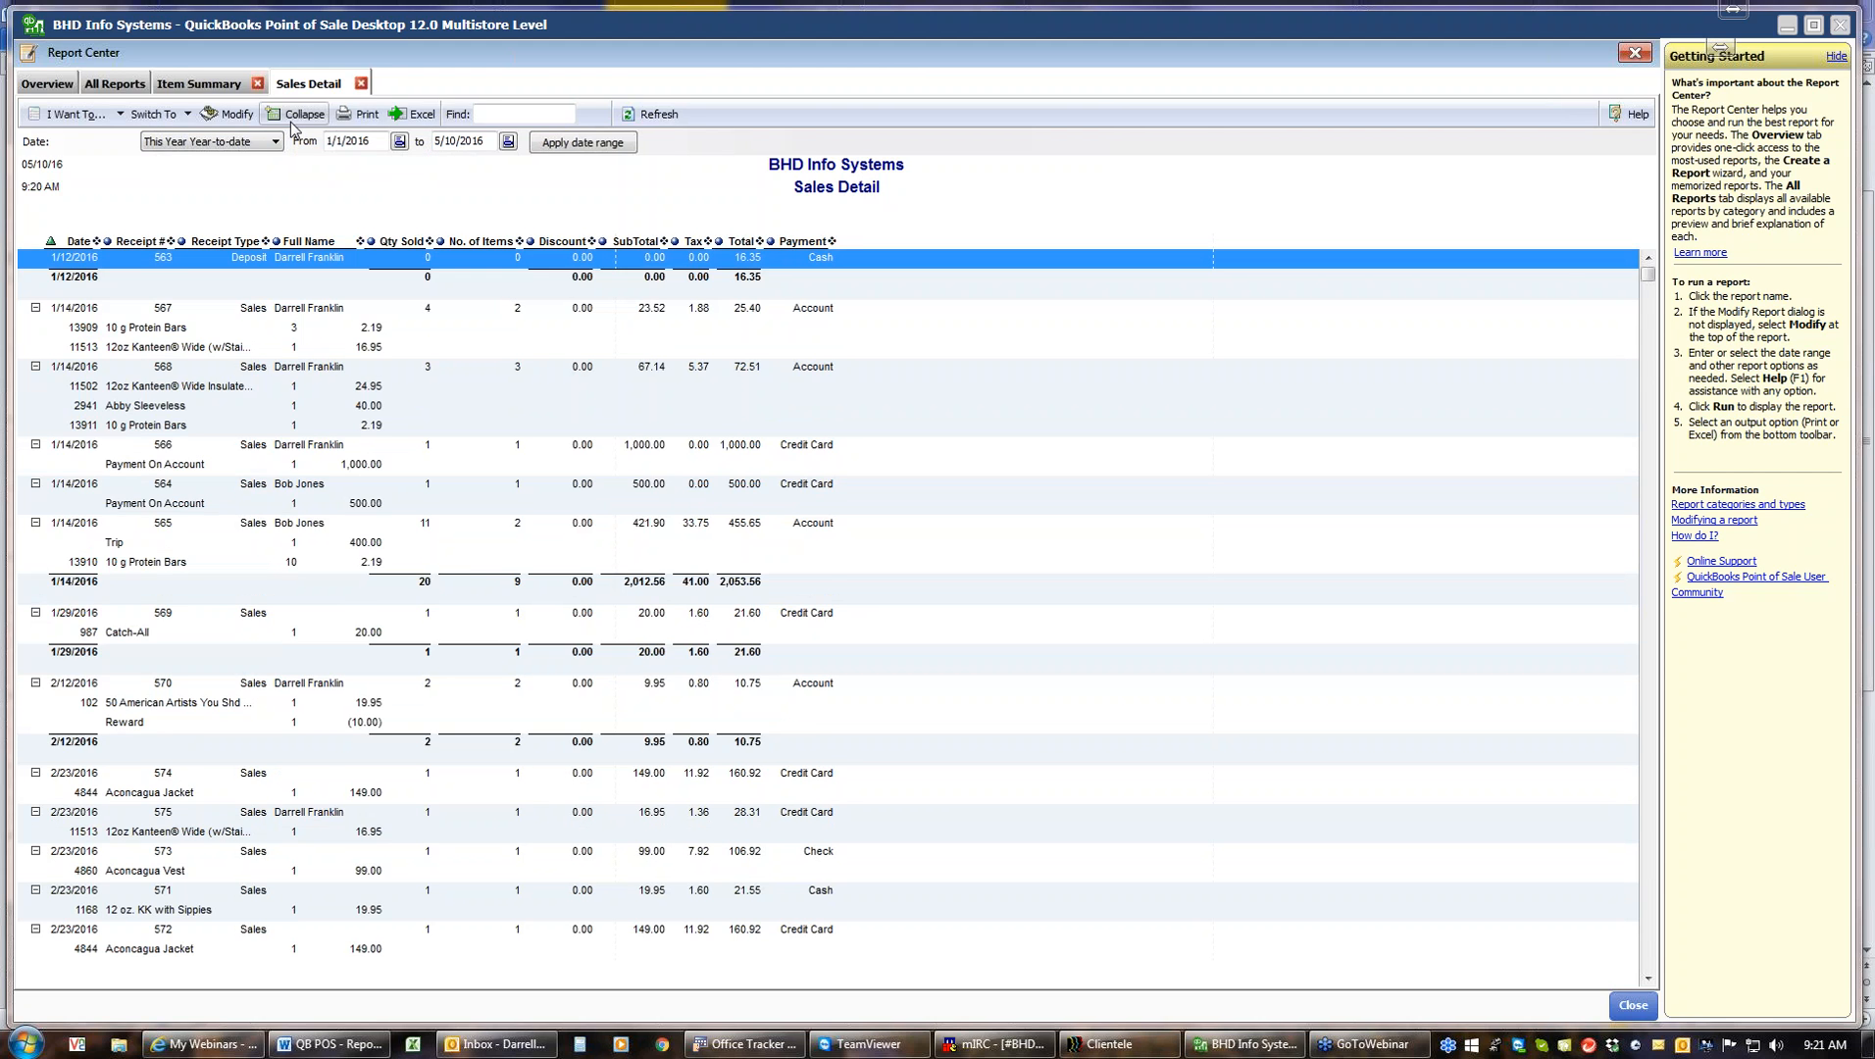
{"action": "left_click", "coordinate": [292, 115]}
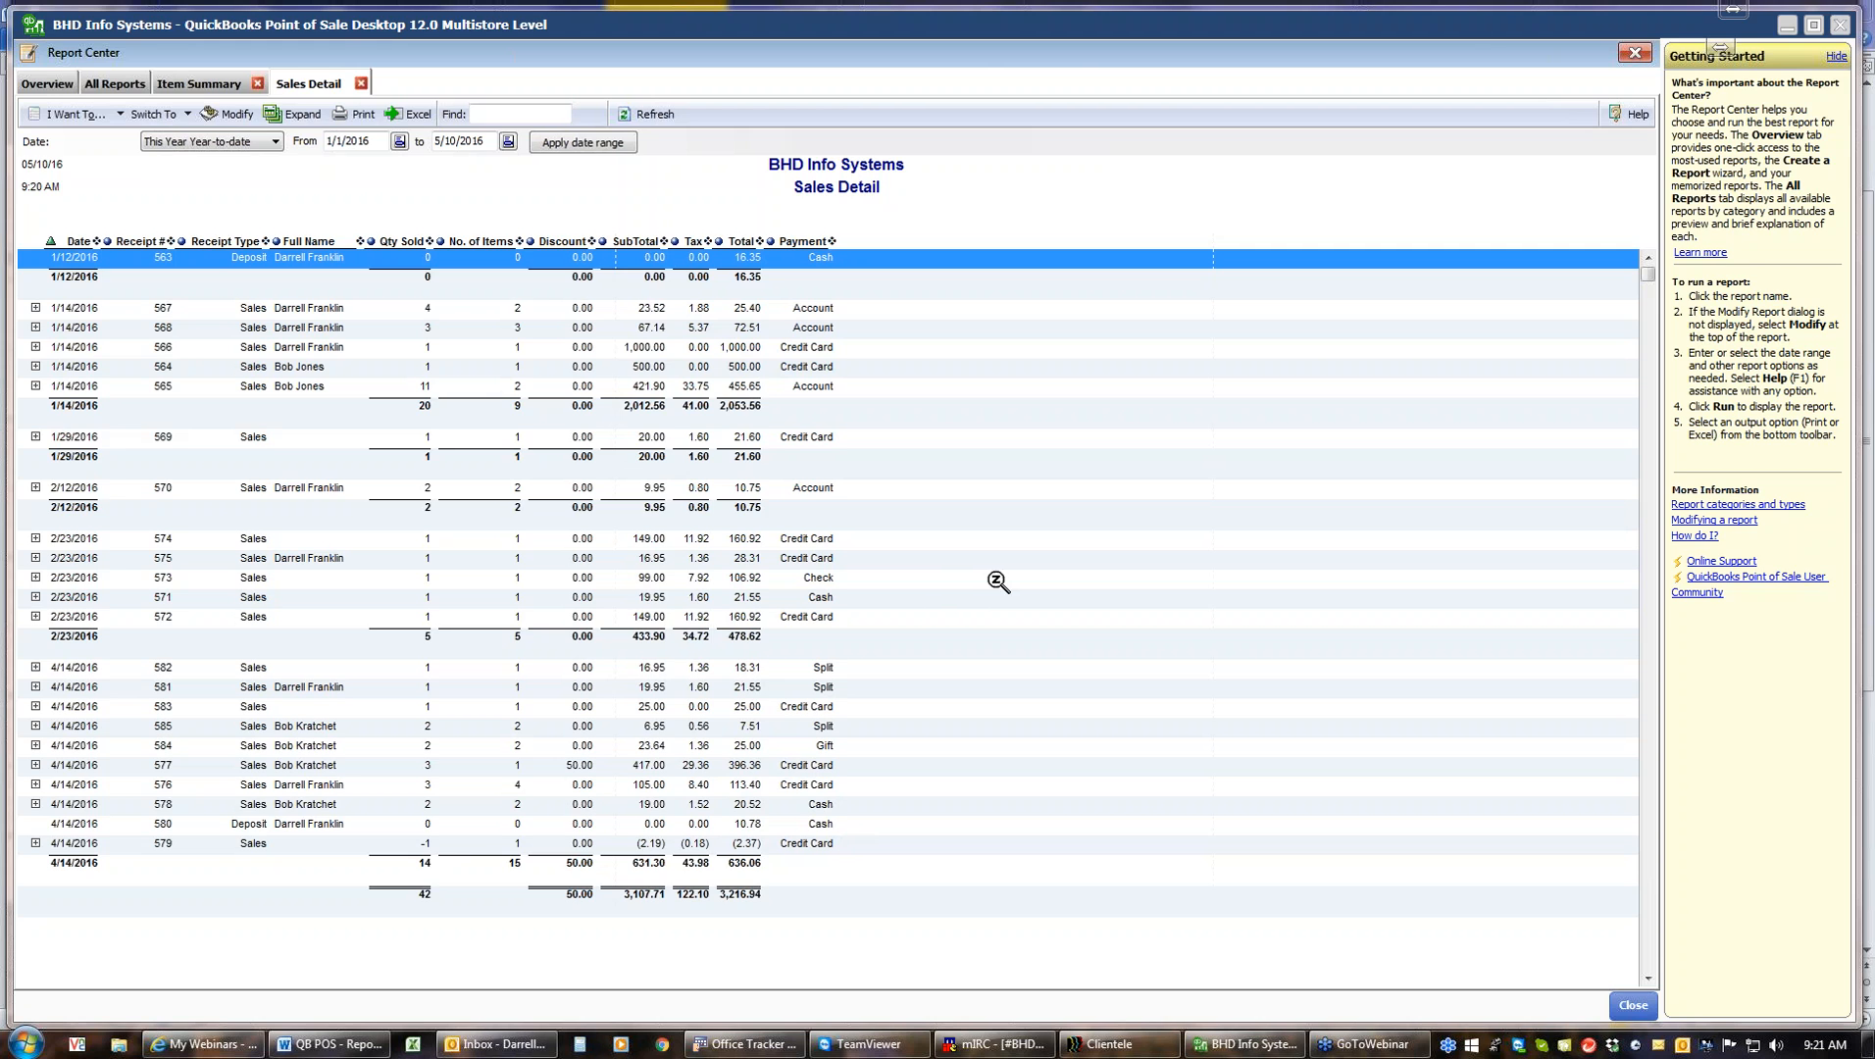
Close the Sales Detail and Item Summary reports and run the Discount Summary report for This Year Year-to-date
{"action": "left_click", "coordinate": [361, 83]}
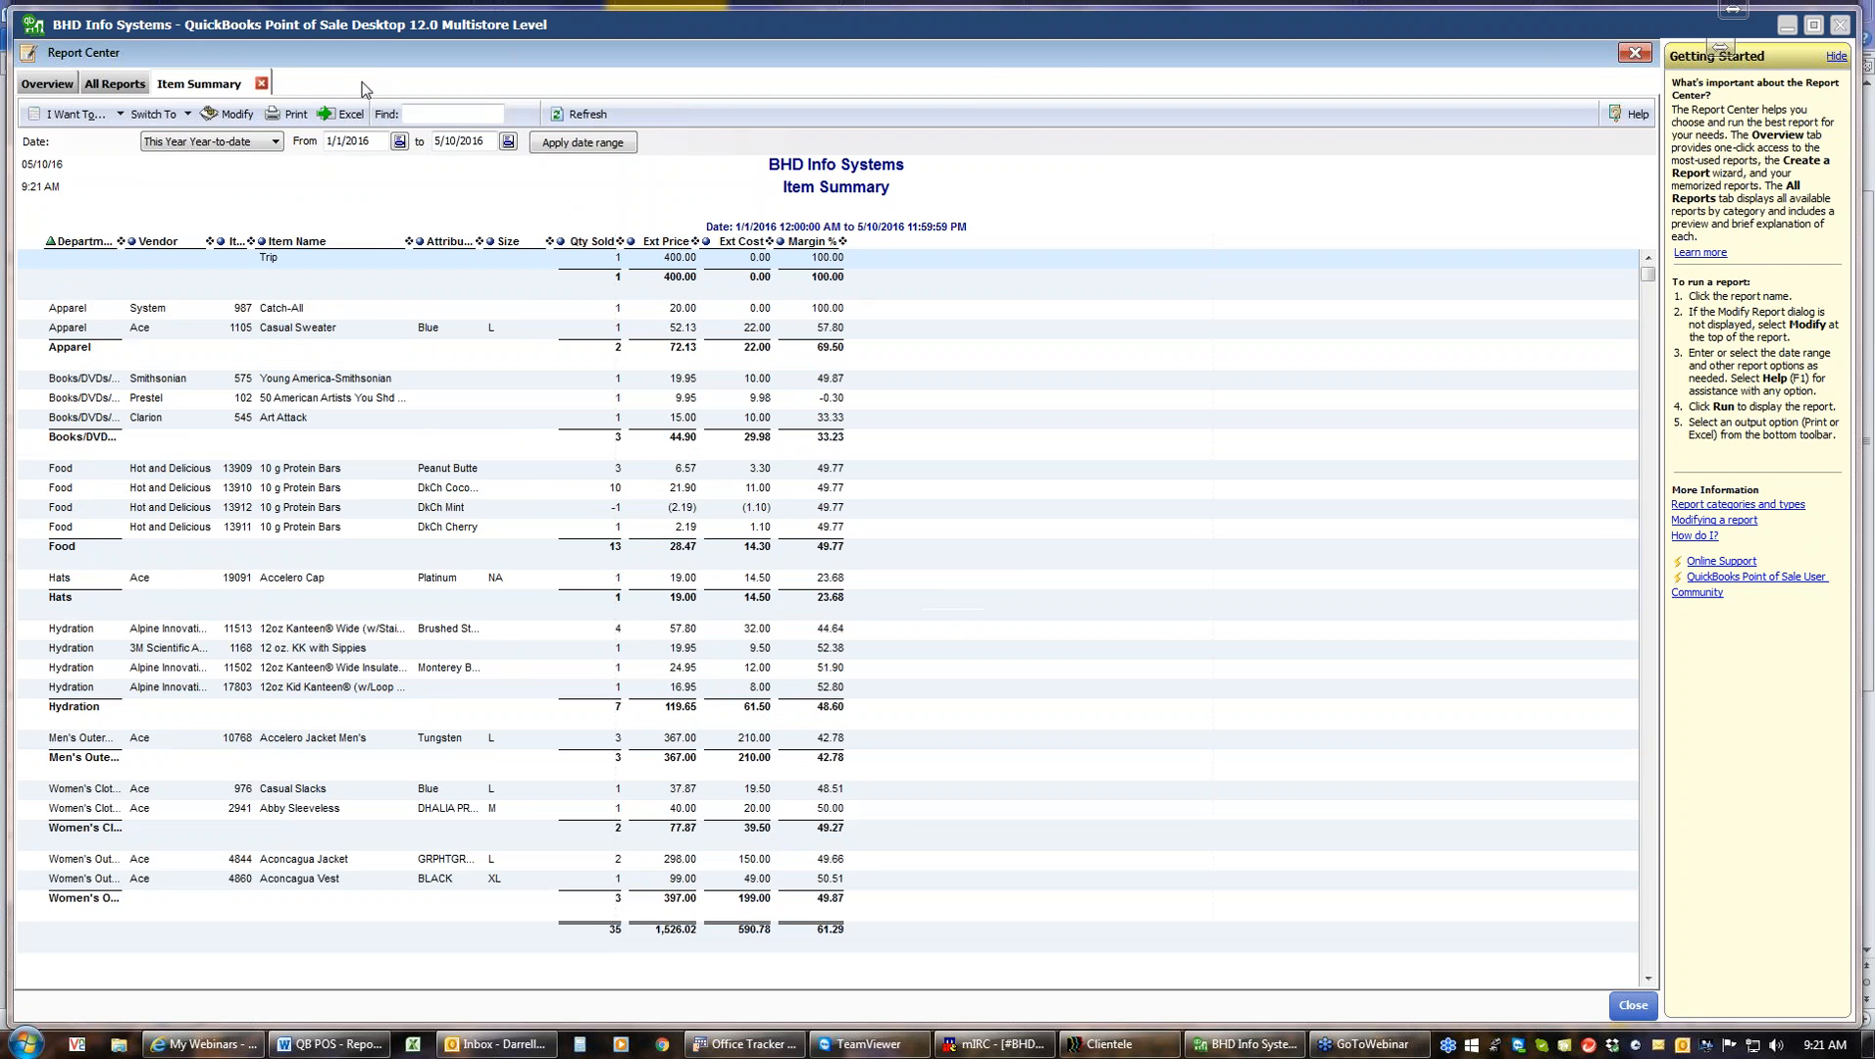
{"action": "left_click", "coordinate": [261, 79]}
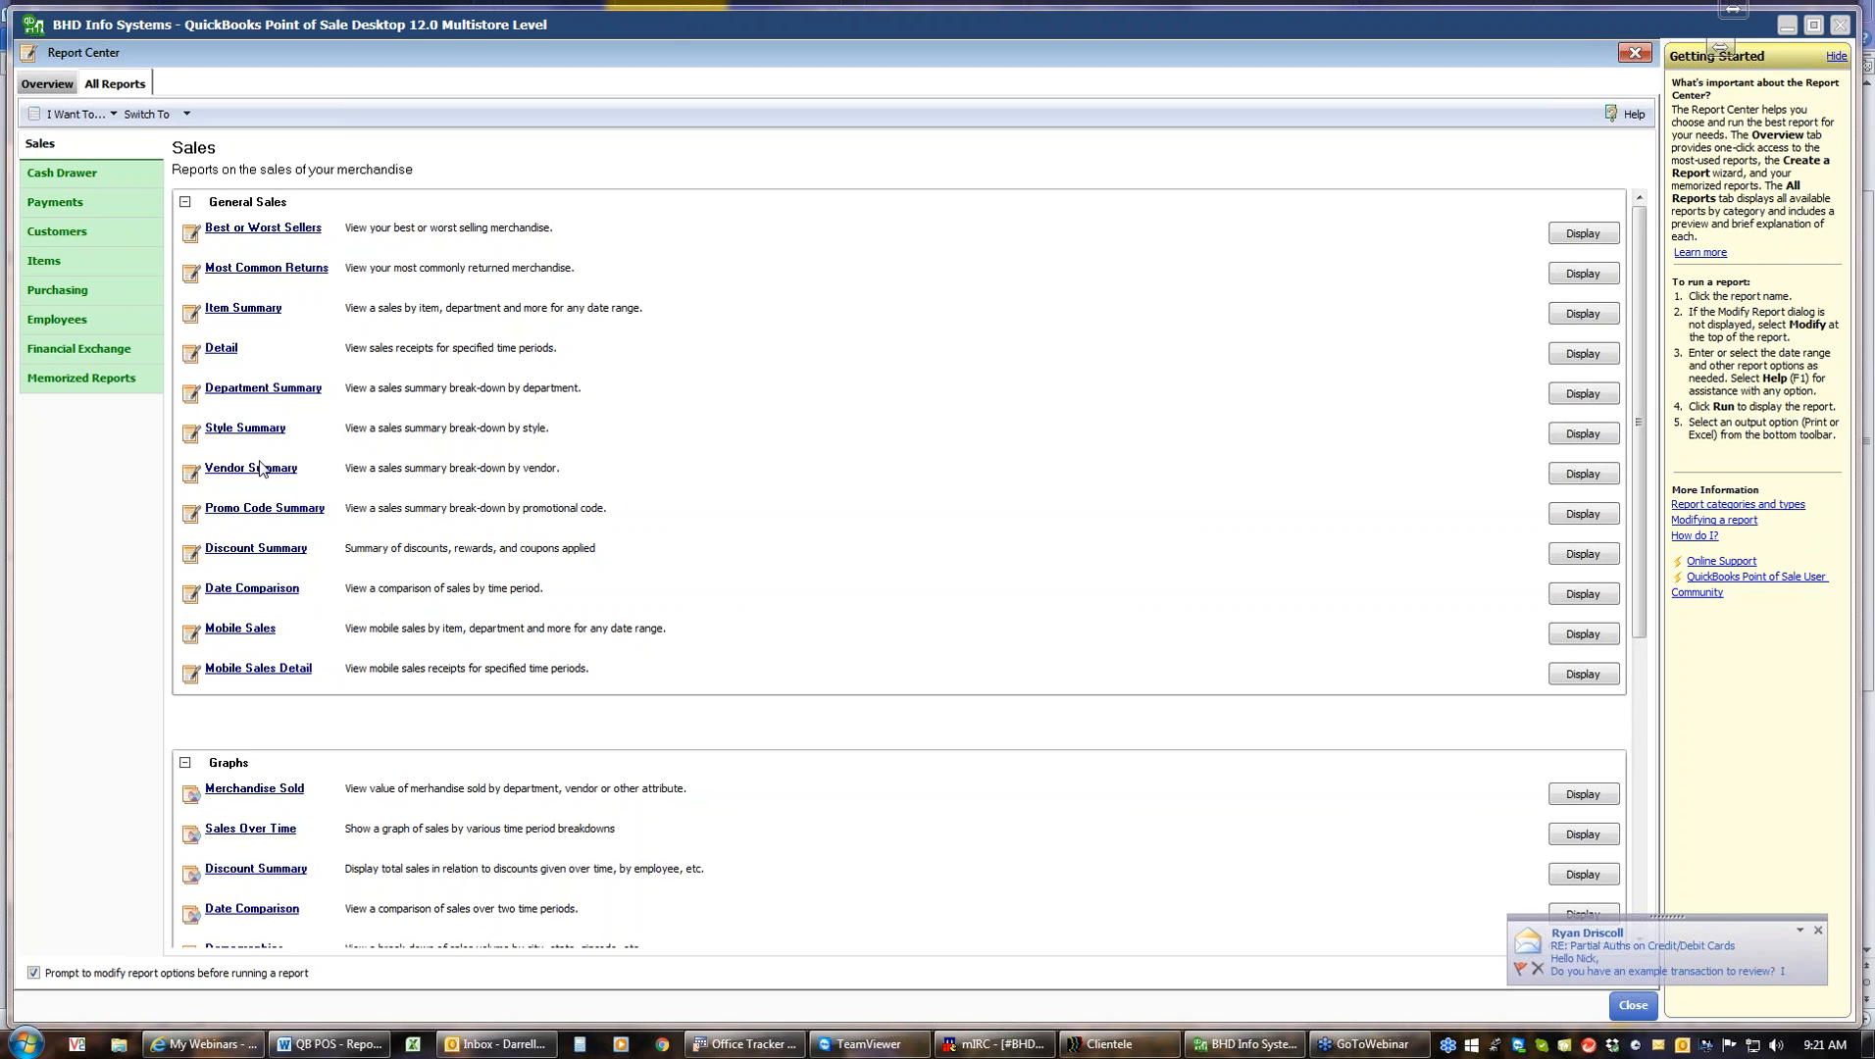
{"action": "left_click", "coordinate": [255, 551]}
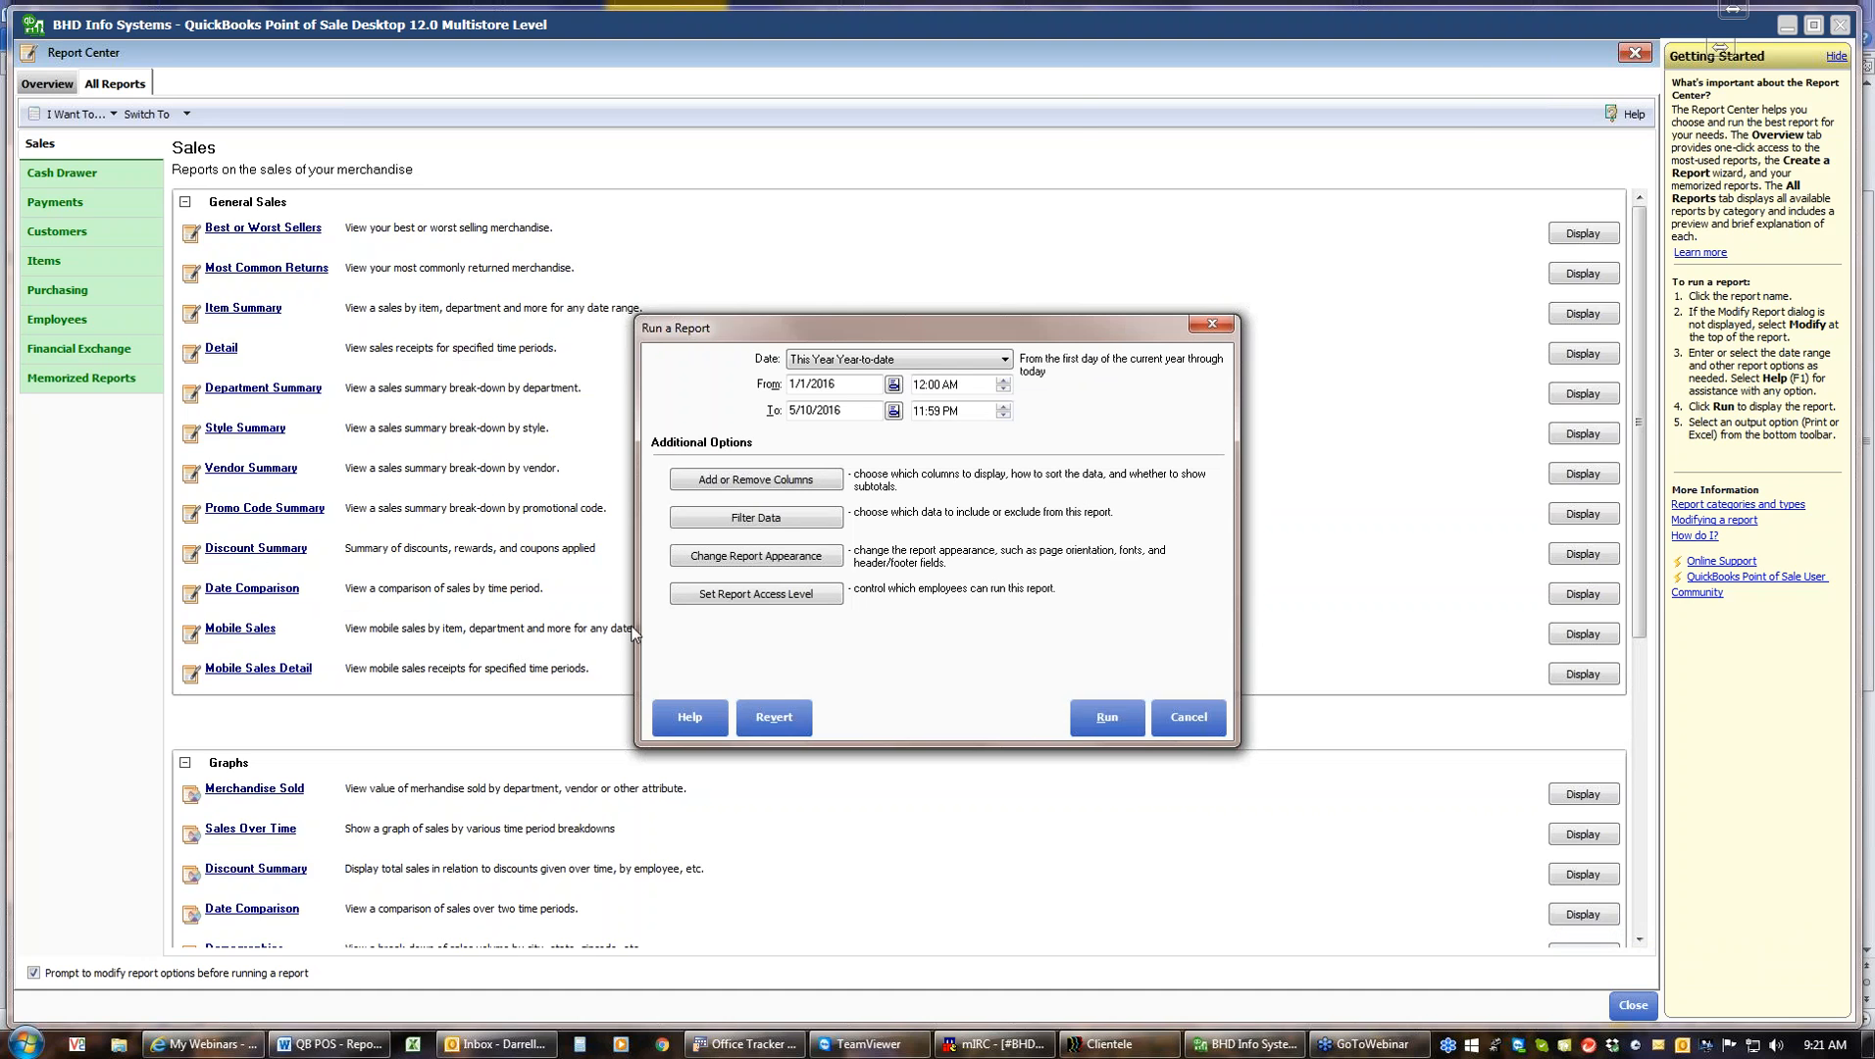
{"action": "left_click", "coordinate": [1109, 717]}
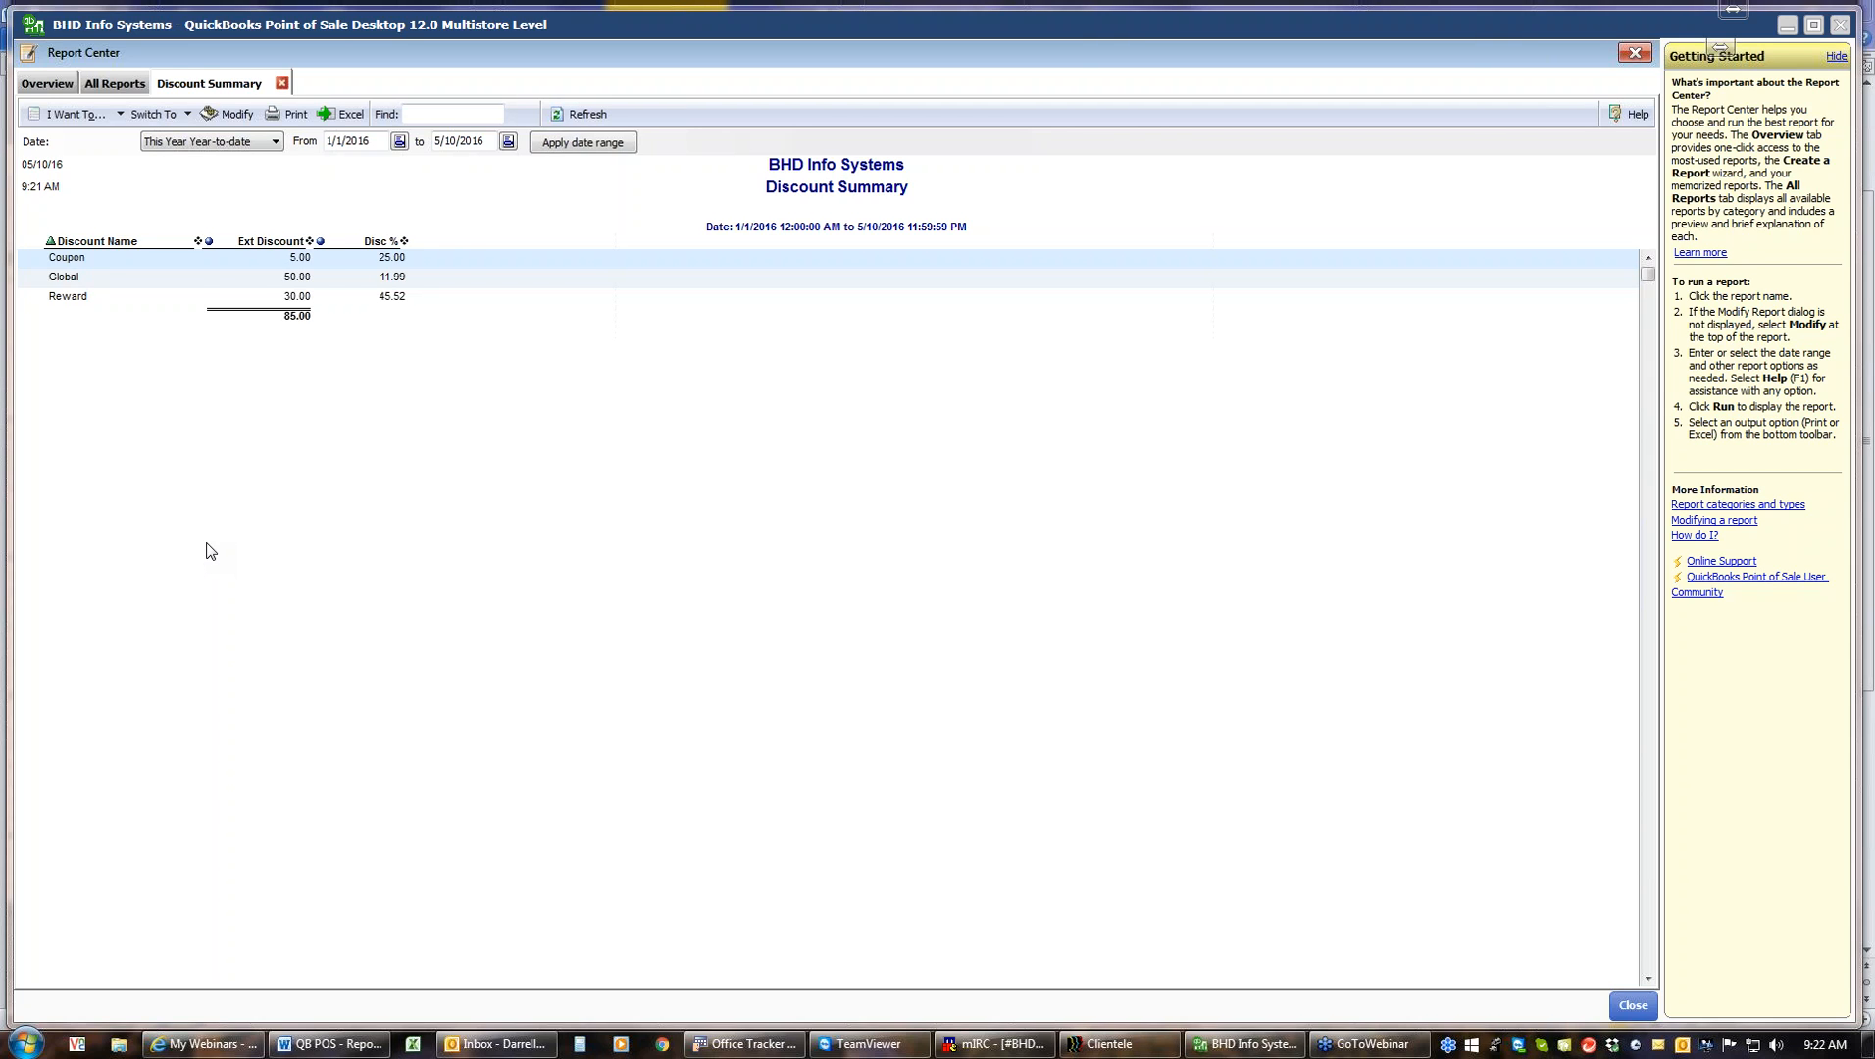
Close the Discount Summary and run the Date Comparison report for This Year Month-to-date against Last Year Month-to-date
{"action": "left_click", "coordinate": [283, 84]}
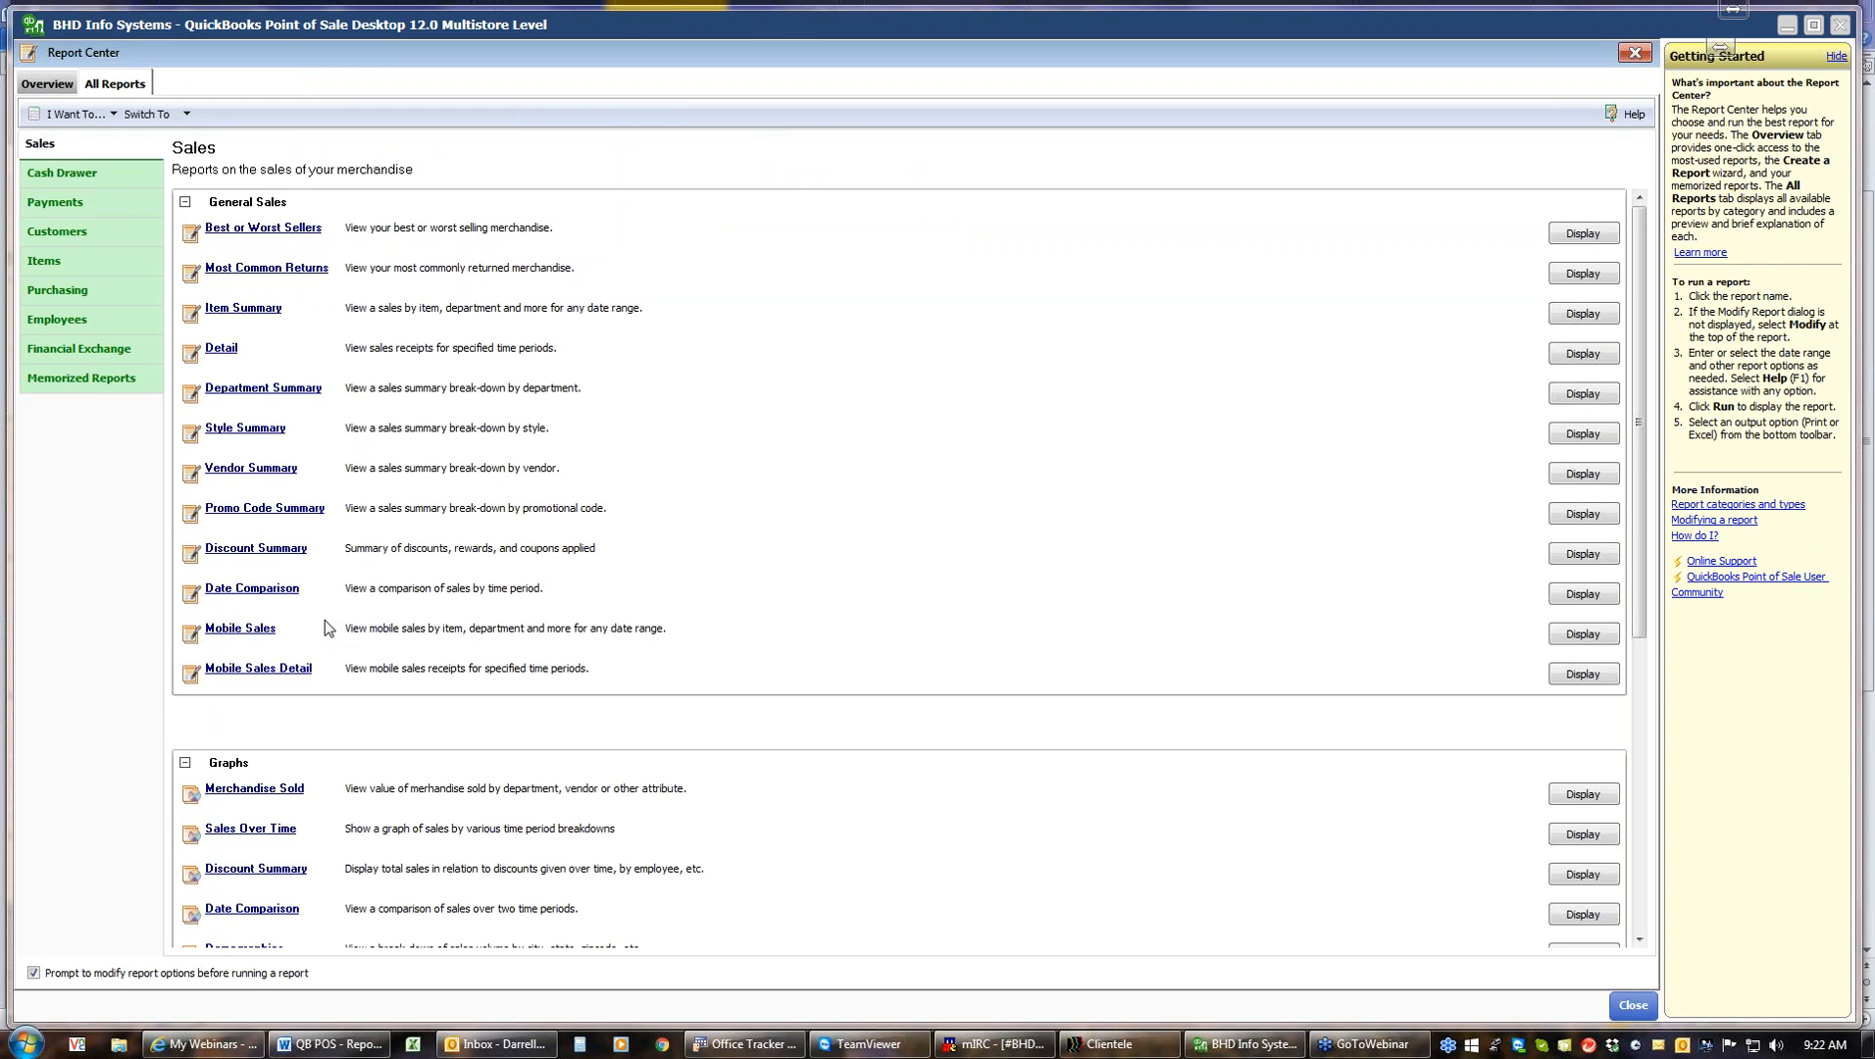
{"action": "left_click", "coordinate": [226, 594]}
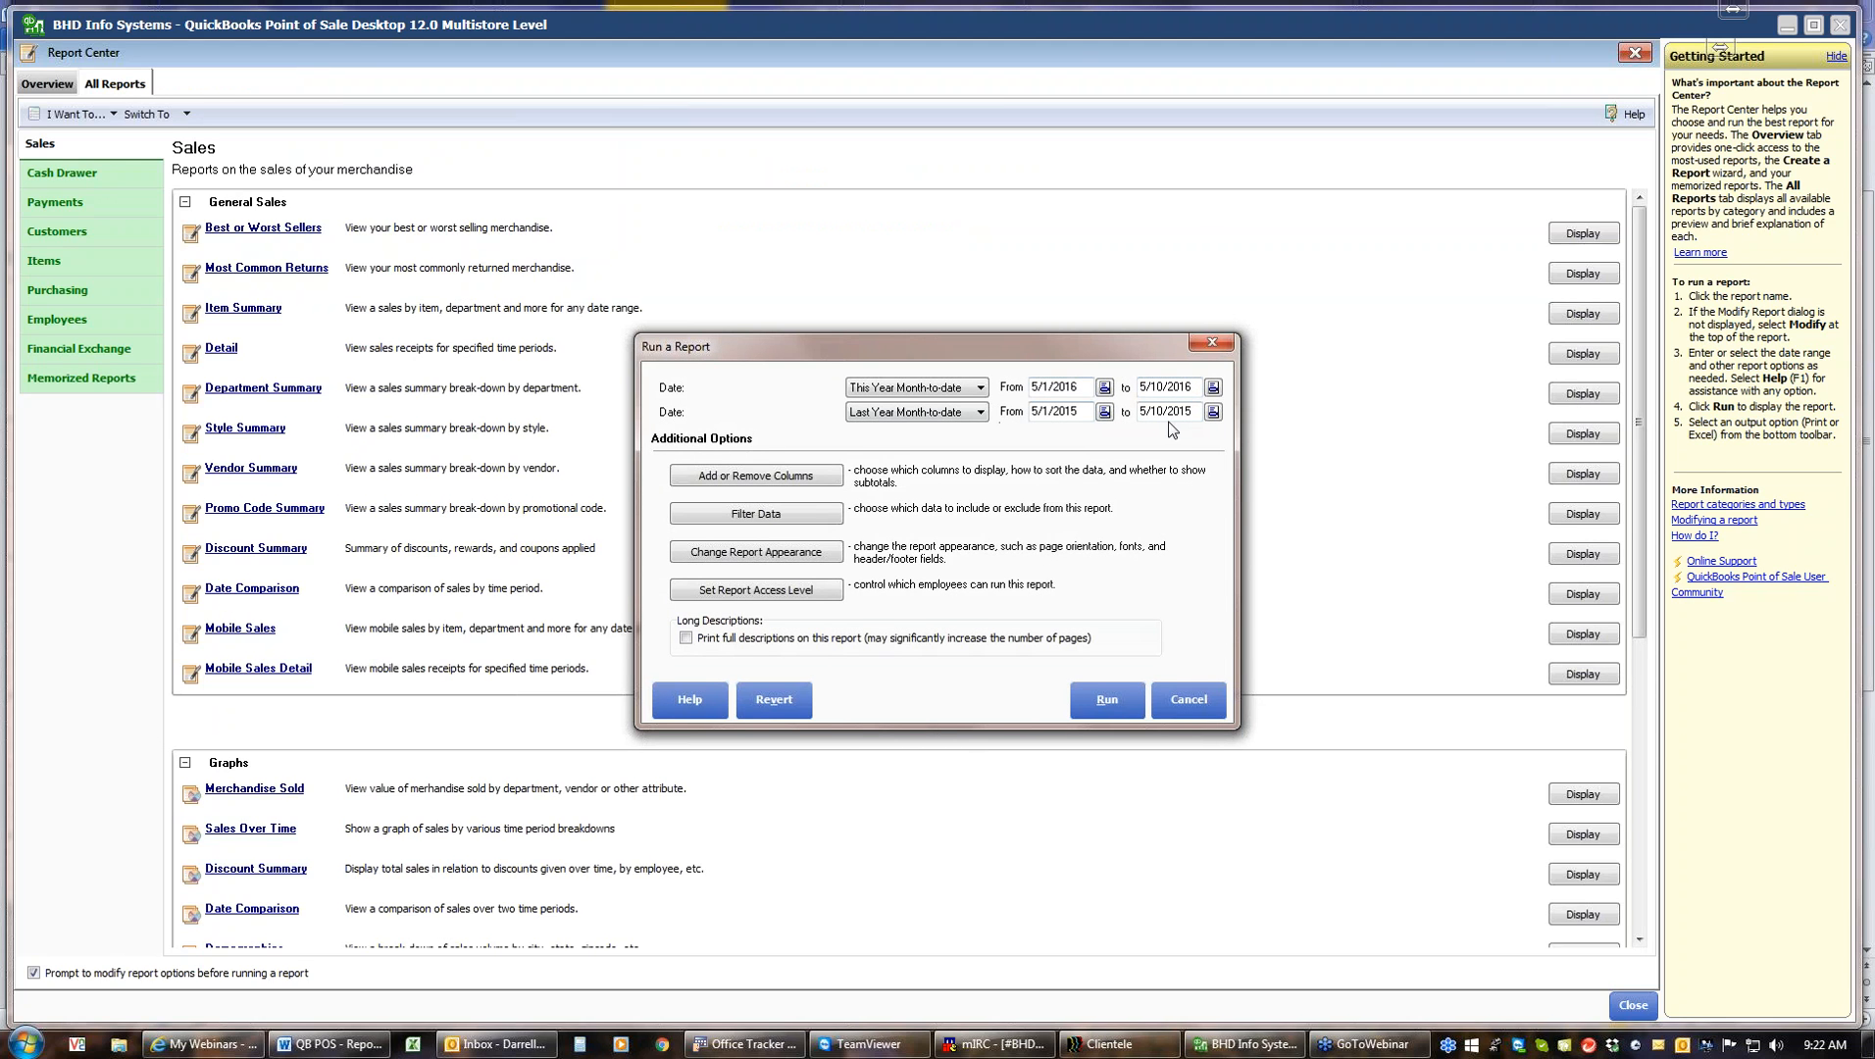
{"action": "left_click", "coordinate": [1101, 706]}
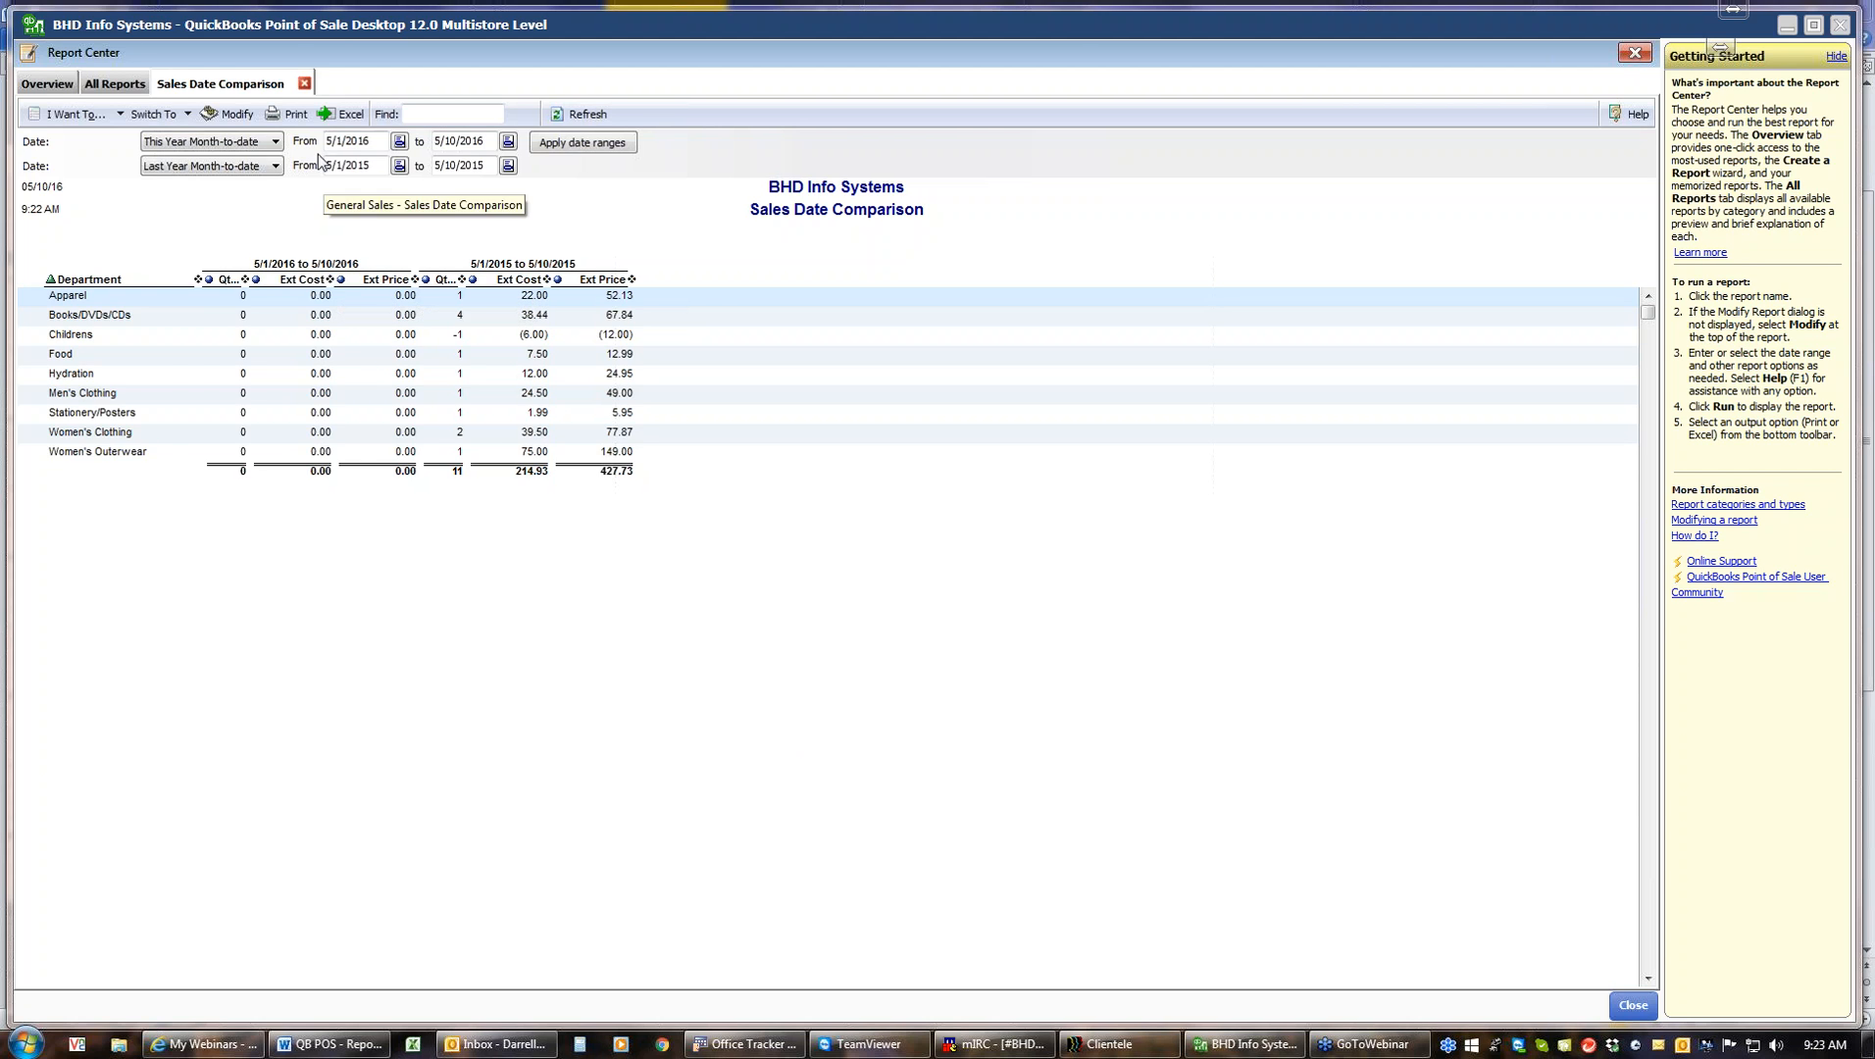
Close the comparison report and run the Merchandise Sold graph with the date range This Year Year-to-date
{"action": "left_click", "coordinate": [301, 84]}
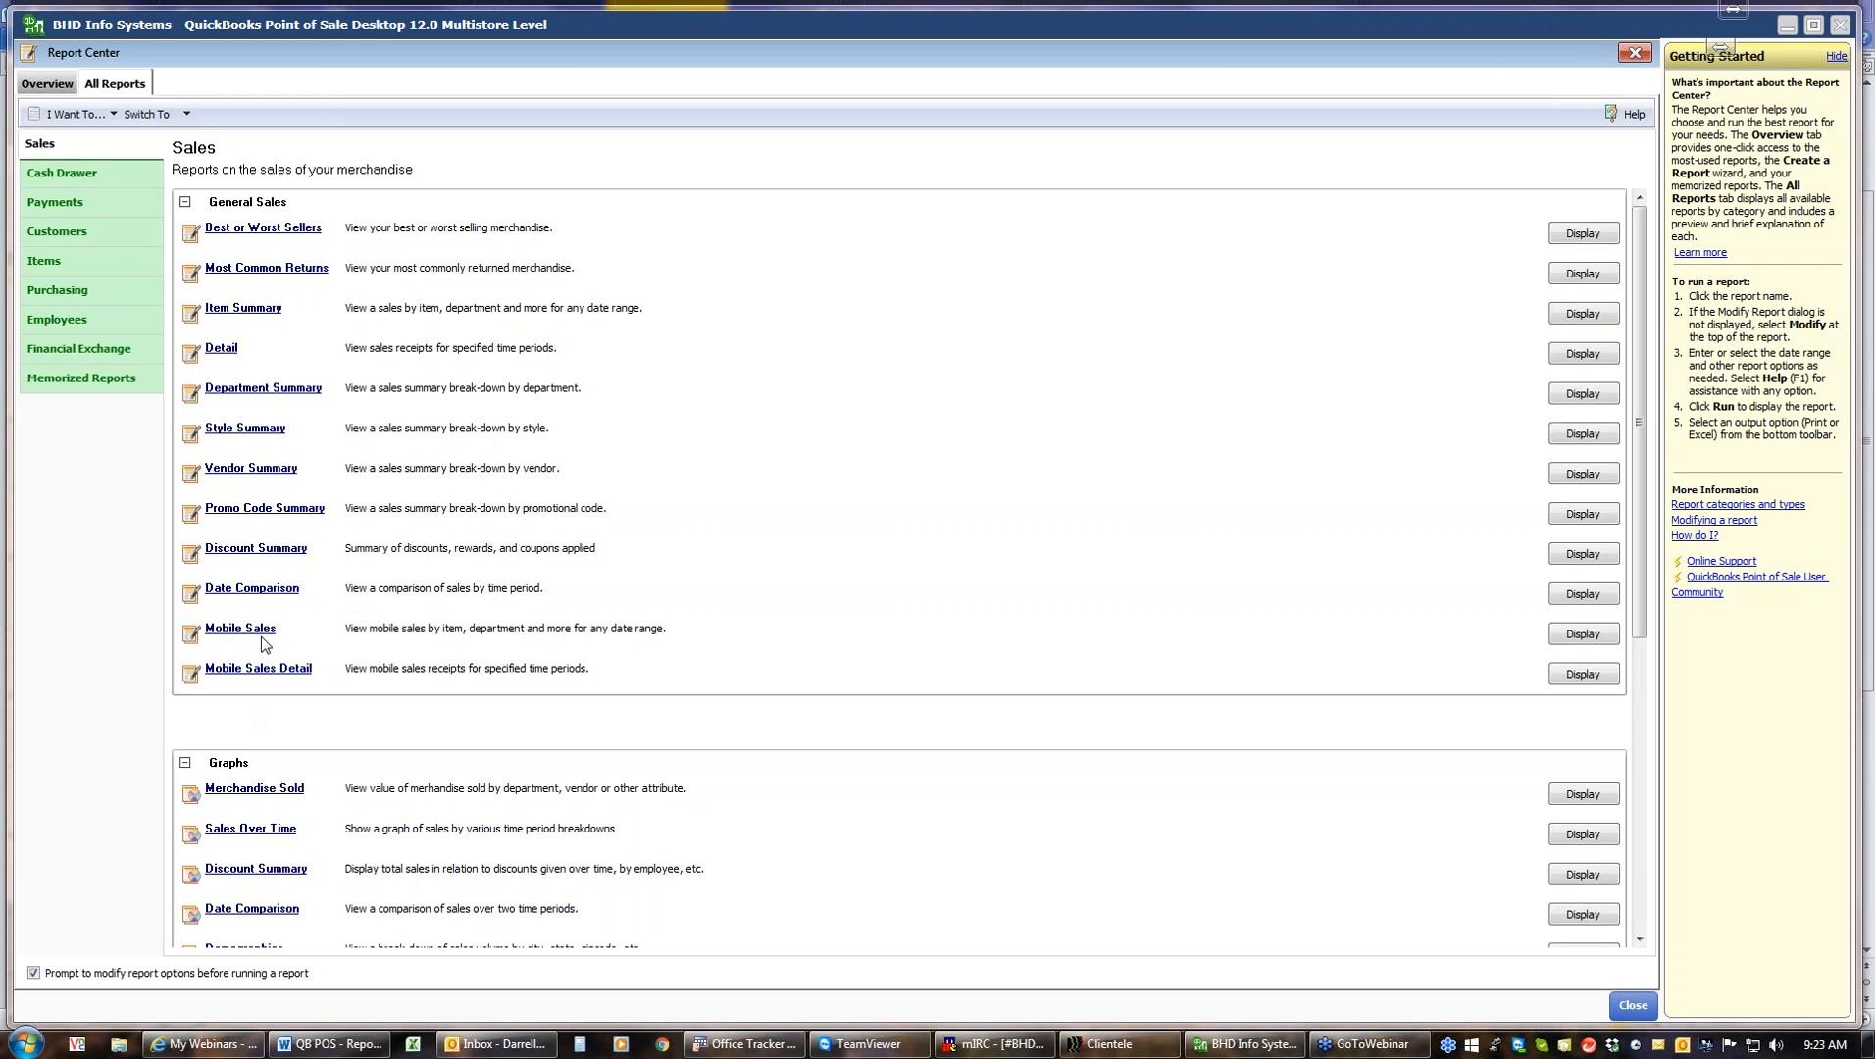
{"action": "left_click_drag", "start_coordinate": [1637, 623], "coordinate": [1648, 832]}
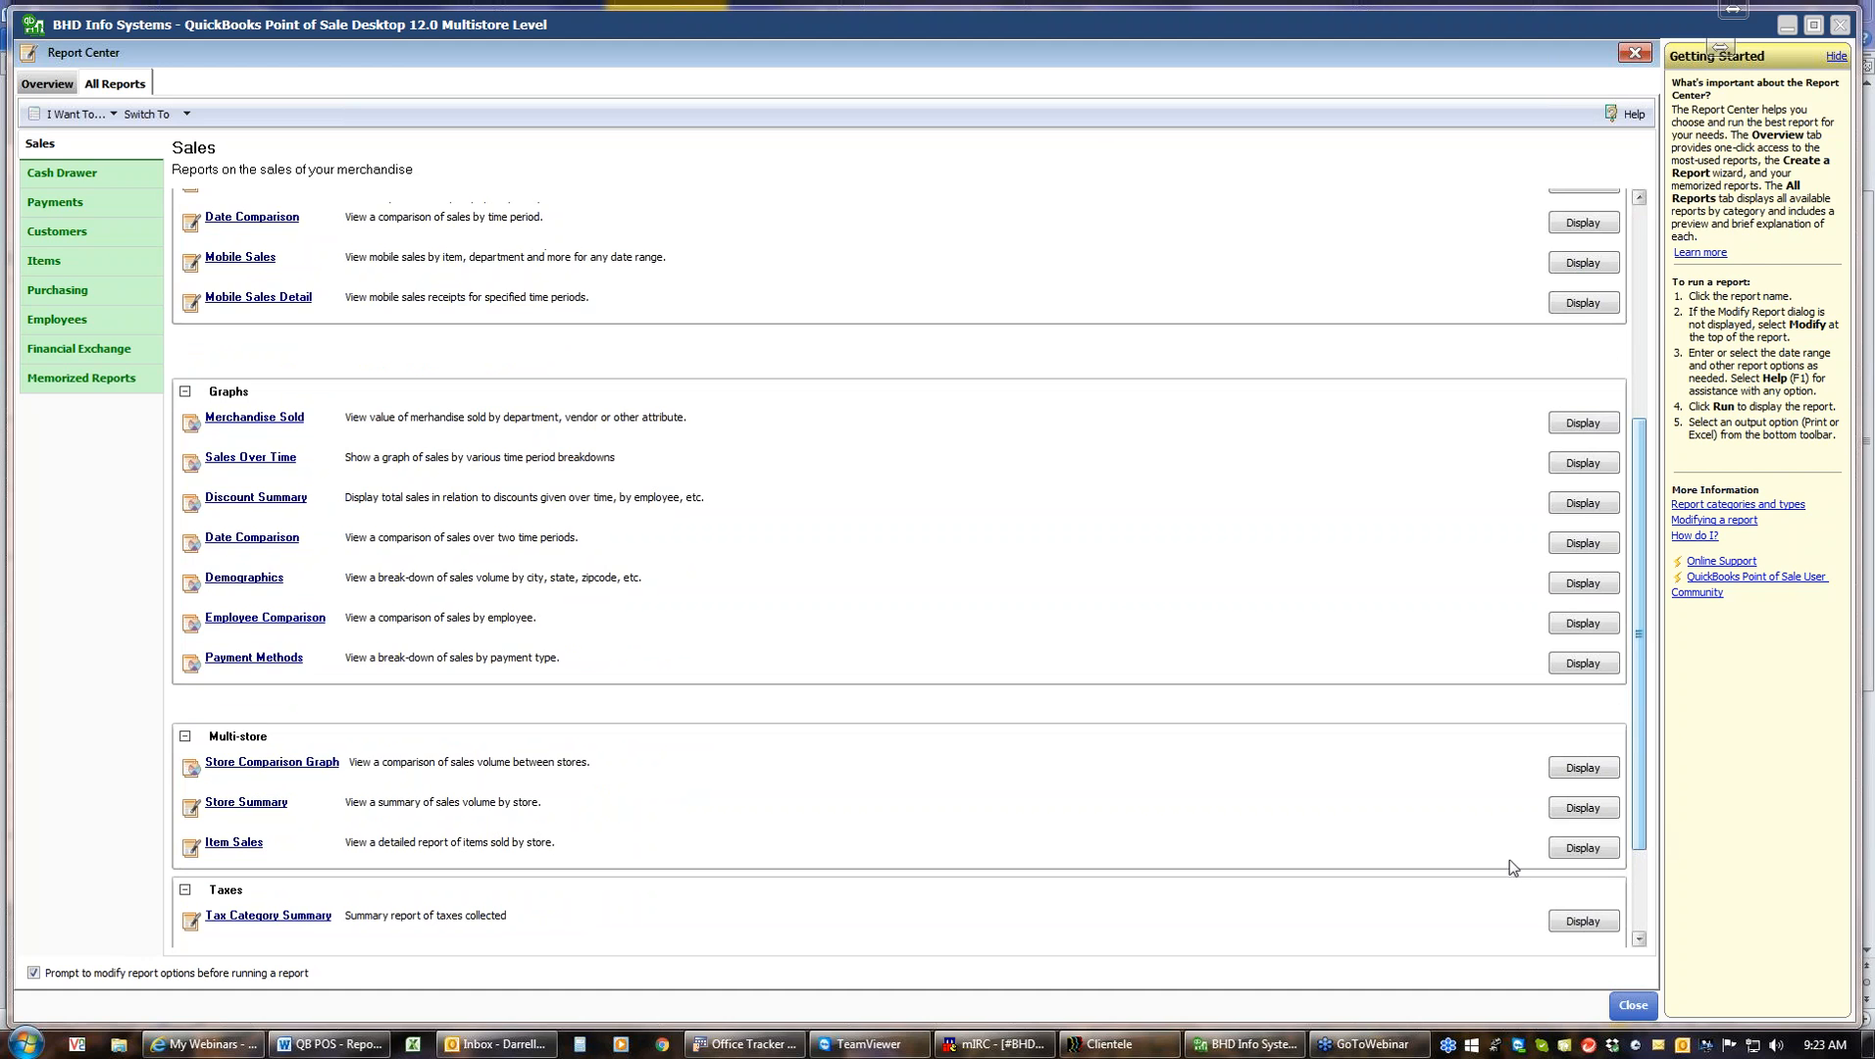
{"action": "left_click", "coordinate": [235, 420]}
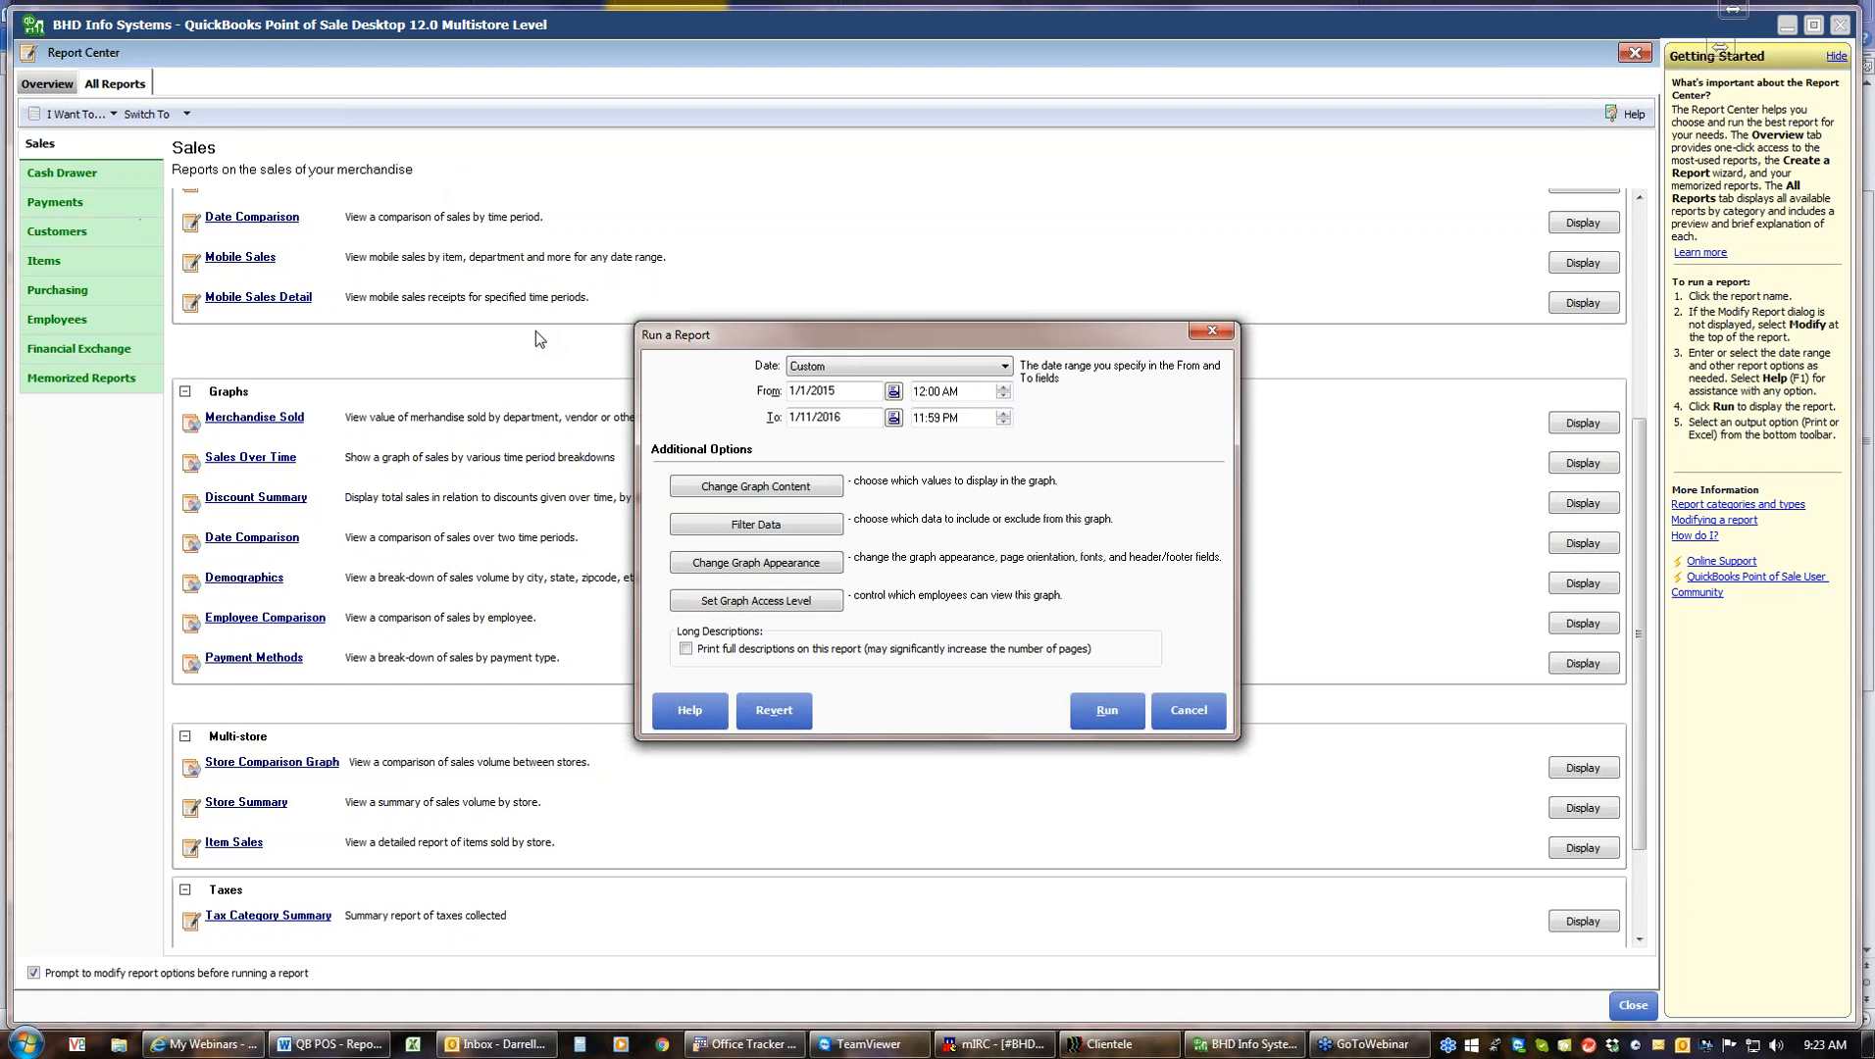
{"action": "left_click", "coordinate": [1000, 367]}
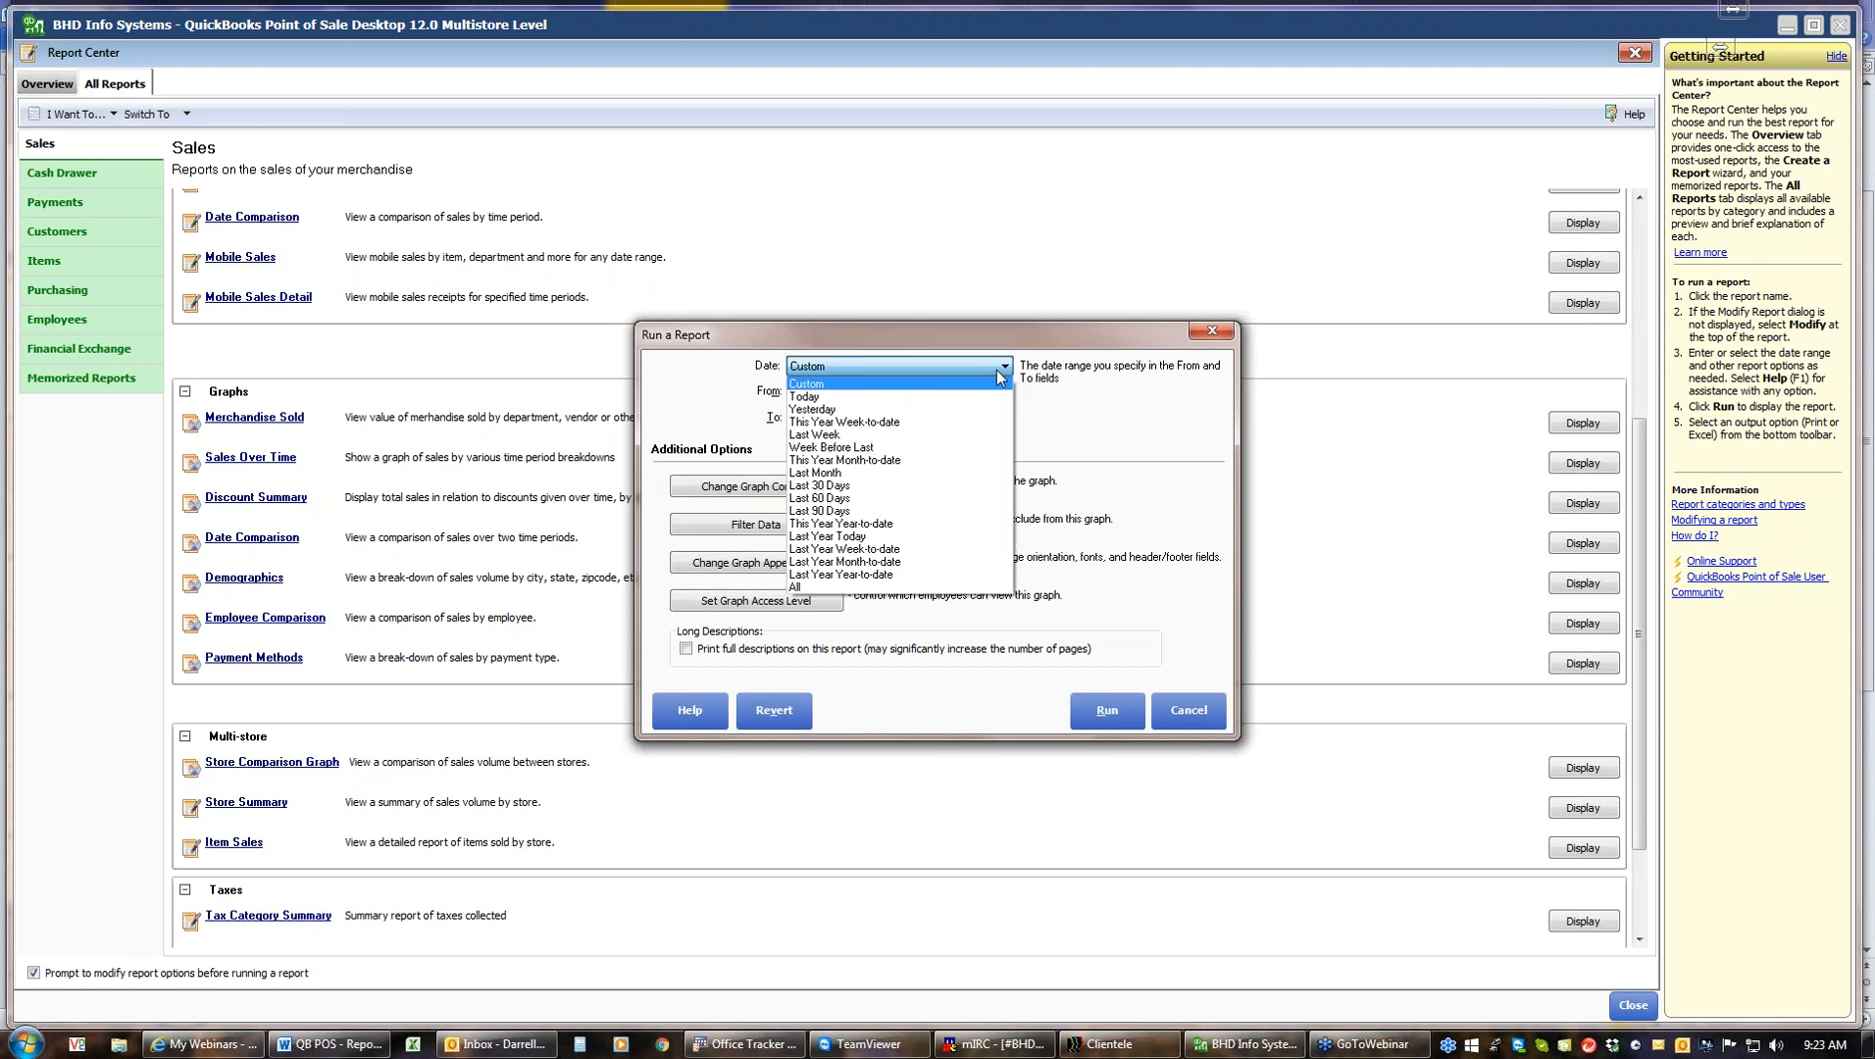
{"action": "left_click", "coordinate": [842, 525]}
{"action": "left_click", "coordinate": [1107, 710]}
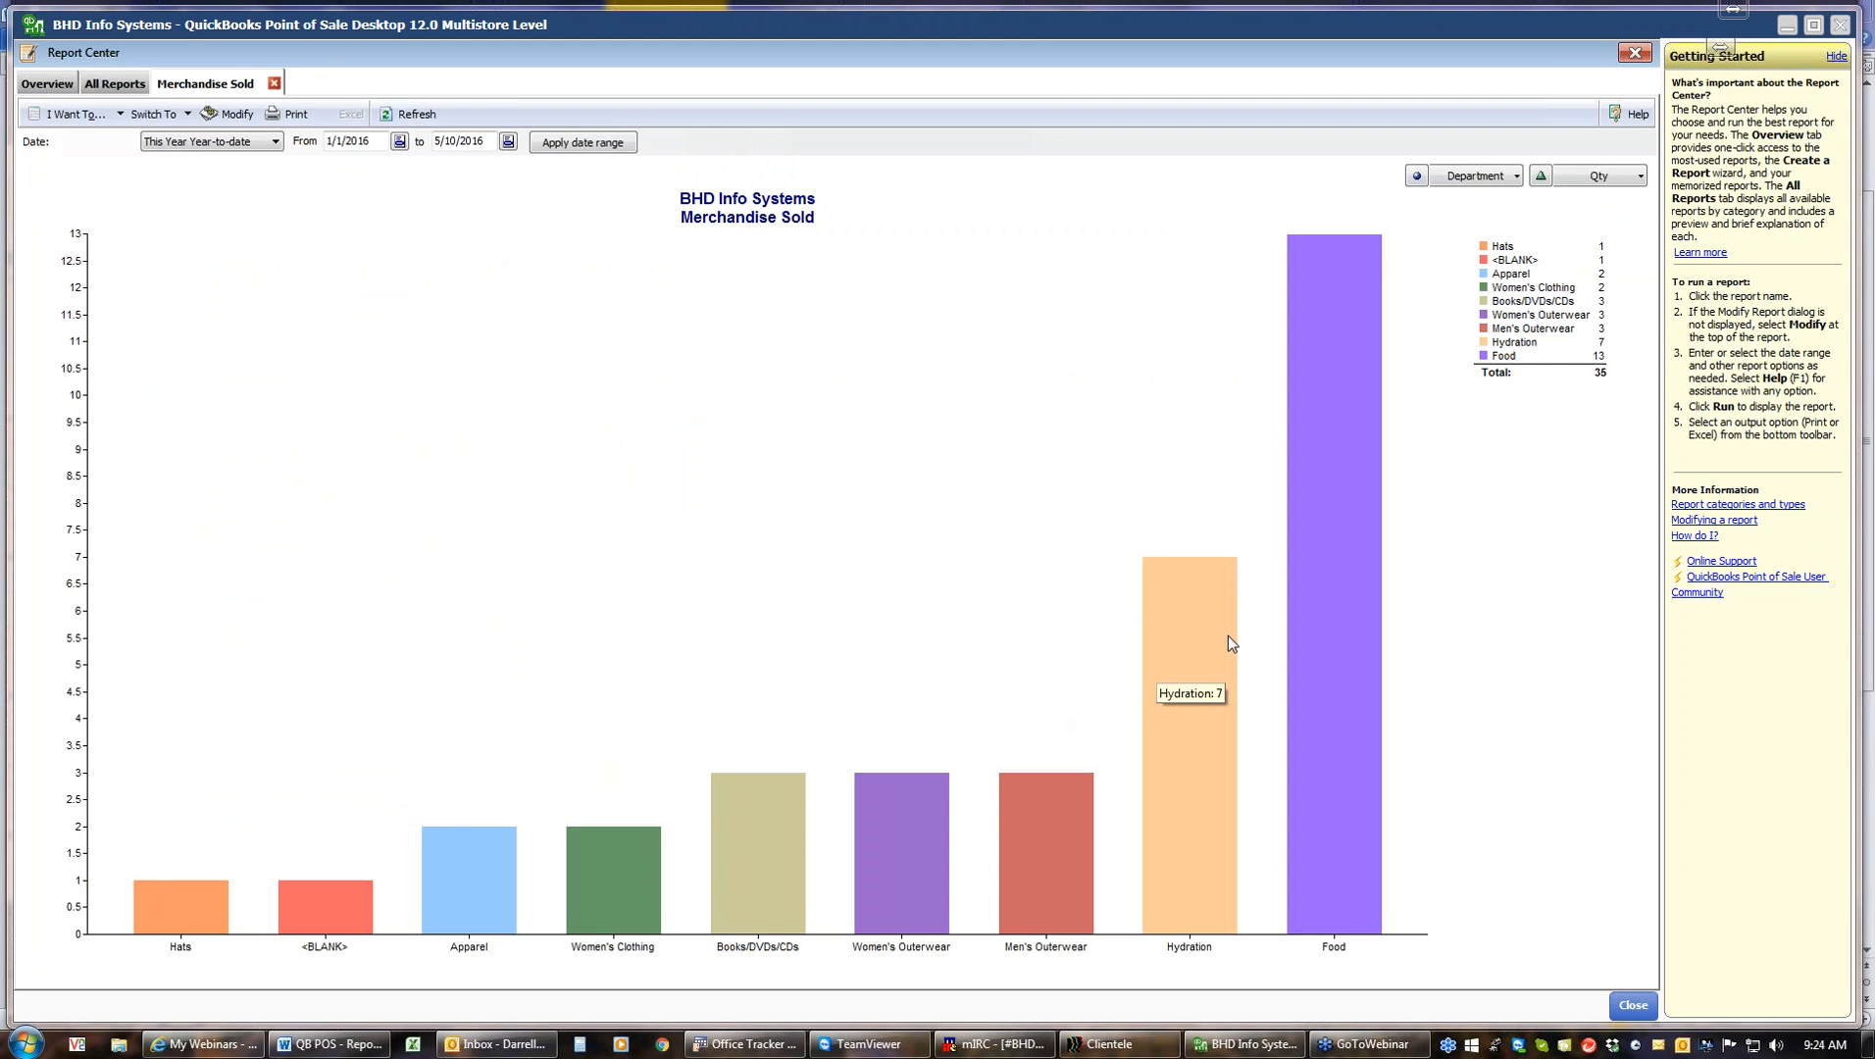
Switch the Merchandise Sold graph's value measure through Ext Cost to Ext Price
{"action": "left_click", "coordinate": [1643, 180]}
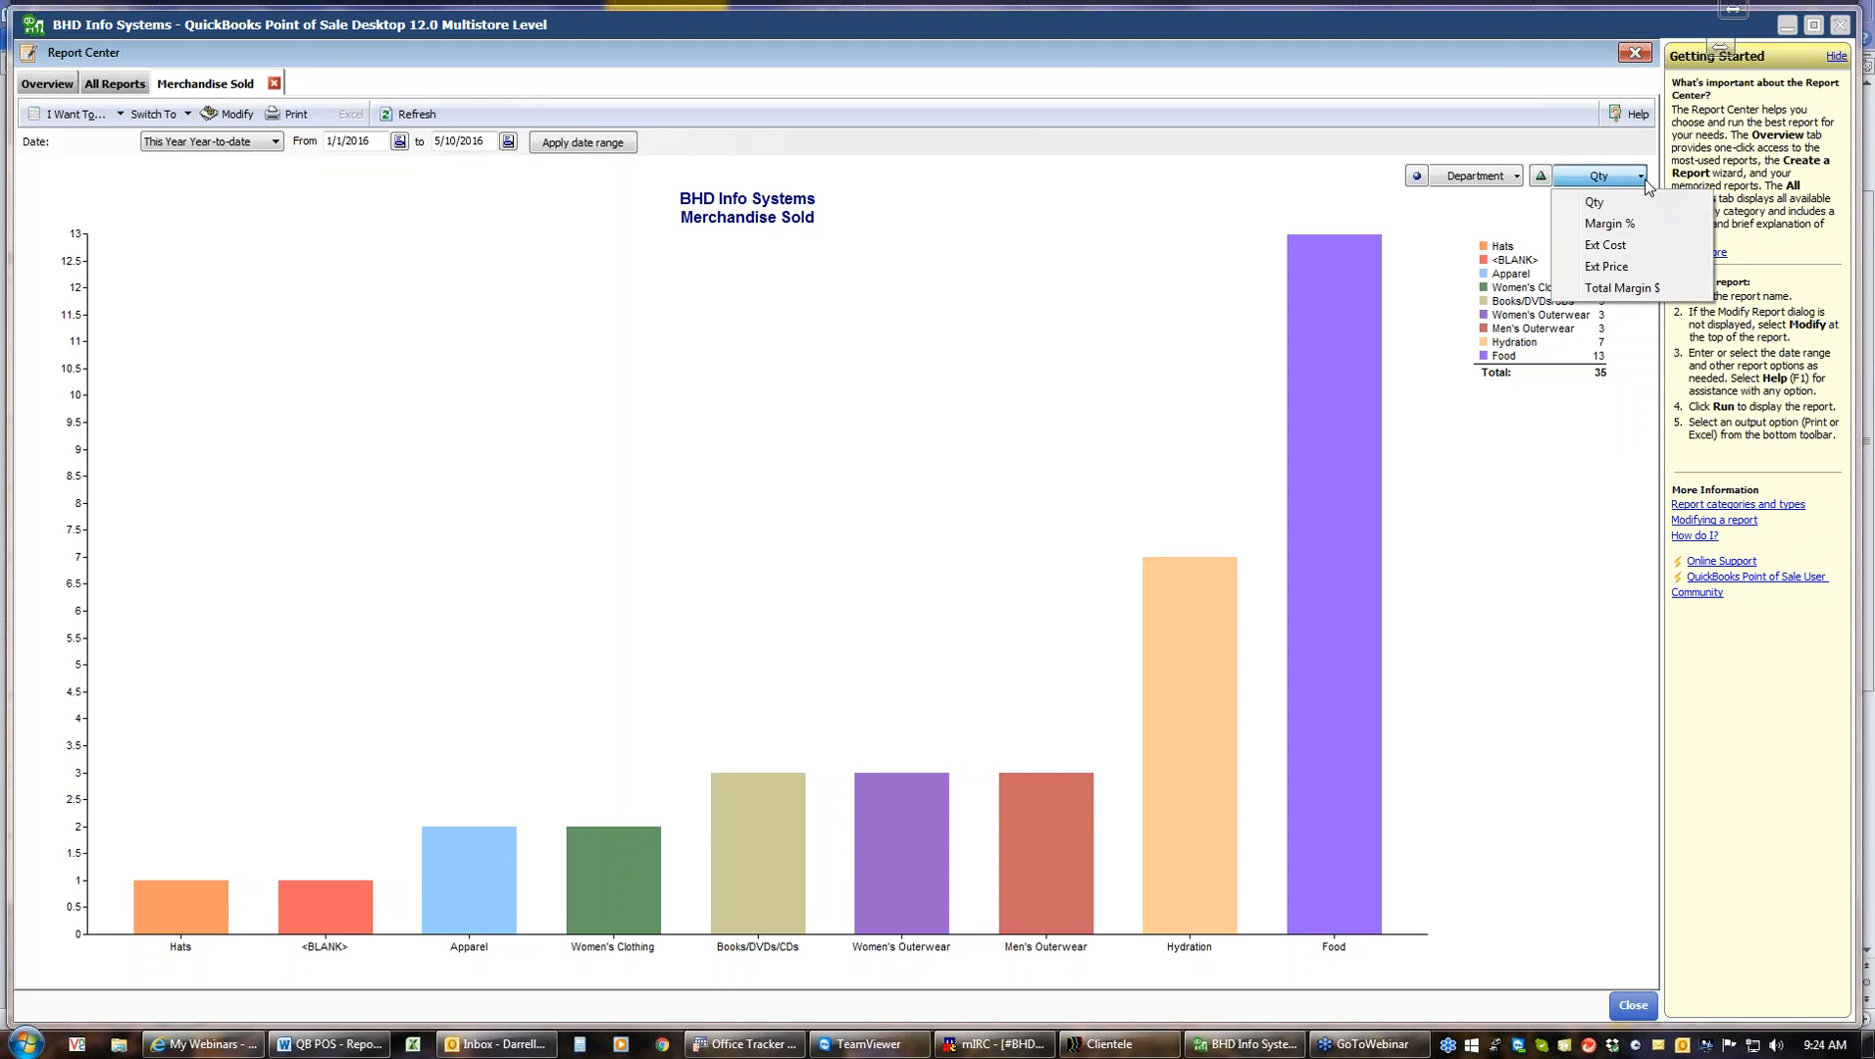
{"action": "left_click", "coordinate": [1621, 249]}
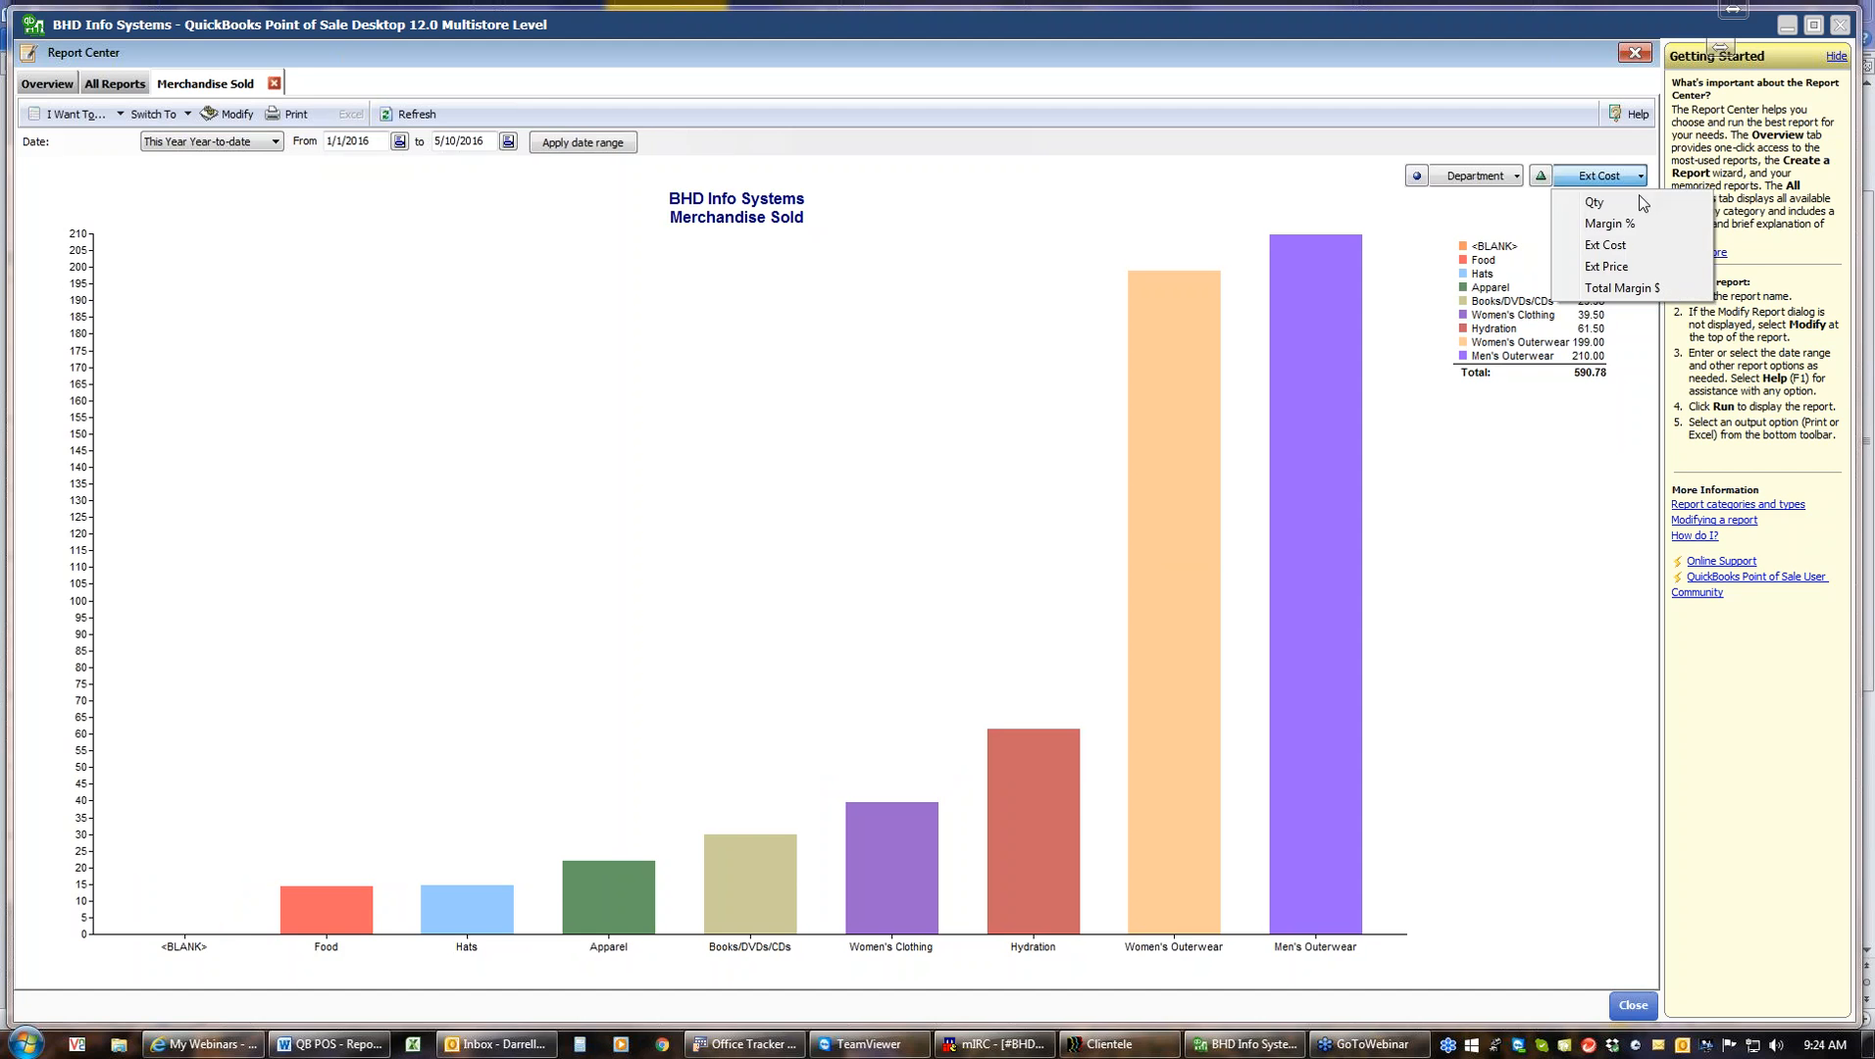
{"action": "left_click", "coordinate": [1613, 266]}
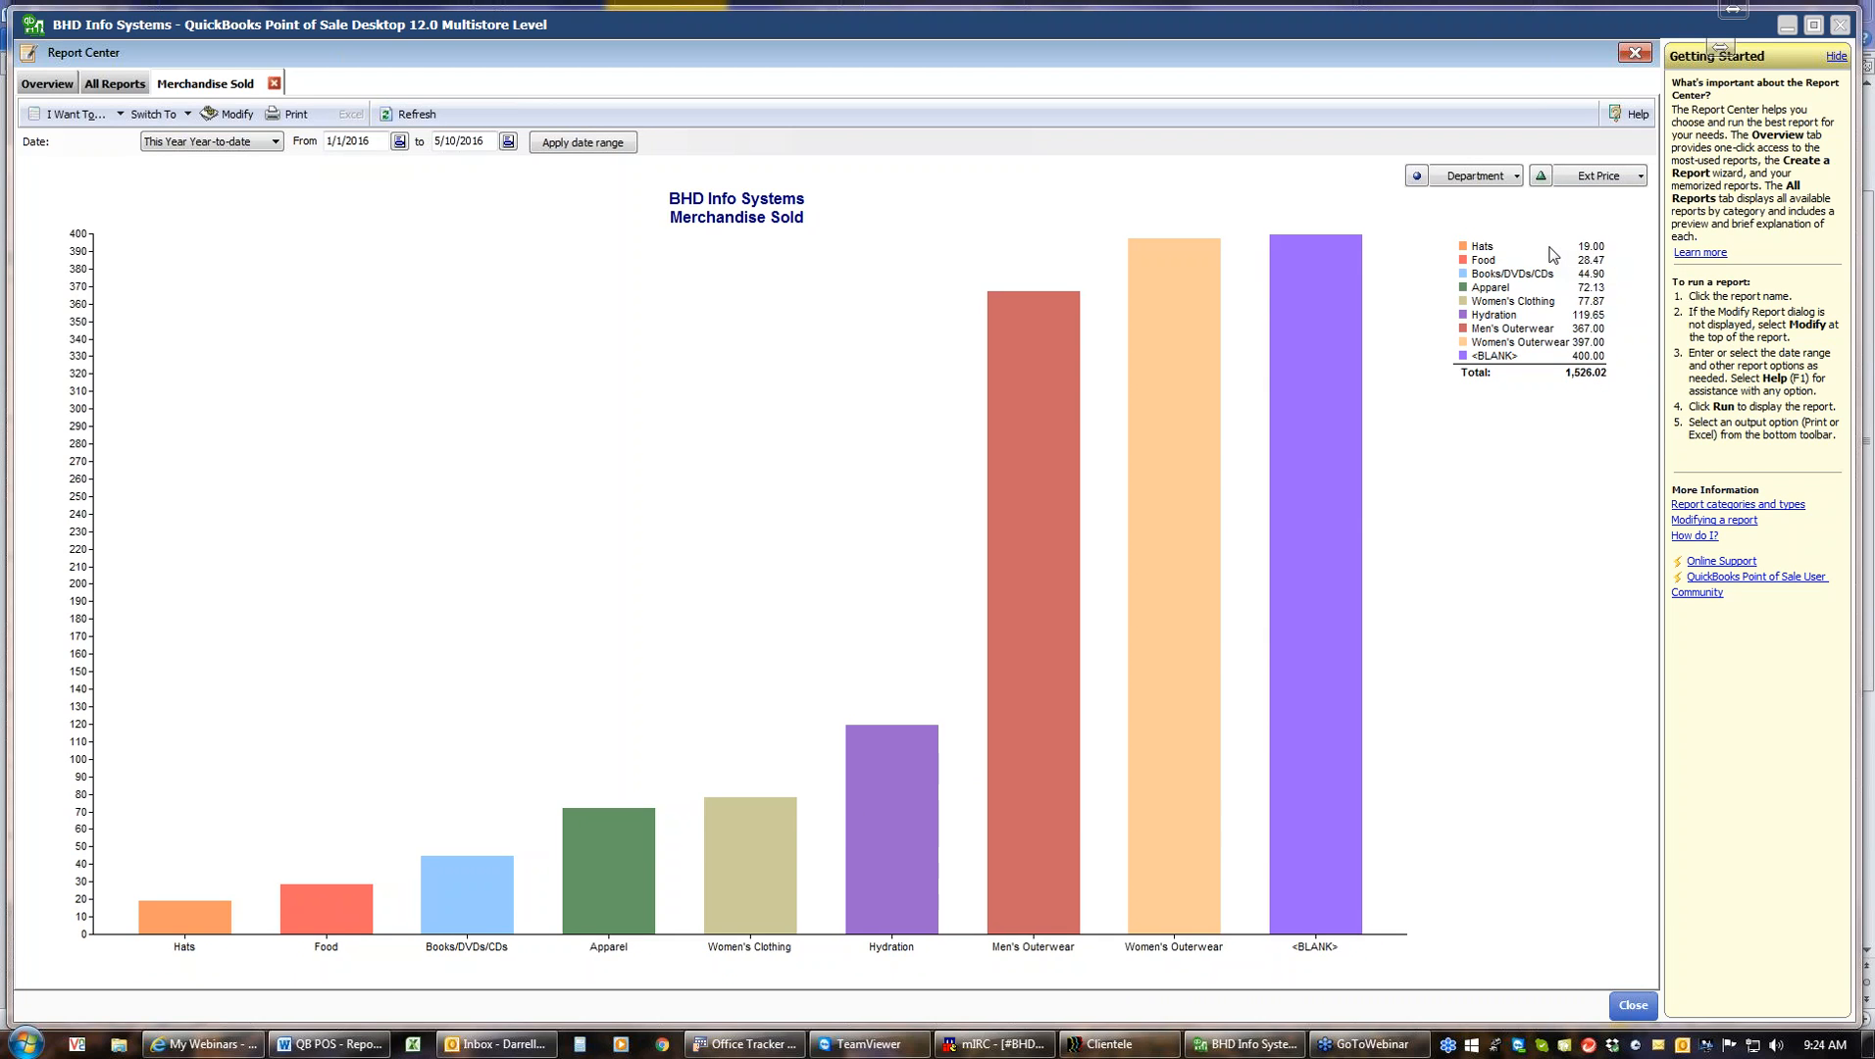
Regroup the Merchandise Sold graph by Vendor, Item Name and Attribute in turn
{"action": "left_click", "coordinate": [1517, 178]}
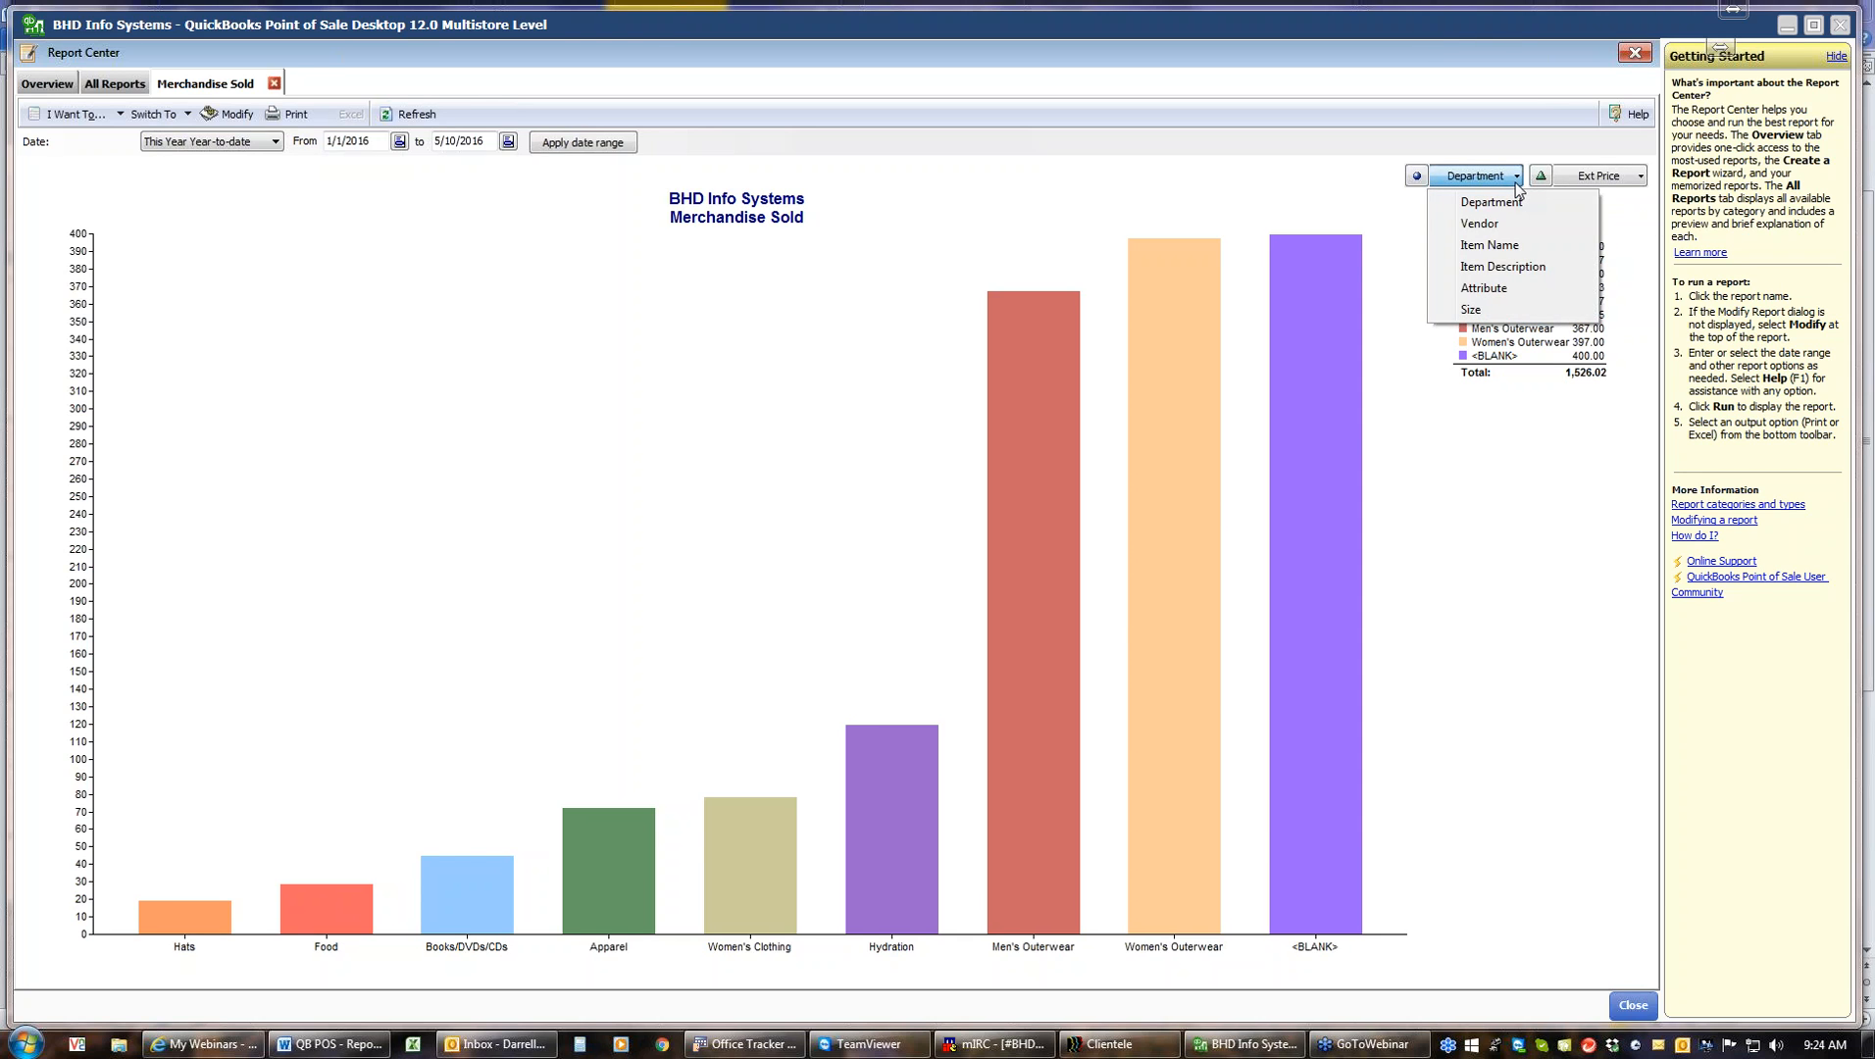
{"action": "left_click", "coordinate": [1481, 223]}
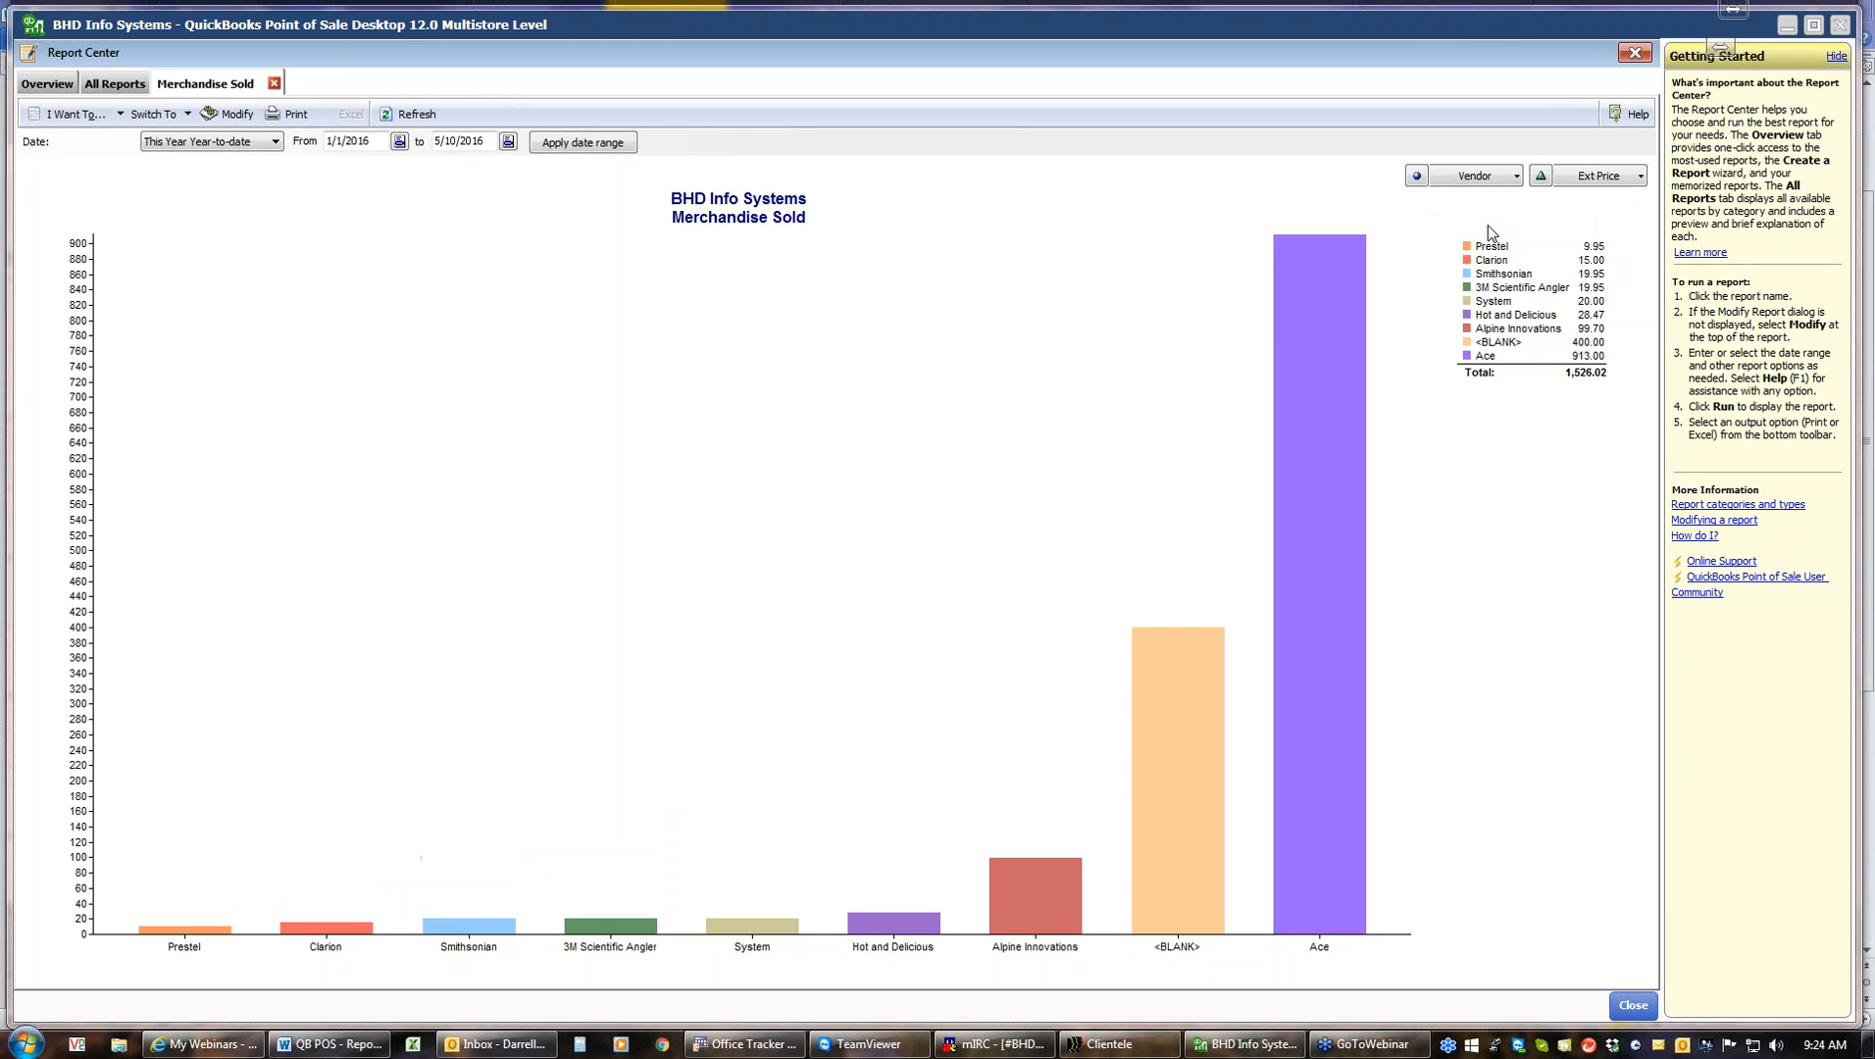
{"action": "left_click", "coordinate": [1516, 181]}
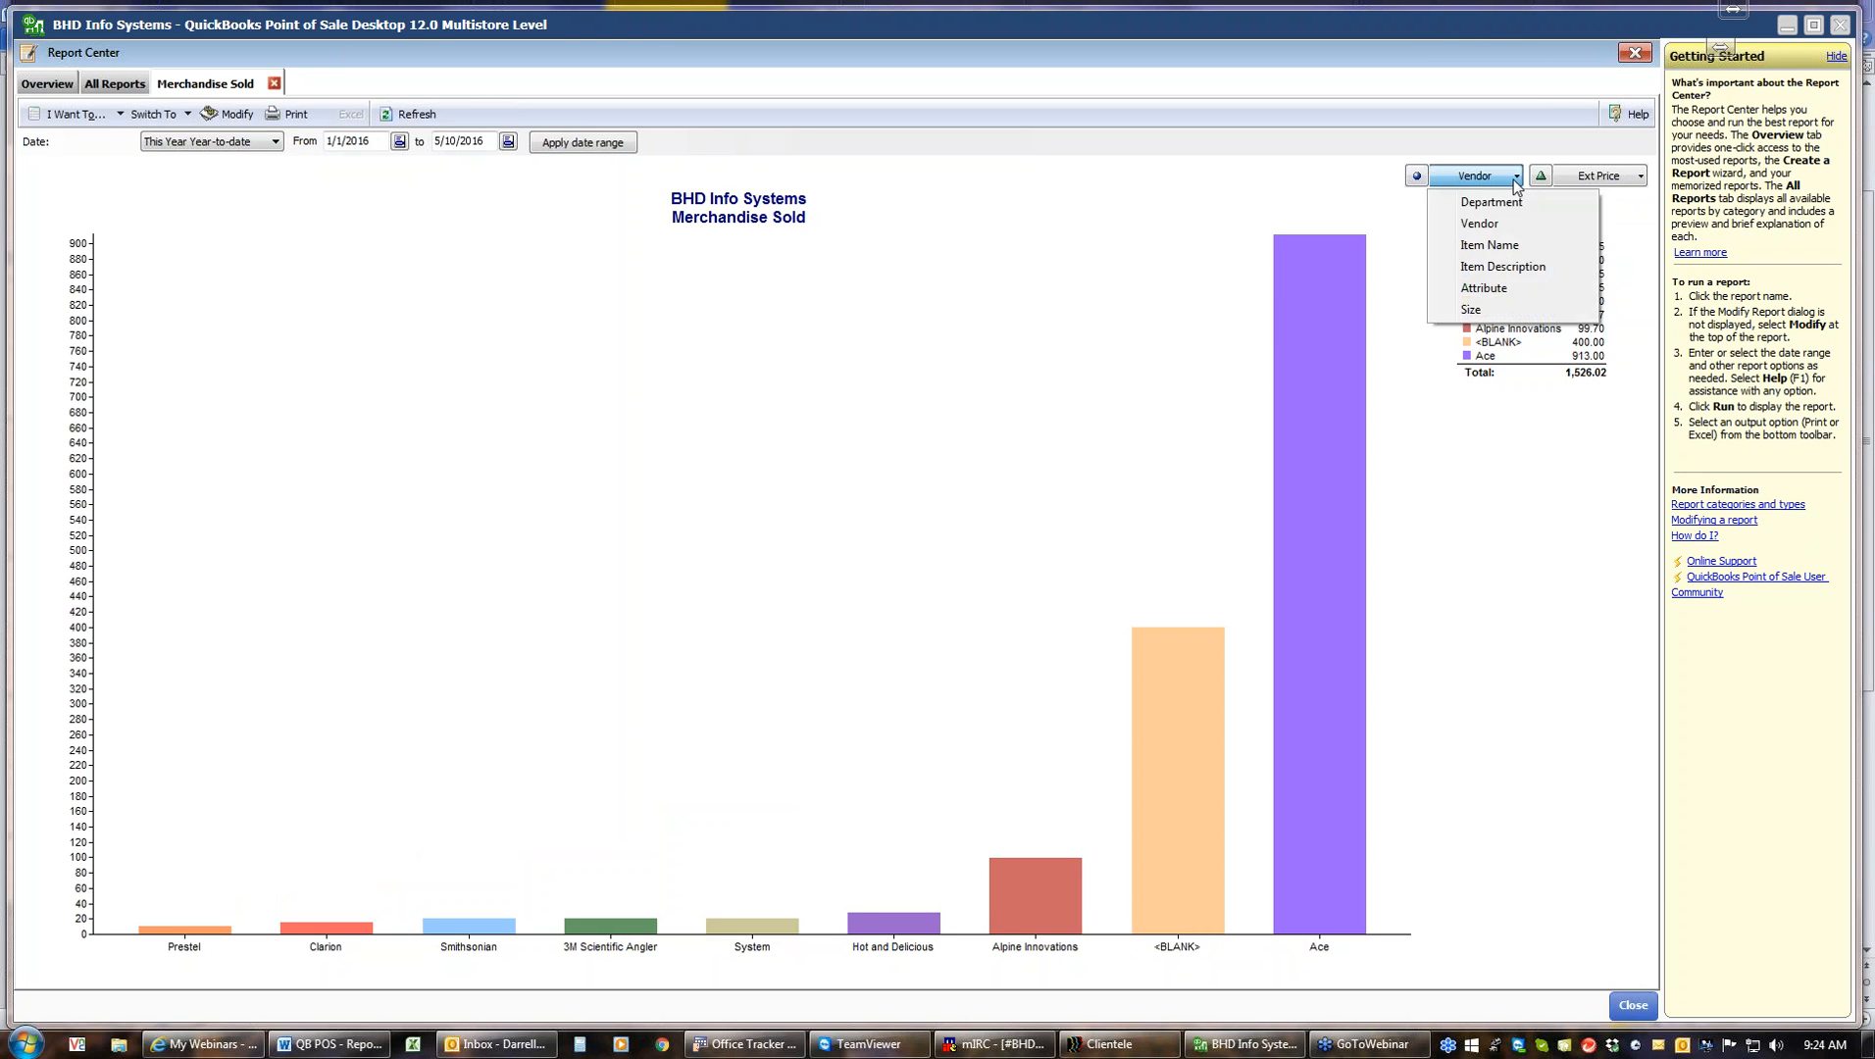
{"action": "left_click", "coordinate": [1495, 247]}
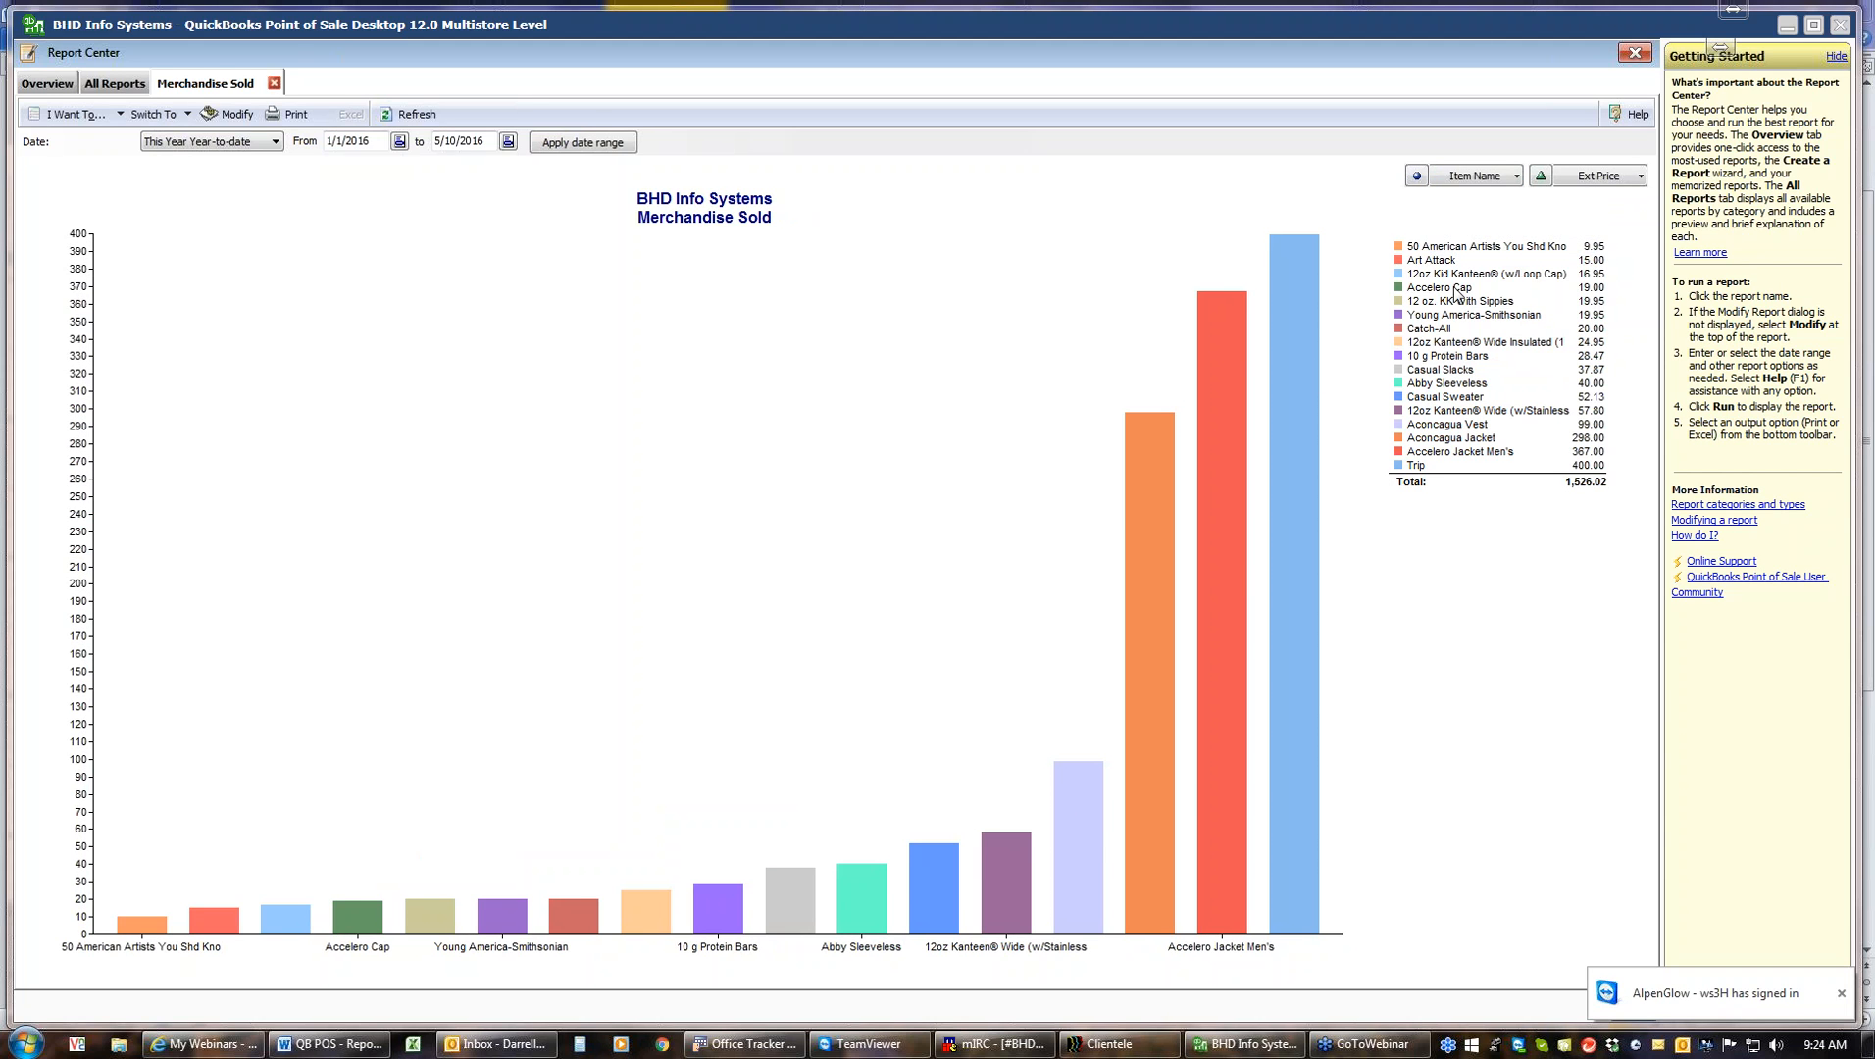
{"action": "left_click", "coordinate": [1516, 178]}
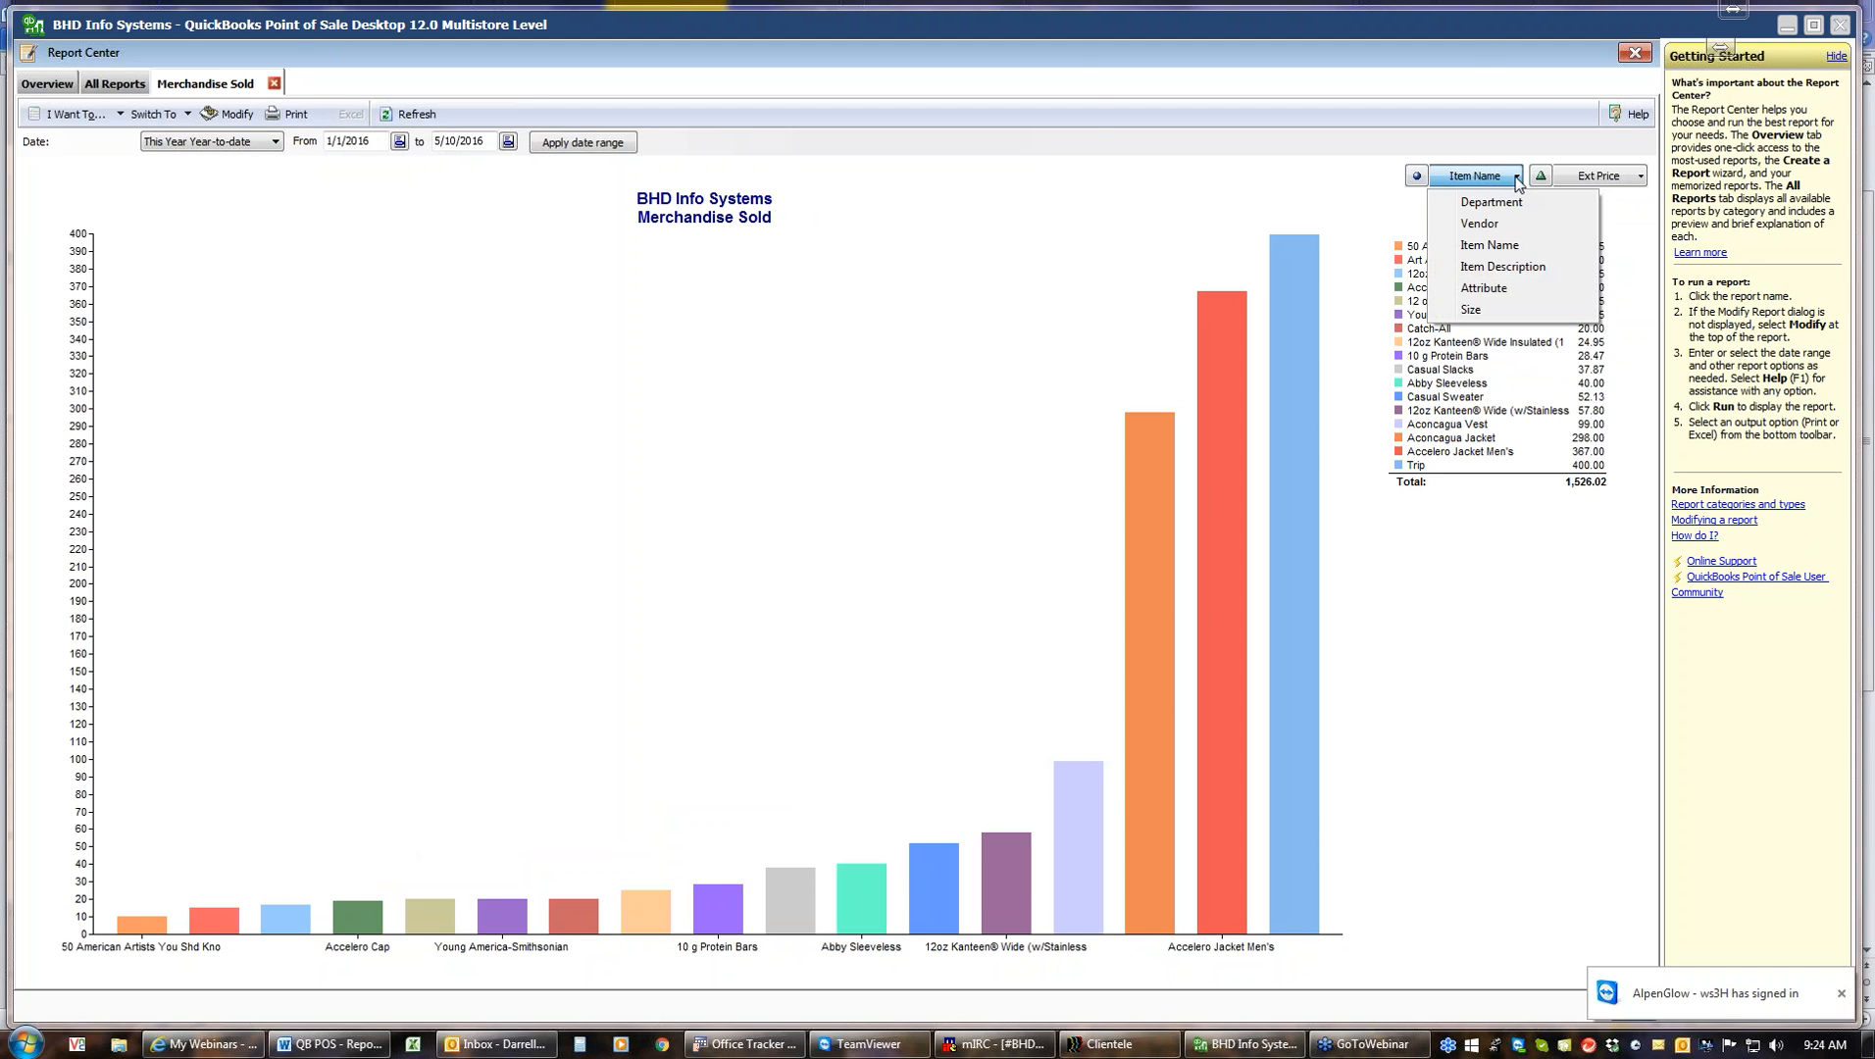
{"action": "left_click", "coordinate": [1489, 287]}
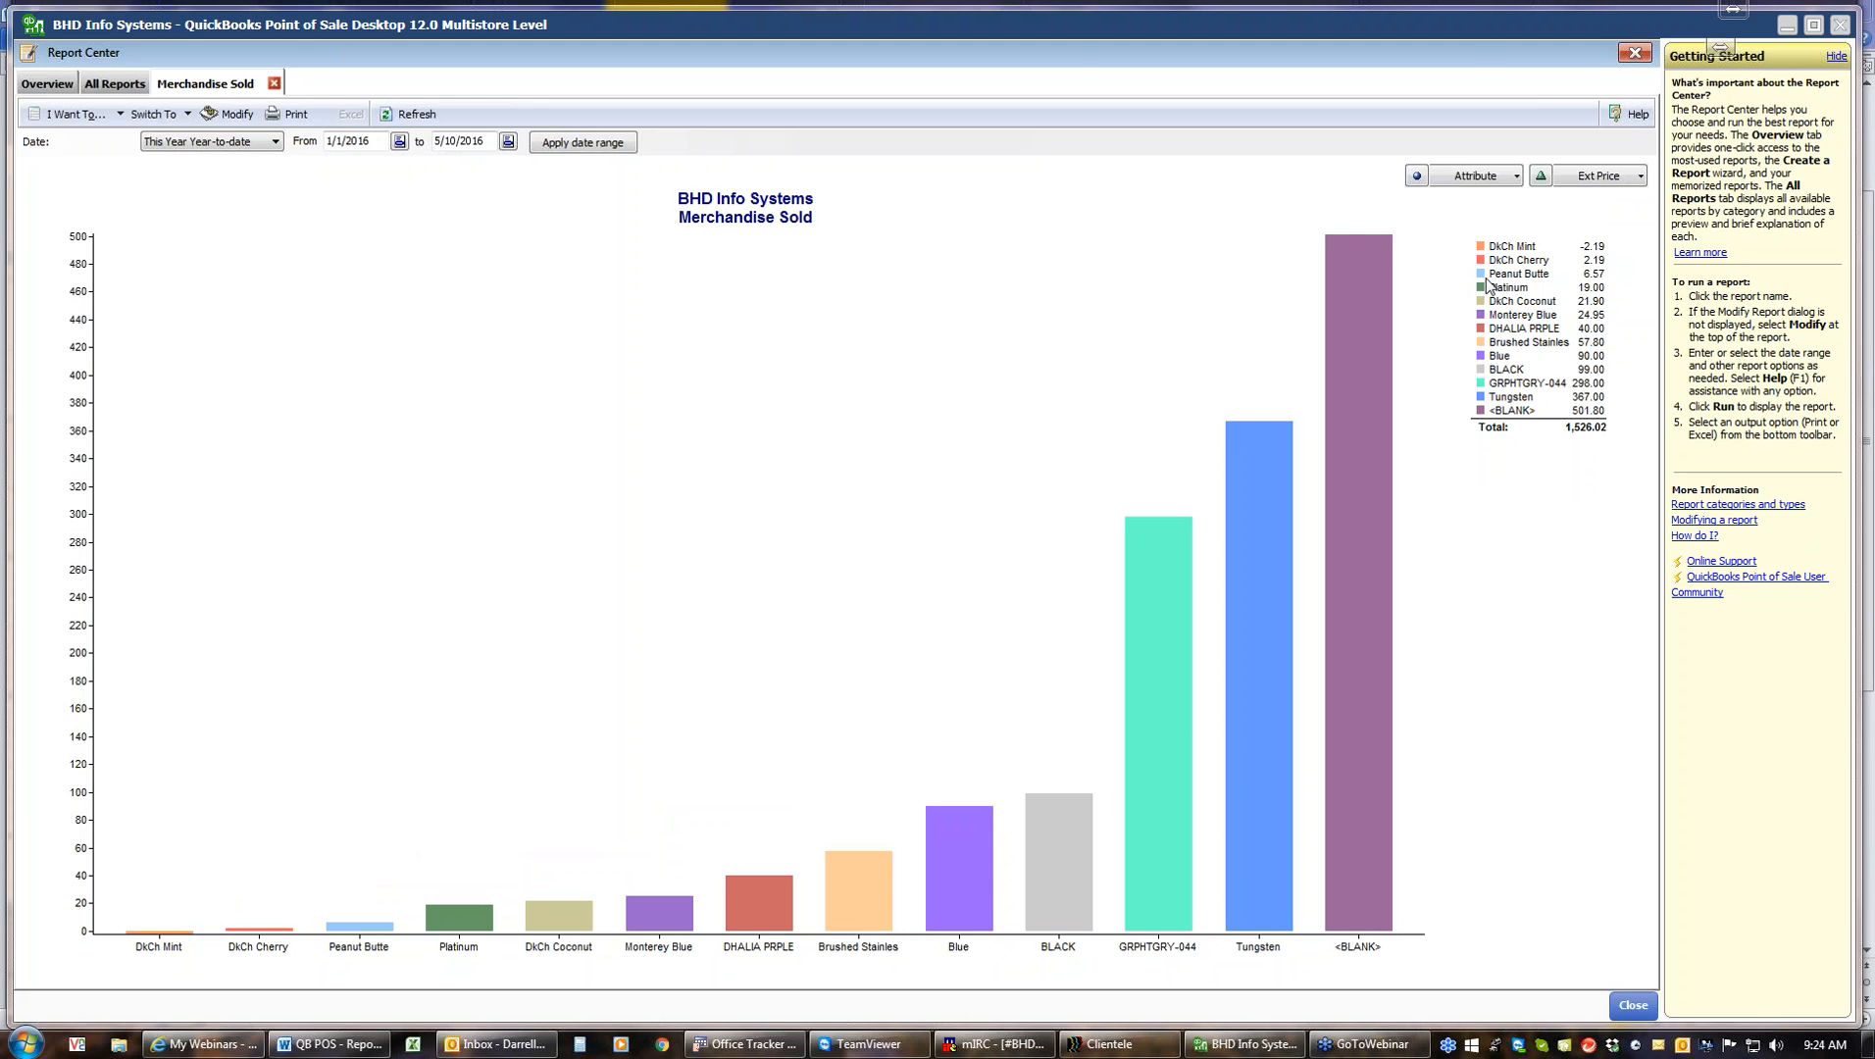
Regroup the Merchandise Sold graph by Size and return it to Department
{"action": "left_click", "coordinate": [1516, 176]}
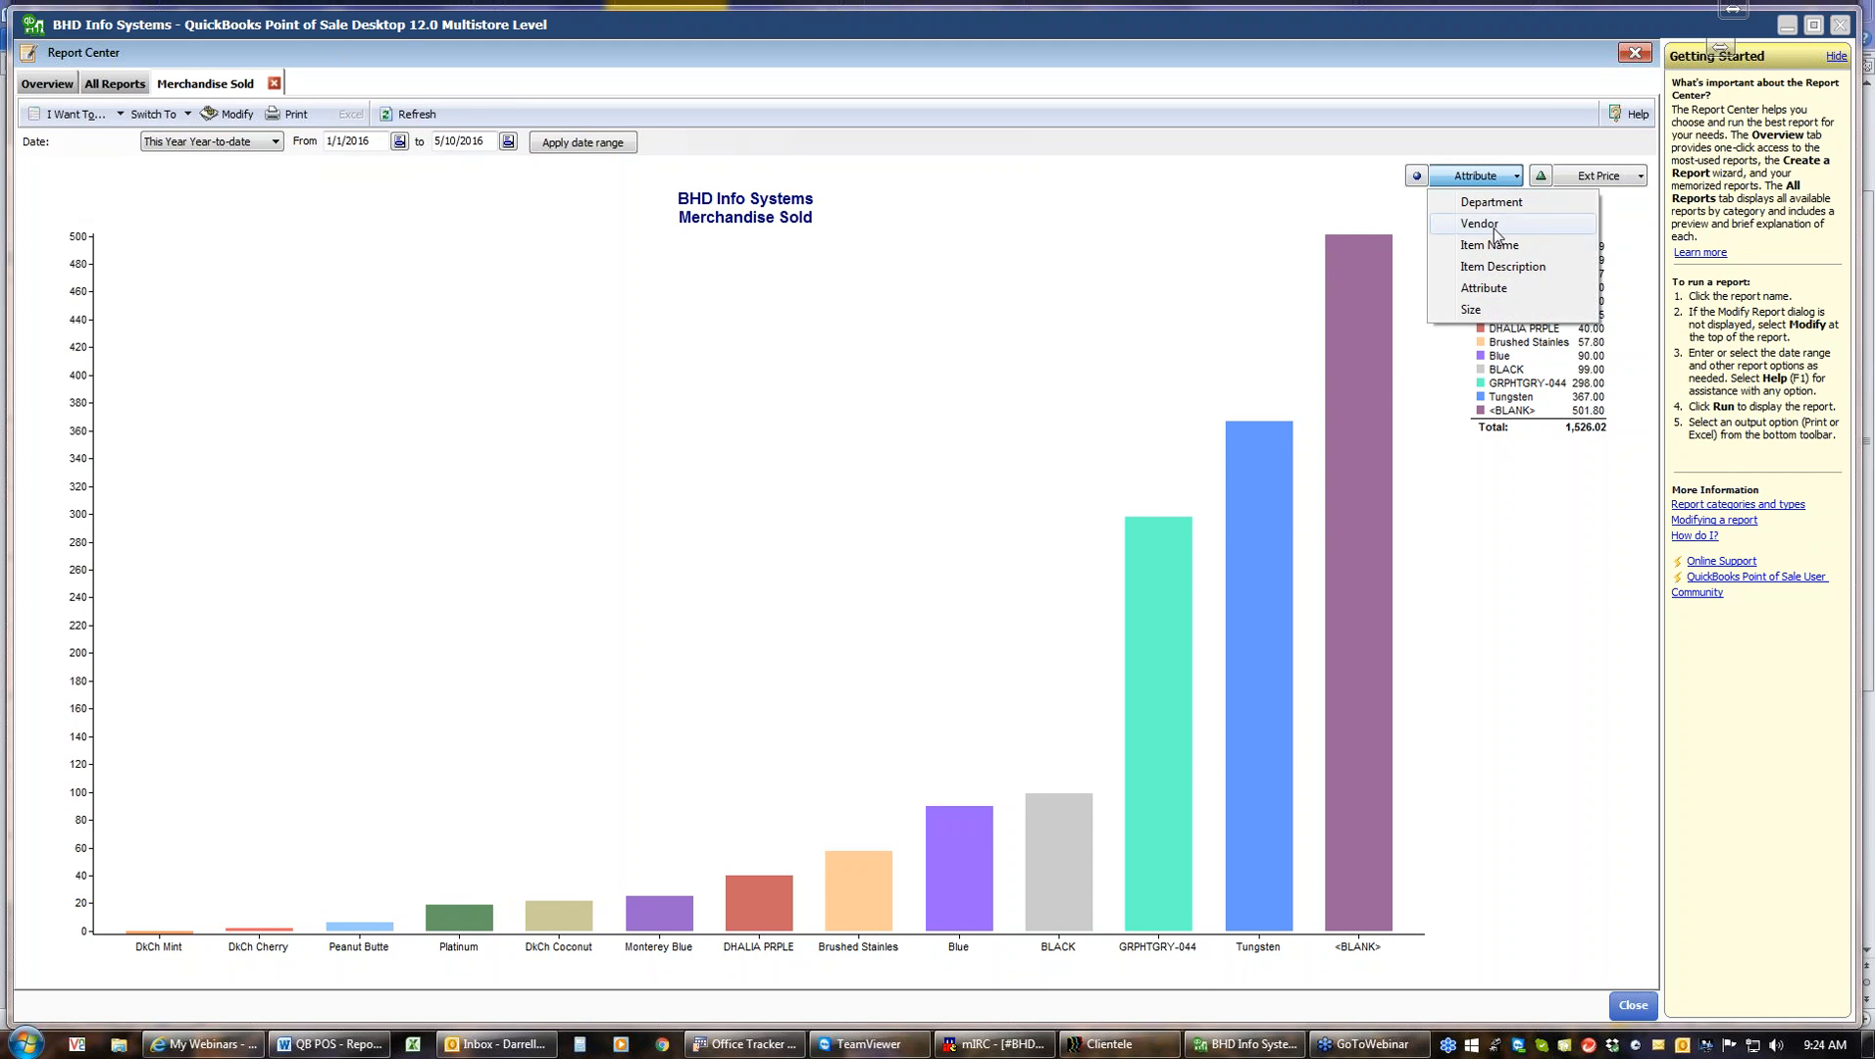
{"action": "left_click", "coordinate": [1471, 312]}
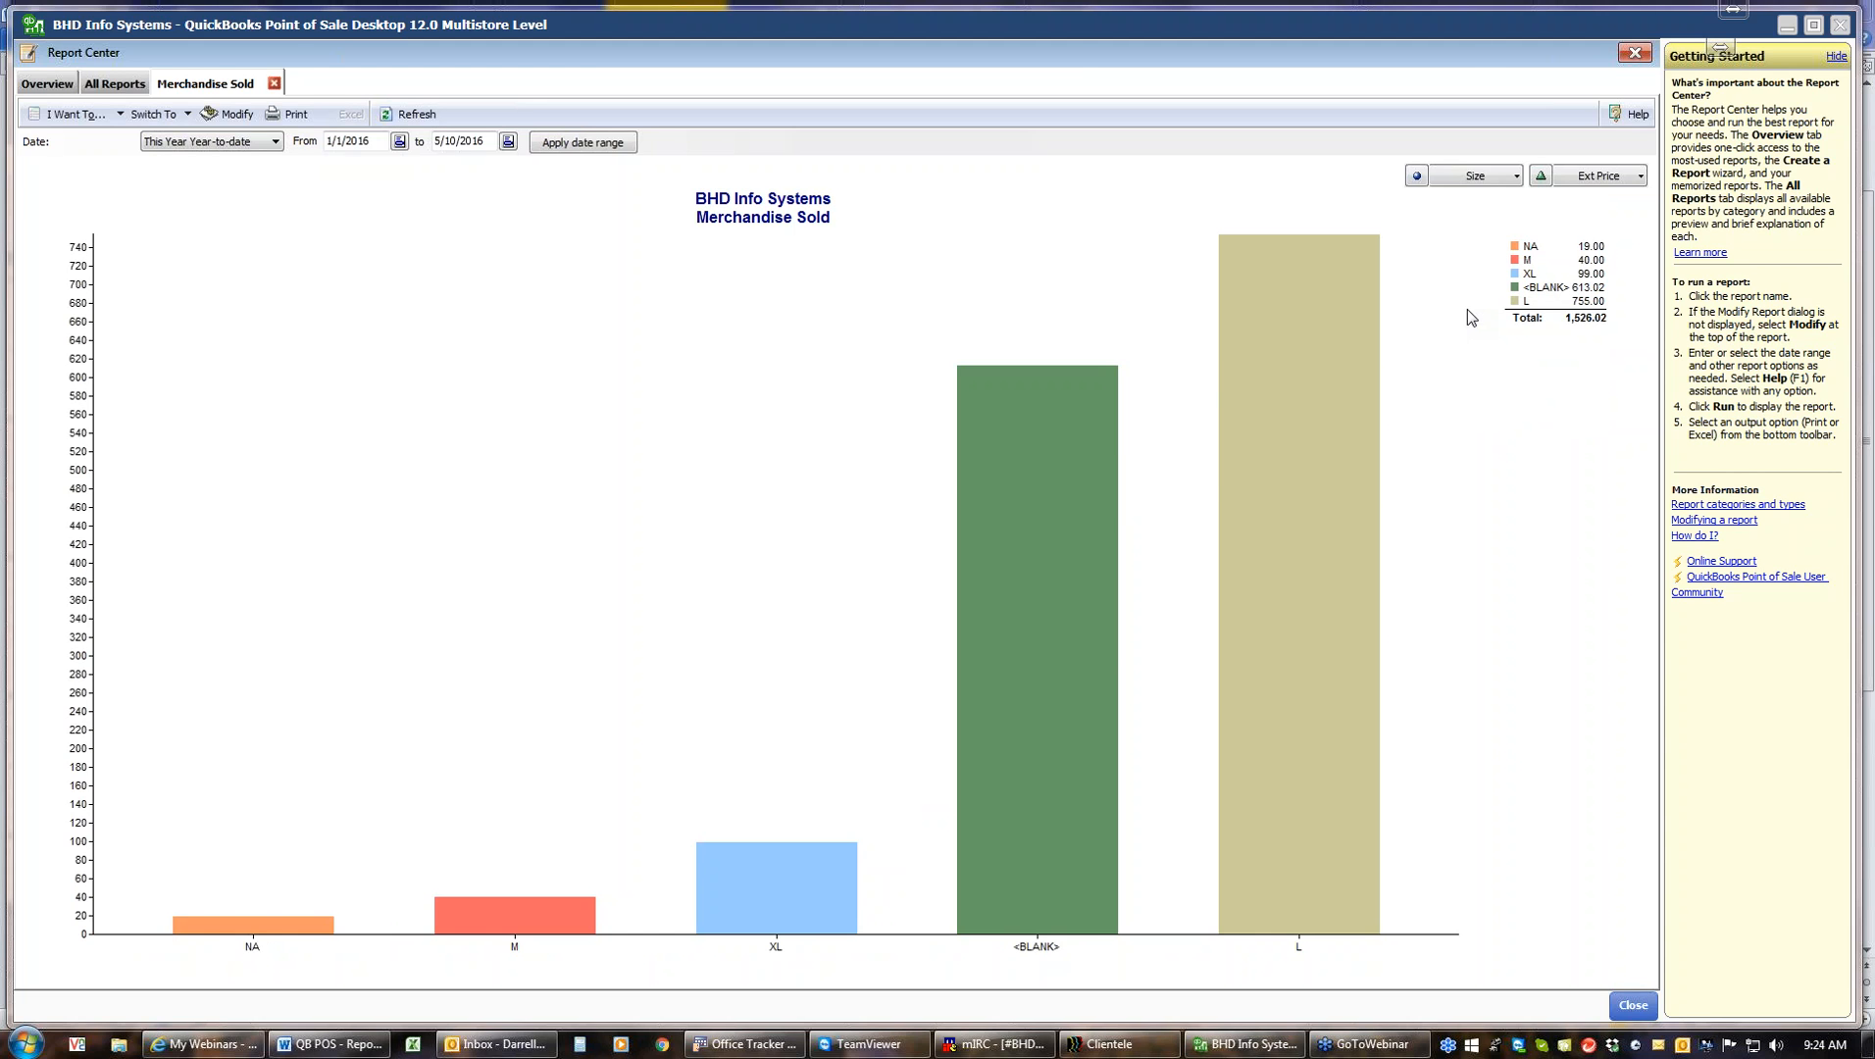
{"action": "left_click", "coordinate": [1517, 178]}
{"action": "left_click", "coordinate": [1501, 202]}
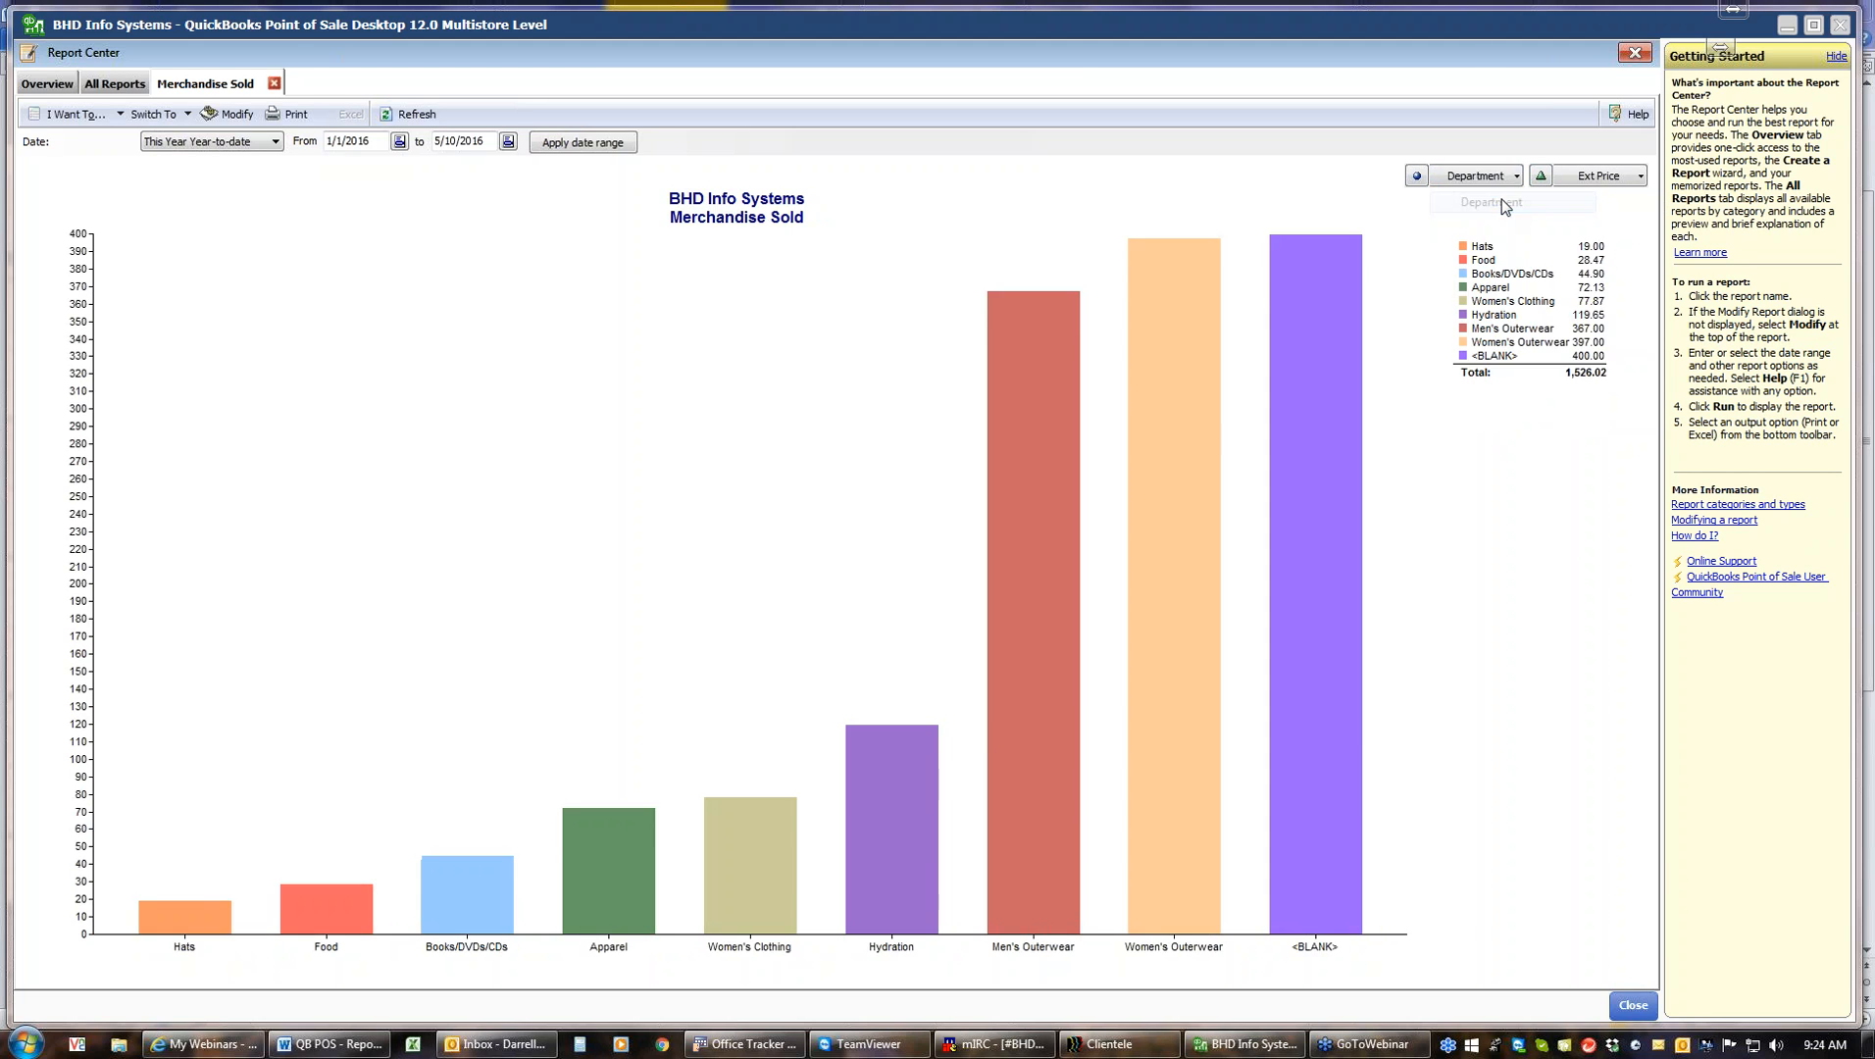
Close the Merchandise Sold graph and run the Sales Over Time graph for This Year Year-to-date
{"action": "mouse_move", "coordinate": [1196, 667]}
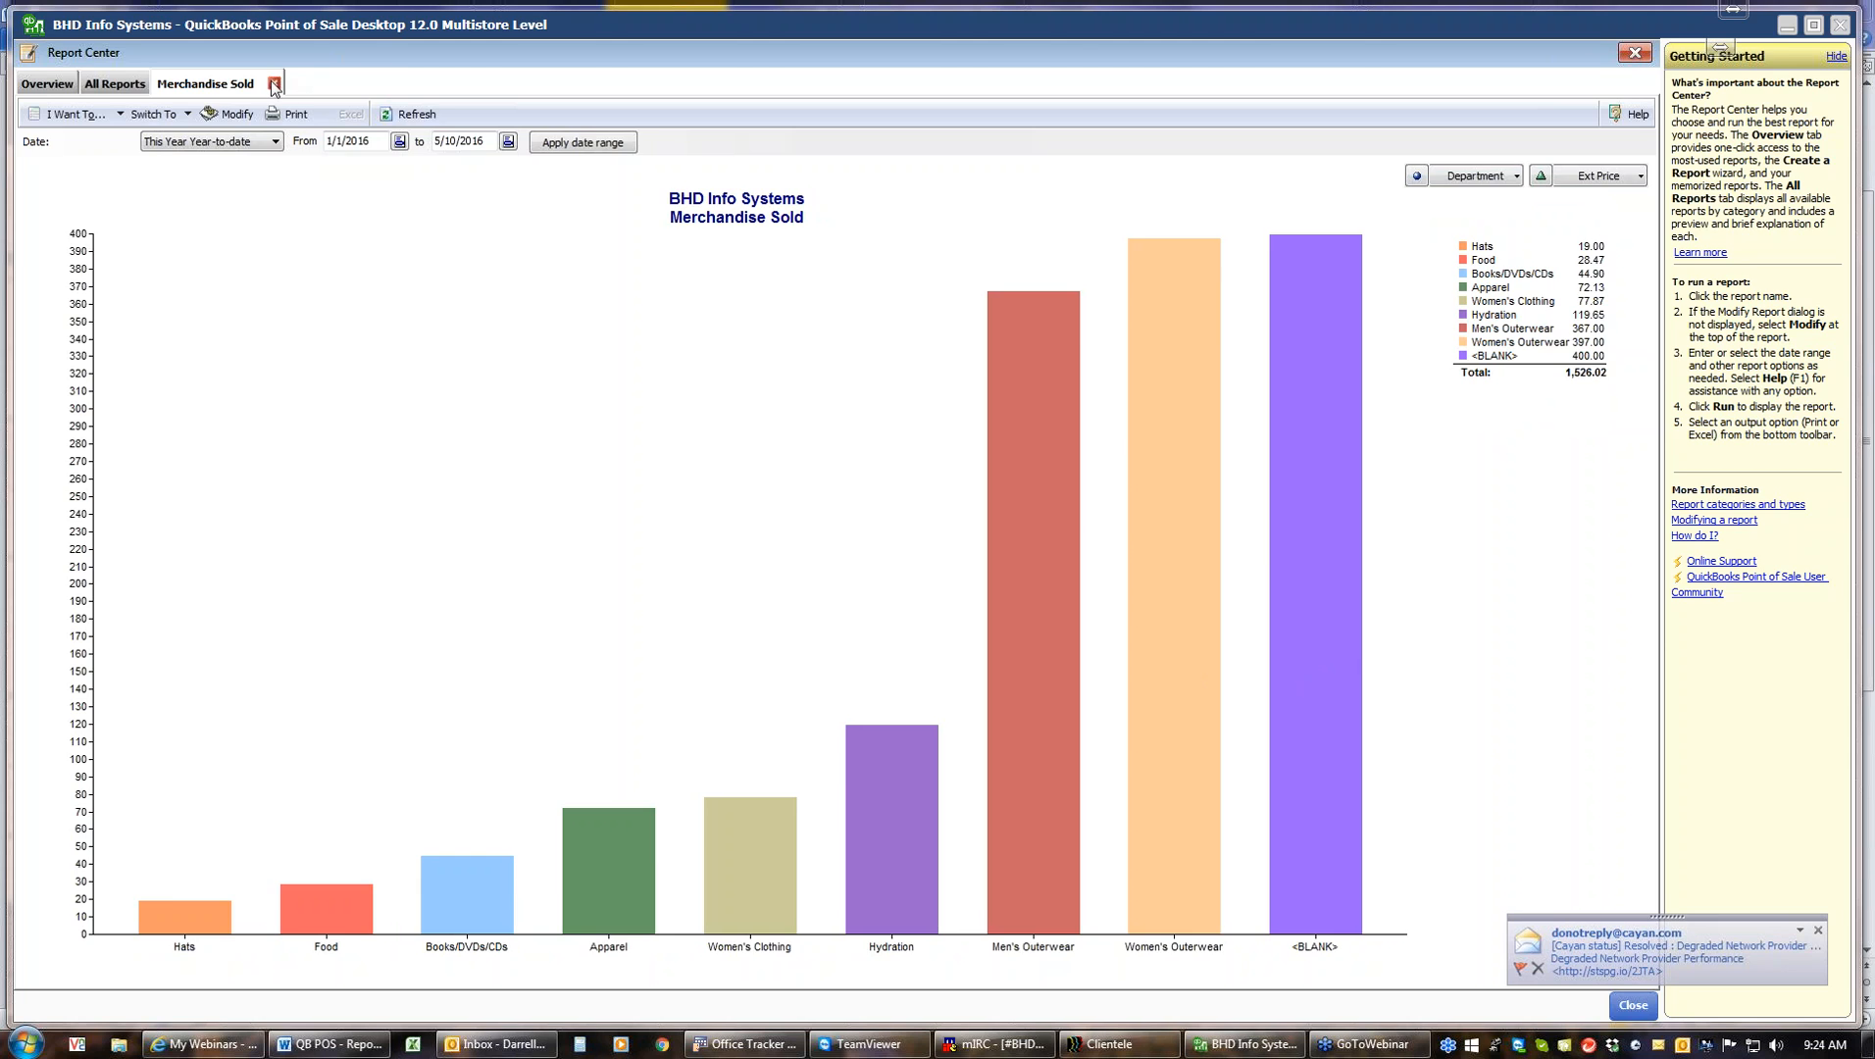
{"action": "left_click", "coordinate": [275, 83]}
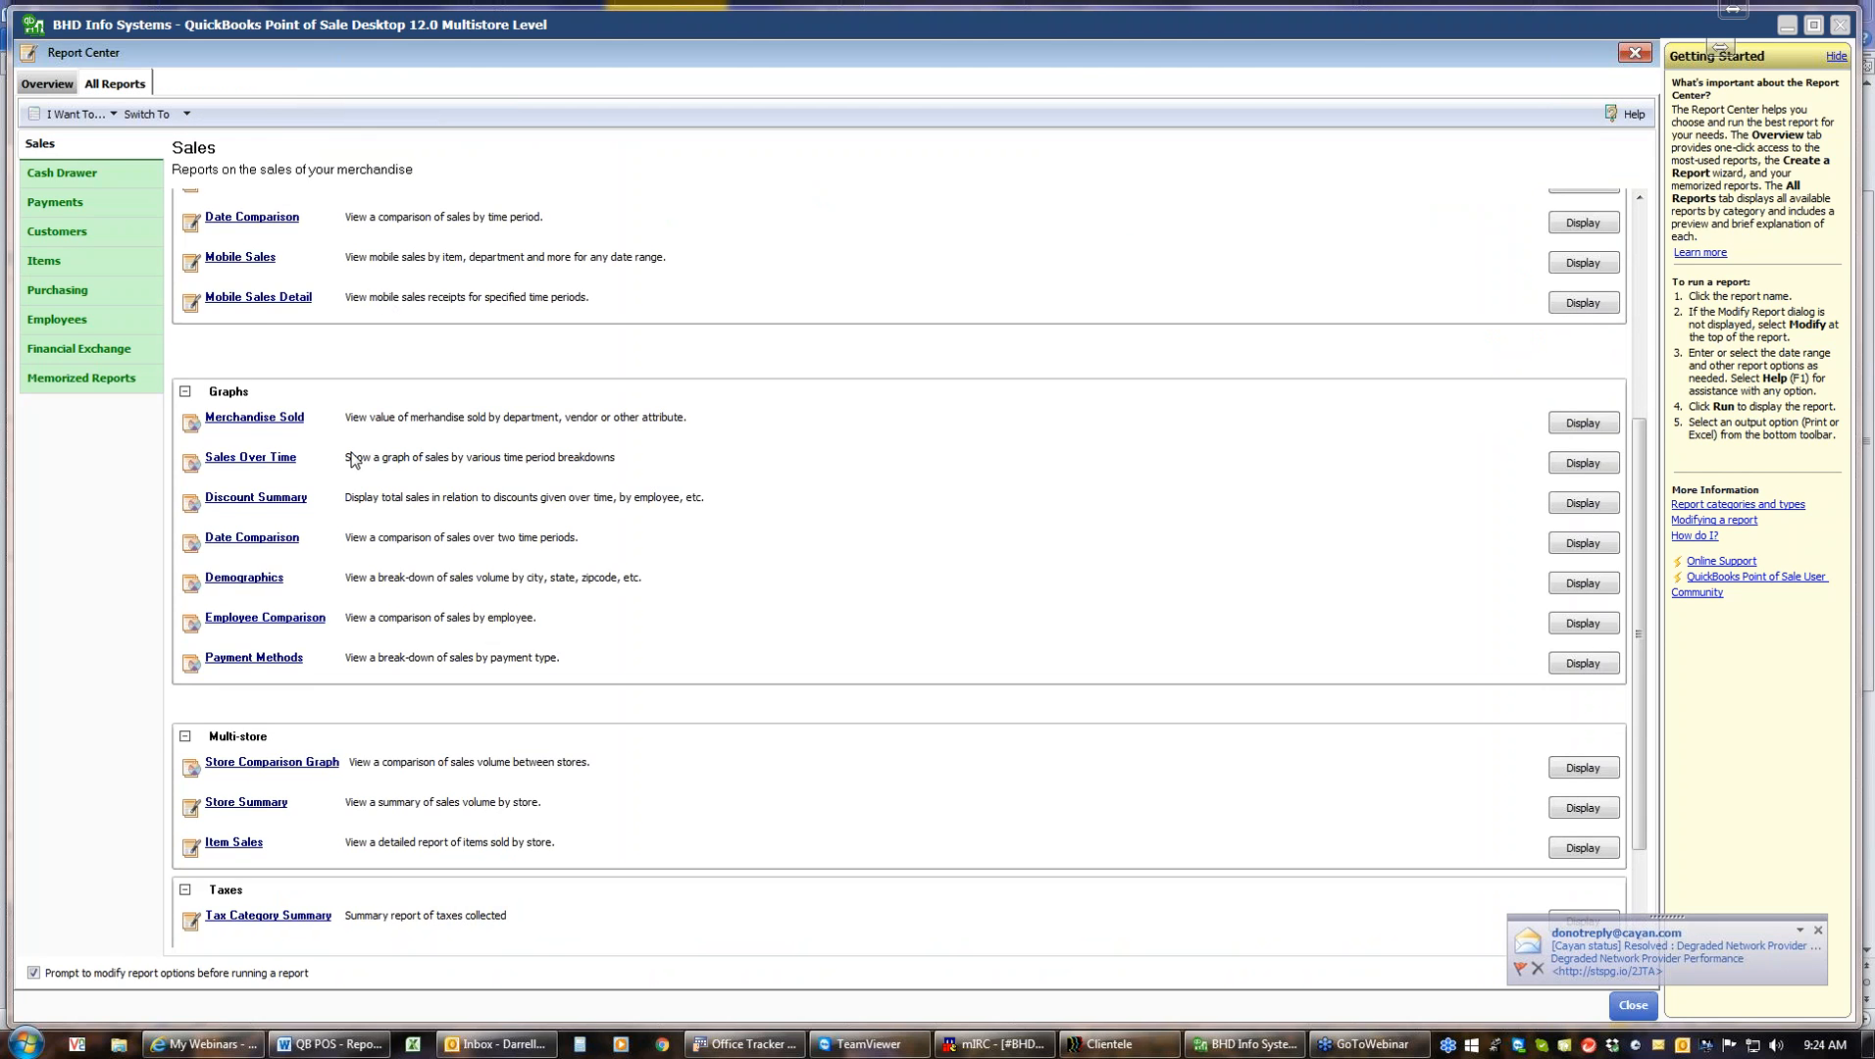
{"action": "left_click", "coordinate": [295, 458]}
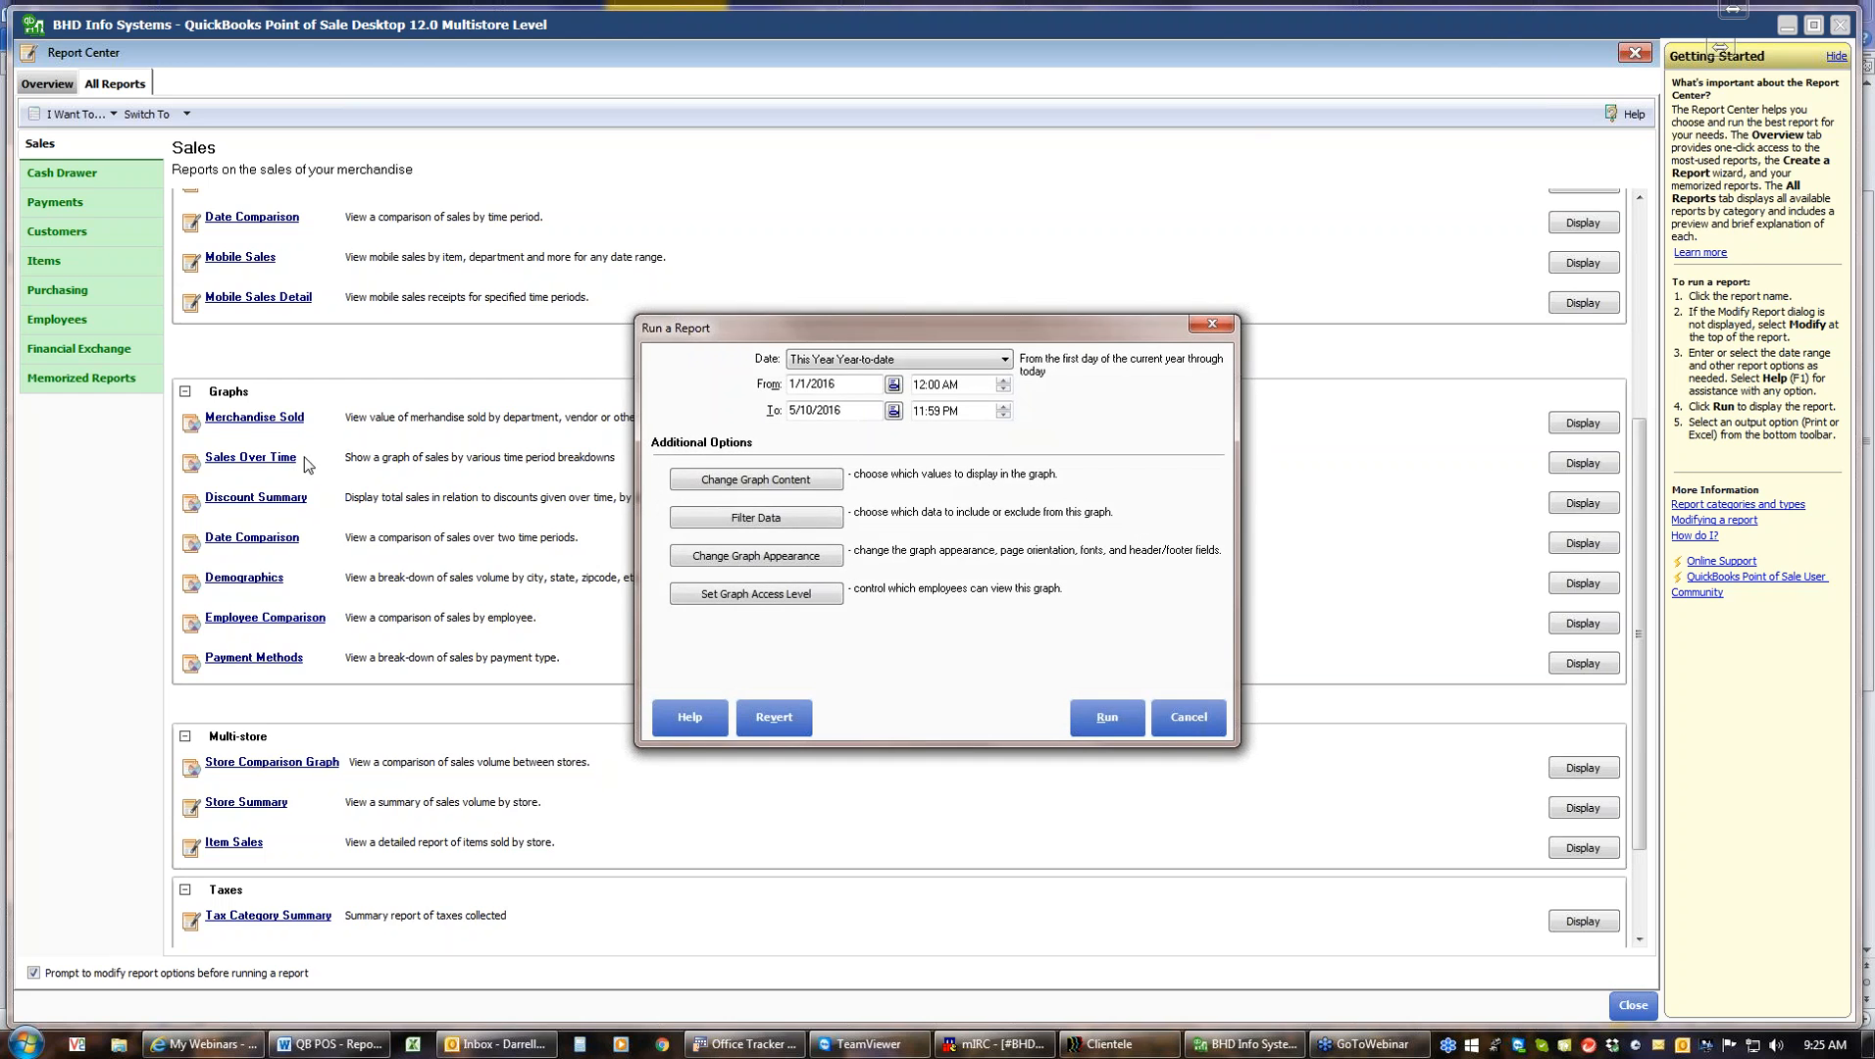
{"action": "left_click", "coordinate": [1096, 730]}
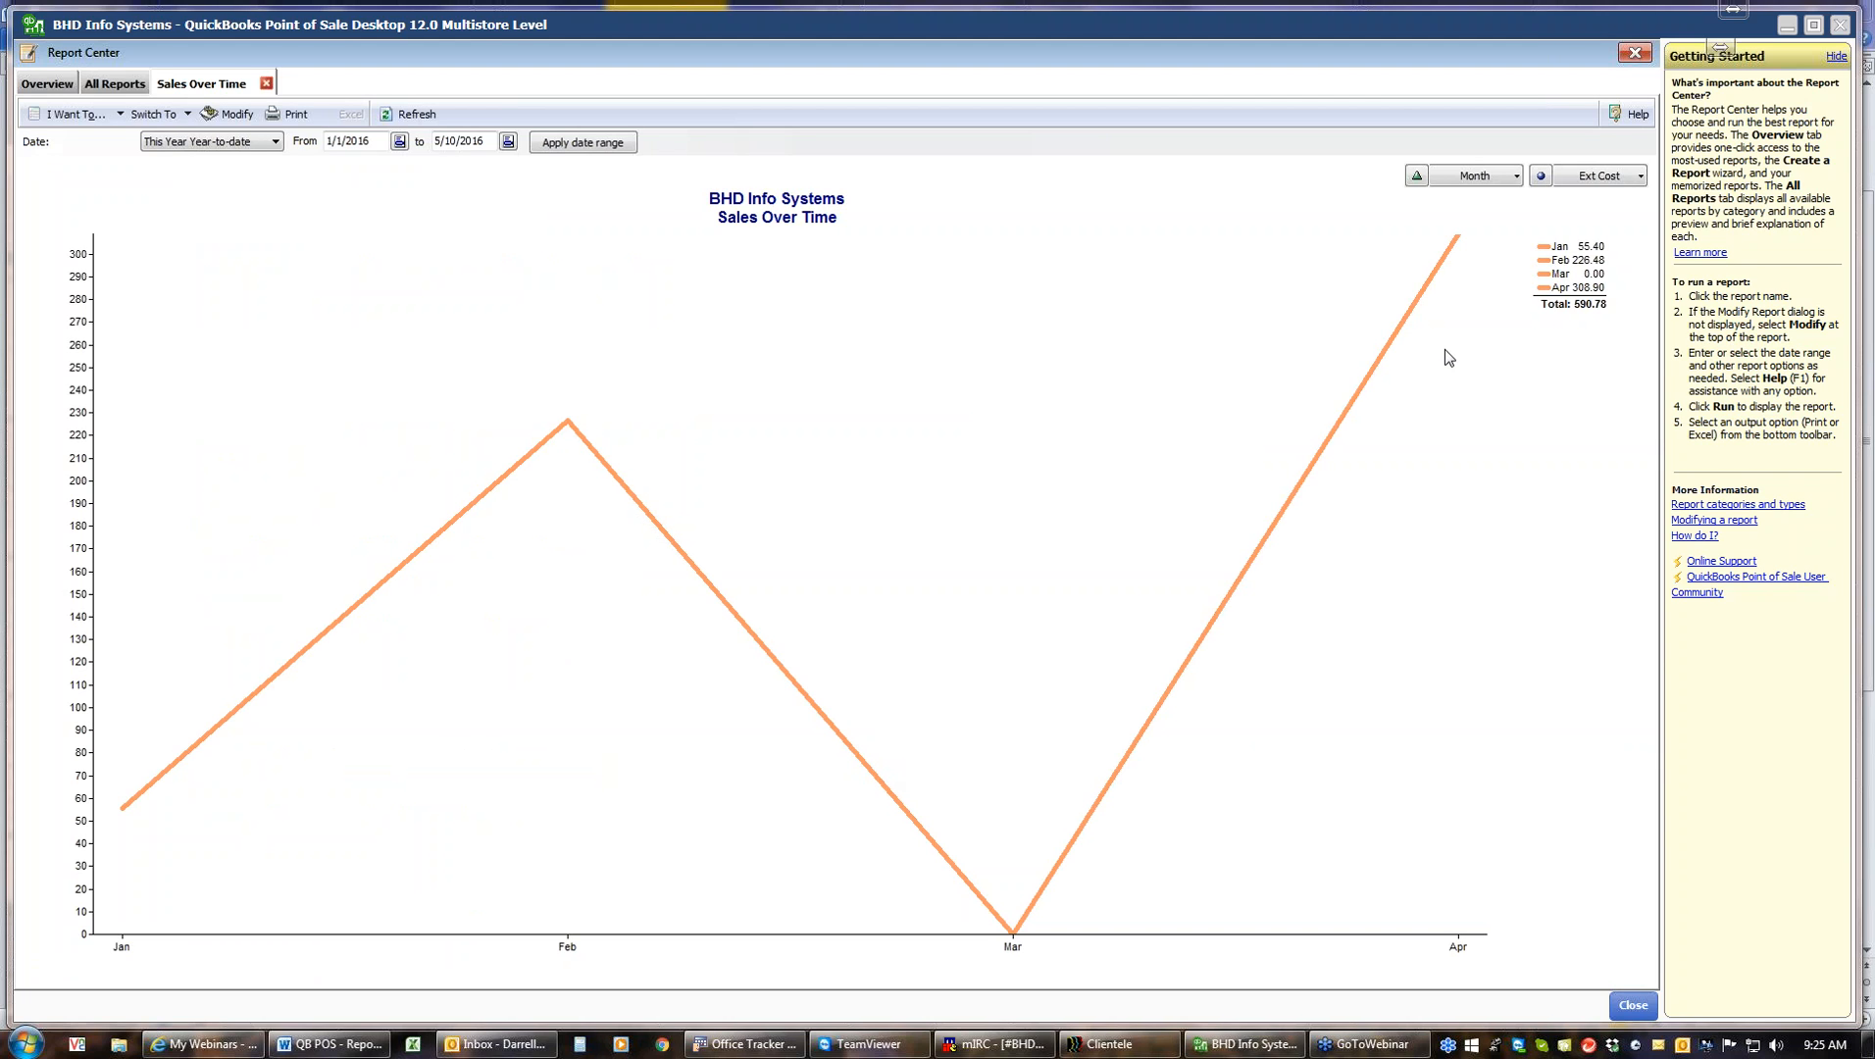
Switch the Sales Over Time graph's time breakdown through Day, Hour and Week
{"action": "left_click", "coordinate": [1515, 179]}
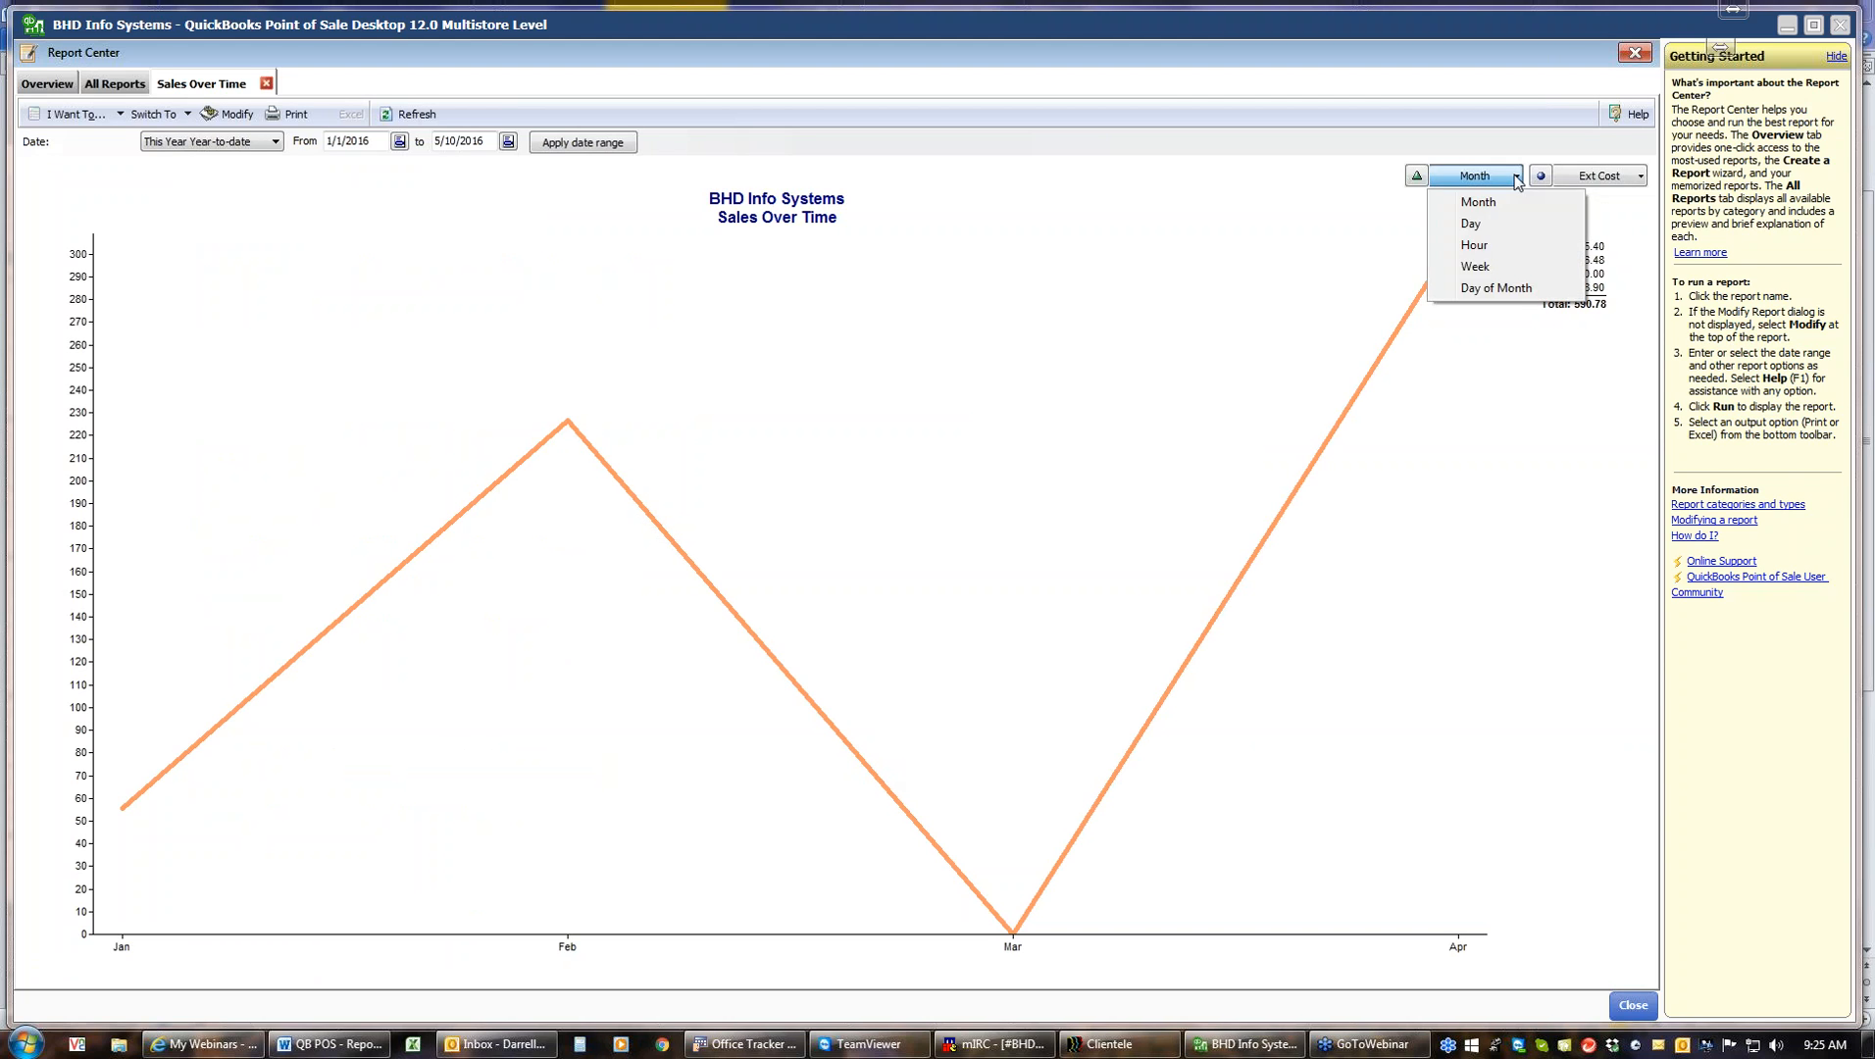
{"action": "left_click", "coordinate": [1486, 228]}
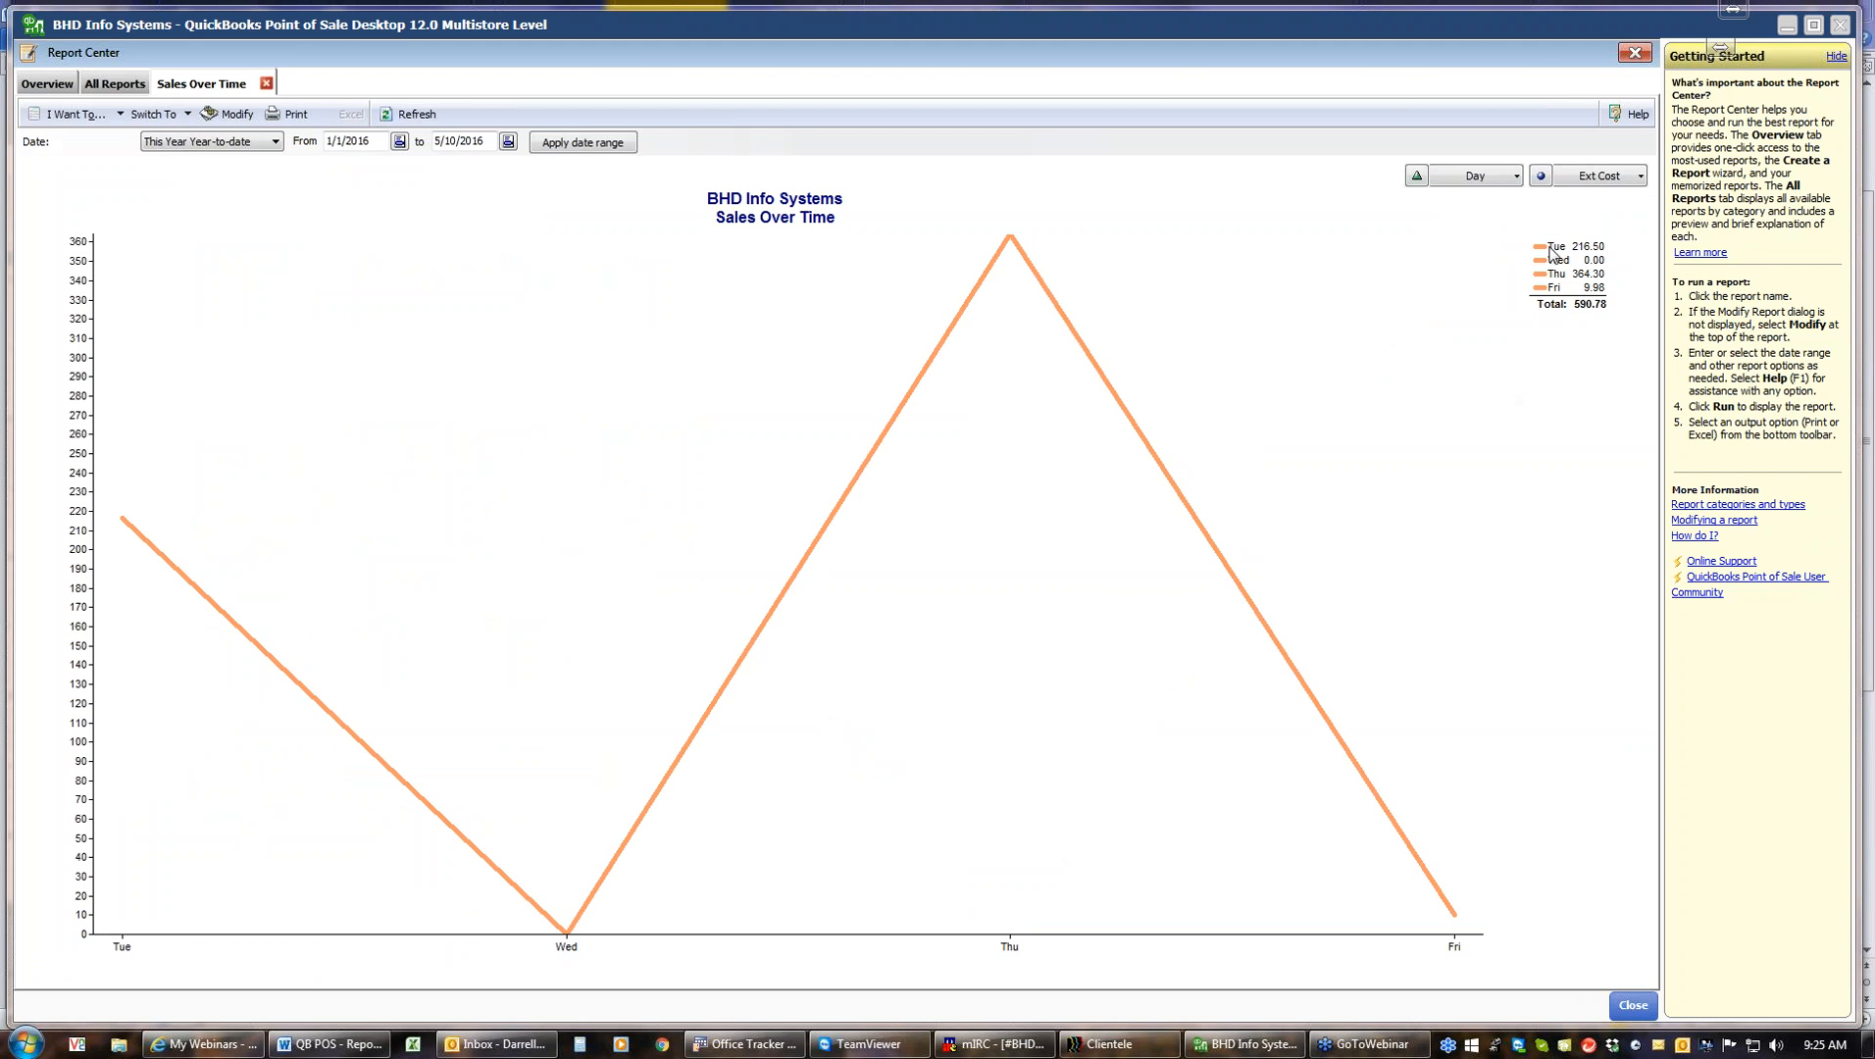
{"action": "left_click", "coordinate": [1515, 179]}
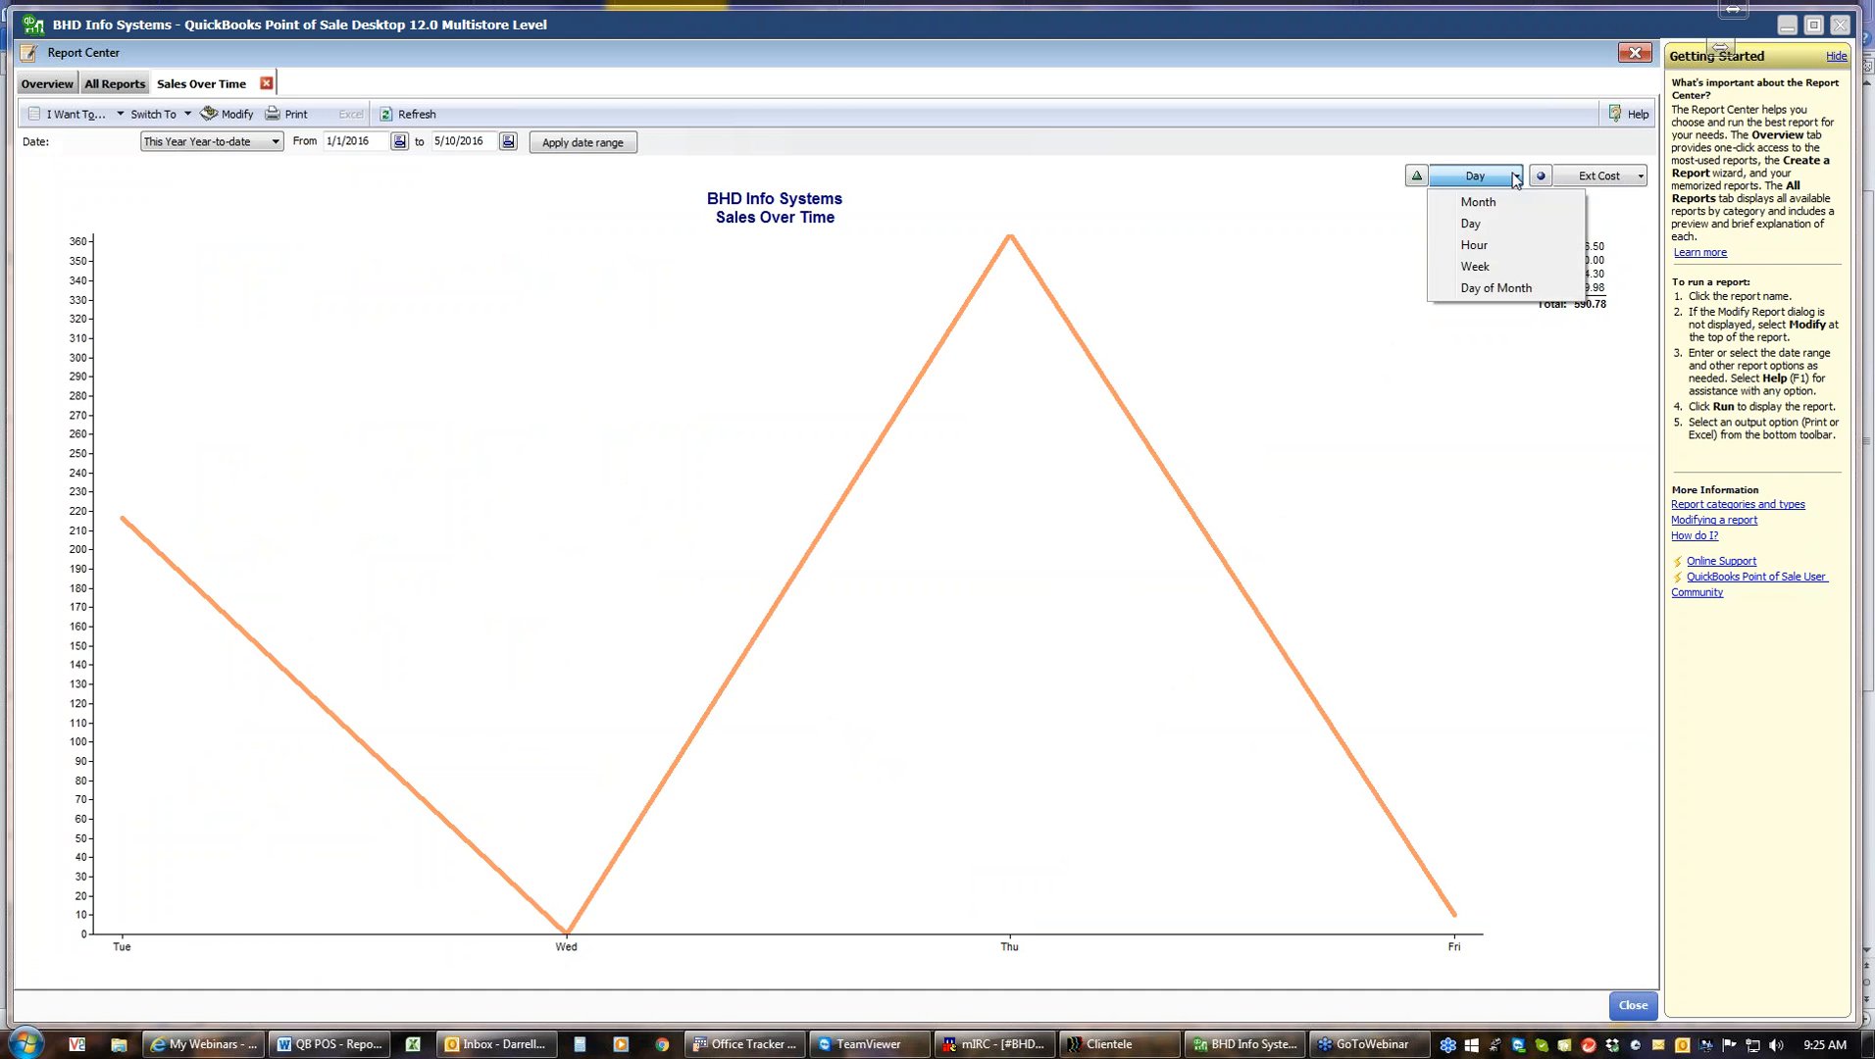
{"action": "left_click", "coordinate": [1481, 248]}
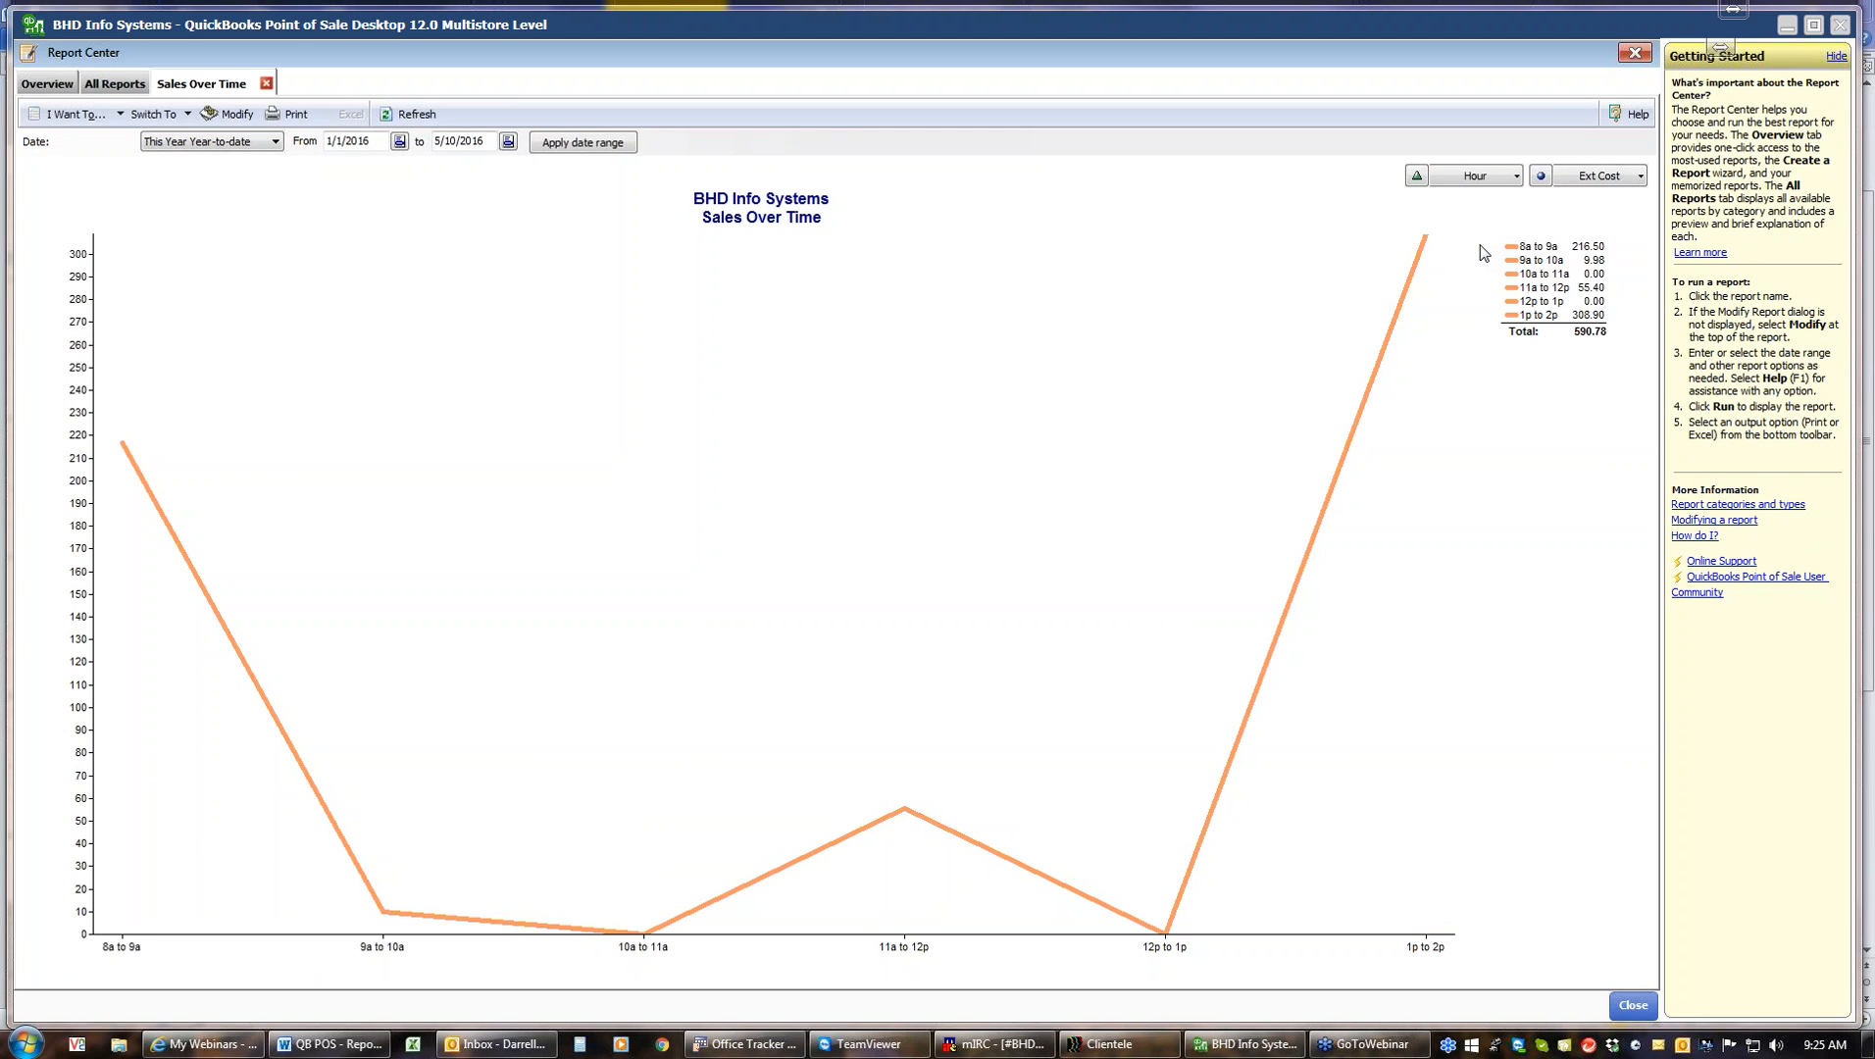
{"action": "left_click", "coordinate": [1516, 179]}
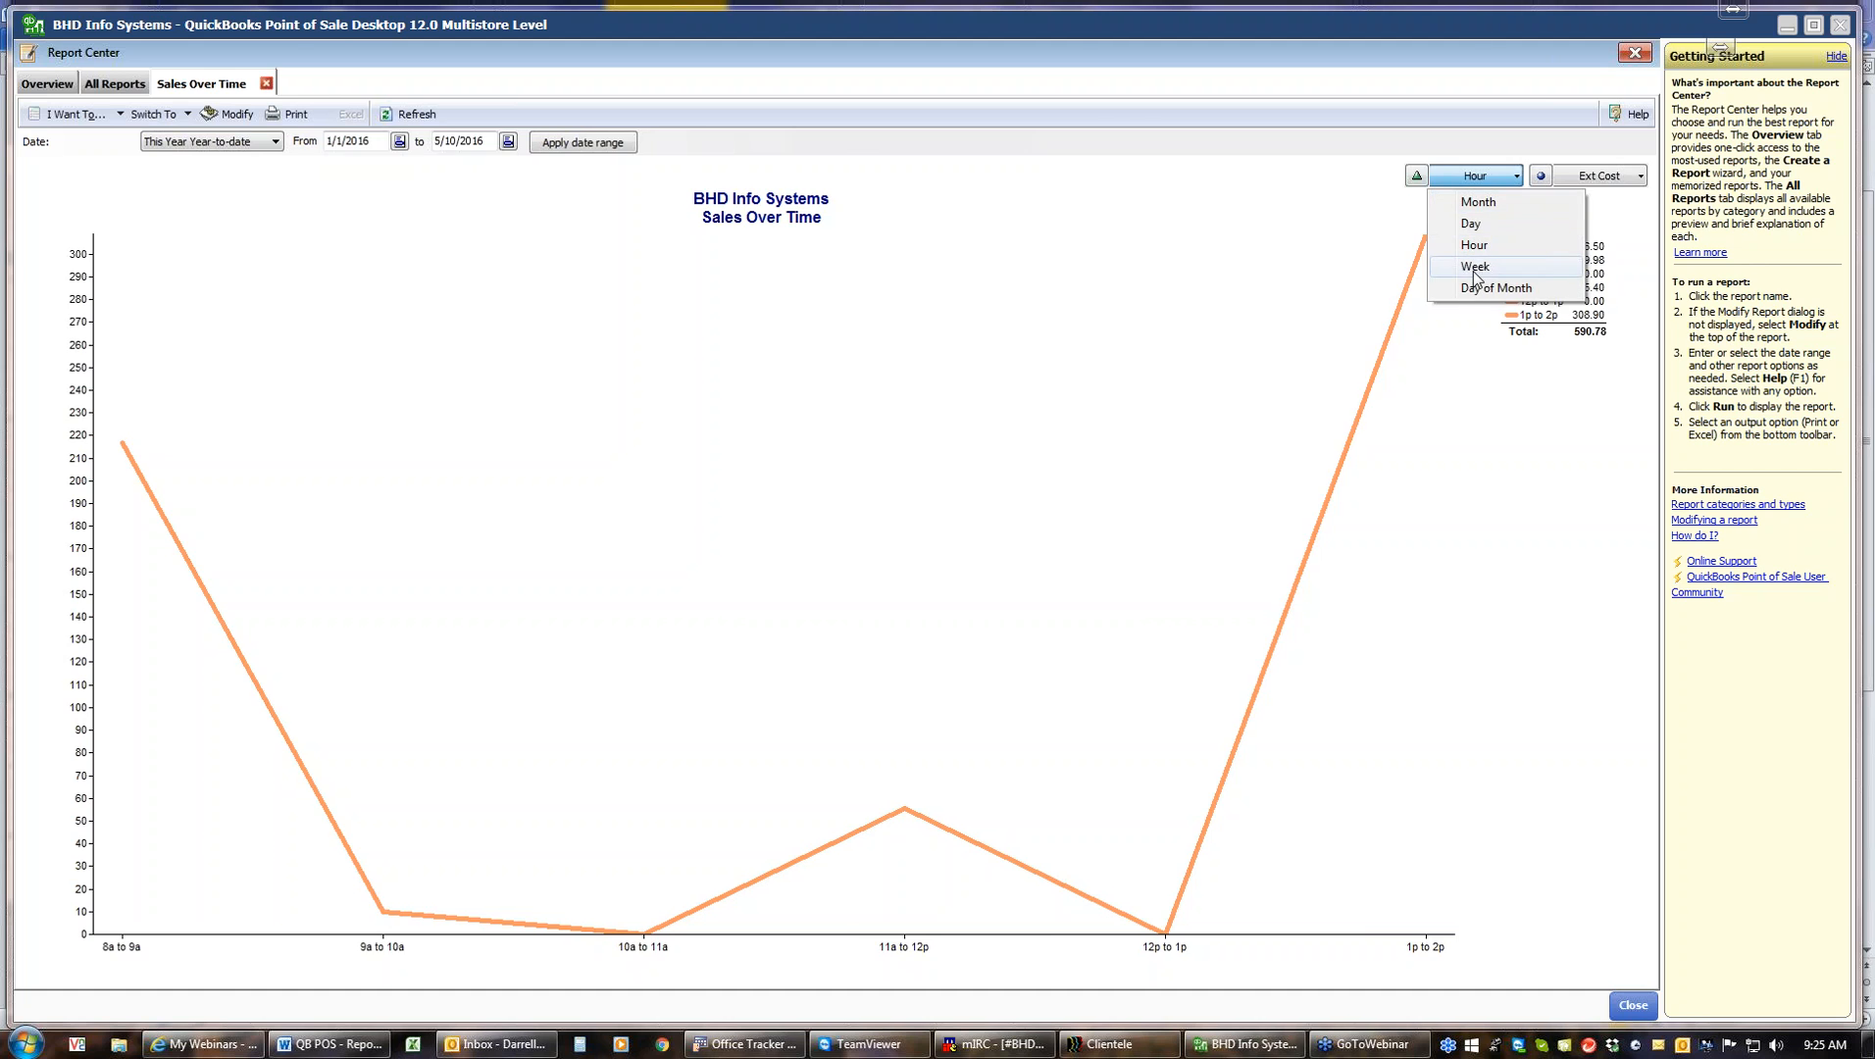
{"action": "left_click", "coordinate": [1474, 269]}
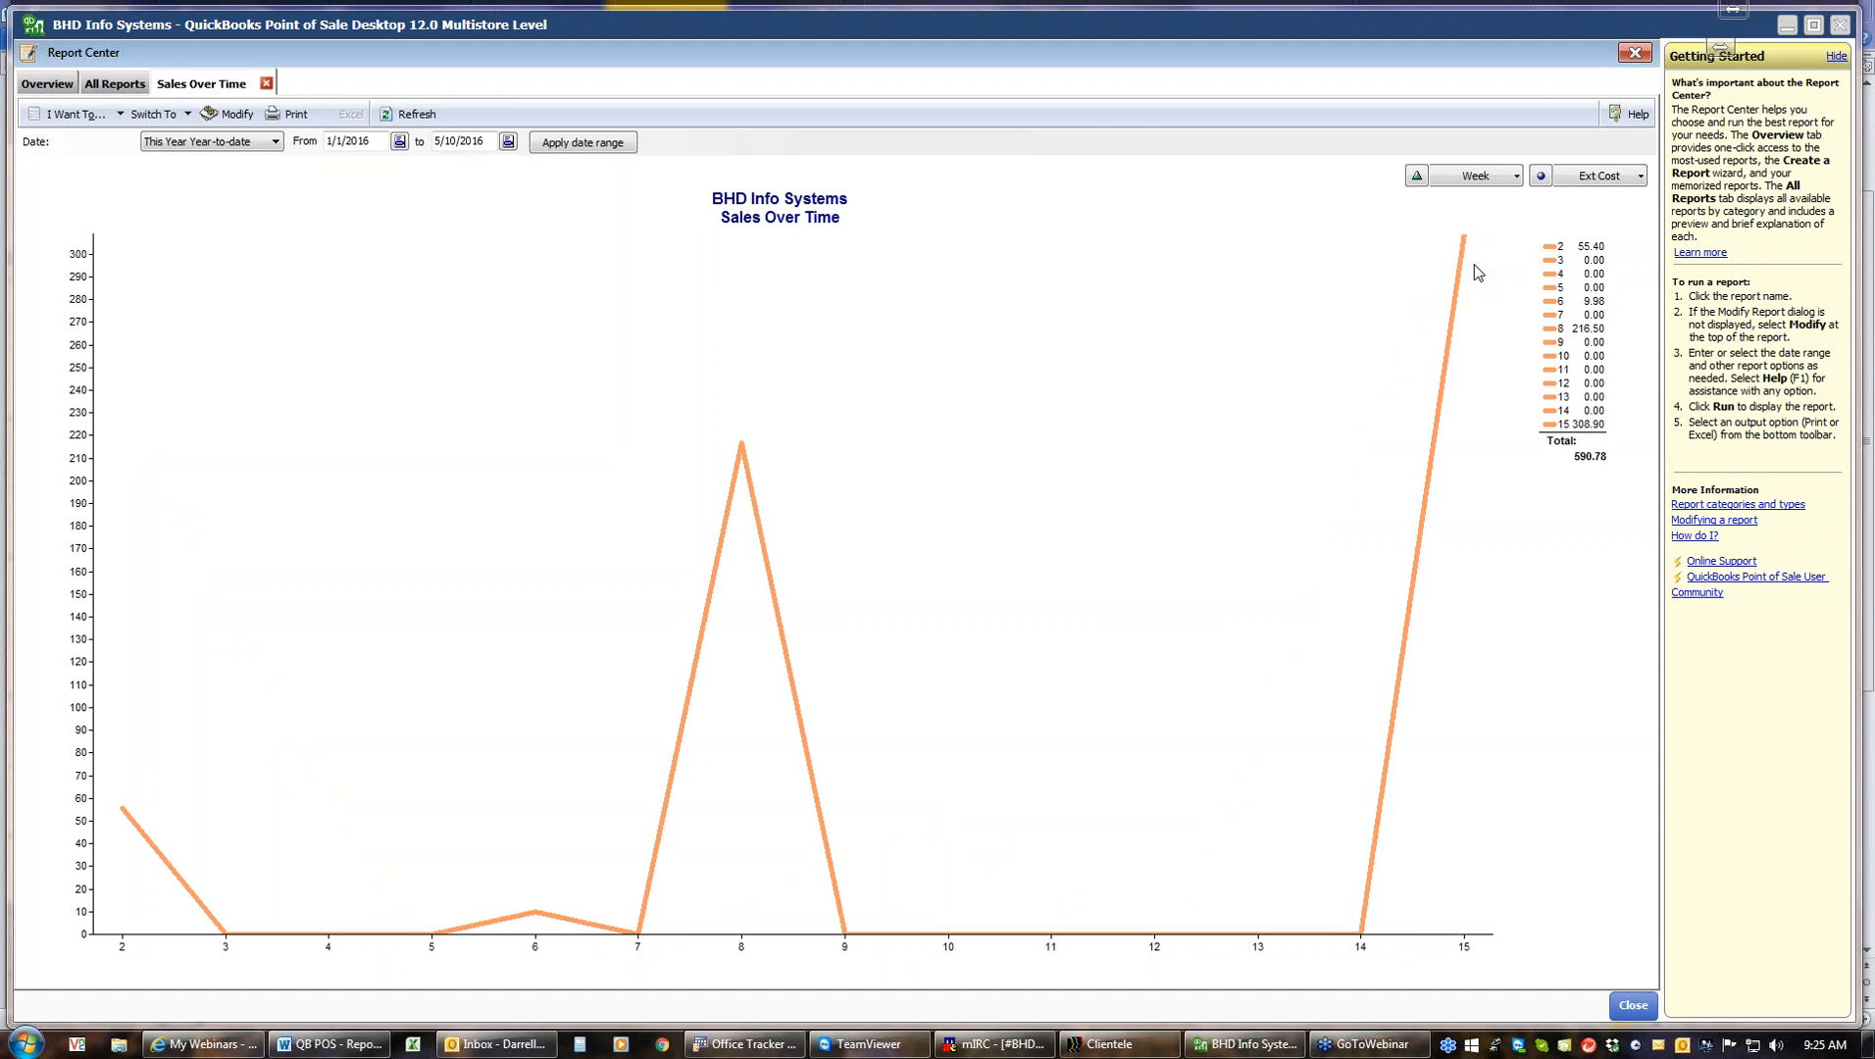
Switch the Sales Over Time graph's breakdown to Day of Month and return it to Month
{"action": "left_click", "coordinate": [1515, 180]}
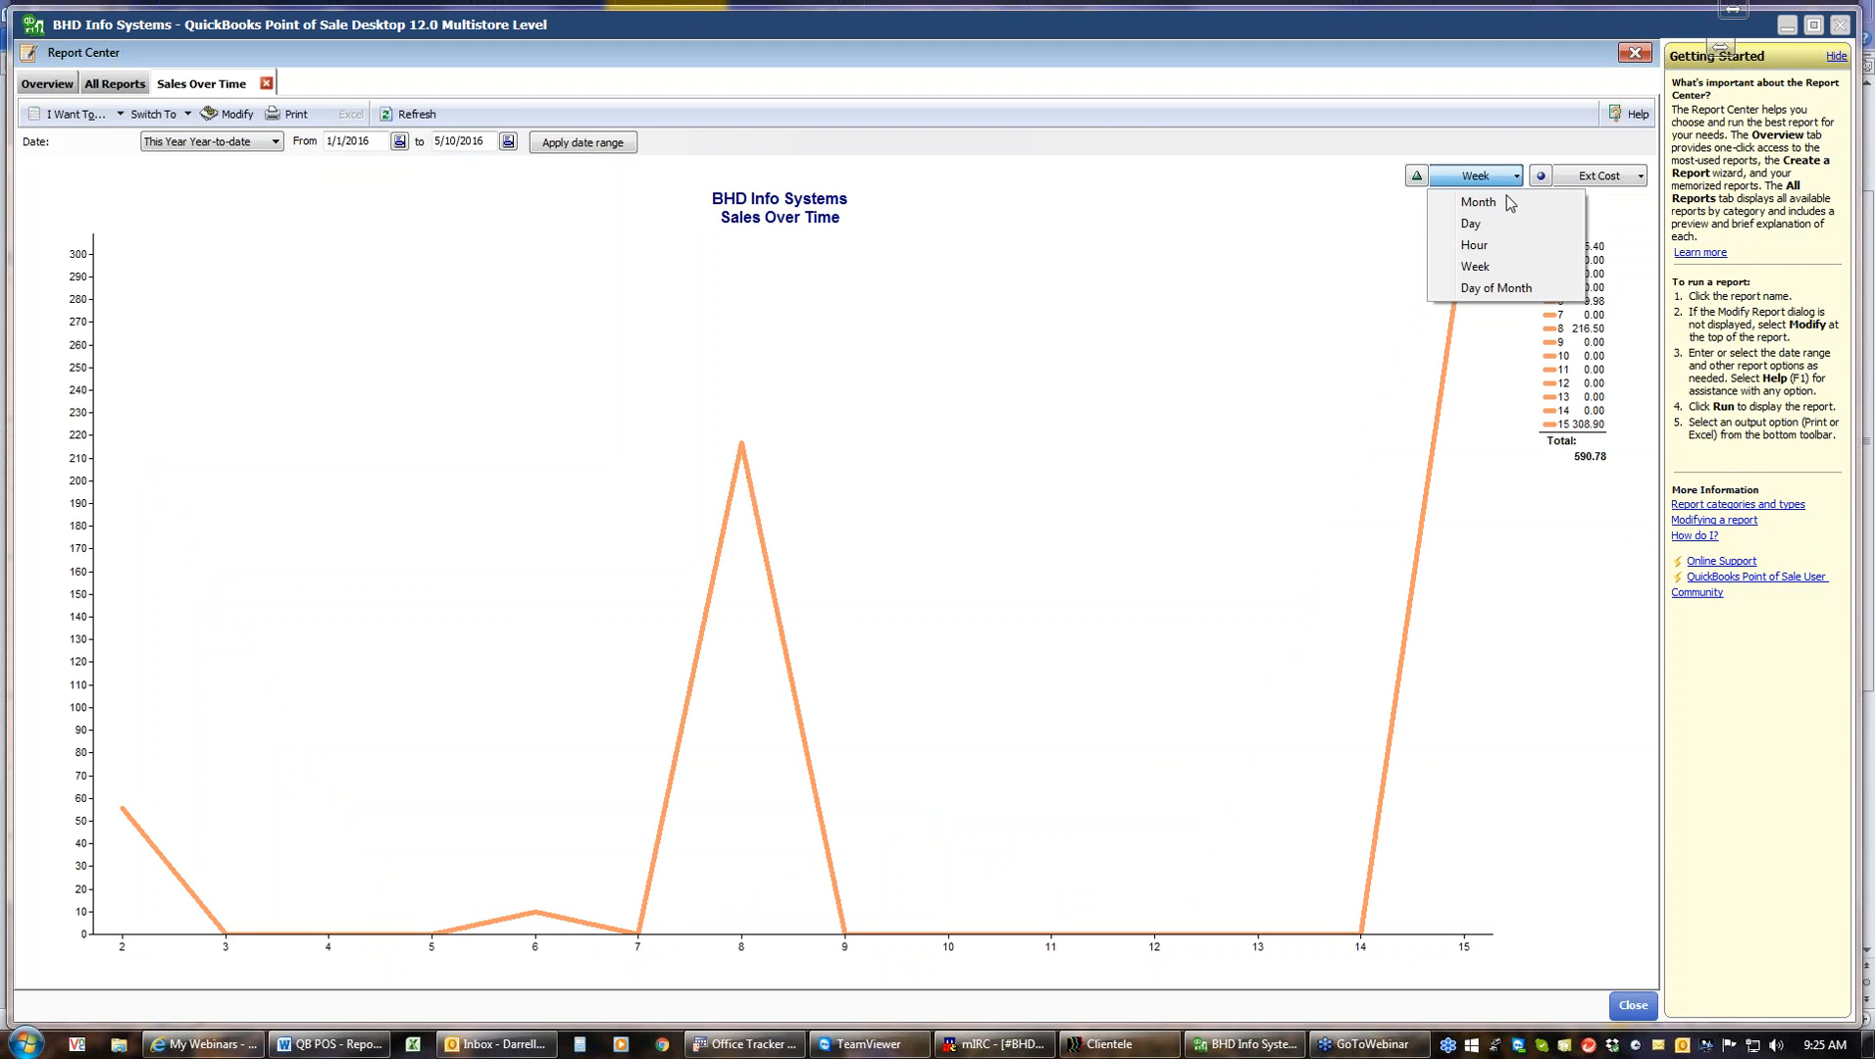
{"action": "left_click", "coordinate": [1483, 288]}
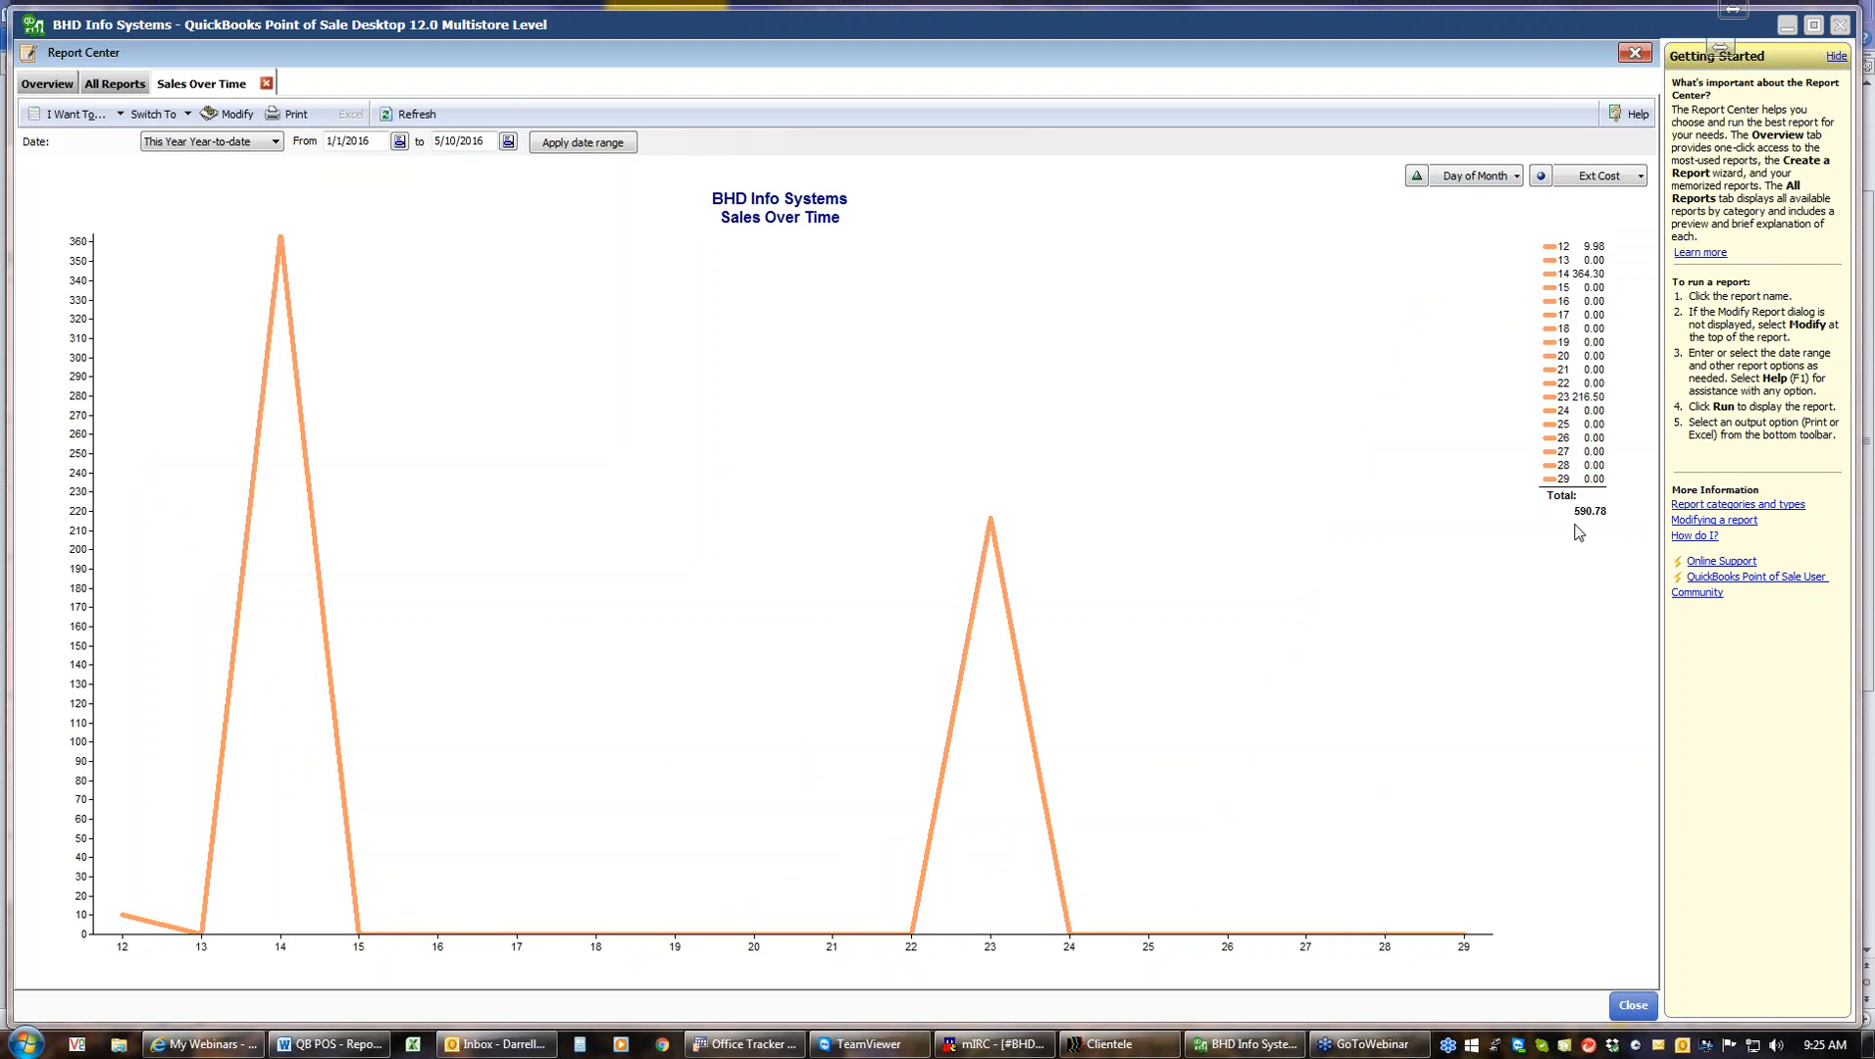
{"action": "left_click", "coordinate": [1517, 177]}
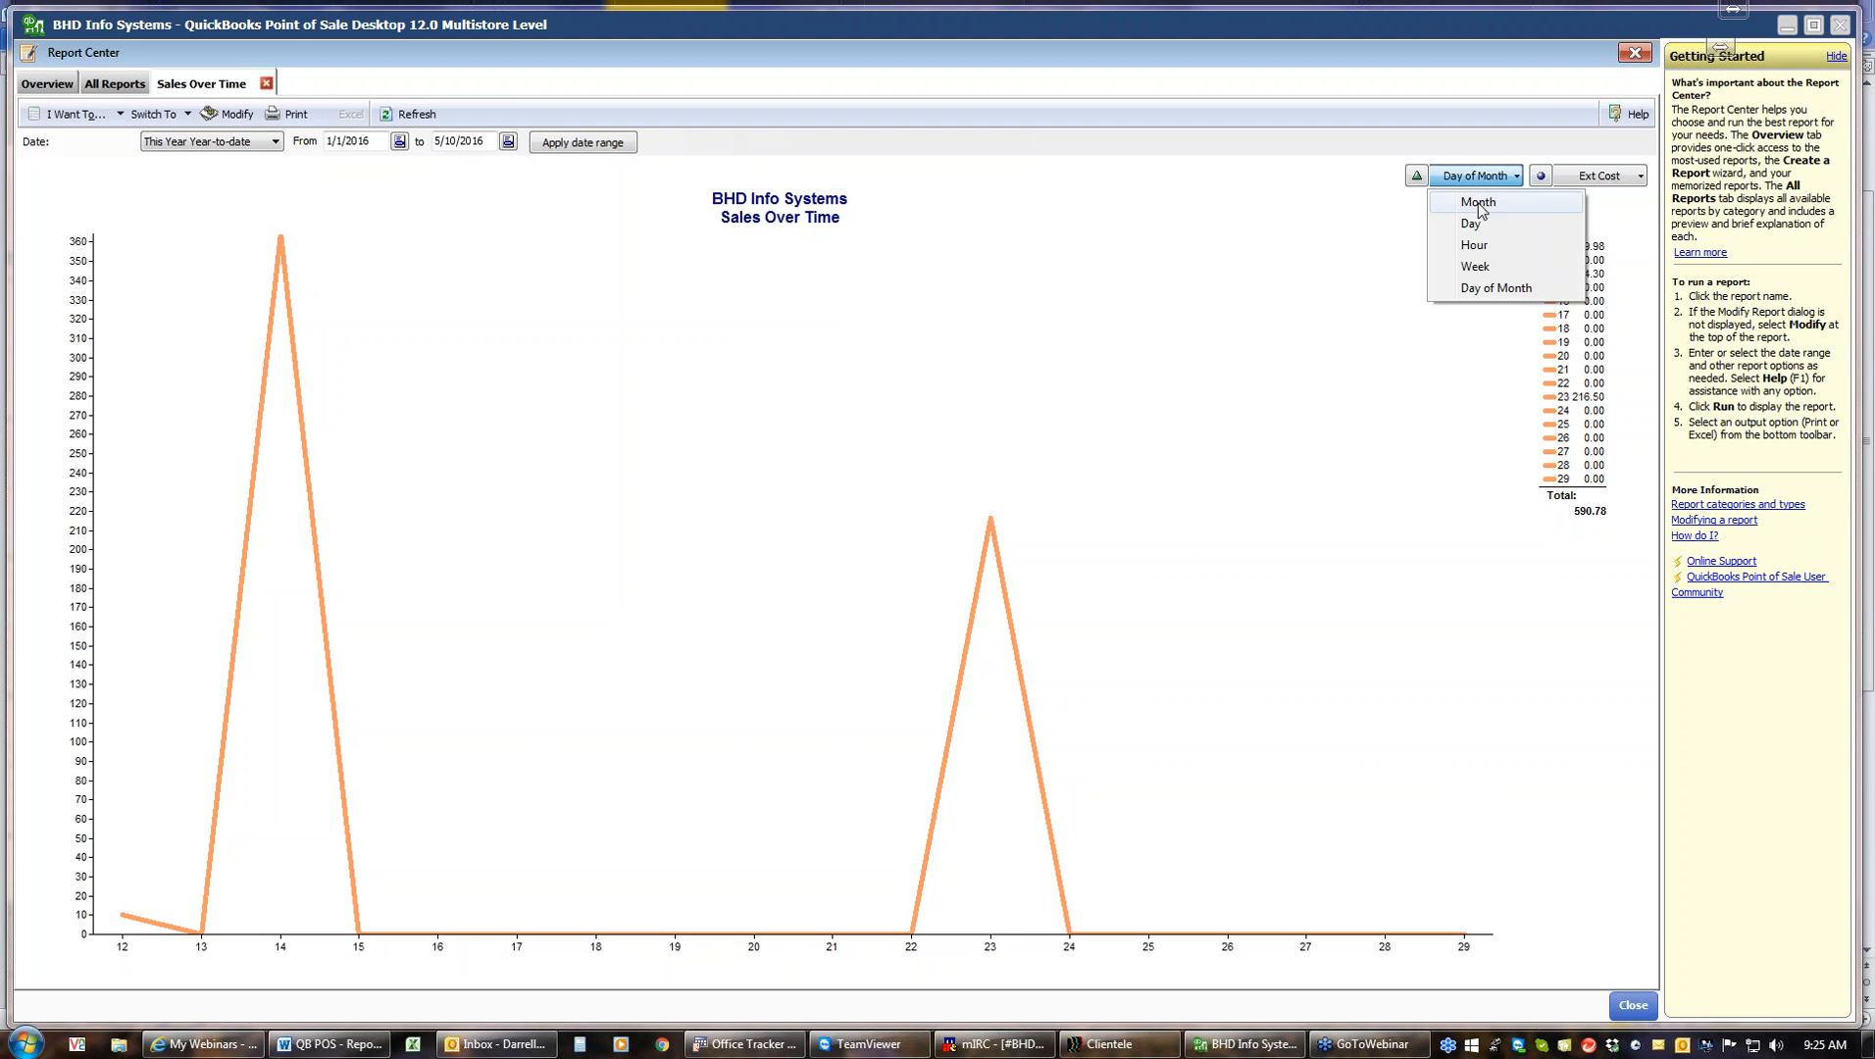
{"action": "left_click", "coordinate": [1479, 203]}
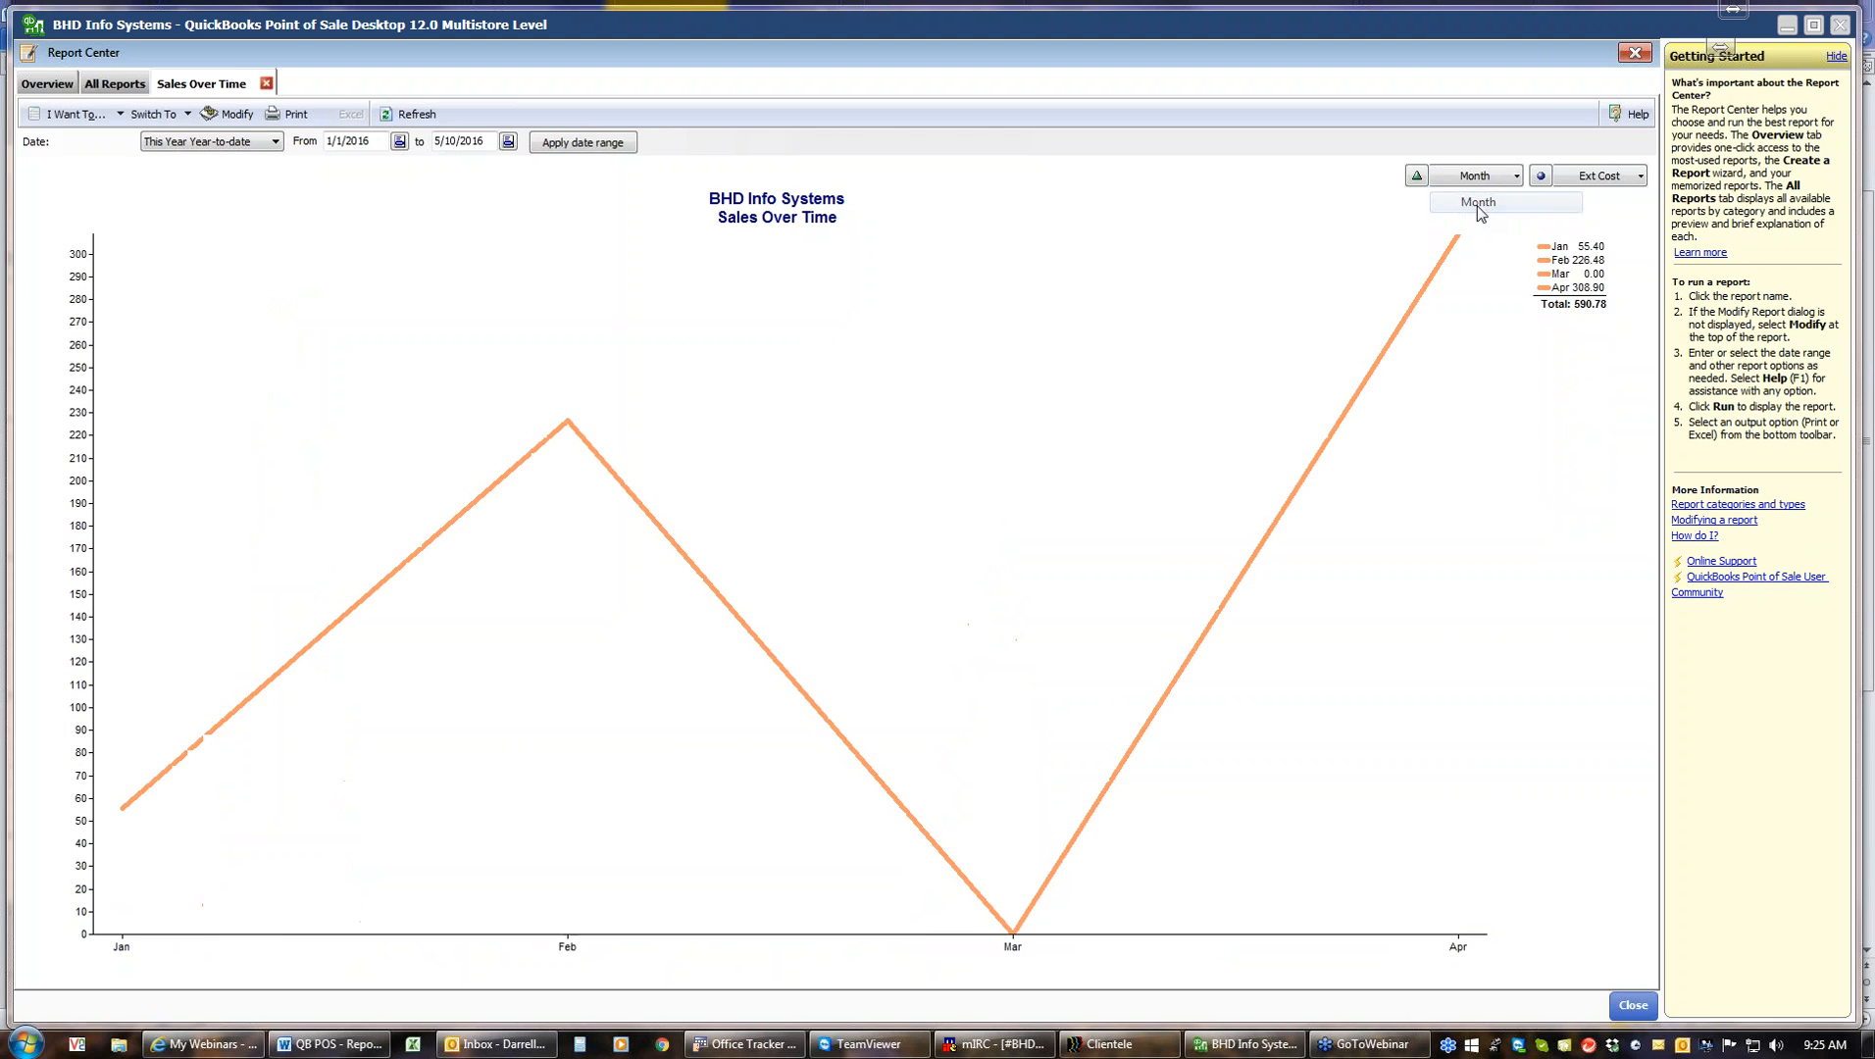
Switch the Sales Over Time graph's value measure to # of receipts and close the graph
{"action": "left_click", "coordinate": [1640, 177]}
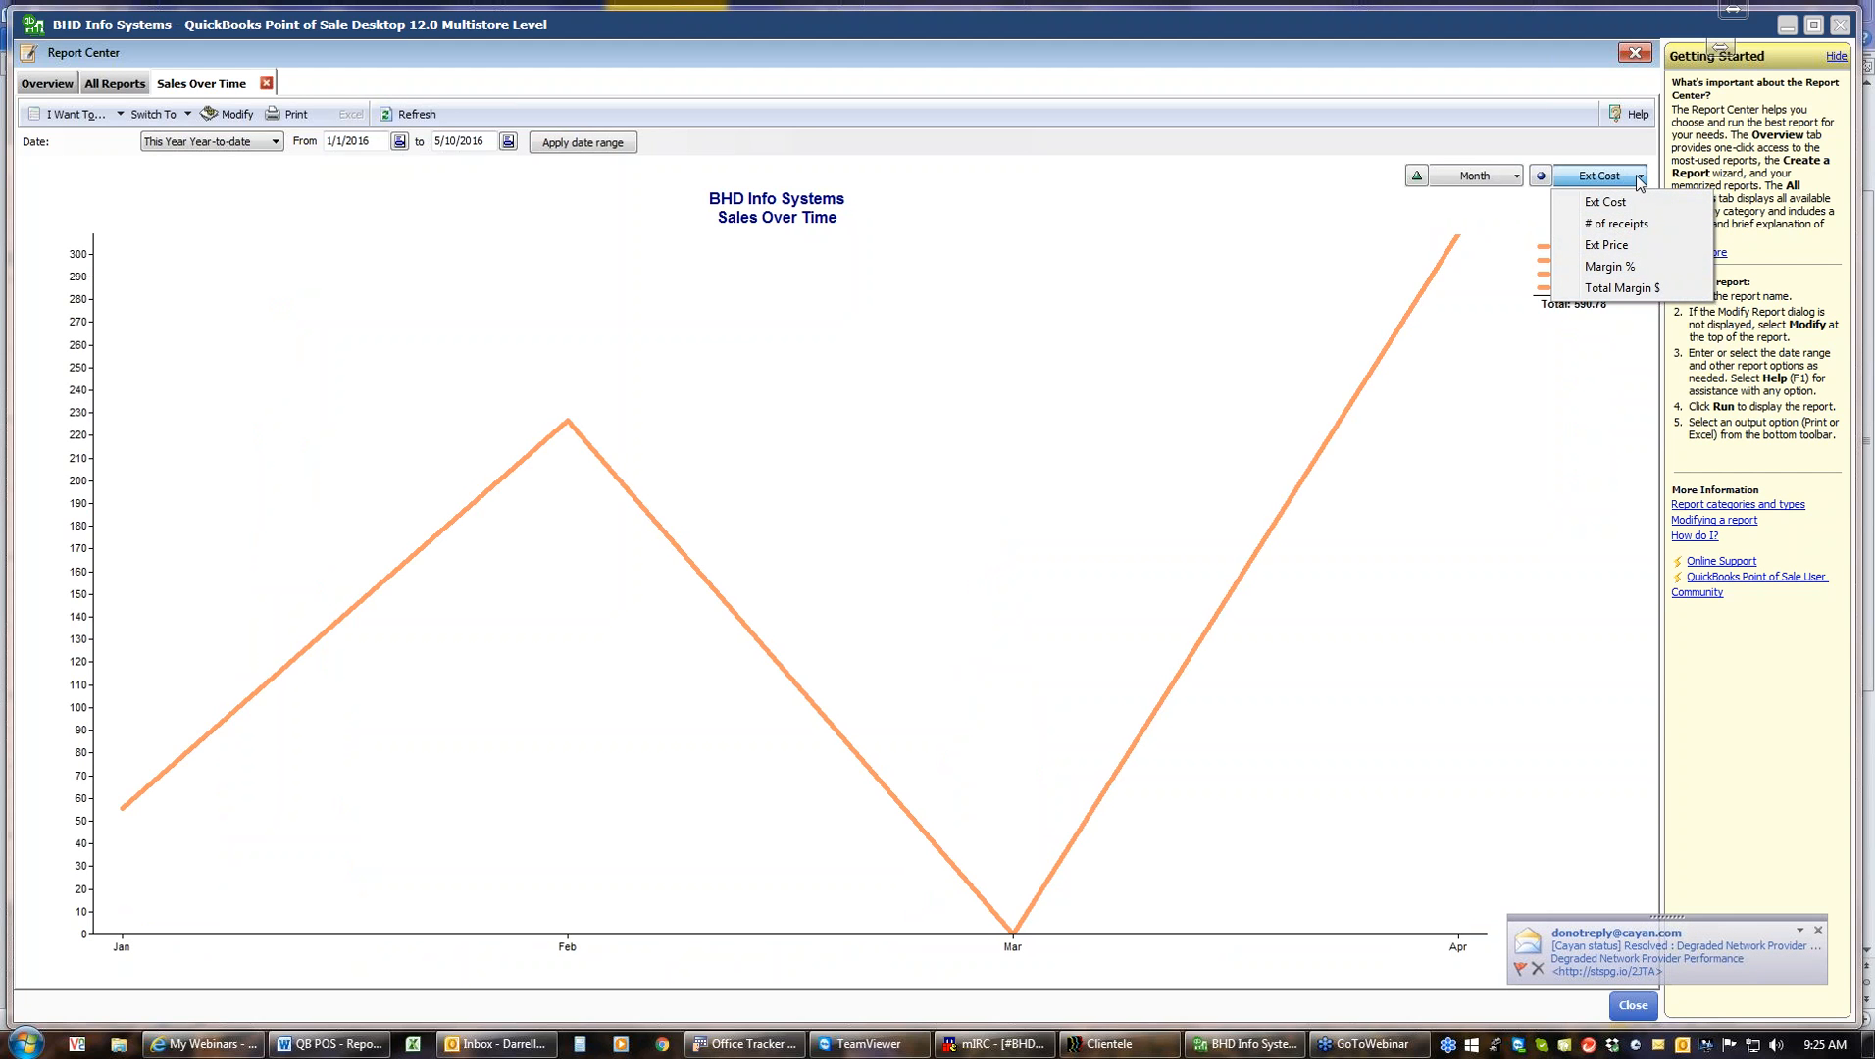
{"action": "left_click", "coordinate": [1628, 224]}
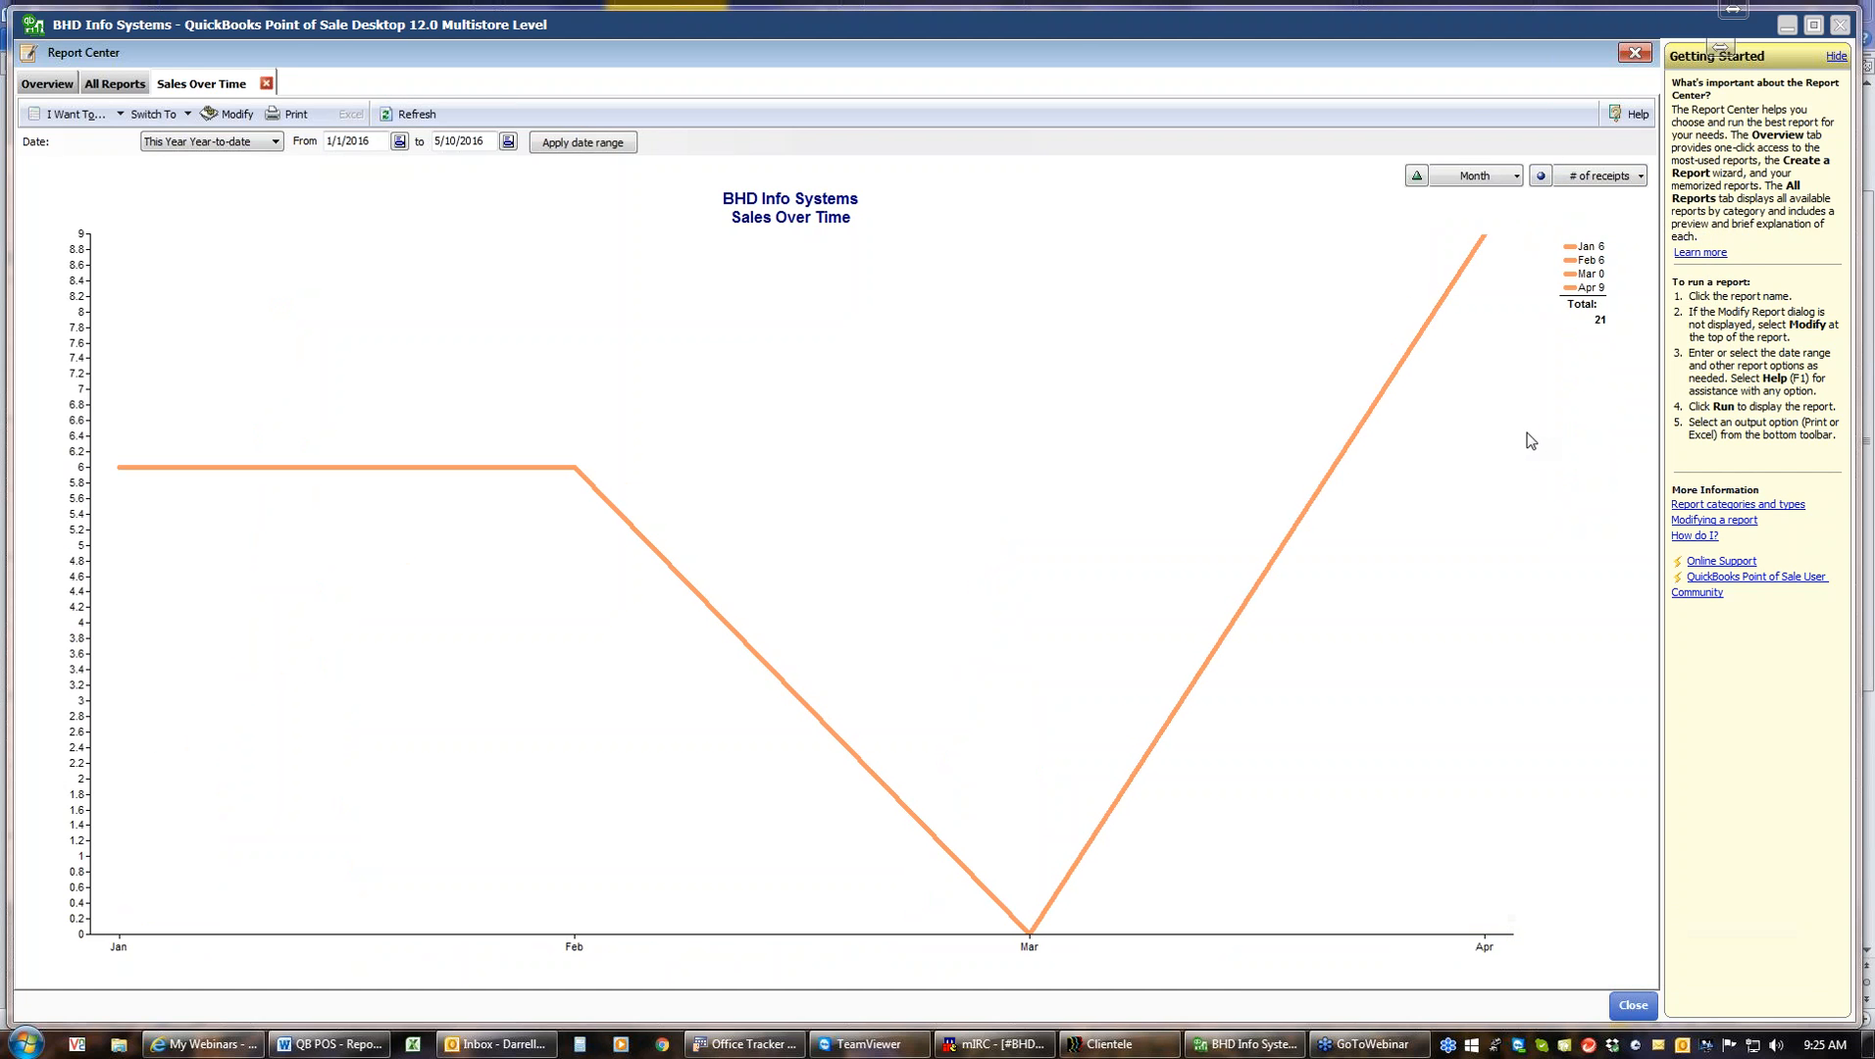
{"action": "left_click", "coordinate": [266, 84]}
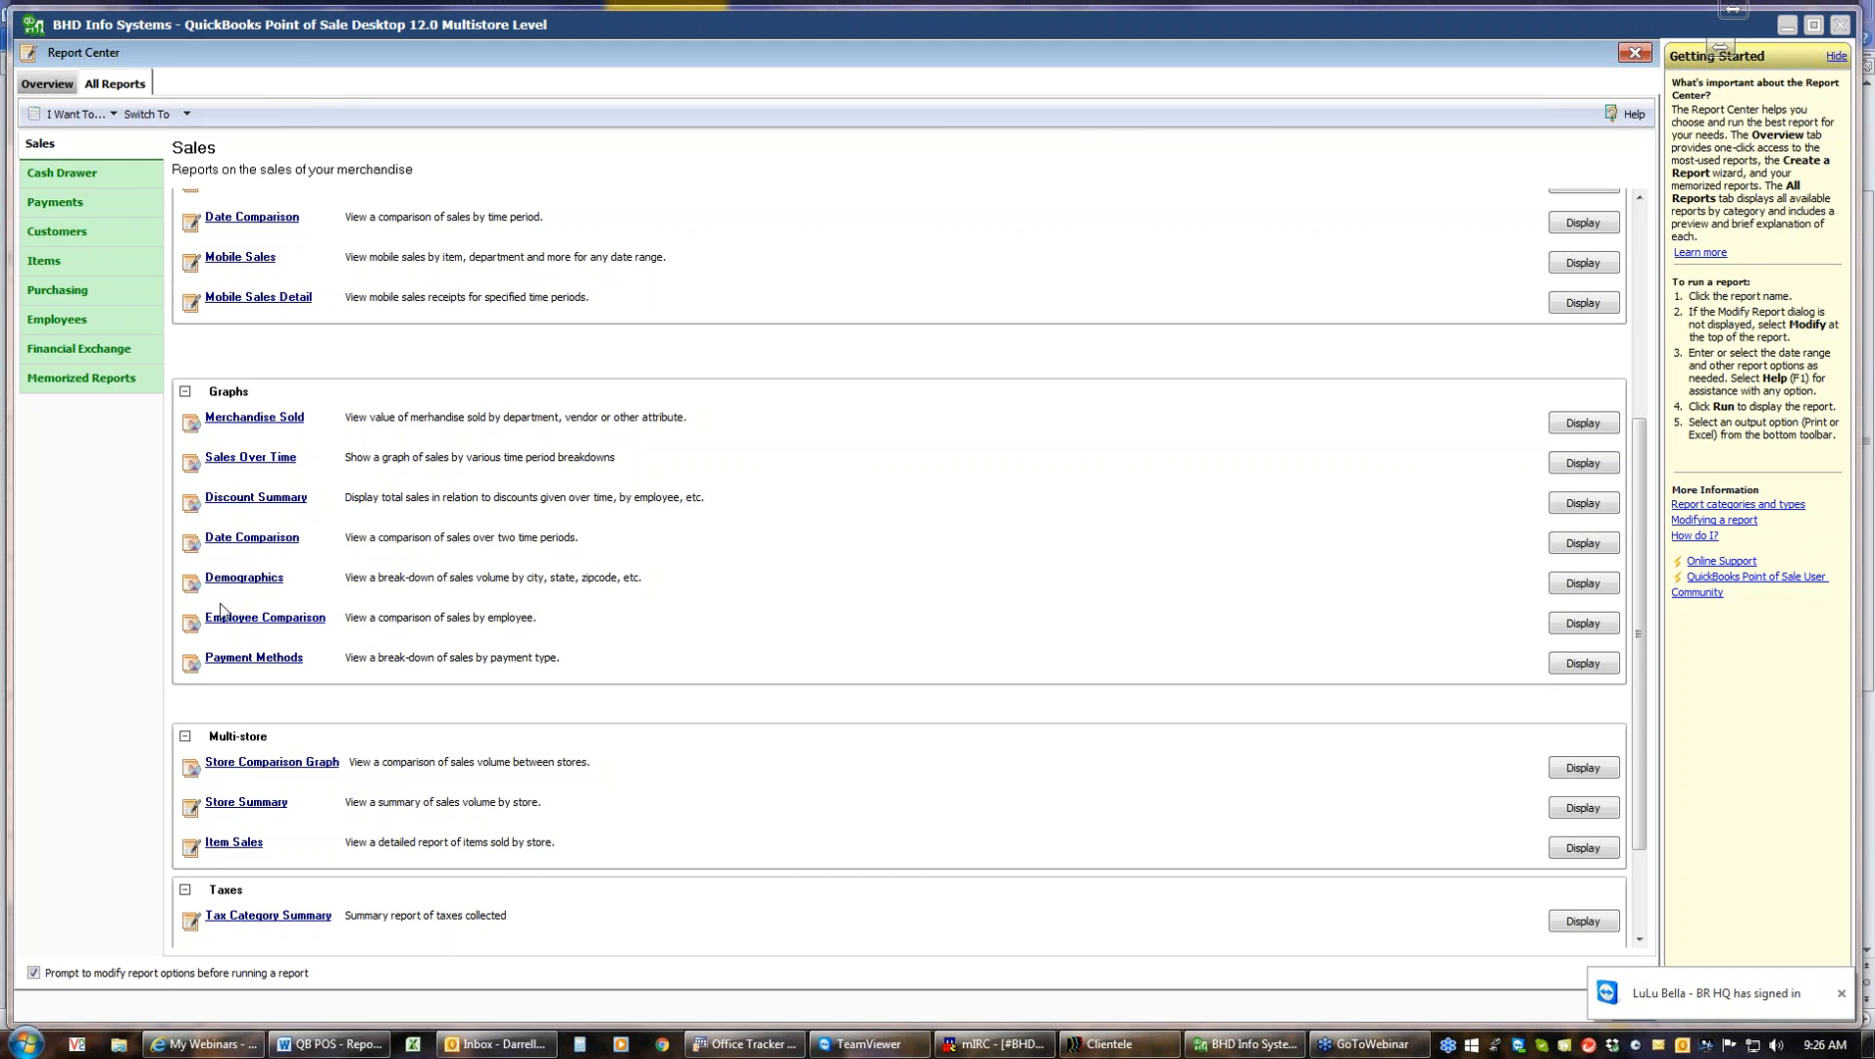
Run the Payment Methods graph for This Year Year-to-date and close it
{"action": "left_click", "coordinate": [272, 763]}
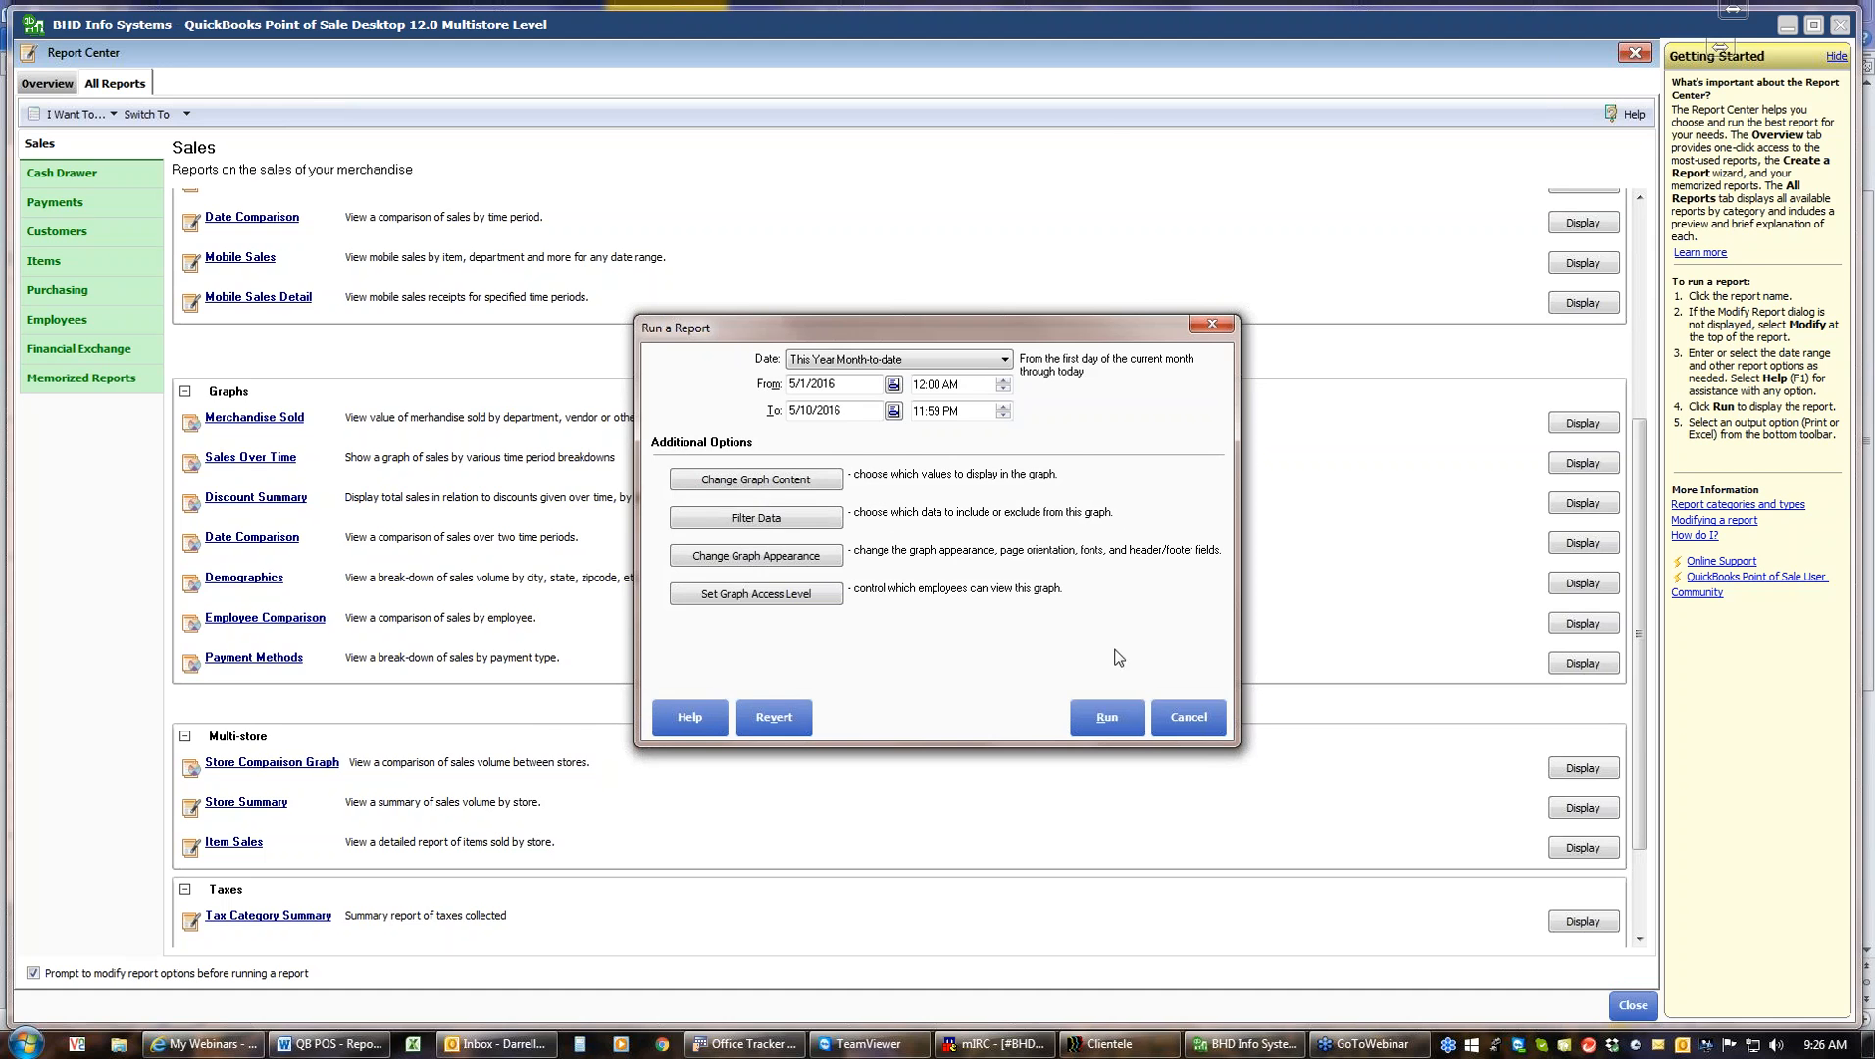
{"action": "left_click", "coordinate": [1006, 360]}
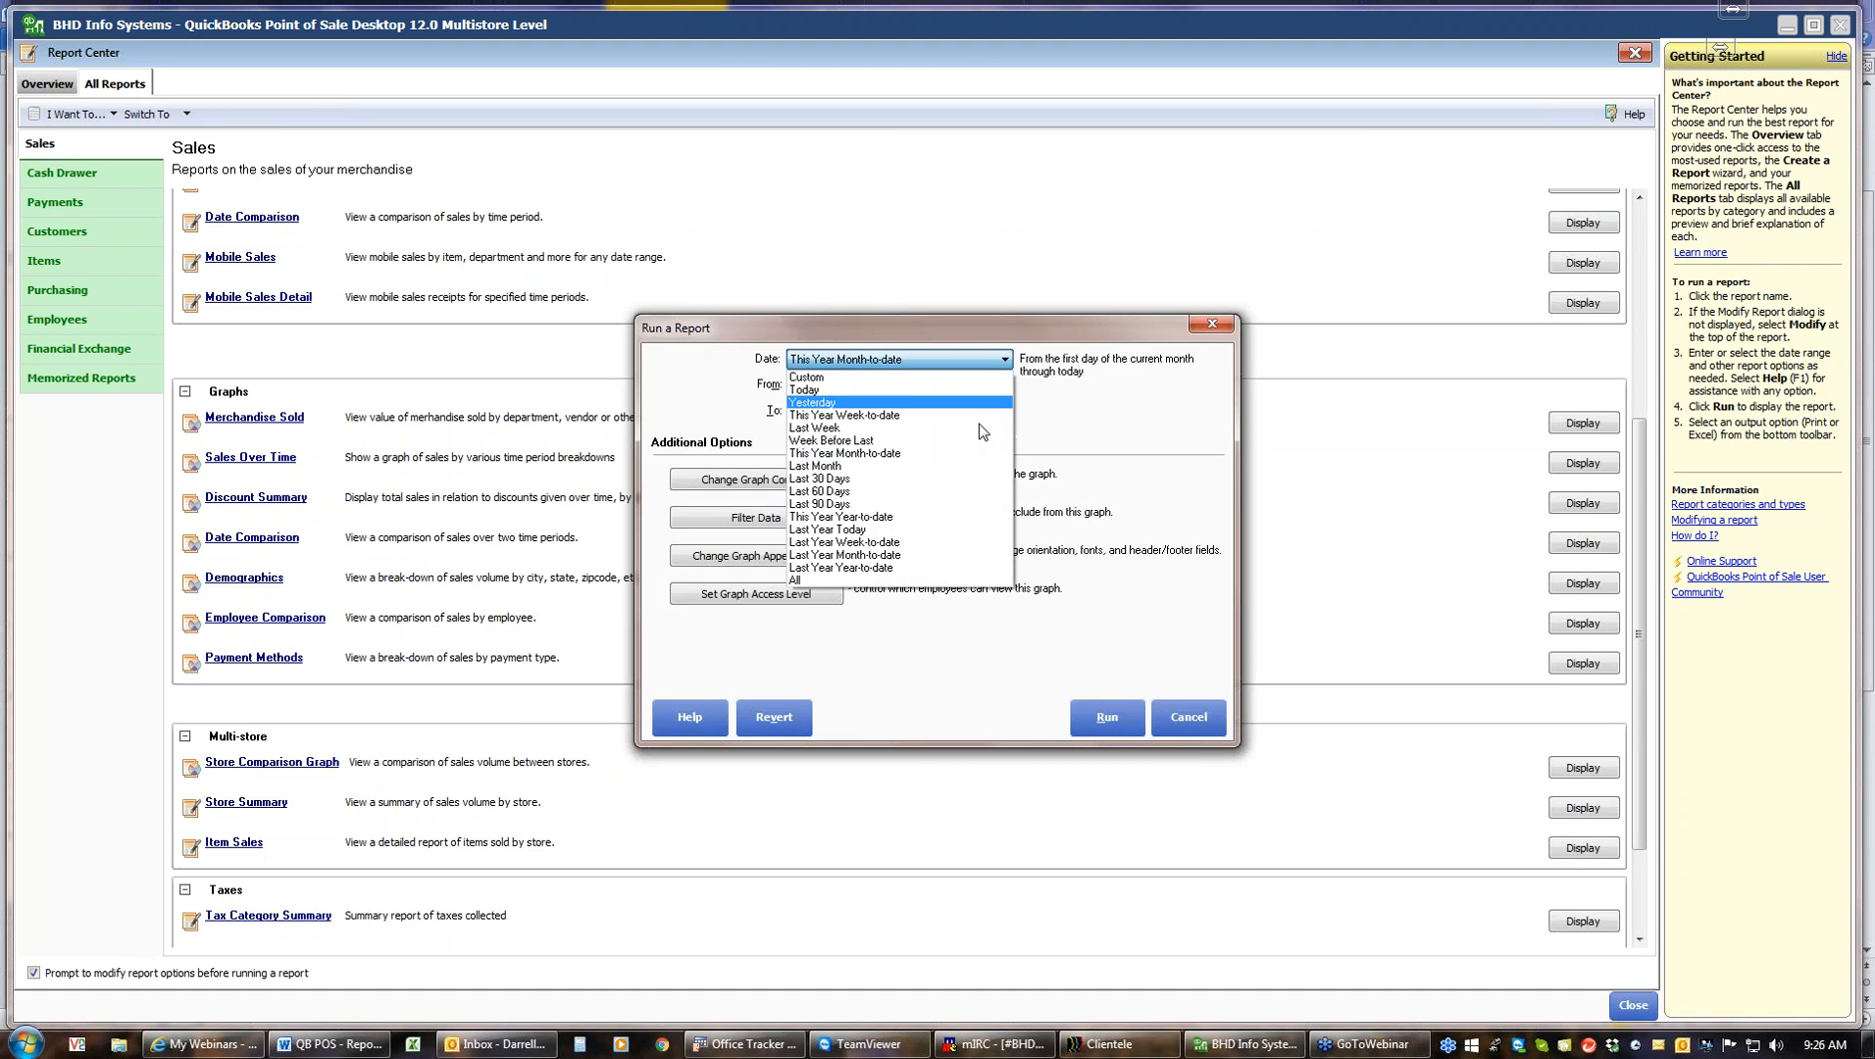
{"action": "left_click", "coordinate": [863, 520]}
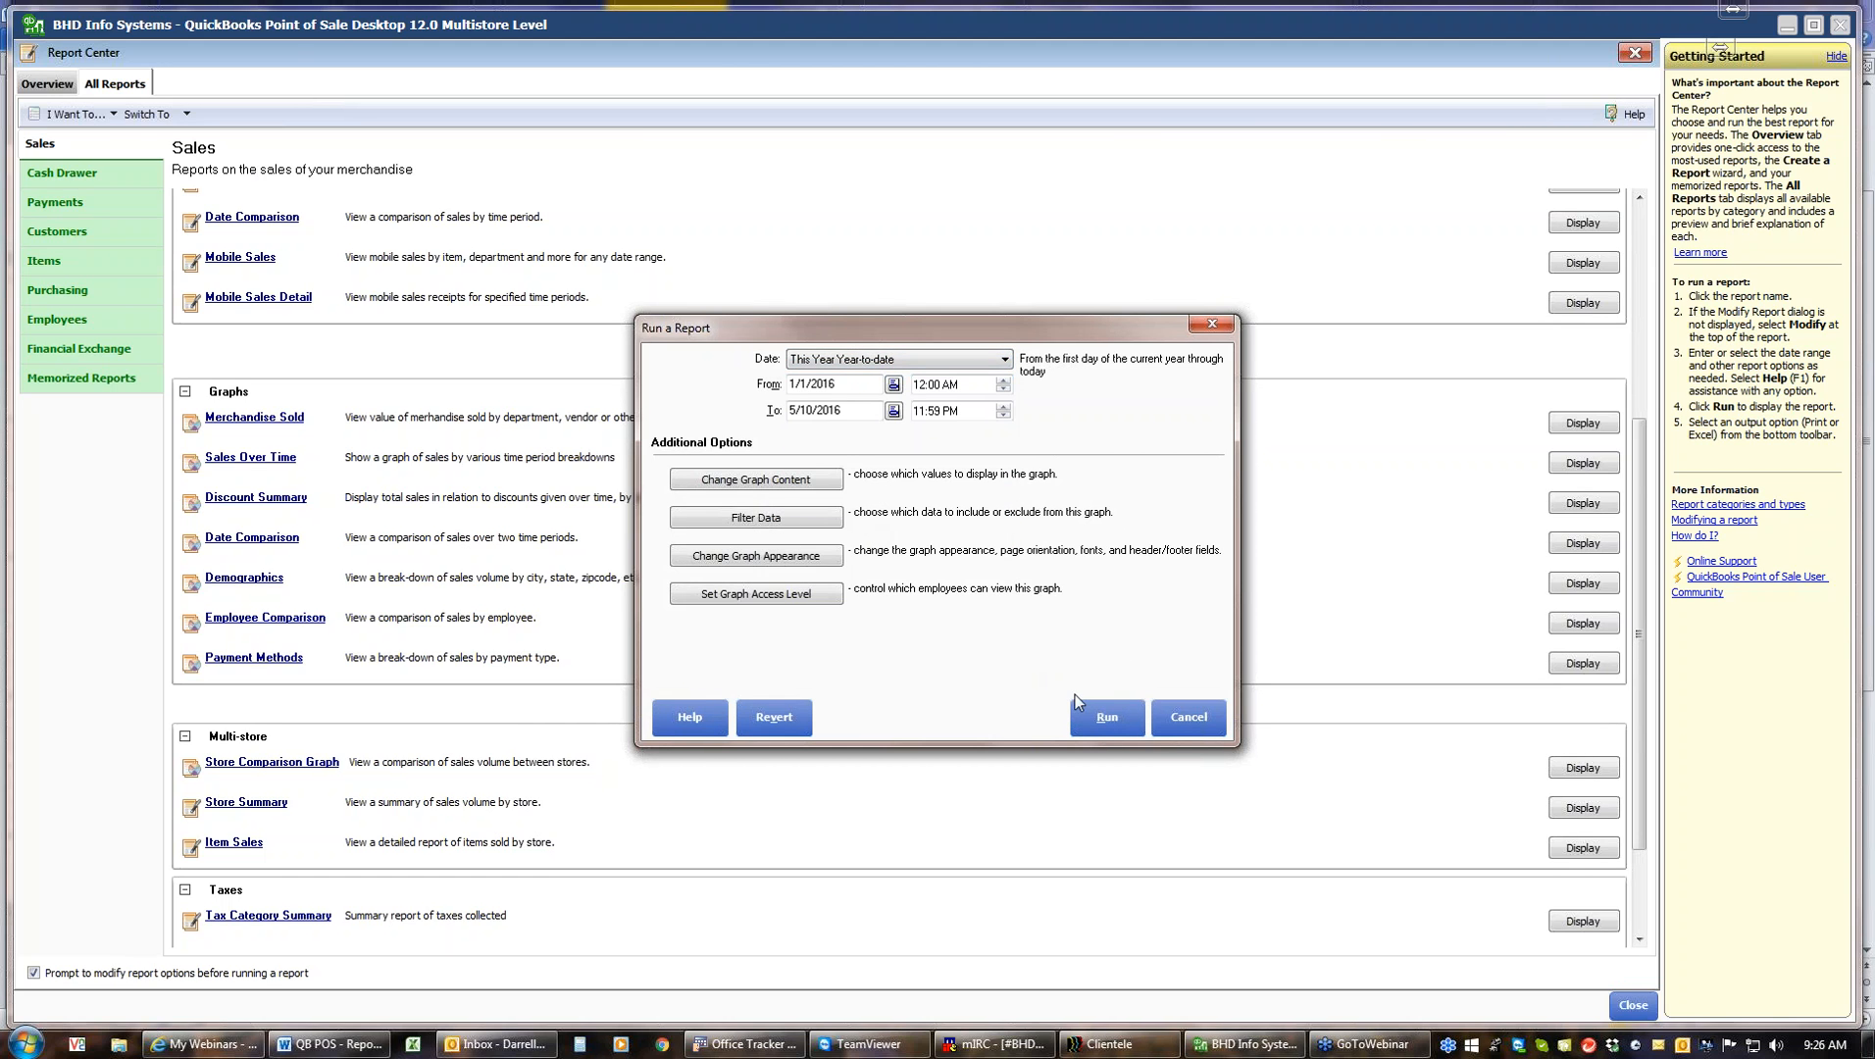
{"action": "left_click", "coordinate": [1103, 723]}
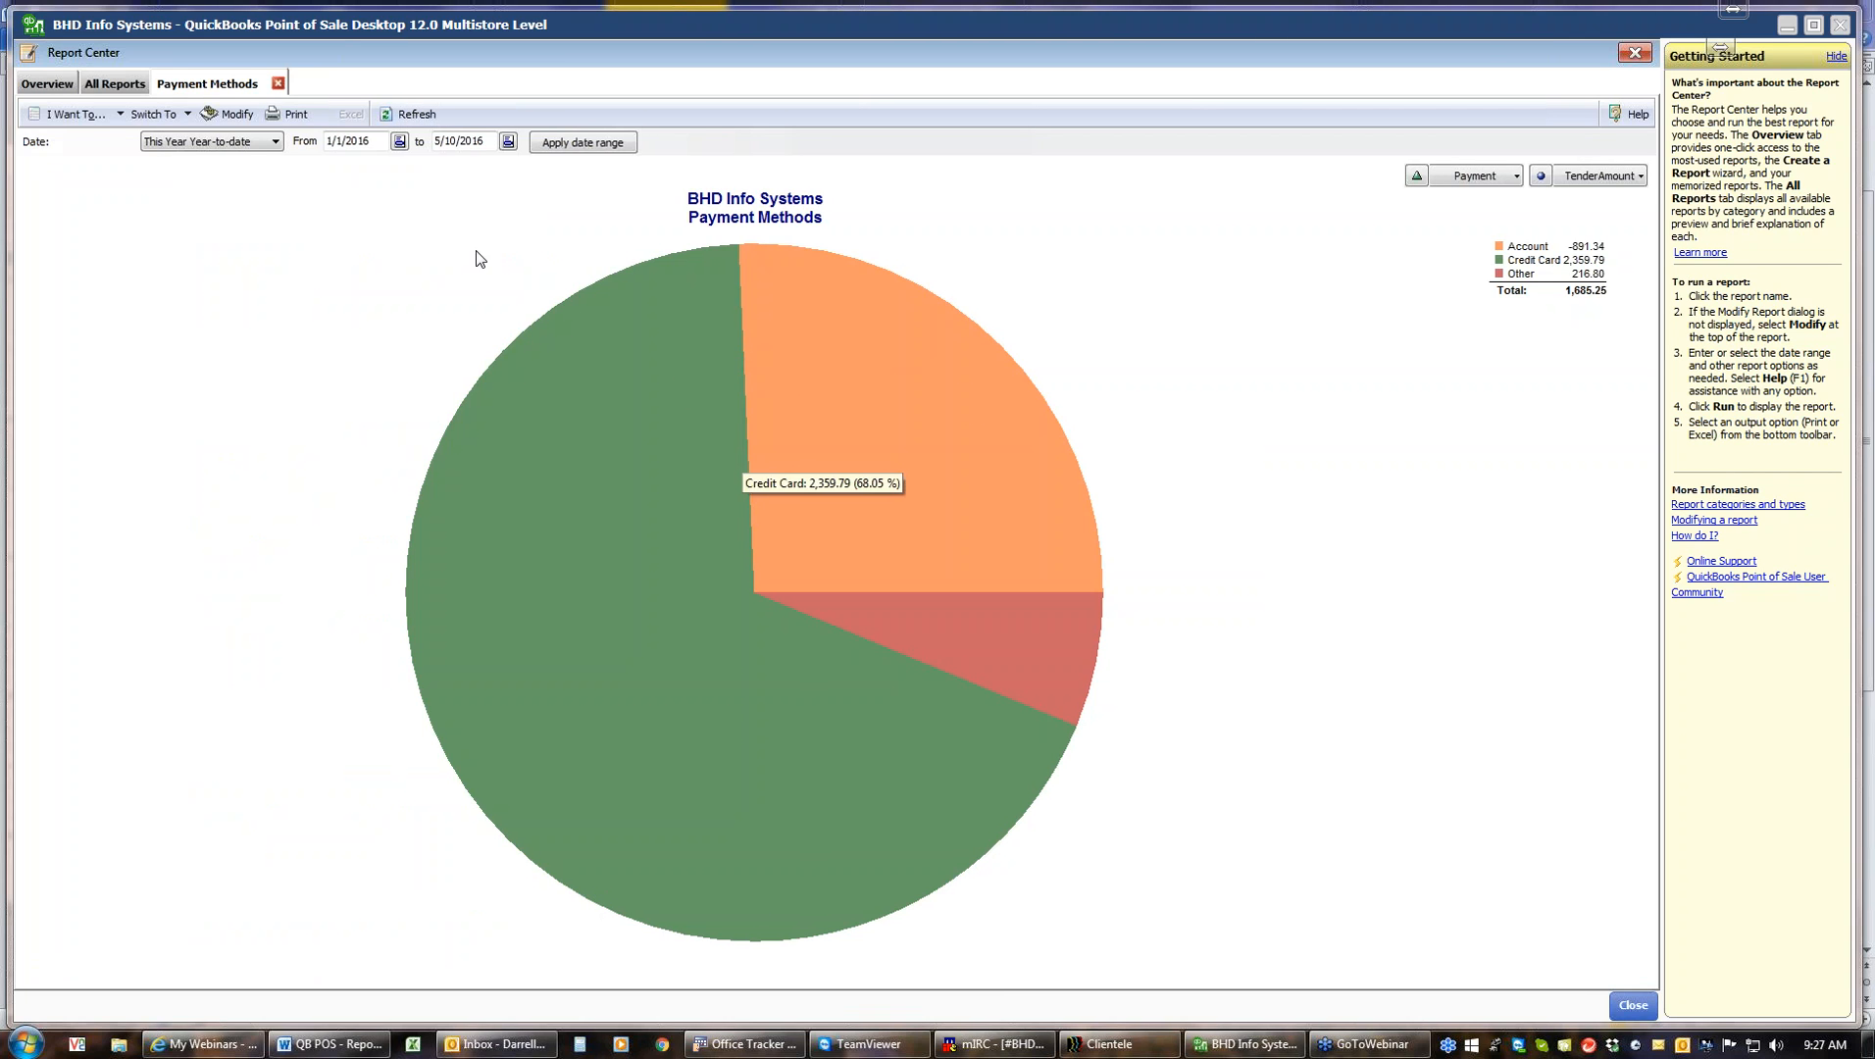
{"action": "left_click", "coordinate": [278, 84]}
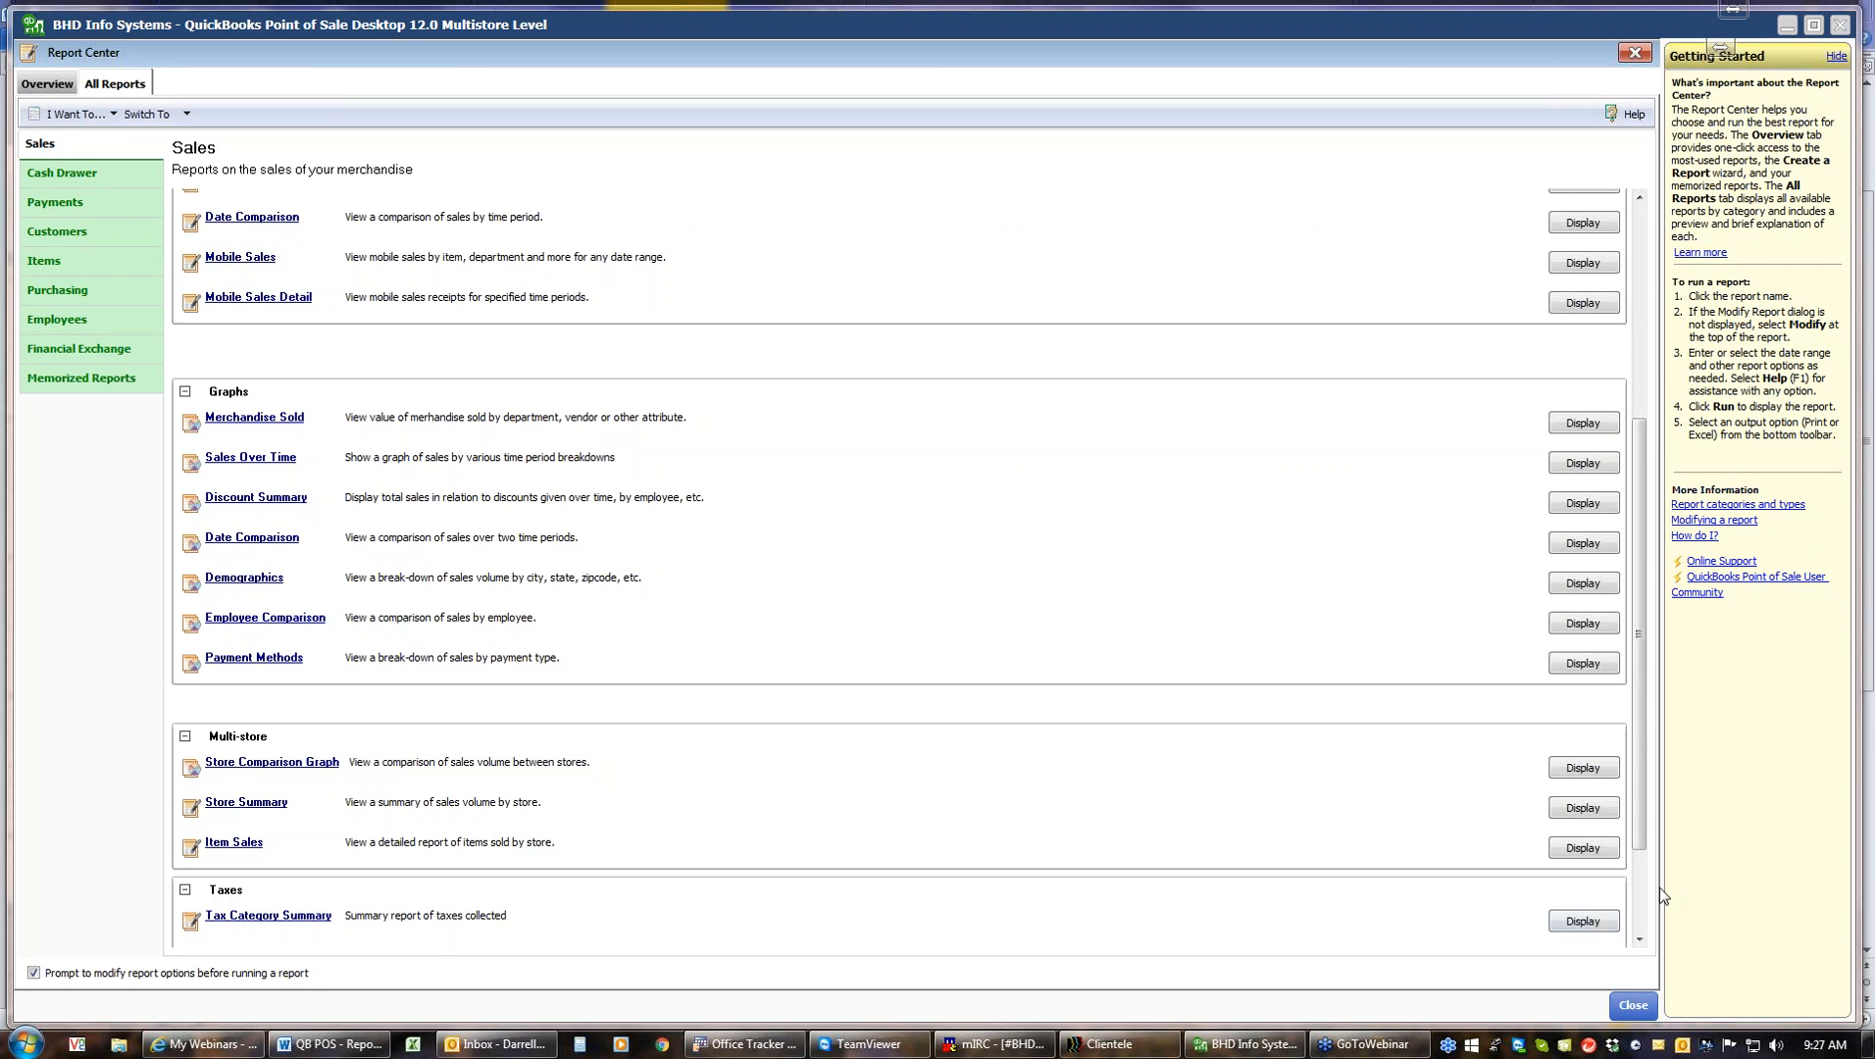
Run the Tax Category Summary report for This Year Year-to-date and close it
{"action": "left_click_drag", "start_coordinate": [1638, 840], "coordinate": [1638, 922]}
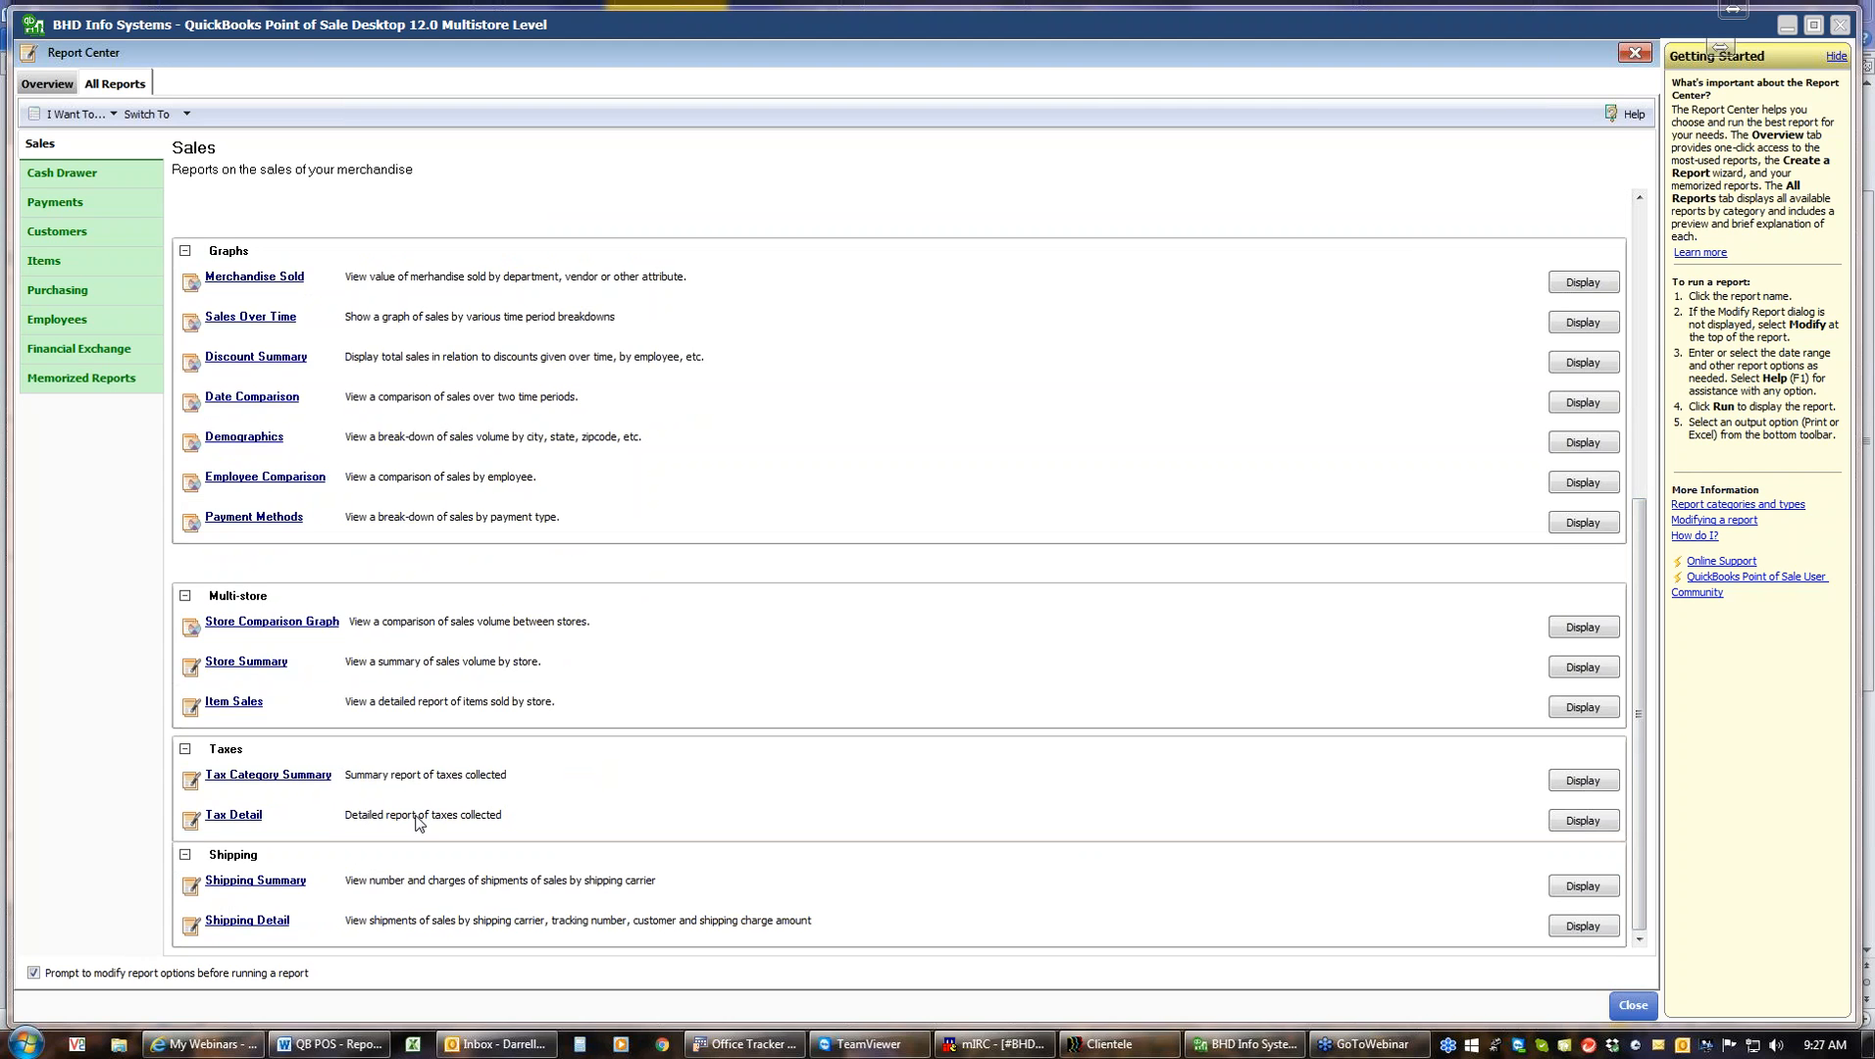
{"action": "left_click", "coordinate": [268, 776]}
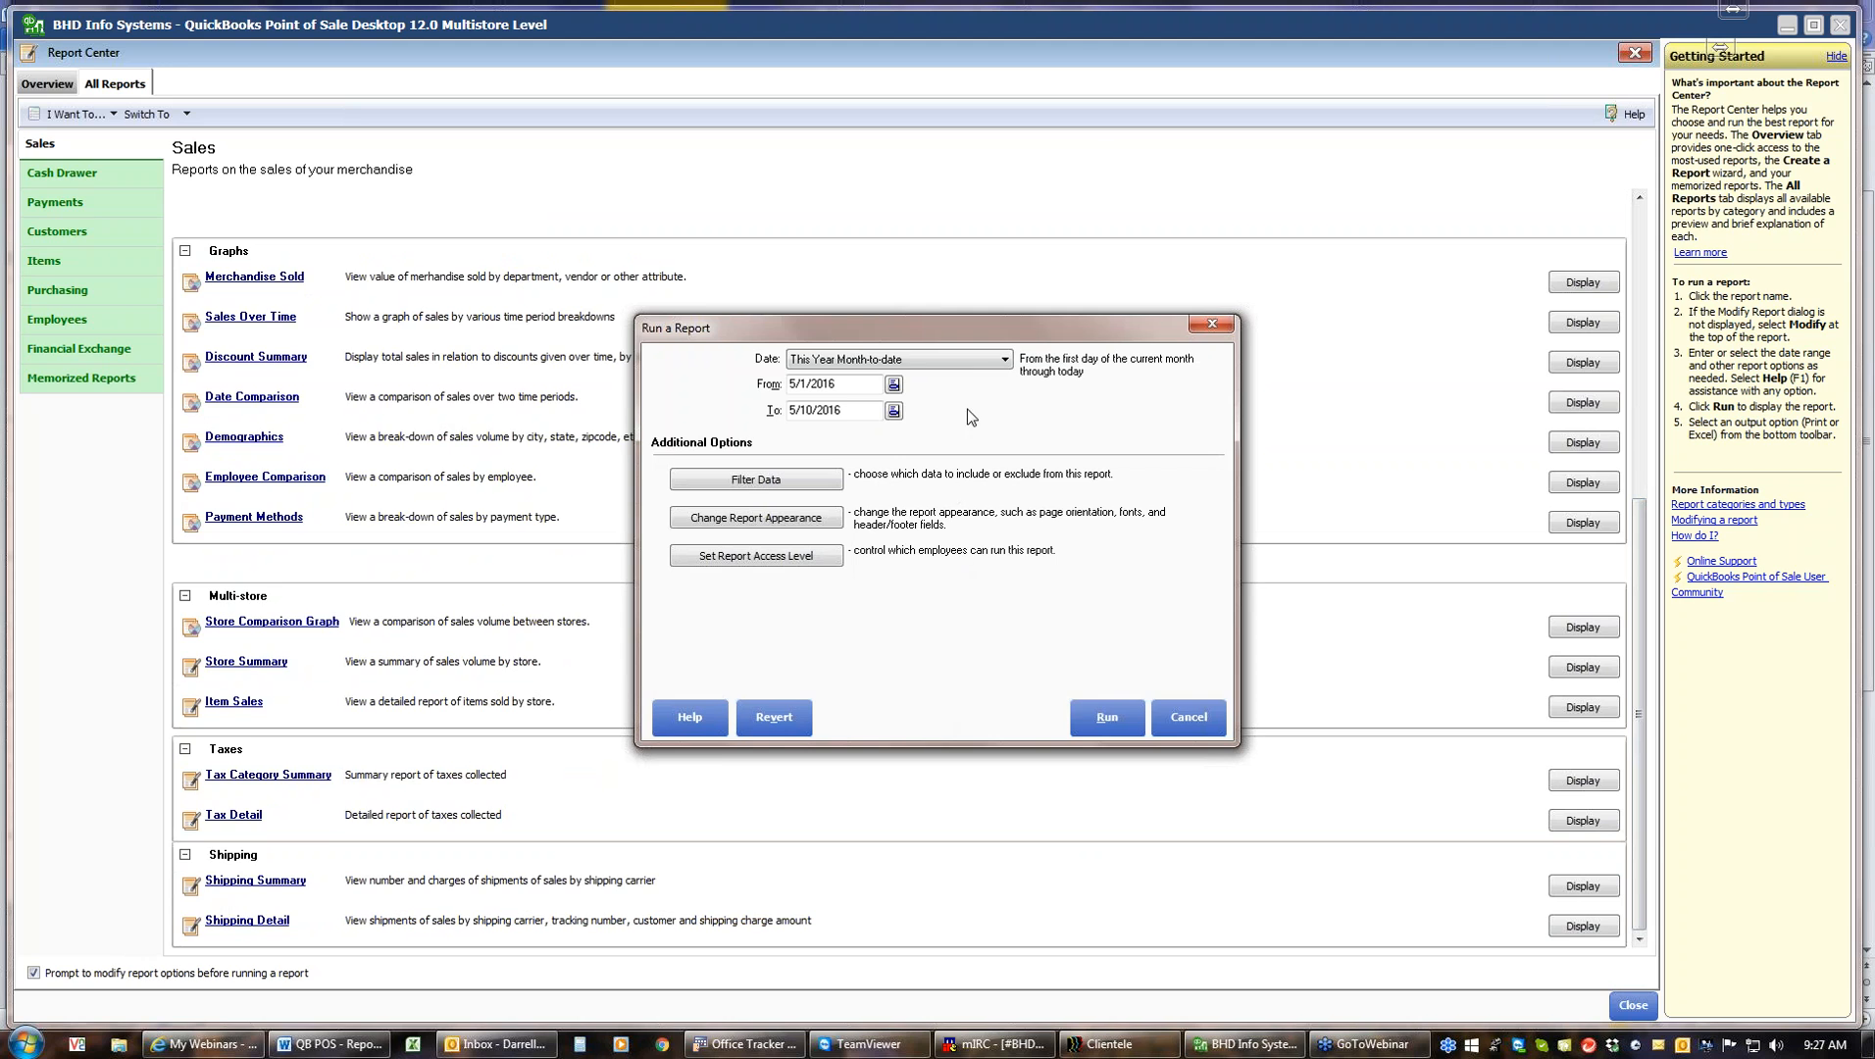
{"action": "left_click", "coordinate": [1006, 361]}
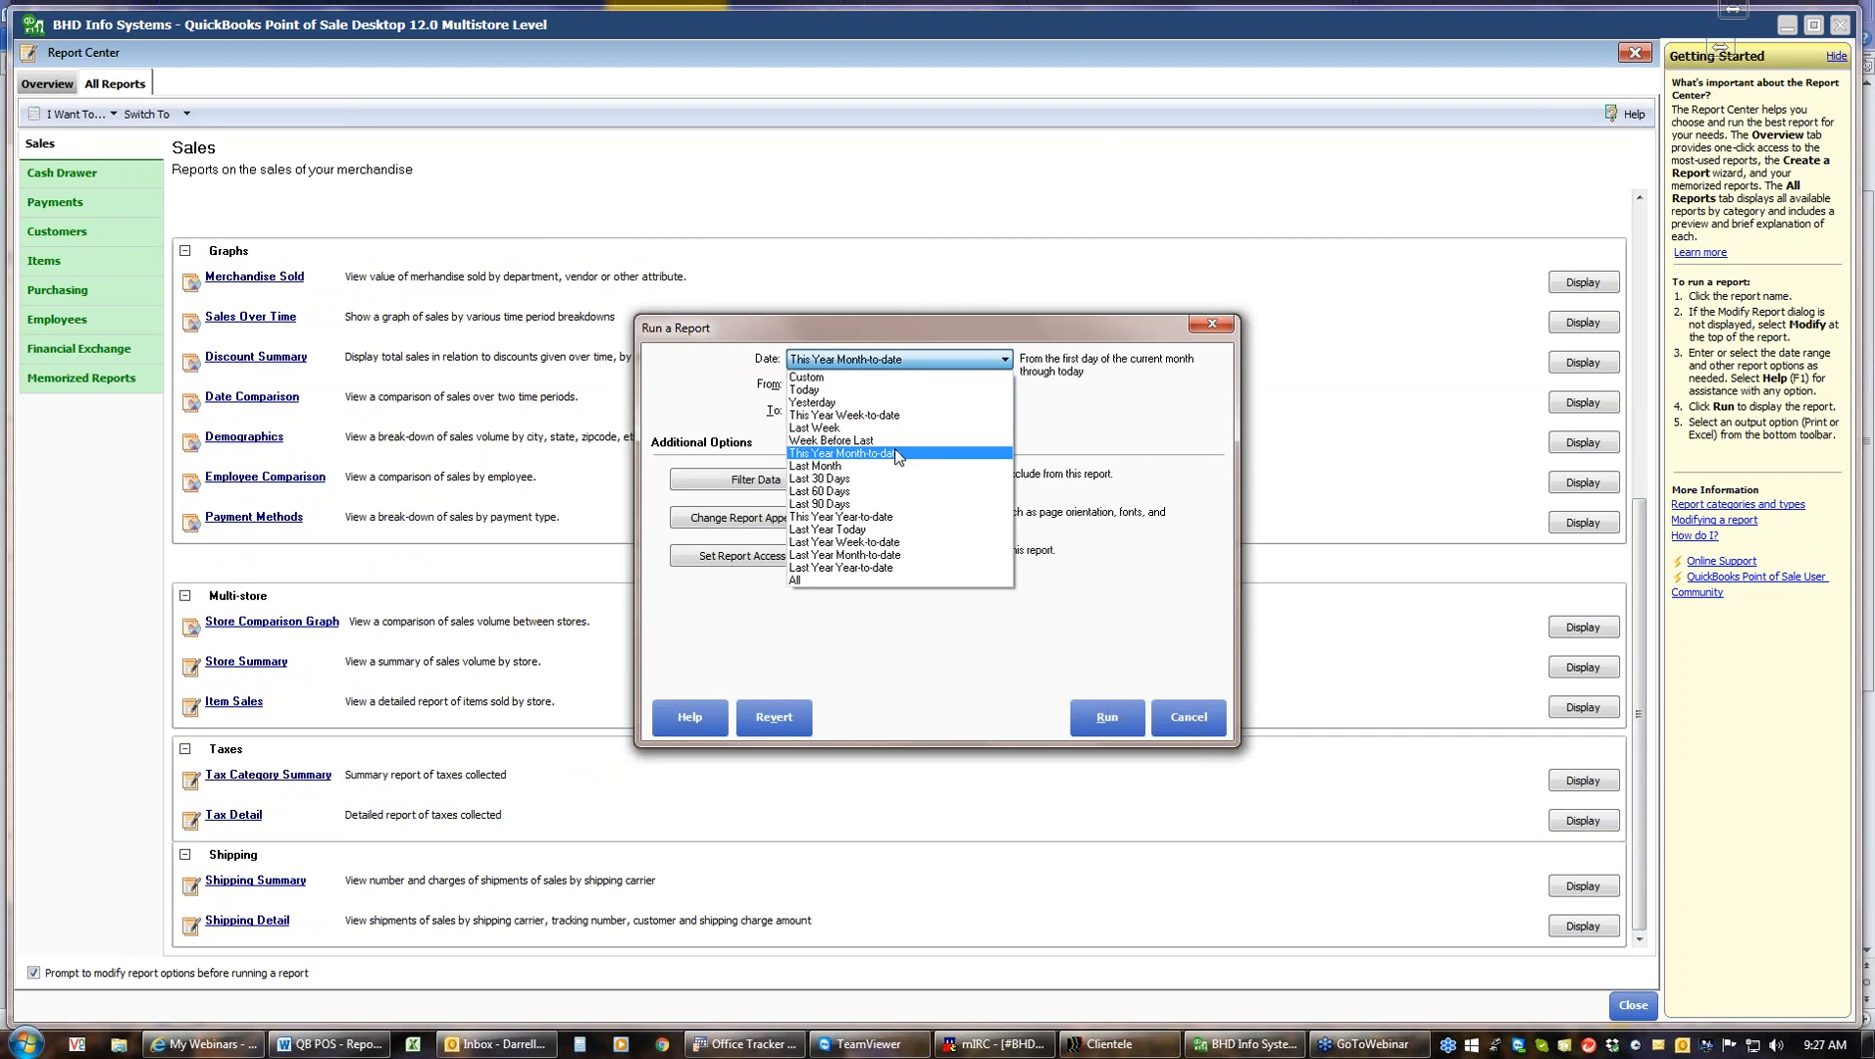
{"action": "left_click", "coordinate": [880, 518]}
{"action": "left_click", "coordinate": [1122, 721]}
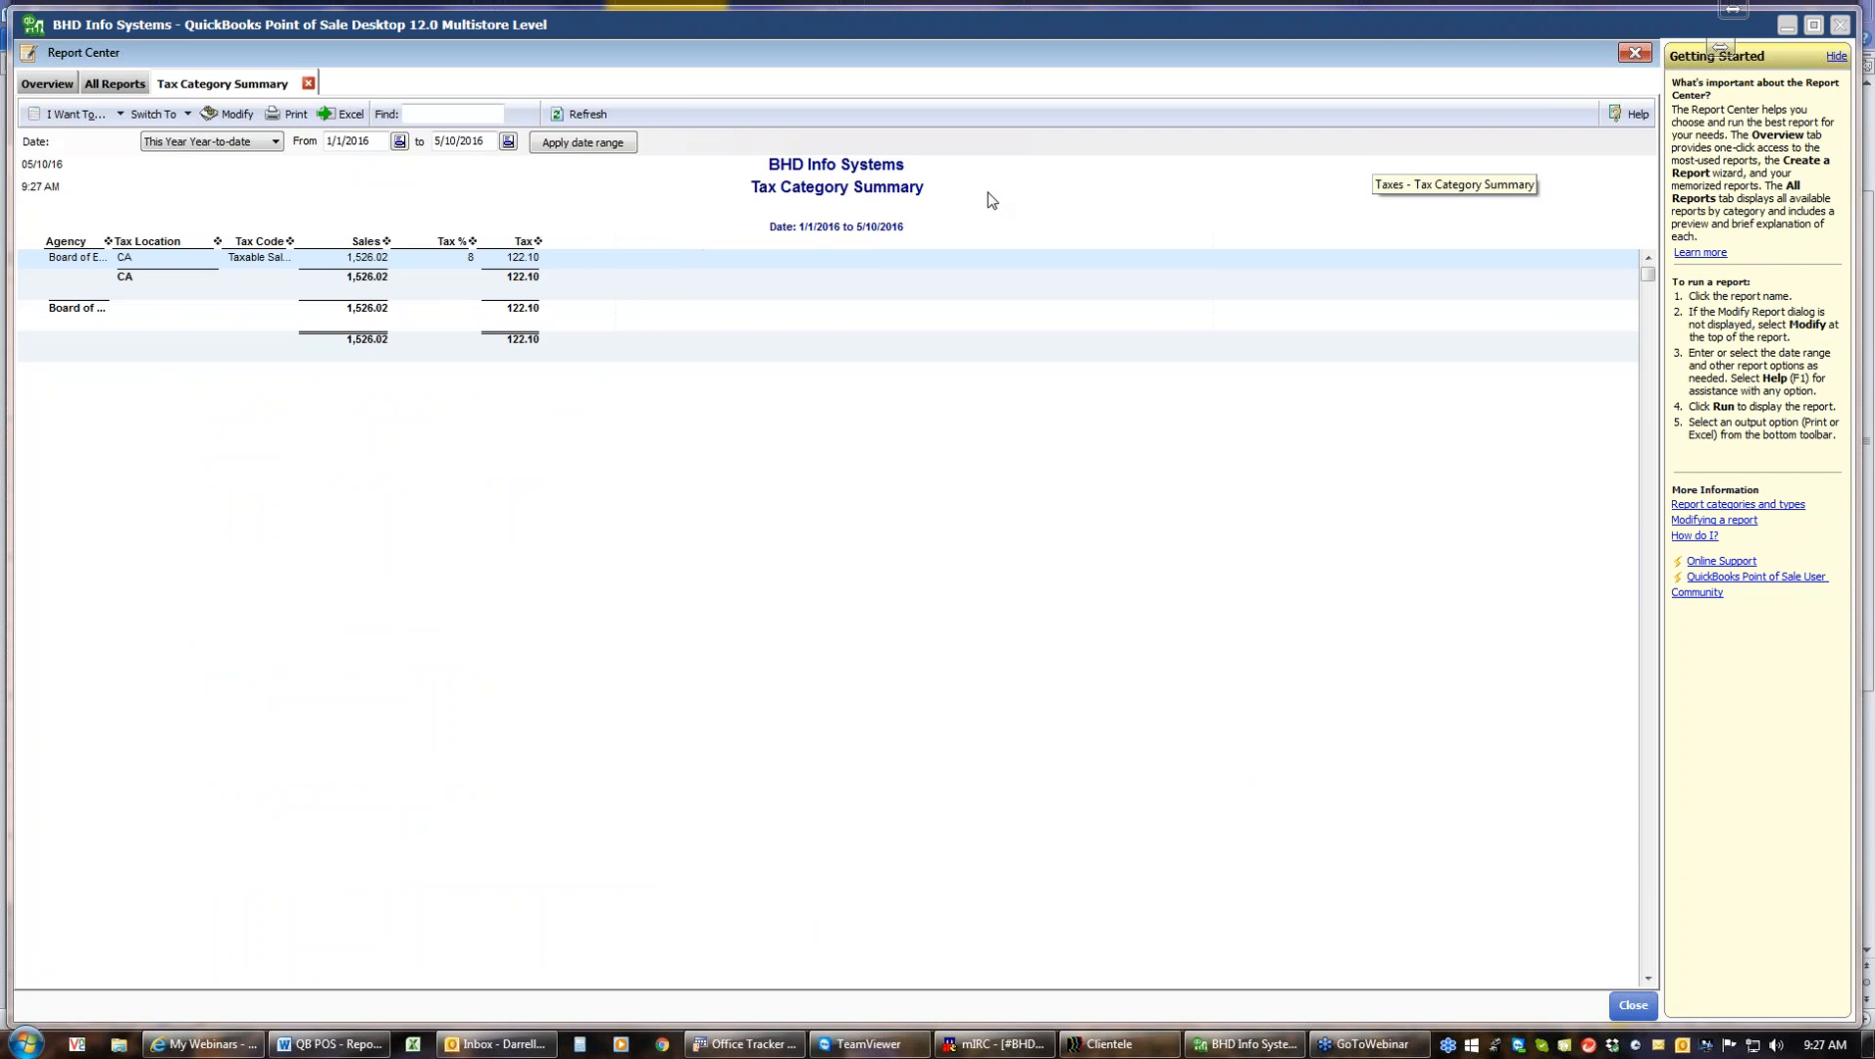
{"action": "left_click", "coordinate": [308, 83]}
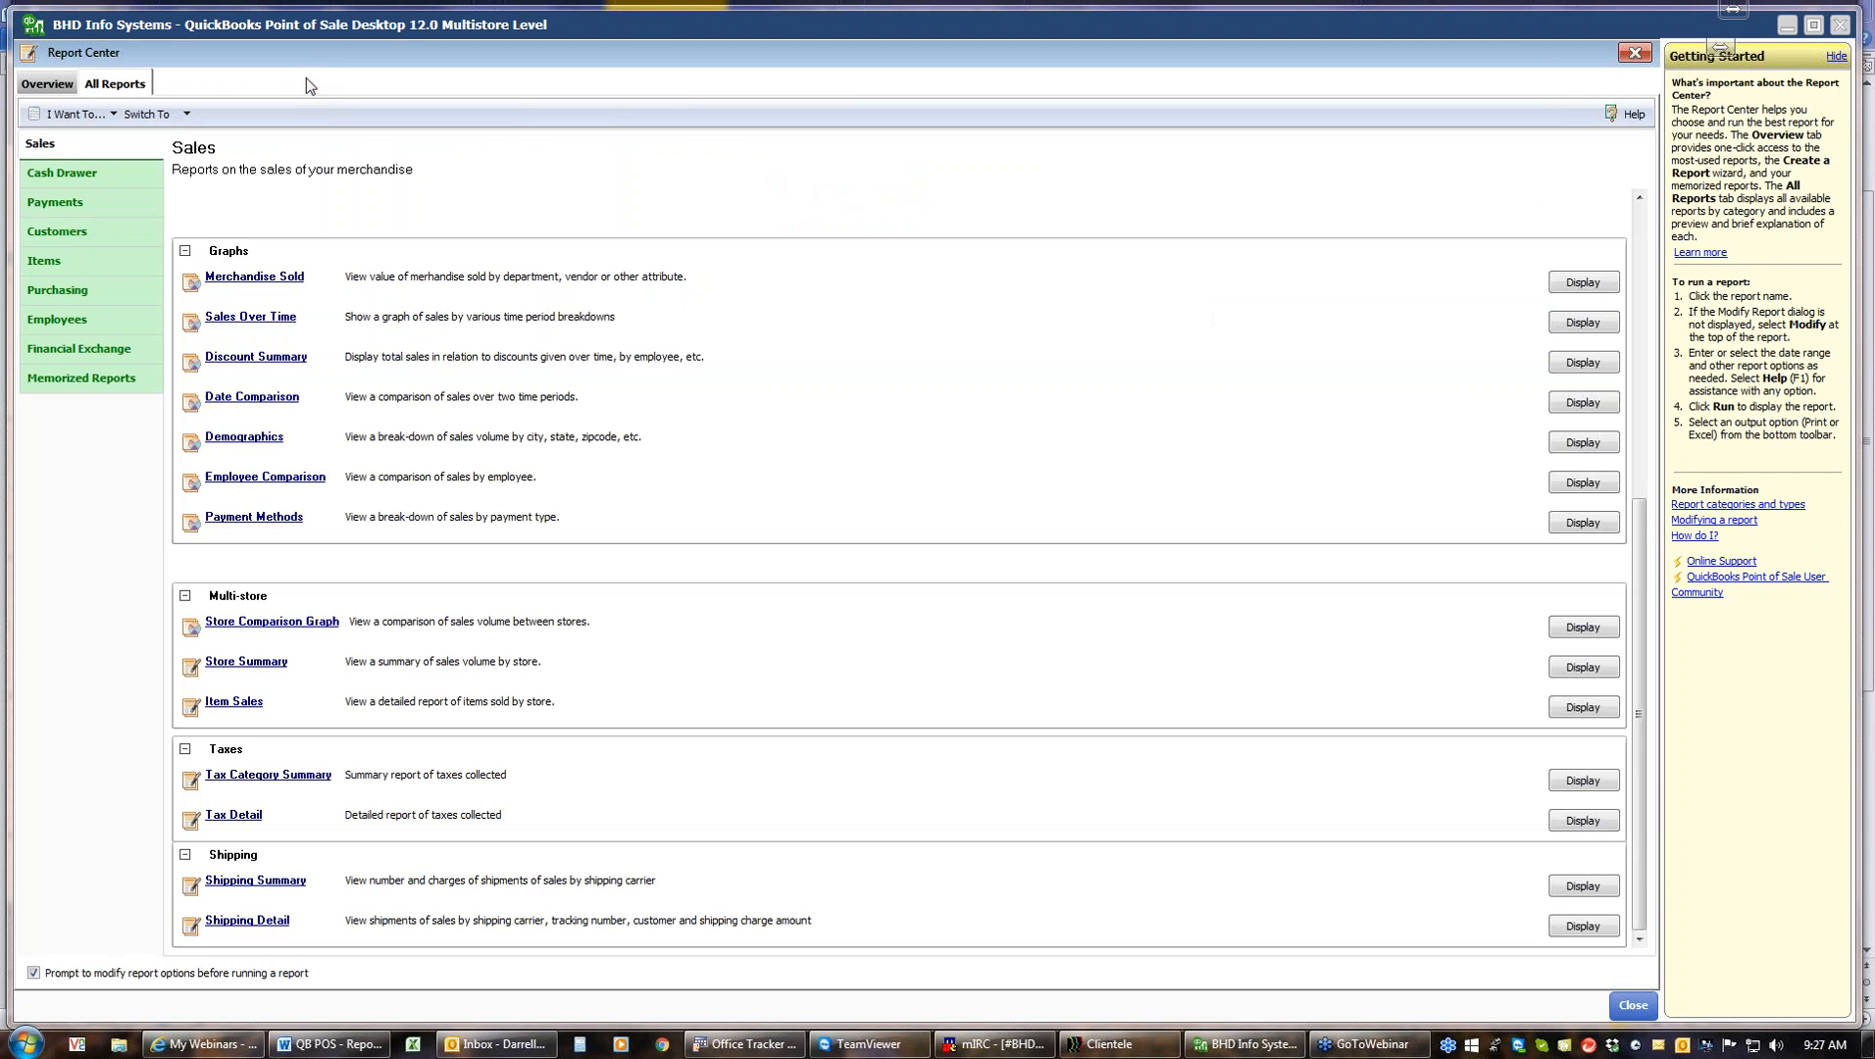
Run the Tax Detail report for This Year Year-to-date and close it
{"action": "left_click", "coordinate": [235, 816]}
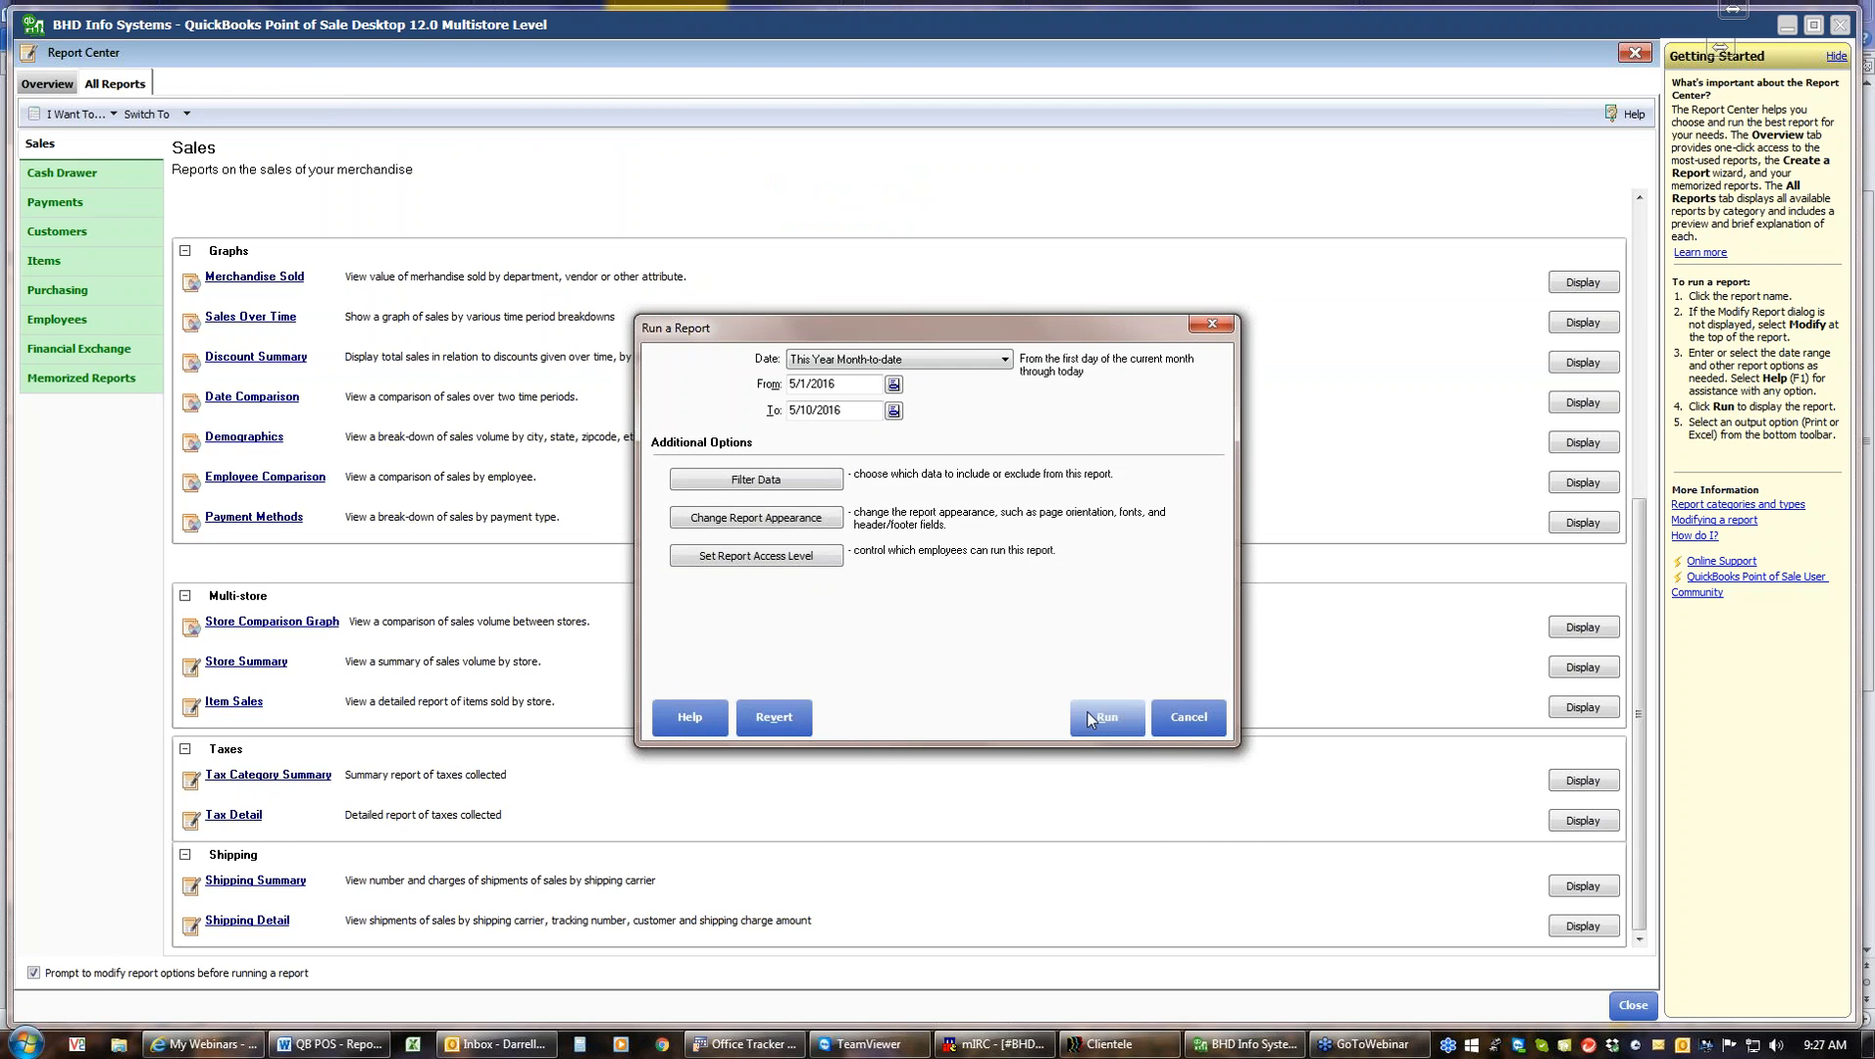
{"action": "left_click", "coordinate": [1008, 360]}
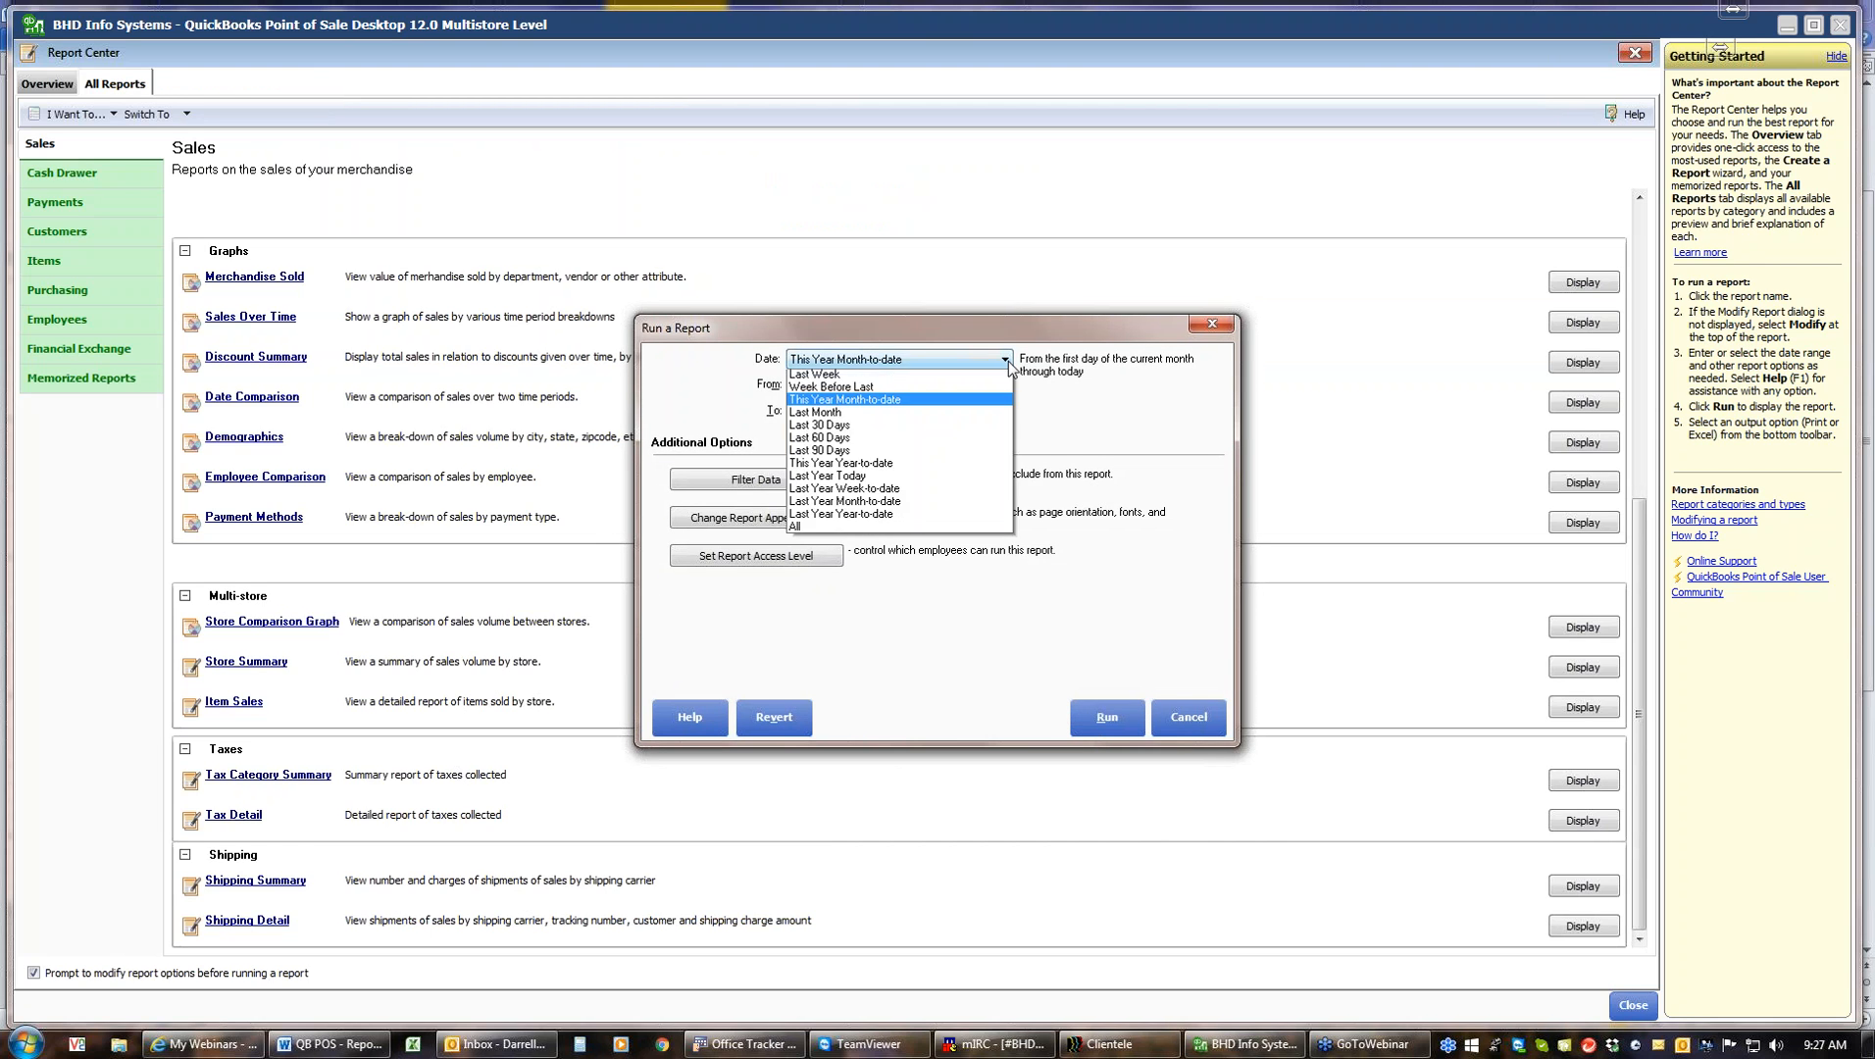
{"action": "left_click", "coordinate": [888, 518]}
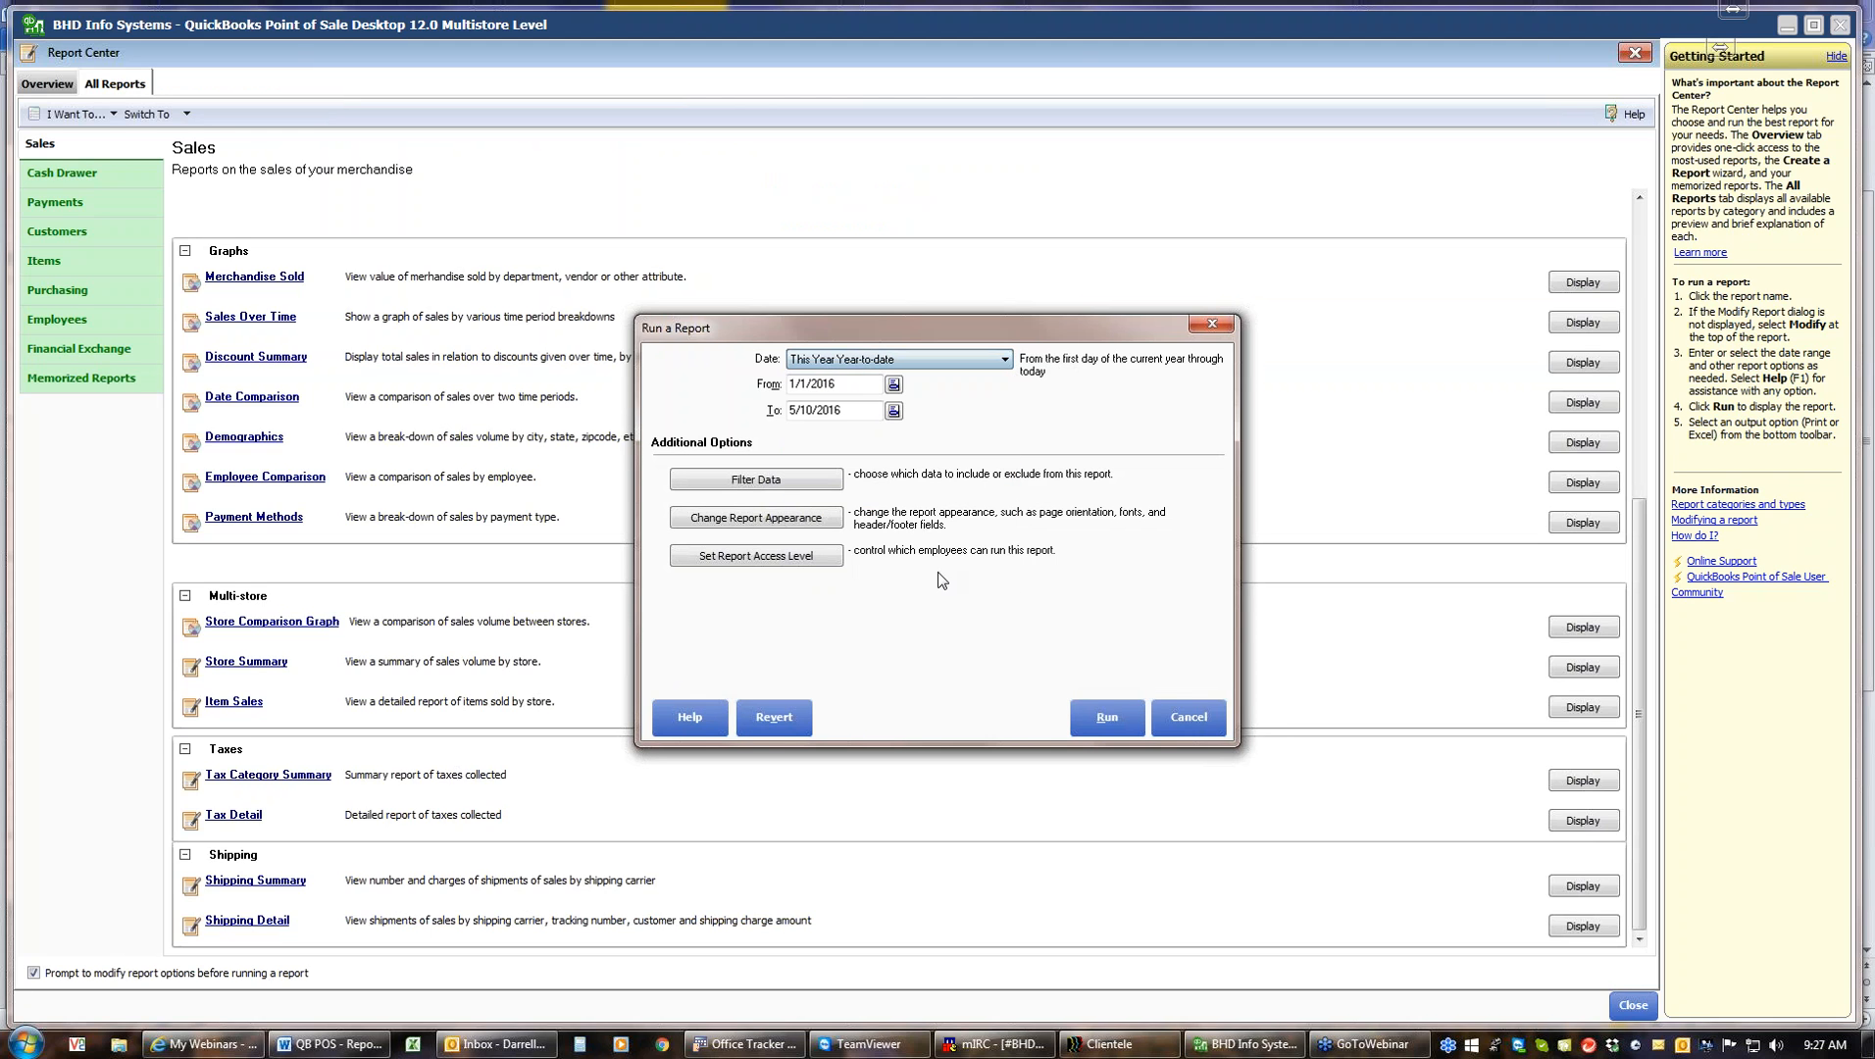
{"action": "left_click", "coordinate": [1105, 719]}
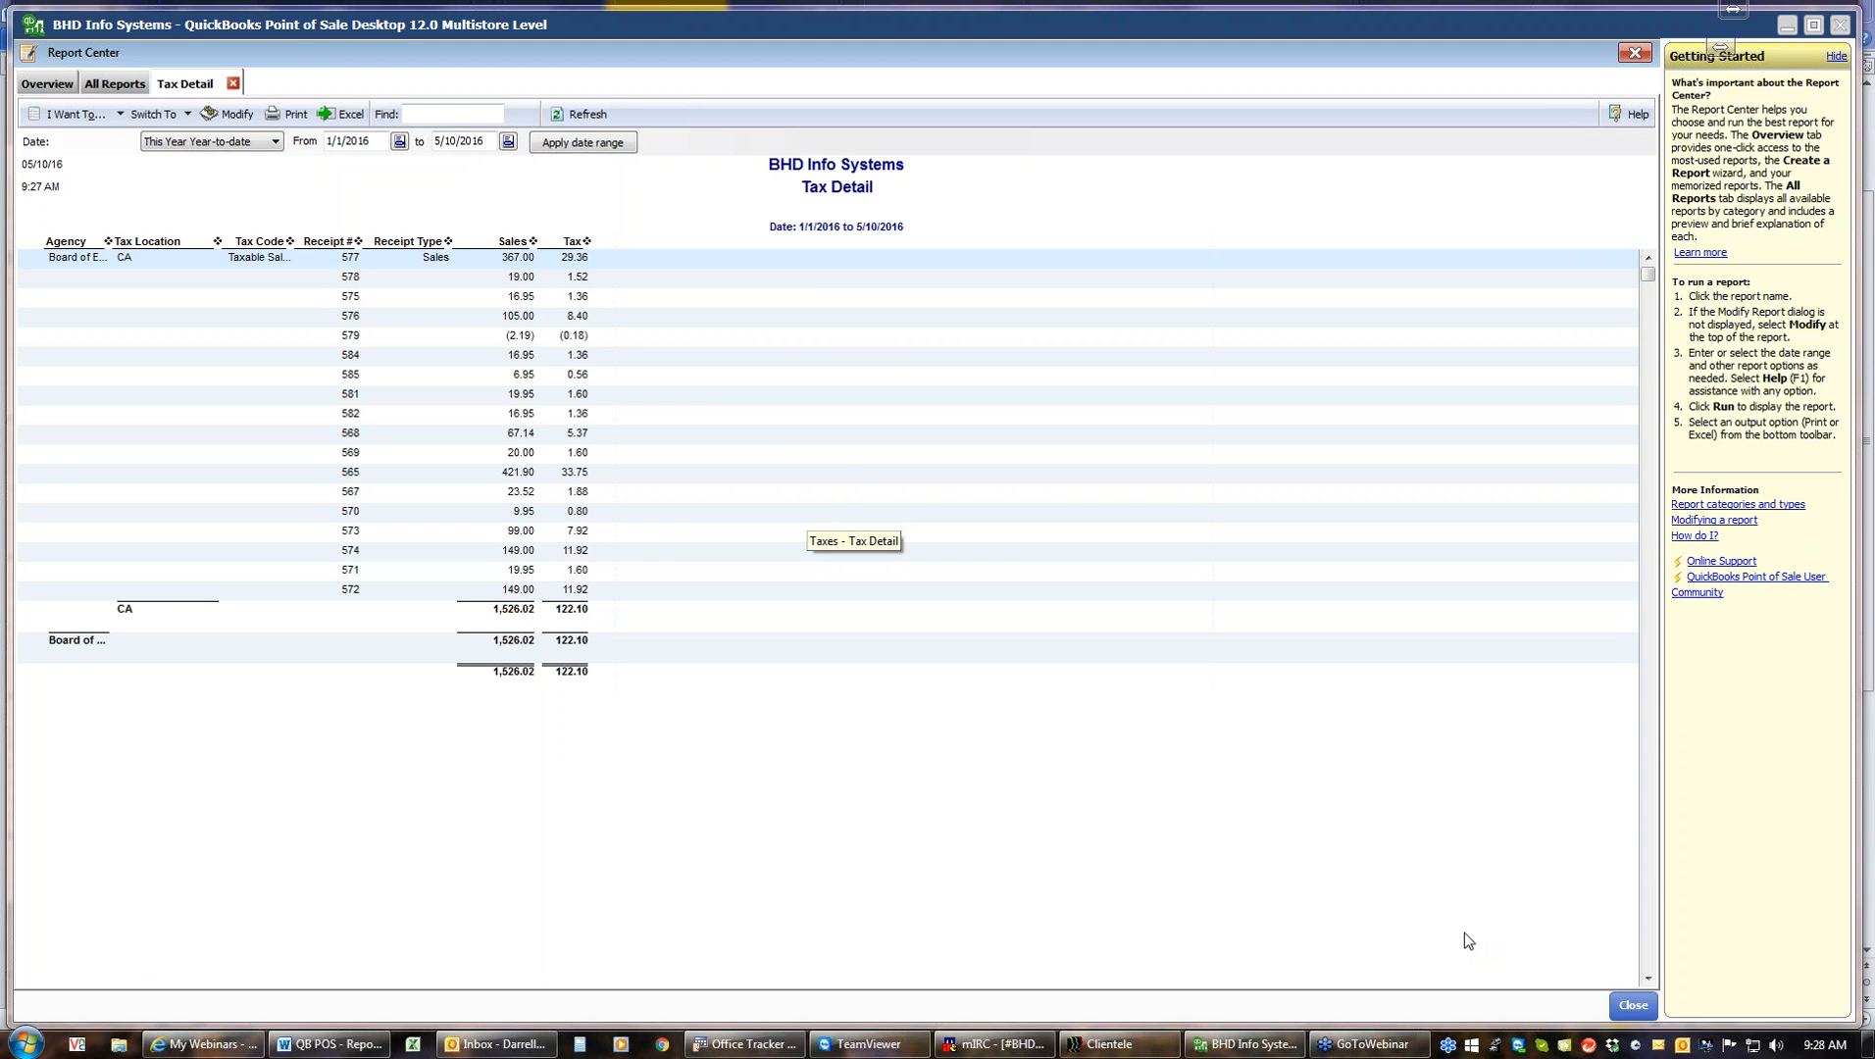
{"action": "left_click", "coordinate": [232, 83]}
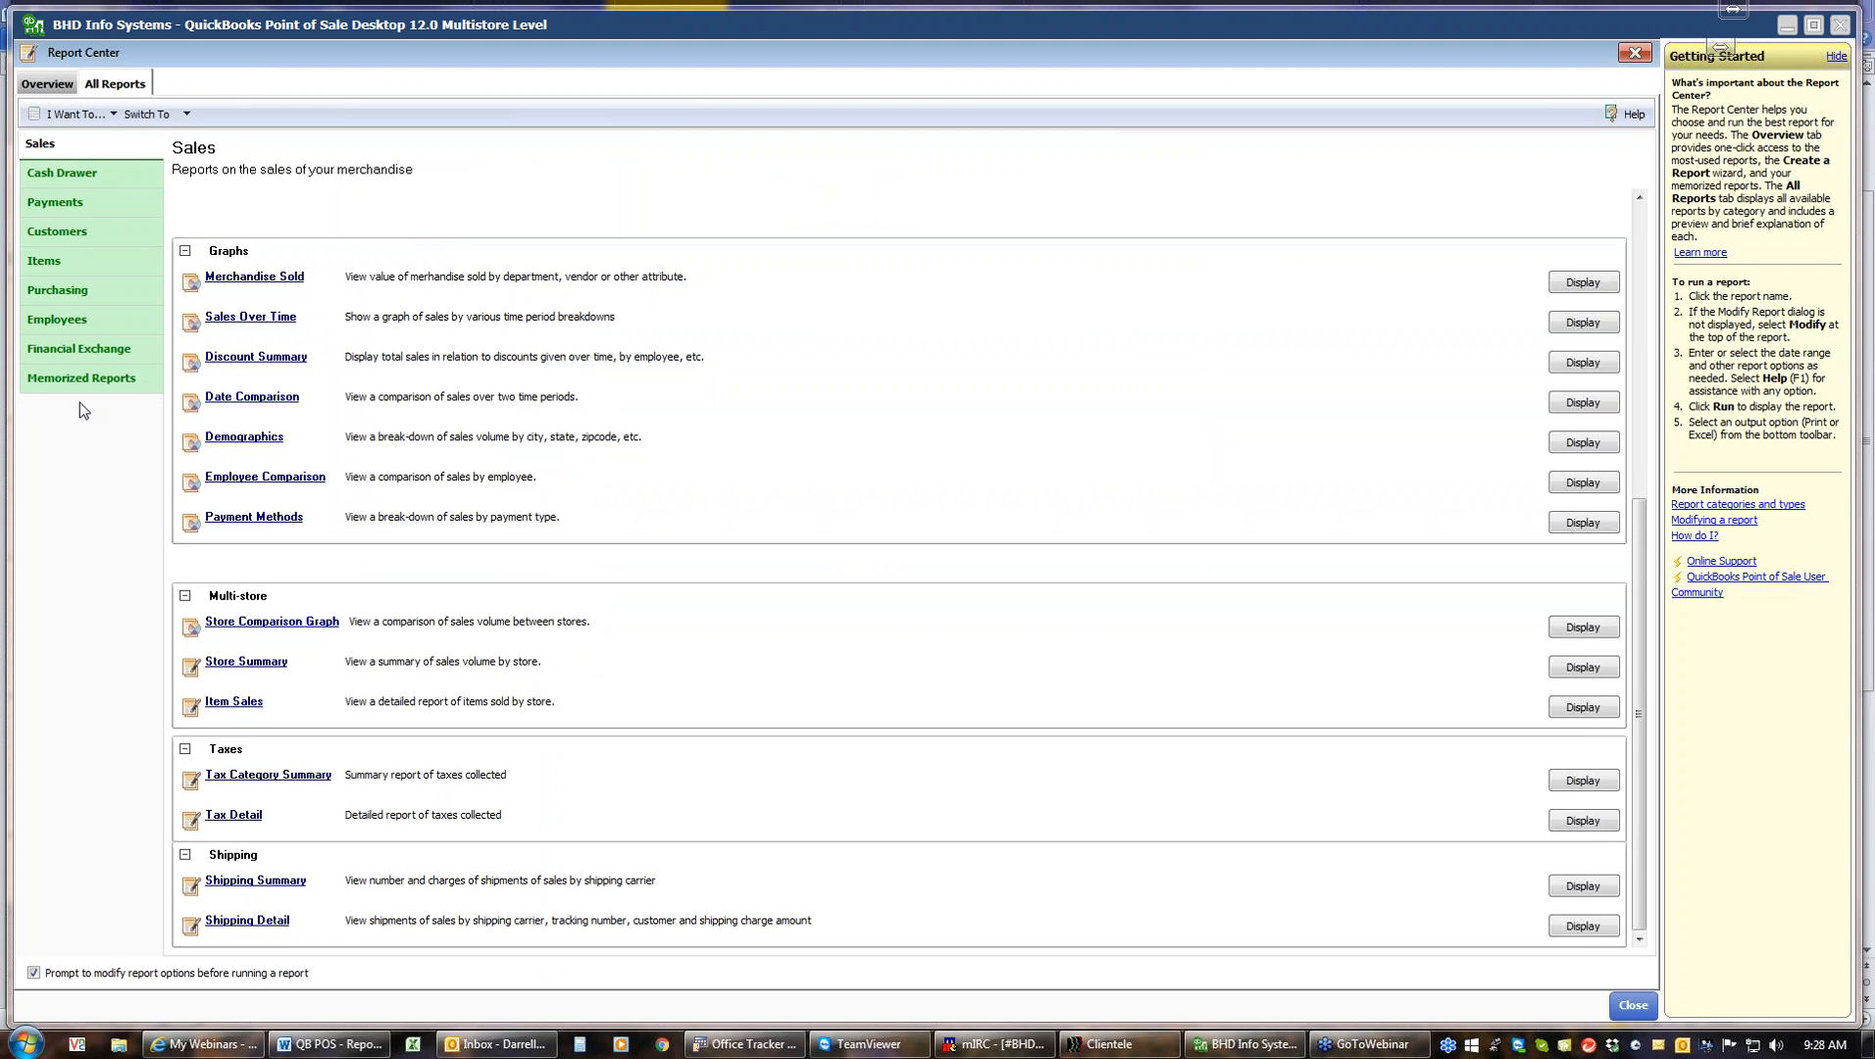
Open the Payments report category and run the Payment Summary report for This Year Year-to-date
{"action": "left_click", "coordinate": [59, 177]}
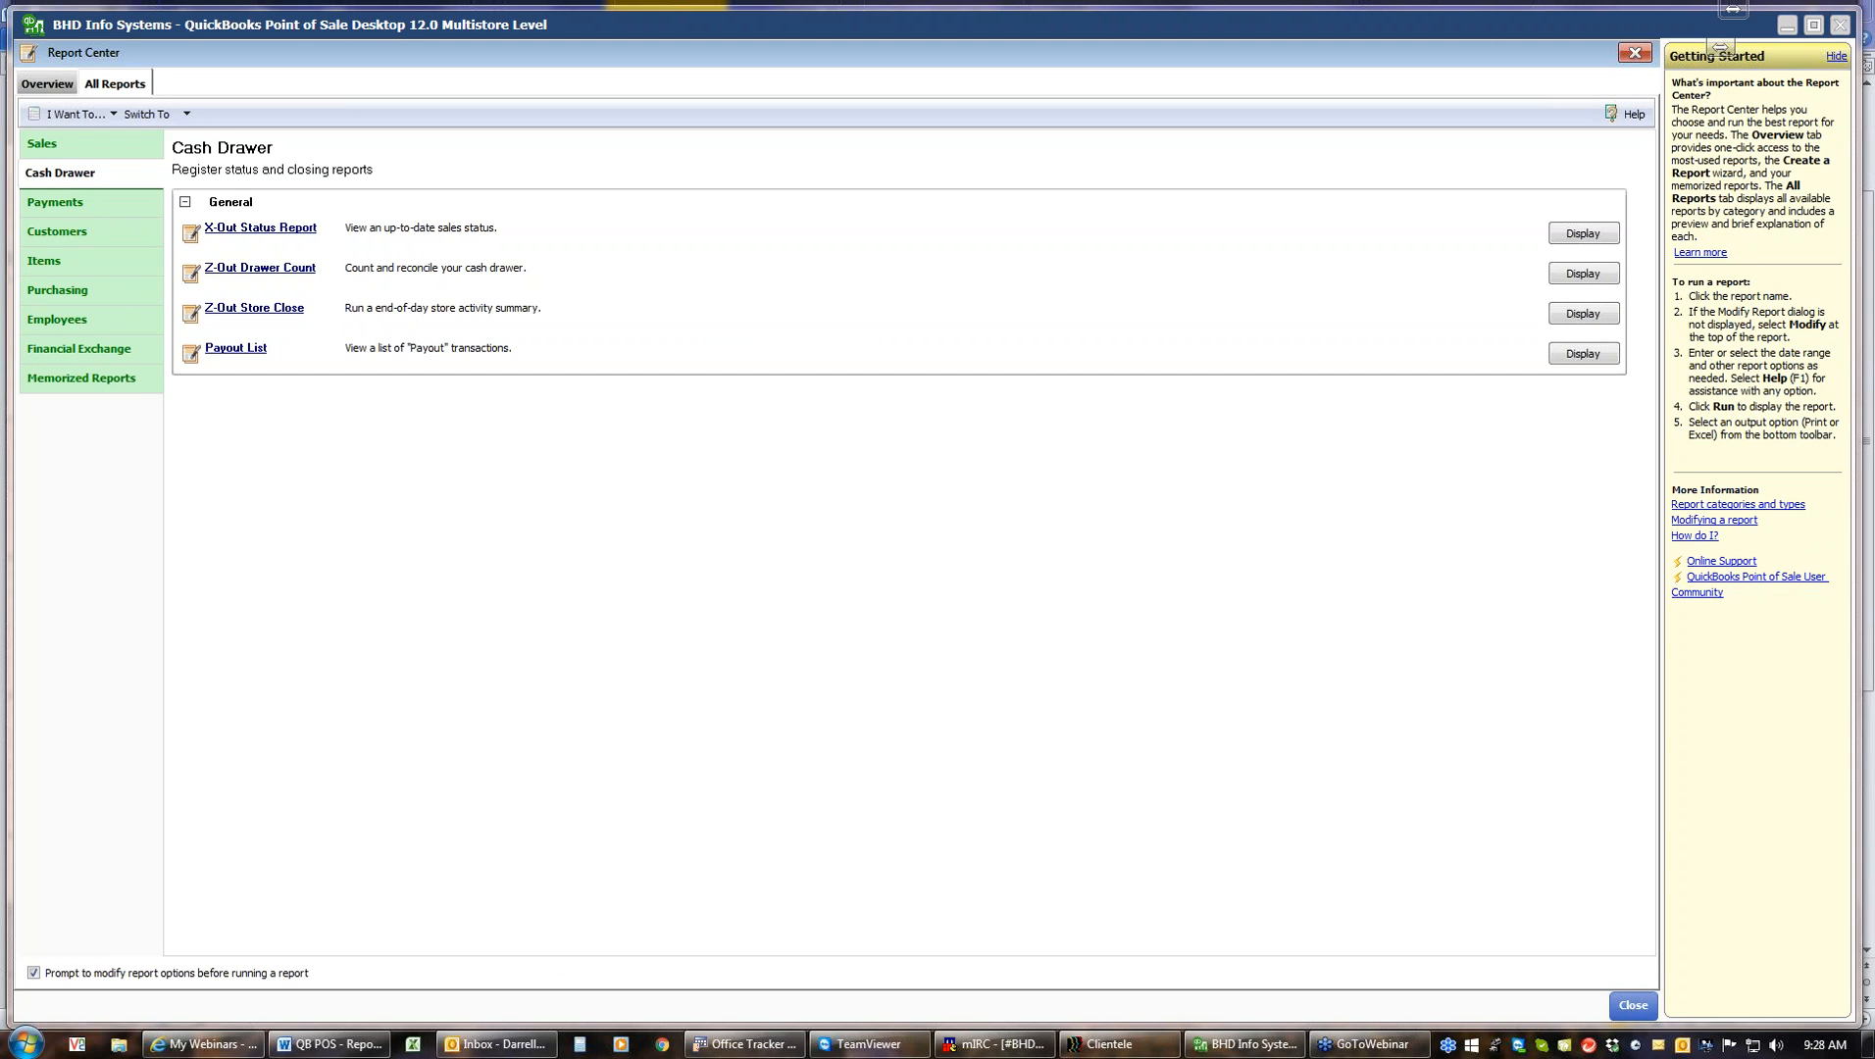
{"action": "left_click", "coordinate": [61, 206]}
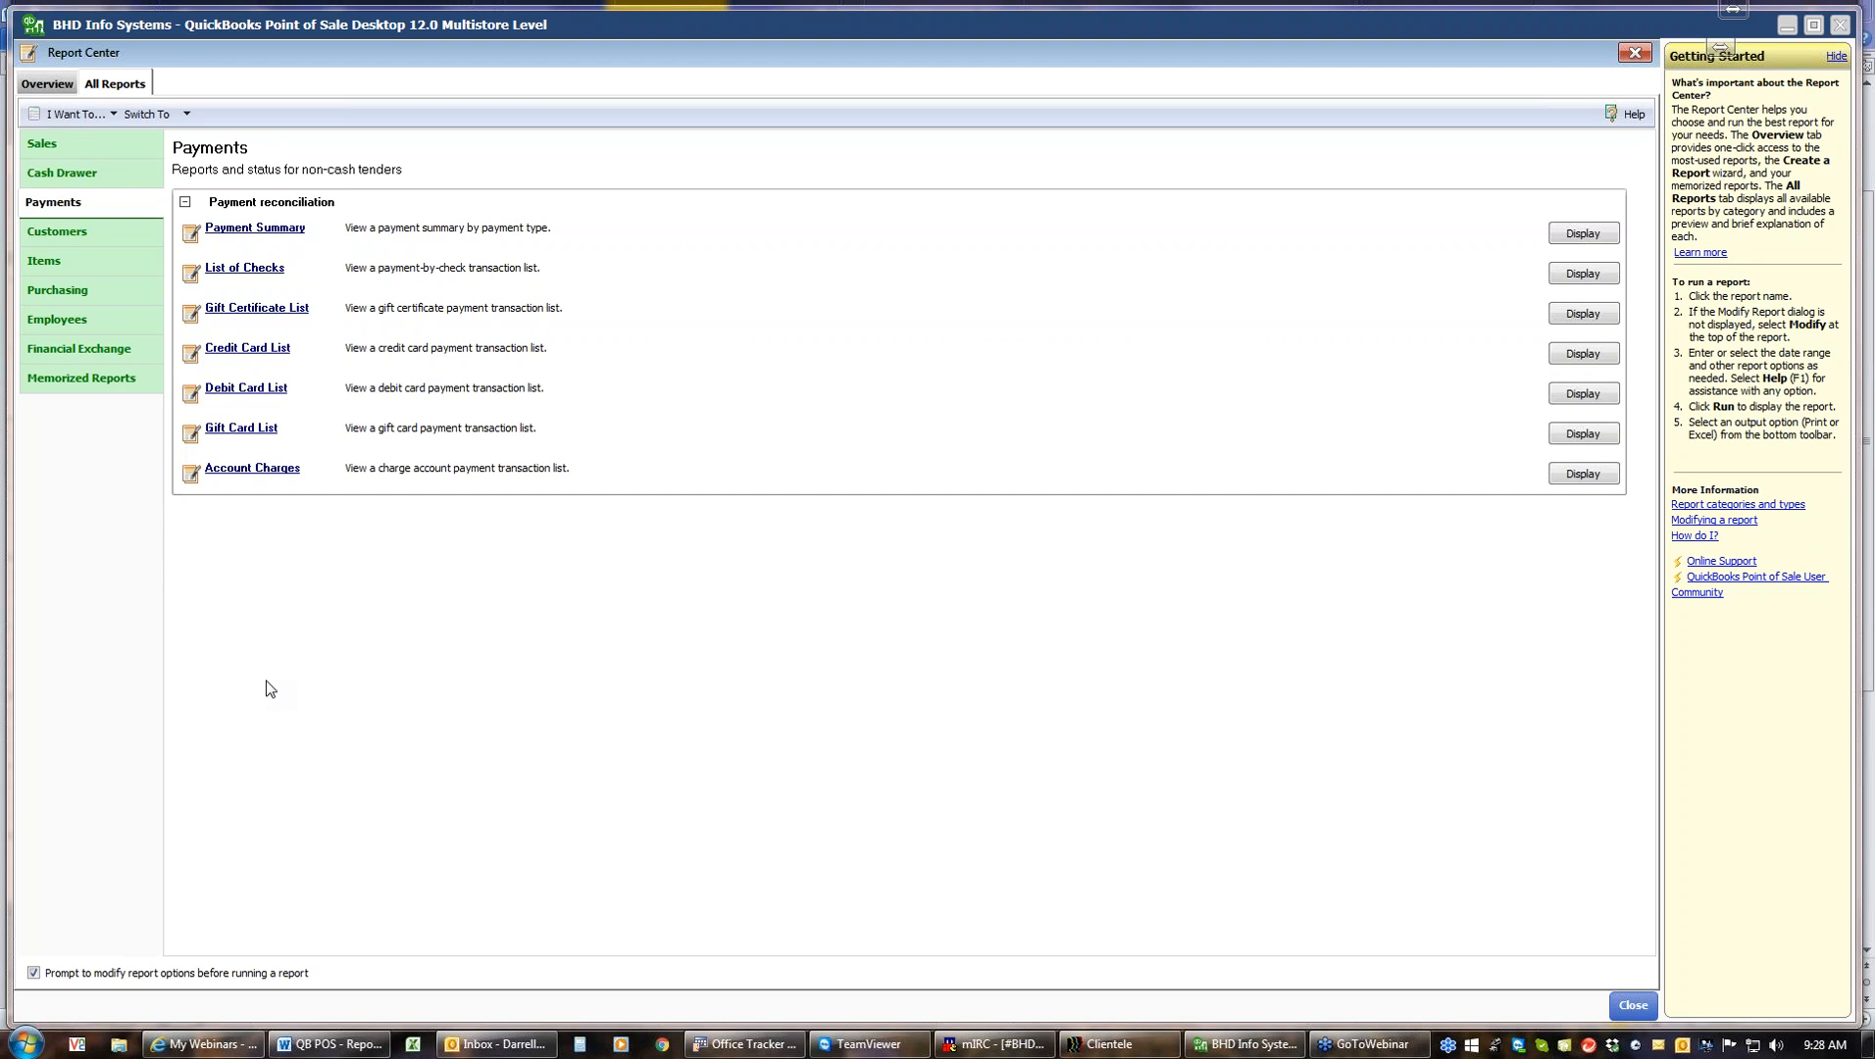
{"action": "left_click", "coordinate": [261, 232]}
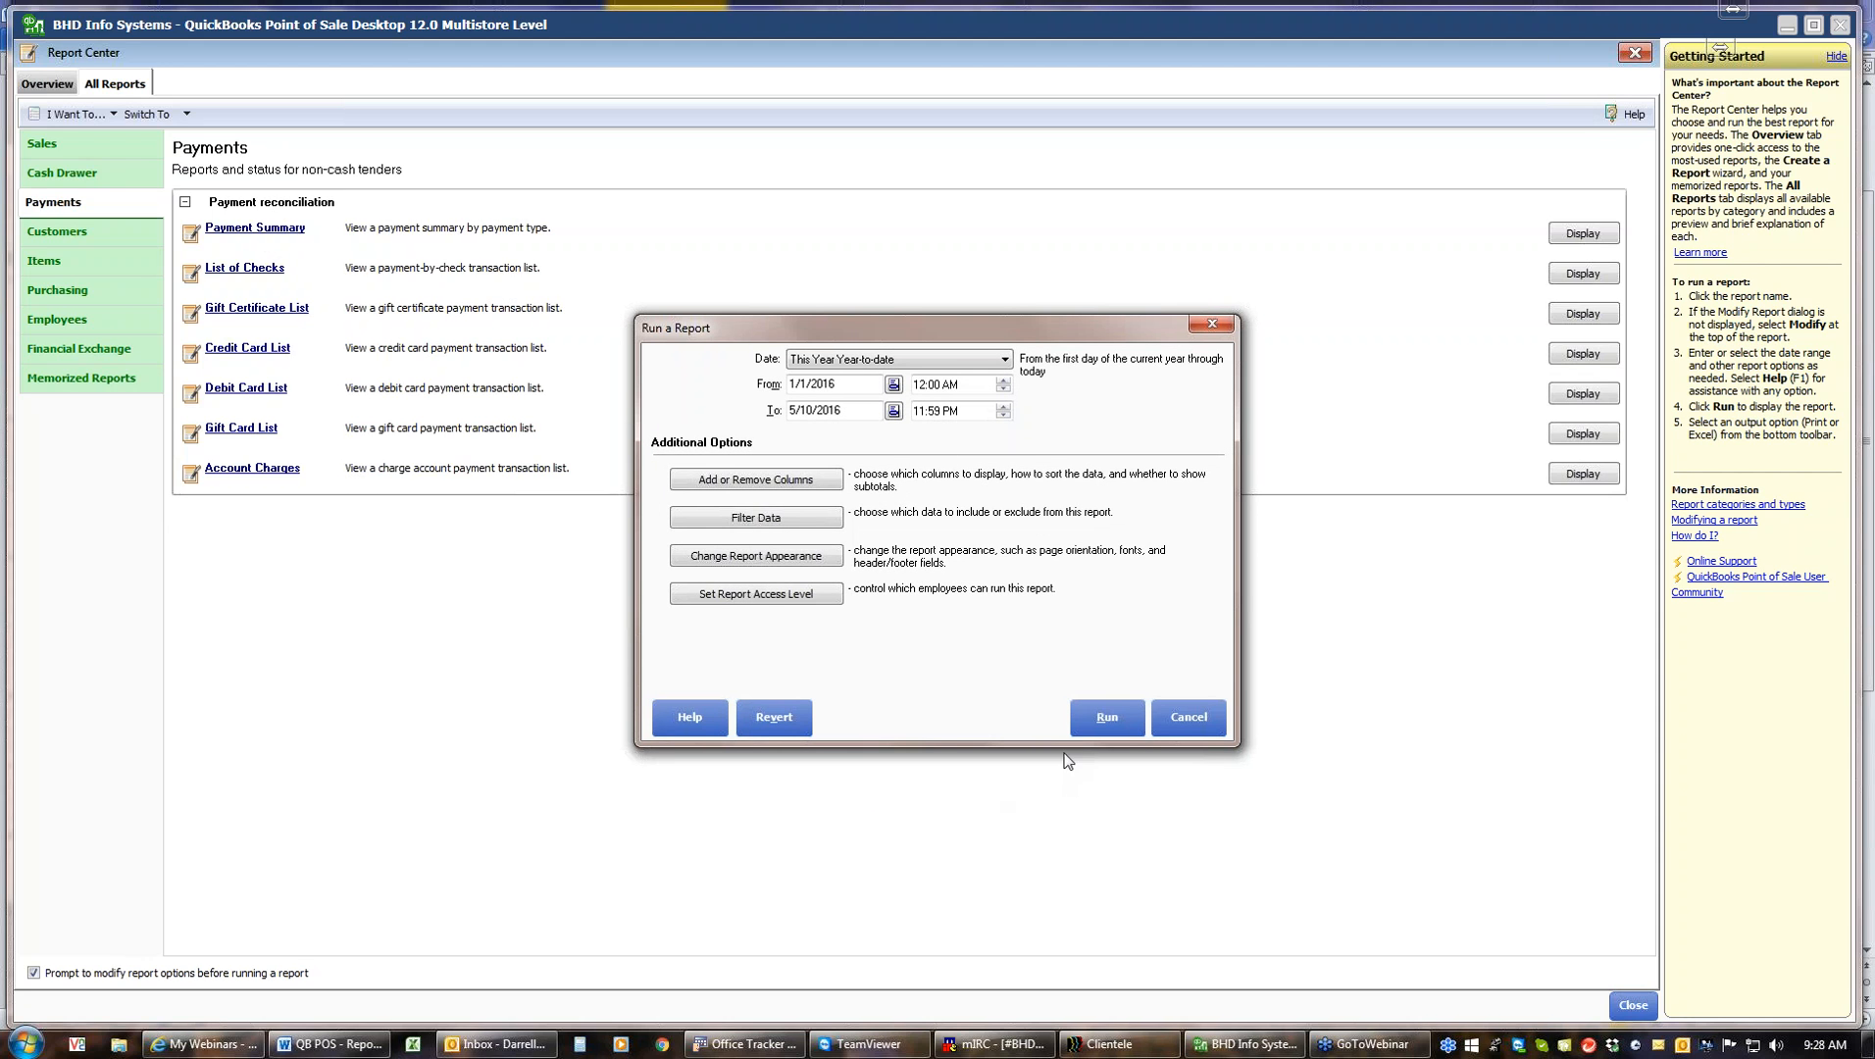
{"action": "left_click", "coordinate": [1098, 712]}
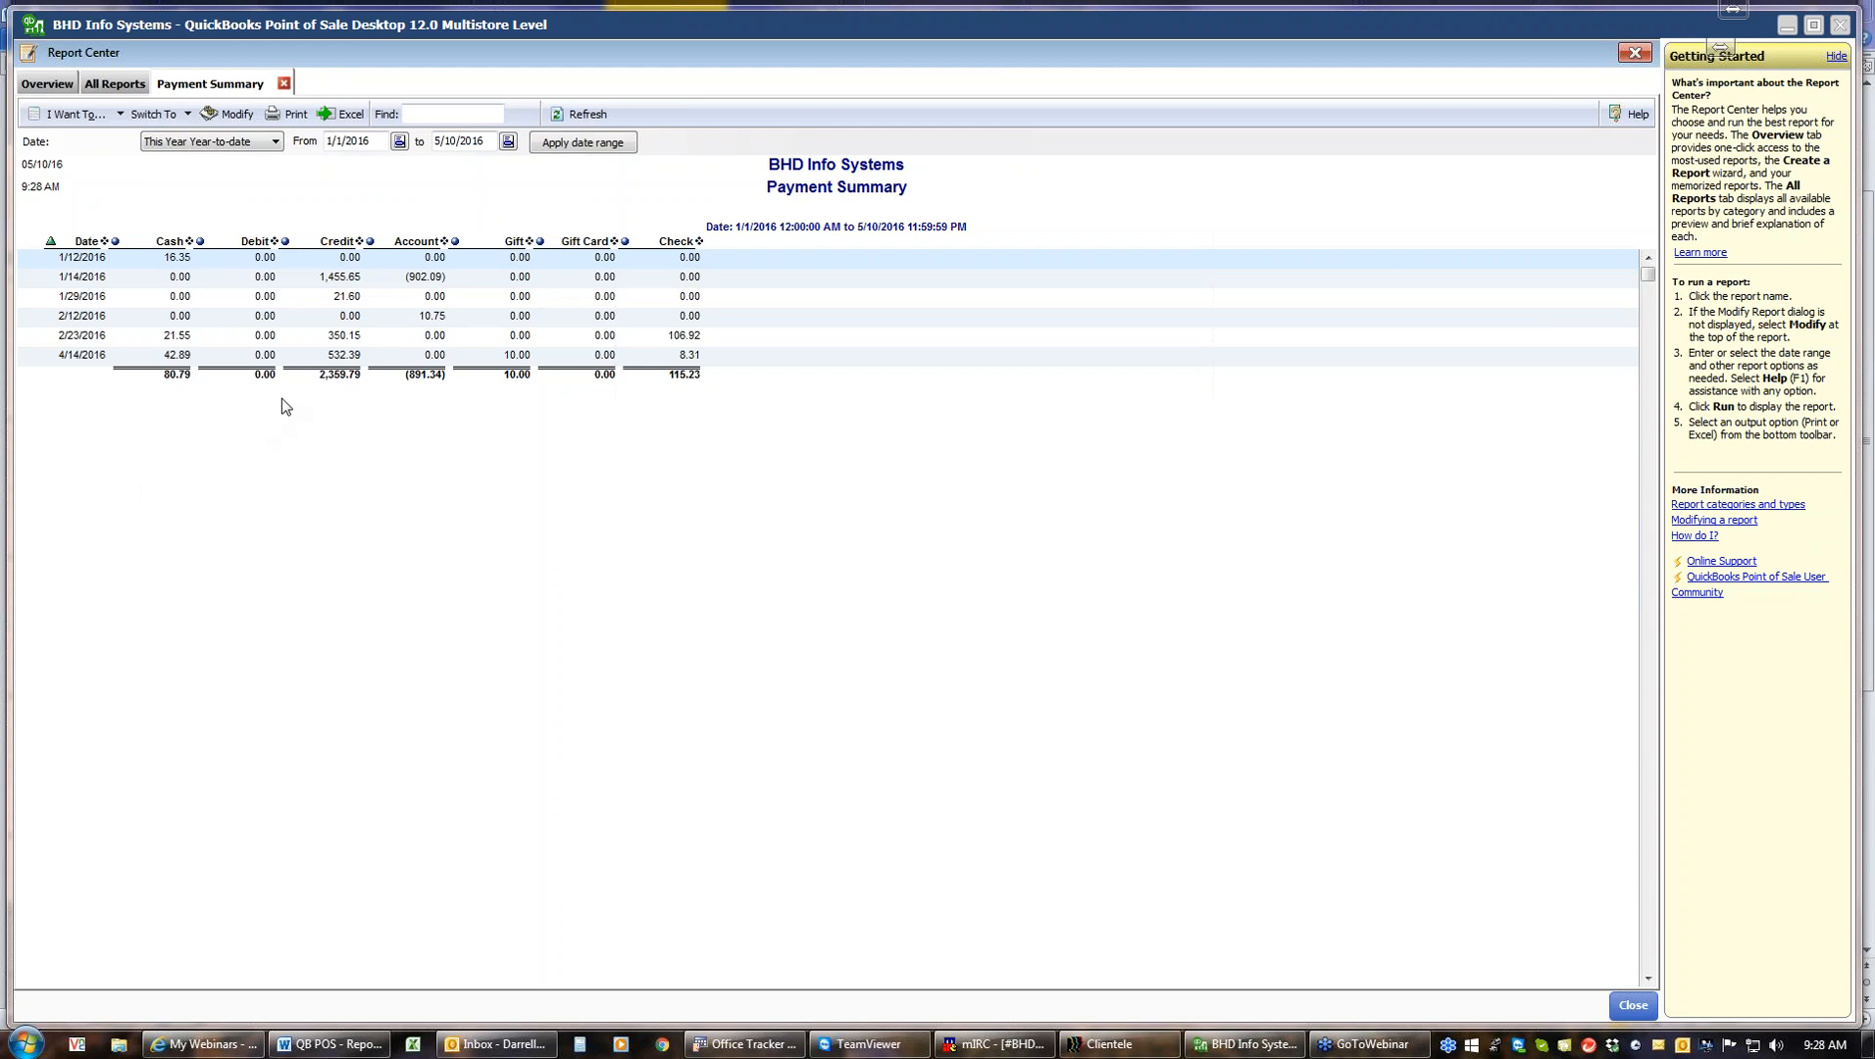
Review the Payment Summary report's available columns in the Modify dialog without changing anything, then close the report
{"action": "left_click", "coordinate": [233, 115]}
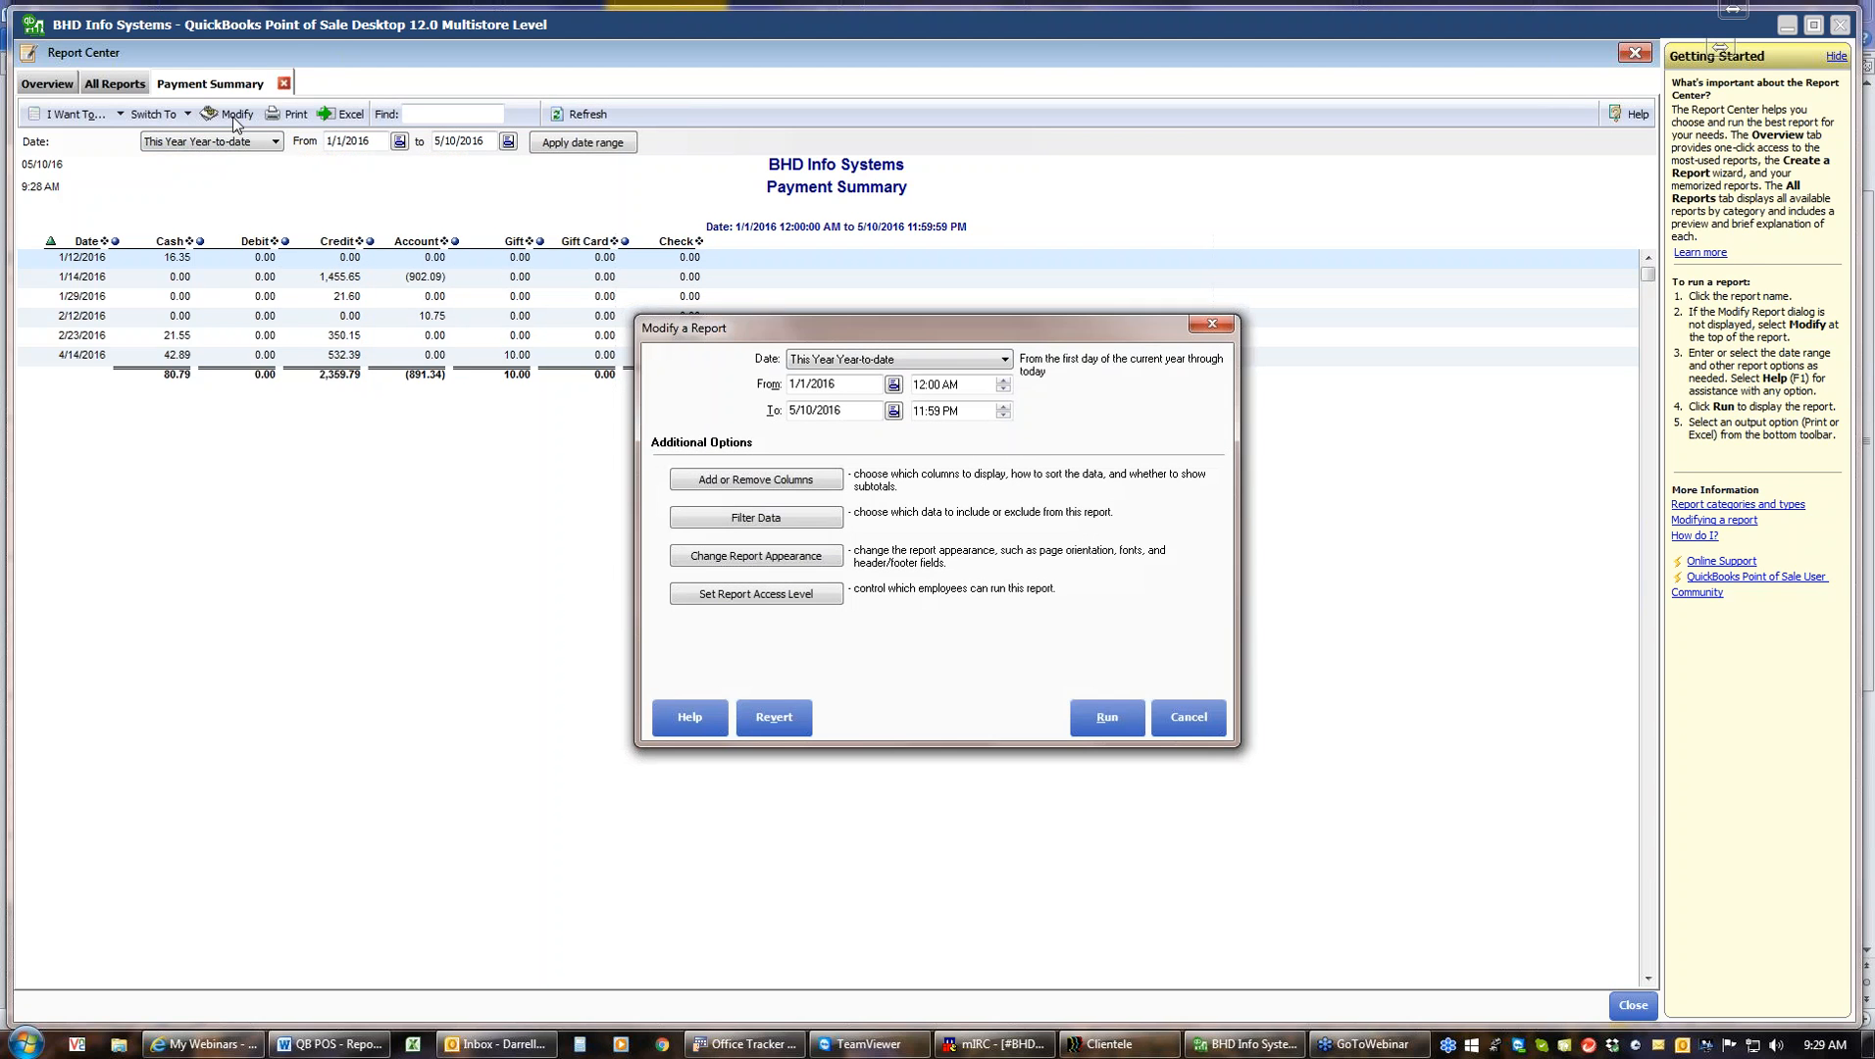
{"action": "left_click", "coordinate": [773, 481]}
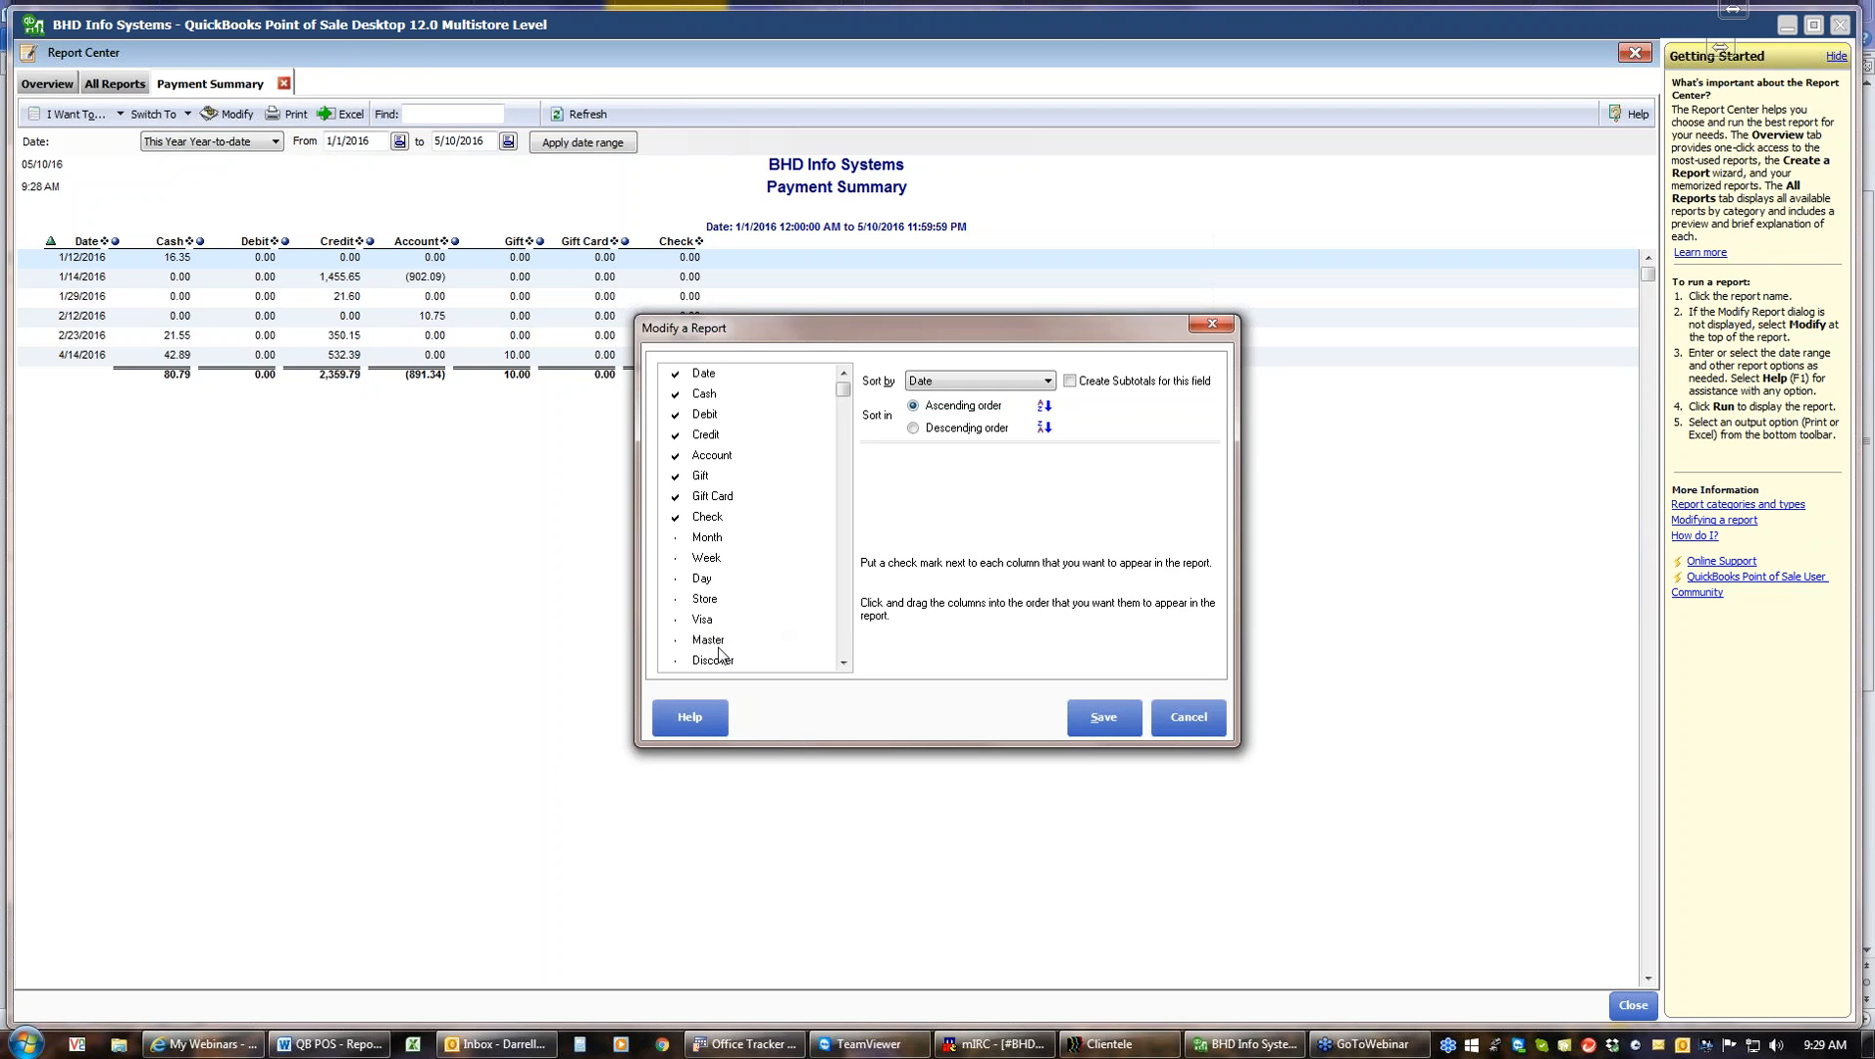
{"action": "left_click", "coordinate": [843, 663]}
{"action": "left_click", "coordinate": [843, 663]}
{"action": "left_click", "coordinate": [843, 663]}
{"action": "left_click", "coordinate": [844, 663]}
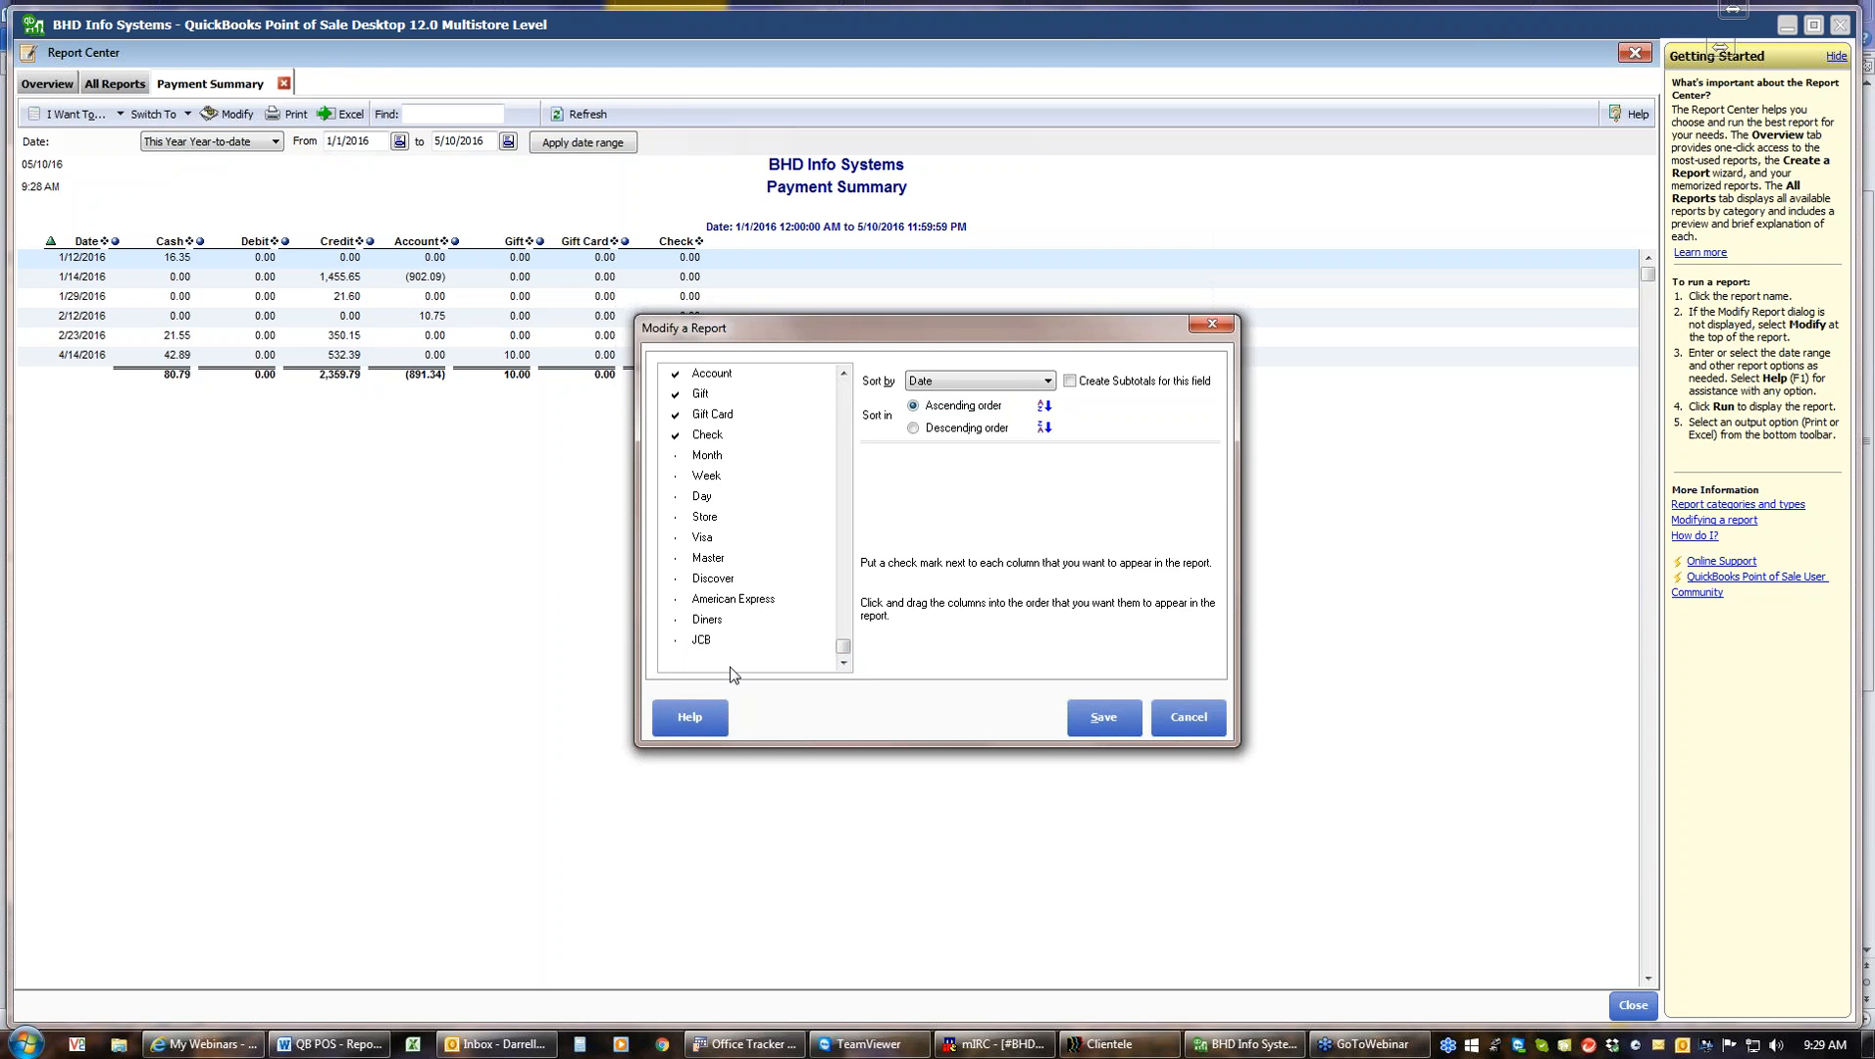
{"action": "left_click", "coordinate": [1202, 718]}
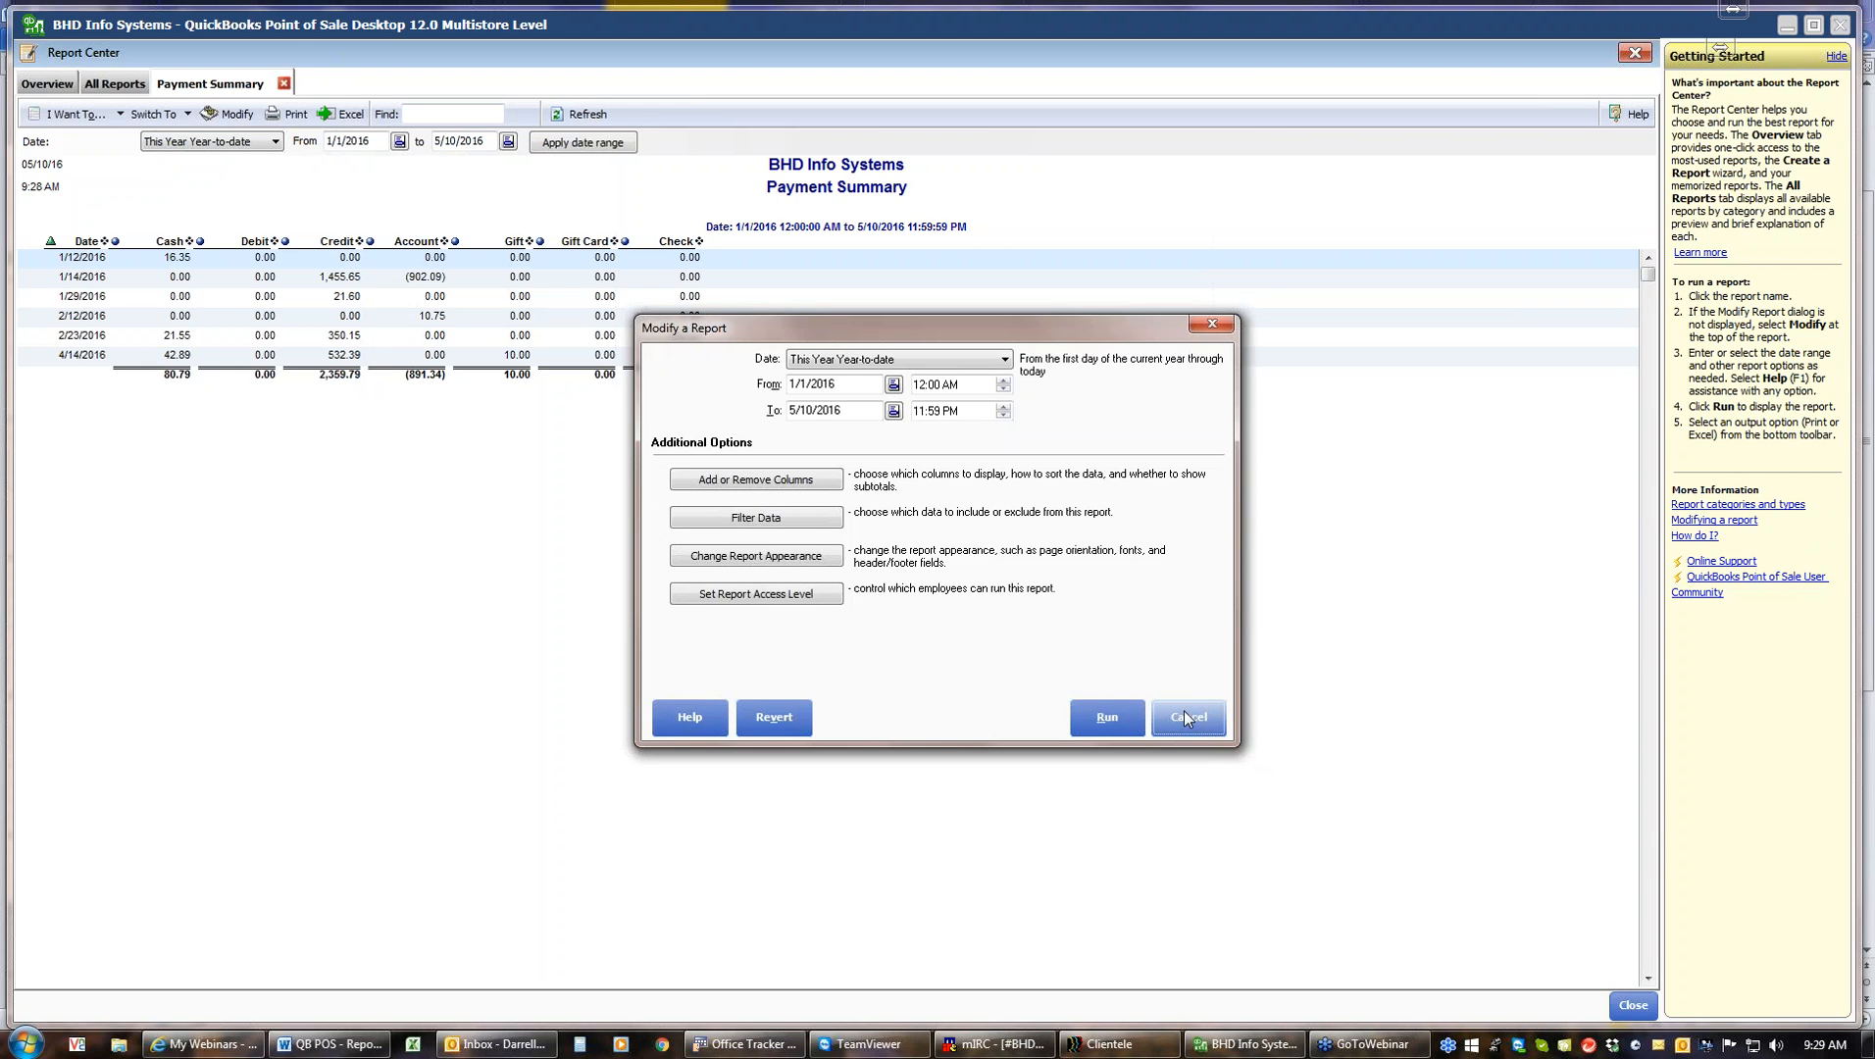
{"action": "left_click", "coordinate": [1187, 718]}
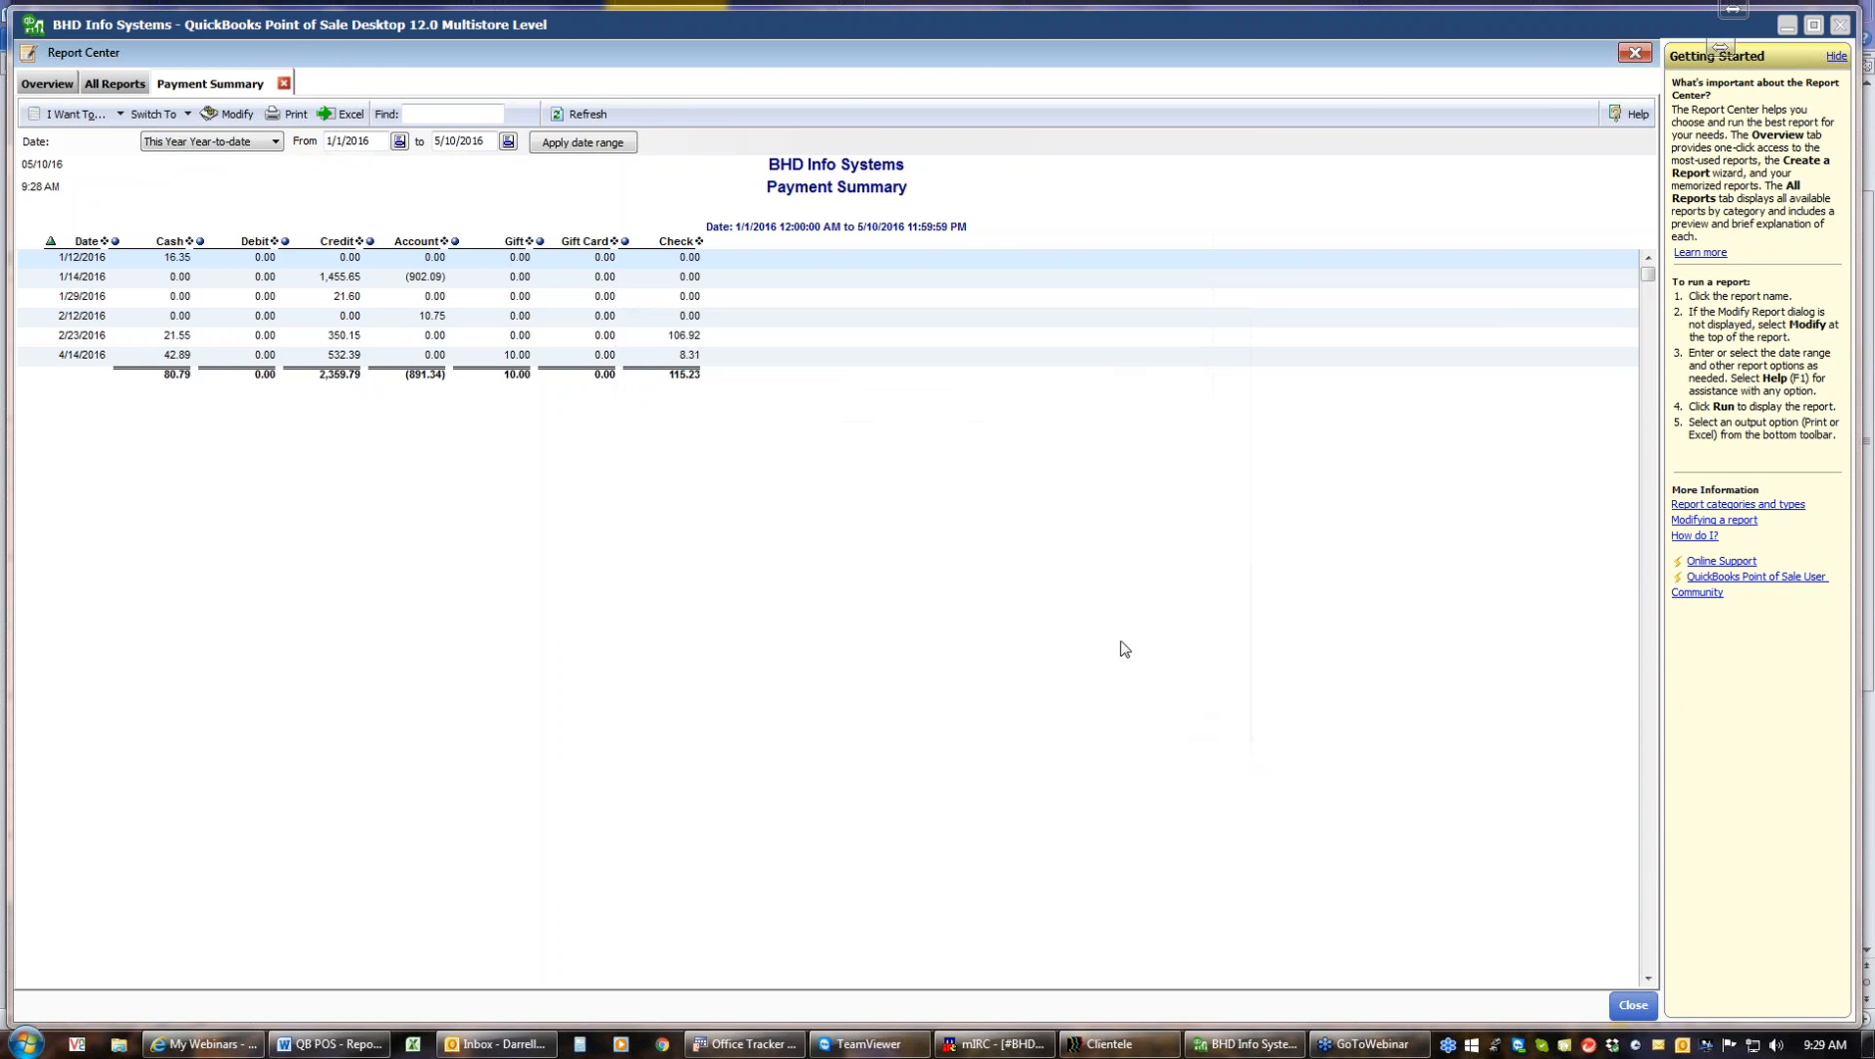
{"action": "left_click", "coordinate": [283, 85]}
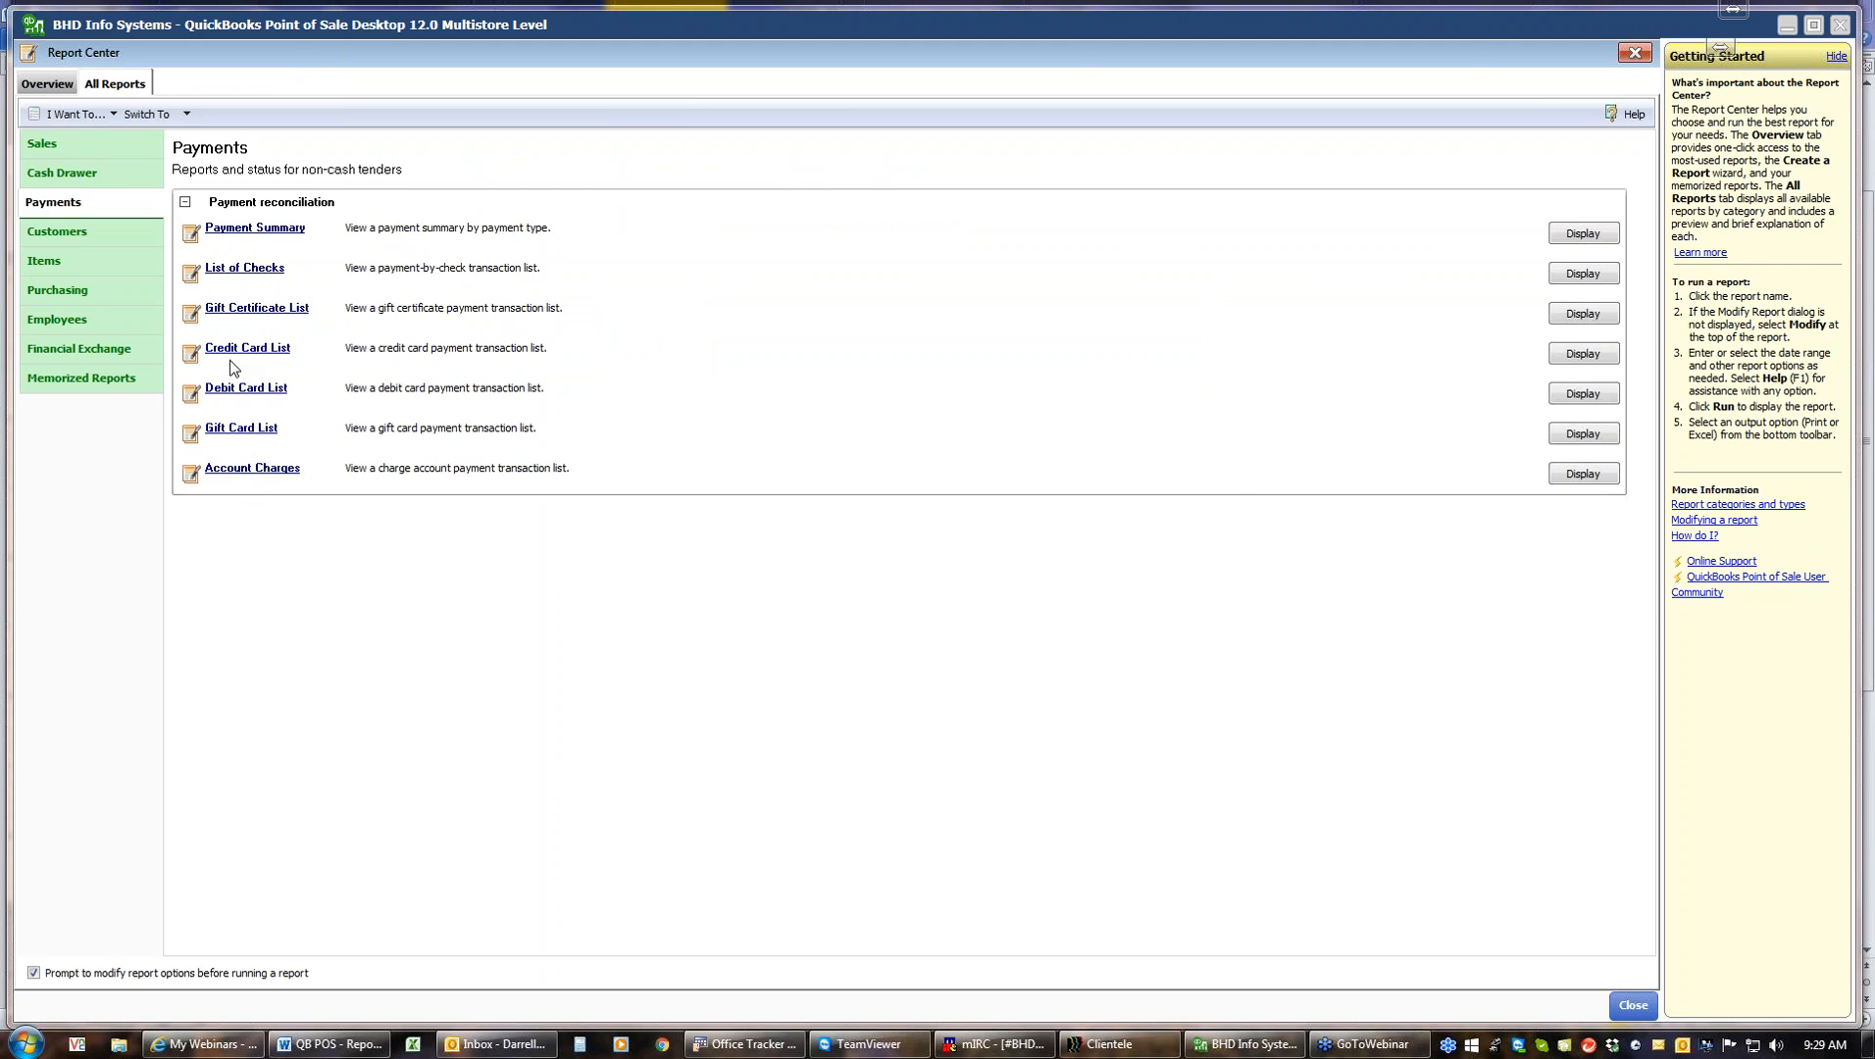
Run the Gift Certificate List report for the custom range 4/14/2015 to 4/14/2016 and close it
{"action": "left_click", "coordinate": [245, 319]}
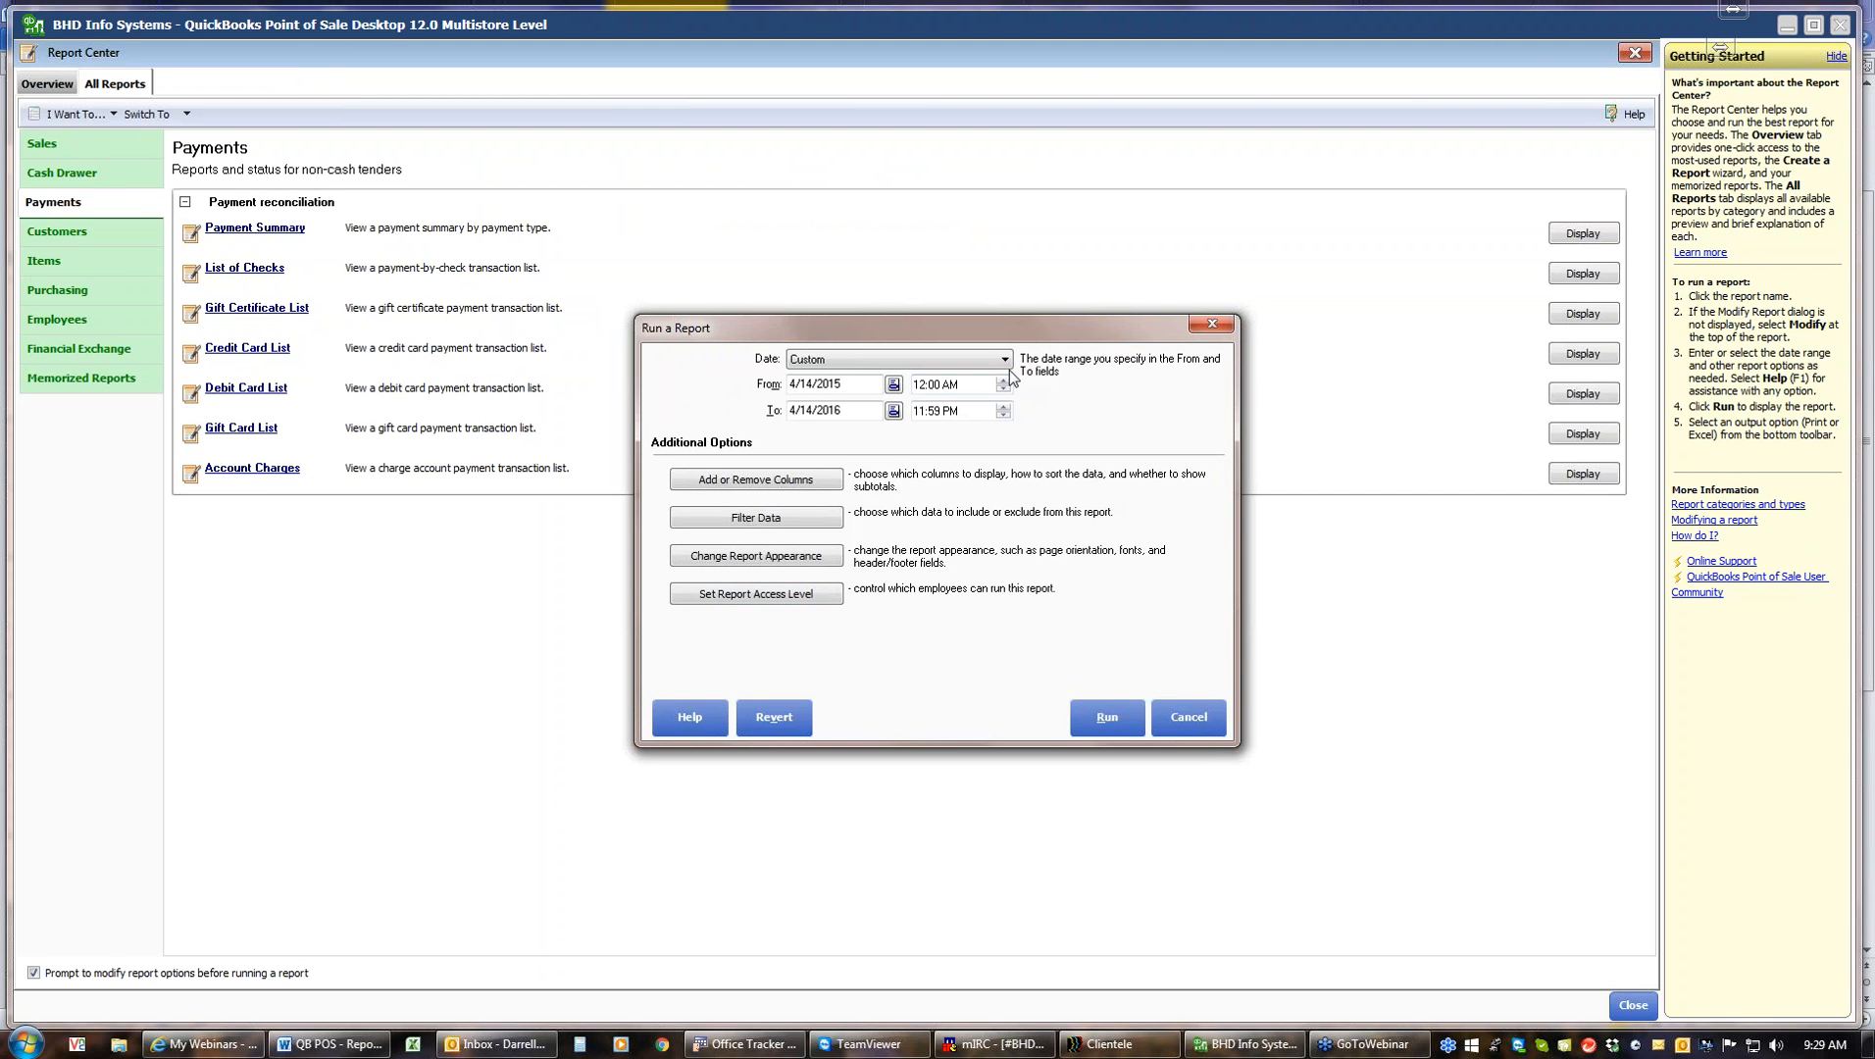
{"action": "left_click", "coordinate": [1095, 717]}
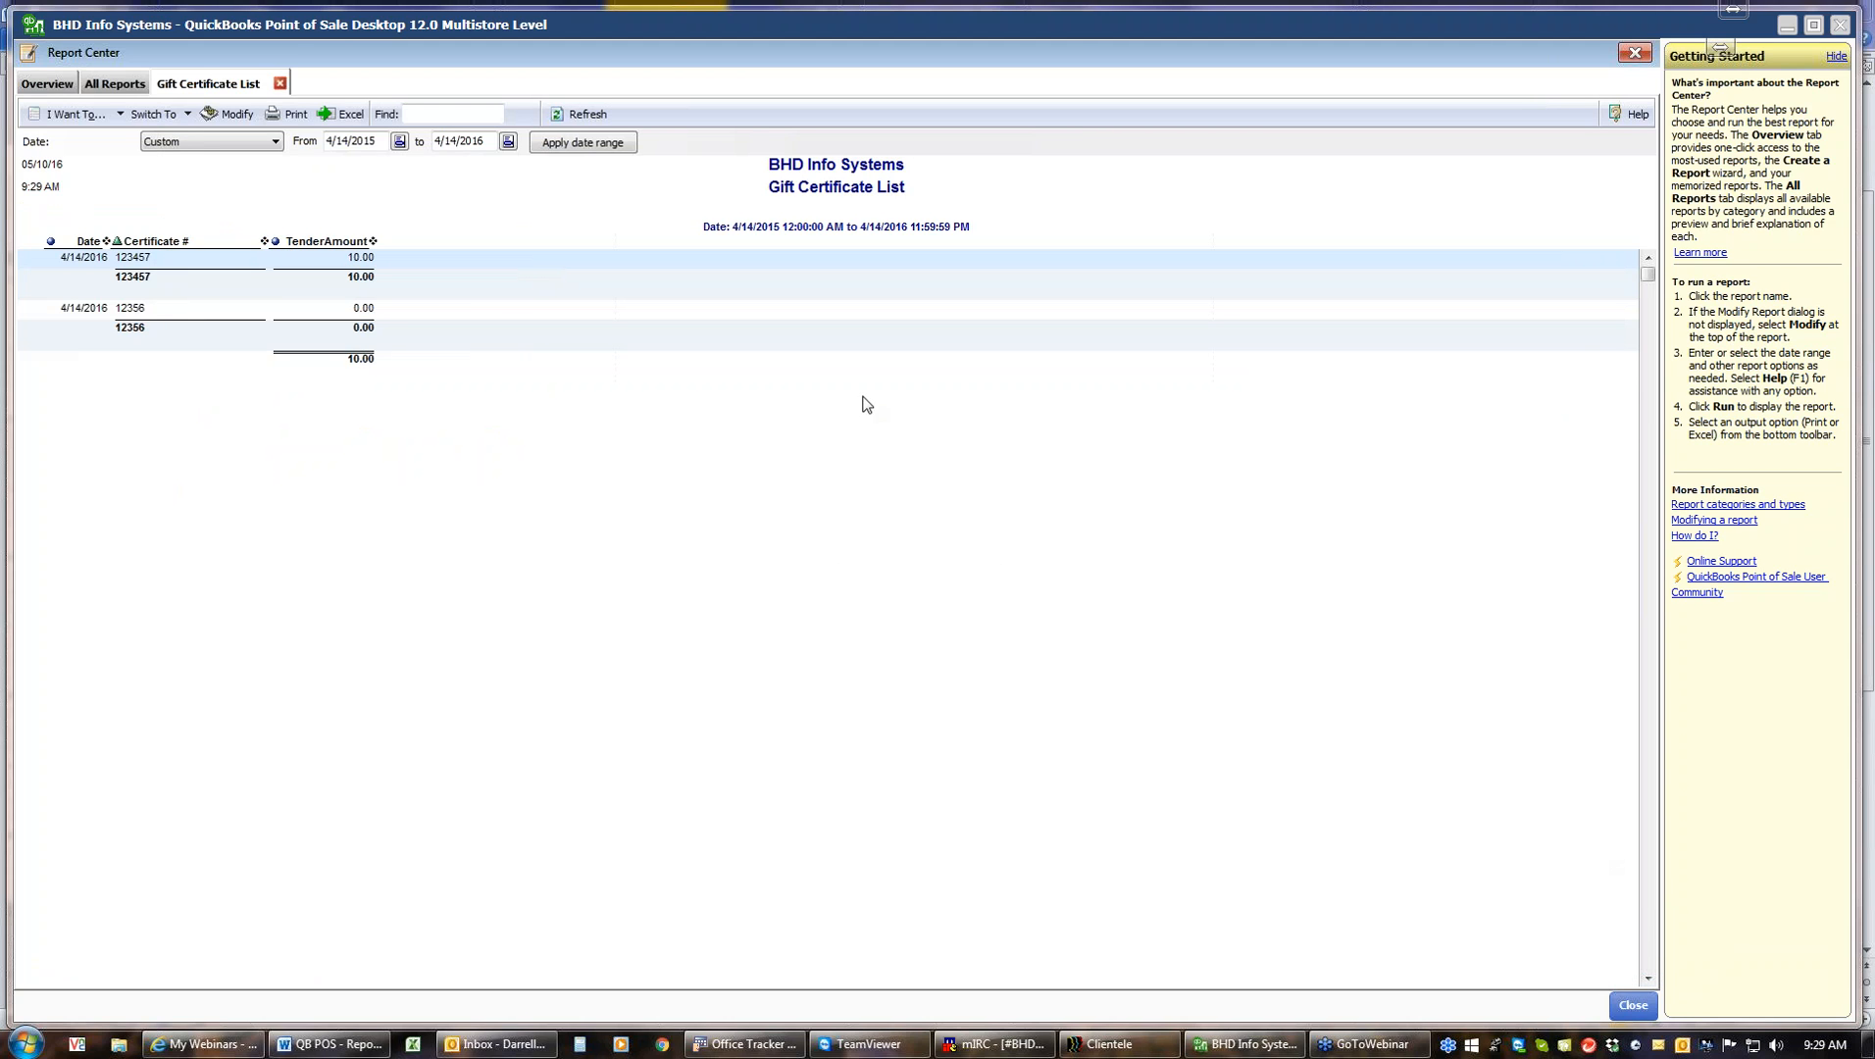
{"action": "left_click", "coordinate": [281, 84]}
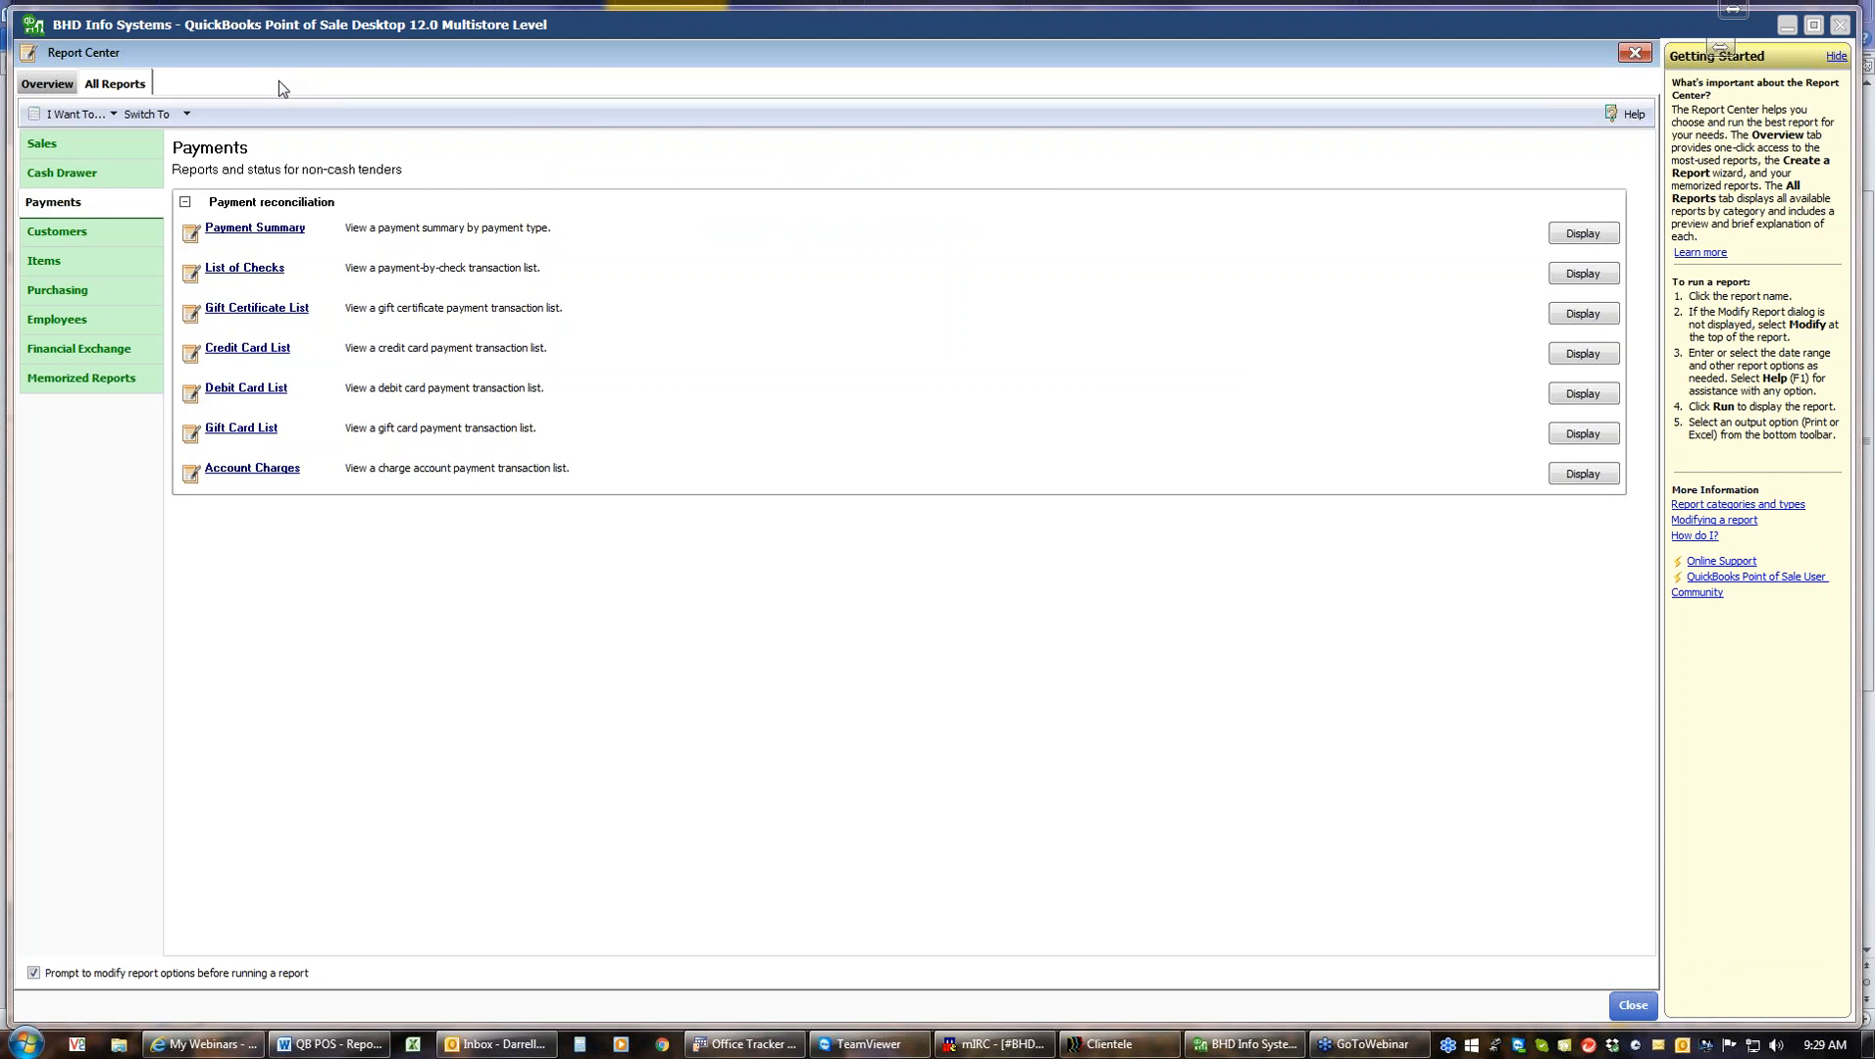
Open the Customers report category and run the Demographics Graph for This Year Year-to-date
{"action": "left_click", "coordinate": [89, 235]}
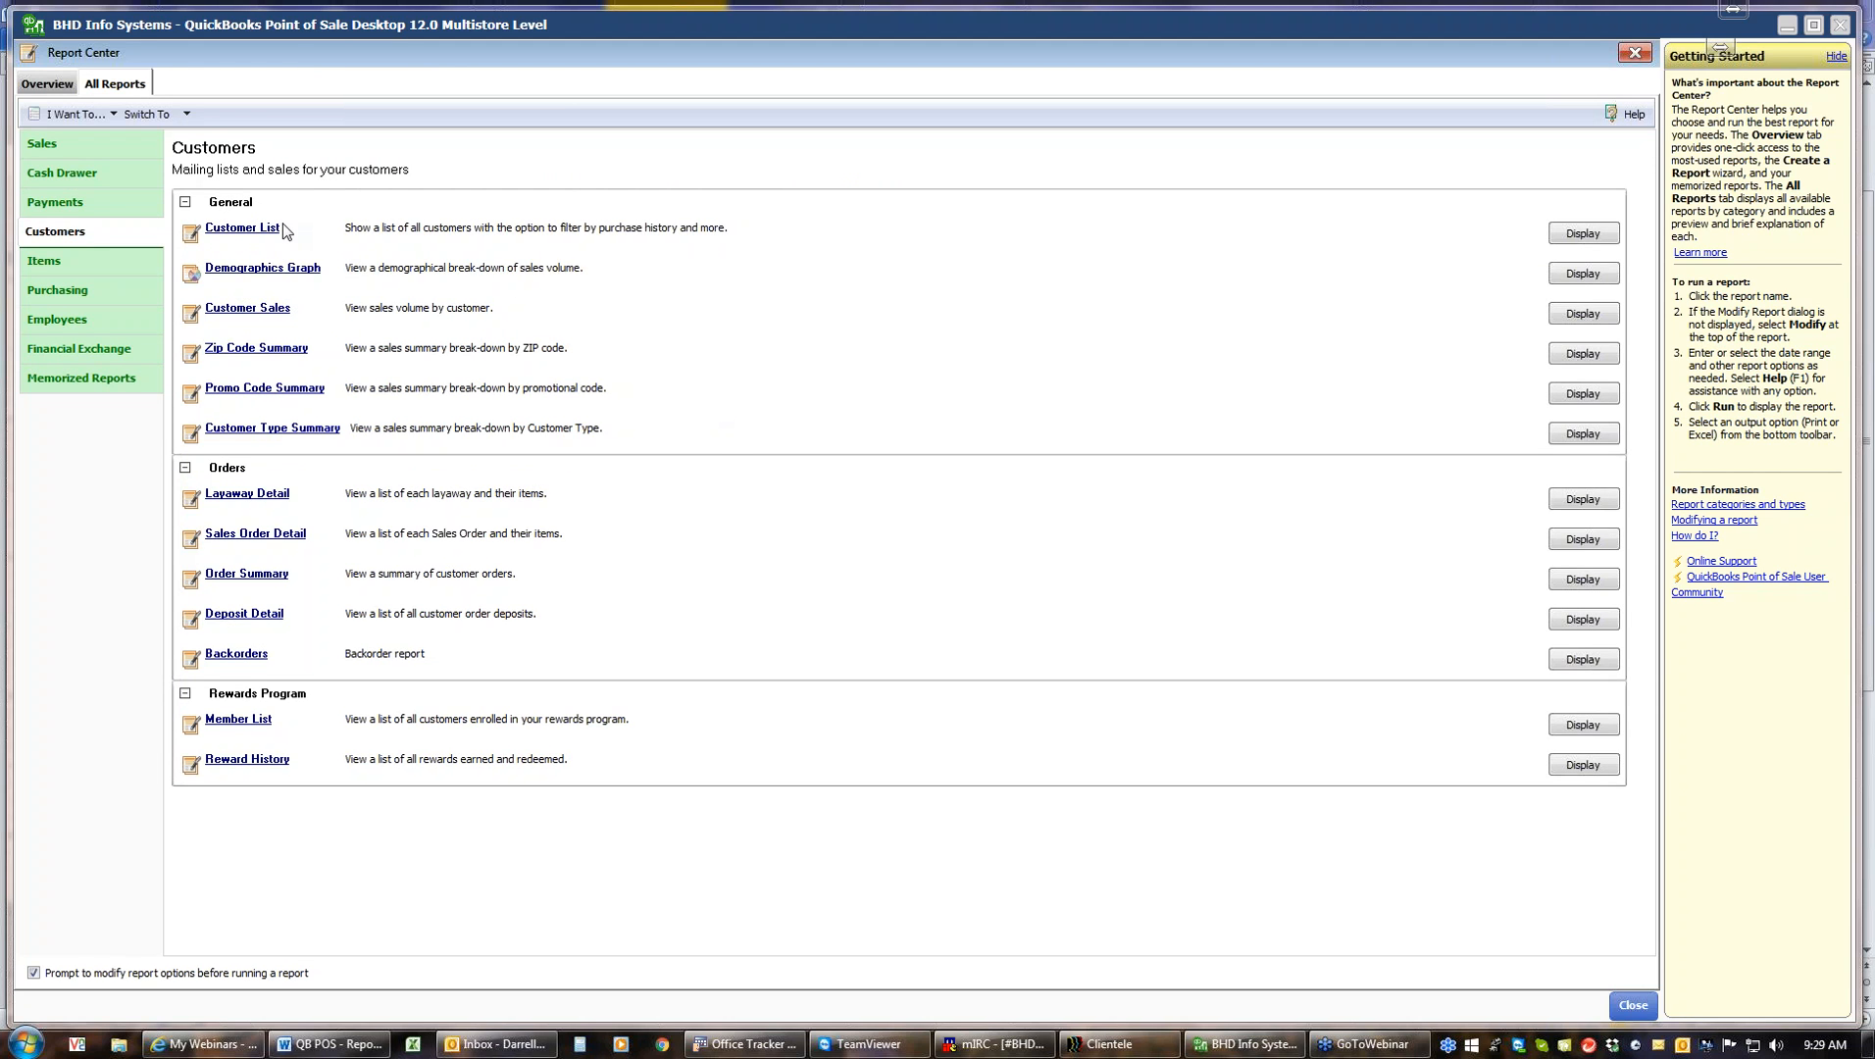
{"action": "left_click", "coordinate": [255, 270]}
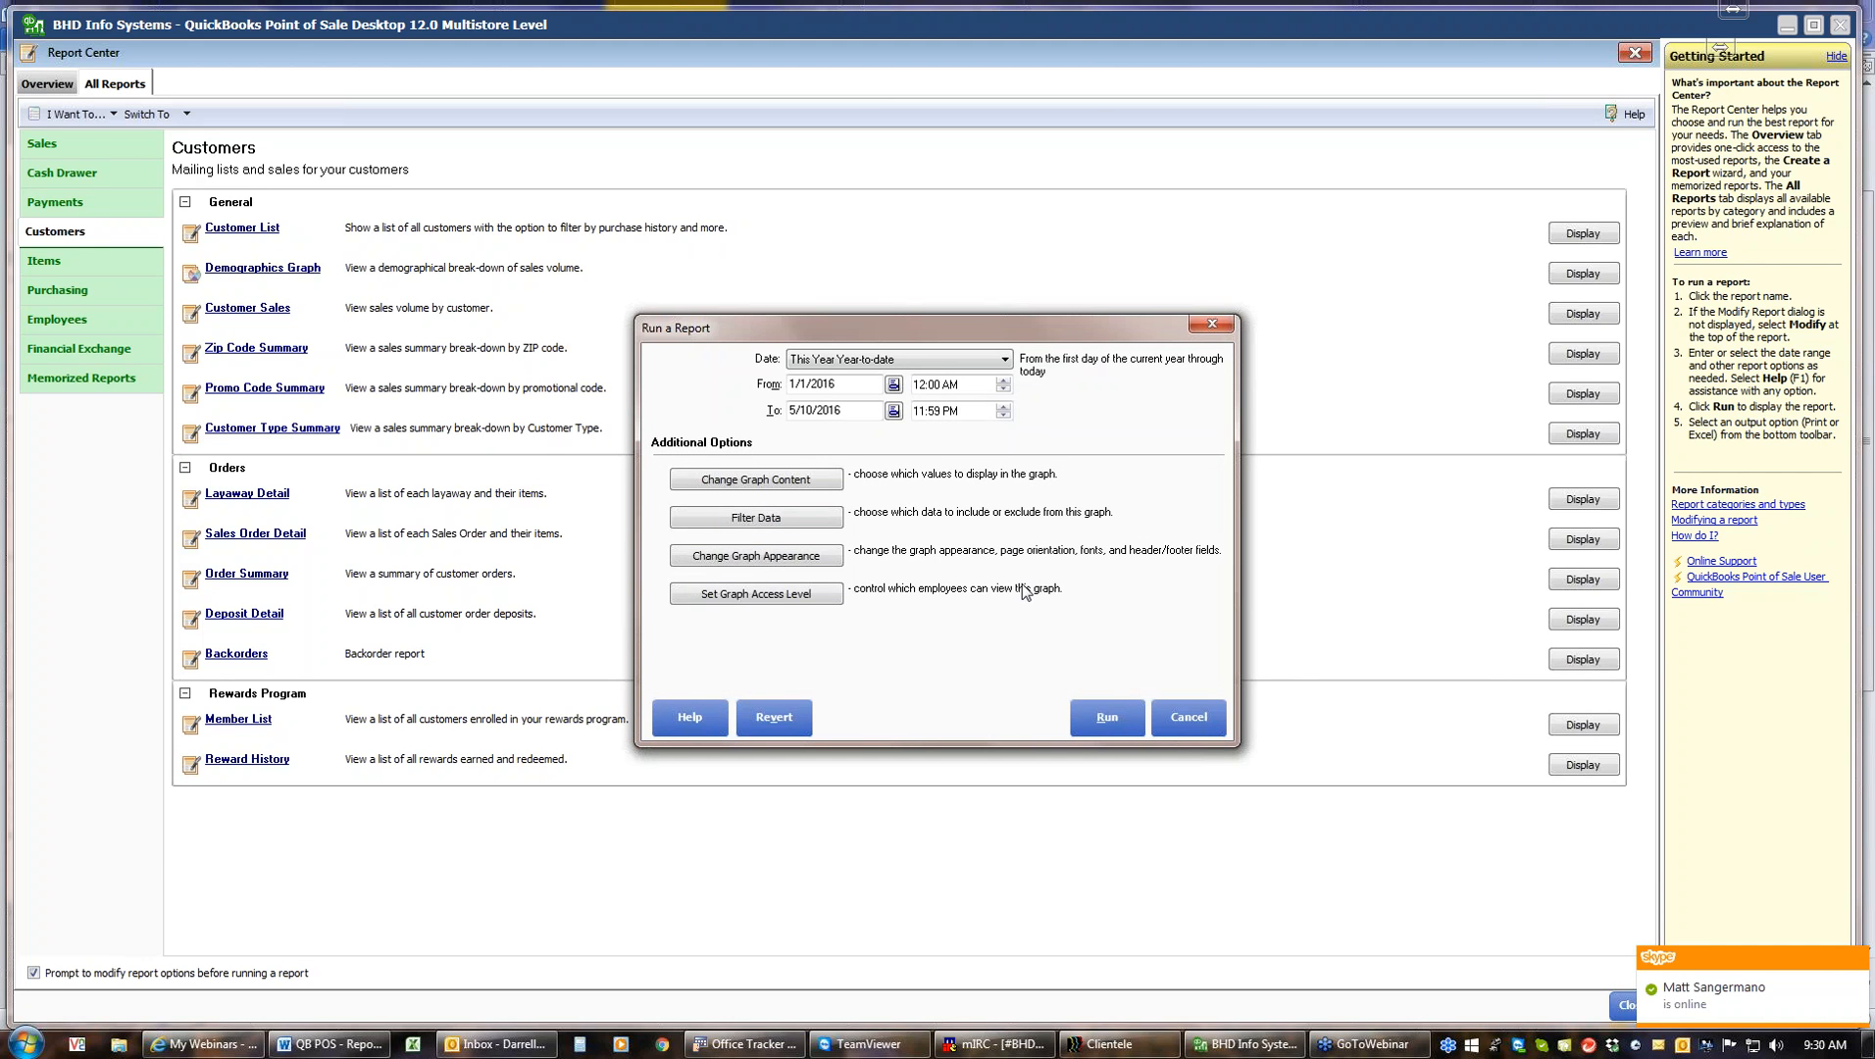
{"action": "left_click", "coordinate": [1116, 716]}
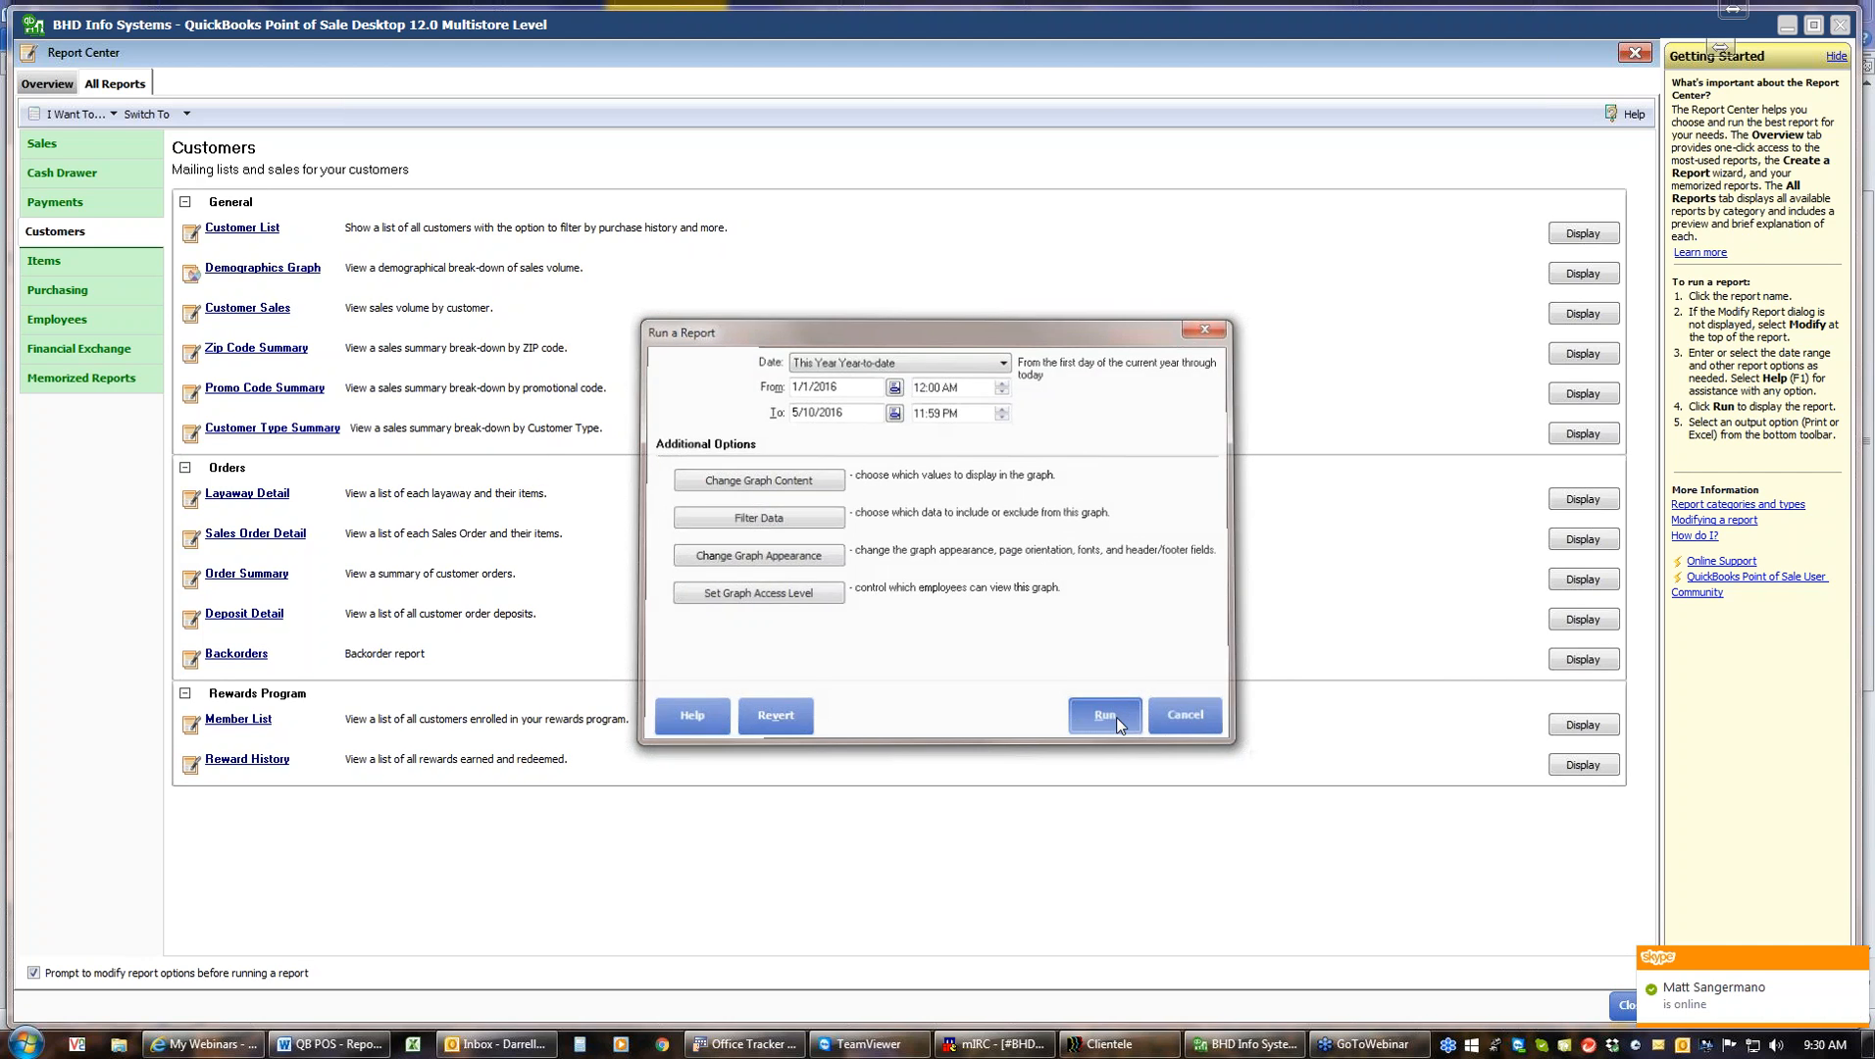
{"action": "mouse_move", "coordinate": [389, 511]}
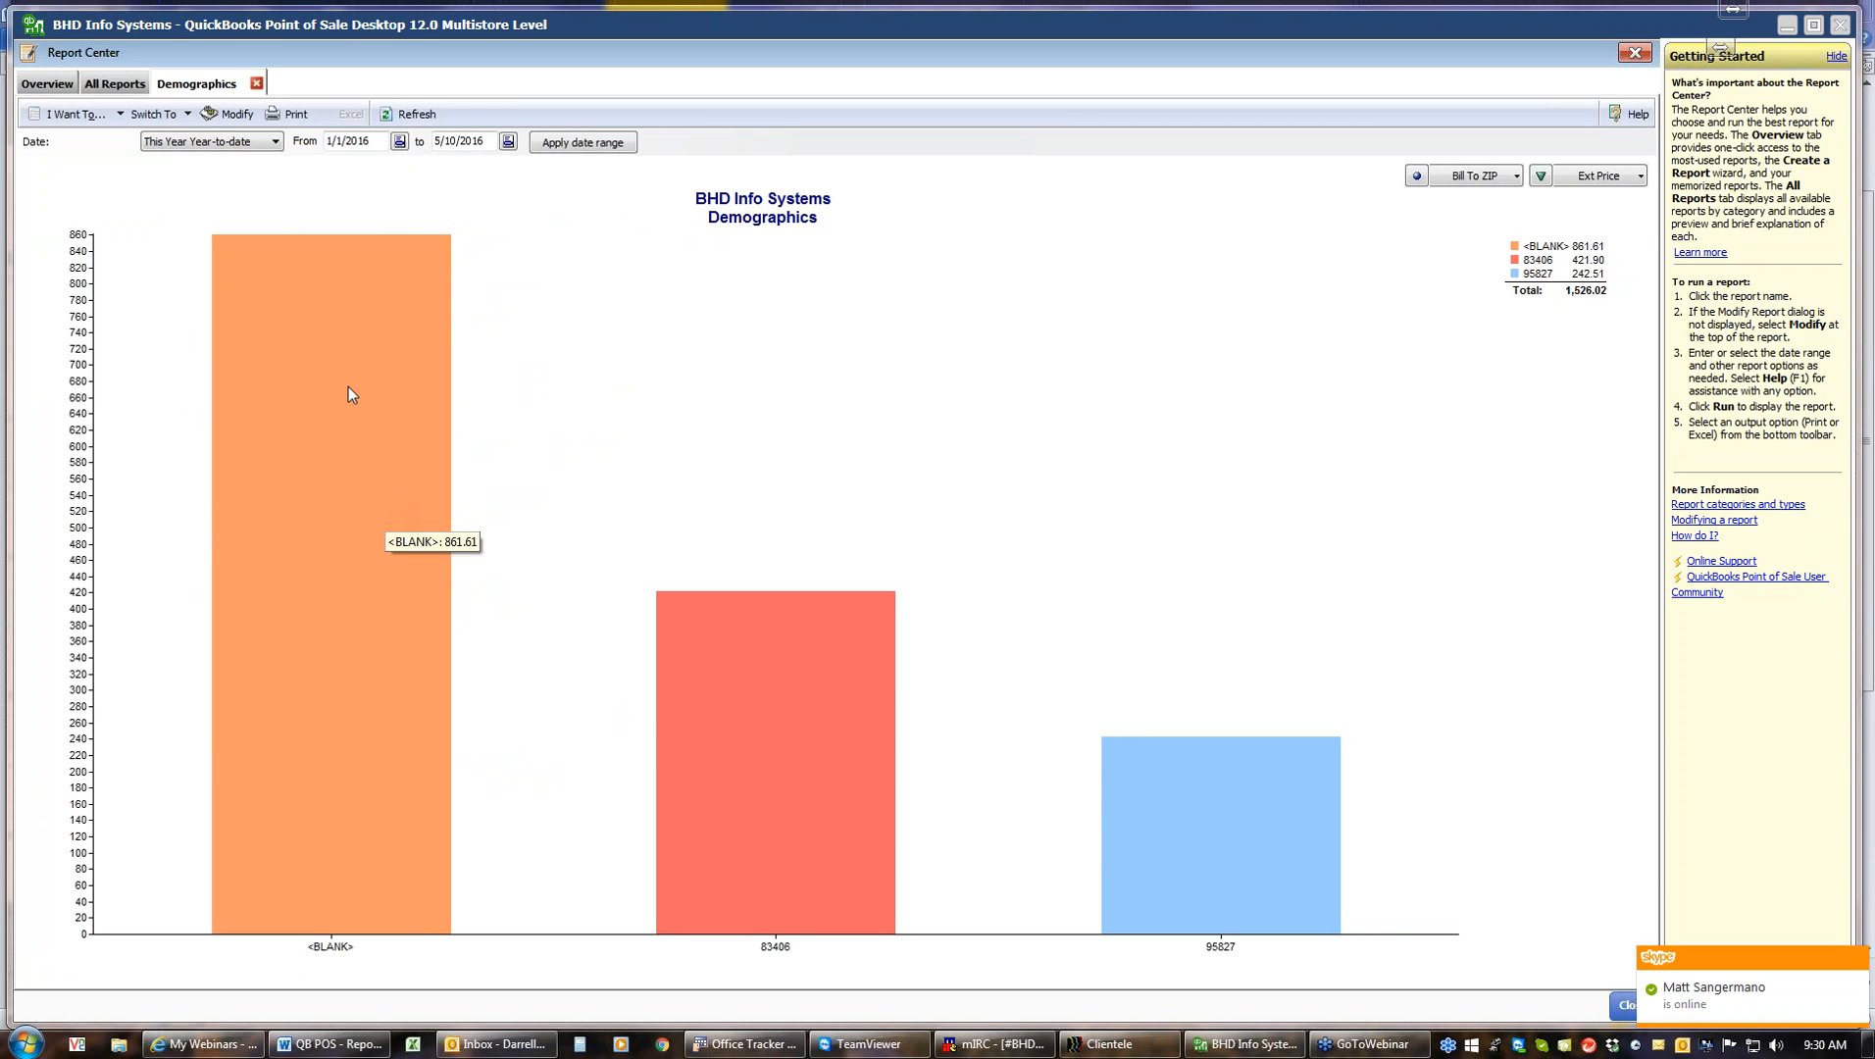
{"action": "mouse_move", "coordinate": [789, 785]}
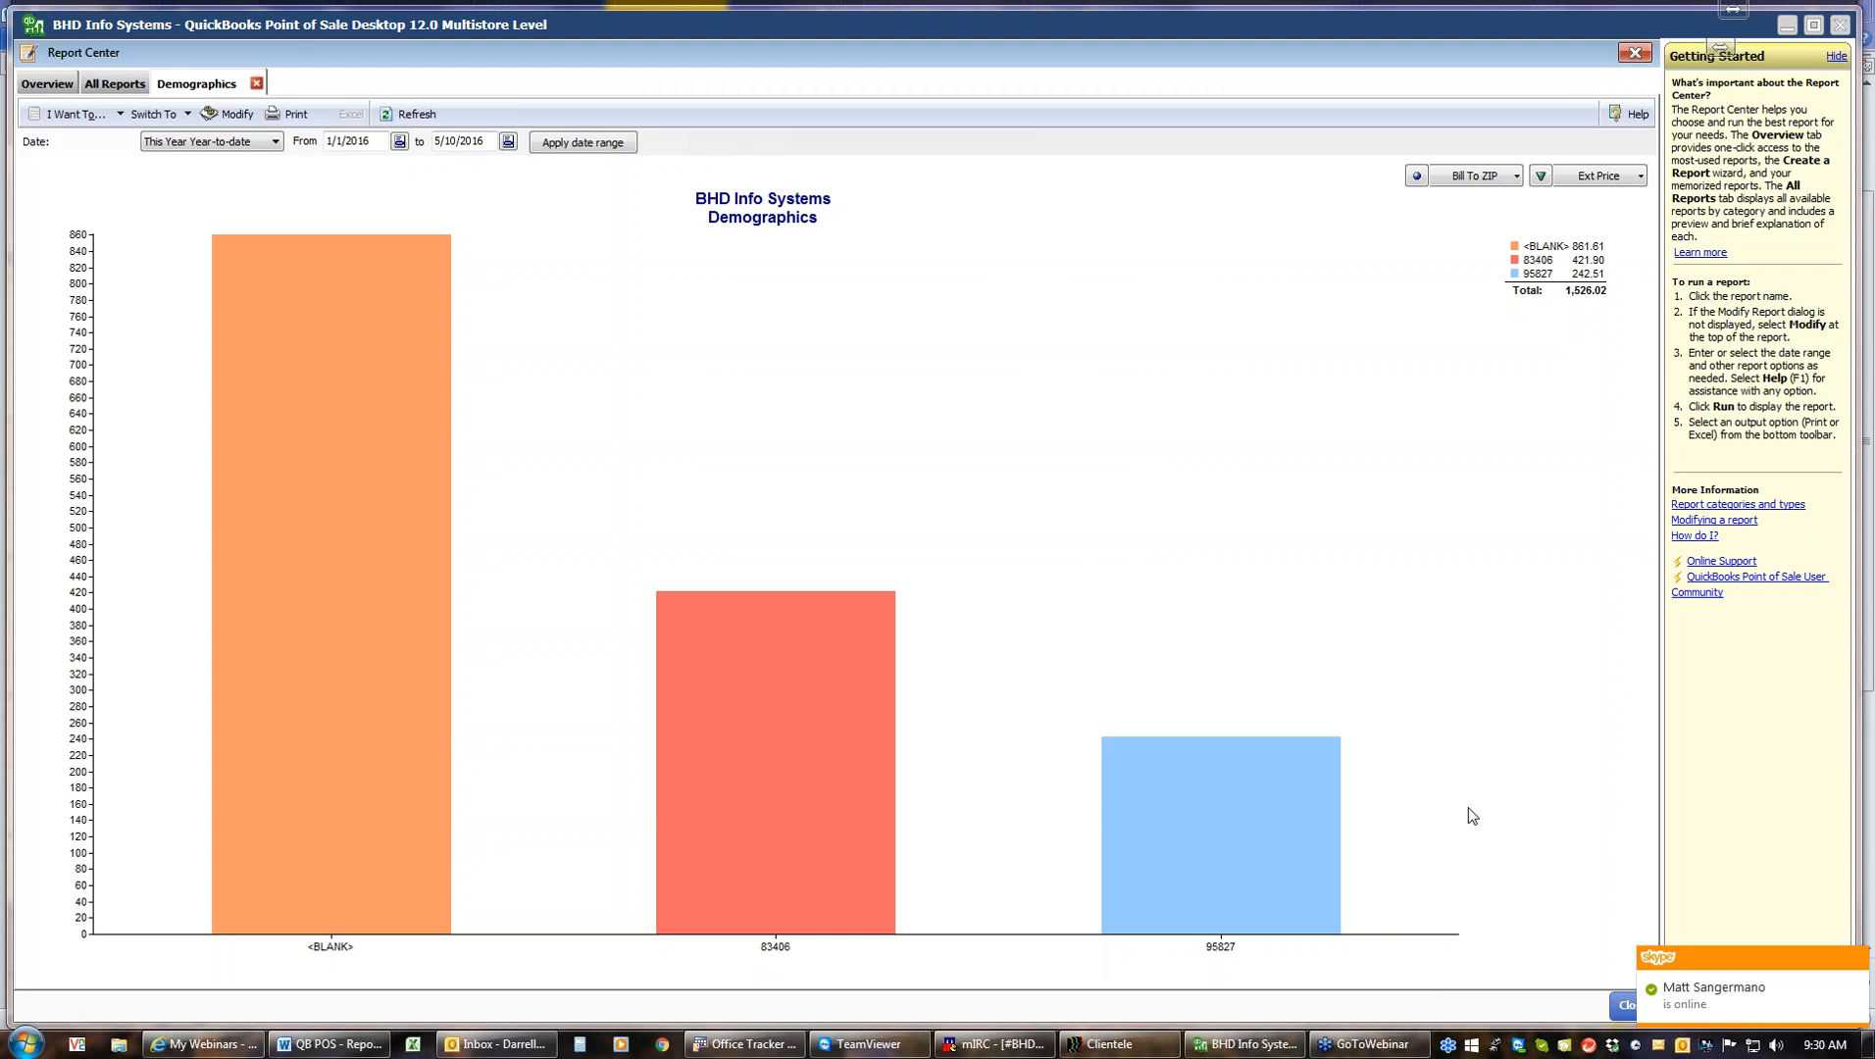
Regroup the Demographics graph by Bill To City, then by Bill To State, and close the graph
{"action": "left_click", "coordinate": [1515, 176]}
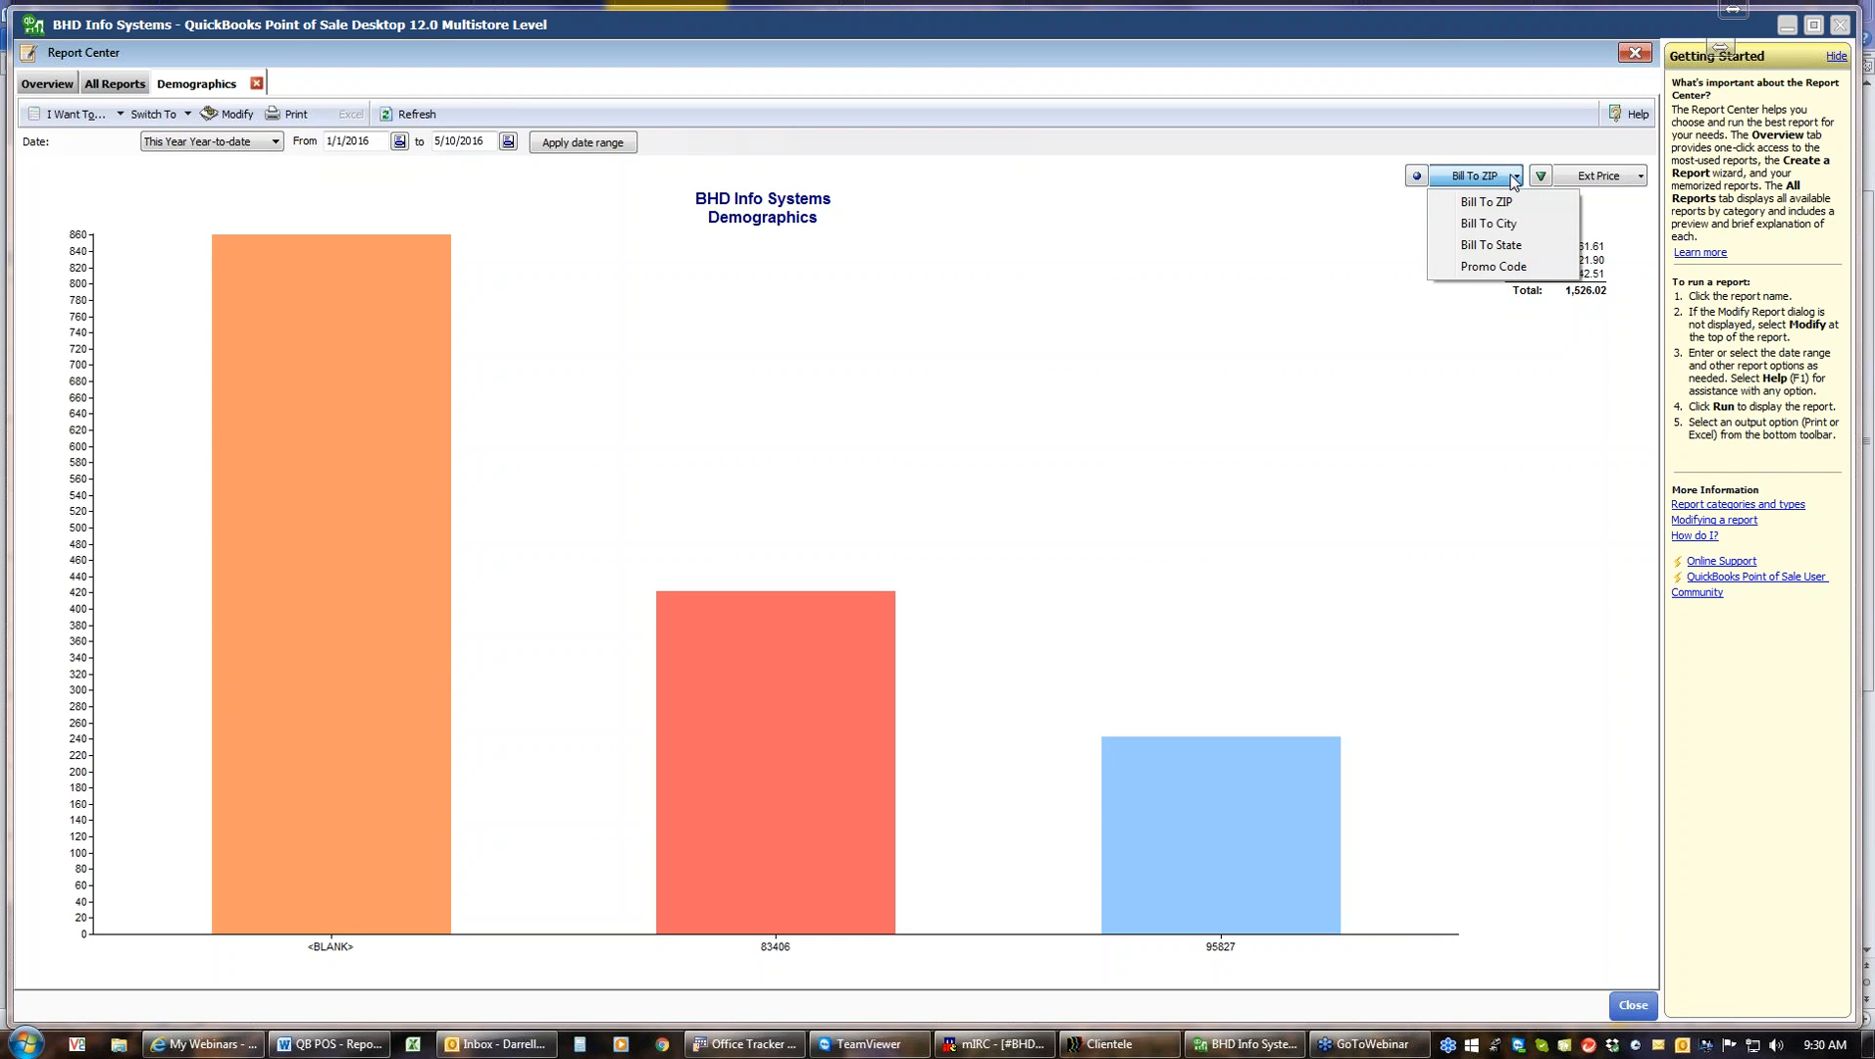
{"action": "left_click", "coordinate": [1499, 224]}
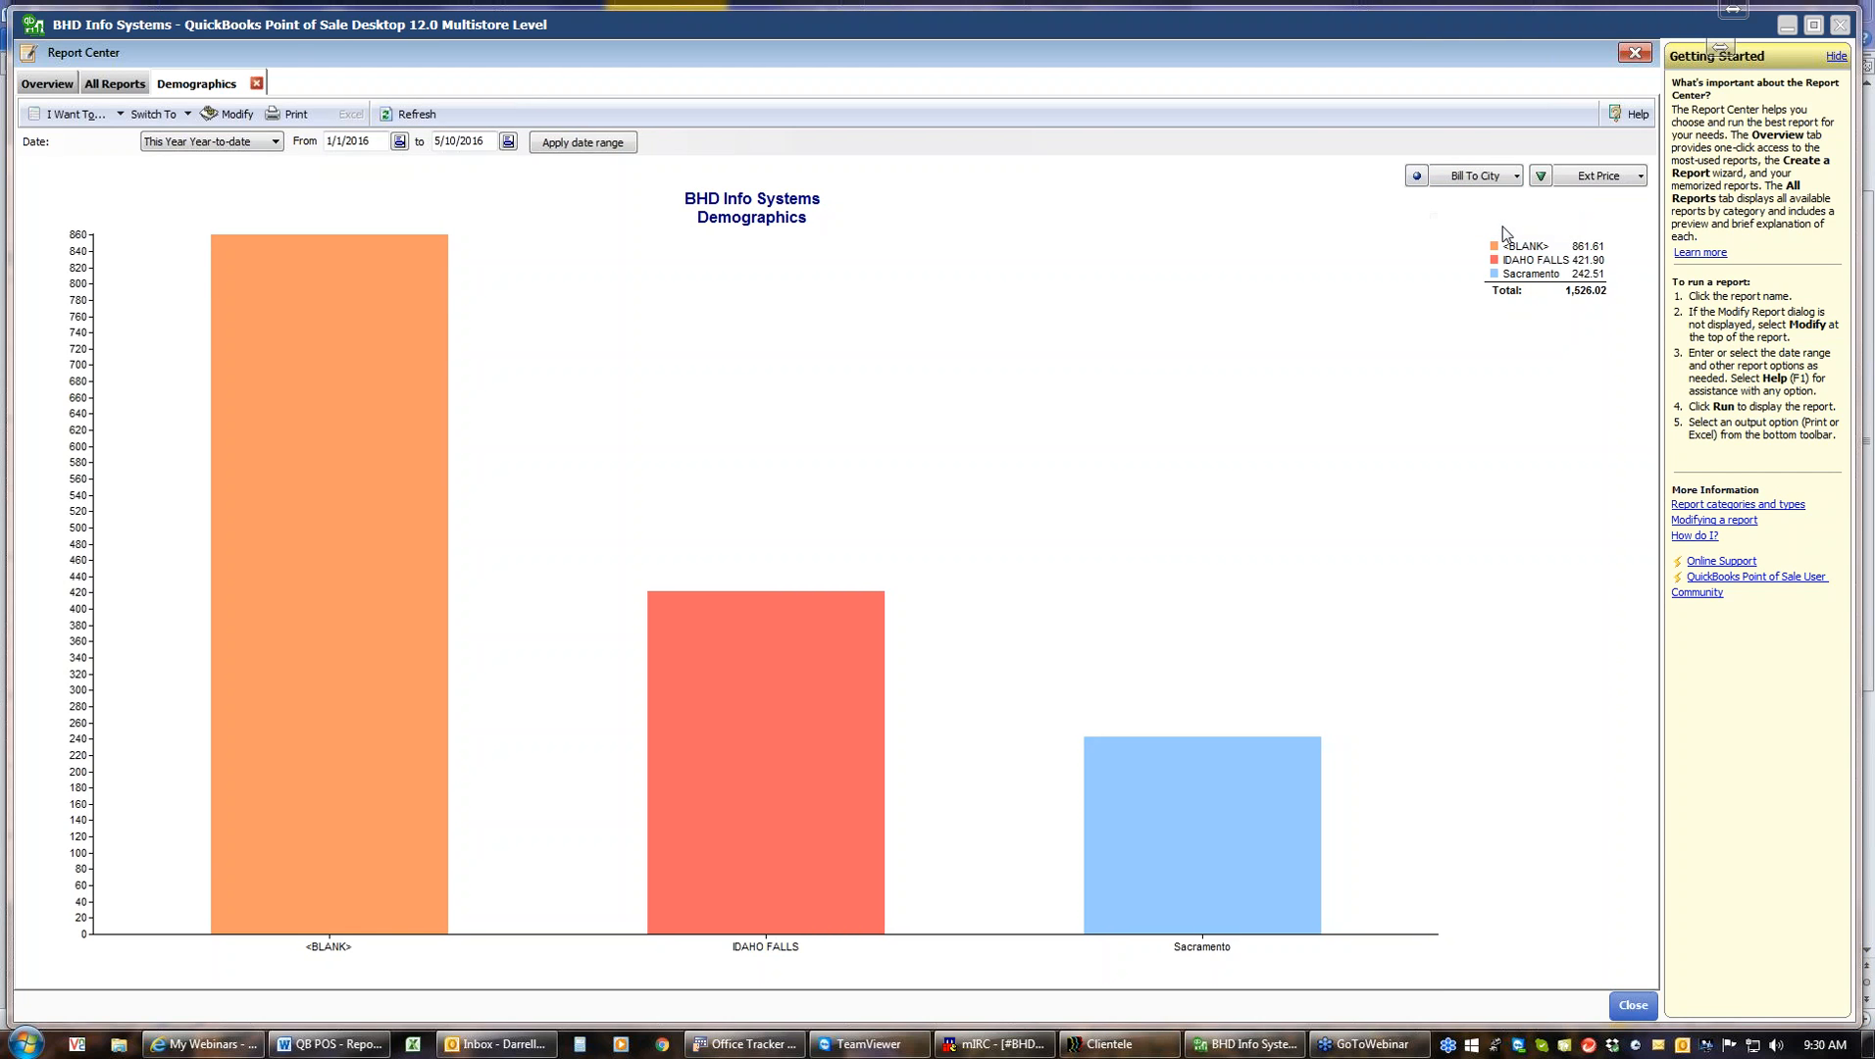
{"action": "left_click", "coordinate": [1514, 178]}
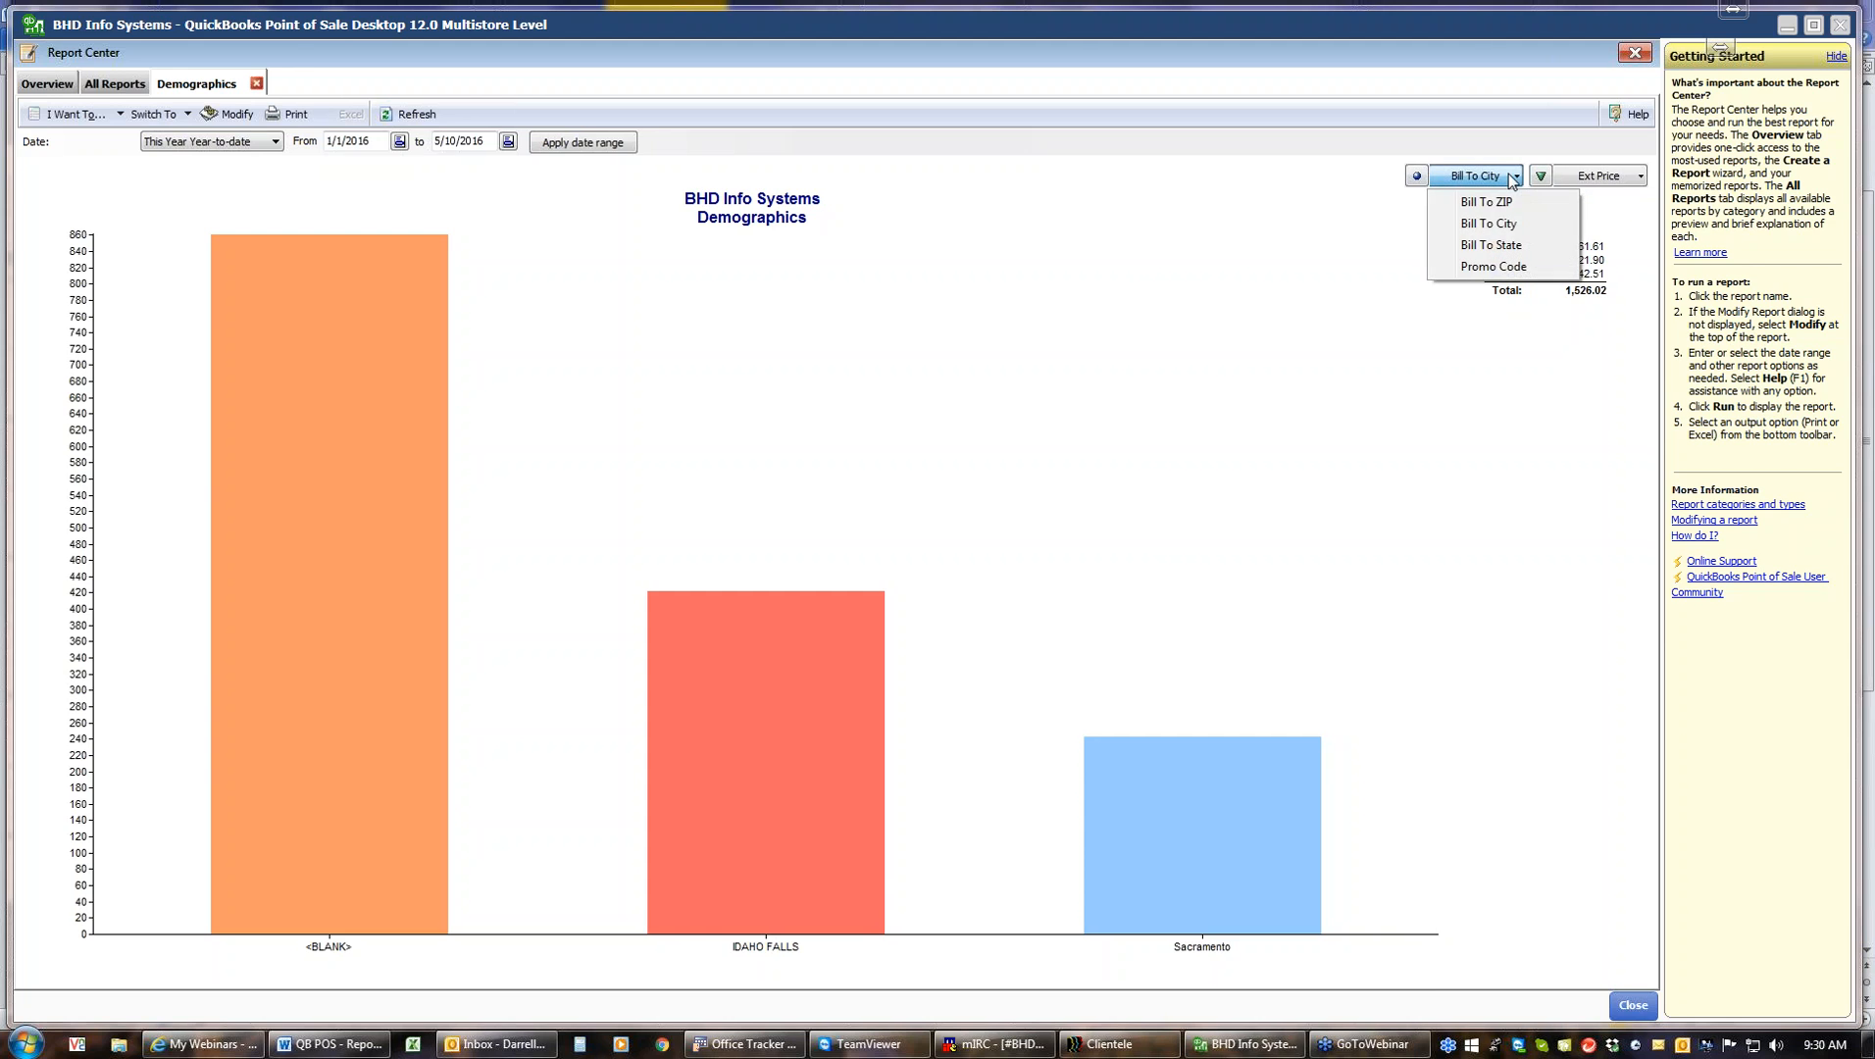
{"action": "left_click", "coordinate": [1499, 247]}
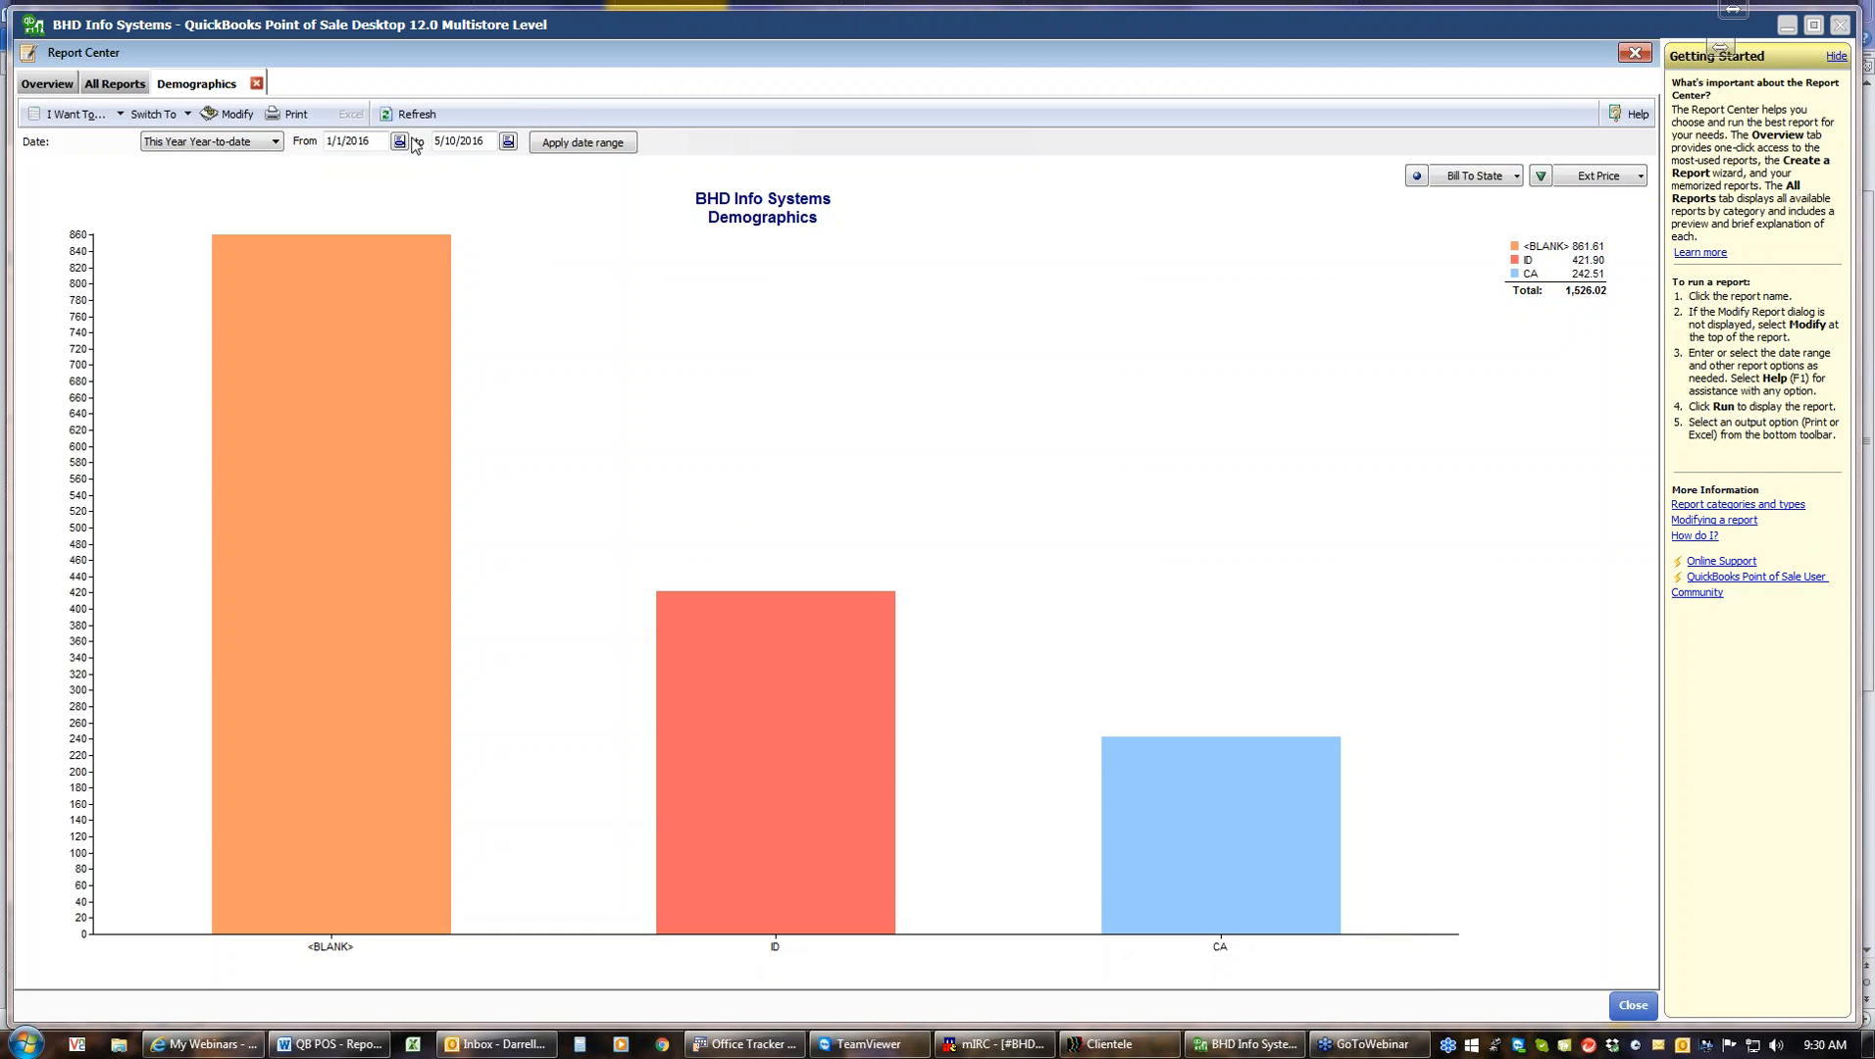
{"action": "left_click", "coordinate": [257, 84]}
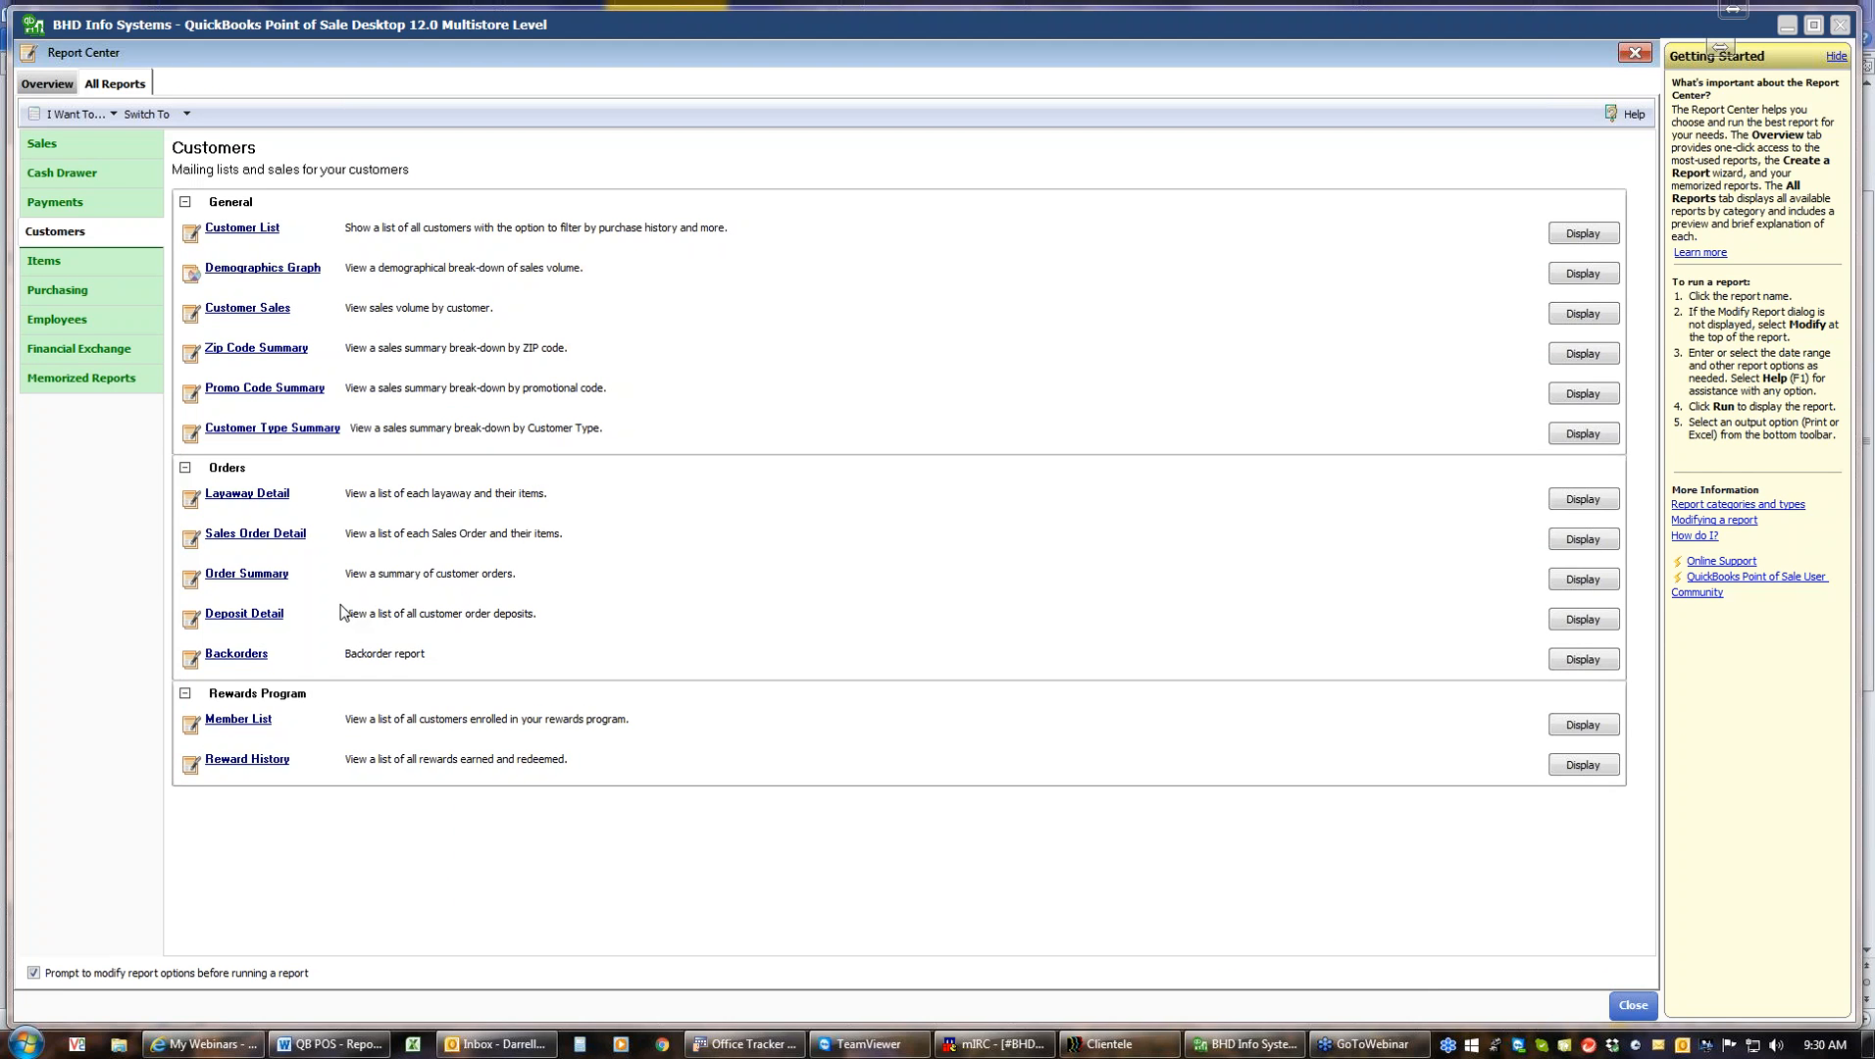
Run the Customer Sales report for 1/1/2014 to 5/12/2015, then close the Report Center
{"action": "left_click", "coordinate": [258, 309]}
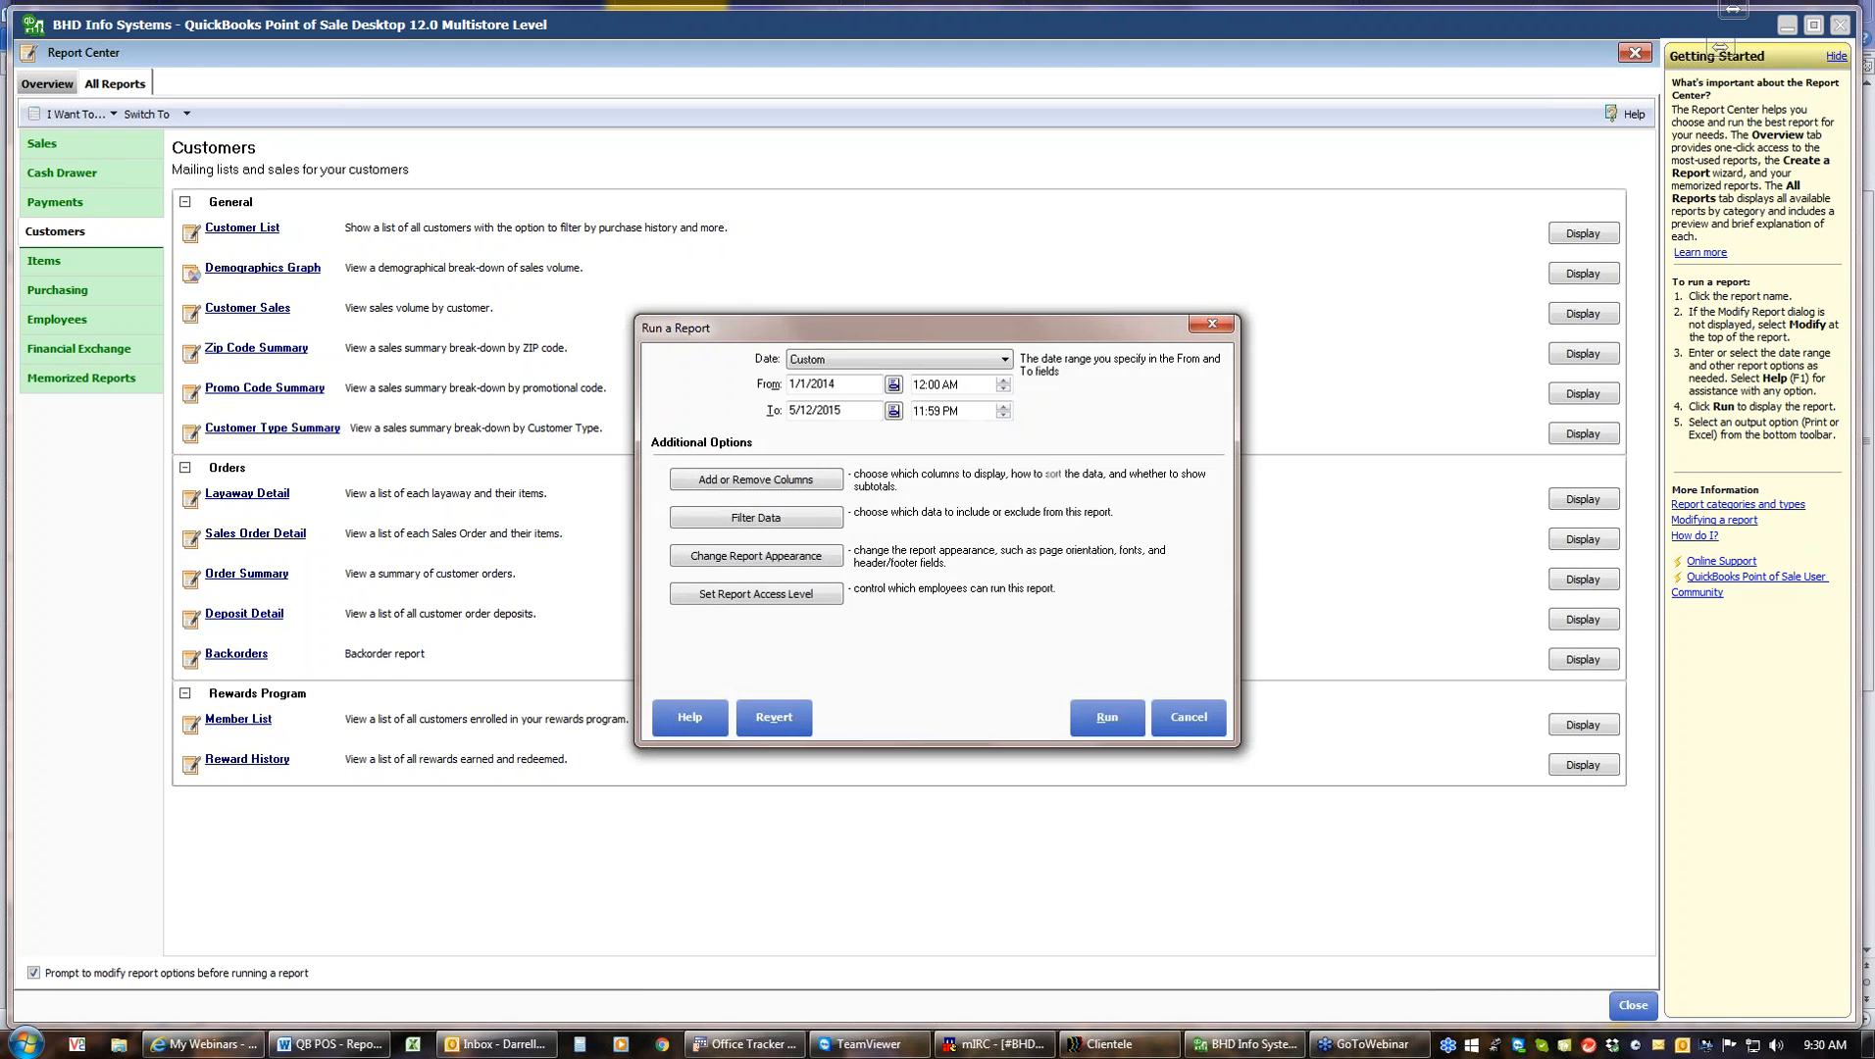
{"action": "left_click", "coordinate": [1105, 719]}
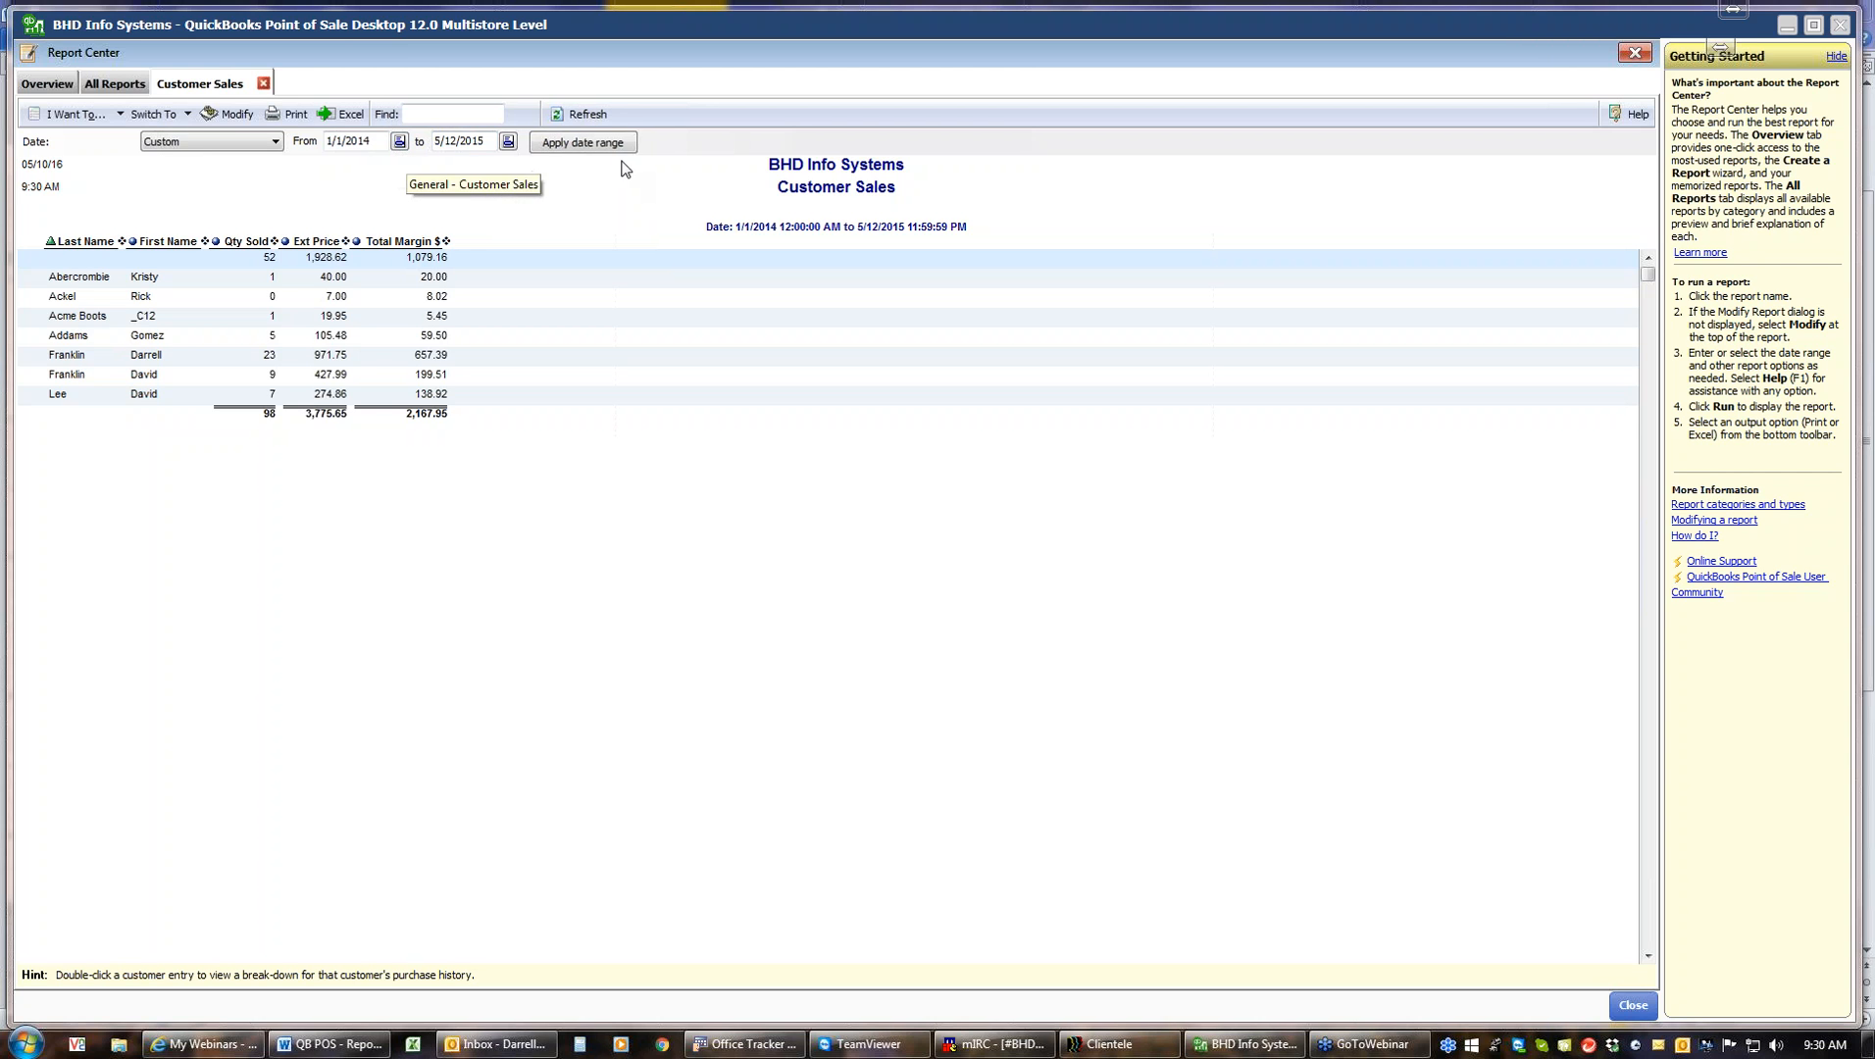
{"action": "left_click", "coordinate": [1640, 1004]}
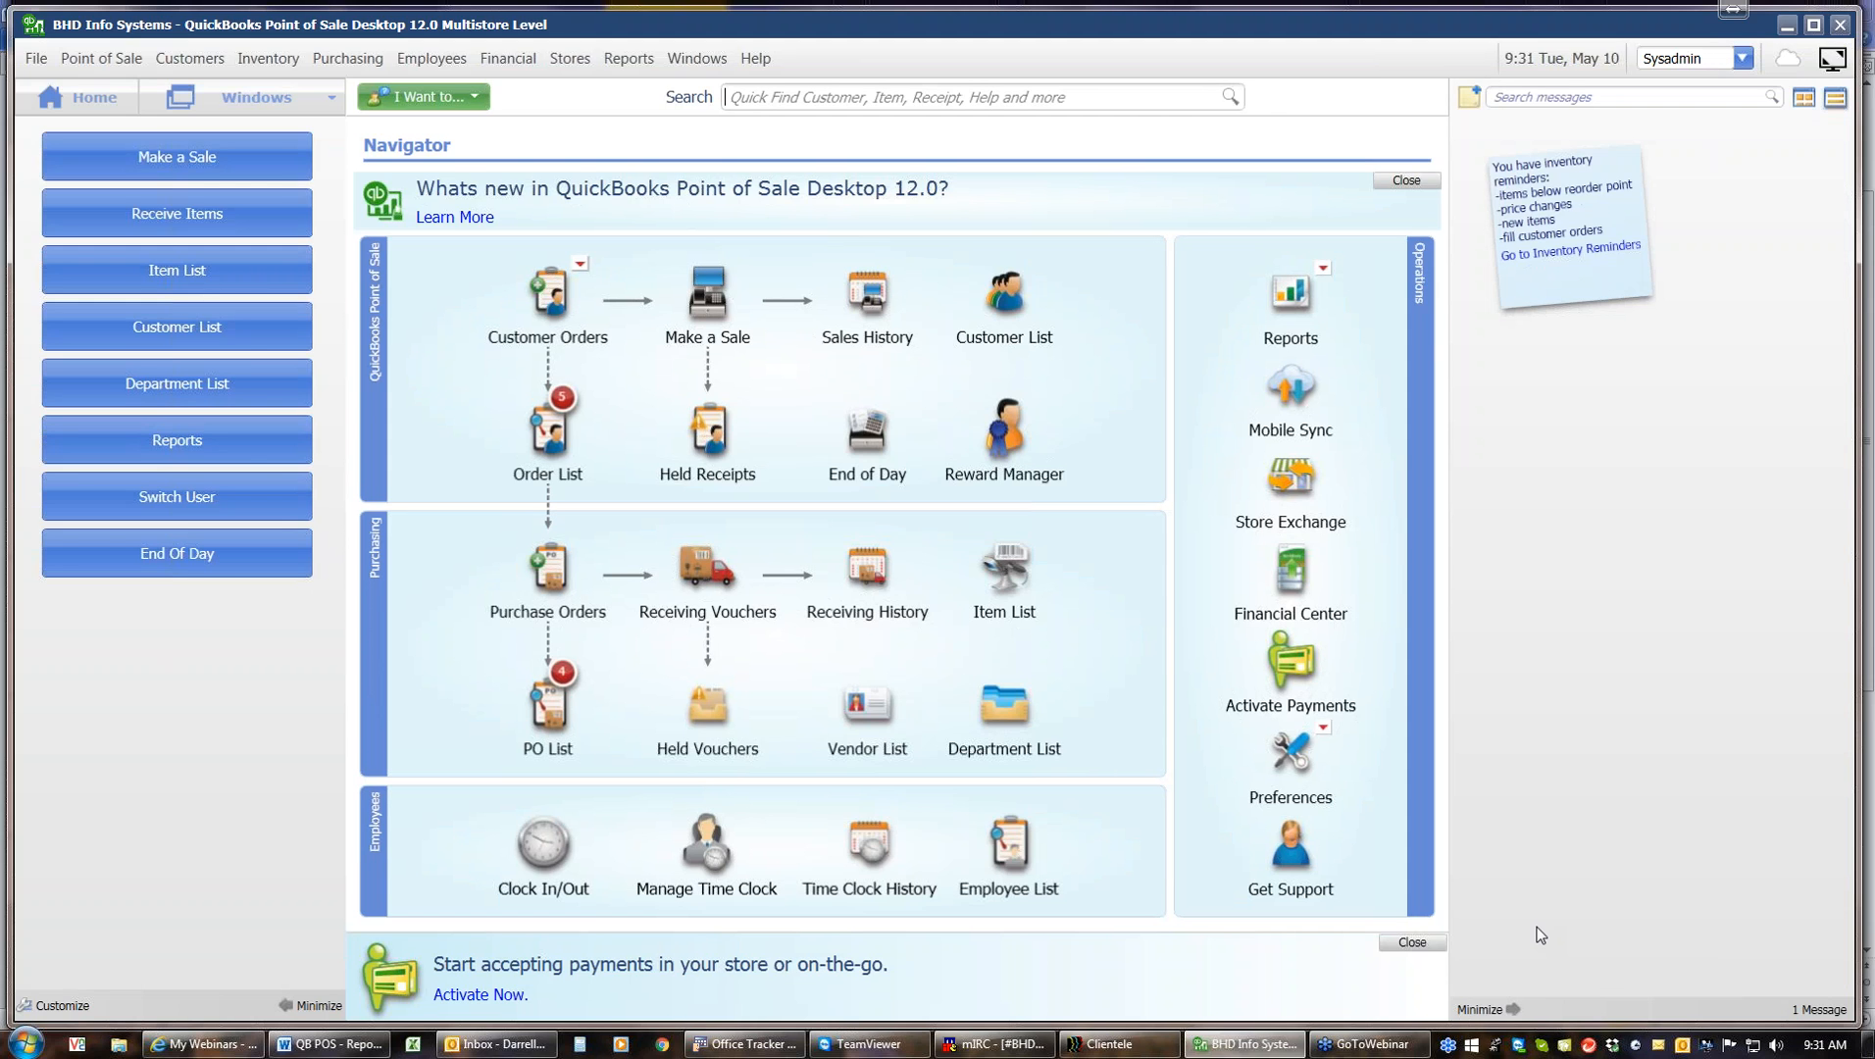
Open the Sales Order Detail report from the Reports menu's Customers submenu, expand its order lines, and close it
{"action": "left_click", "coordinate": [626, 59]}
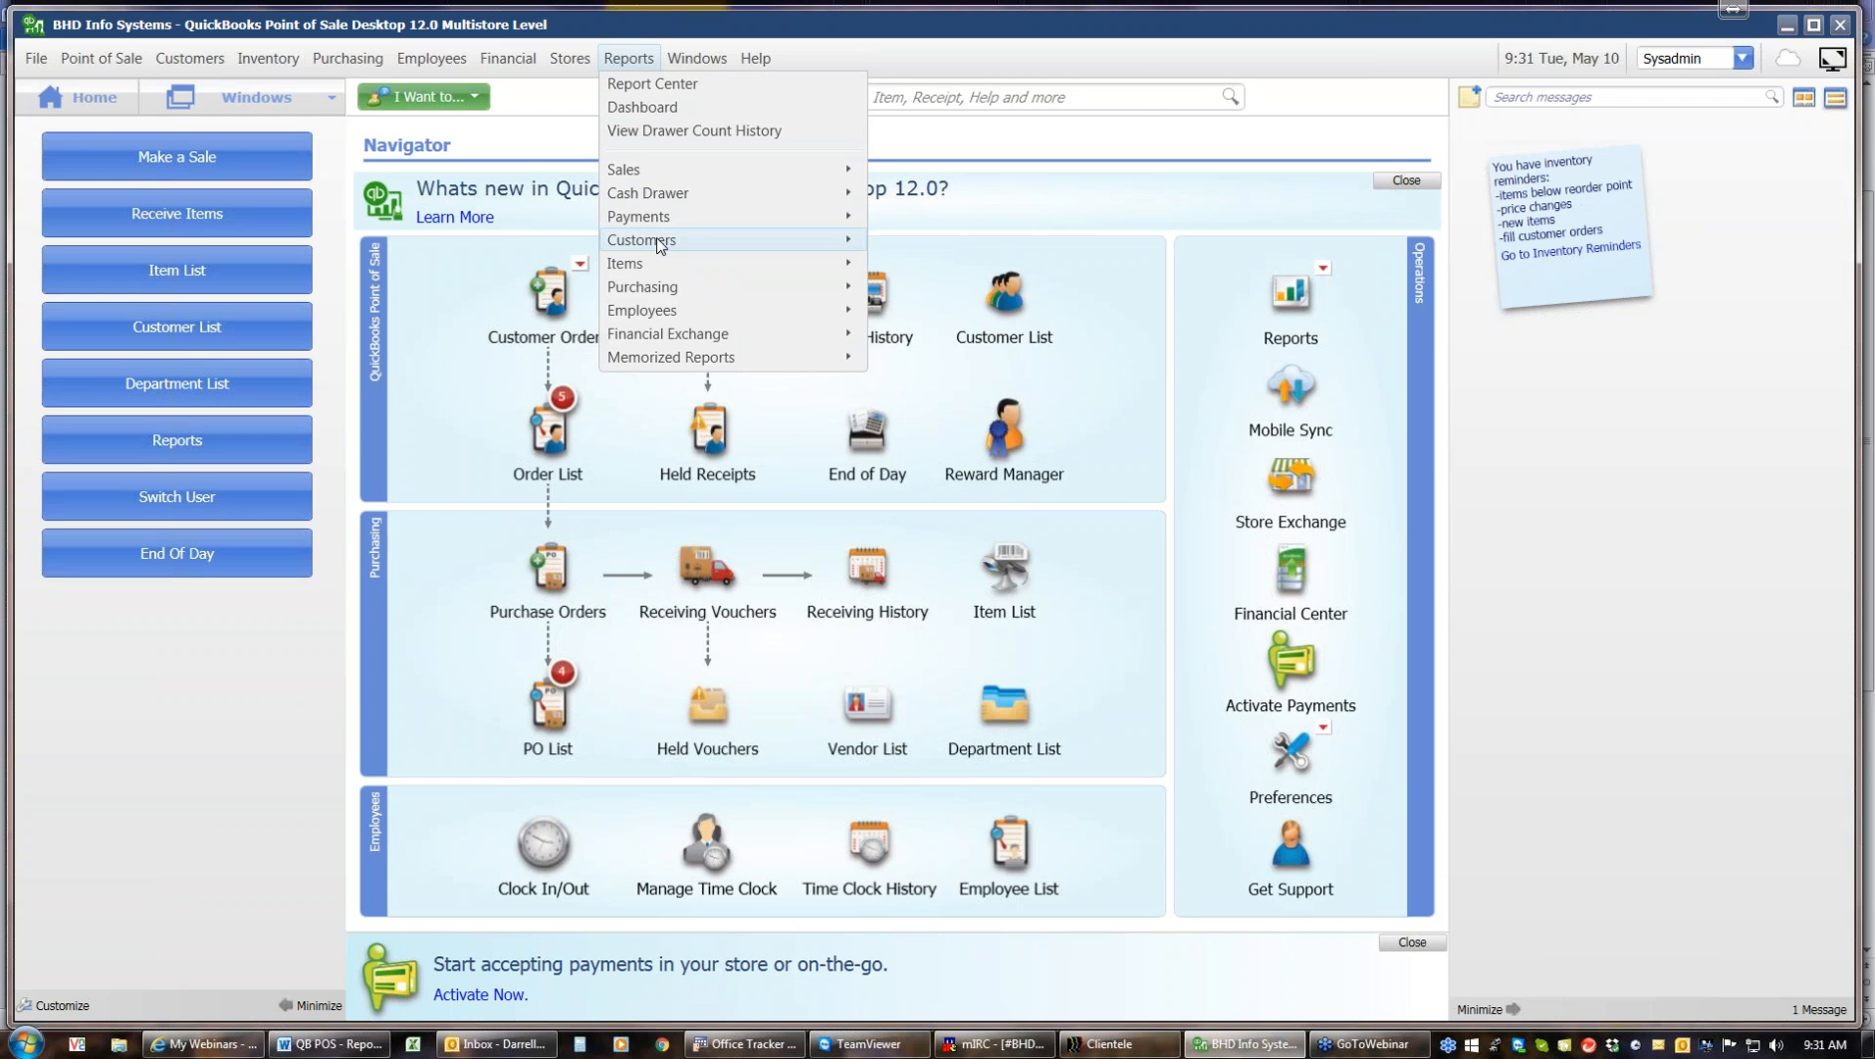
{"action": "mouse_move", "coordinate": [661, 245]}
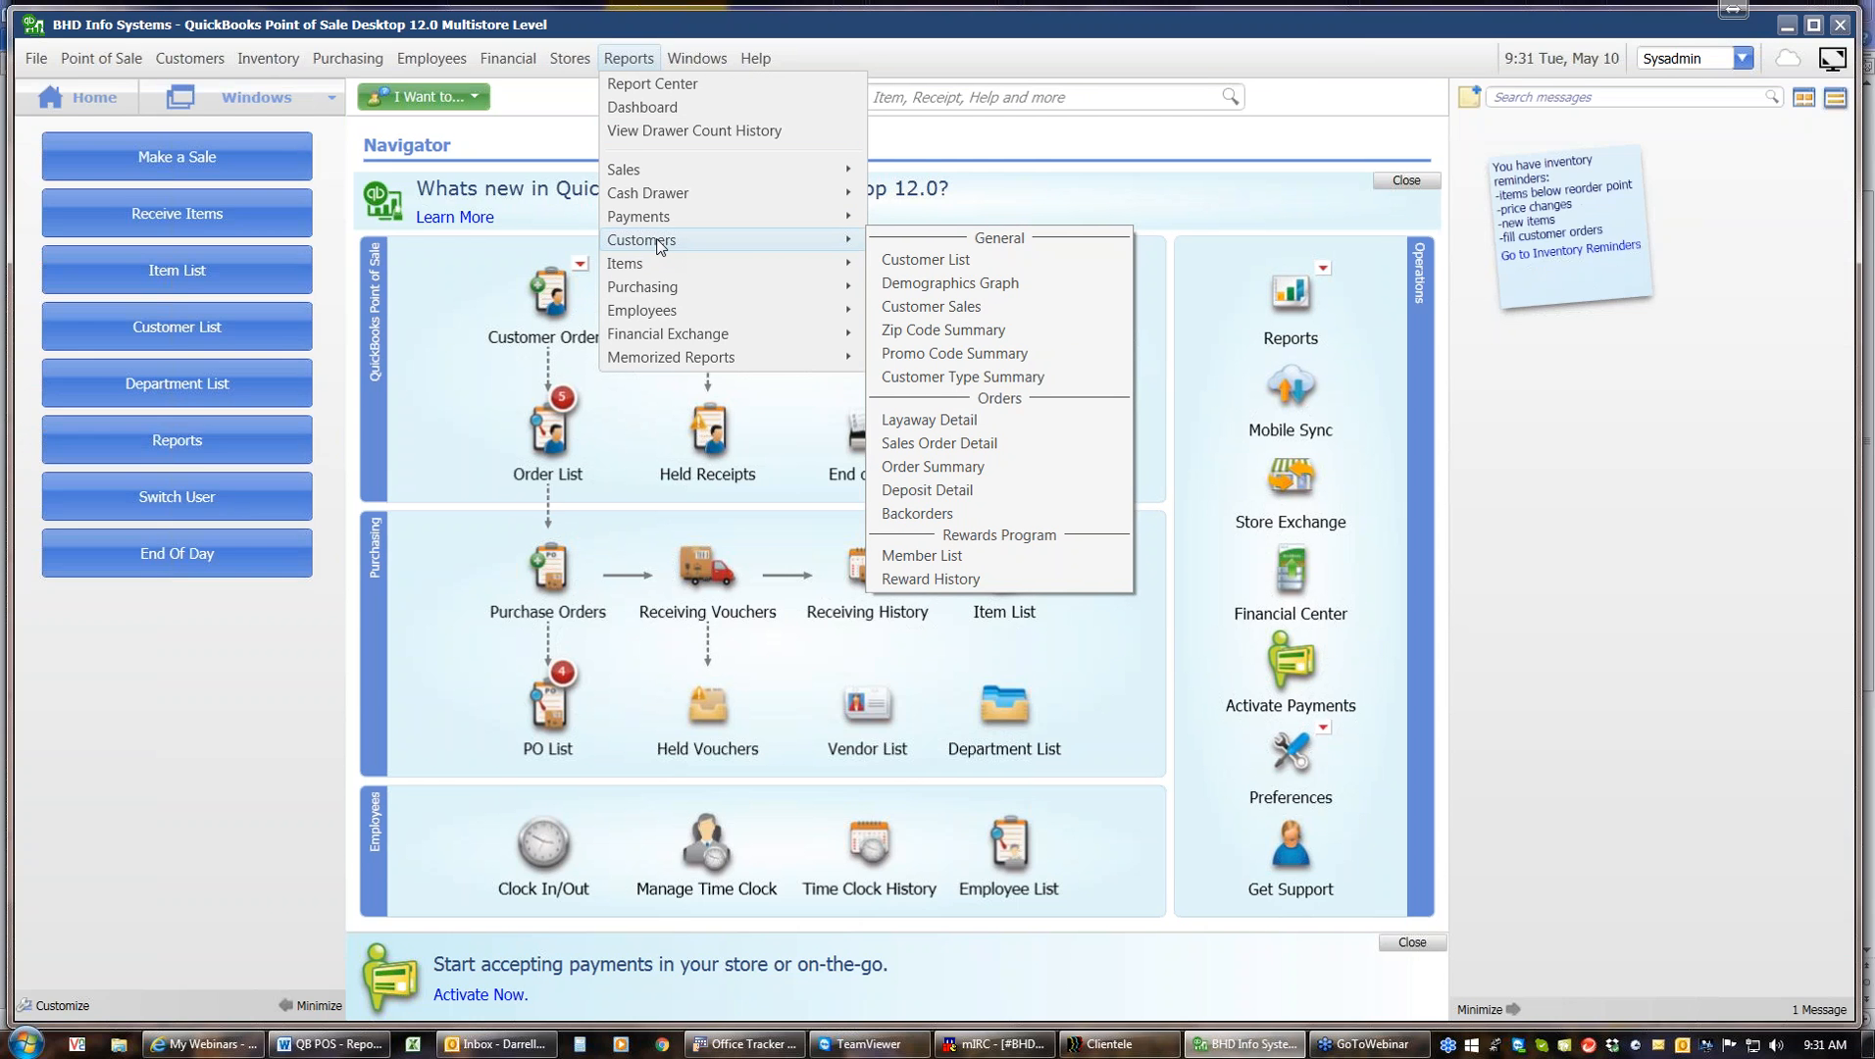
{"action": "left_click", "coordinate": [939, 443]}
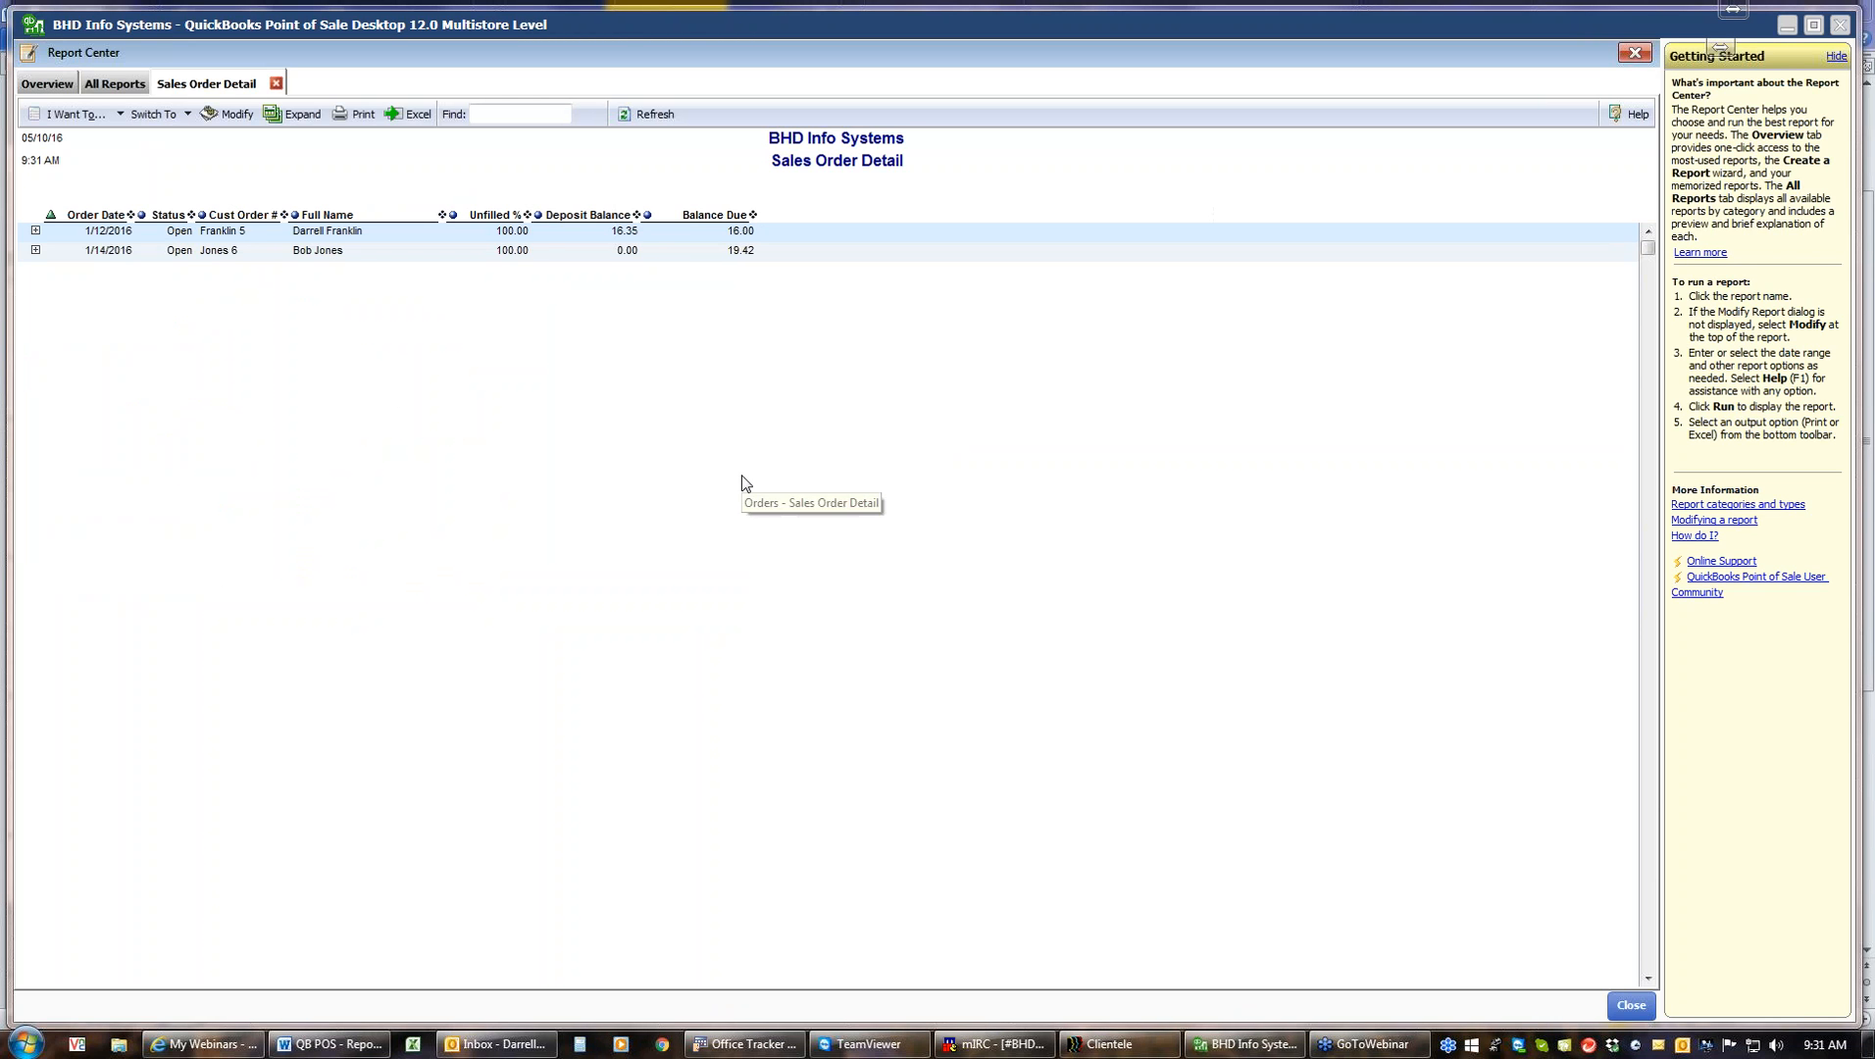
{"action": "left_click", "coordinate": [294, 115]}
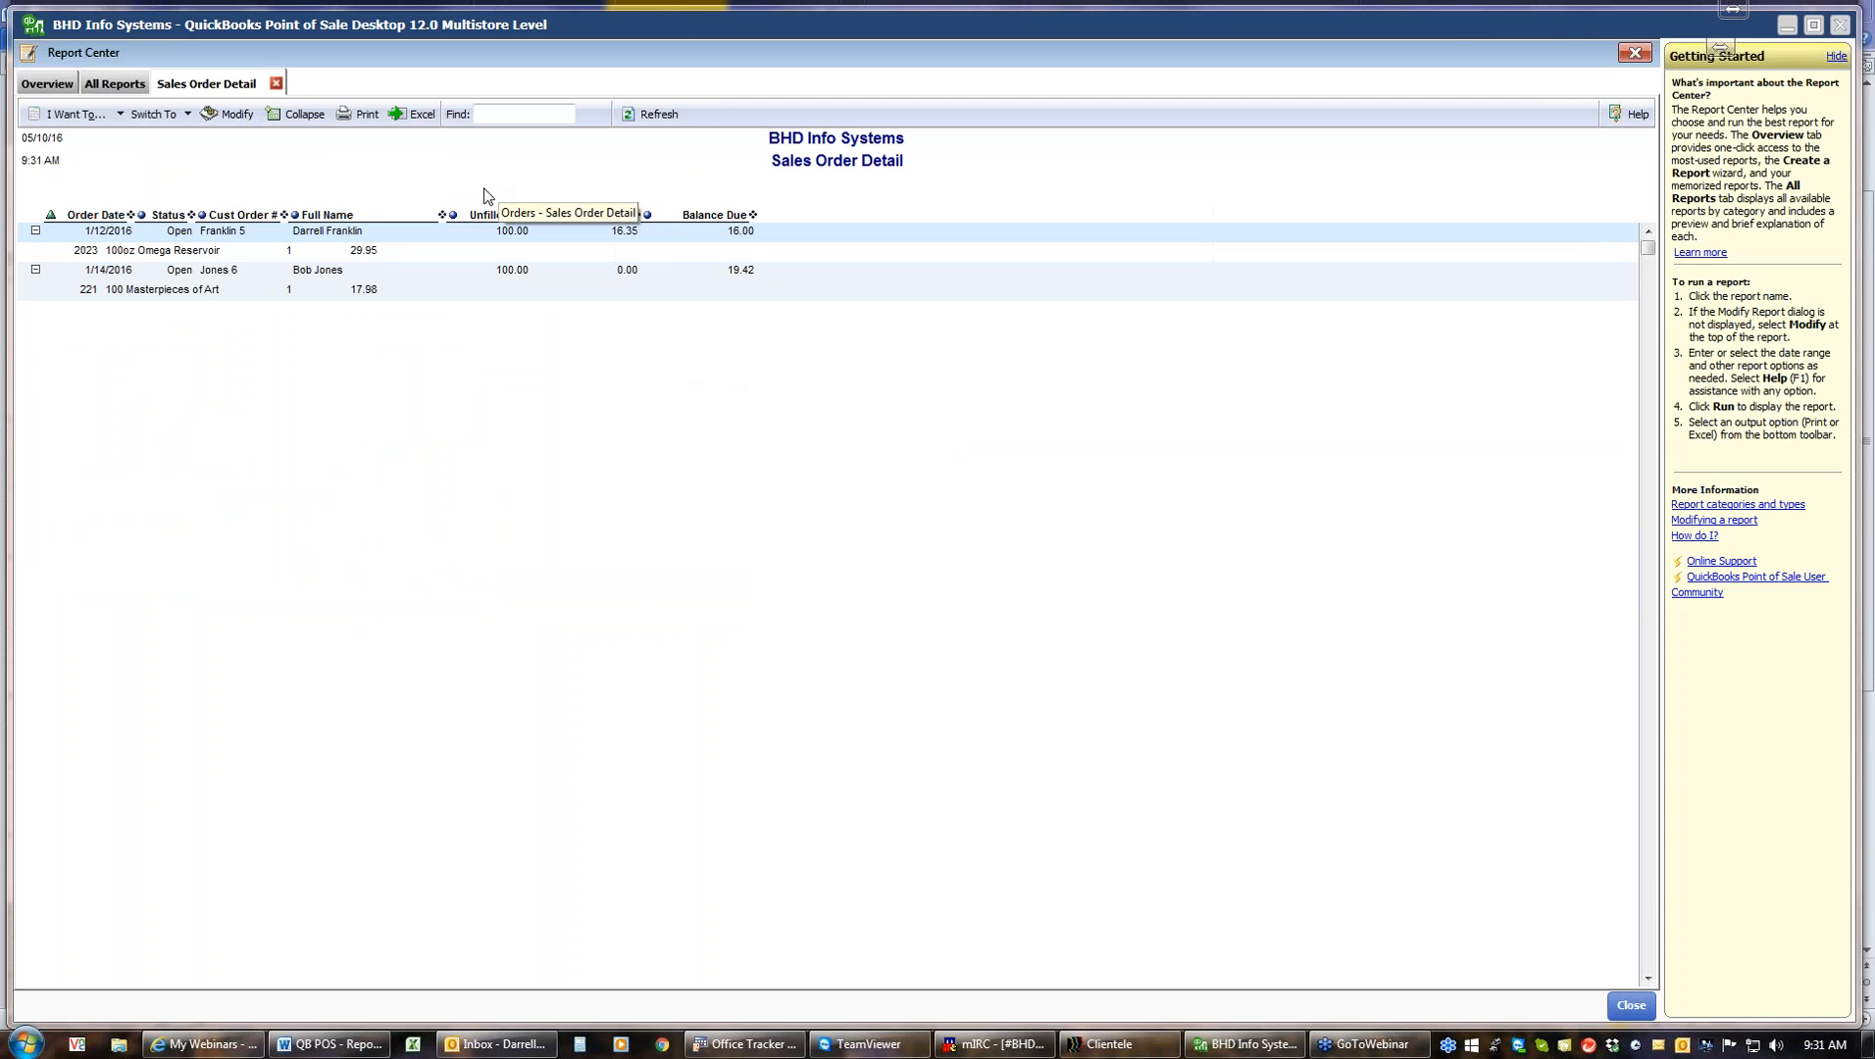
{"action": "left_click", "coordinate": [275, 84]}
Run the Backorders report from the Customers category and close it
{"action": "left_click", "coordinate": [44, 232]}
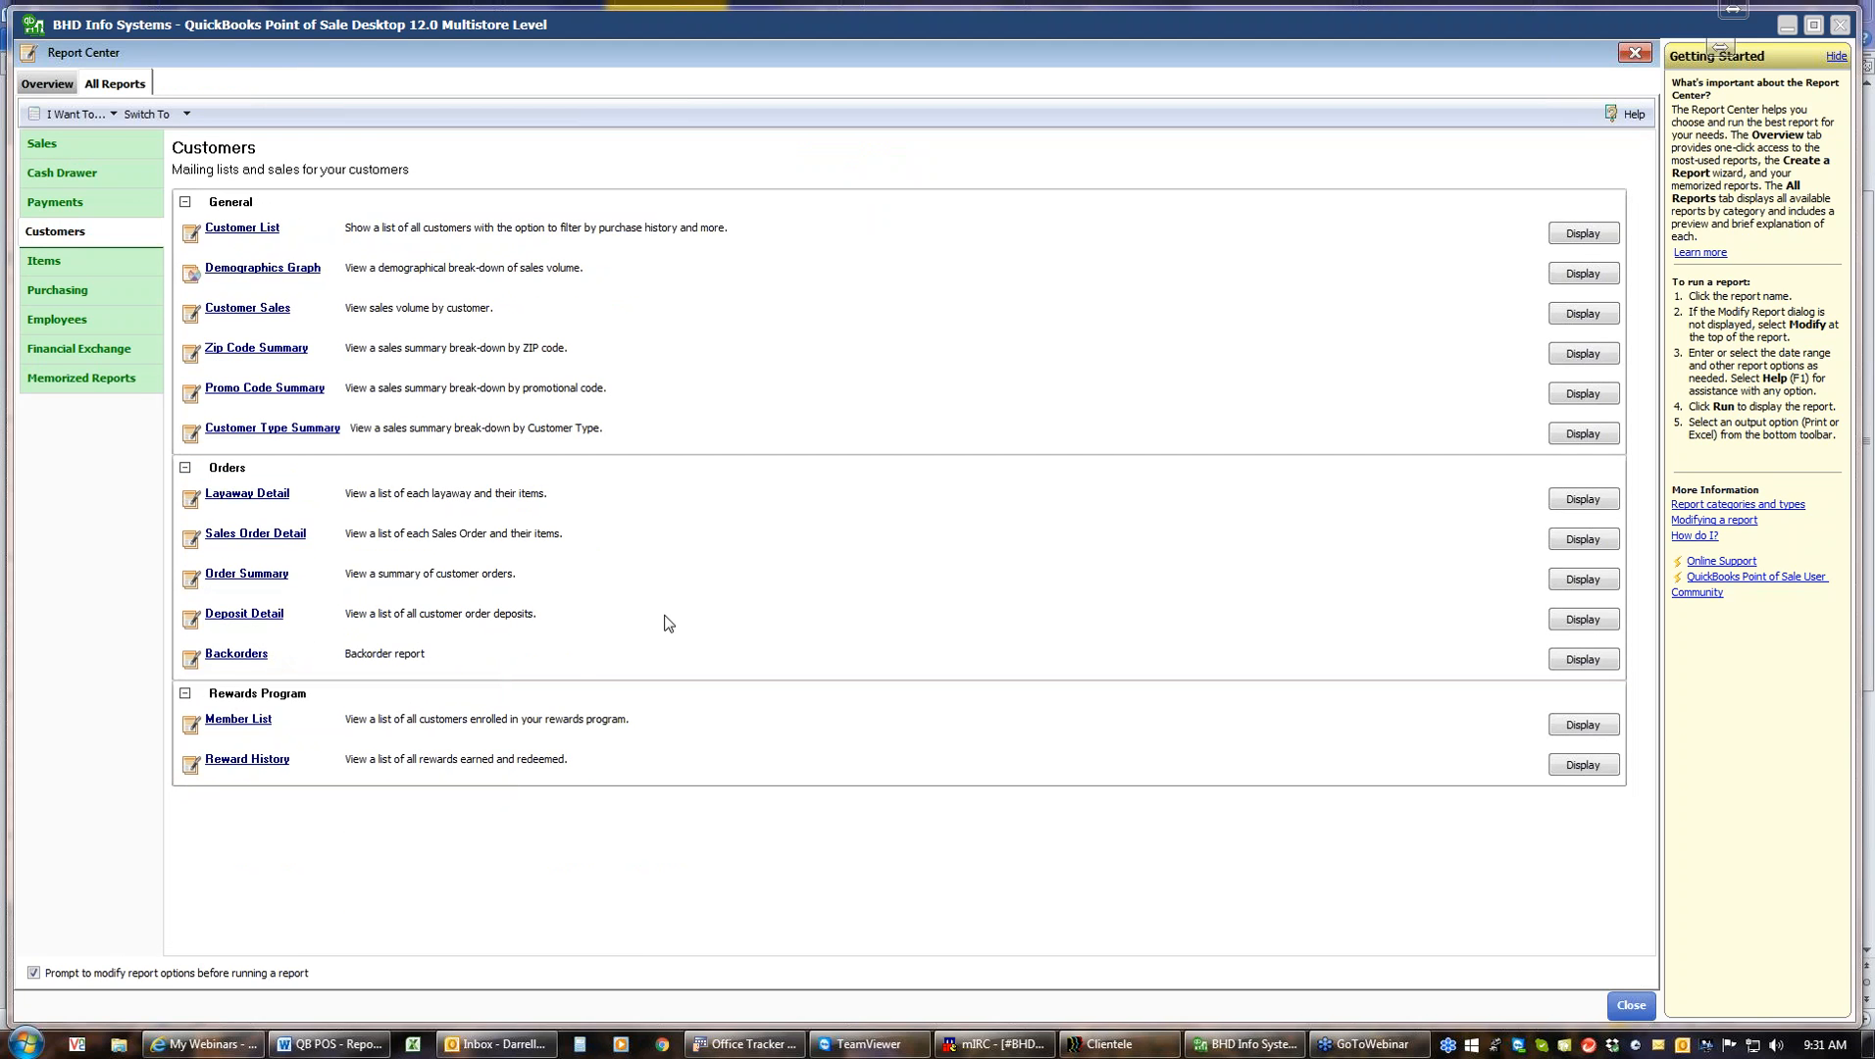
{"action": "left_click", "coordinate": [252, 654]}
{"action": "left_click", "coordinate": [1111, 667]}
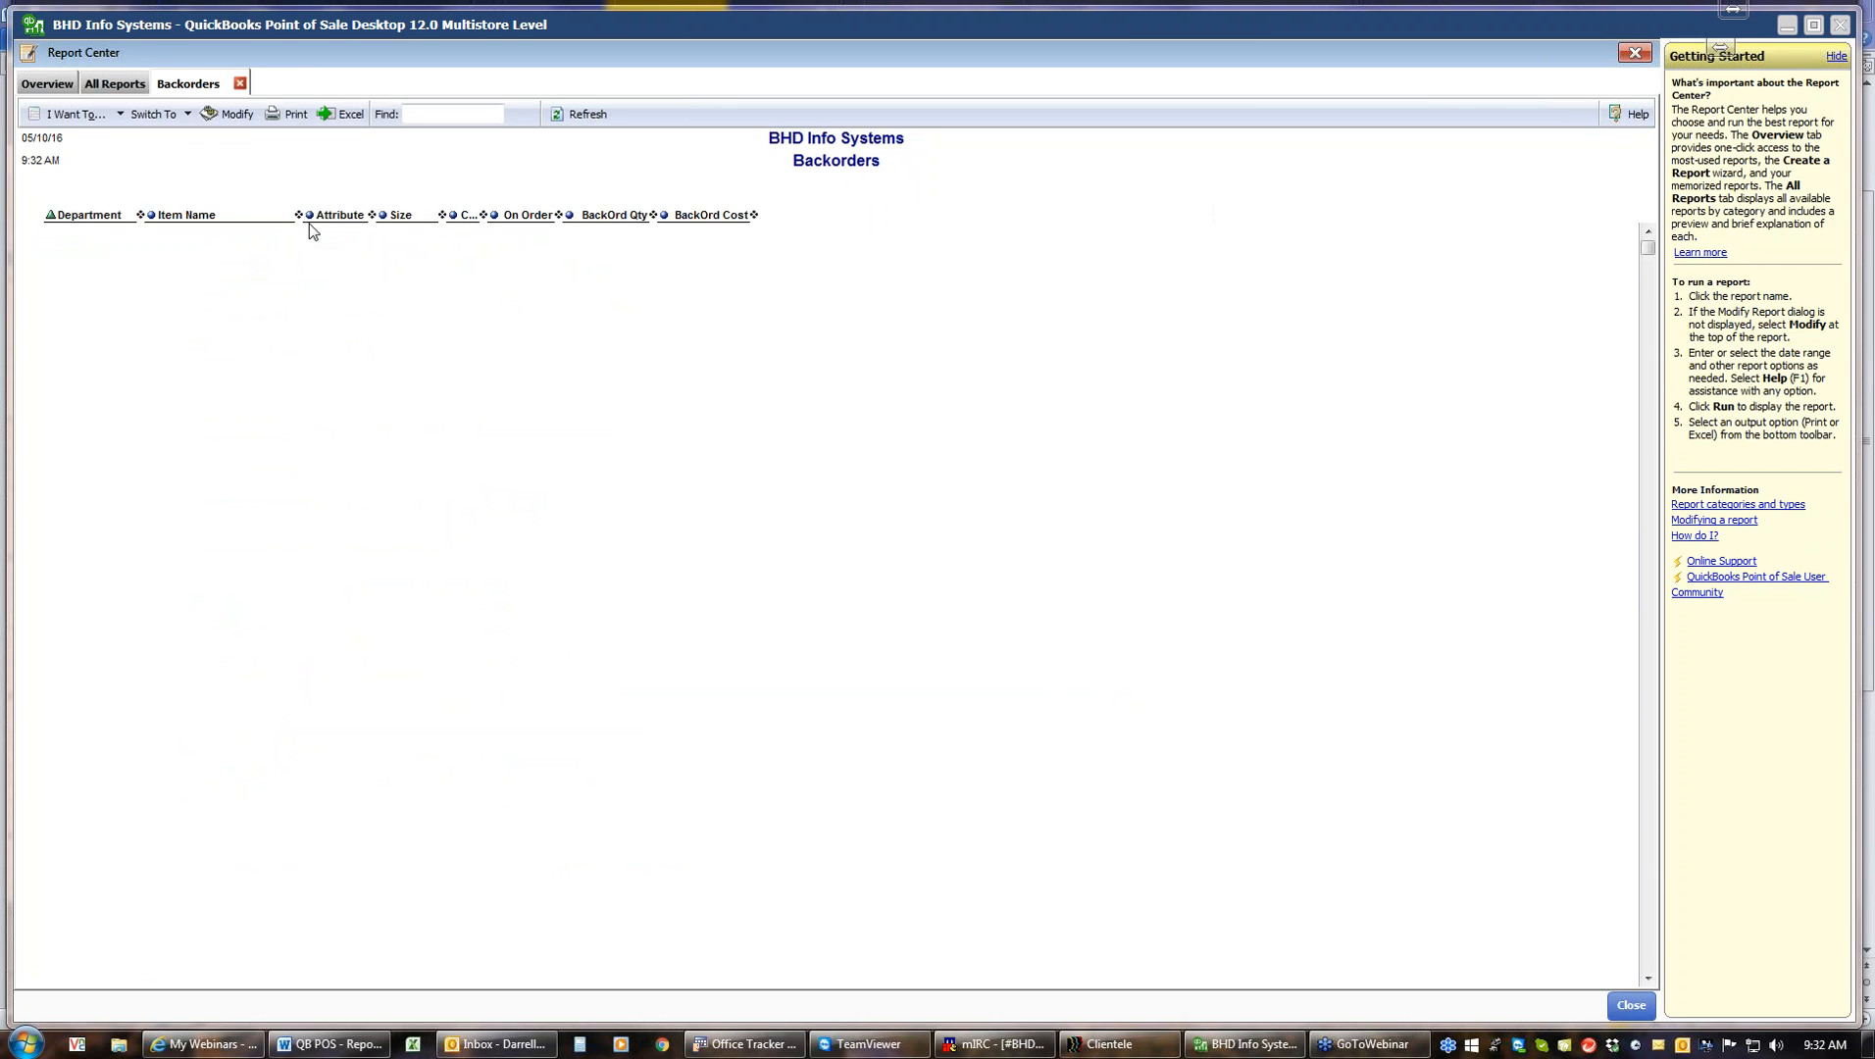
{"action": "left_click", "coordinate": [238, 86]}
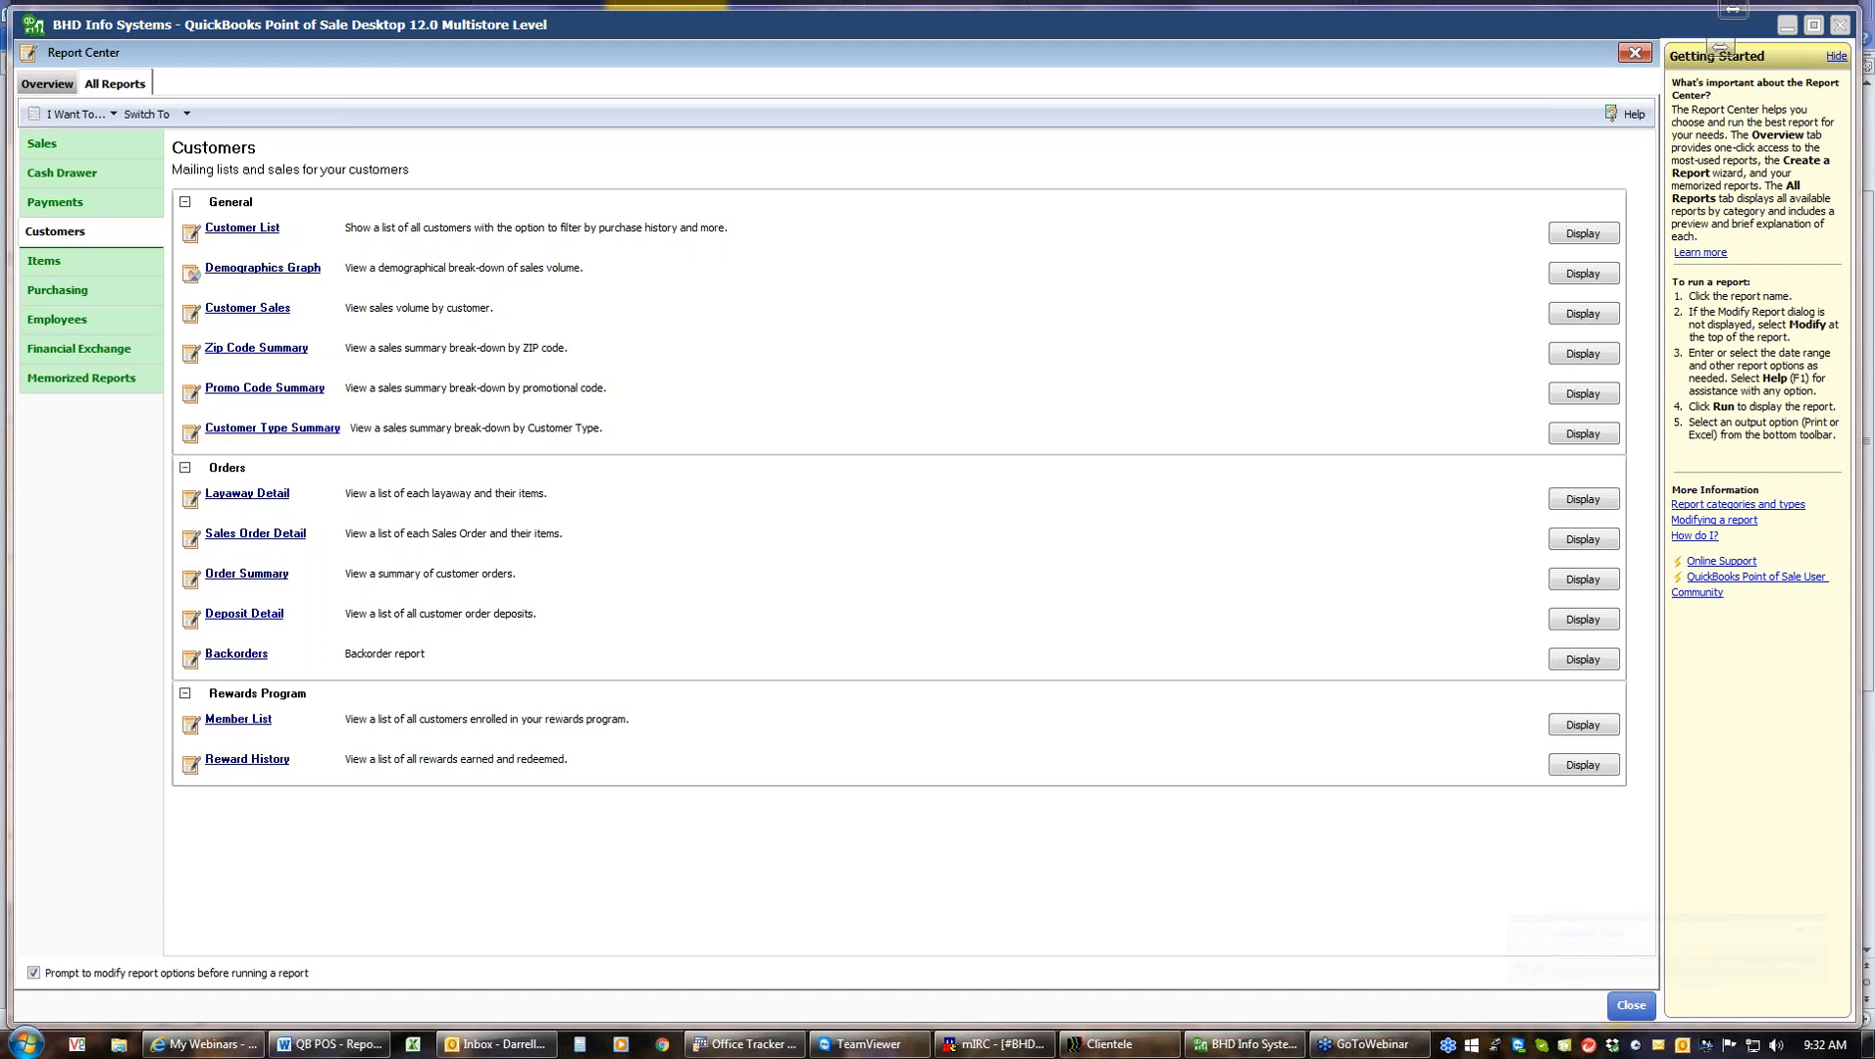
Run the Reward History report for all earned dates and close it
{"action": "left_click", "coordinate": [246, 761]}
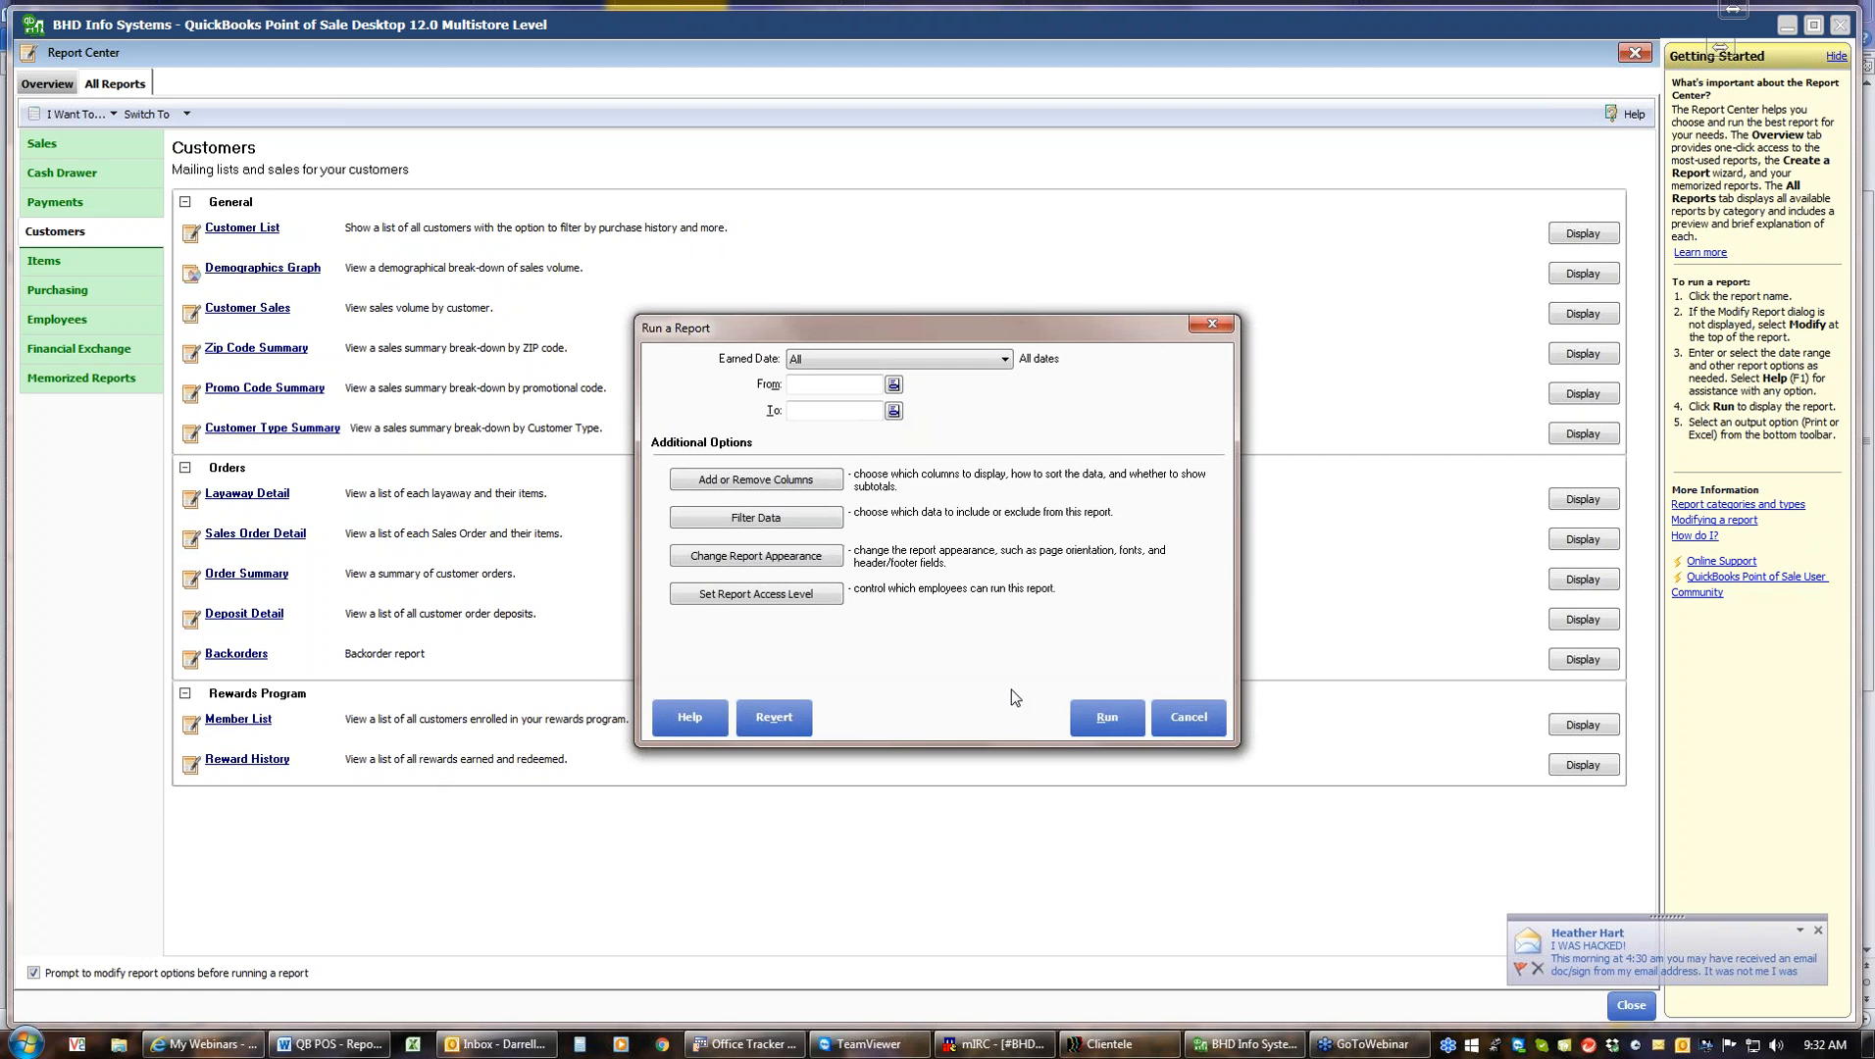
{"action": "left_click", "coordinate": [1094, 725]}
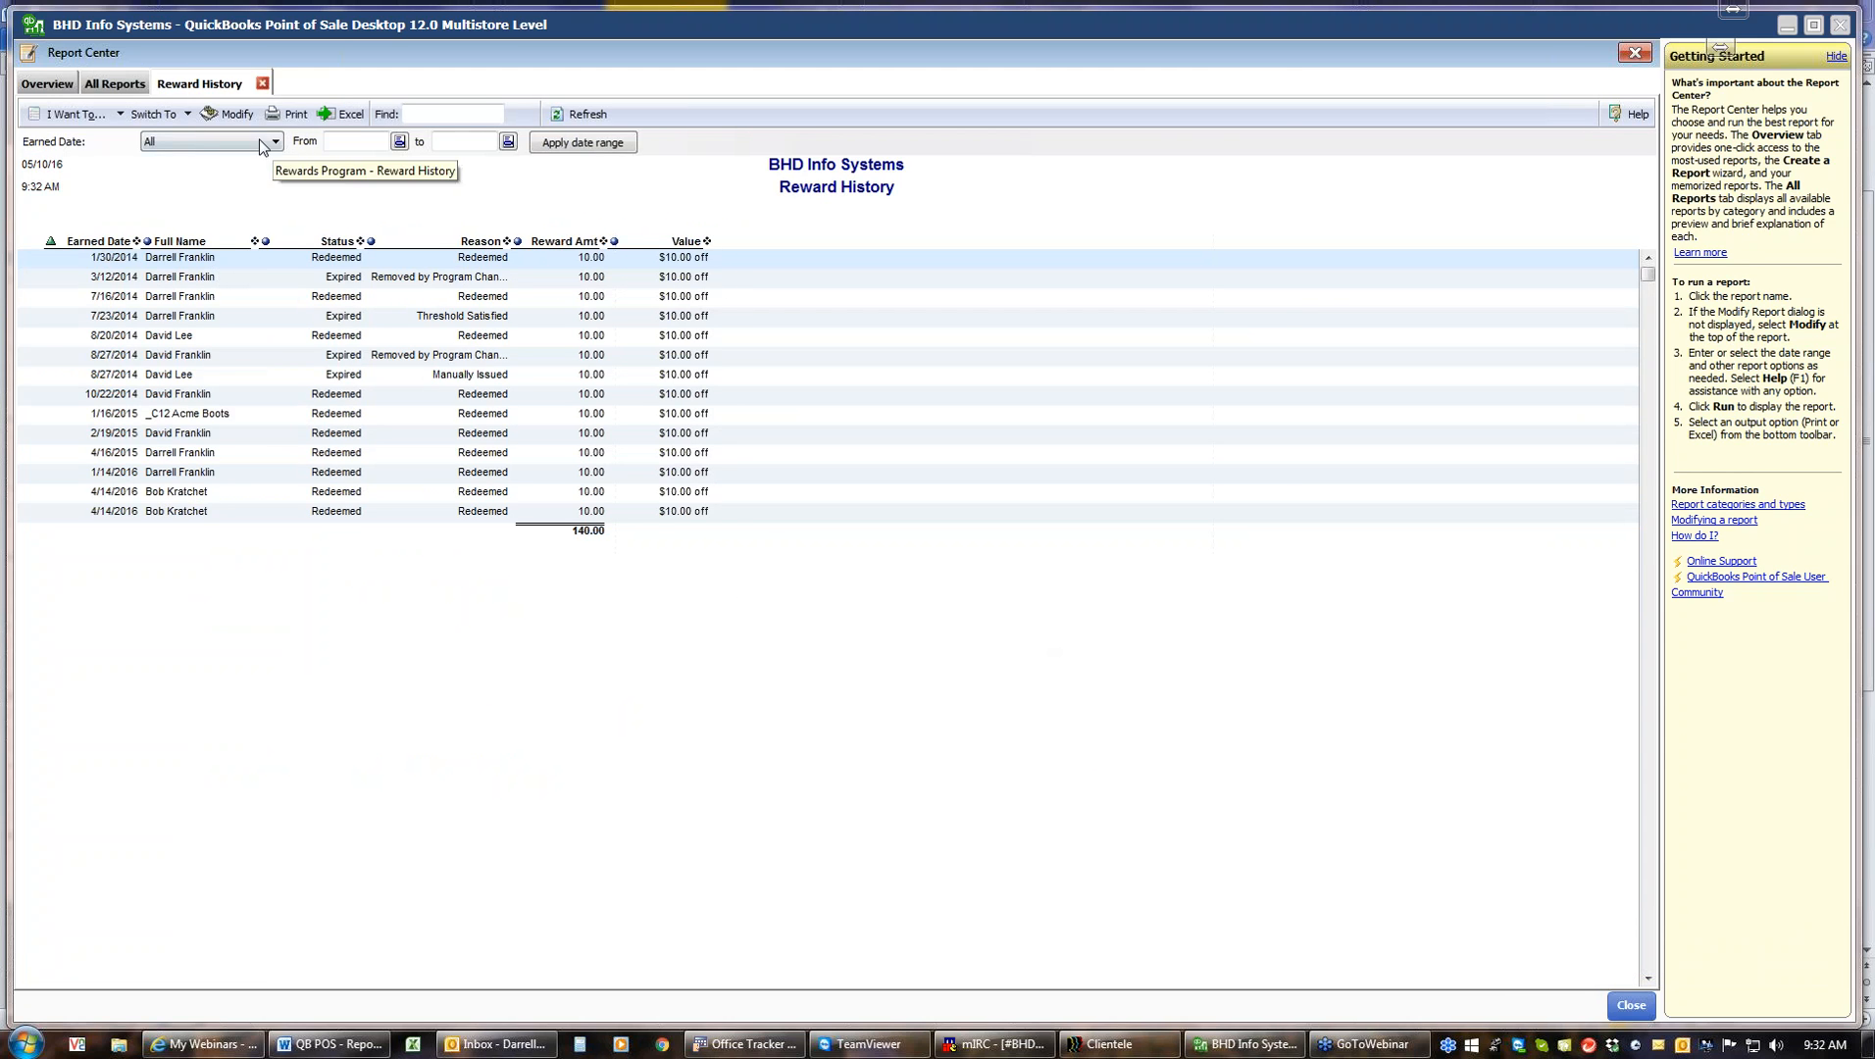
{"action": "left_click", "coordinate": [262, 85]}
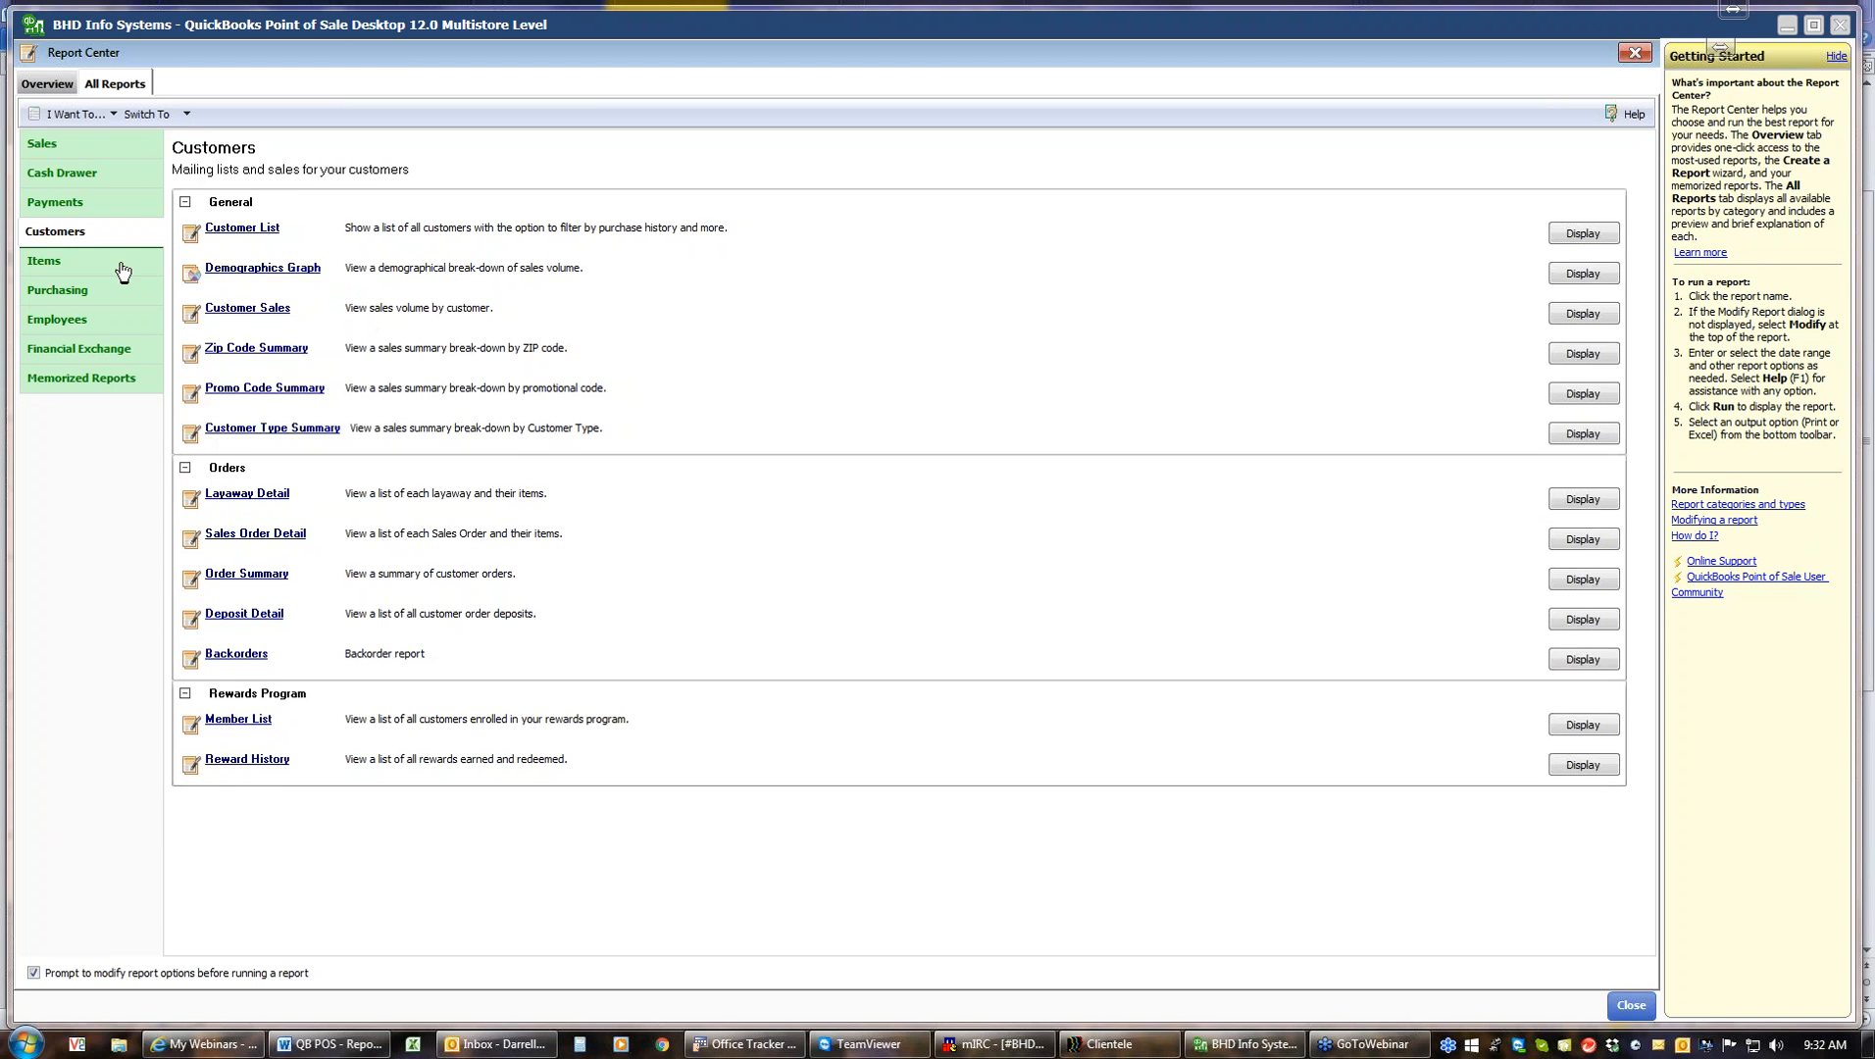
Open the Items report category and run the Summary With Activity report for This Year Year-to-date
{"action": "left_click", "coordinate": [61, 262]}
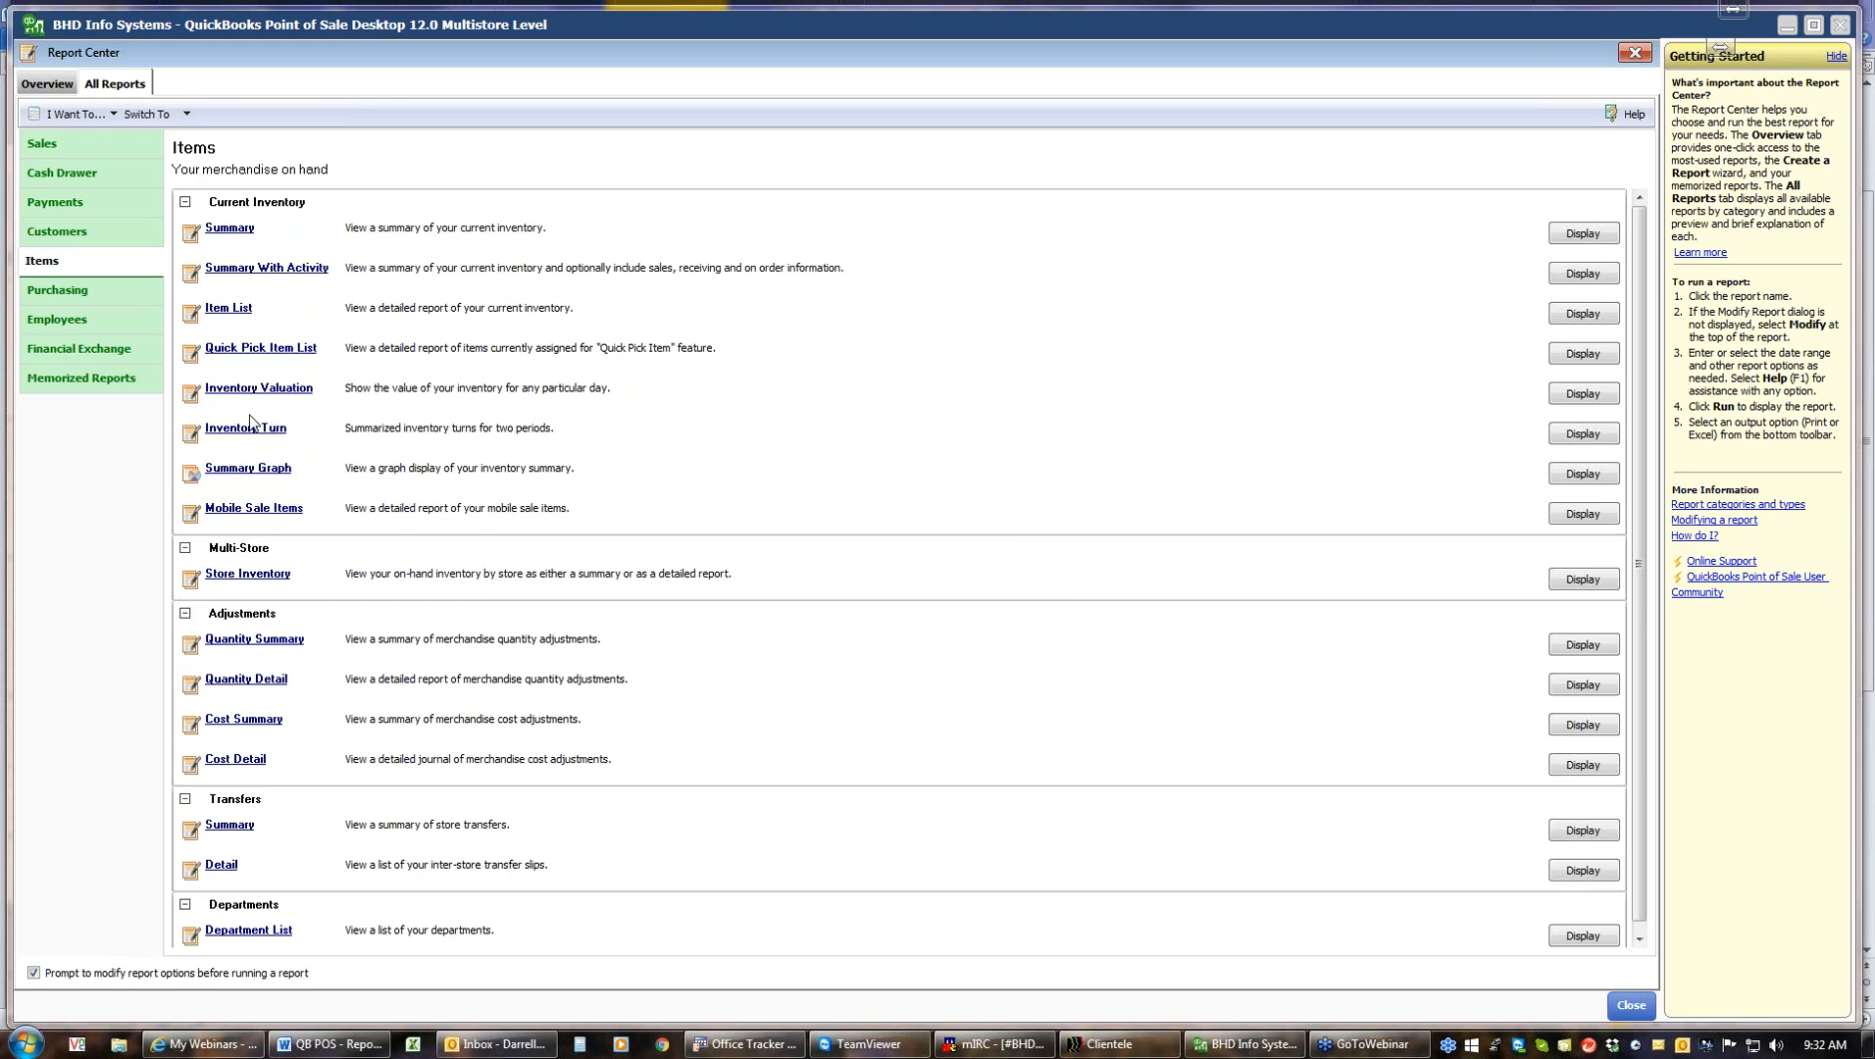
{"action": "left_click", "coordinate": [284, 273]}
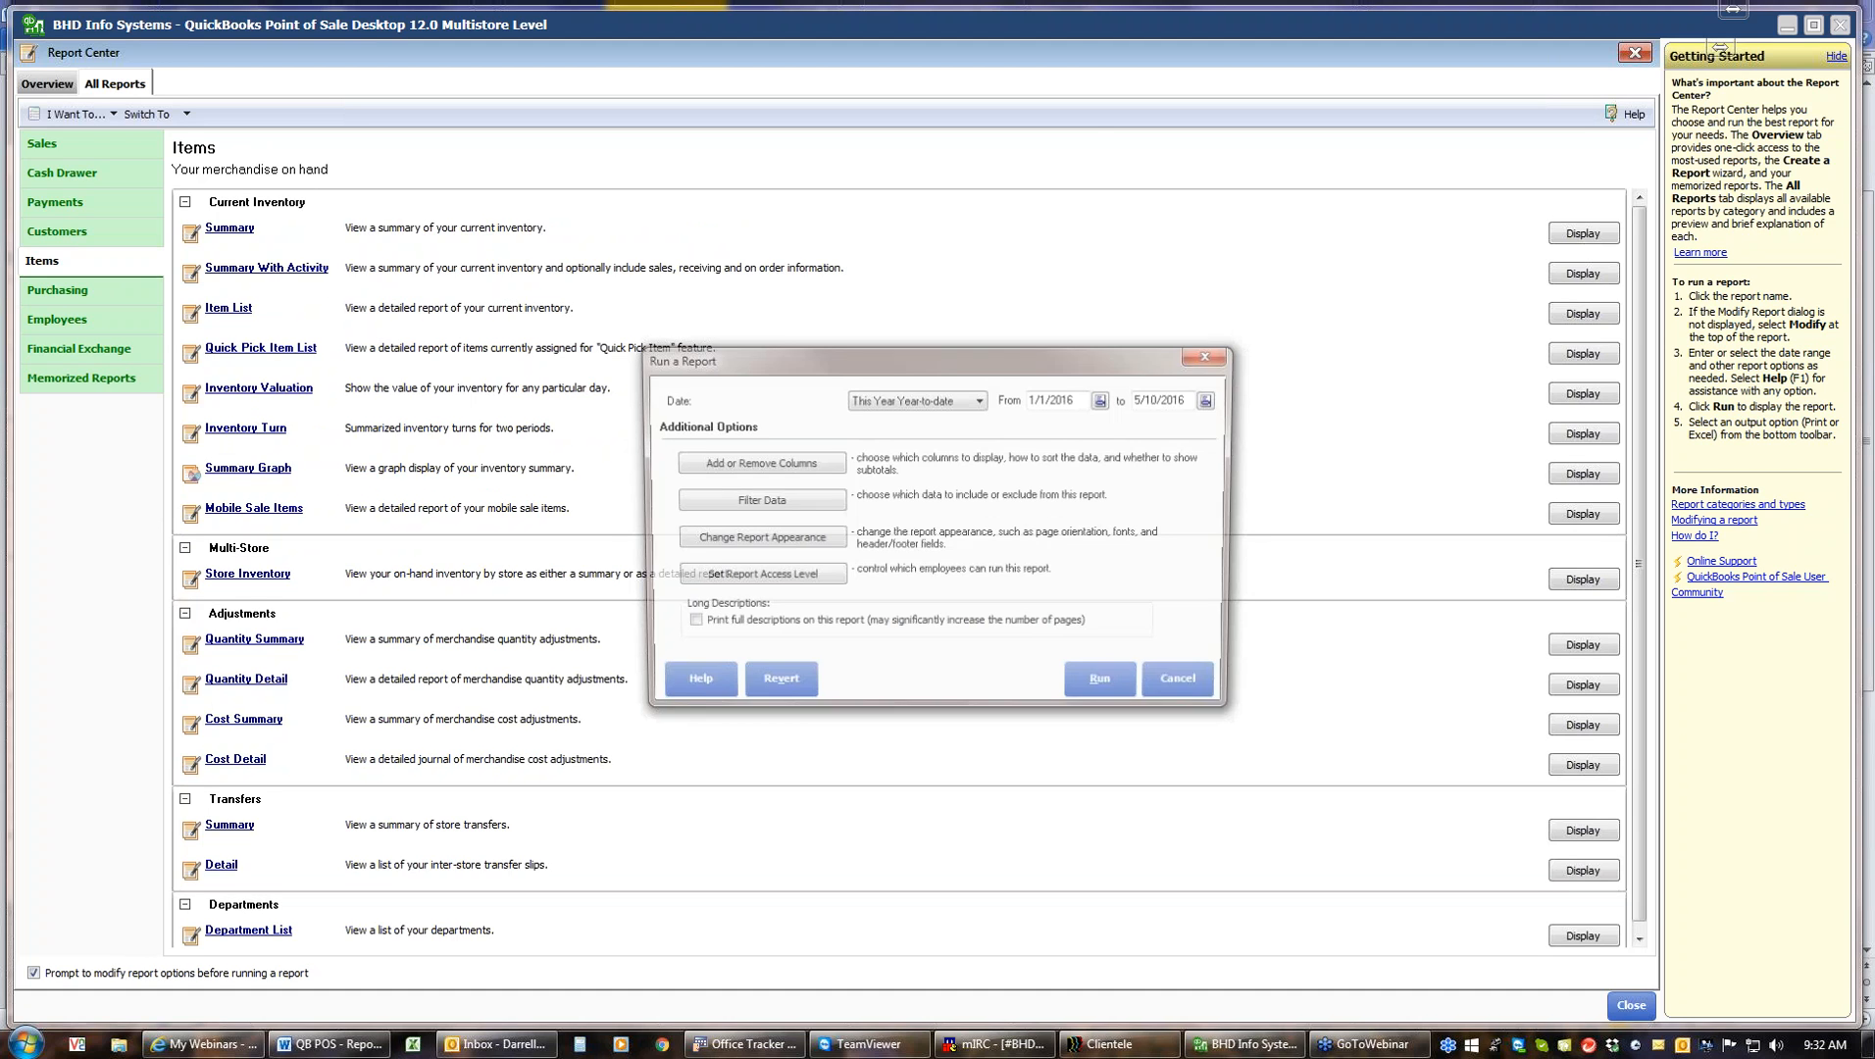
{"action": "left_click", "coordinate": [1104, 687]}
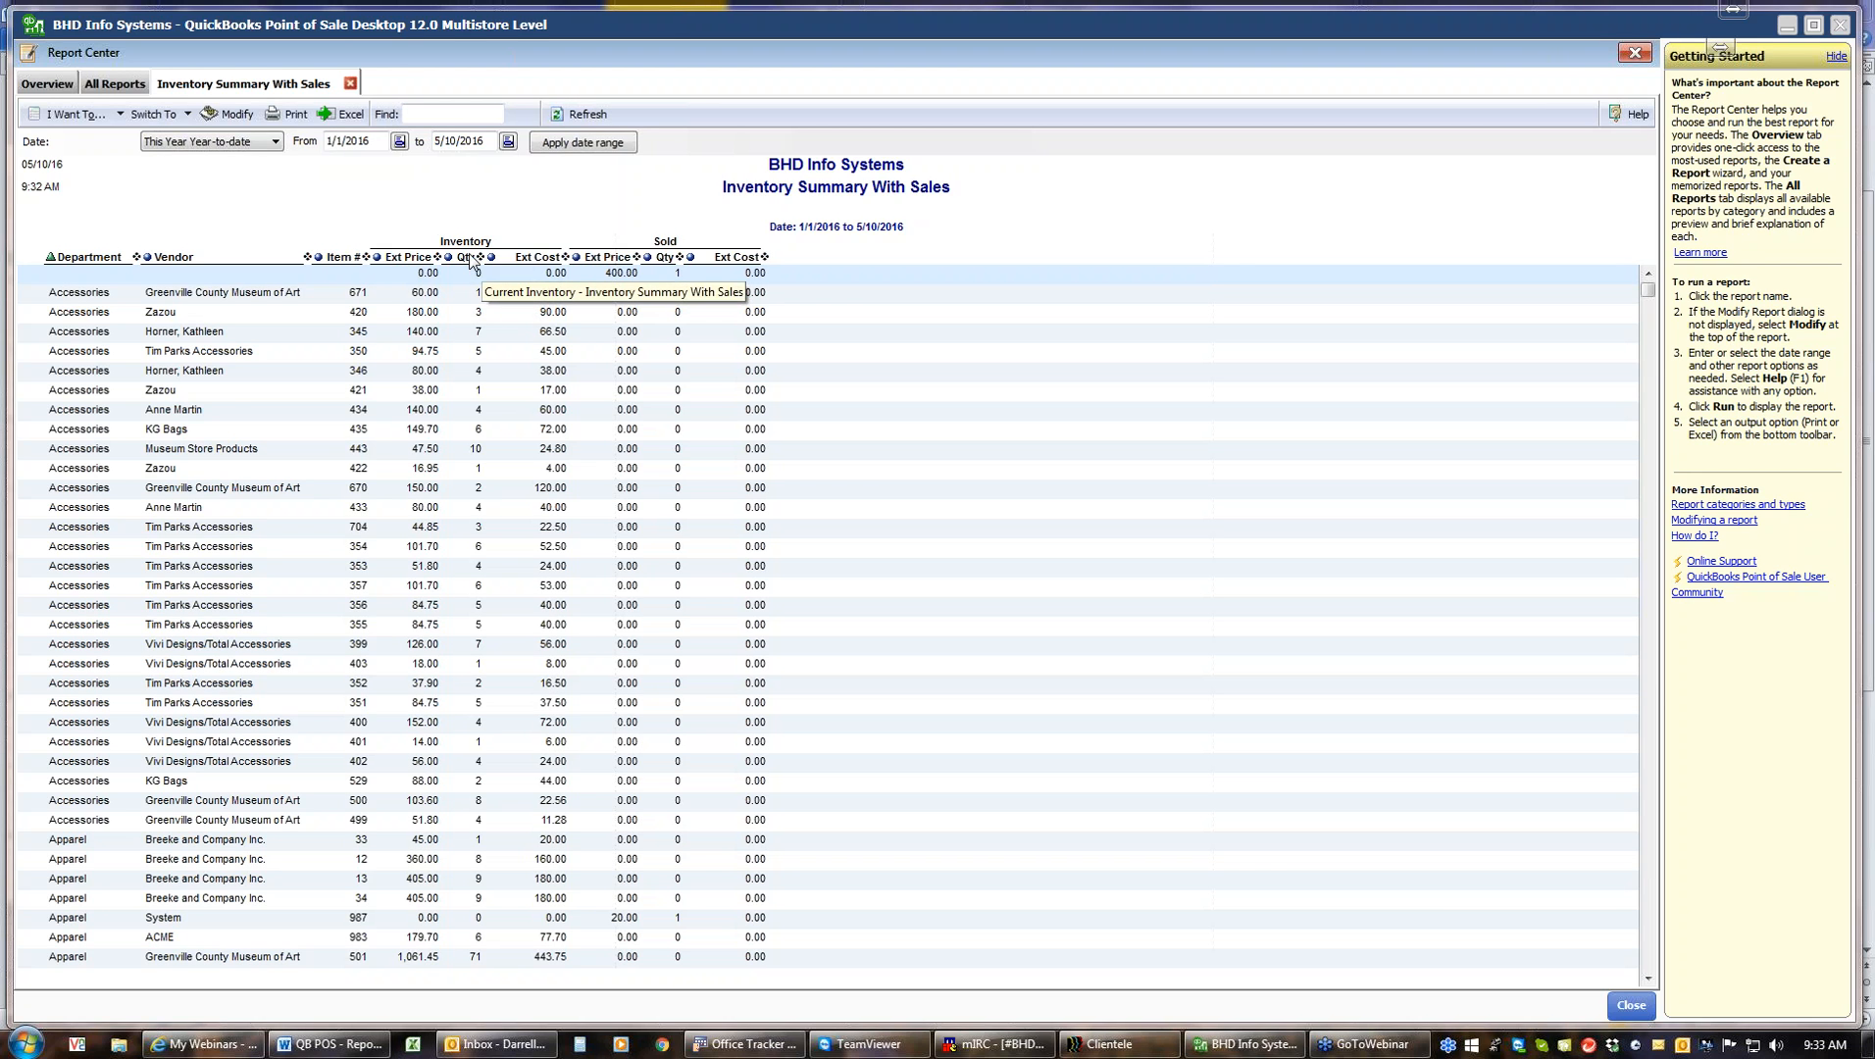
Sort the Inventory Summary With Sales report by the inventory Ext Price column and then by Qty
{"action": "left_click", "coordinate": [410, 258]}
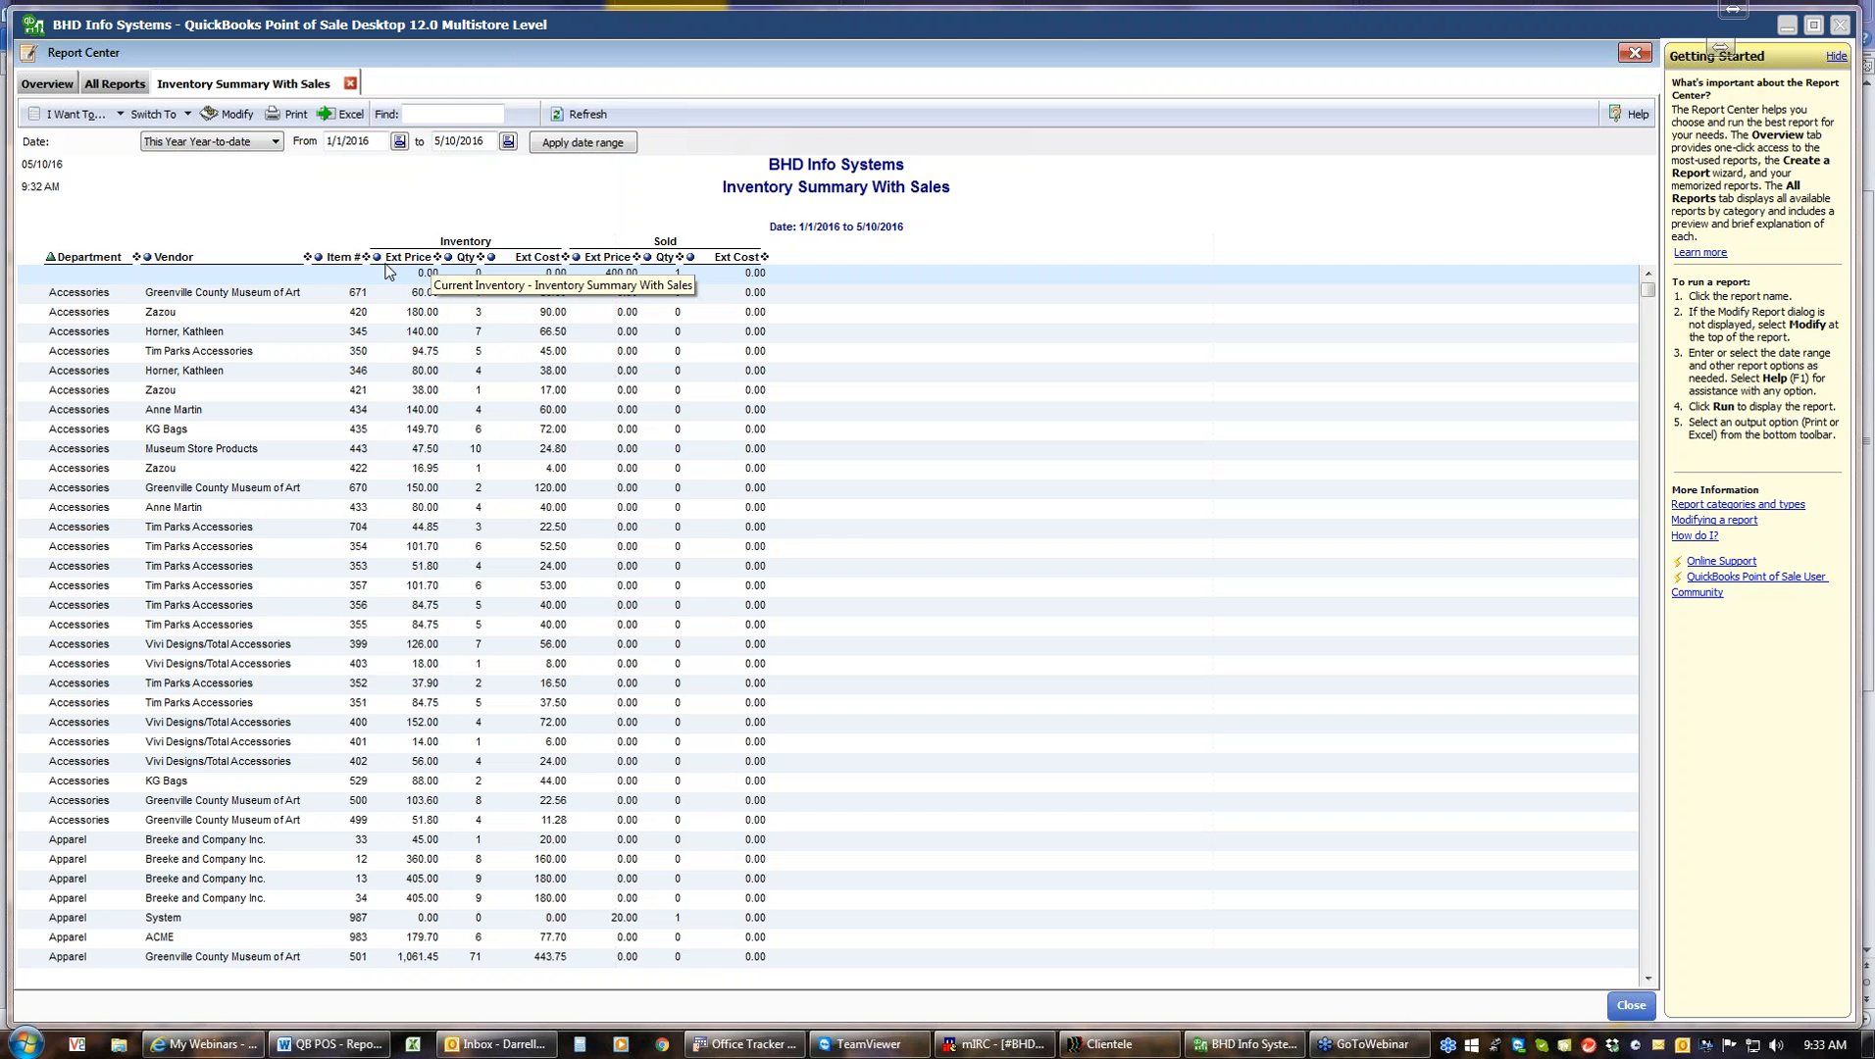
{"action": "left_click", "coordinate": [463, 258]}
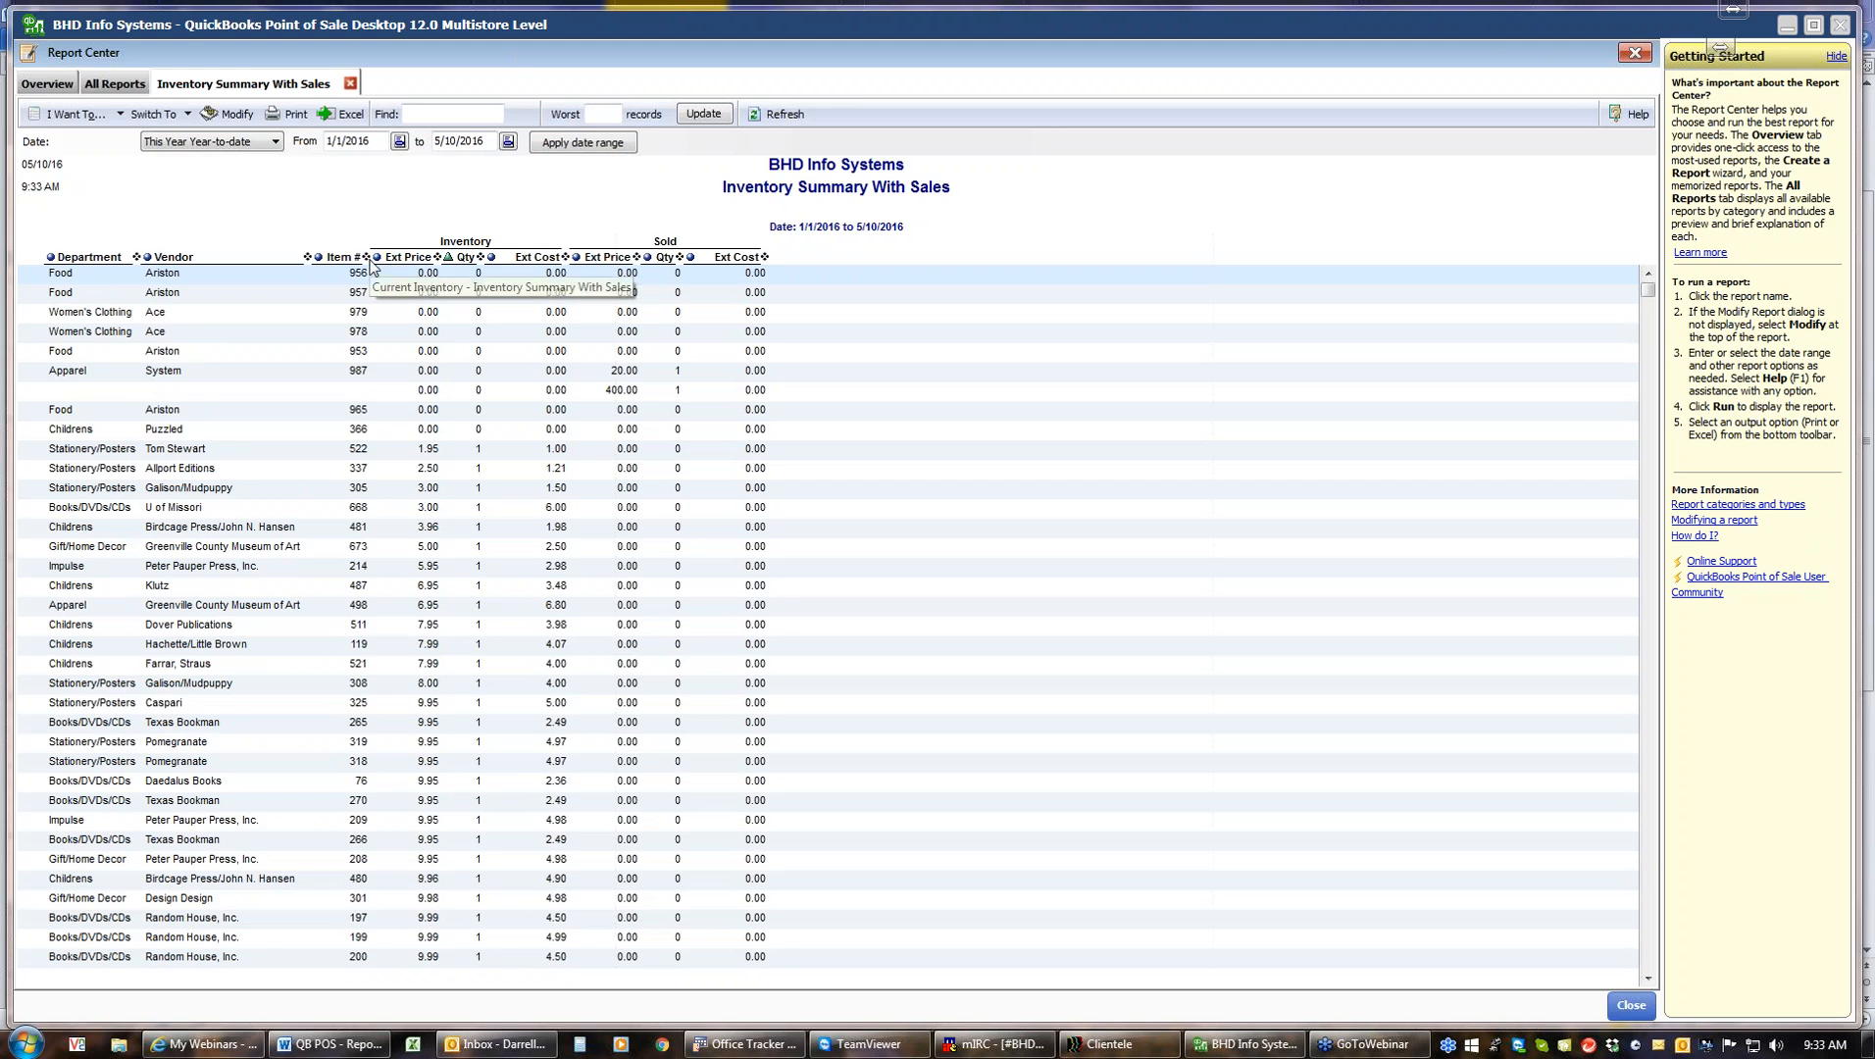
Modify the report to move the inventory Qty column ahead of Ext Price, rerun it, and close it
{"action": "left_click", "coordinate": [227, 114]}
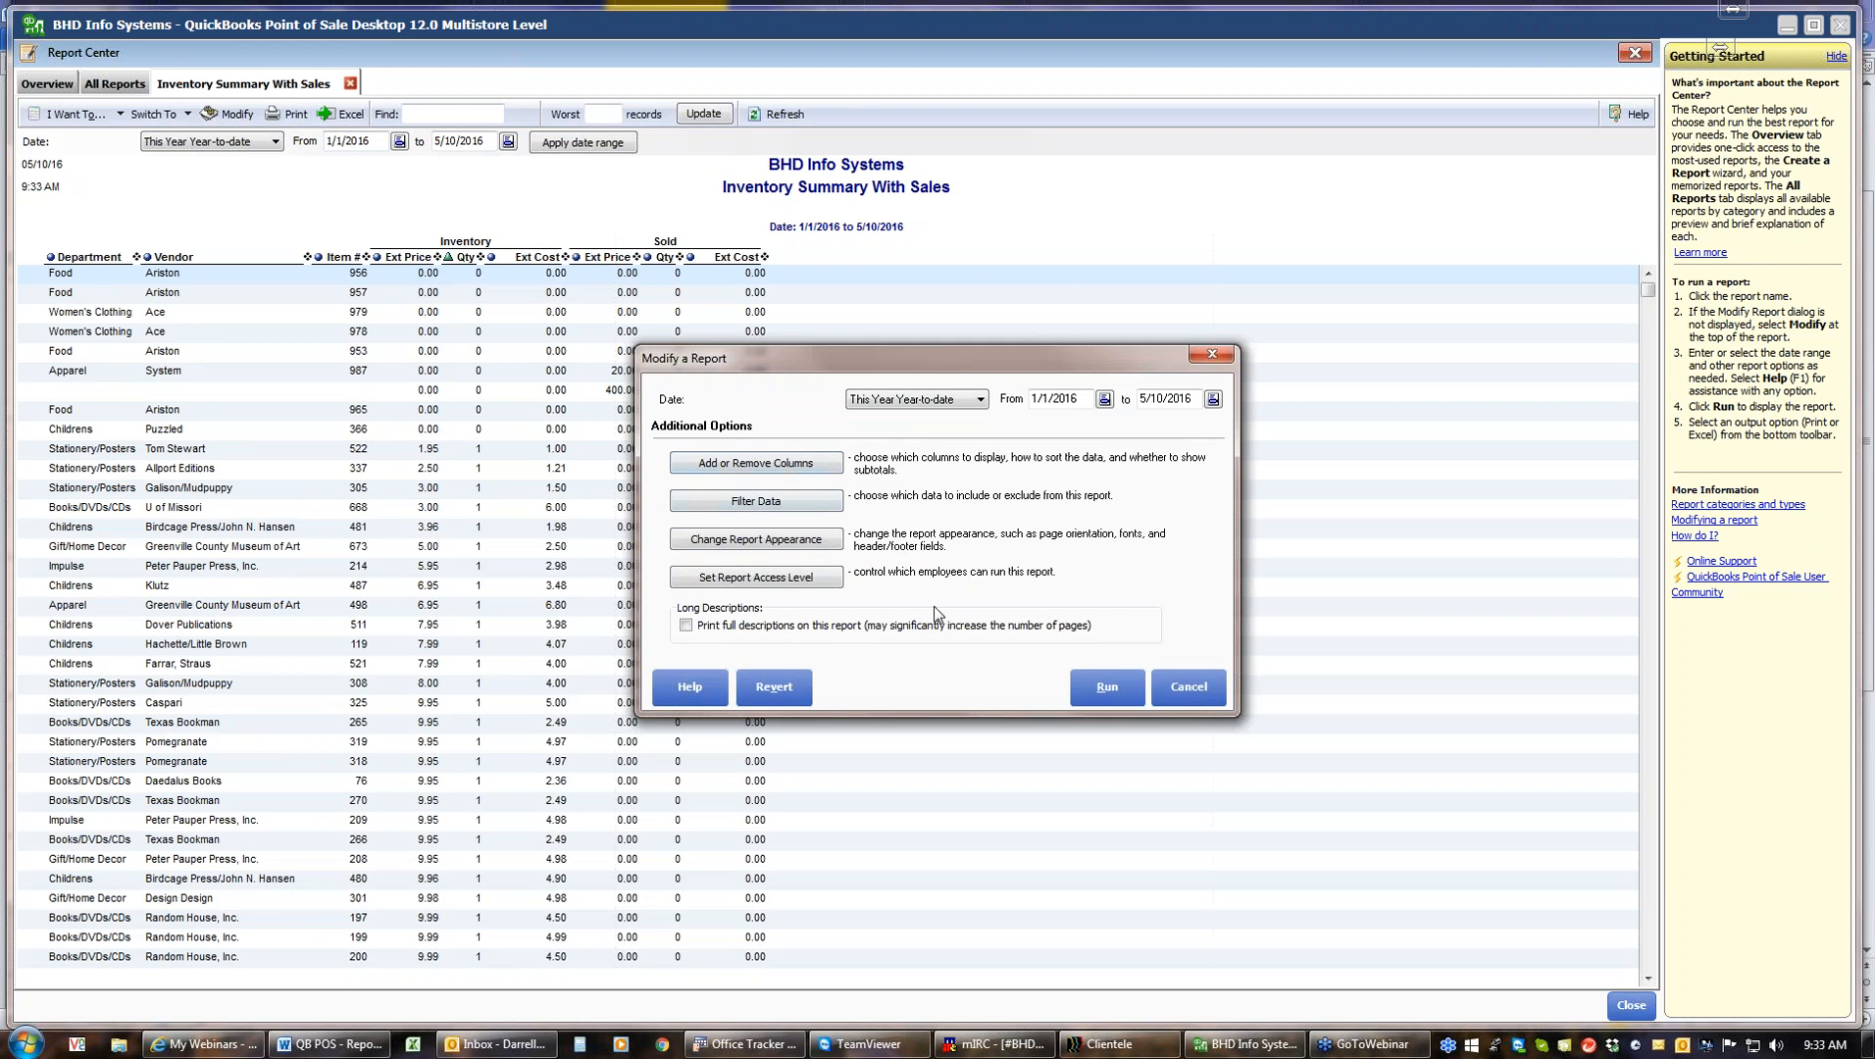
{"action": "left_click", "coordinate": [768, 467]}
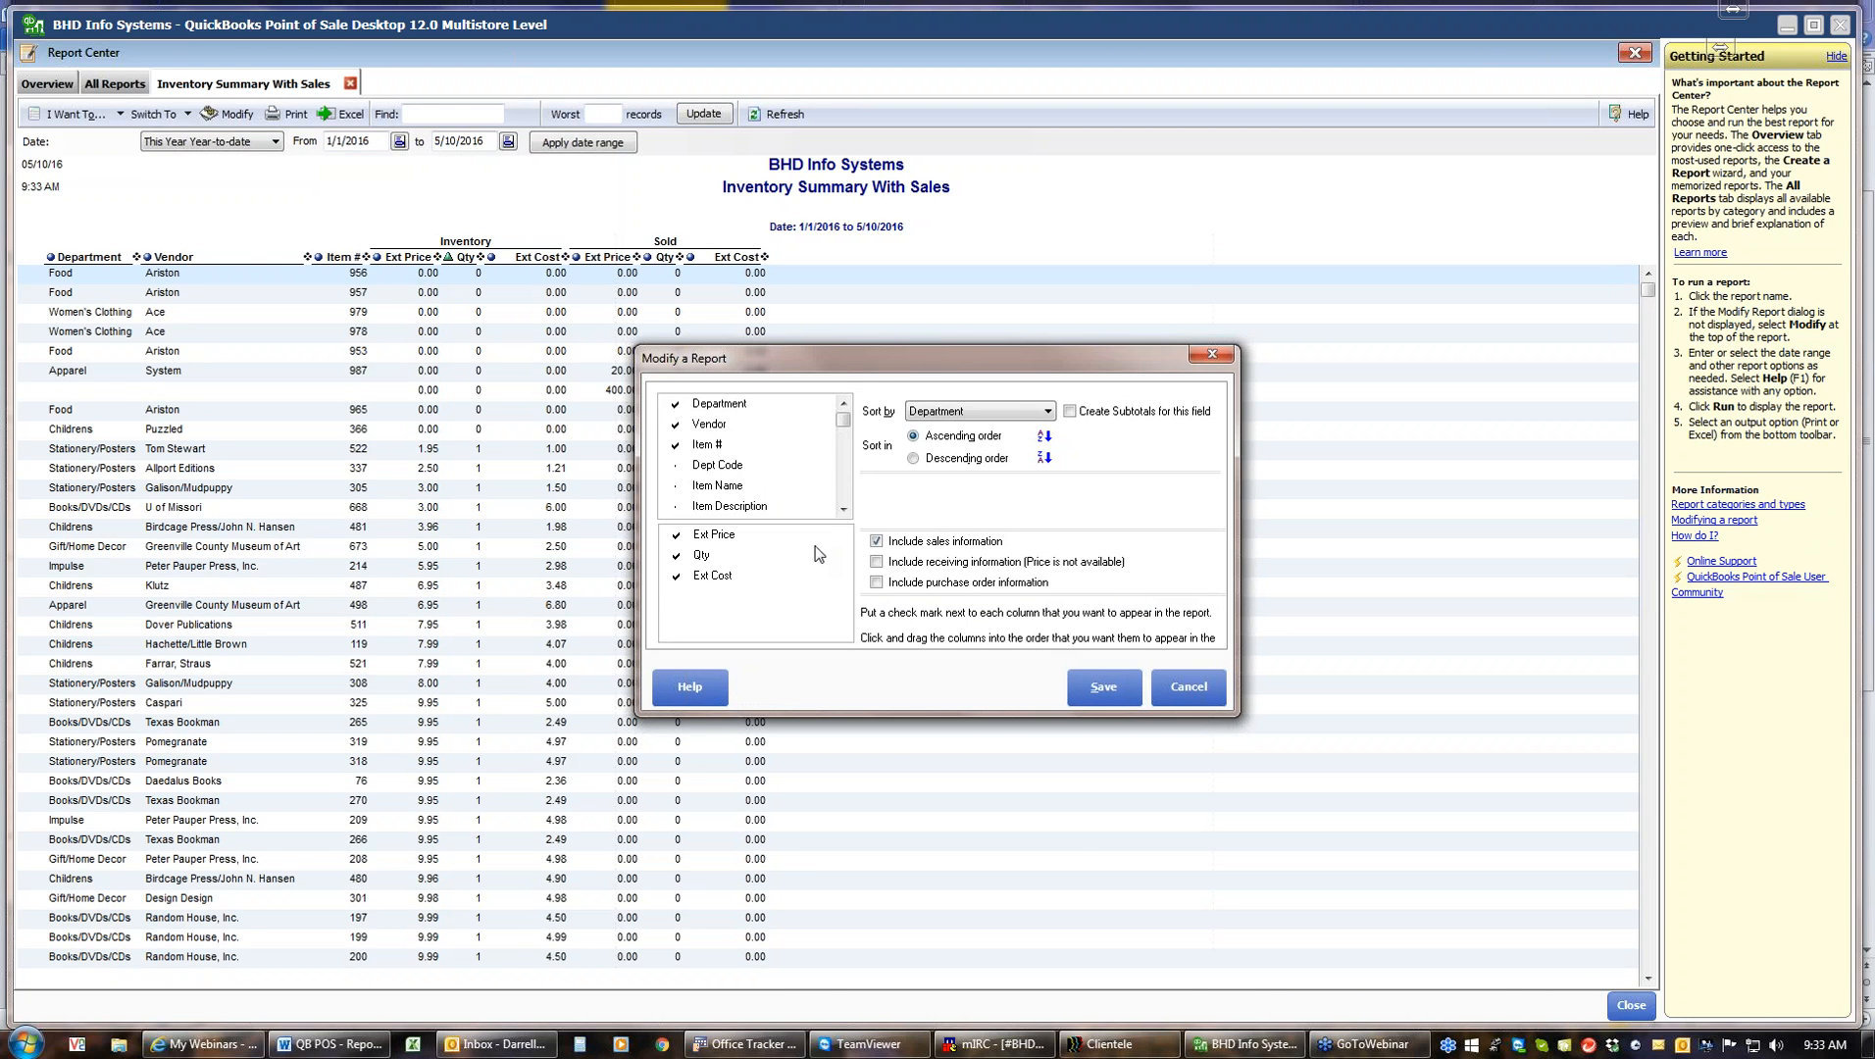
{"action": "left_click_drag", "start_coordinate": [690, 558], "coordinate": [699, 541]}
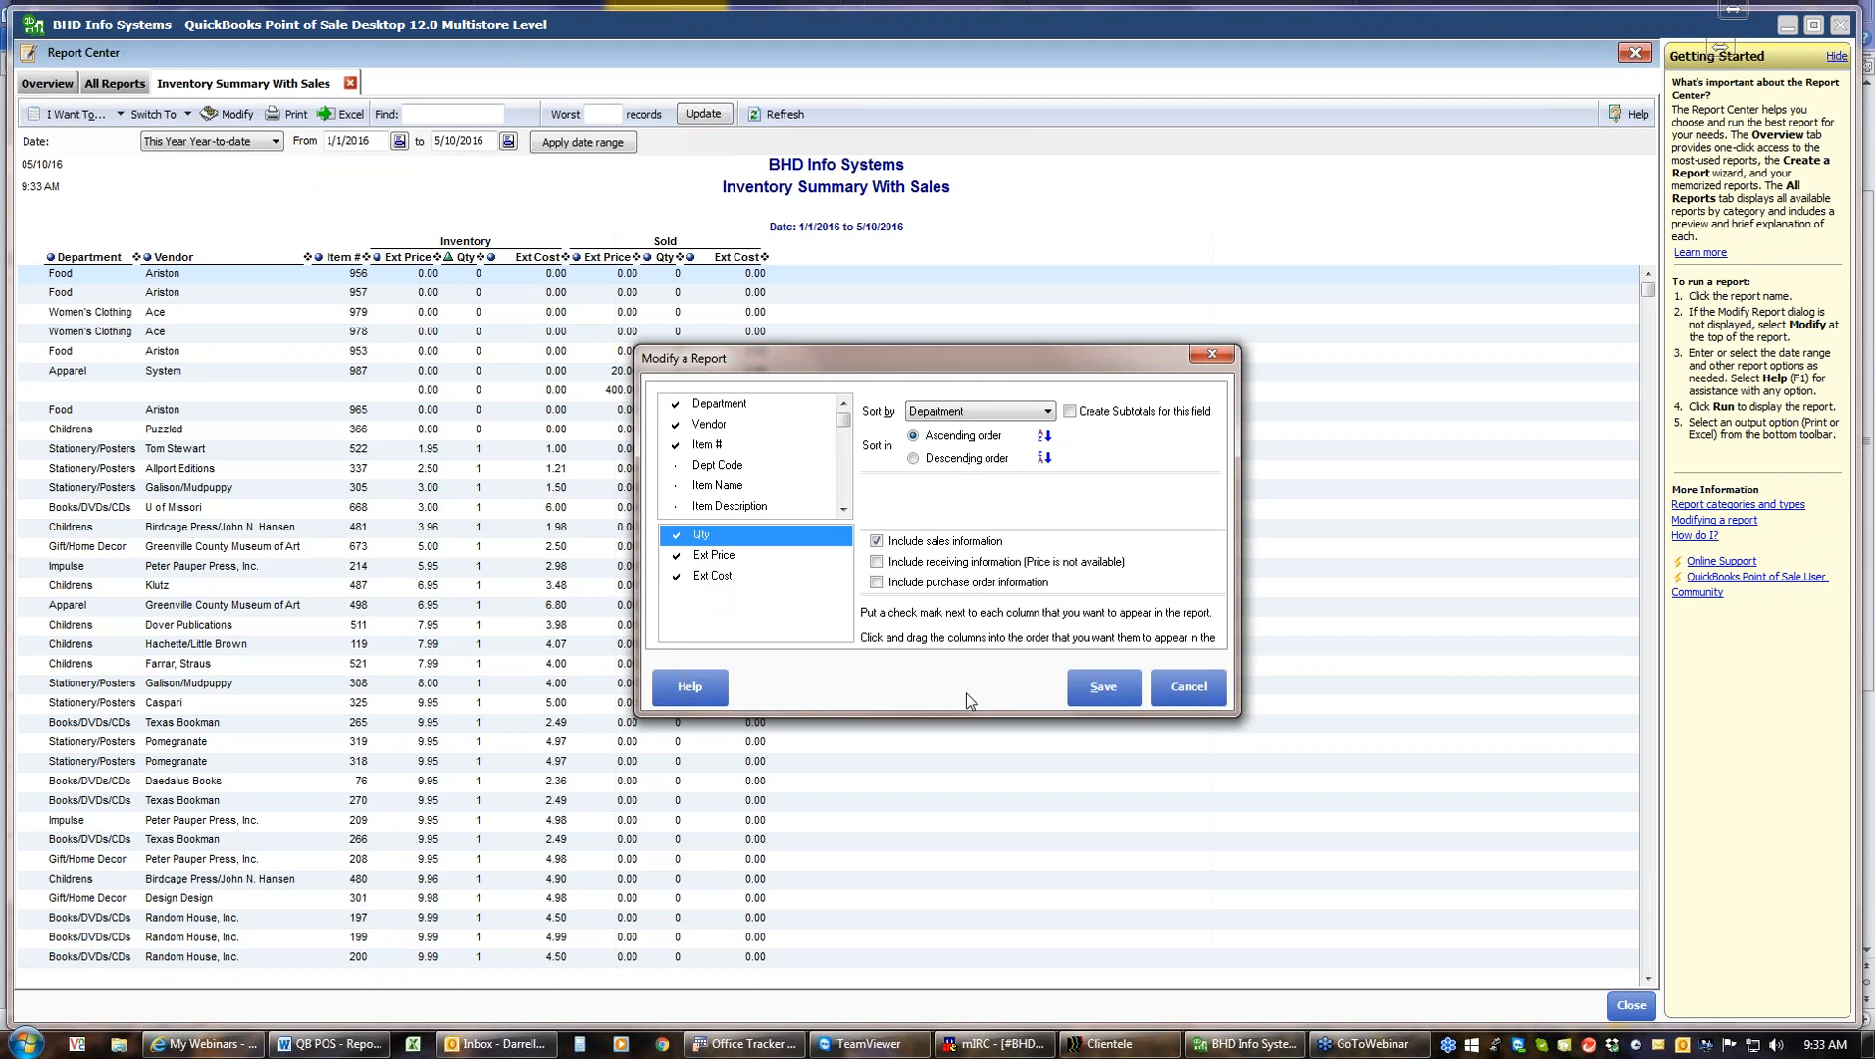
{"action": "left_click", "coordinate": [1105, 687]}
{"action": "left_click", "coordinate": [1106, 687]}
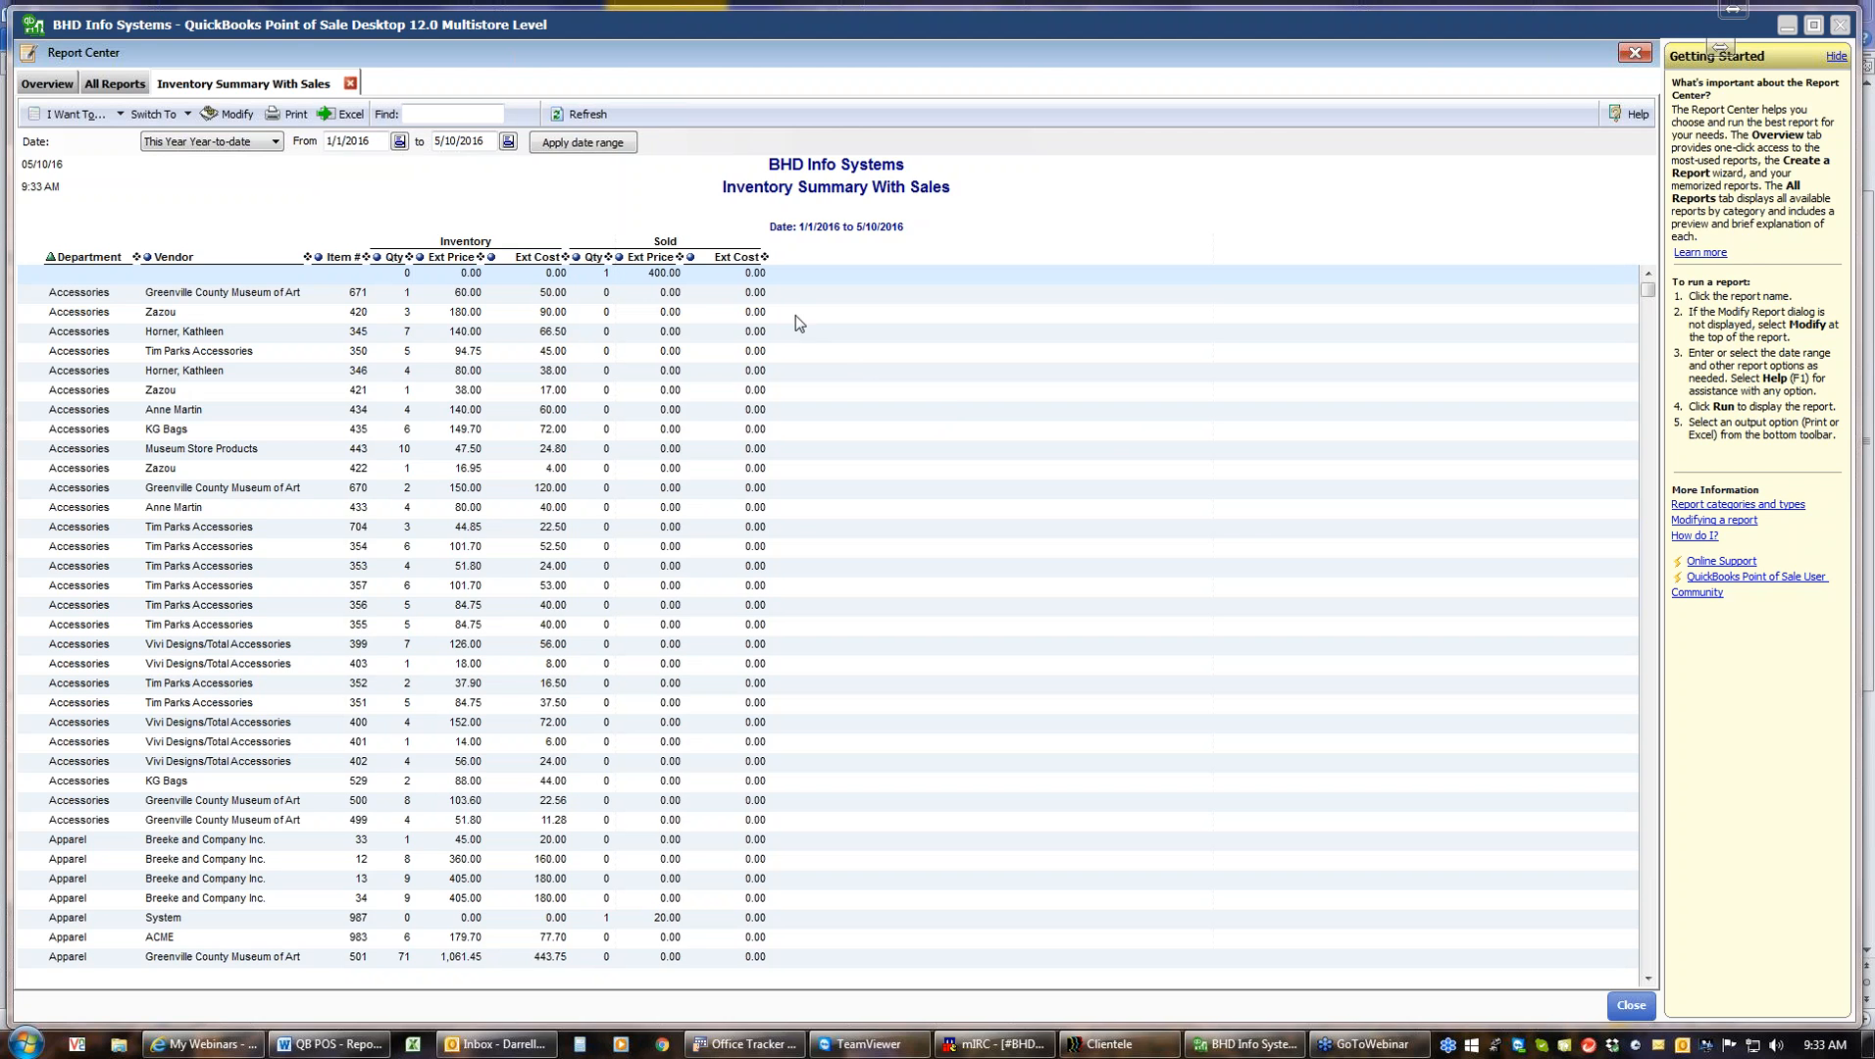
{"action": "left_click", "coordinate": [350, 85]}
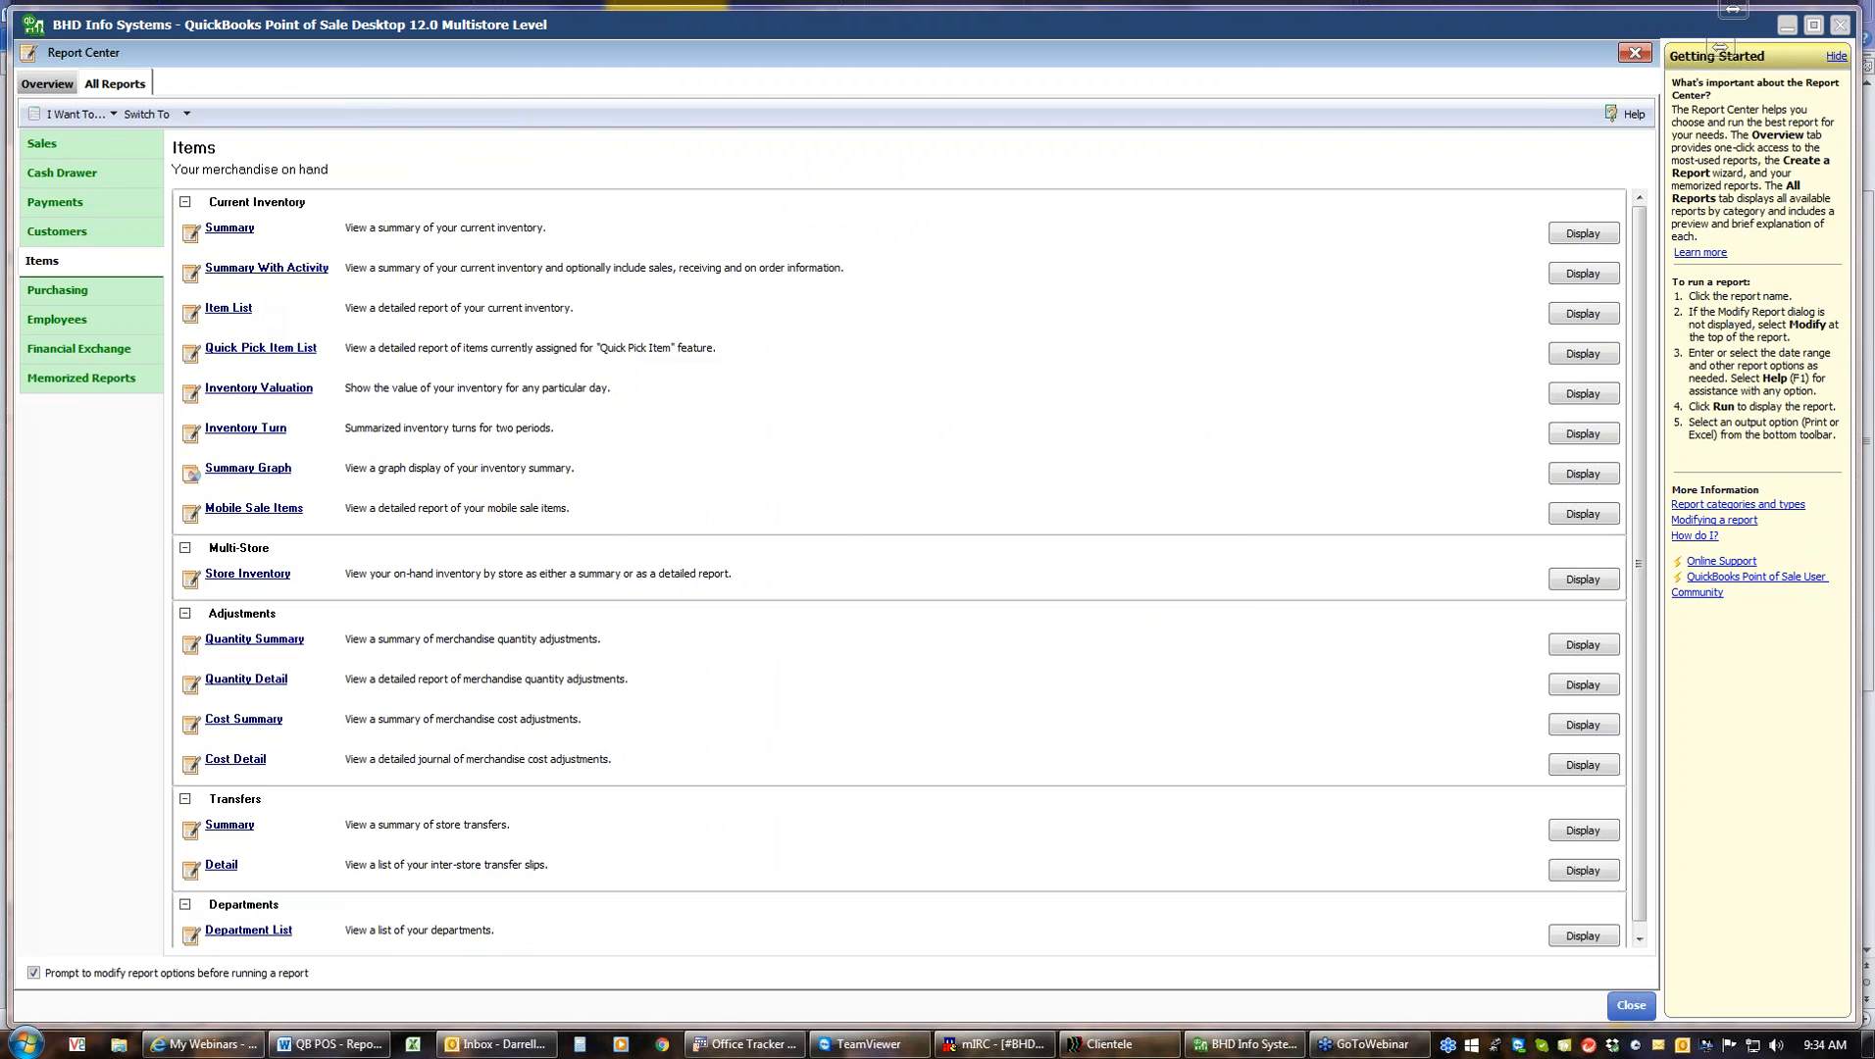
Run the Item List report from the Items category and close it
{"action": "left_click", "coordinate": [250, 309]}
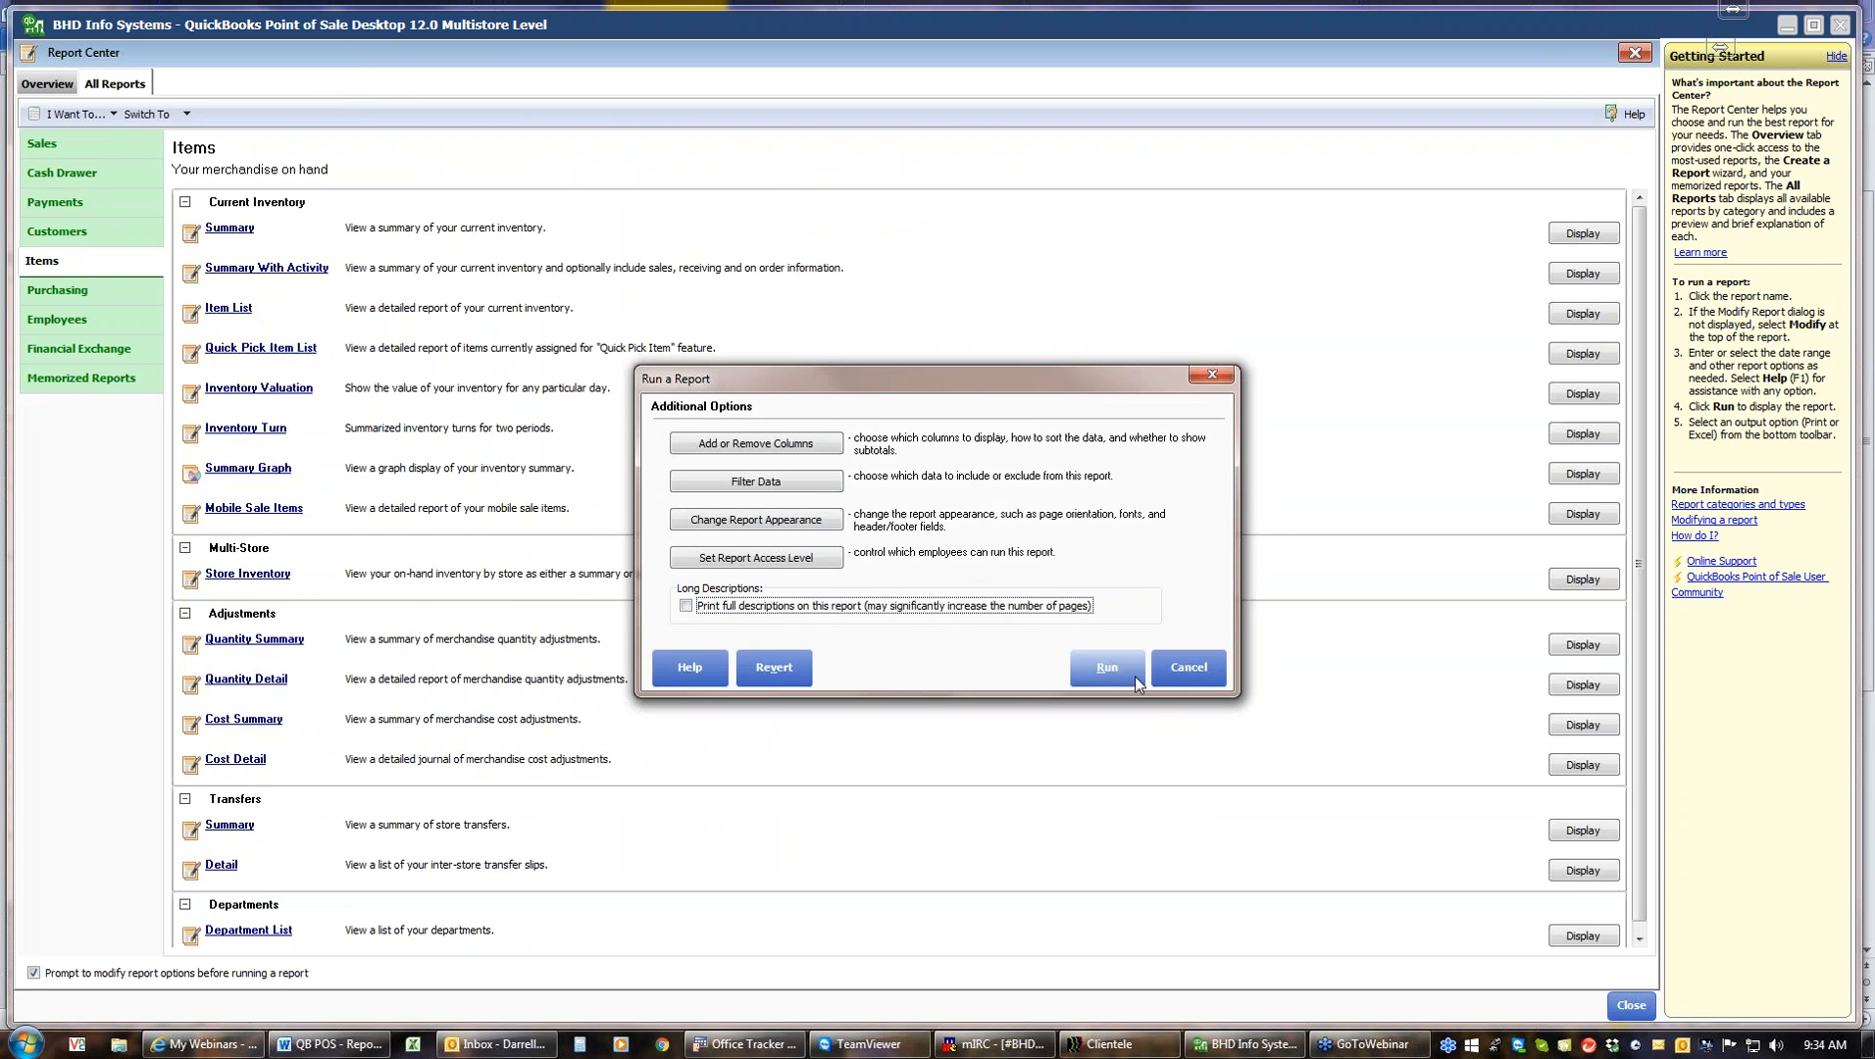
{"action": "left_click", "coordinate": [1105, 673]}
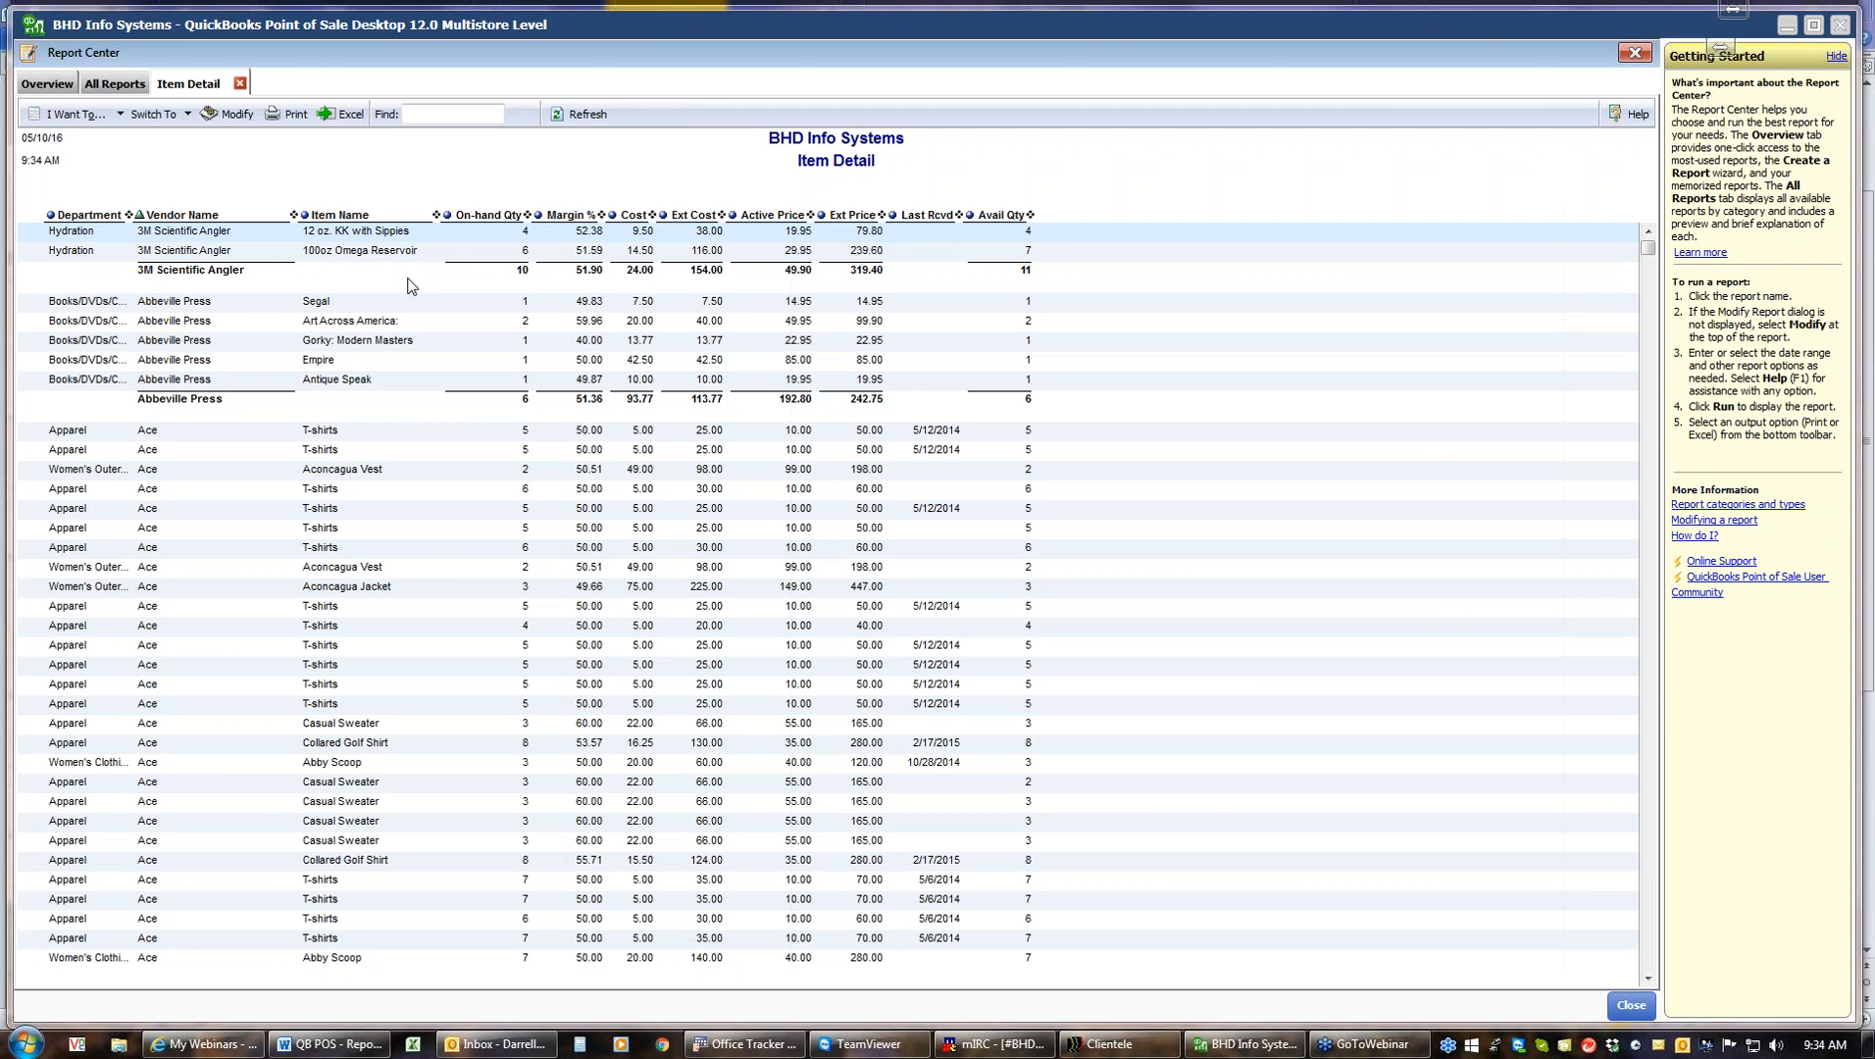
{"action": "left_click", "coordinate": [238, 85]}
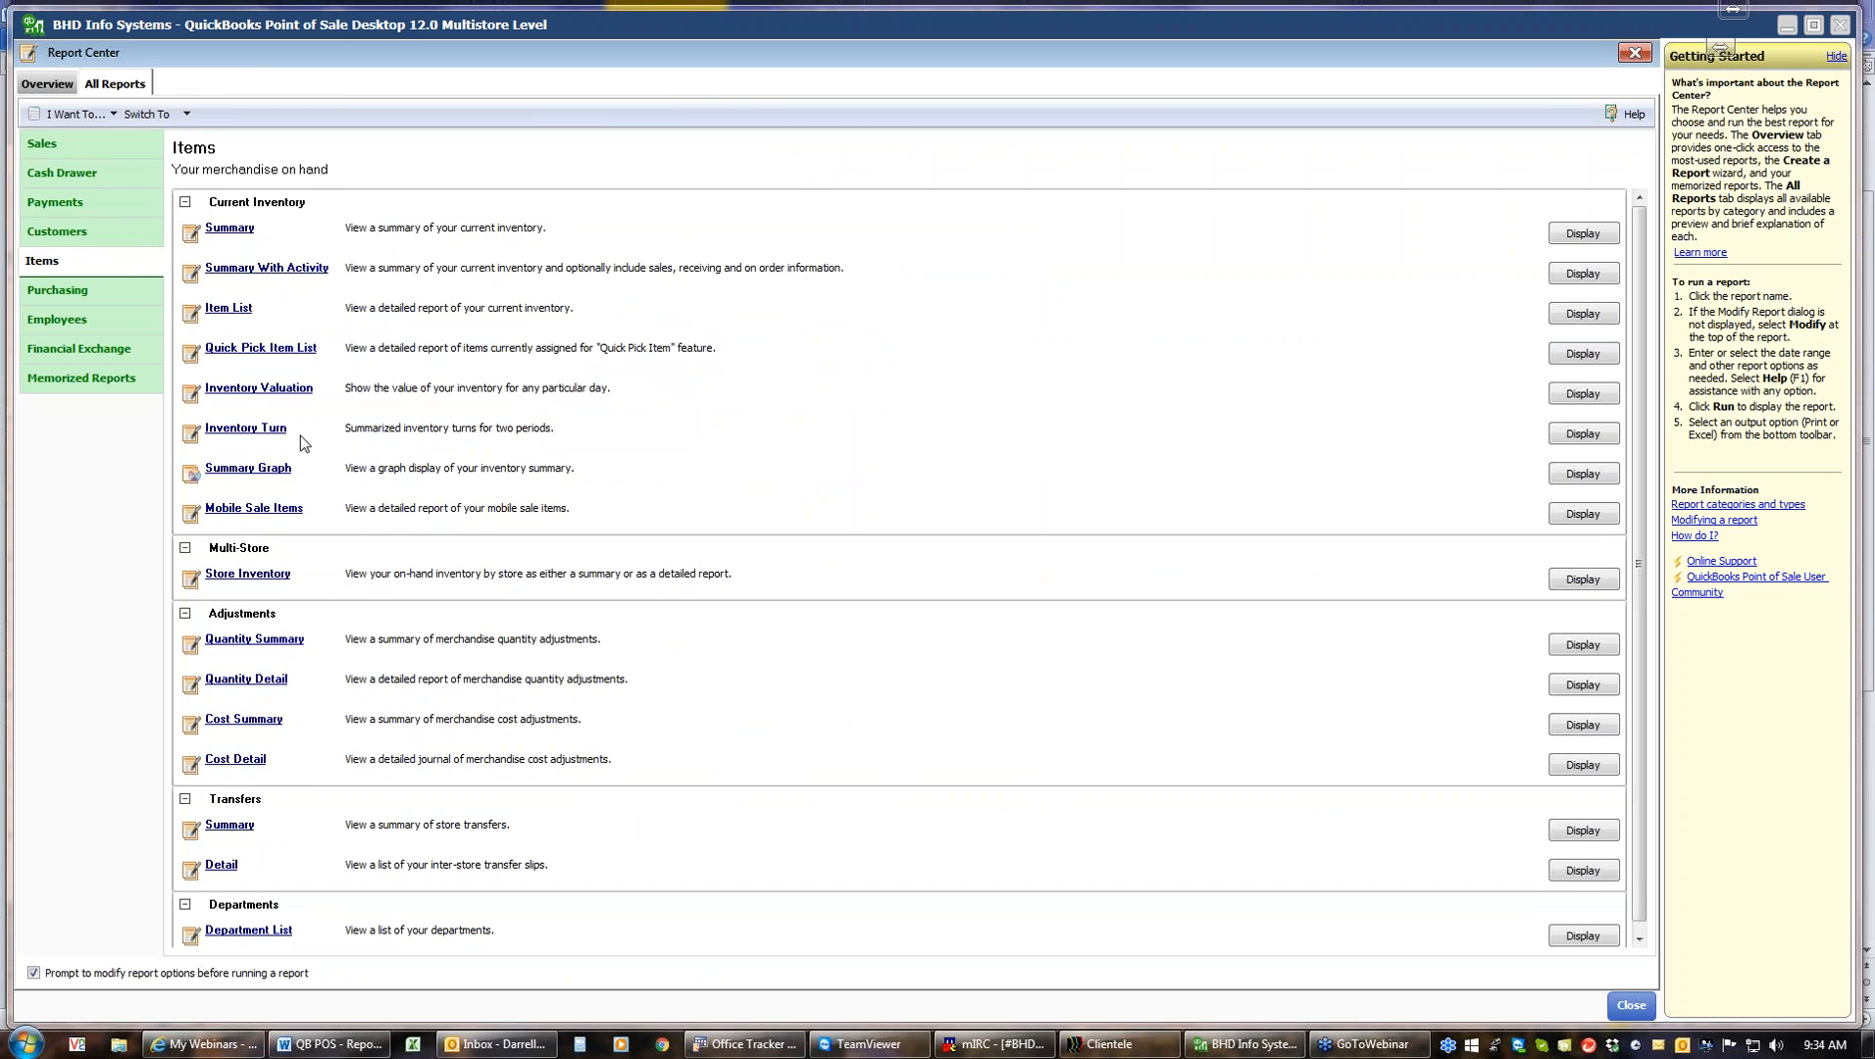
Run the Inventory Valuation report for the custom date 3/31/2016 and close it
{"action": "left_click", "coordinate": [259, 389]}
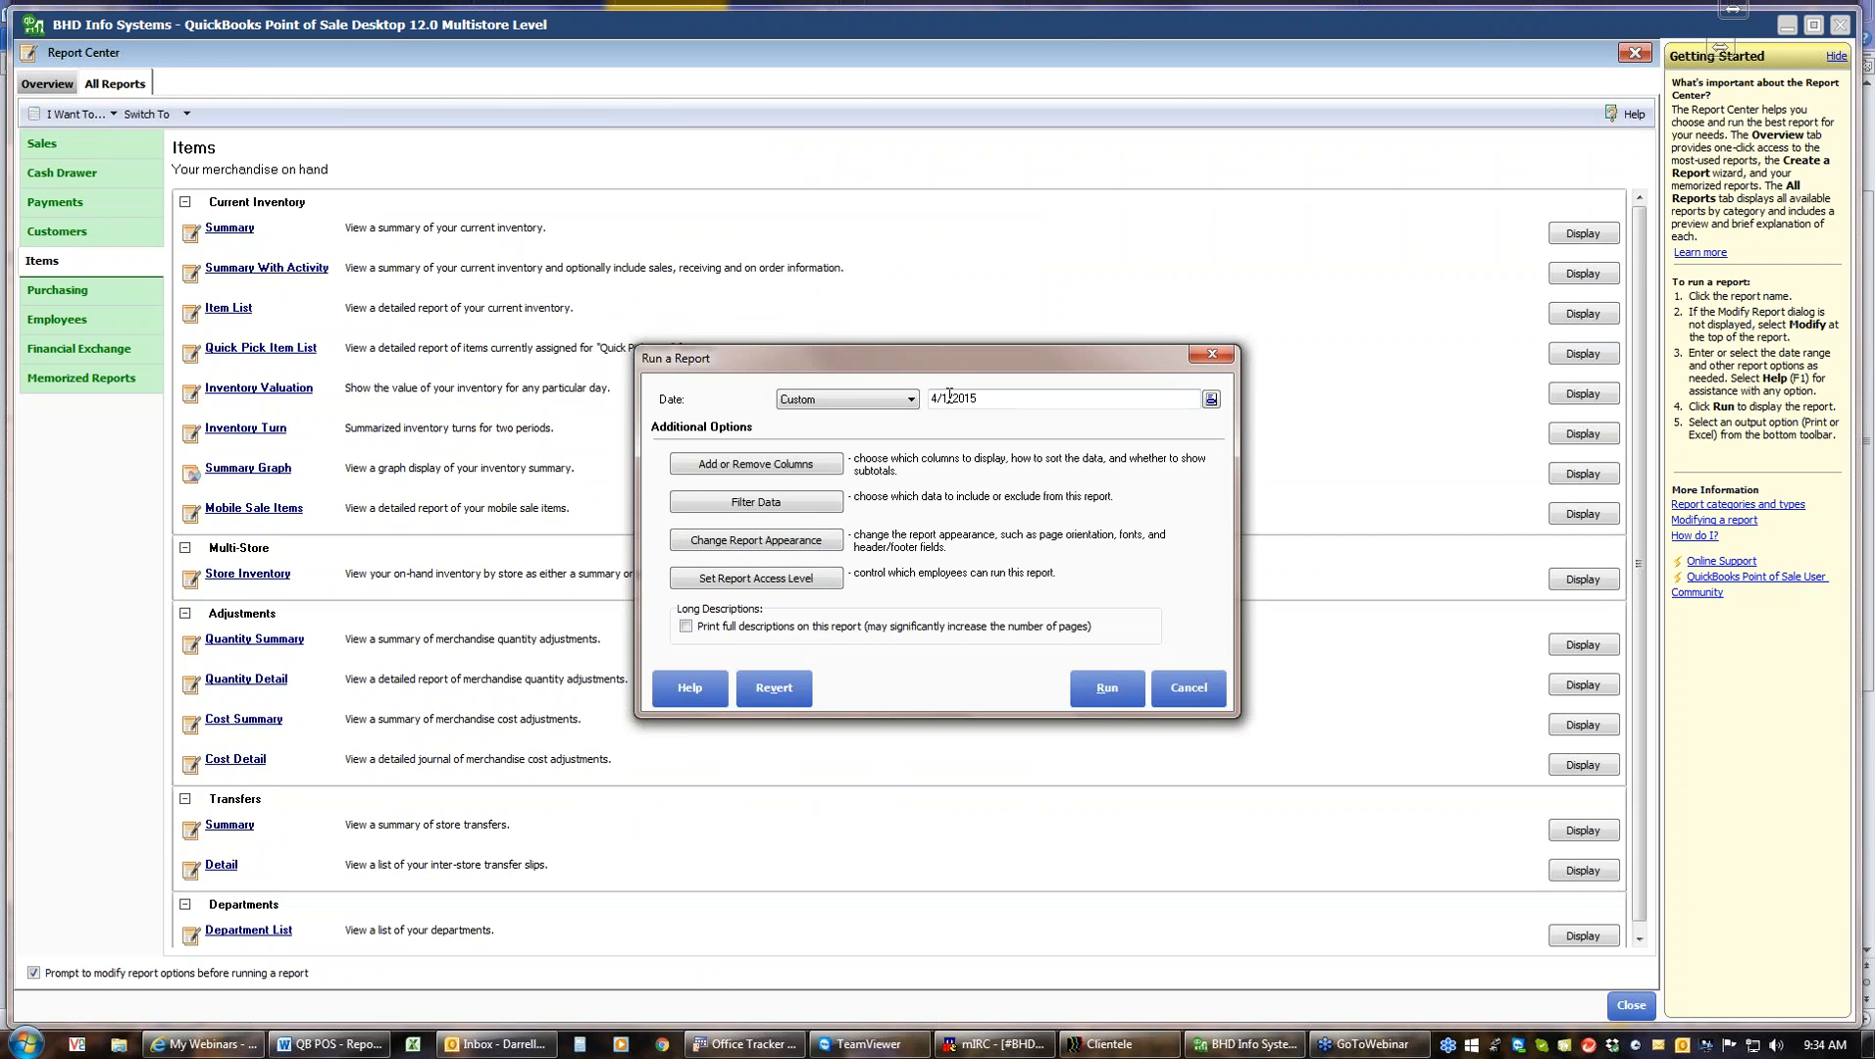
{"action": "left_click", "coordinate": [1211, 399]}
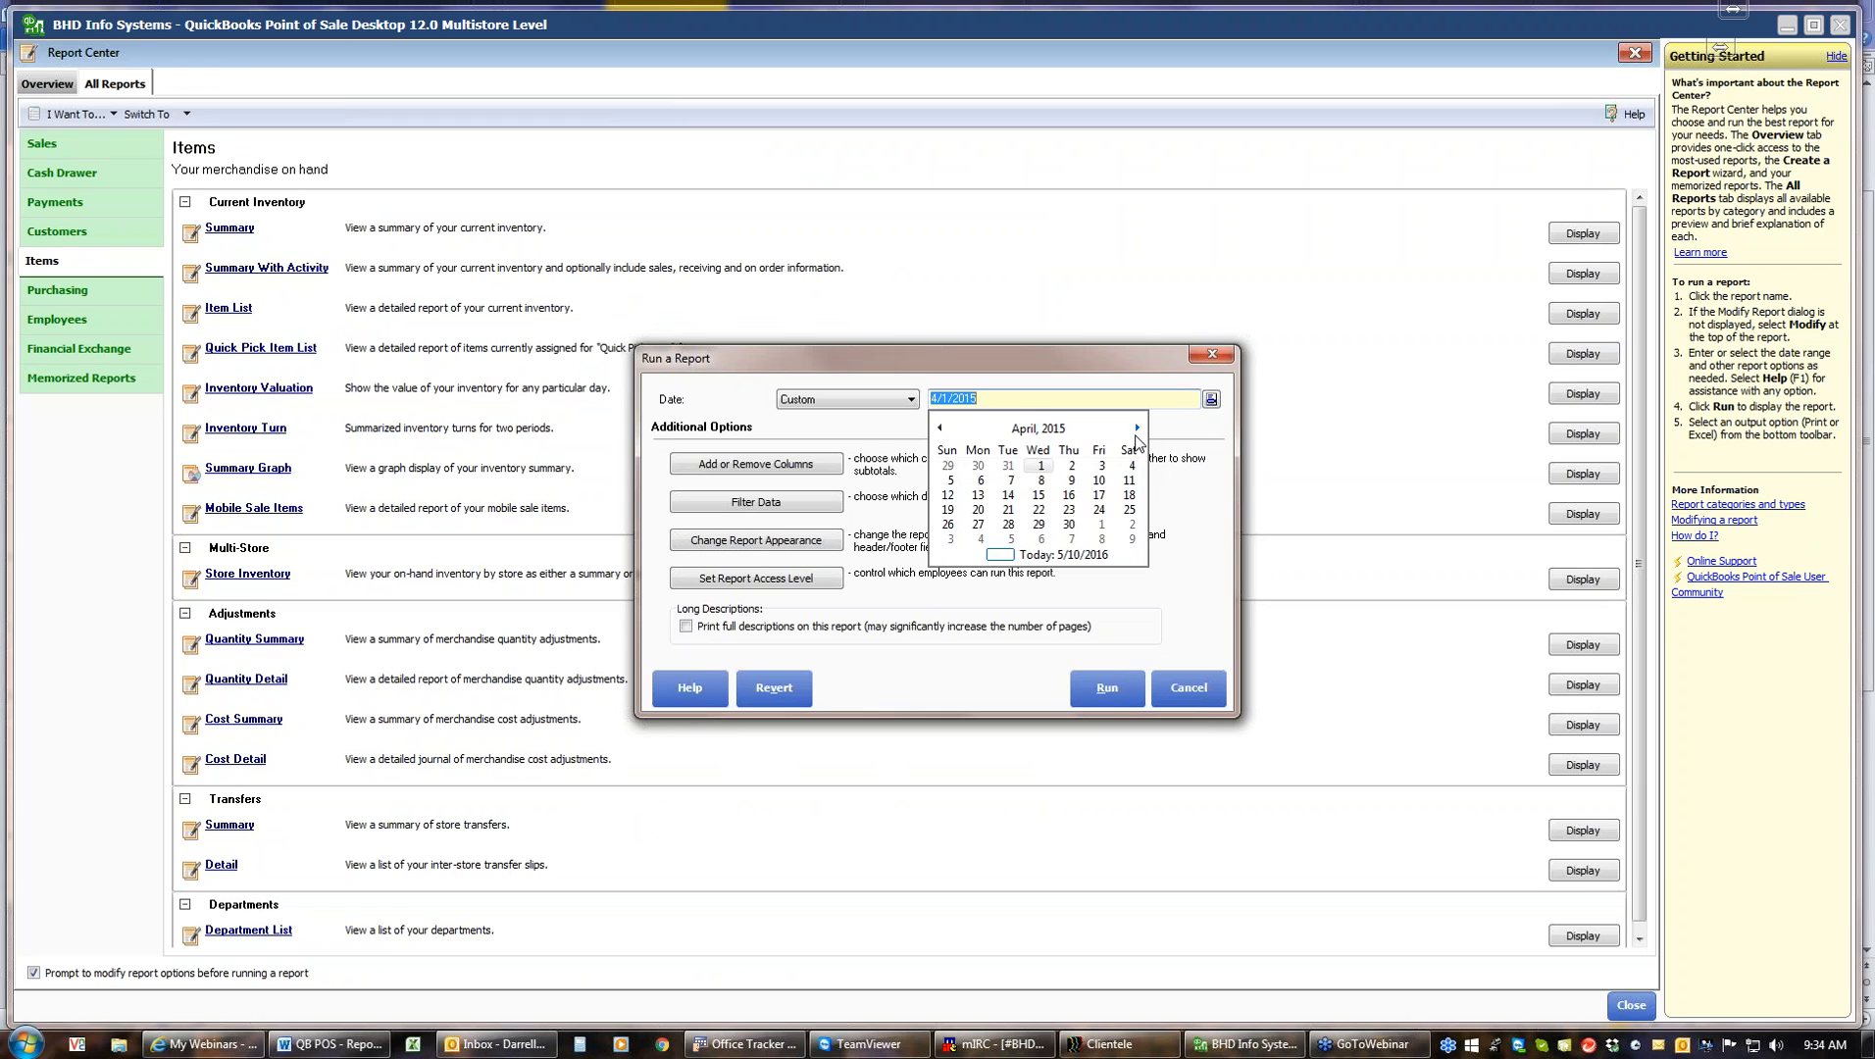
{"action": "left_click", "coordinate": [995, 556]}
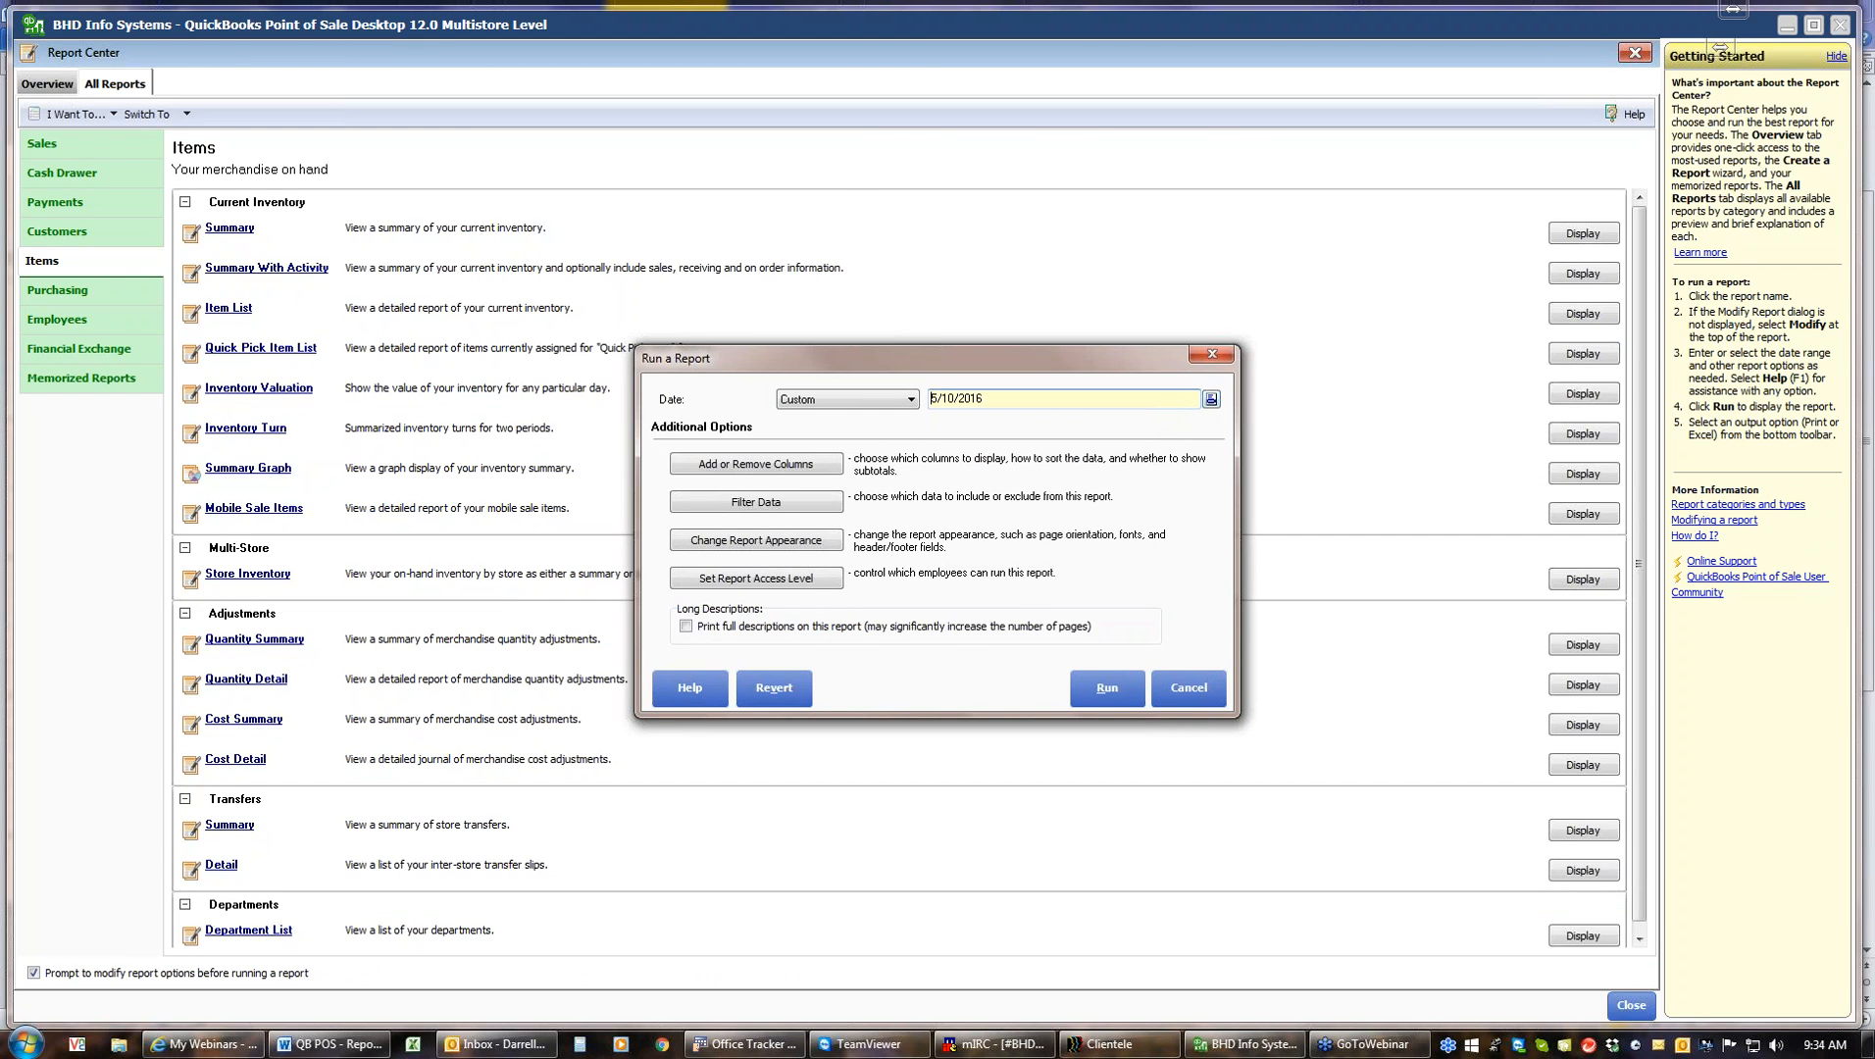
{"action": "left_click", "coordinate": [1211, 399]}
{"action": "left_click", "coordinate": [939, 428]}
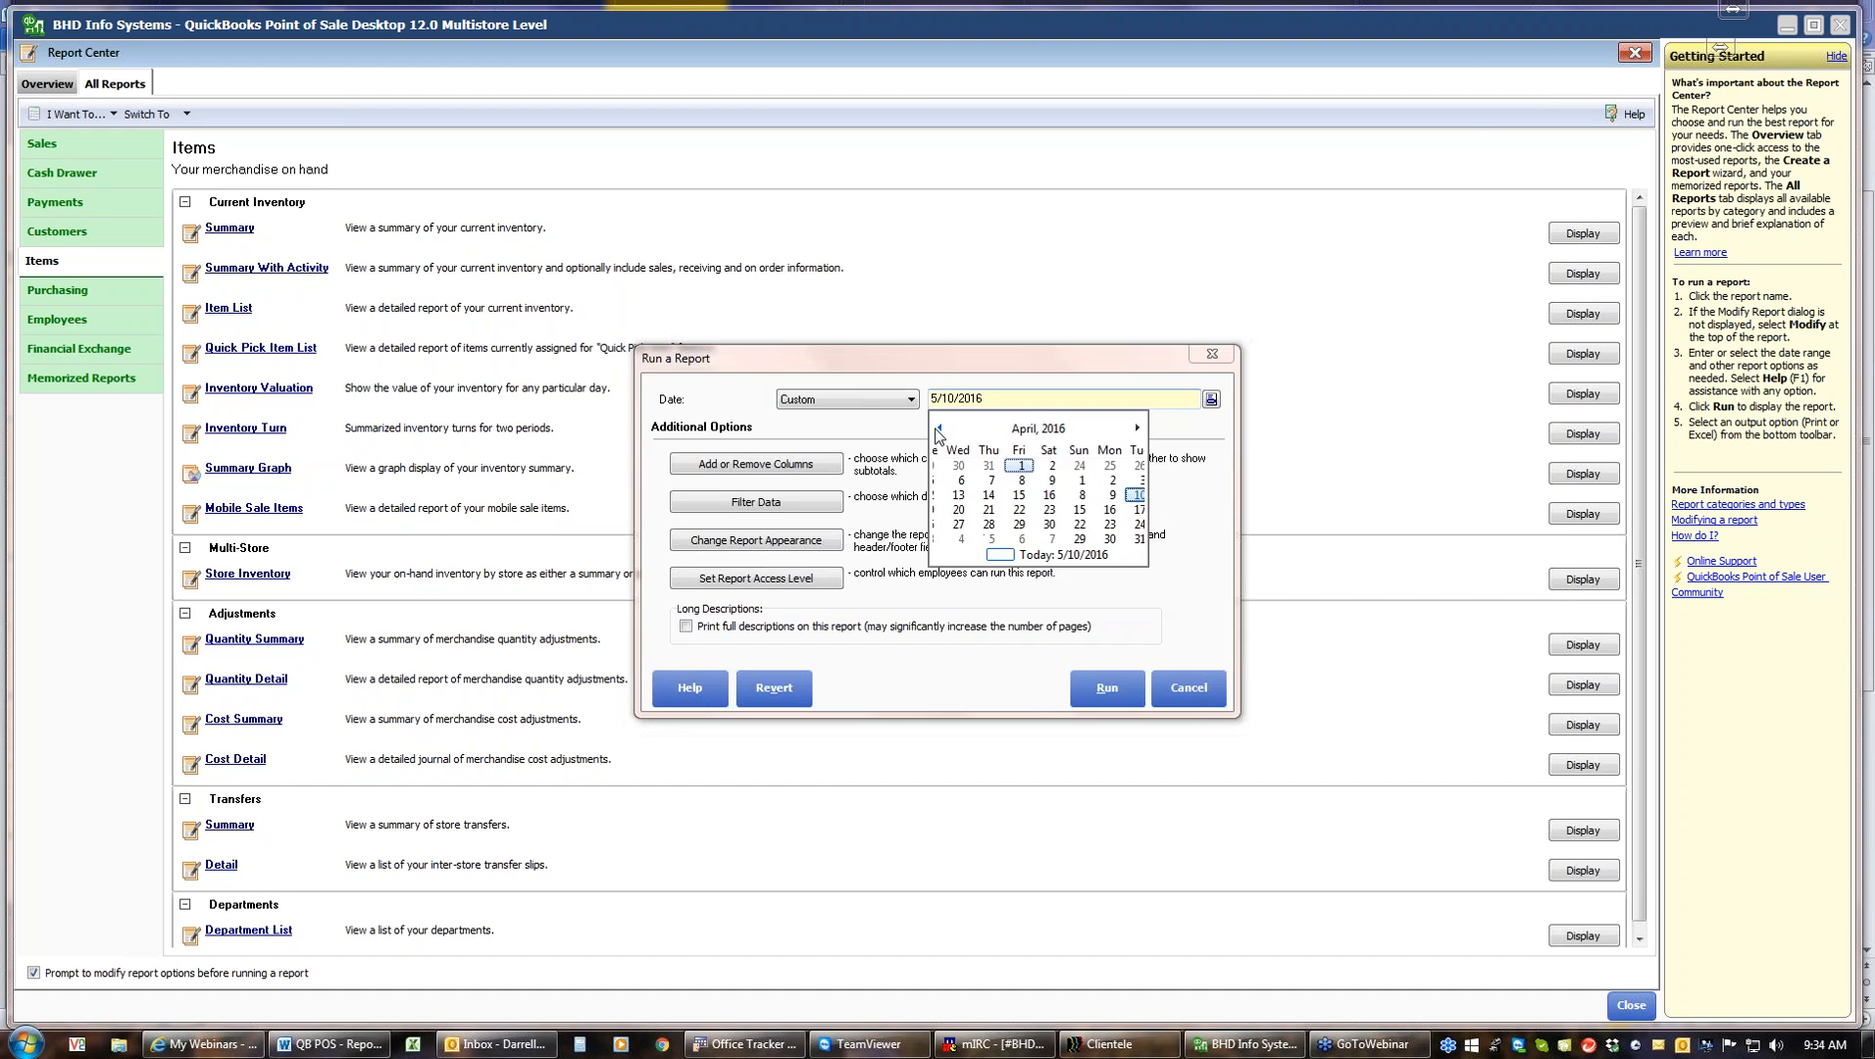
{"action": "left_click", "coordinate": [939, 429]}
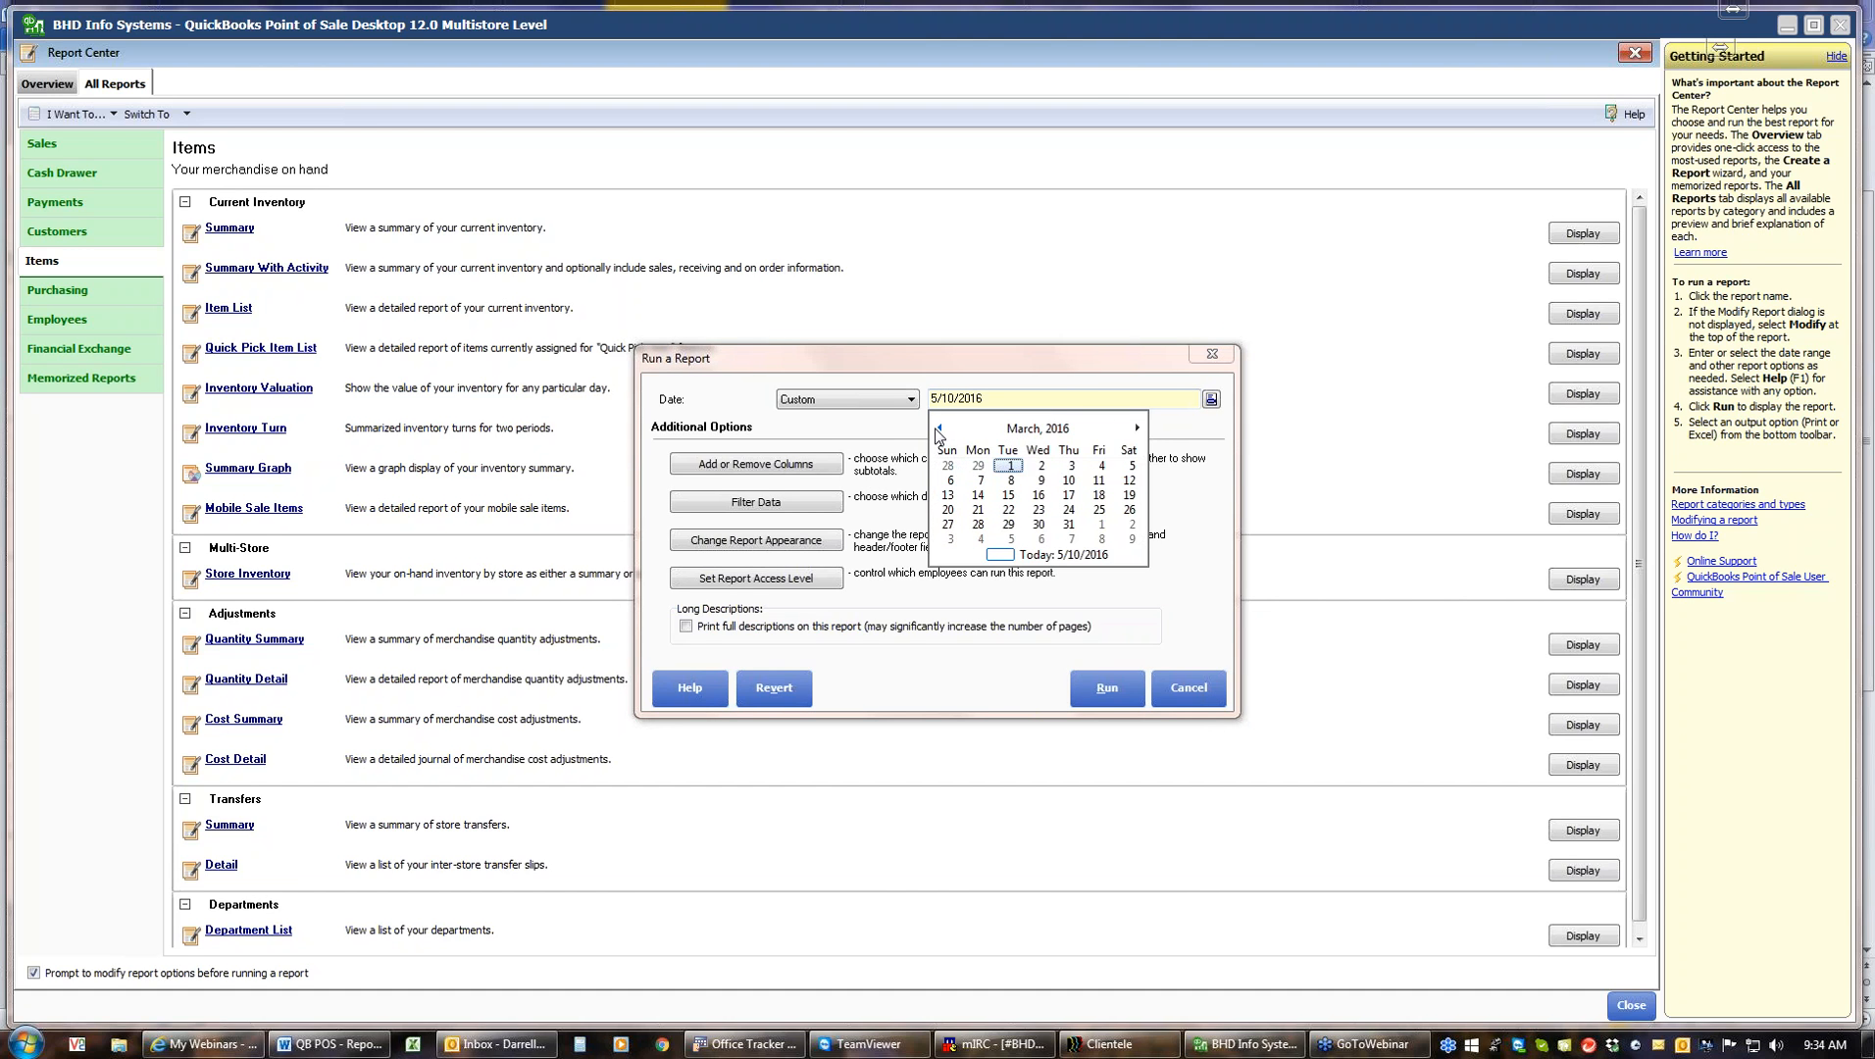
{"action": "left_click", "coordinate": [1069, 525]}
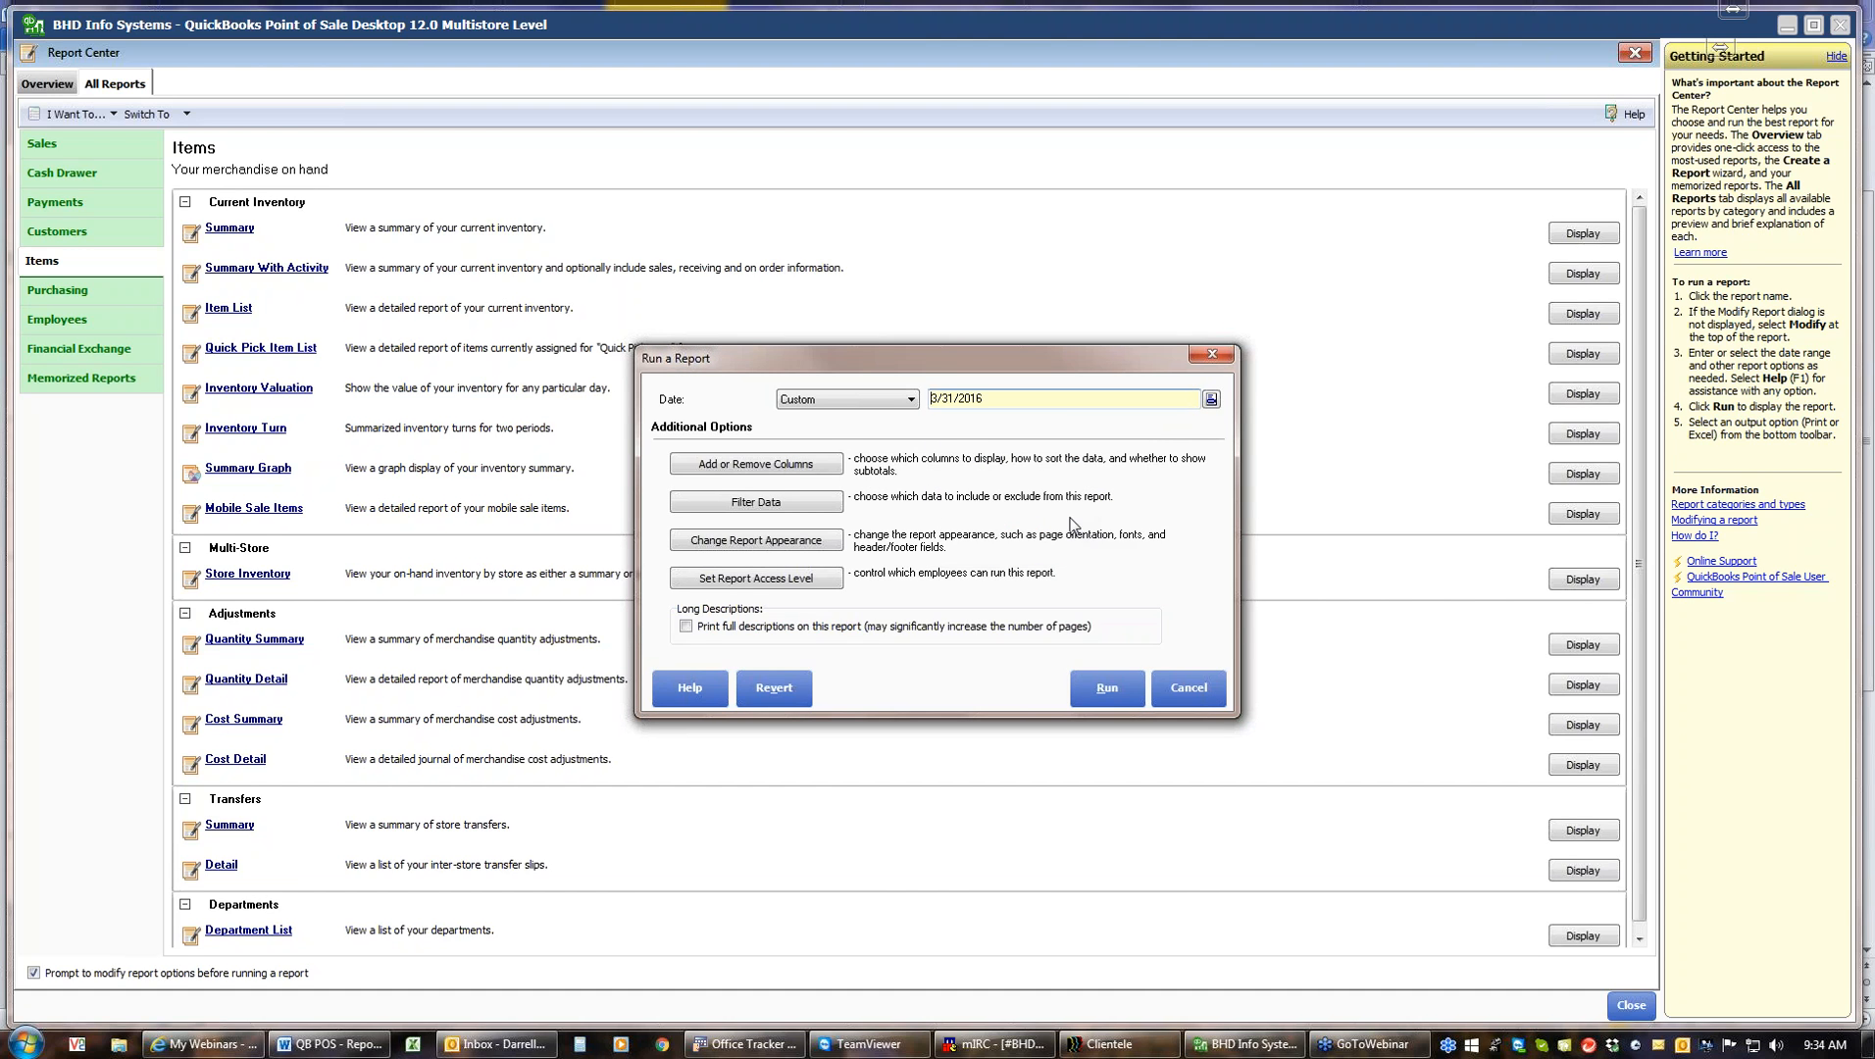
{"action": "left_click", "coordinate": [1106, 688]}
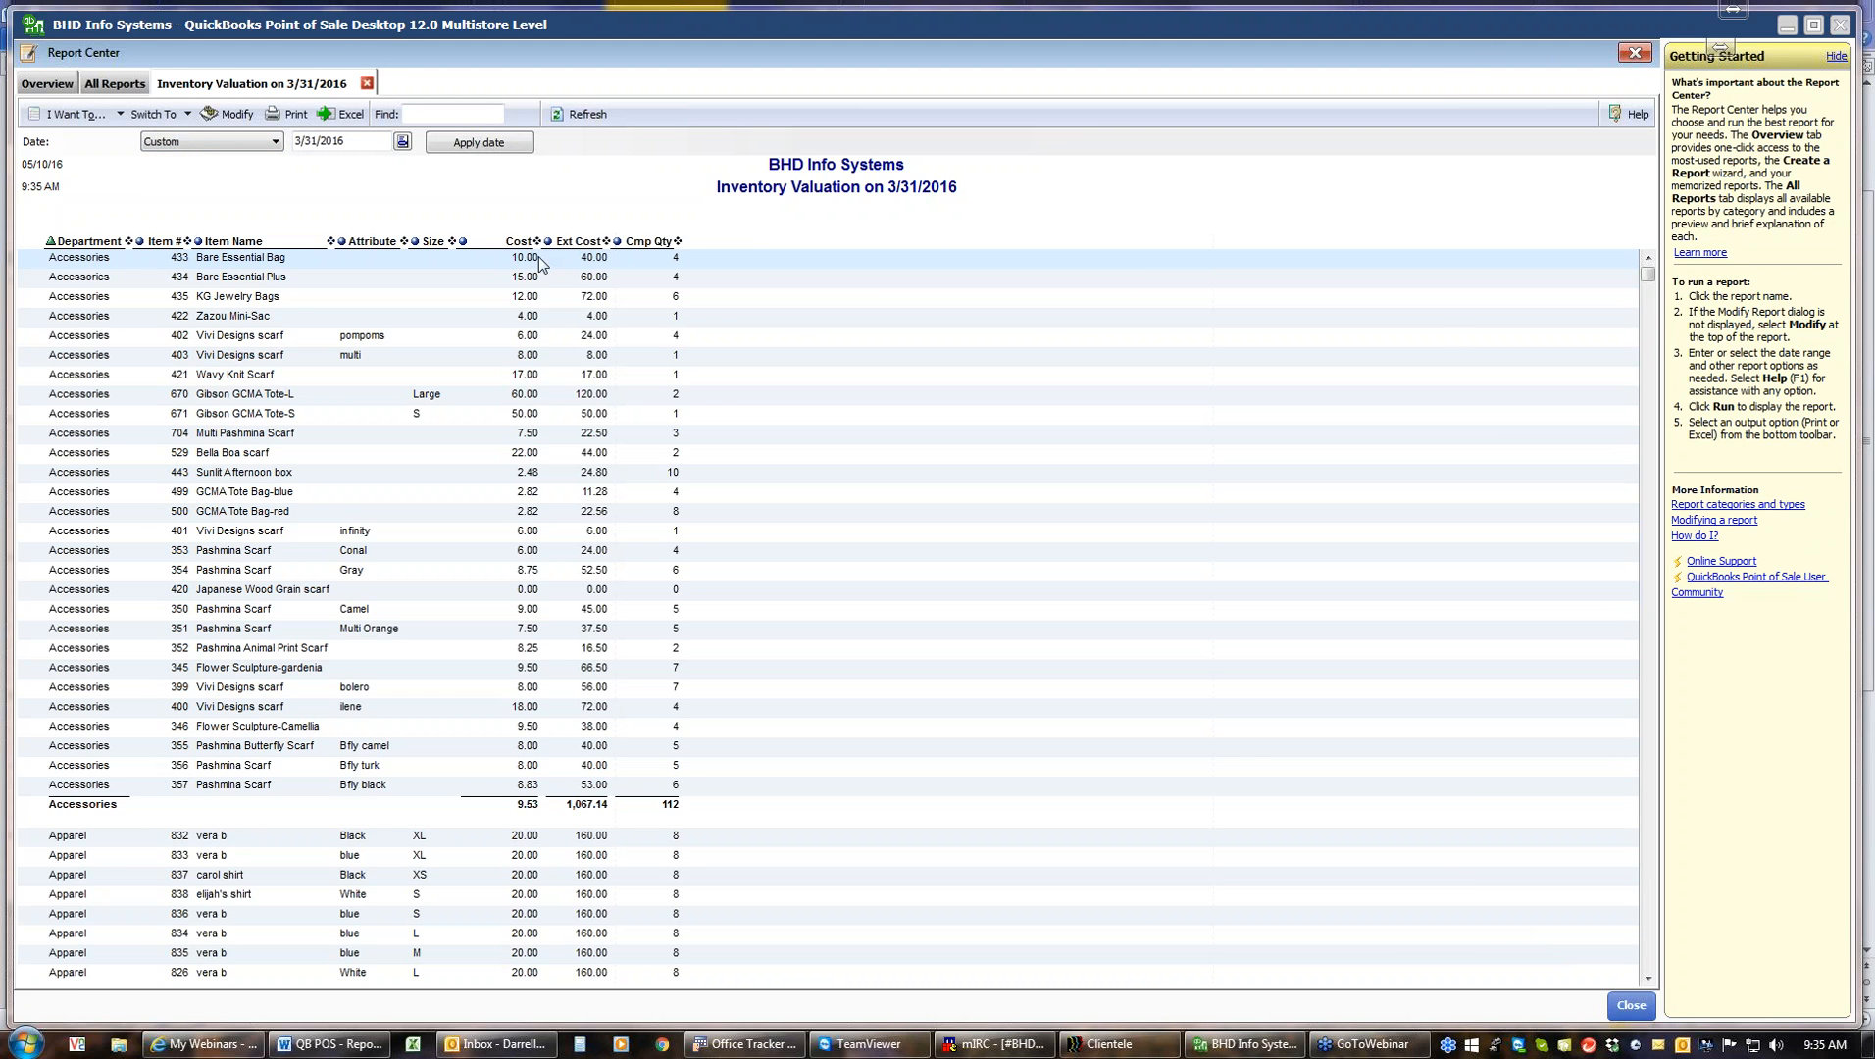
{"action": "left_click", "coordinate": [368, 85]}
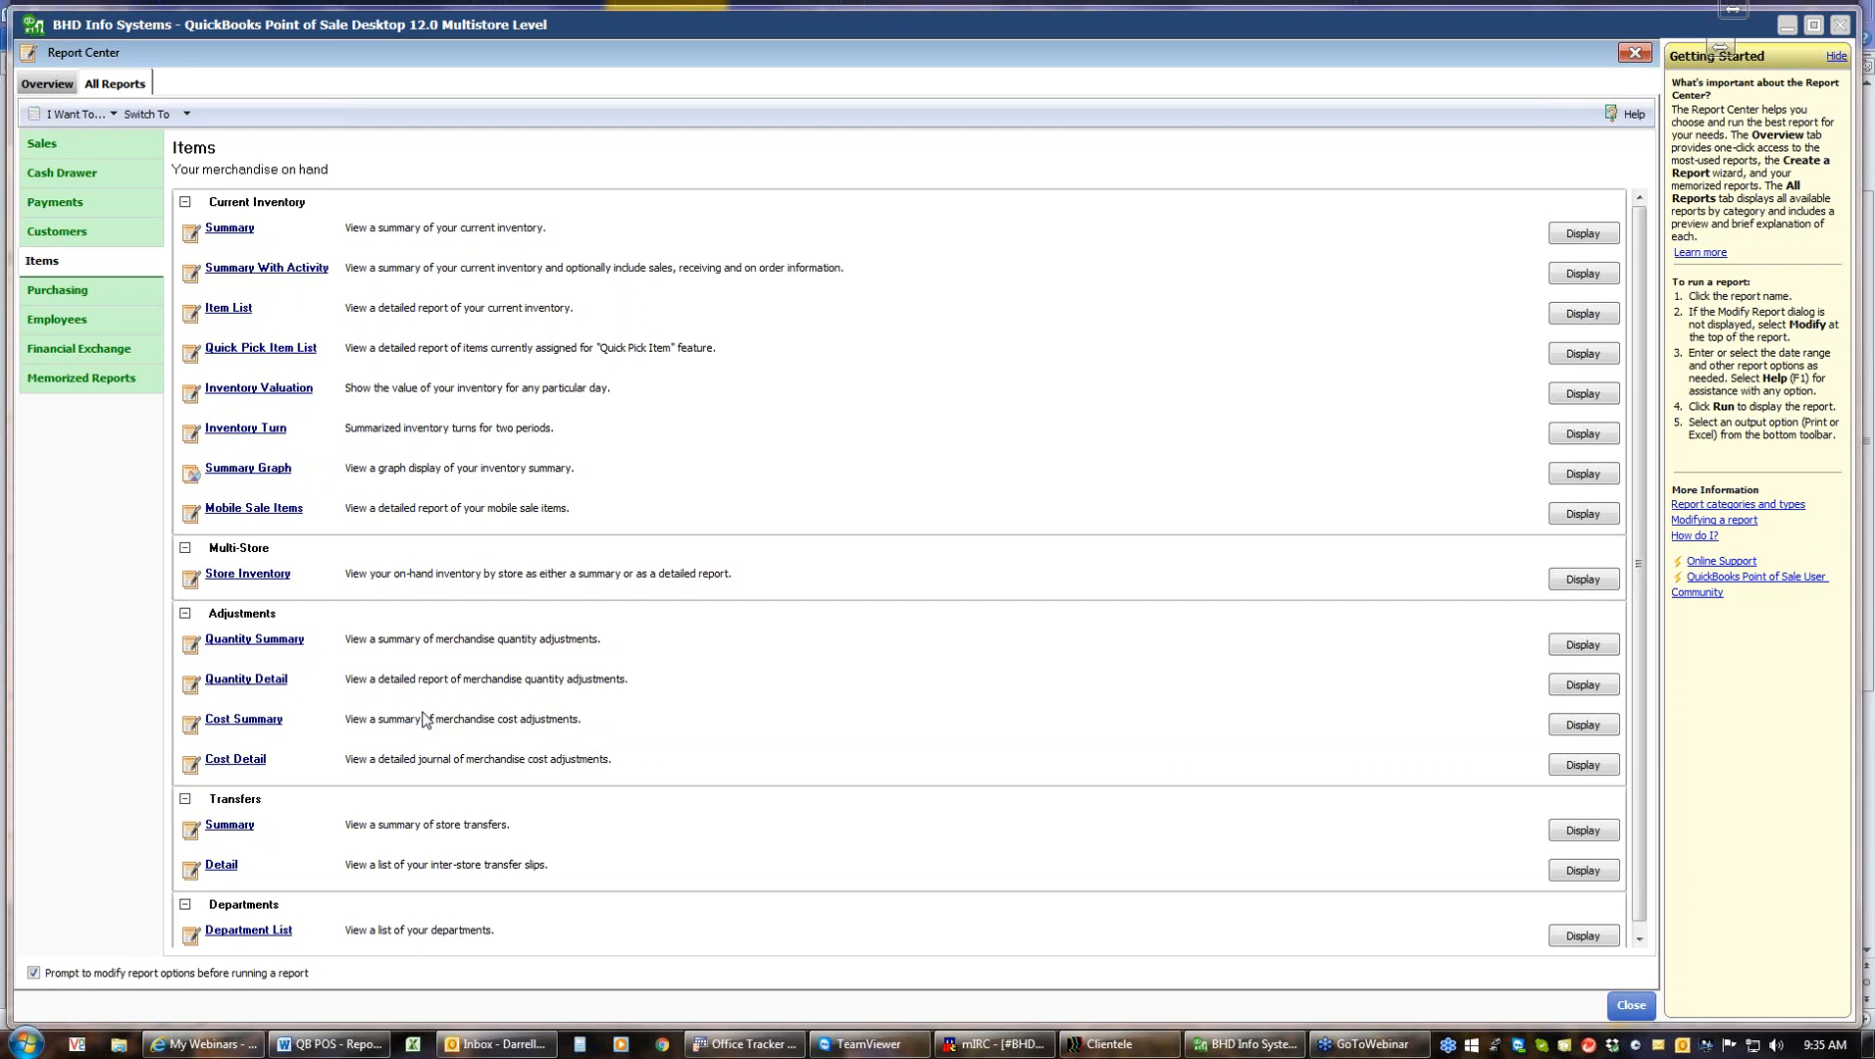
Run the Quantity Summary adjustments report for all dates and close it
{"action": "left_click", "coordinate": [222, 641]}
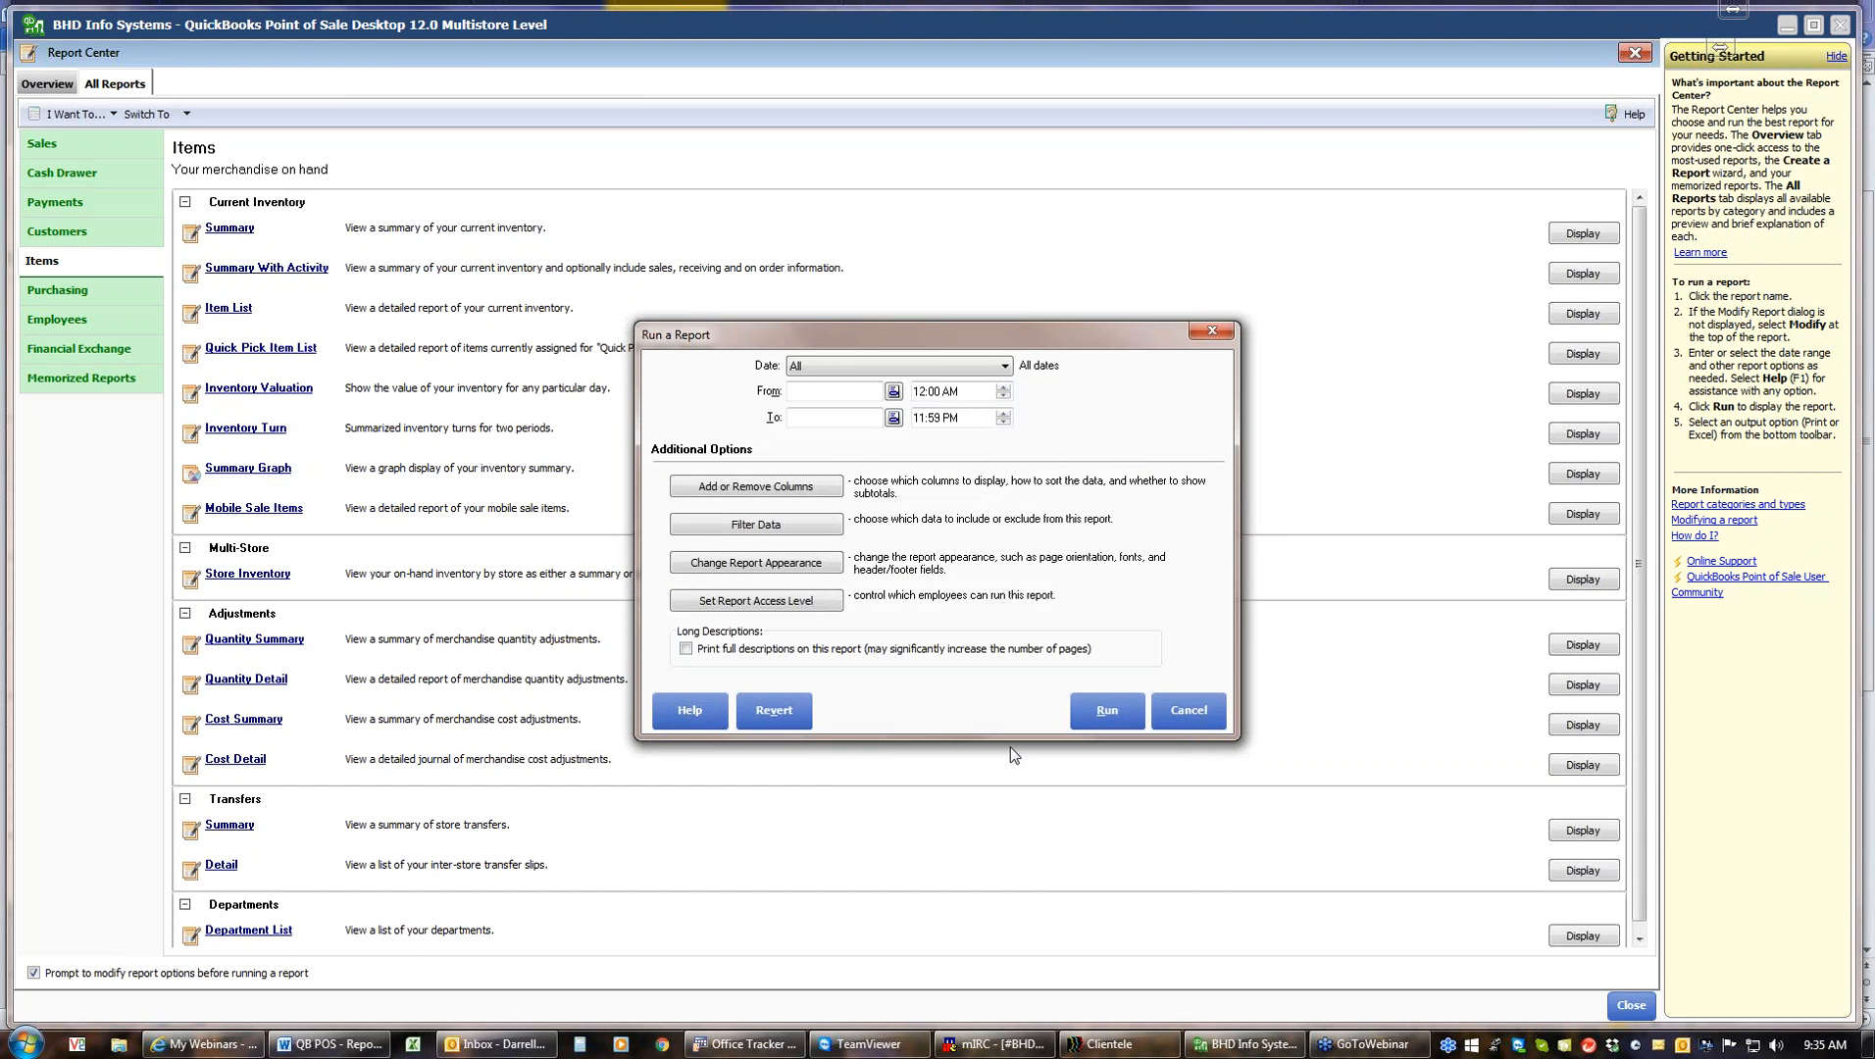
{"action": "left_click", "coordinate": [1114, 716]}
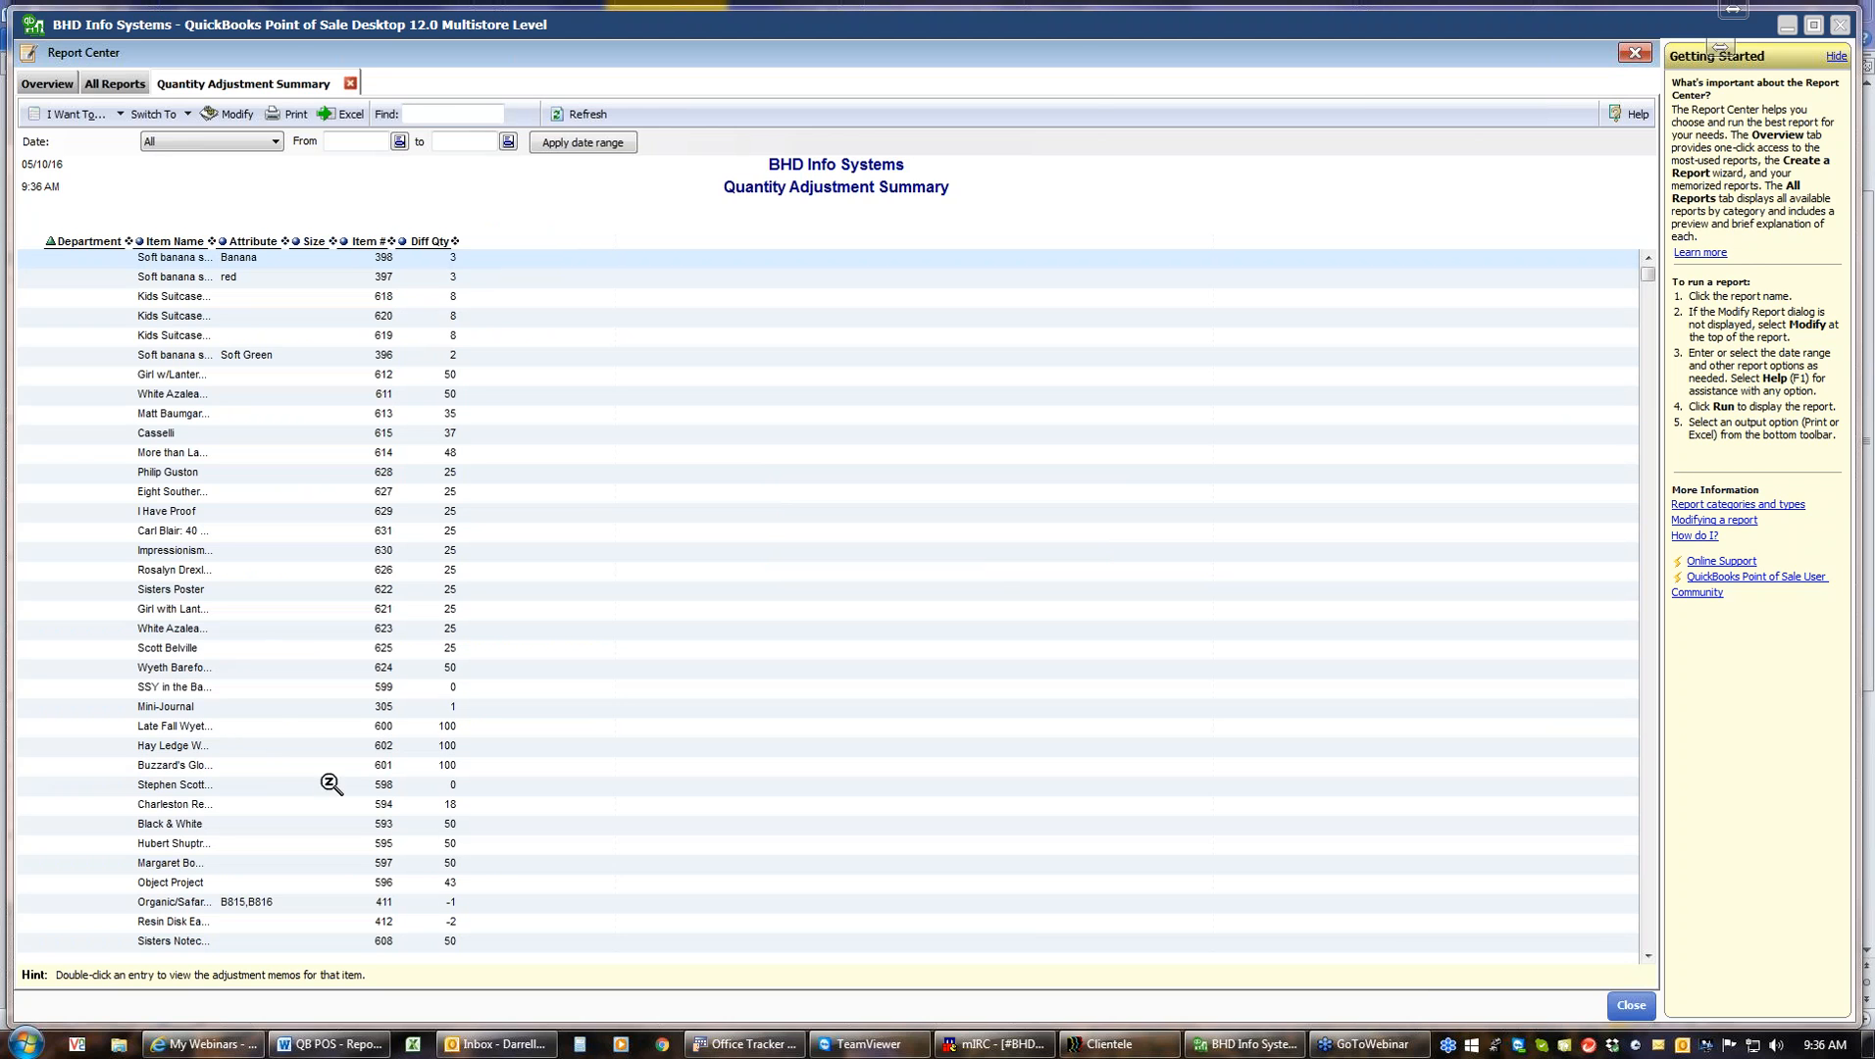
{"action": "left_click", "coordinate": [350, 84]}
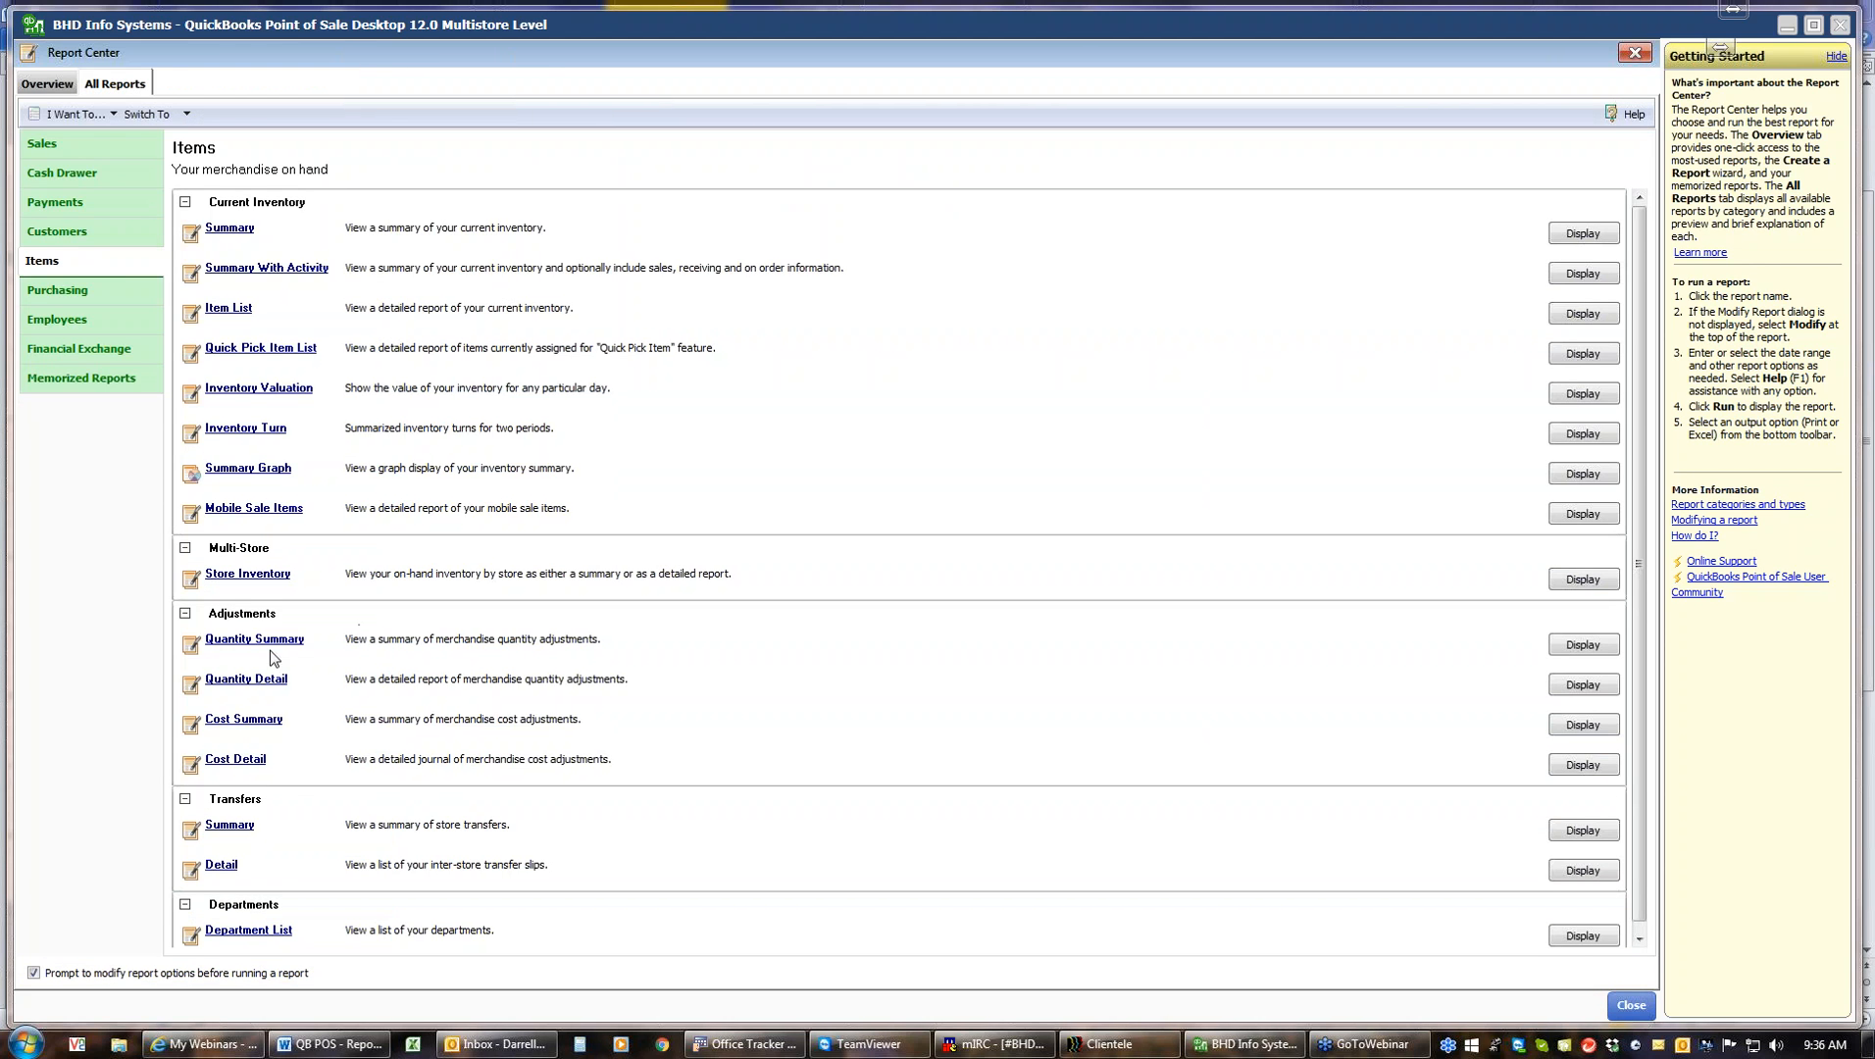
Run the Quantity Detail adjustments report for This Year Year-to-date, expand two adjustment entries, and close it
{"action": "left_click", "coordinate": [246, 680]}
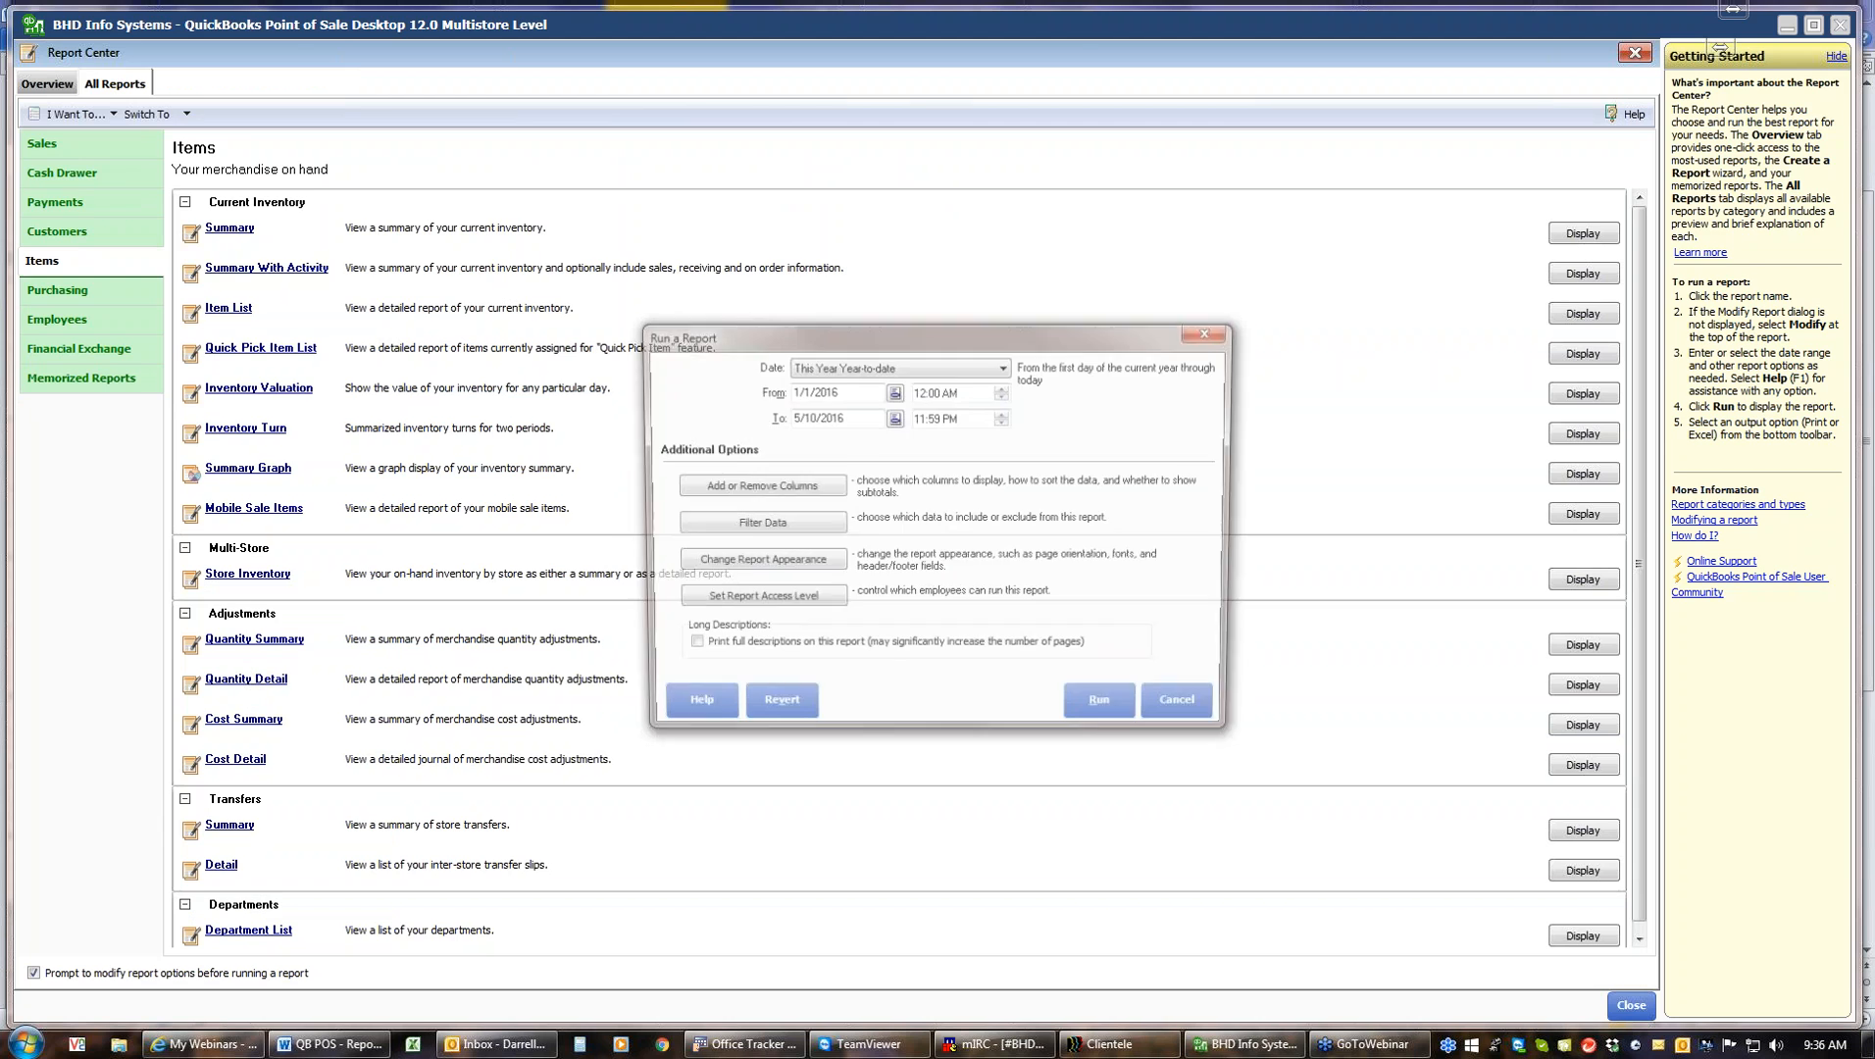
{"action": "left_click", "coordinate": [1107, 710]}
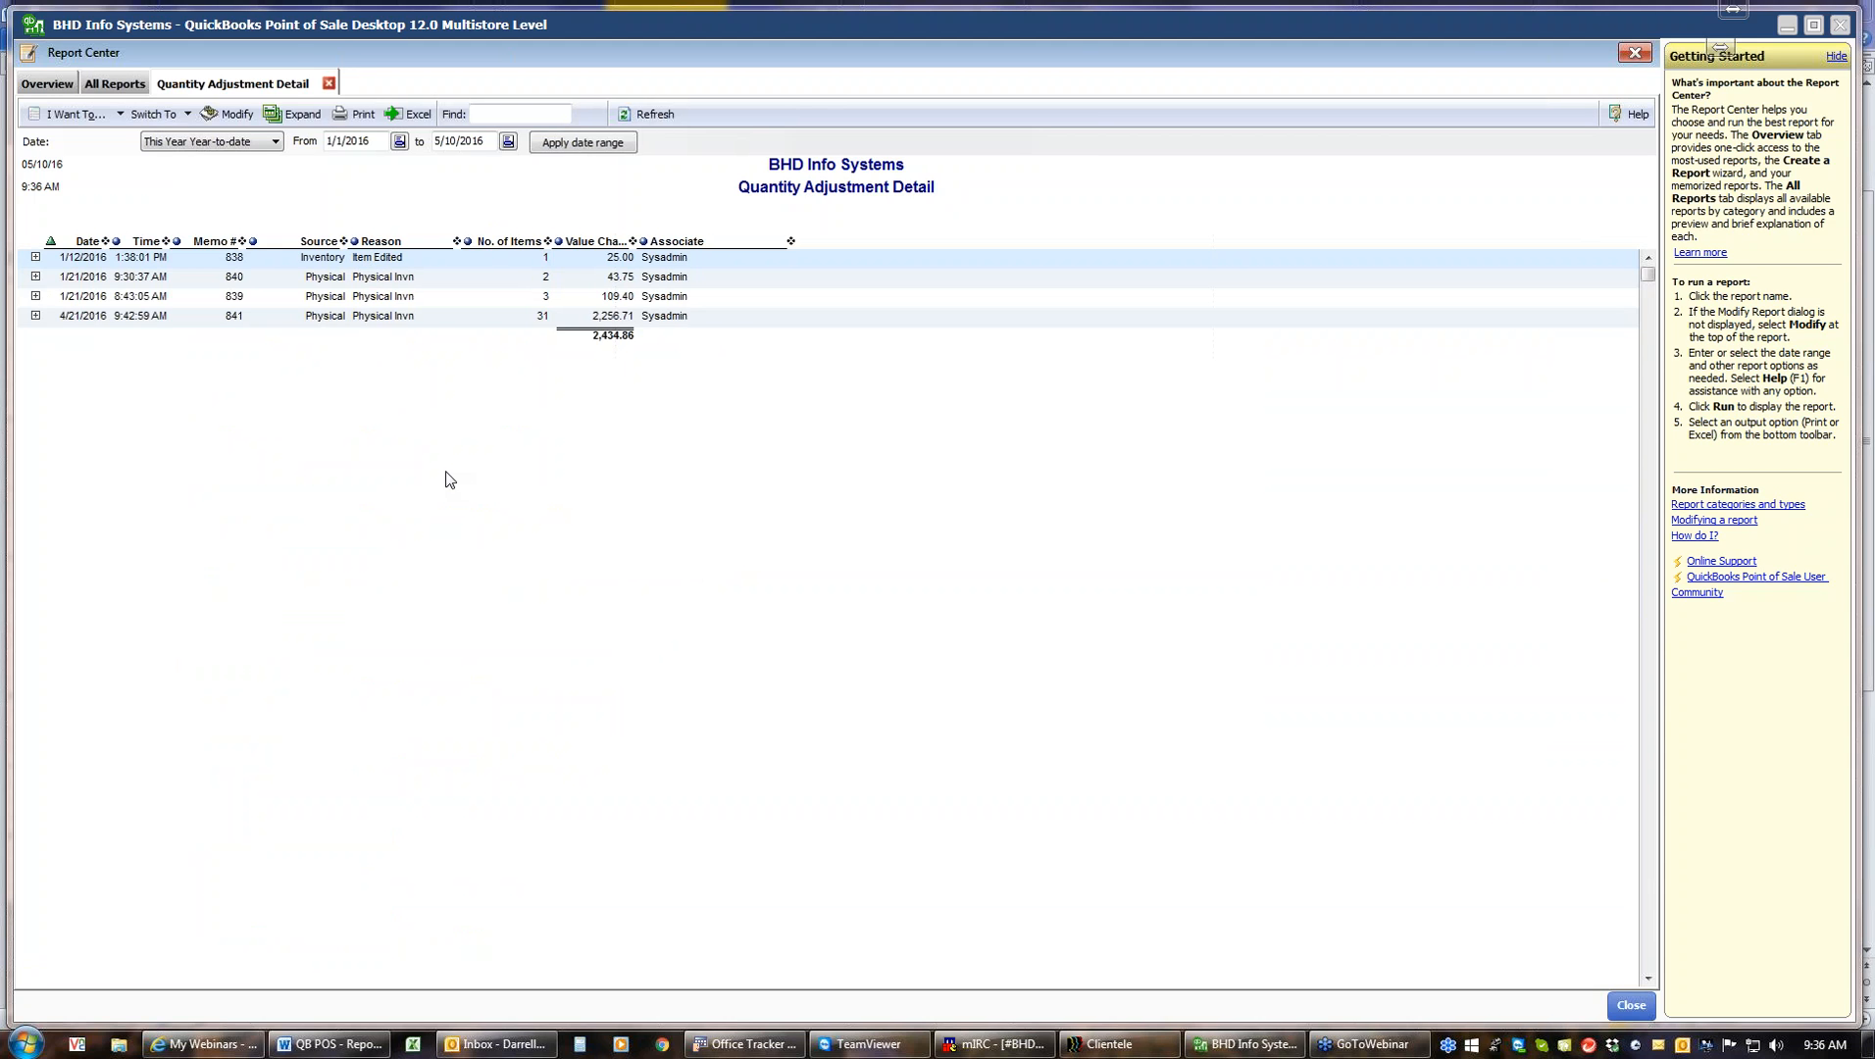
{"action": "left_click", "coordinate": [35, 276]}
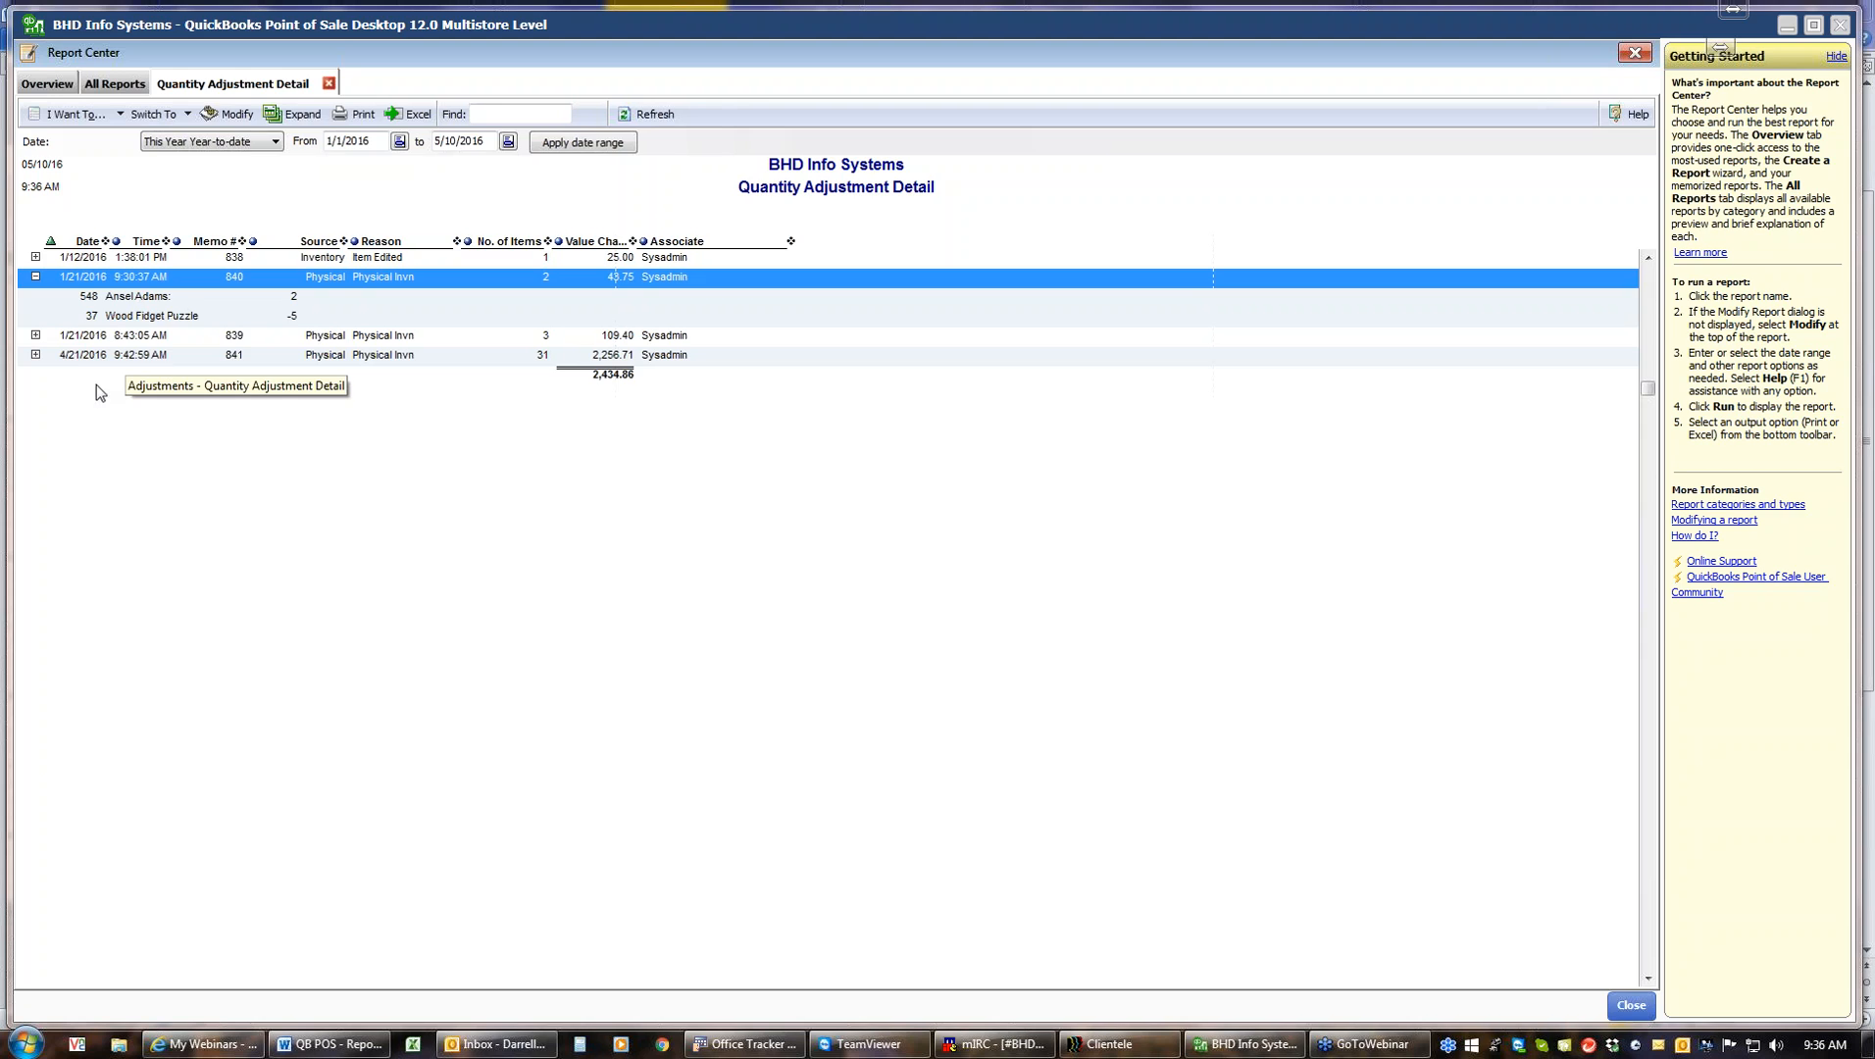
{"action": "left_click", "coordinate": [35, 336]}
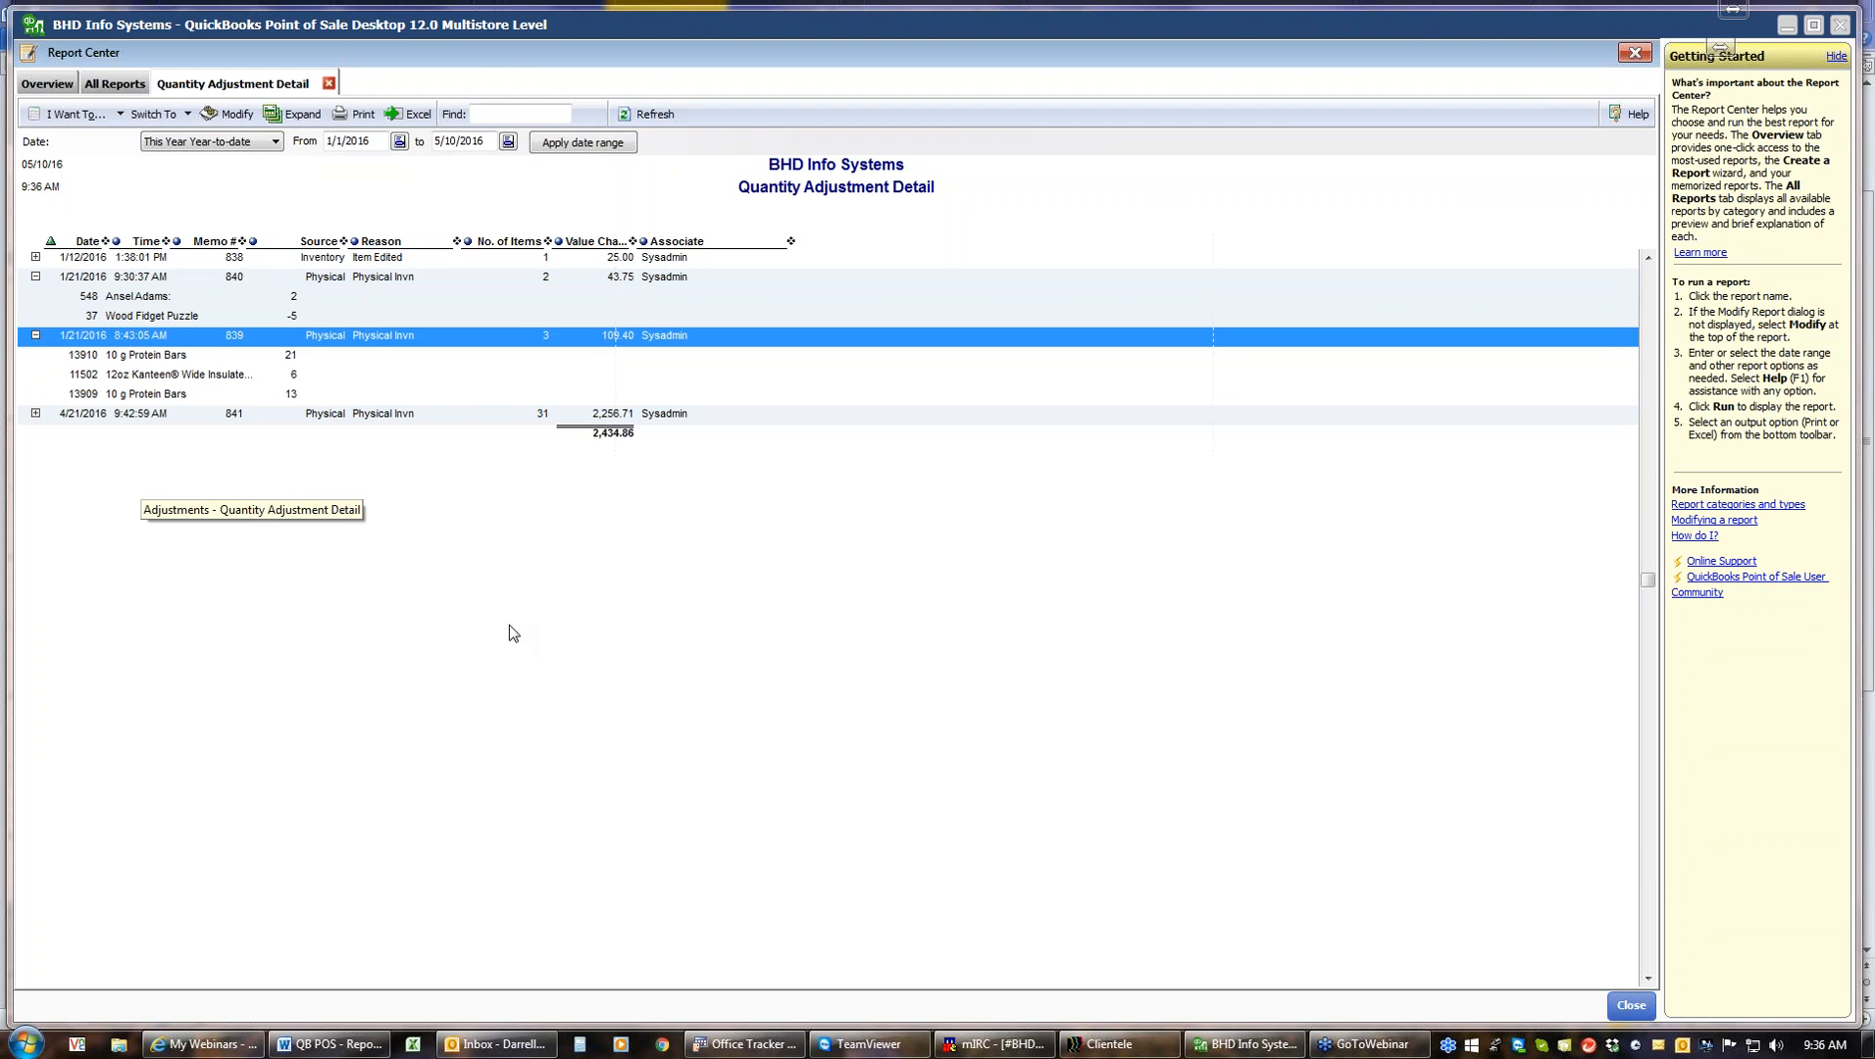
{"action": "left_click", "coordinate": [328, 85]}
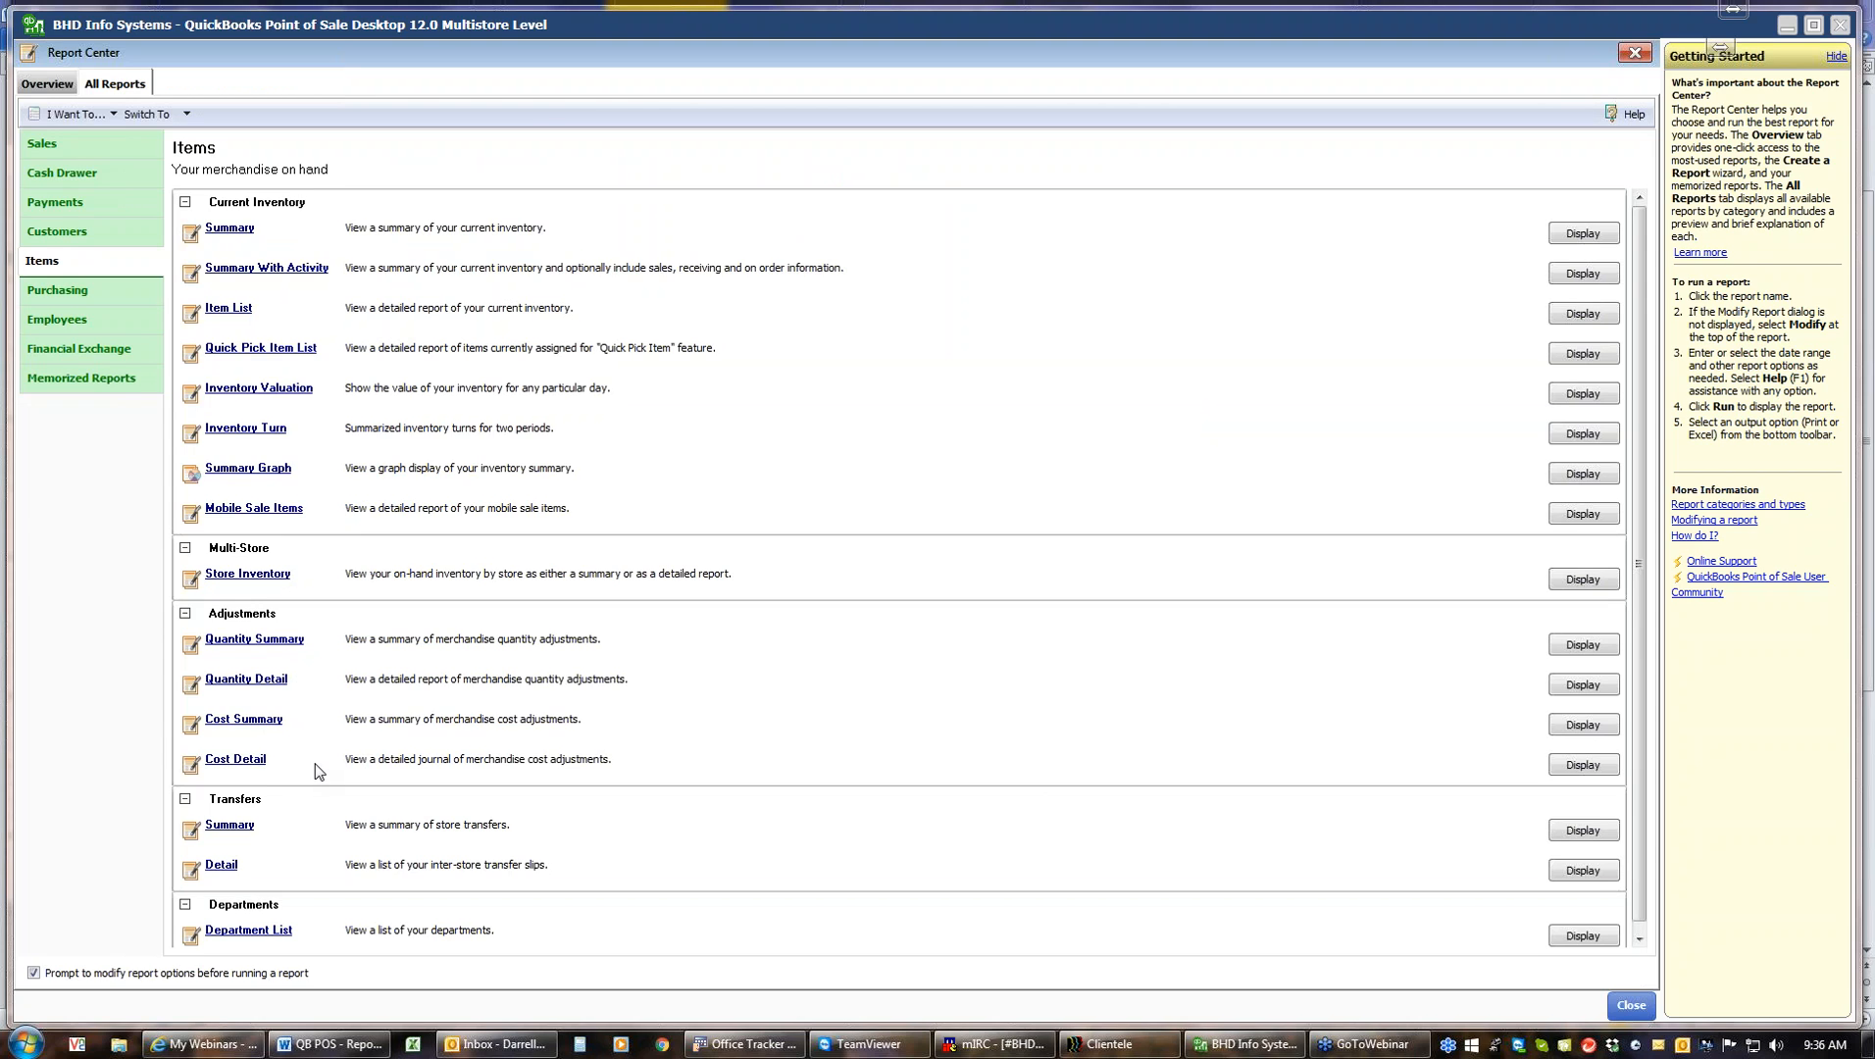
Open the Purchasing report category and run the On Order Summary report
{"action": "left_click", "coordinate": [1640, 942]}
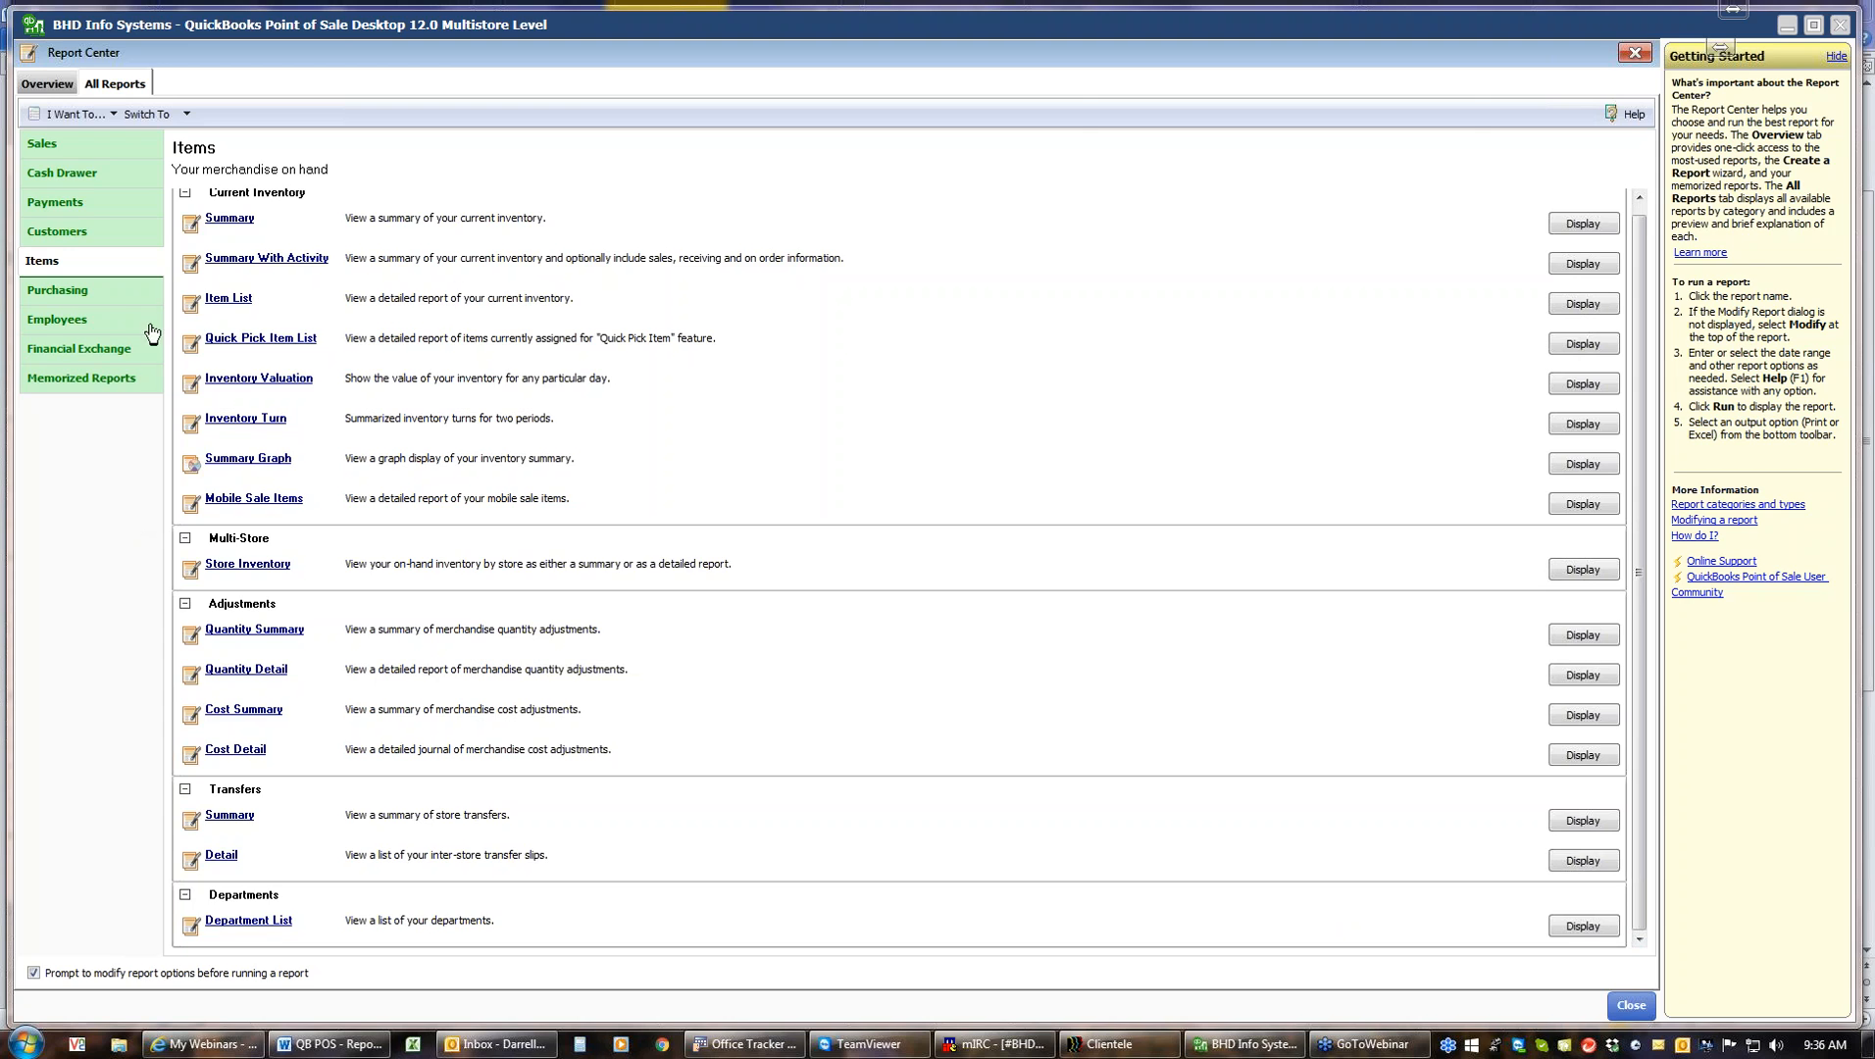
{"action": "left_click", "coordinate": [83, 293]}
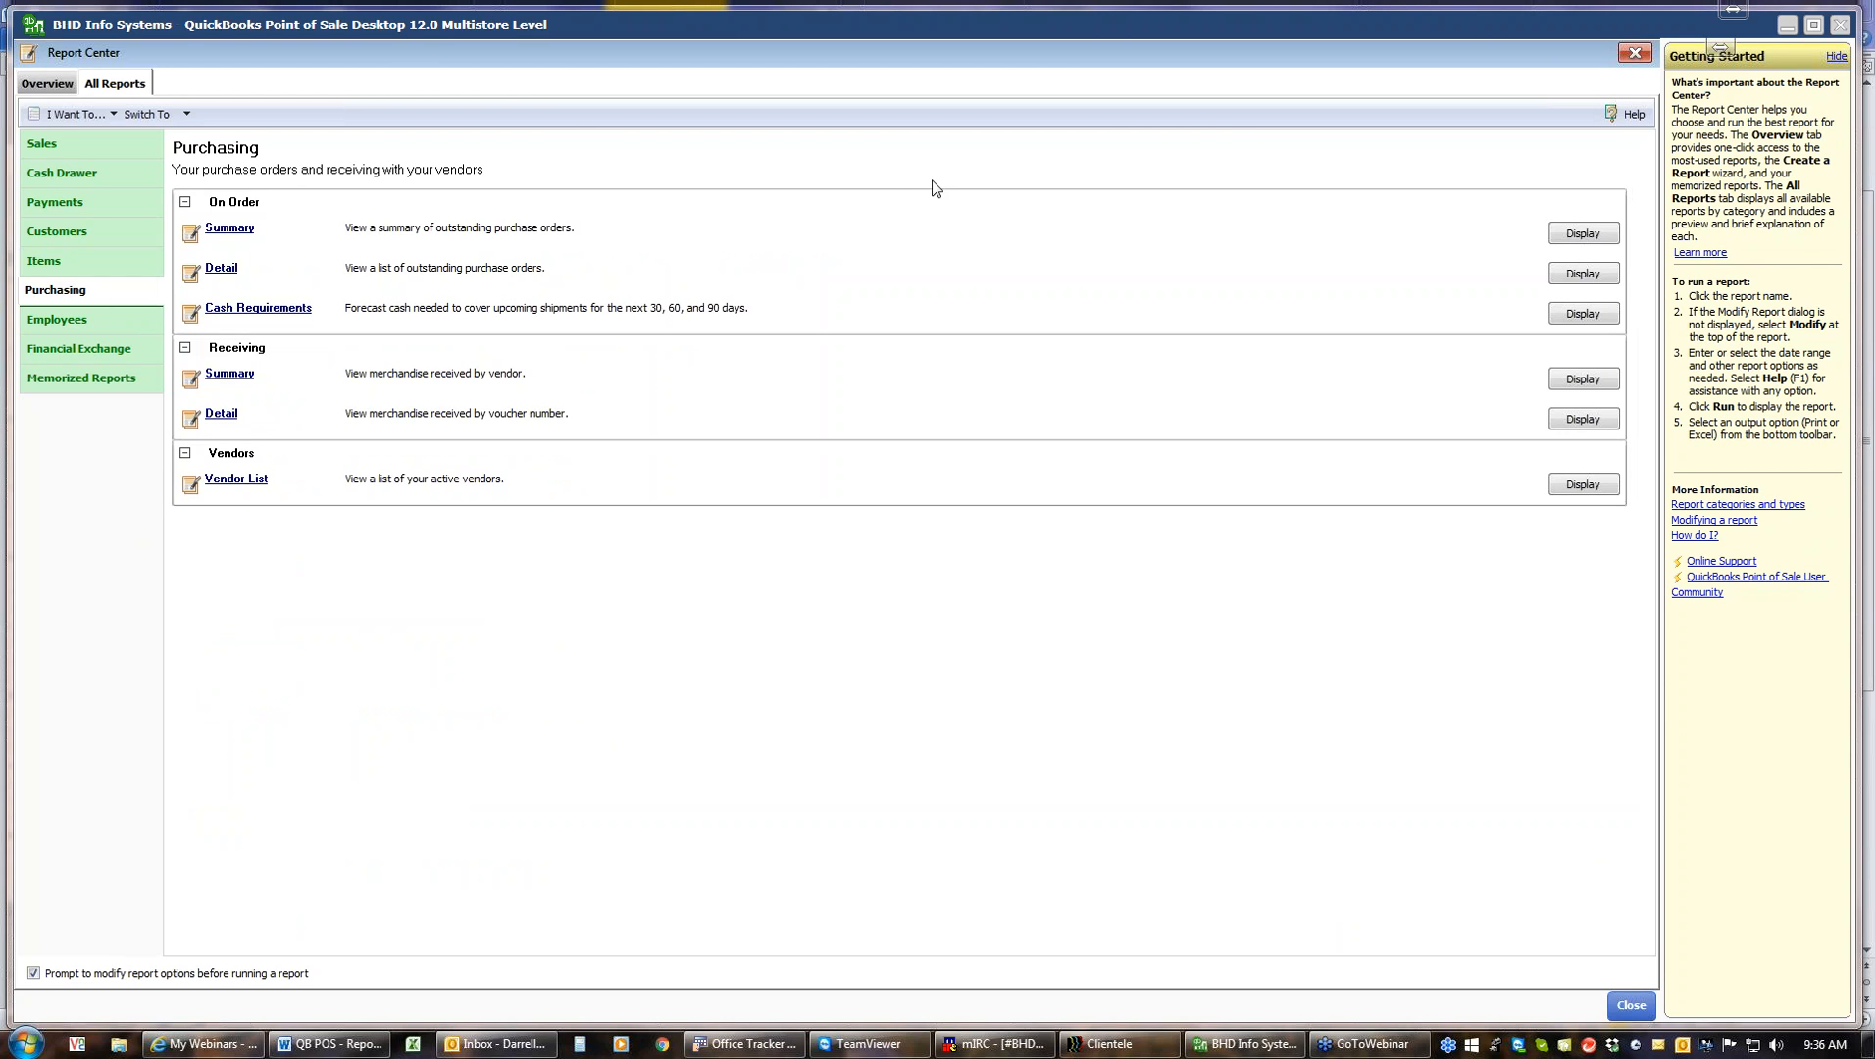
{"action": "left_click", "coordinate": [216, 233]}
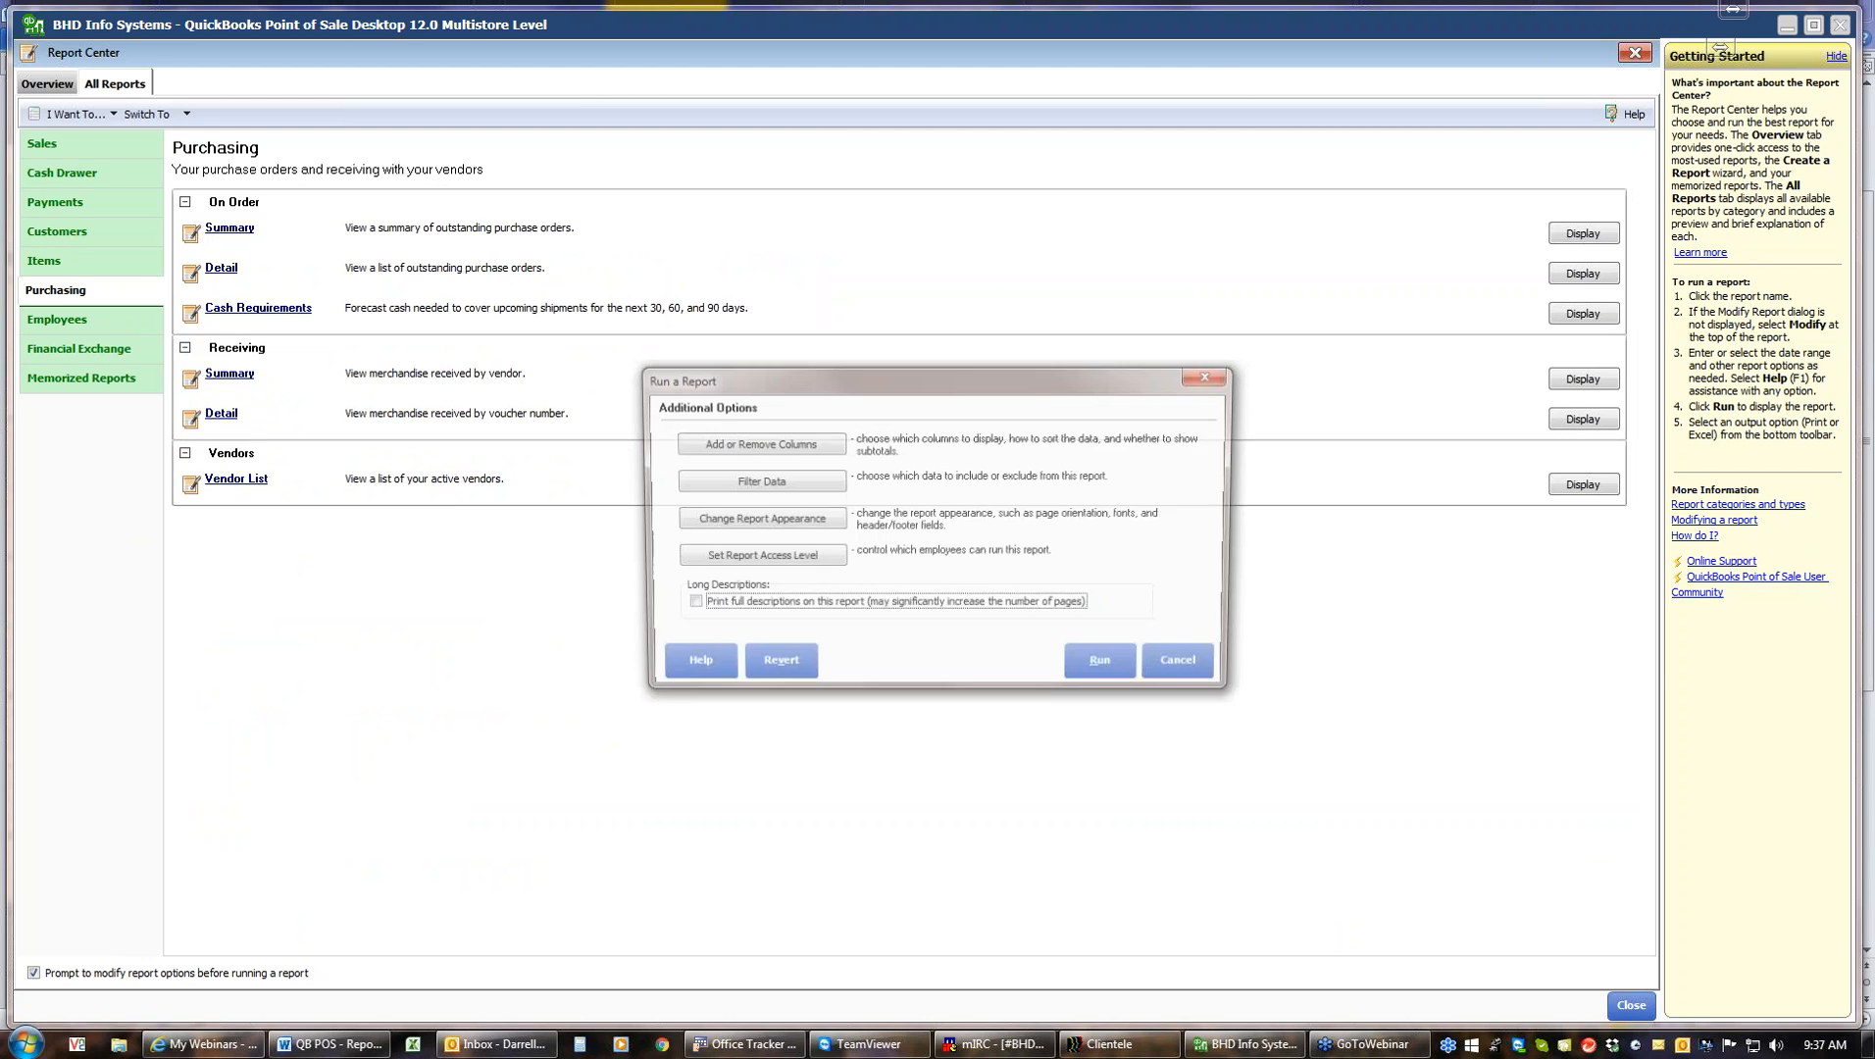
{"action": "left_click", "coordinate": [1096, 671]}
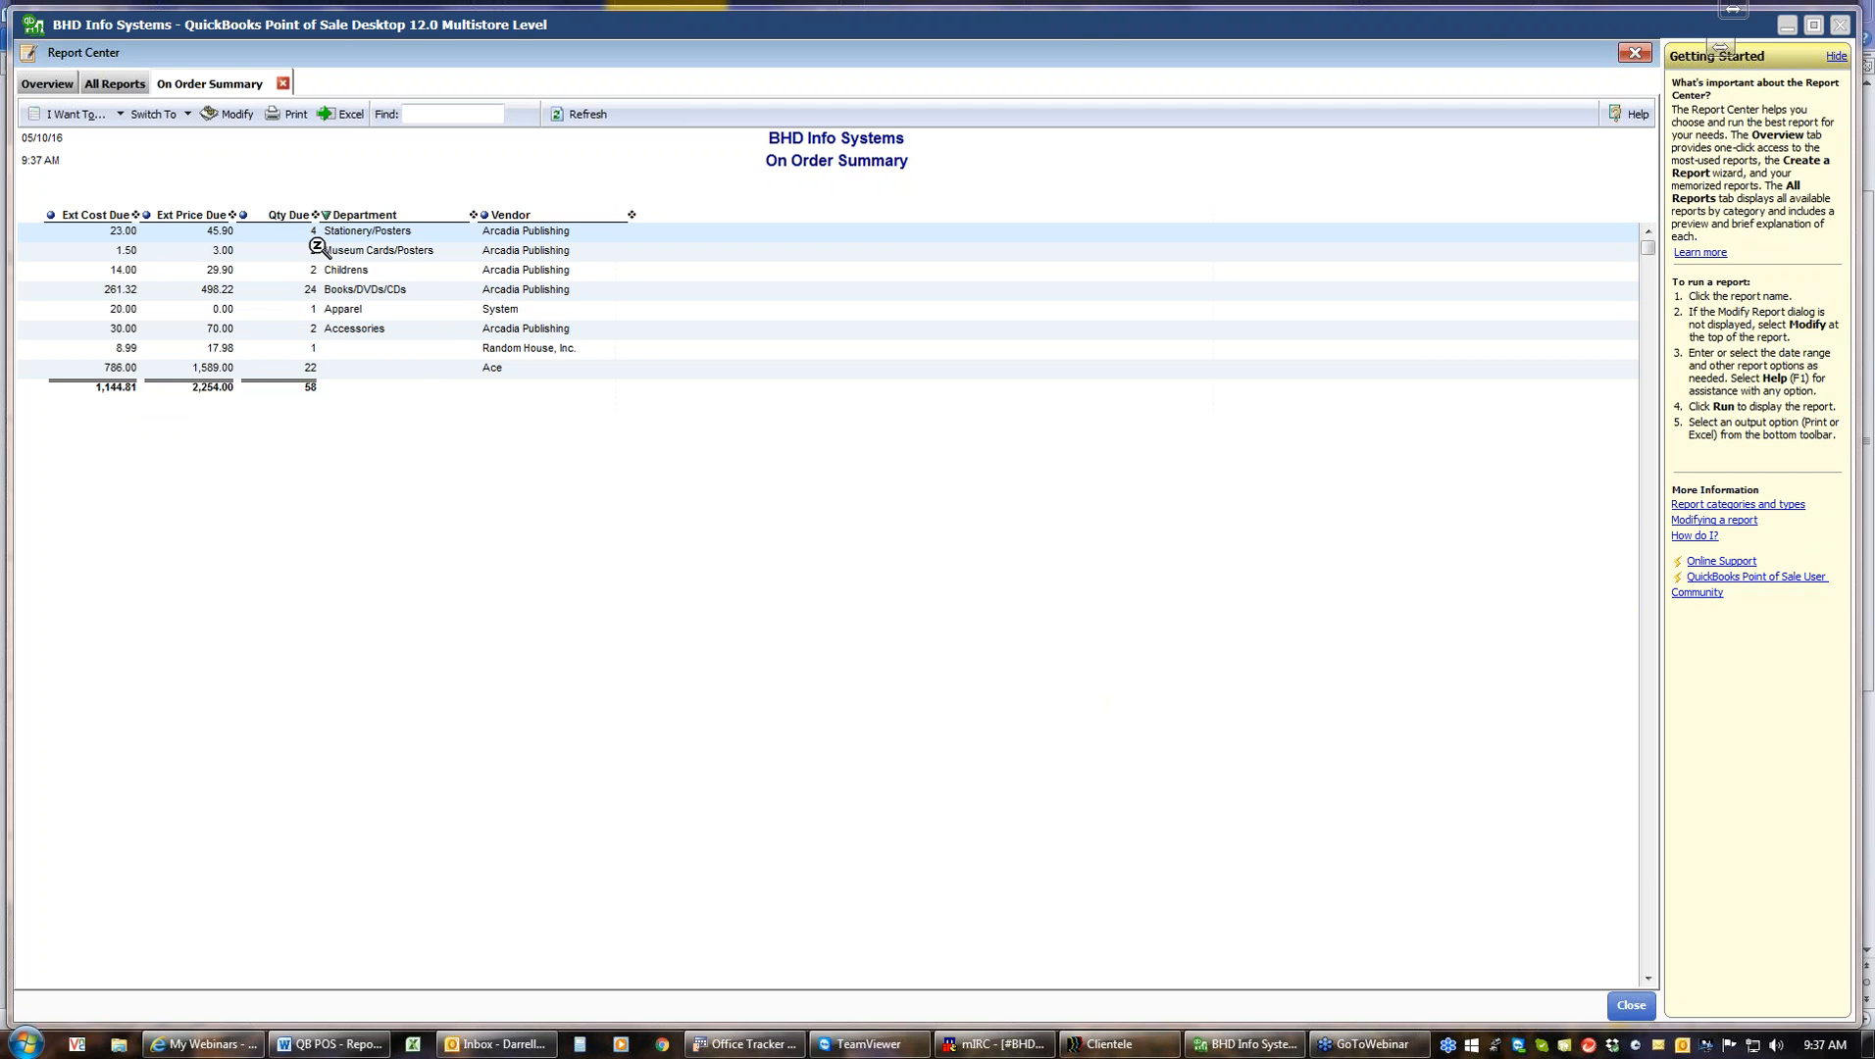
Return to All Reports, run the On Order Detail report, and expand then collapse all its purchase orders
{"action": "left_click", "coordinate": [114, 84]}
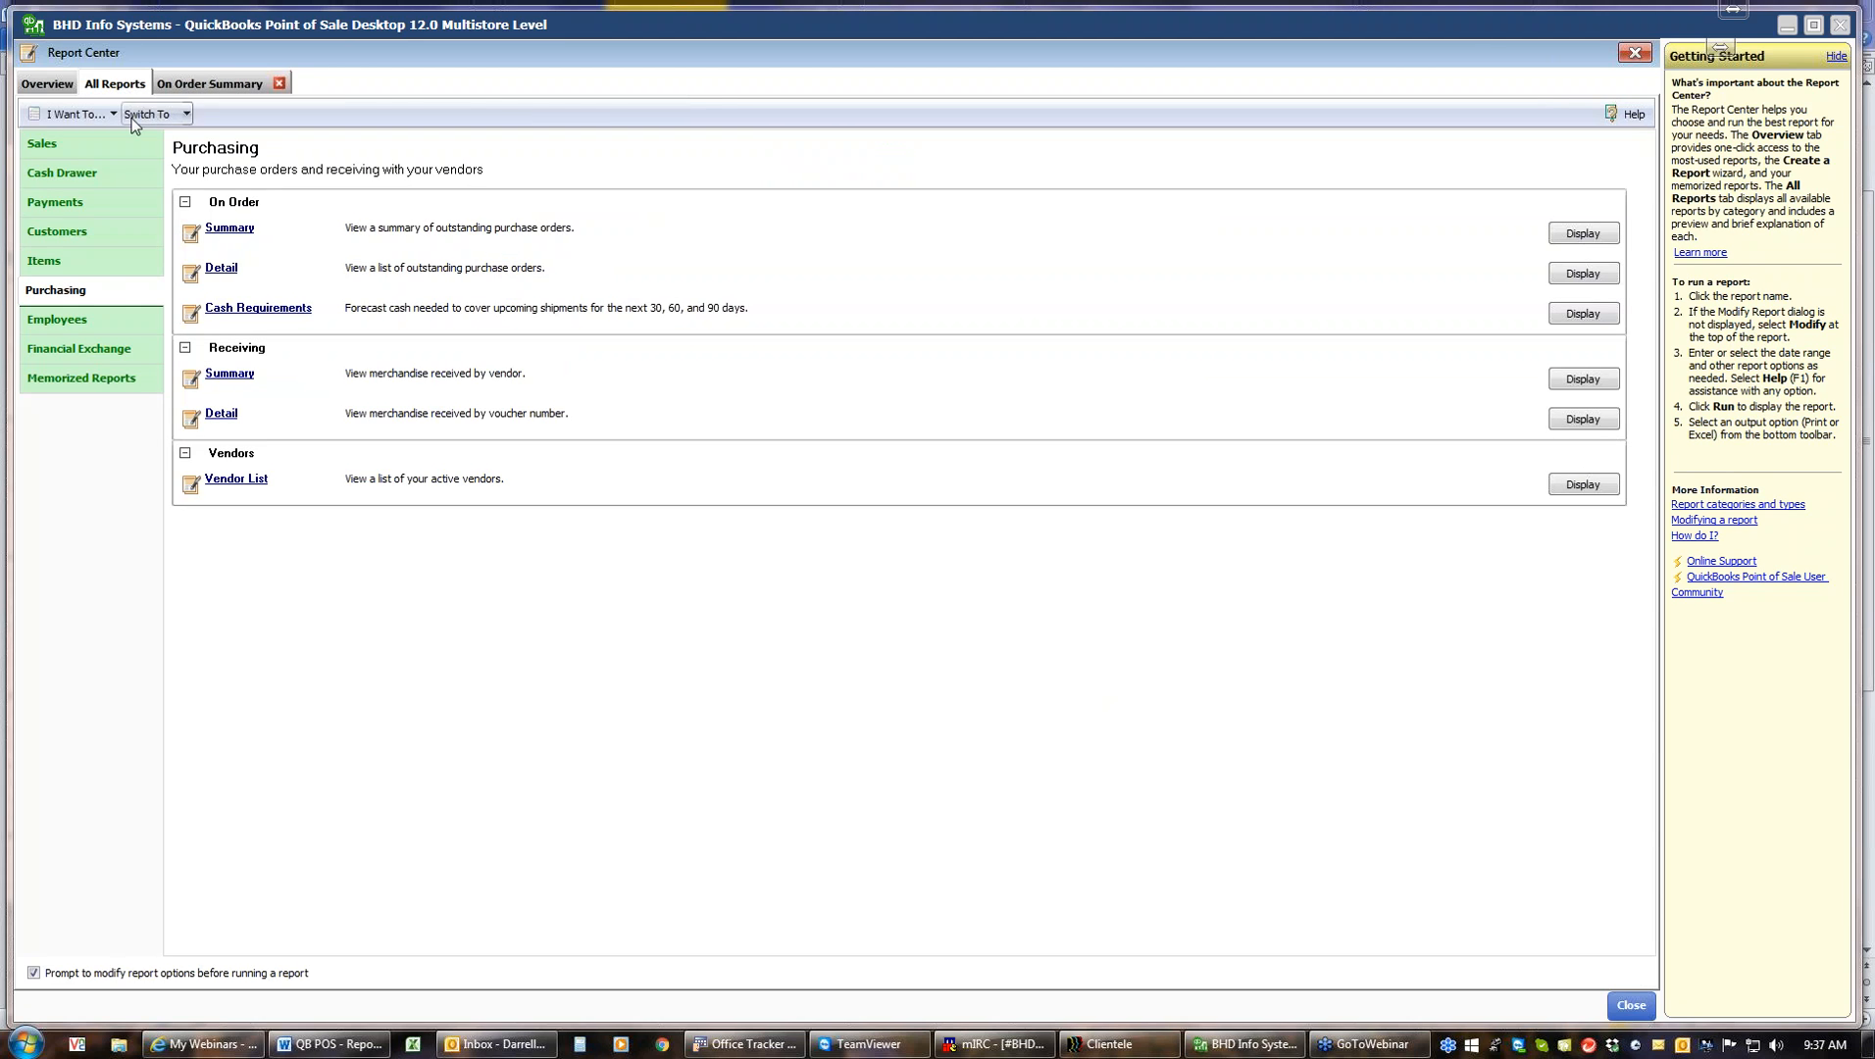
{"action": "left_click", "coordinate": [222, 270]}
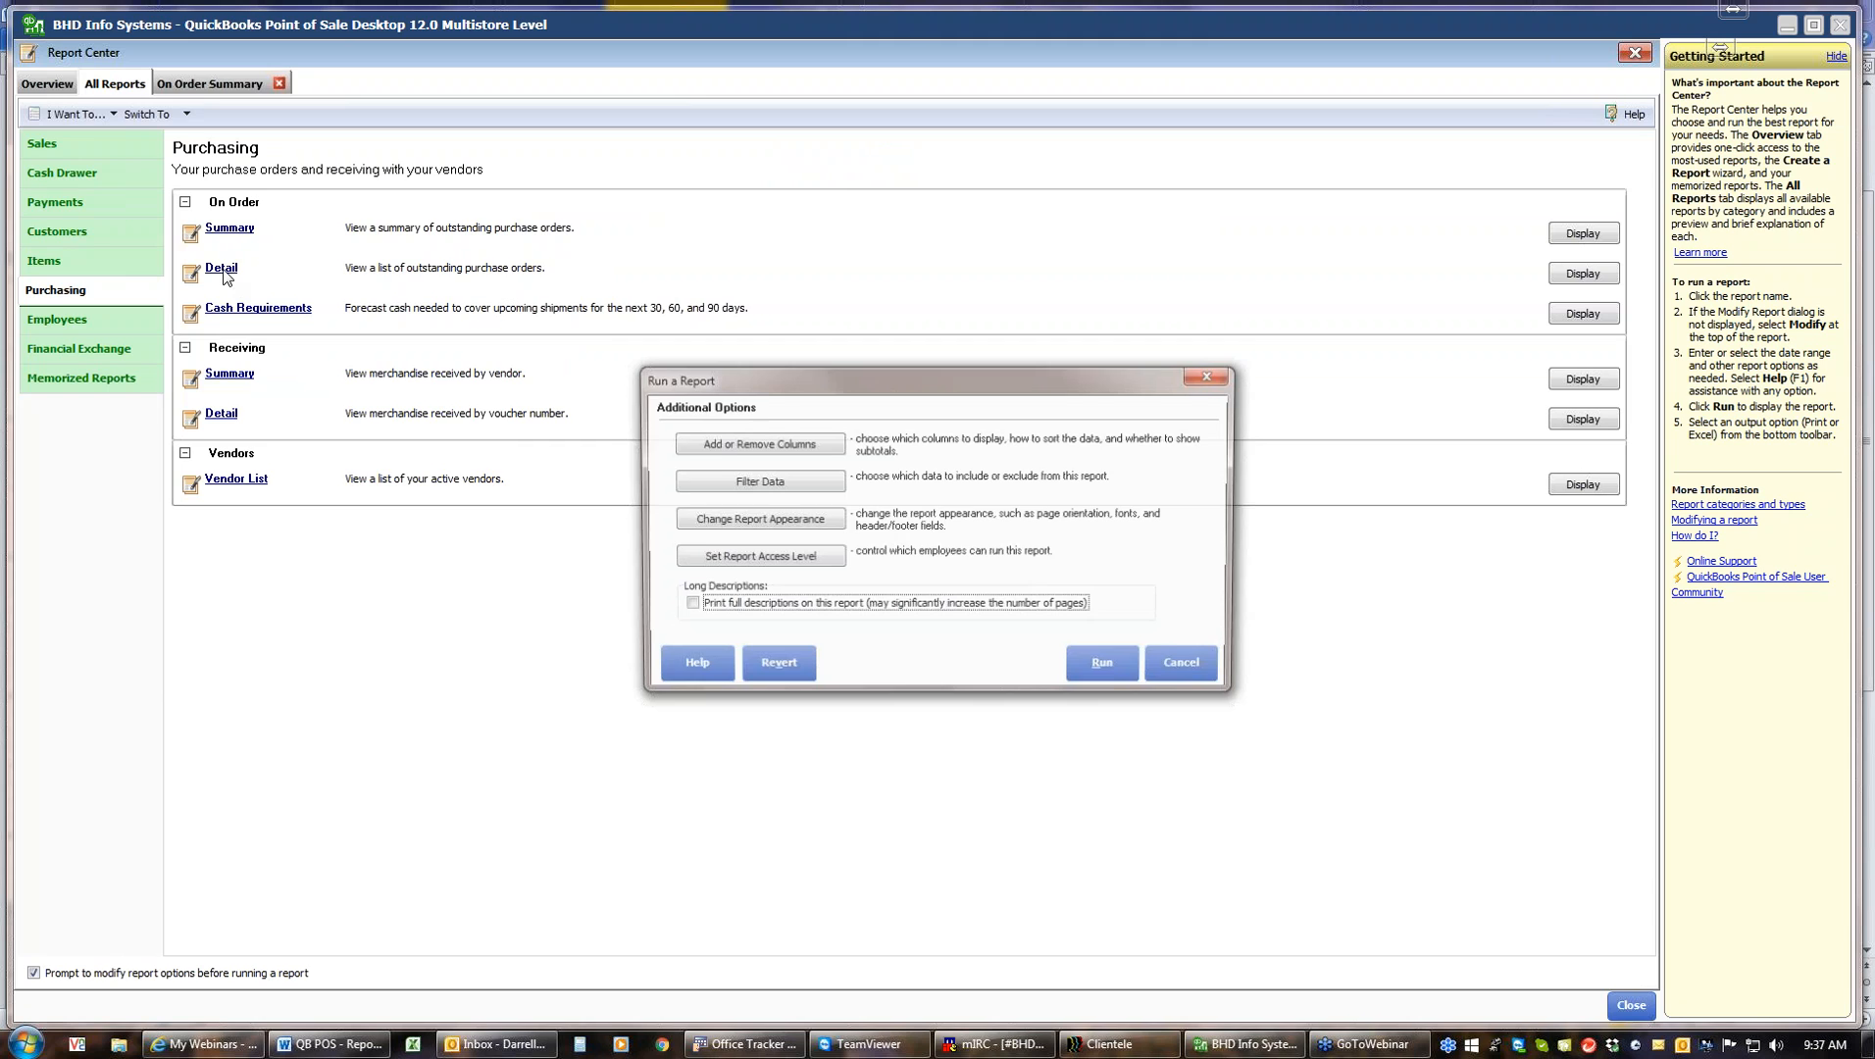
{"action": "left_click", "coordinate": [1109, 671]}
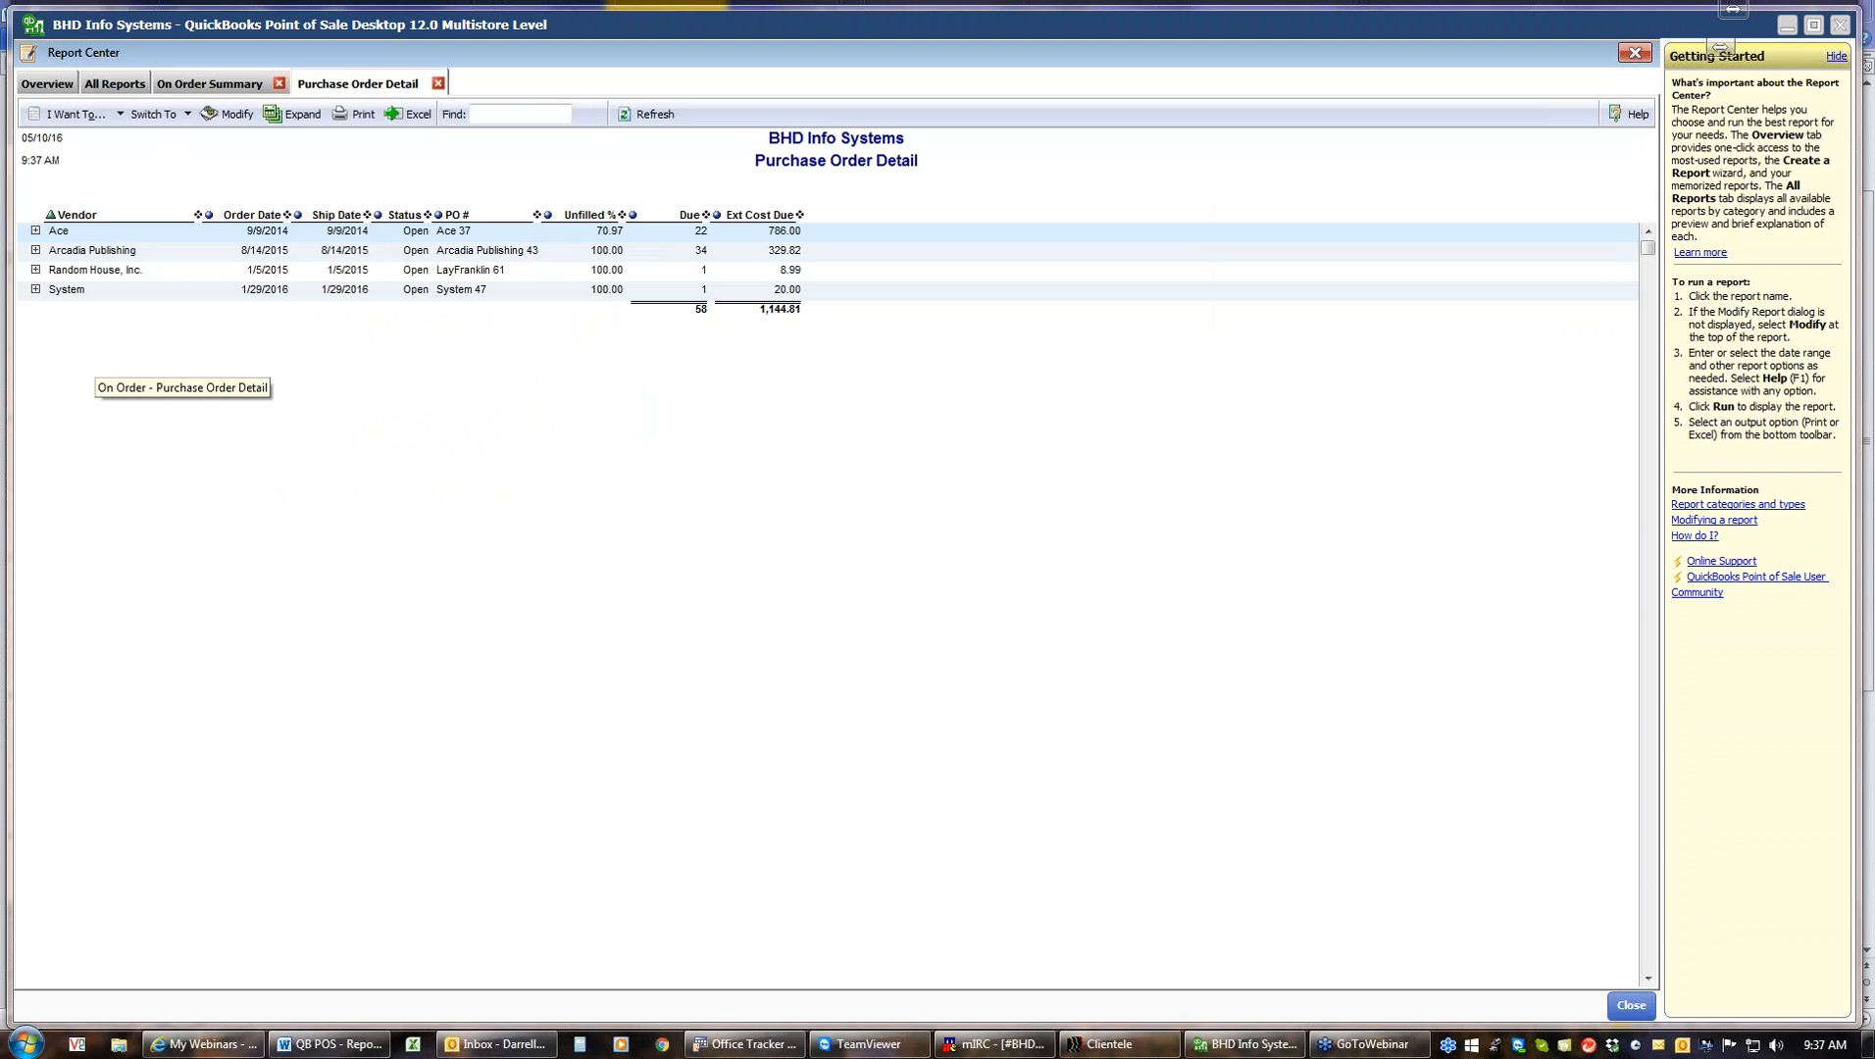
{"action": "left_click", "coordinate": [295, 116]}
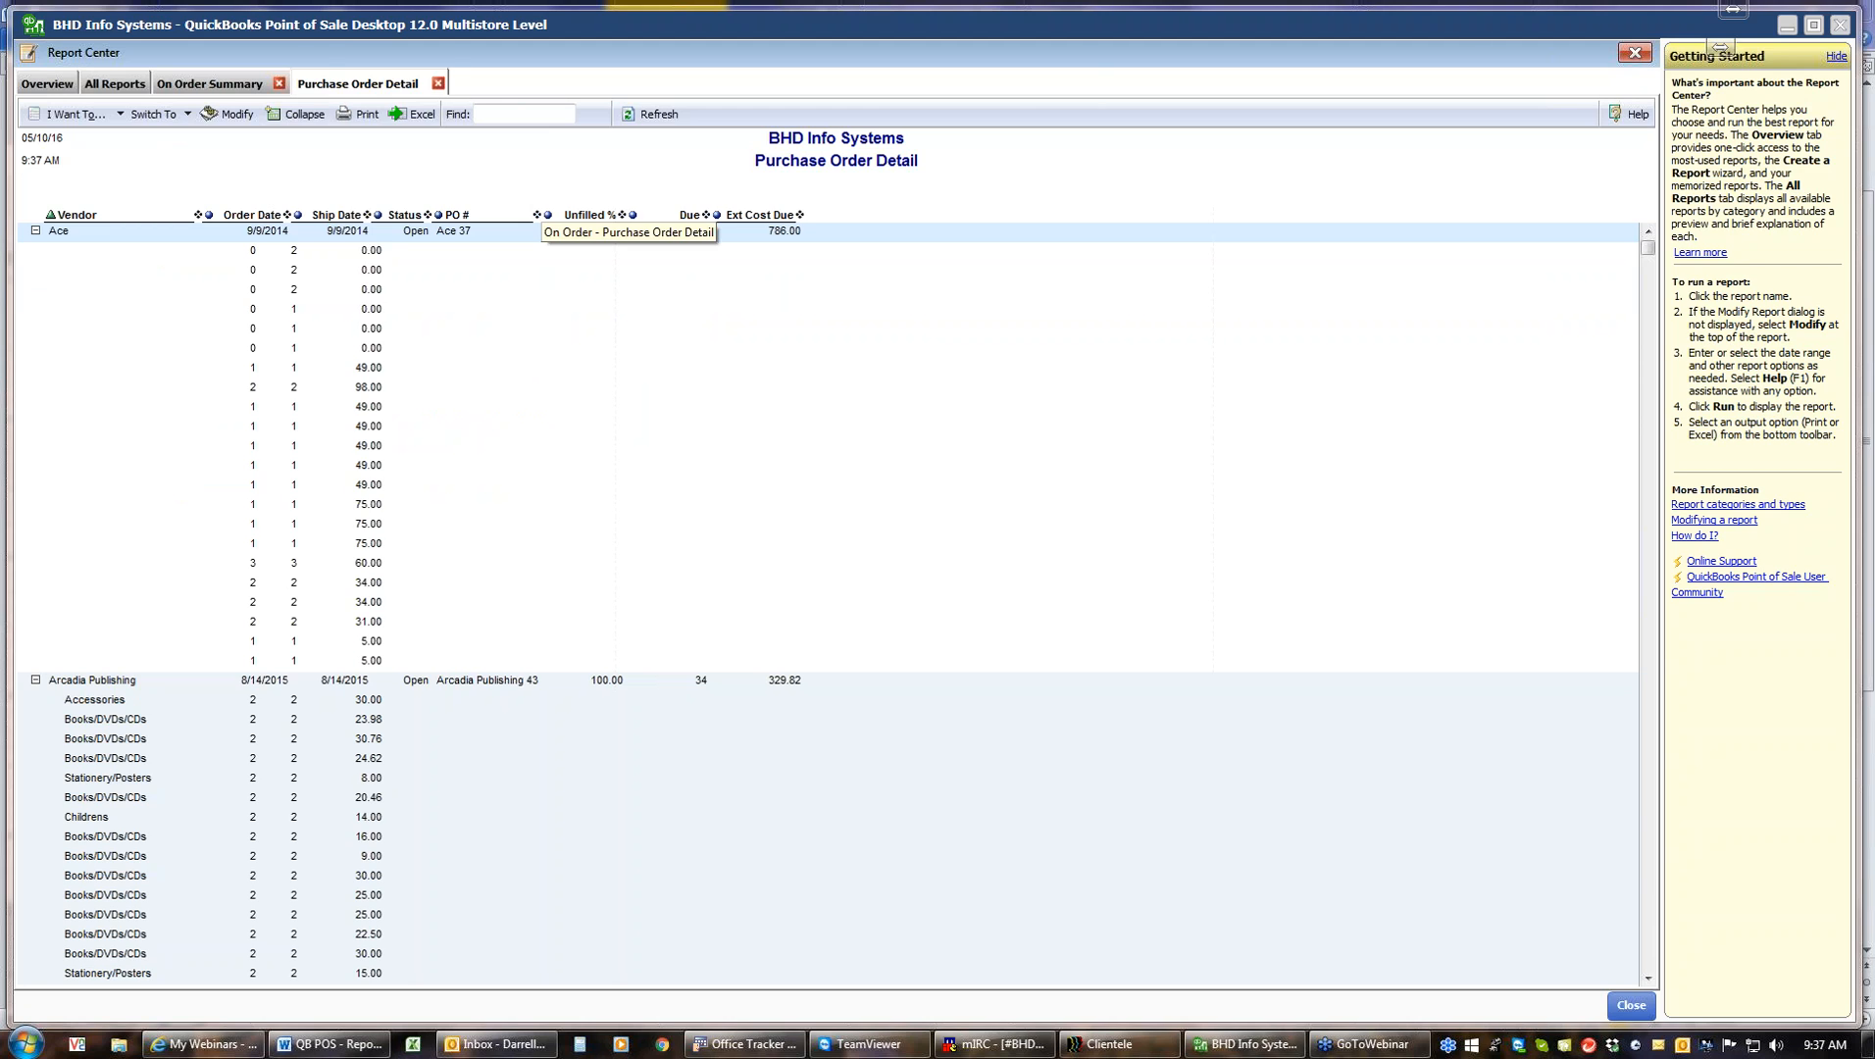
{"action": "left_click", "coordinate": [299, 114]}
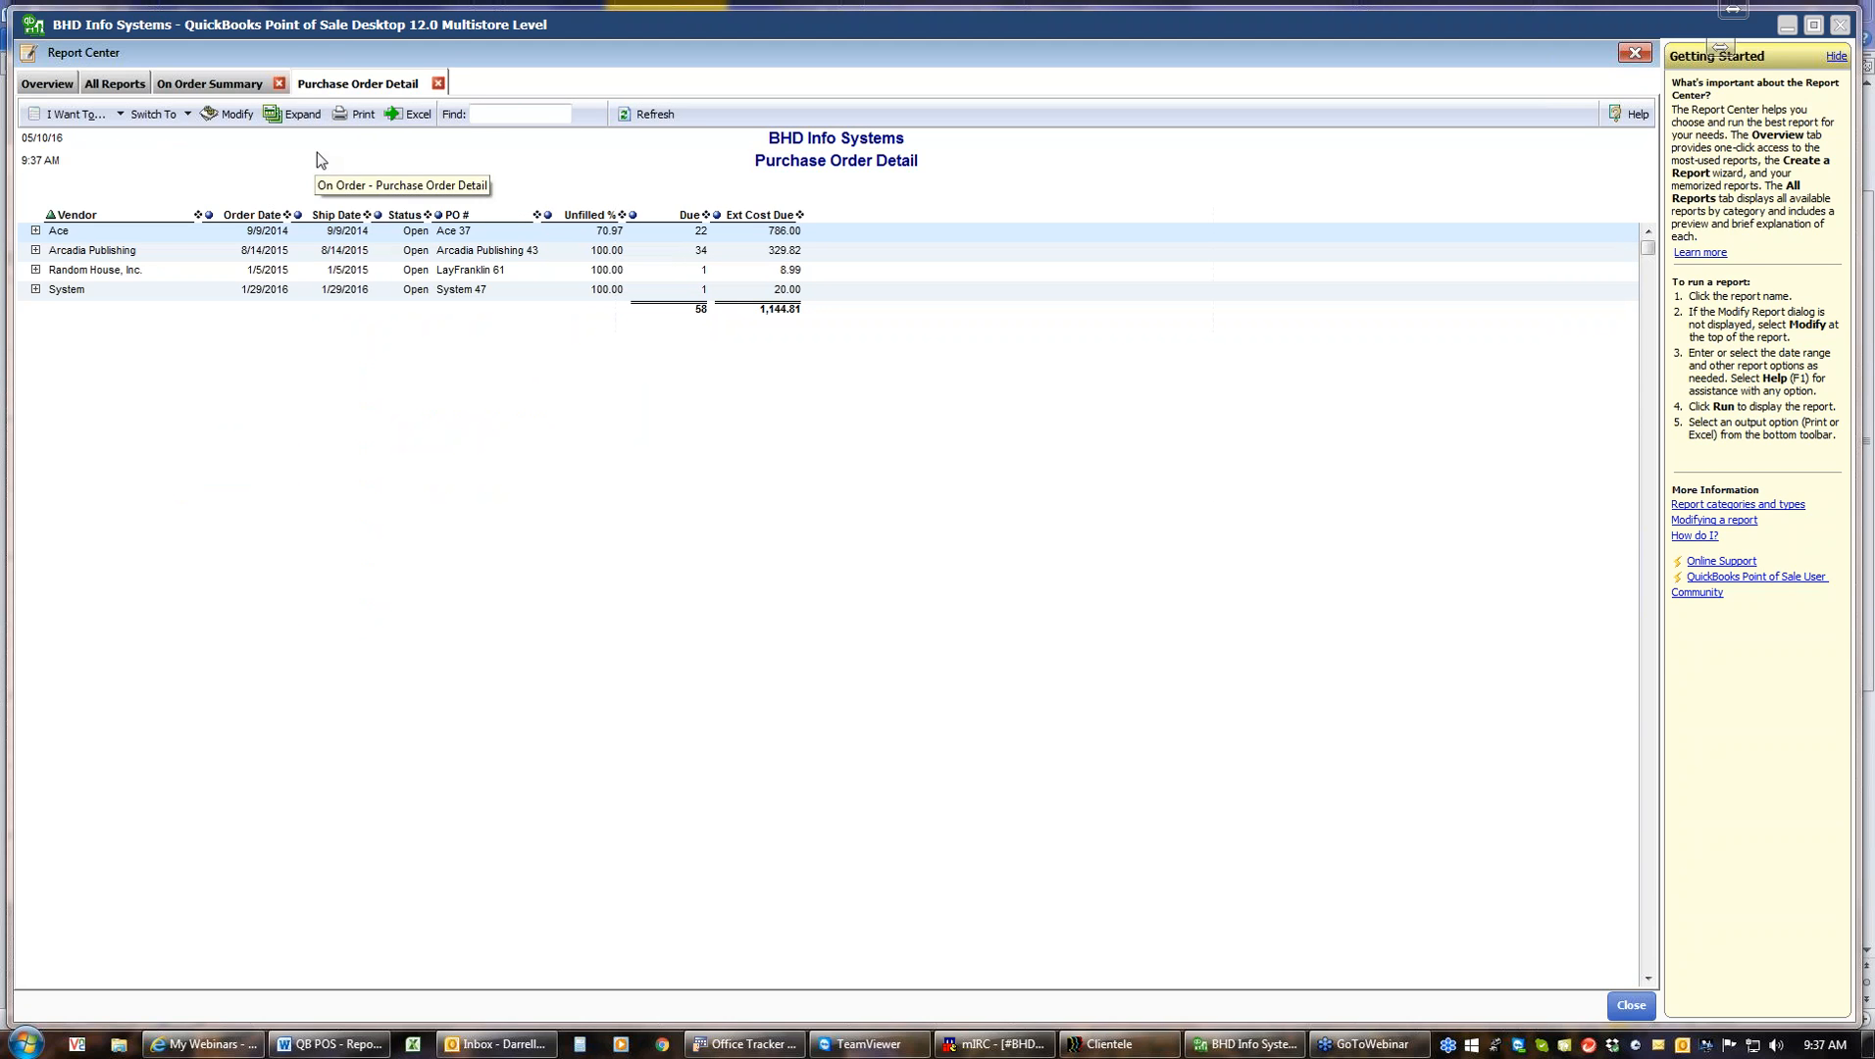
Close the Purchase Order Detail and On Order Summary report tabs
{"action": "left_click", "coordinate": [439, 84]}
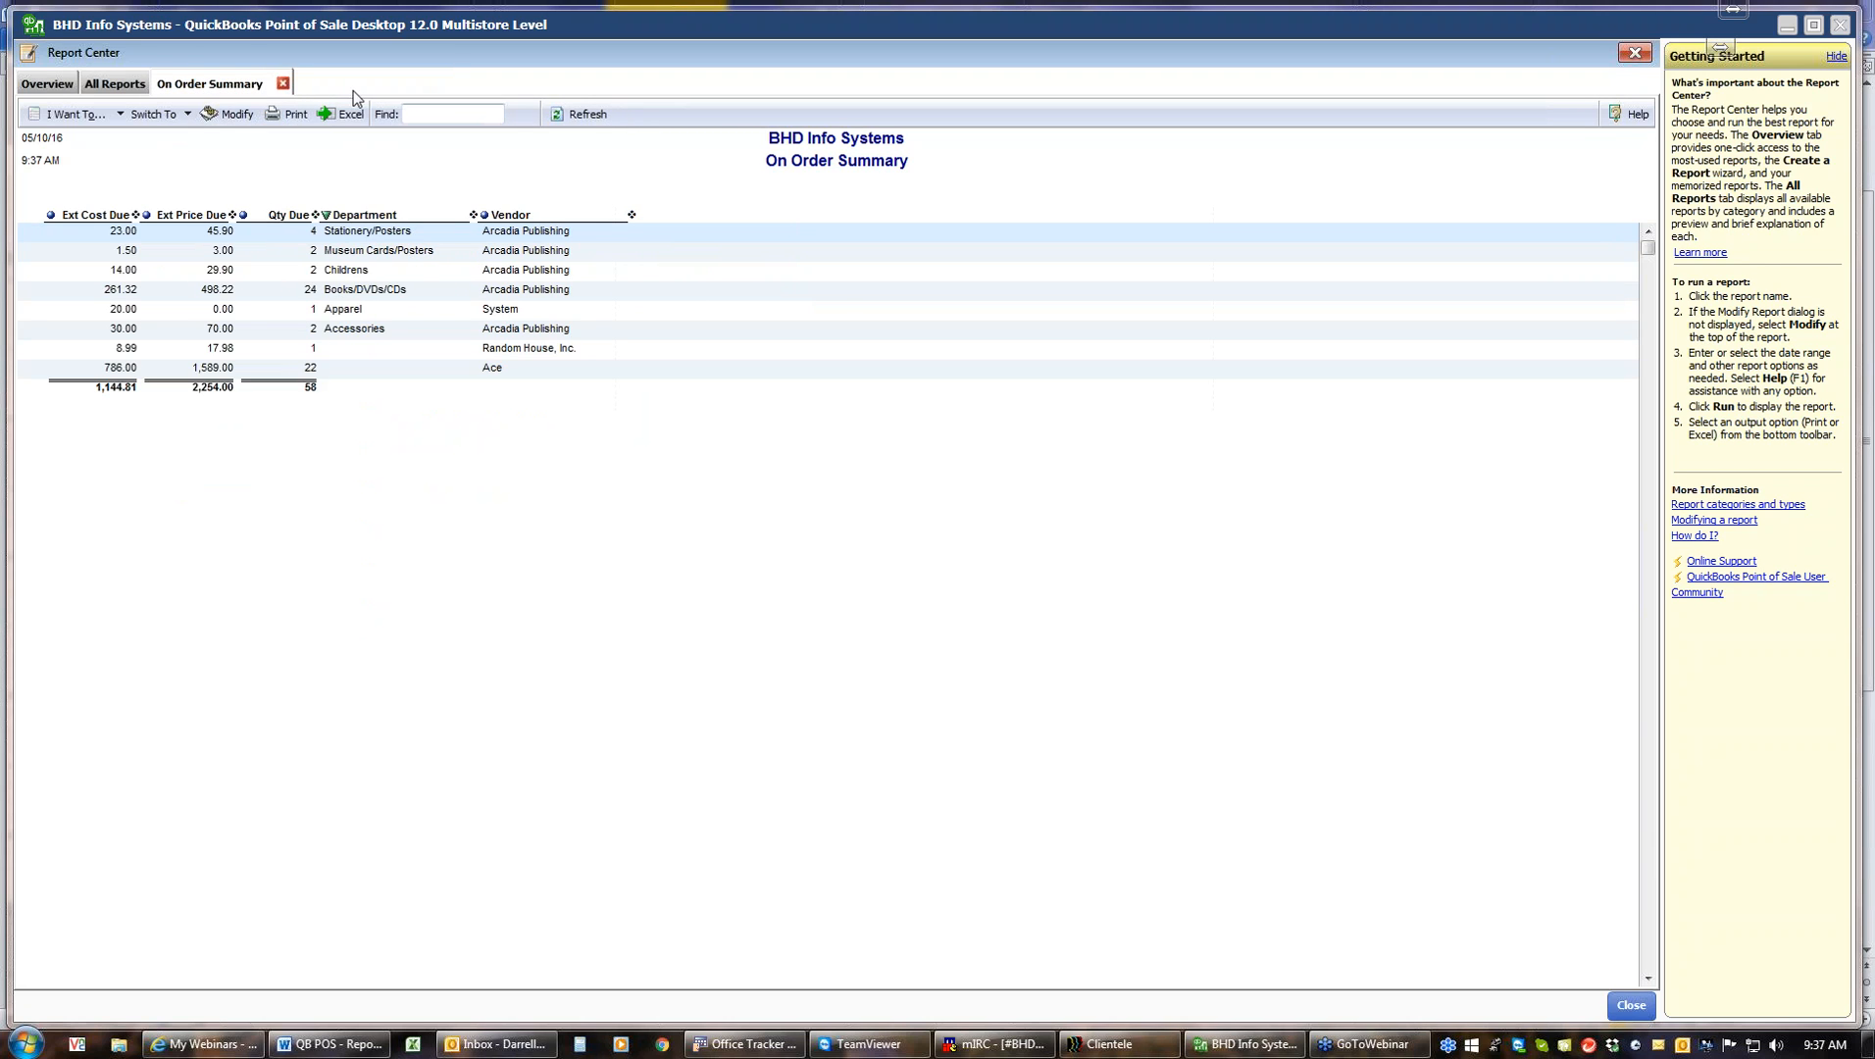
{"action": "left_click", "coordinate": [283, 84]}
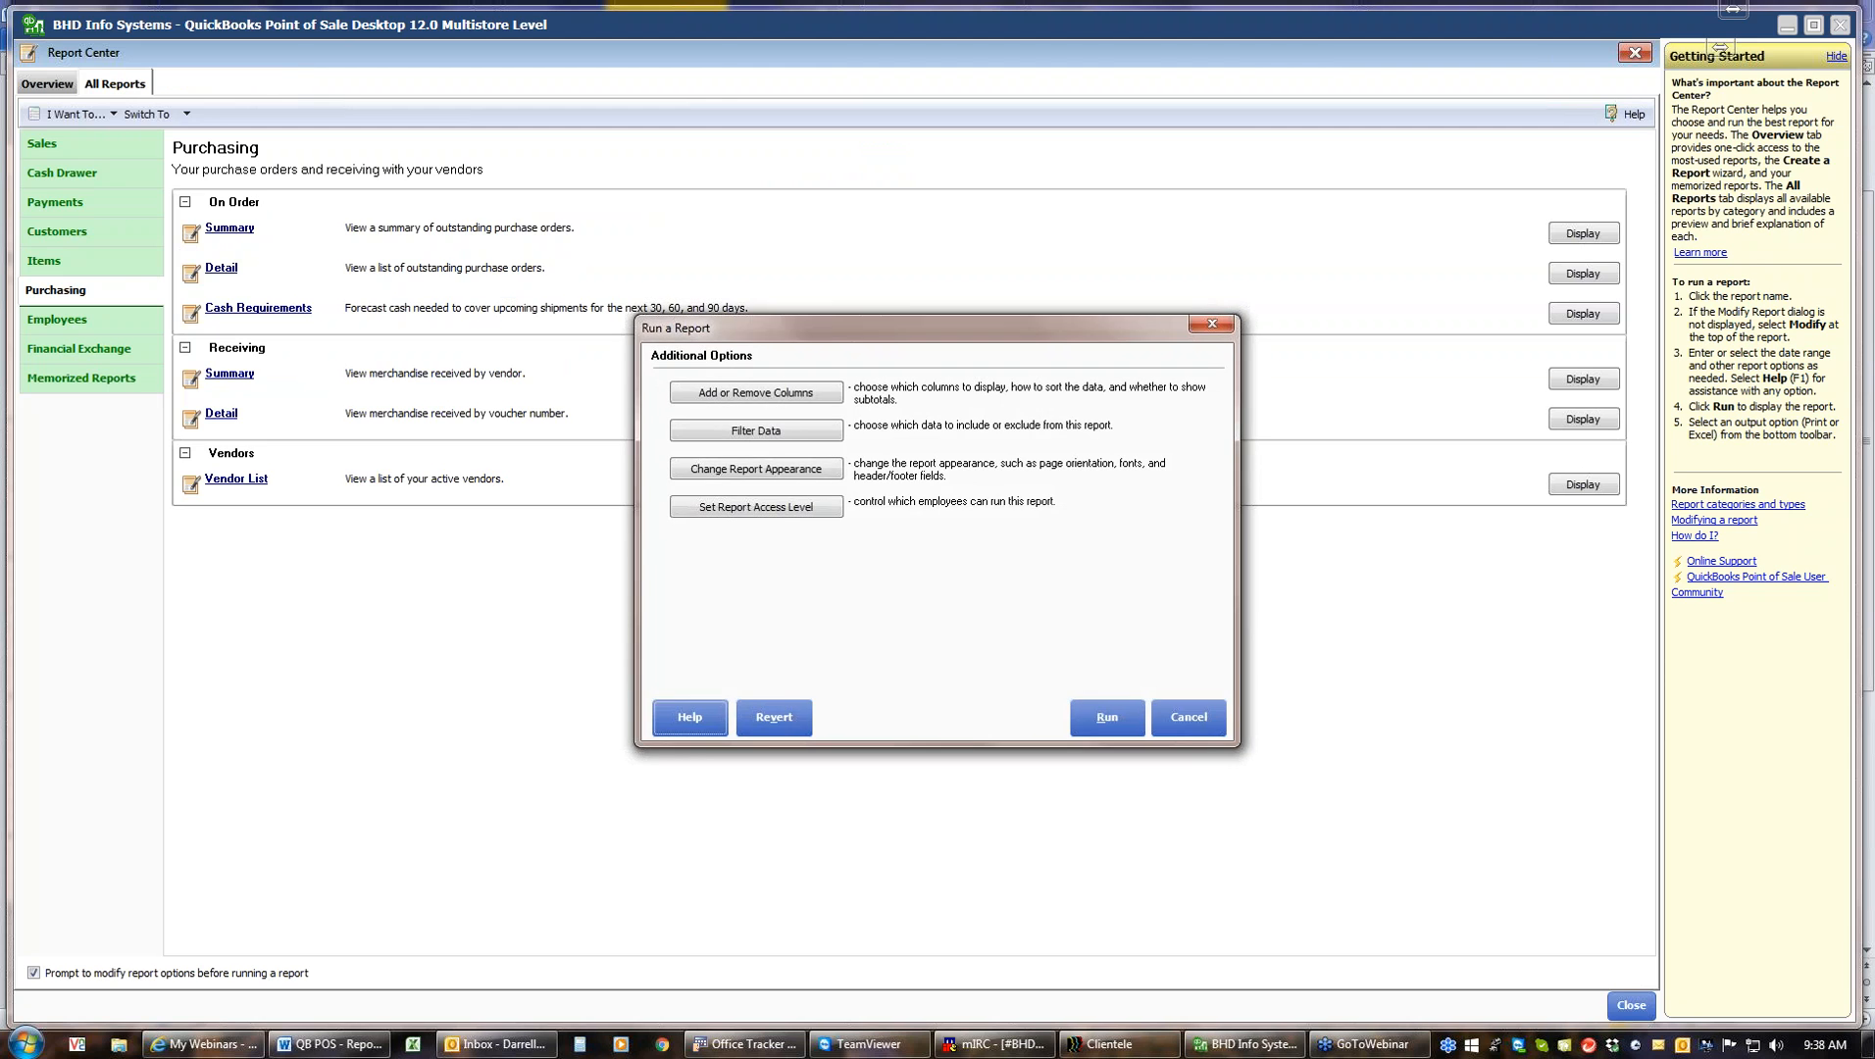
Run the On Order Cash Requirements report and close it
{"action": "left_click", "coordinate": [1119, 725]}
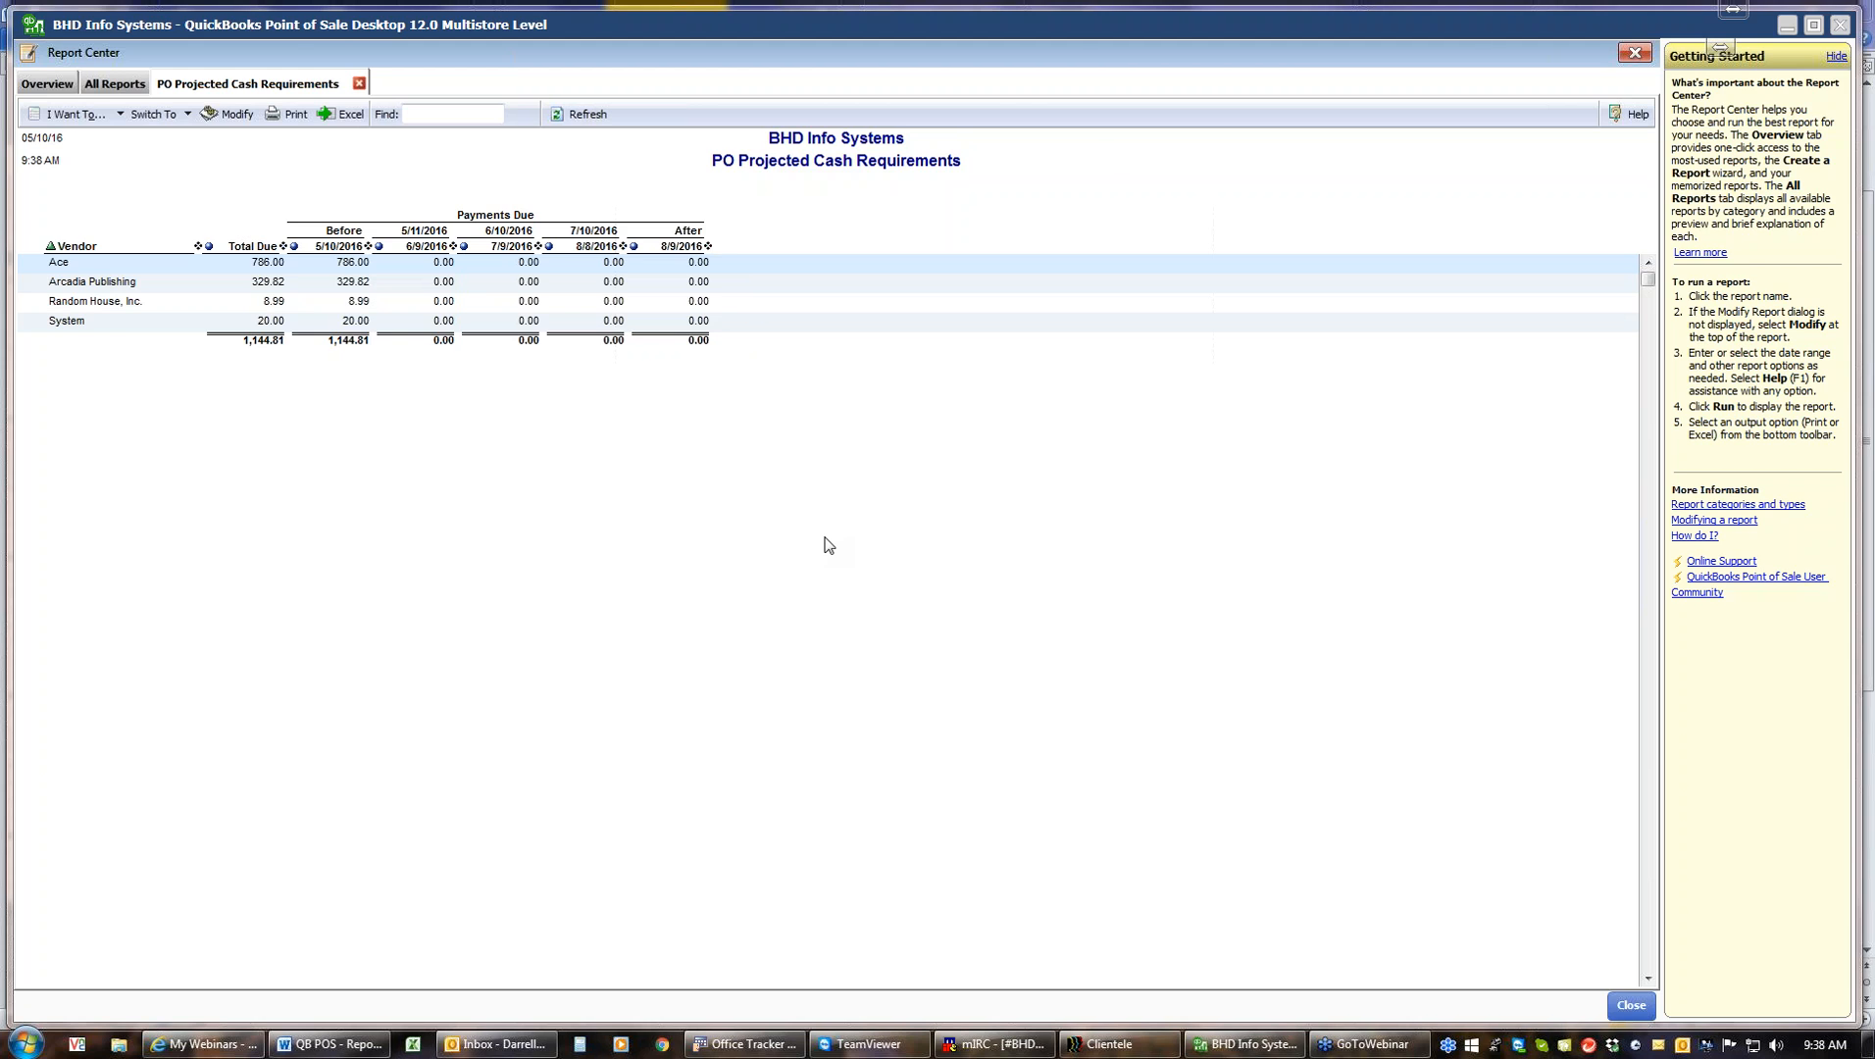
{"action": "left_click", "coordinate": [359, 83]}
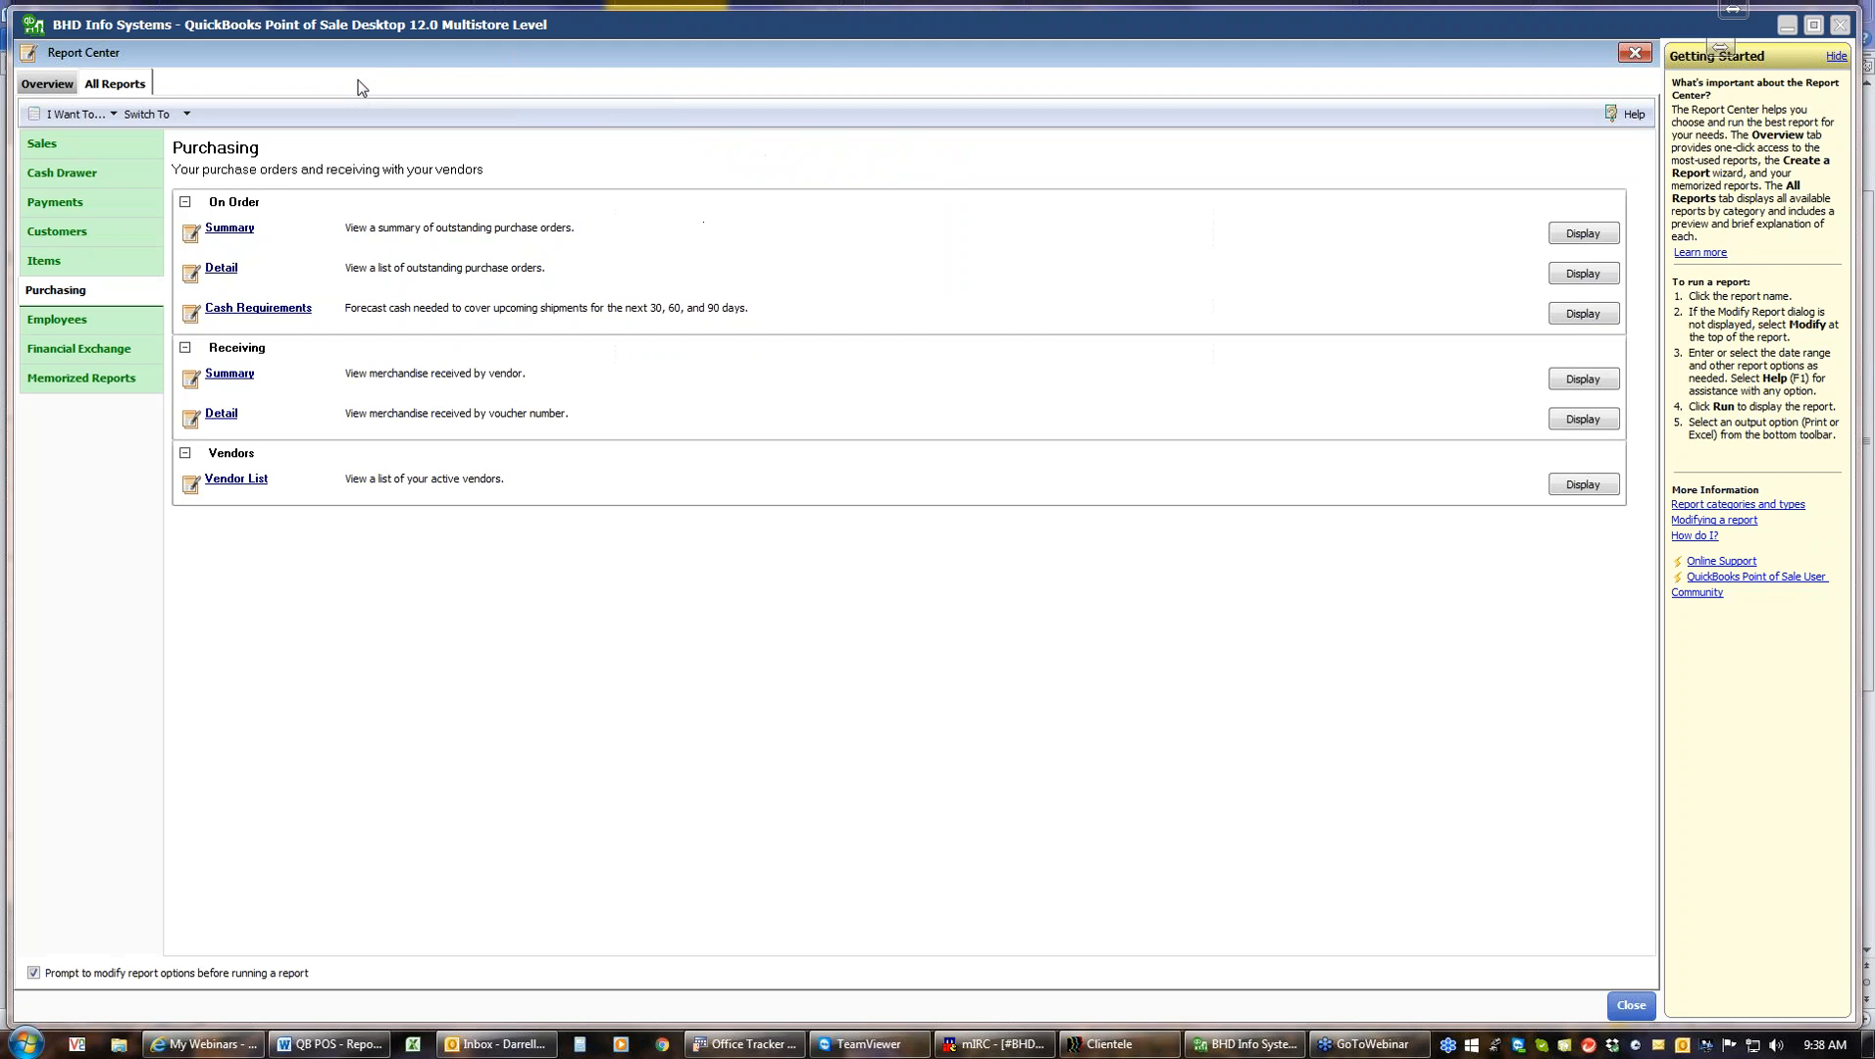
Run the Receiving Summary report with its default custom date range and close it
{"action": "left_click", "coordinate": [236, 374]}
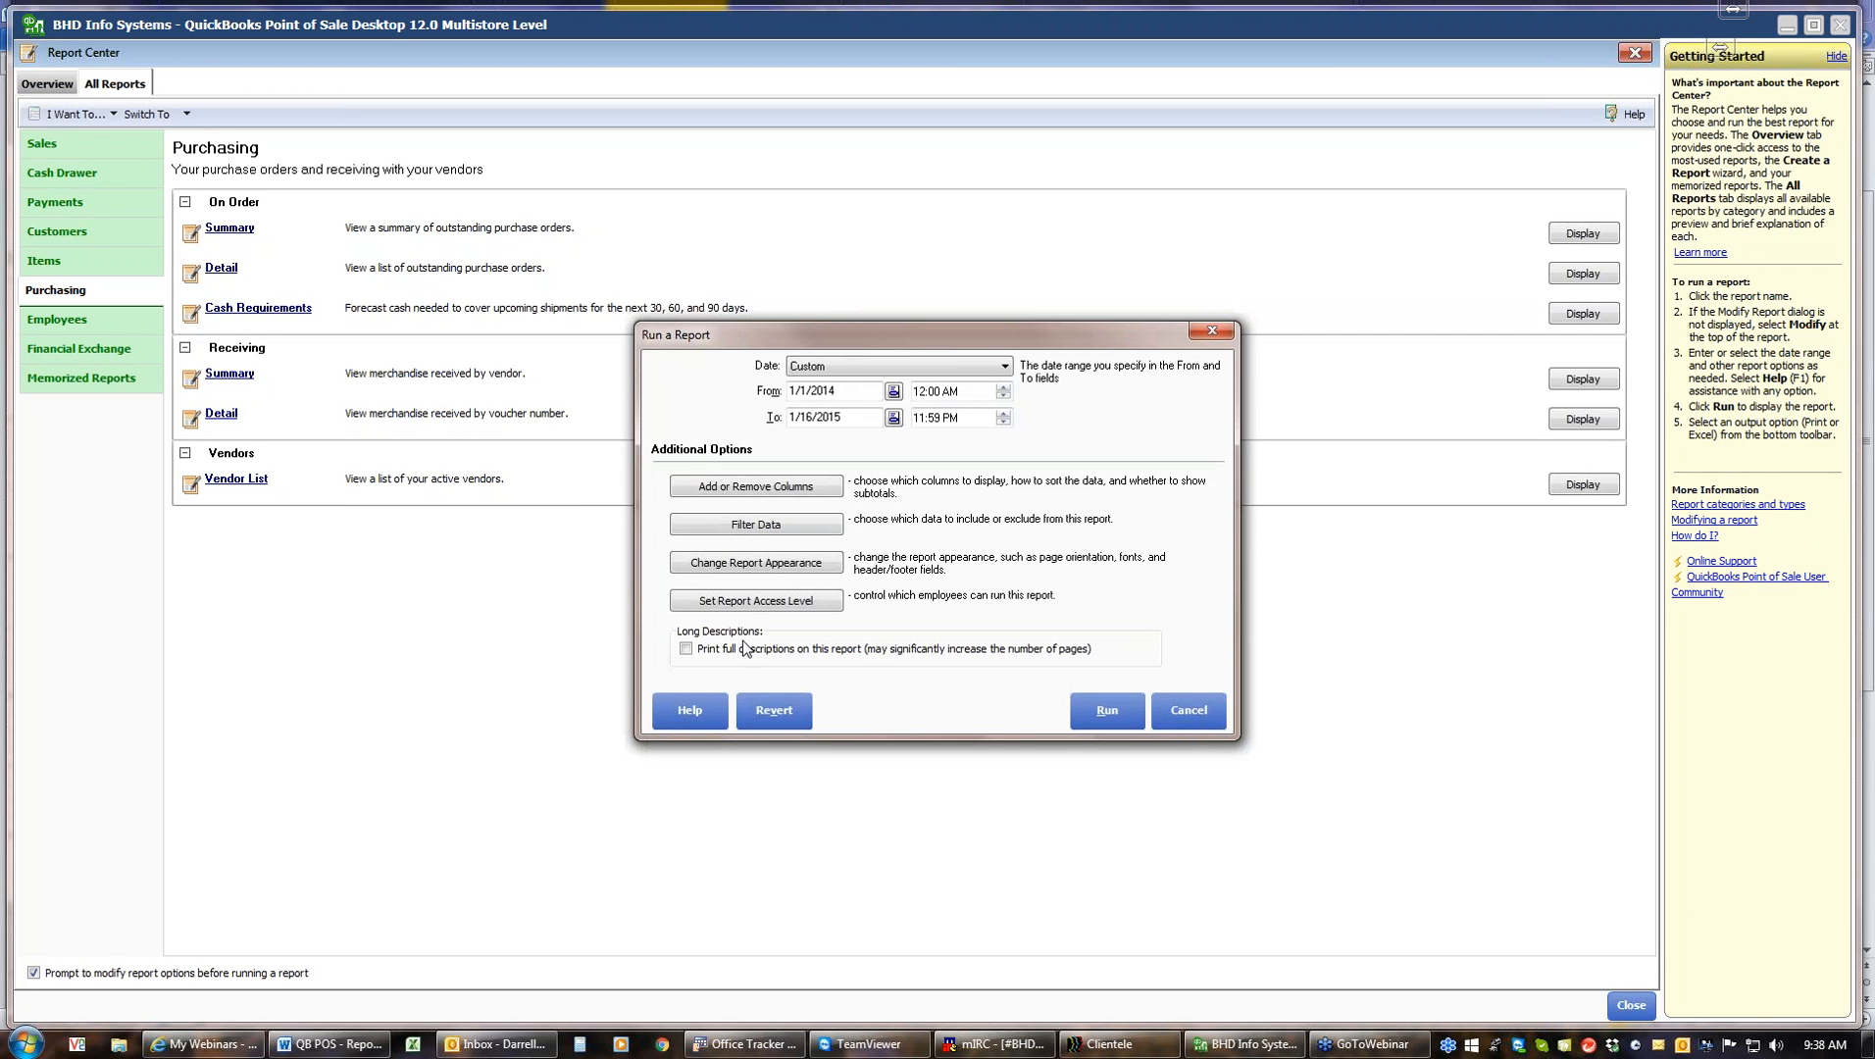
{"action": "left_click", "coordinate": [1109, 713]}
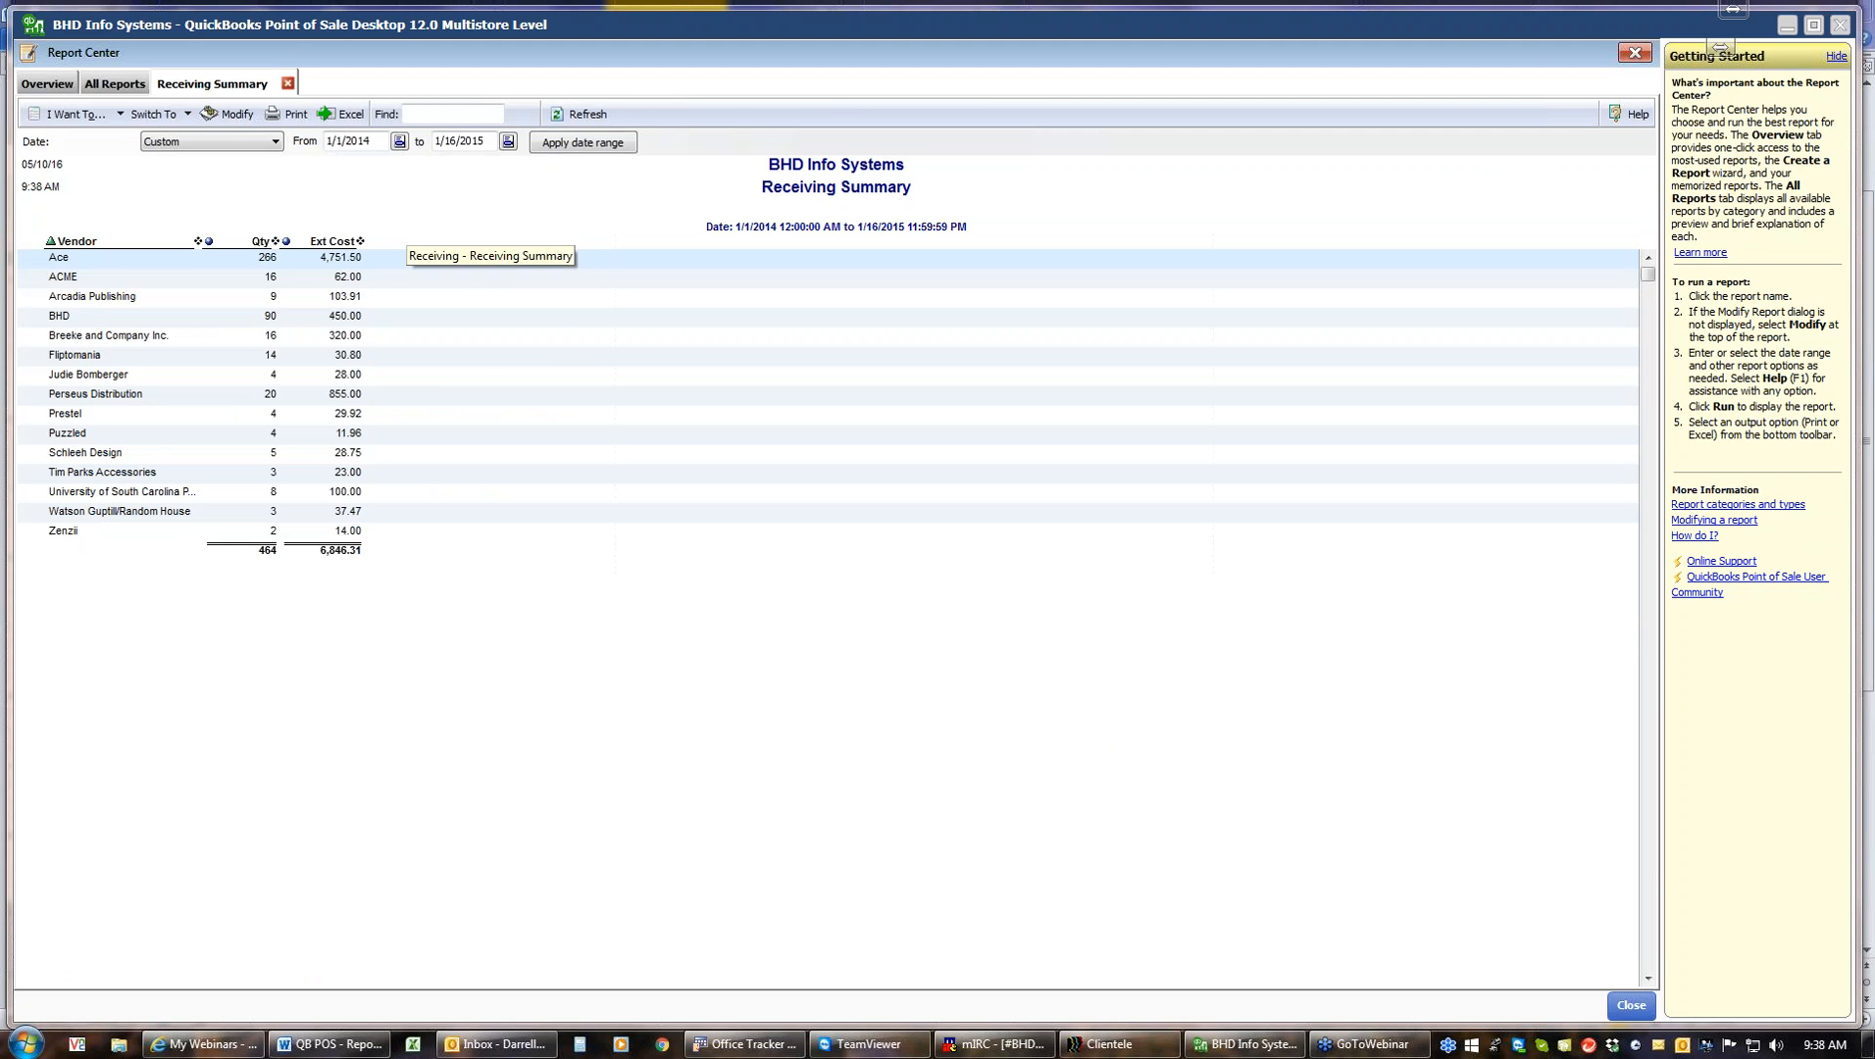
{"action": "left_click", "coordinate": [288, 85]}
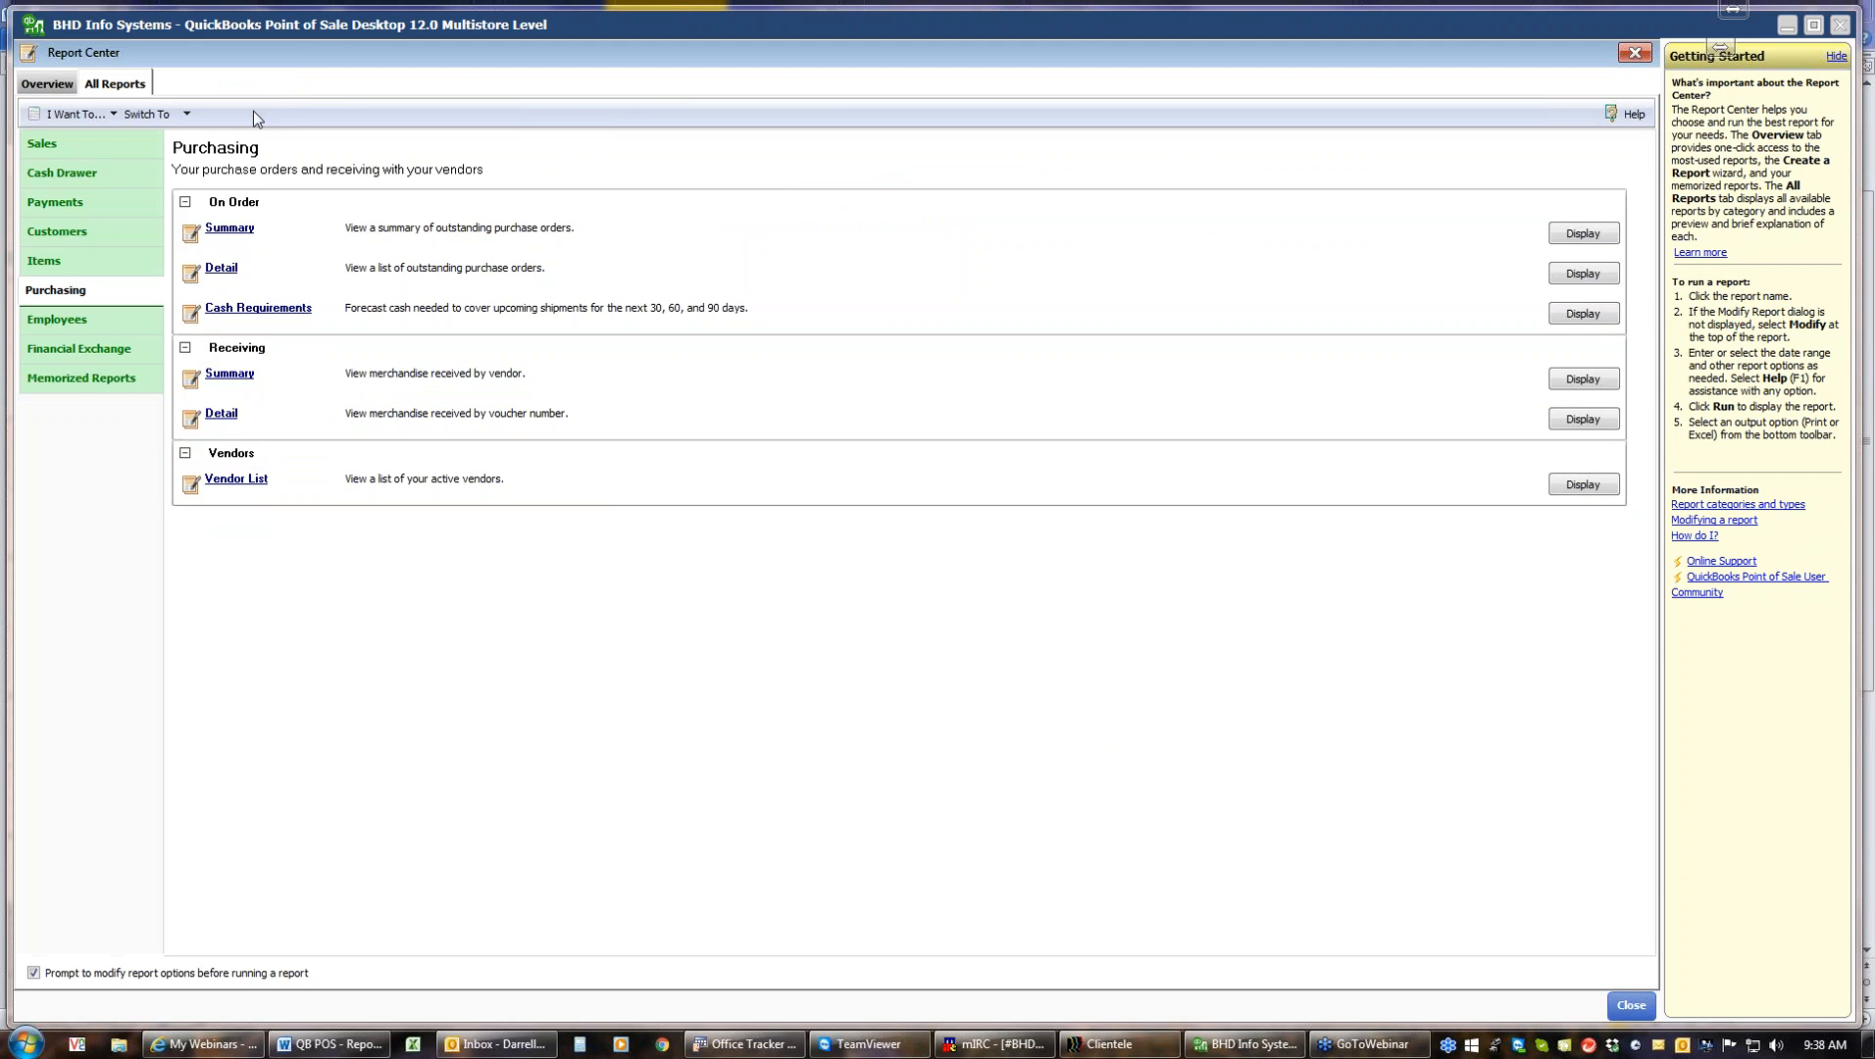
Run the Receiving Detail report, expand and collapse the first voucher, and expand the second voucher
{"action": "left_click", "coordinate": [220, 416]}
{"action": "left_click", "coordinate": [1089, 714]}
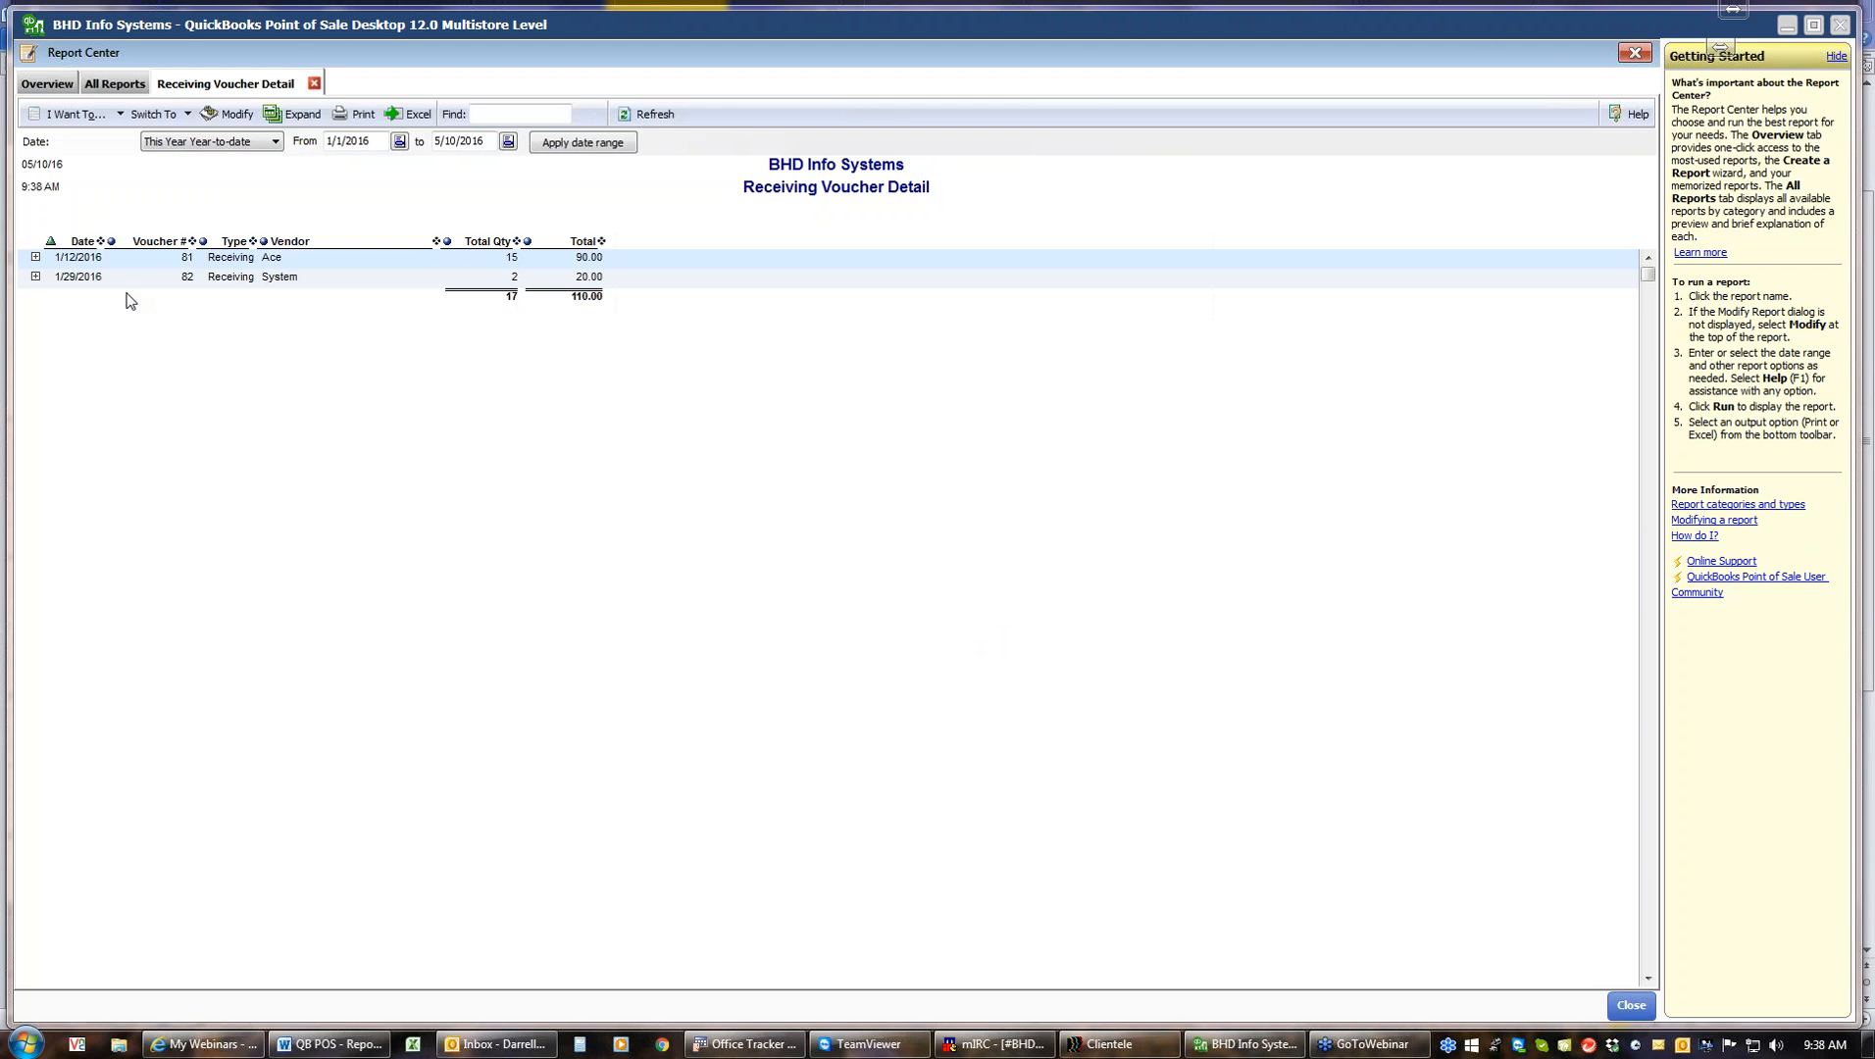
{"action": "left_click", "coordinate": [36, 258]}
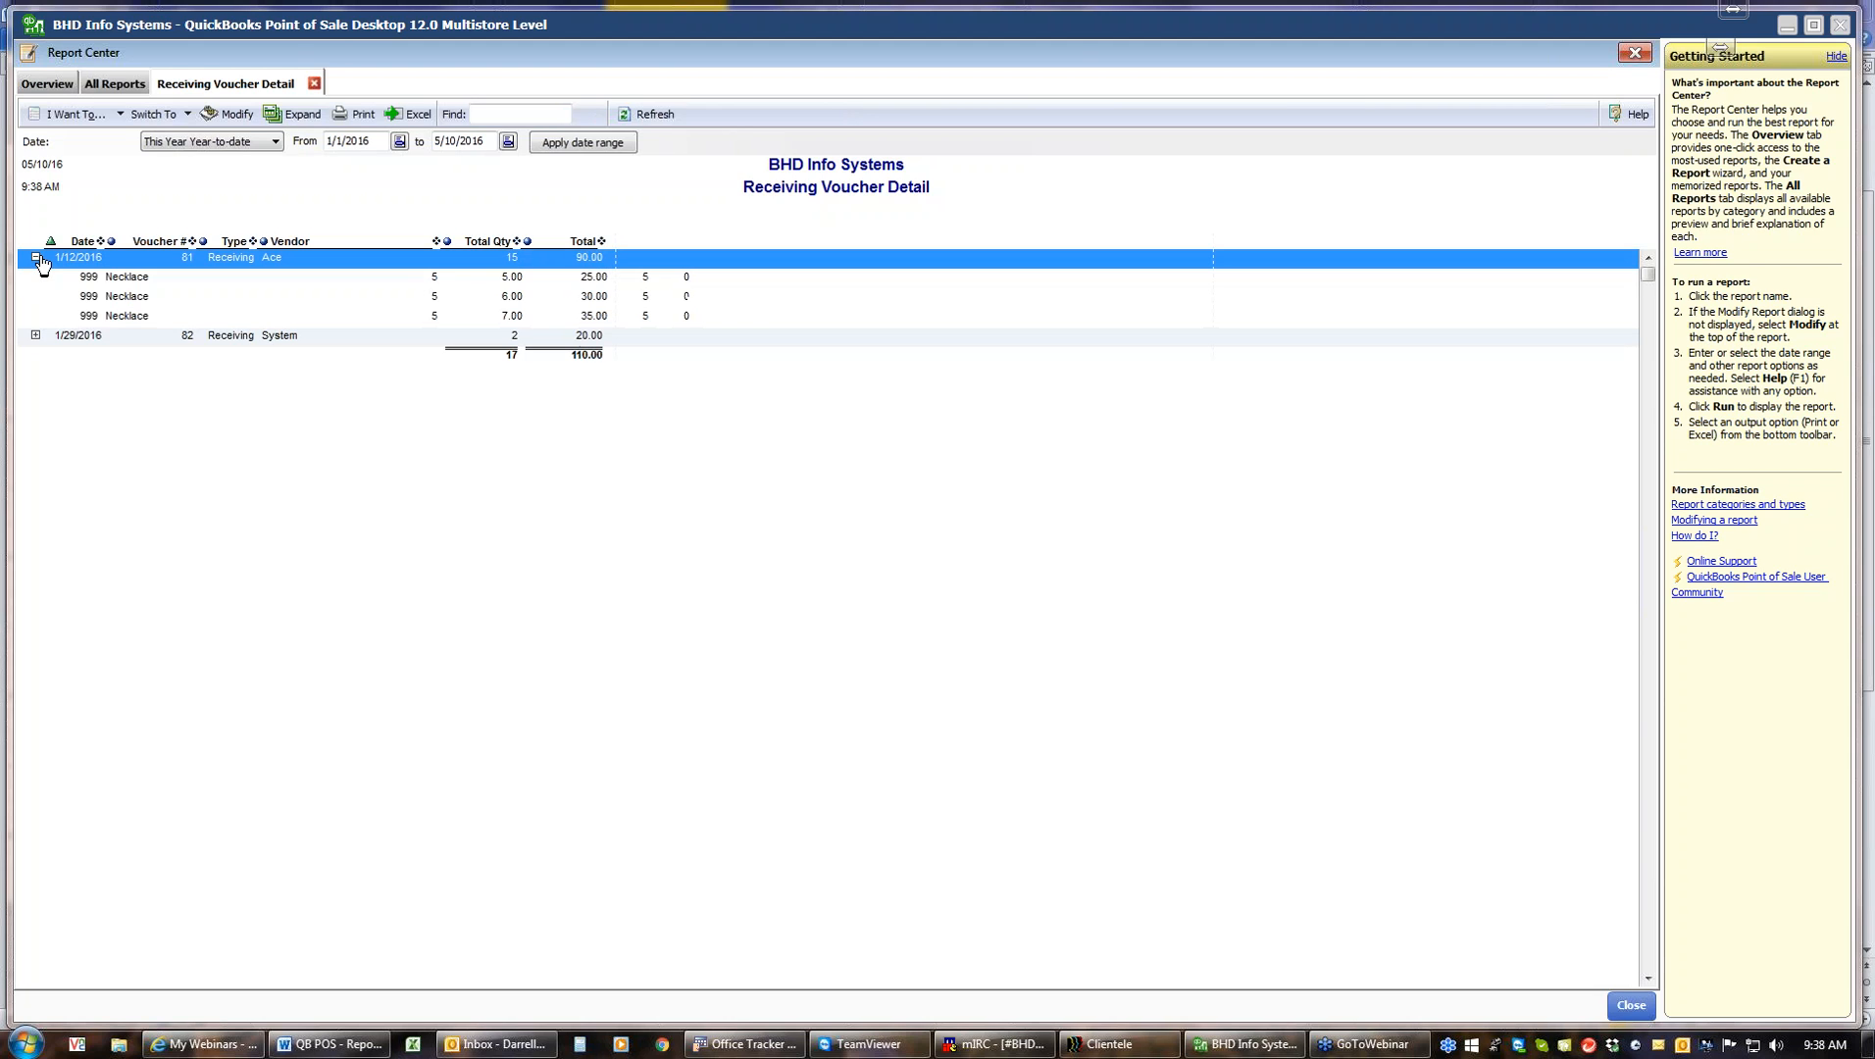
{"action": "left_click", "coordinate": [36, 258]}
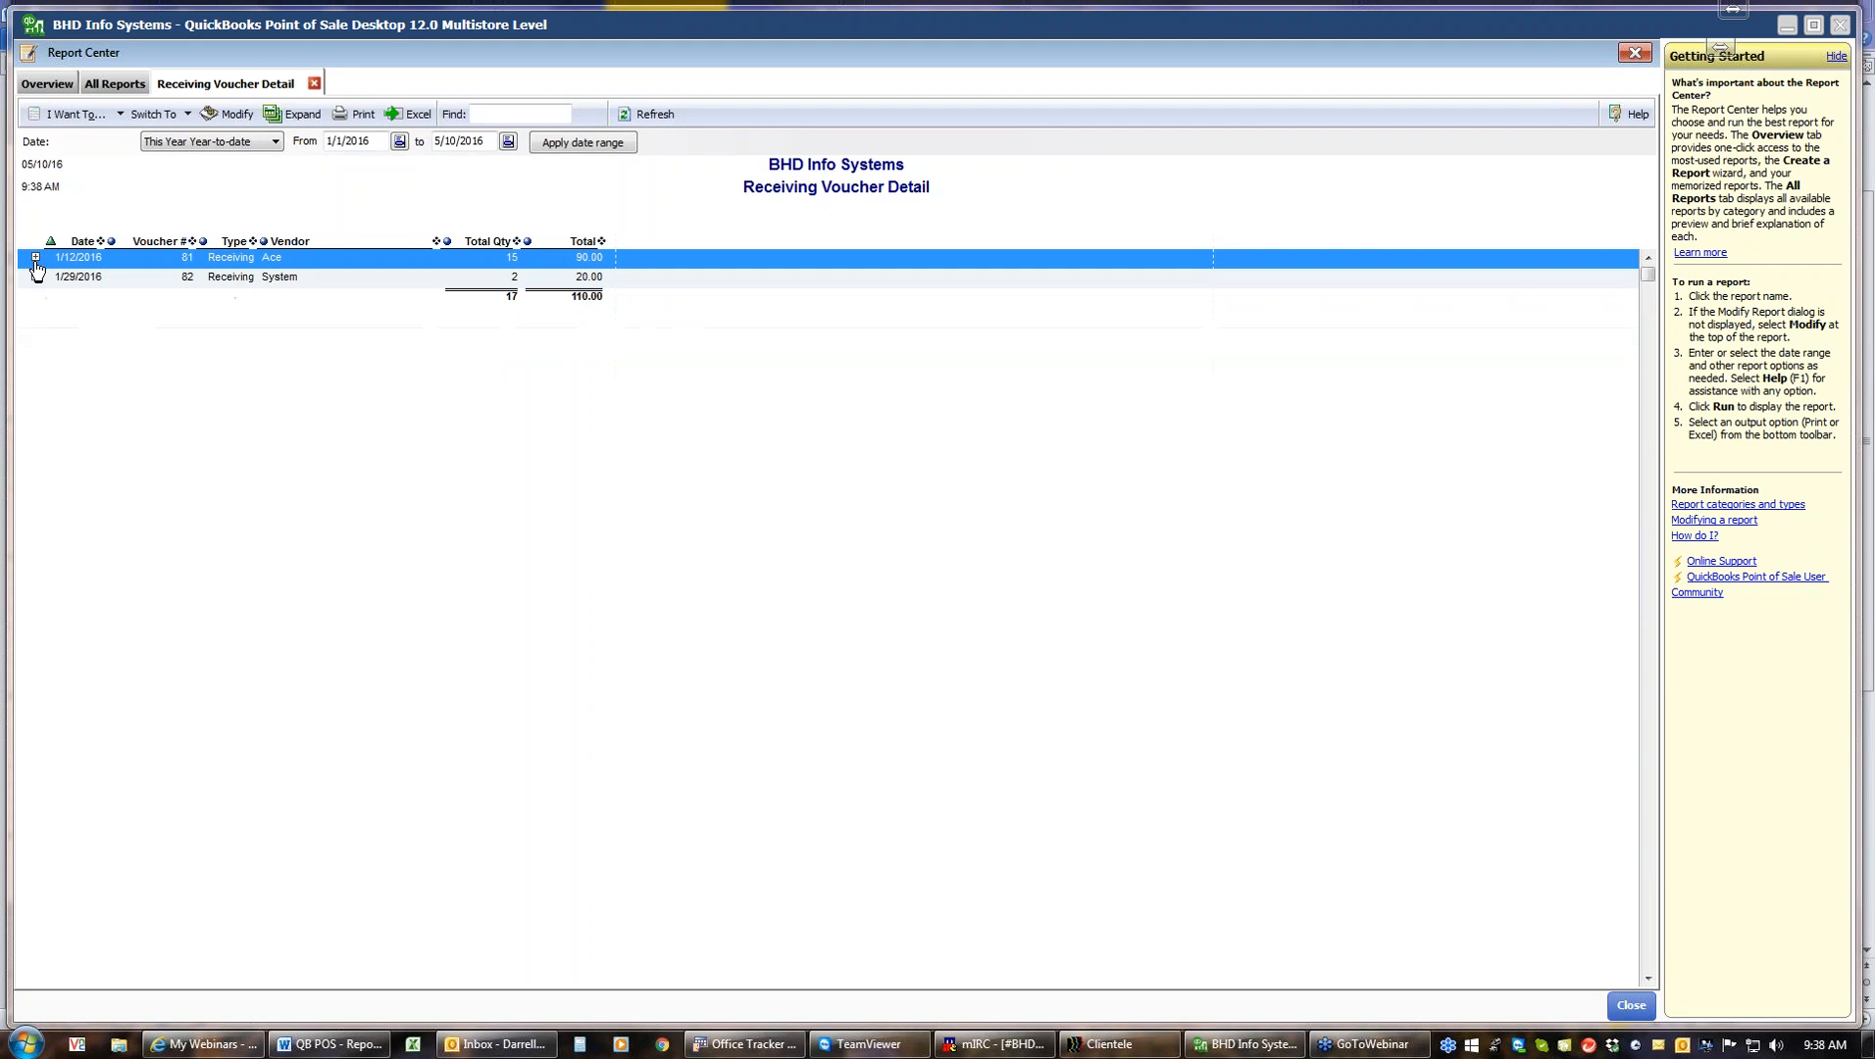
{"action": "left_click", "coordinate": [36, 278]}
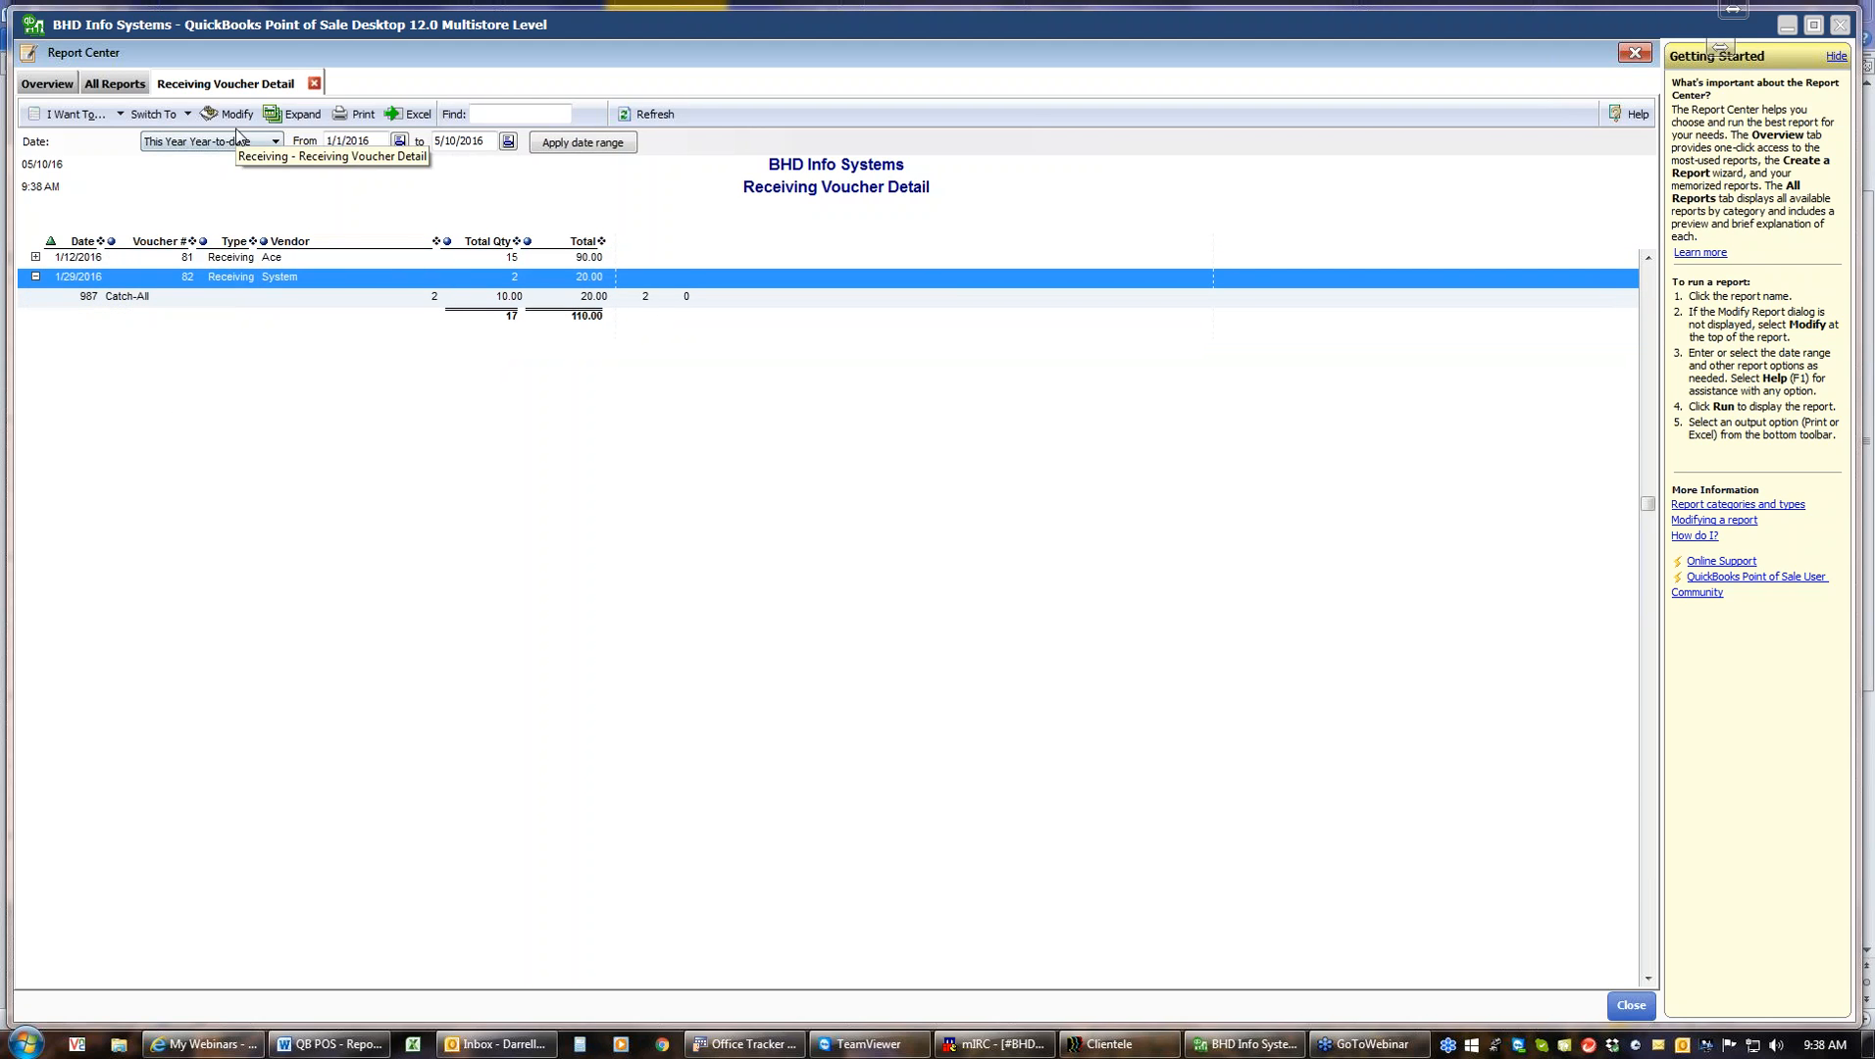
Close the Receiving Voucher Detail report and open the Employees report category
{"action": "left_click", "coordinate": [315, 85]}
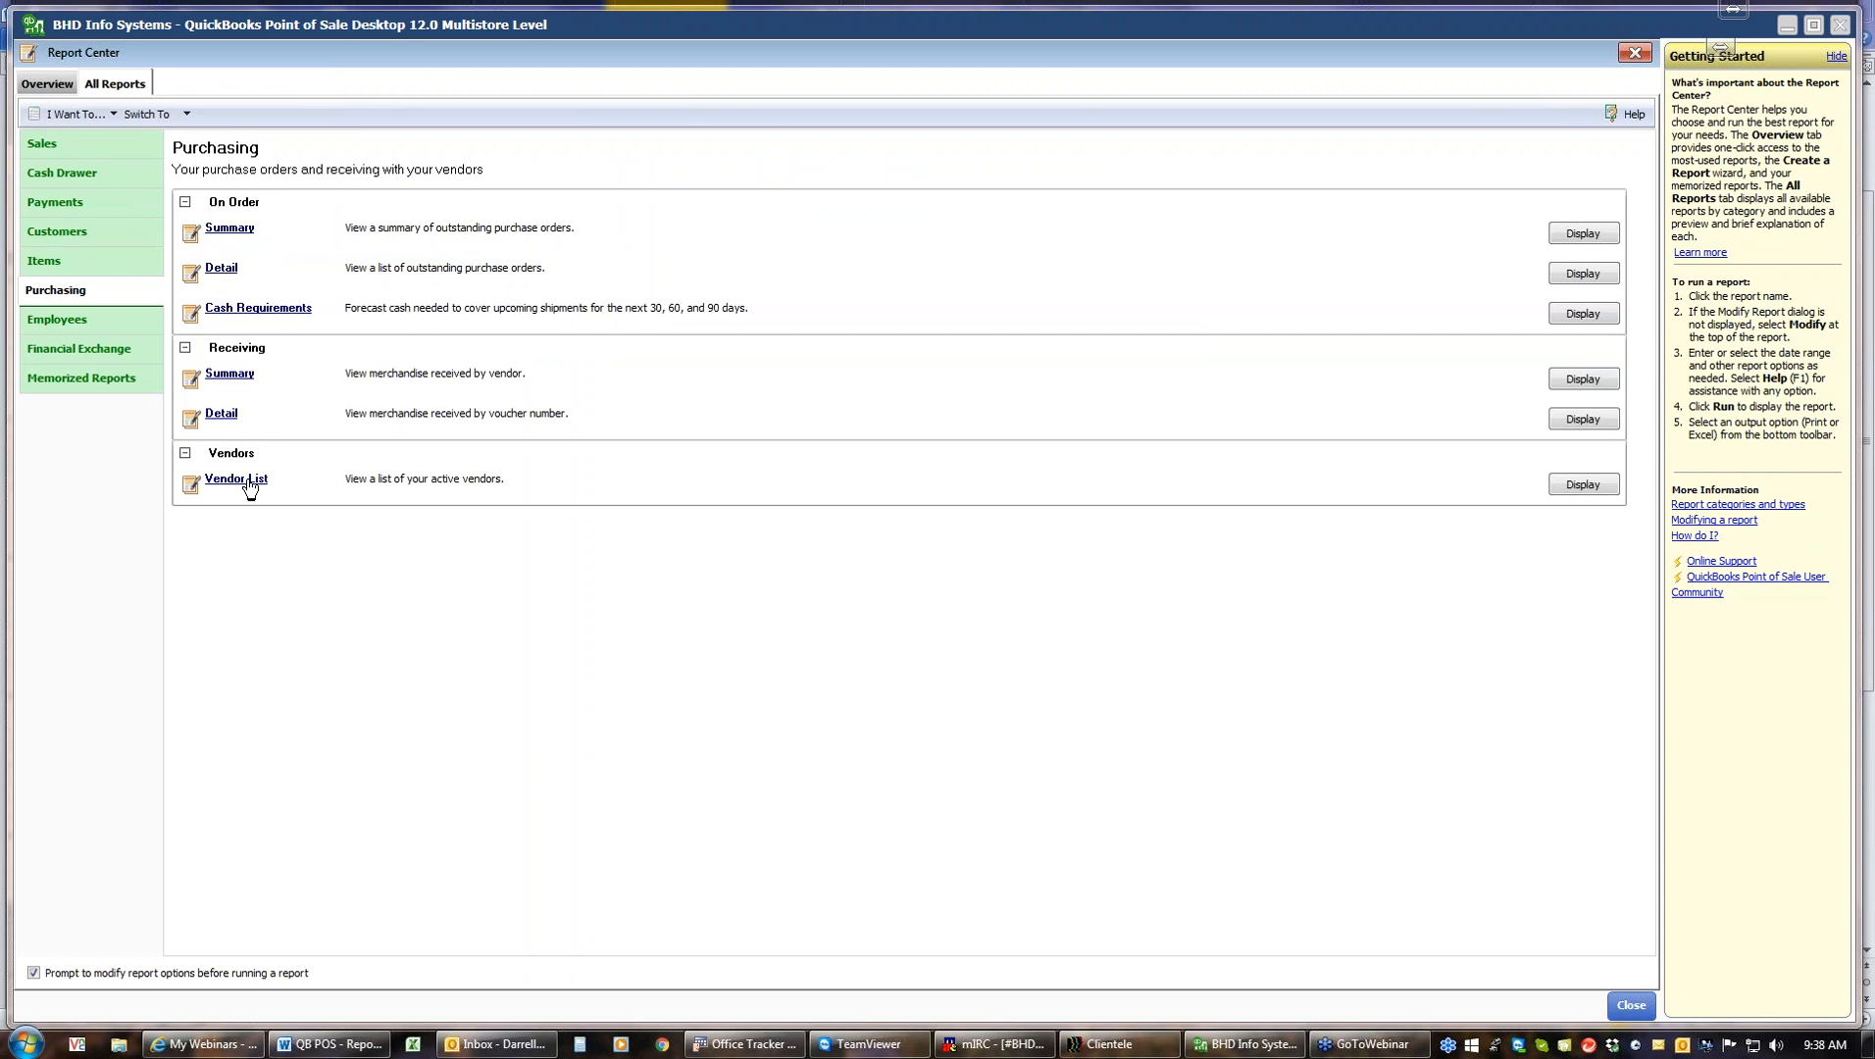
{"action": "left_click", "coordinate": [76, 327]}
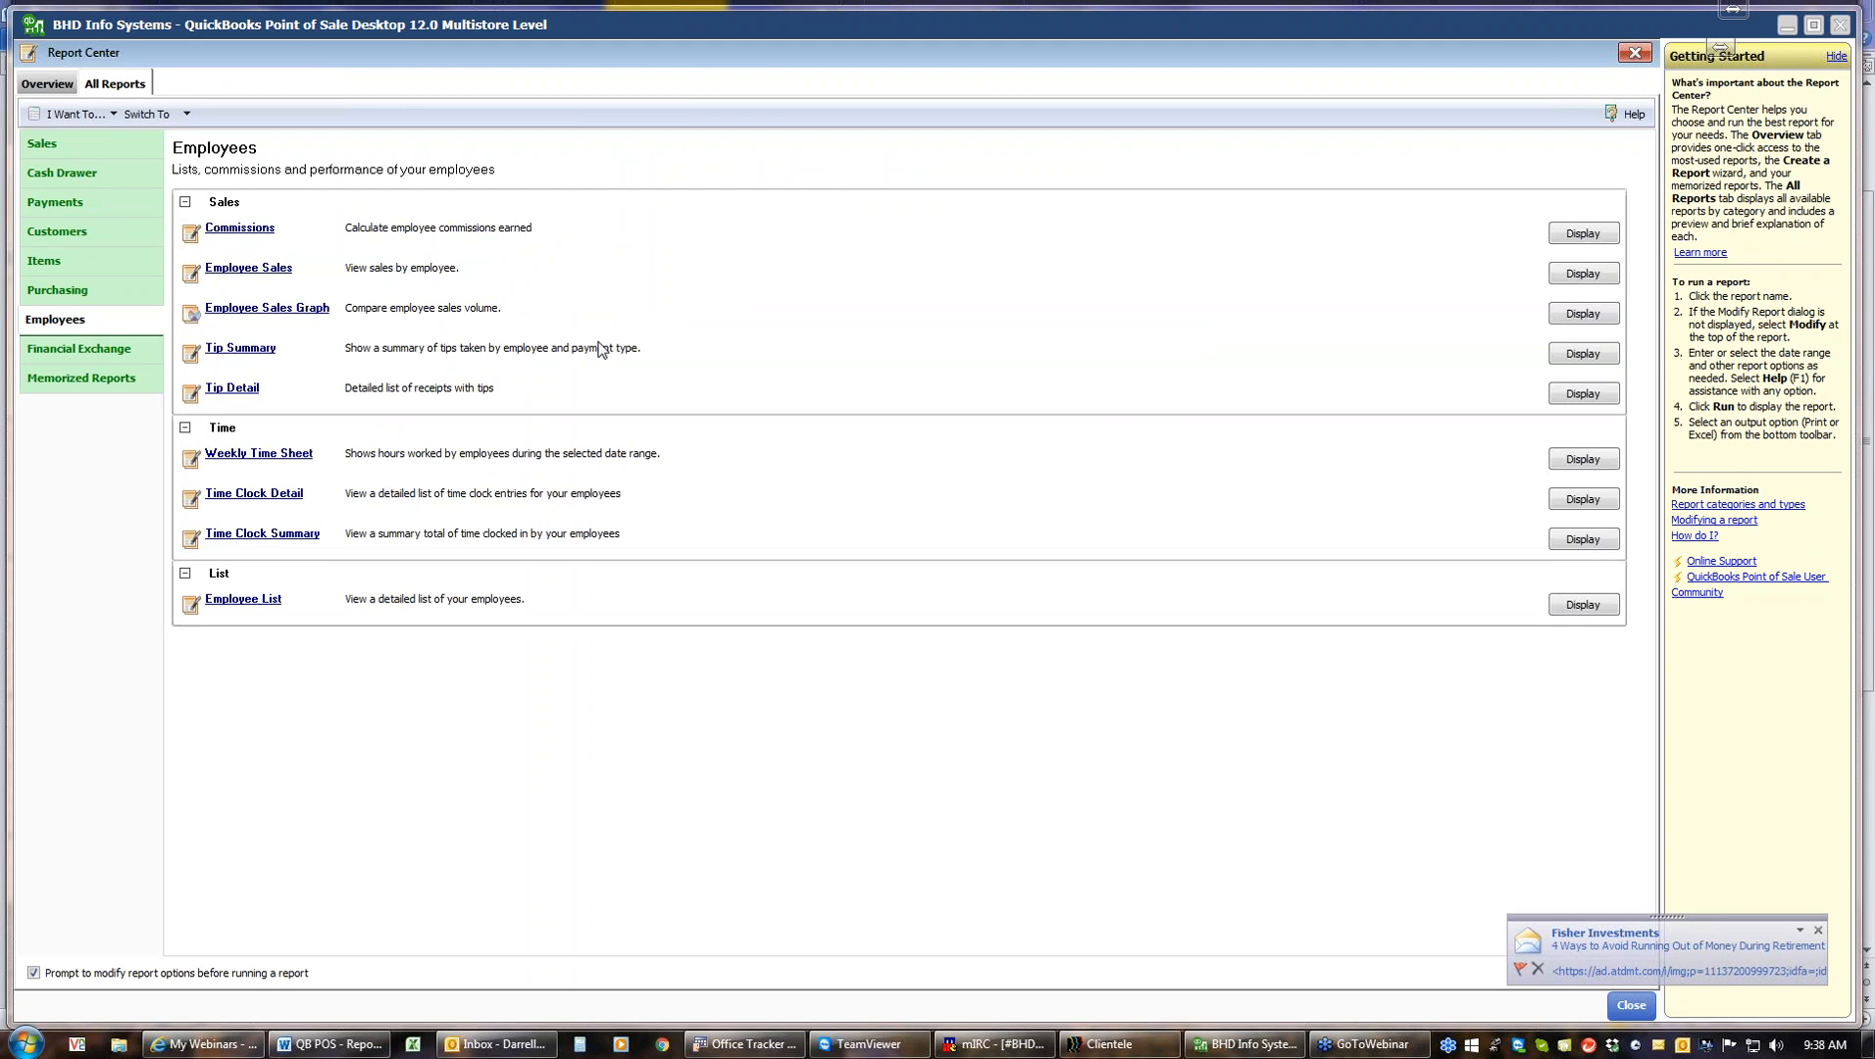
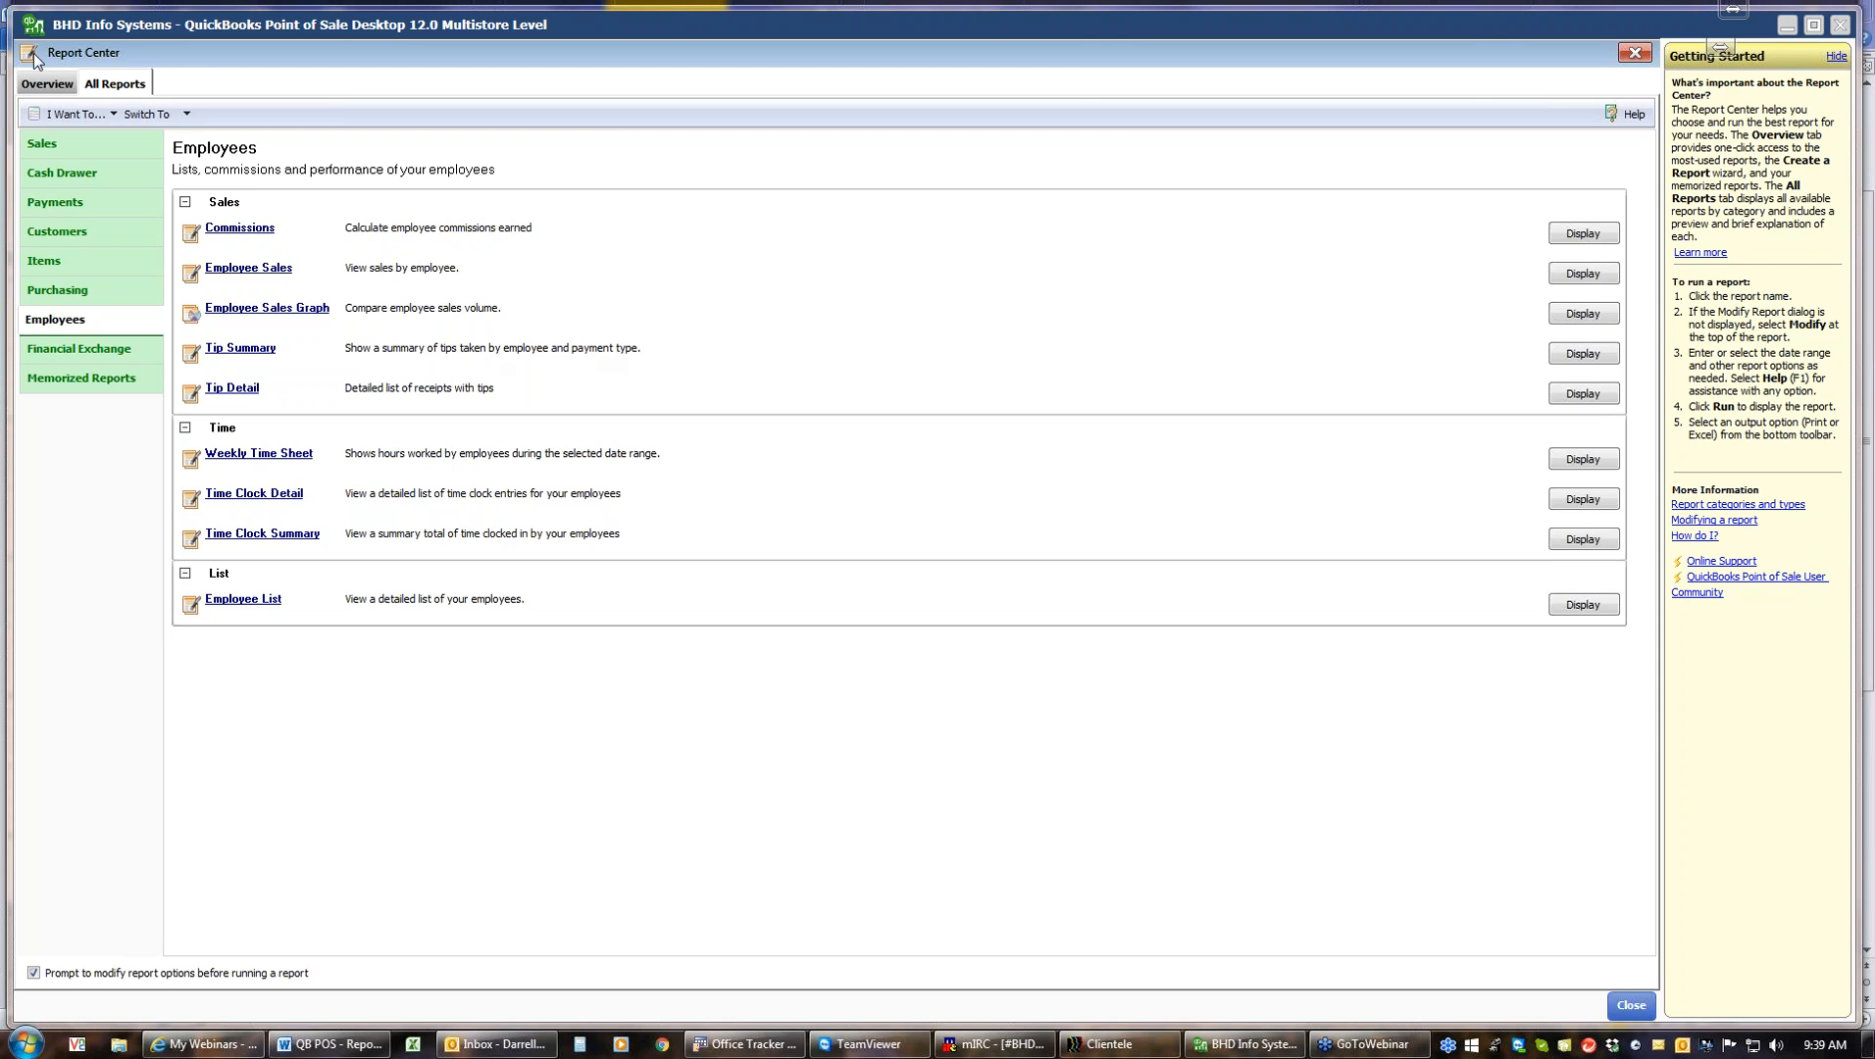
Open the Financial Exchange report category and run the Receipt Exchange report with its default date range
{"action": "left_click", "coordinate": [78, 349]}
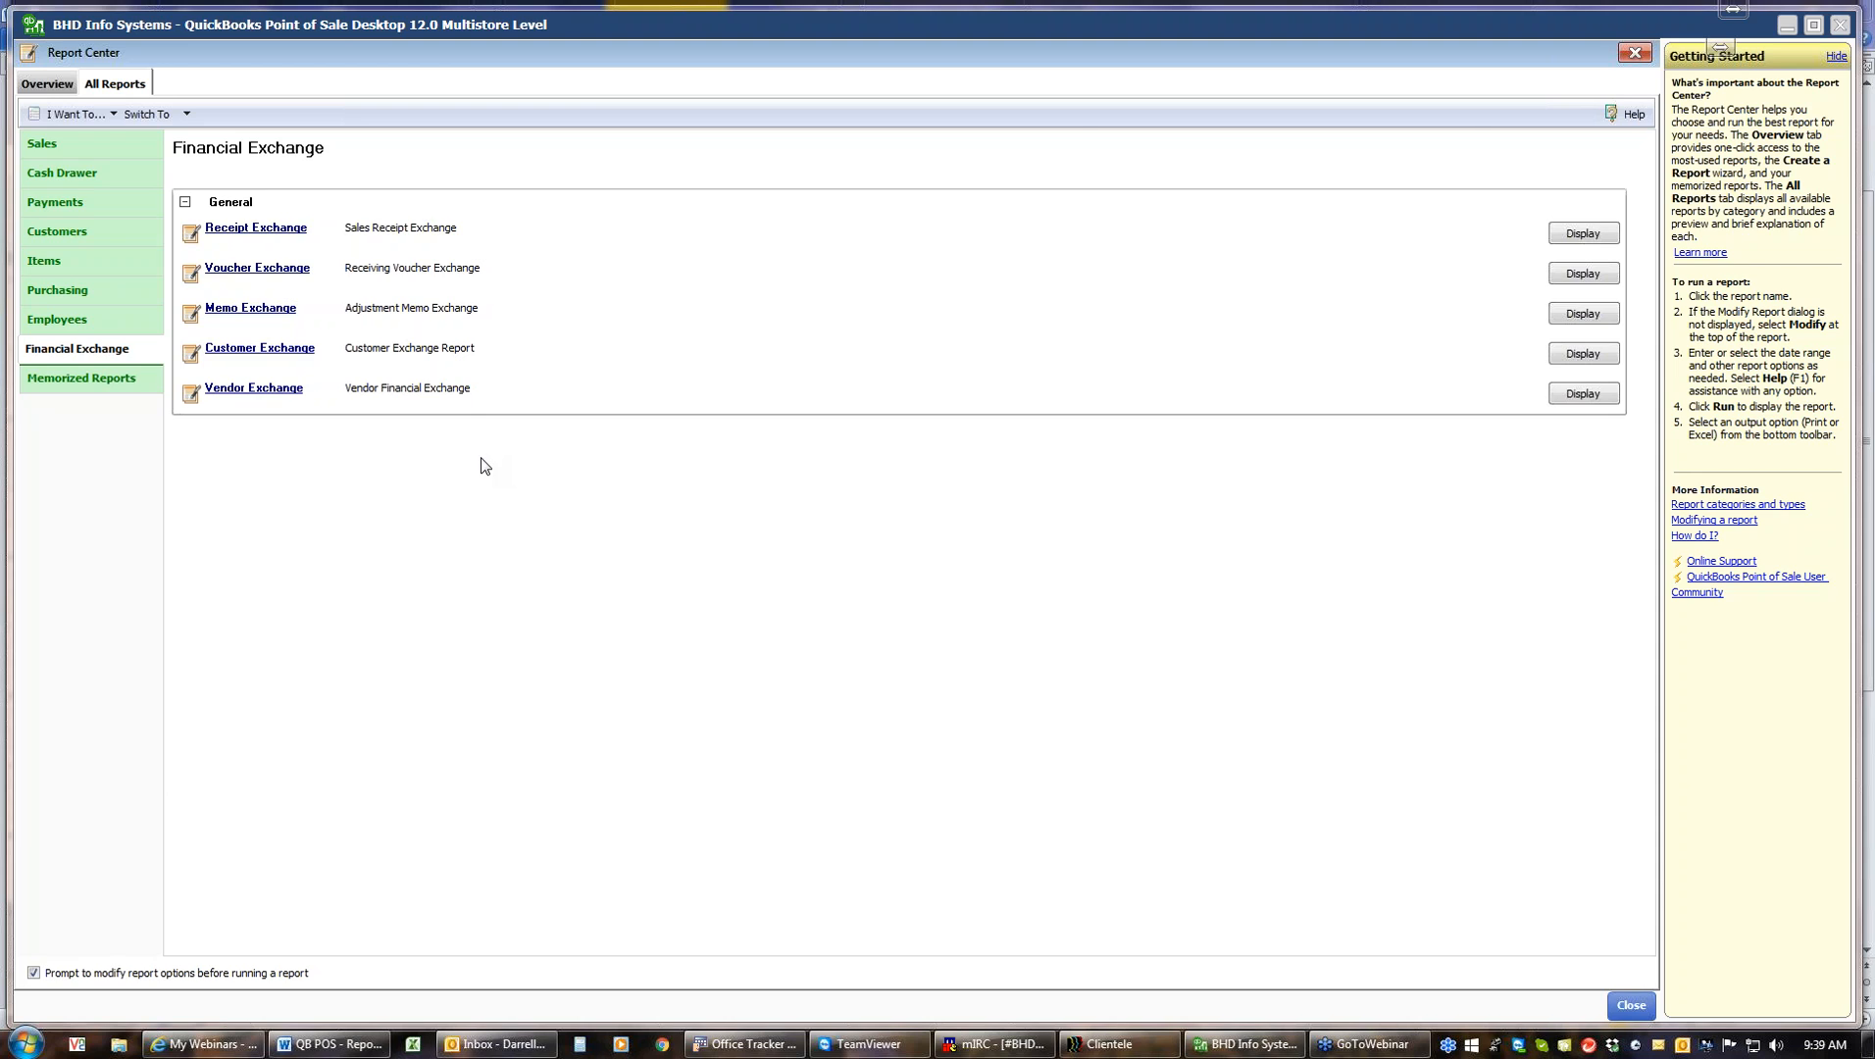
{"action": "left_click", "coordinate": [255, 228]}
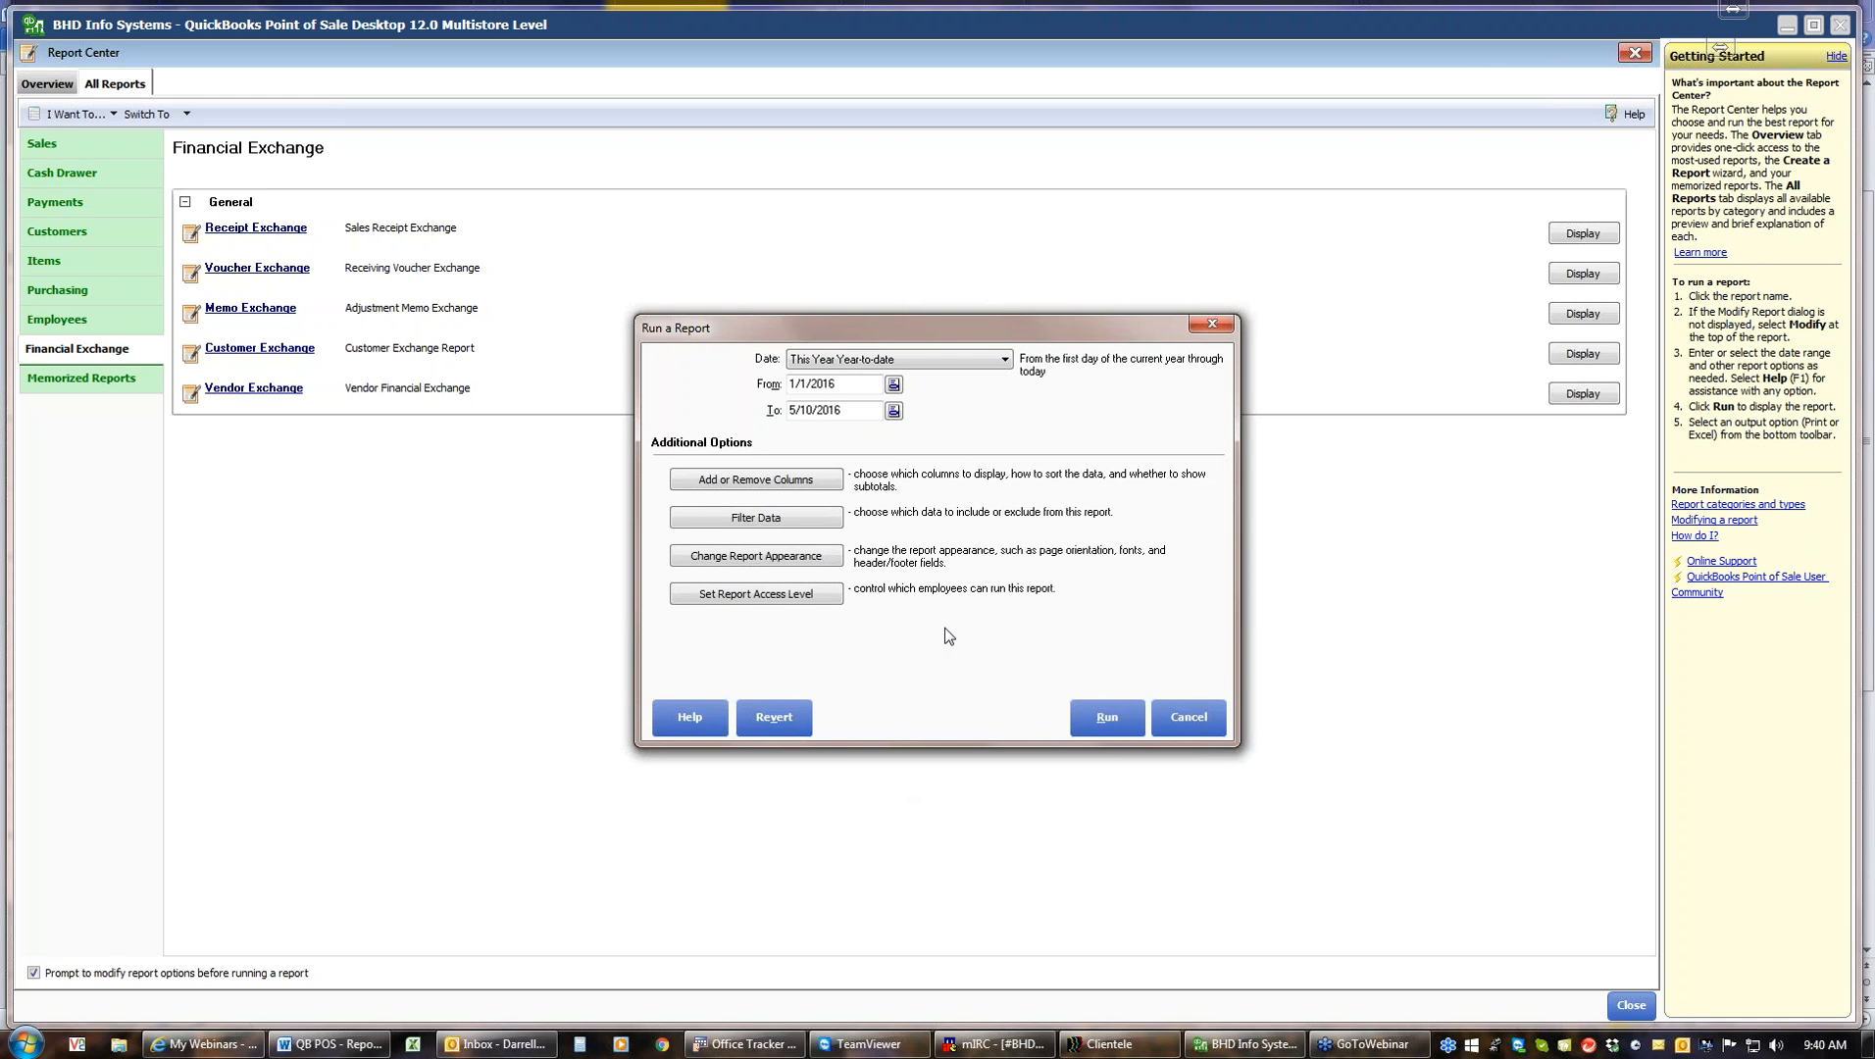
{"action": "left_click", "coordinate": [1087, 729]}
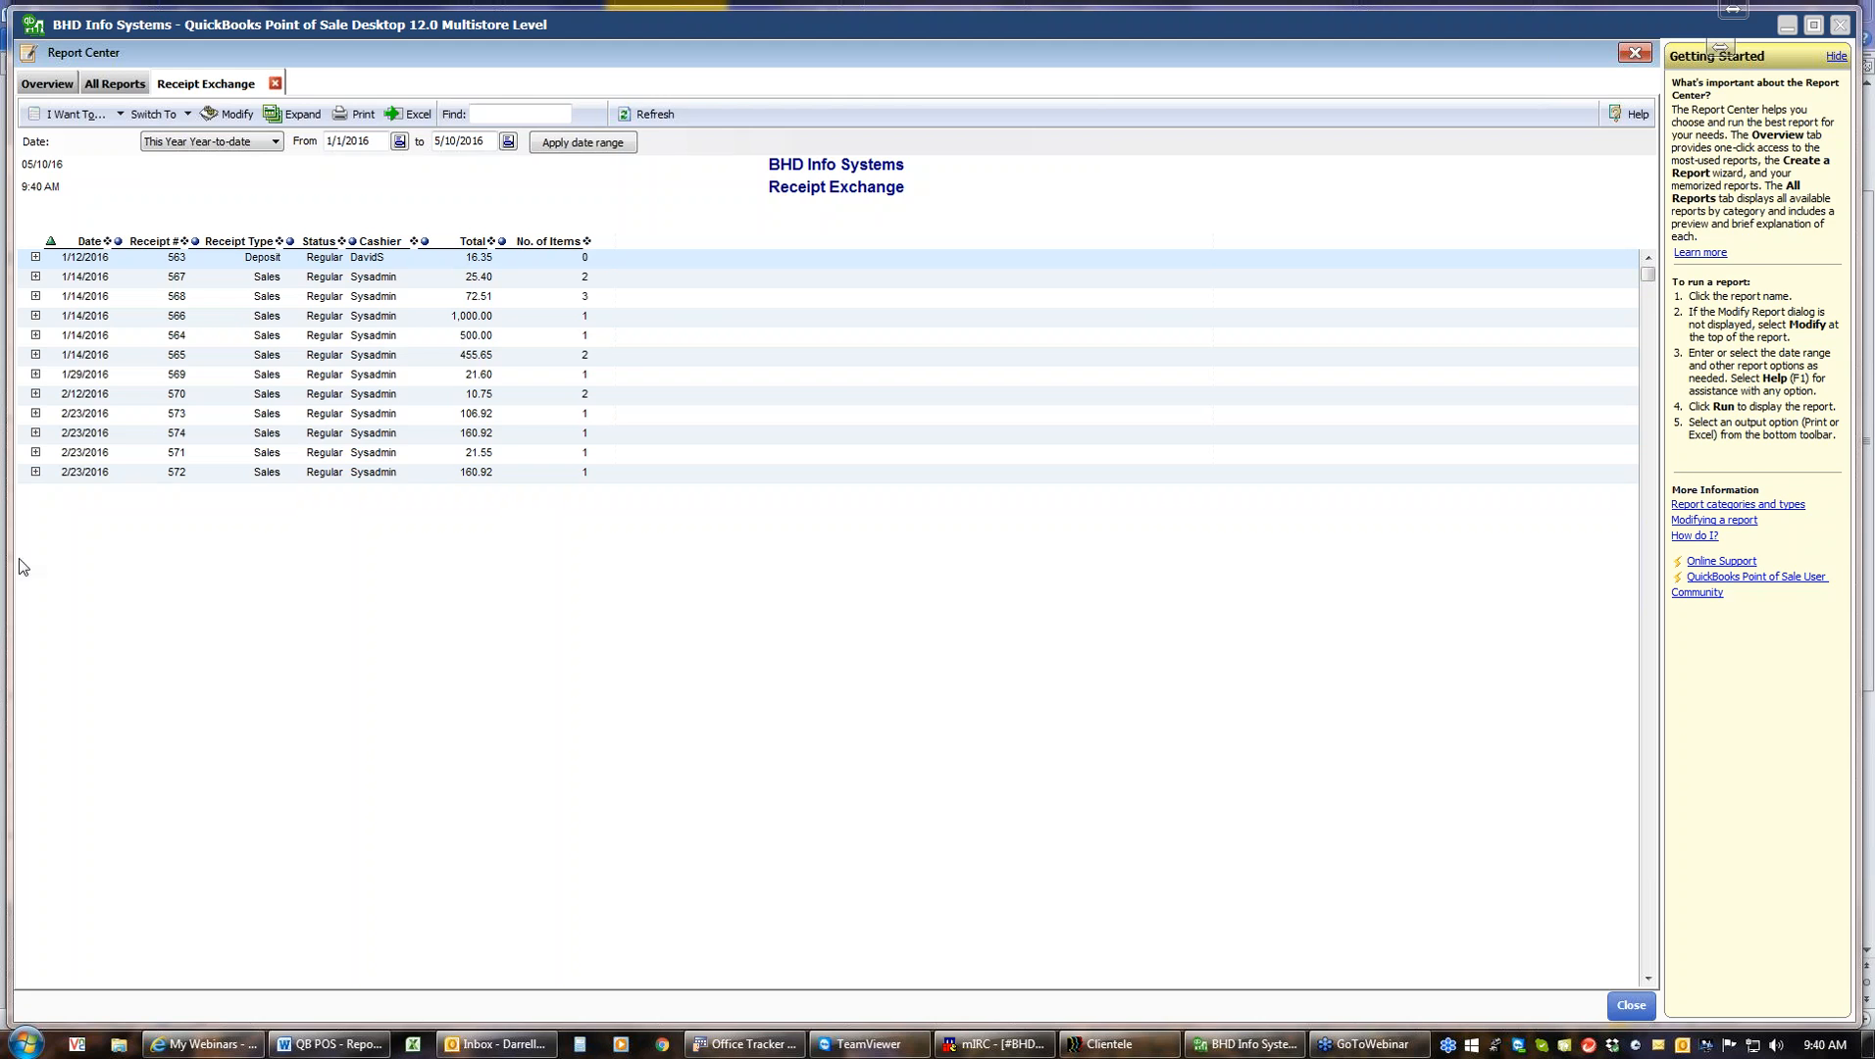
Expand and collapse the first two receipts in the Receipt Exchange report, then close the report
{"action": "left_click", "coordinate": [36, 258]}
{"action": "left_click", "coordinate": [35, 258]}
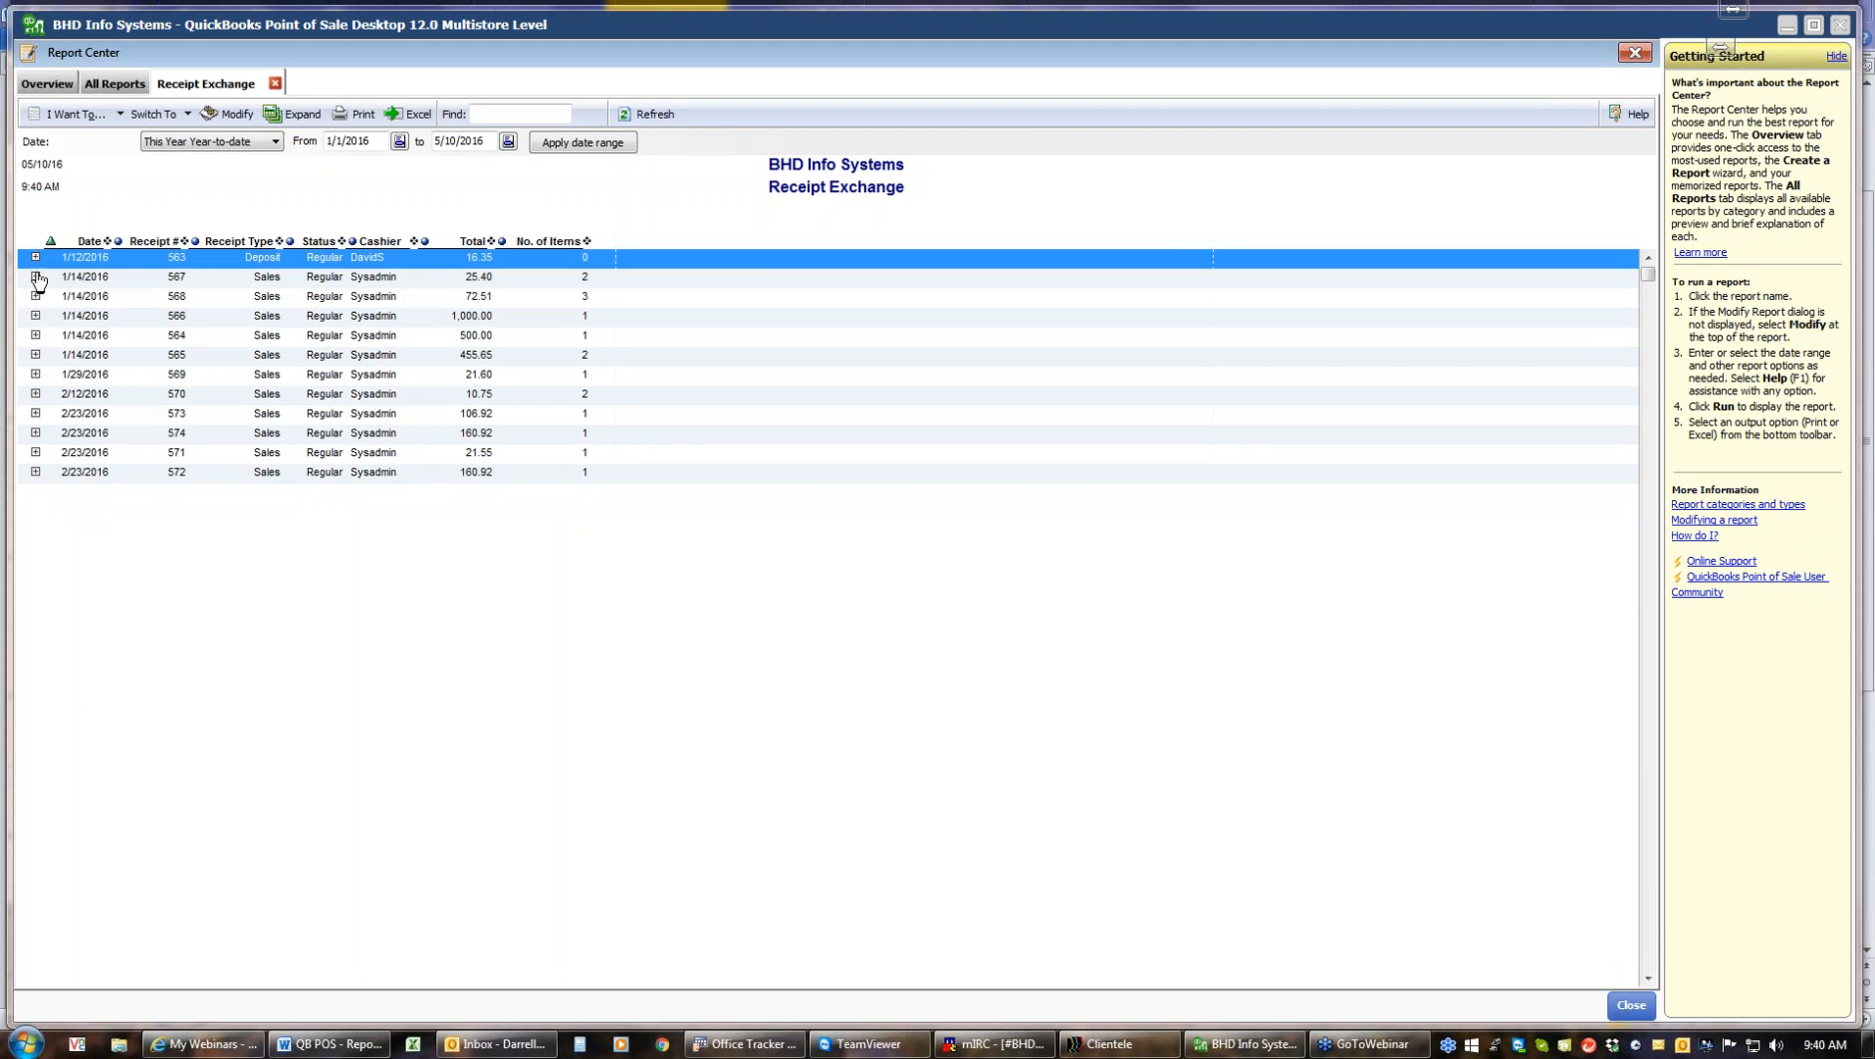
{"action": "left_click", "coordinate": [36, 276]}
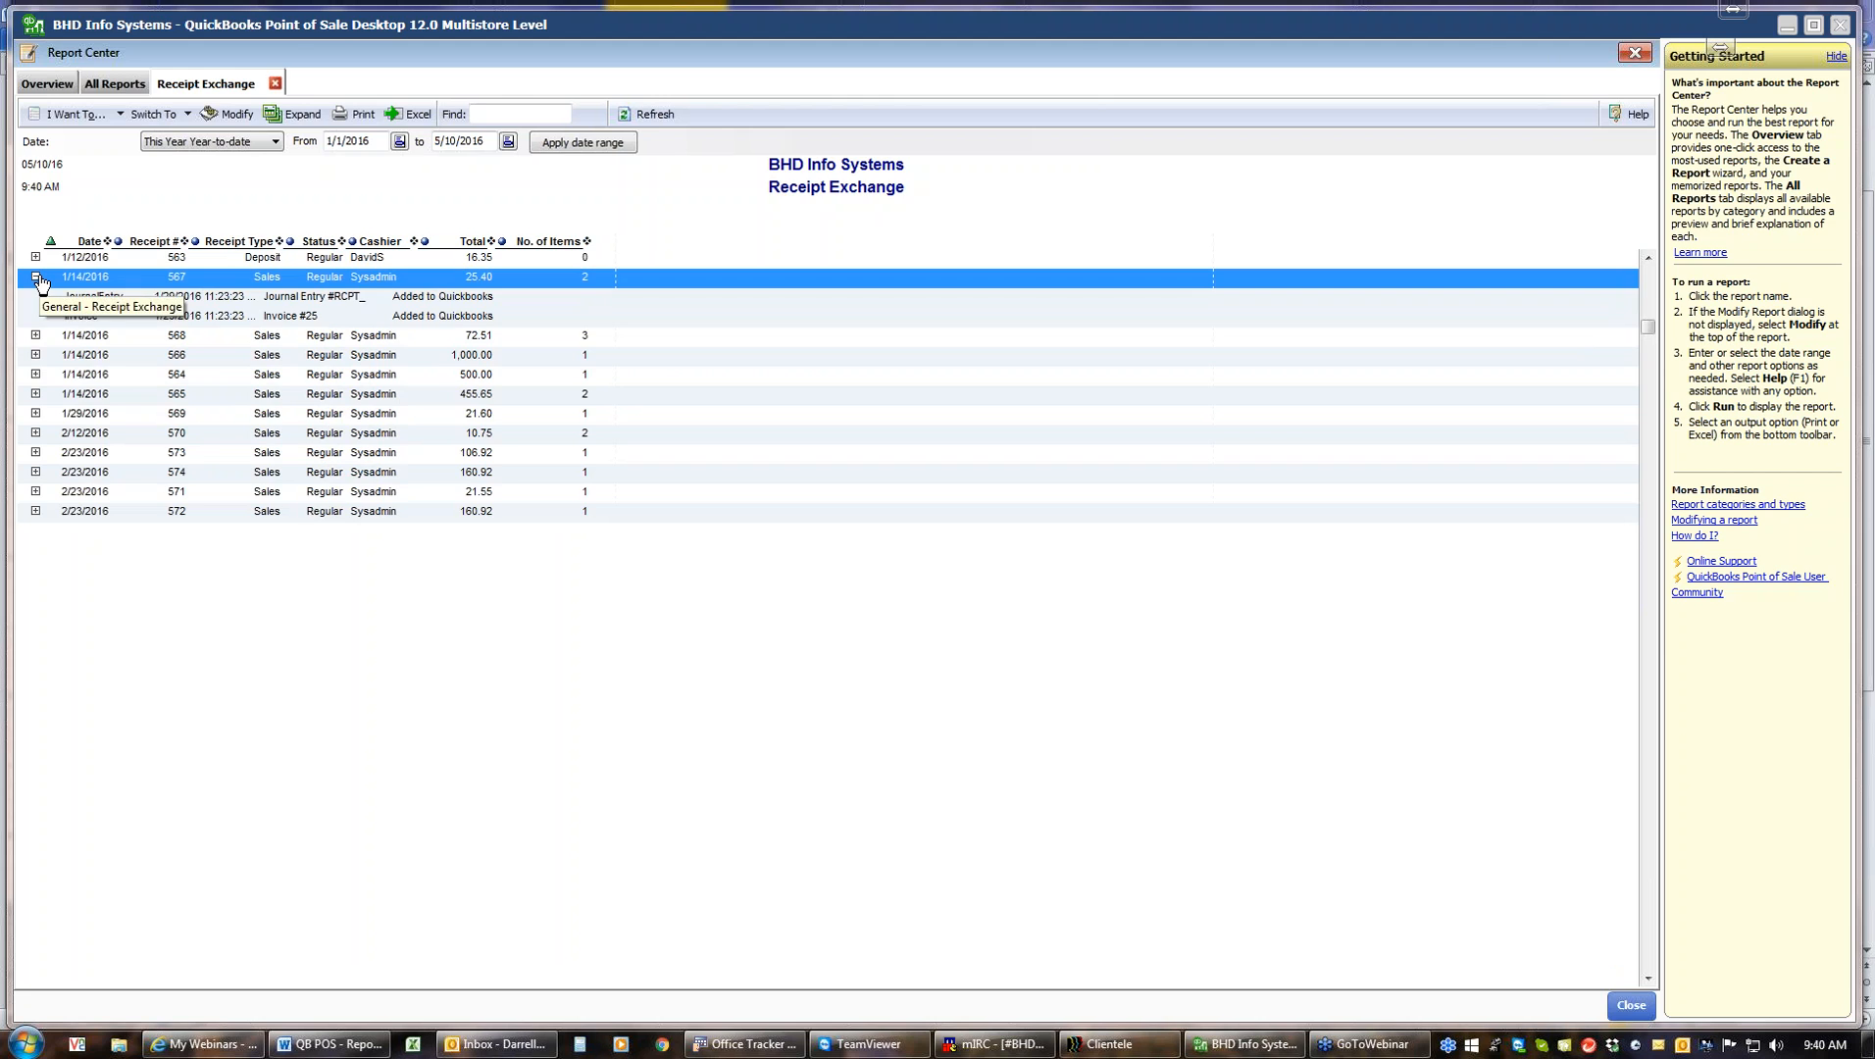
{"action": "left_click", "coordinate": [37, 278]}
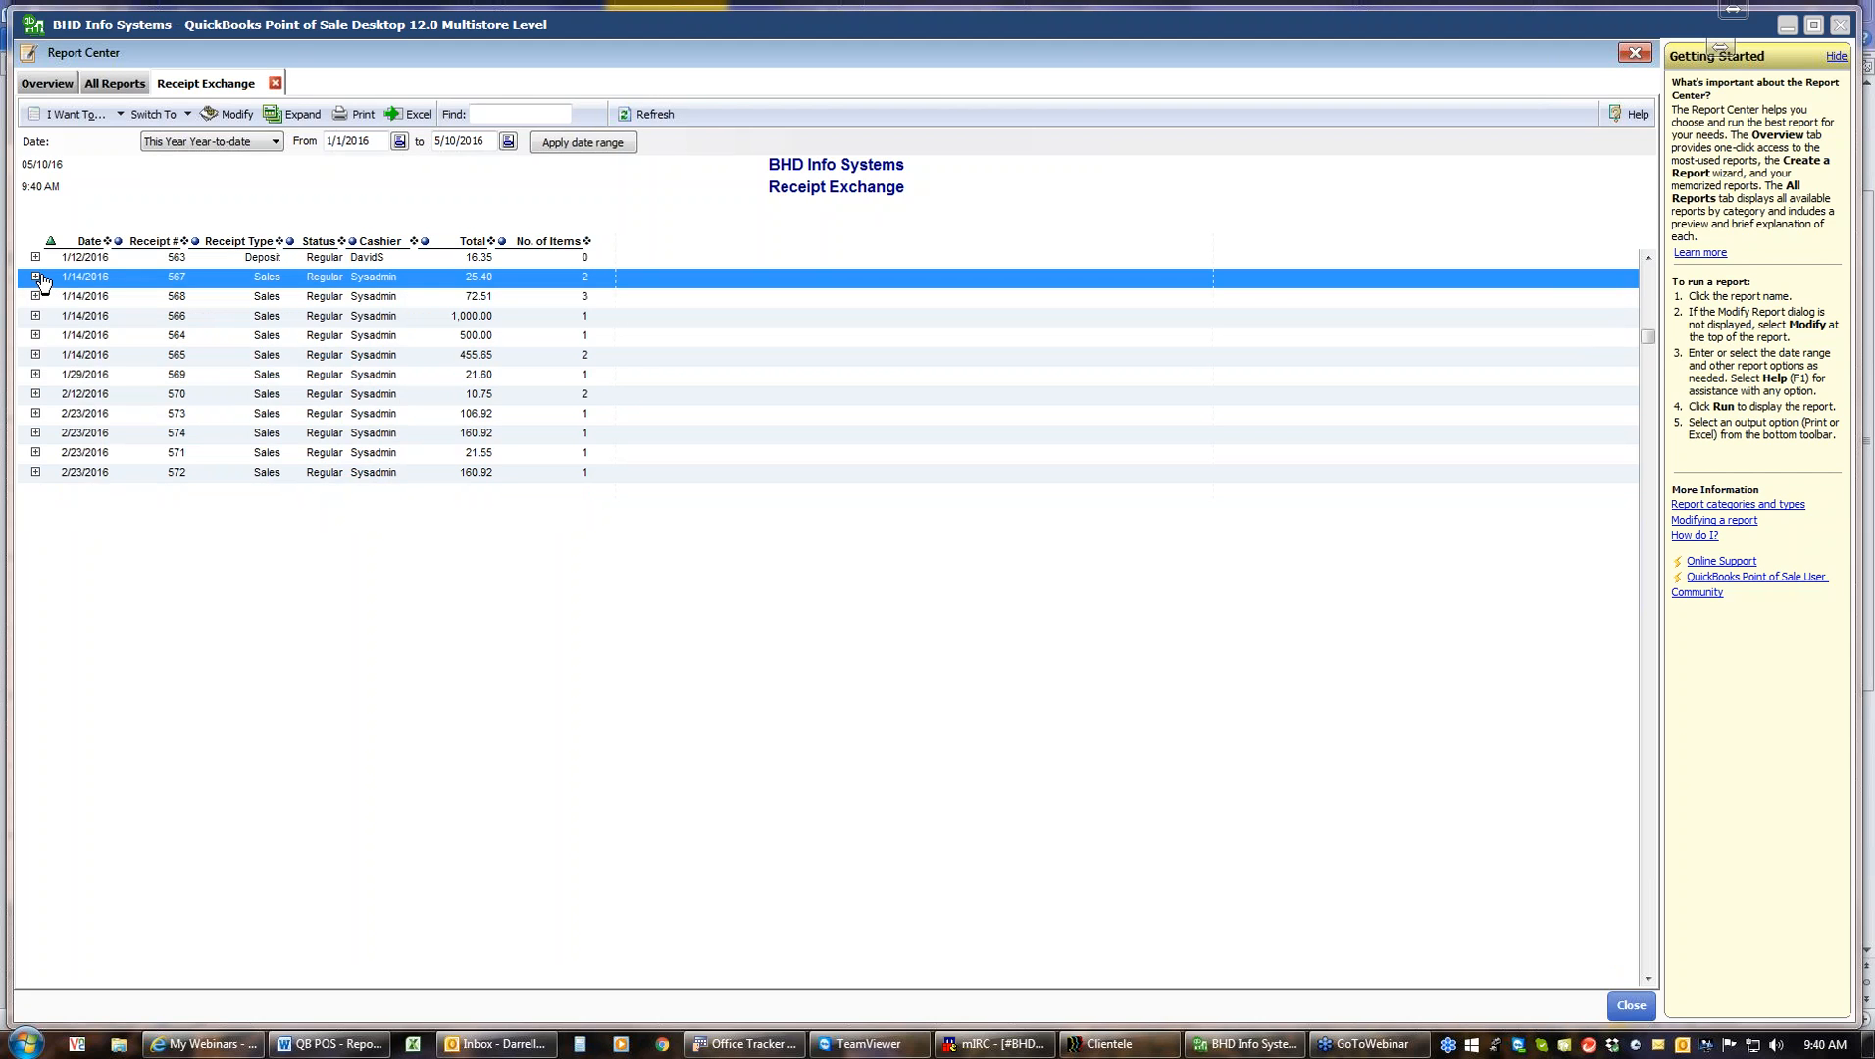
{"action": "left_click", "coordinate": [275, 84]}
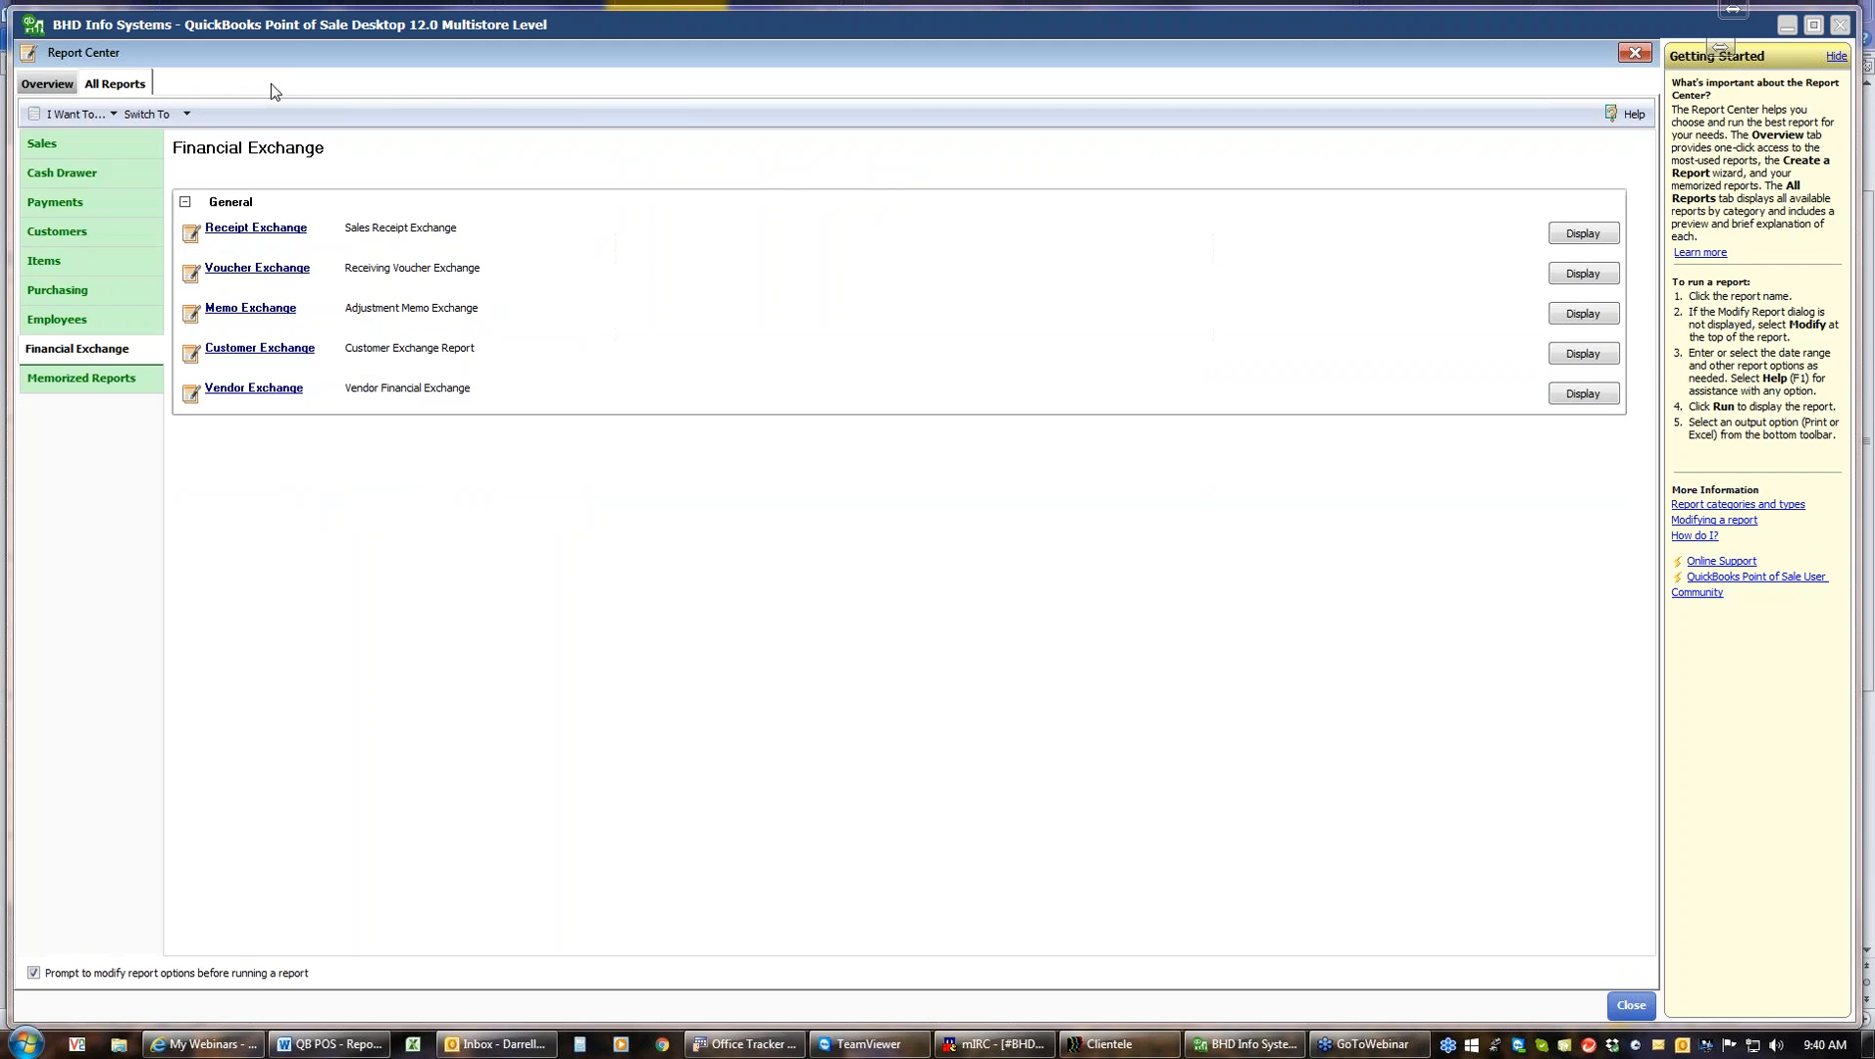
Browse the Memorized Reports list and switch back to the Sales report category
{"action": "left_click", "coordinate": [91, 383]}
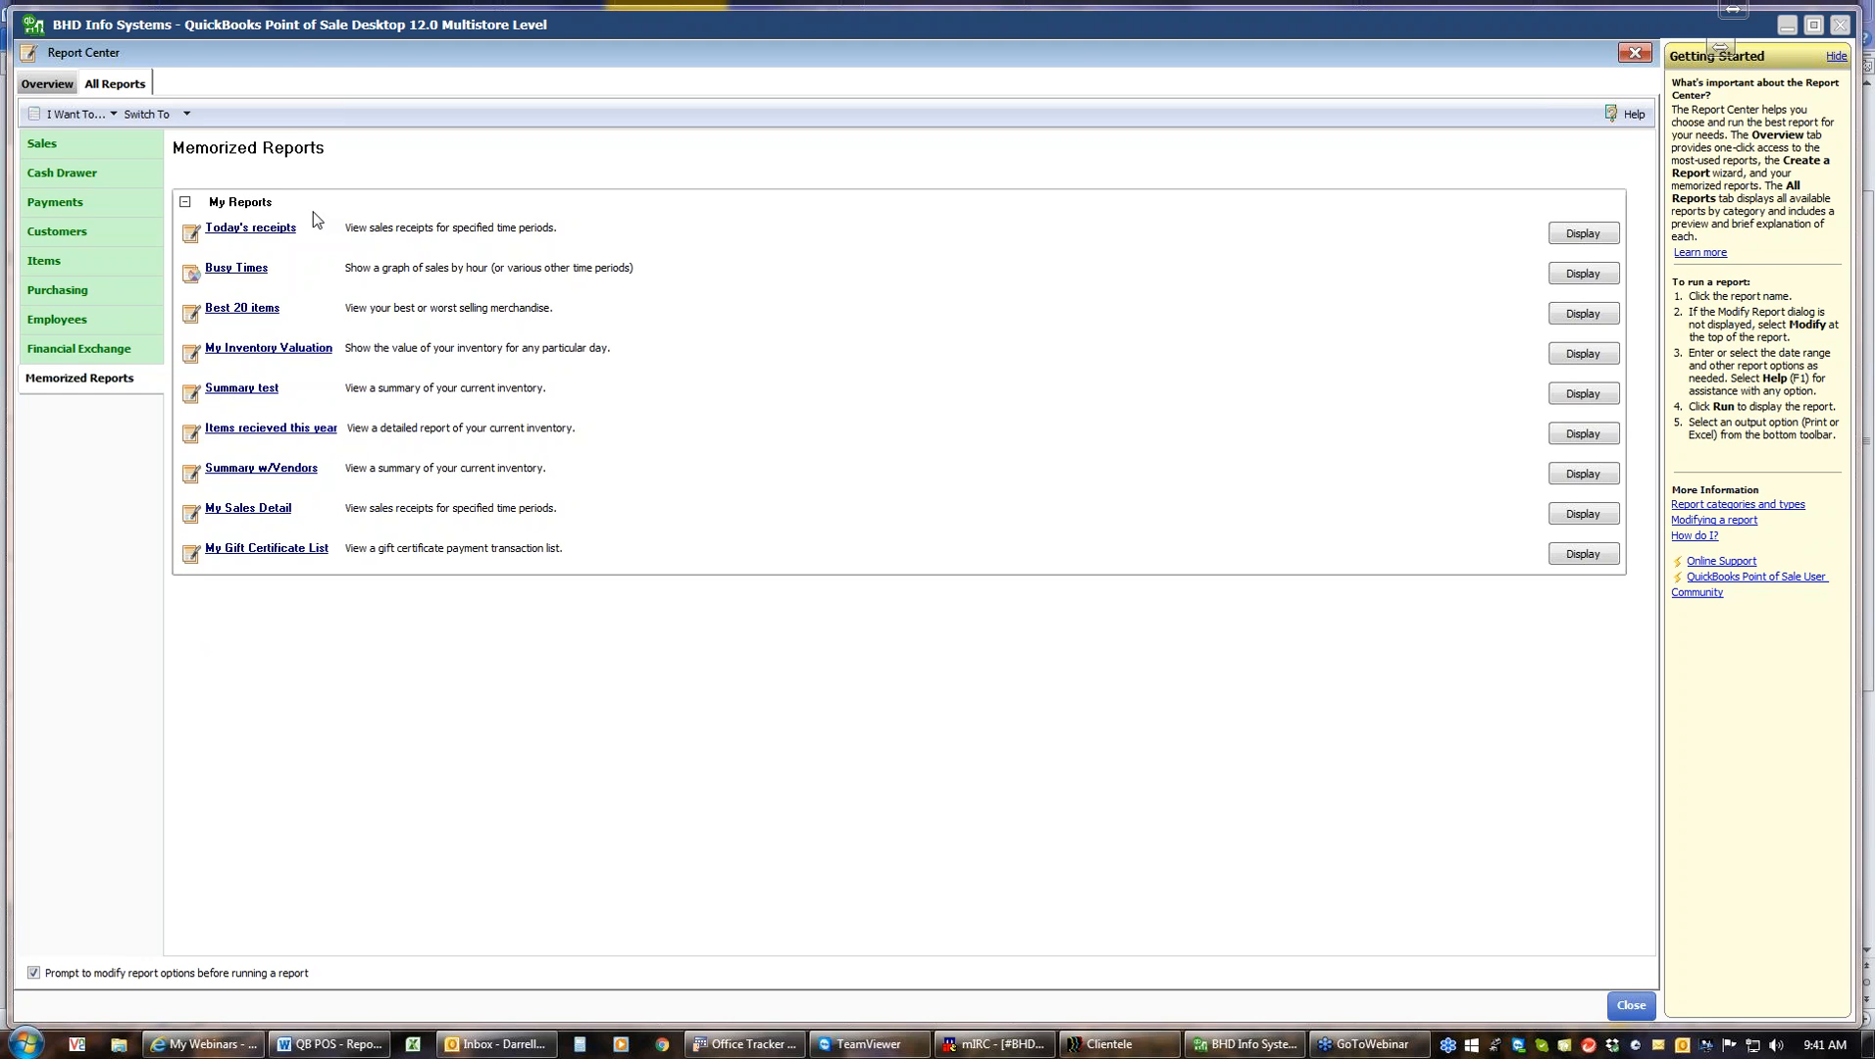
{"action": "left_click", "coordinate": [41, 145]}
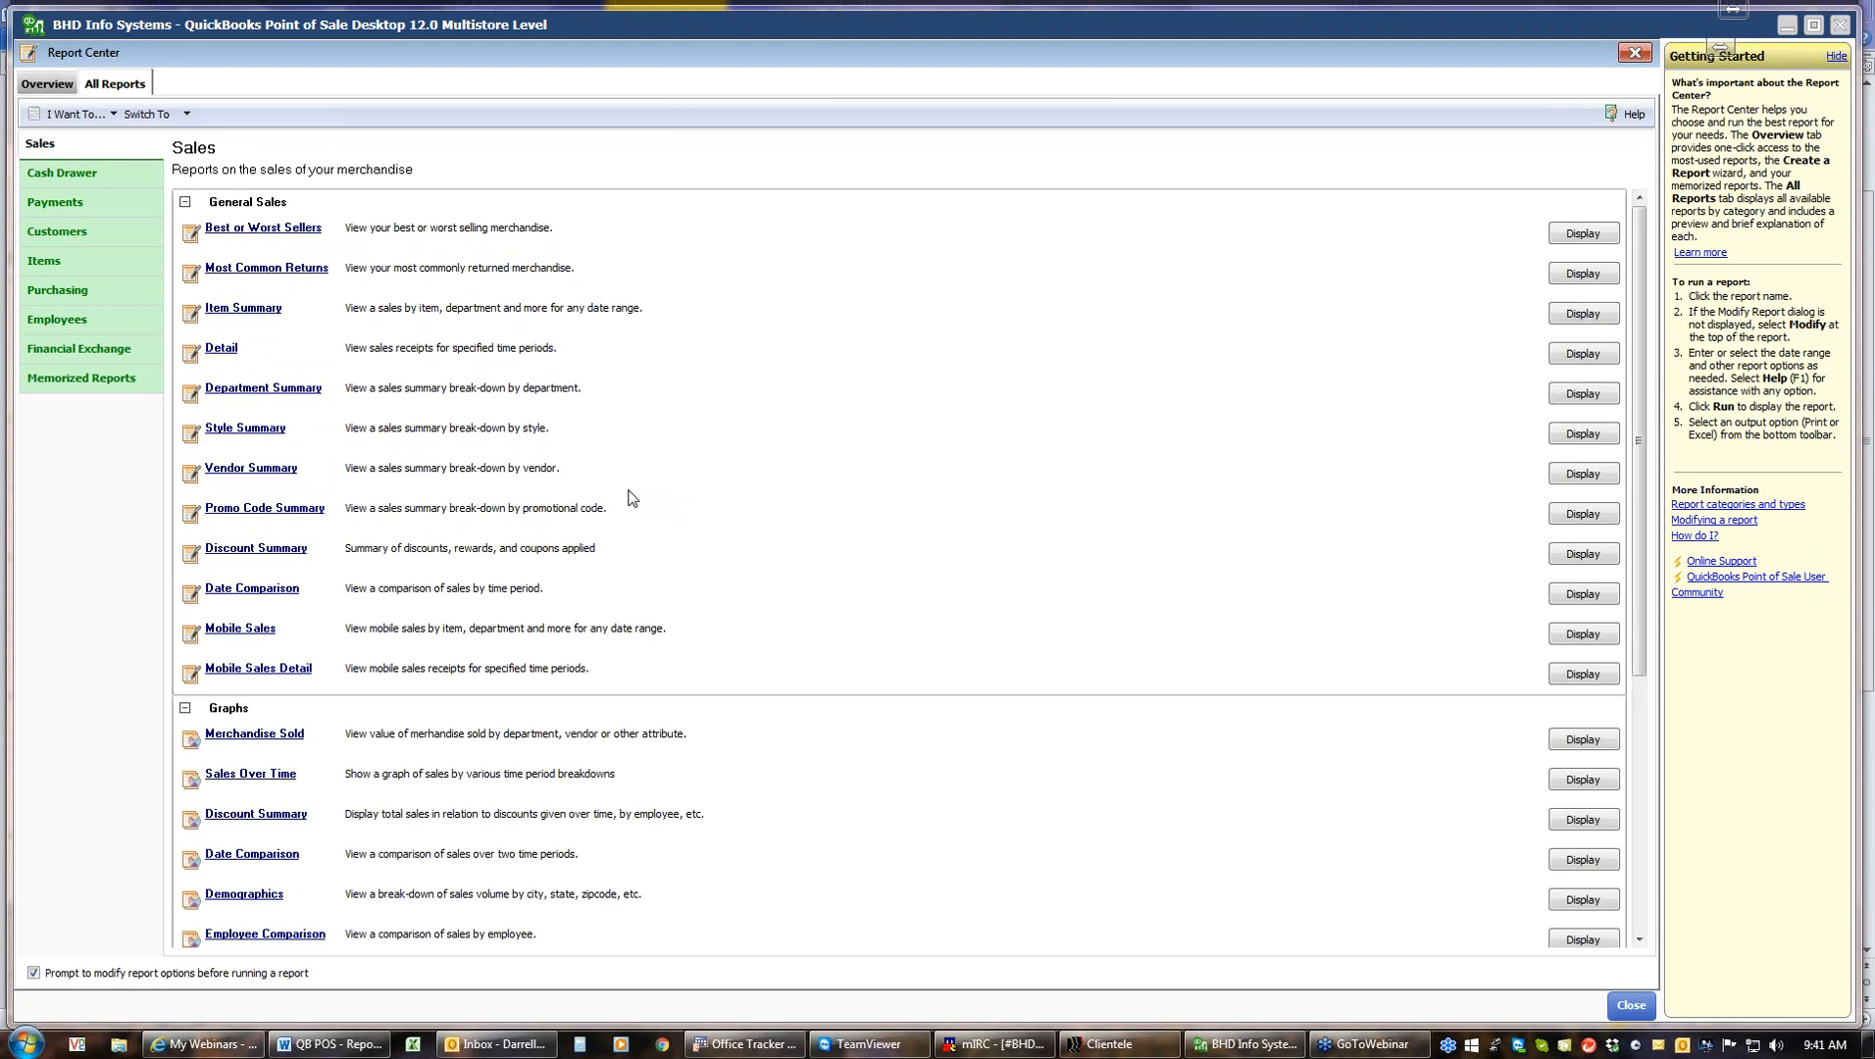
Start the Vendor Summary report, view its date range choices, and add the Total Margin $ column
{"action": "left_click", "coordinate": [267, 478]}
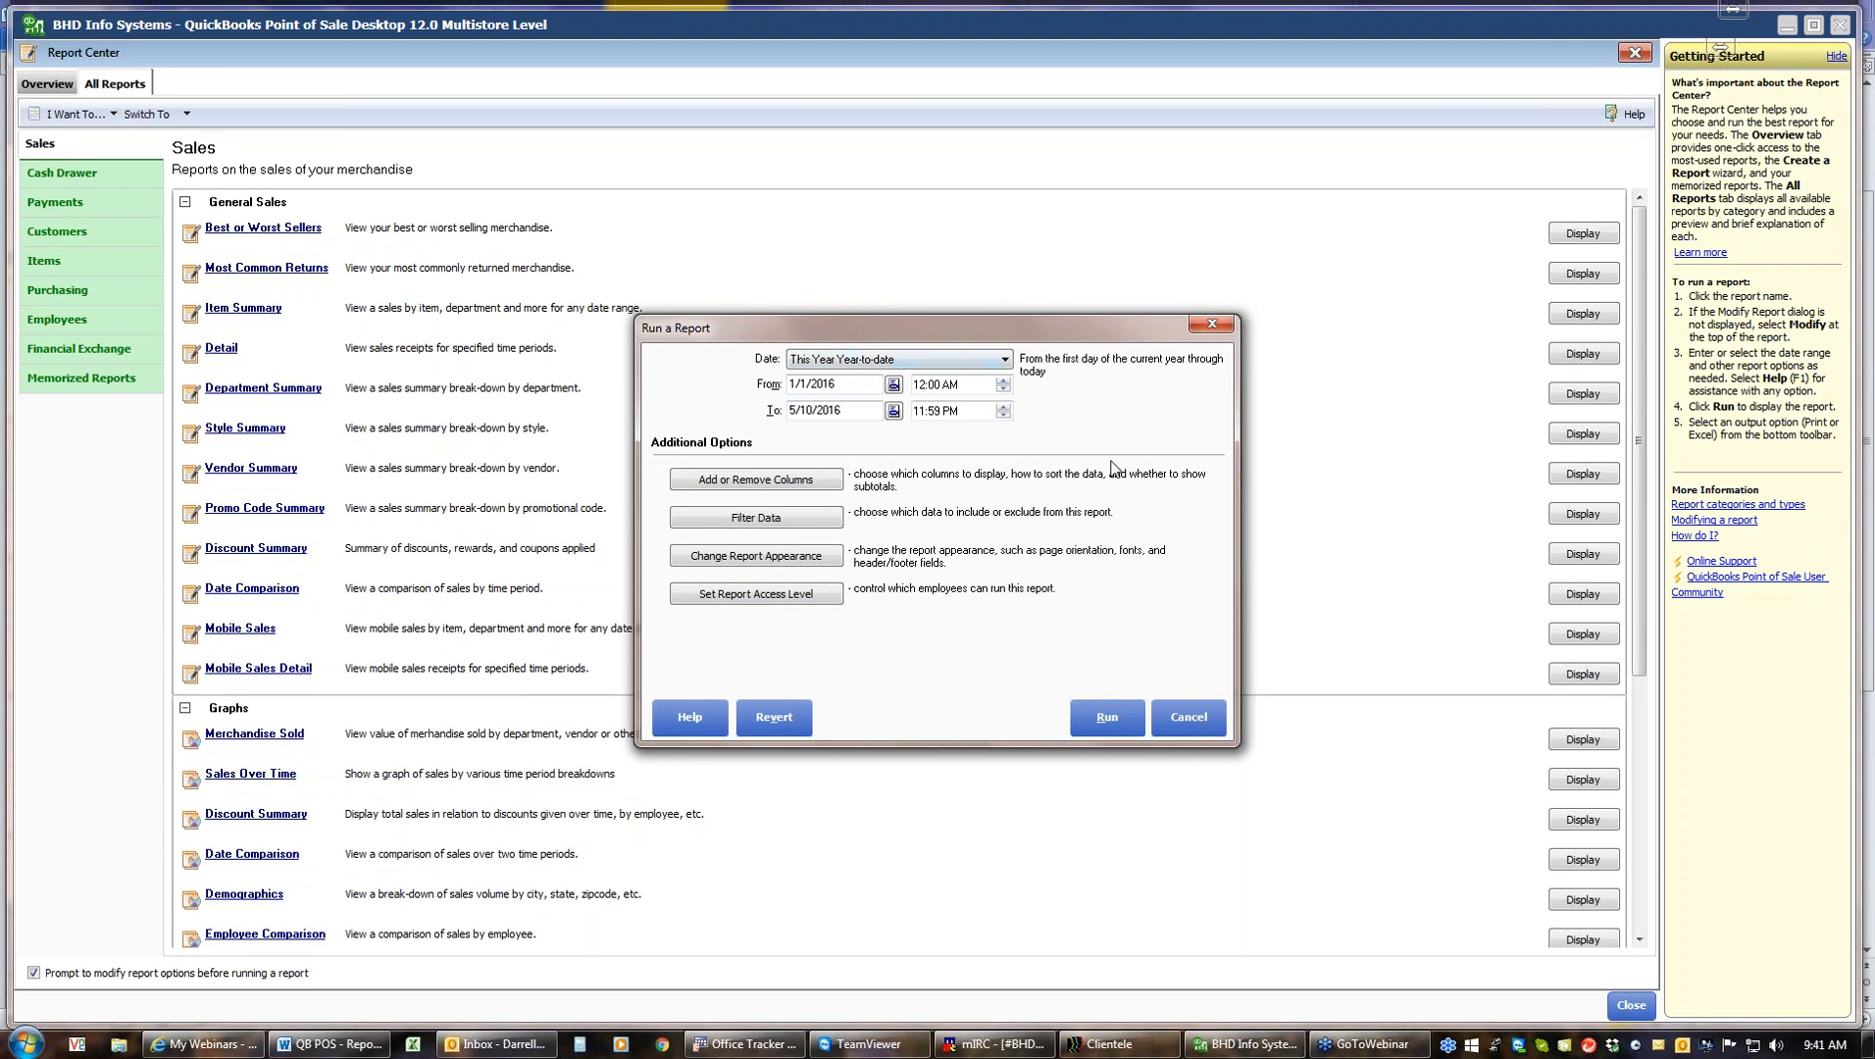
{"action": "left_click", "coordinate": [1003, 361]}
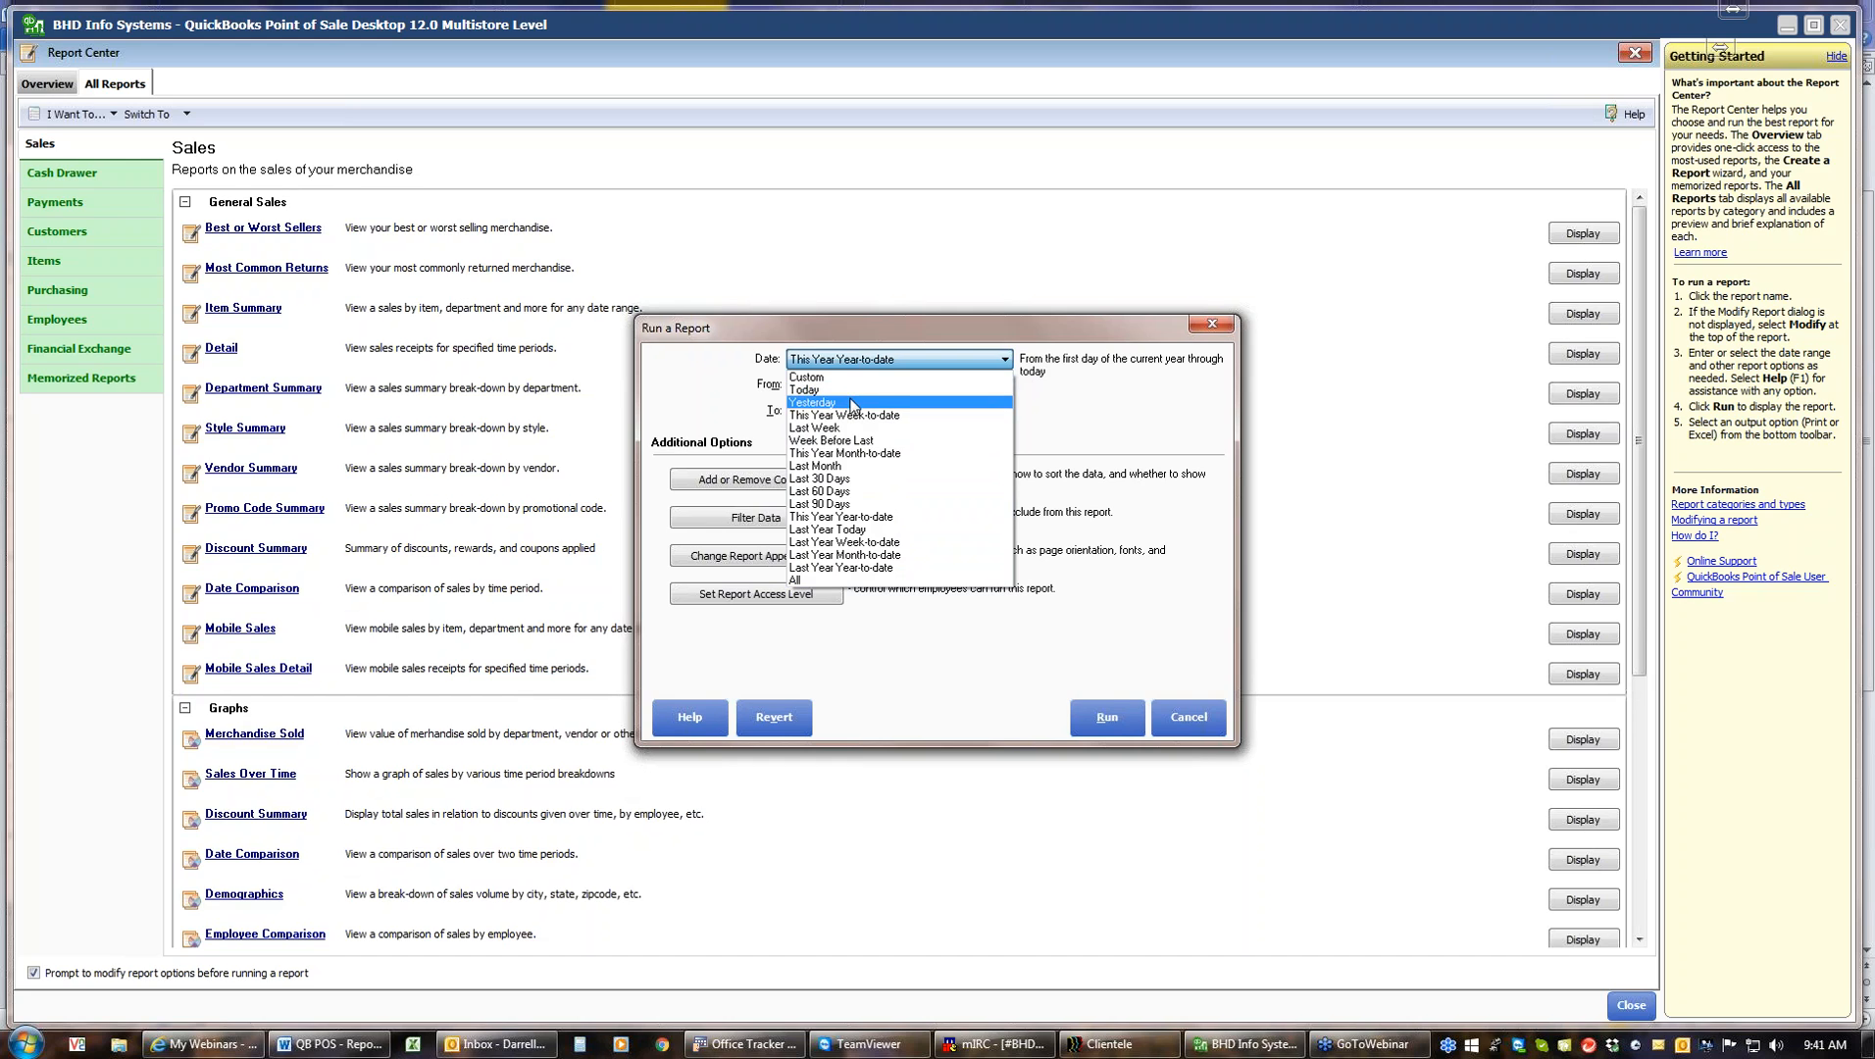
{"action": "left_click", "coordinate": [880, 521]}
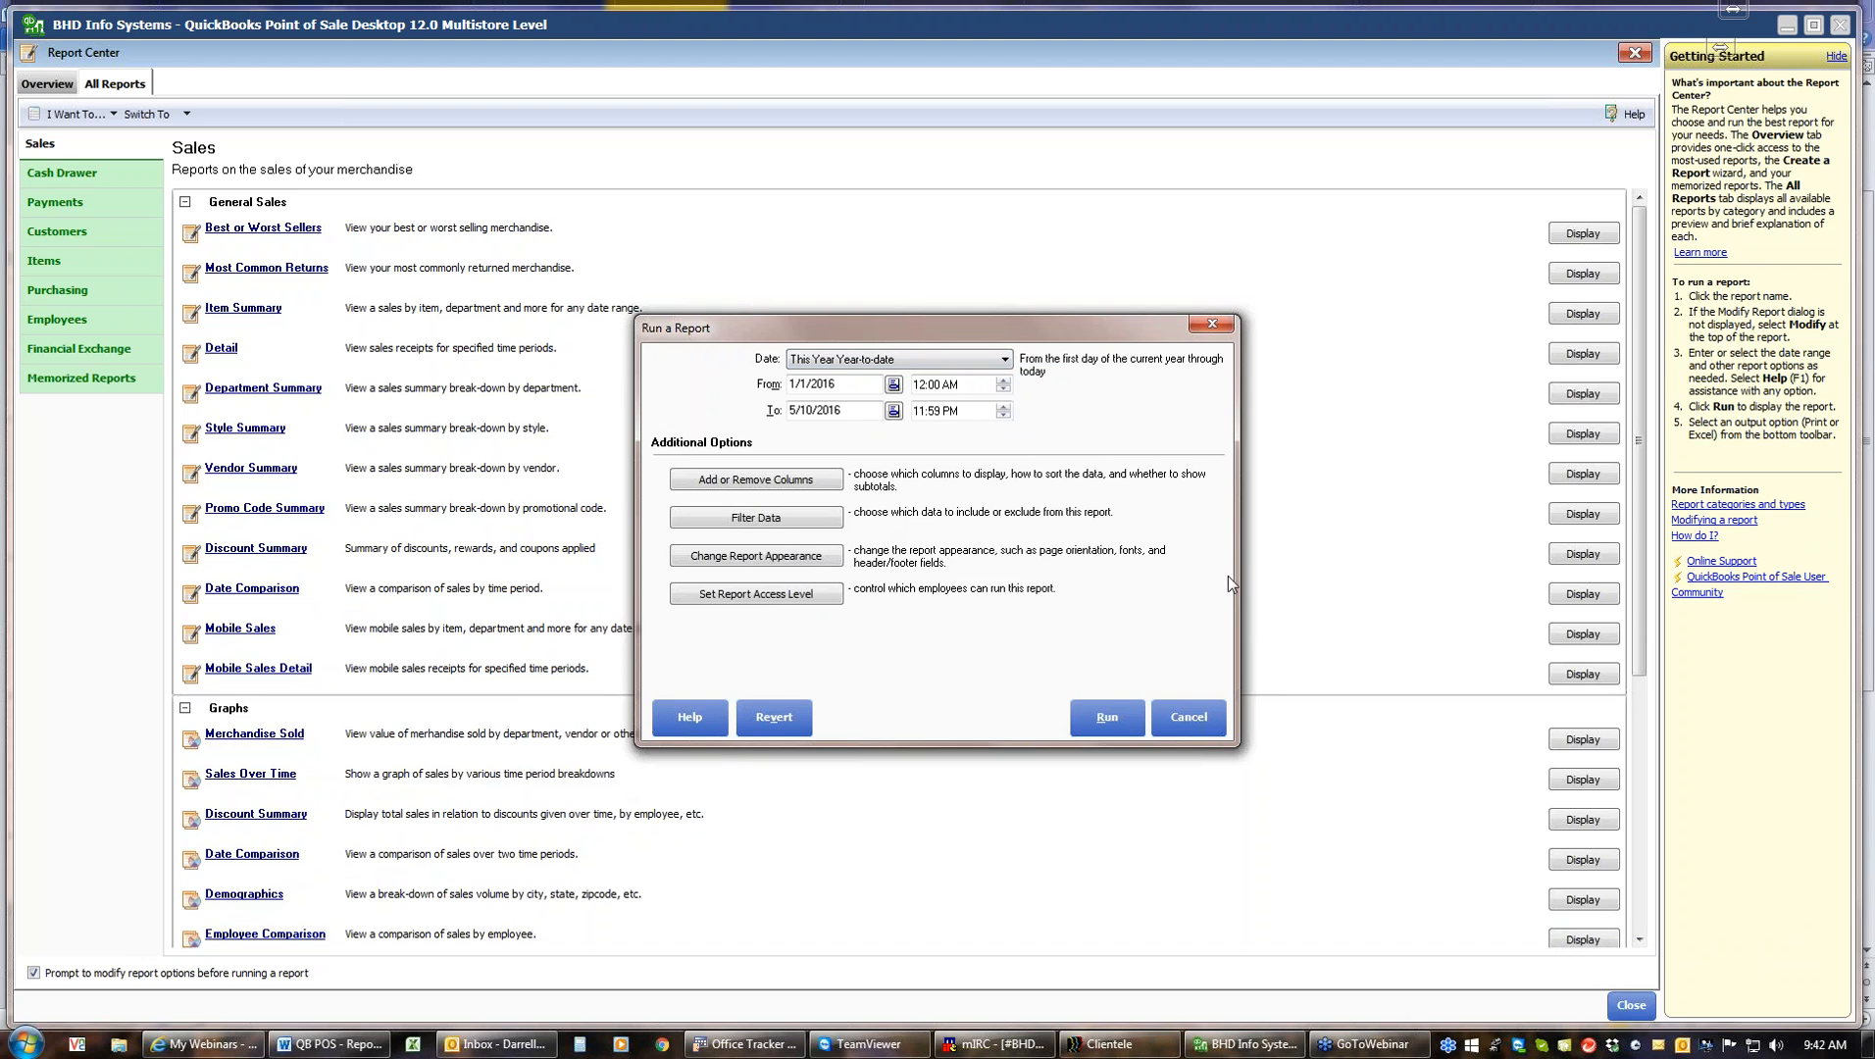
{"action": "left_click", "coordinate": [796, 481]}
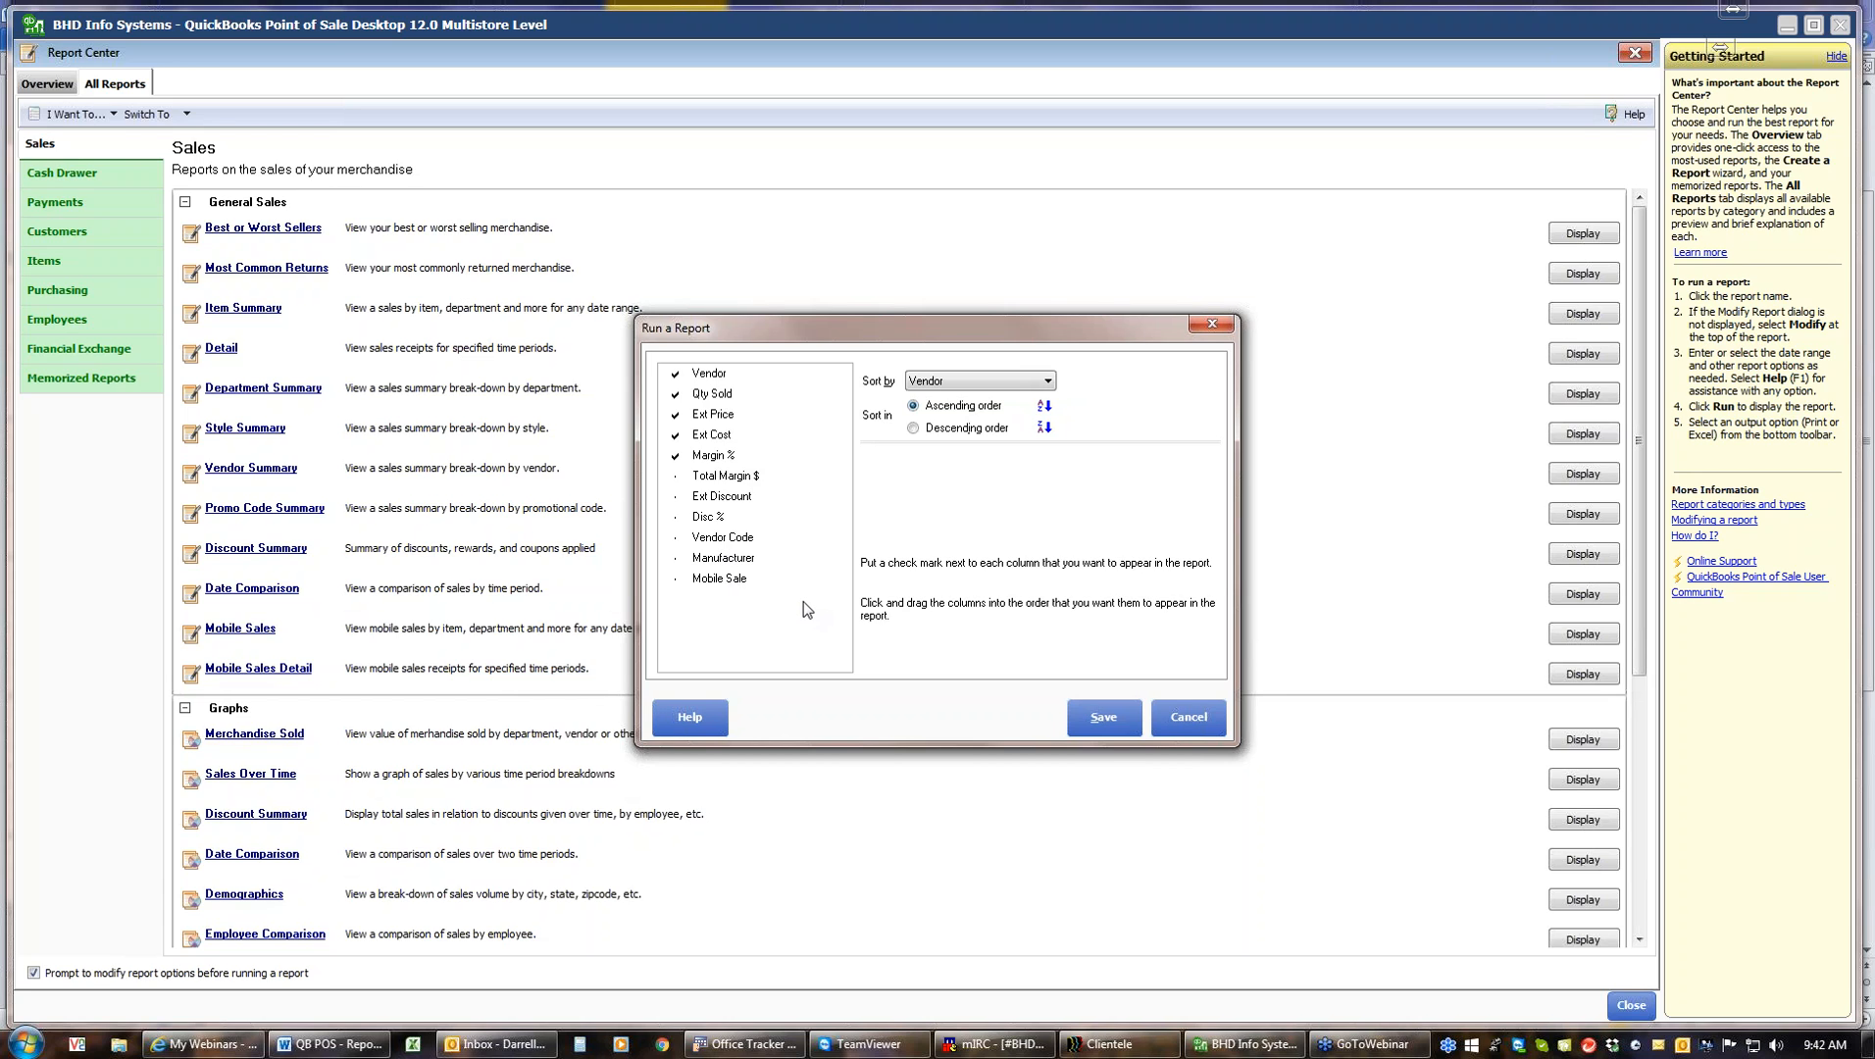
{"action": "left_click", "coordinate": [676, 477]}
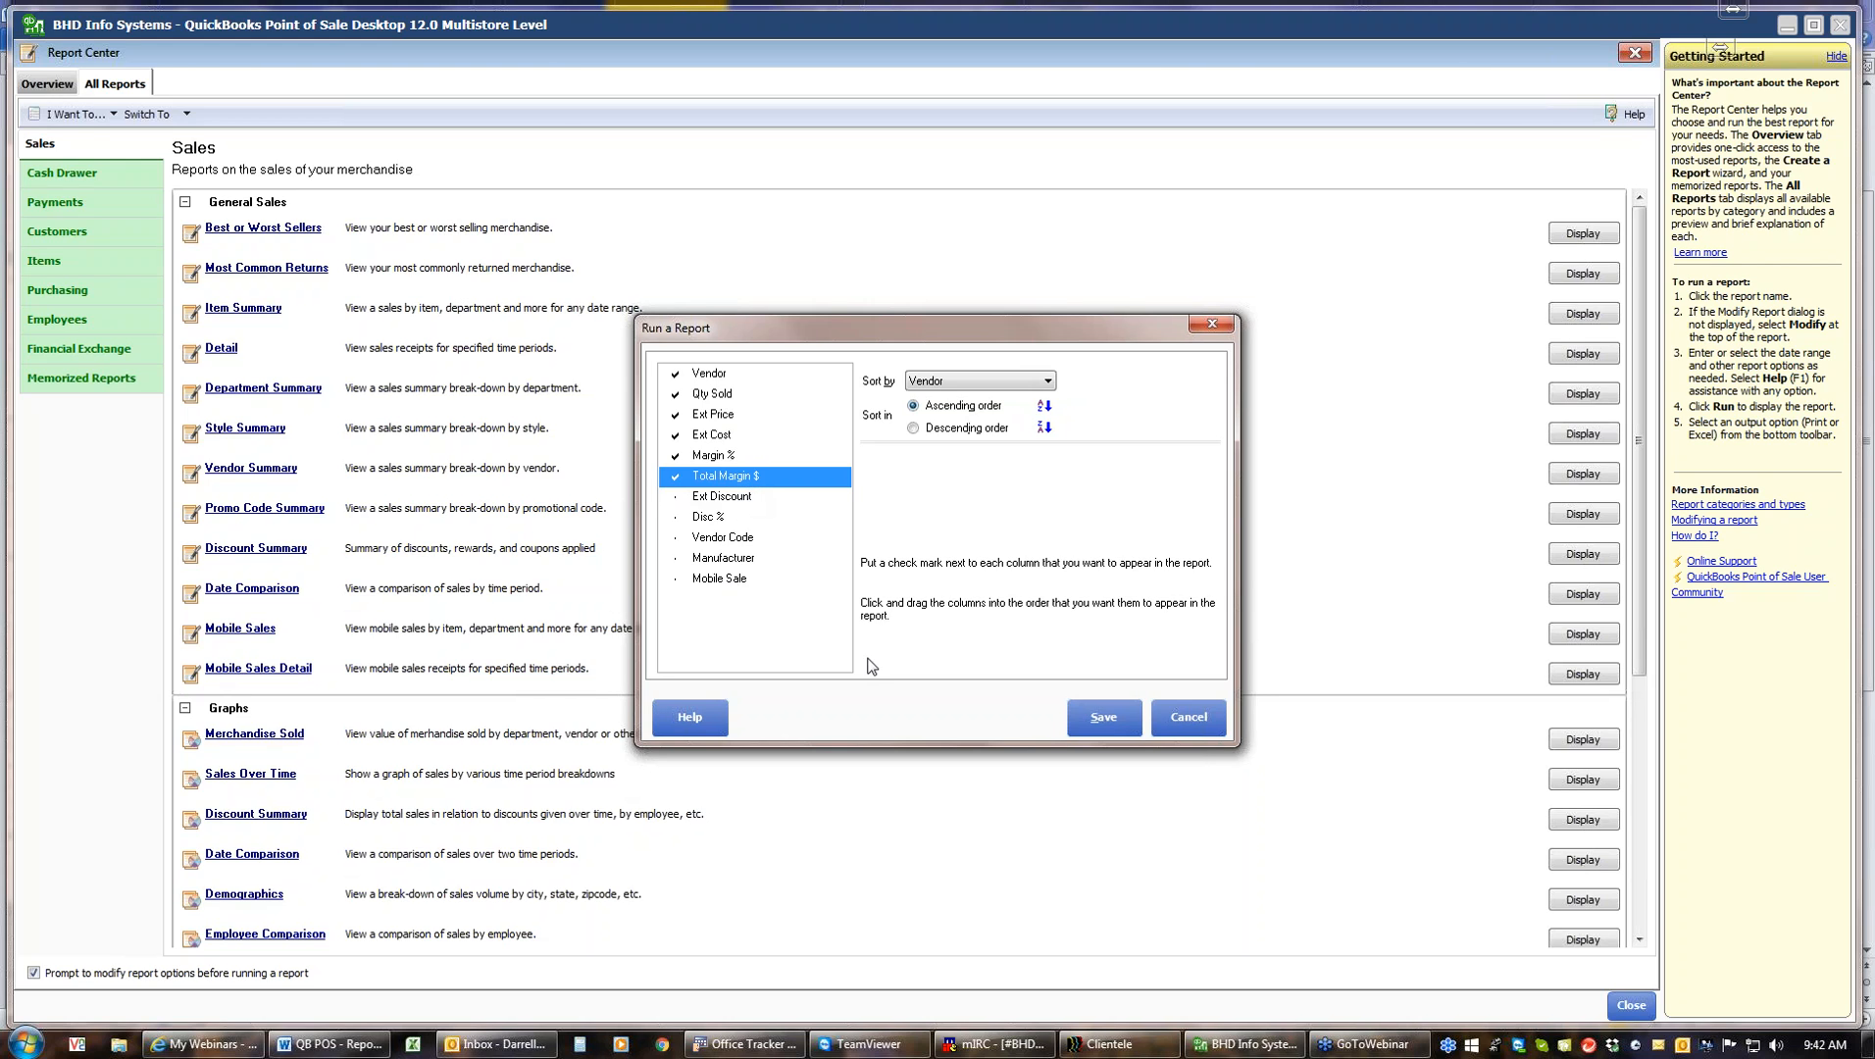
{"action": "left_click", "coordinate": [1106, 720]}
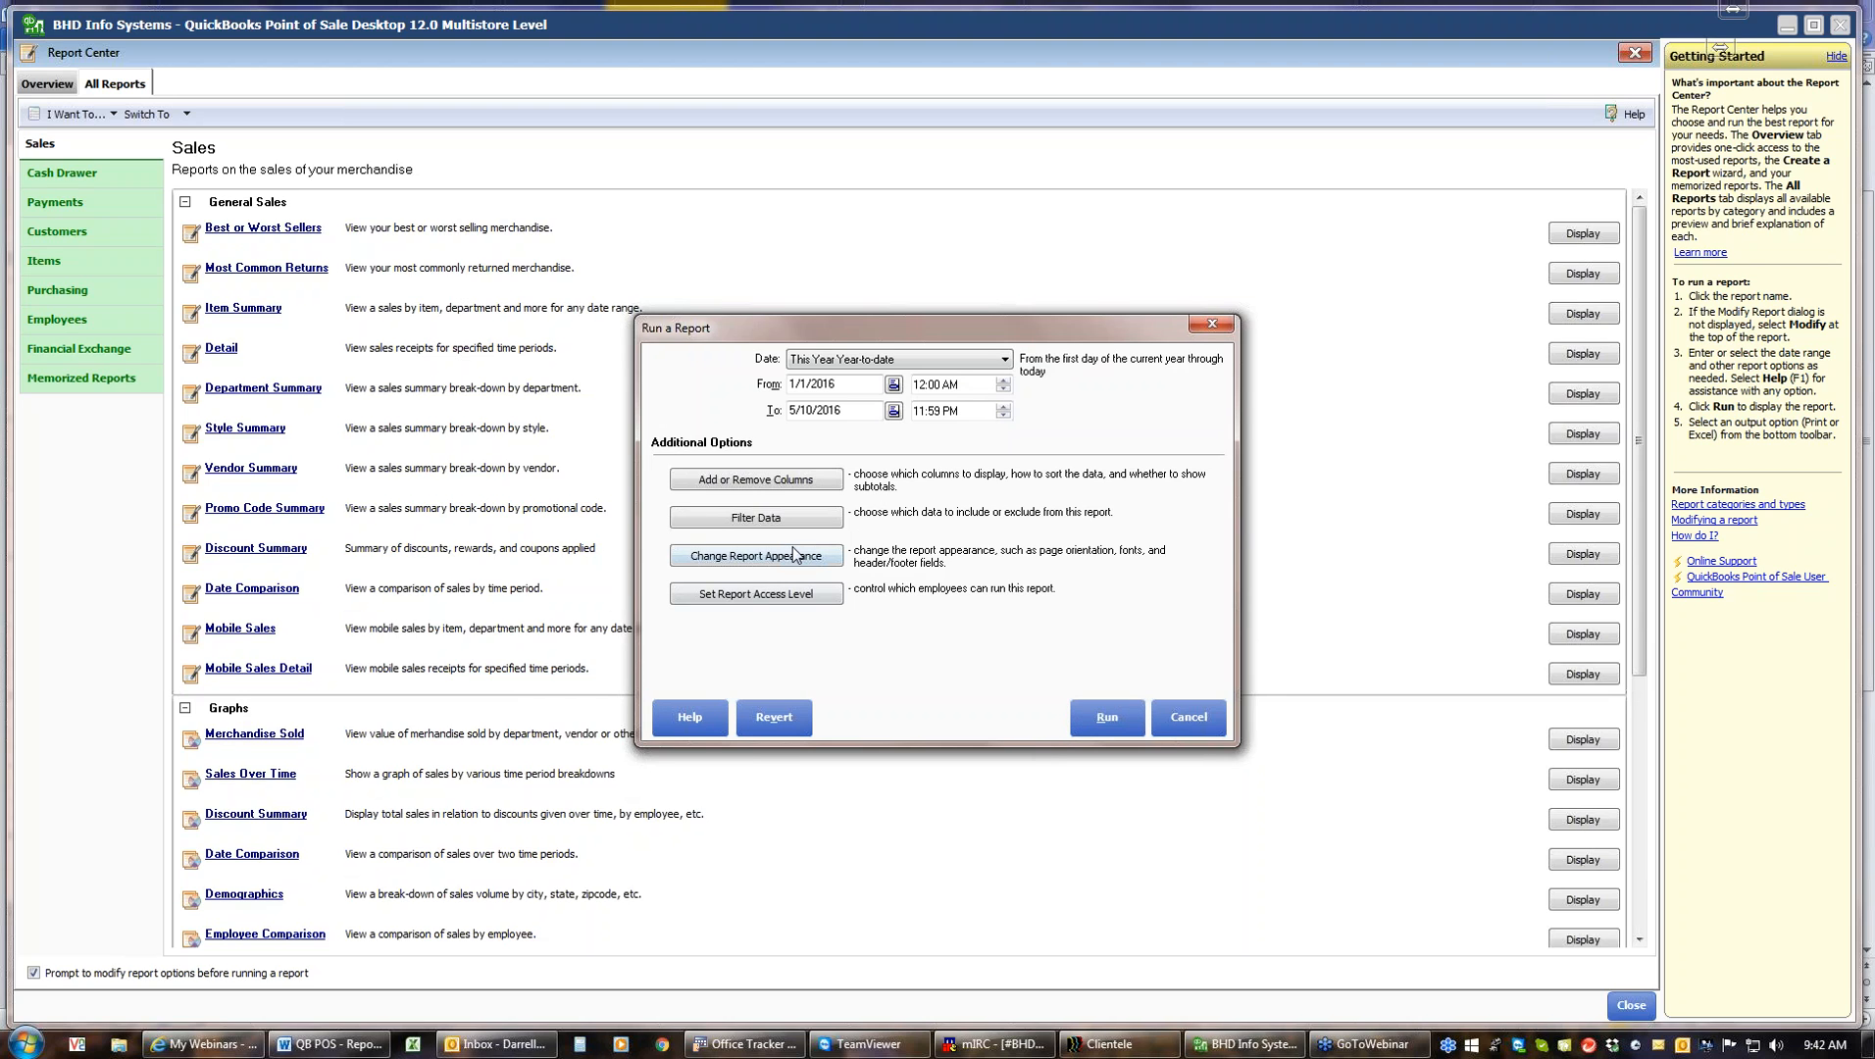
Review the report's data filter options and run the Vendor Summary report
{"action": "left_click", "coordinate": [789, 522]}
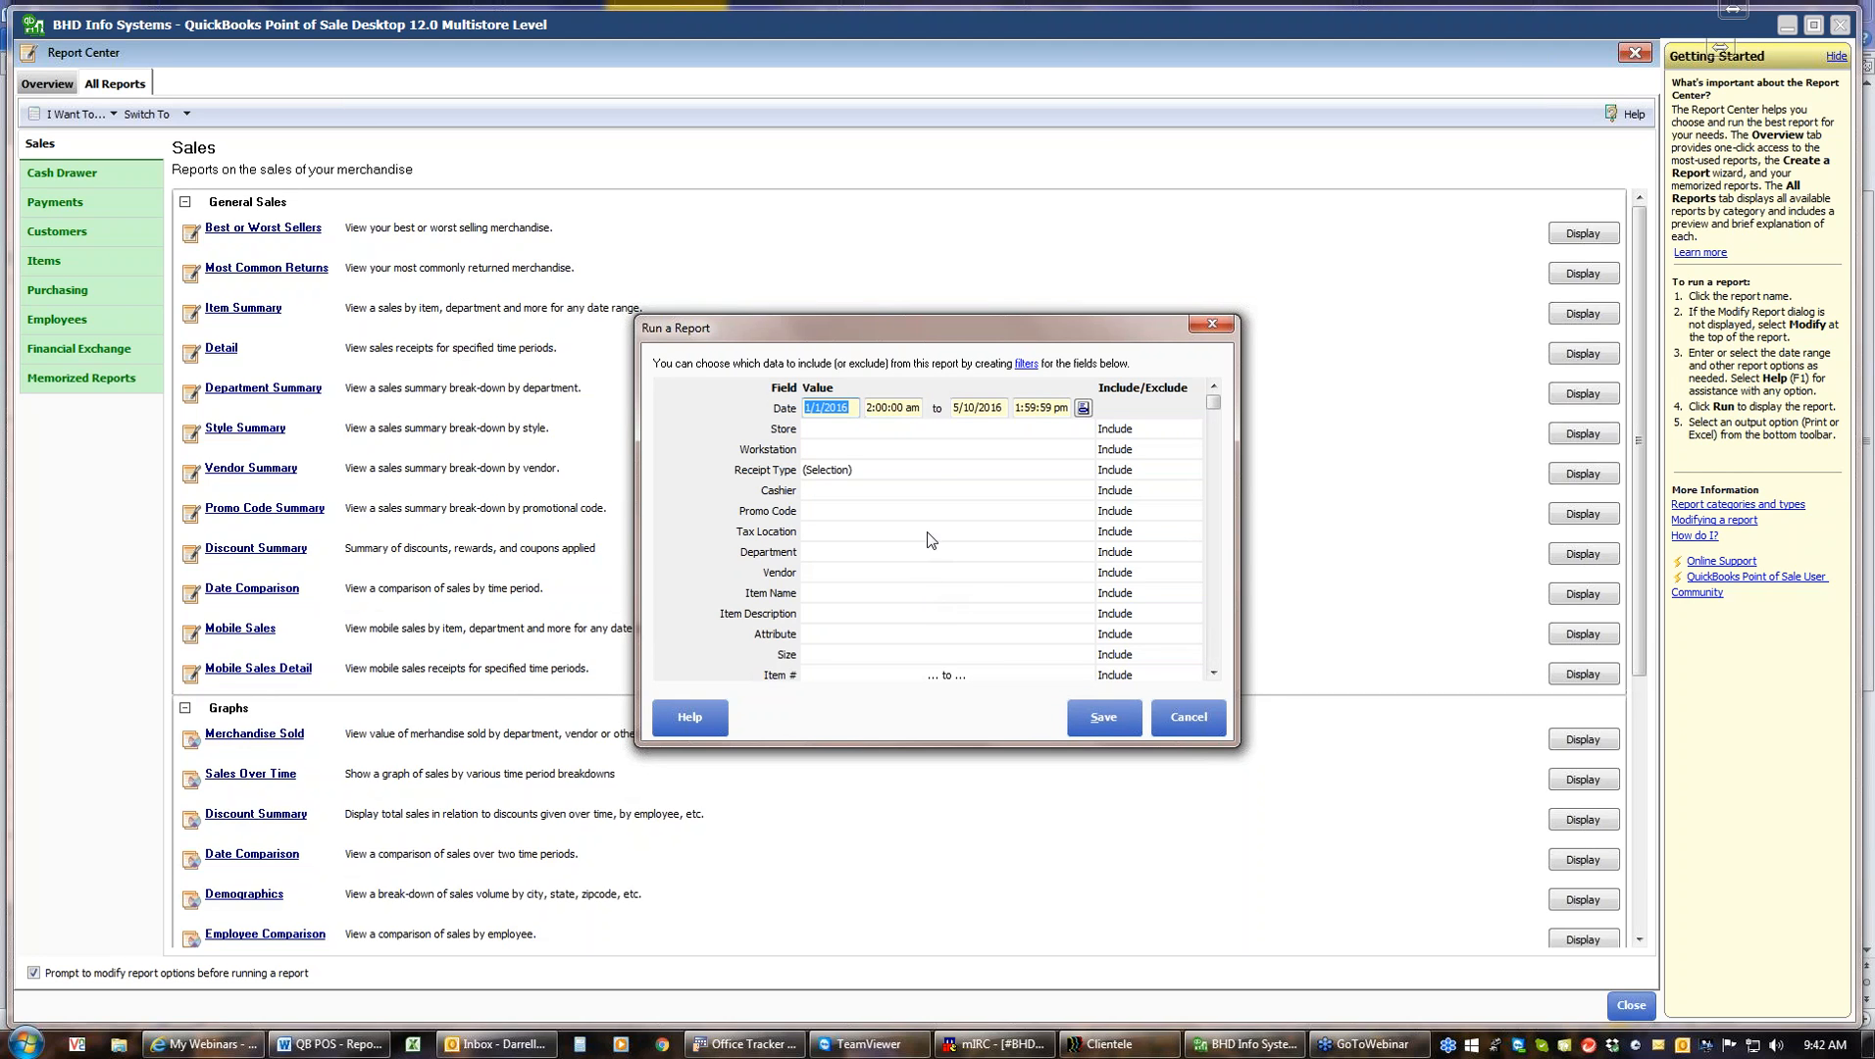
{"action": "left_click", "coordinate": [1104, 717]}
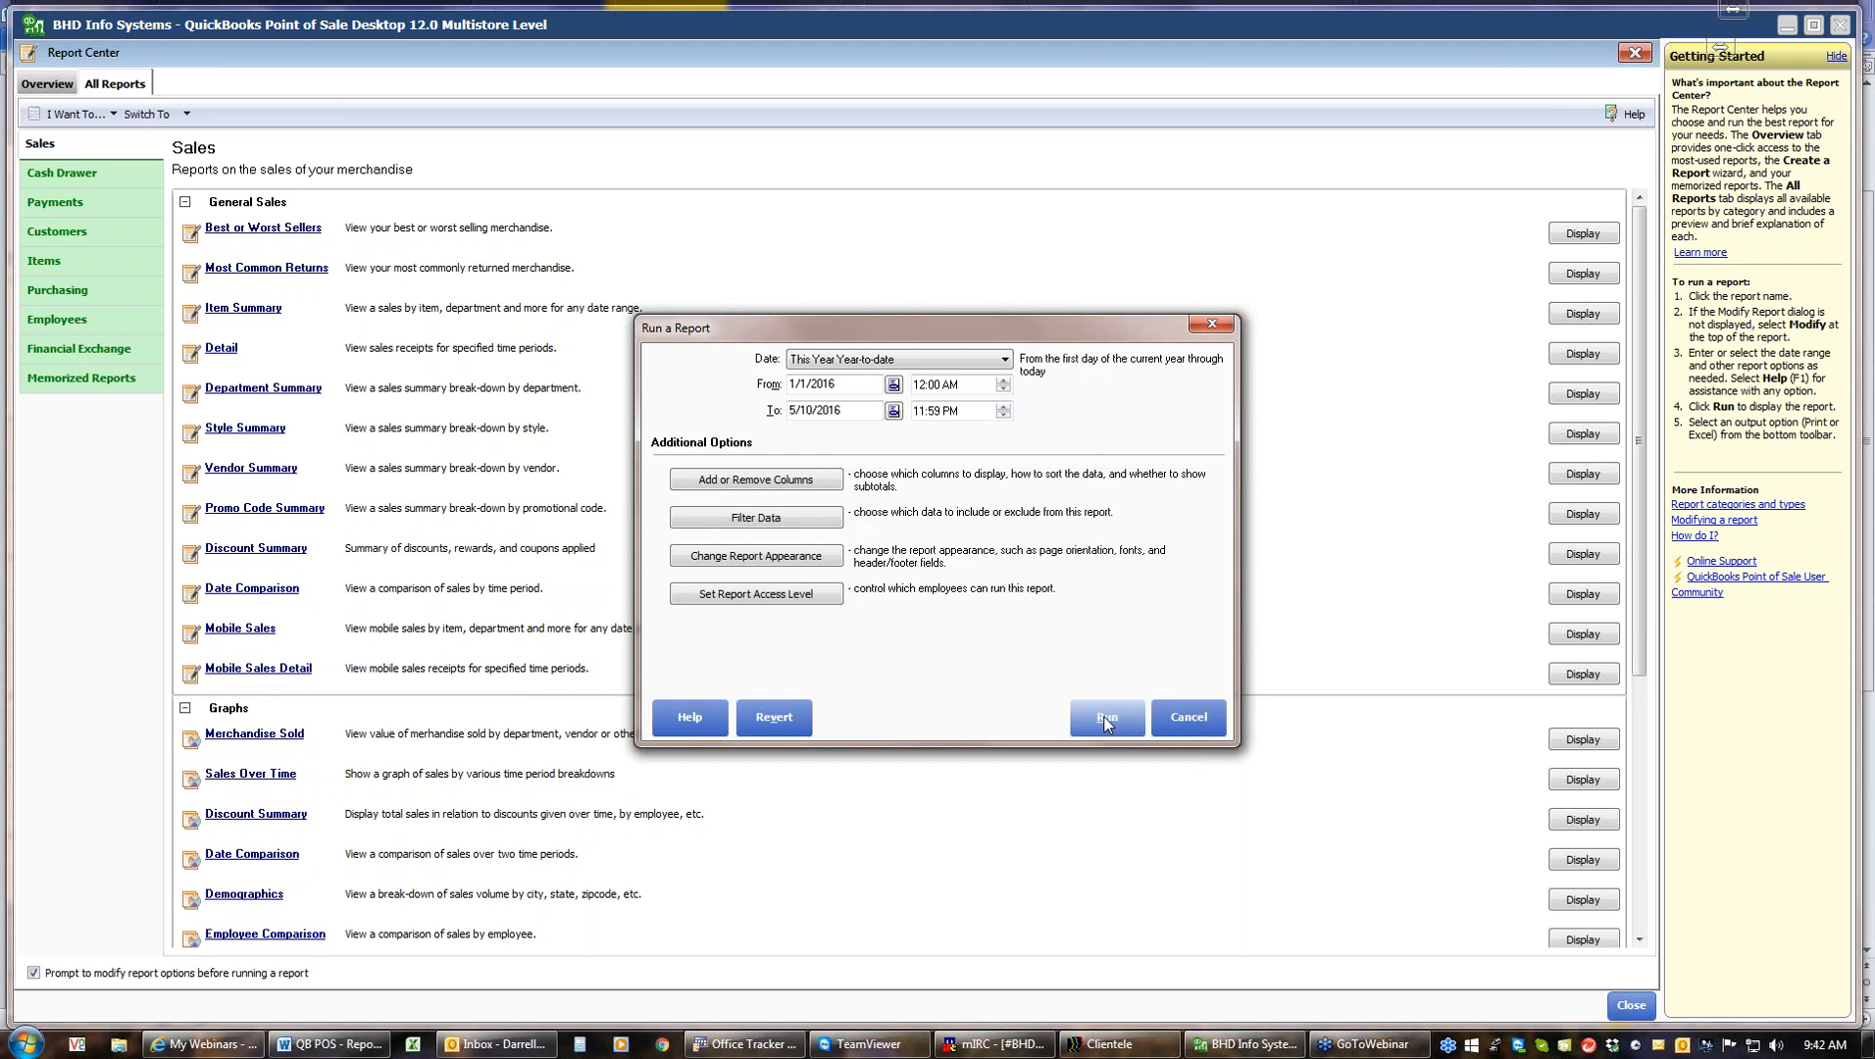
{"action": "left_click", "coordinate": [1106, 719]}
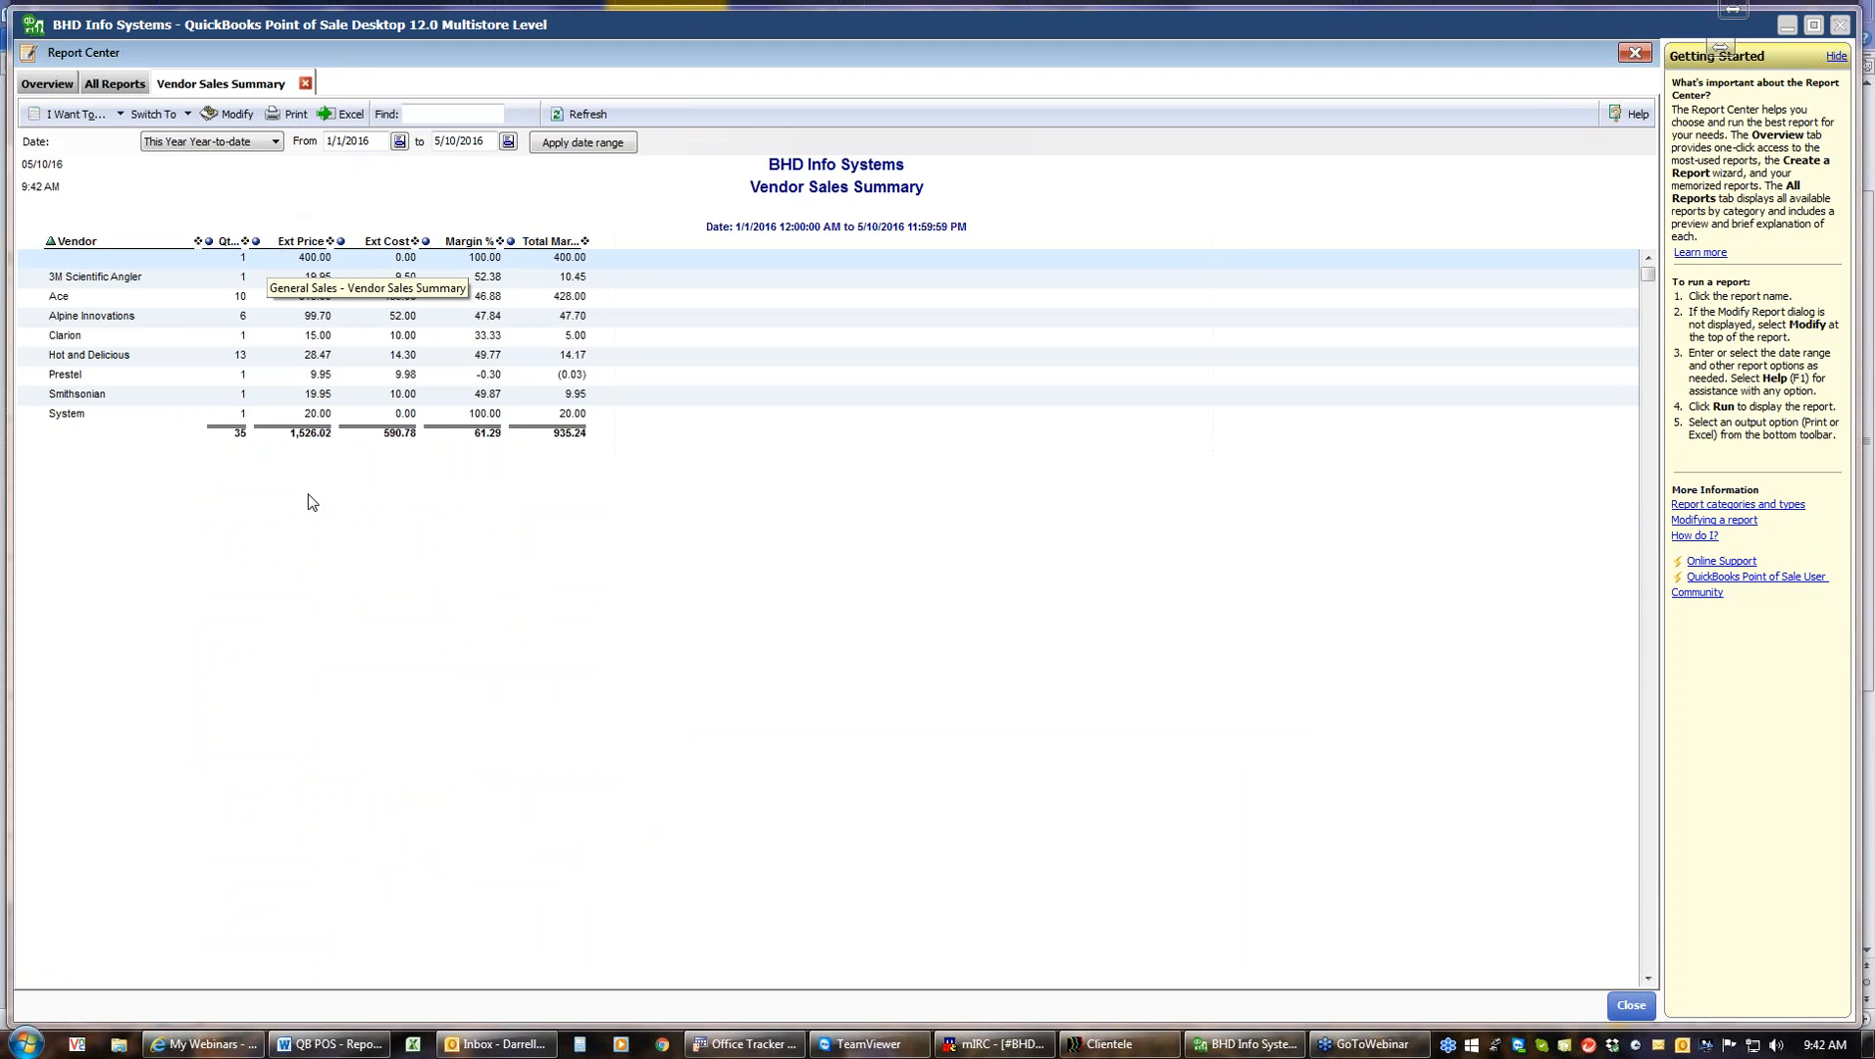
Memorize the Vendor Sales Summary report as Vendor Summary YTD under My Reports
{"action": "left_click", "coordinate": [119, 119]}
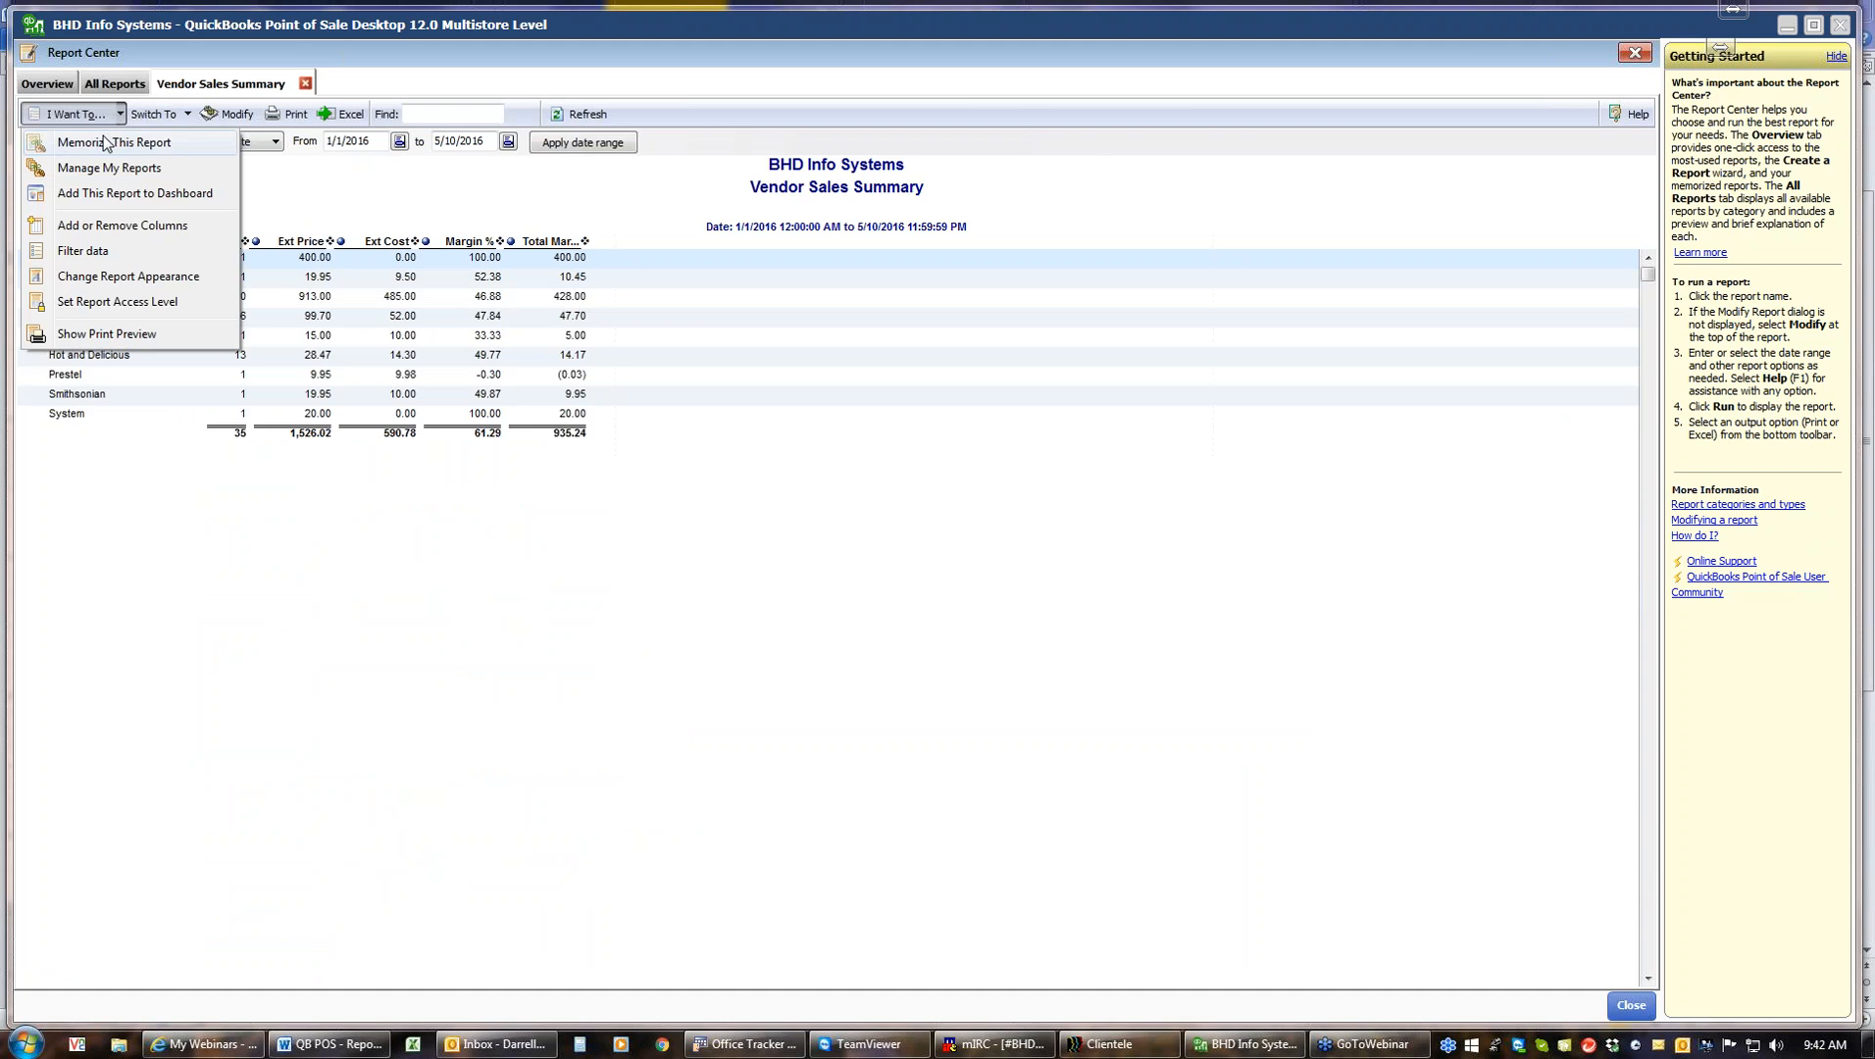
{"action": "left_click", "coordinate": [104, 139]}
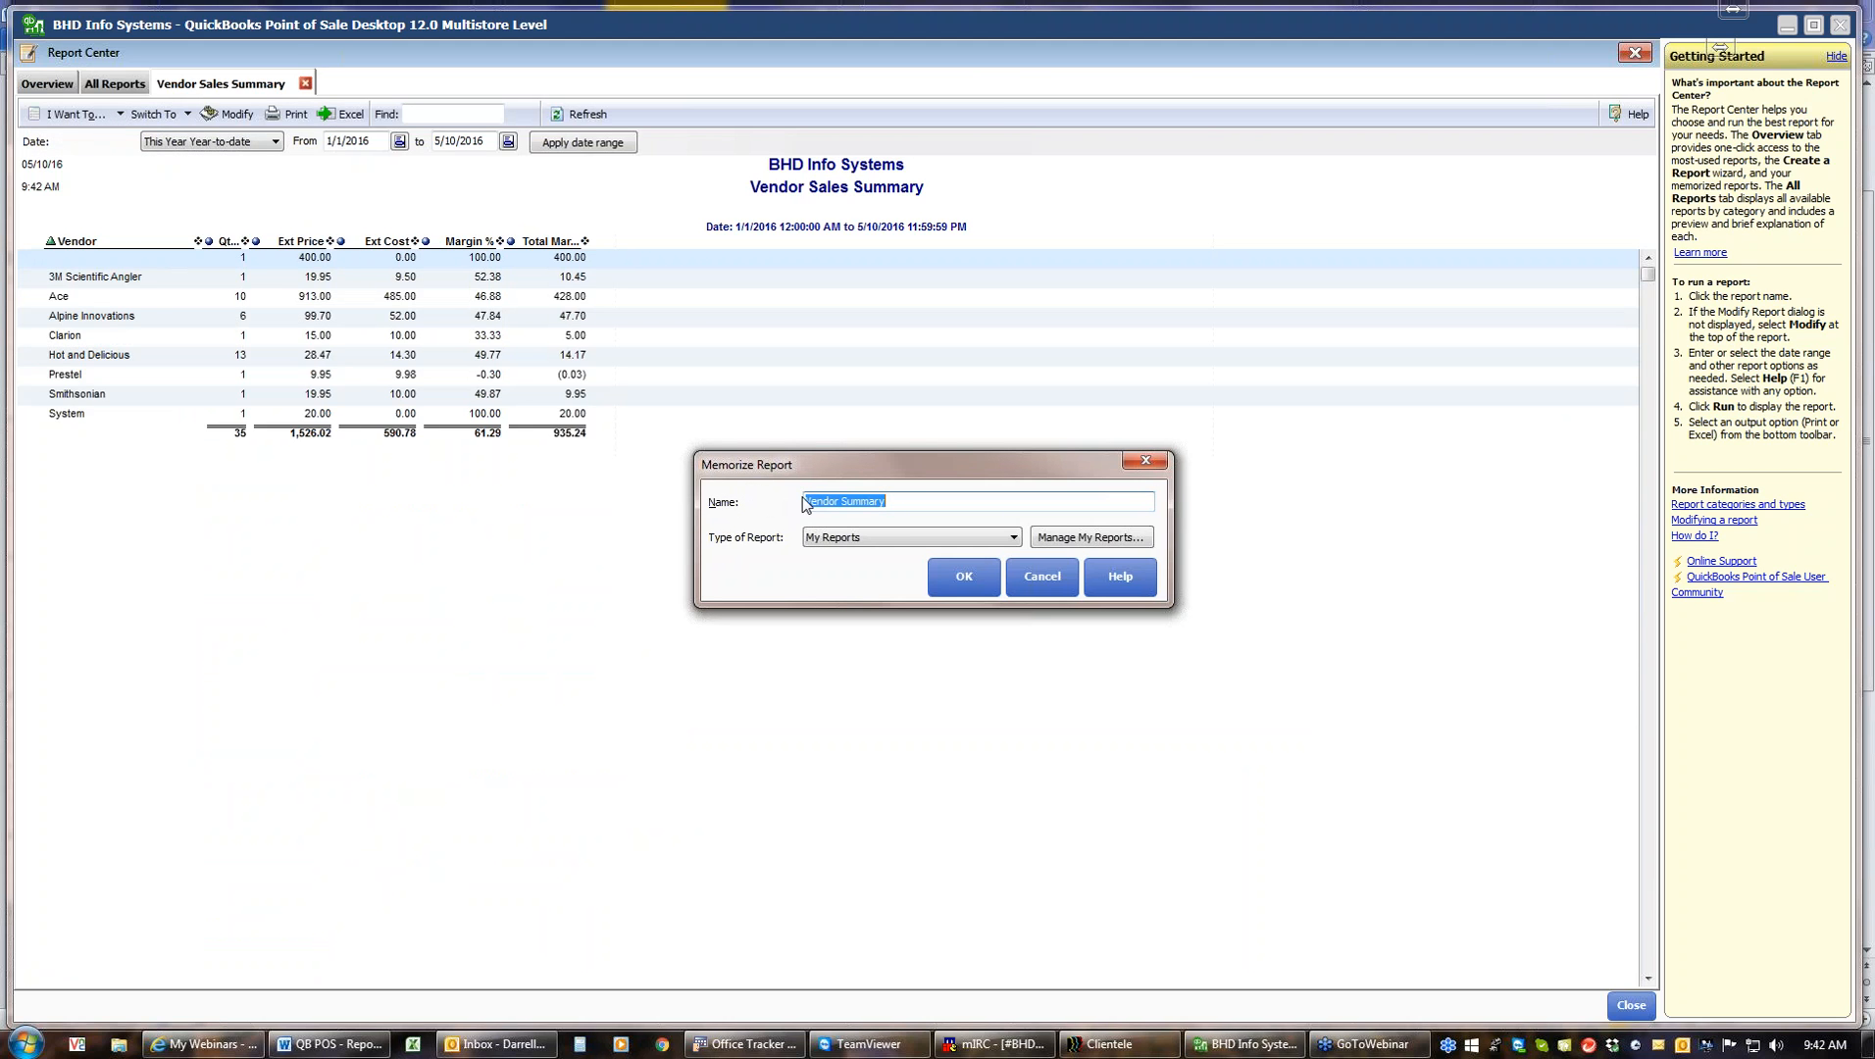
{"action": "left_click", "coordinate": [899, 506]}
{"action": "left_click", "coordinate": [948, 588]}
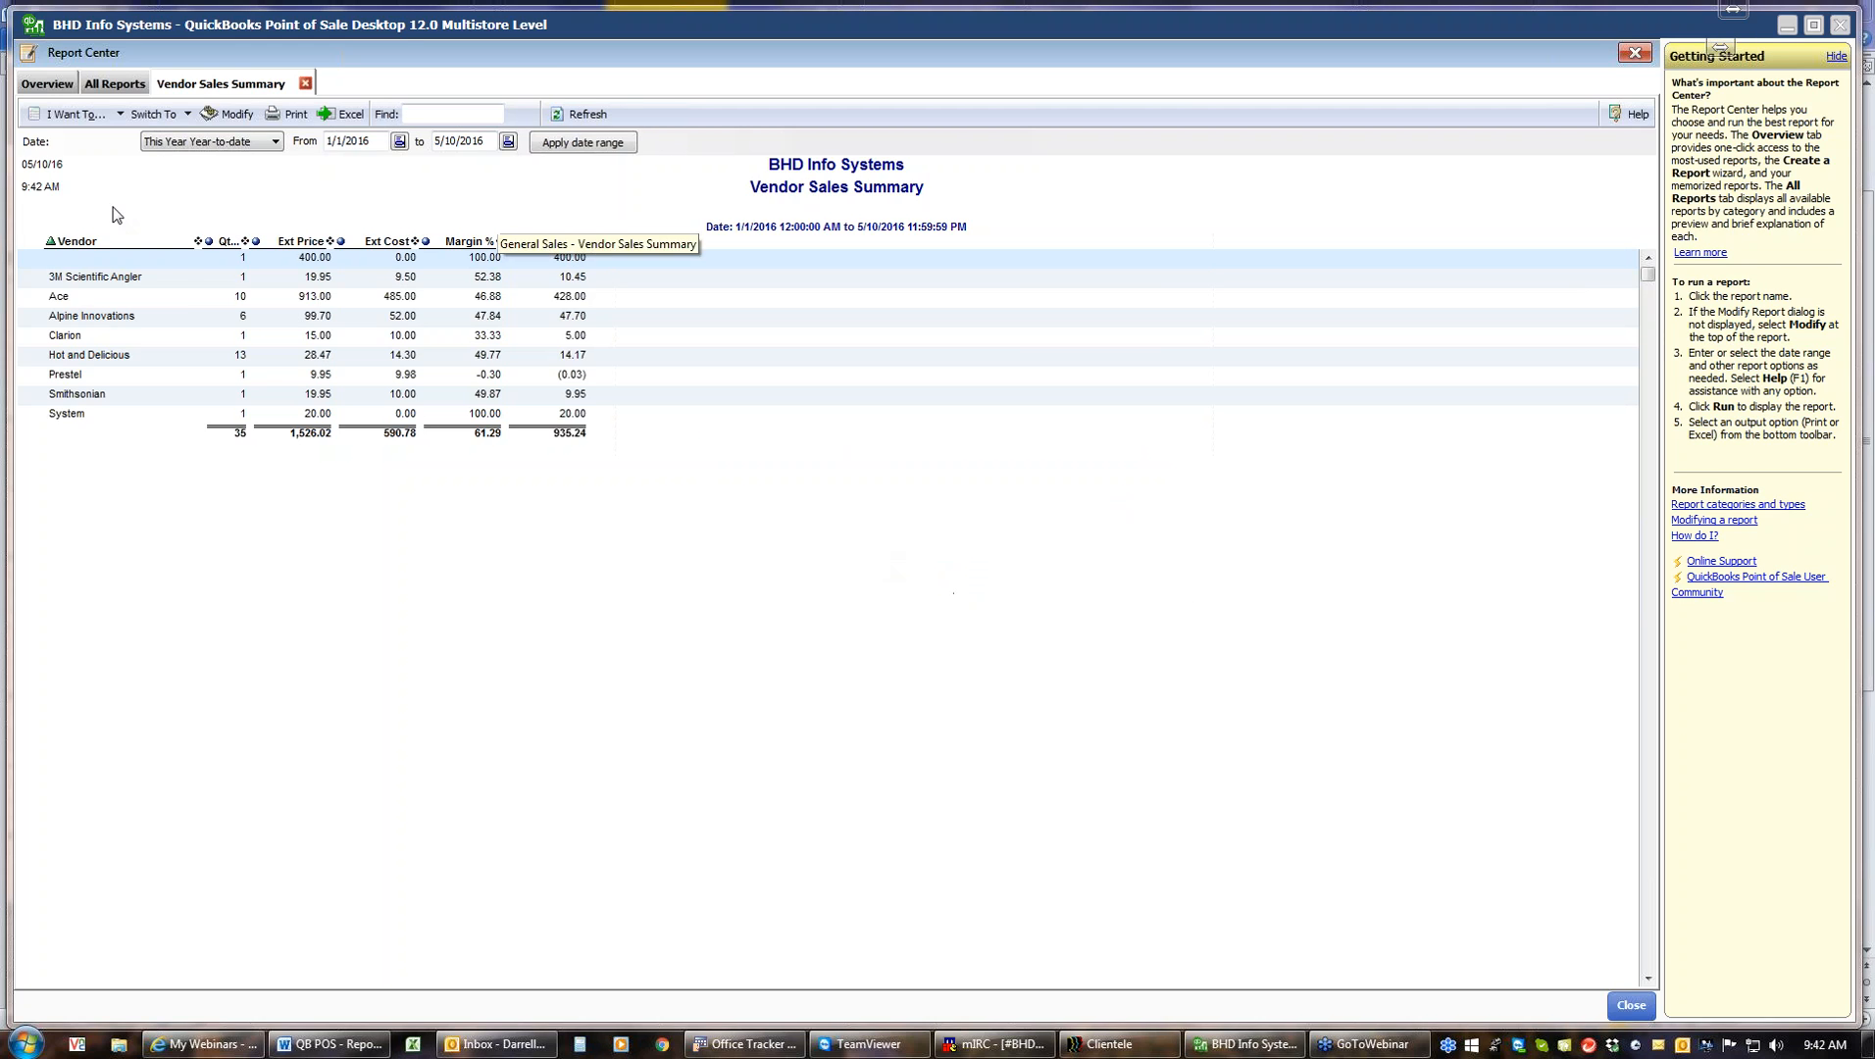
Close the report, rerun Vendor Summary, and apply the This Year Month-to-date date range
{"action": "left_click", "coordinate": [306, 83]}
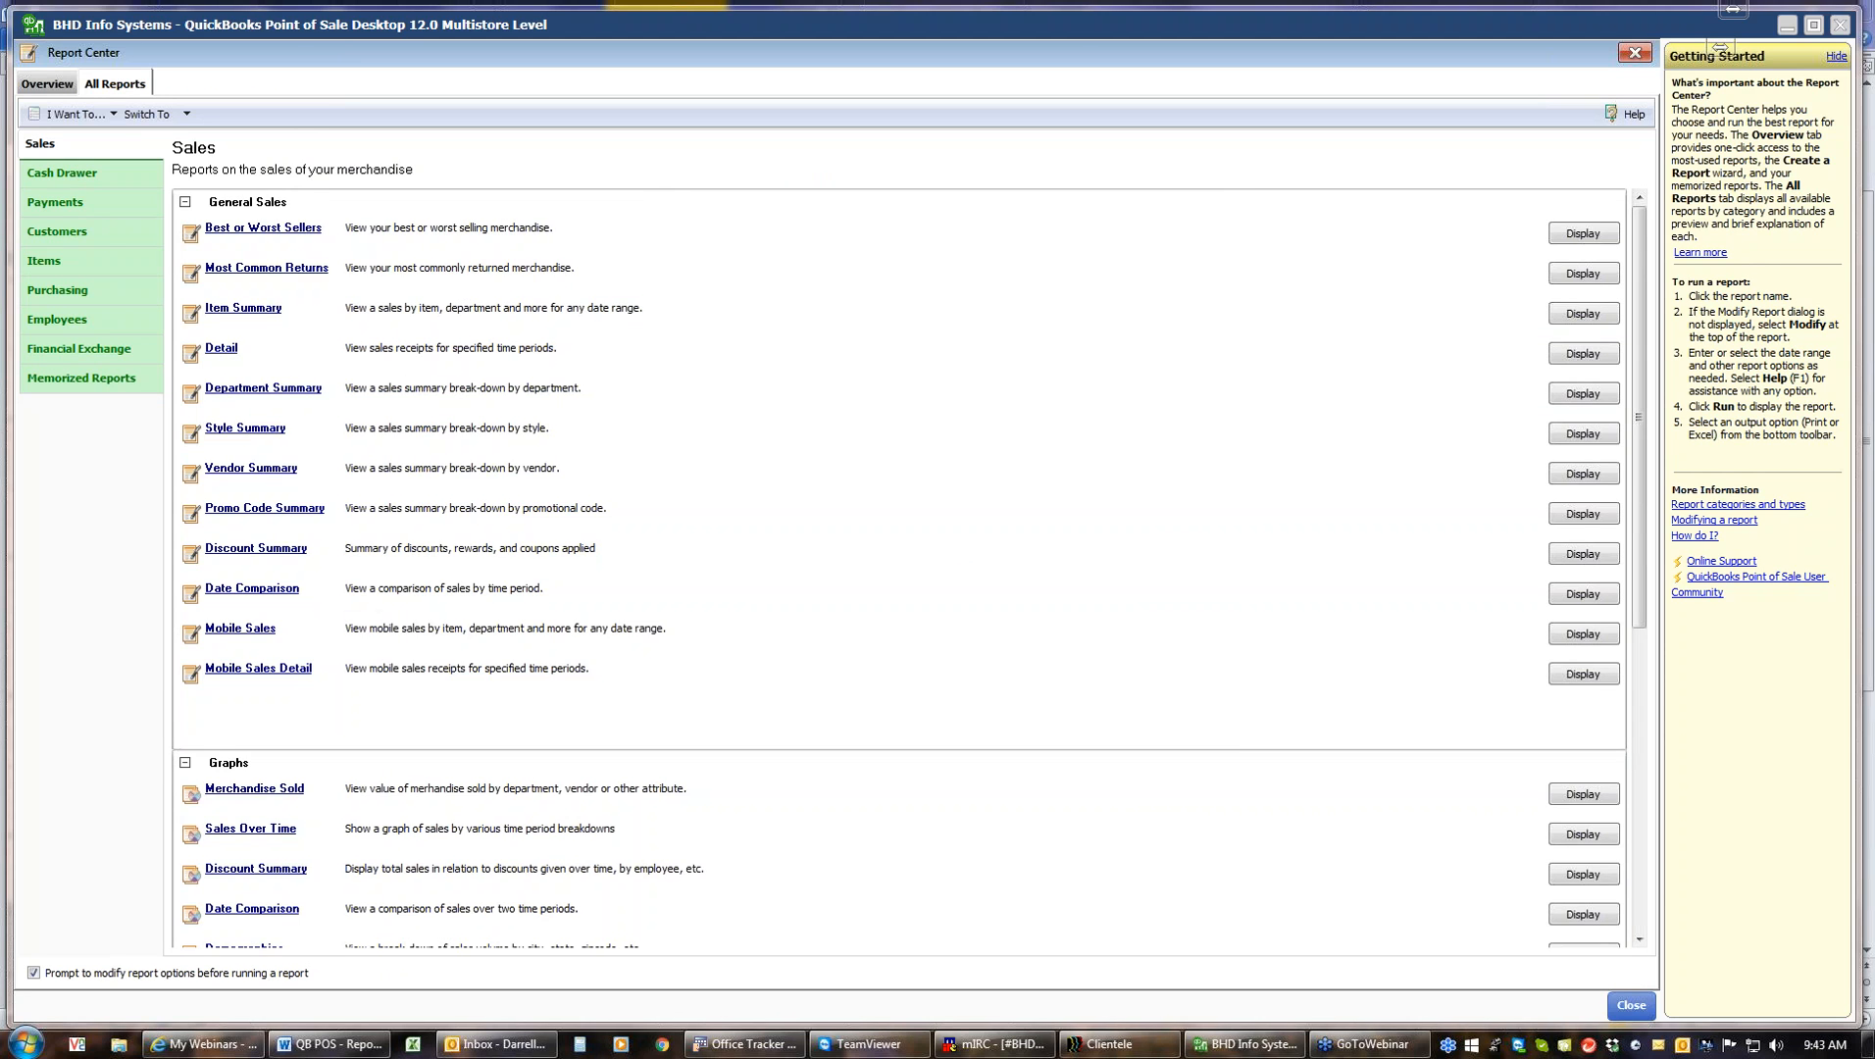
{"action": "left_click", "coordinate": [271, 470]}
{"action": "left_click", "coordinate": [1105, 720]}
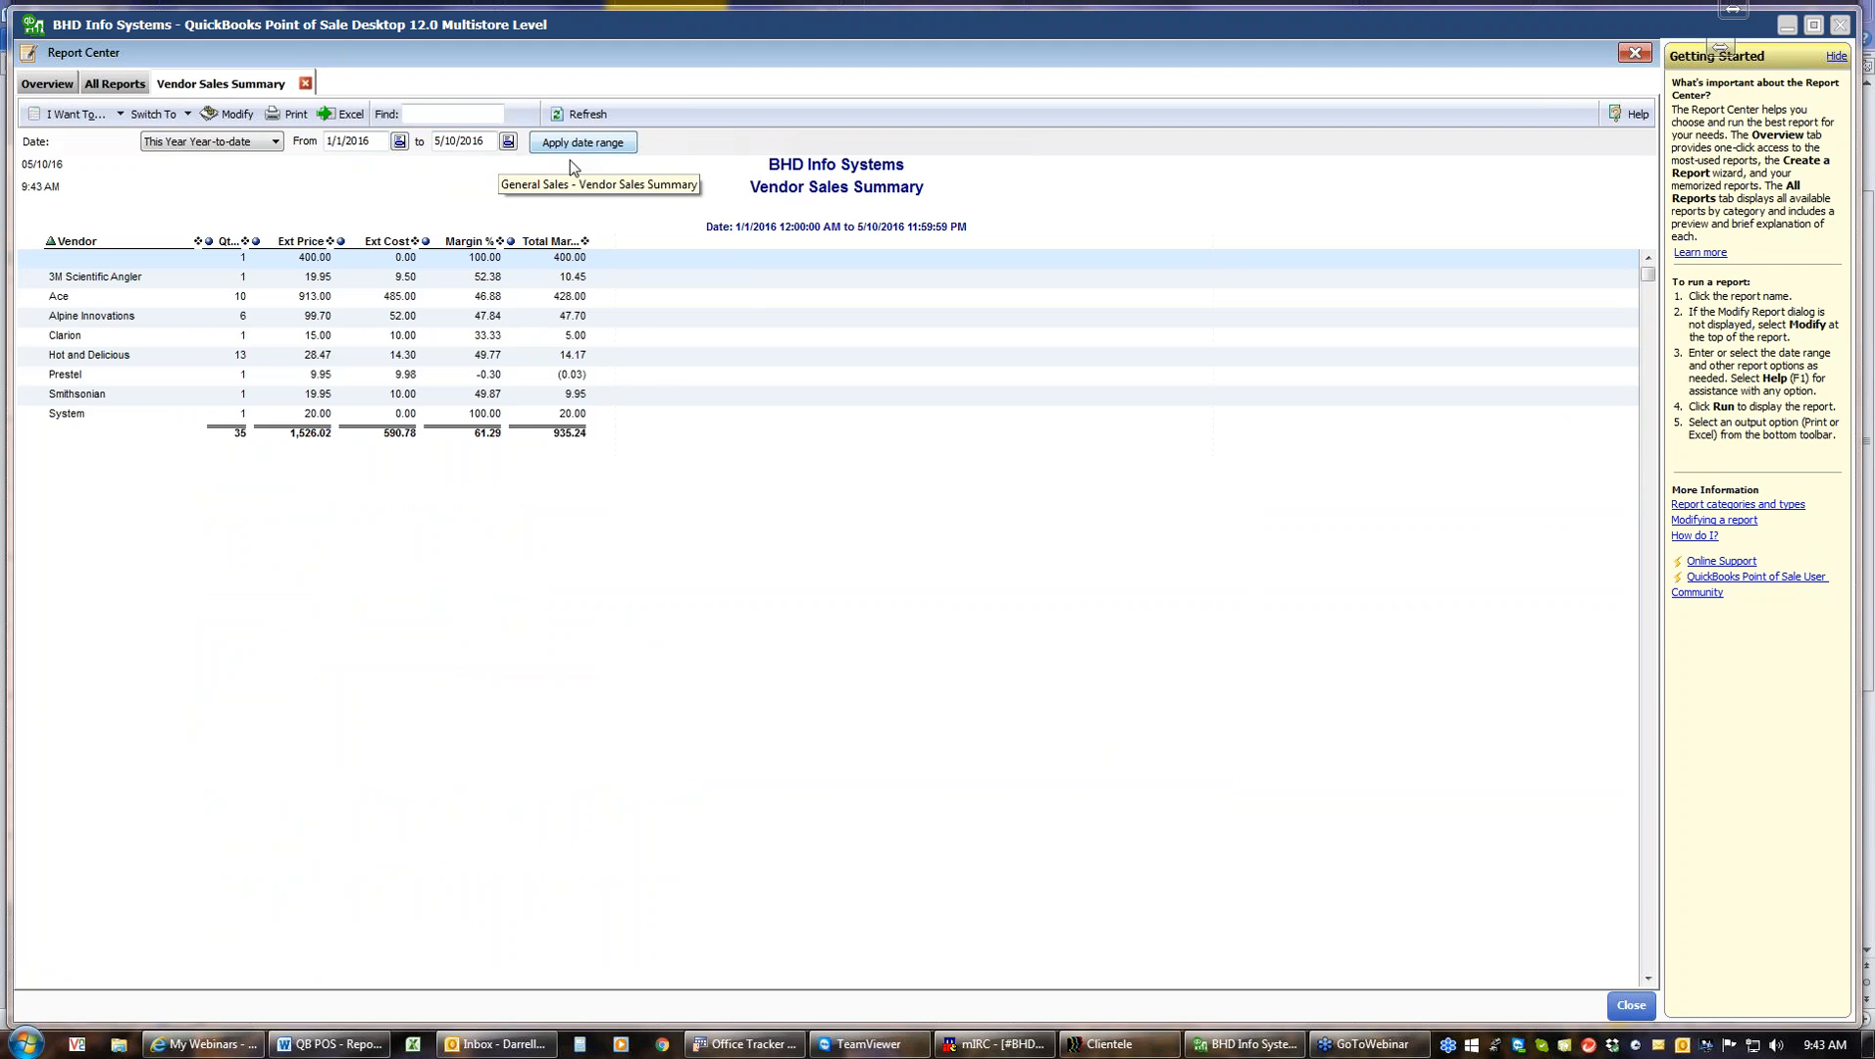
{"action": "left_click", "coordinate": [263, 144]}
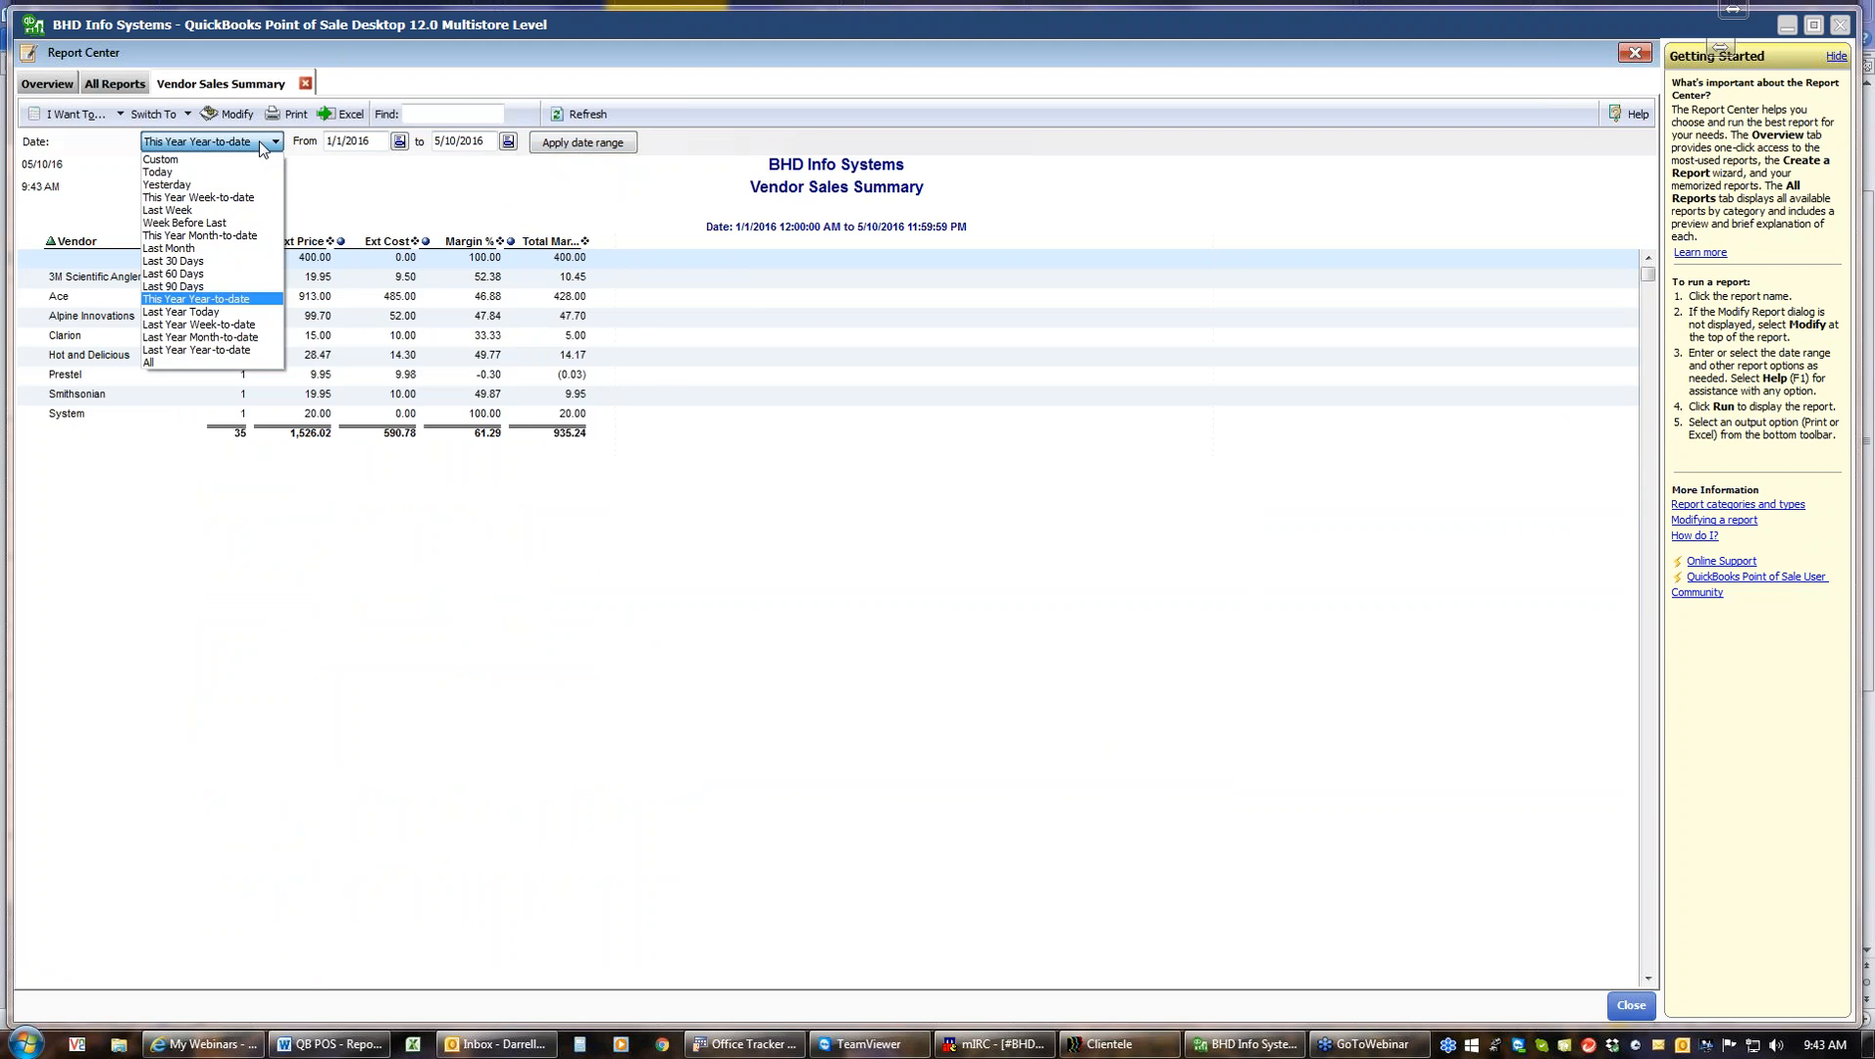
{"action": "left_click", "coordinate": [230, 235]}
{"action": "left_click", "coordinate": [560, 147]}
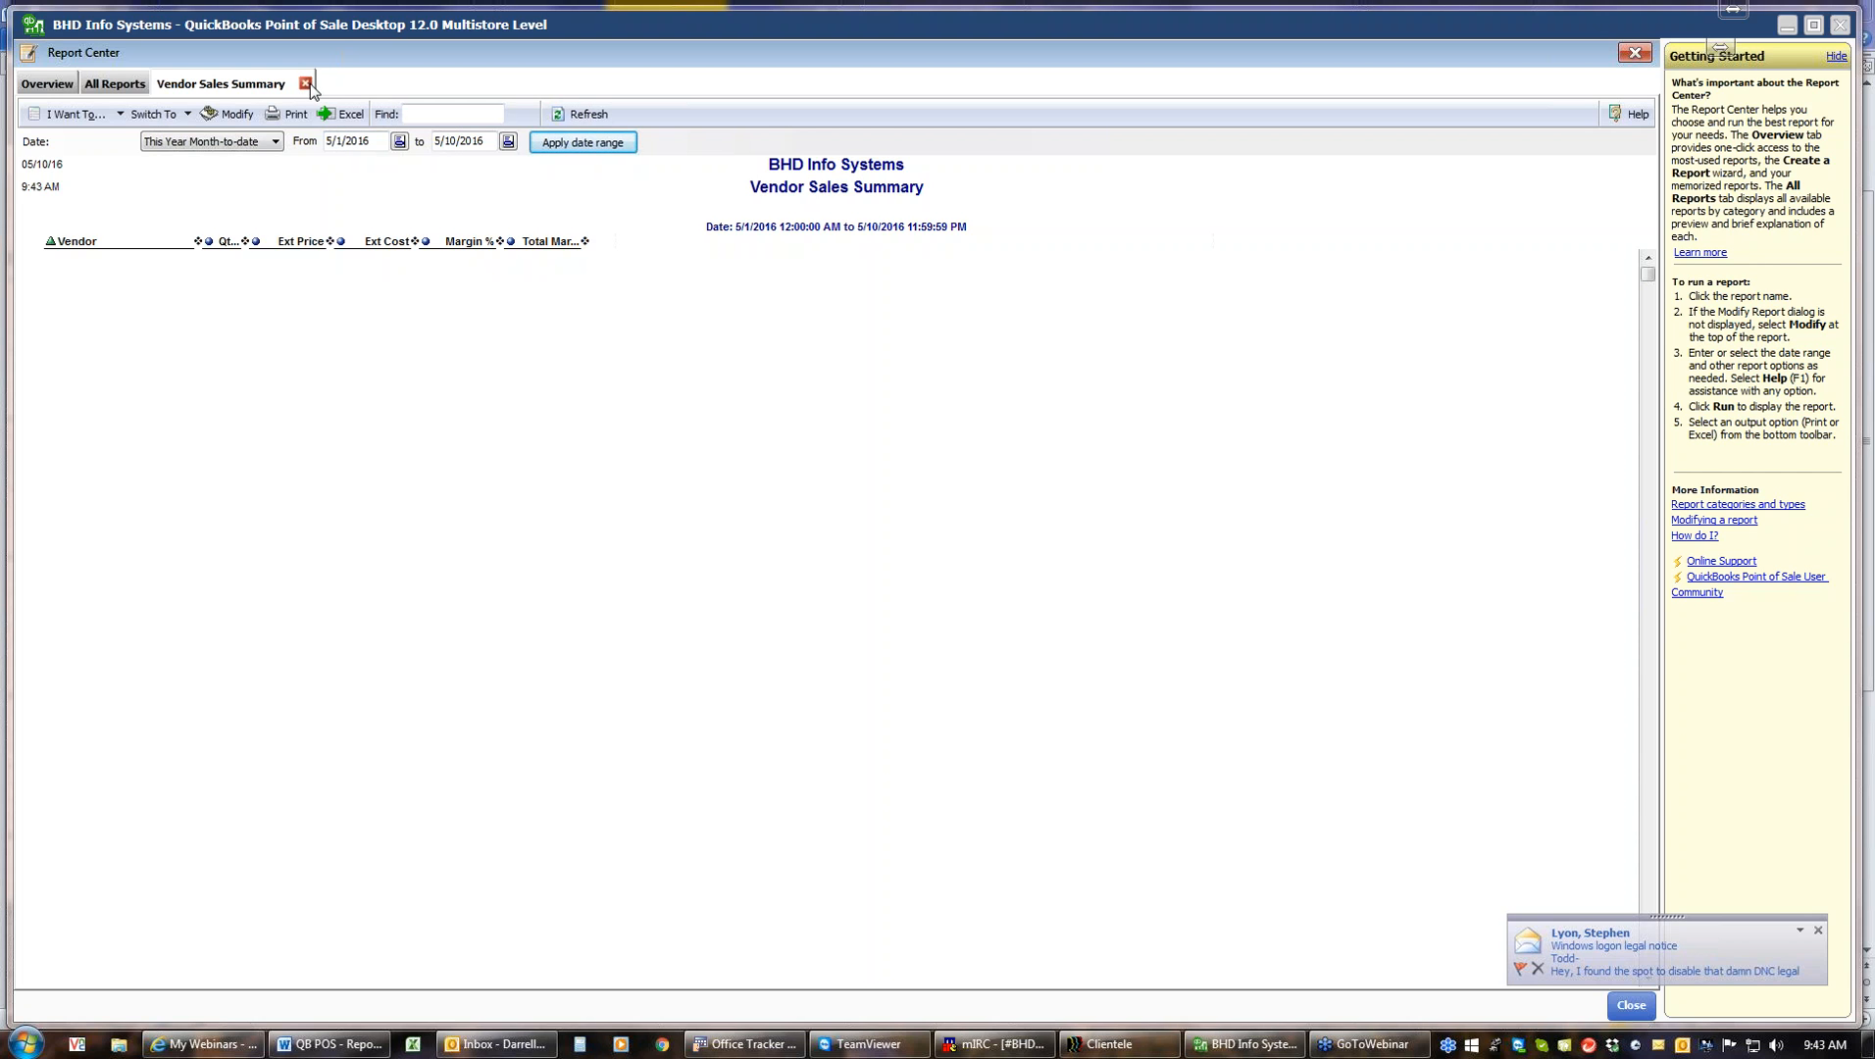
Run the memorized Vendor Summary YTD report from Memorized Reports, then close its tab
{"action": "left_click", "coordinate": [118, 86]}
{"action": "left_click", "coordinate": [39, 382]}
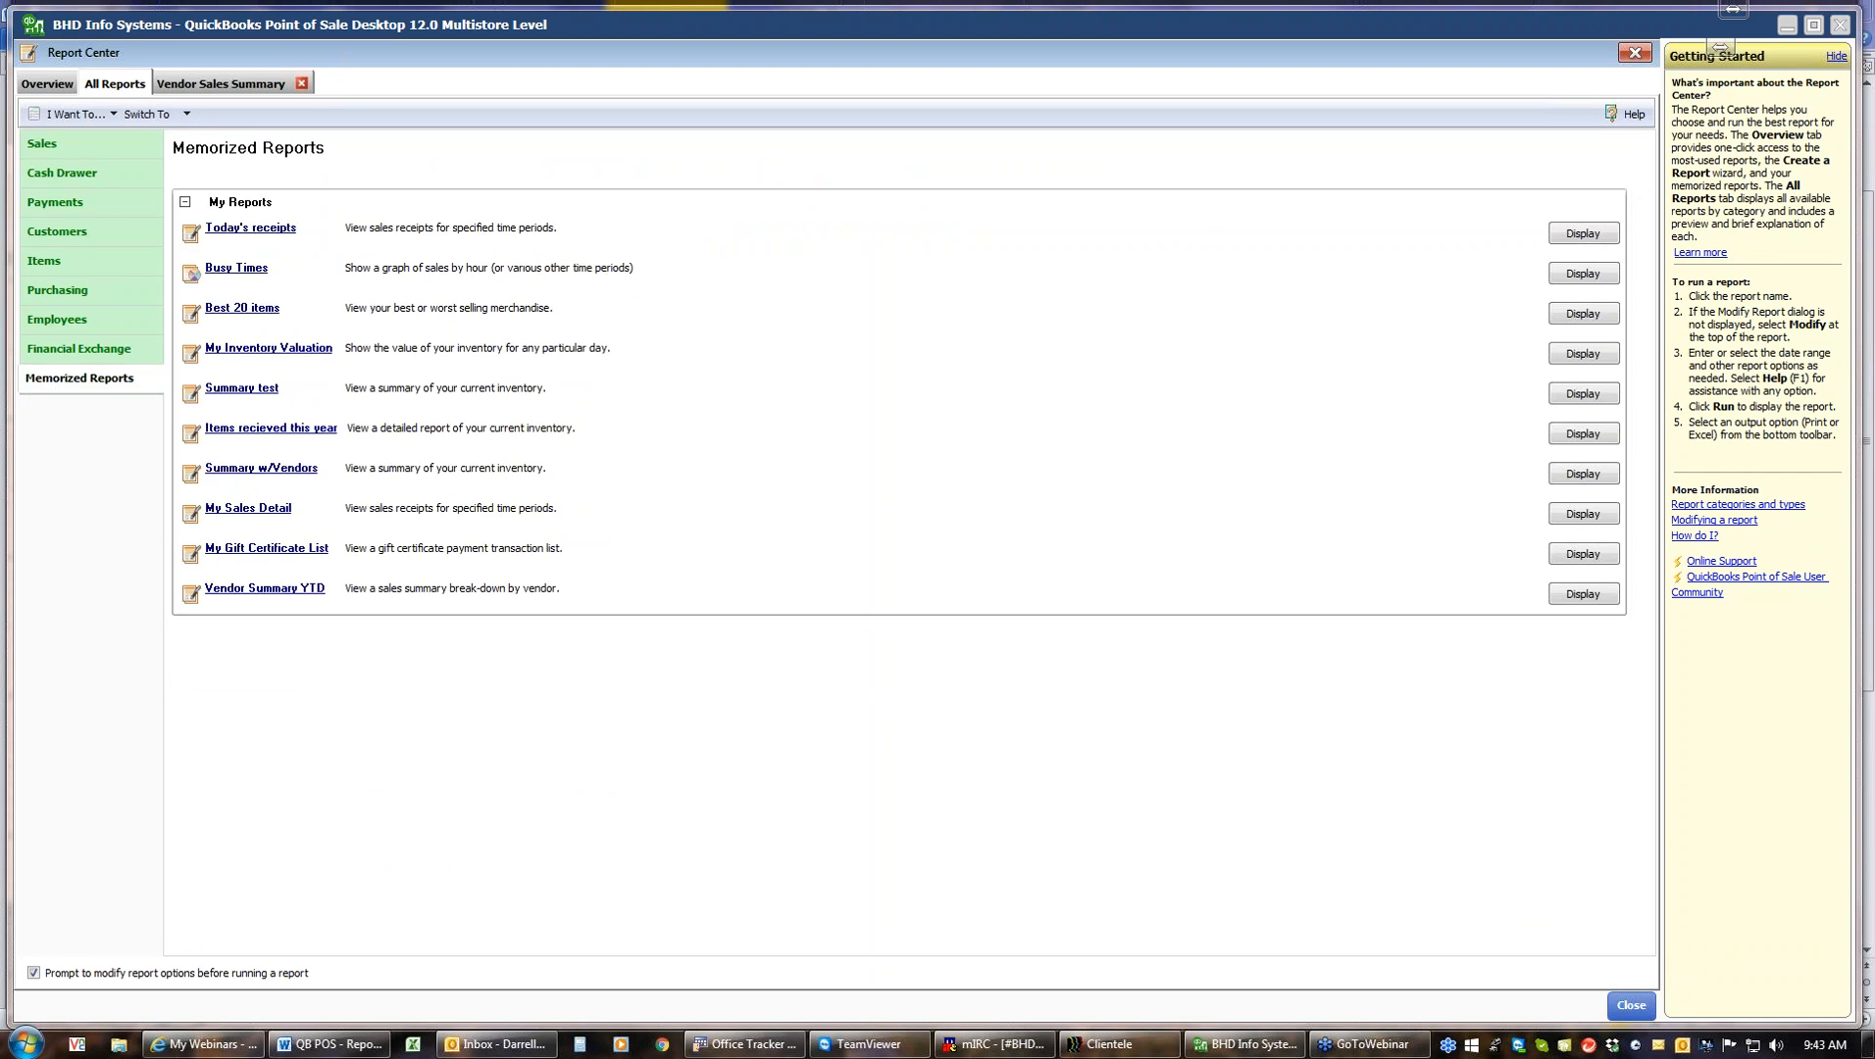
{"action": "left_click", "coordinate": [263, 589]}
{"action": "left_click", "coordinate": [1108, 717]}
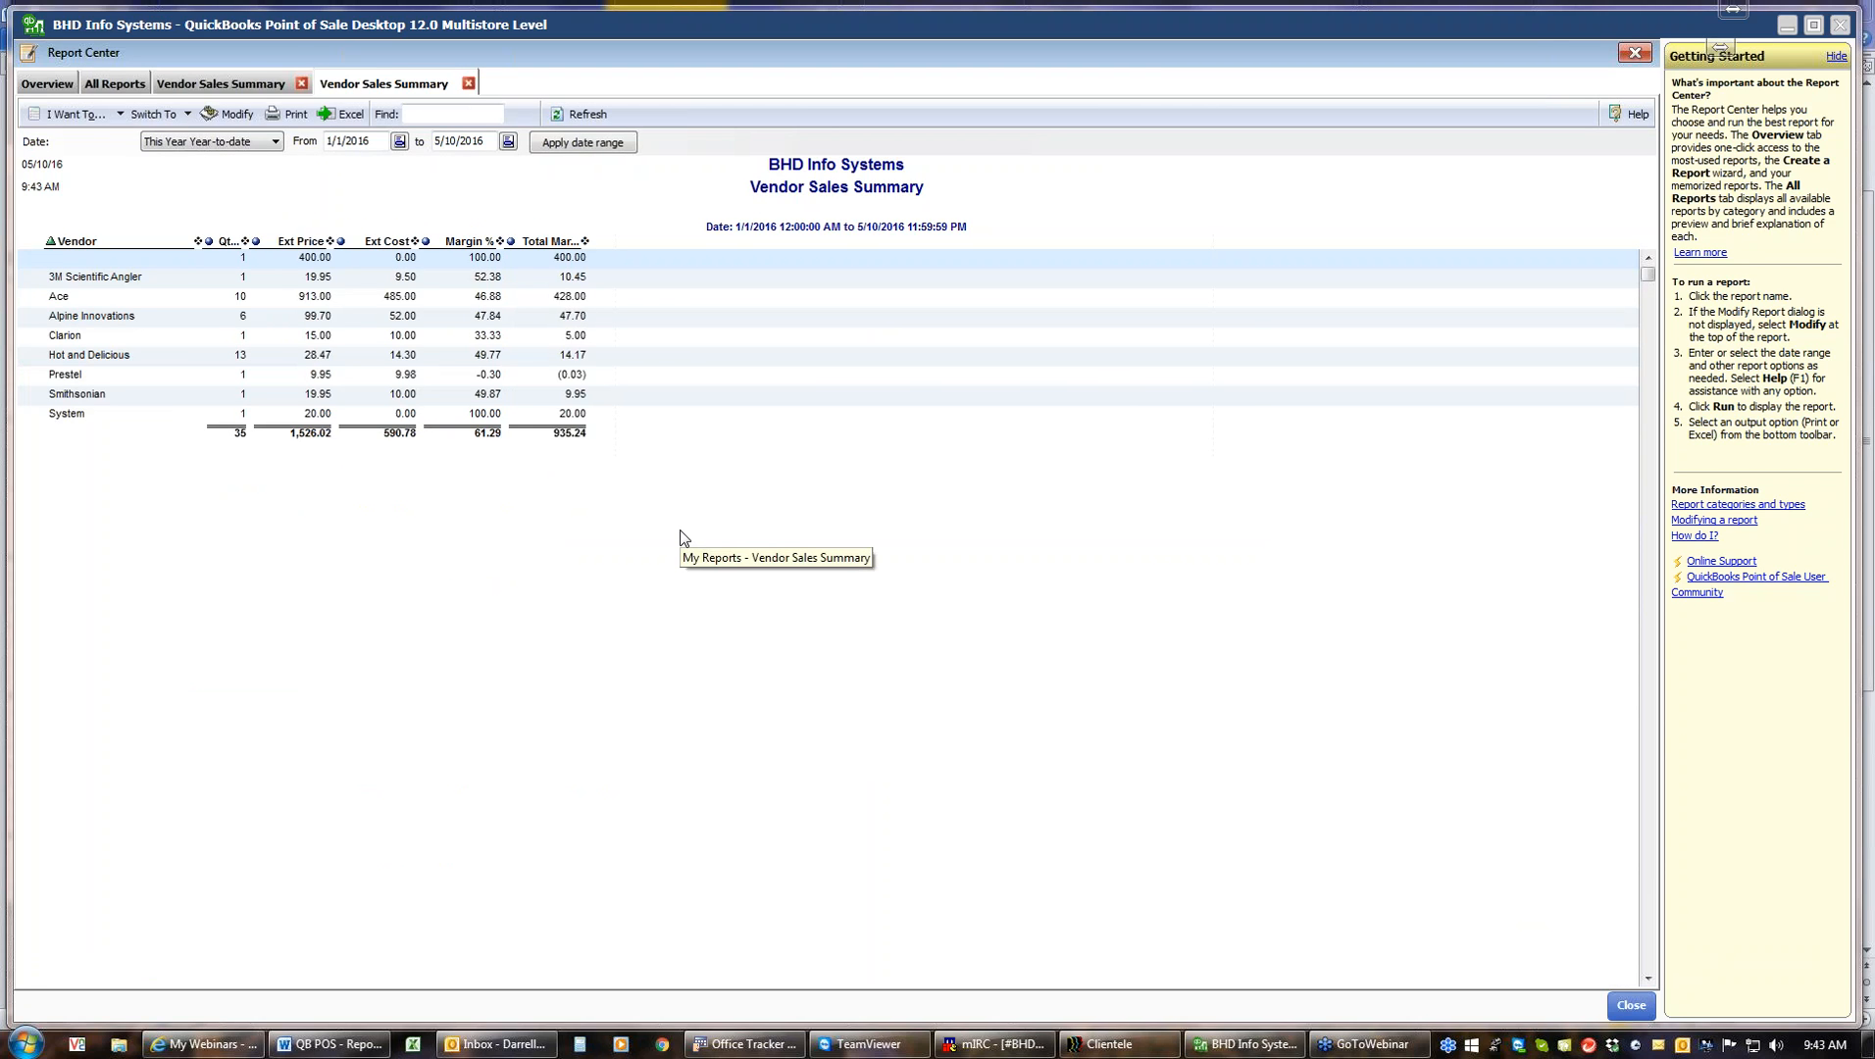
{"action": "left_click", "coordinate": [469, 85]}
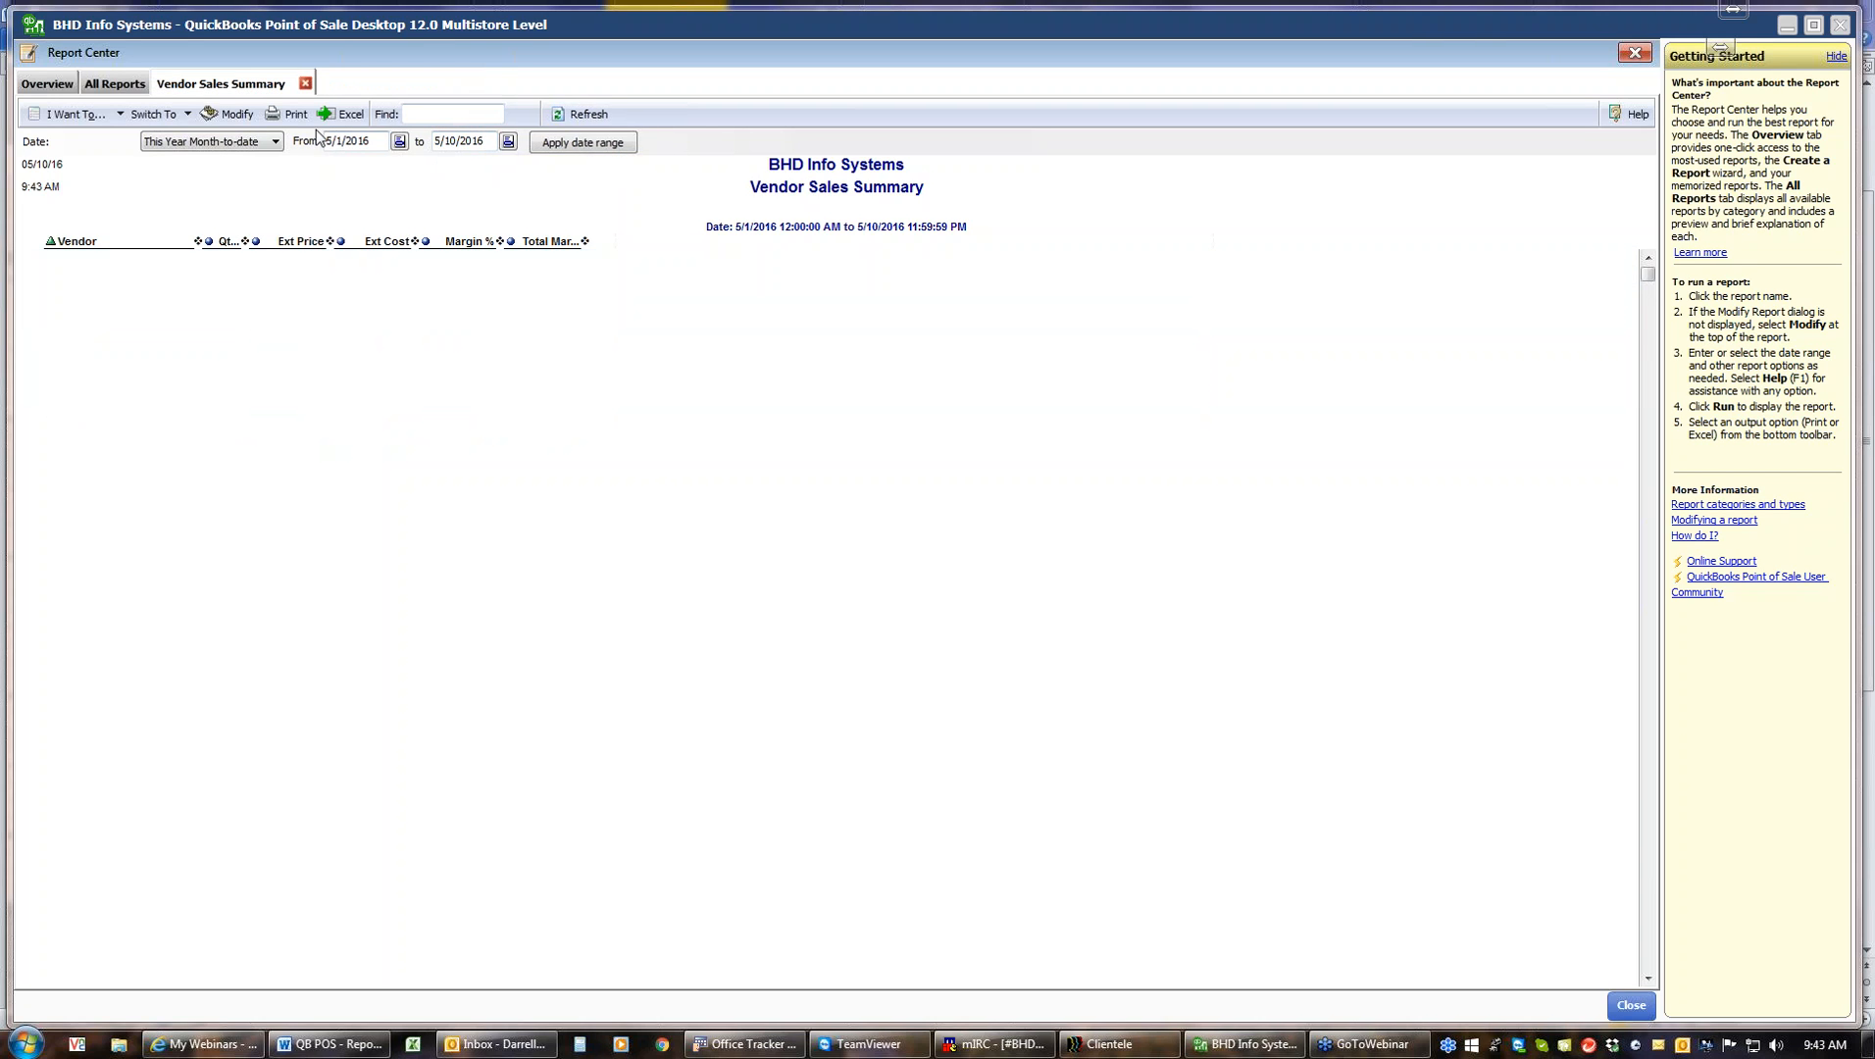
Modify the open Vendor Sales Summary report to remove the Total Margin $ column and rerun it
{"action": "left_click", "coordinate": [234, 115]}
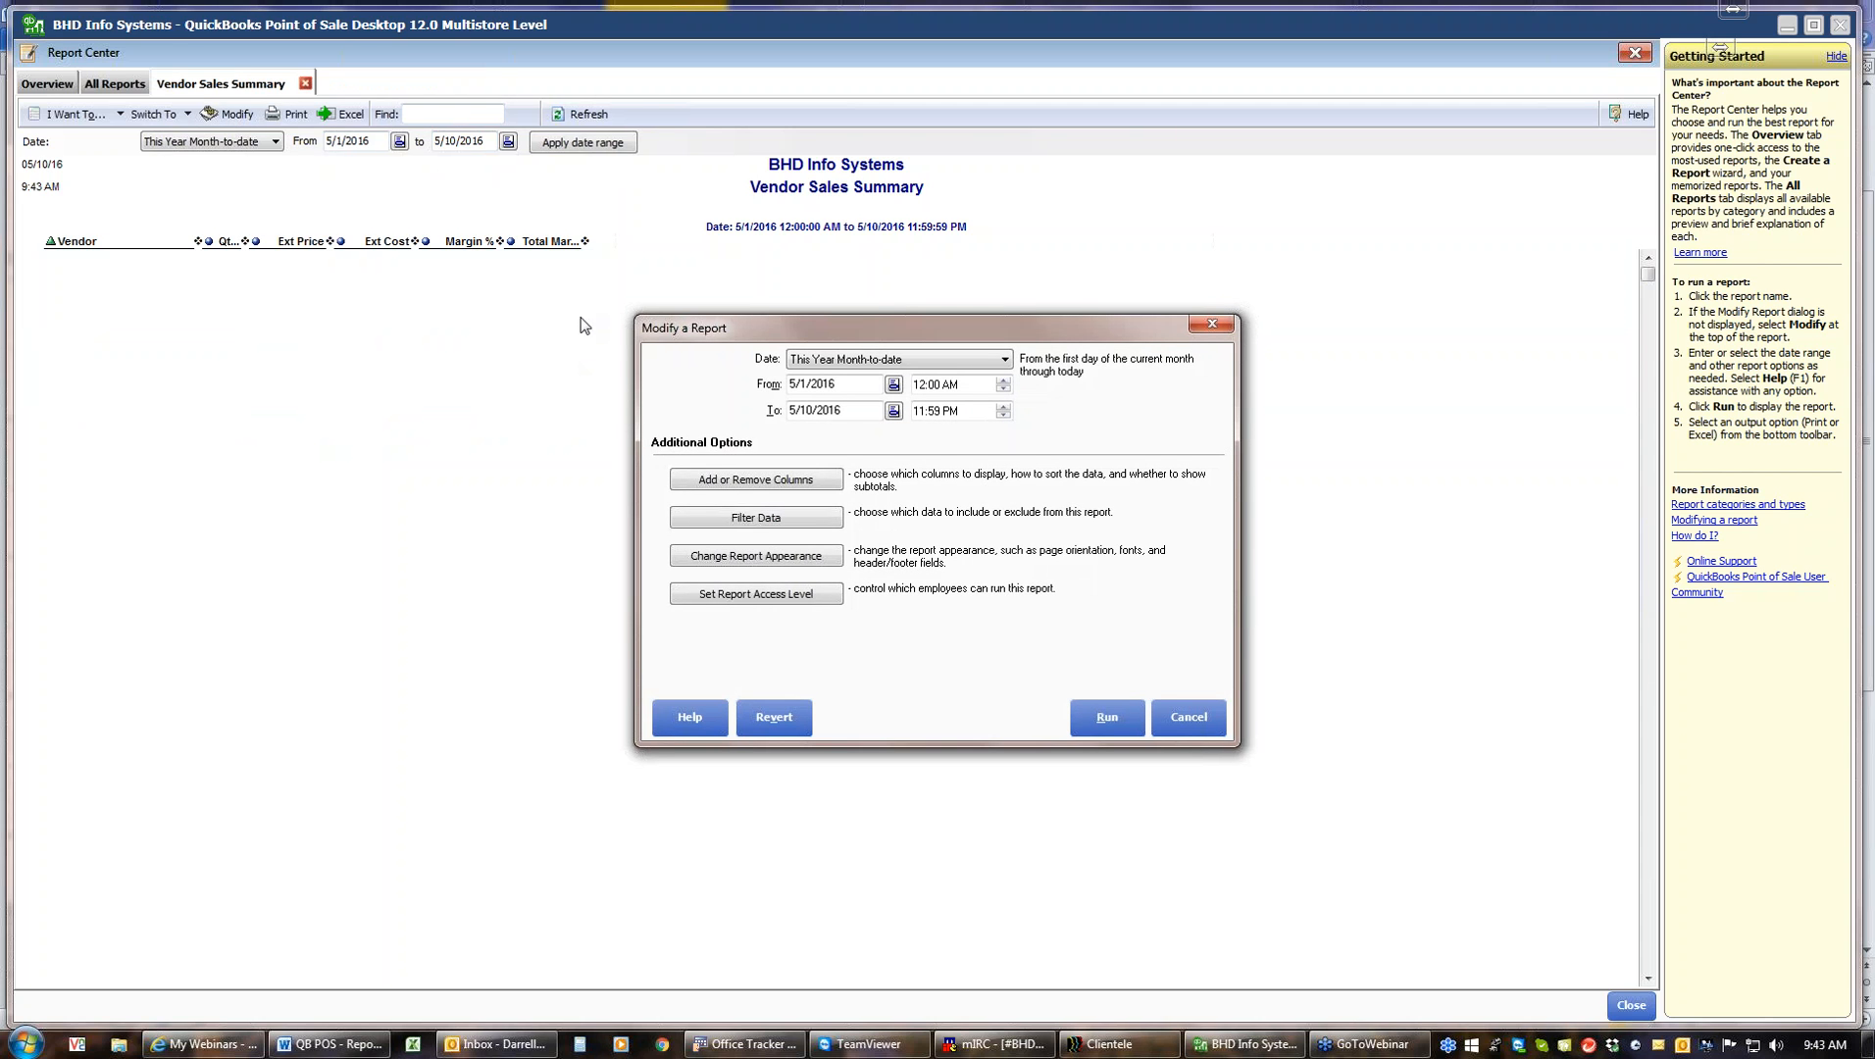
{"action": "left_click", "coordinate": [751, 480]}
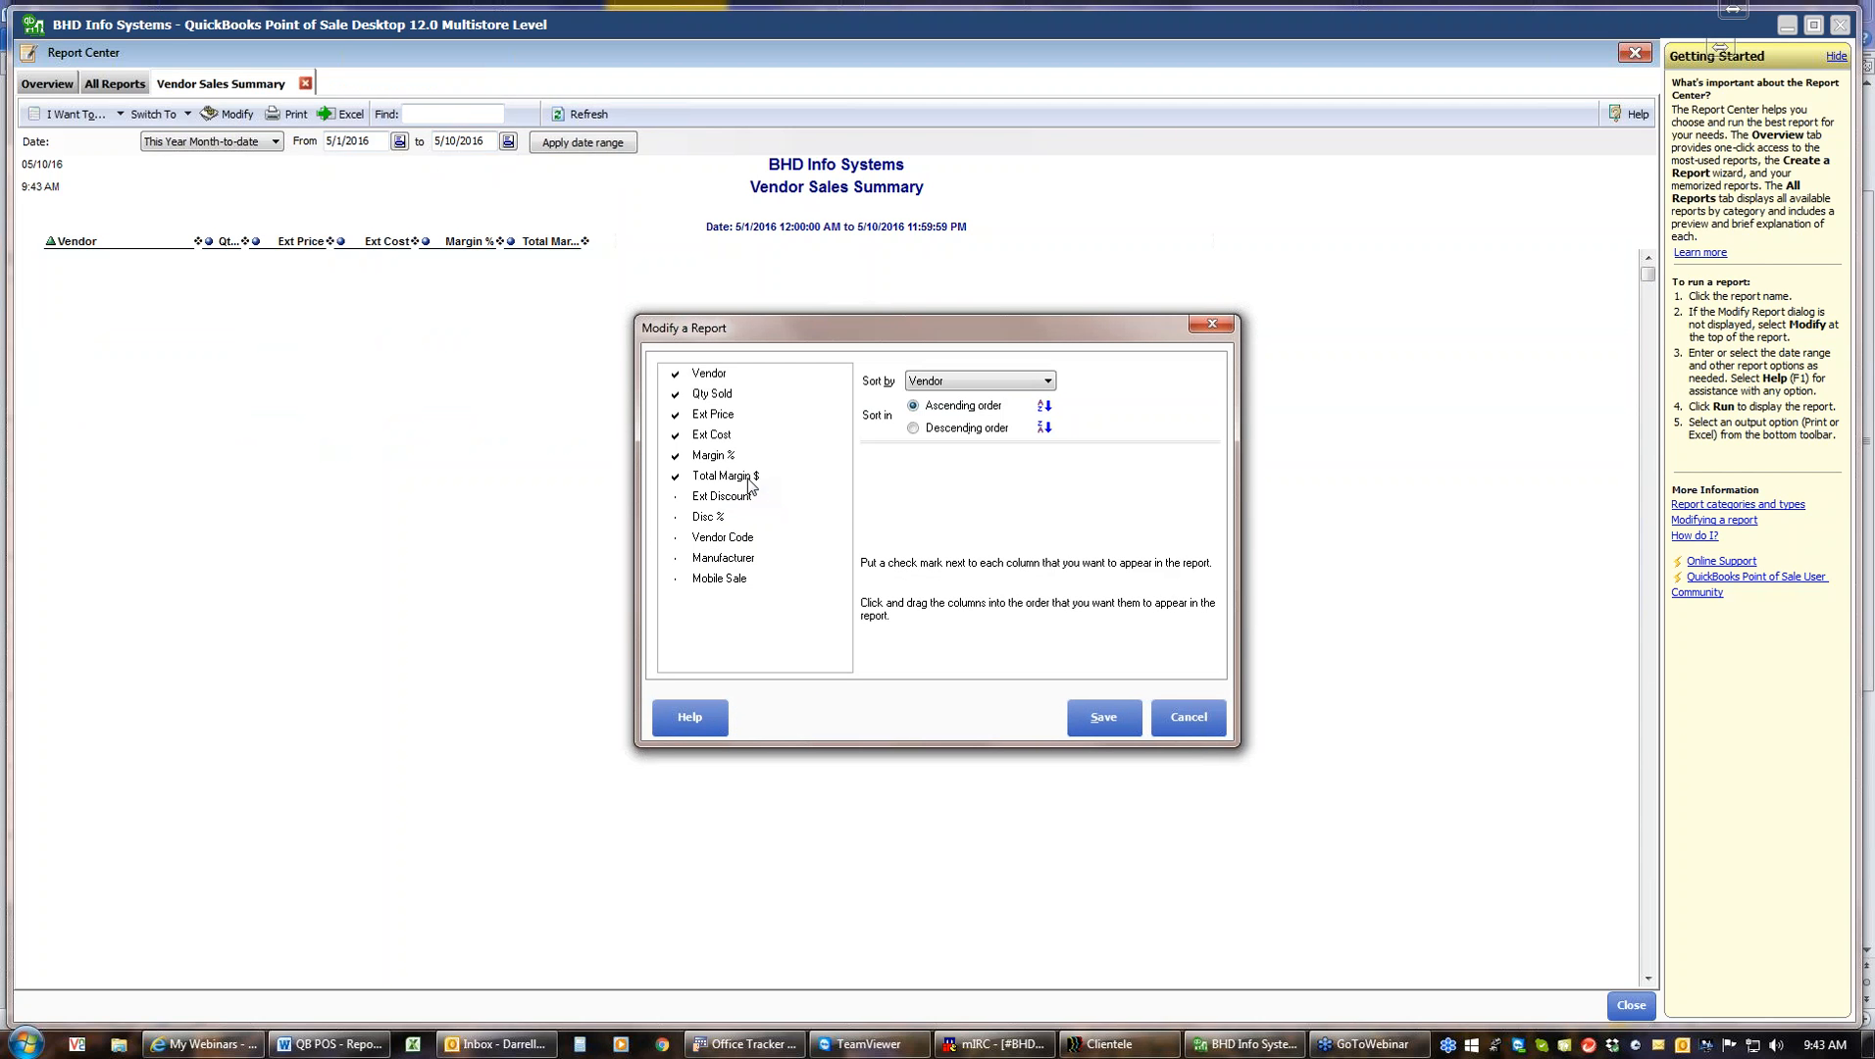
{"action": "left_click", "coordinate": [684, 479]}
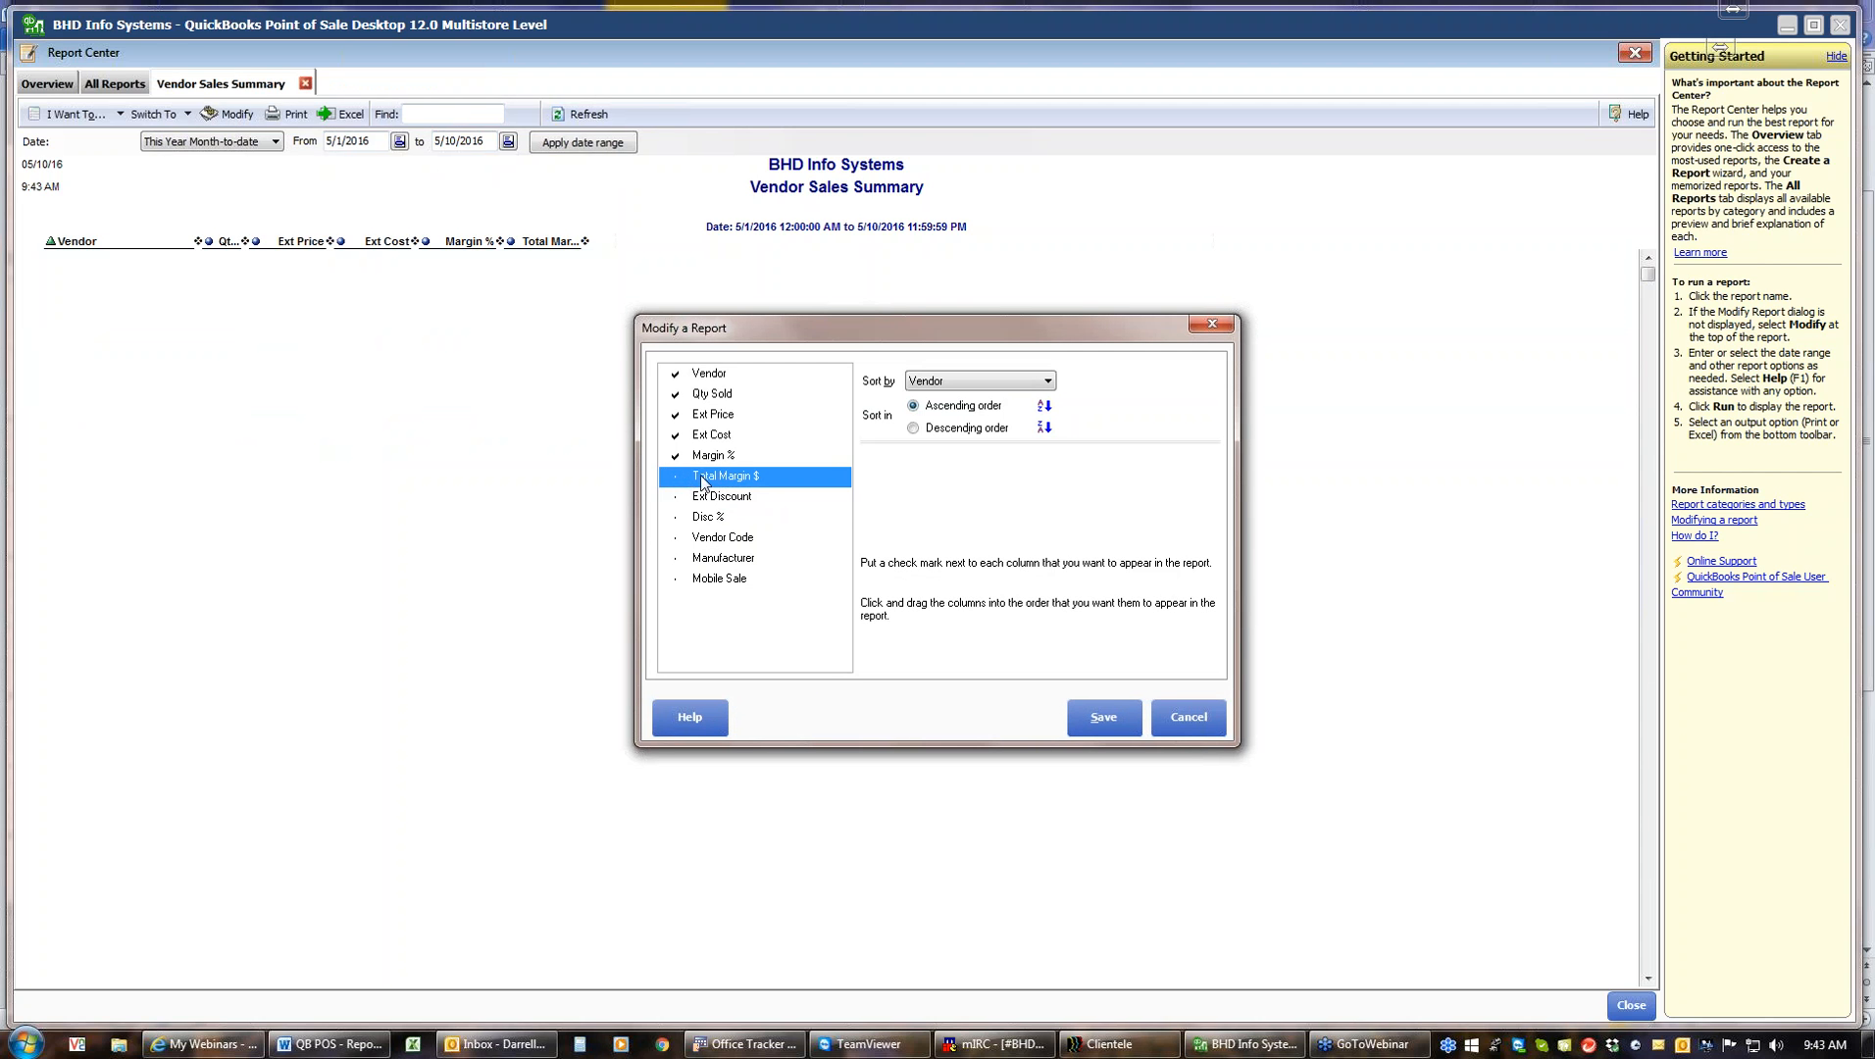
{"action": "left_click", "coordinate": [1112, 717]}
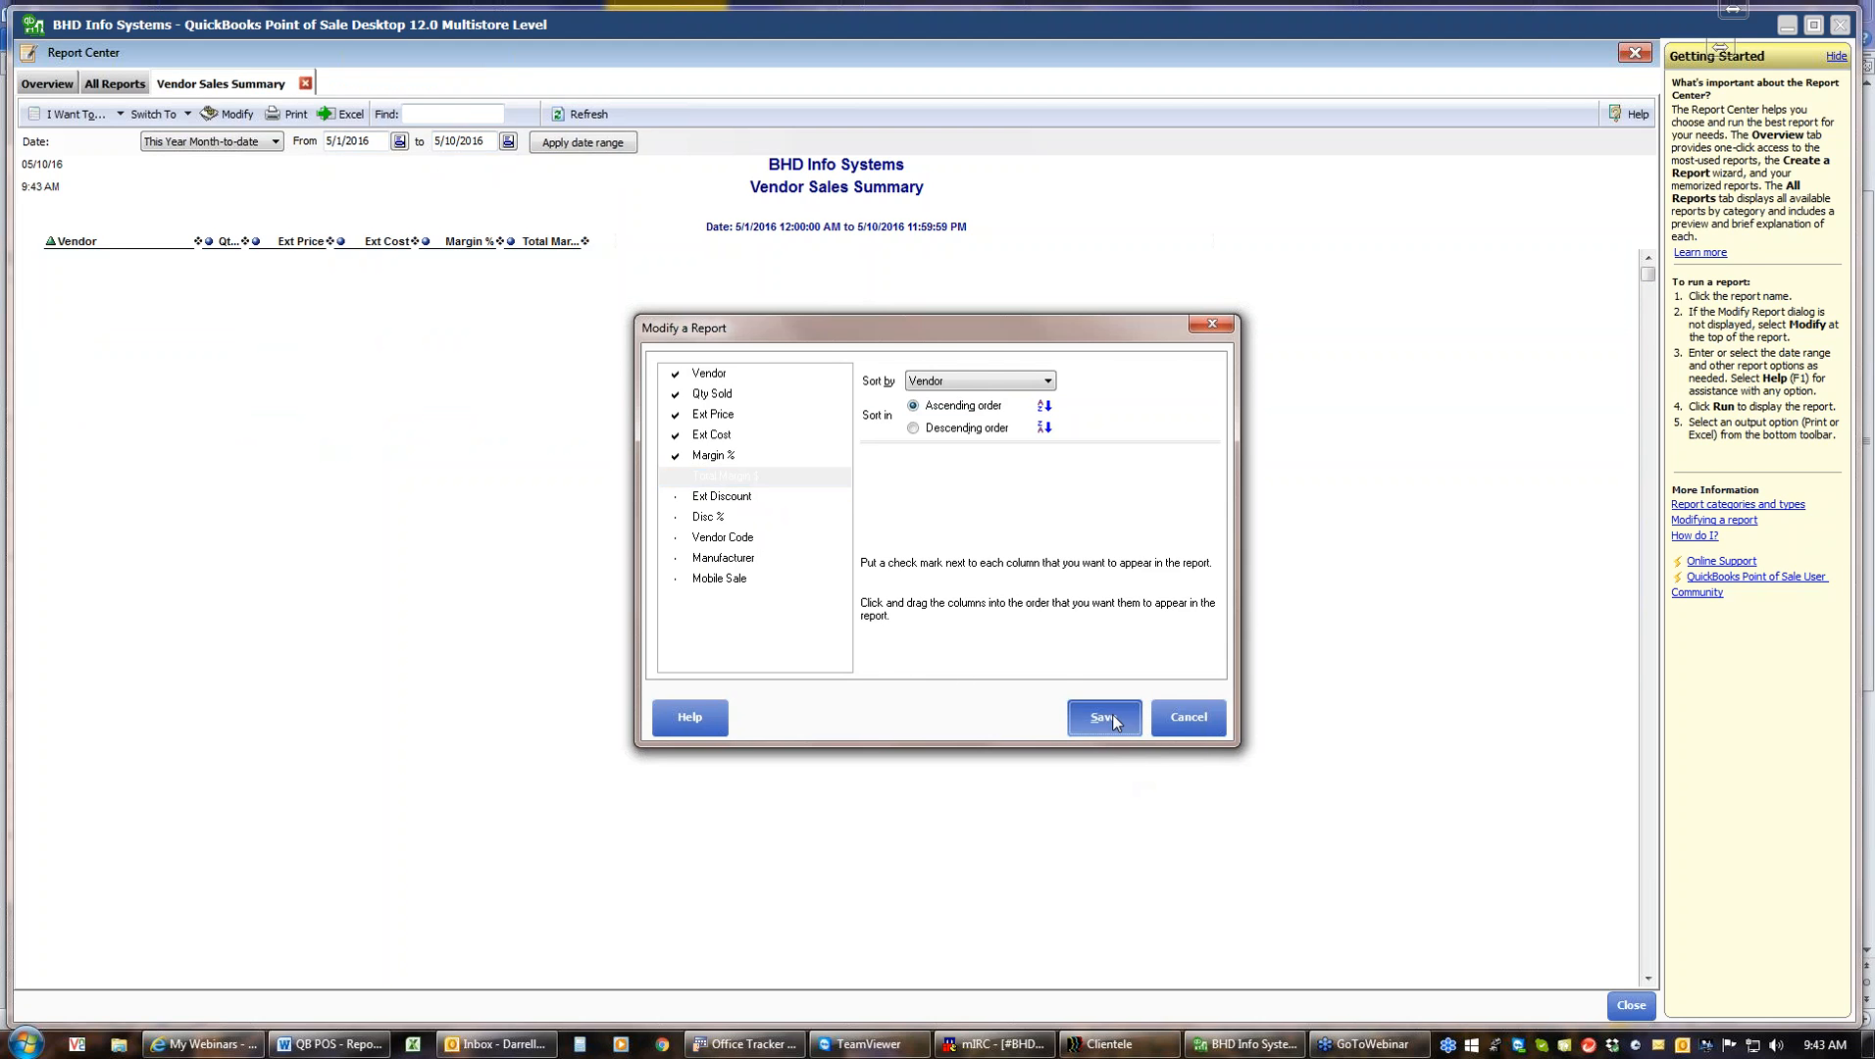
{"action": "left_click", "coordinate": [1109, 725]}
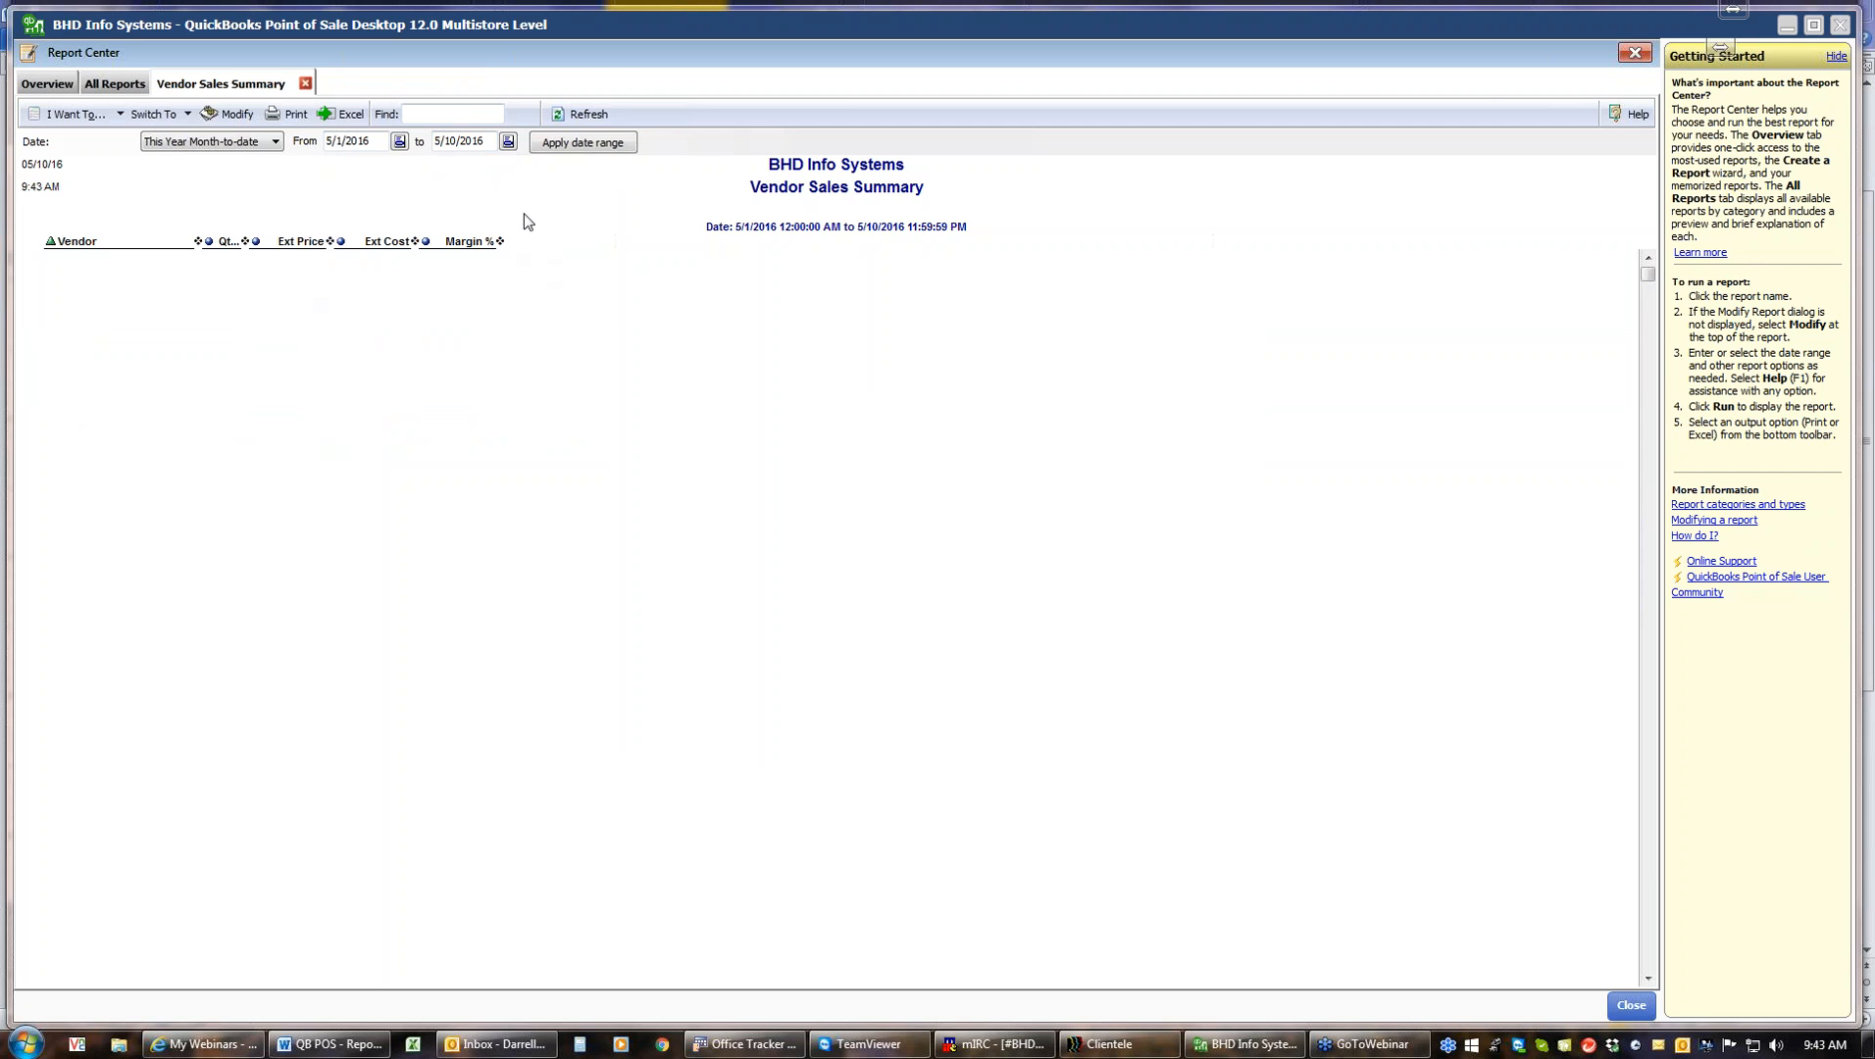
Close the report and run the memorized Vendor Summary YTD report again
{"action": "left_click", "coordinate": [305, 84]}
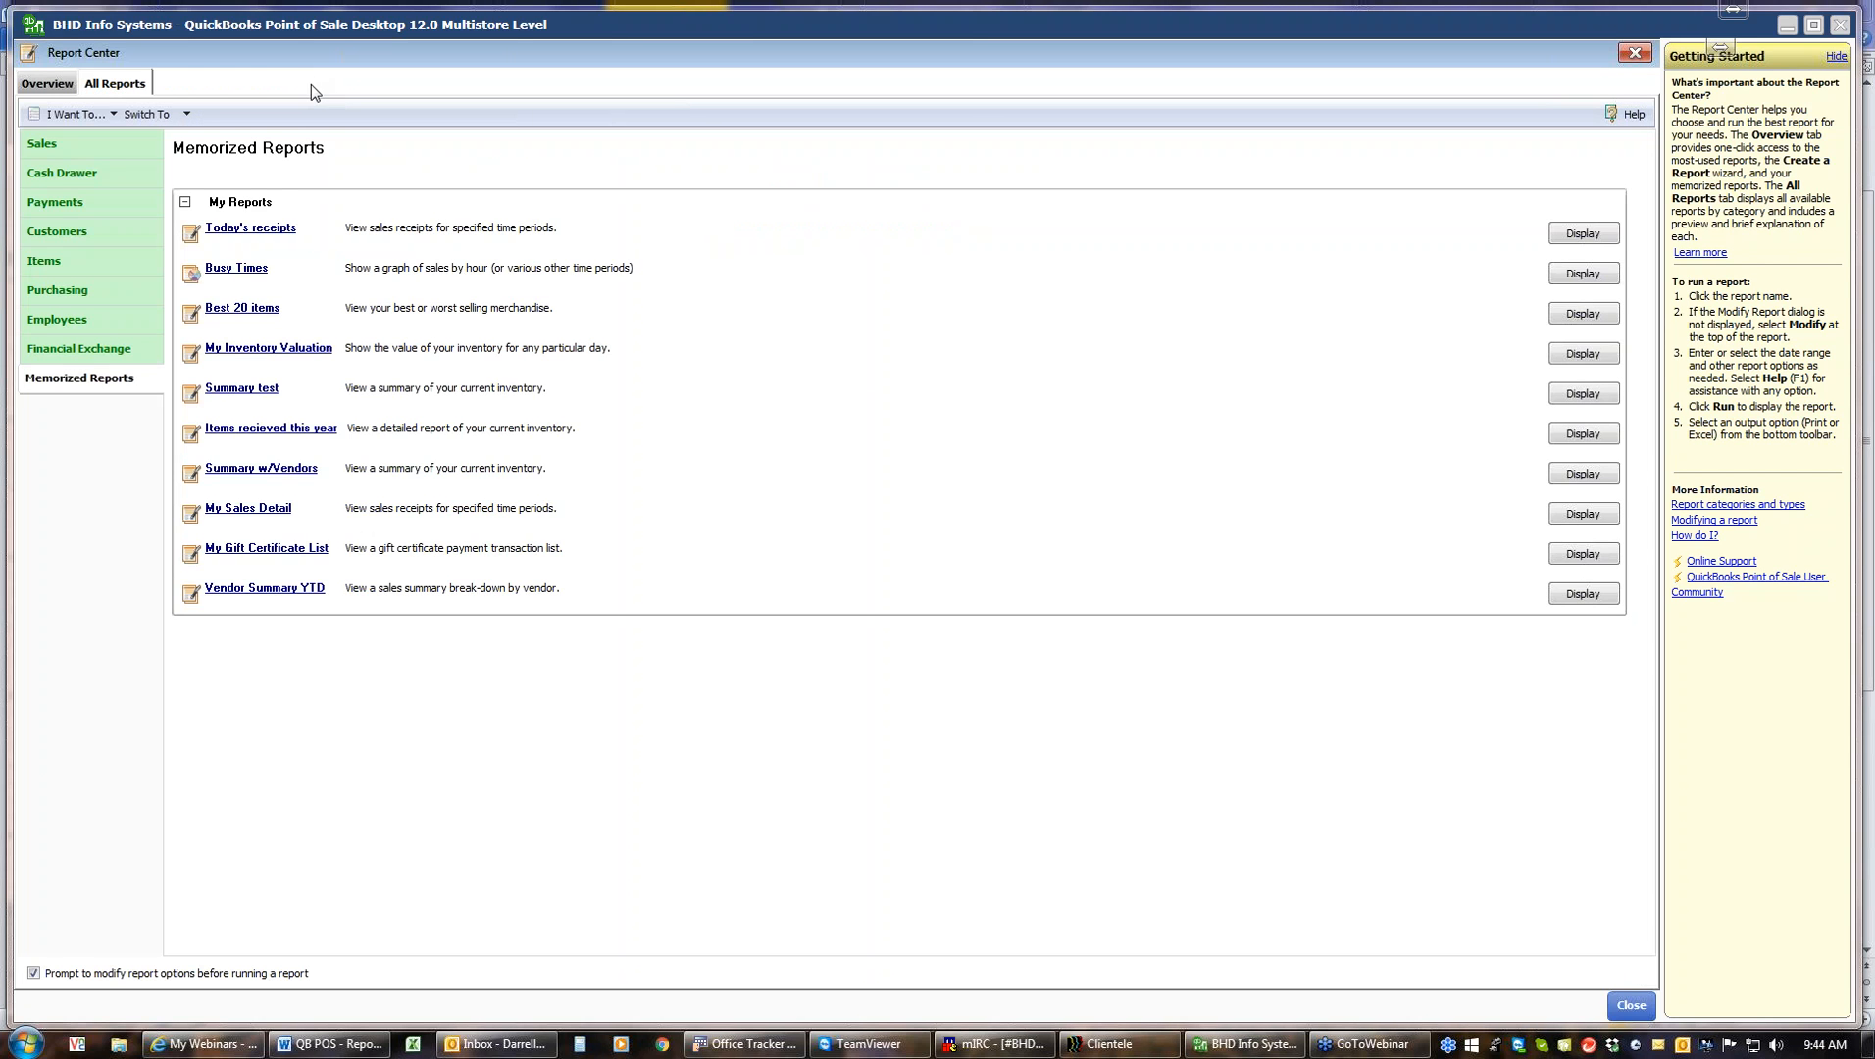
{"action": "left_click", "coordinate": [247, 590]}
{"action": "left_click", "coordinate": [1097, 724]}
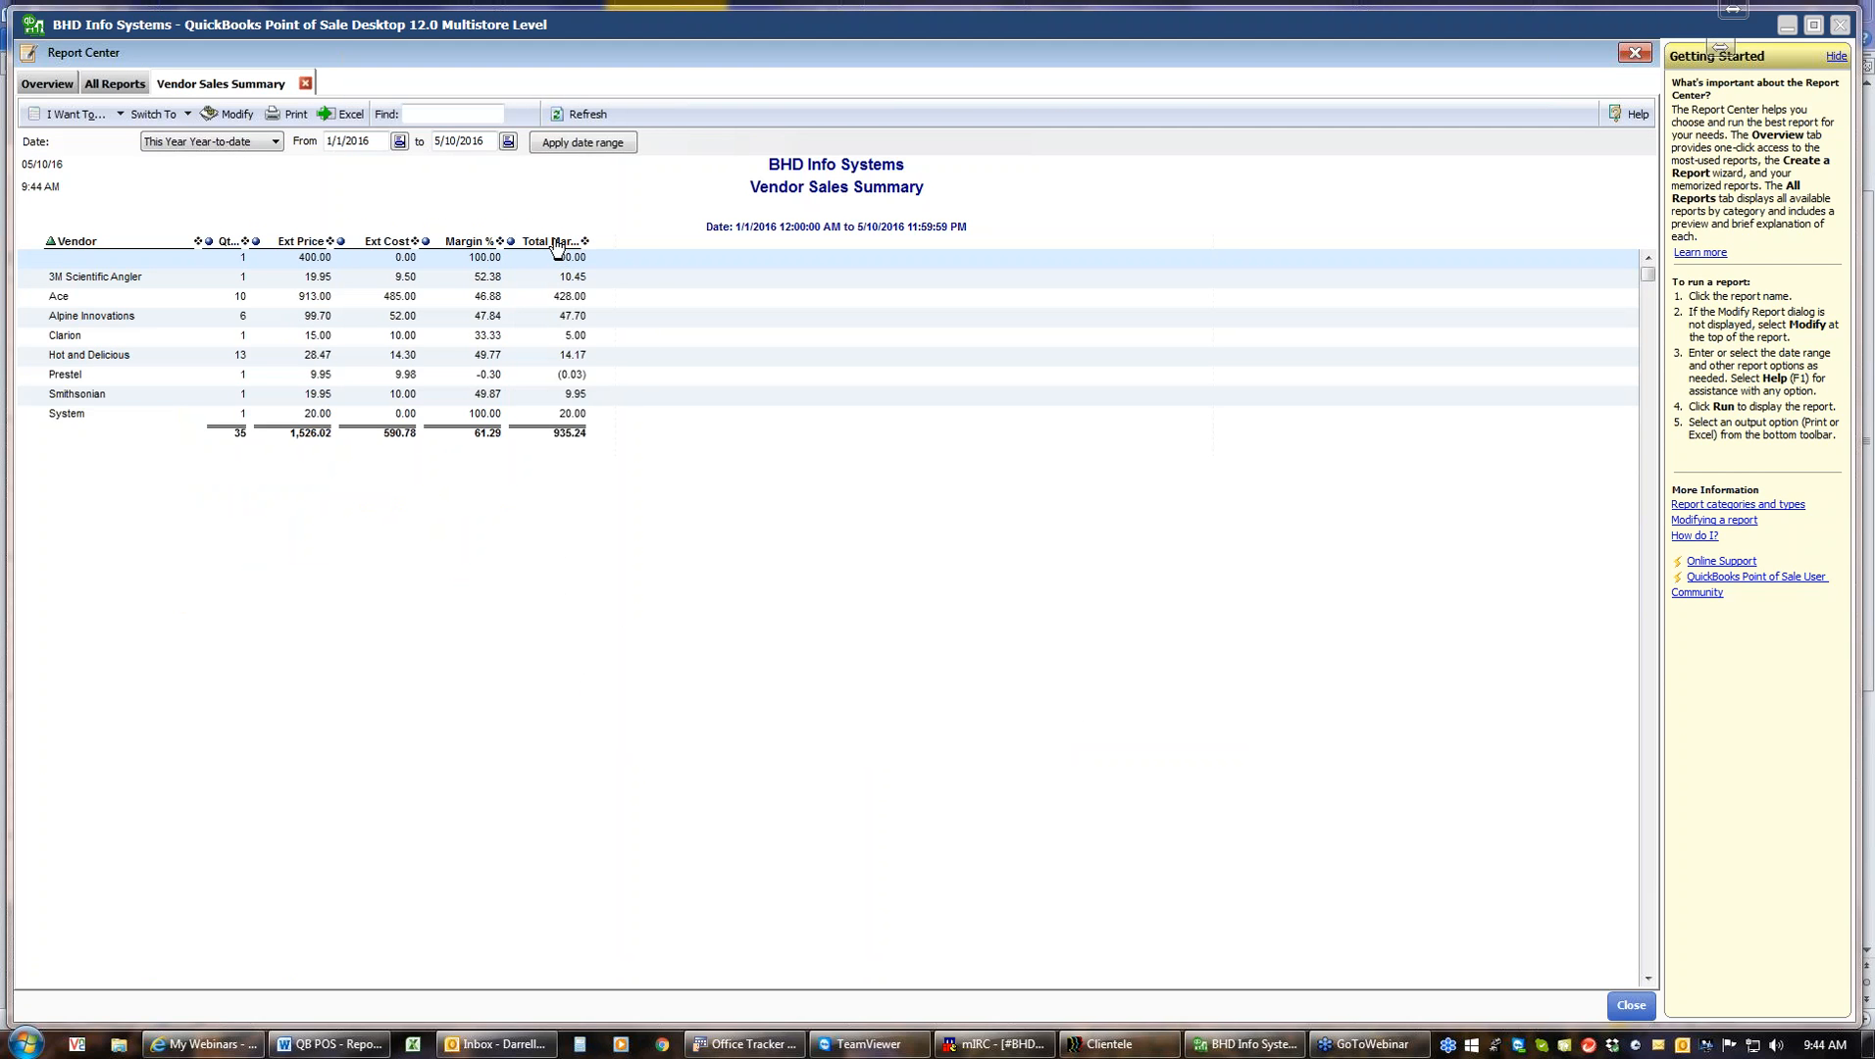
Auto-fit the column widths of the Vendor Sales Summary report
{"action": "right_click", "coordinate": [556, 248]}
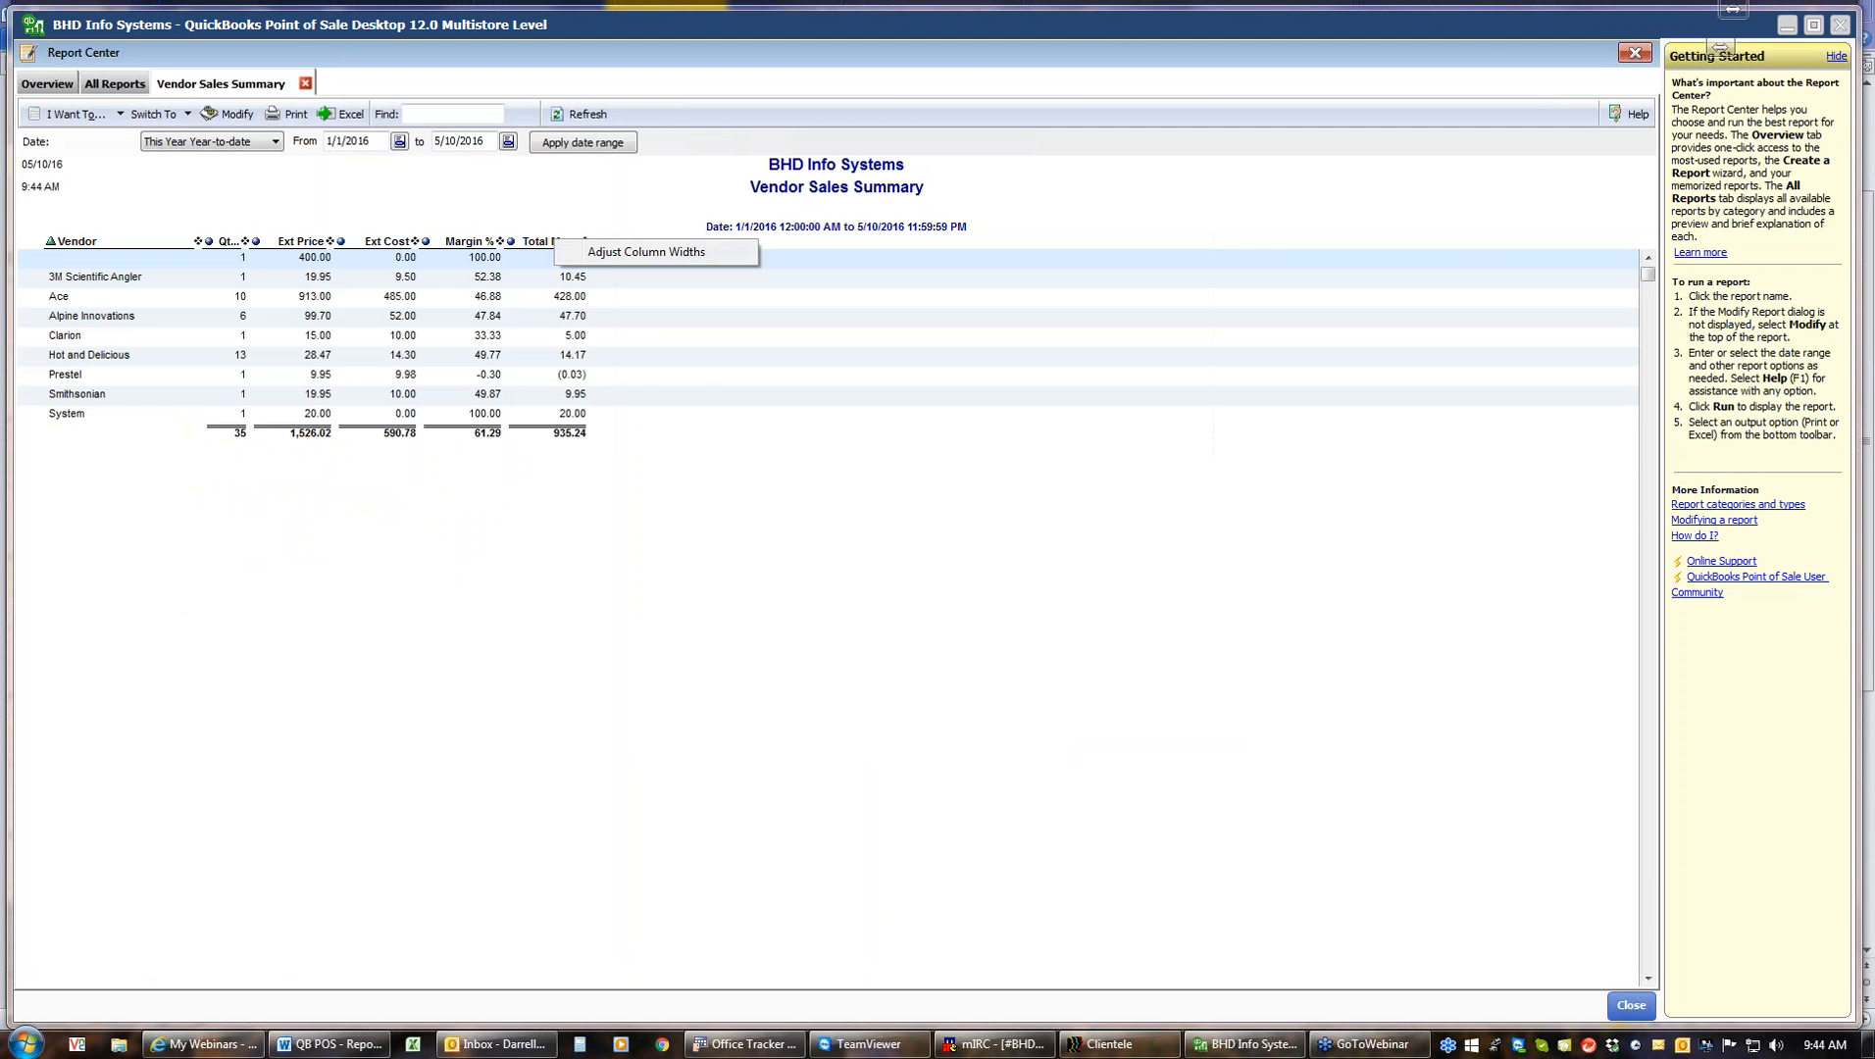
{"action": "left_click", "coordinate": [598, 253]}
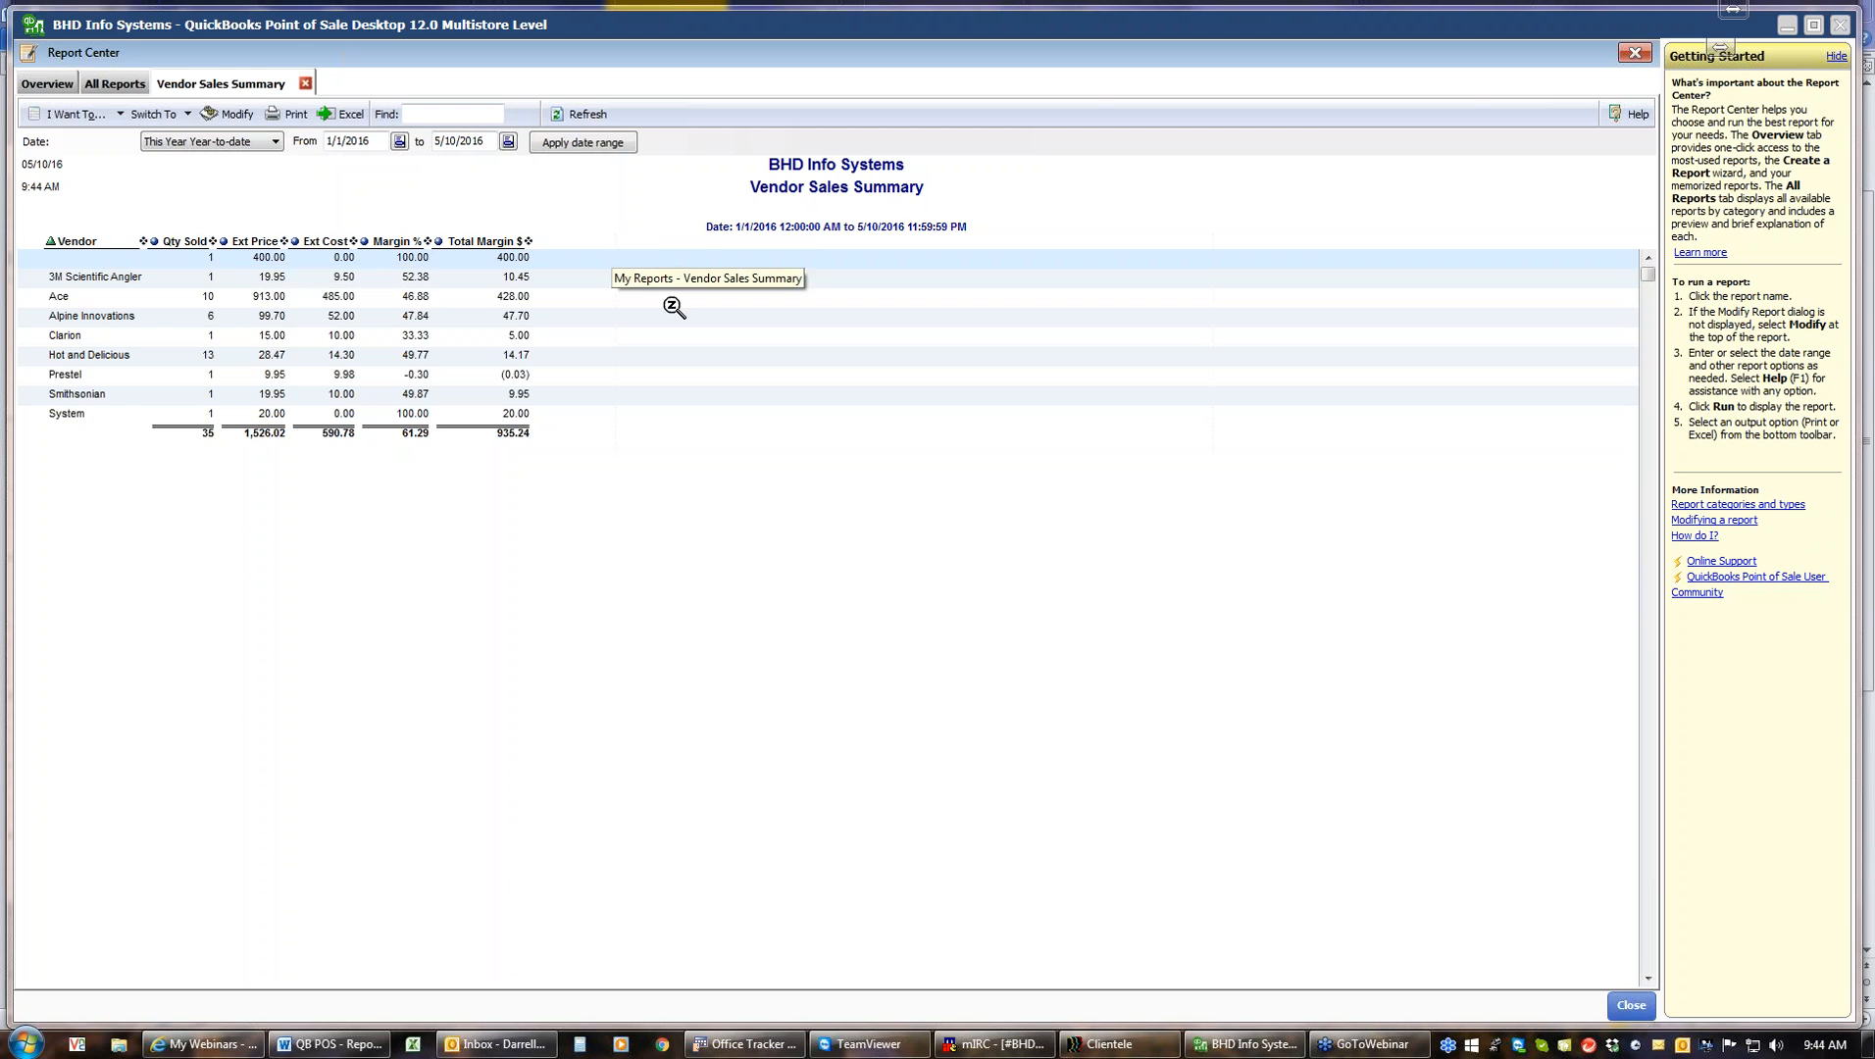
Run the Vendor Summary sales report with the This Year Month-to-date date range
{"action": "left_click", "coordinate": [125, 84]}
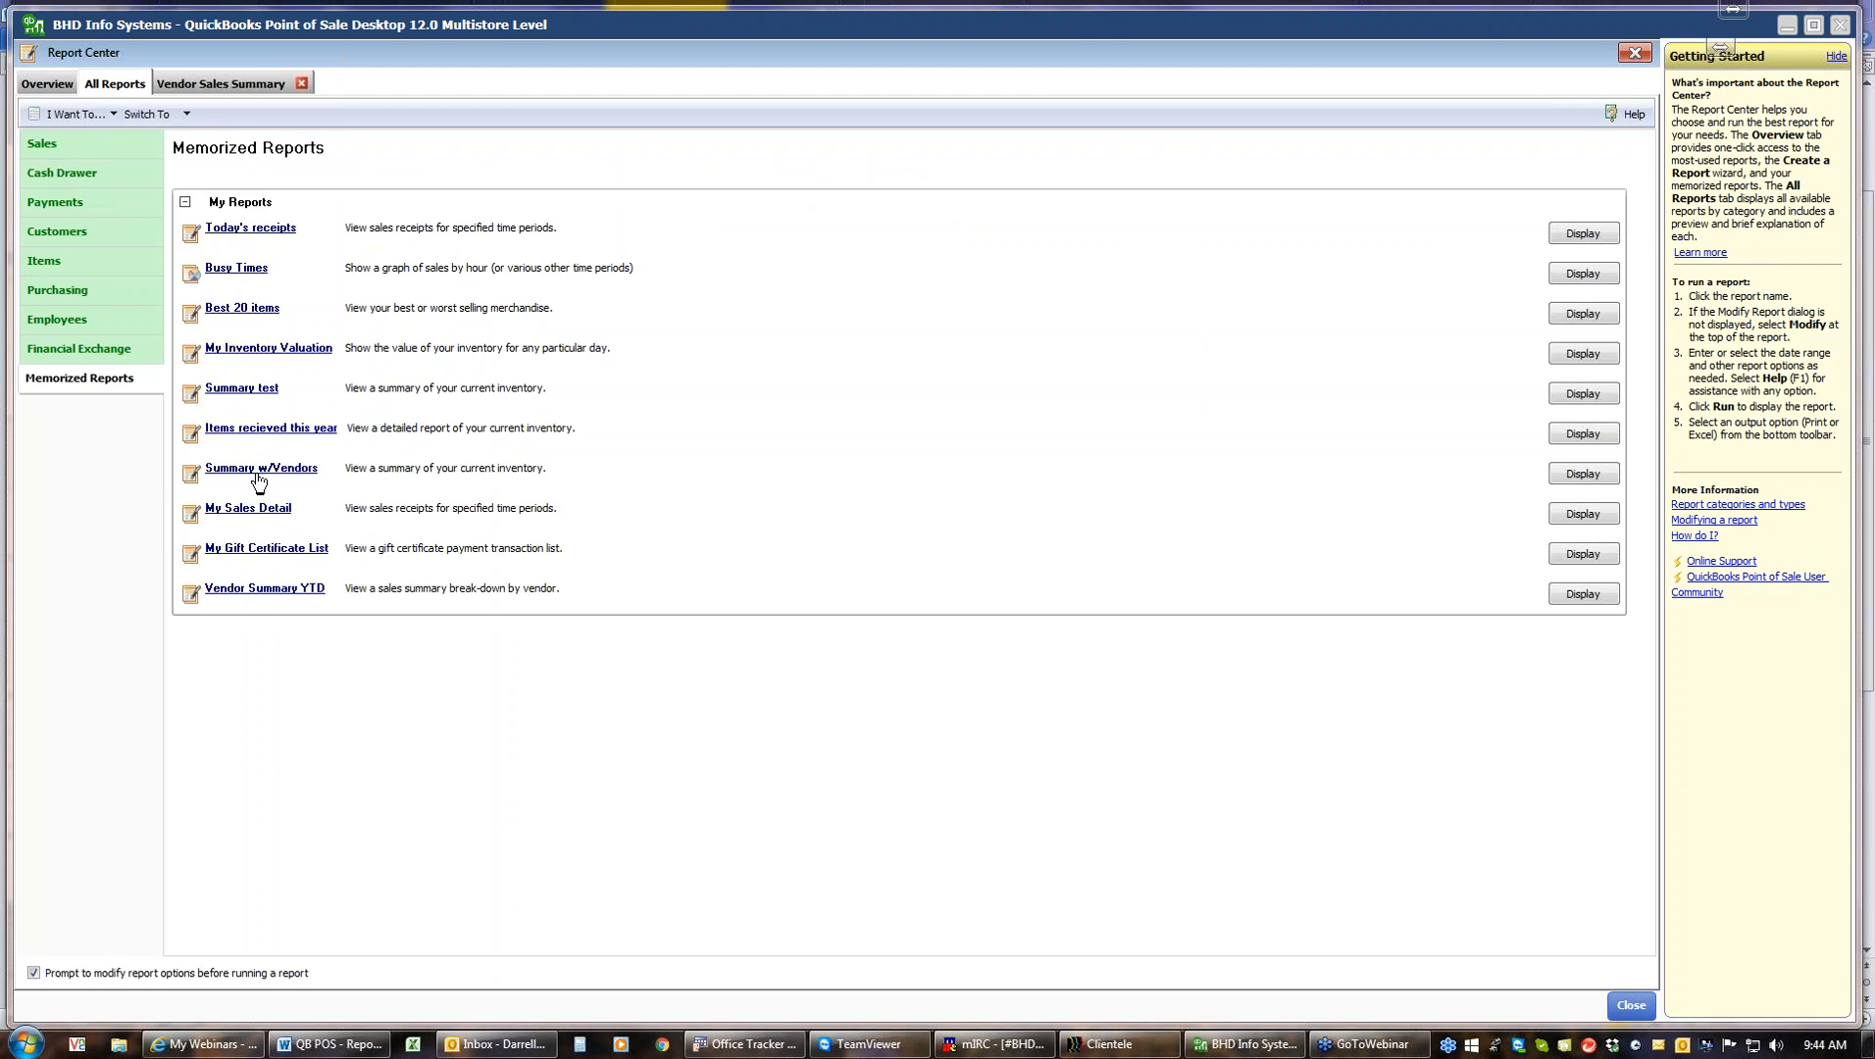
{"action": "left_click", "coordinate": [51, 147]}
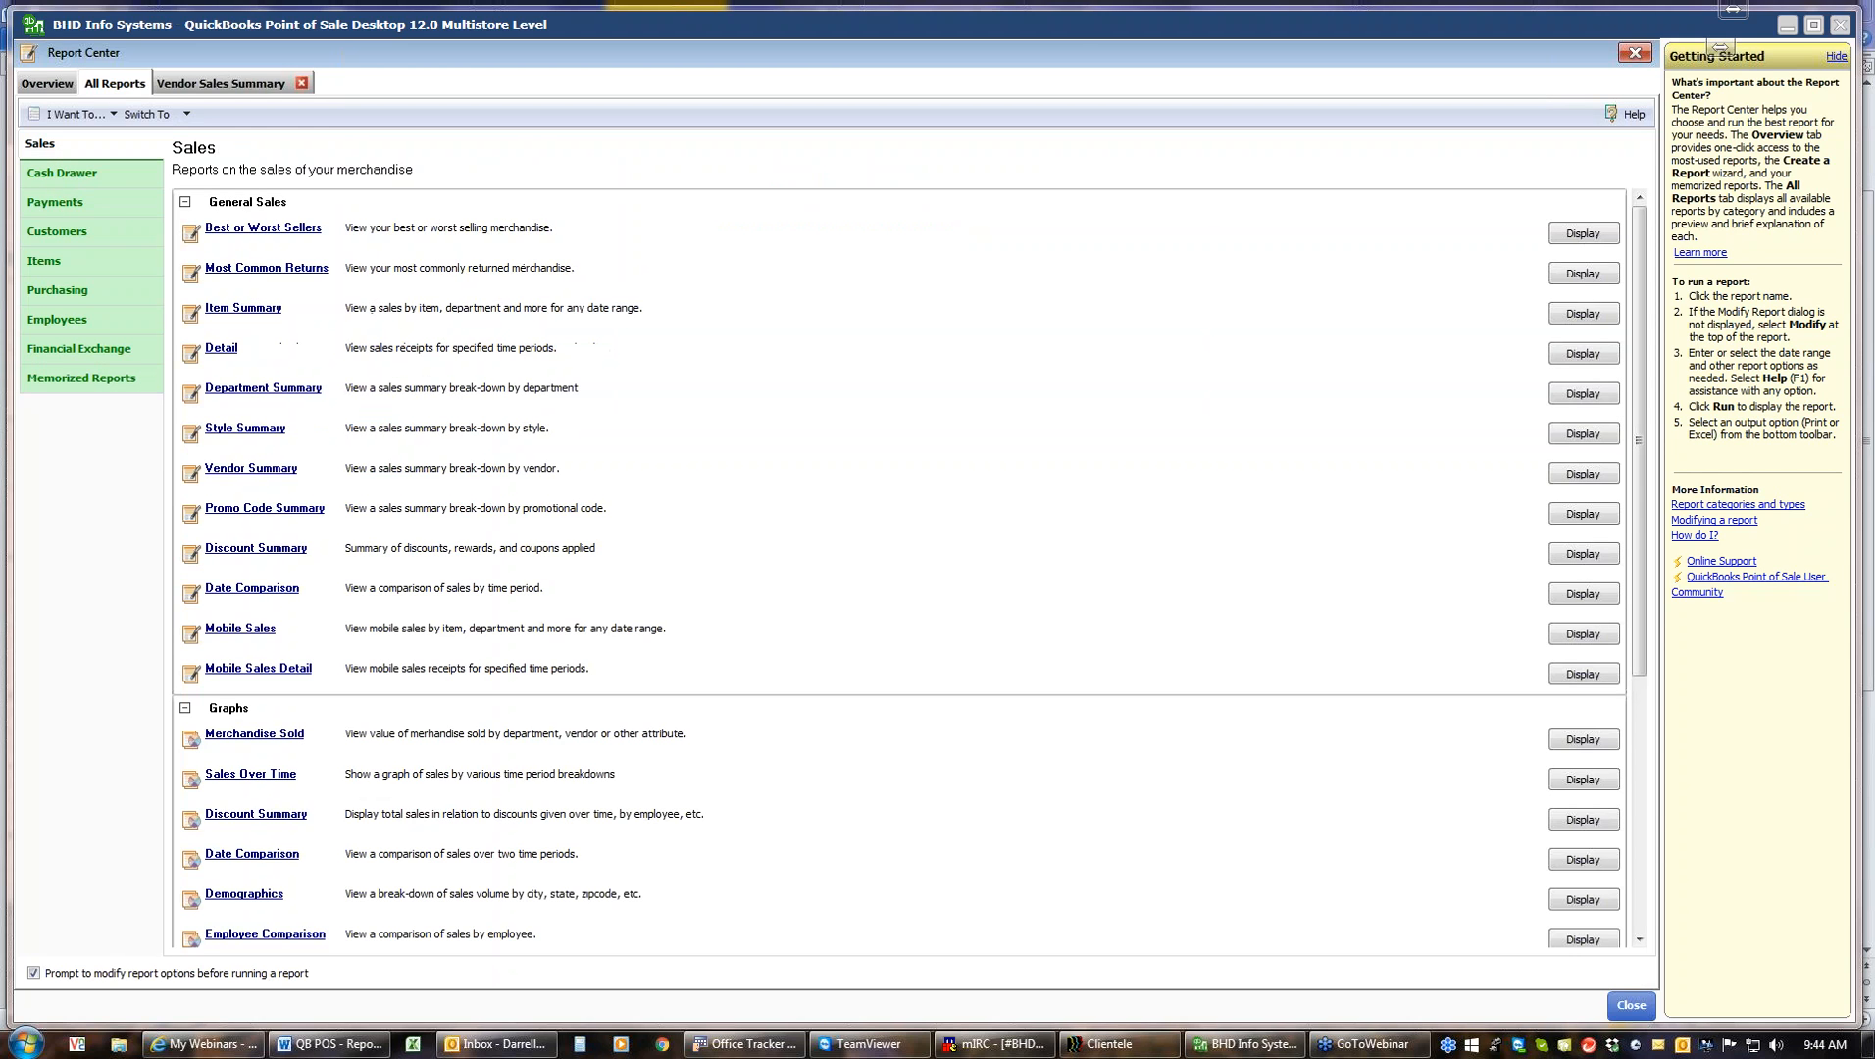
{"action": "left_click", "coordinate": [251, 468]}
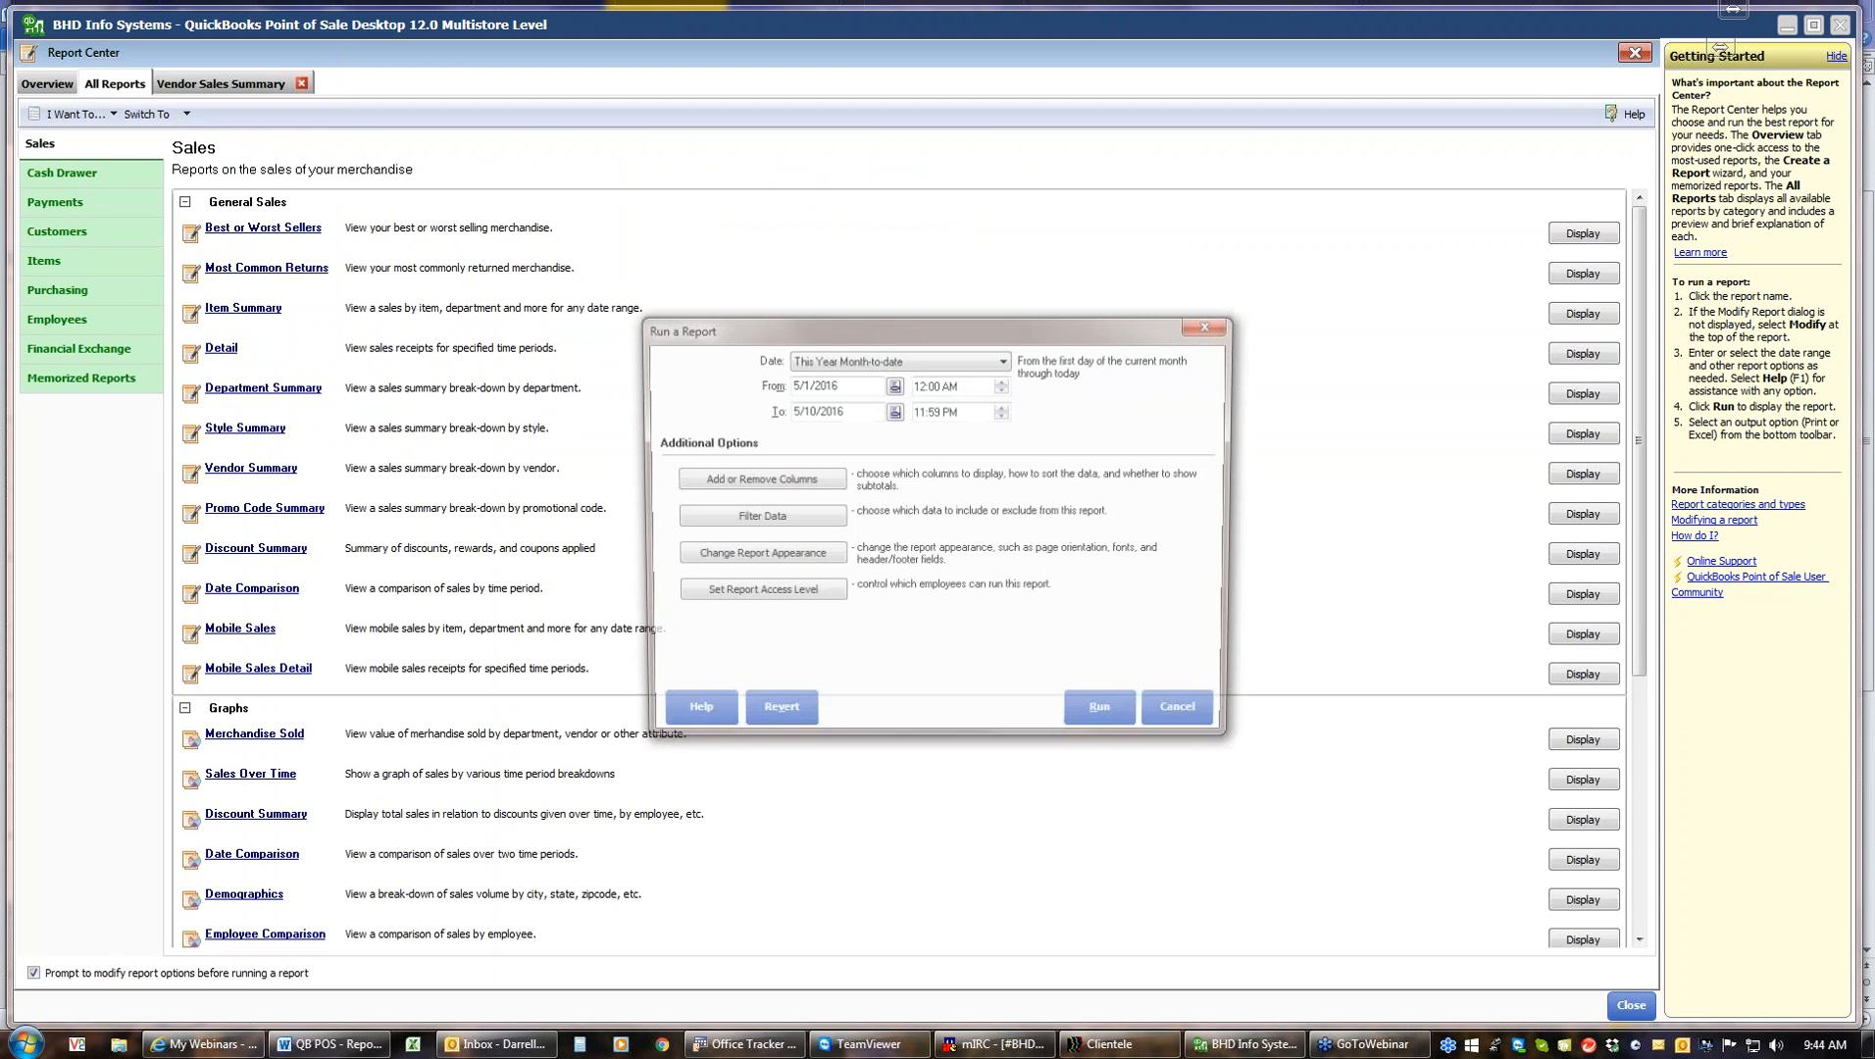
{"action": "left_click", "coordinate": [1107, 717]}
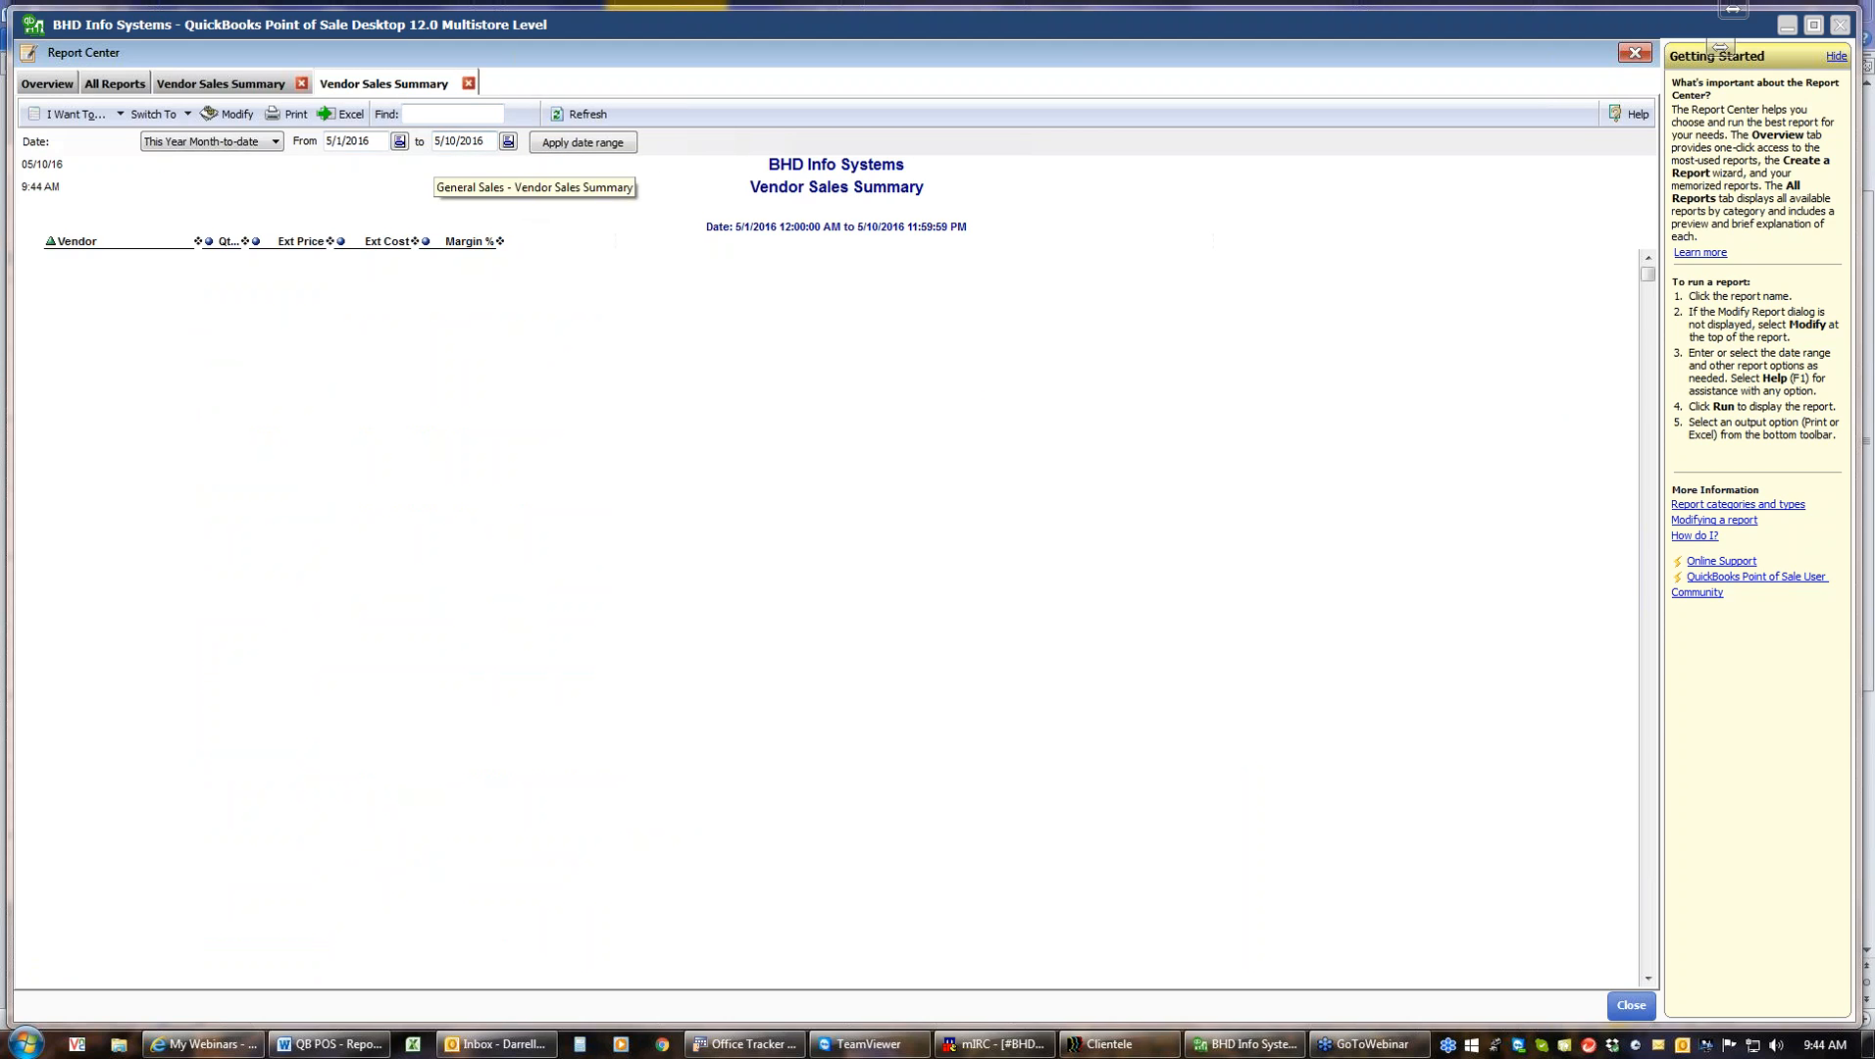
Return to the year-to-date Vendor Sales Summary, auto-fit its column widths, then close both report tabs
{"action": "left_click", "coordinate": [225, 84]}
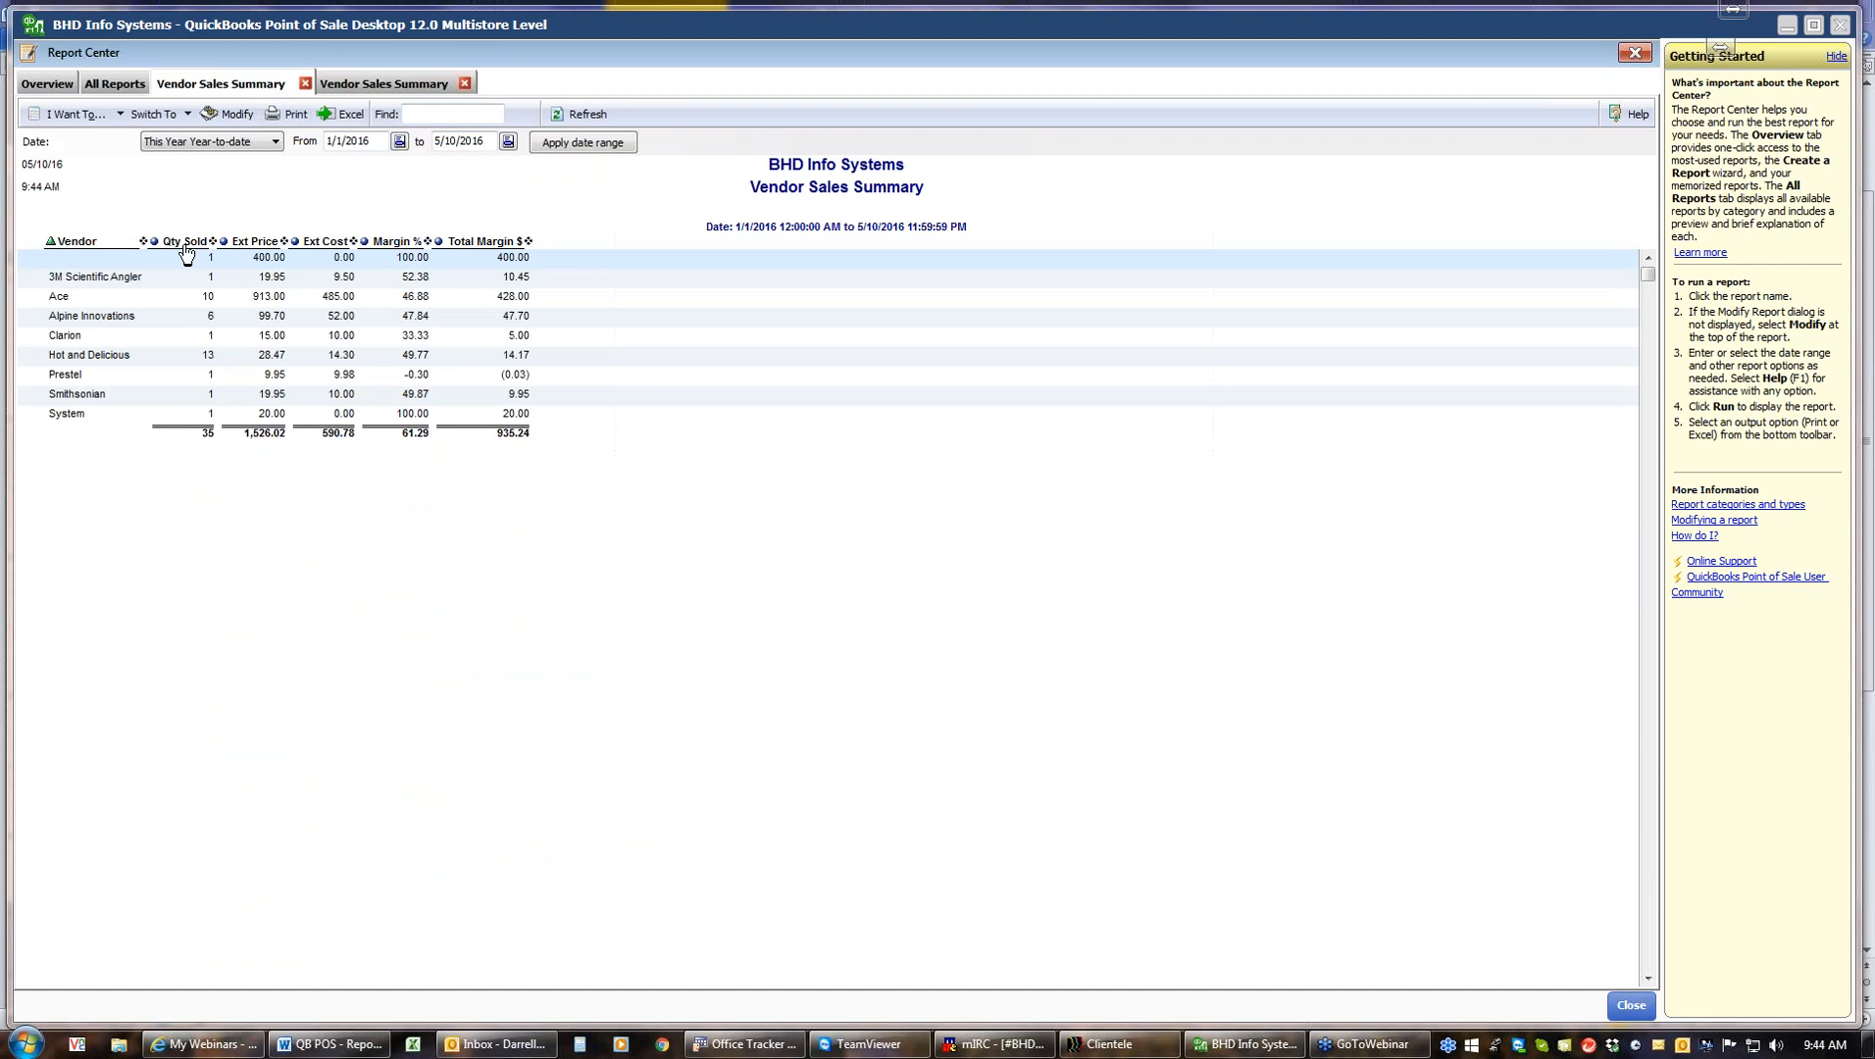
{"action": "right_click", "coordinate": [409, 245]}
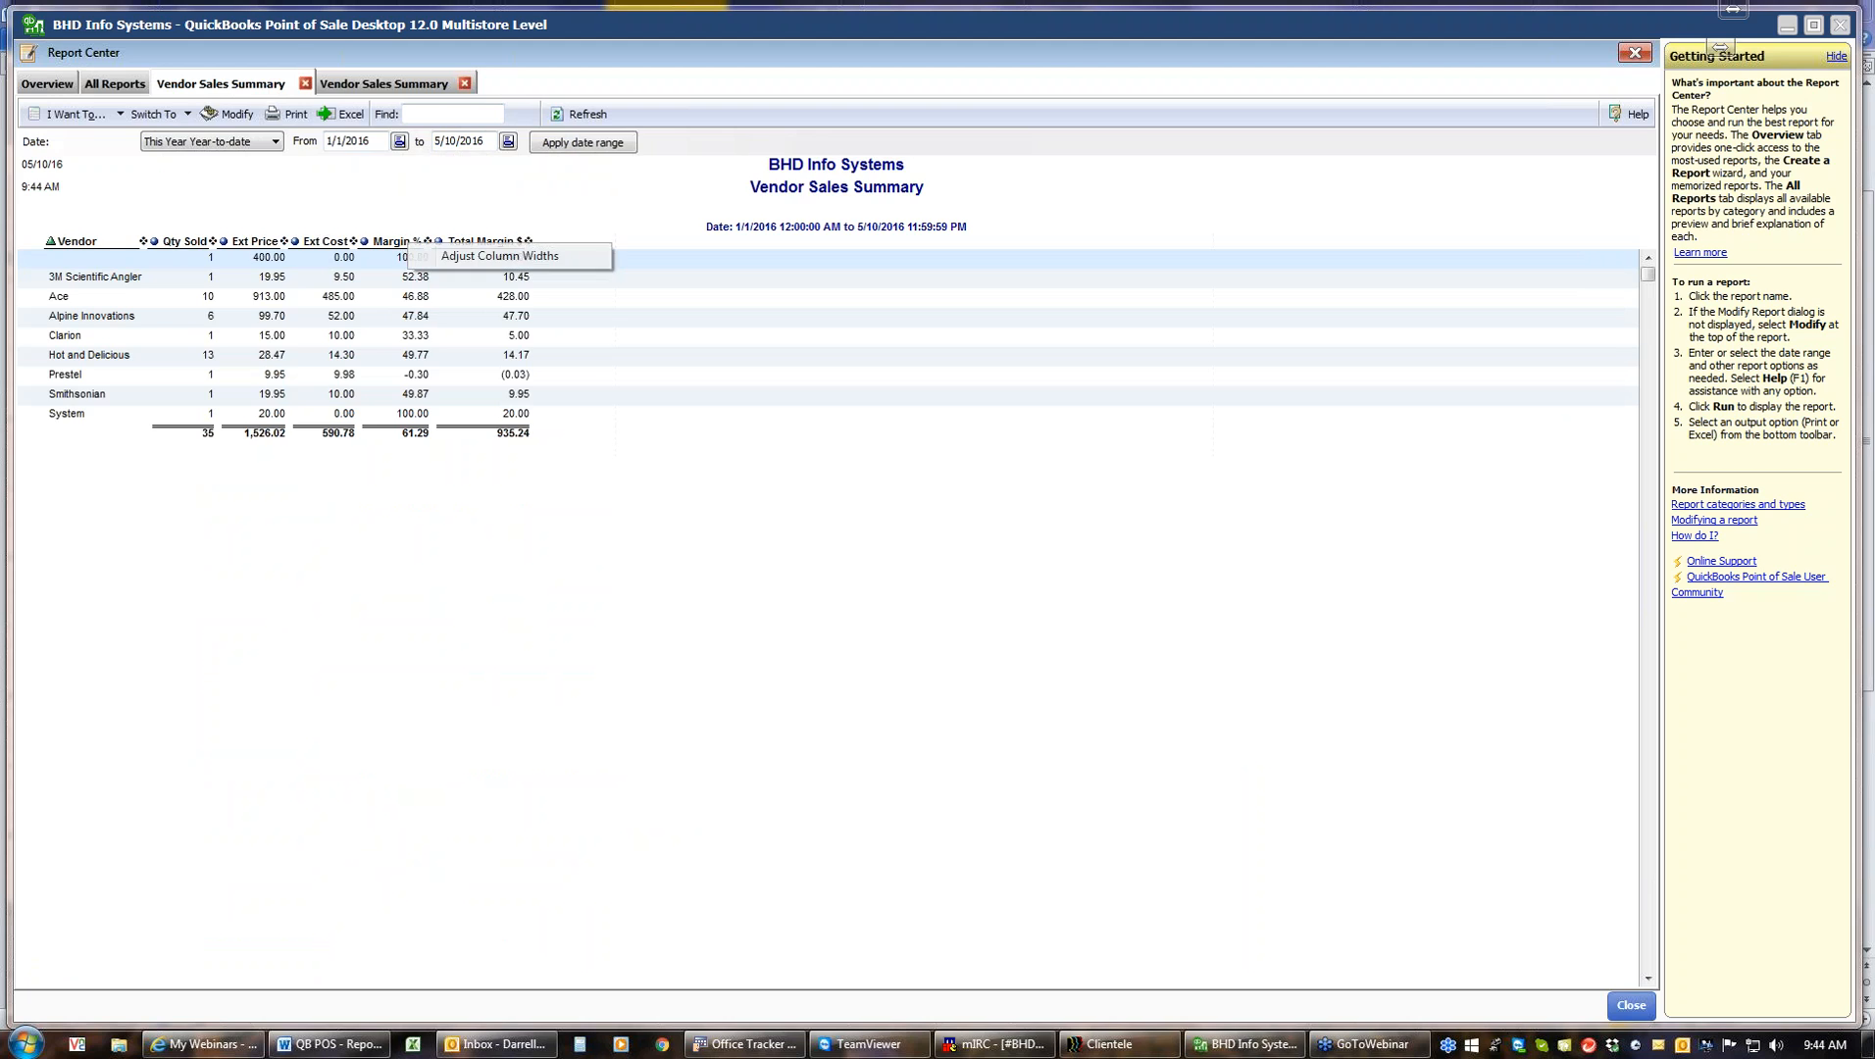
{"action": "left_click", "coordinate": [488, 257]}
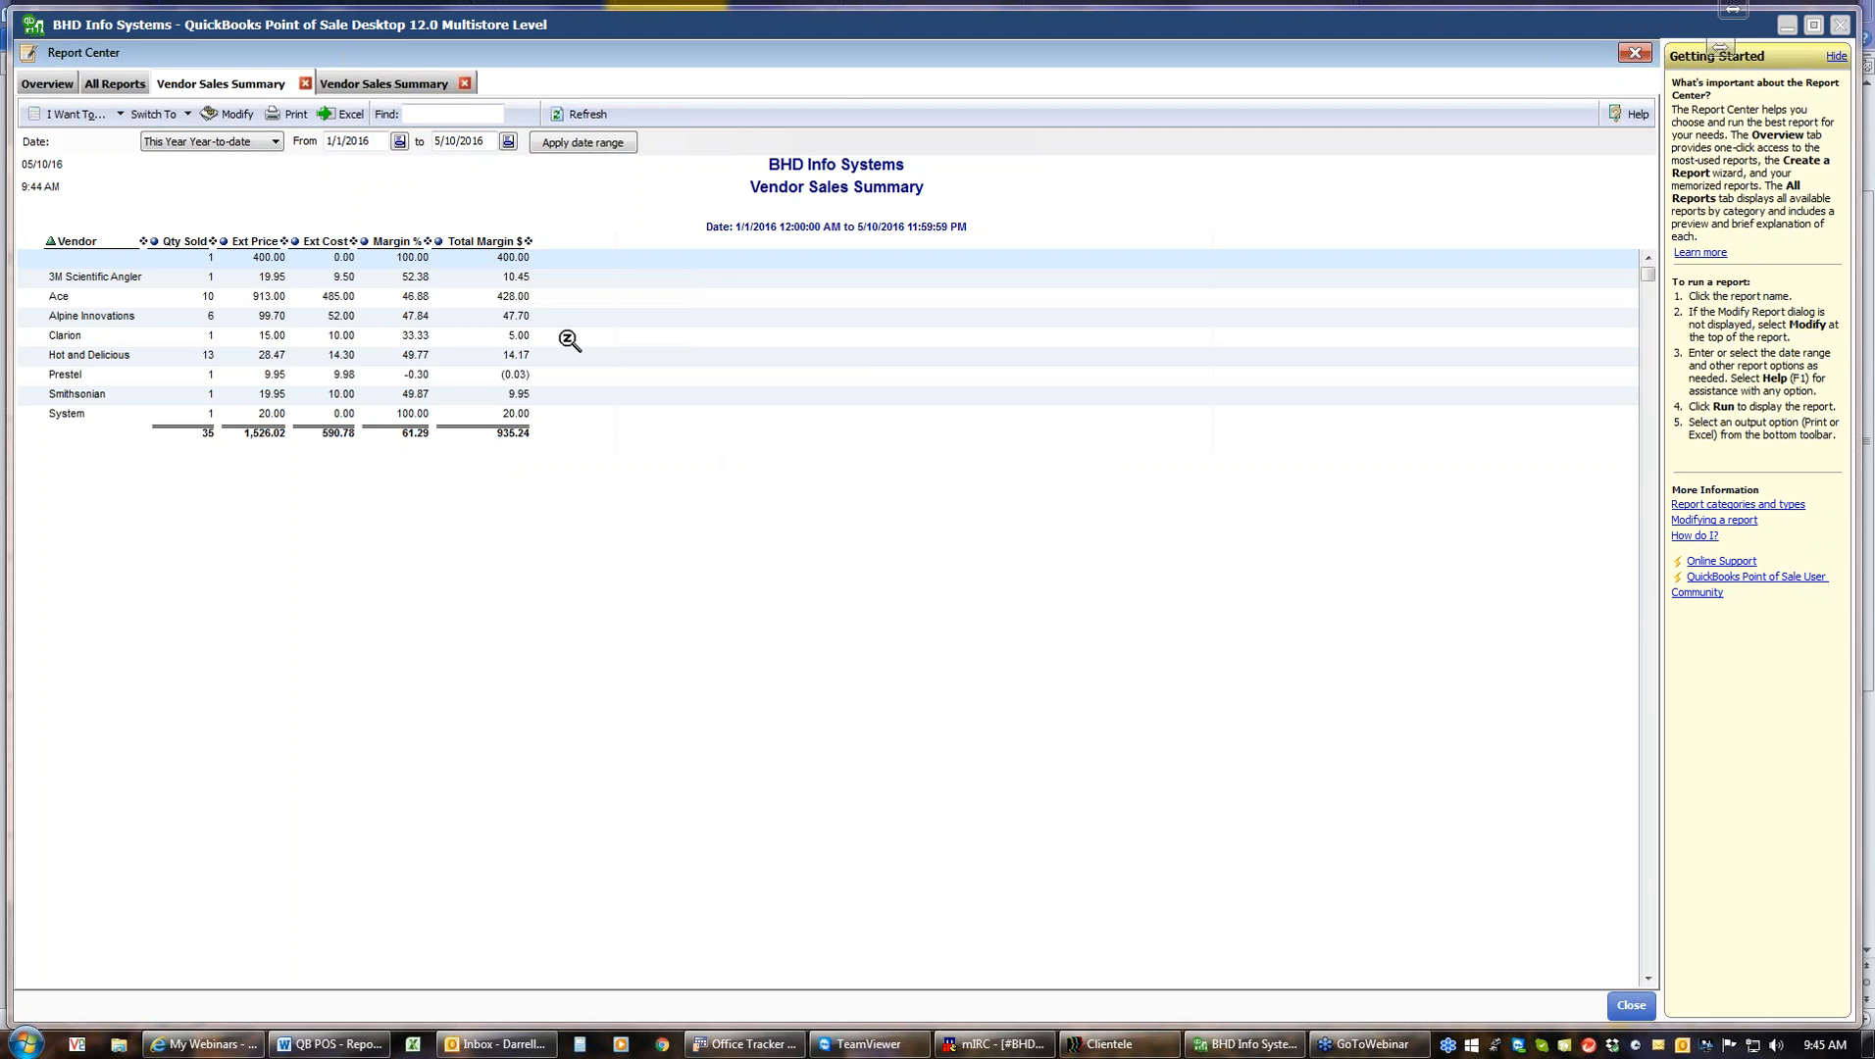
{"action": "left_click", "coordinate": [305, 85]}
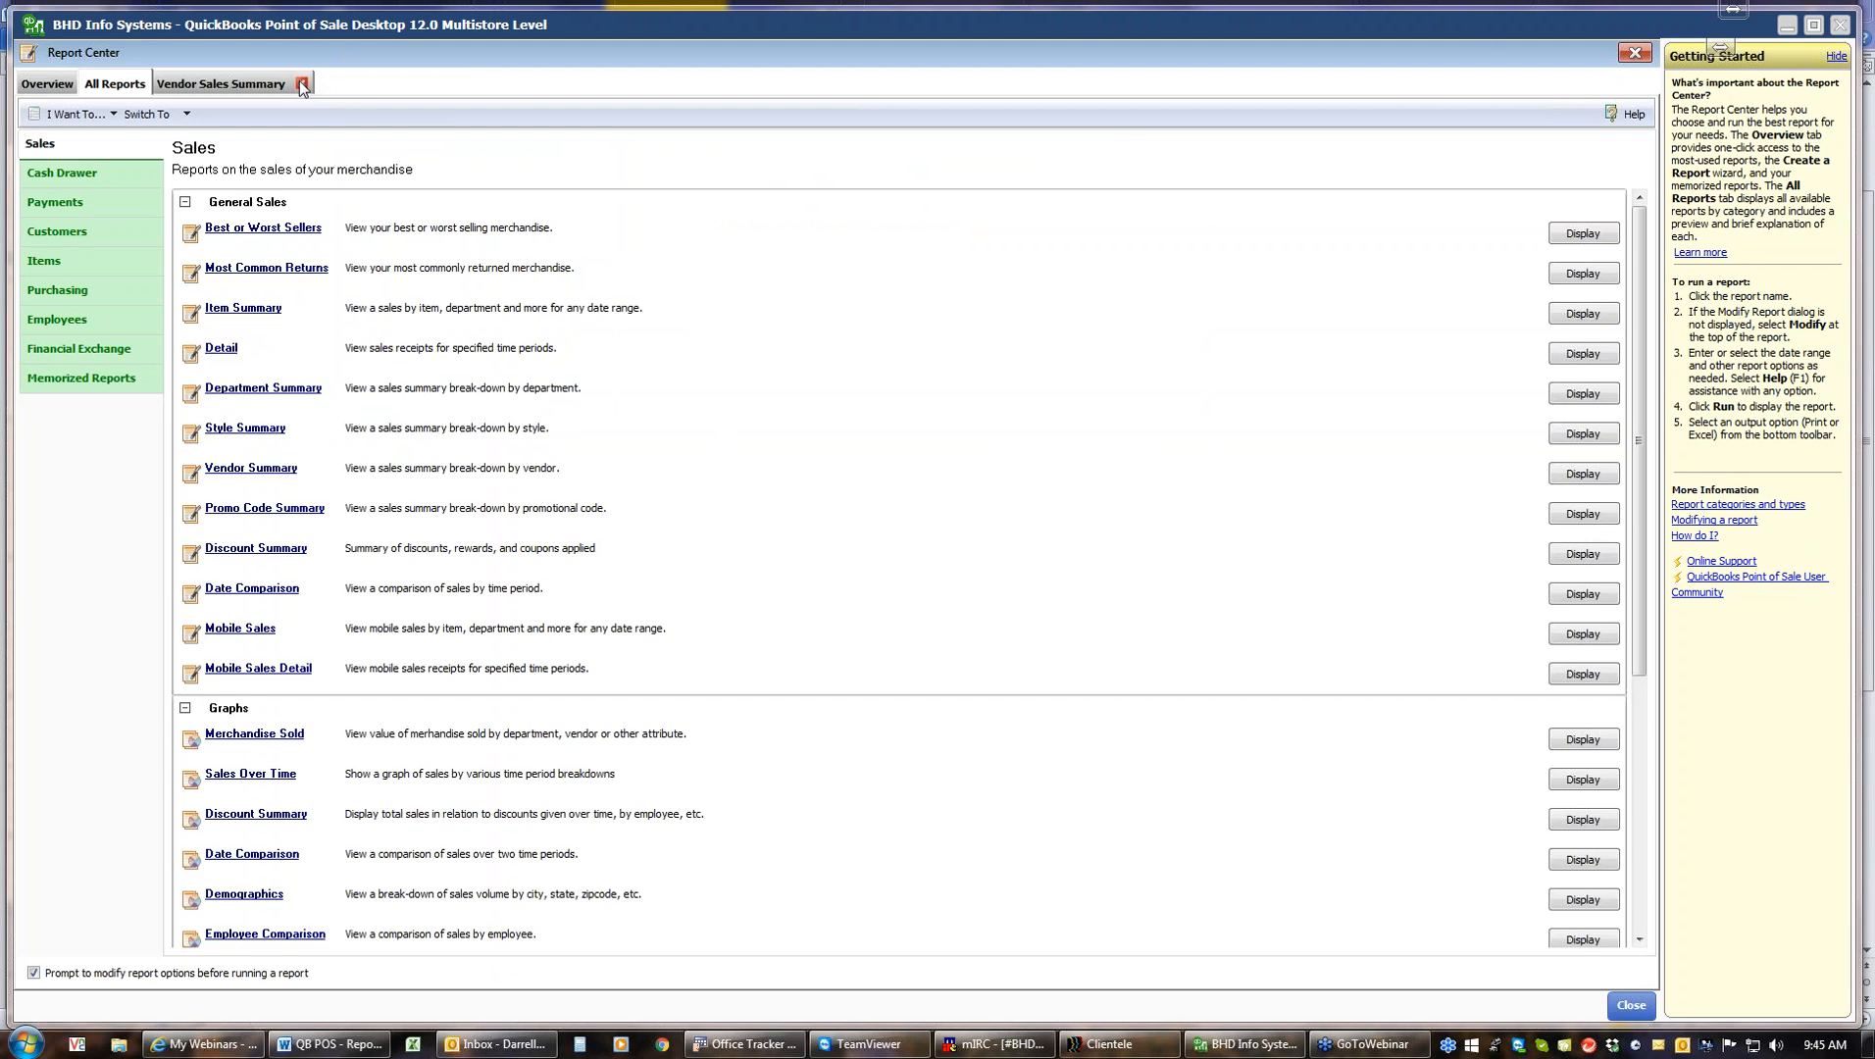
{"action": "left_click", "coordinate": [303, 85]}
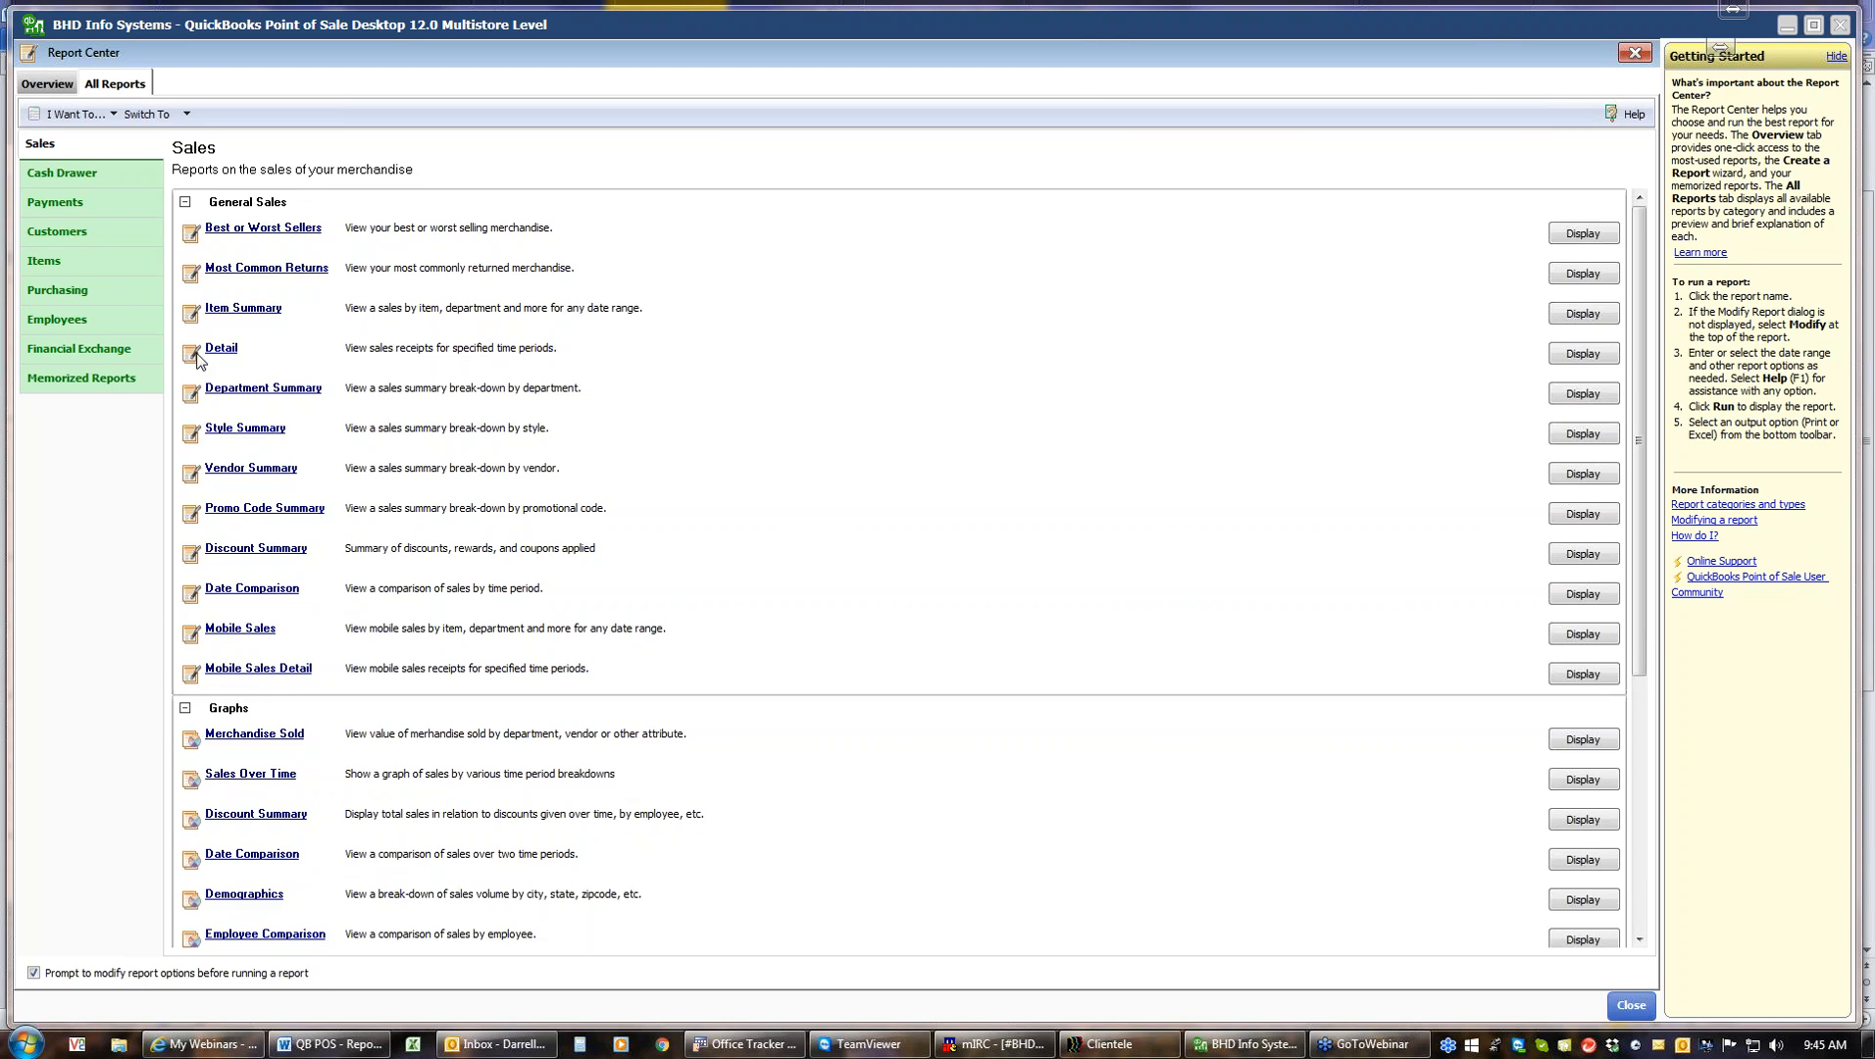
Run the memorized Items recieved this year report, then close its tab
{"action": "left_click", "coordinate": [102, 380]}
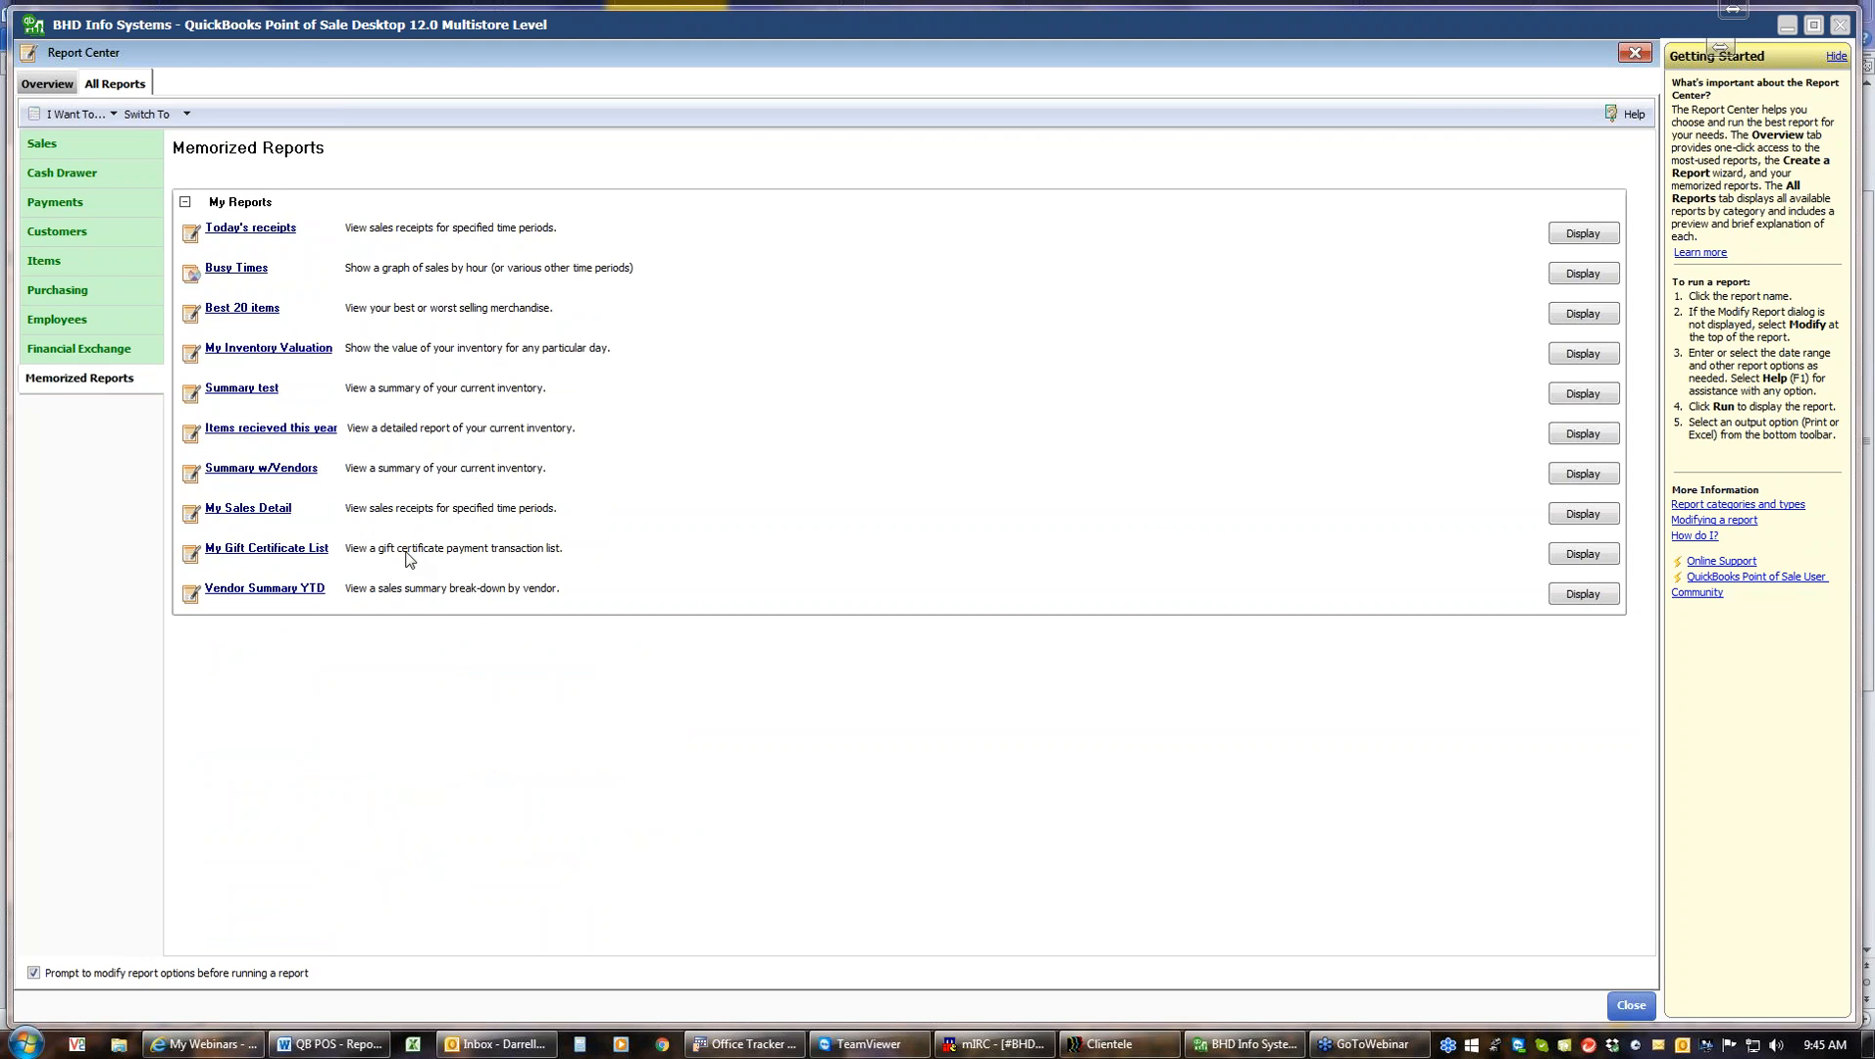
{"action": "left_click", "coordinate": [289, 430]}
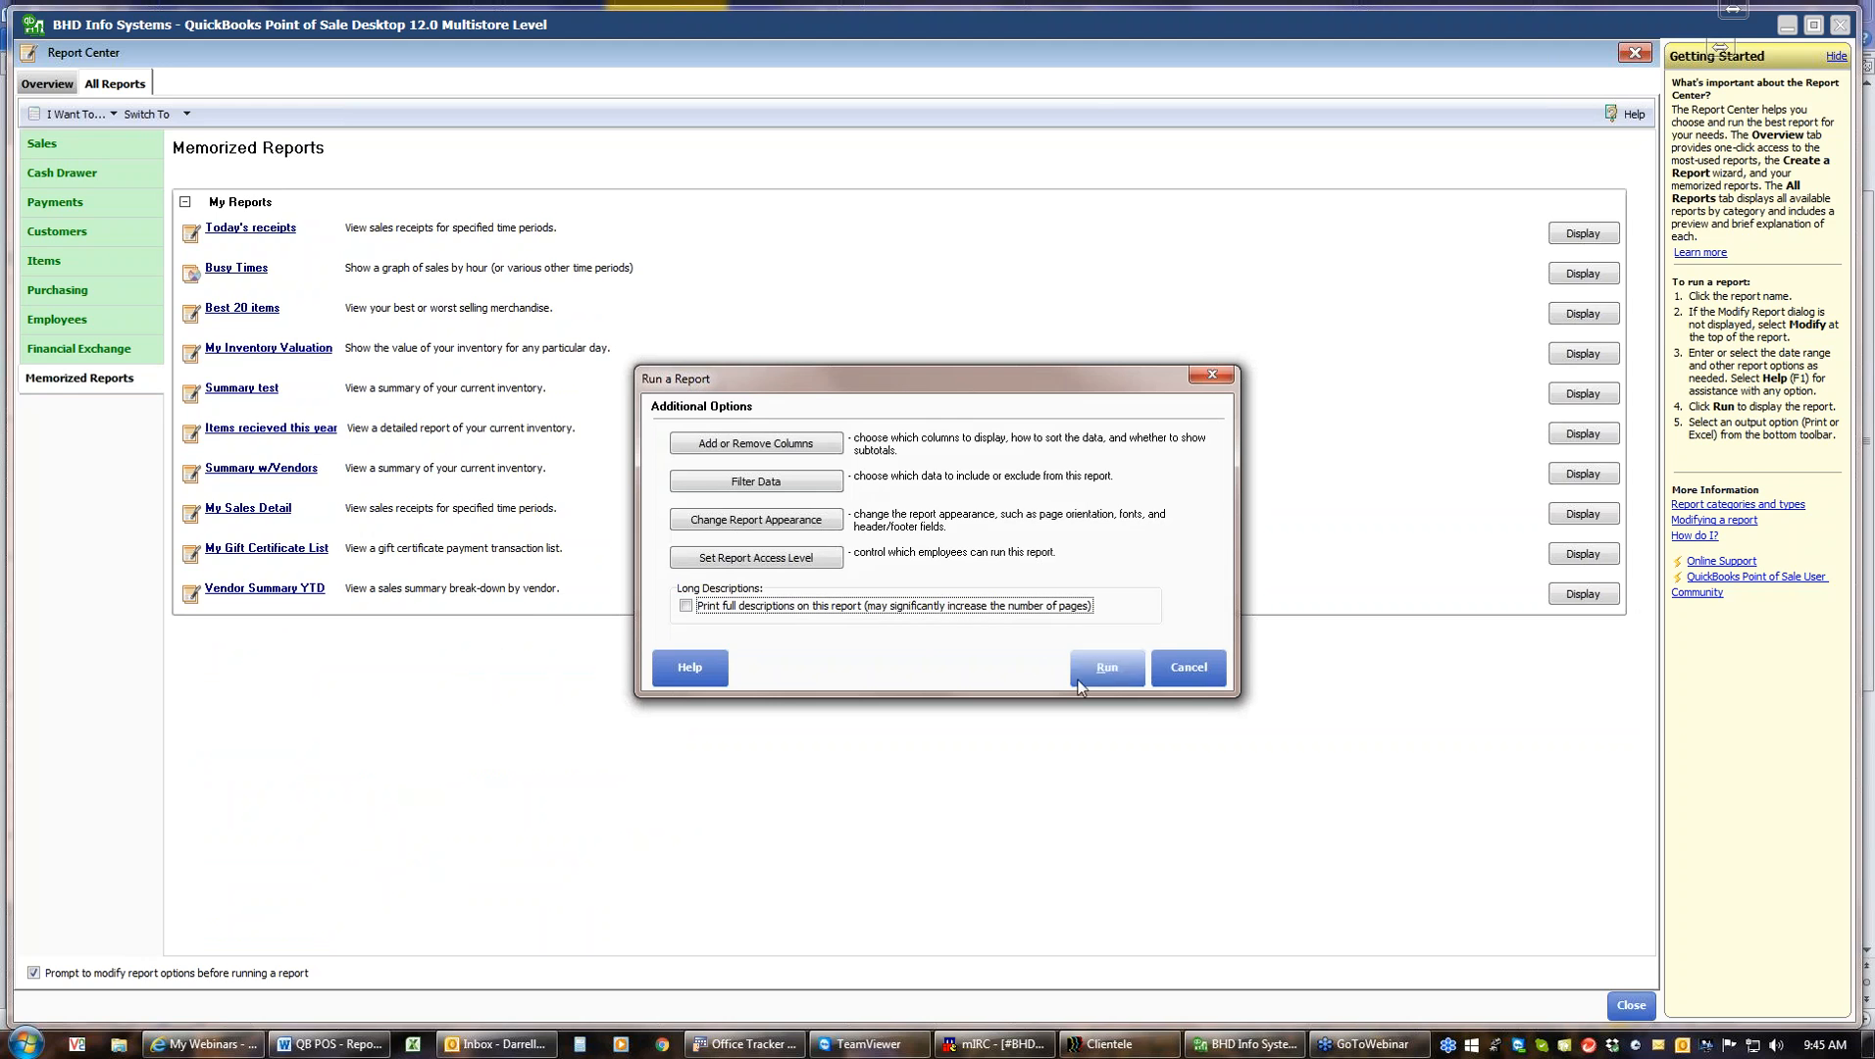
{"action": "left_click", "coordinate": [1101, 669]}
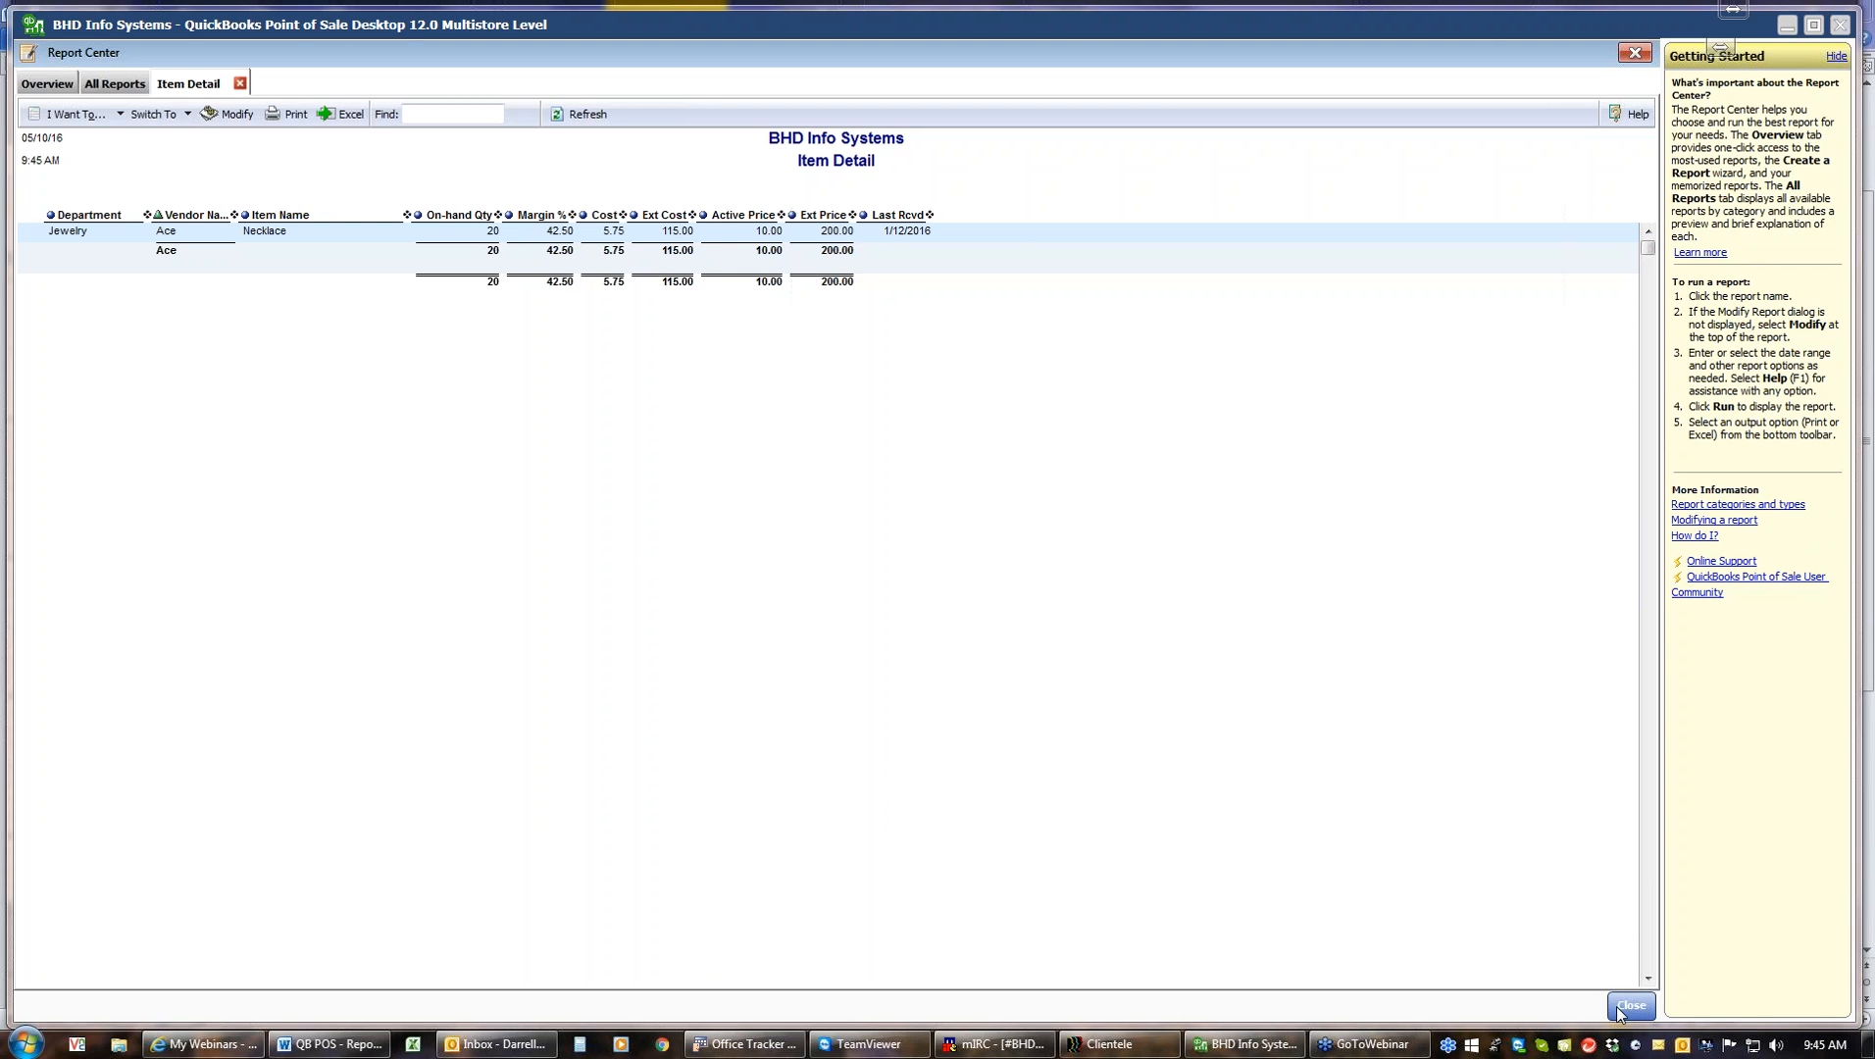
{"action": "left_click", "coordinate": [240, 86]}
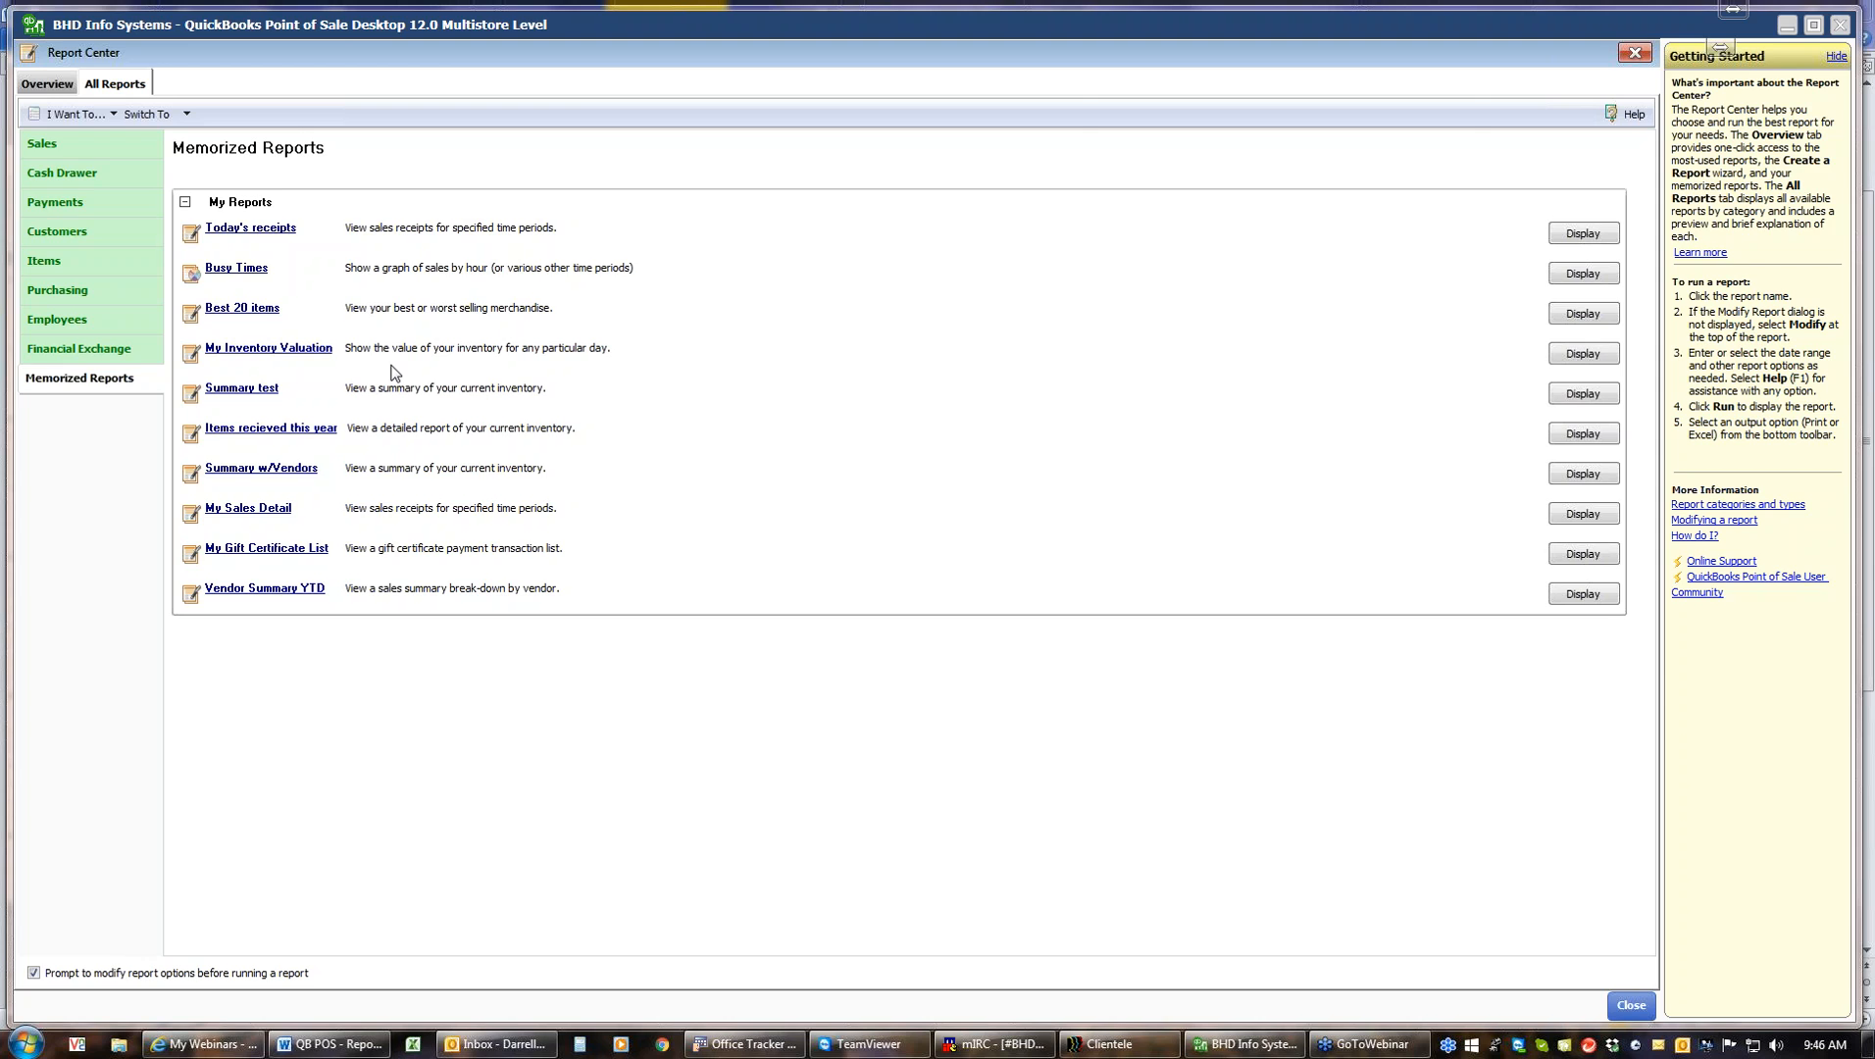
{"action": "left_click", "coordinate": [42, 88]}
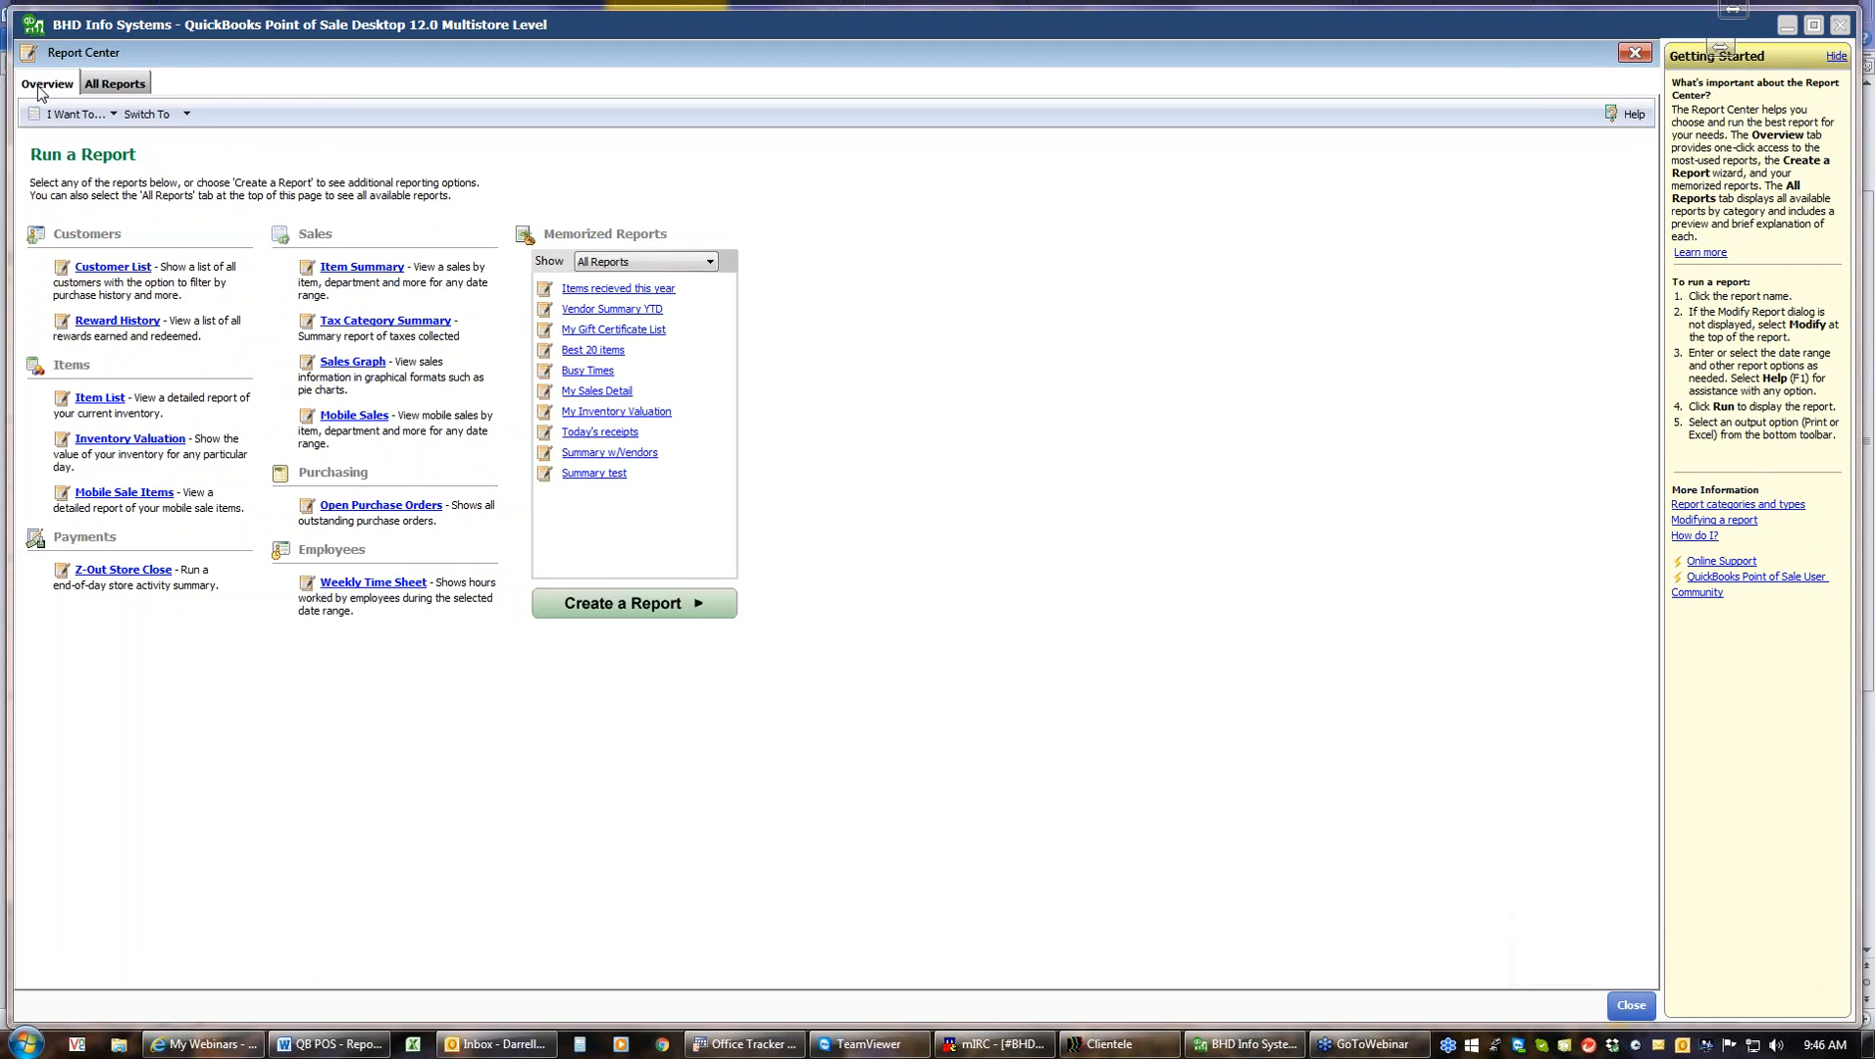
{"action": "left_click", "coordinate": [627, 607]}
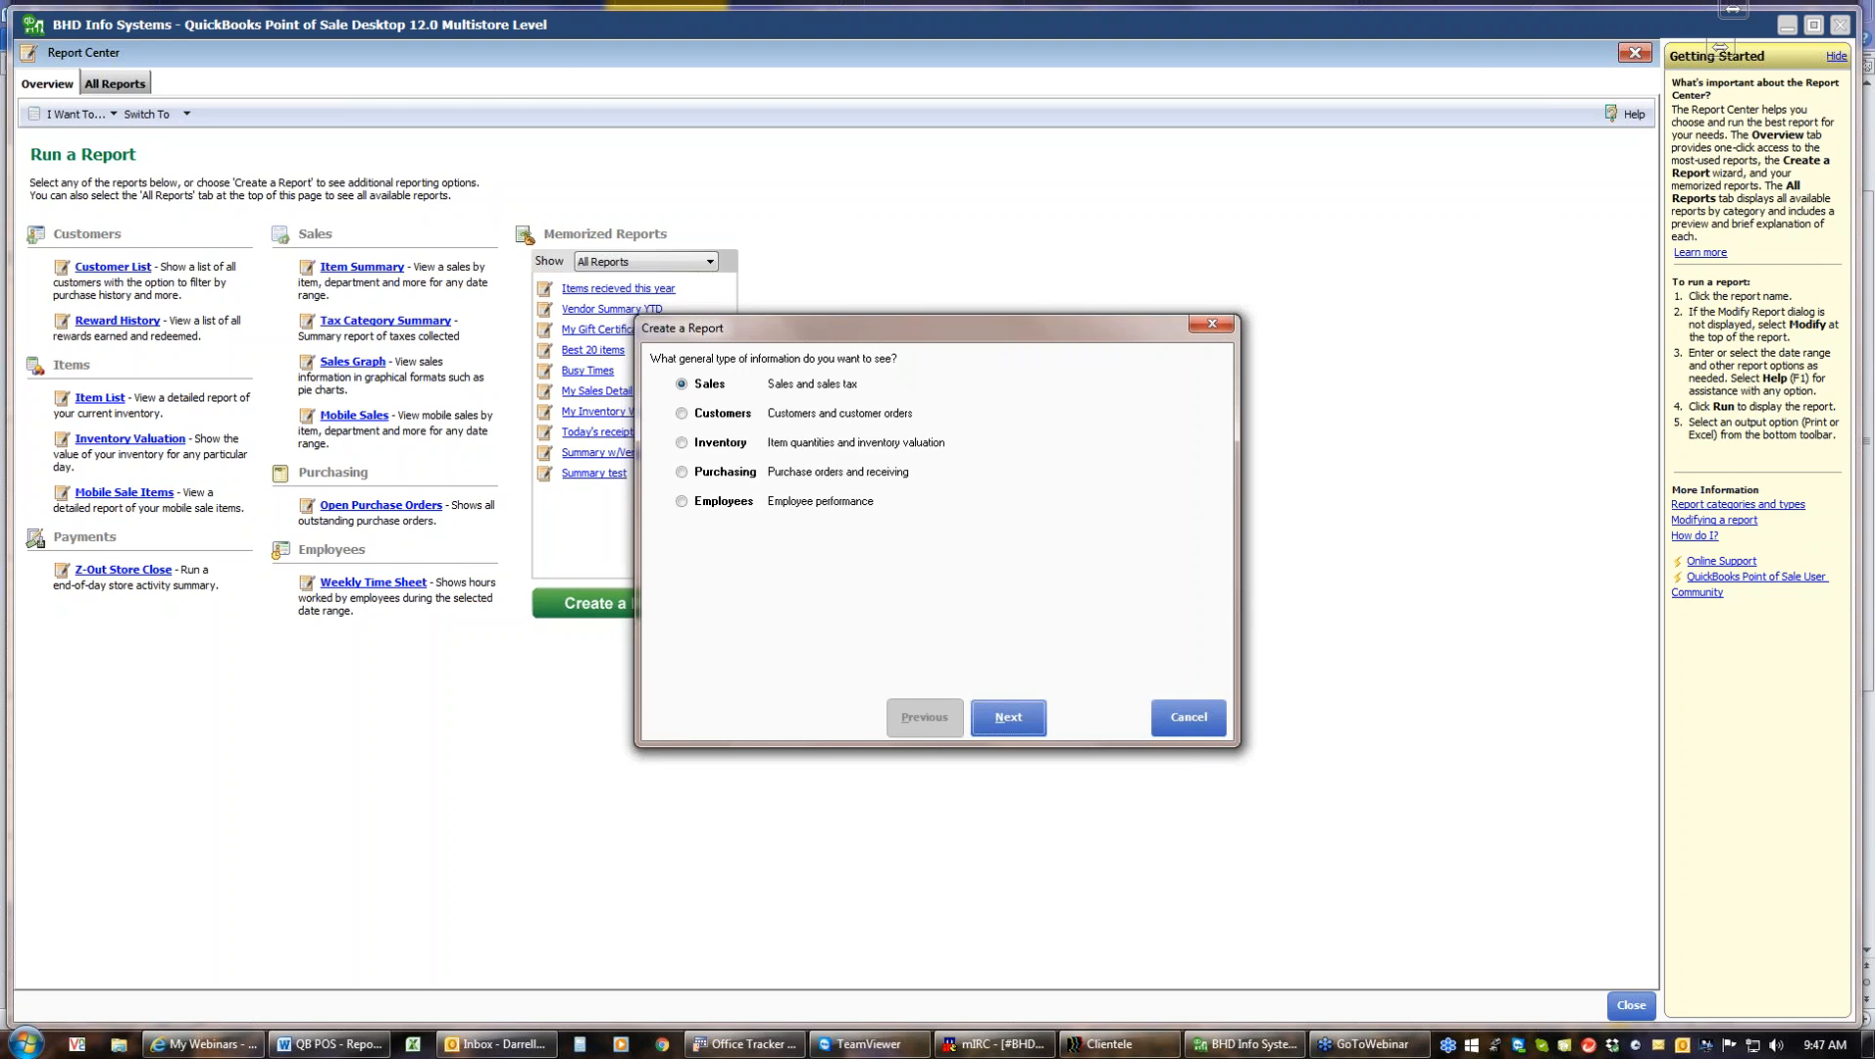
{"action": "left_click", "coordinate": [682, 443]}
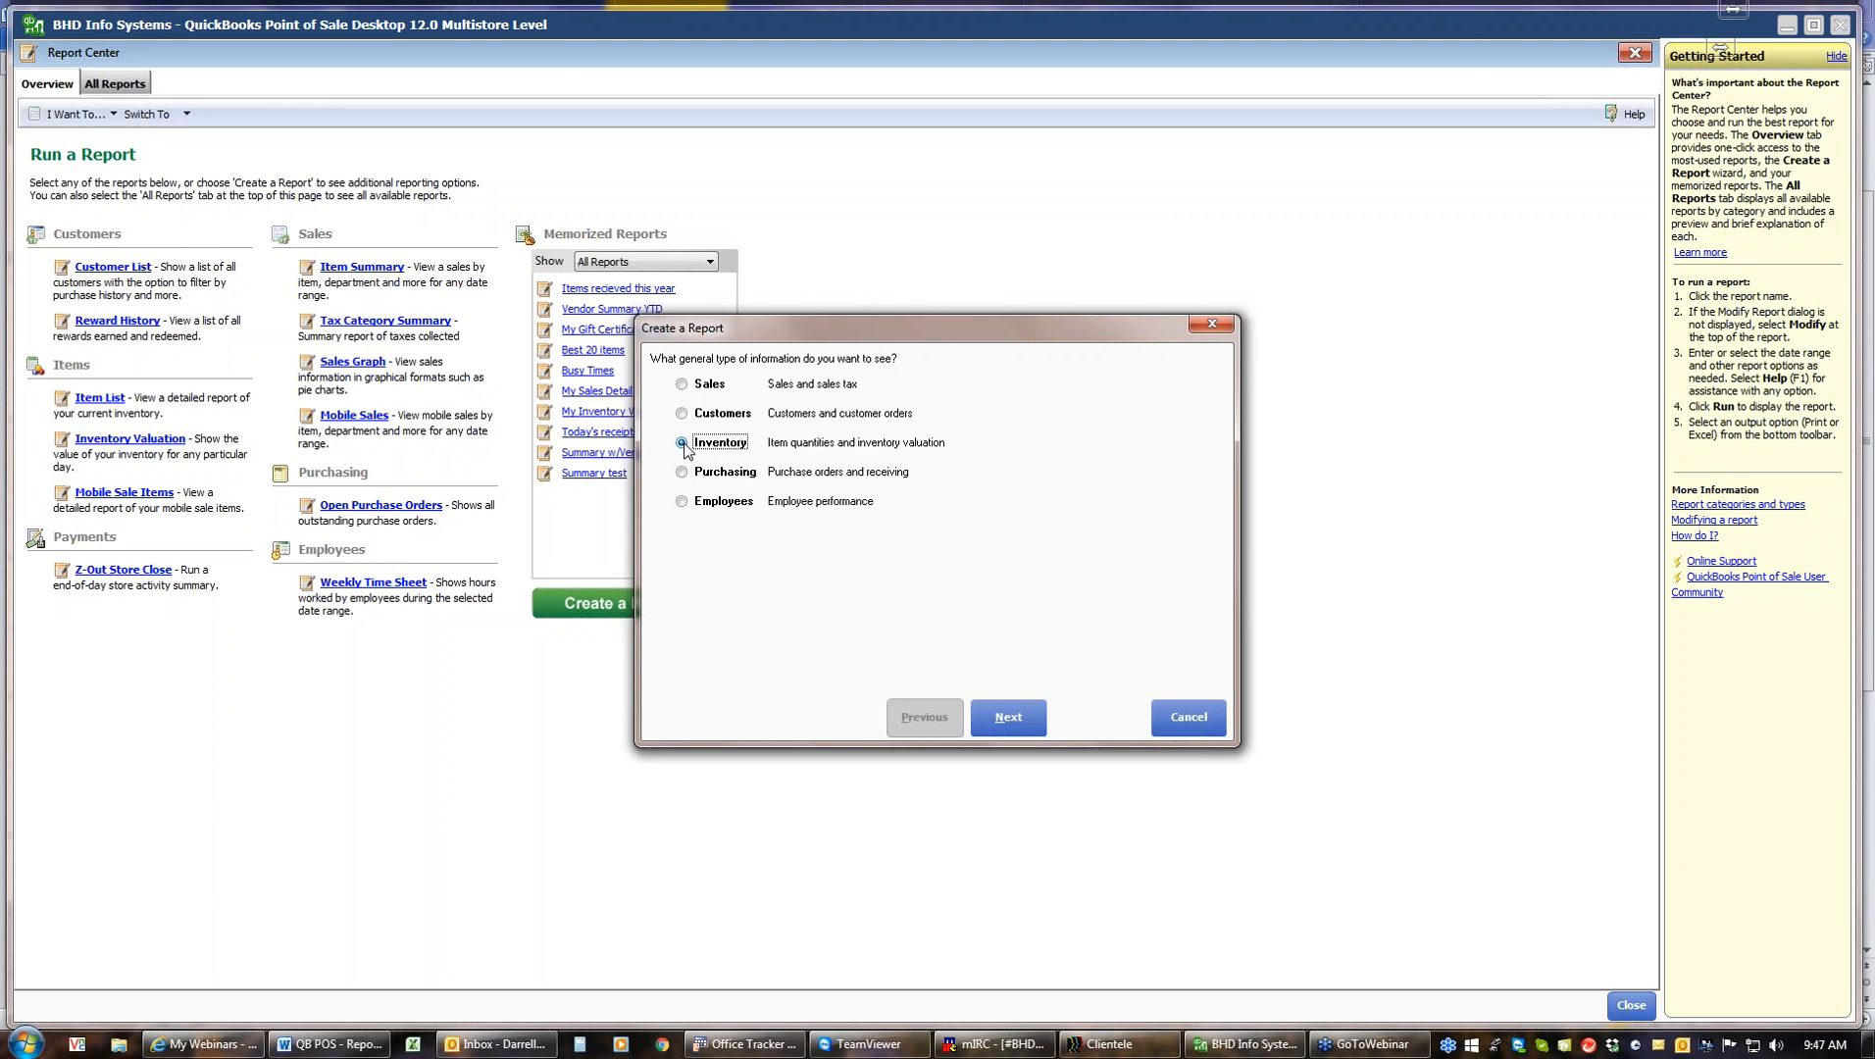
{"action": "left_click", "coordinate": [1188, 718]}
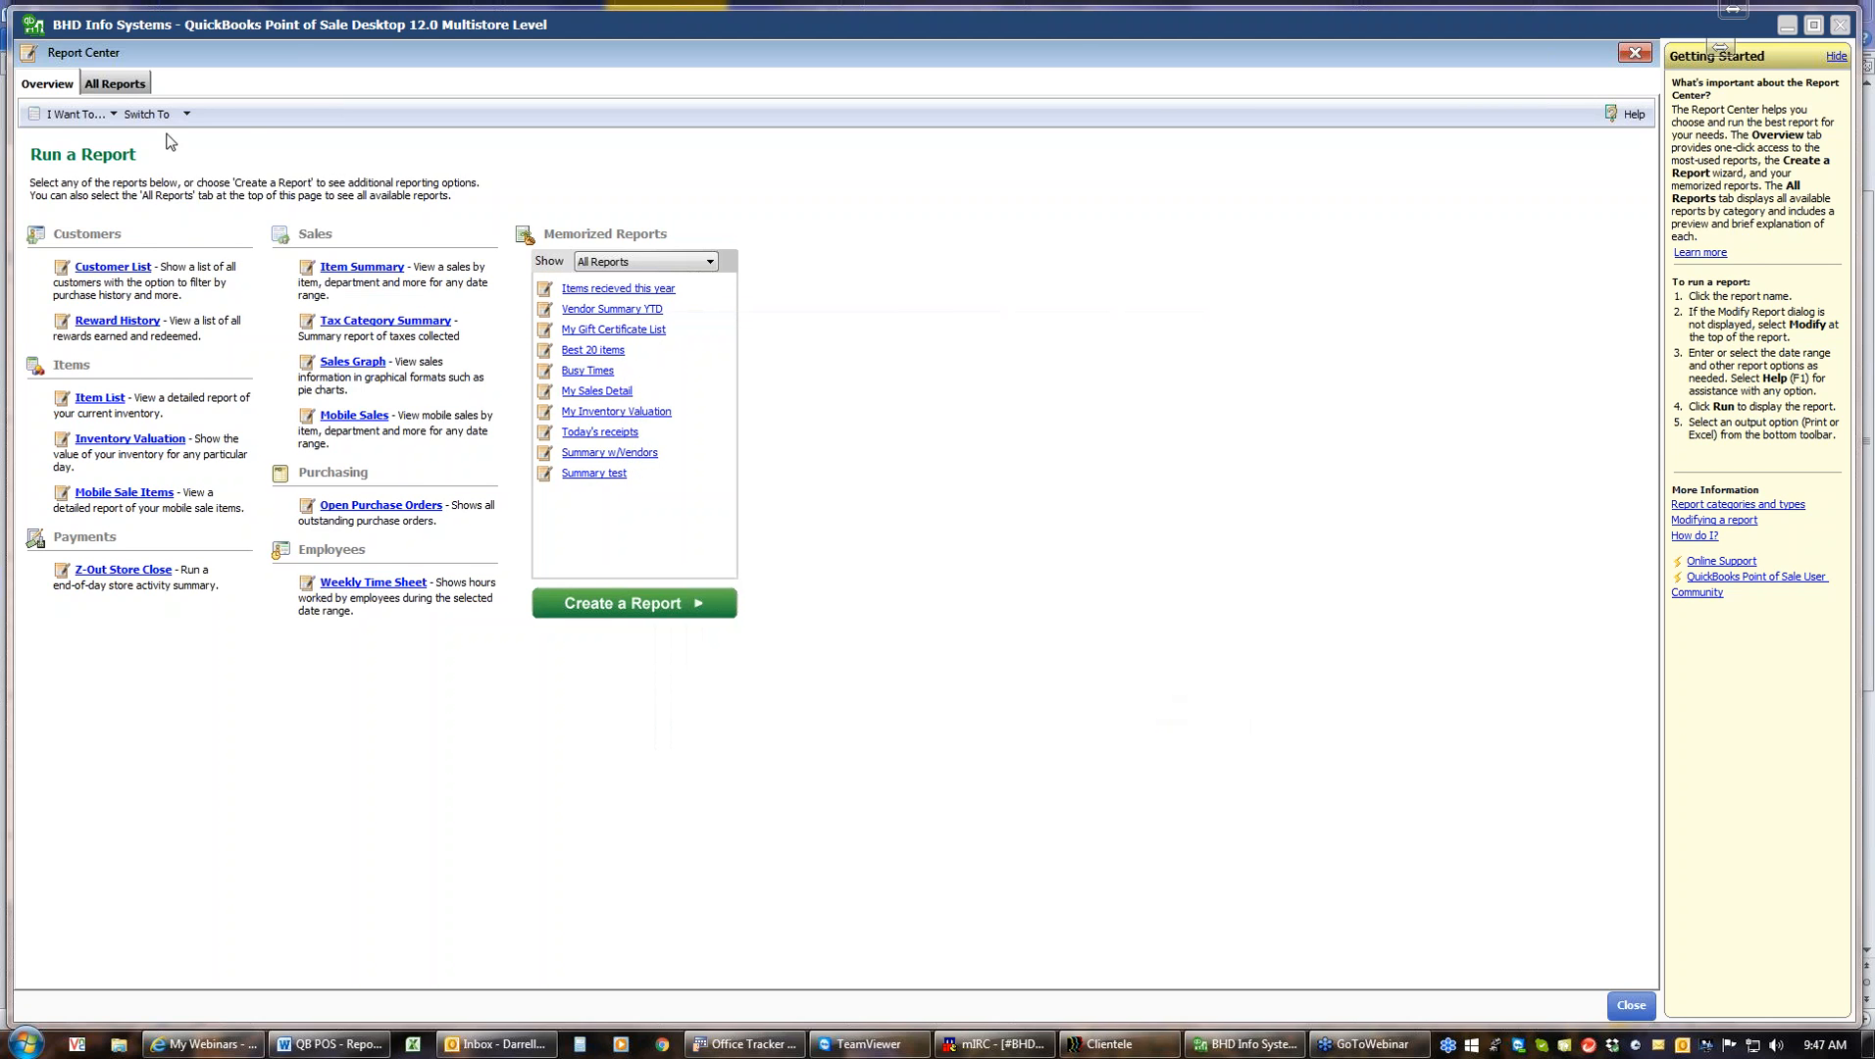
Run the Item List report from the Items category, then close the Report Center
{"action": "left_click", "coordinate": [127, 91]}
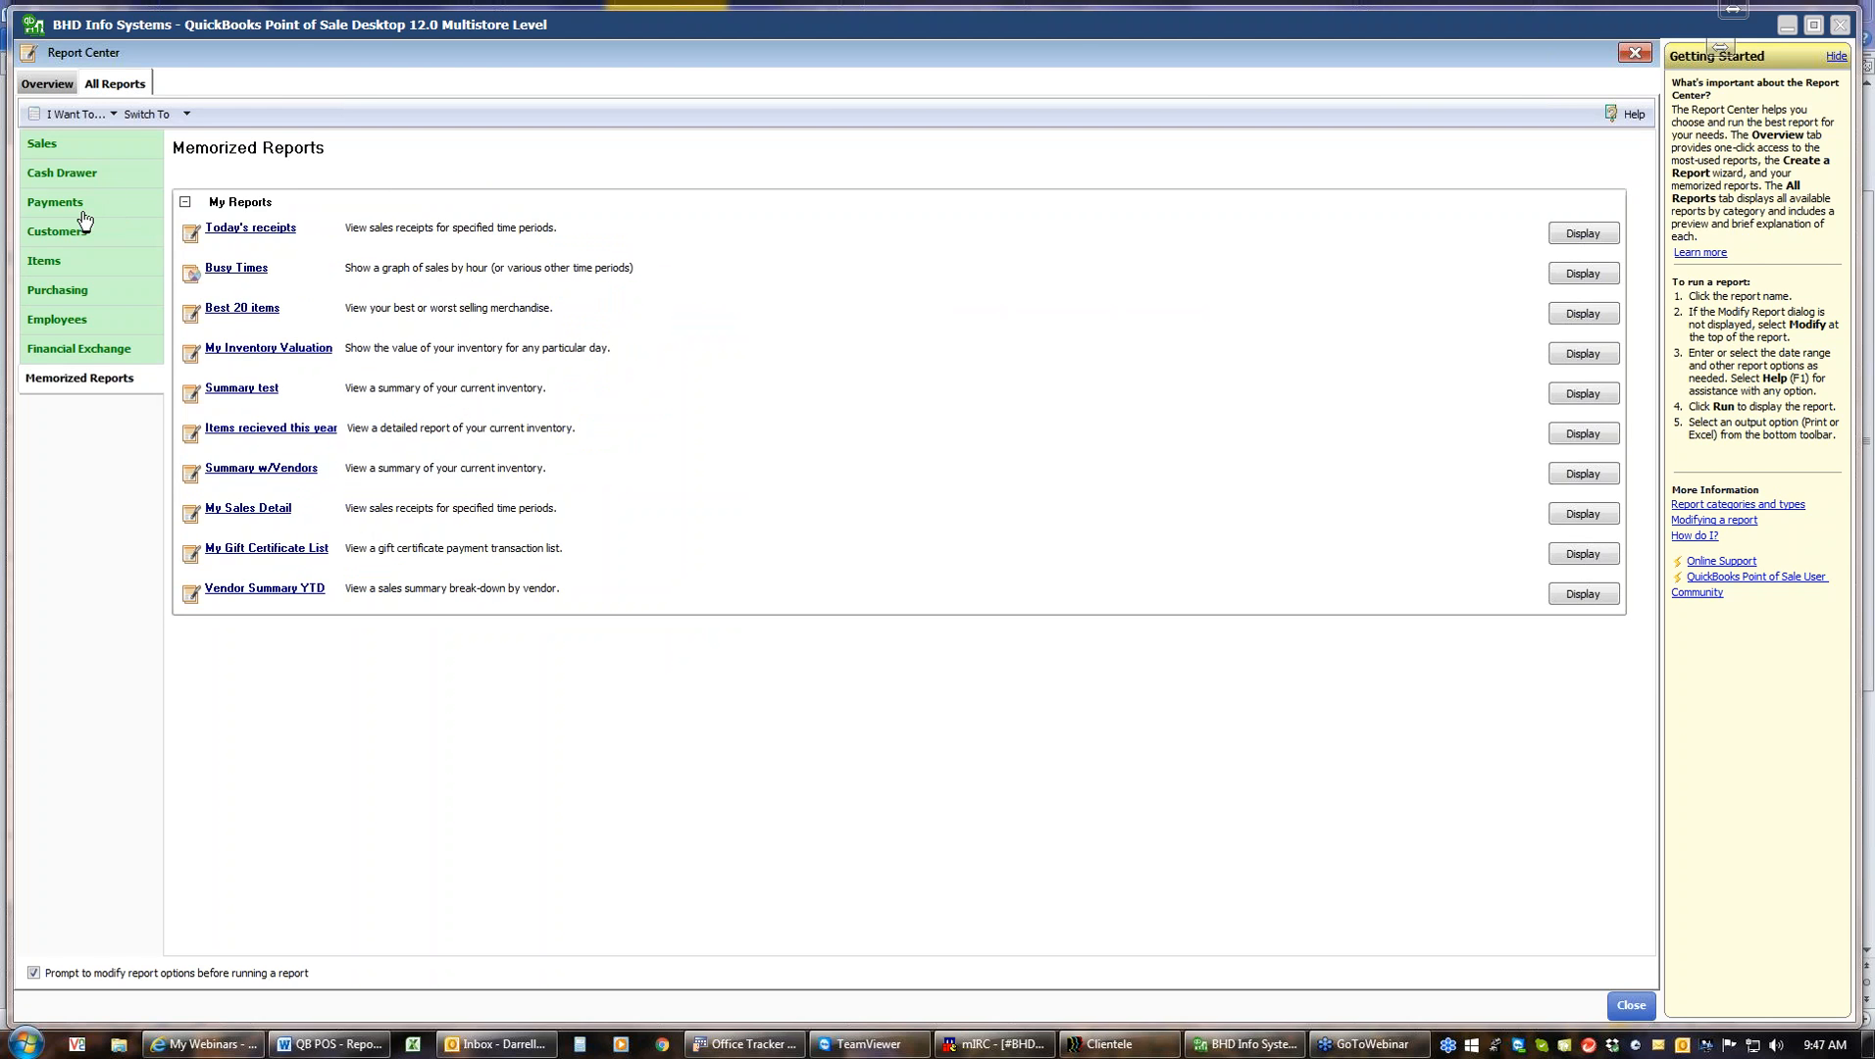
{"action": "left_click", "coordinate": [44, 261]}
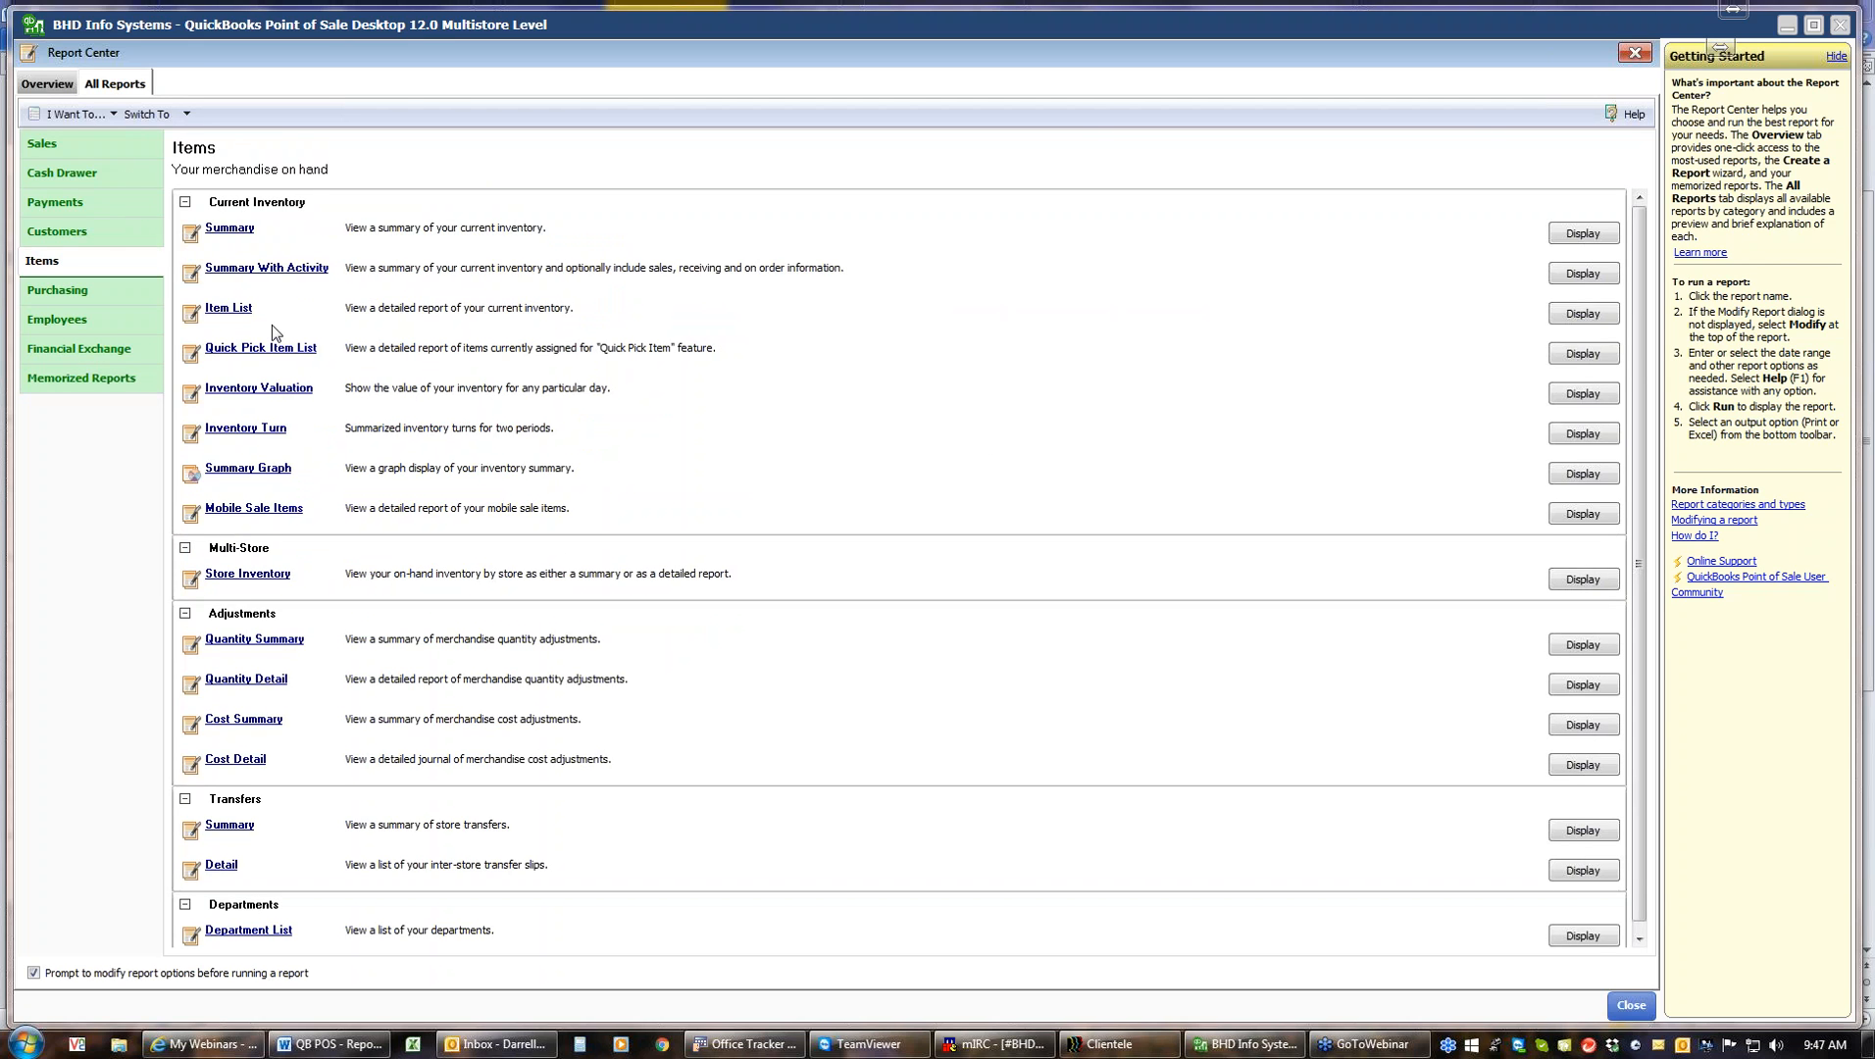
{"action": "left_click", "coordinate": [234, 309]}
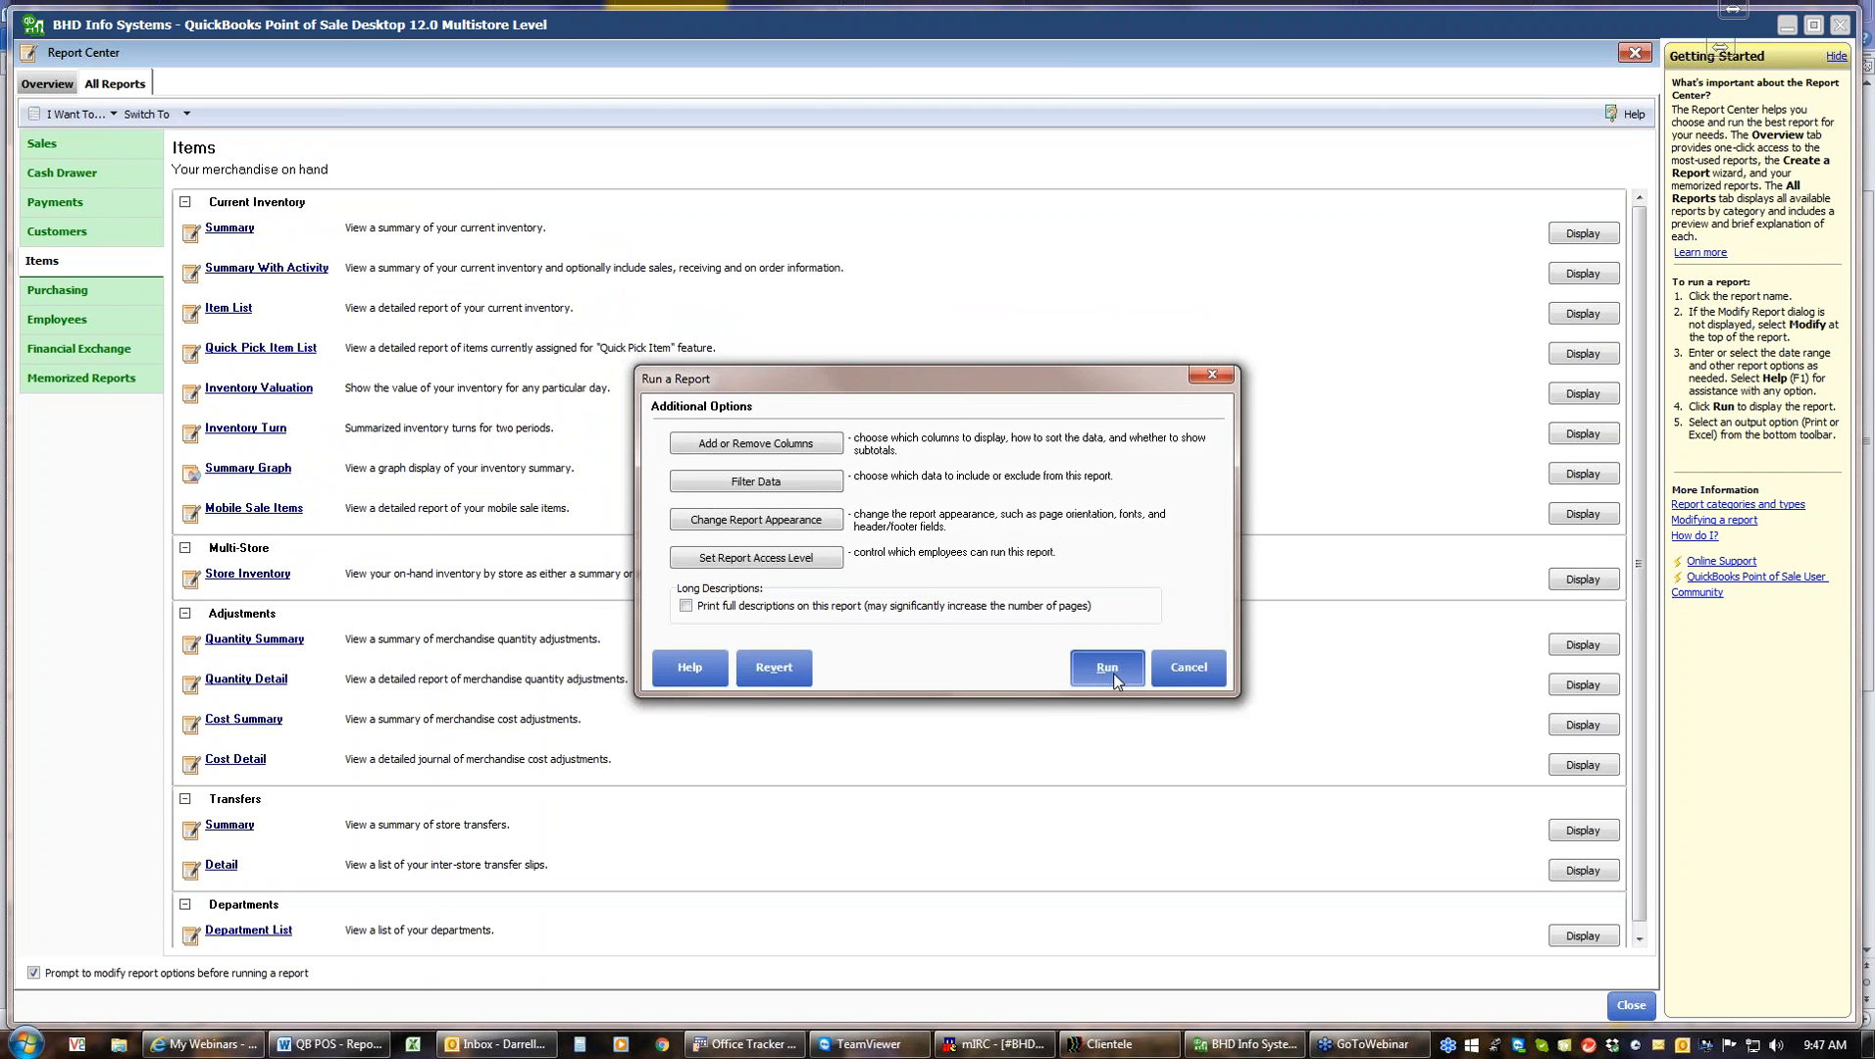
{"action": "left_click", "coordinate": [1111, 673]}
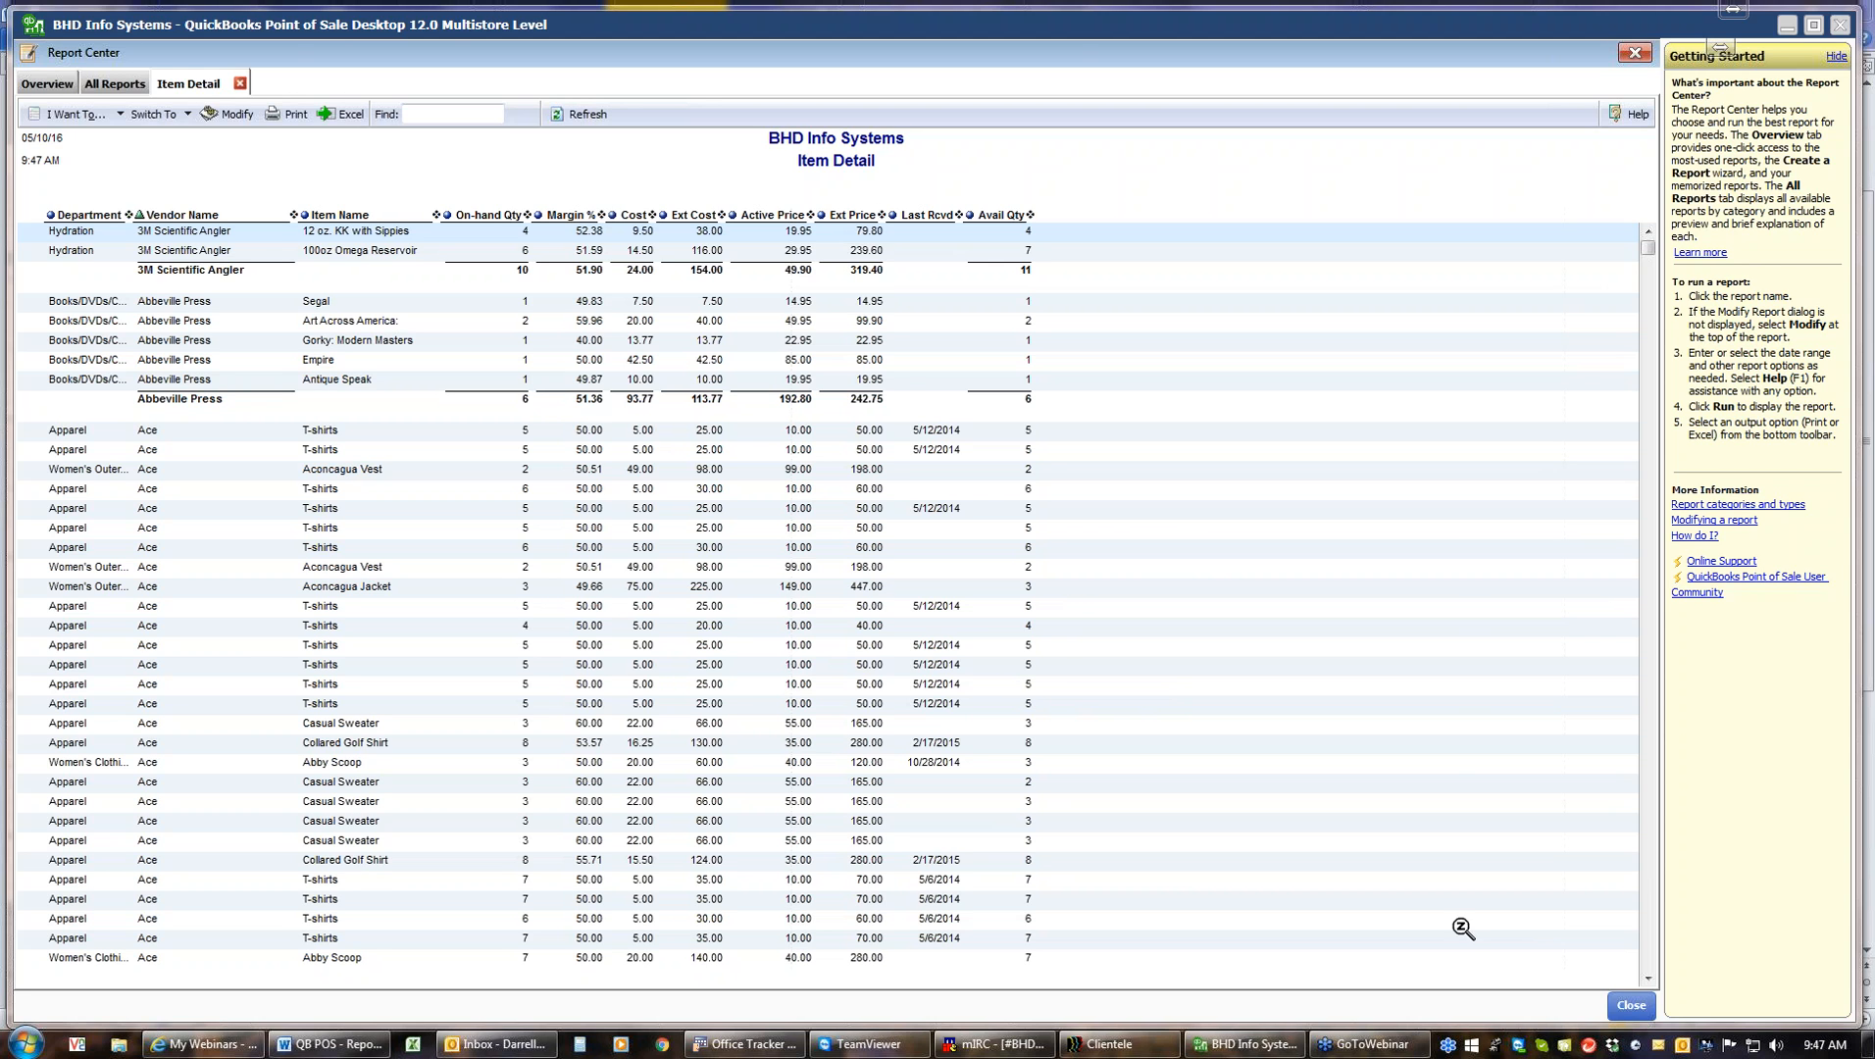
{"action": "left_click", "coordinate": [1627, 1007]}
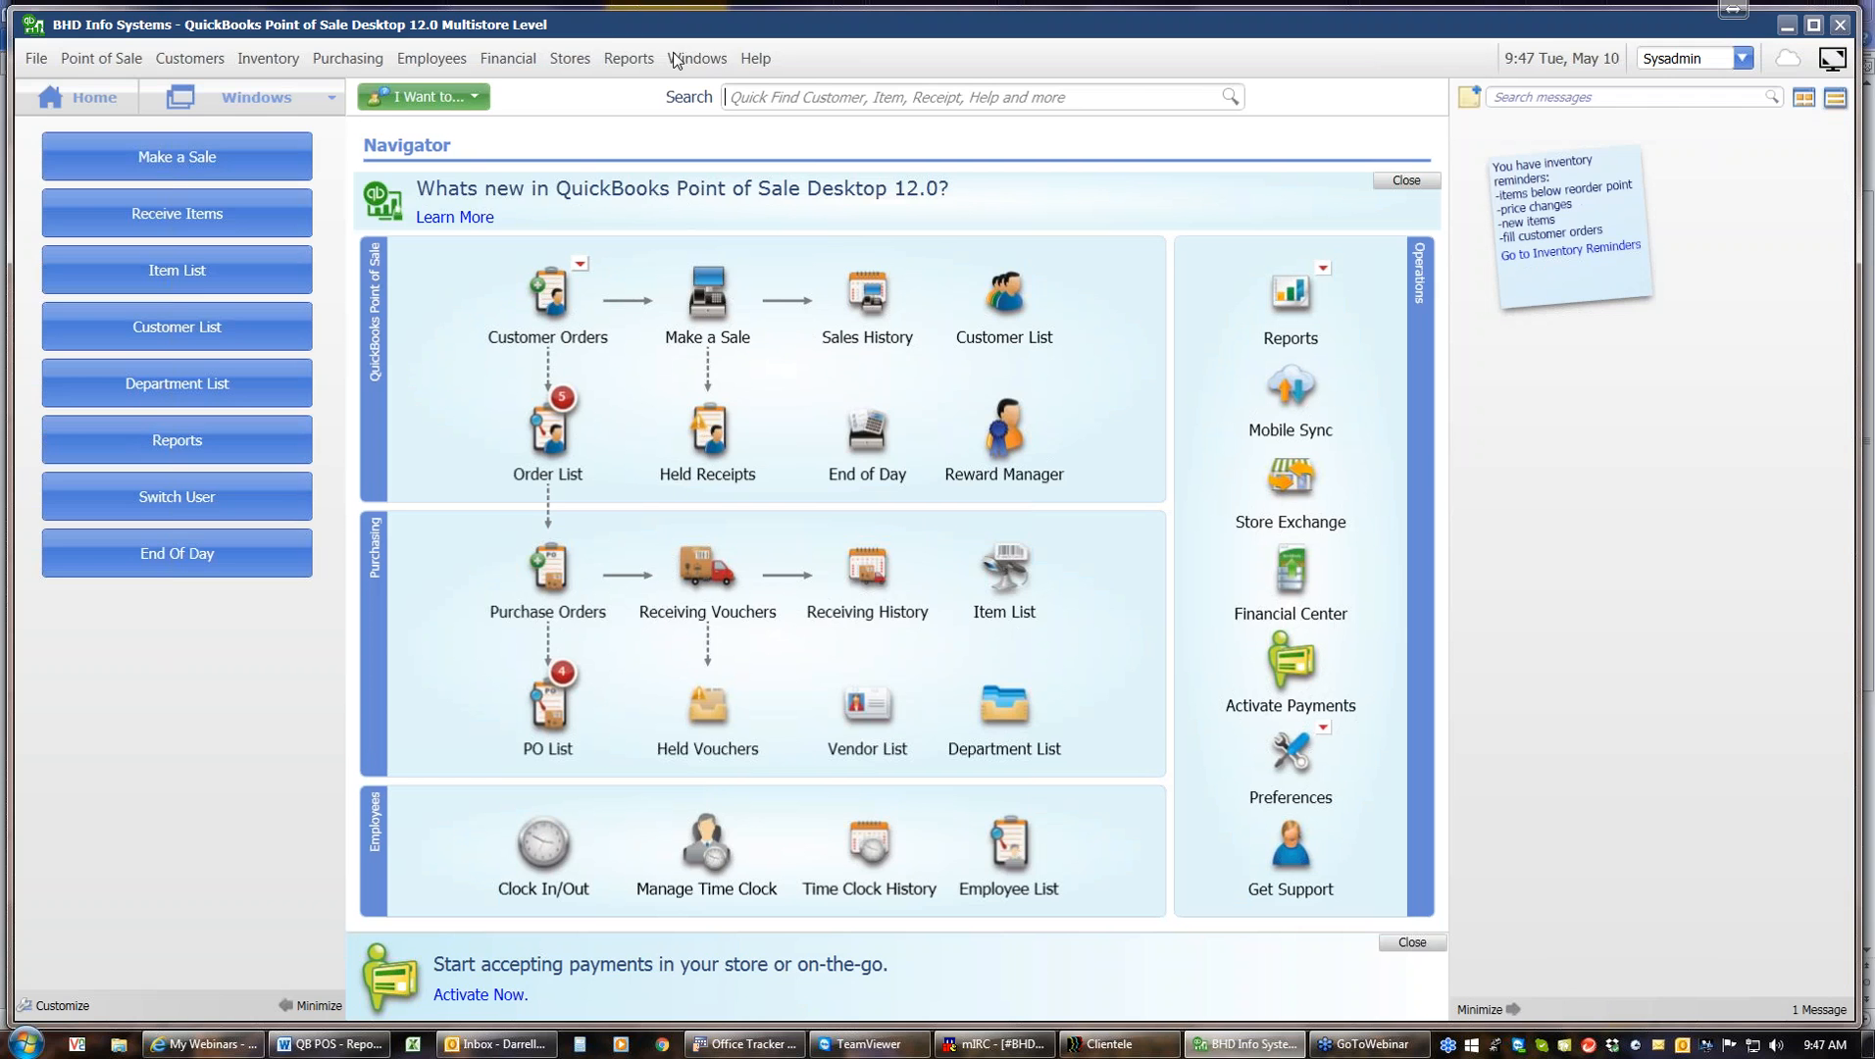
Open the Inventory Valuation report from the Items reports in the main menu
{"action": "left_click", "coordinate": [630, 61]}
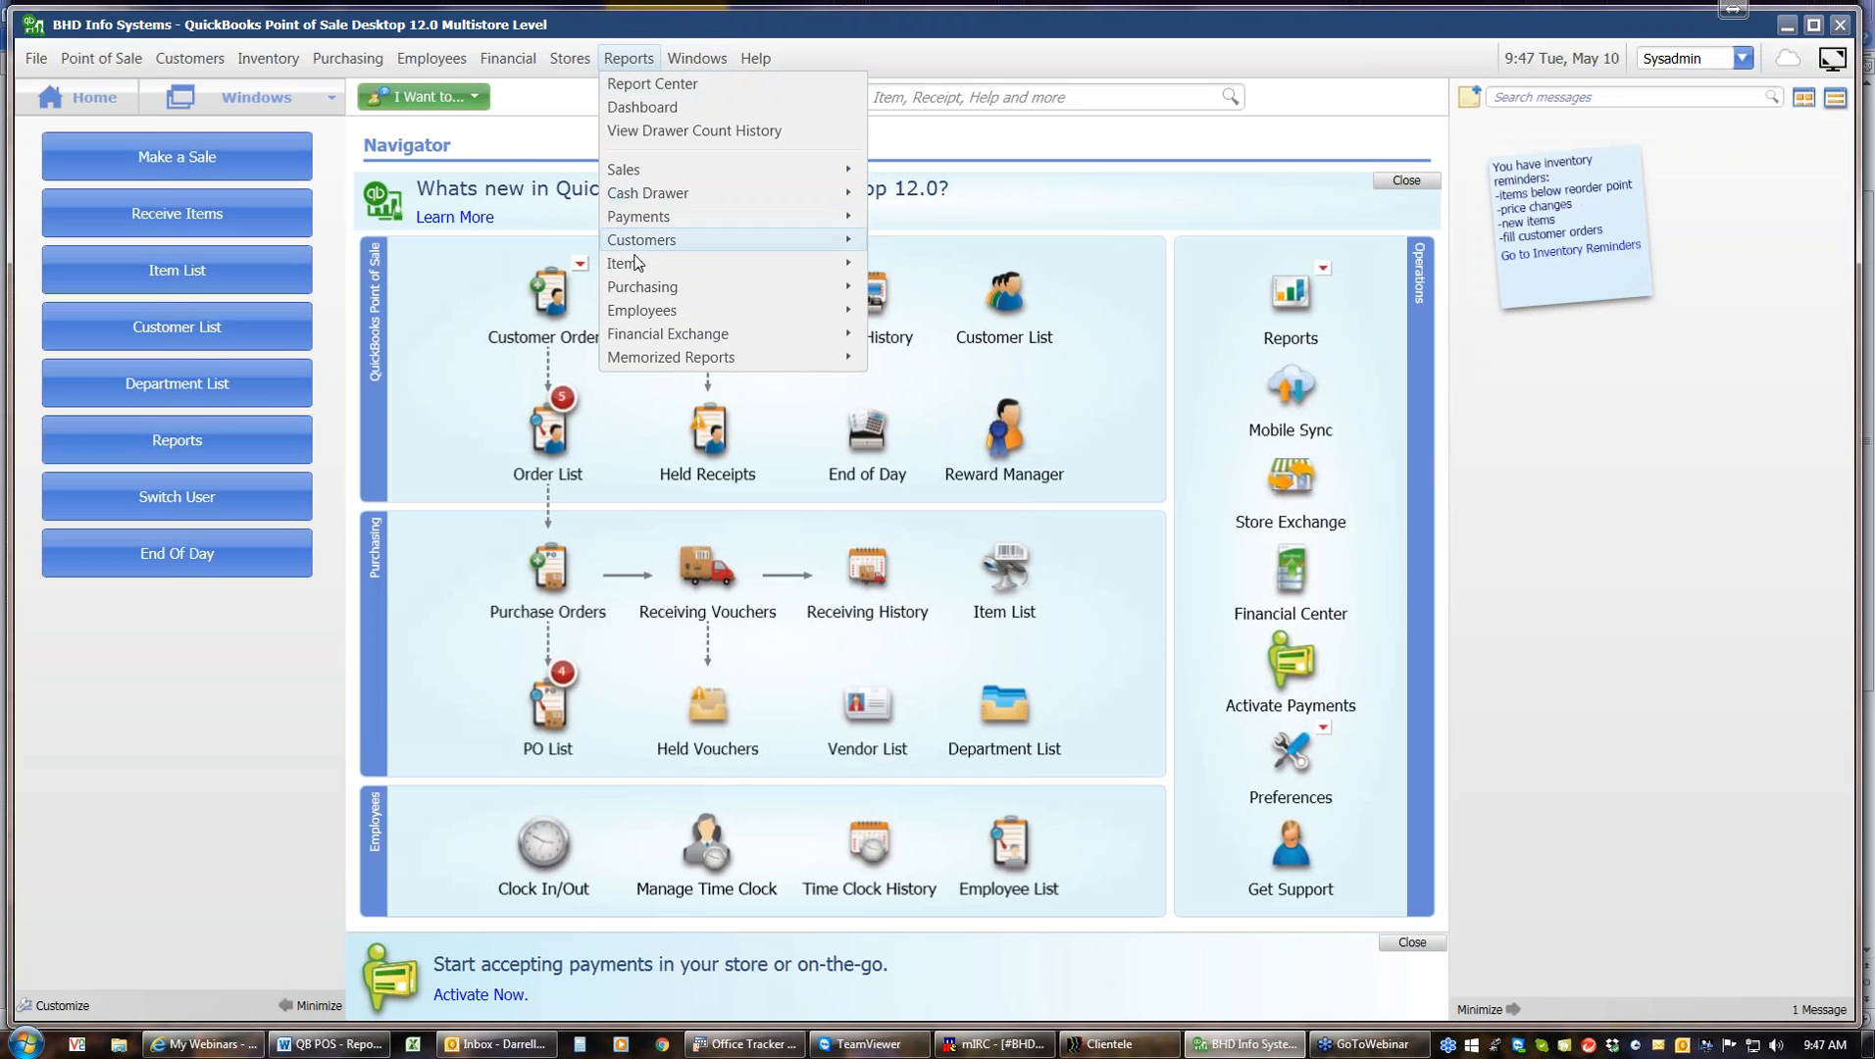
{"action": "mouse_move", "coordinate": [637, 267]}
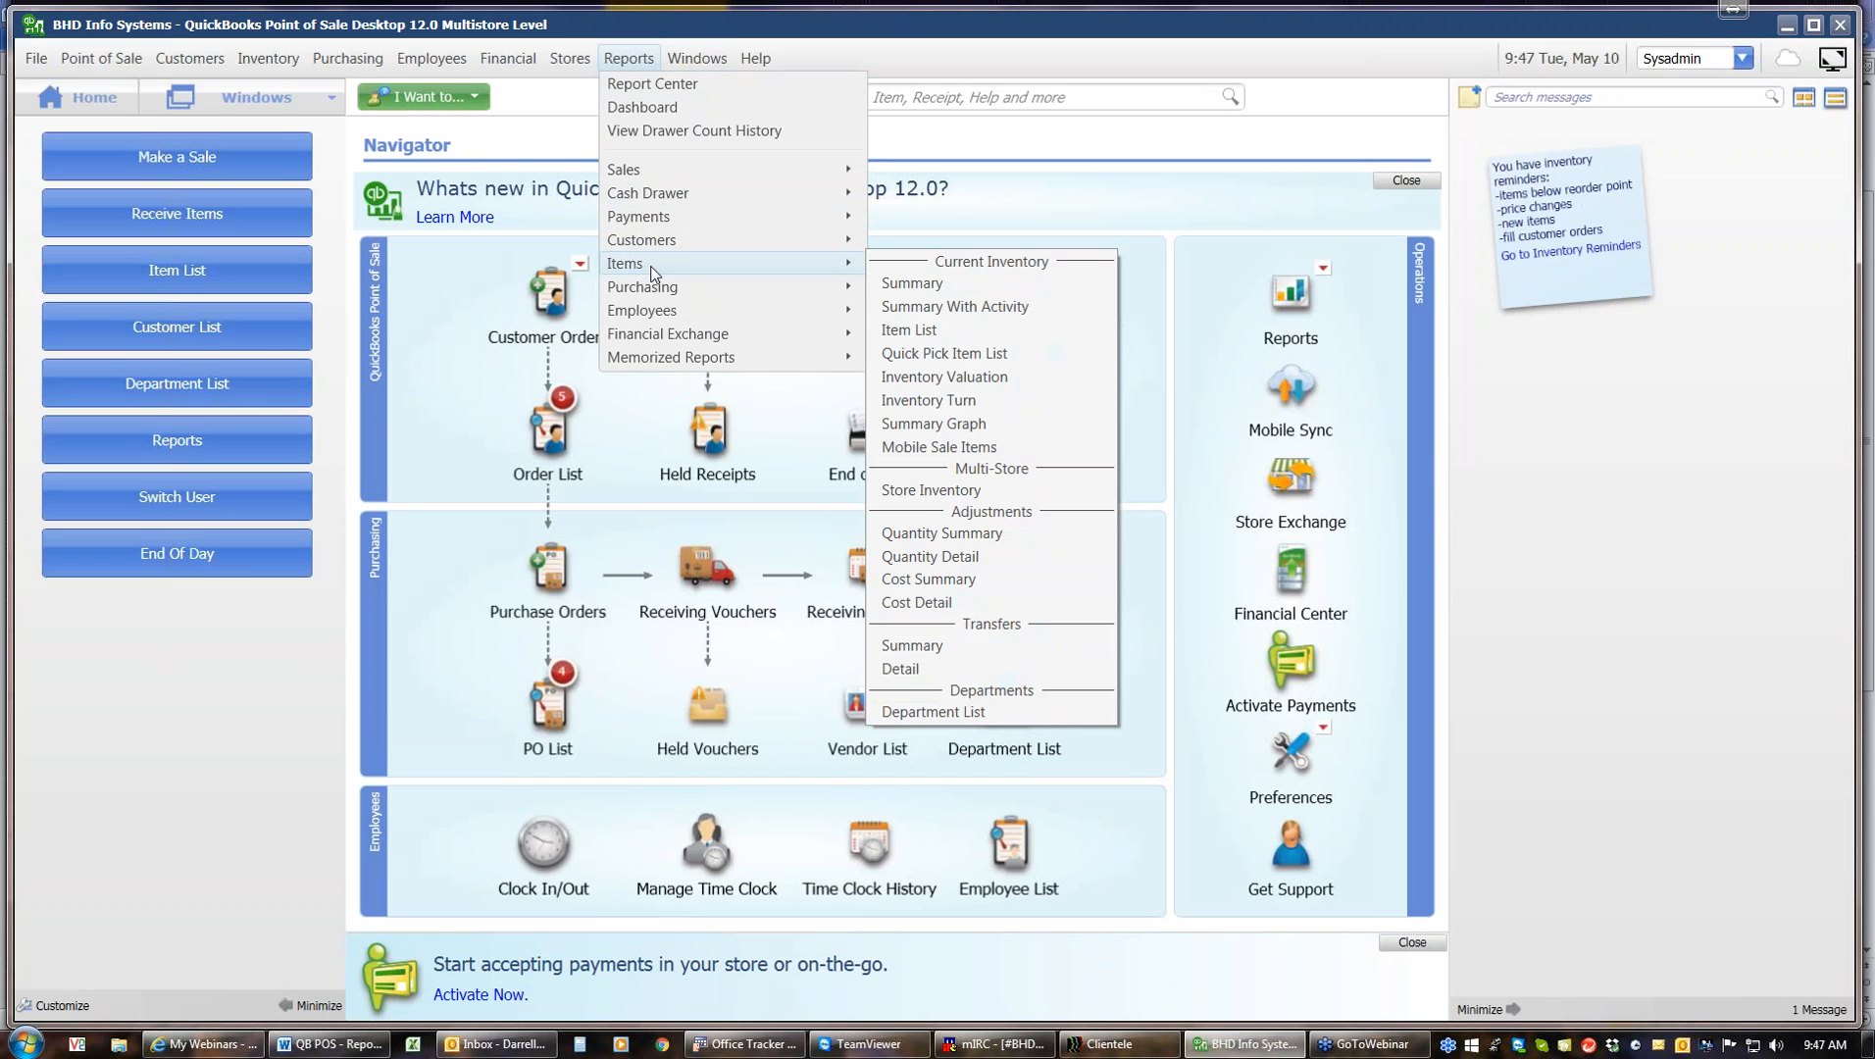
{"action": "left_click", "coordinate": [997, 379]}
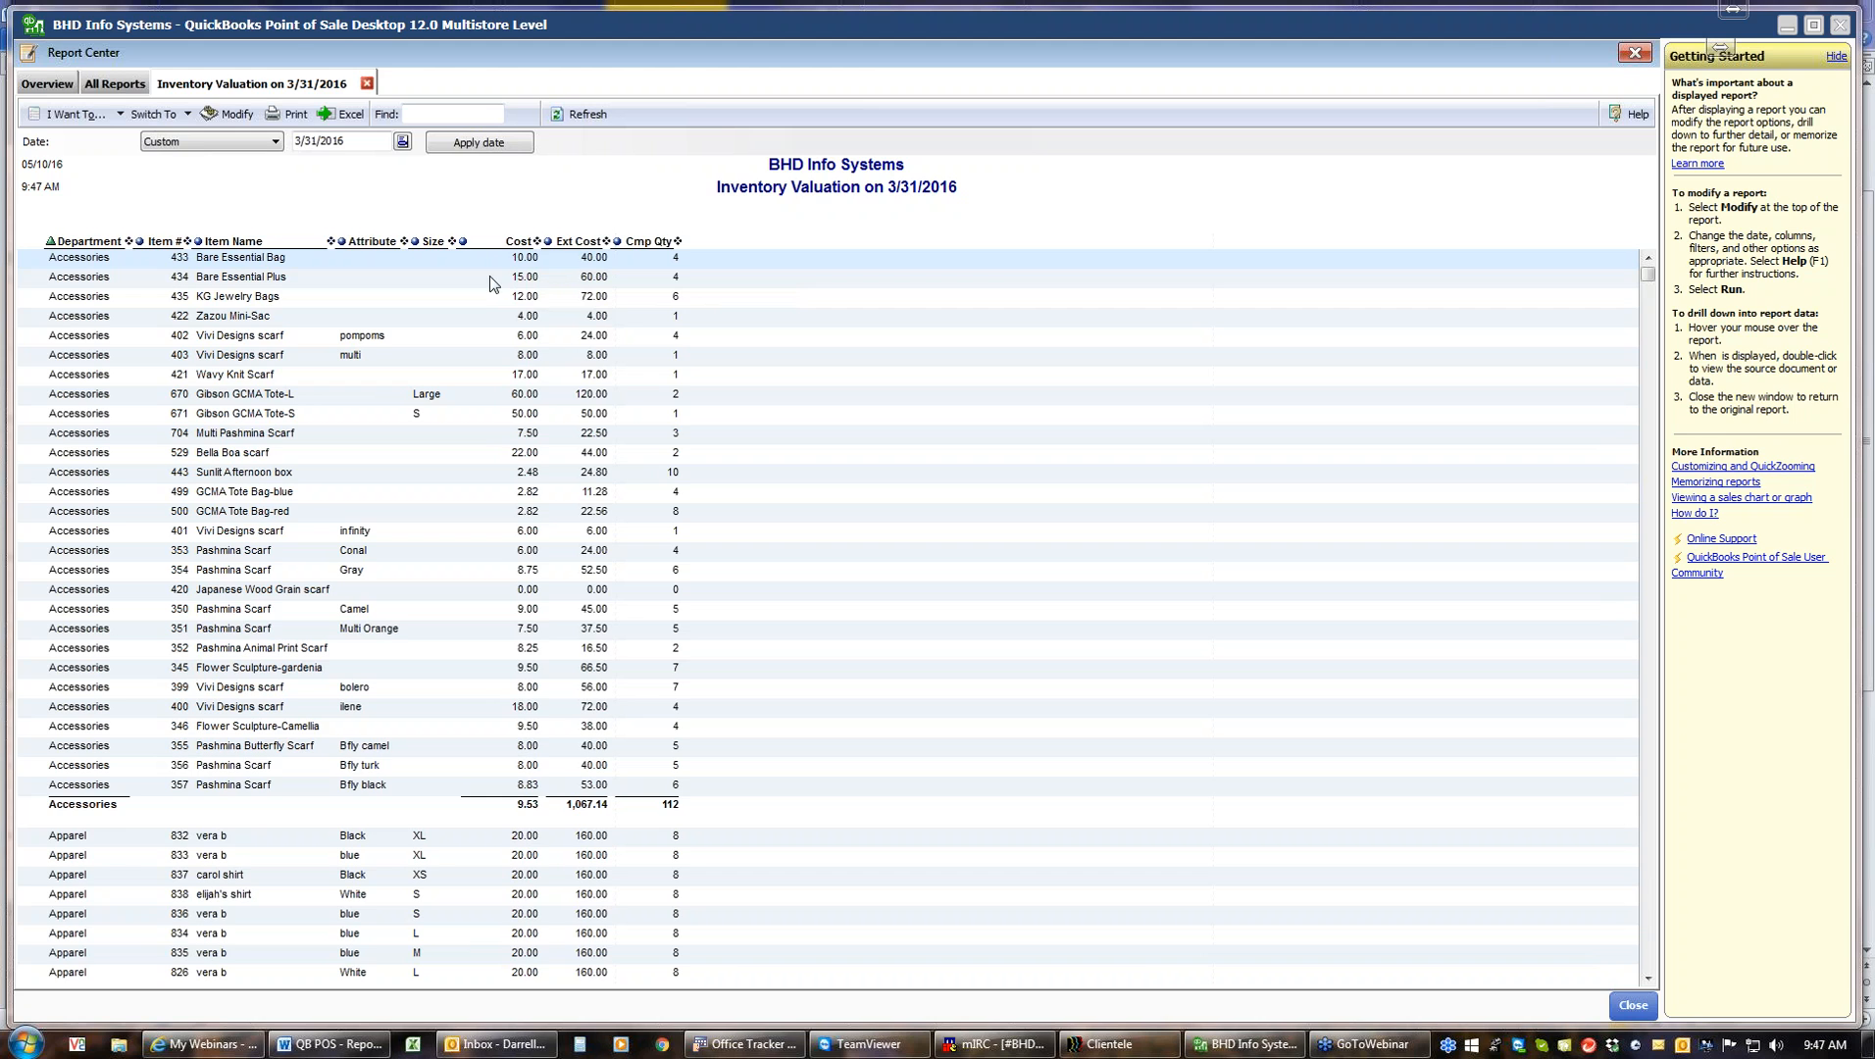
Browse the available columns in the Inventory Valuation report's modify options, cancel without changes, and return to the overview
{"action": "left_click", "coordinate": [230, 114]}
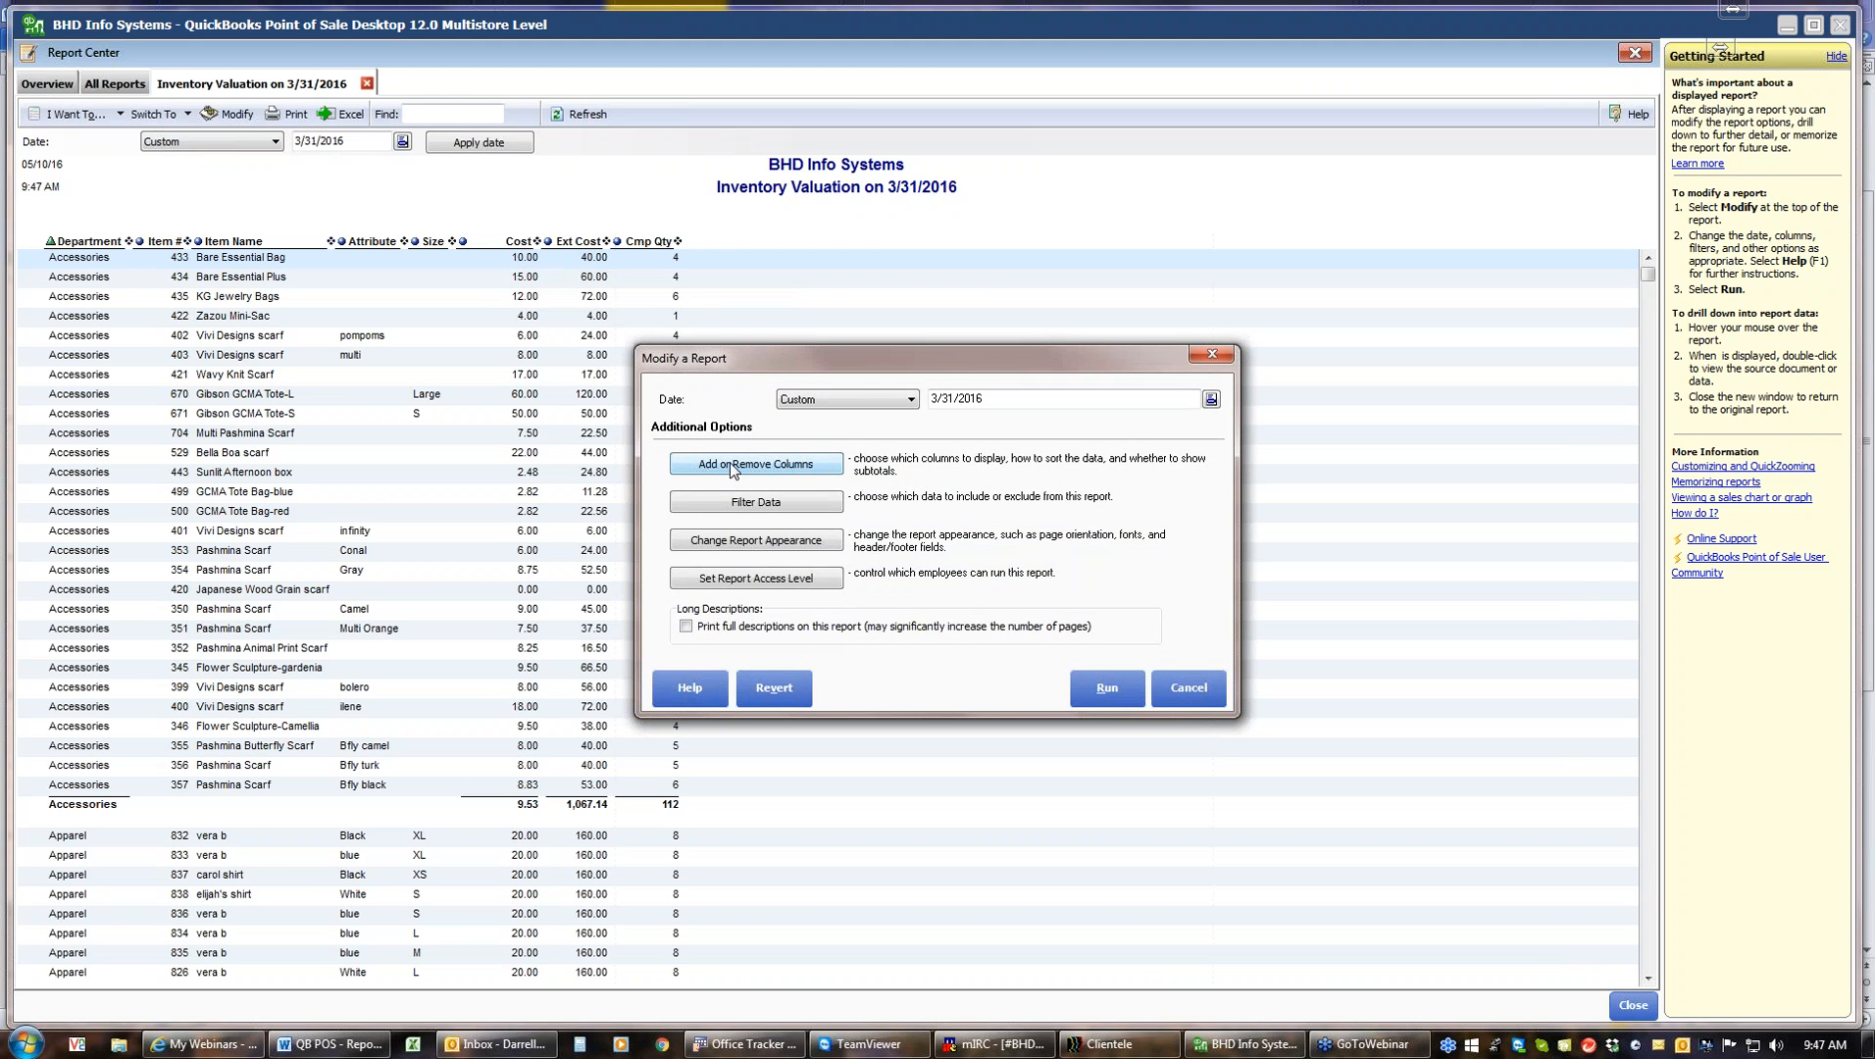
{"action": "left_click", "coordinate": [728, 465]}
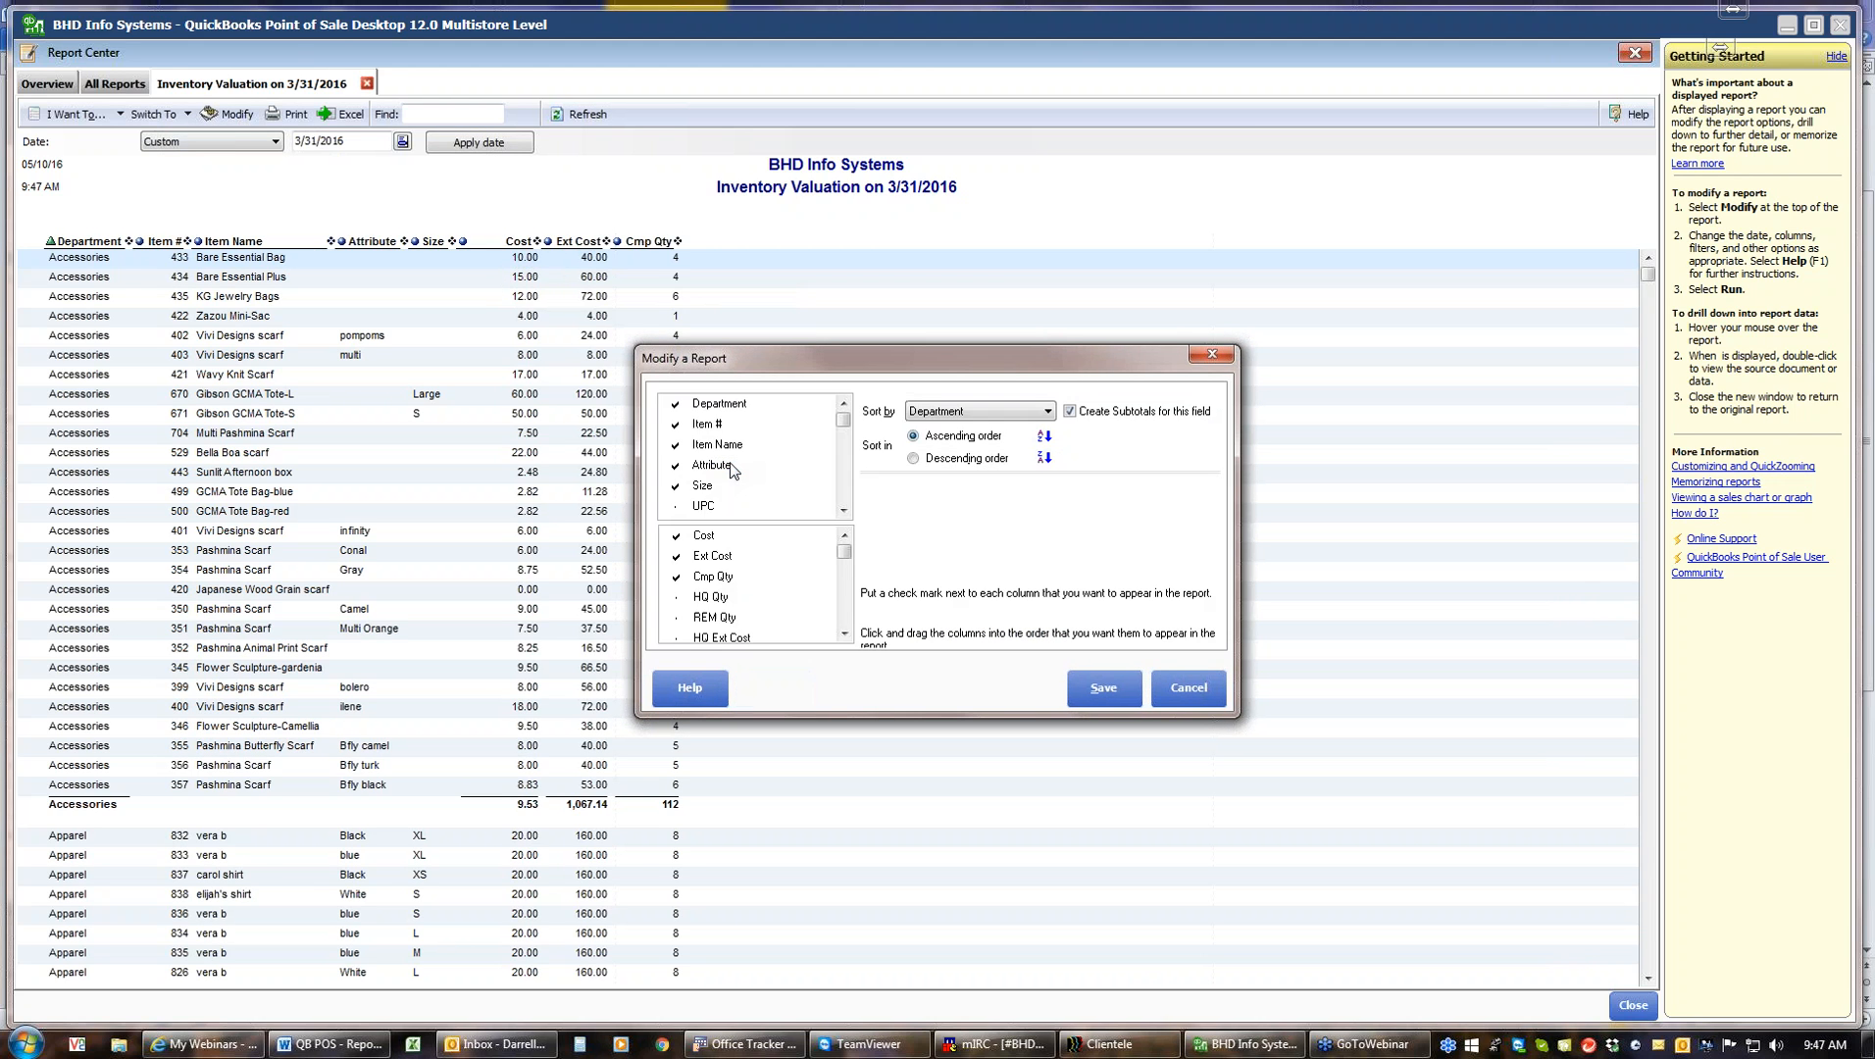
{"action": "left_click", "coordinate": [842, 510]}
{"action": "left_click", "coordinate": [842, 510]}
{"action": "left_click", "coordinate": [843, 510]}
{"action": "left_click", "coordinate": [842, 510]}
{"action": "left_click", "coordinate": [842, 510]}
{"action": "left_click", "coordinate": [843, 510]}
{"action": "left_click", "coordinate": [842, 510]}
{"action": "left_click", "coordinate": [843, 510]}
{"action": "left_click", "coordinate": [843, 510]}
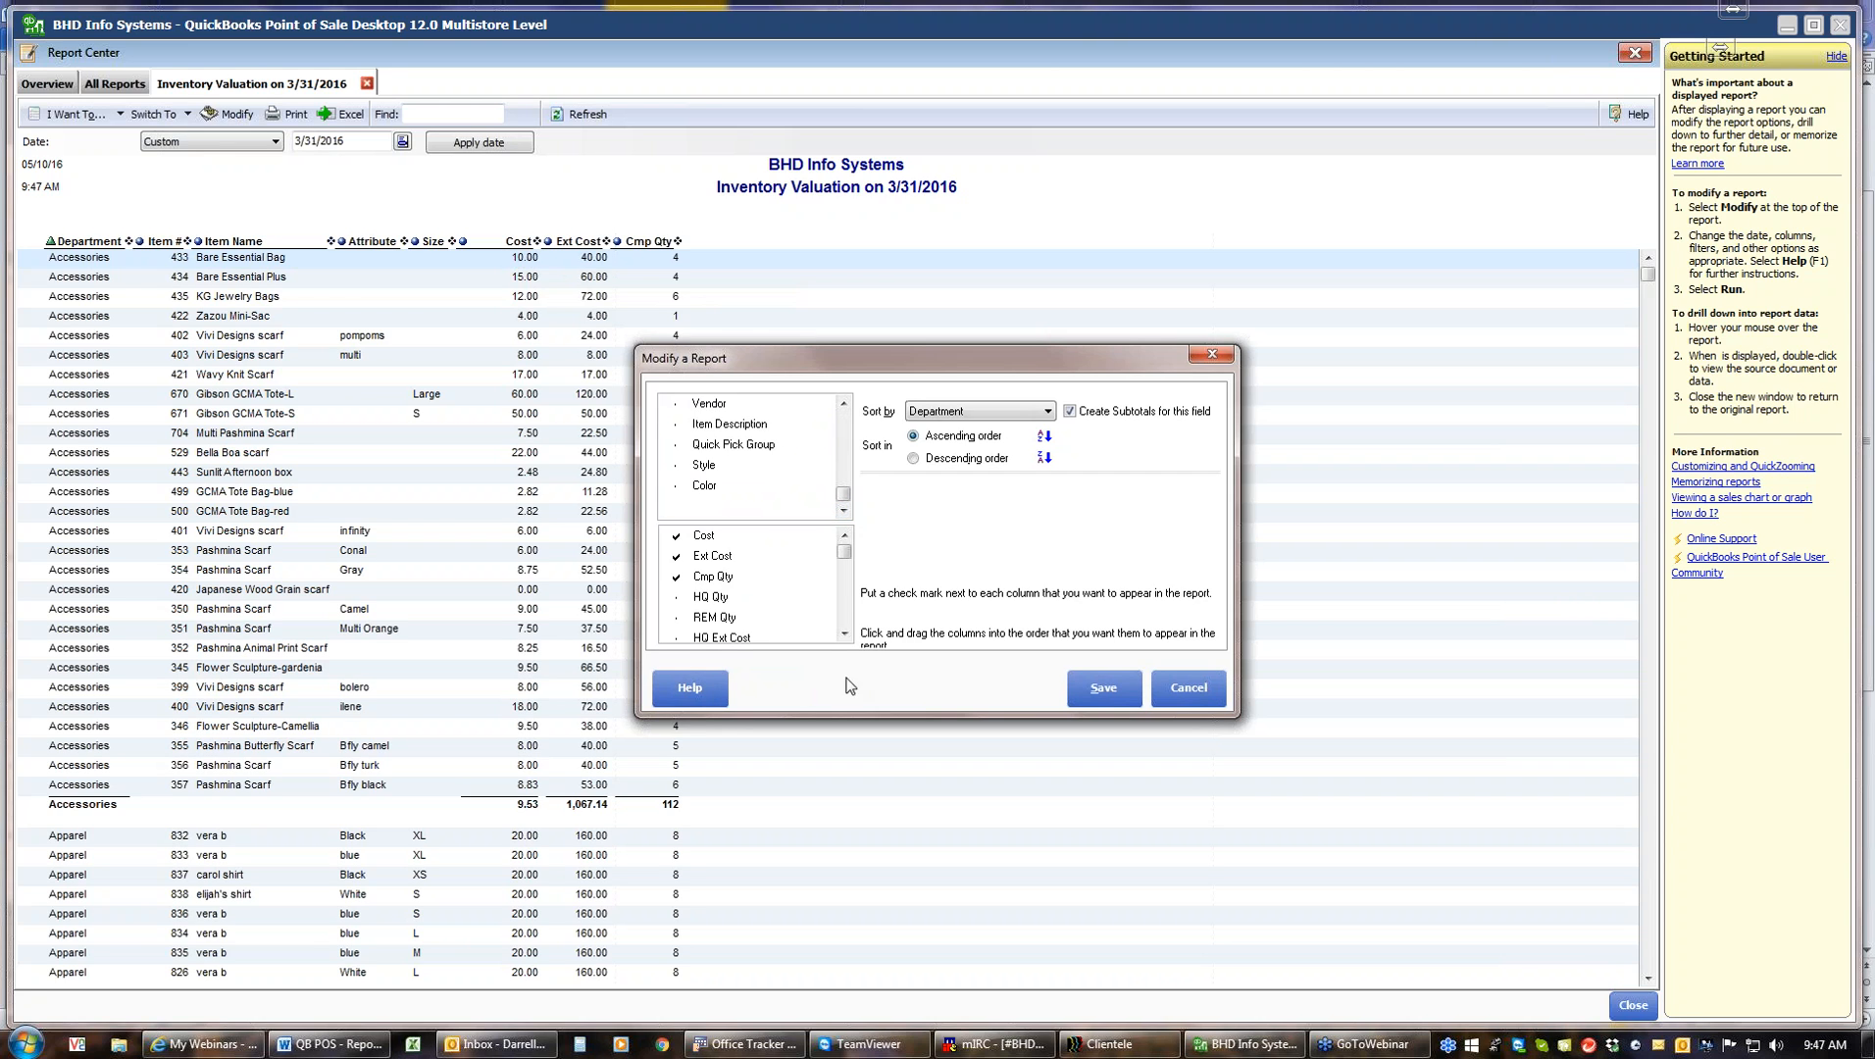
{"action": "left_click", "coordinate": [843, 635]}
{"action": "left_click", "coordinate": [844, 635]}
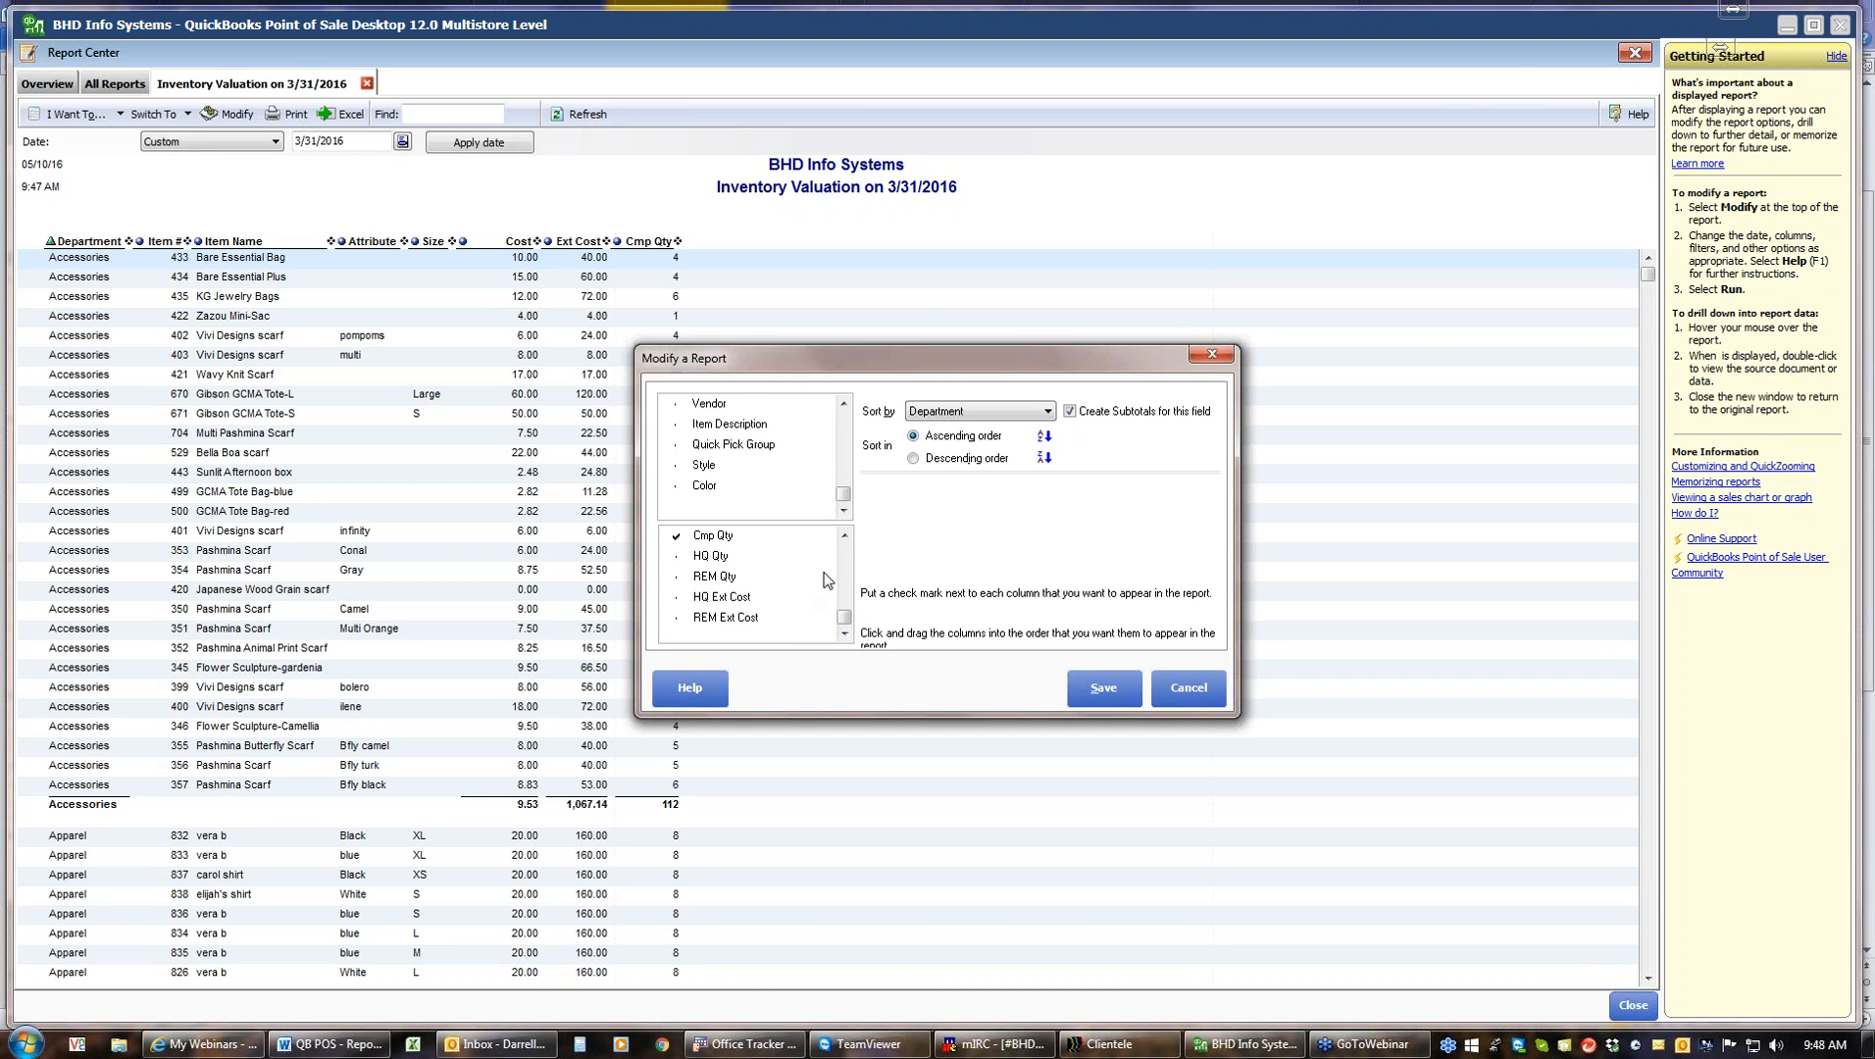
{"action": "left_click", "coordinate": [844, 535]}
{"action": "left_click", "coordinate": [844, 536]}
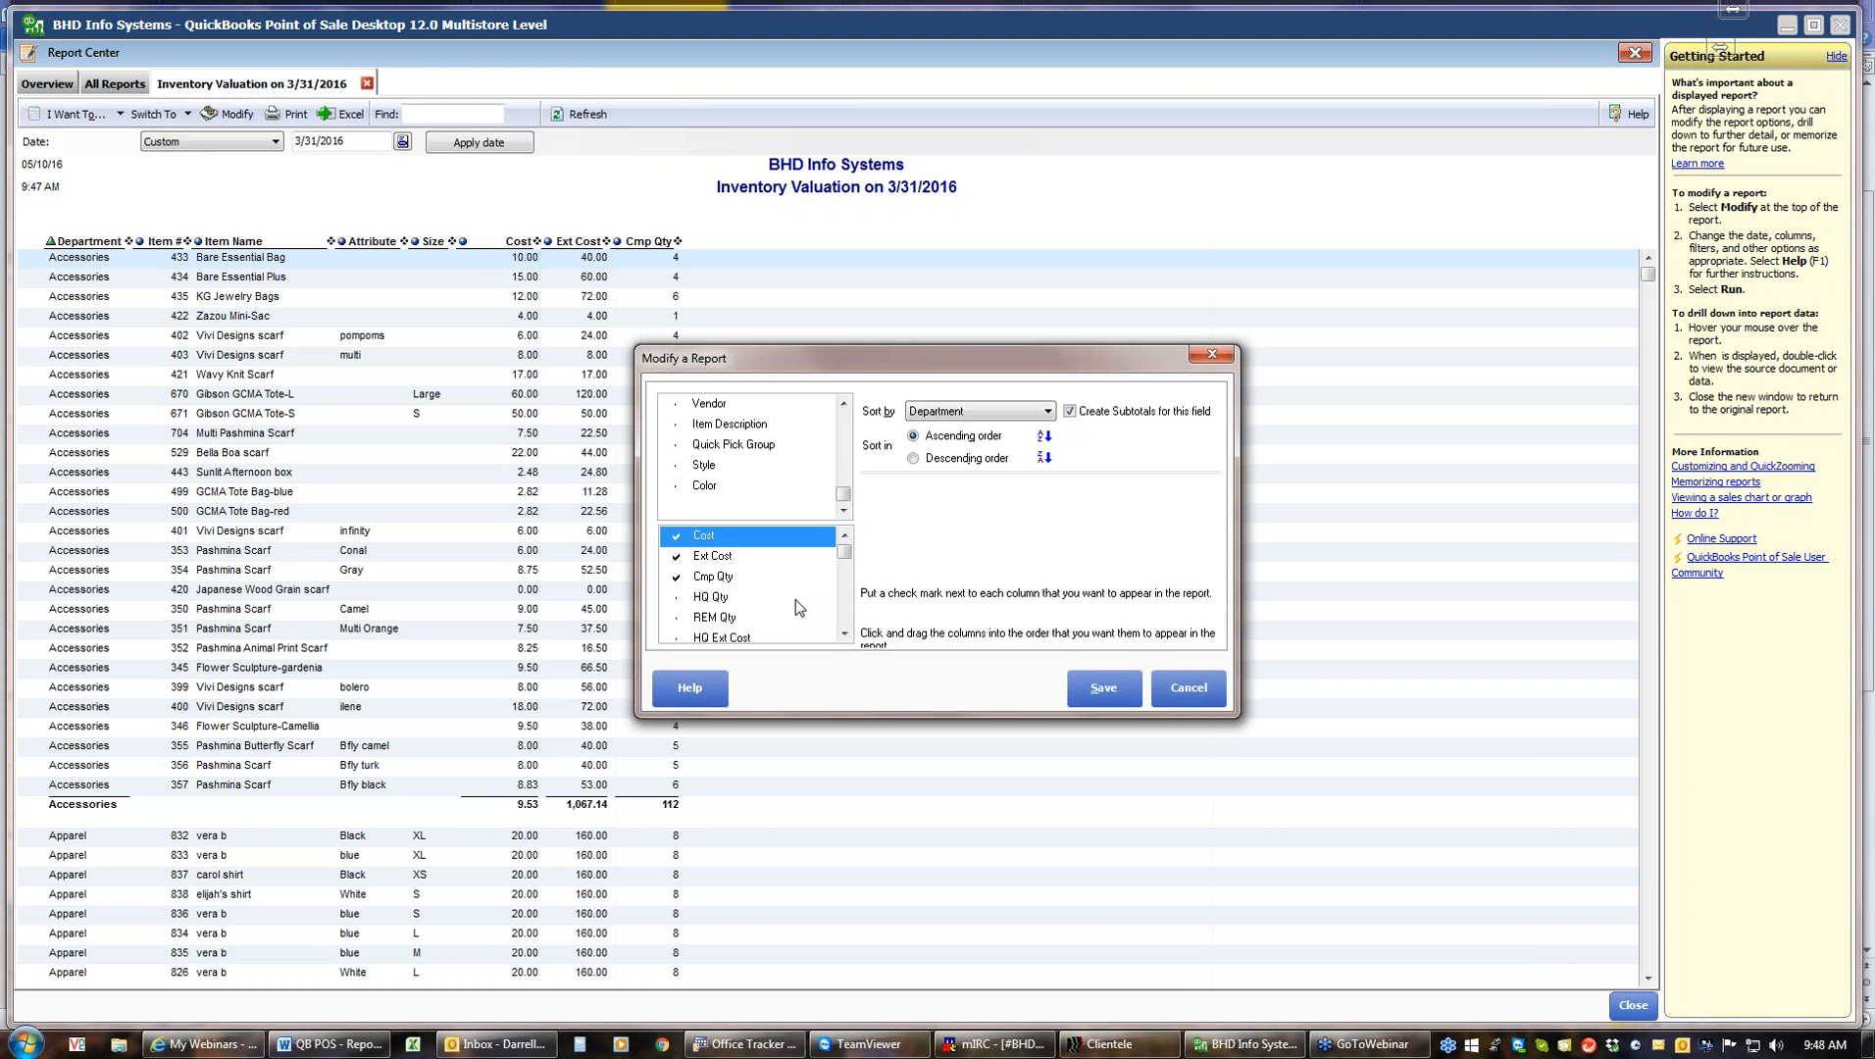
{"action": "left_click", "coordinate": [1189, 687]}
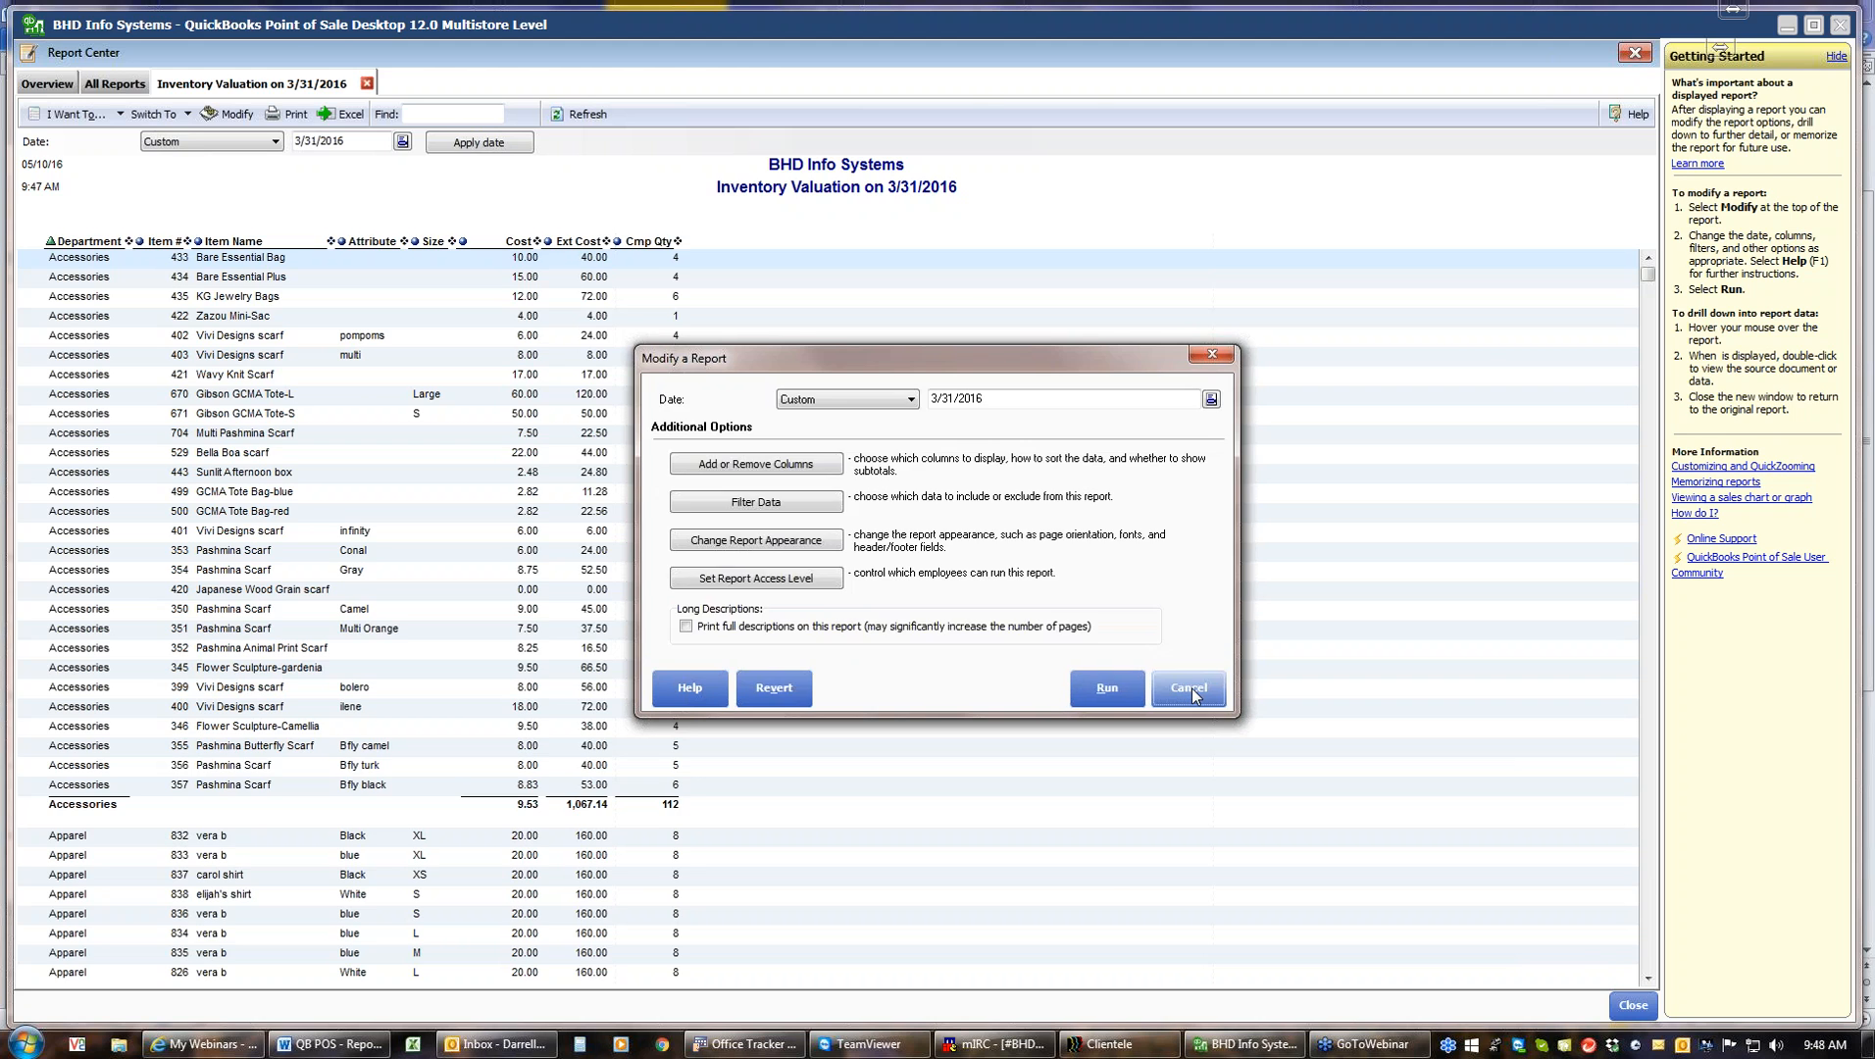
{"action": "left_click", "coordinate": [1188, 687]}
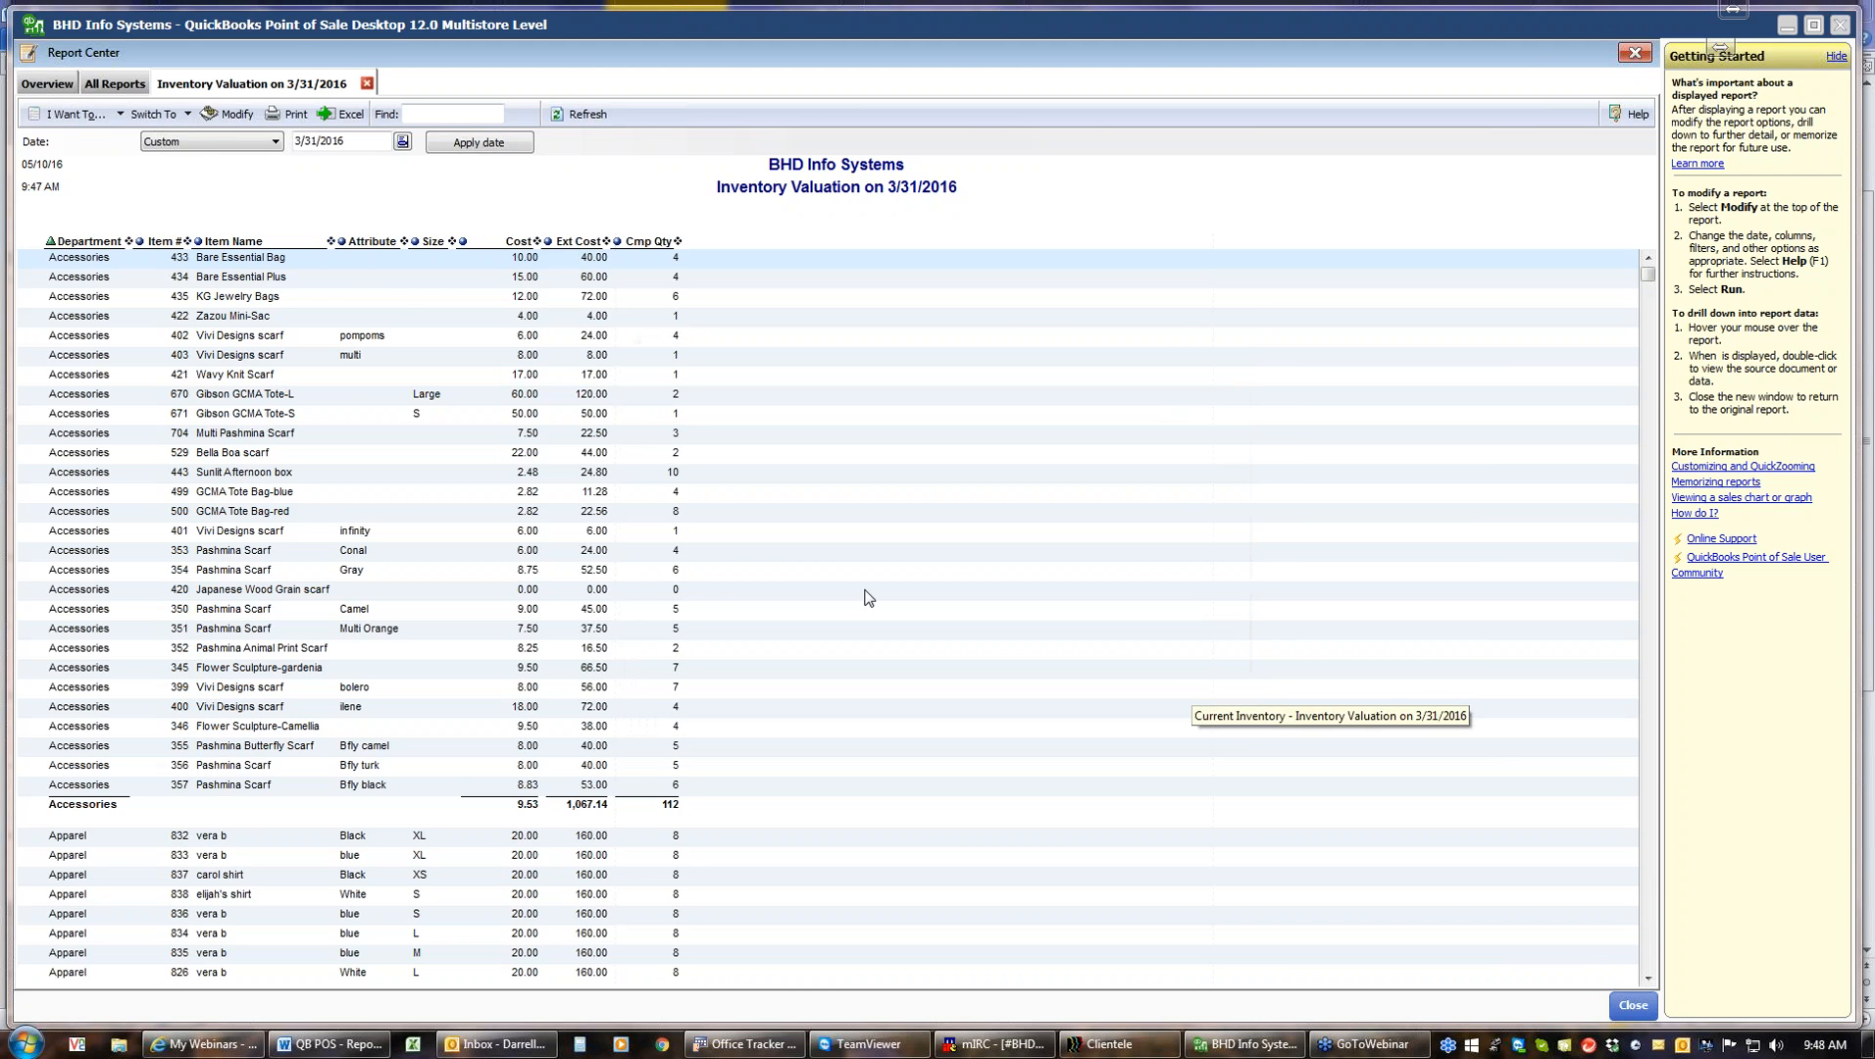
{"action": "left_click", "coordinate": [51, 86]}
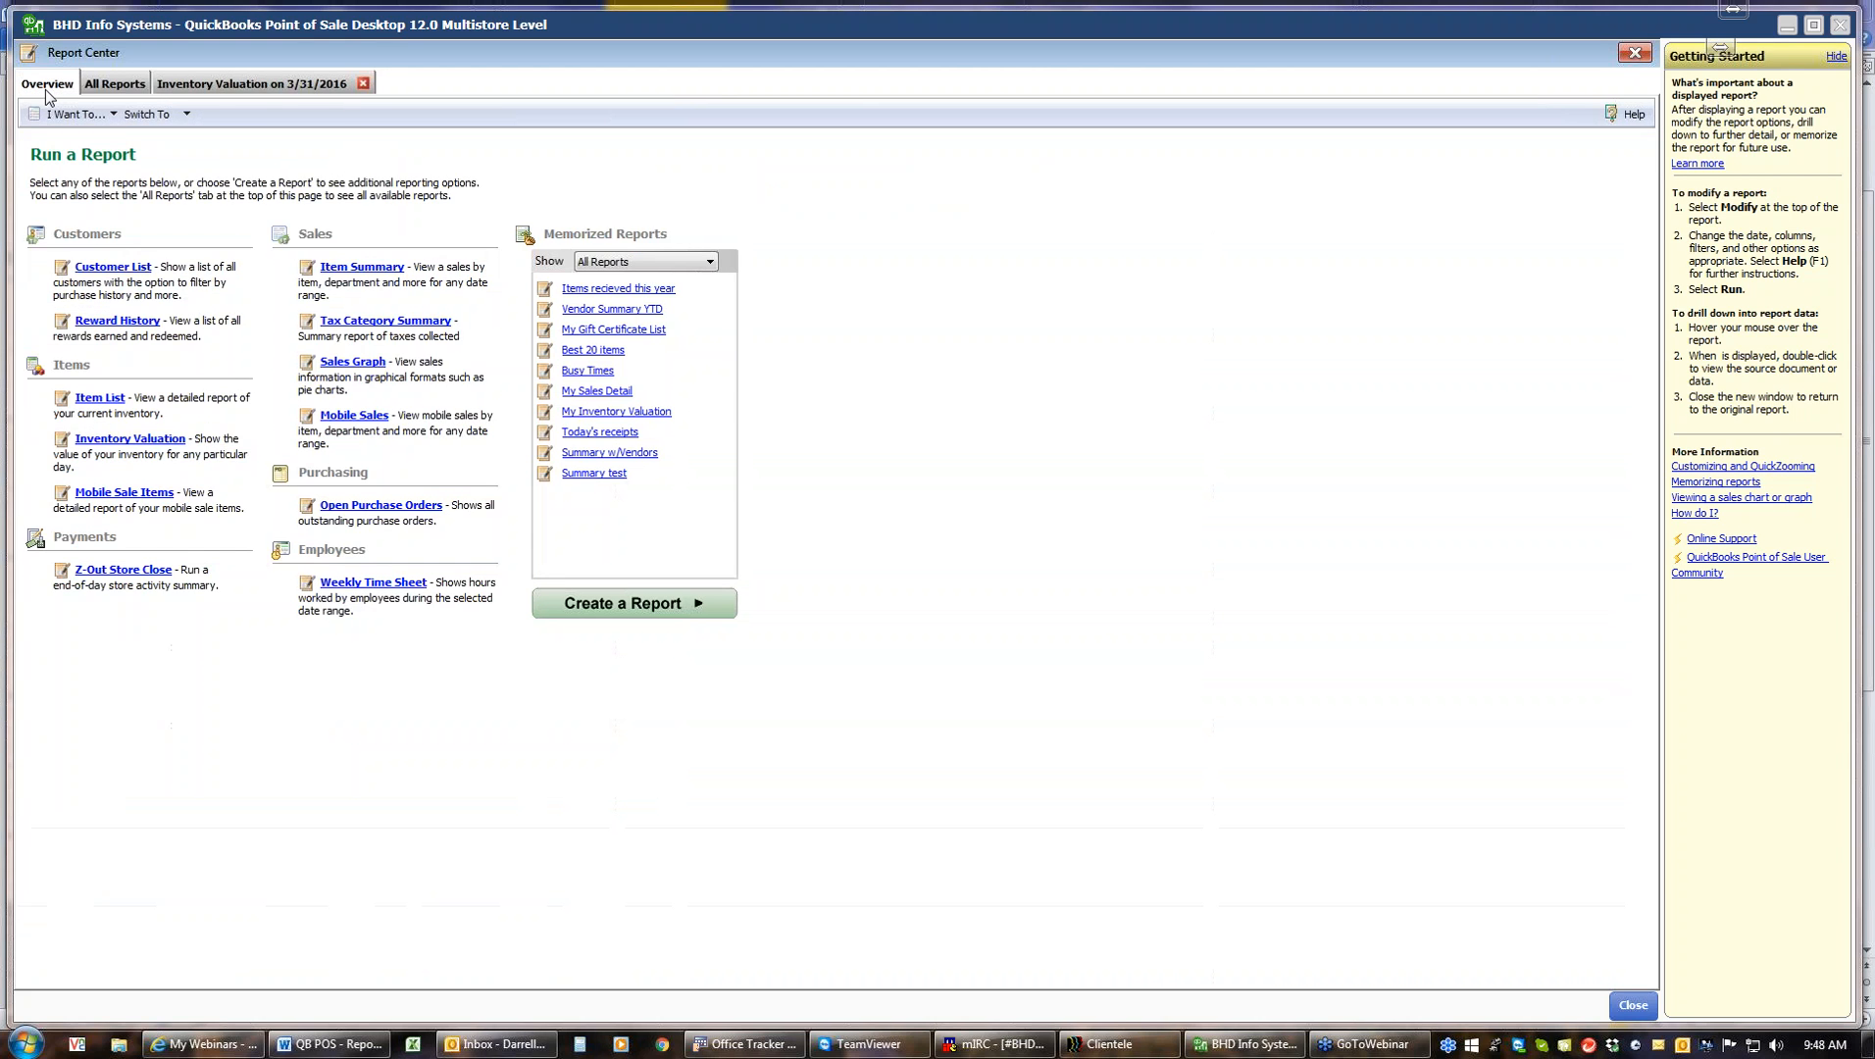
Start a new Inventory Valuation report in the Create a Report wizard under the Inventory category
{"action": "left_click", "coordinate": [617, 606]}
{"action": "left_click", "coordinate": [682, 445]}
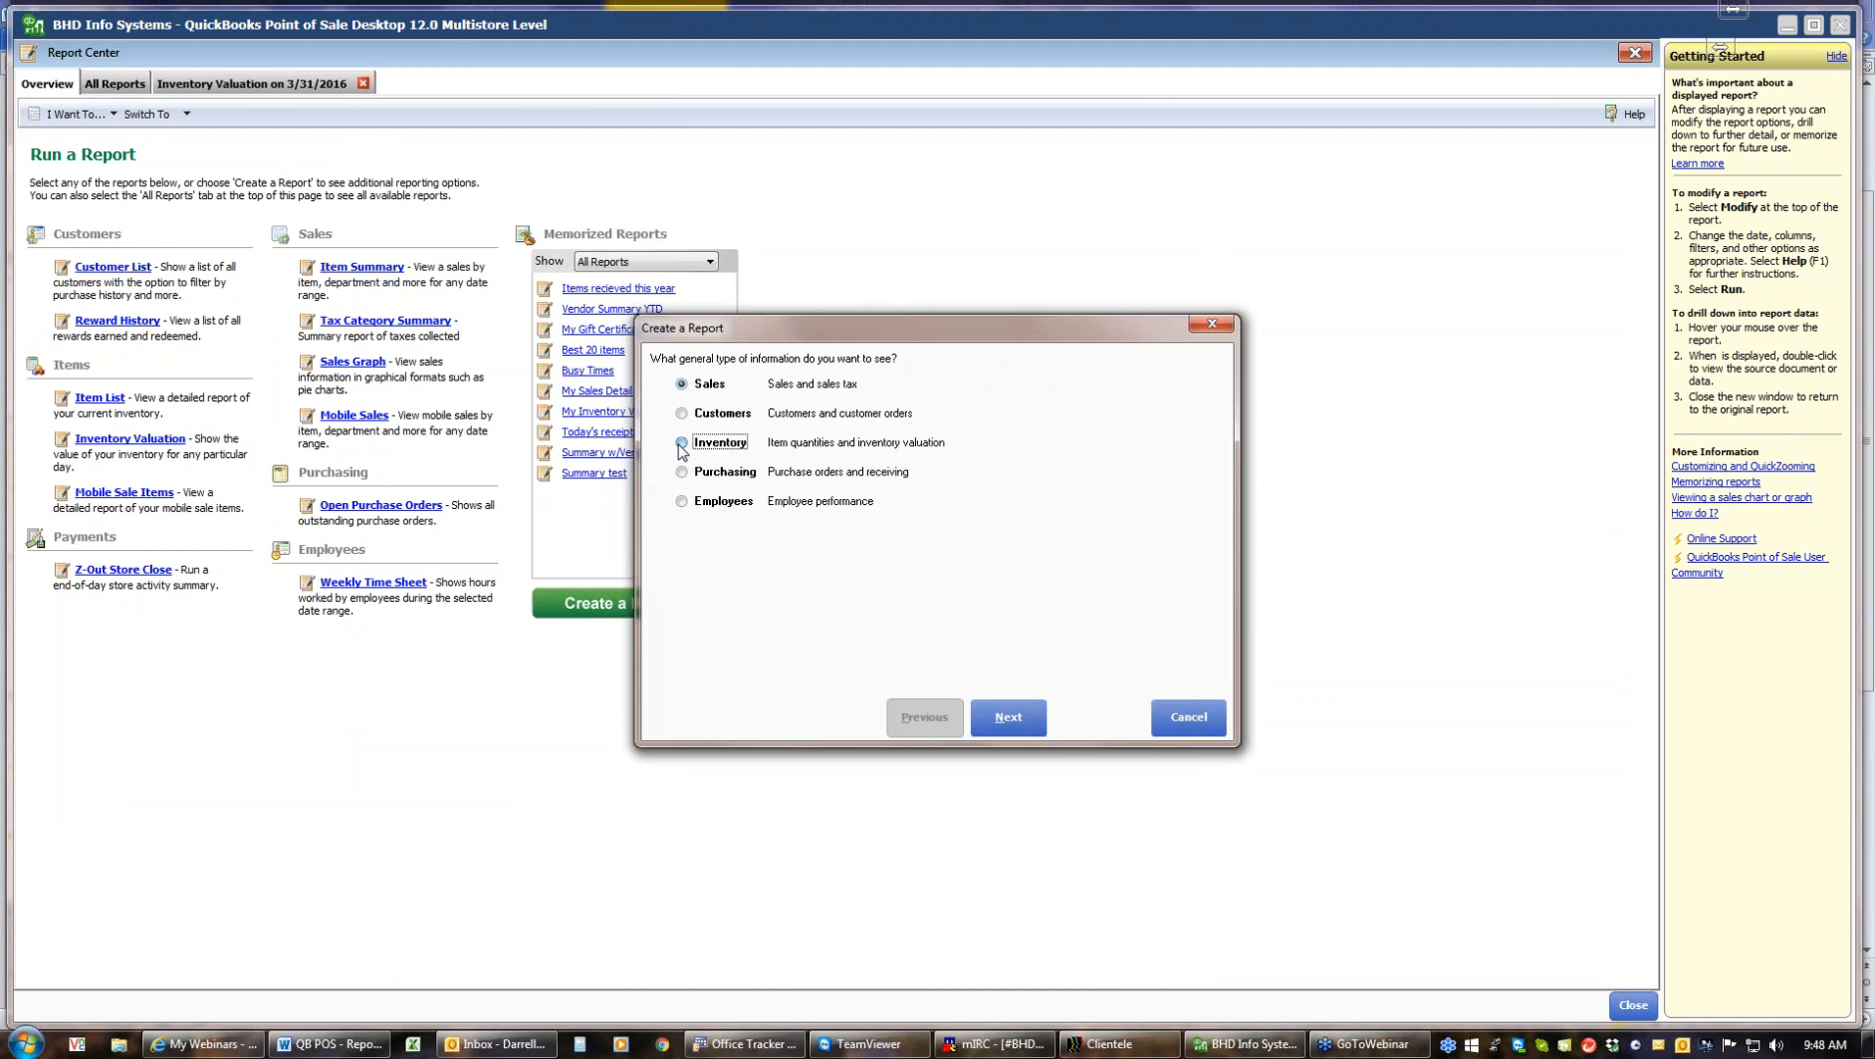
{"action": "left_click", "coordinate": [1021, 727]}
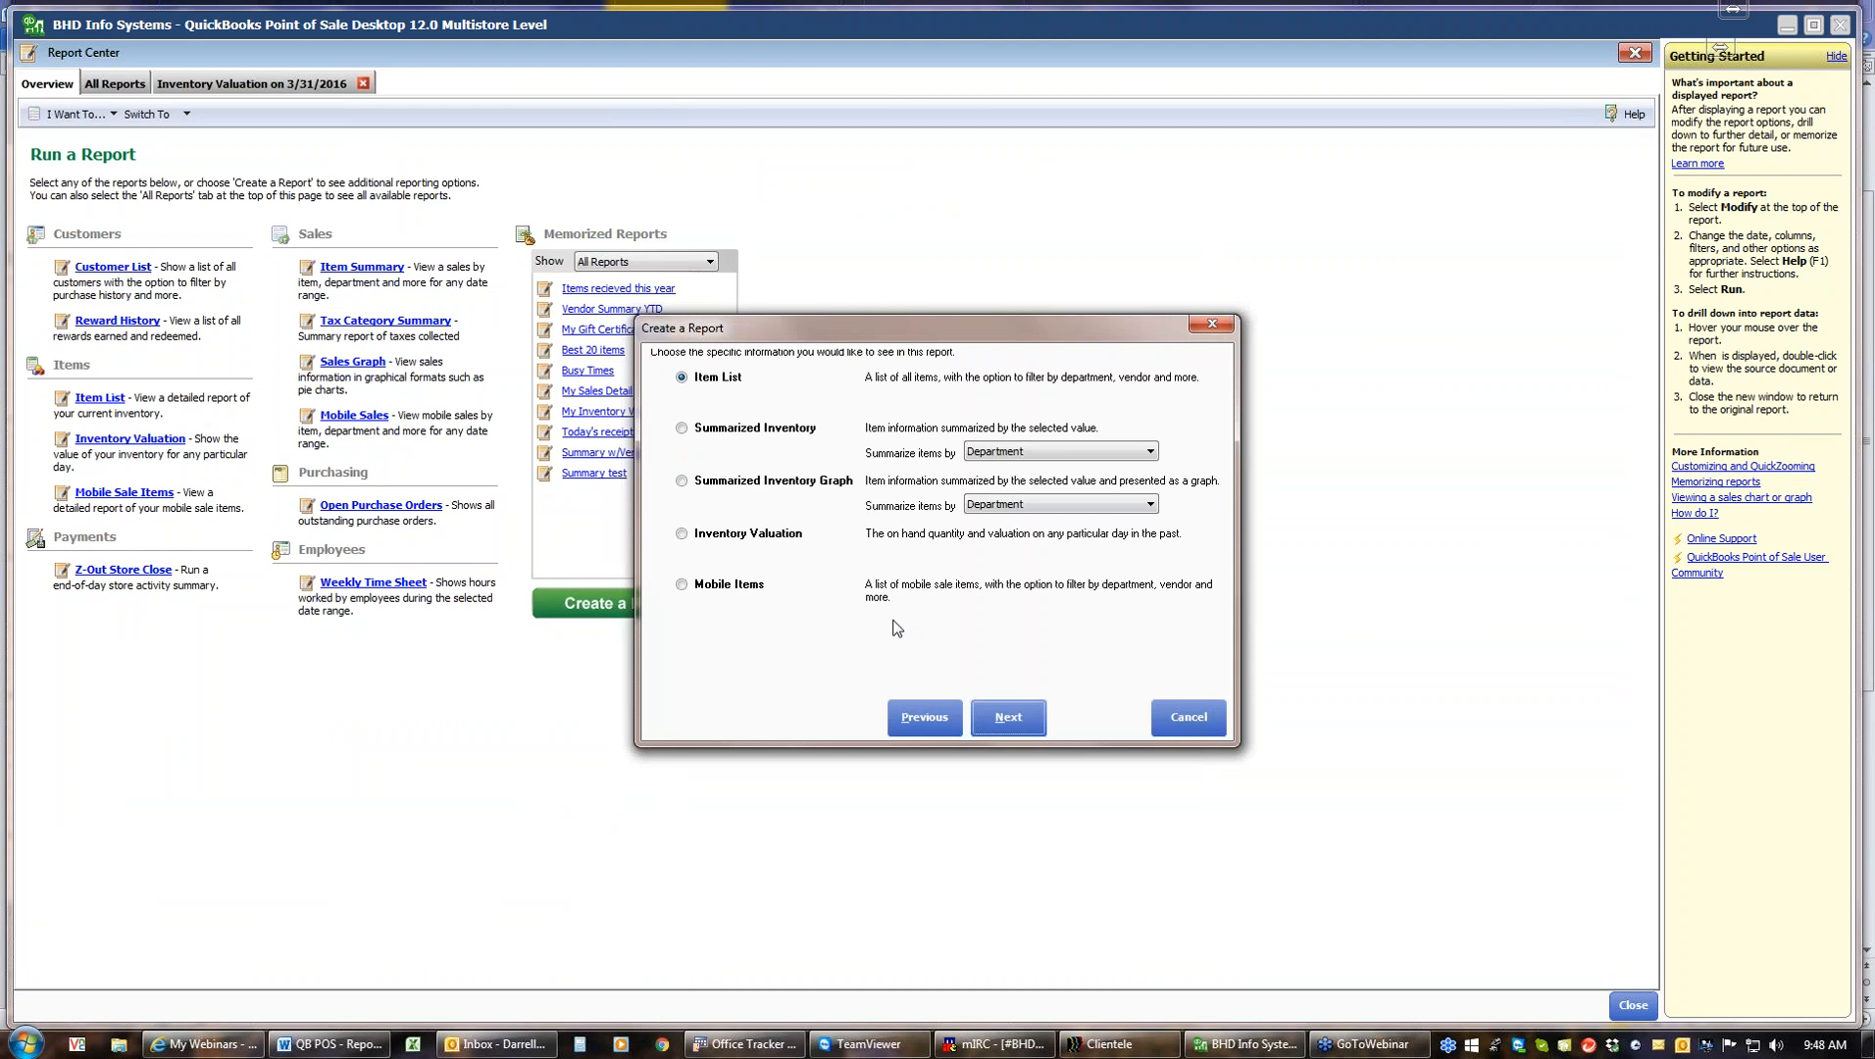
{"action": "left_click", "coordinate": [682, 536]}
{"action": "left_click", "coordinate": [1024, 731]}
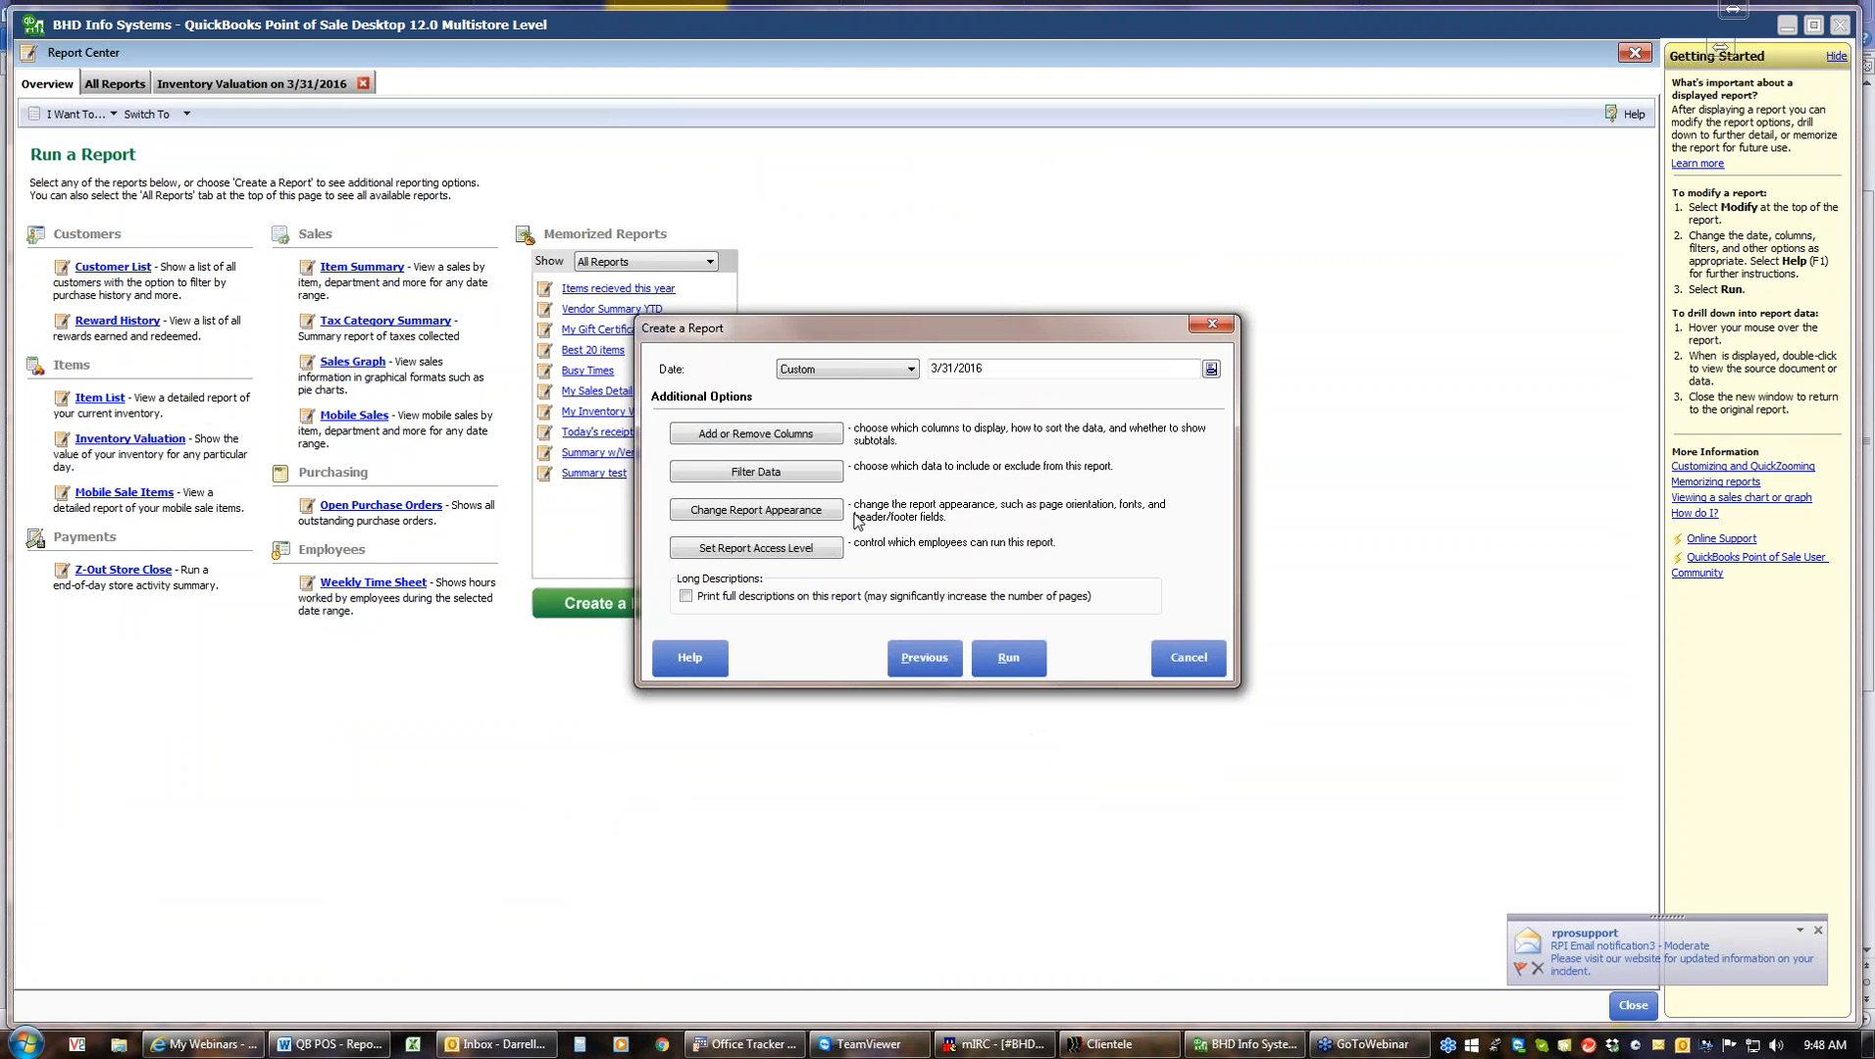
Browse the available columns for the new Inventory Valuation report, then cancel the column options and the wizard
{"action": "left_click", "coordinate": [809, 434]}
{"action": "mouse_move", "coordinate": [843, 523]}
{"action": "left_mouse_down"}
{"action": "mouse_move", "coordinate": [852, 598]}
{"action": "mouse_move", "coordinate": [847, 530]}
{"action": "left_mouse_up"}
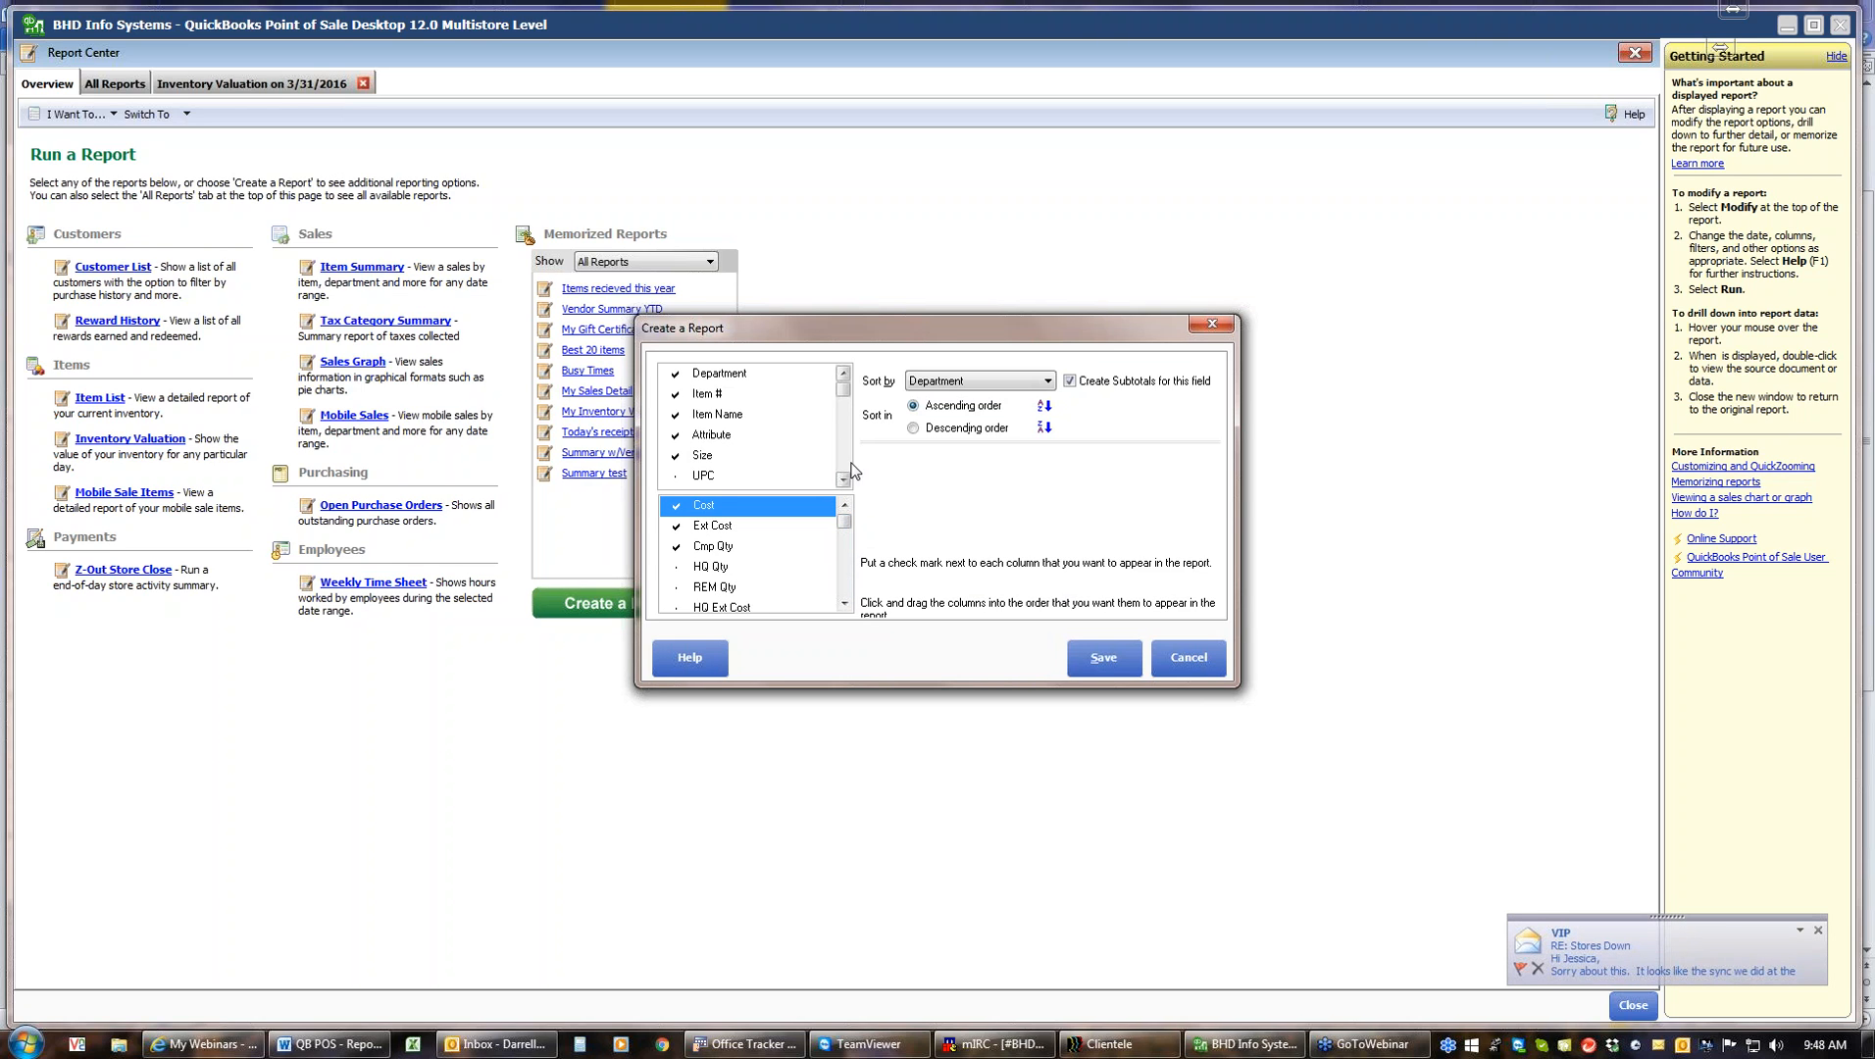
{"action": "left_click", "coordinate": [844, 462]}
{"action": "left_click", "coordinate": [845, 475]}
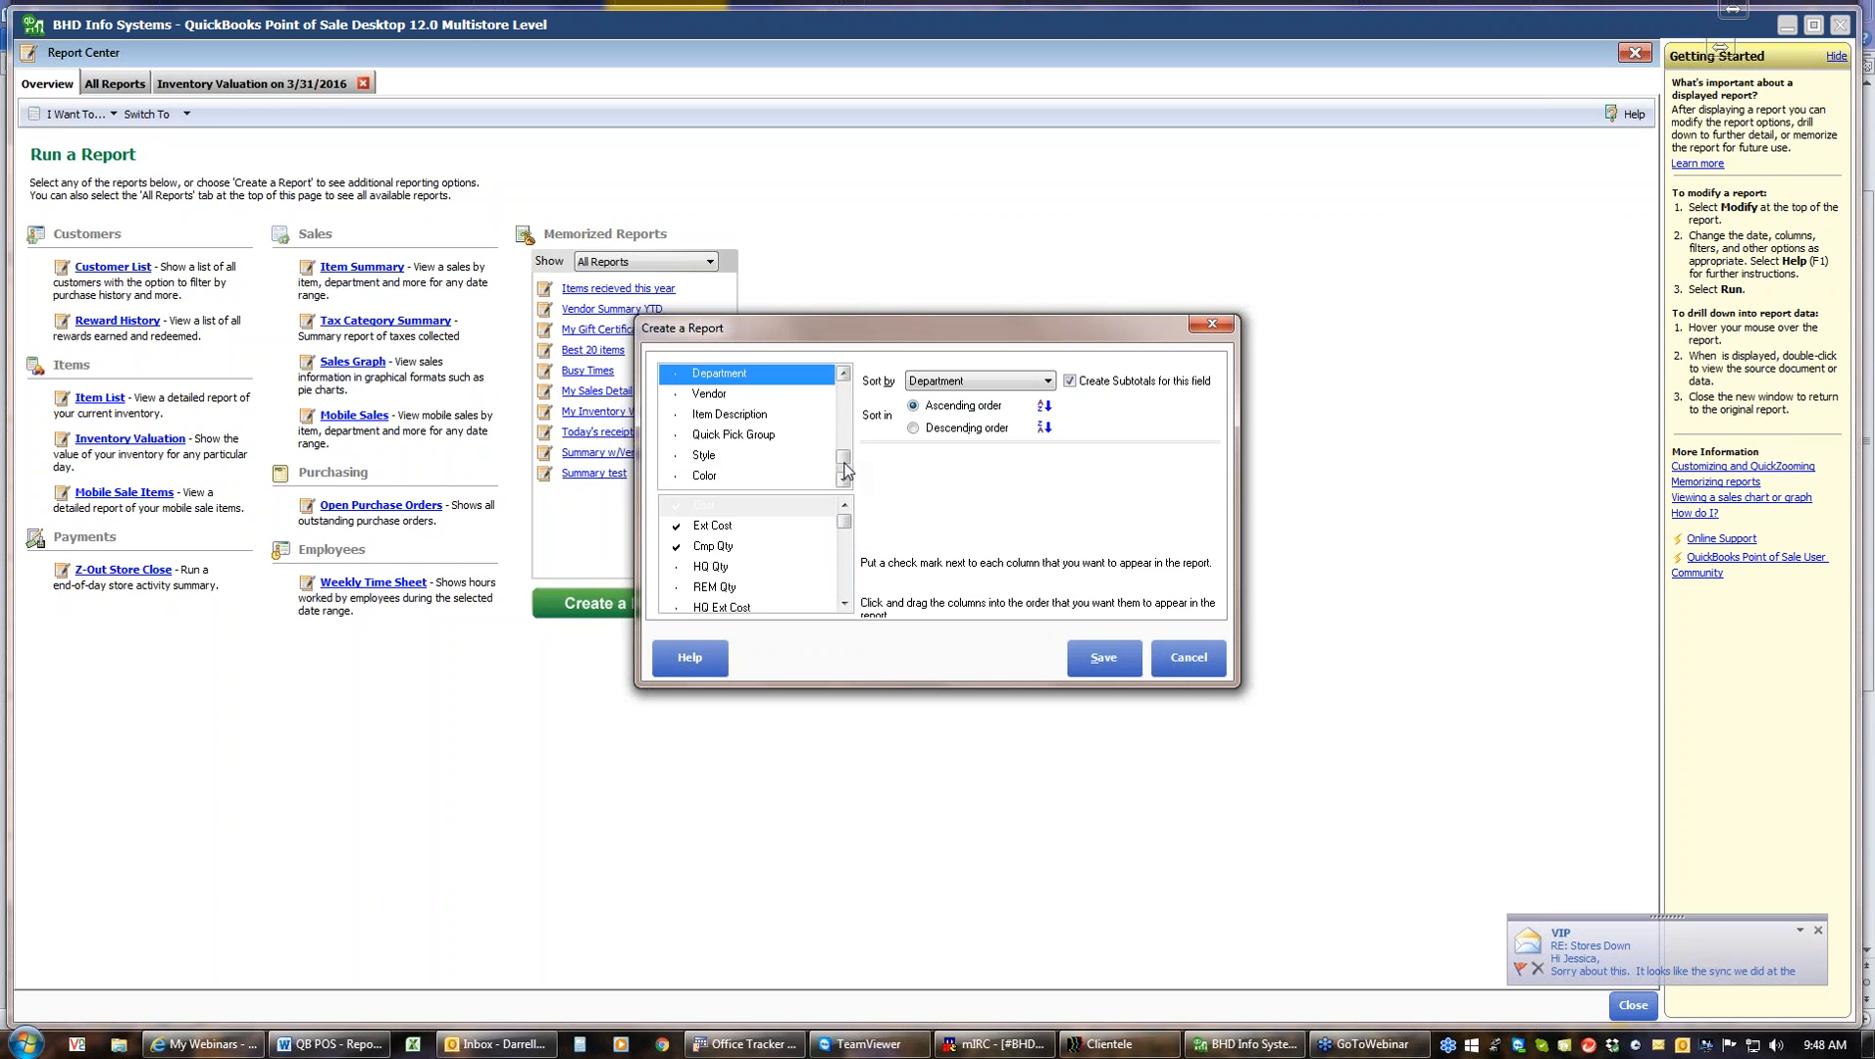
{"action": "left_click", "coordinate": [842, 415]}
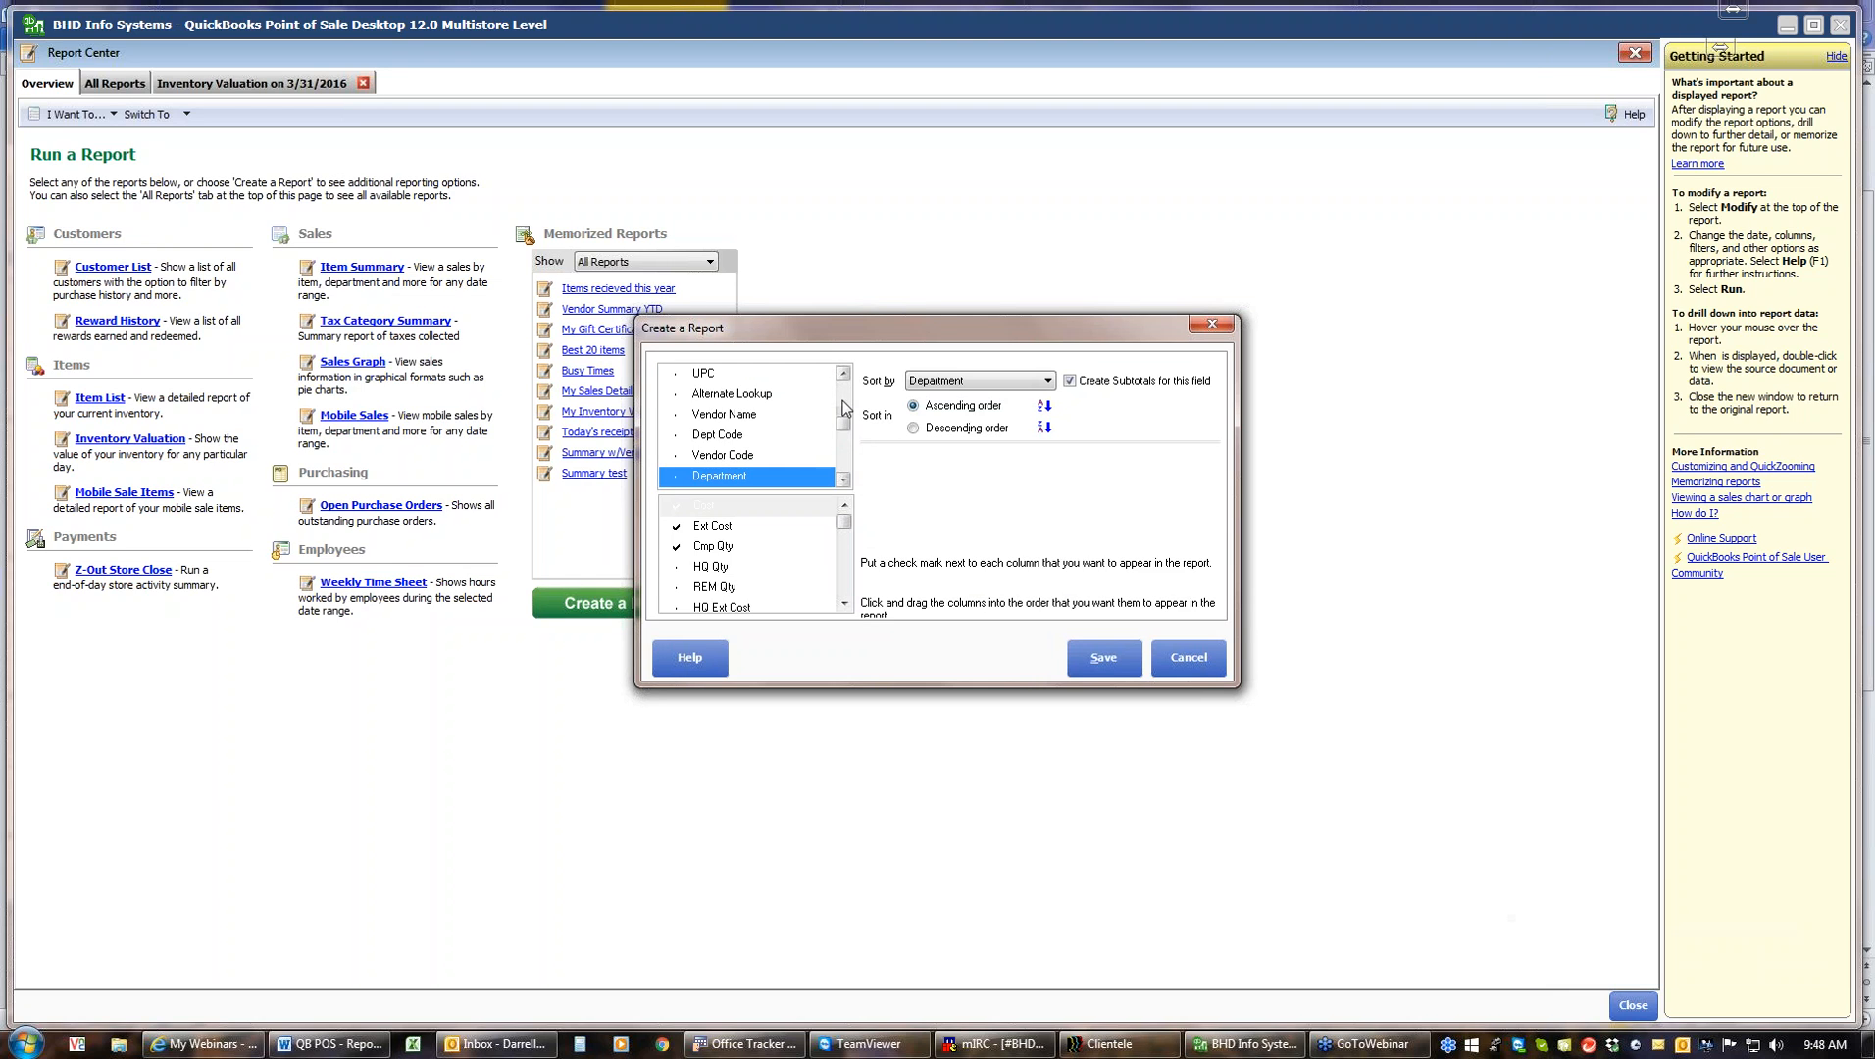
{"action": "left_click", "coordinate": [847, 402]}
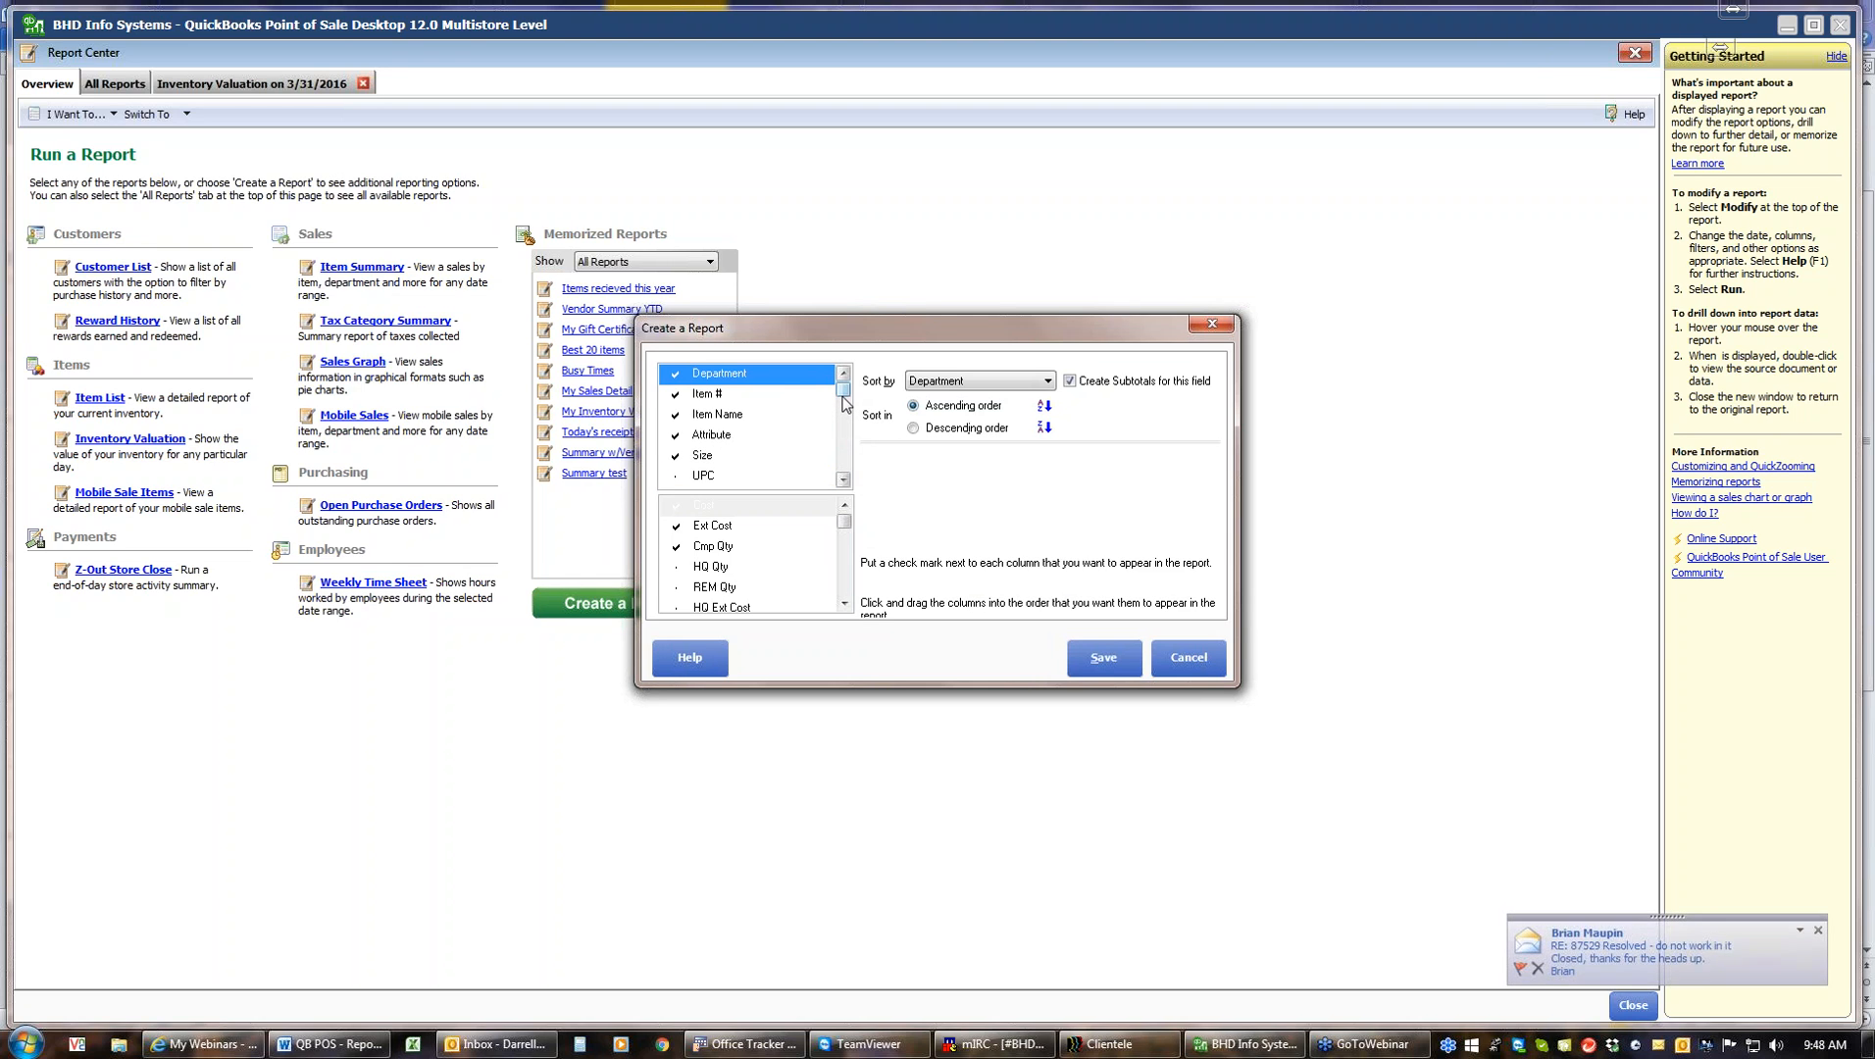
{"action": "left_click", "coordinate": [1203, 666]}
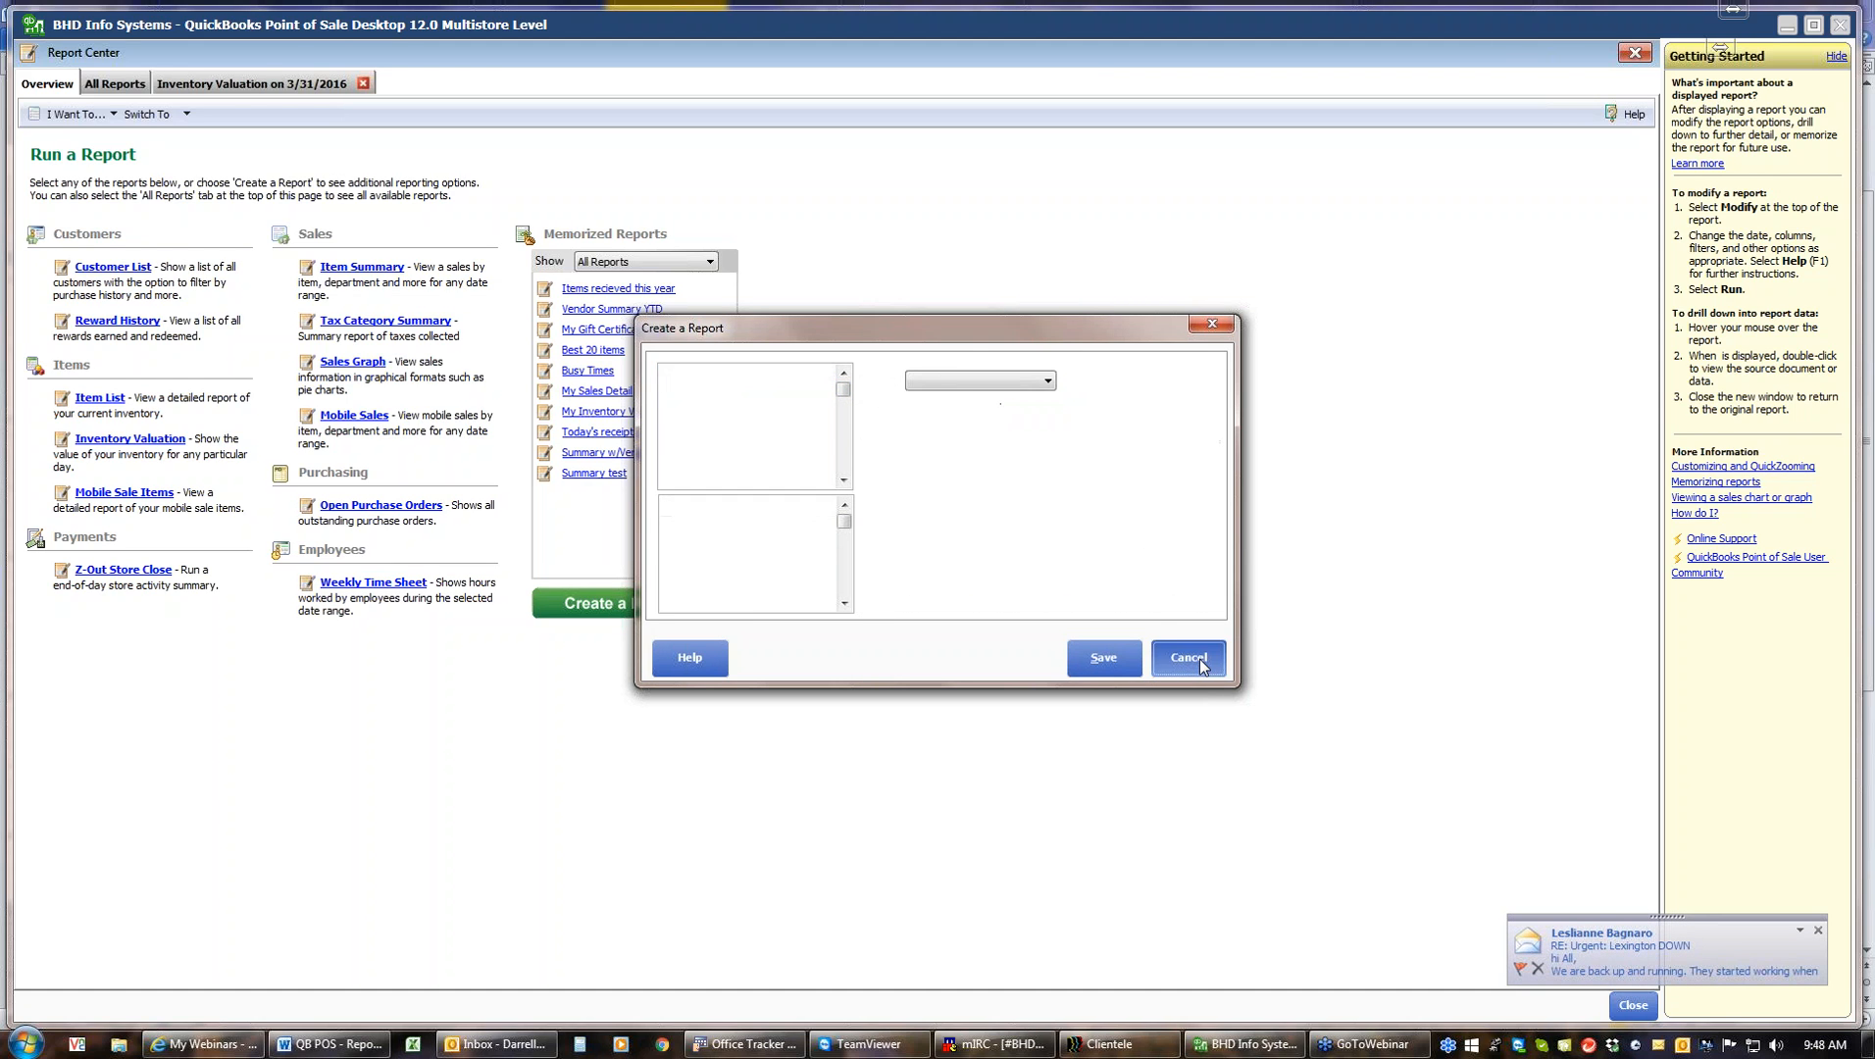
{"action": "left_click", "coordinate": [1190, 657]}
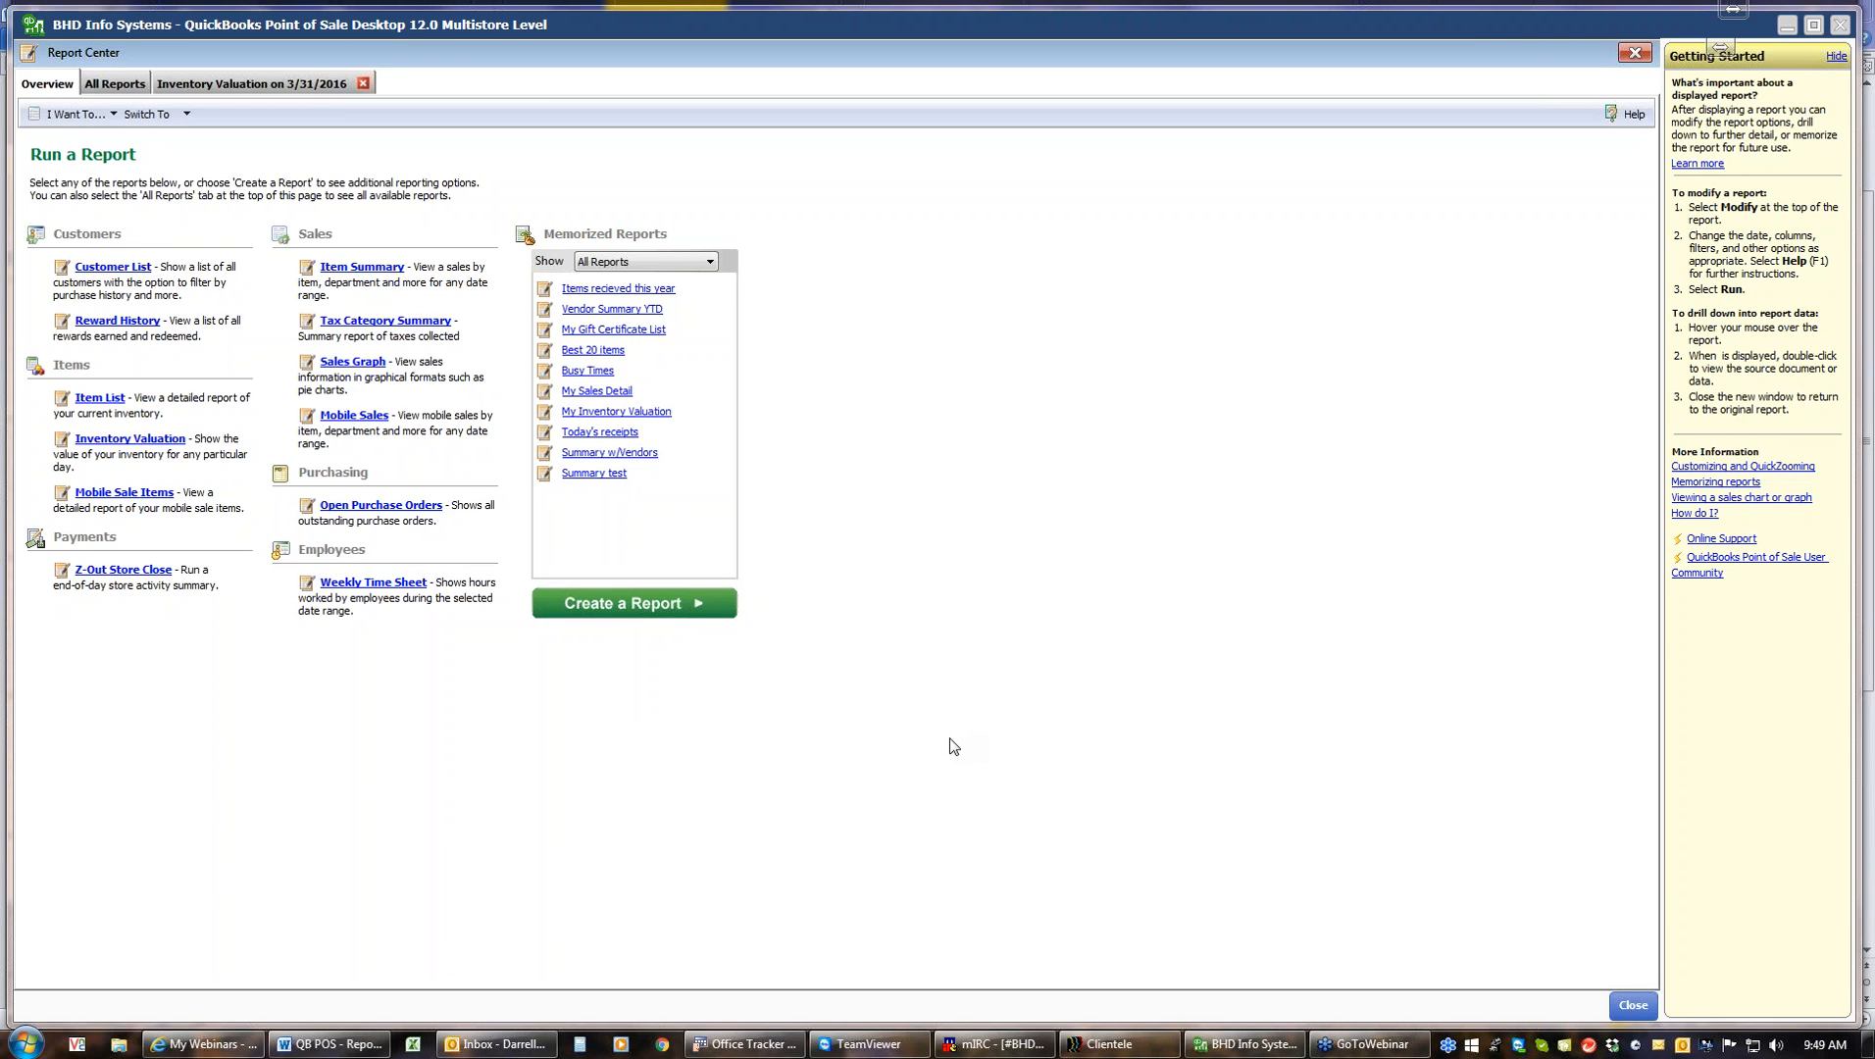
Start a new Detailed Sales Receipt List report in the Create a Report wizard under the Sales category
{"action": "left_click", "coordinate": [652, 604]}
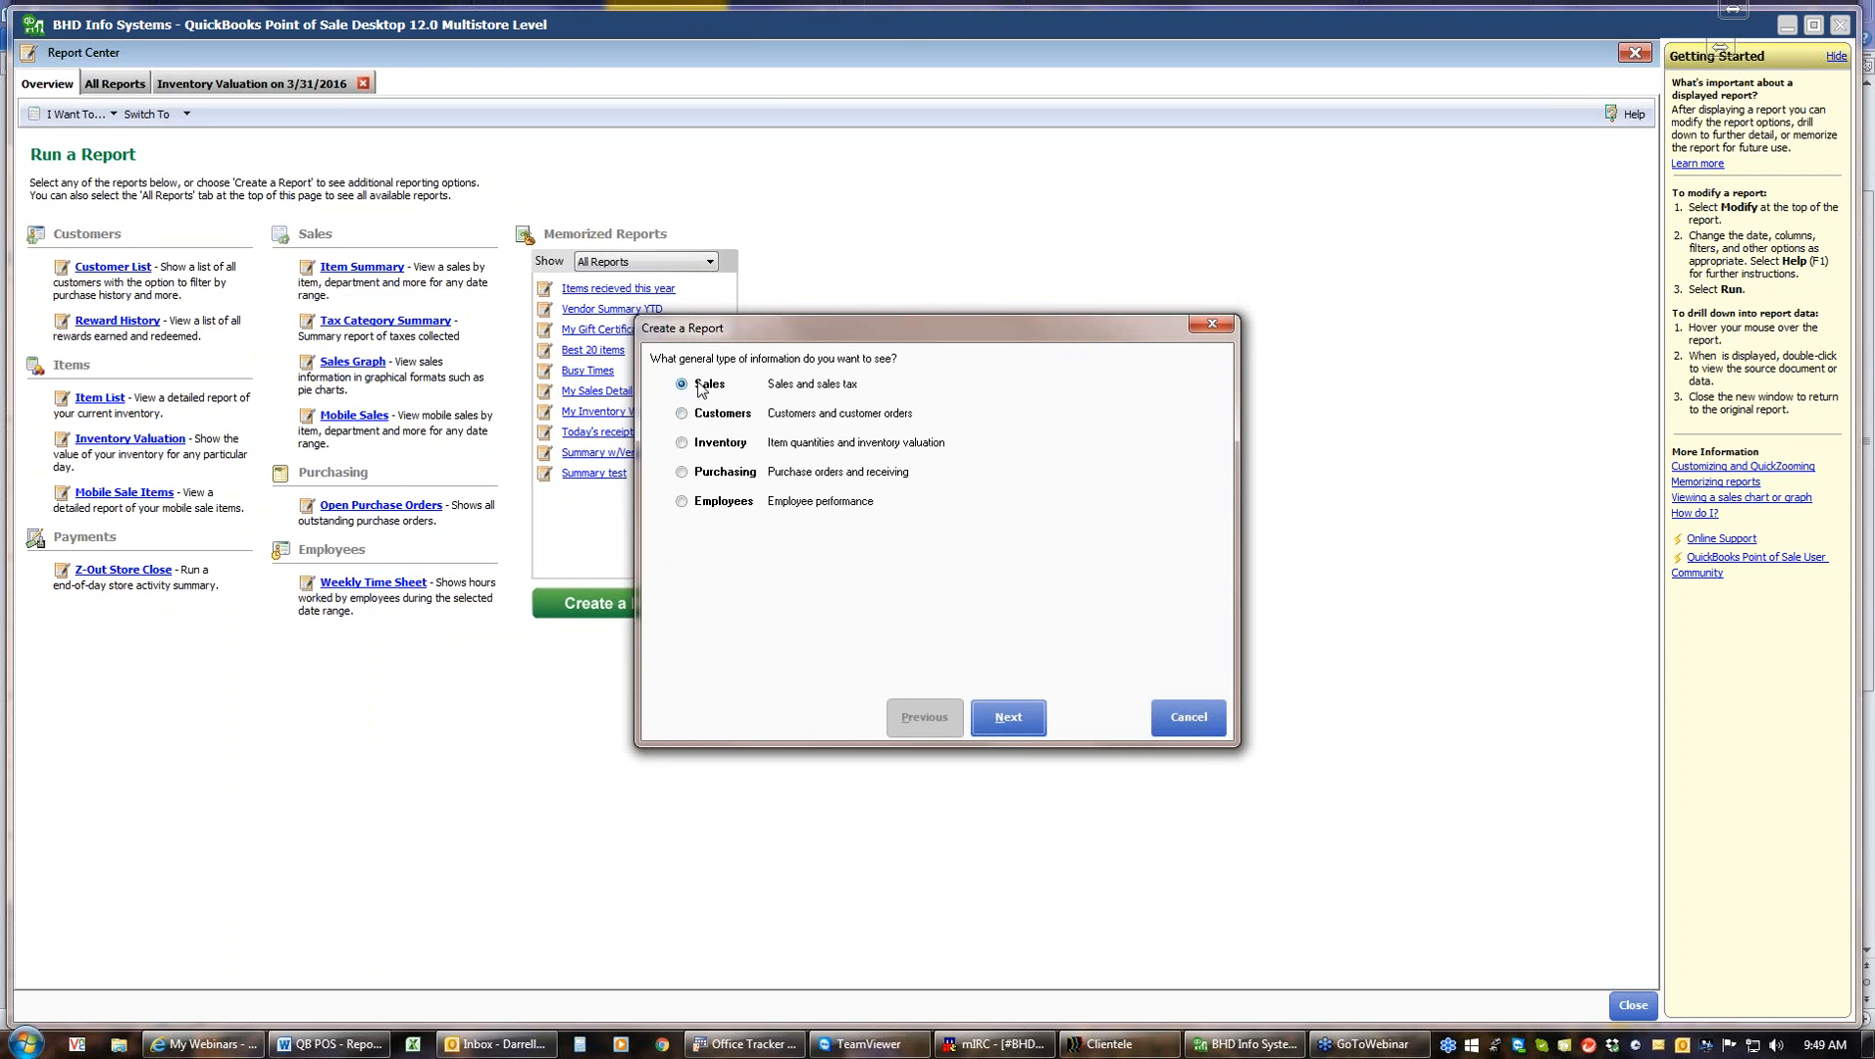
{"action": "left_click", "coordinate": [1020, 731]}
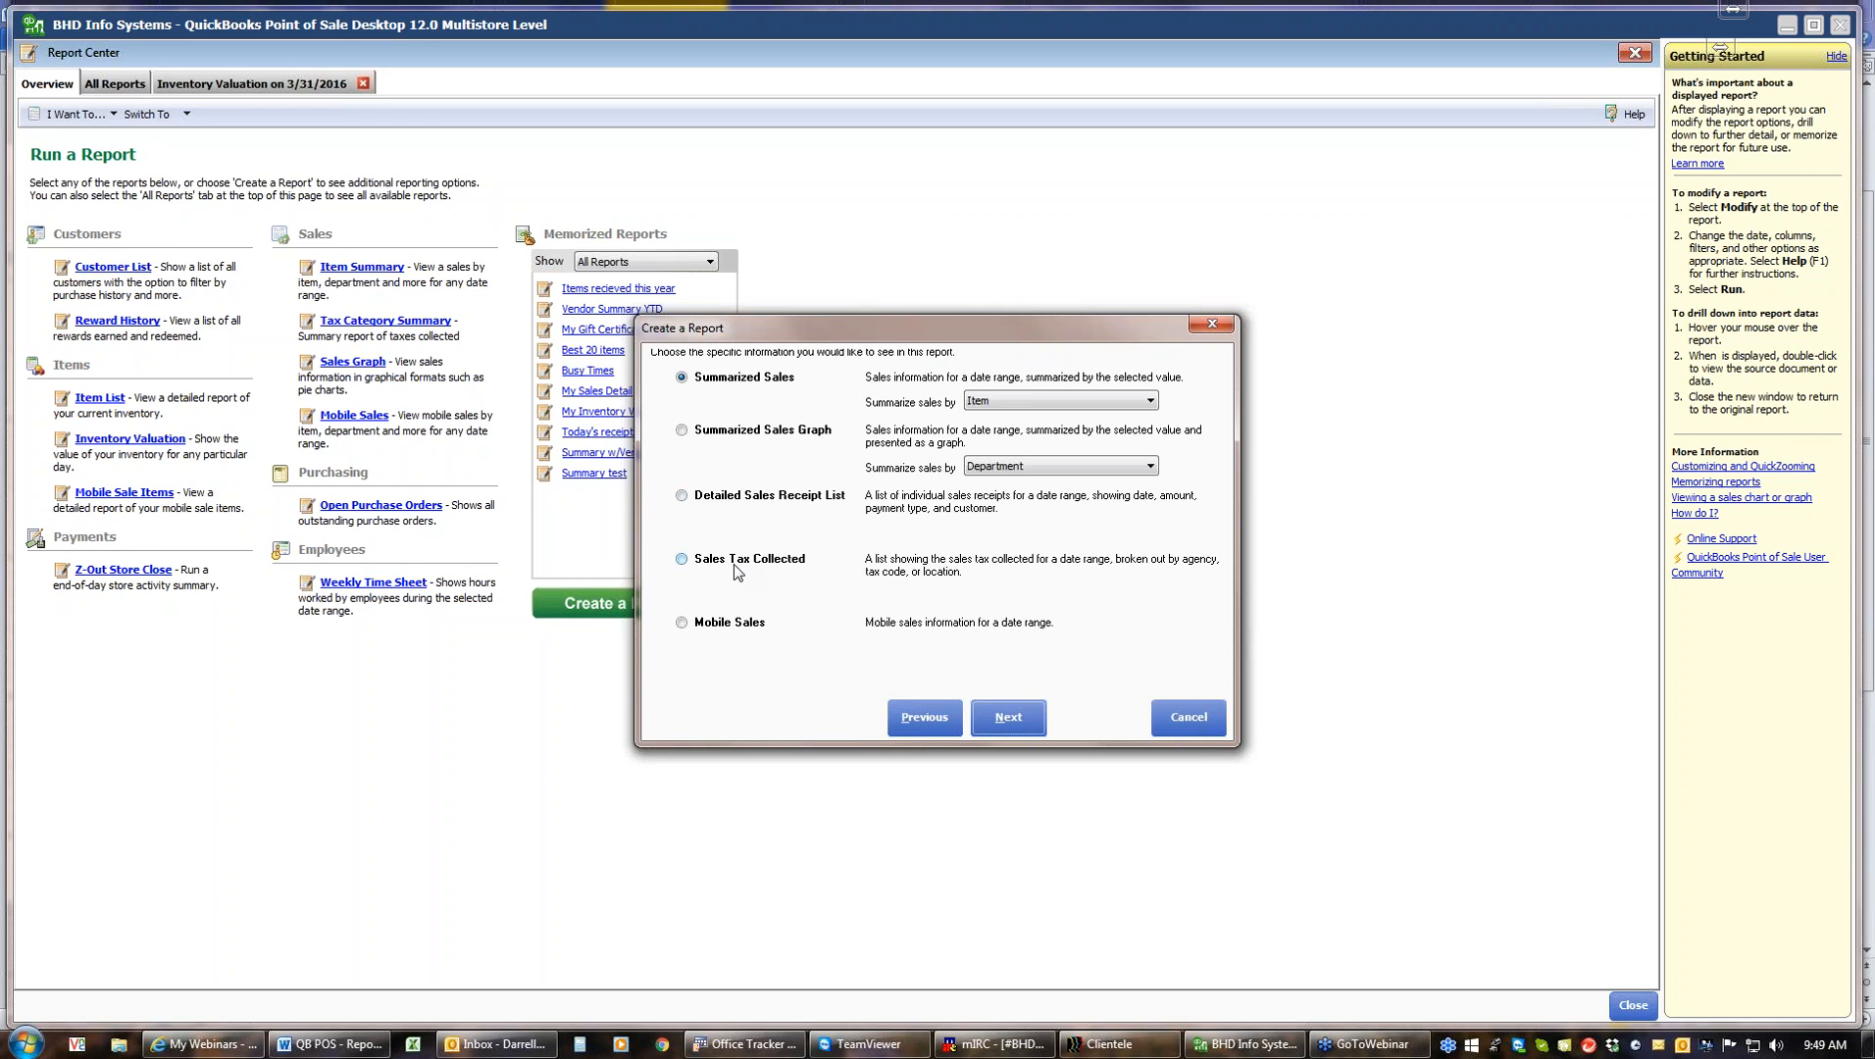
{"action": "left_click", "coordinate": [685, 500]}
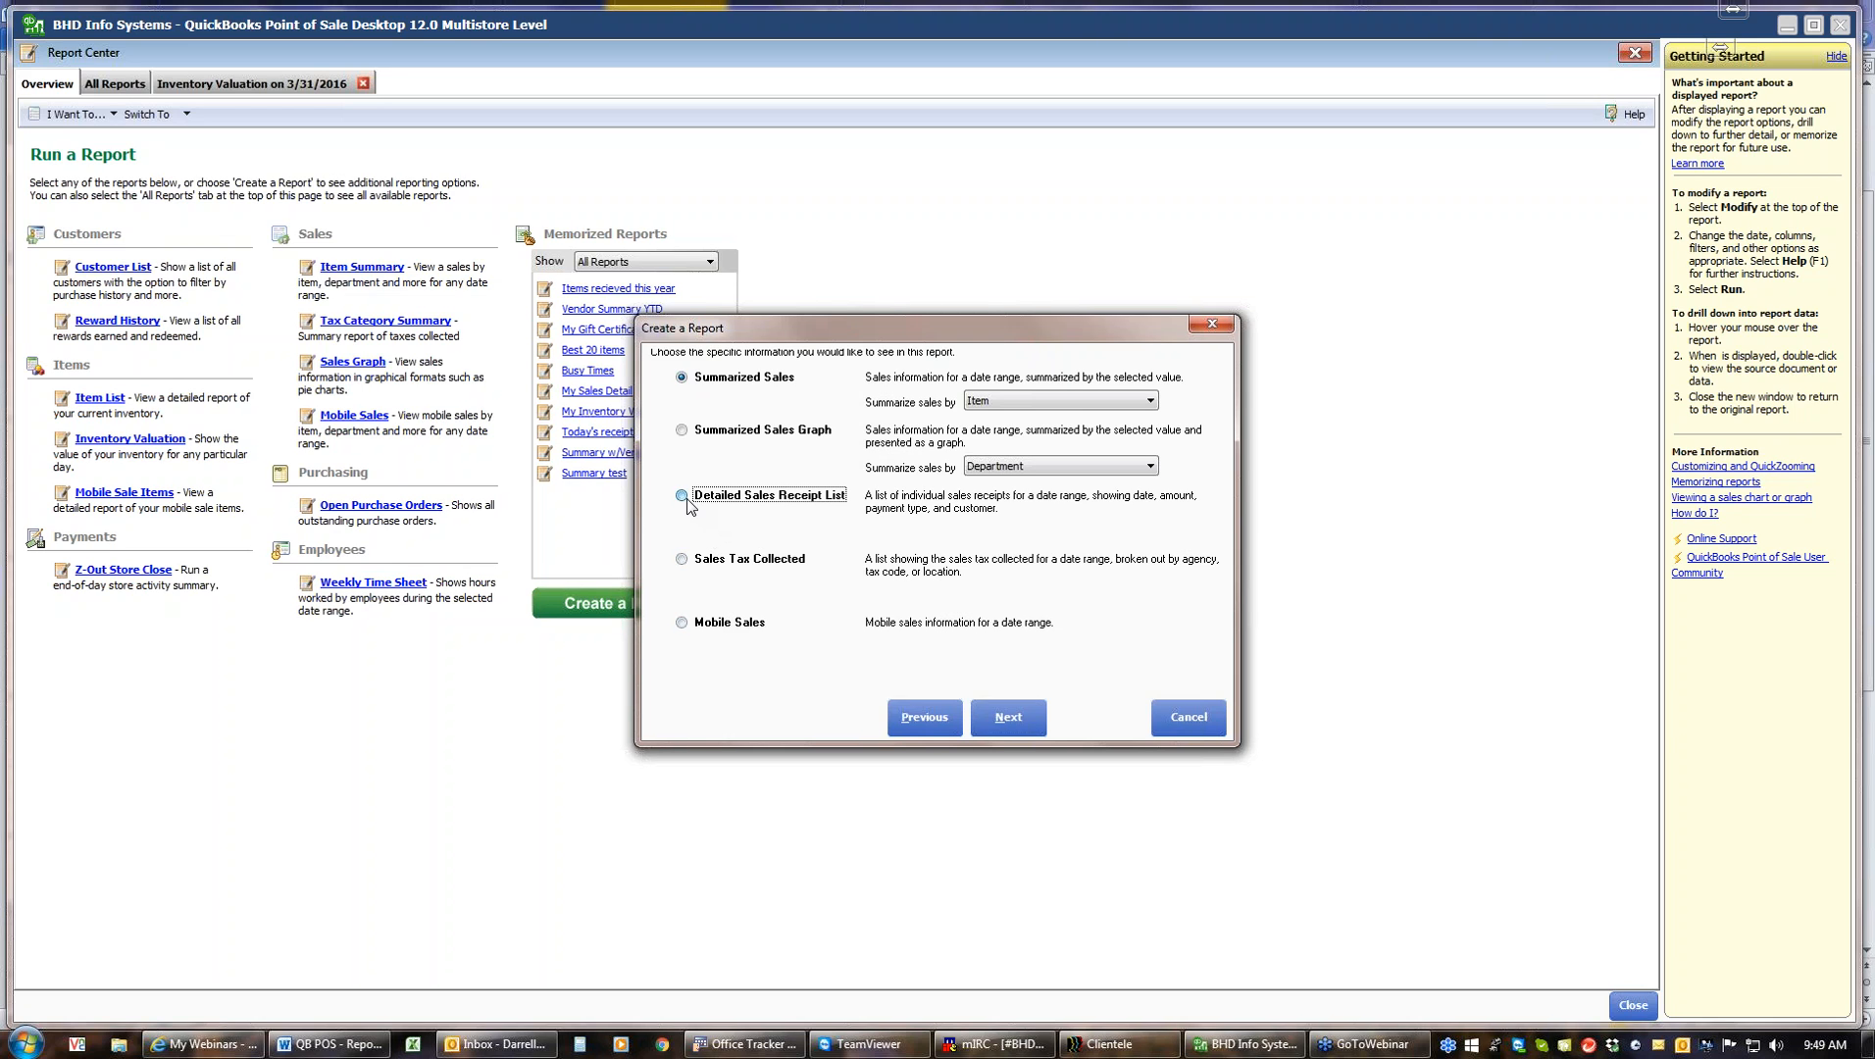
{"action": "left_click", "coordinate": [1016, 716]}
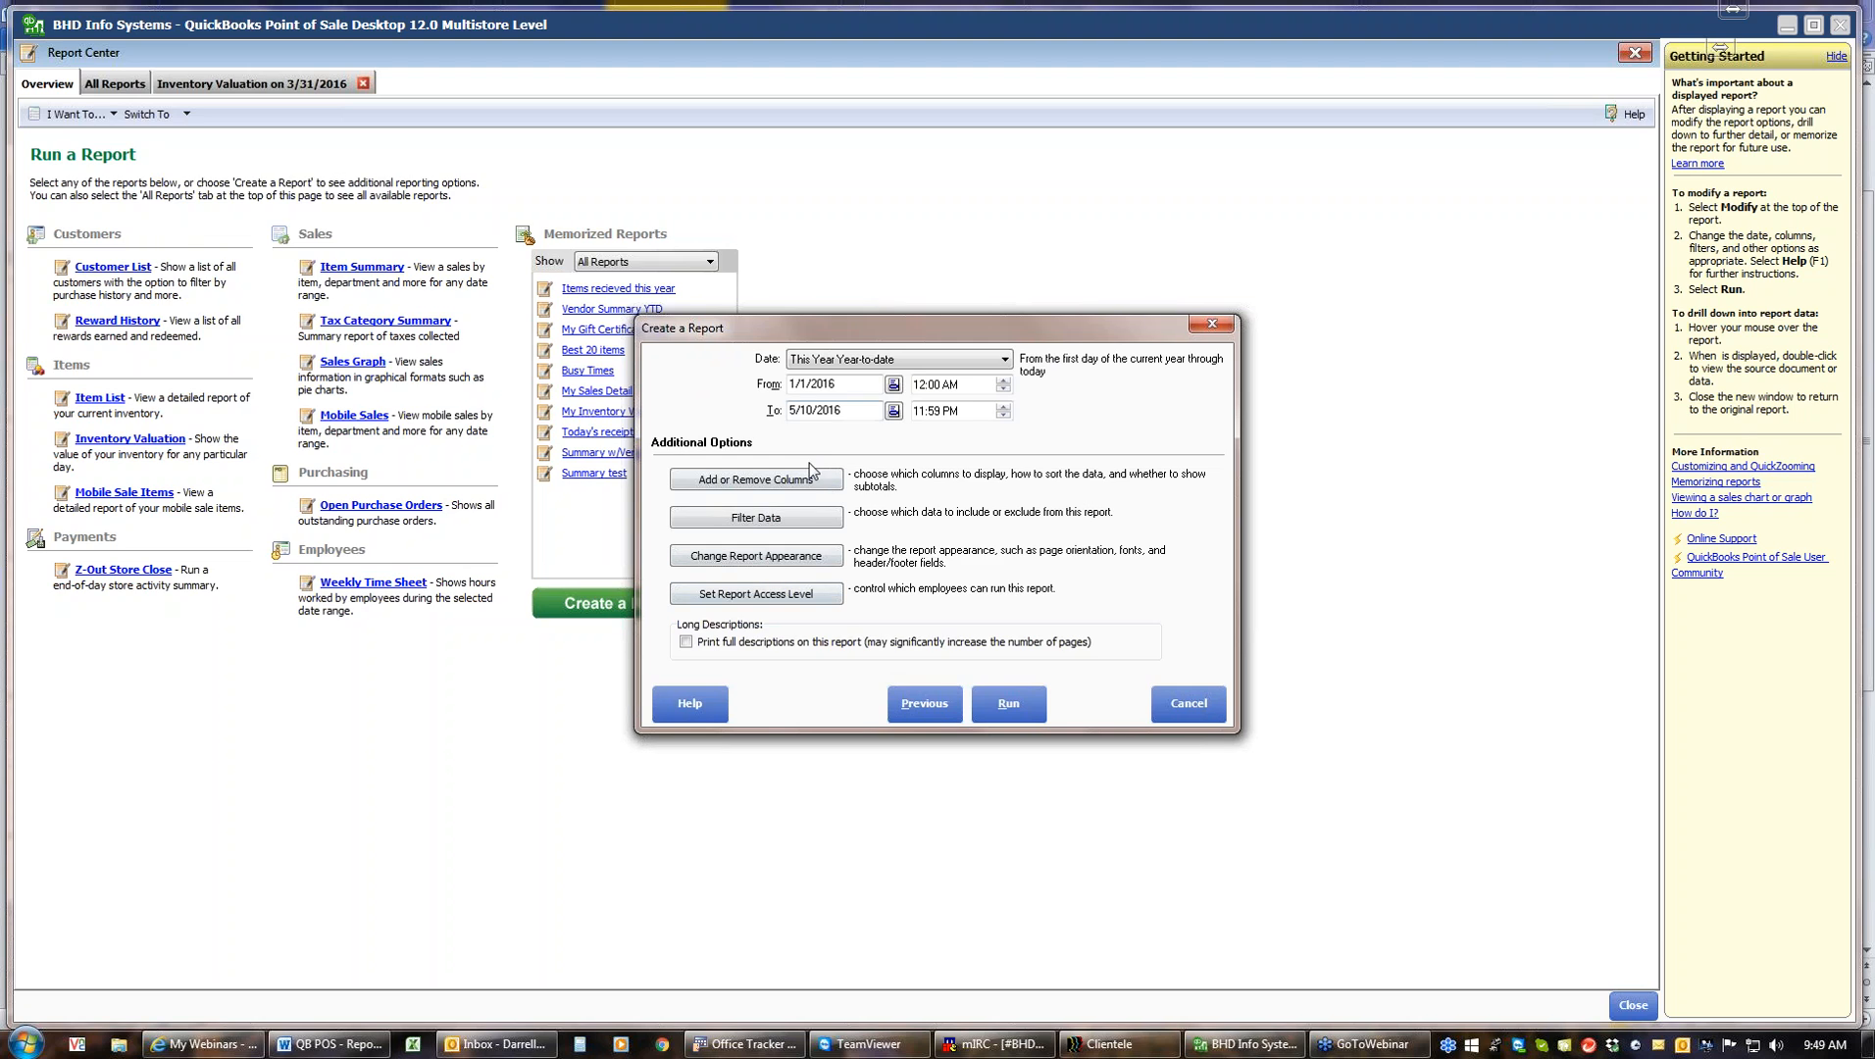
Open the Detailed Sales Receipt List column options, then cancel them and the wizard
{"action": "left_click", "coordinate": [805, 481]}
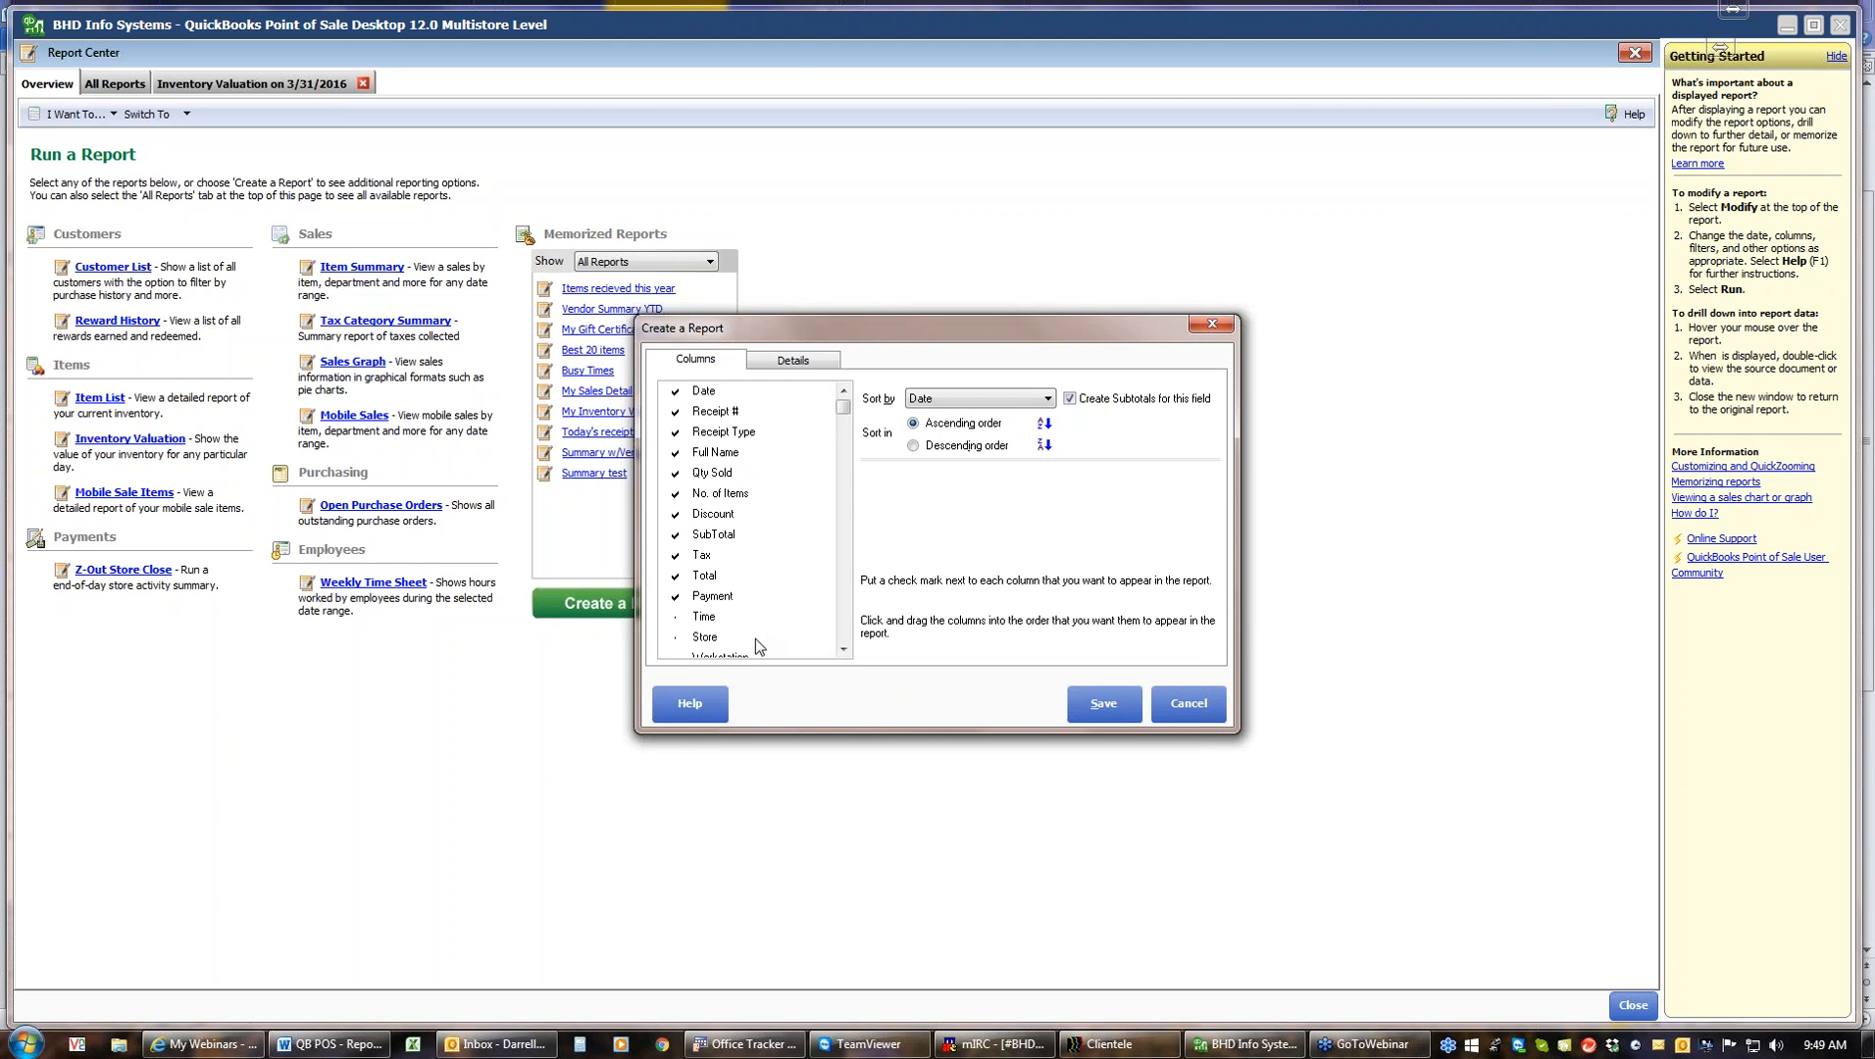
{"action": "left_click", "coordinate": [1182, 708]}
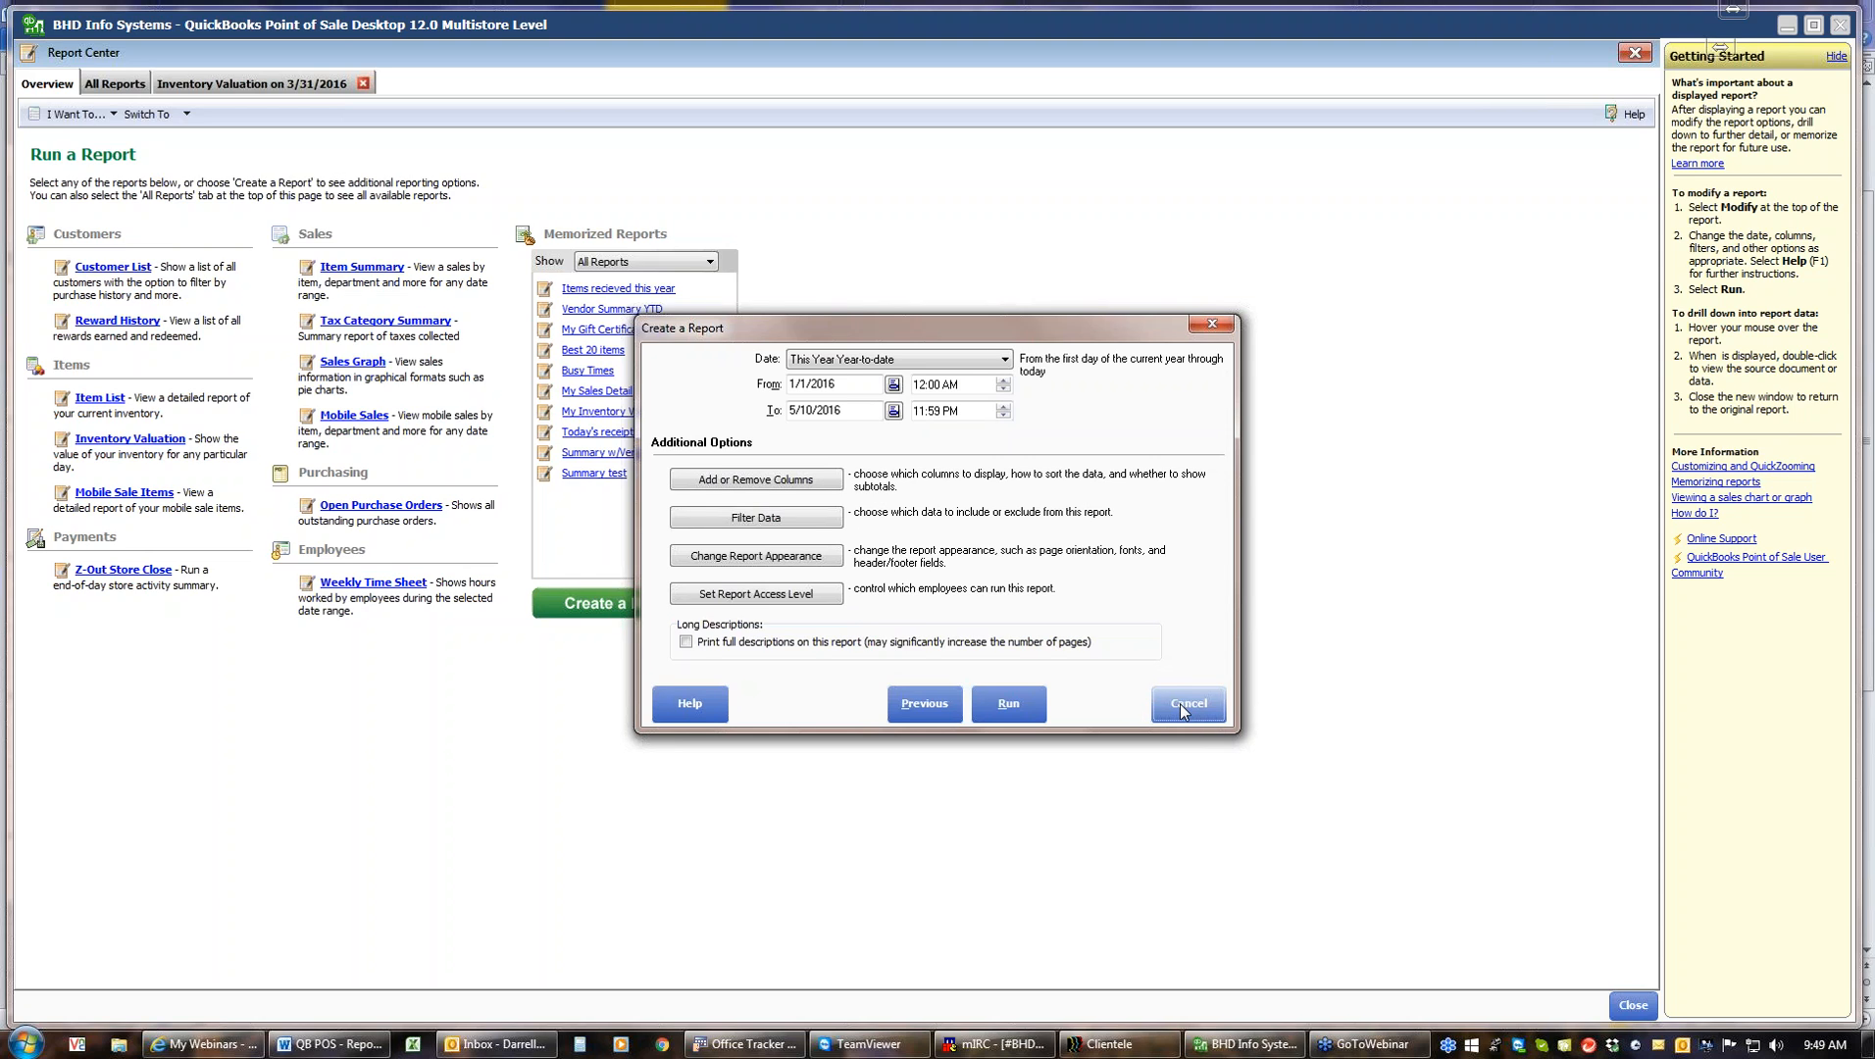
{"action": "left_click", "coordinate": [1182, 707]}
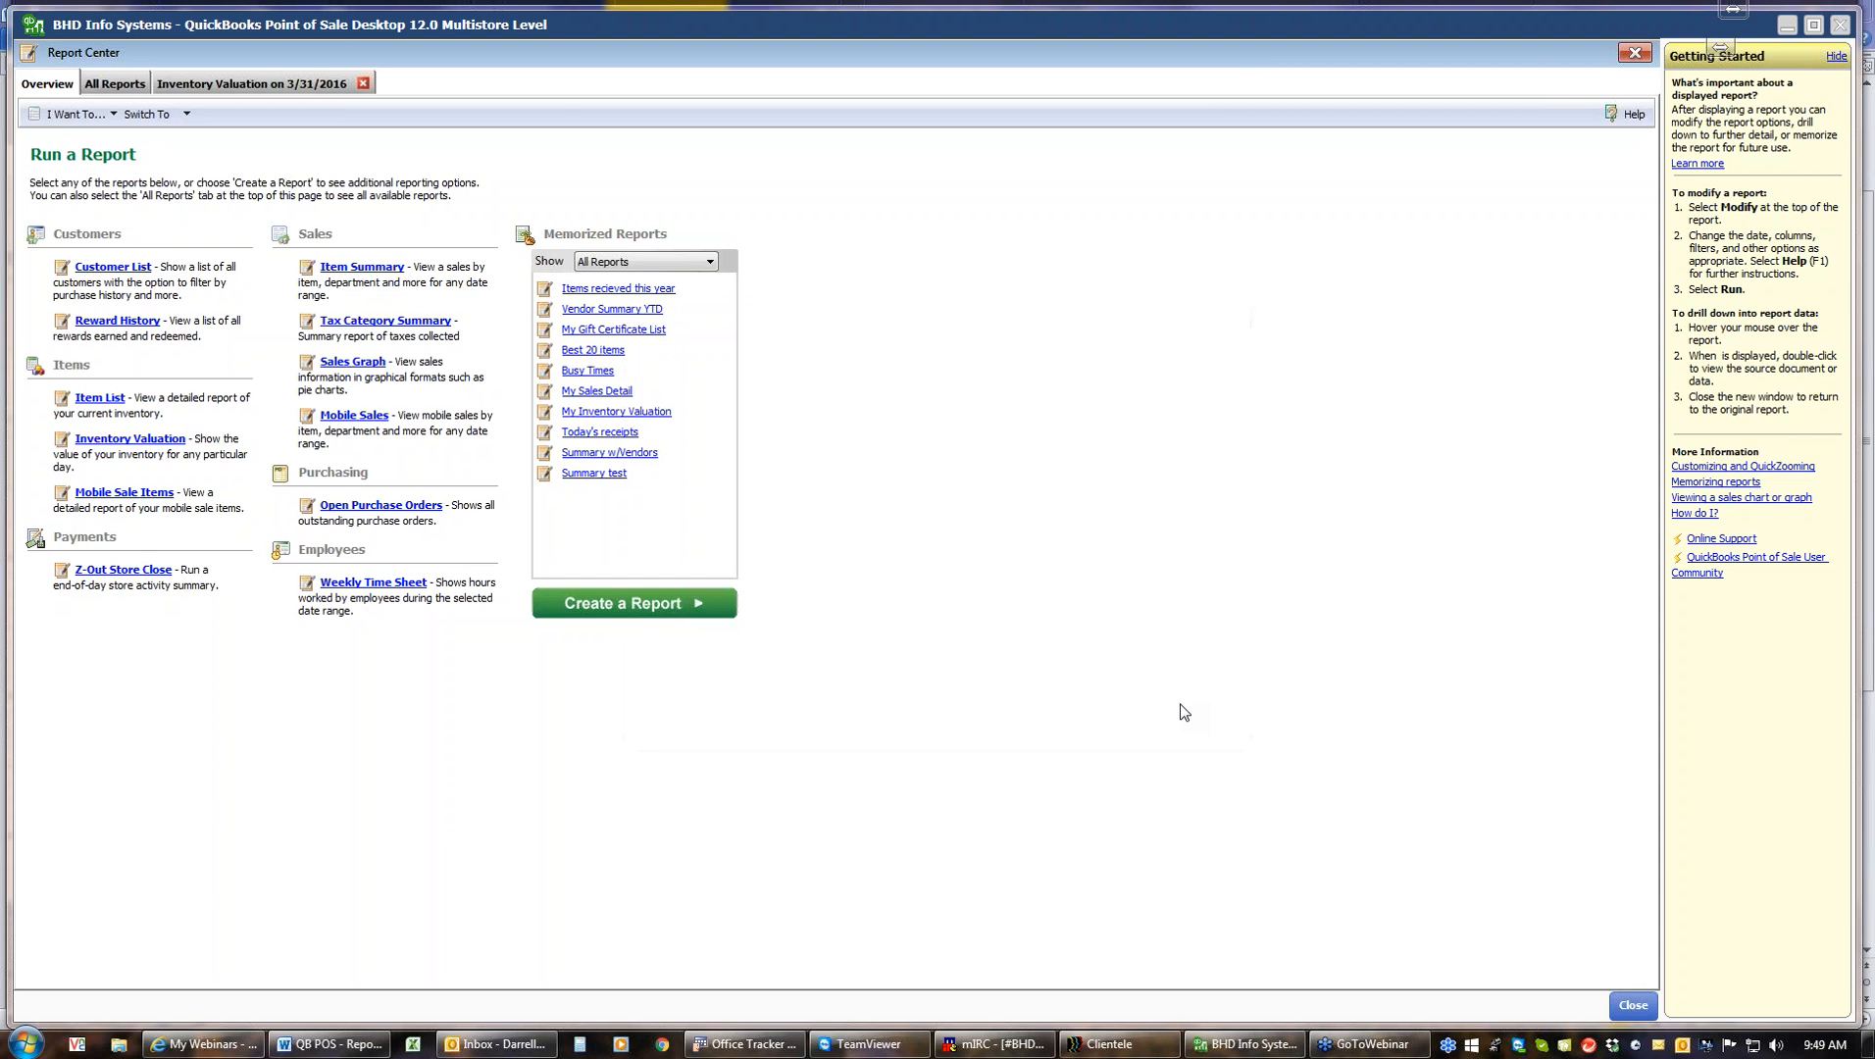
Close the Inventory Valuation on 3/31/2016 report tab and then the Report Center
{"action": "left_click", "coordinate": [647, 608]}
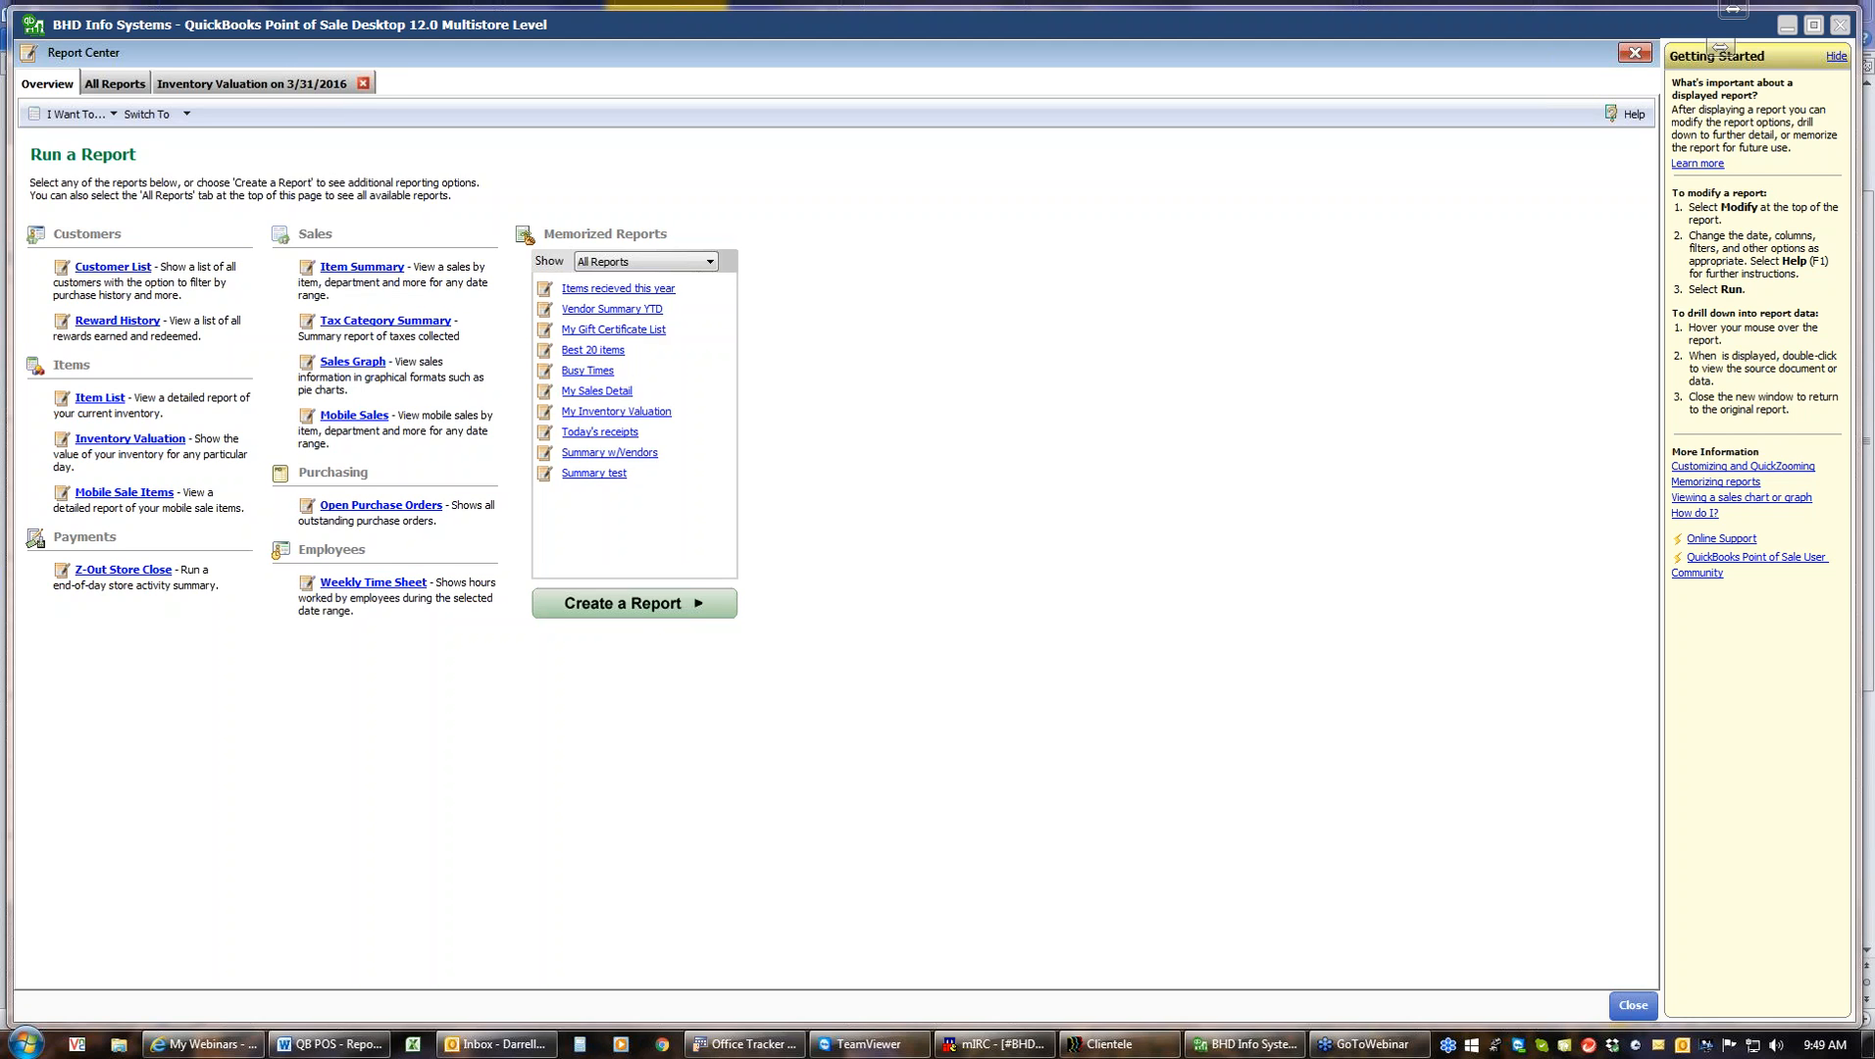
{"action": "left_click", "coordinate": [363, 83]}
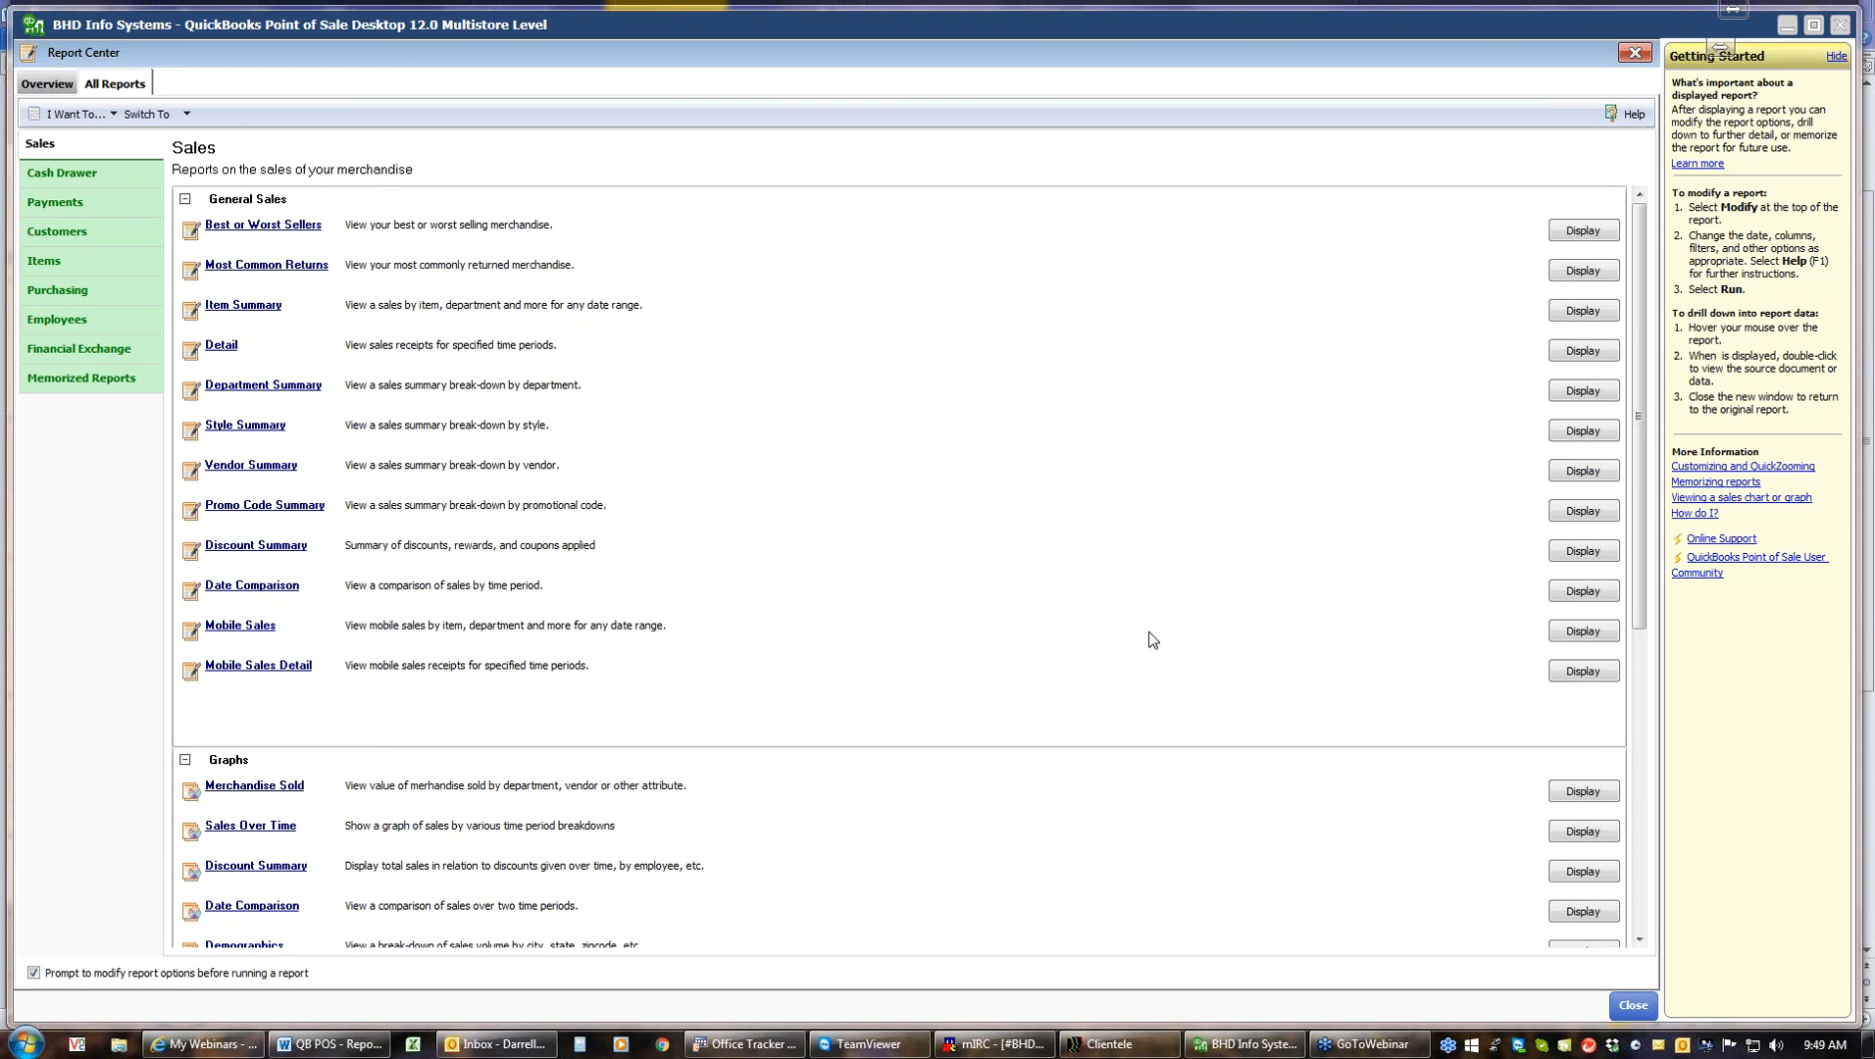
{"action": "left_click", "coordinate": [1630, 1008]}
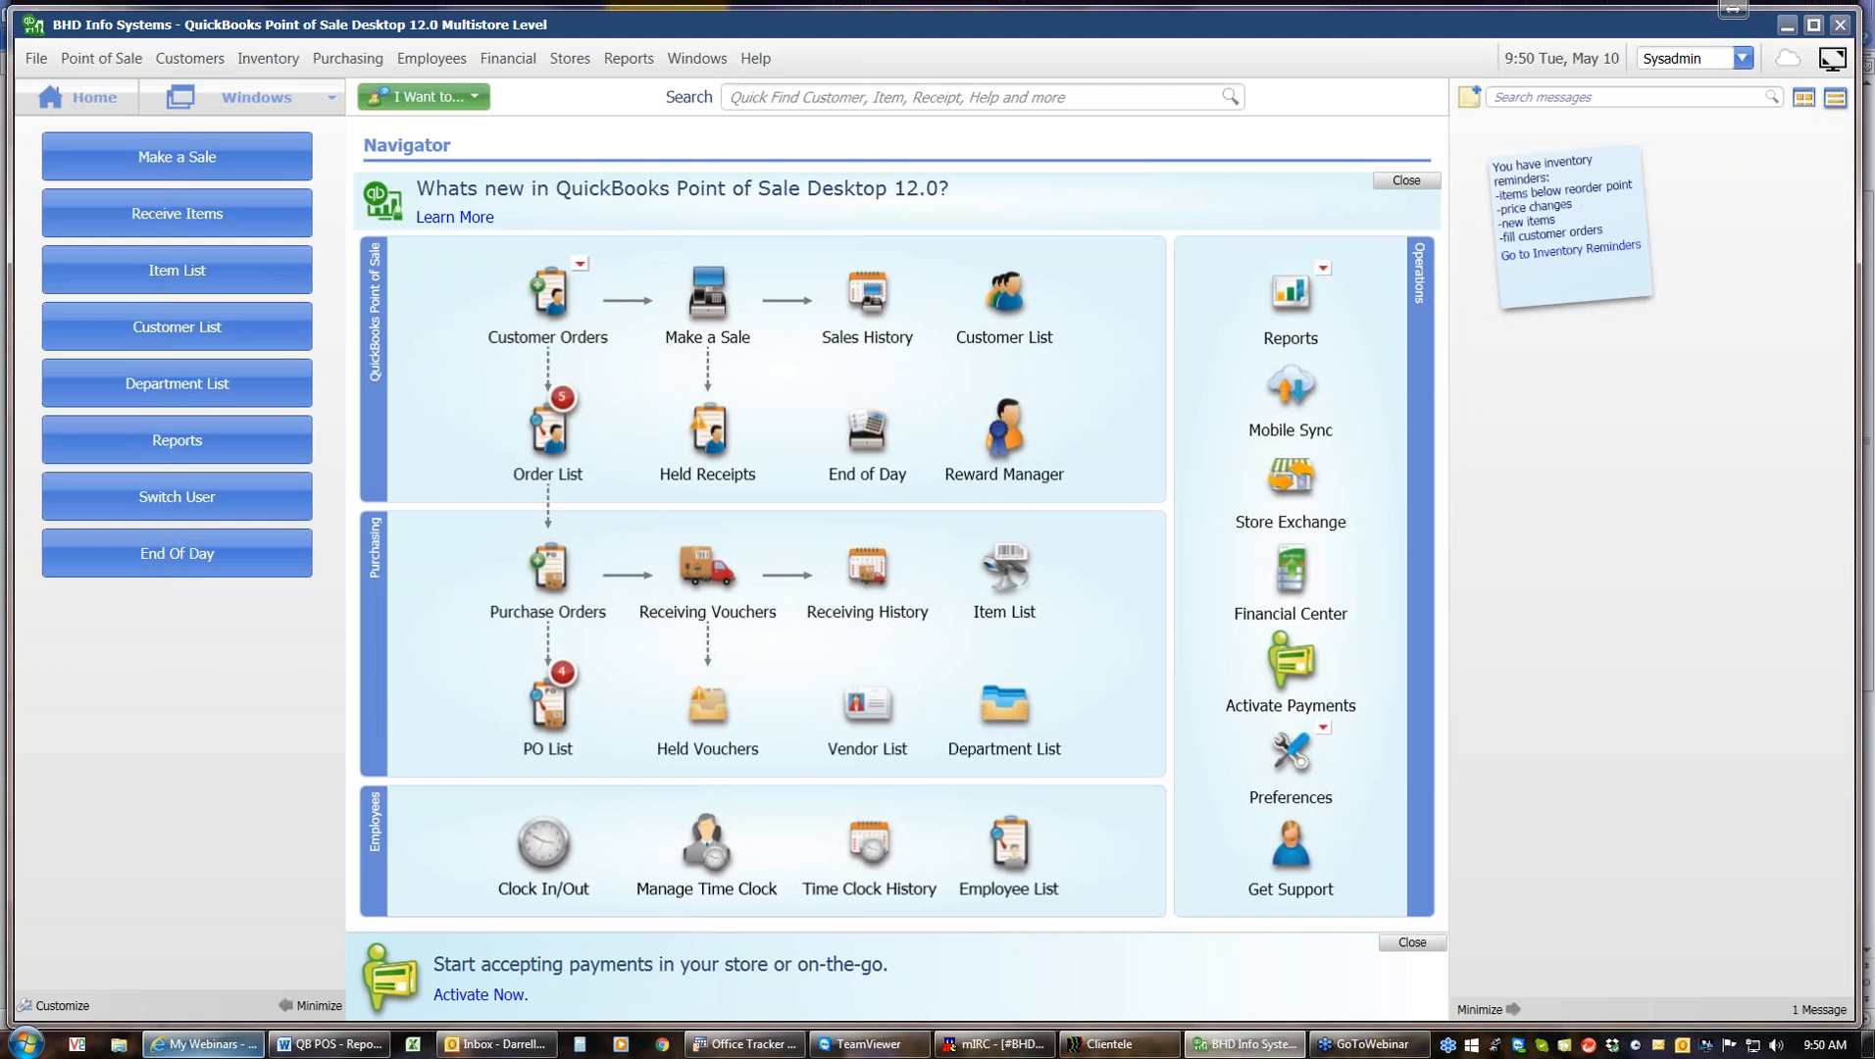
Switch to the Word outline of report topics, then return to Point of Sale
{"action": "left_click", "coordinate": [318, 1046]}
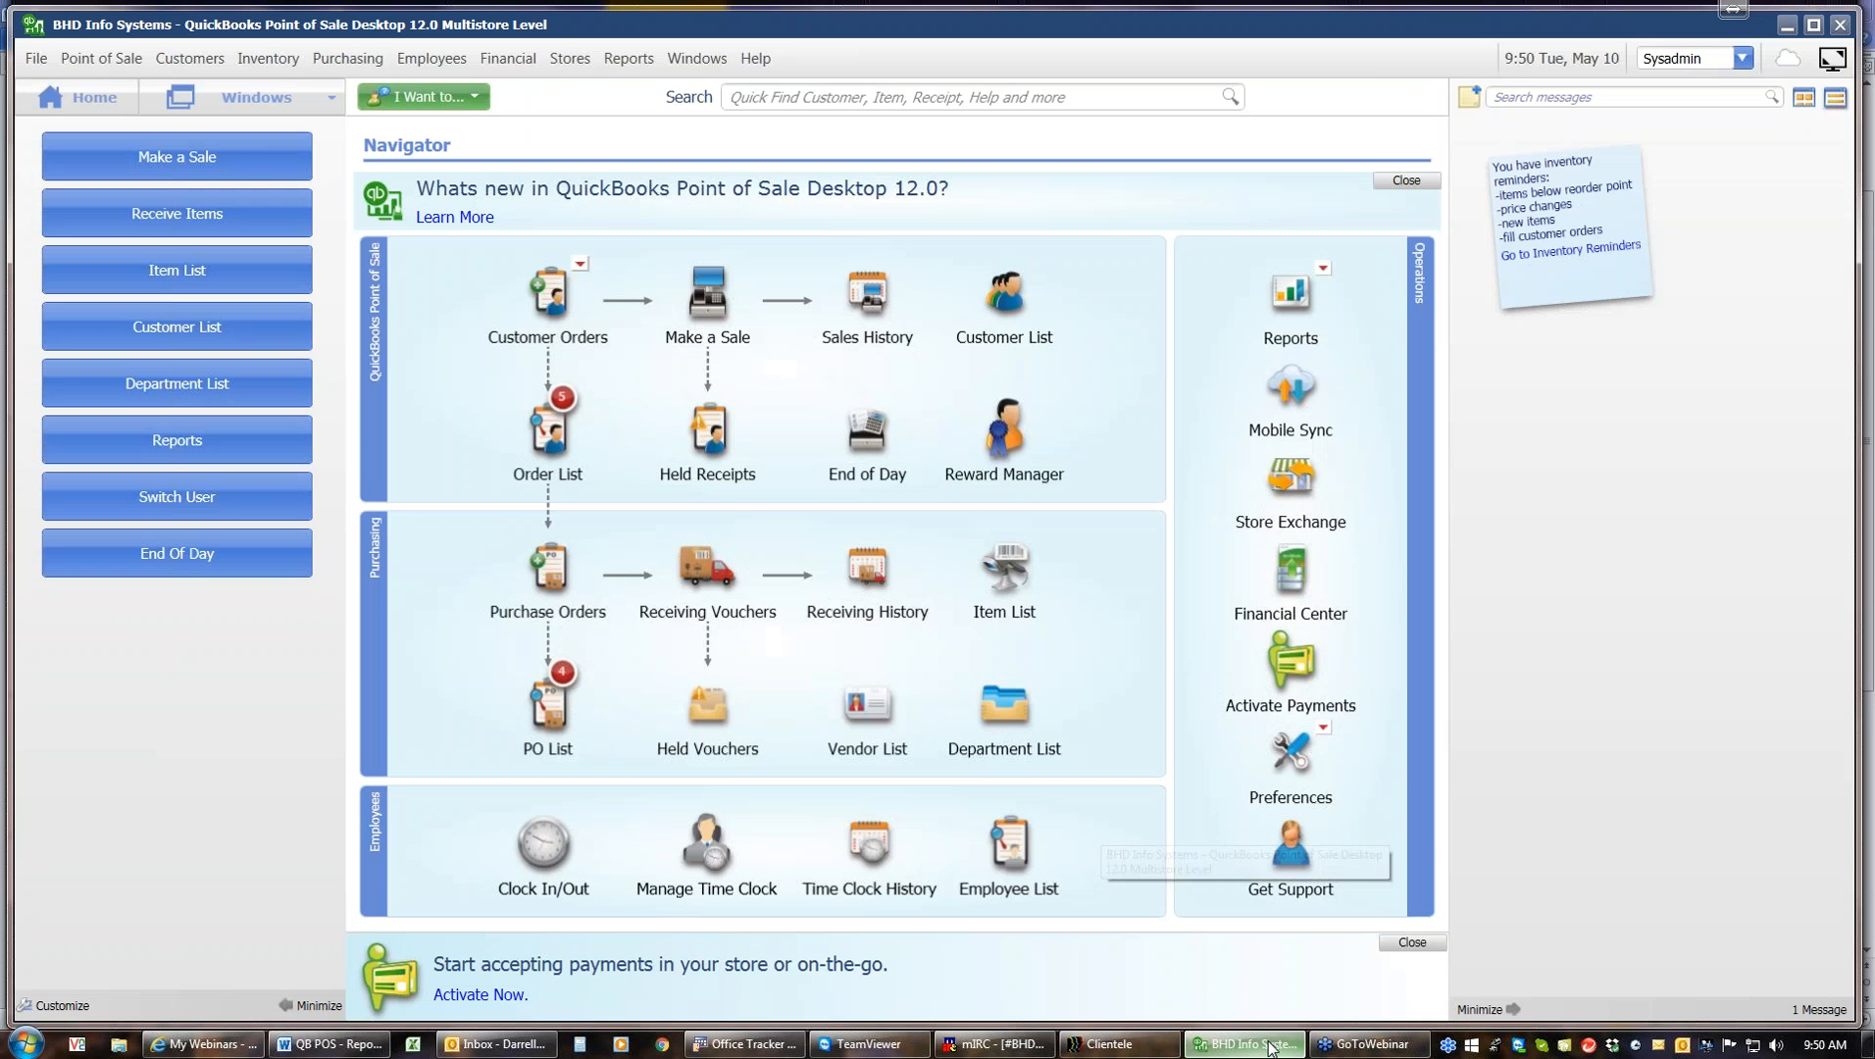
{"action": "left_click", "coordinate": [1252, 1044]}
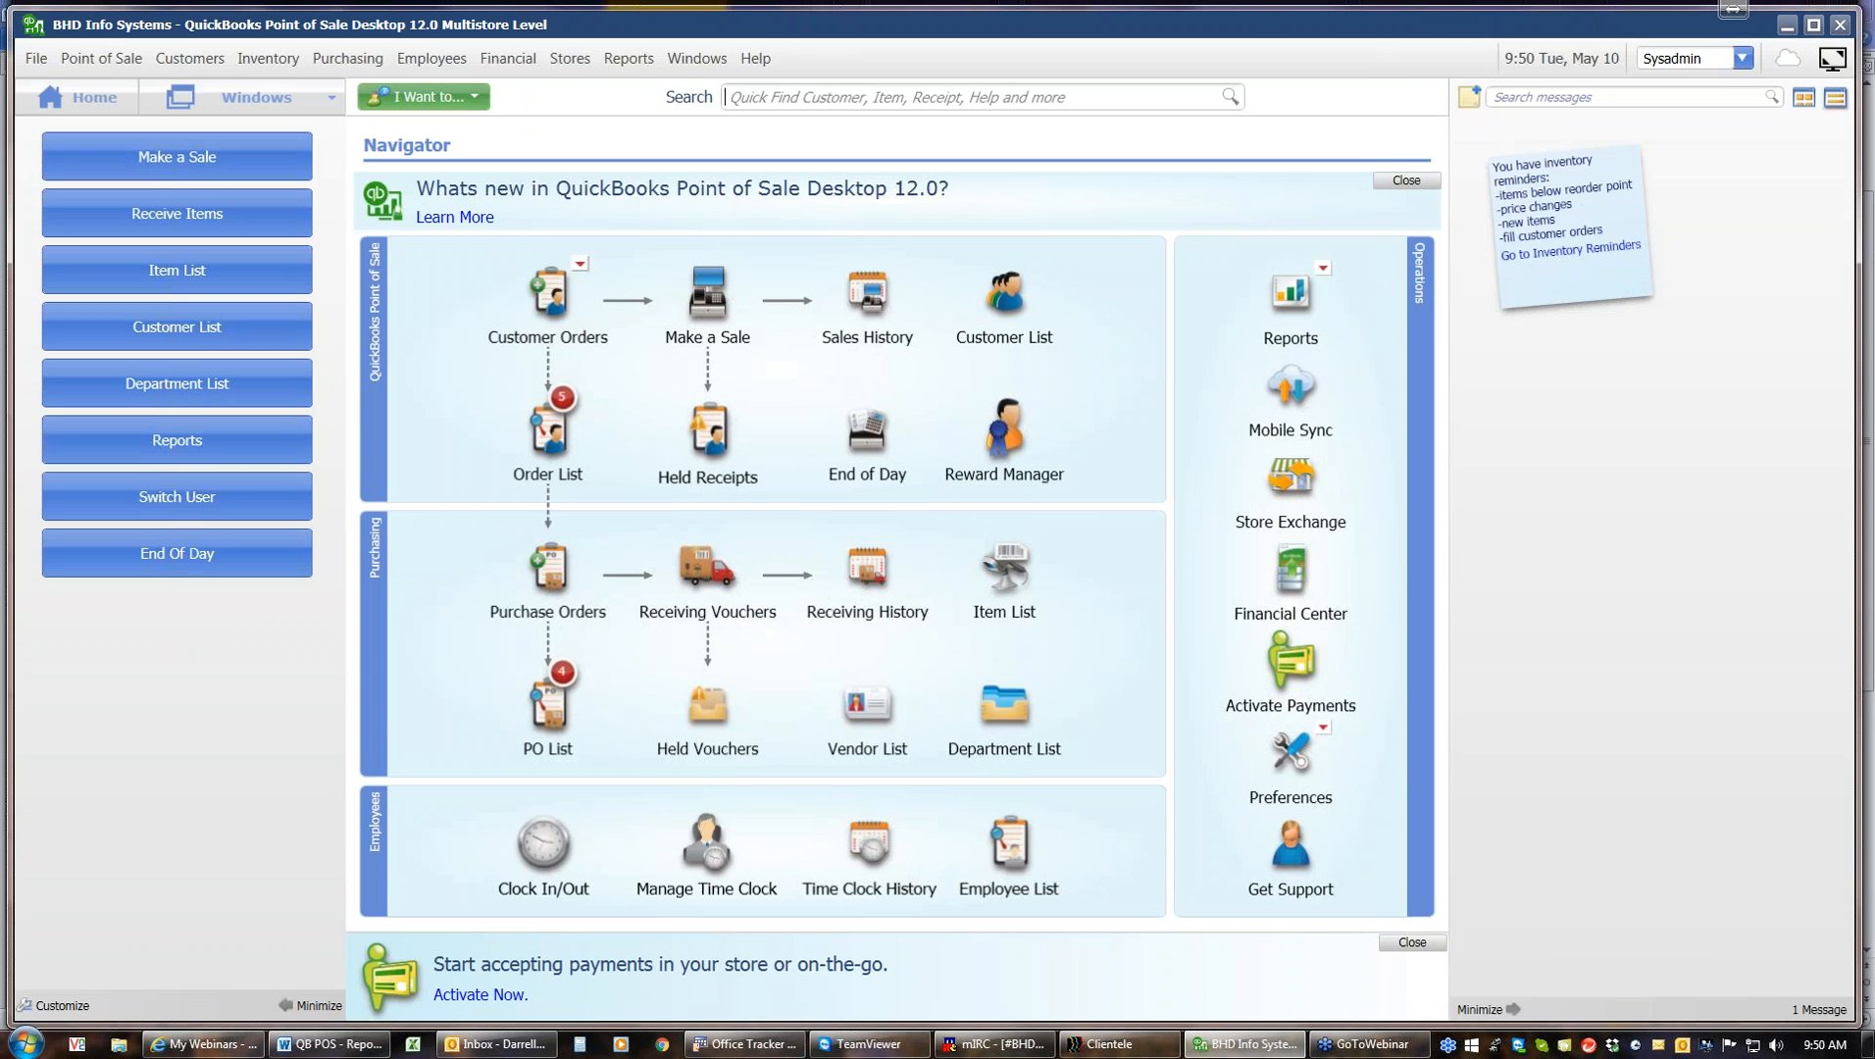
Run the Department Summary report from the Sales reports menu
{"action": "left_click", "coordinate": [629, 59]}
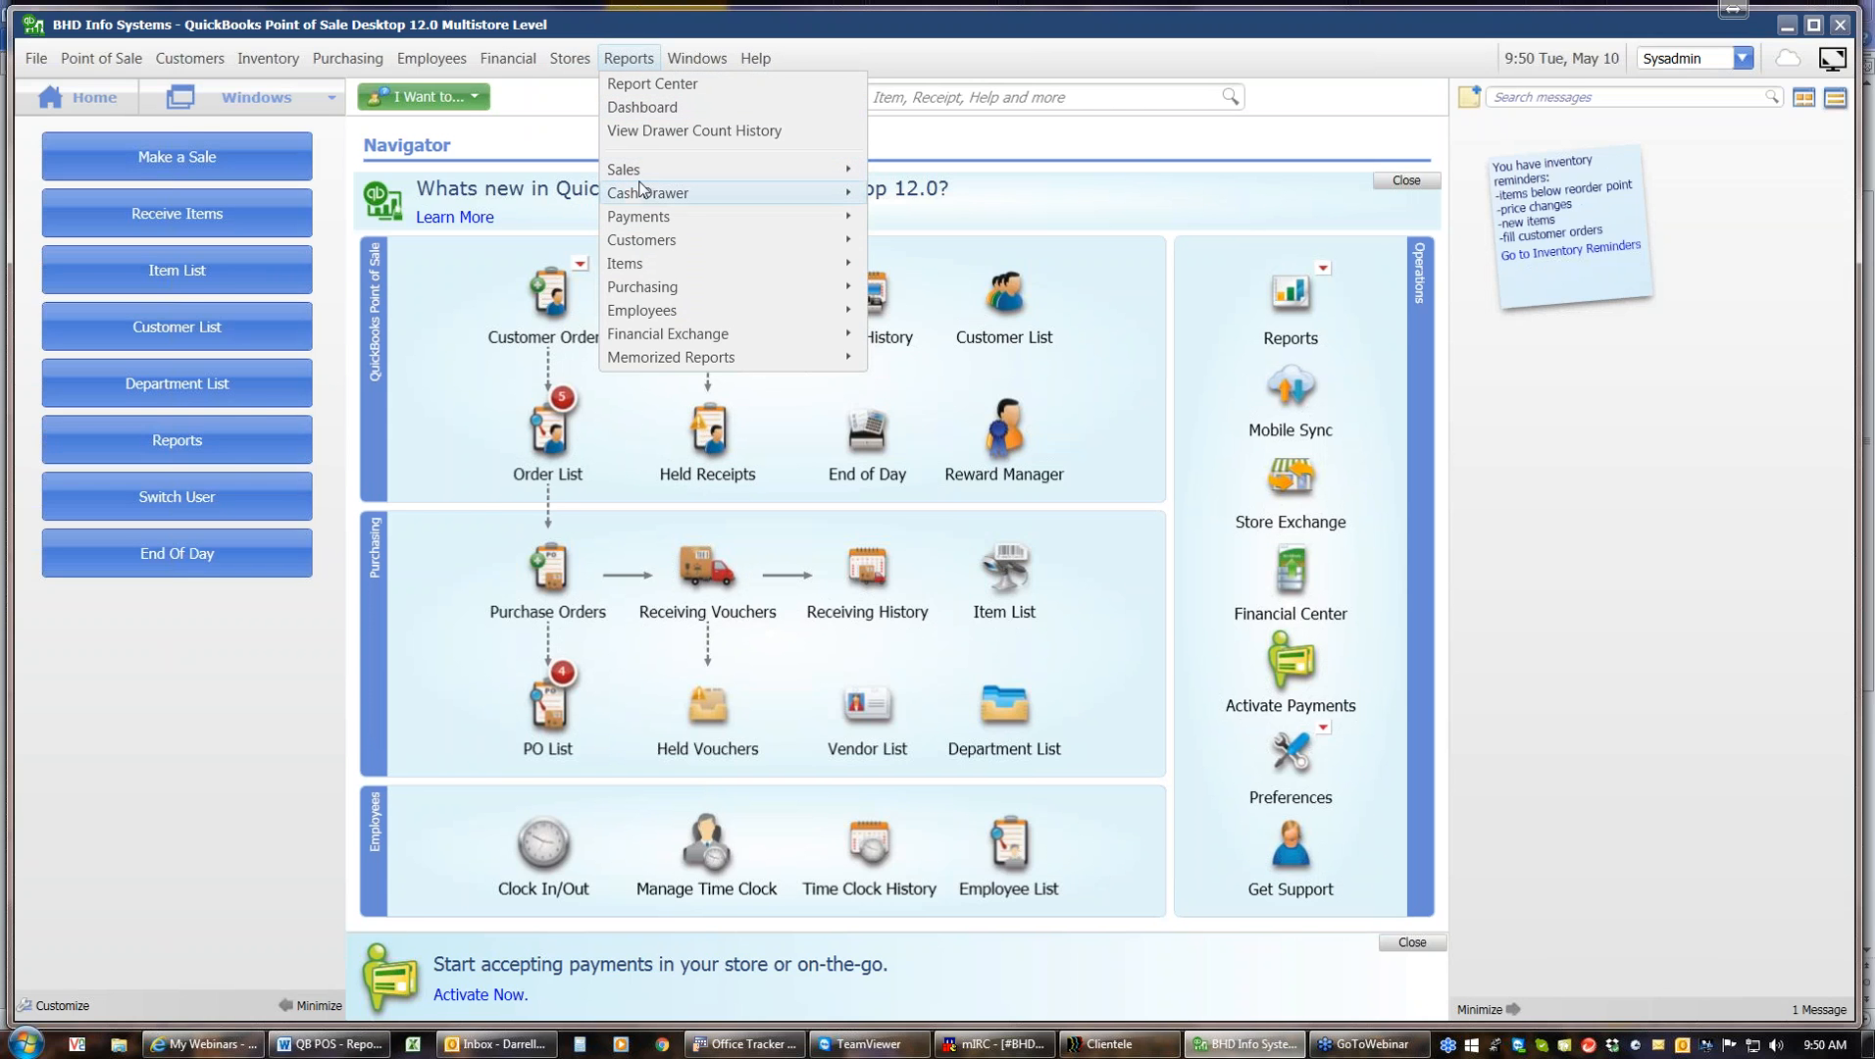
{"action": "mouse_move", "coordinate": [639, 175]}
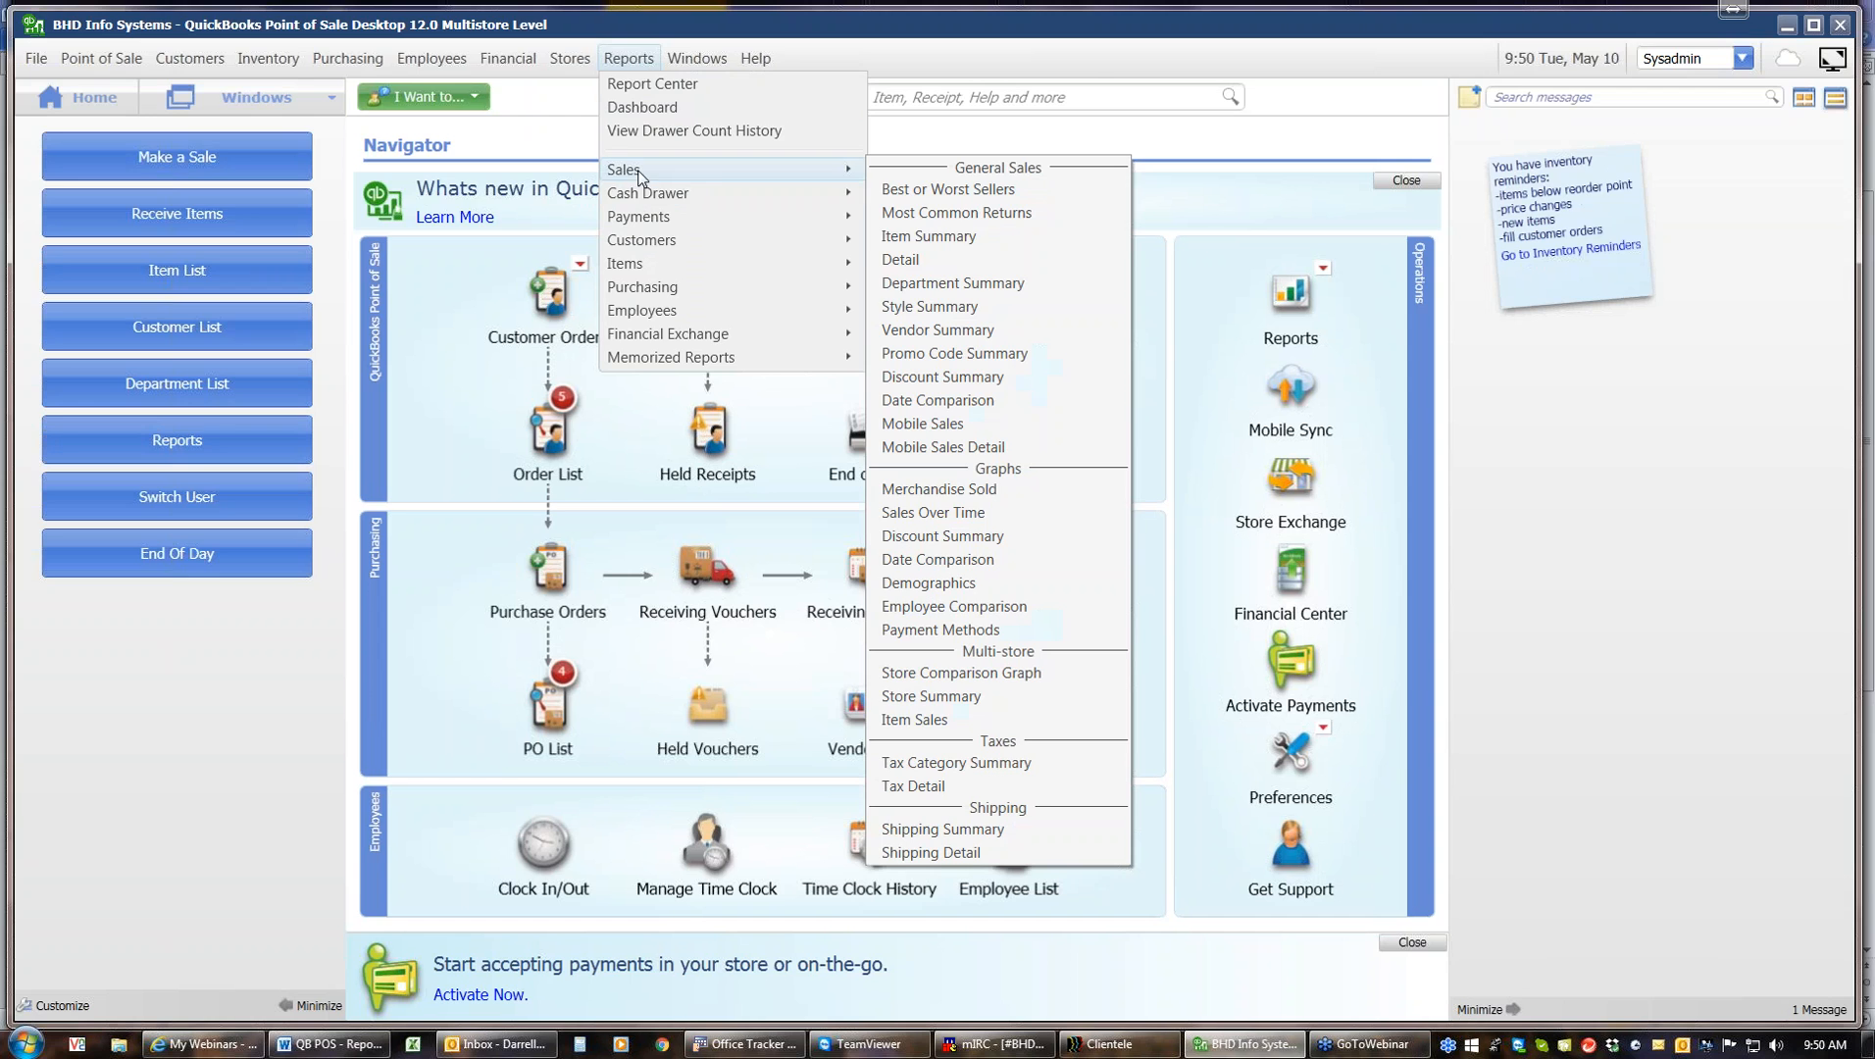
{"action": "left_click", "coordinate": [917, 285]}
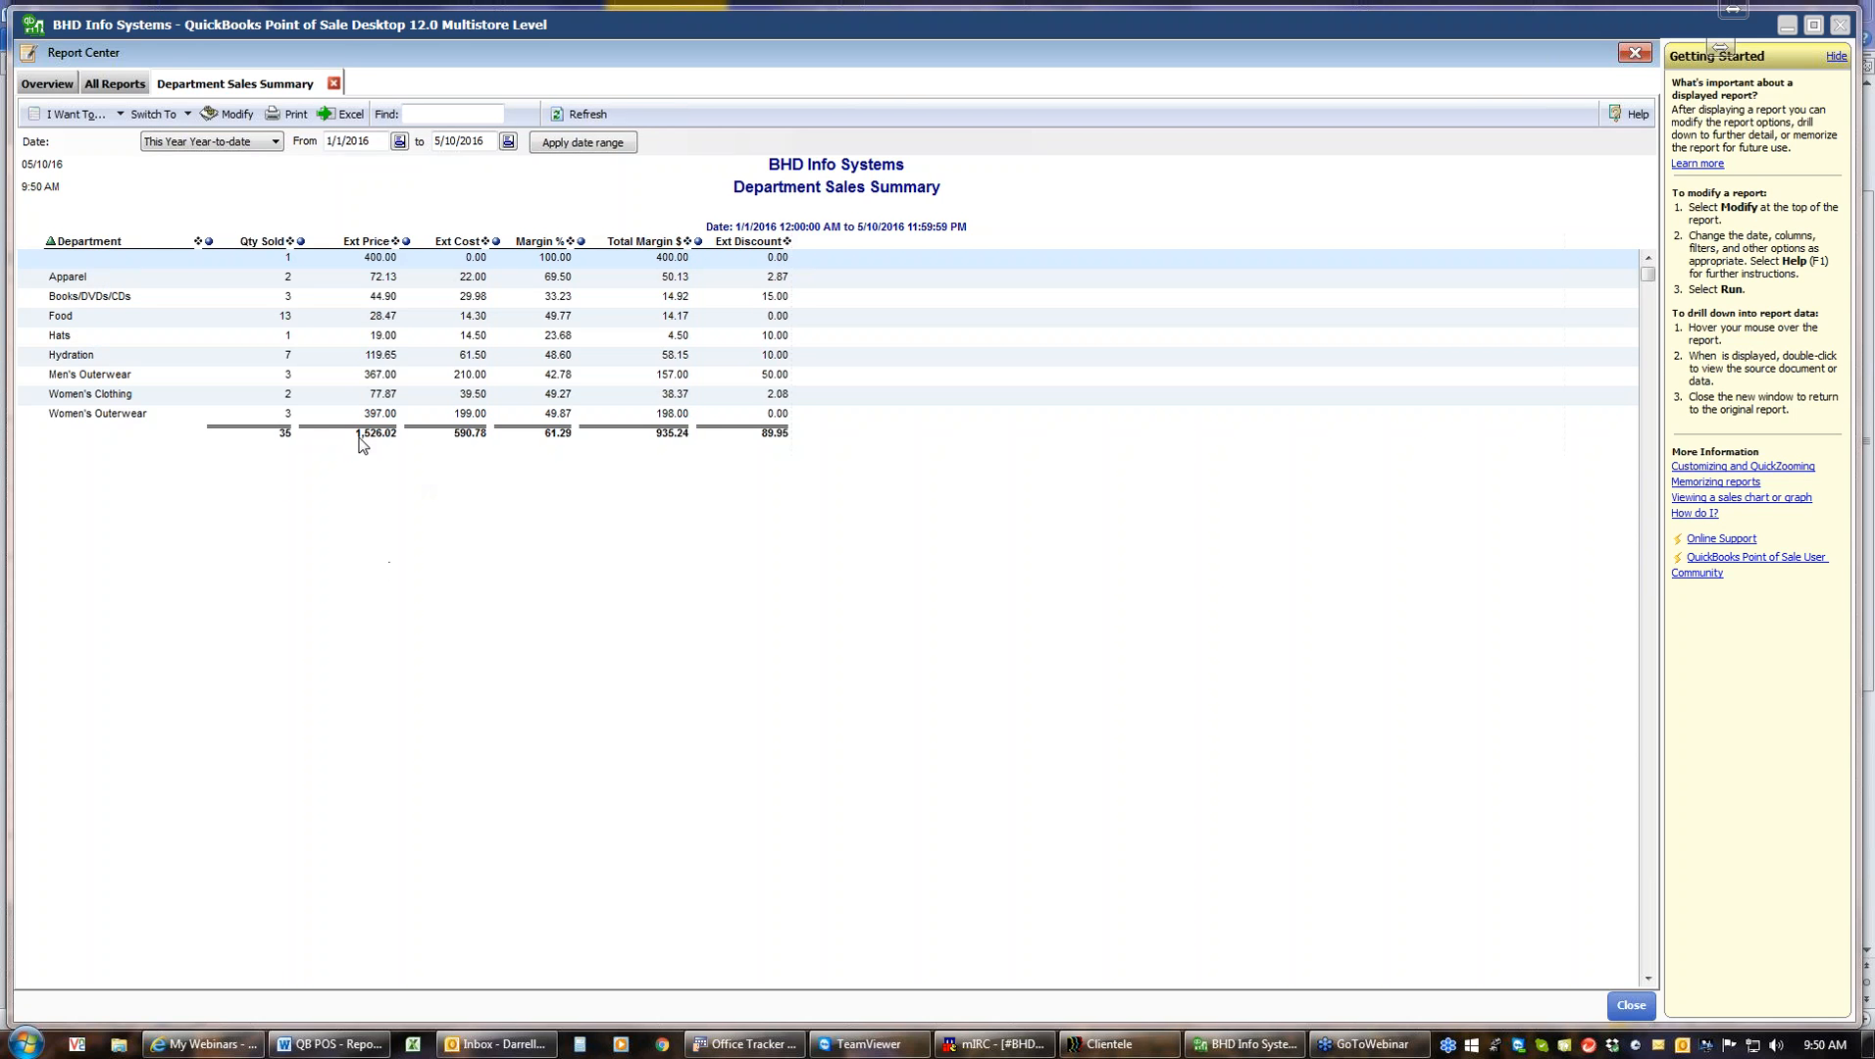
Open the print preview of the Department Sales Summary, zoom in on the page, and exit the preview
{"action": "left_click", "coordinate": [288, 118]}
{"action": "left_click", "coordinate": [289, 116]}
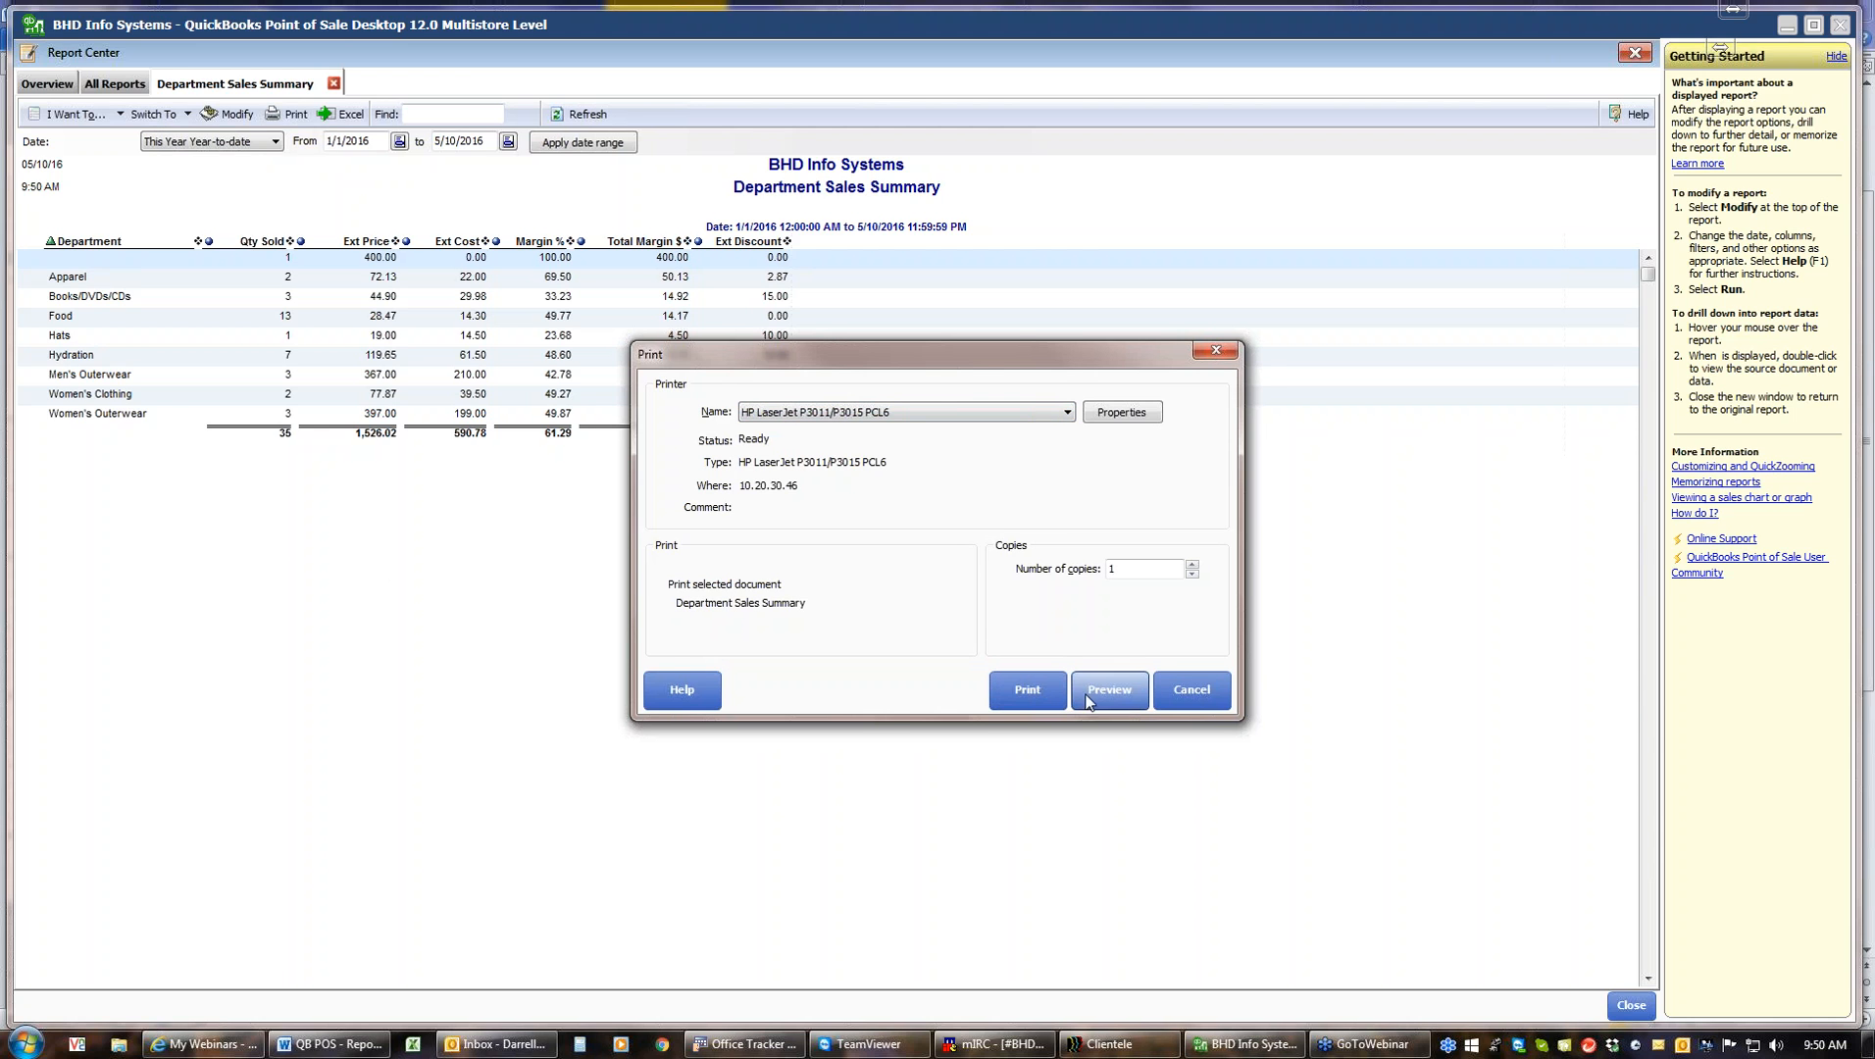
{"action": "left_click", "coordinate": [1109, 690]}
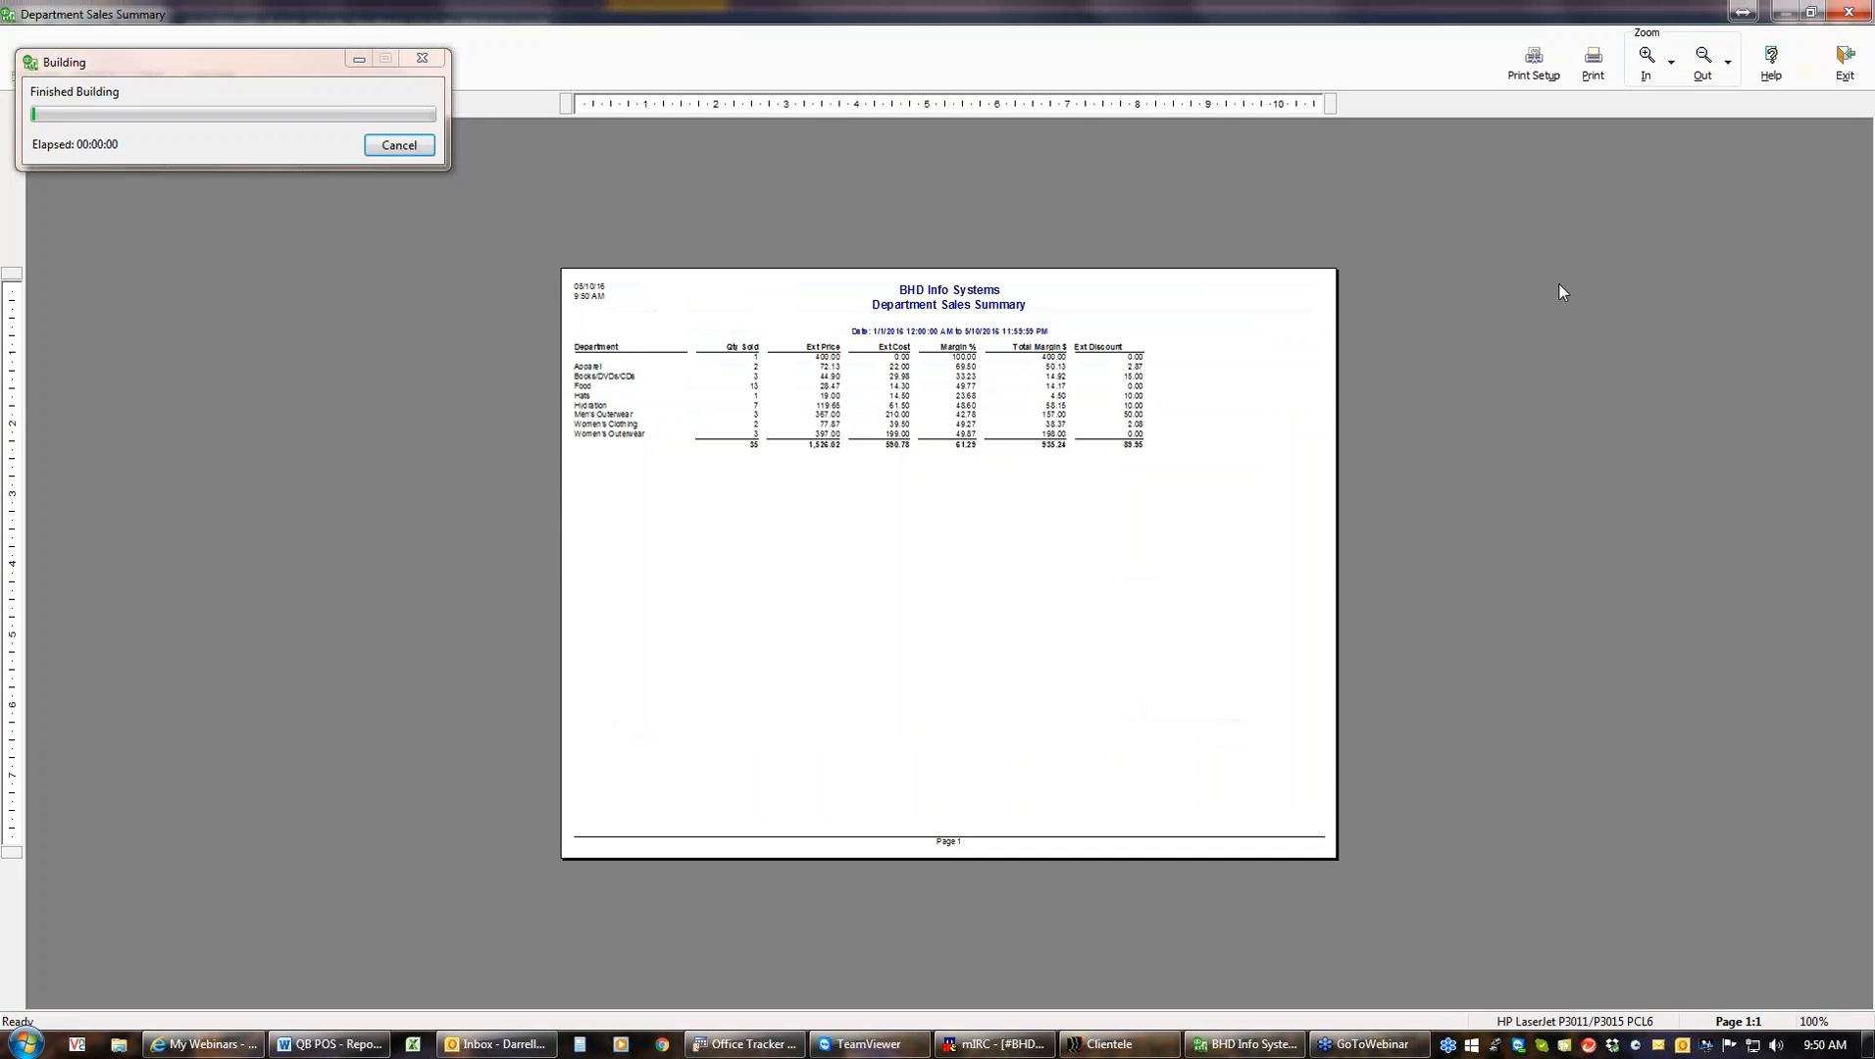
{"action": "left_click", "coordinate": [1652, 79]}
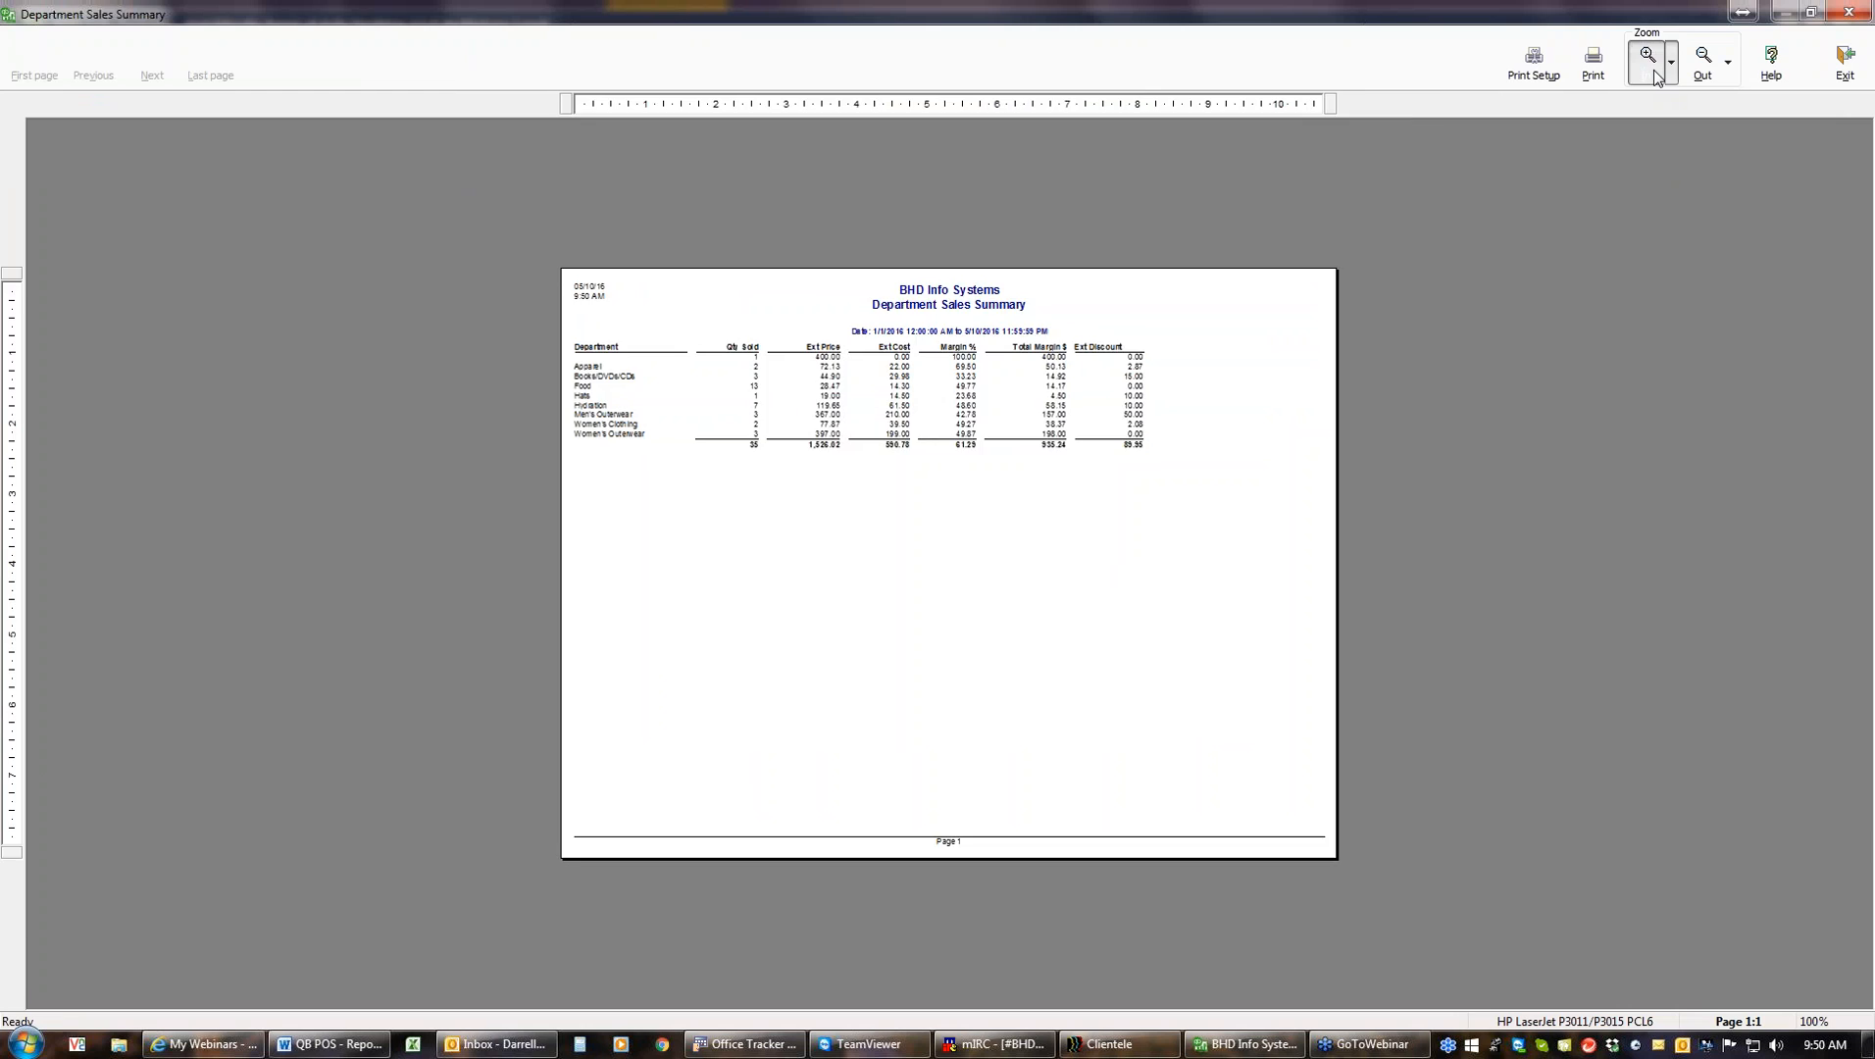
{"action": "left_click", "coordinate": [1654, 77]}
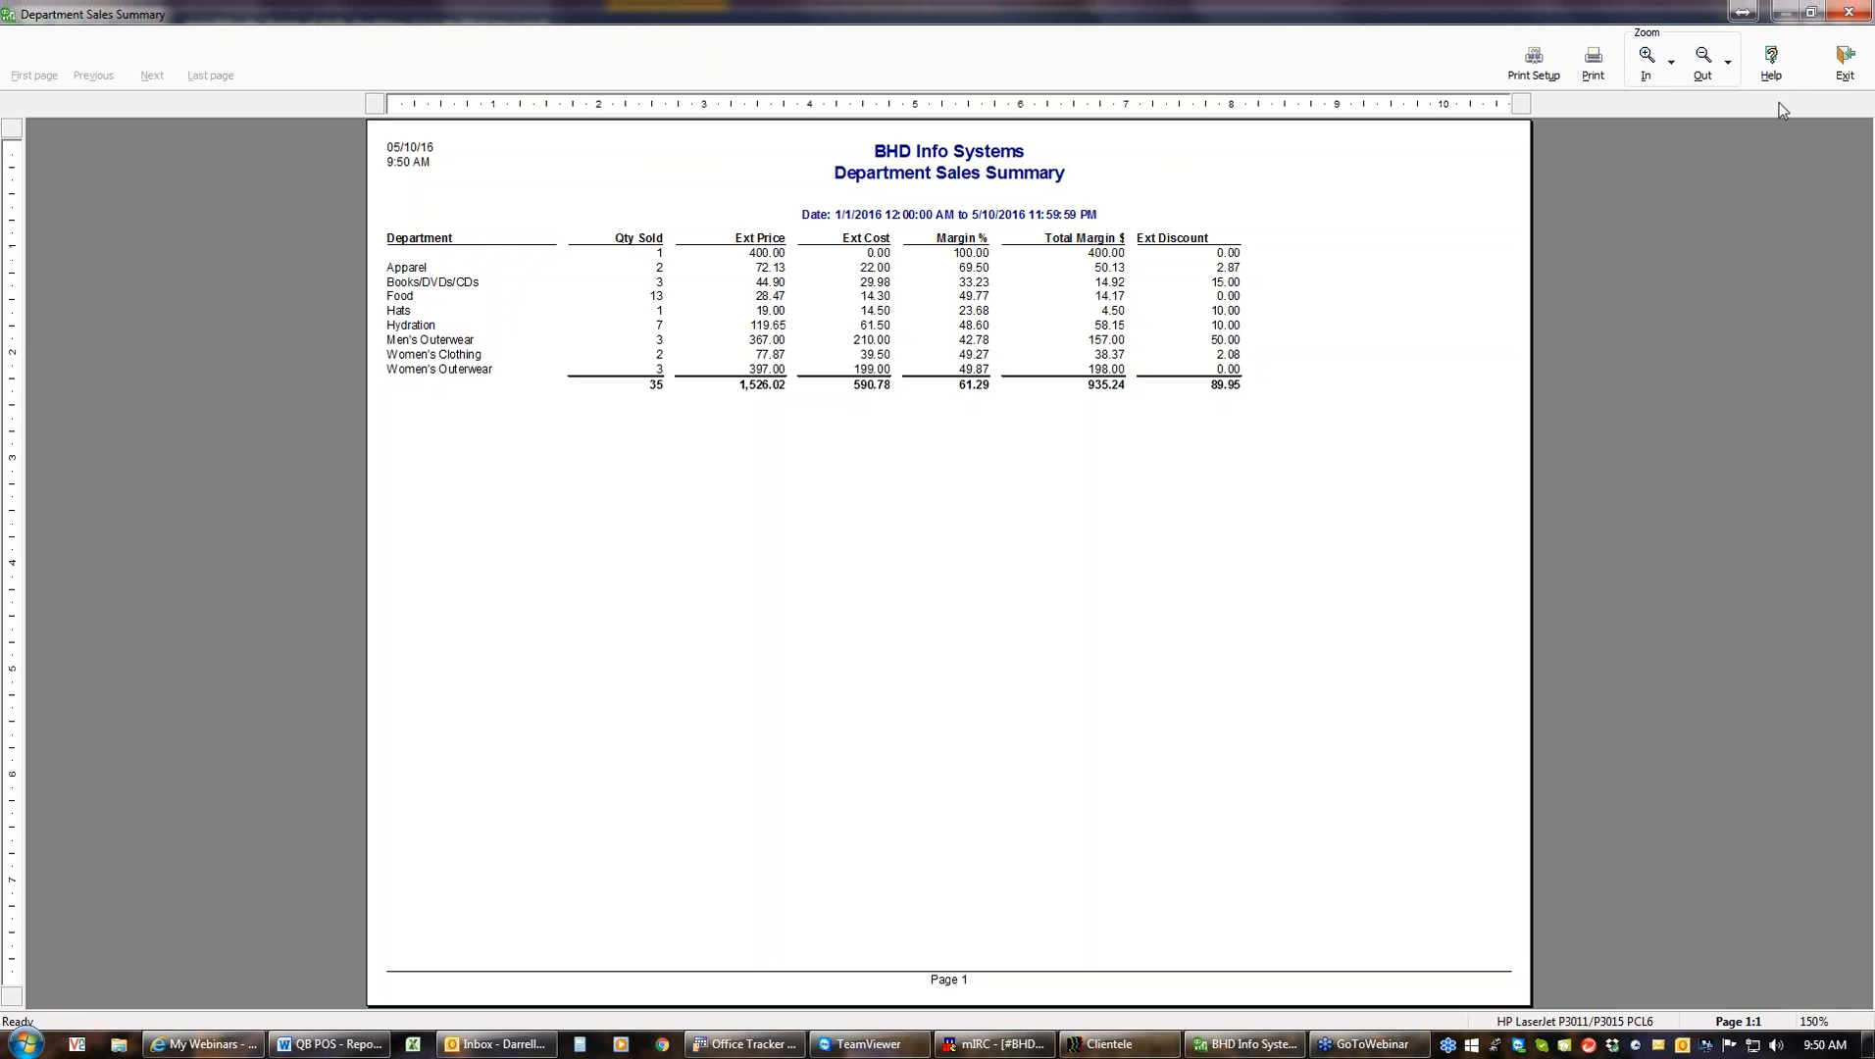
{"action": "left_click", "coordinate": [1843, 66]}
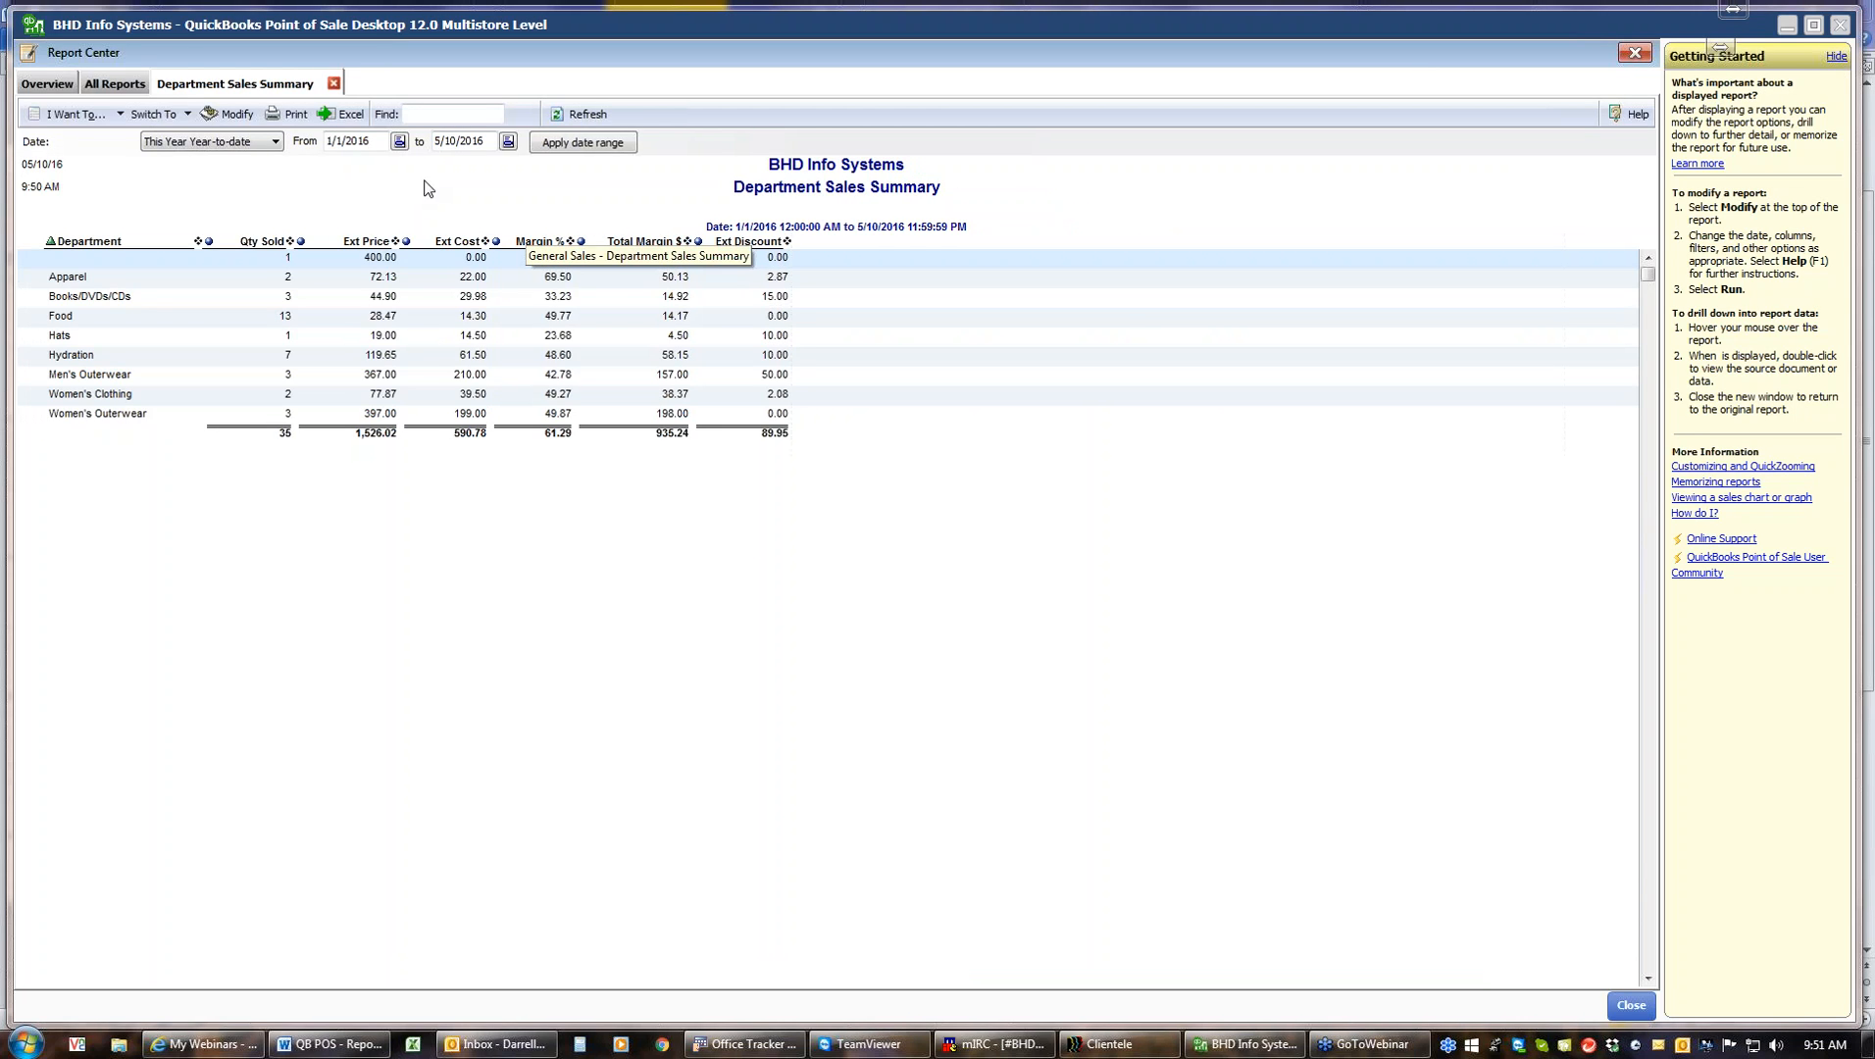
Export the Department Sales Summary to Excel and sort the Ext Price column smallest to largest
{"action": "left_click", "coordinate": [334, 119]}
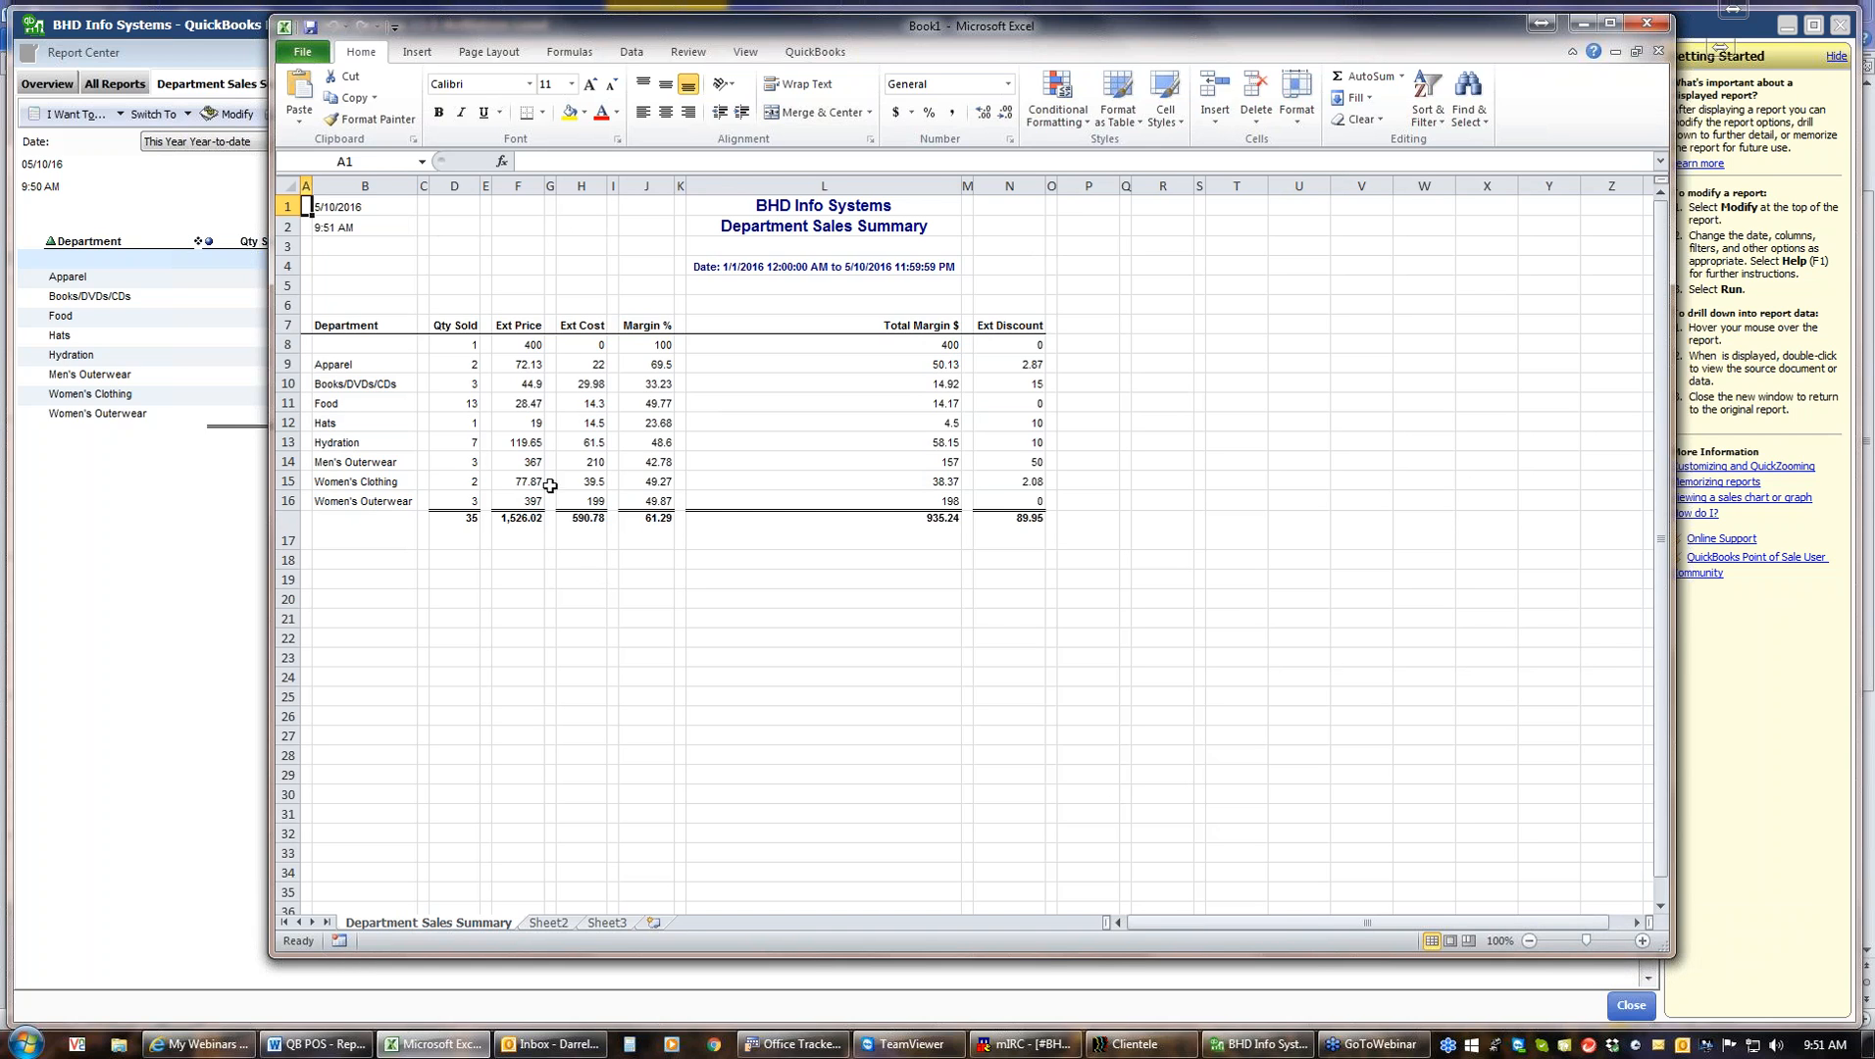
{"action": "left_click", "coordinate": [534, 346]}
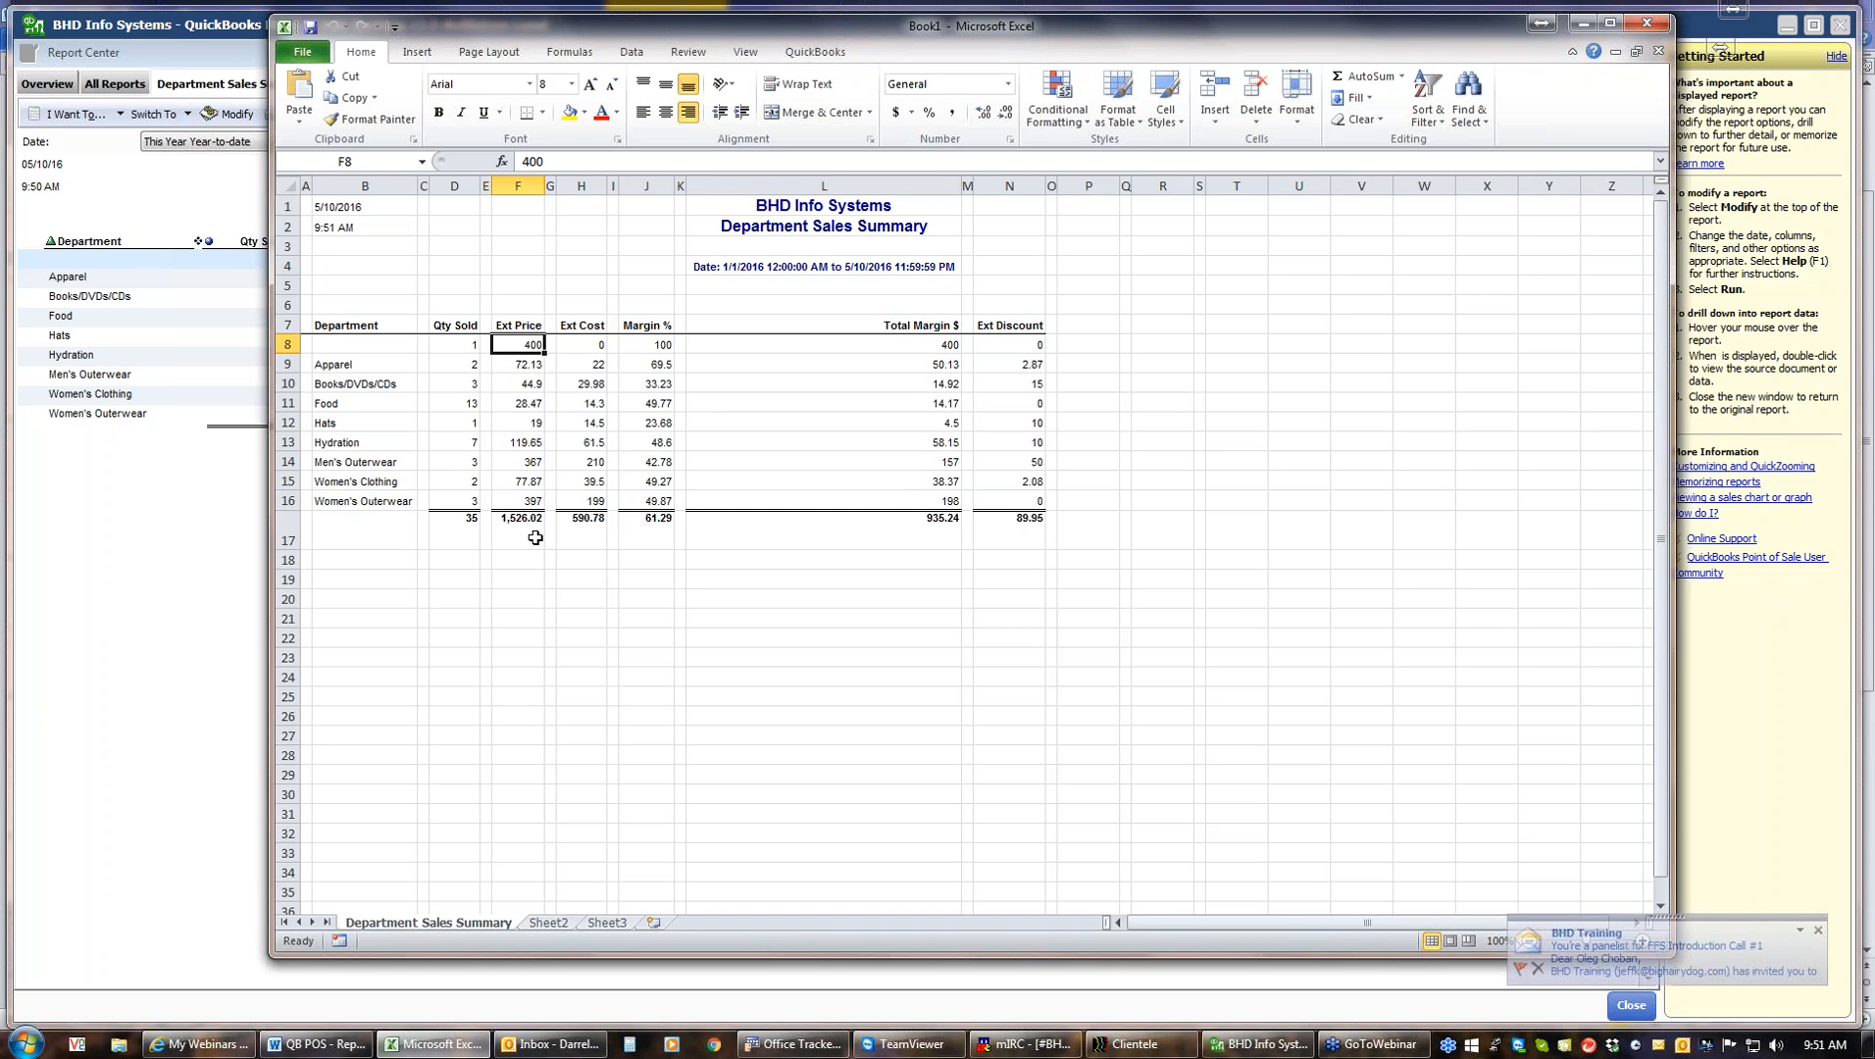
{"action": "left_click", "coordinate": [1427, 108]}
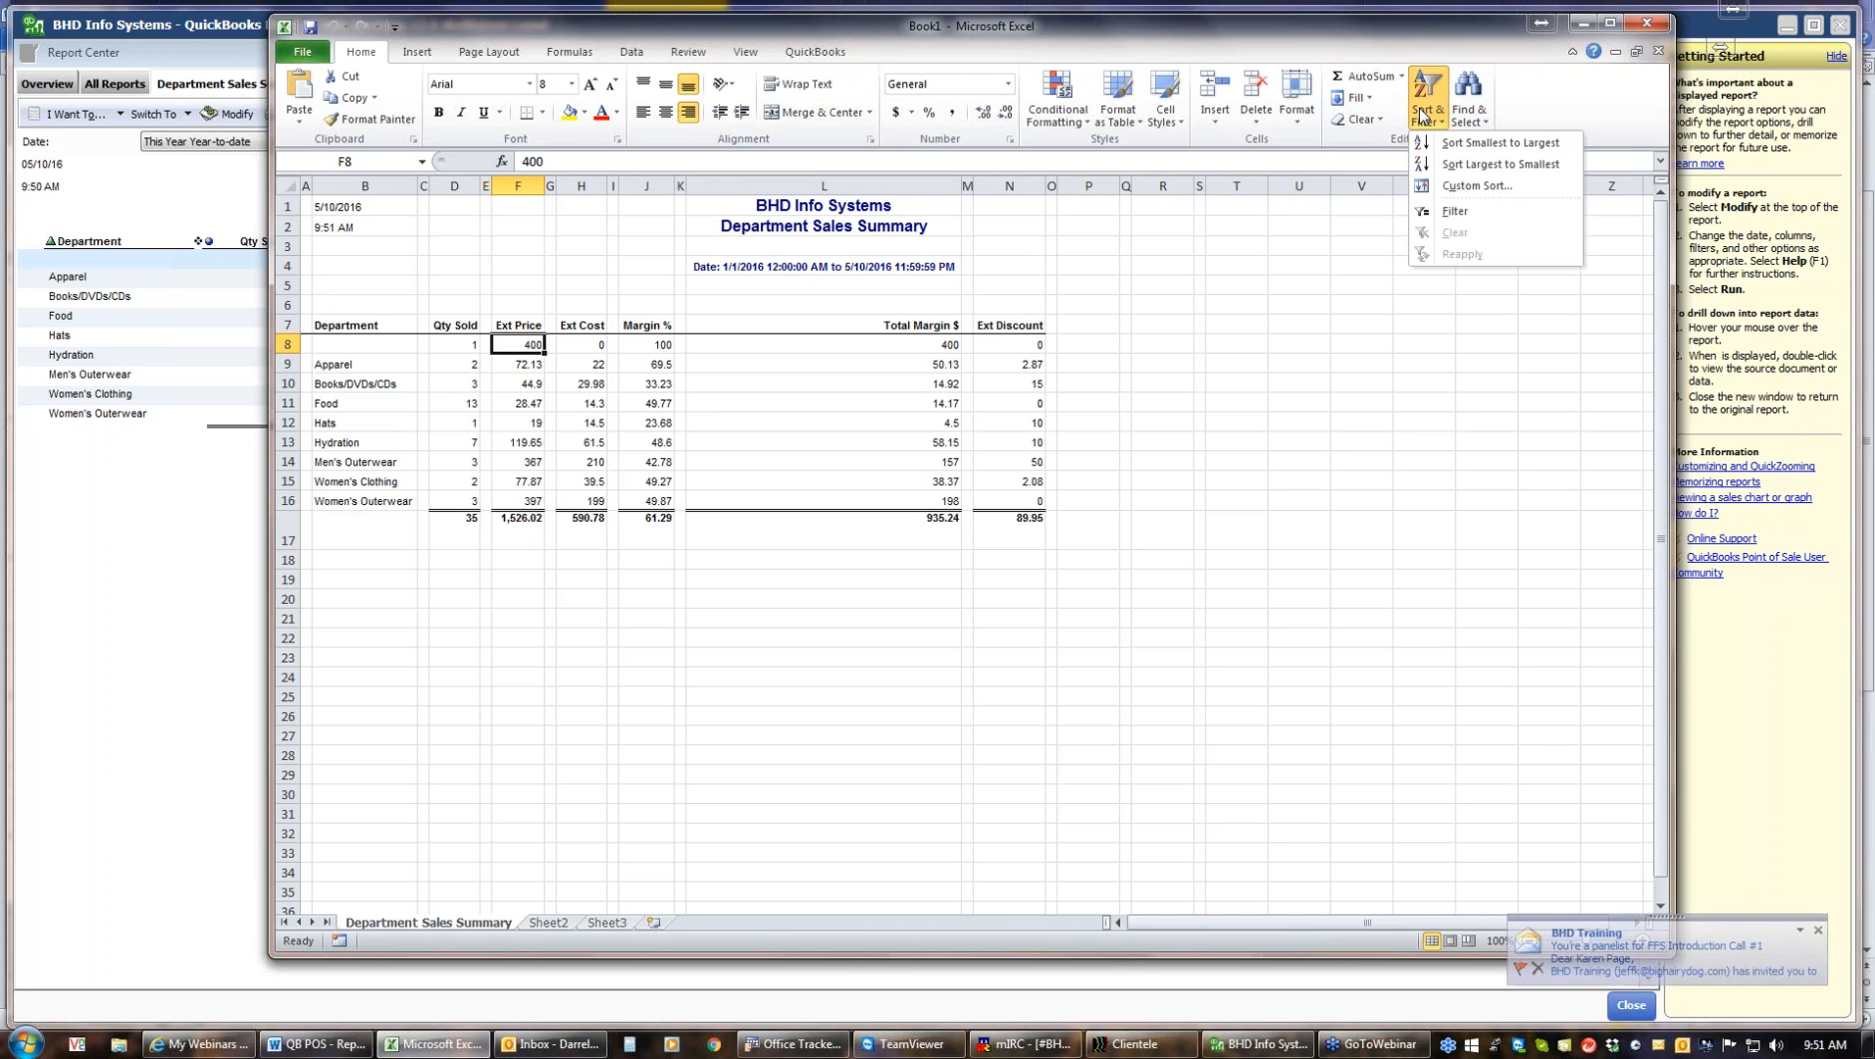
{"action": "left_click", "coordinate": [1445, 147]}
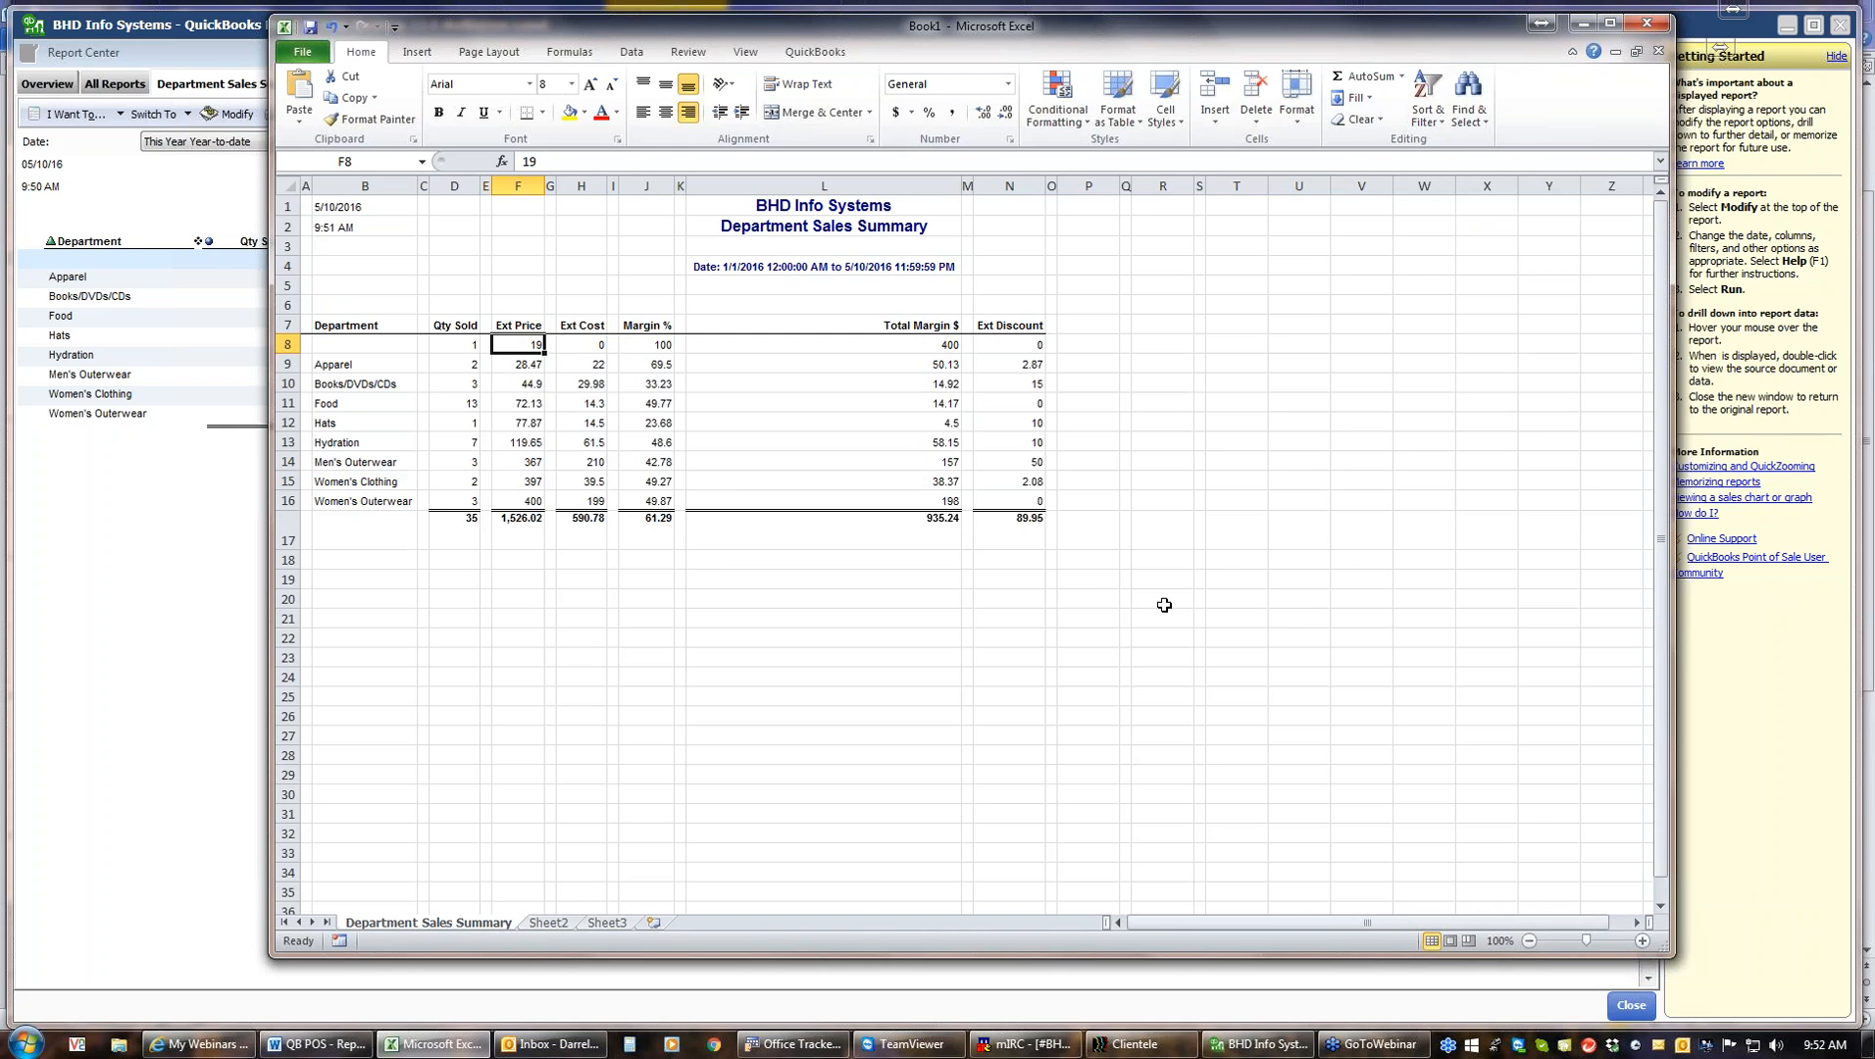
Undo the Ext Price sort in the exported Department Sales Summary worksheet
{"action": "left_click", "coordinate": [336, 31]}
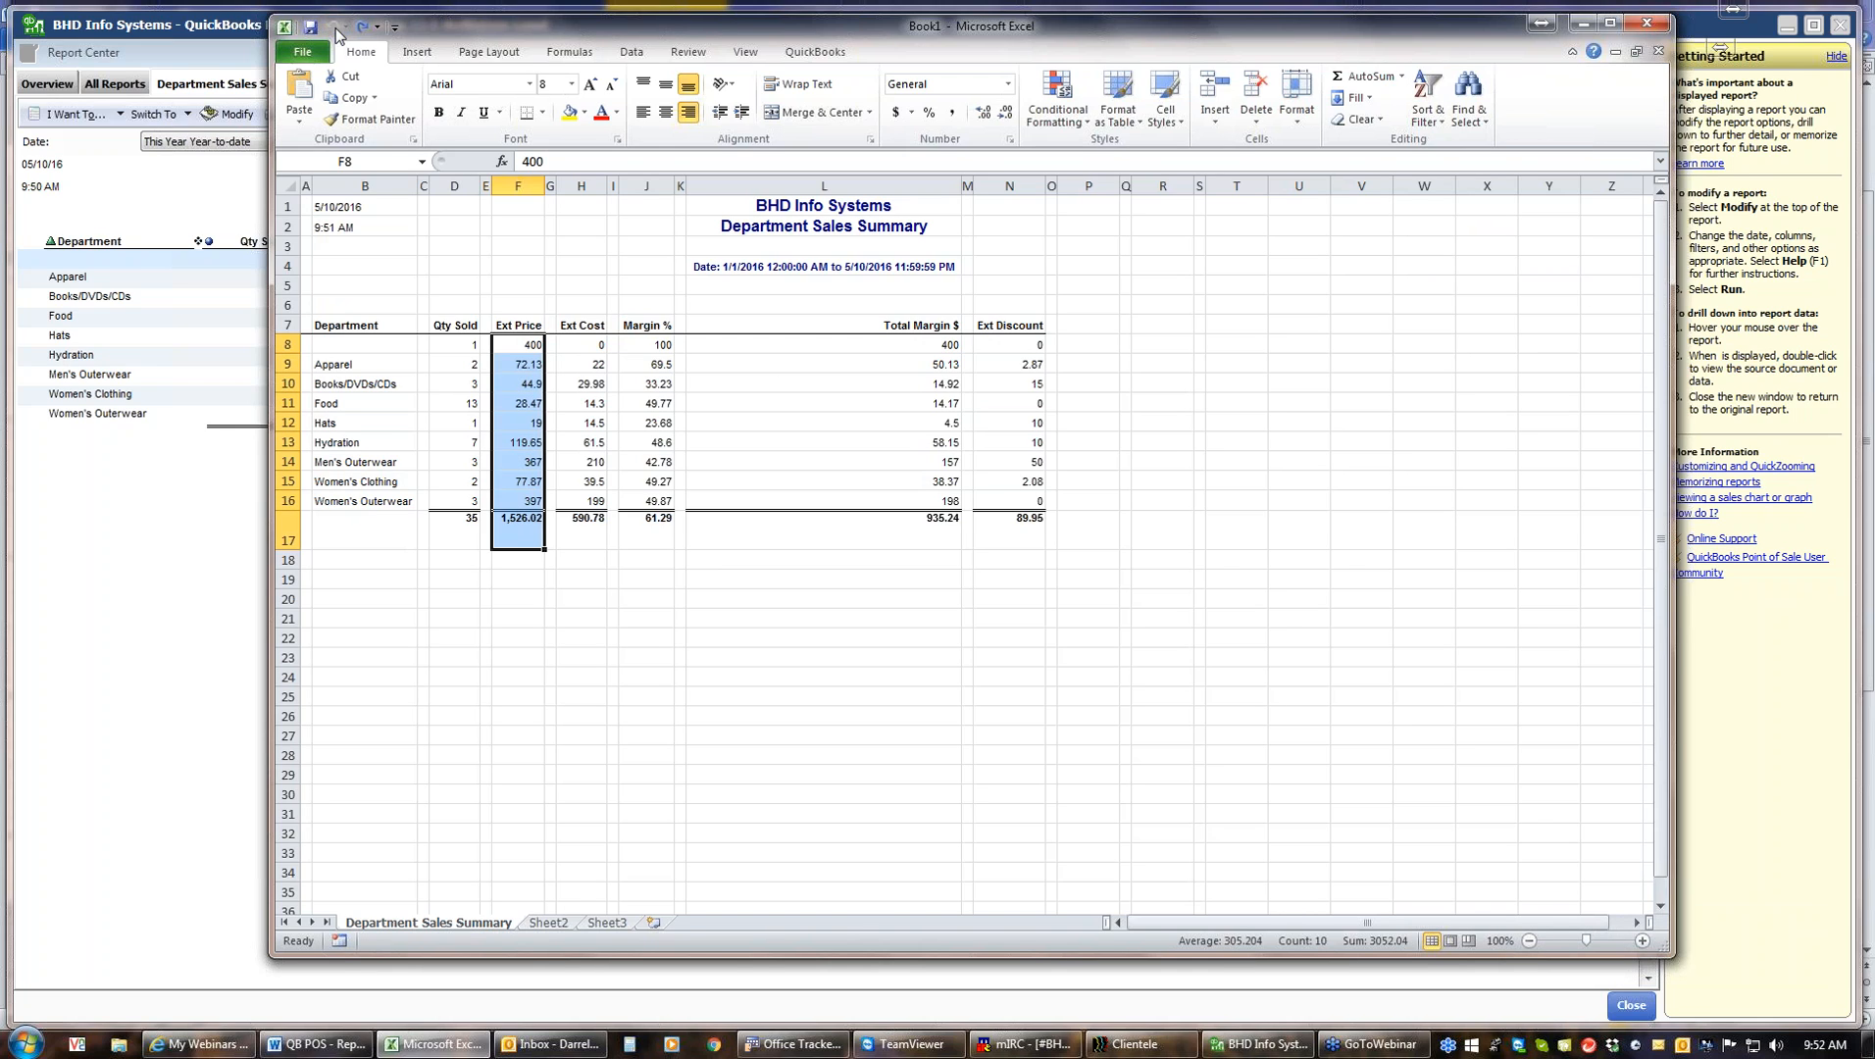
{"action": "left_click", "coordinate": [527, 357]}
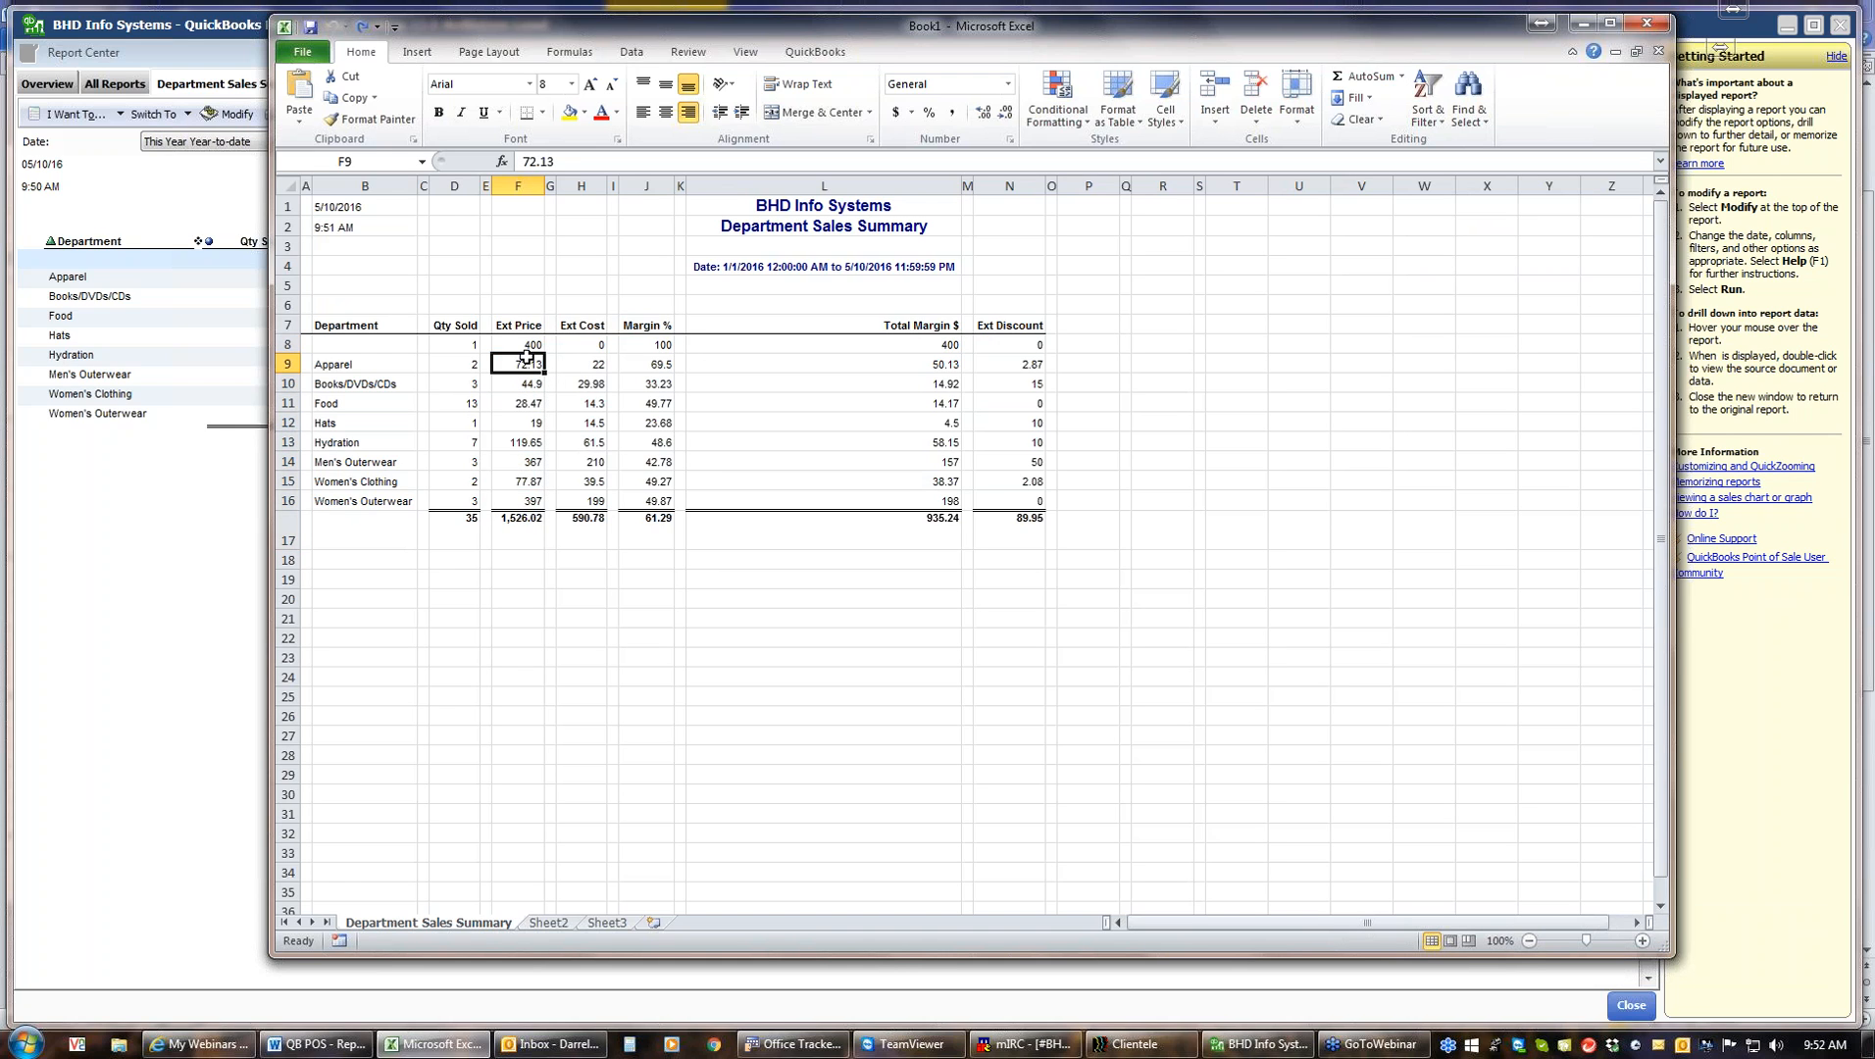
Delete the empty spacer columns between the report columns from Department through Margin %
{"action": "right_click", "coordinate": [306, 184]}
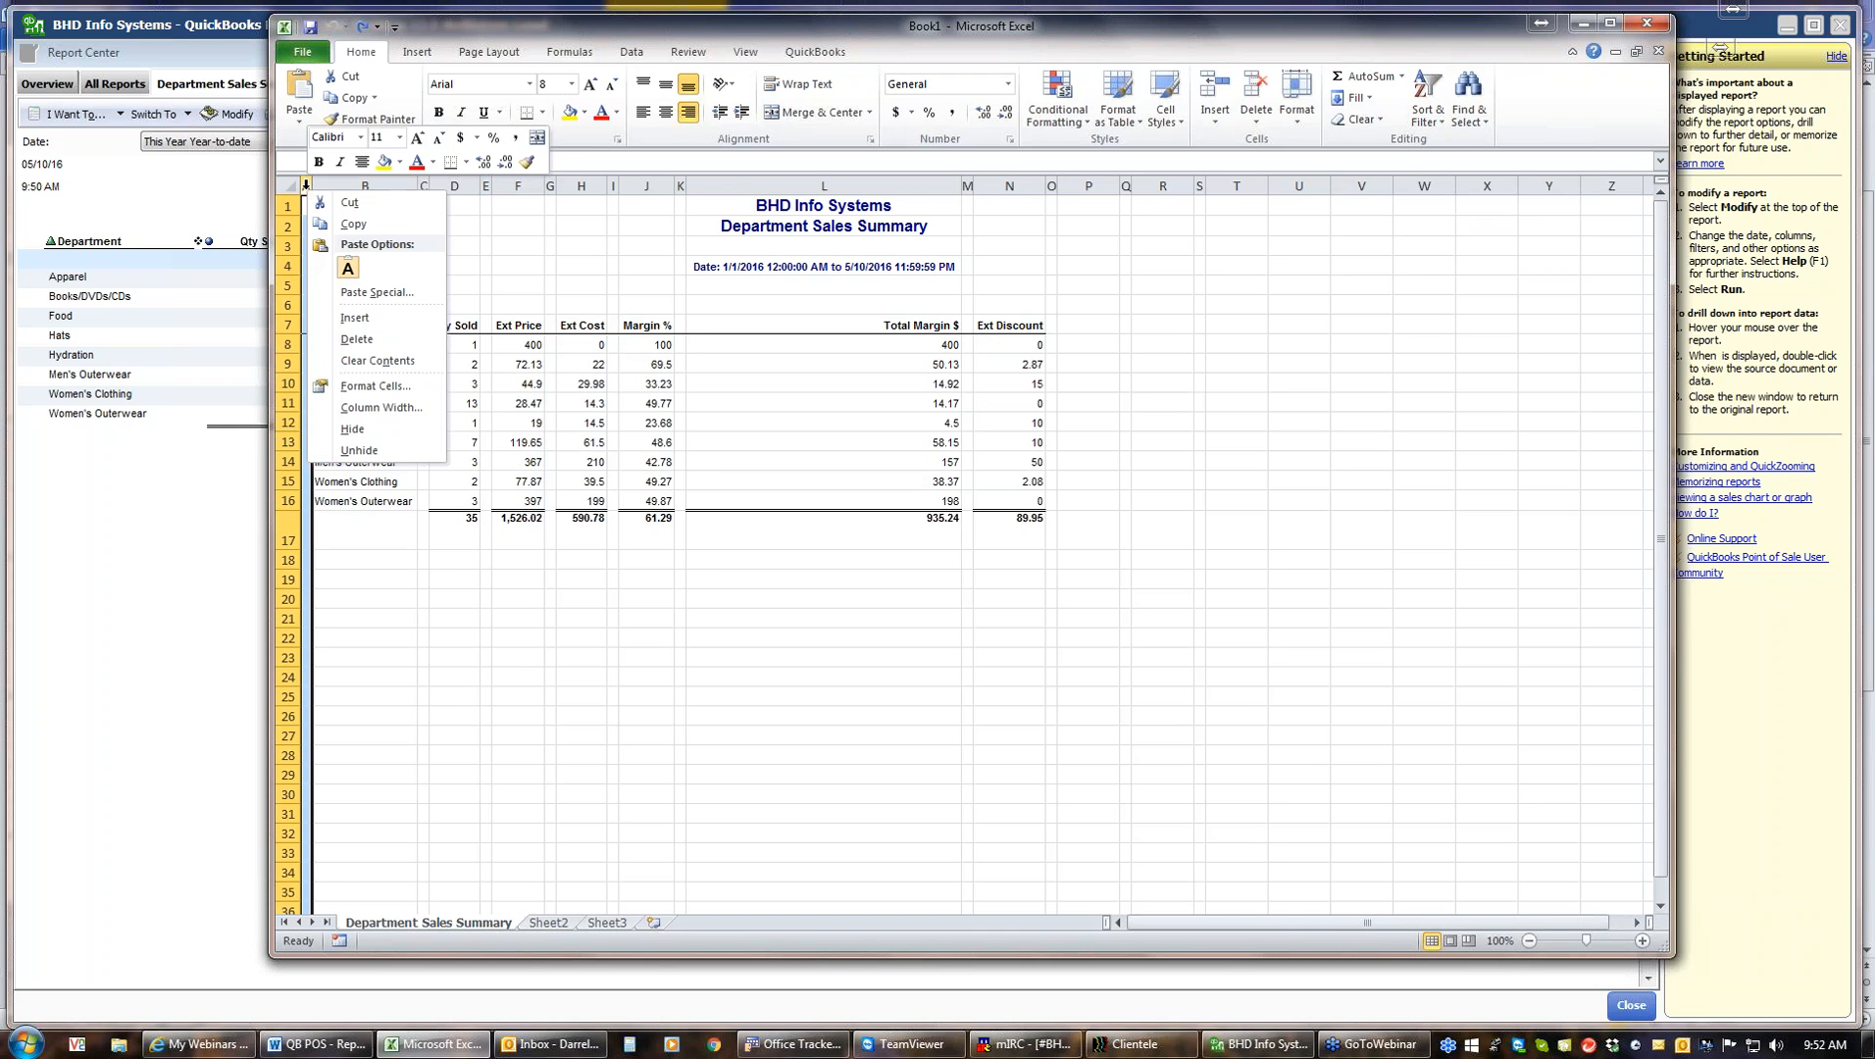
{"action": "left_click", "coordinate": [381, 343]}
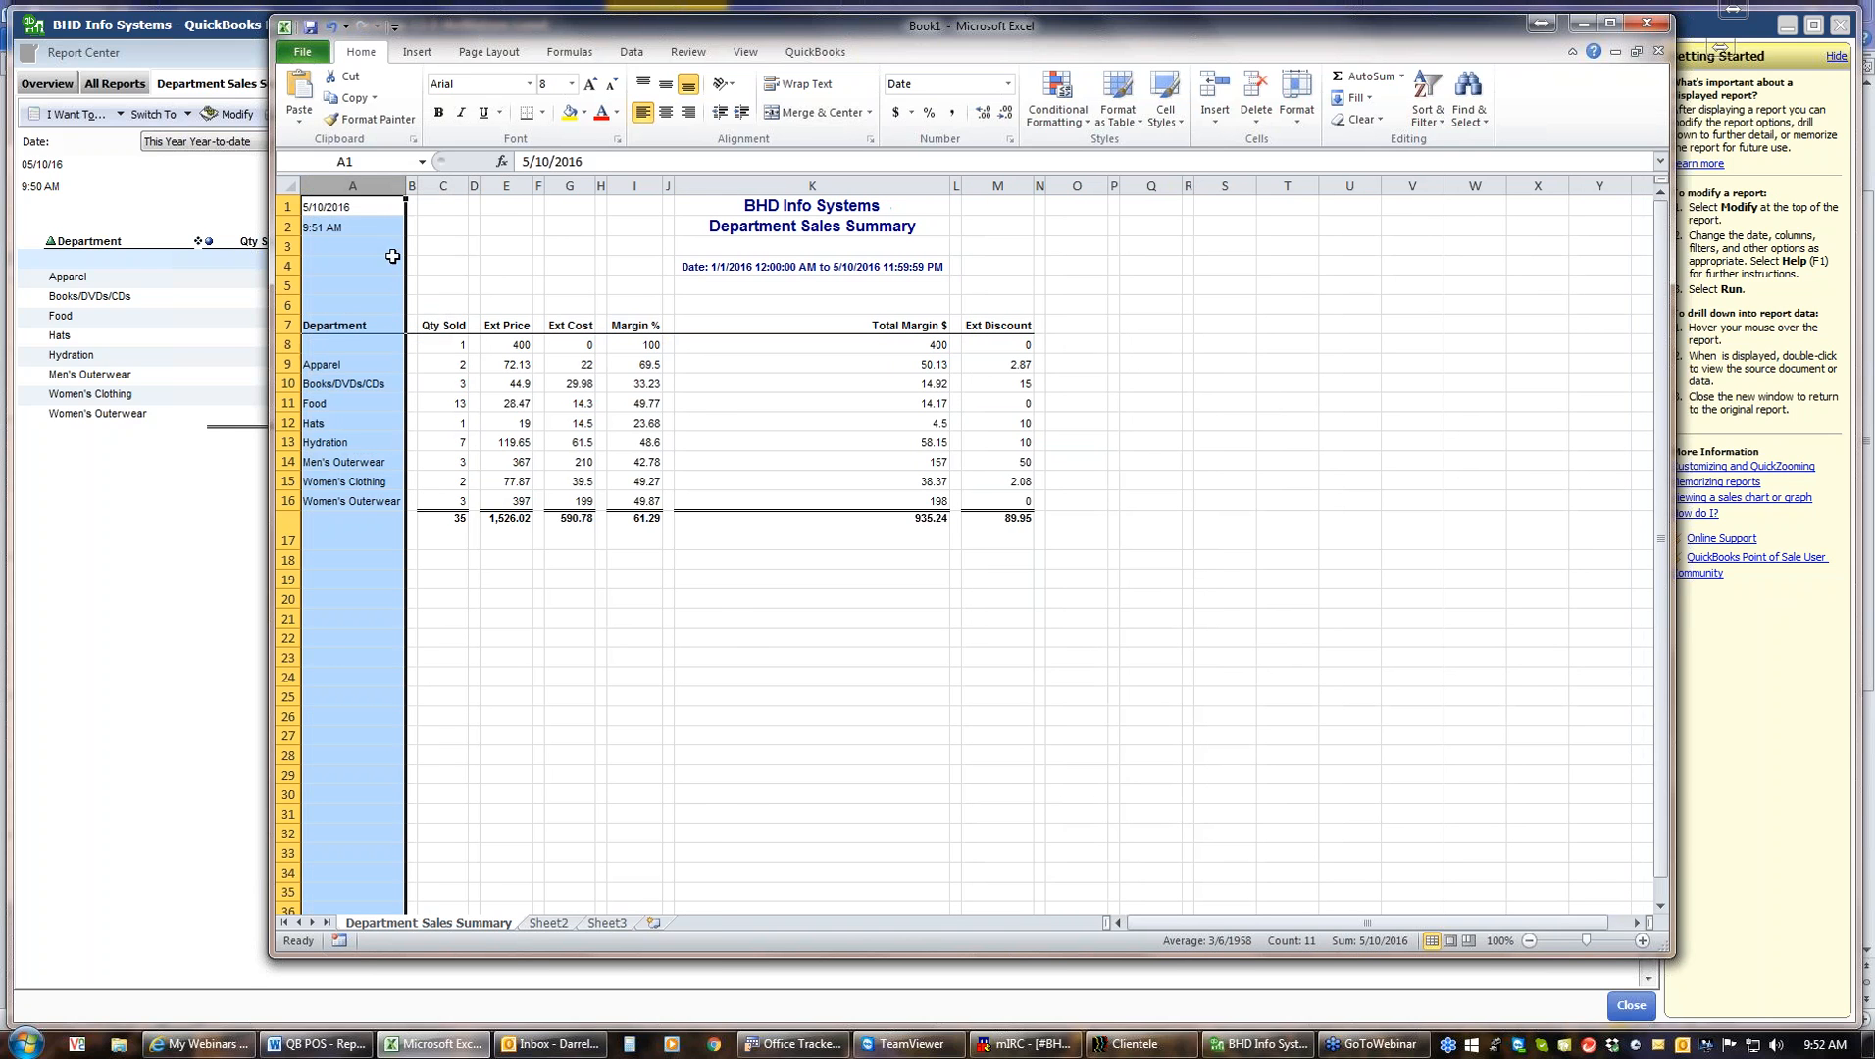
{"action": "right_click", "coordinate": [412, 187]}
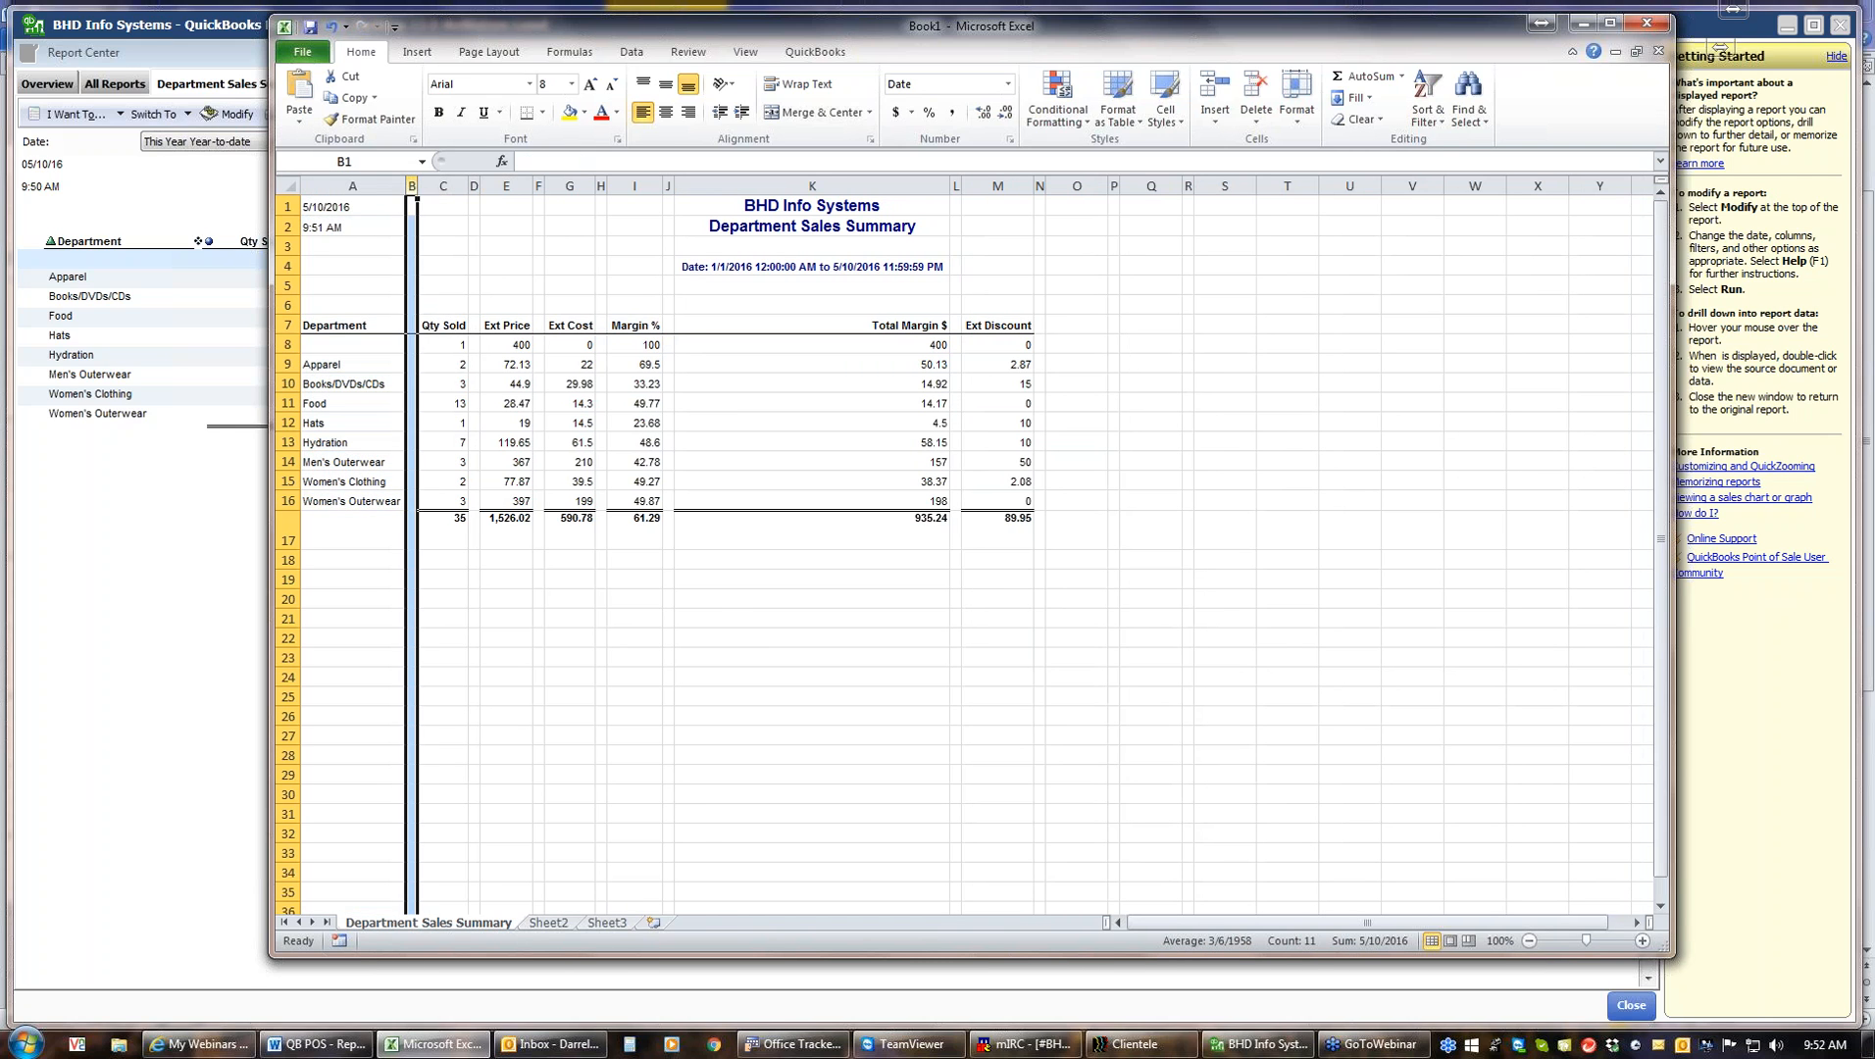
{"action": "left_click", "coordinate": [472, 337]}
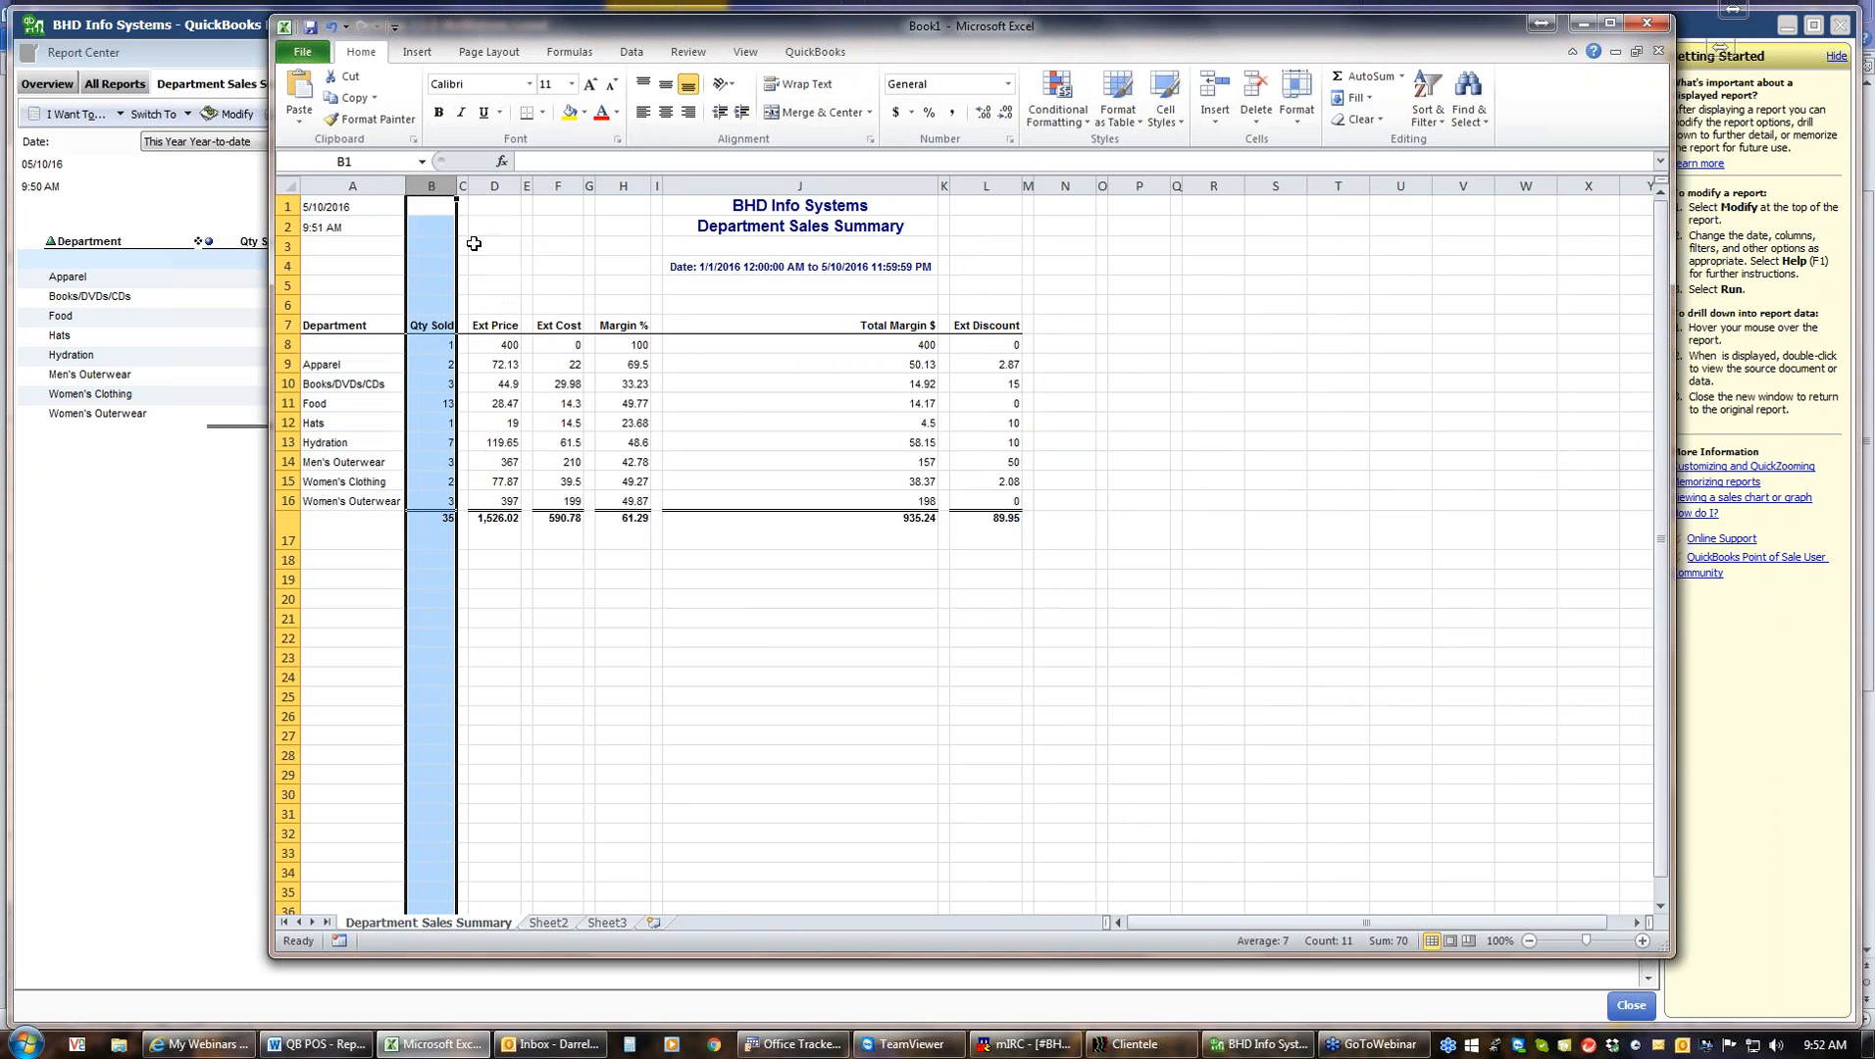
{"action": "right_click", "coordinate": [463, 186]}
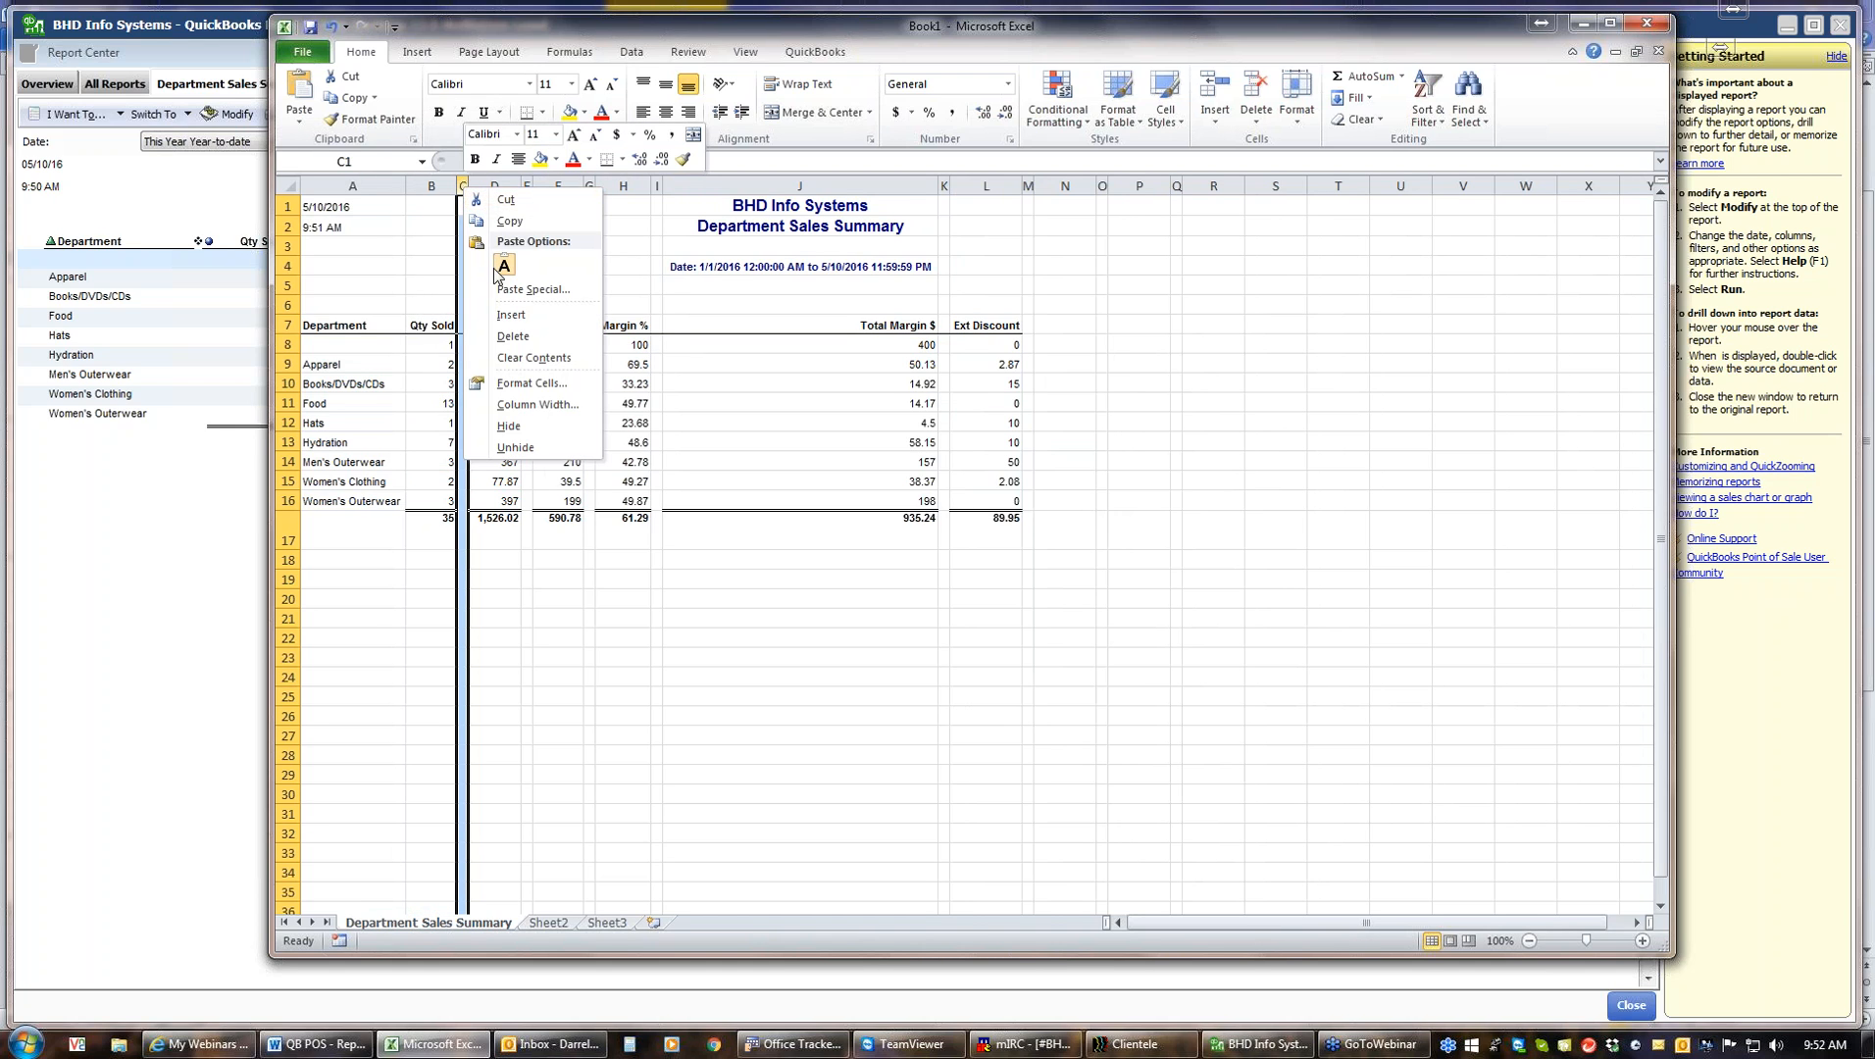
{"action": "left_click", "coordinate": [513, 336]}
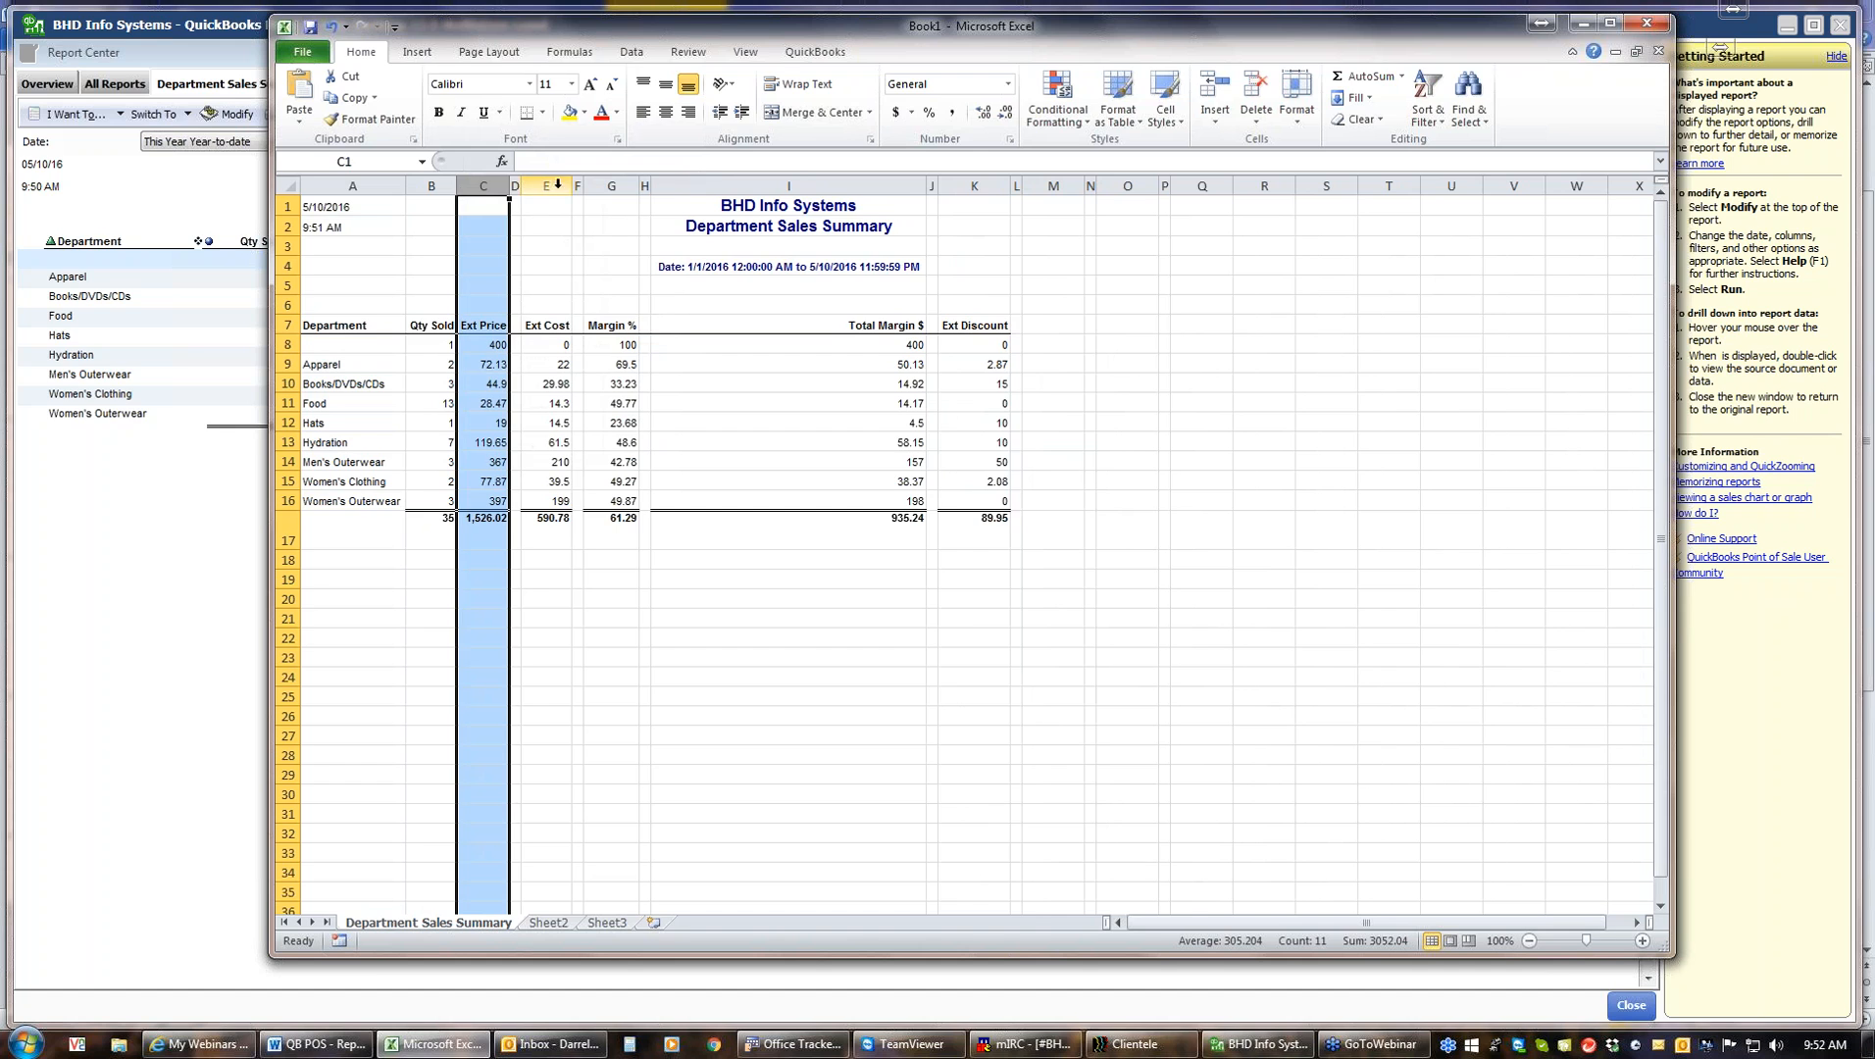
{"action": "right_click", "coordinate": [515, 186]}
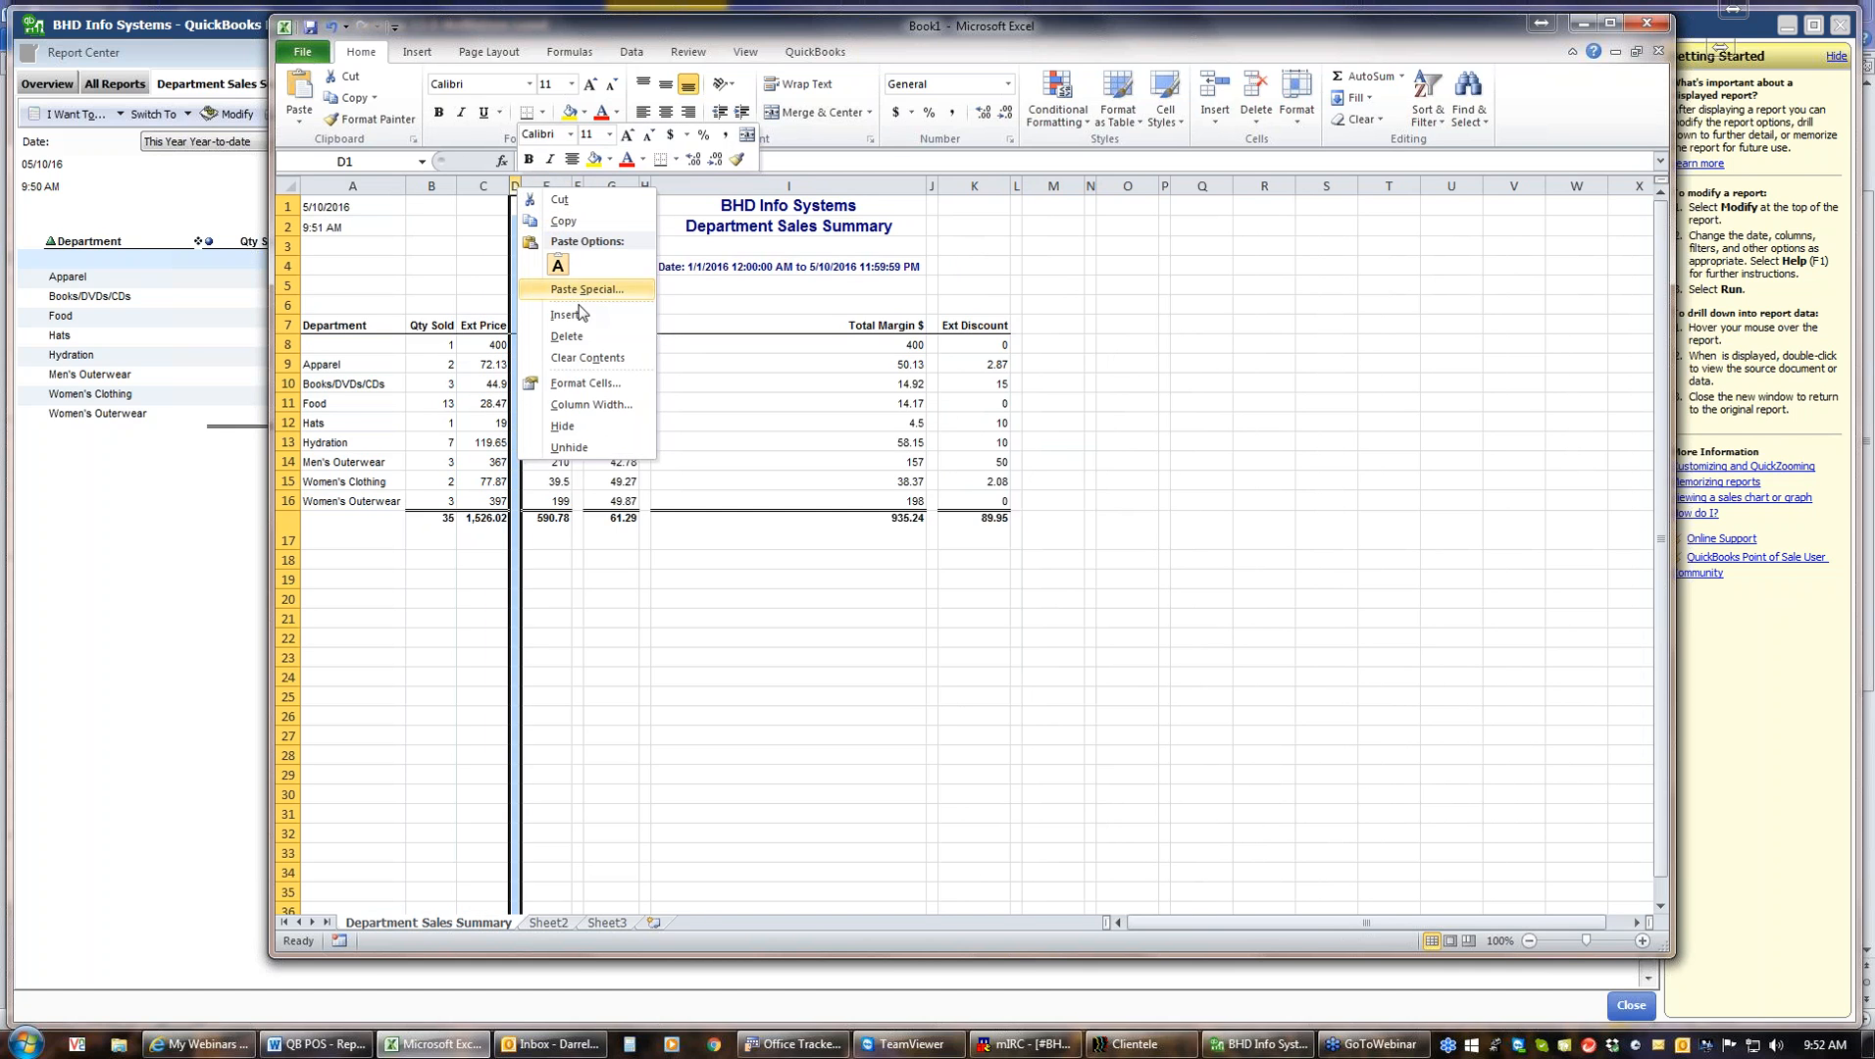
{"action": "left_click", "coordinate": [577, 336]}
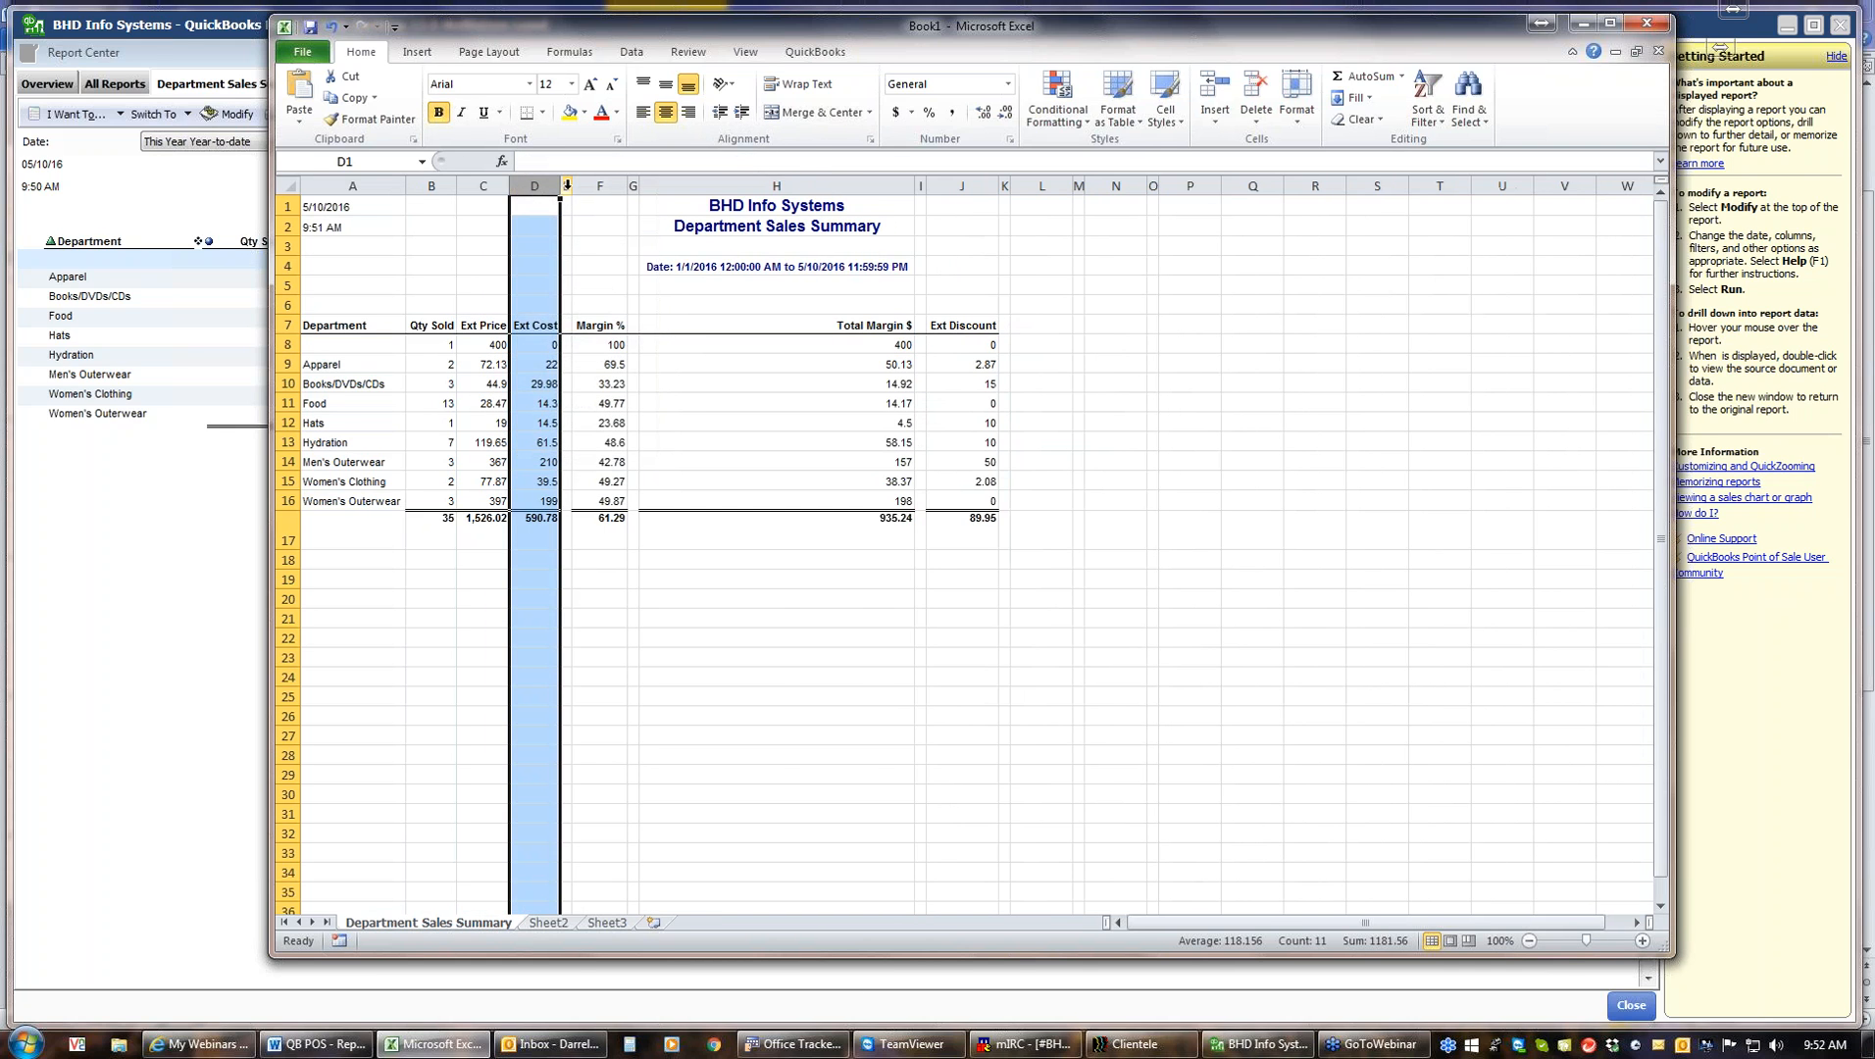
{"action": "right_click", "coordinate": [566, 186]}
{"action": "left_click", "coordinate": [636, 343]}
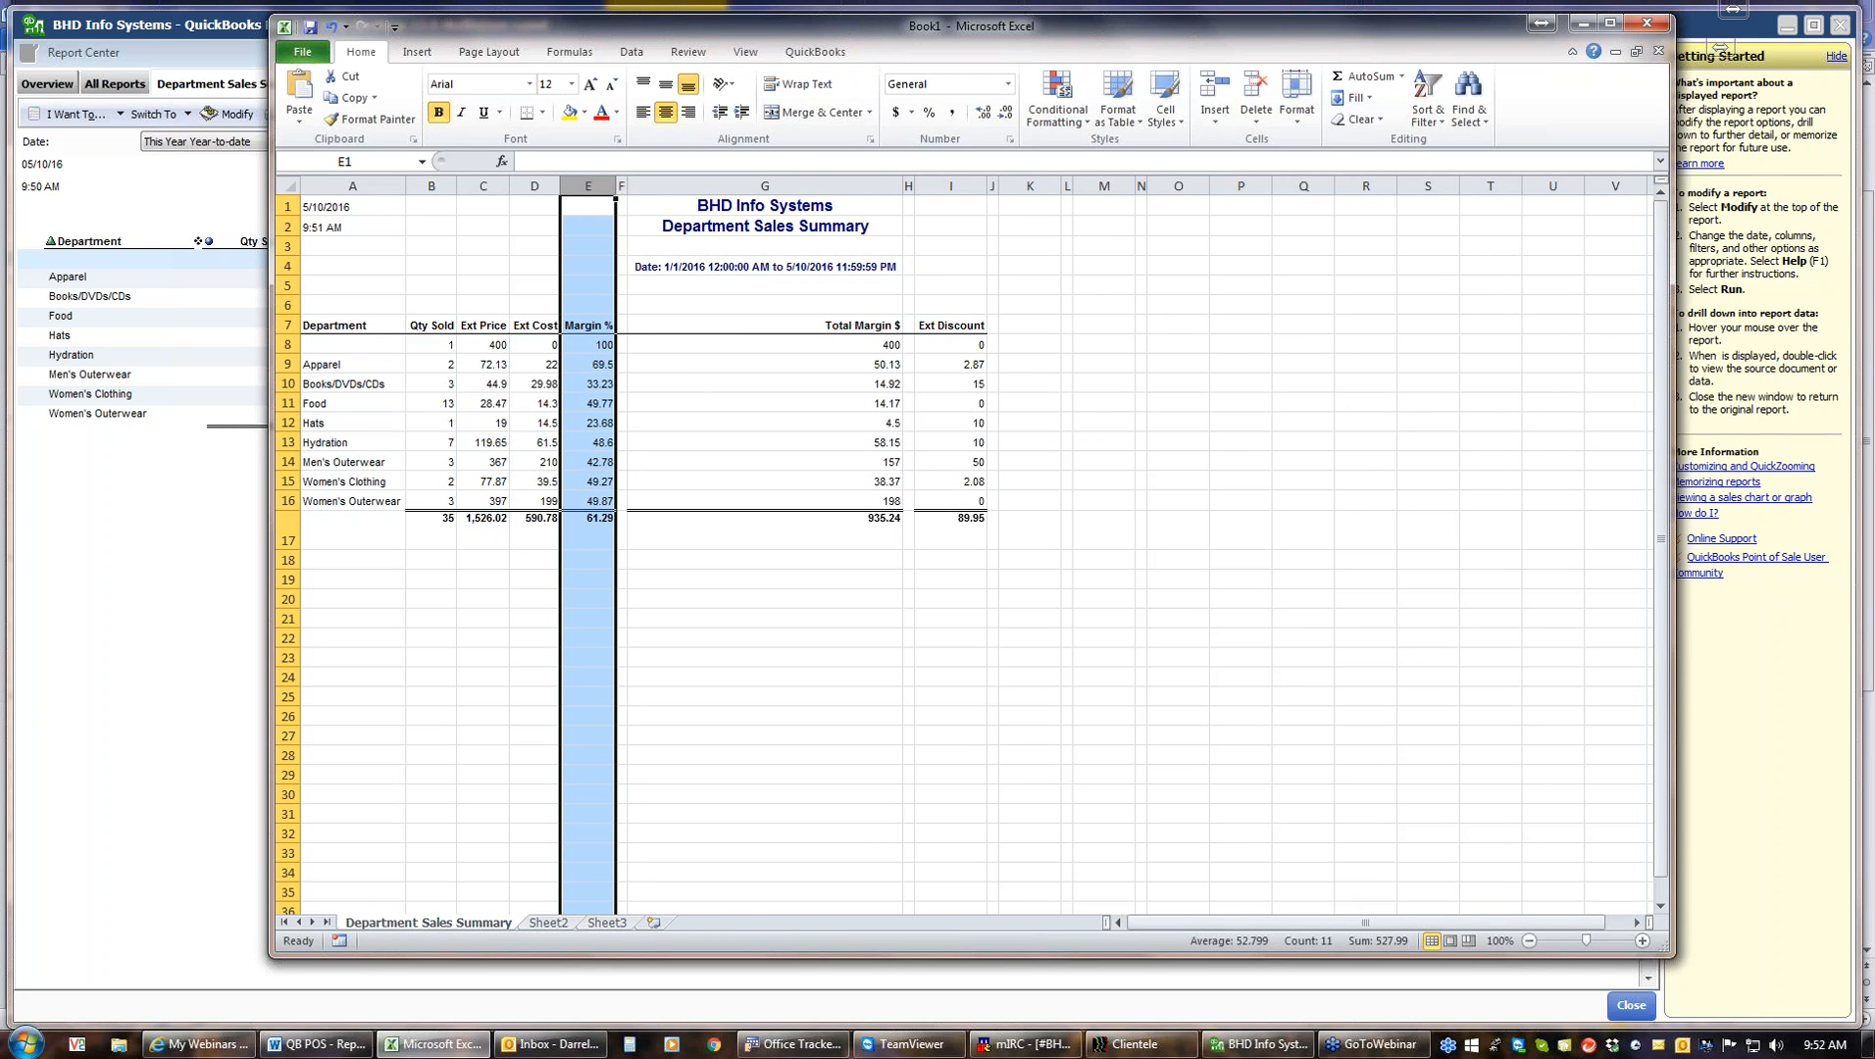
Delete the remaining empty spacer columns around the Total Margin $ and Ext Discount columns
{"action": "right_click", "coordinate": [621, 186]}
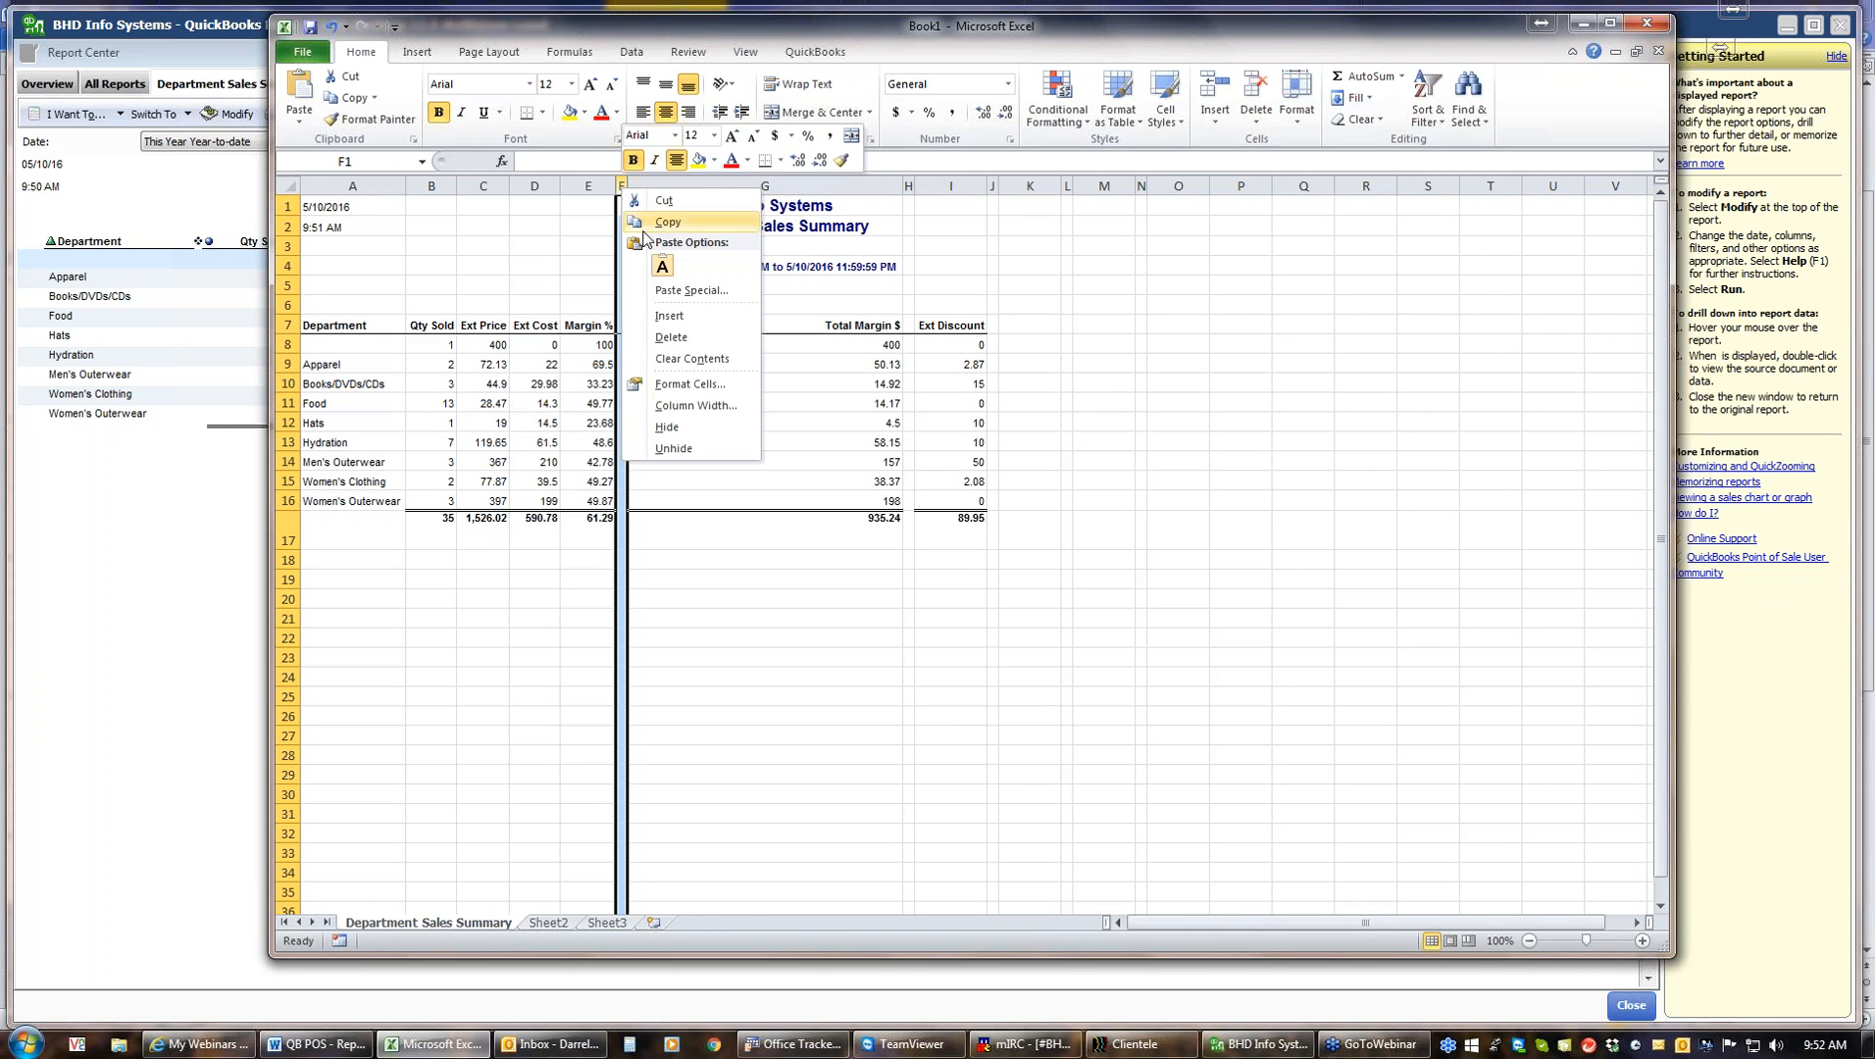
{"action": "left_click", "coordinate": [672, 338]}
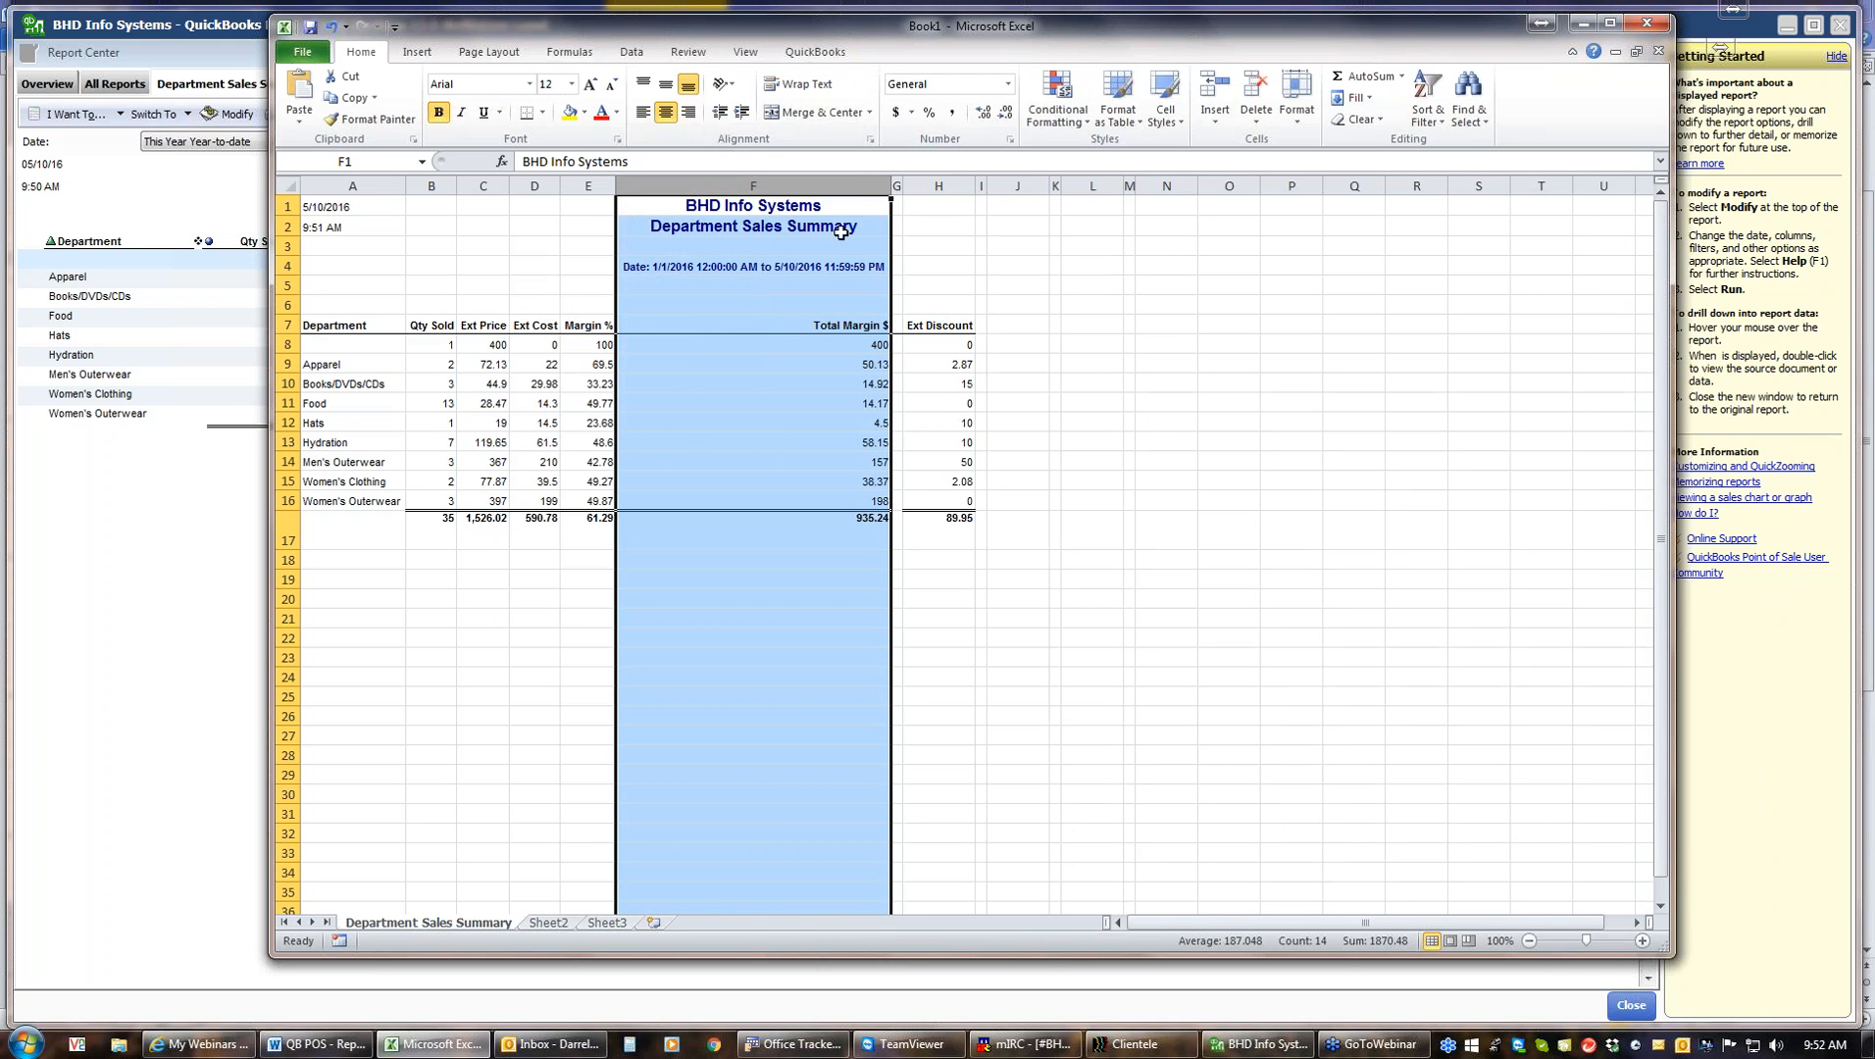
{"action": "right_click", "coordinate": [897, 187]}
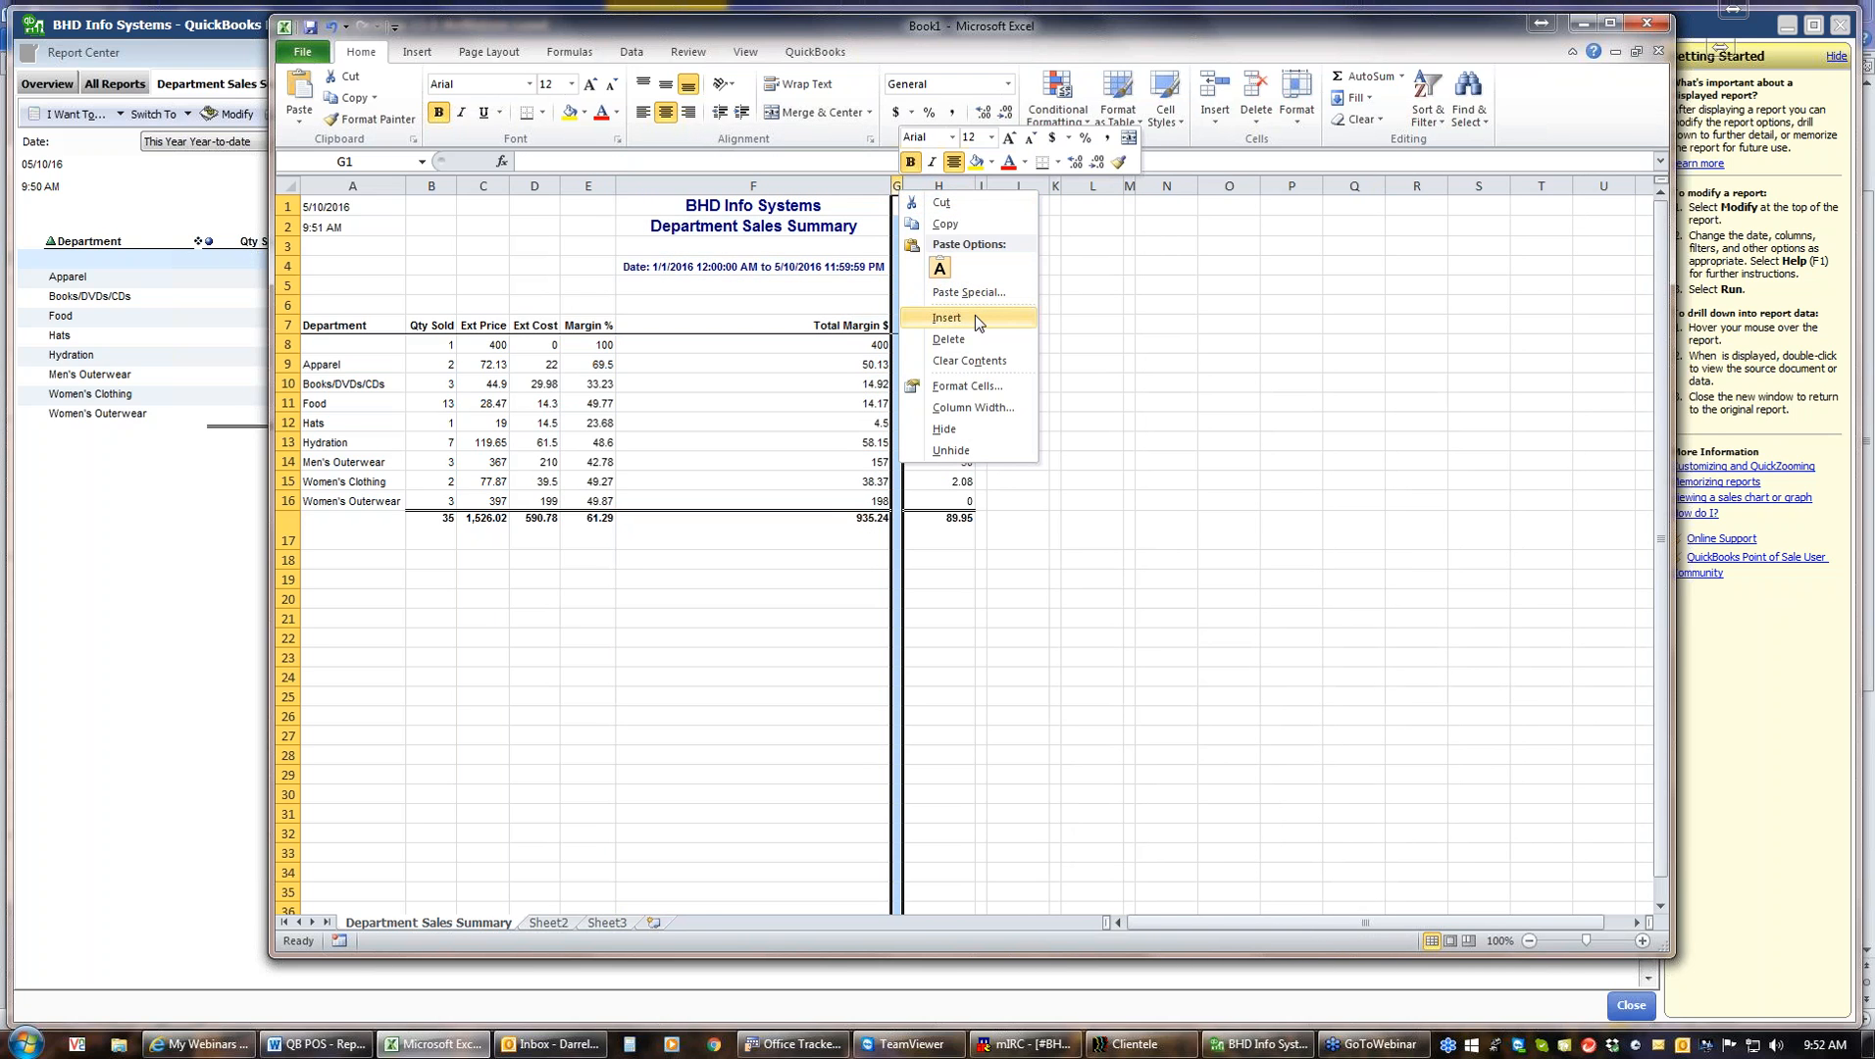
{"action": "left_click", "coordinate": [965, 337]}
{"action": "right_click", "coordinate": [970, 188]}
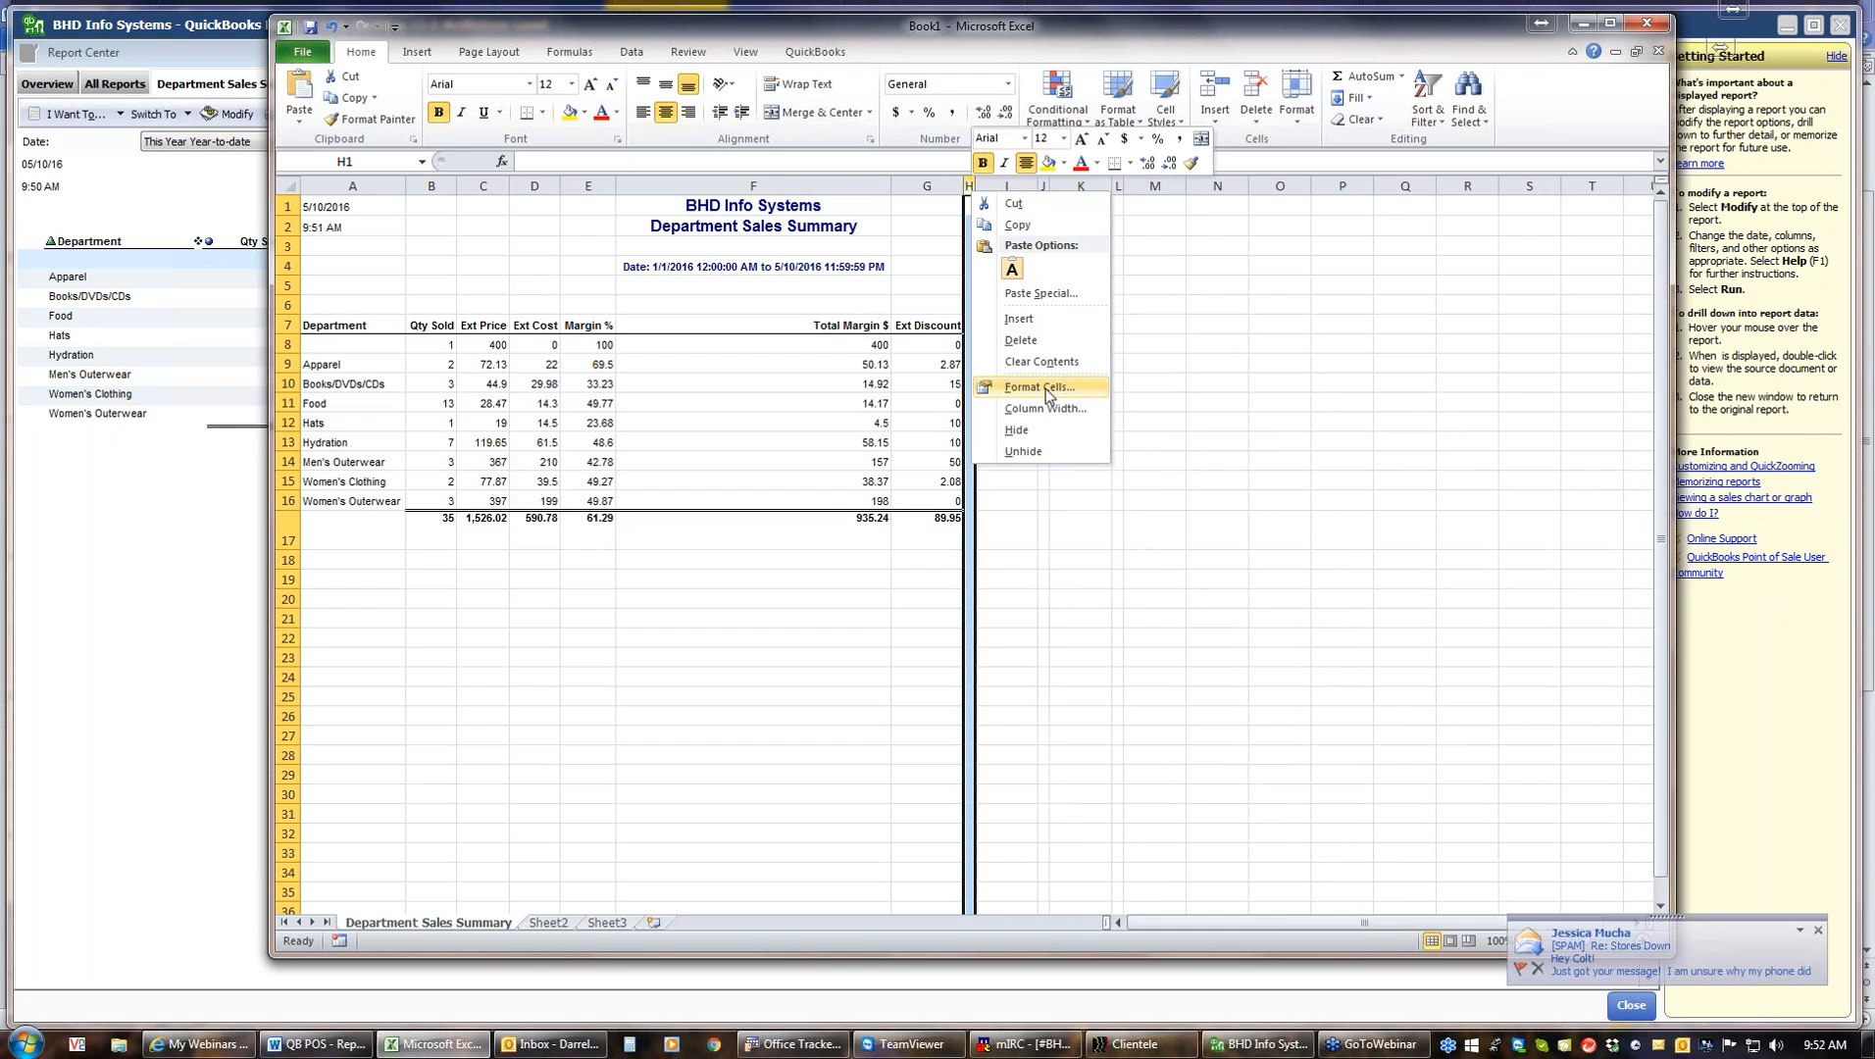
{"action": "left_click", "coordinate": [1021, 339]}
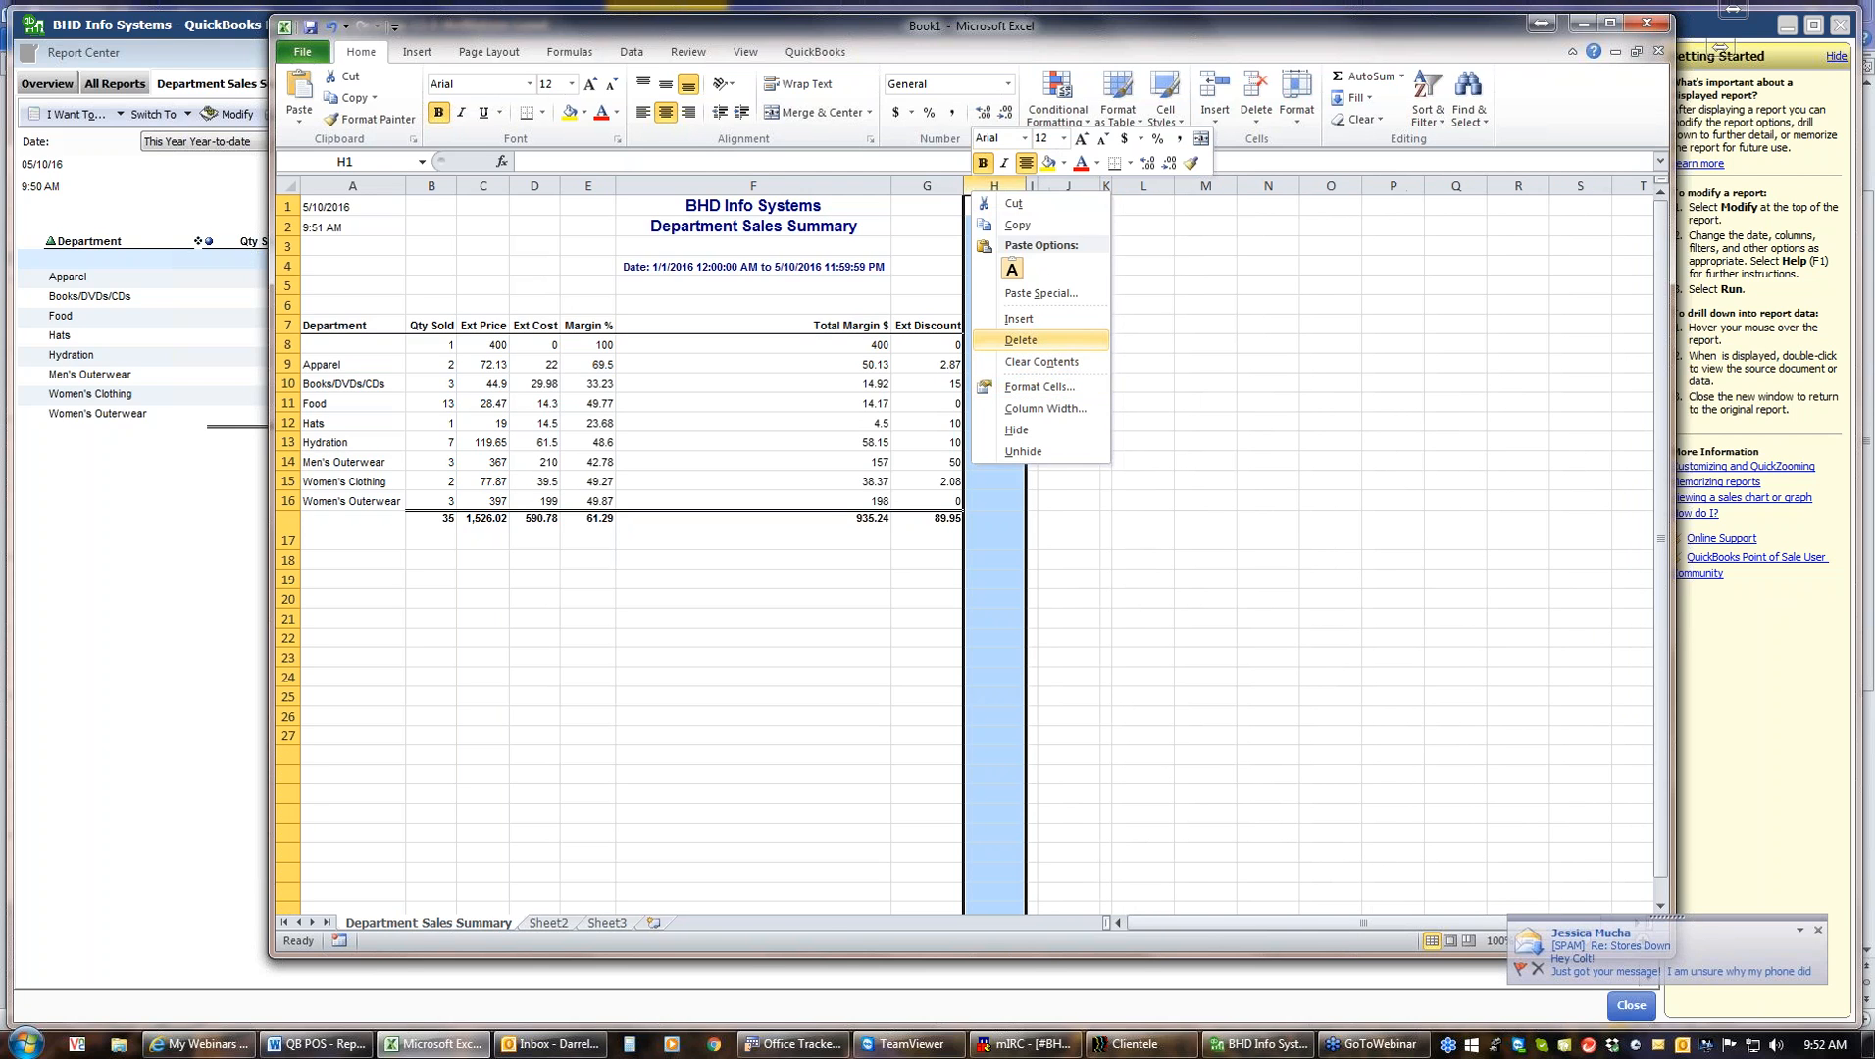
{"action": "left_click", "coordinate": [765, 547]}
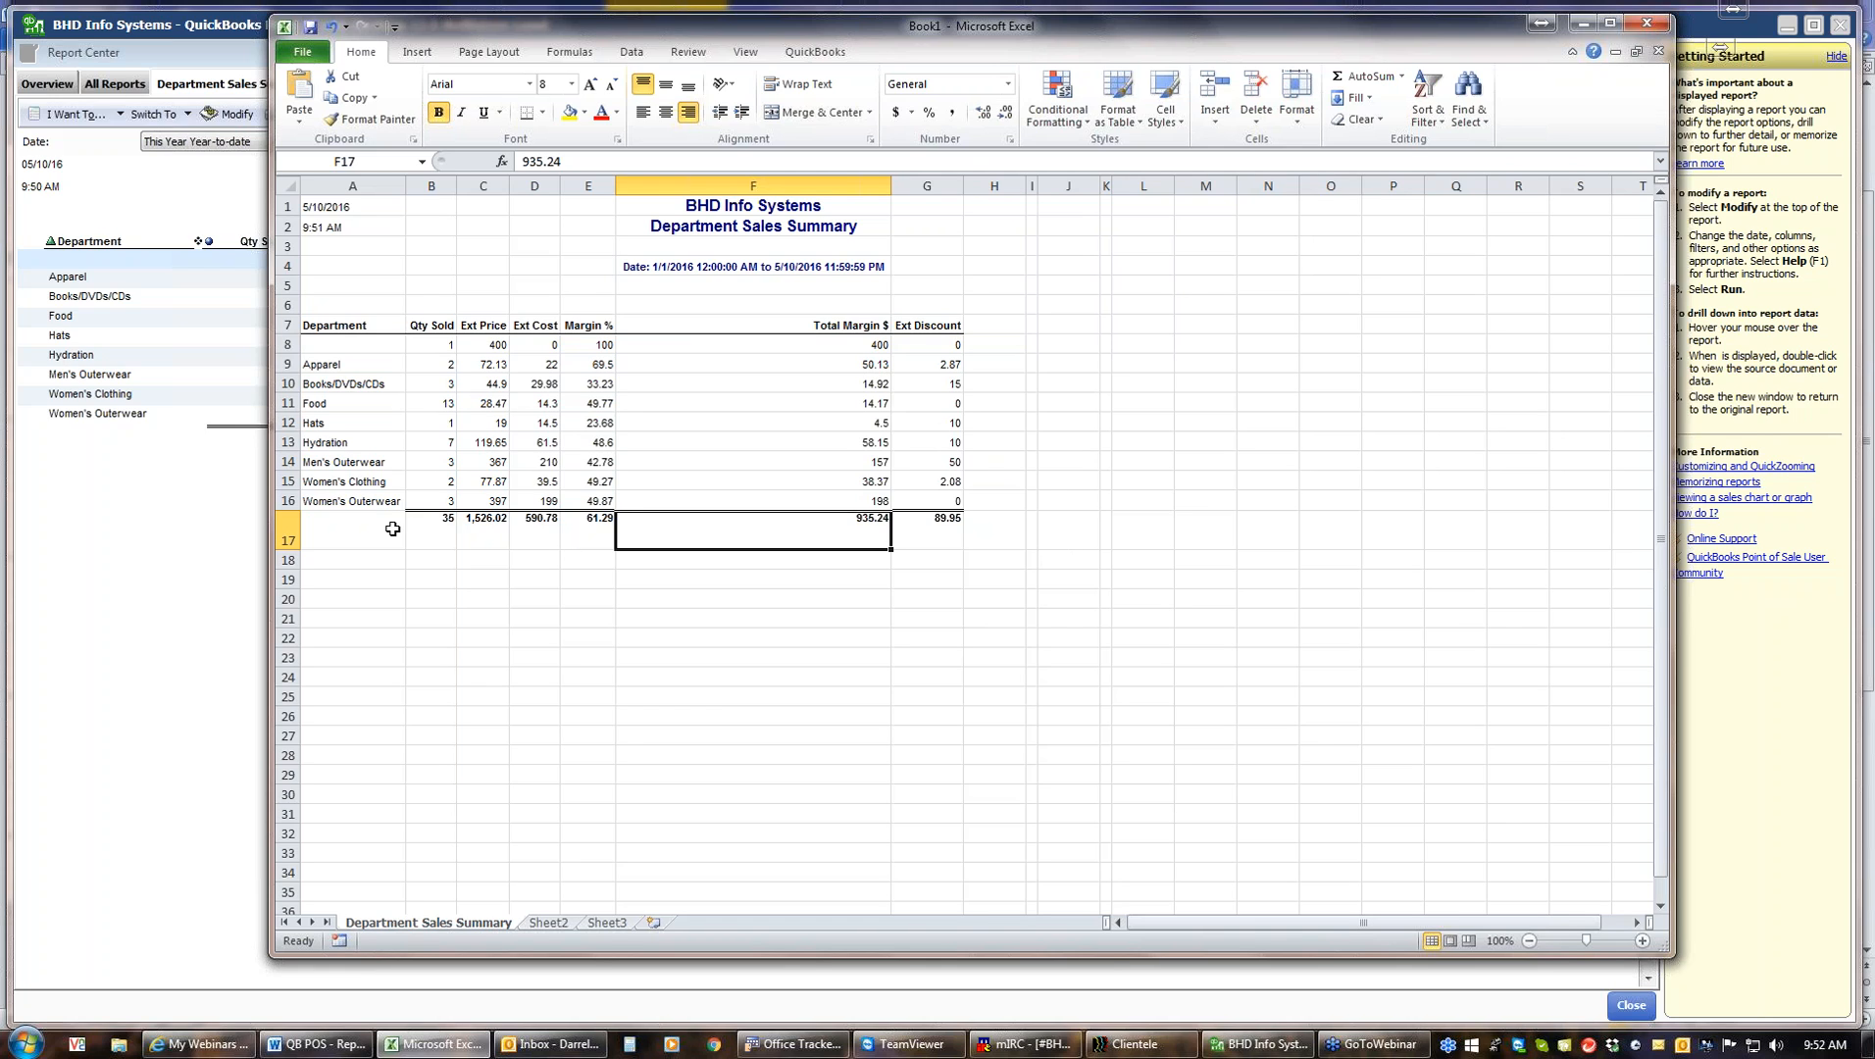
Insert a blank row between the last department row and the totals row
{"action": "right_click", "coordinate": [286, 537]}
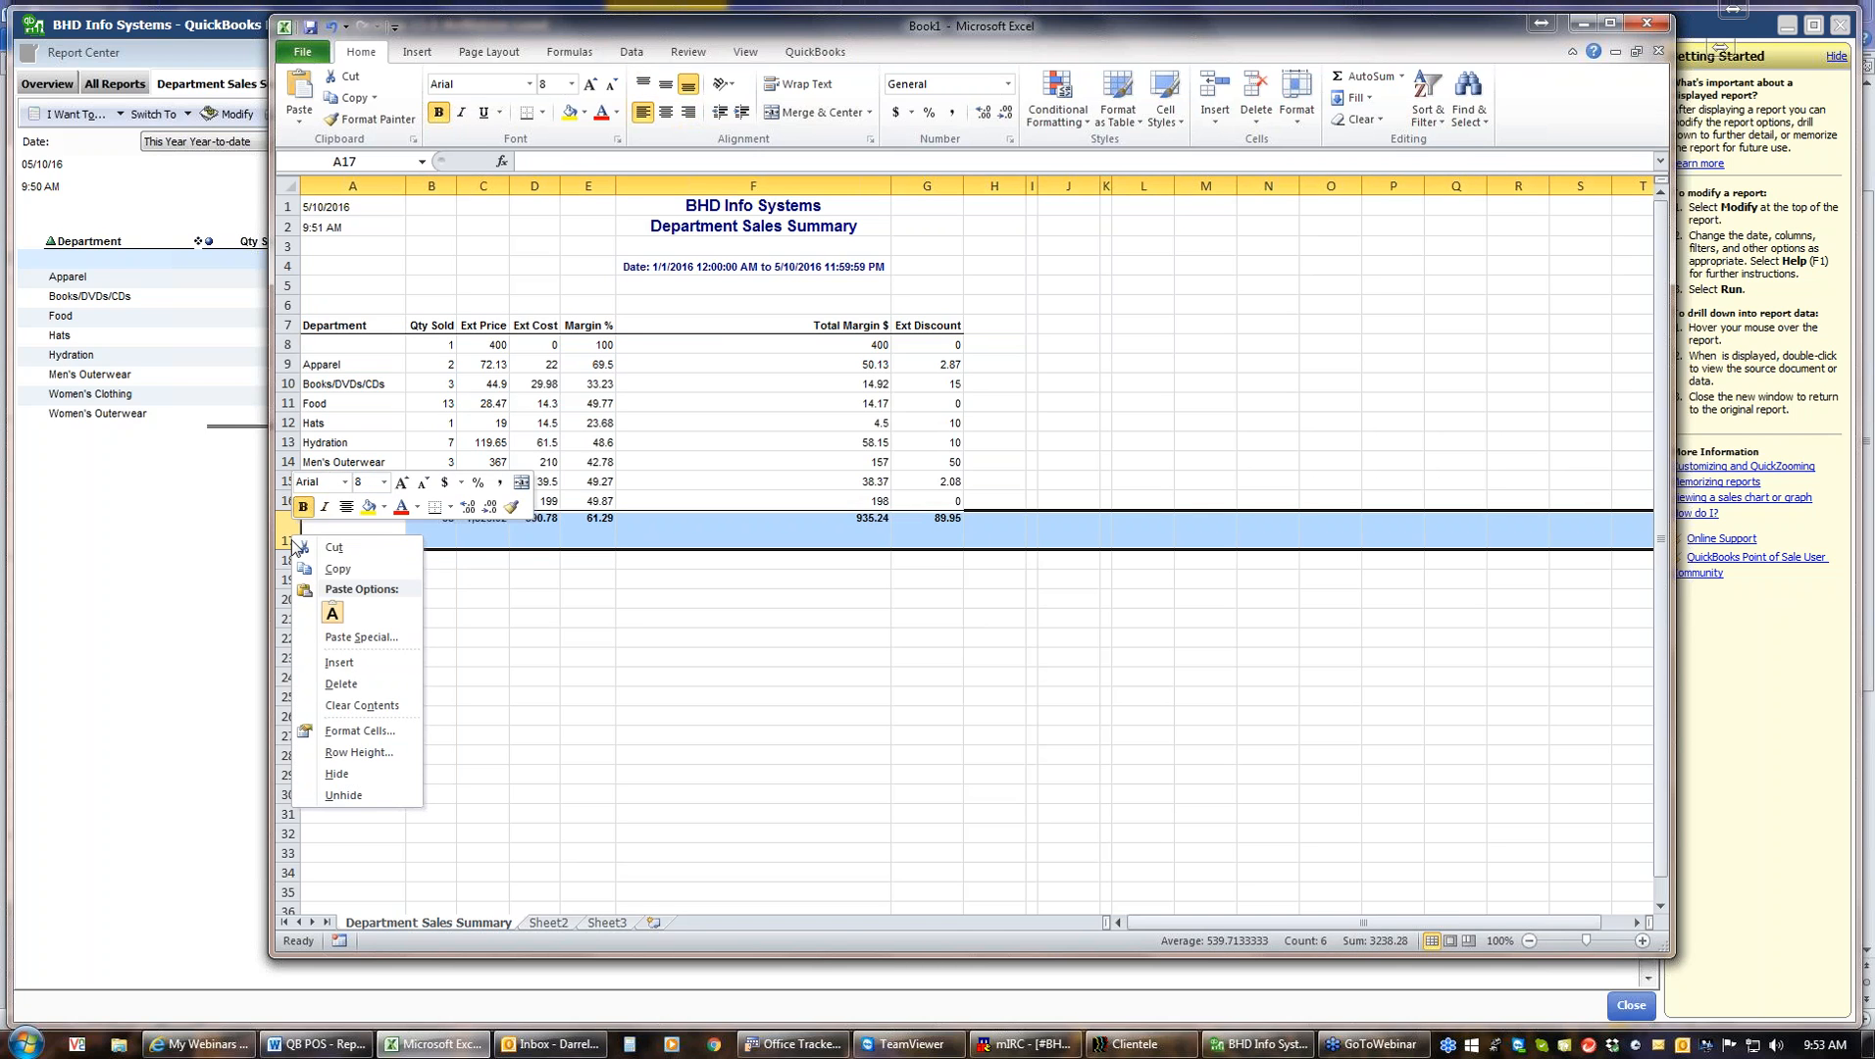
{"action": "left_click", "coordinate": [339, 662]}
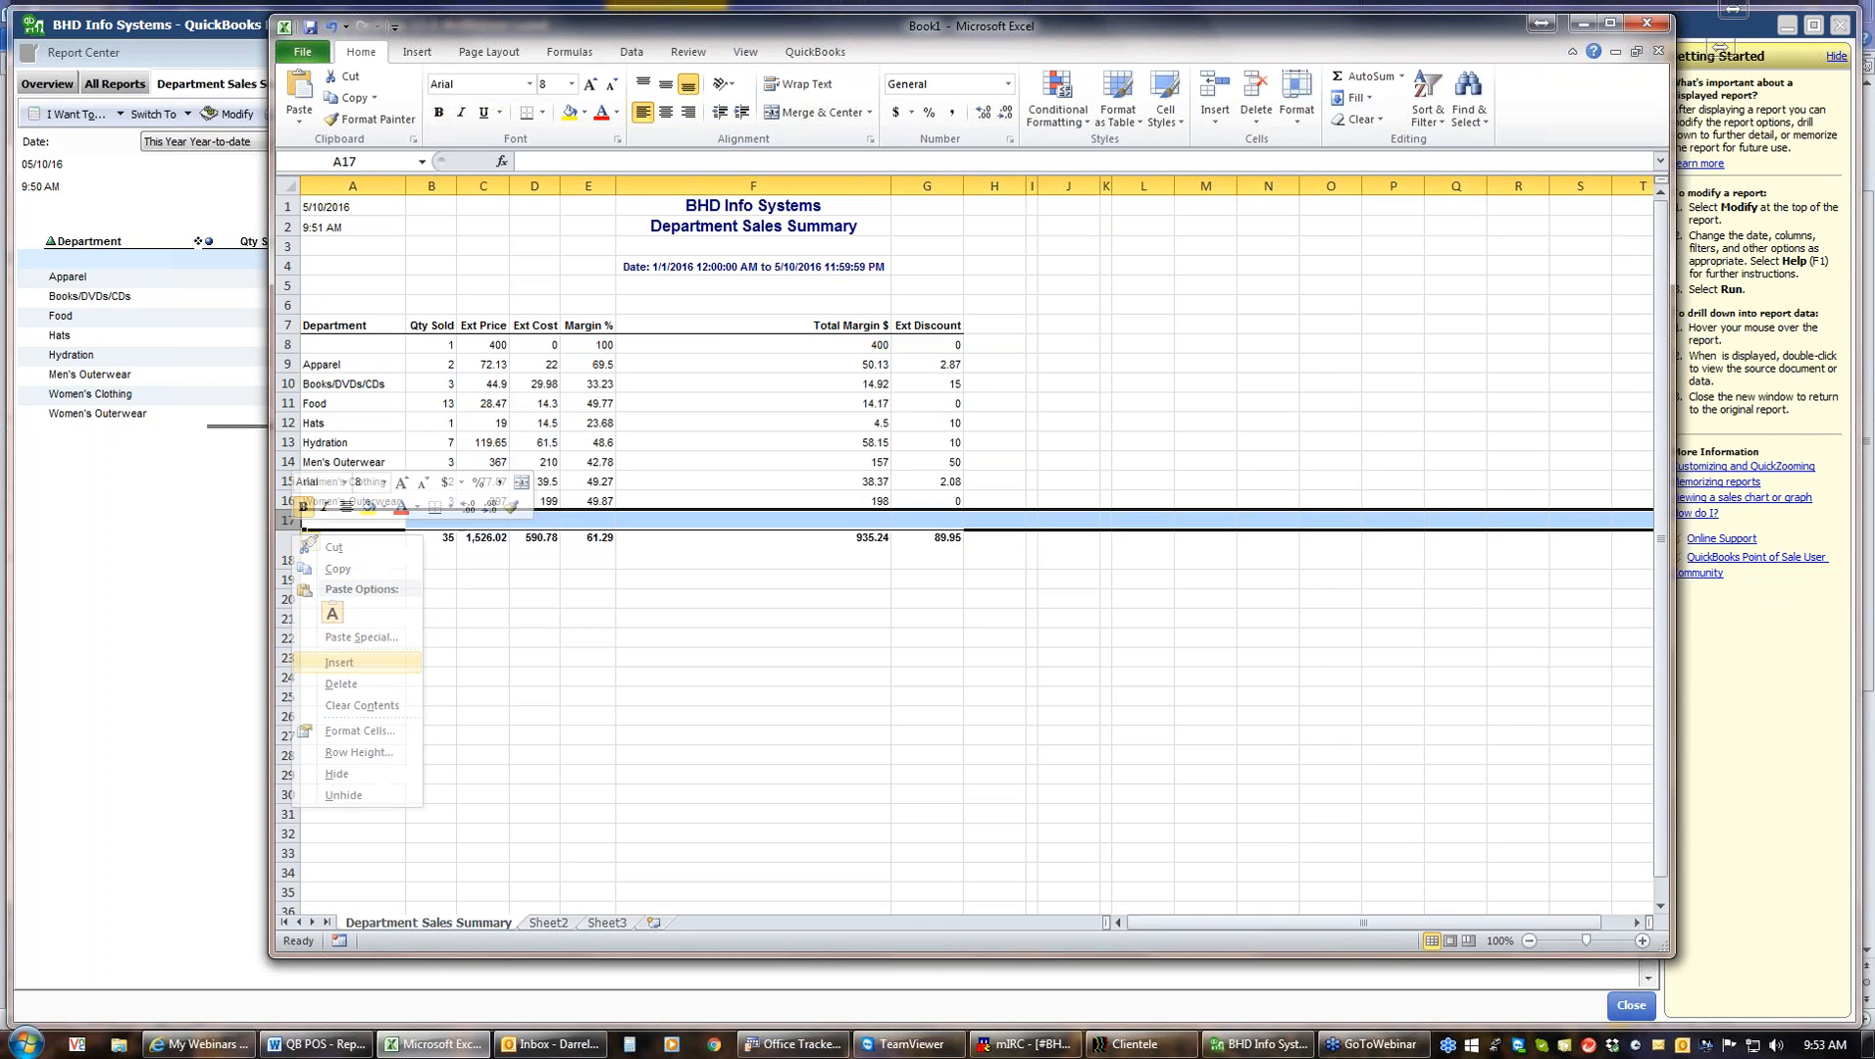
{"action": "left_click", "coordinate": [586, 608]}
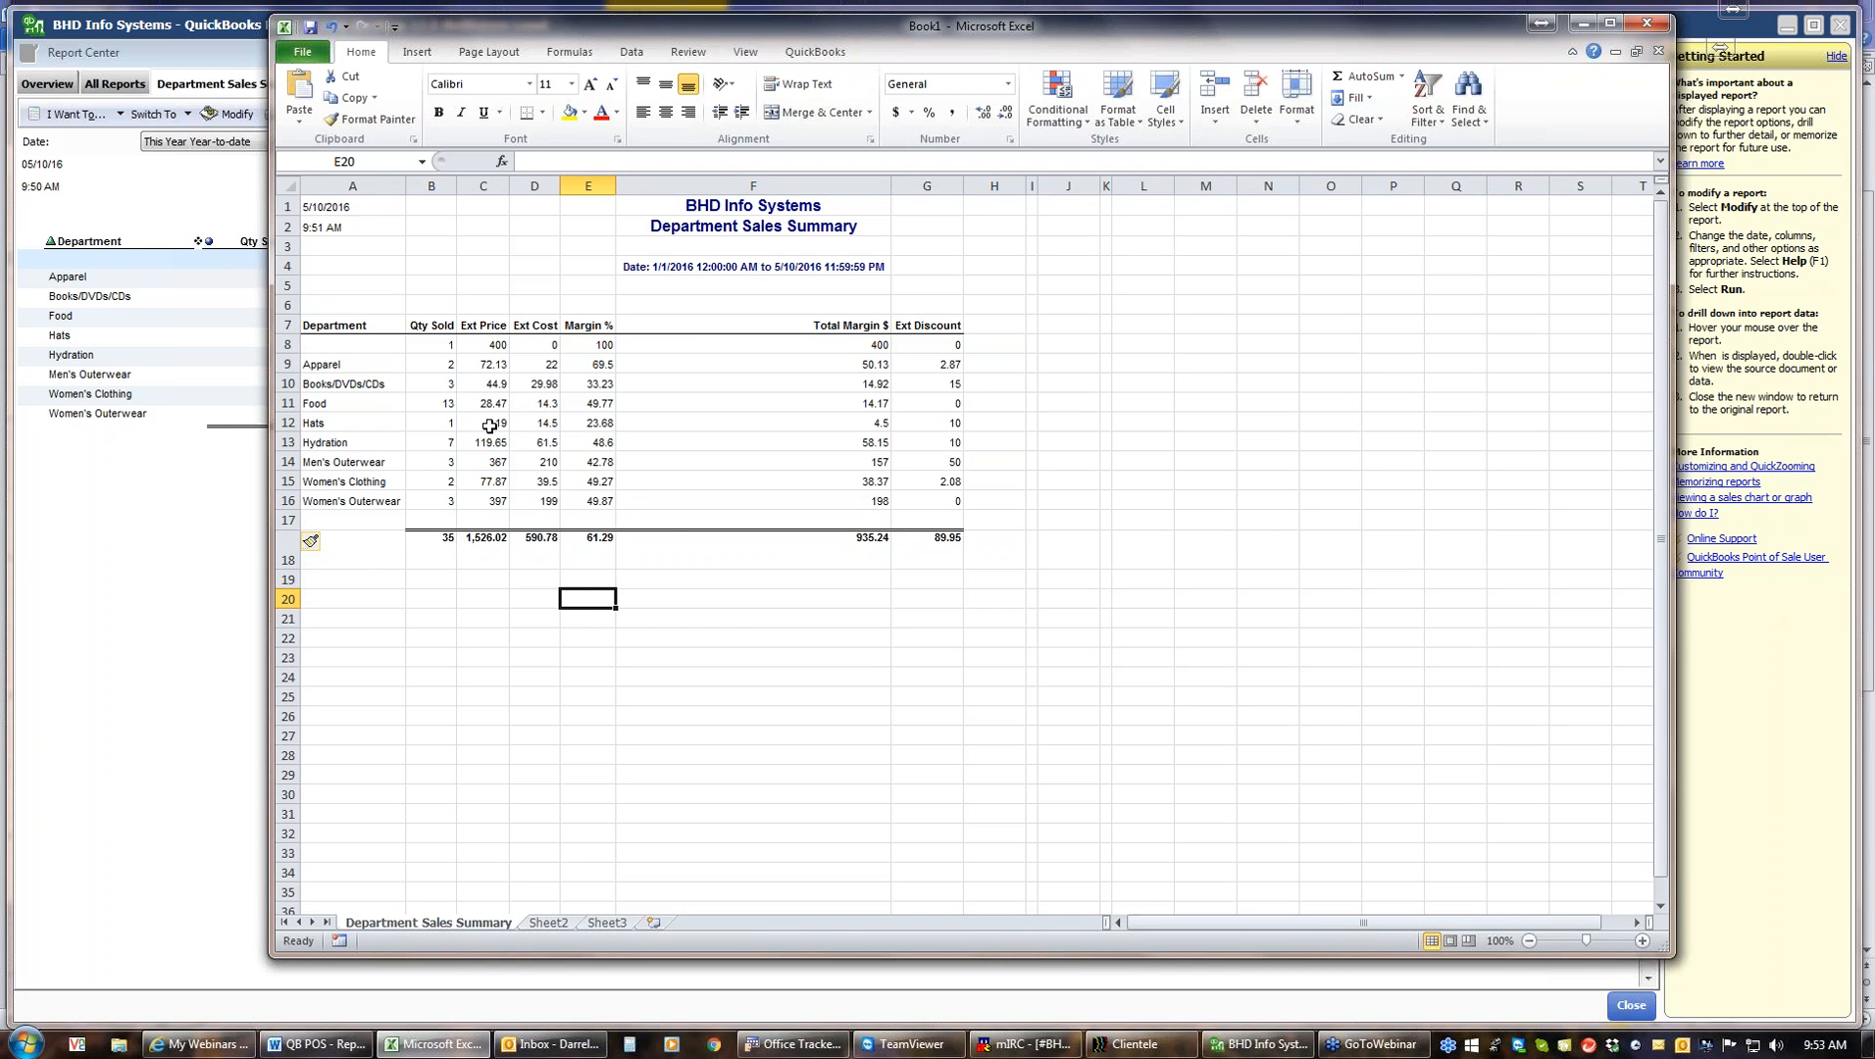
Sort the department rows by Ext Price, smallest to largest
{"action": "left_click", "coordinate": [499, 345]}
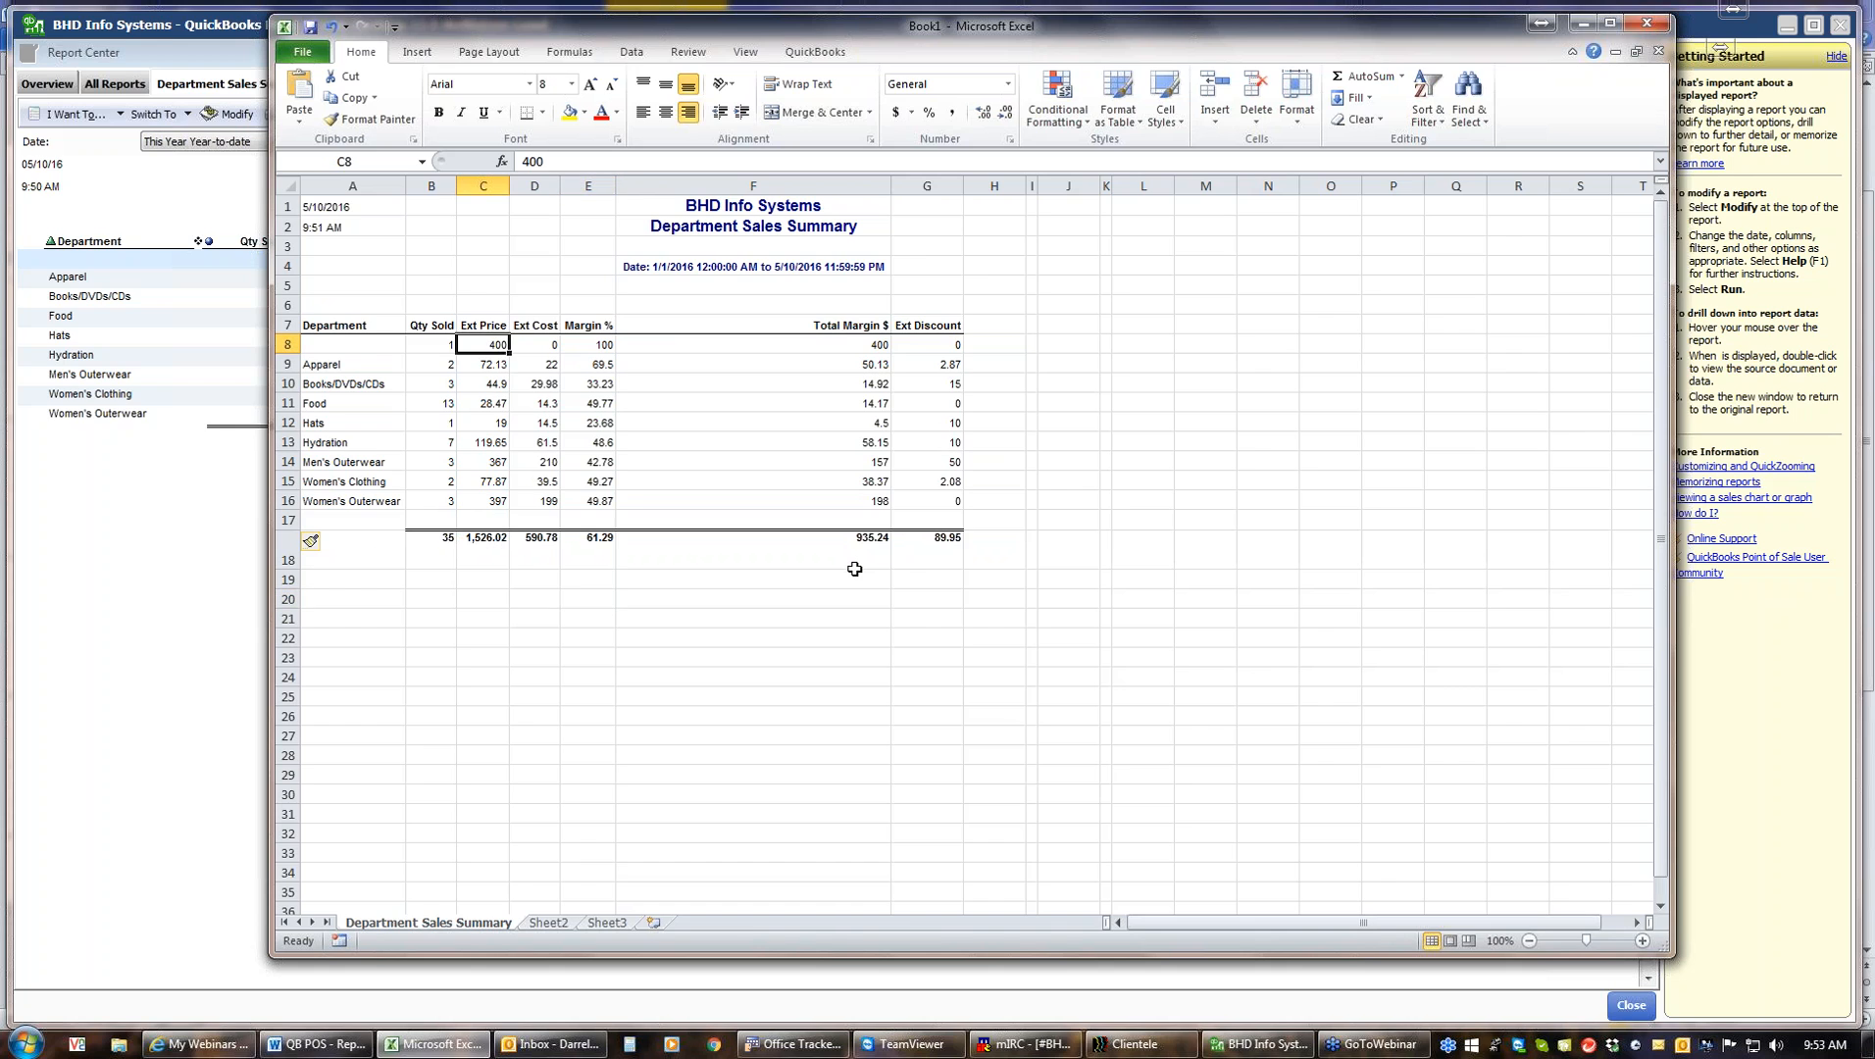
{"action": "left_click", "coordinate": [1427, 116]}
{"action": "left_click", "coordinate": [1450, 144]}
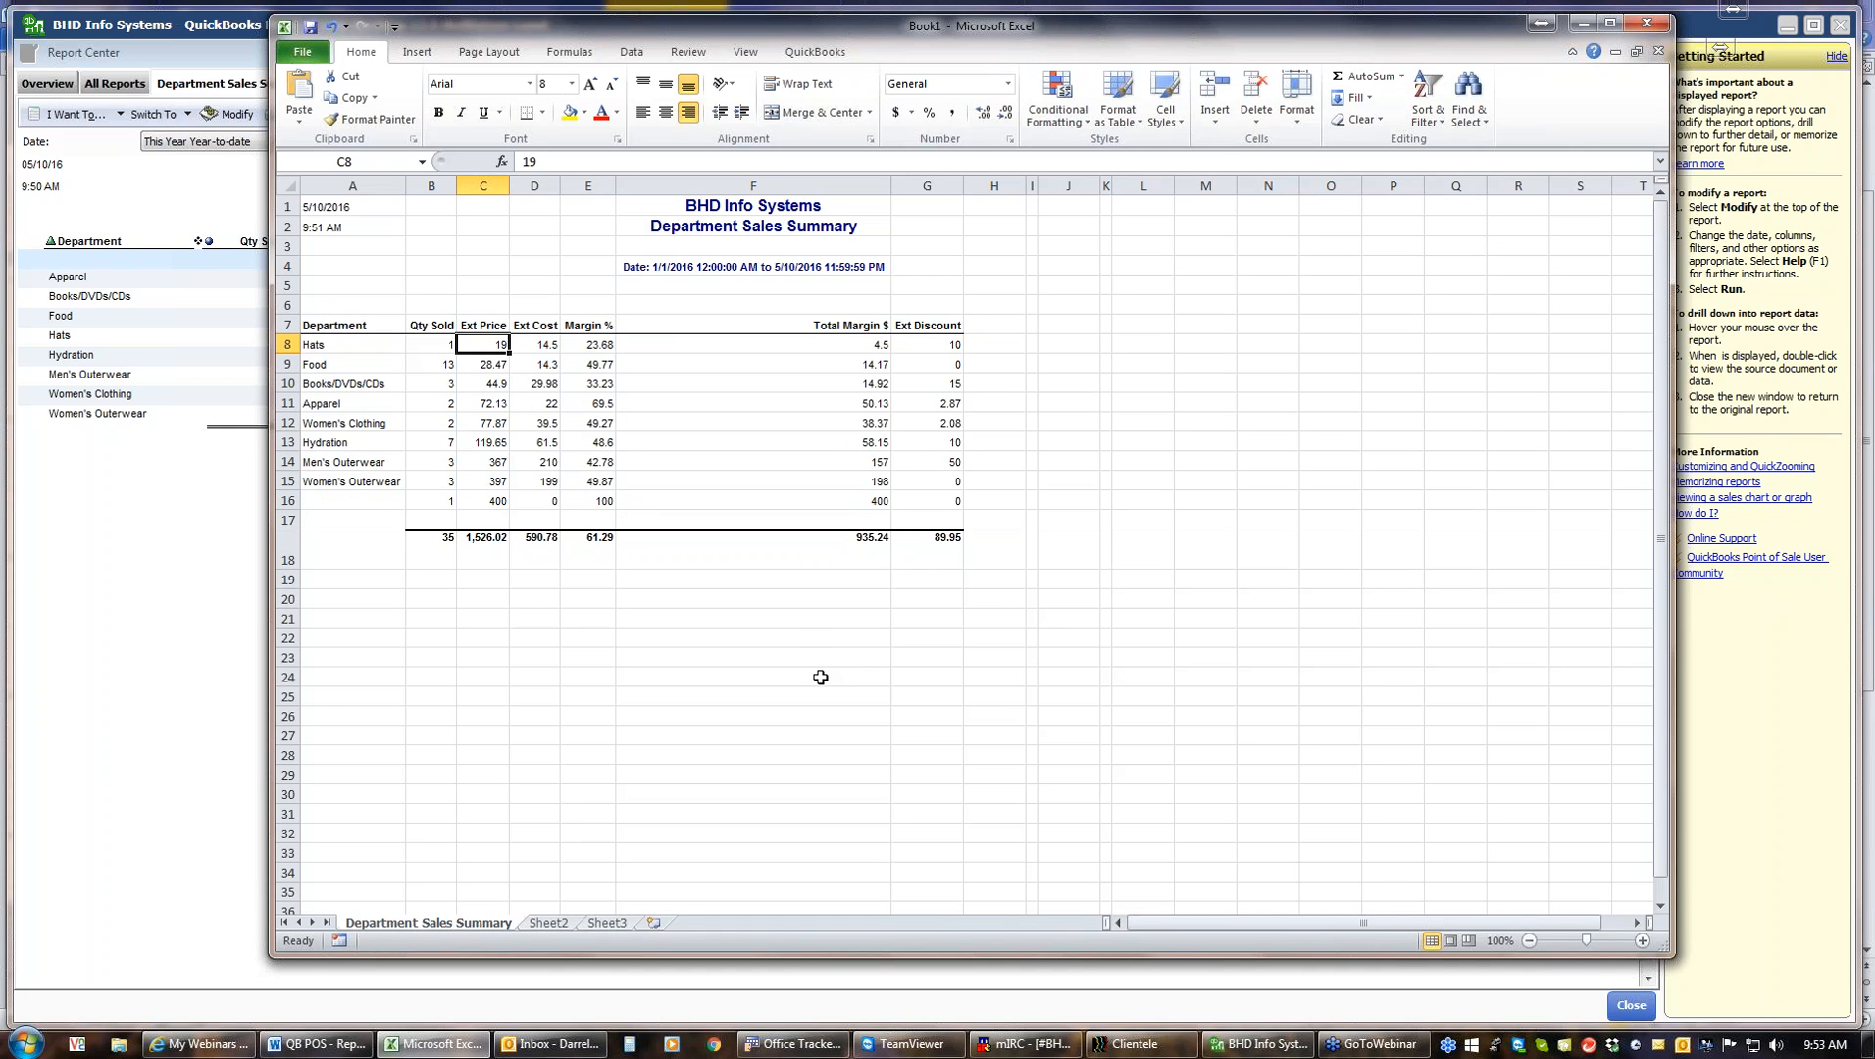
Sort the department rows alphabetically A to Z by Department
{"action": "left_click", "coordinate": [361, 346]}
{"action": "left_click", "coordinate": [1428, 103]}
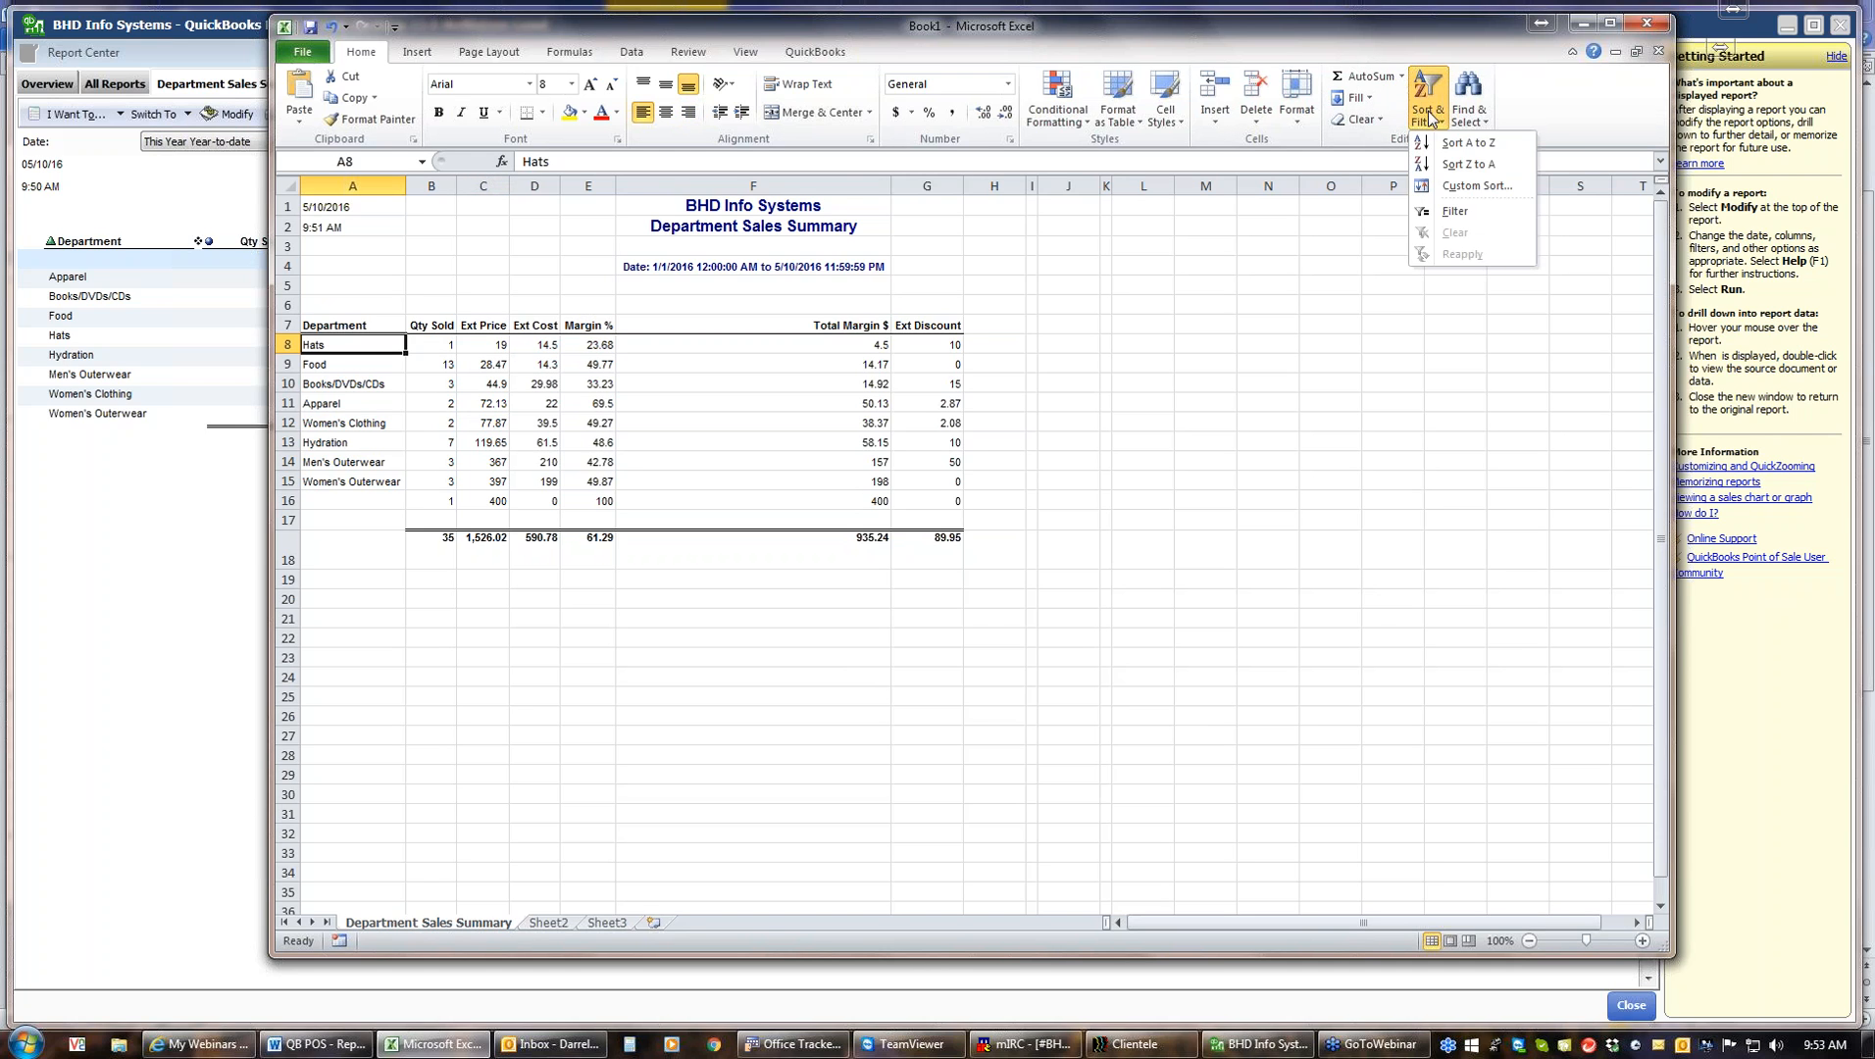
{"action": "left_click", "coordinate": [1450, 144]}
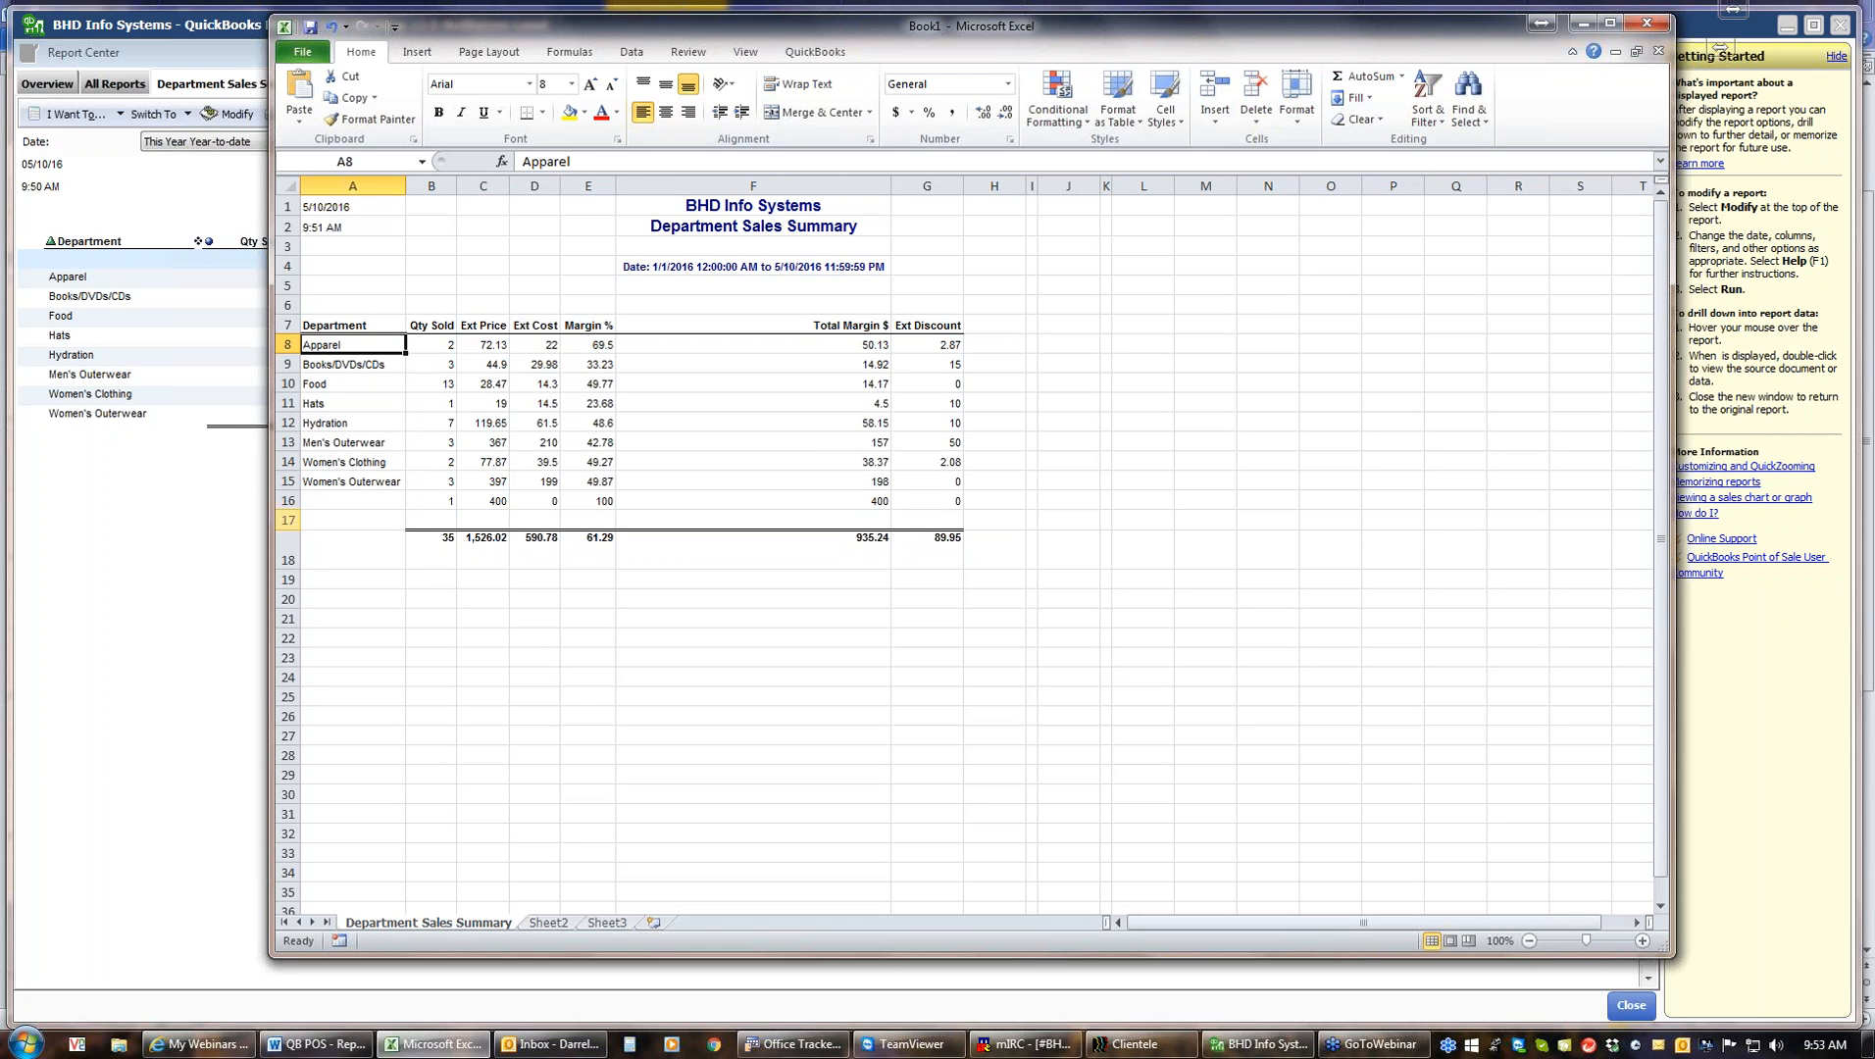
Delete the blank row above the totals row
{"action": "right_click", "coordinate": [287, 521]}
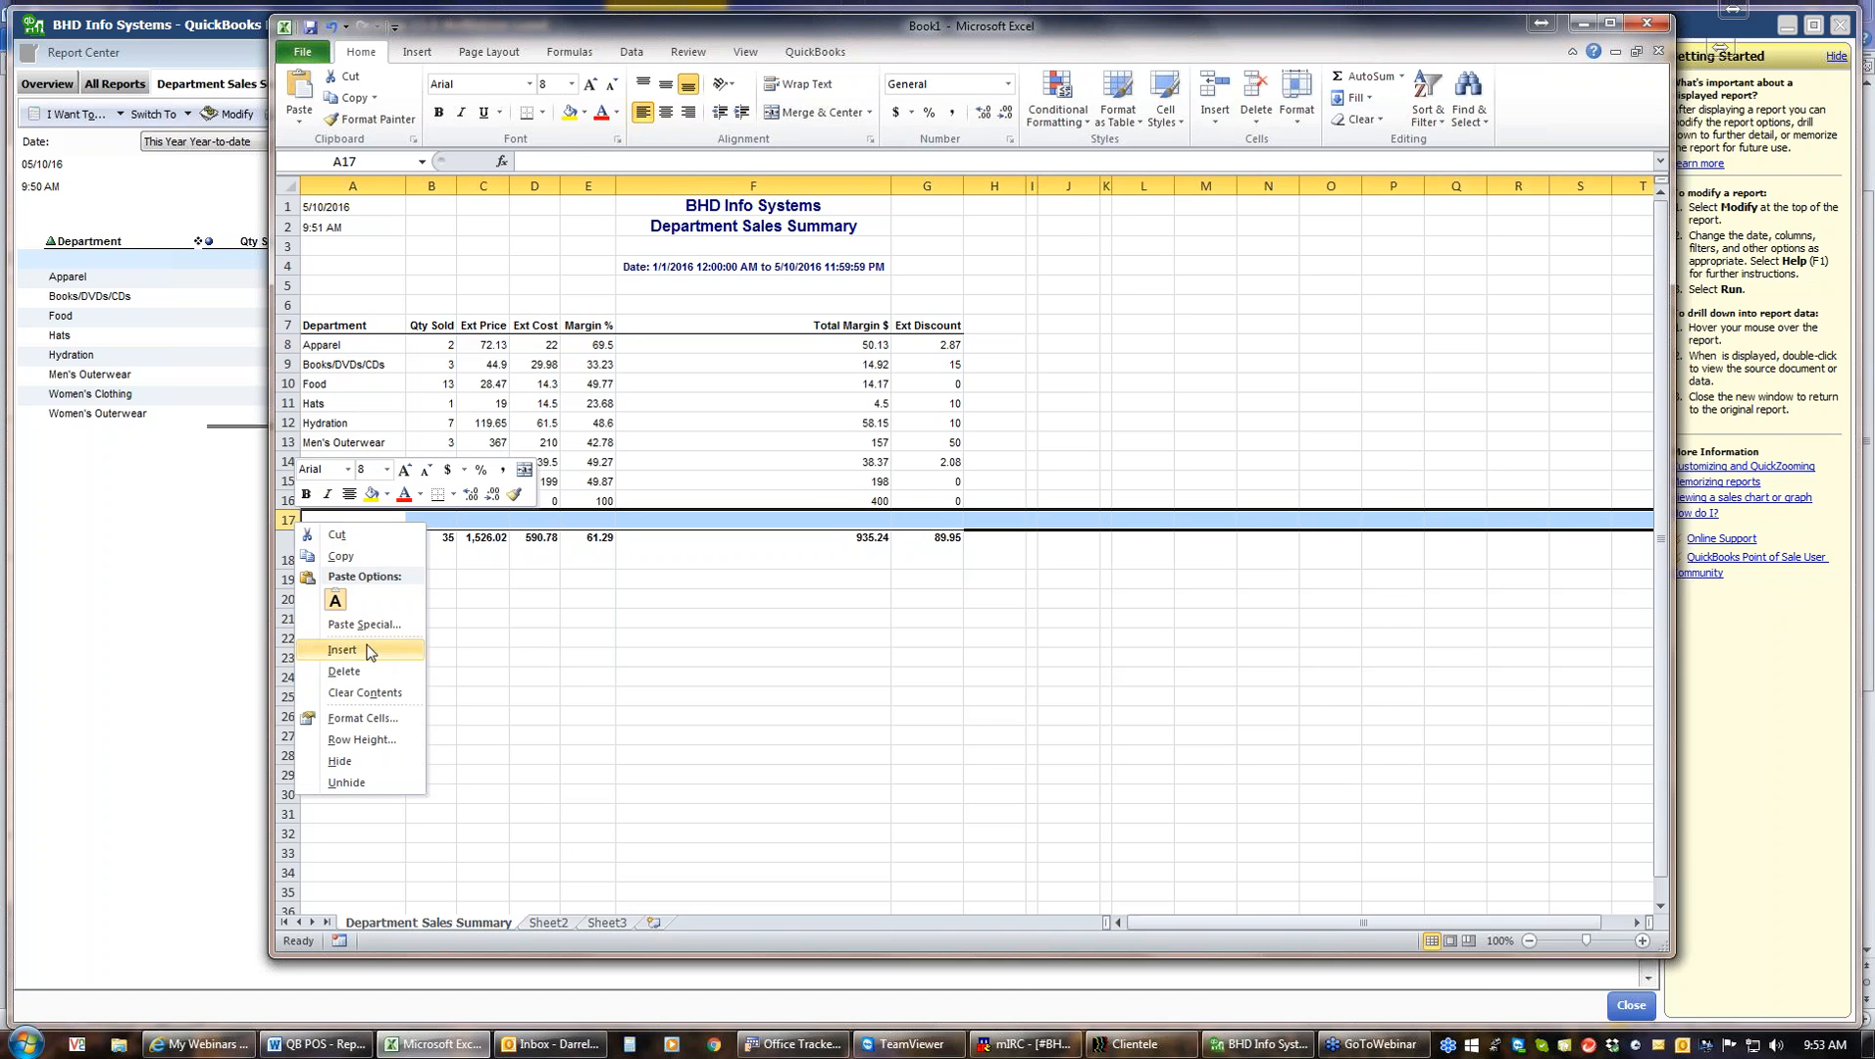
{"action": "left_click", "coordinate": [346, 673]}
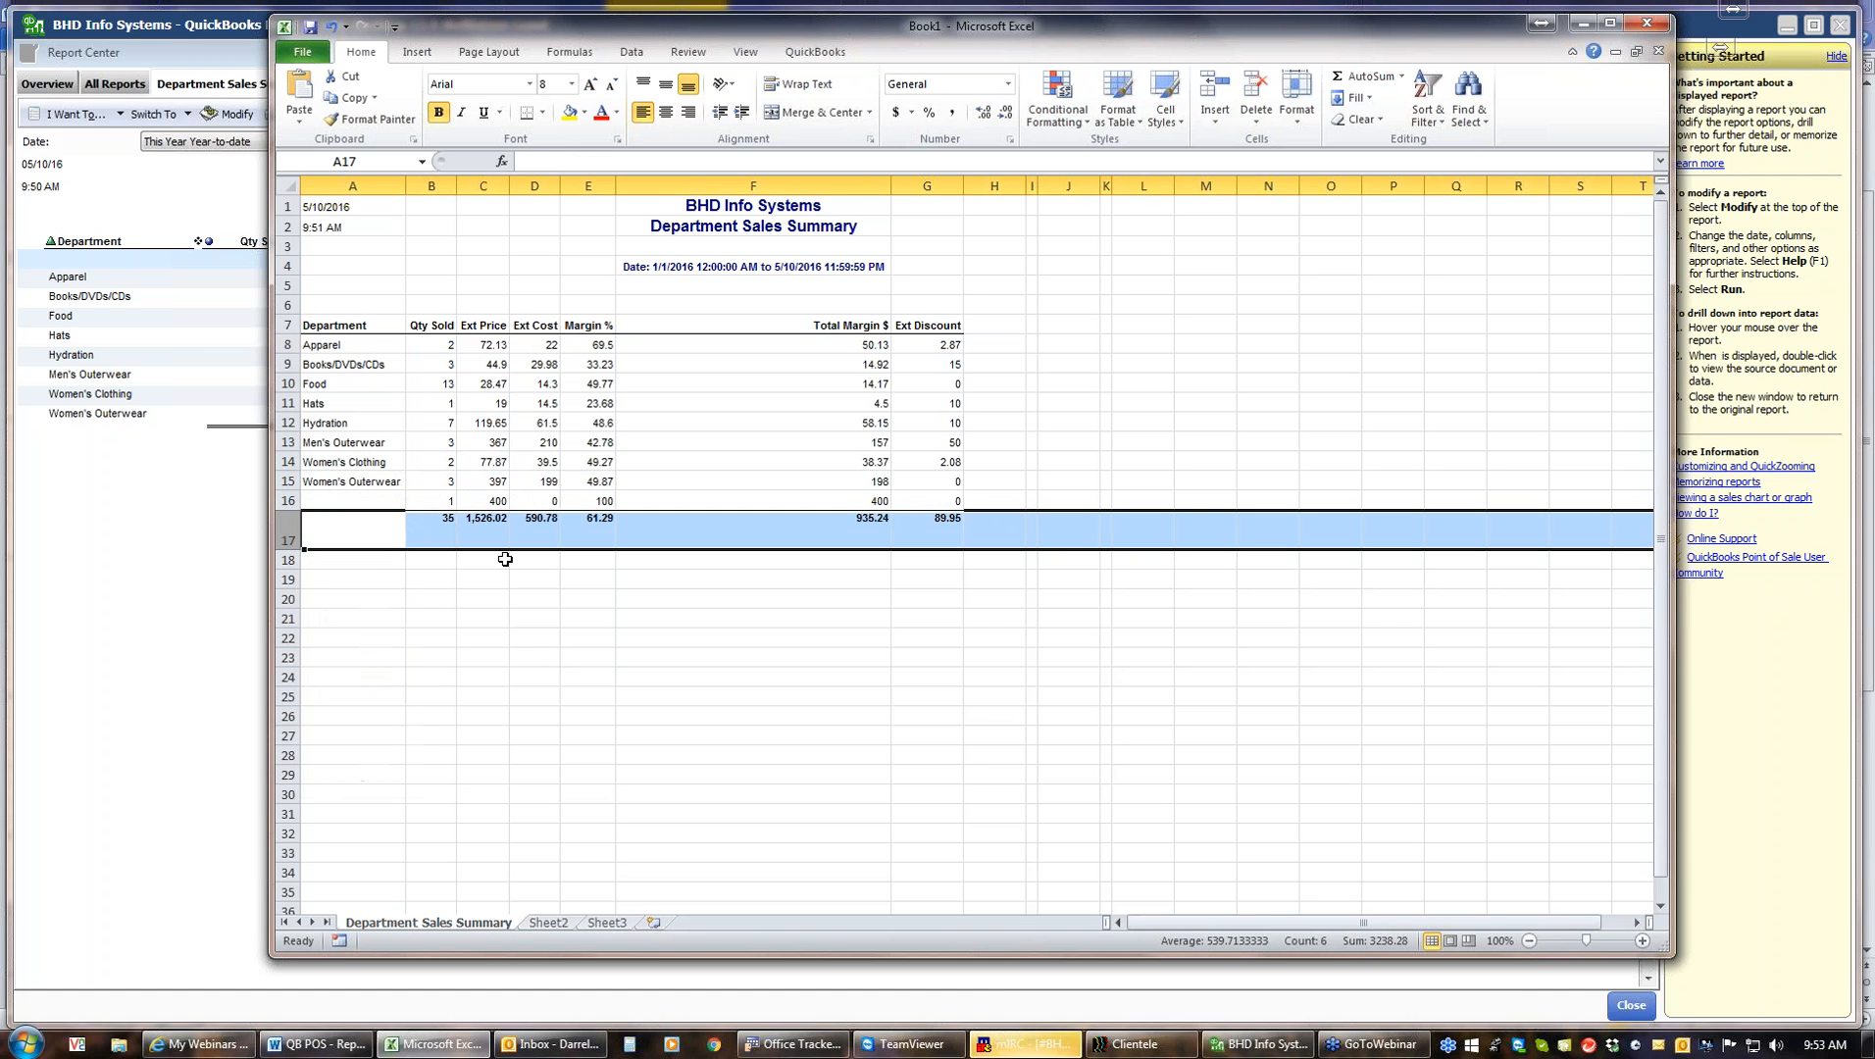
Sort the department rows by Ext Price again, smallest to largest
{"action": "left_click", "coordinate": [493, 345]}
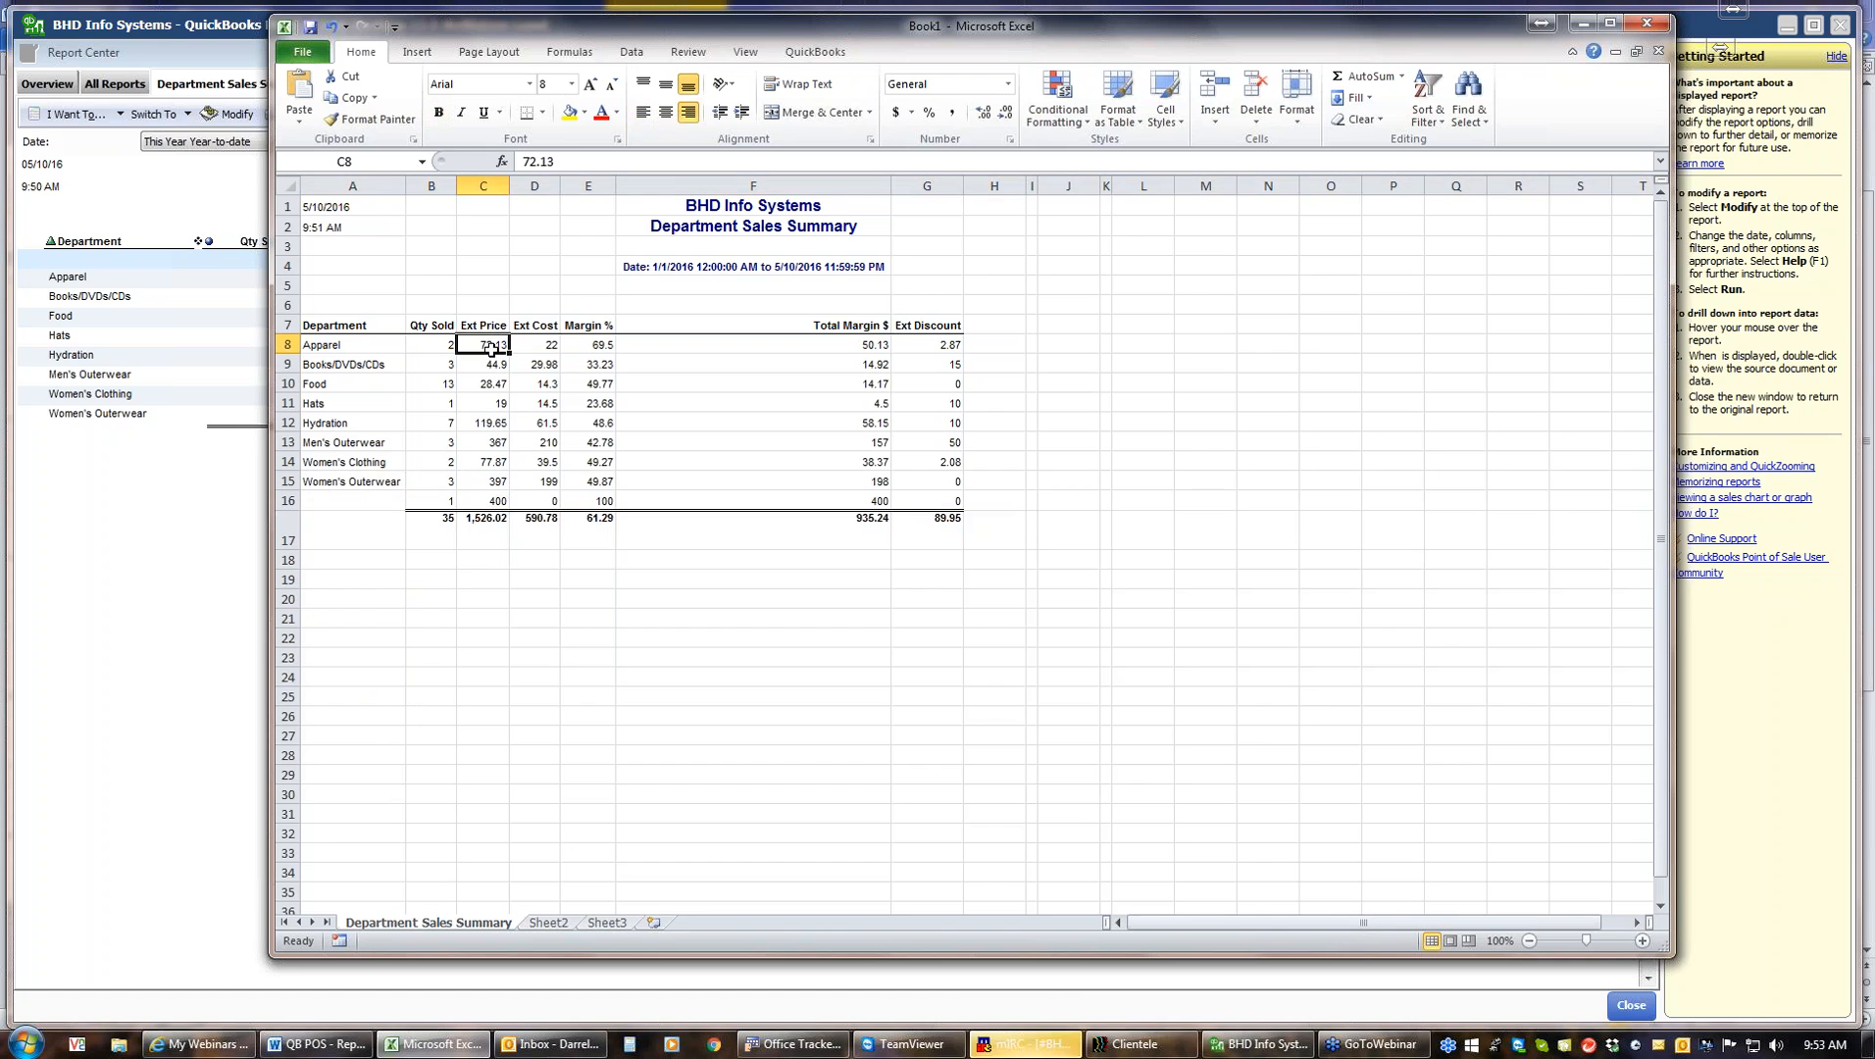
{"action": "left_click", "coordinate": [1437, 106]}
{"action": "left_click", "coordinate": [1463, 144]}
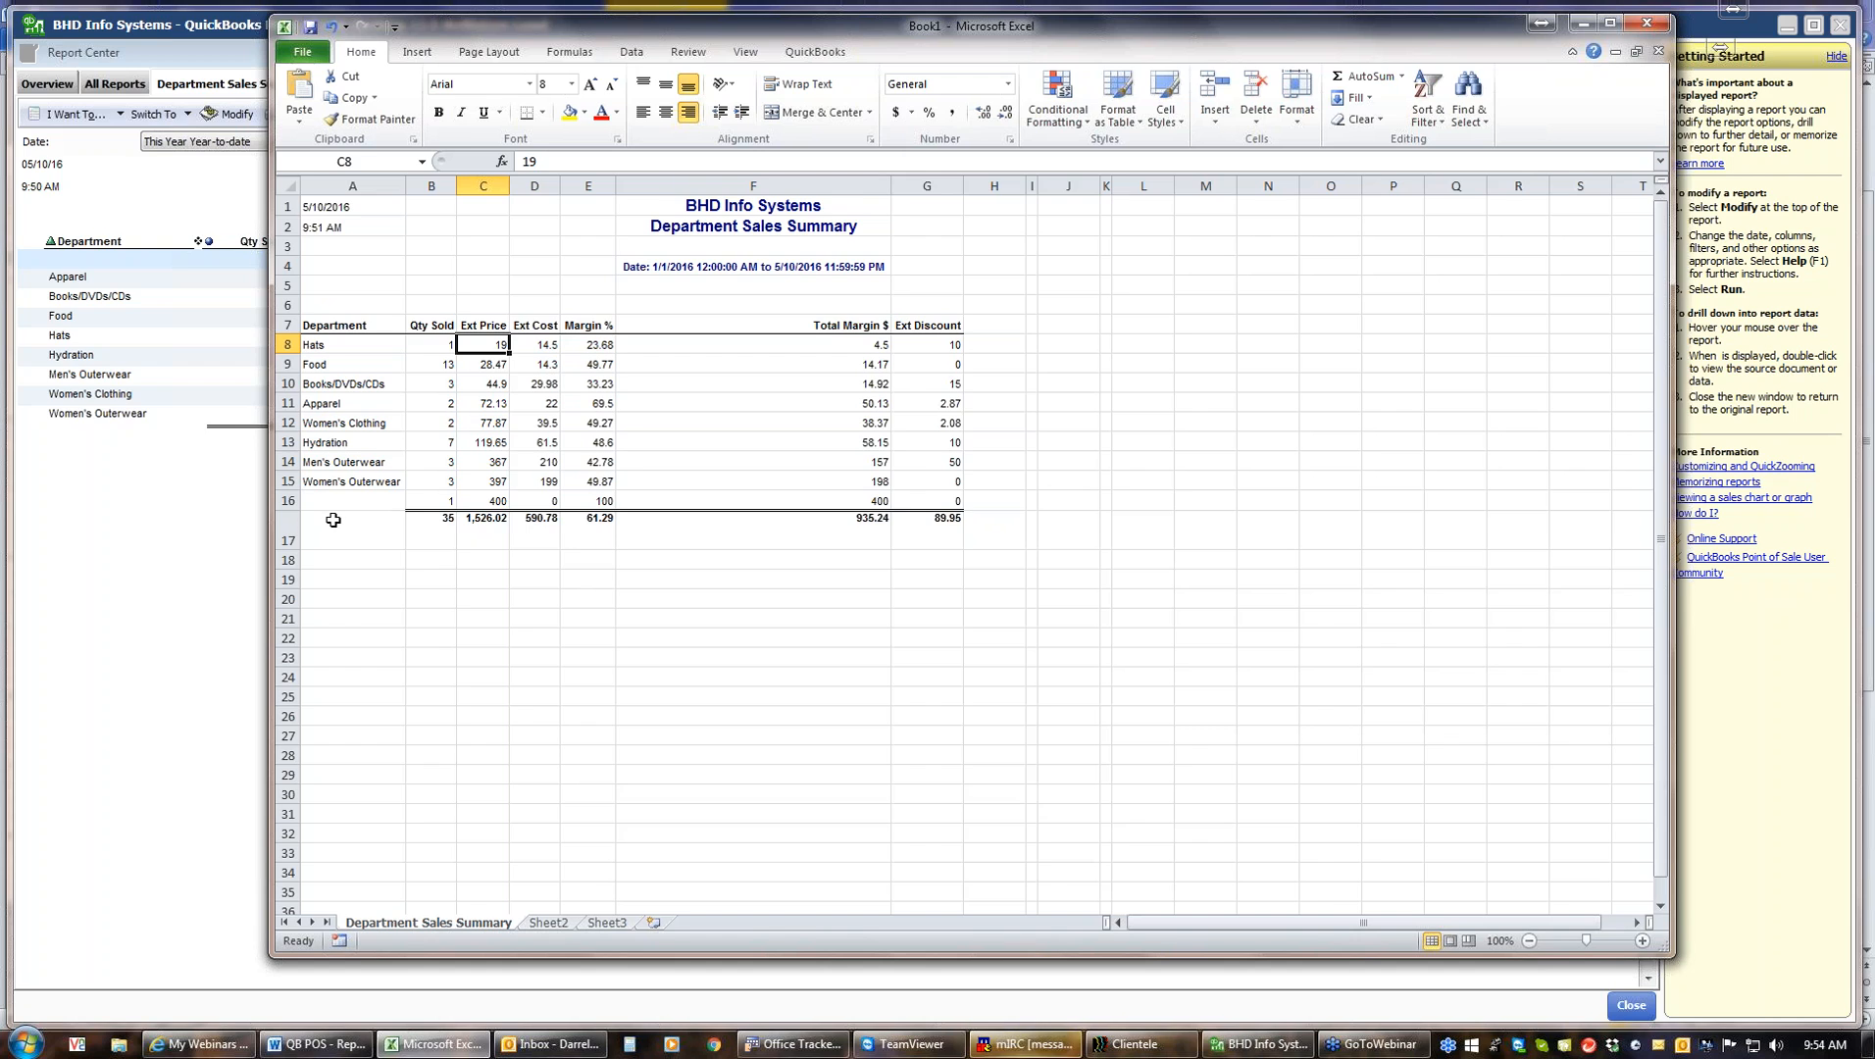
Sort the department rows by Ext Cost, smallest to largest
{"action": "left_click", "coordinate": [545, 346]}
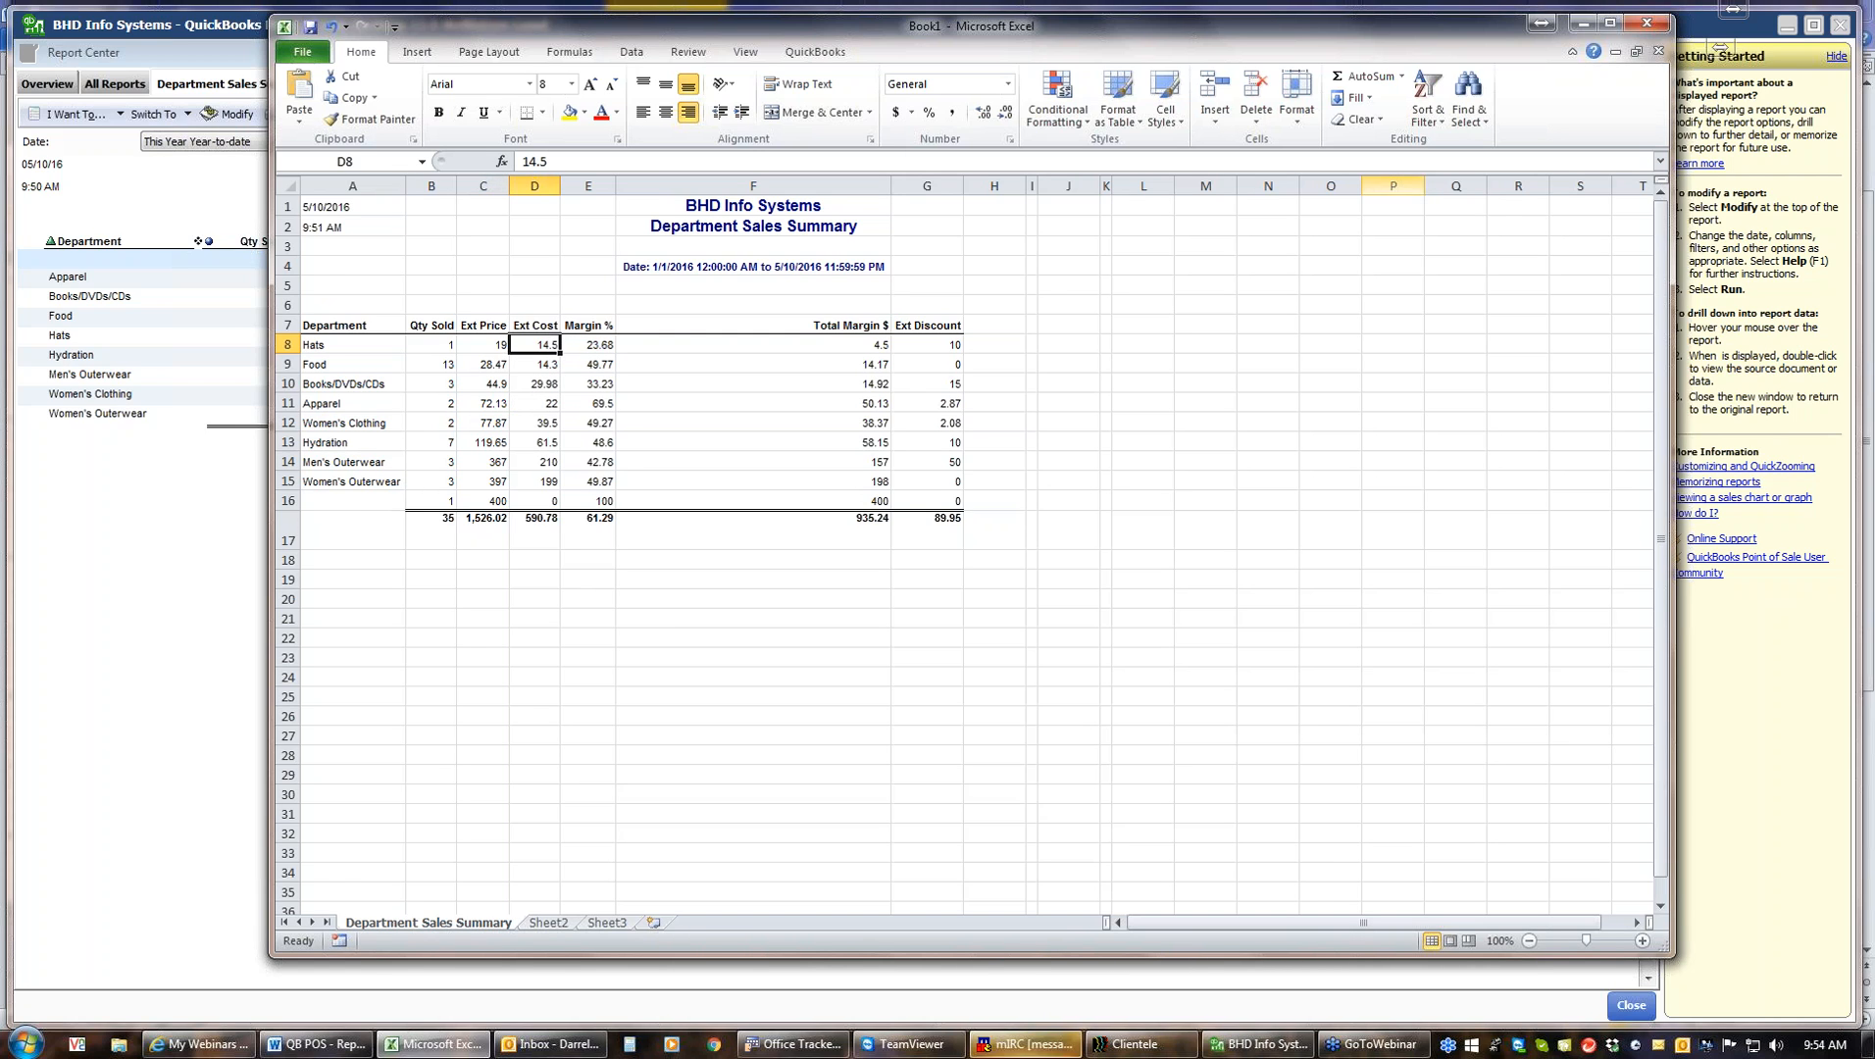
{"action": "left_click", "coordinate": [1429, 103]}
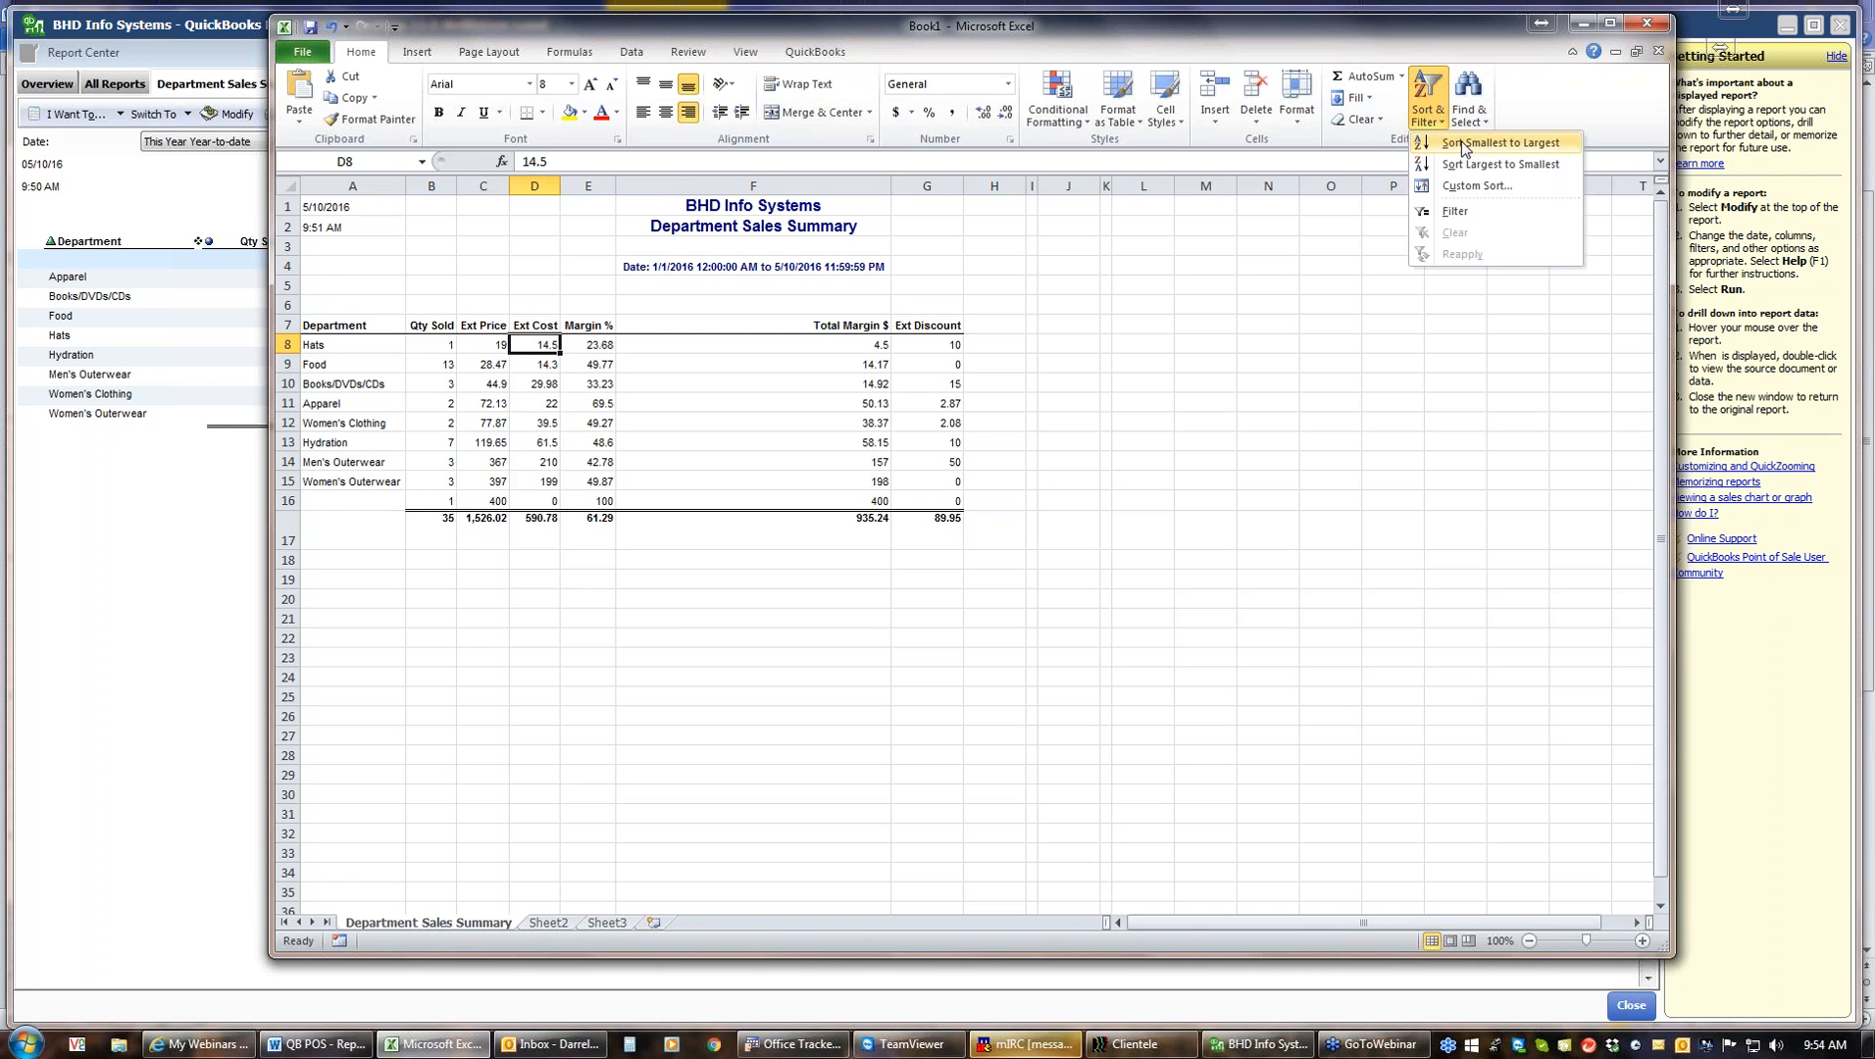
{"action": "left_click", "coordinate": [1464, 145]}
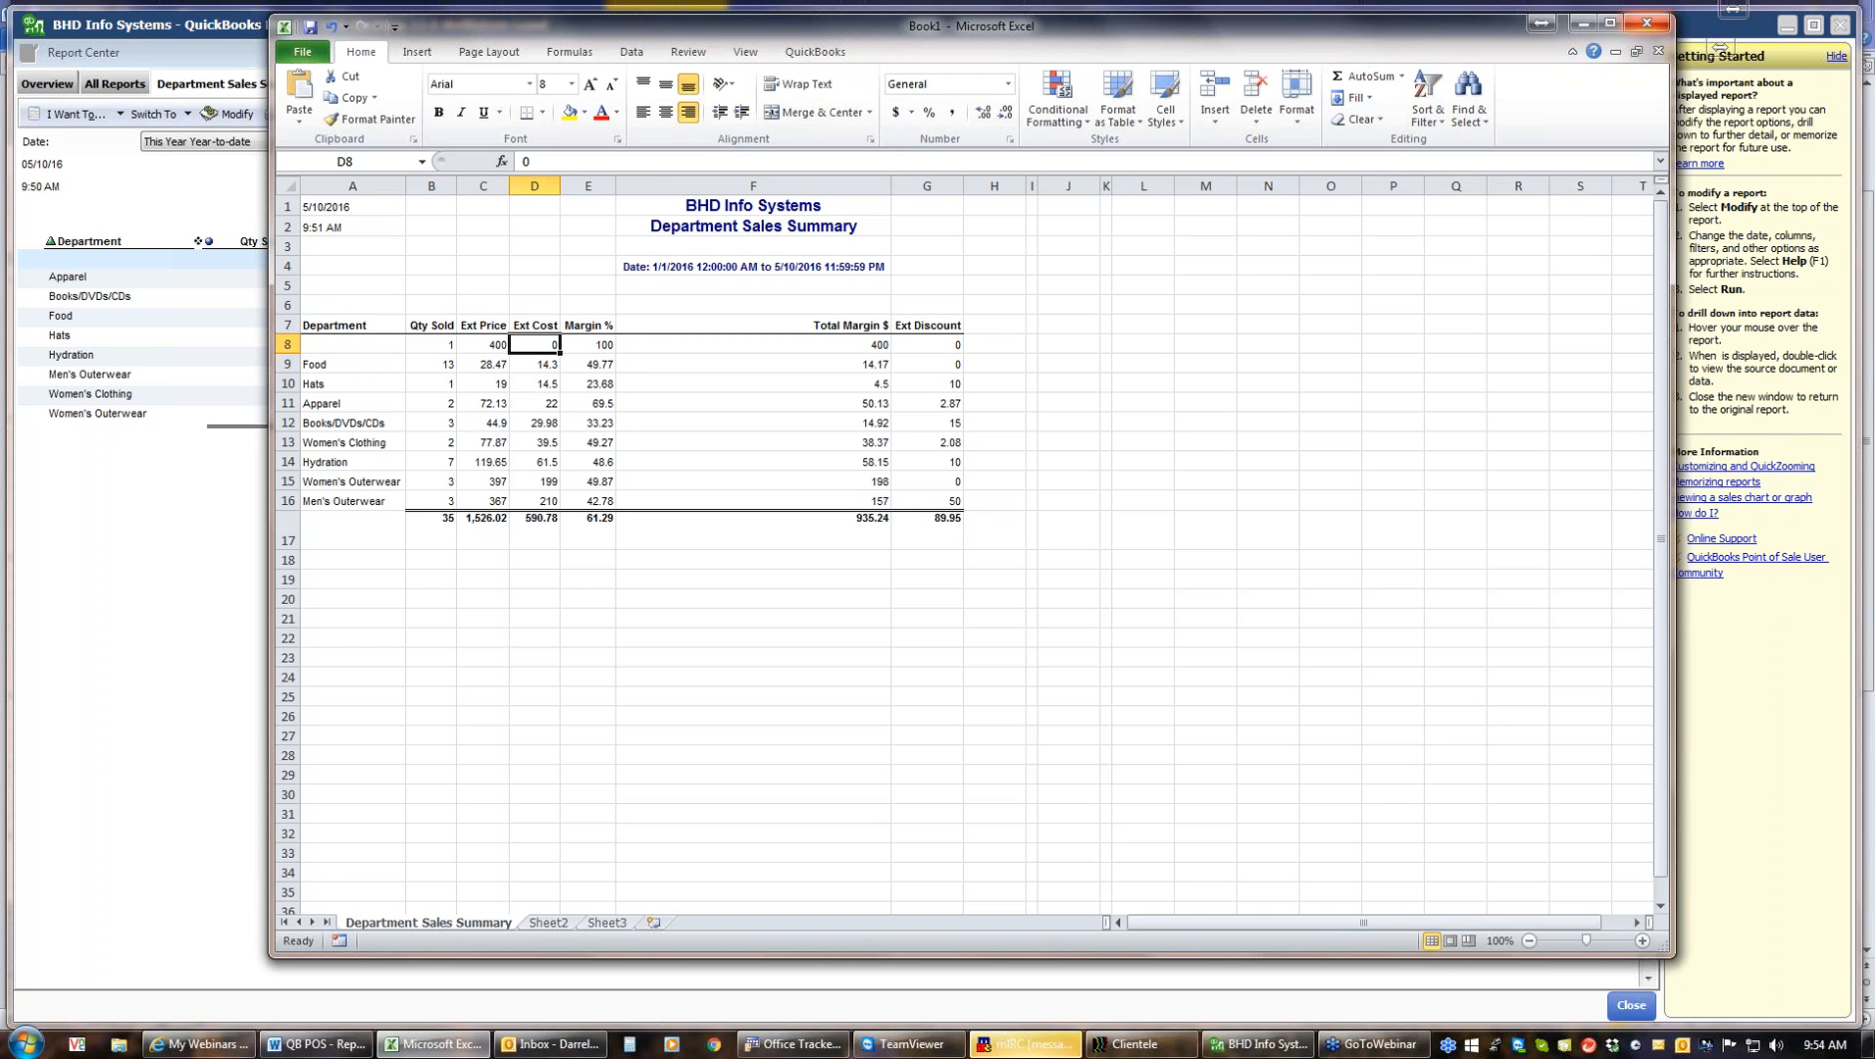
Close the Excel workbook and the Department Sales Summary report tab
{"action": "left_click", "coordinate": [1648, 26]}
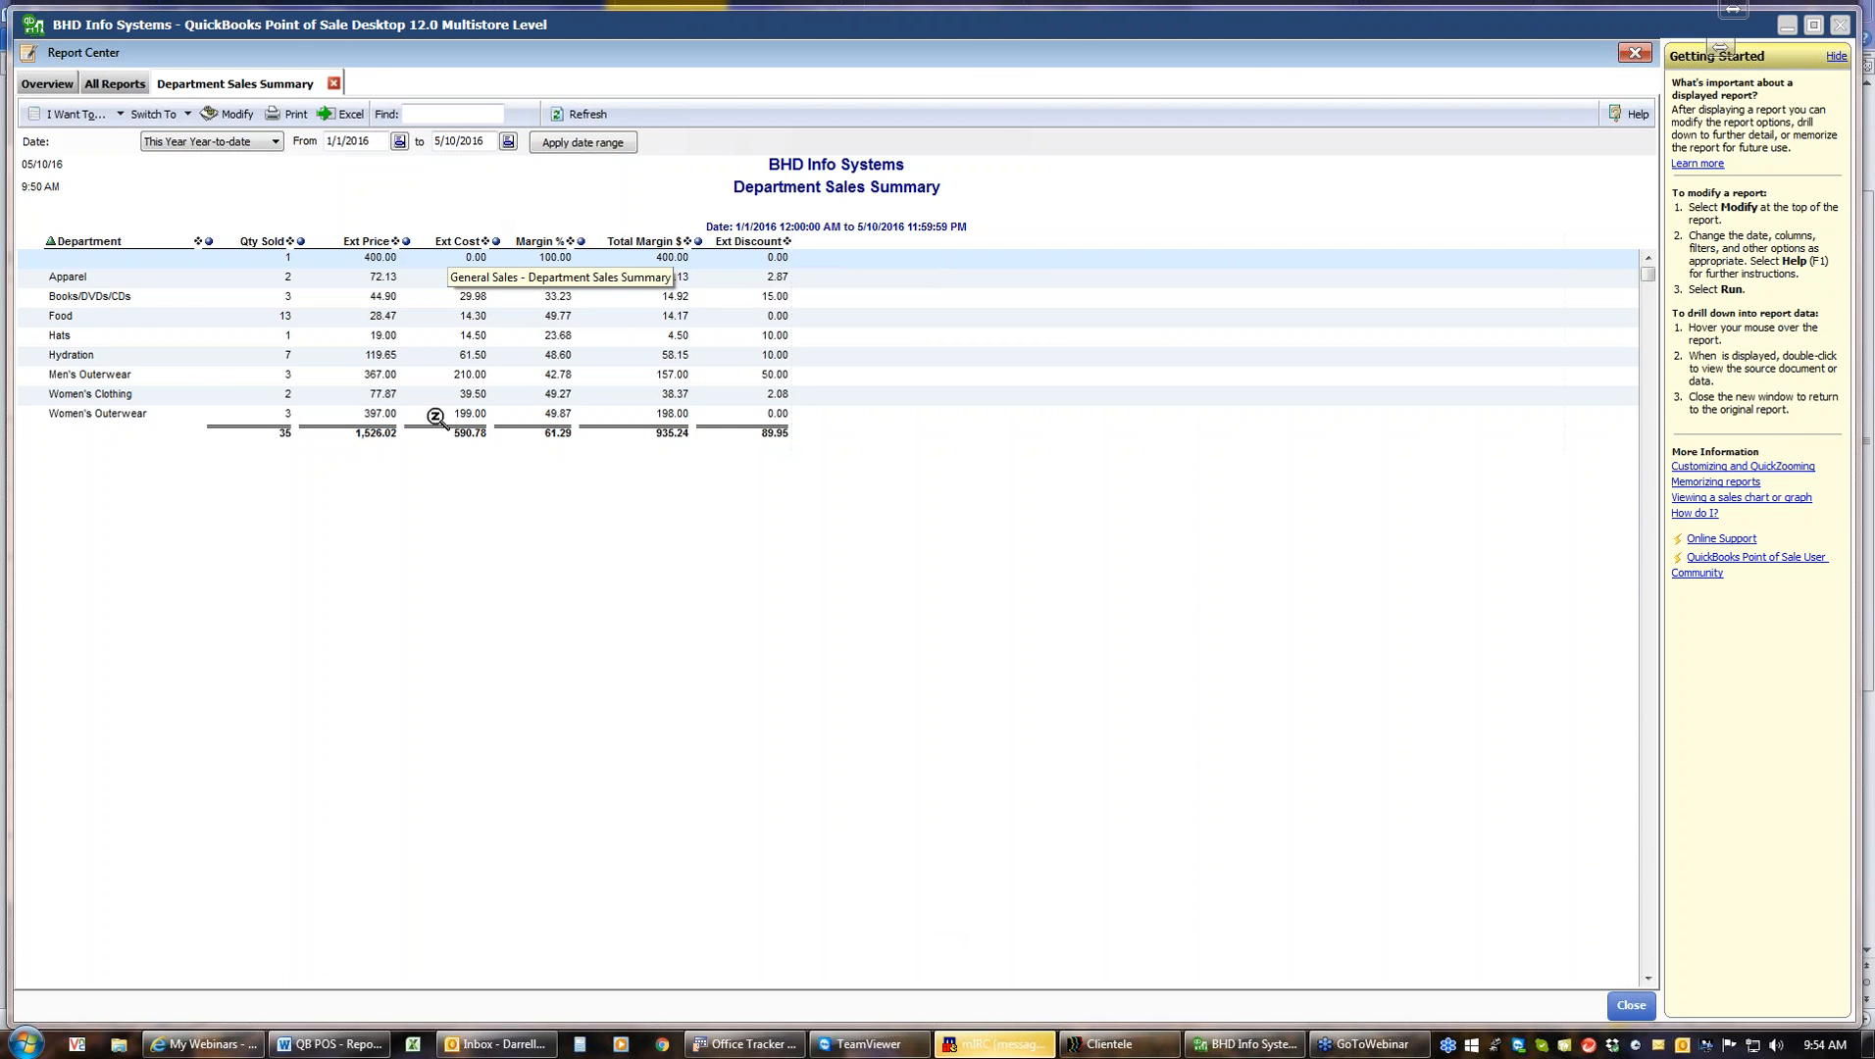
{"action": "left_click", "coordinate": [333, 82]}
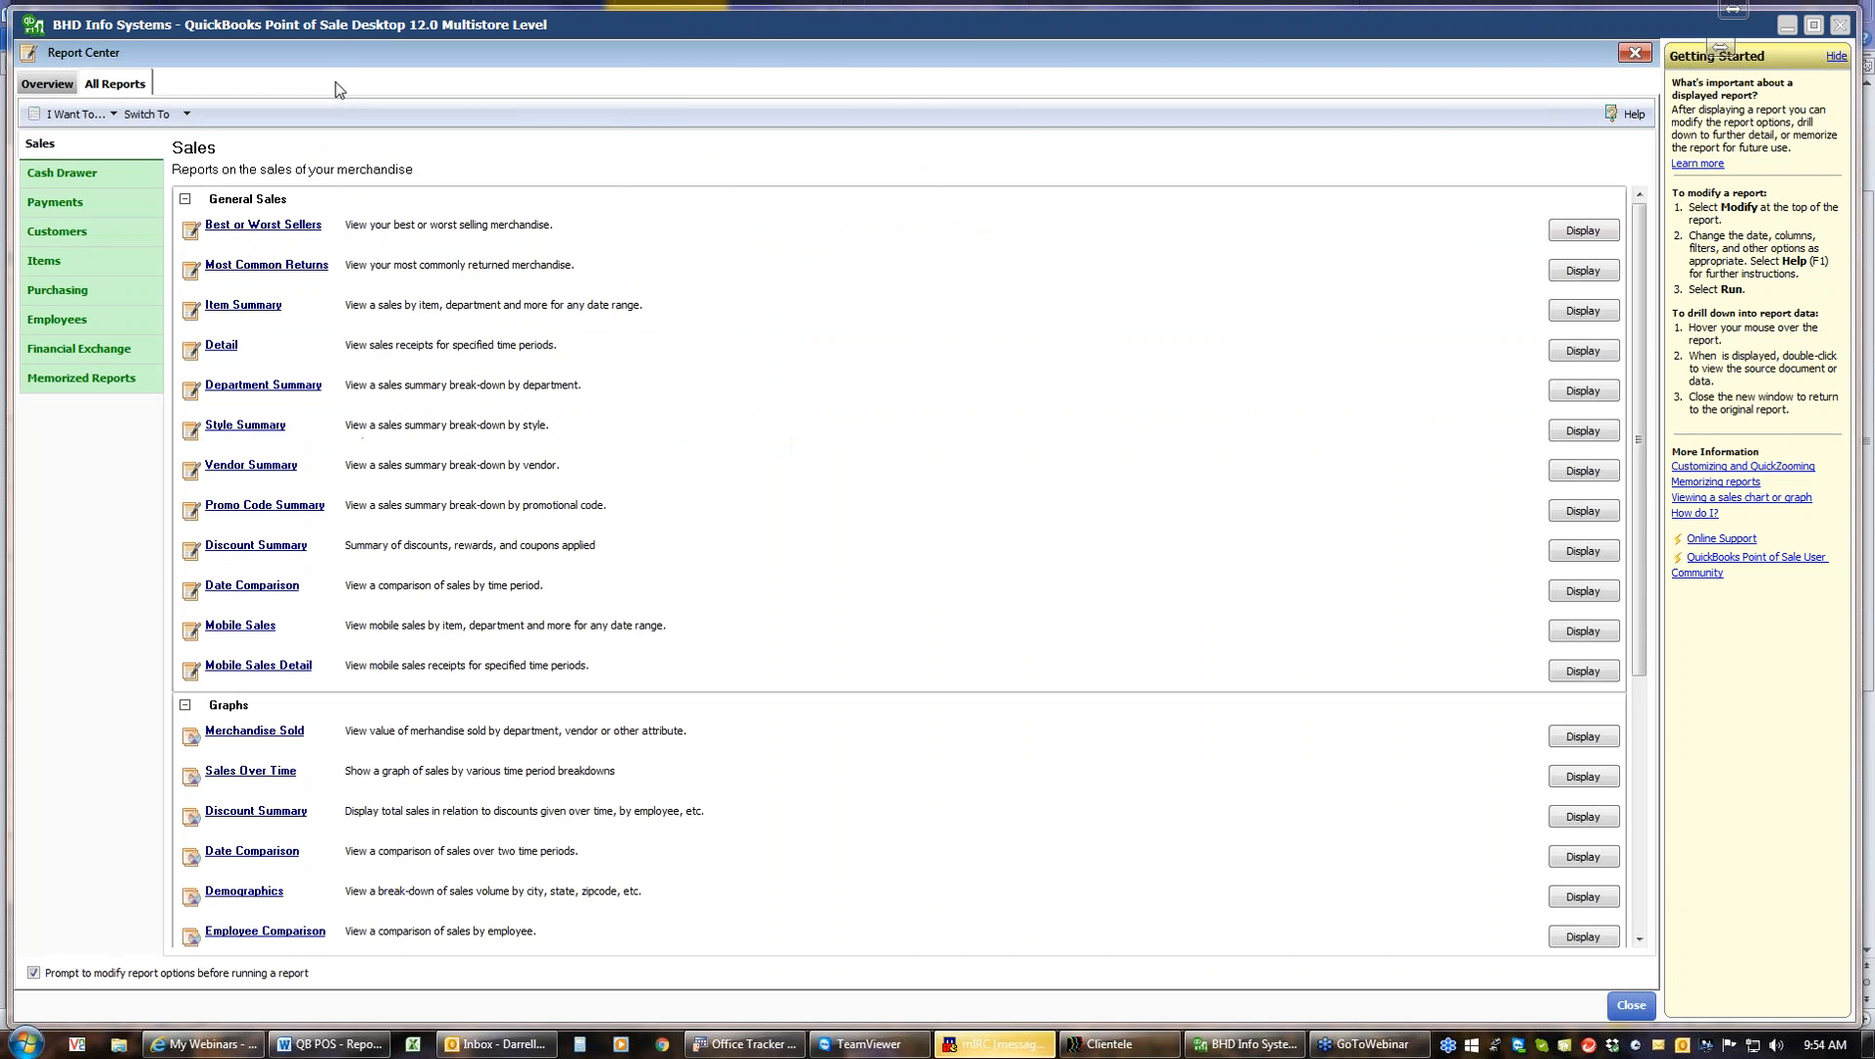
Run the Item List report from the Items report category, then close the Report Center
{"action": "left_click", "coordinate": [71, 261]}
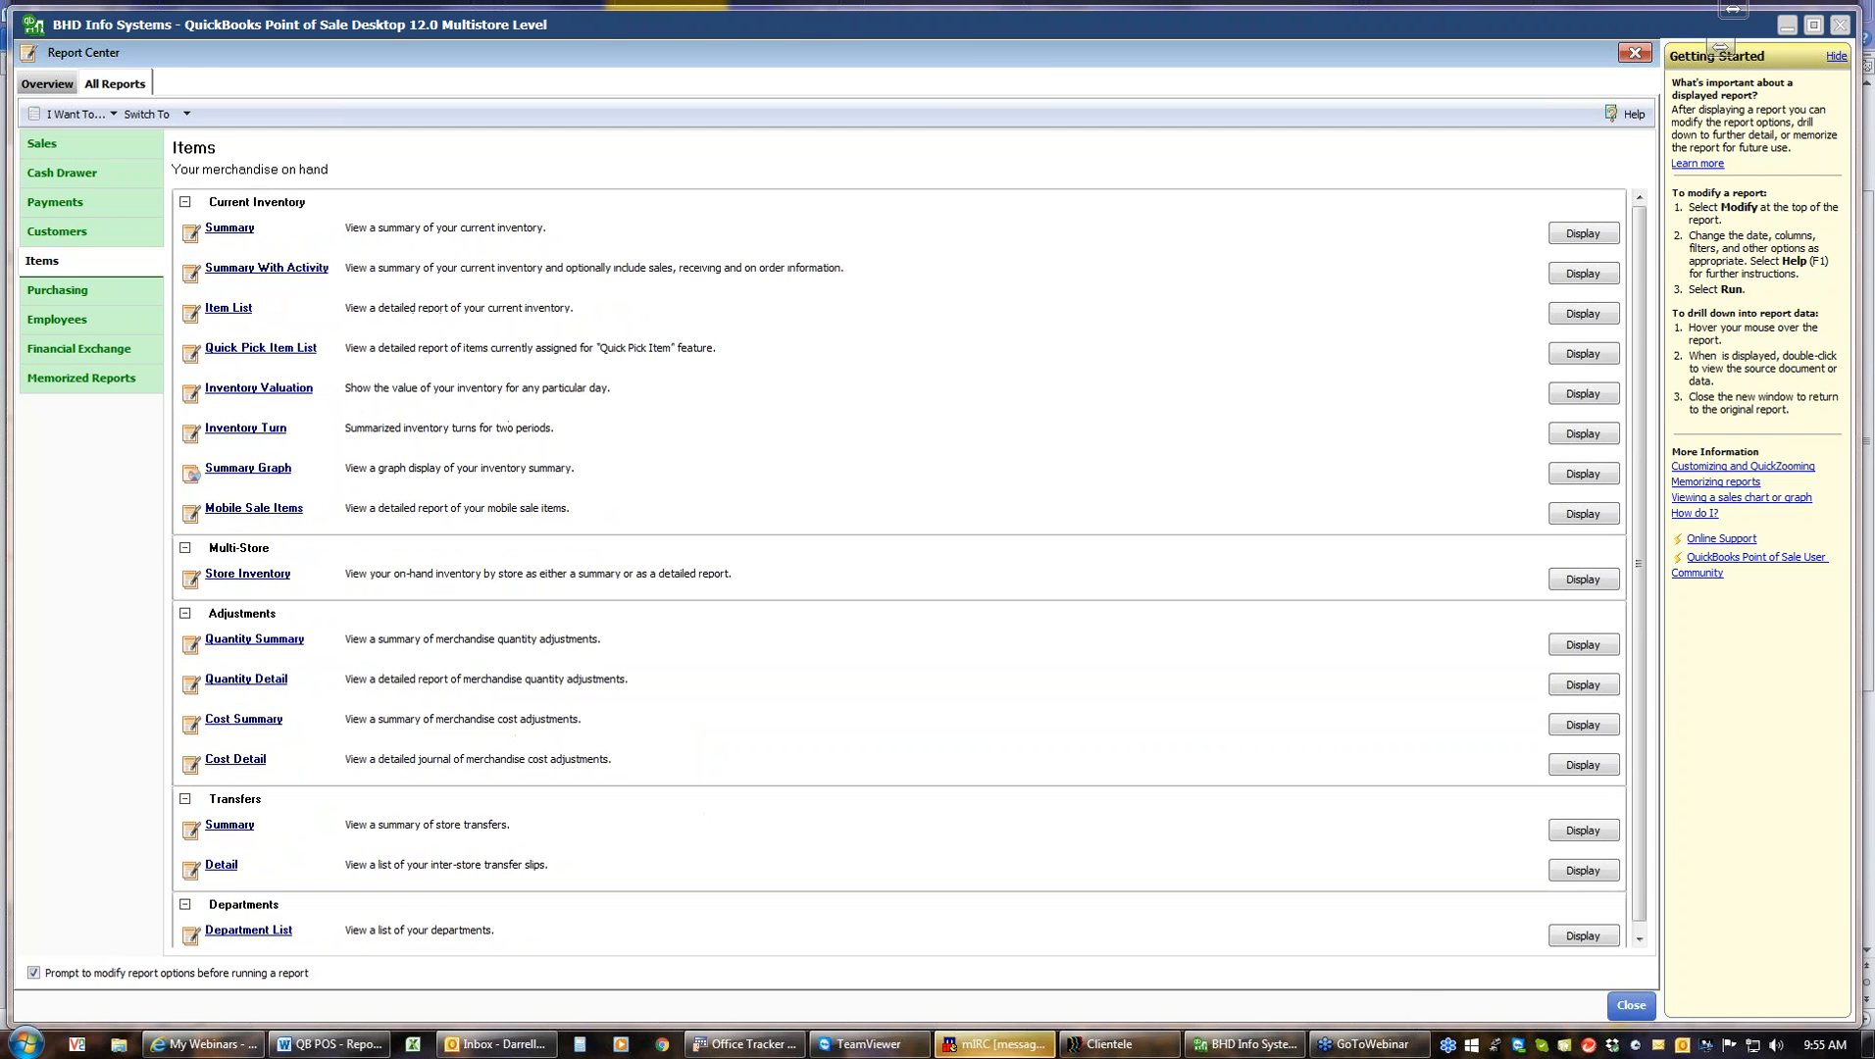
{"action": "left_click", "coordinate": [226, 312]}
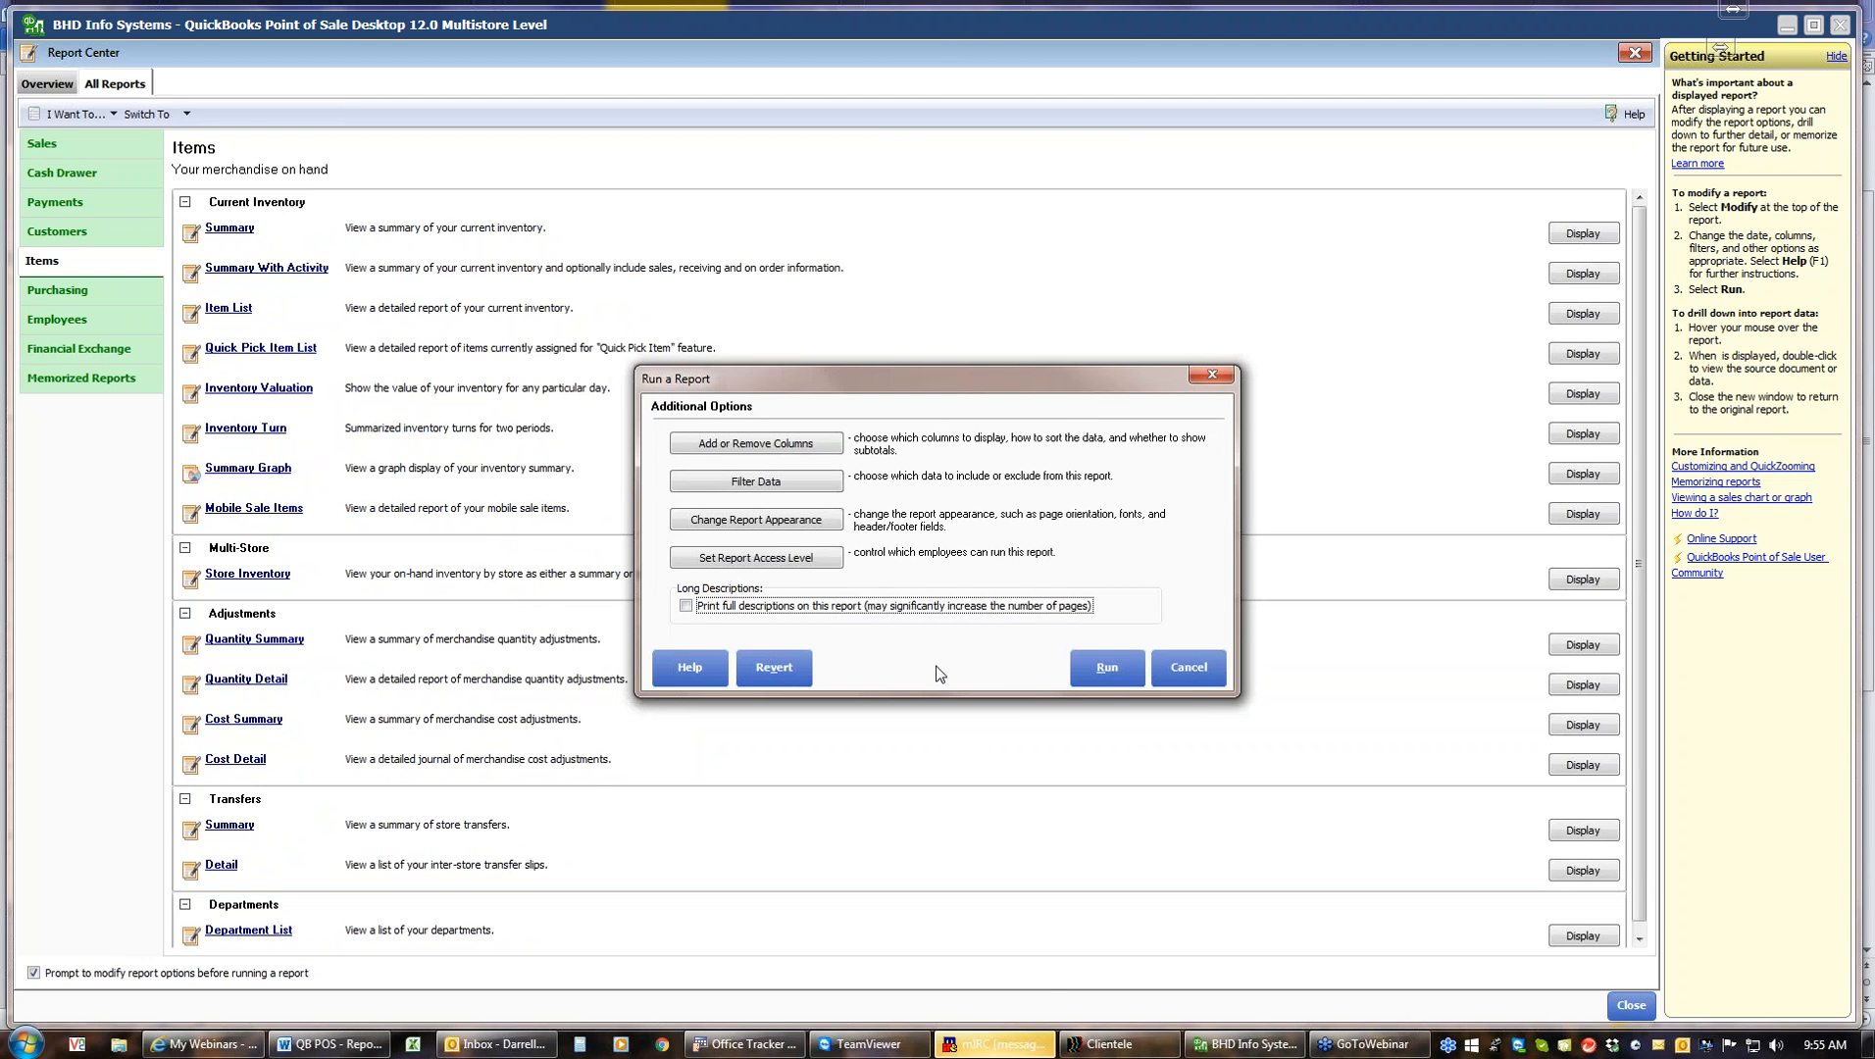
{"action": "left_click", "coordinate": [1096, 675]}
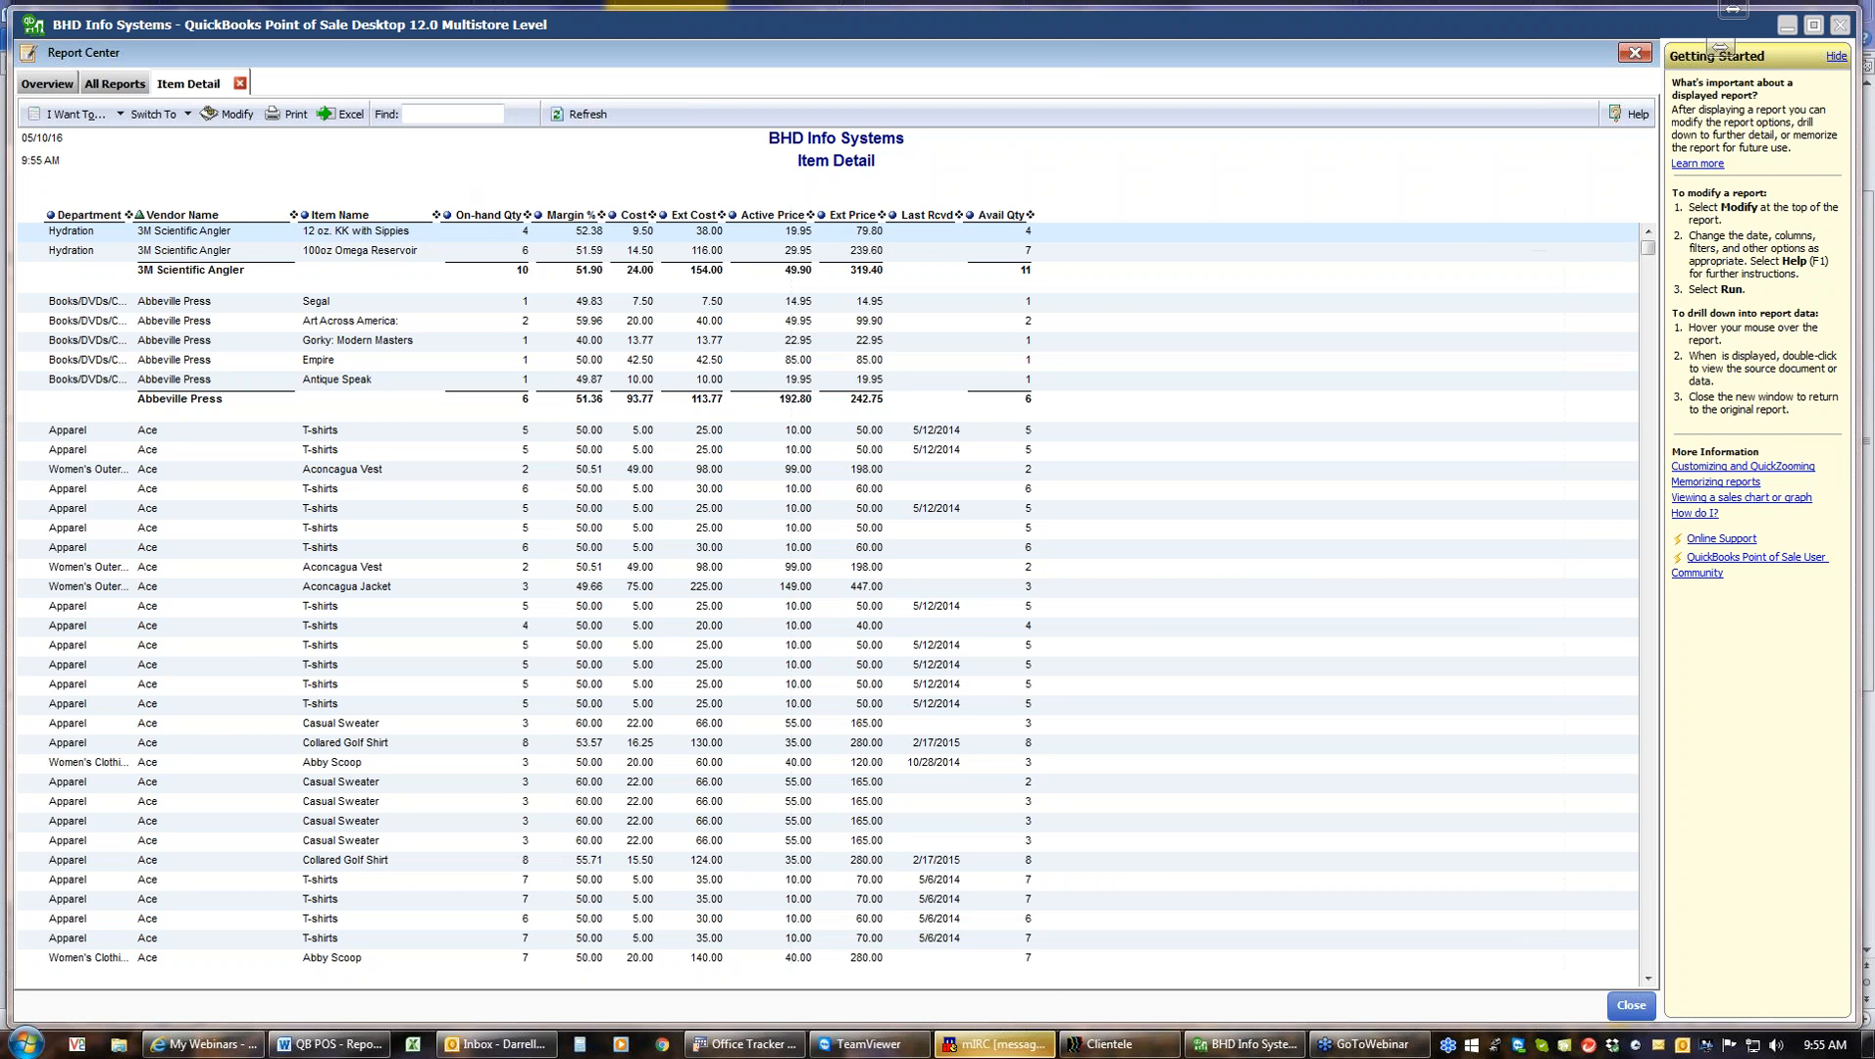
{"action": "left_click", "coordinate": [1632, 1006]}
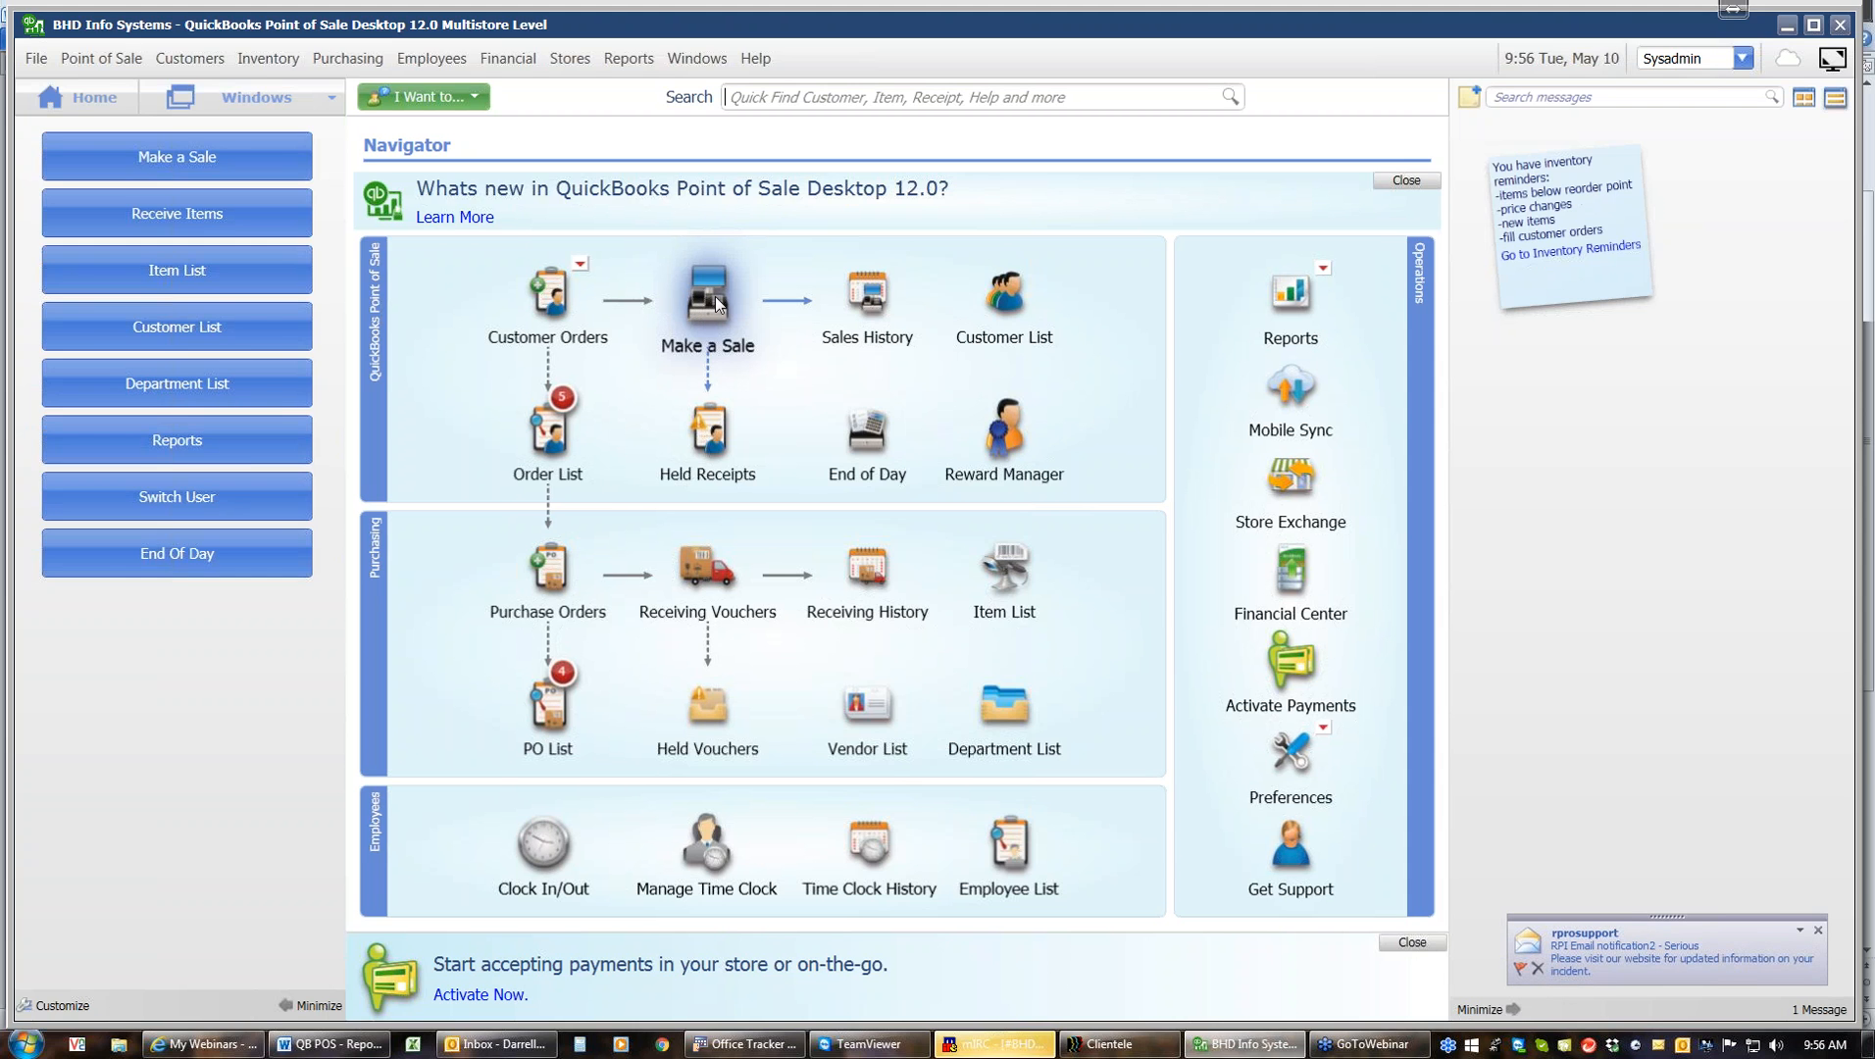
Start a new sale and add 10 g Protein Bars (Peanut Butte) and 12oz Kanteen Wide Insulated (Glacier White)
{"action": "left_click", "coordinate": [667, 304]}
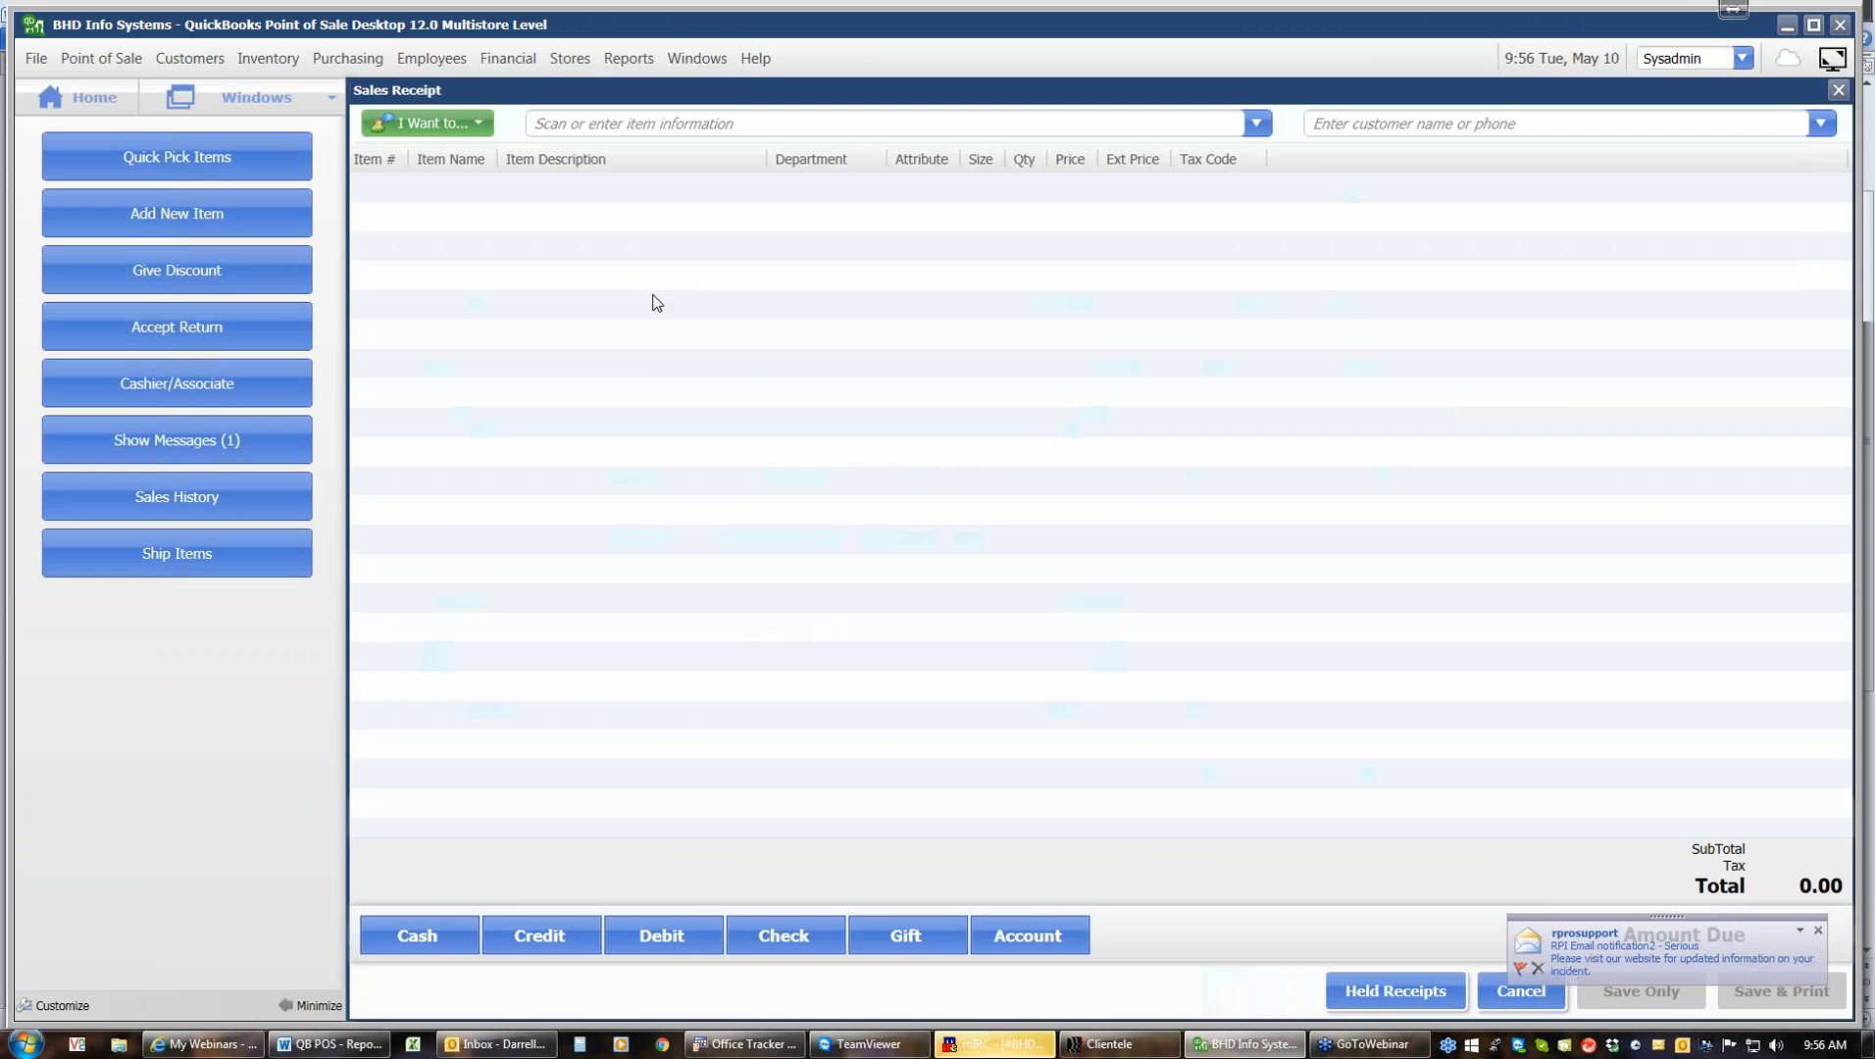
{"action": "left_click", "coordinate": [1255, 124]}
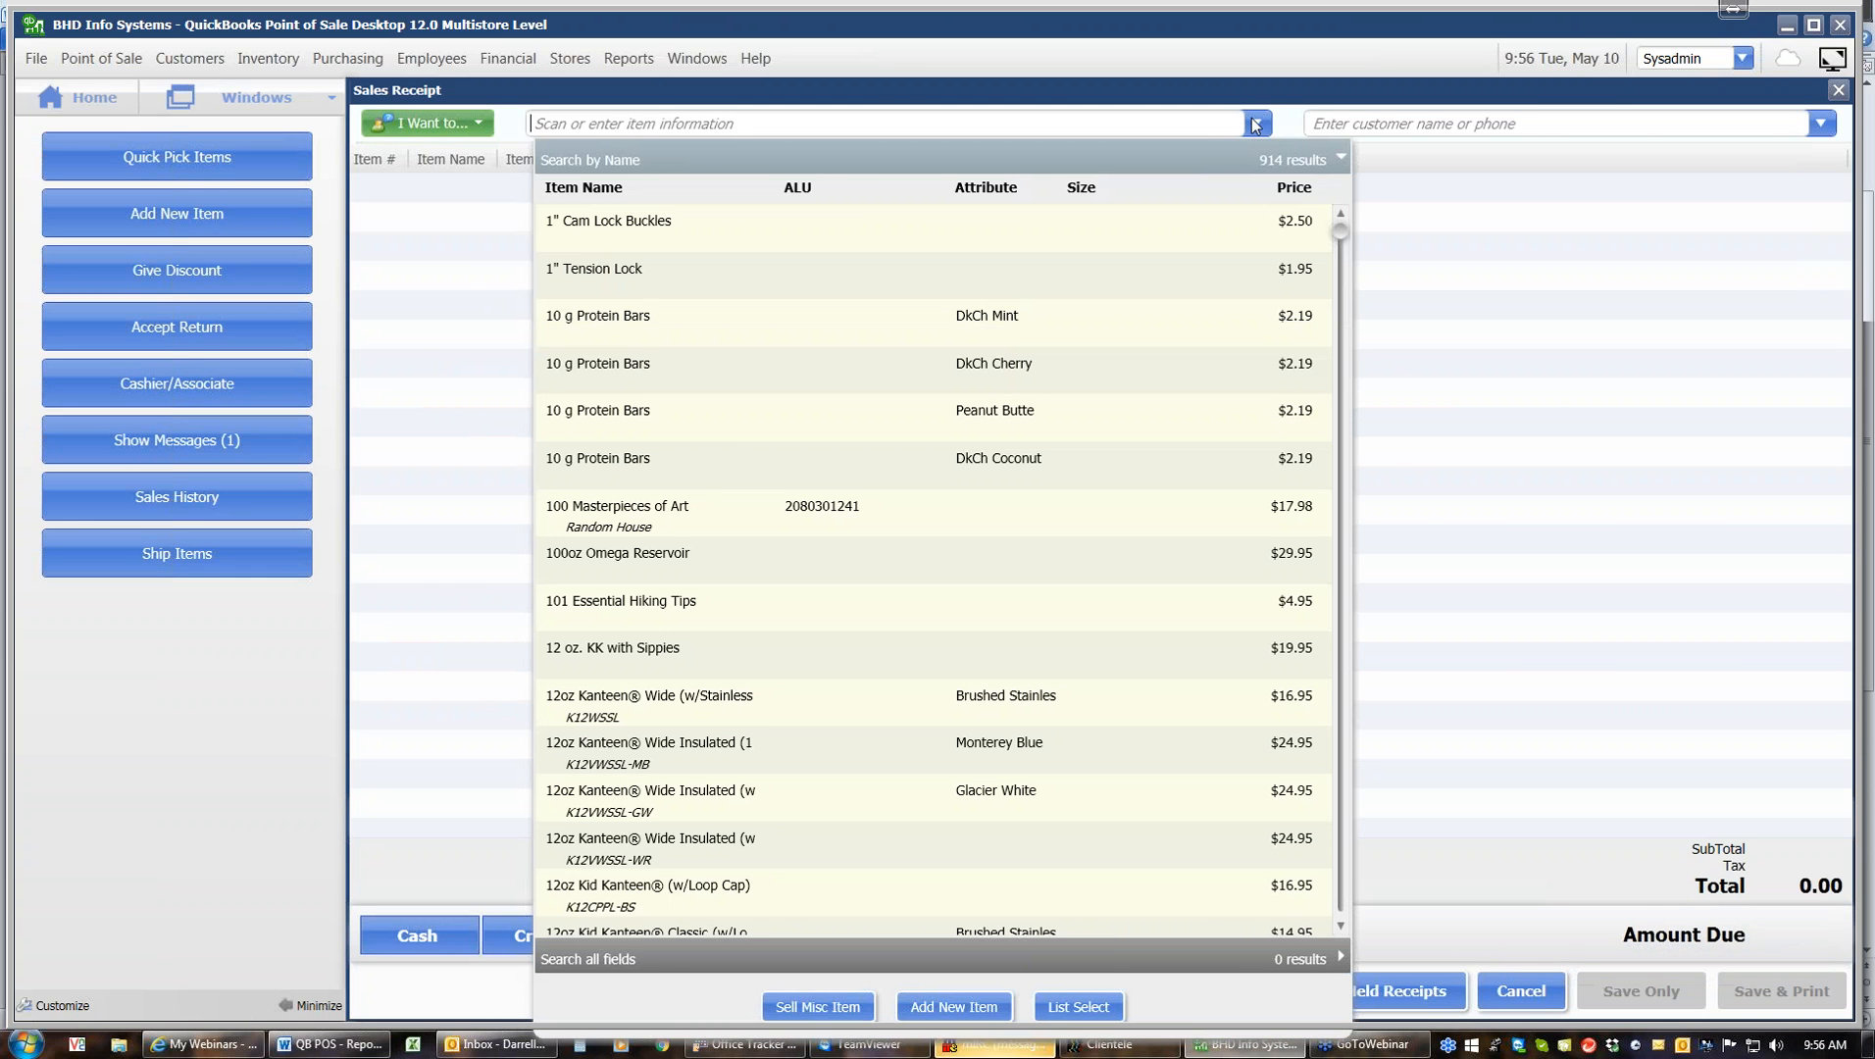
{"action": "left_click", "coordinate": [723, 429]}
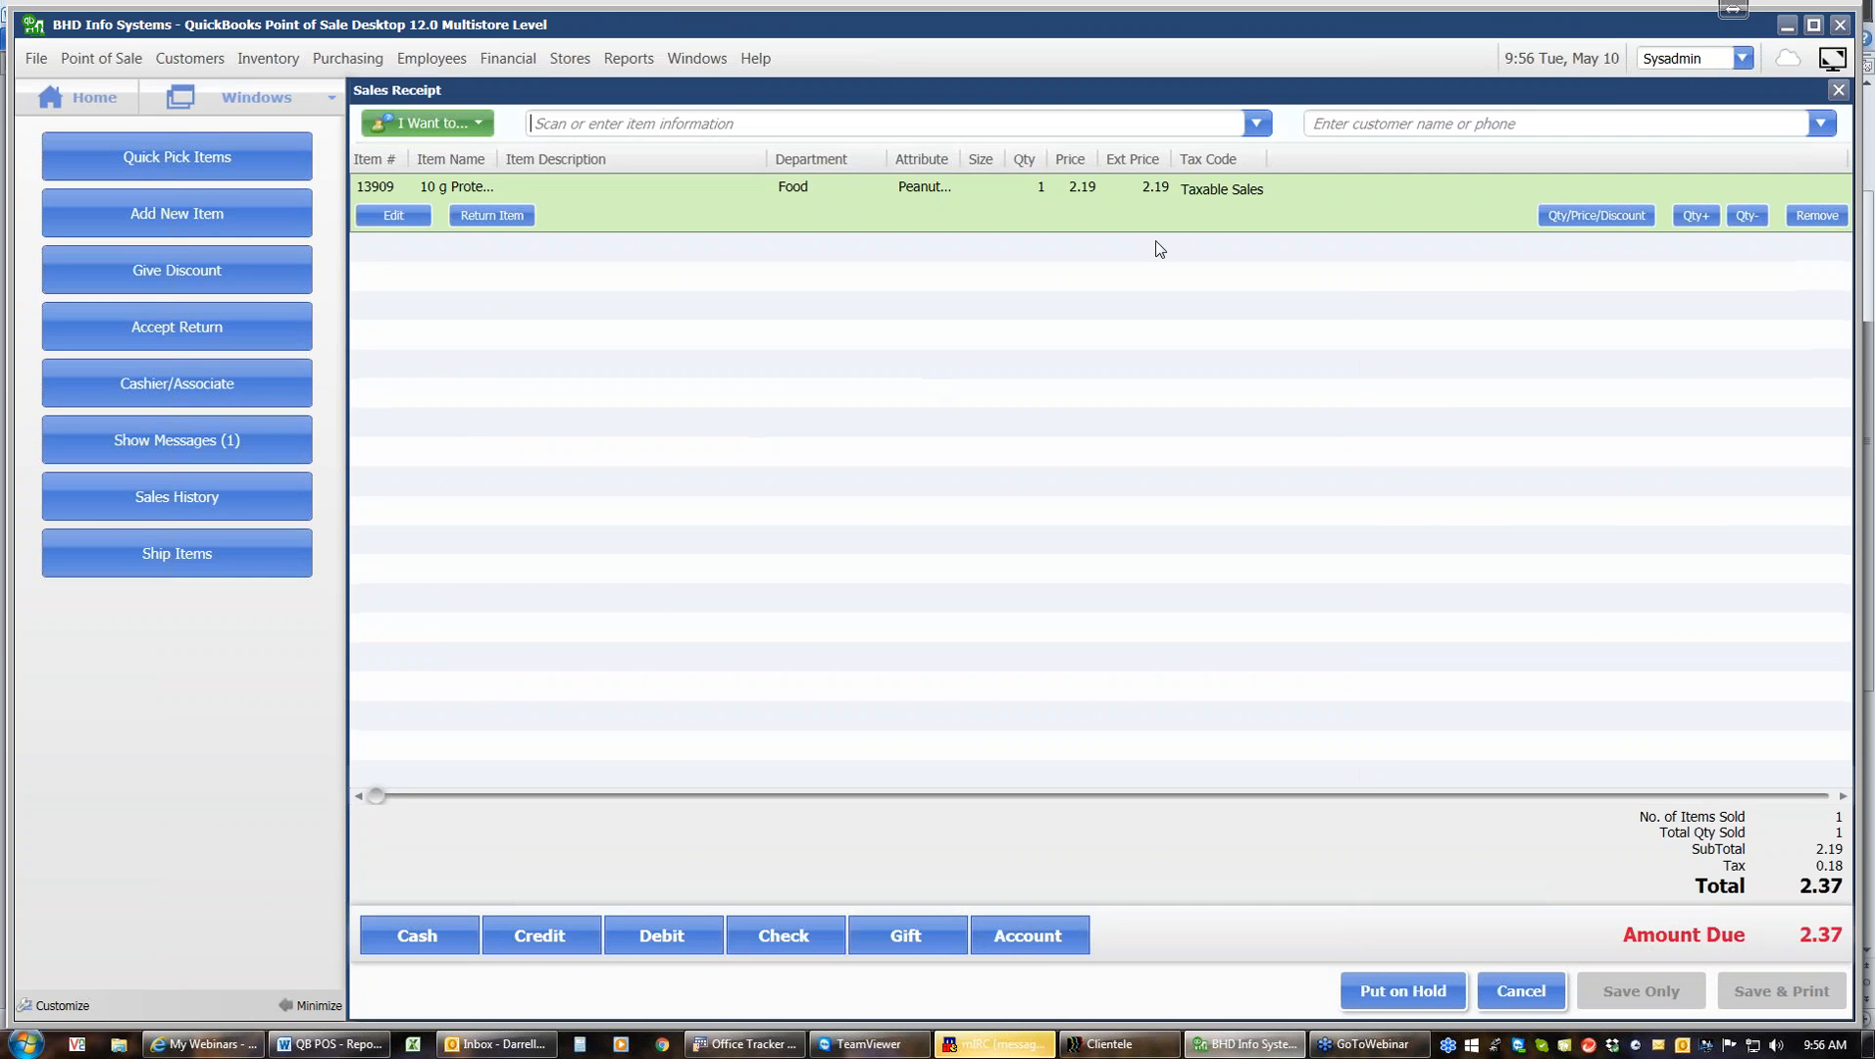
{"action": "left_click", "coordinate": [1257, 124]}
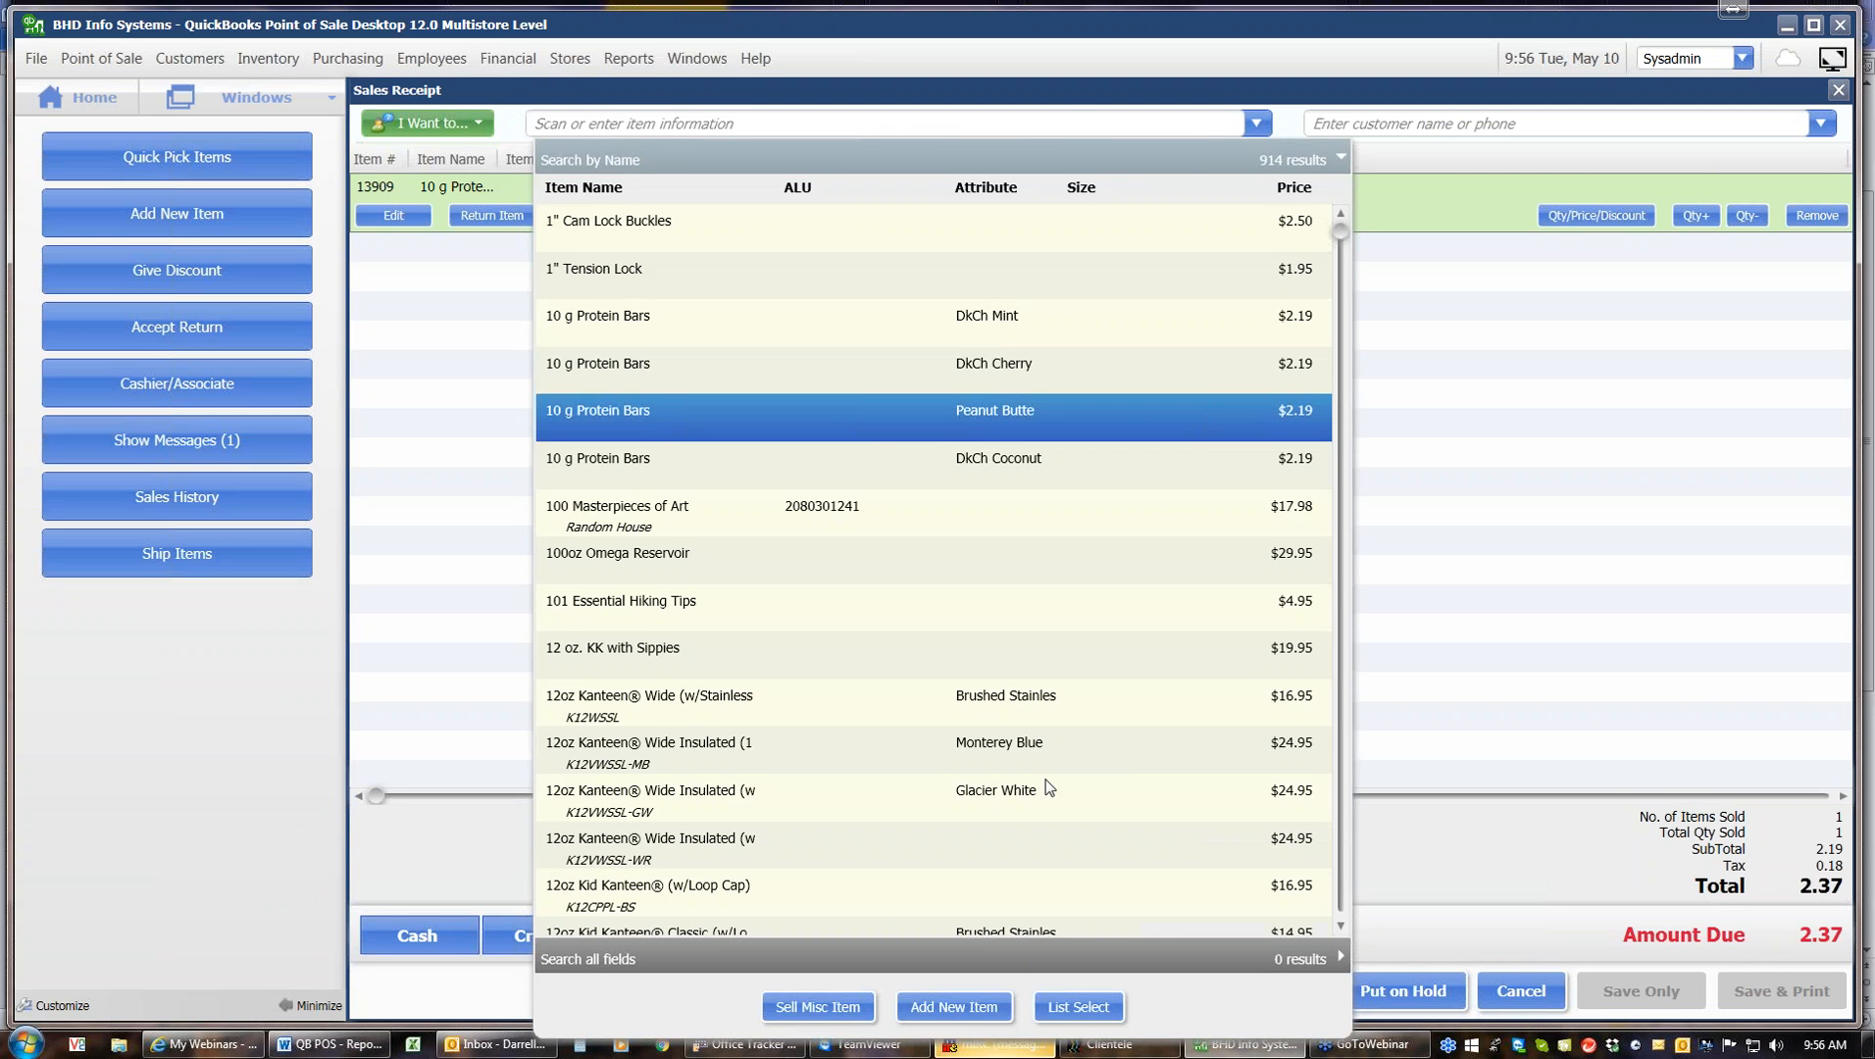
{"action": "left_click", "coordinate": [937, 807]}
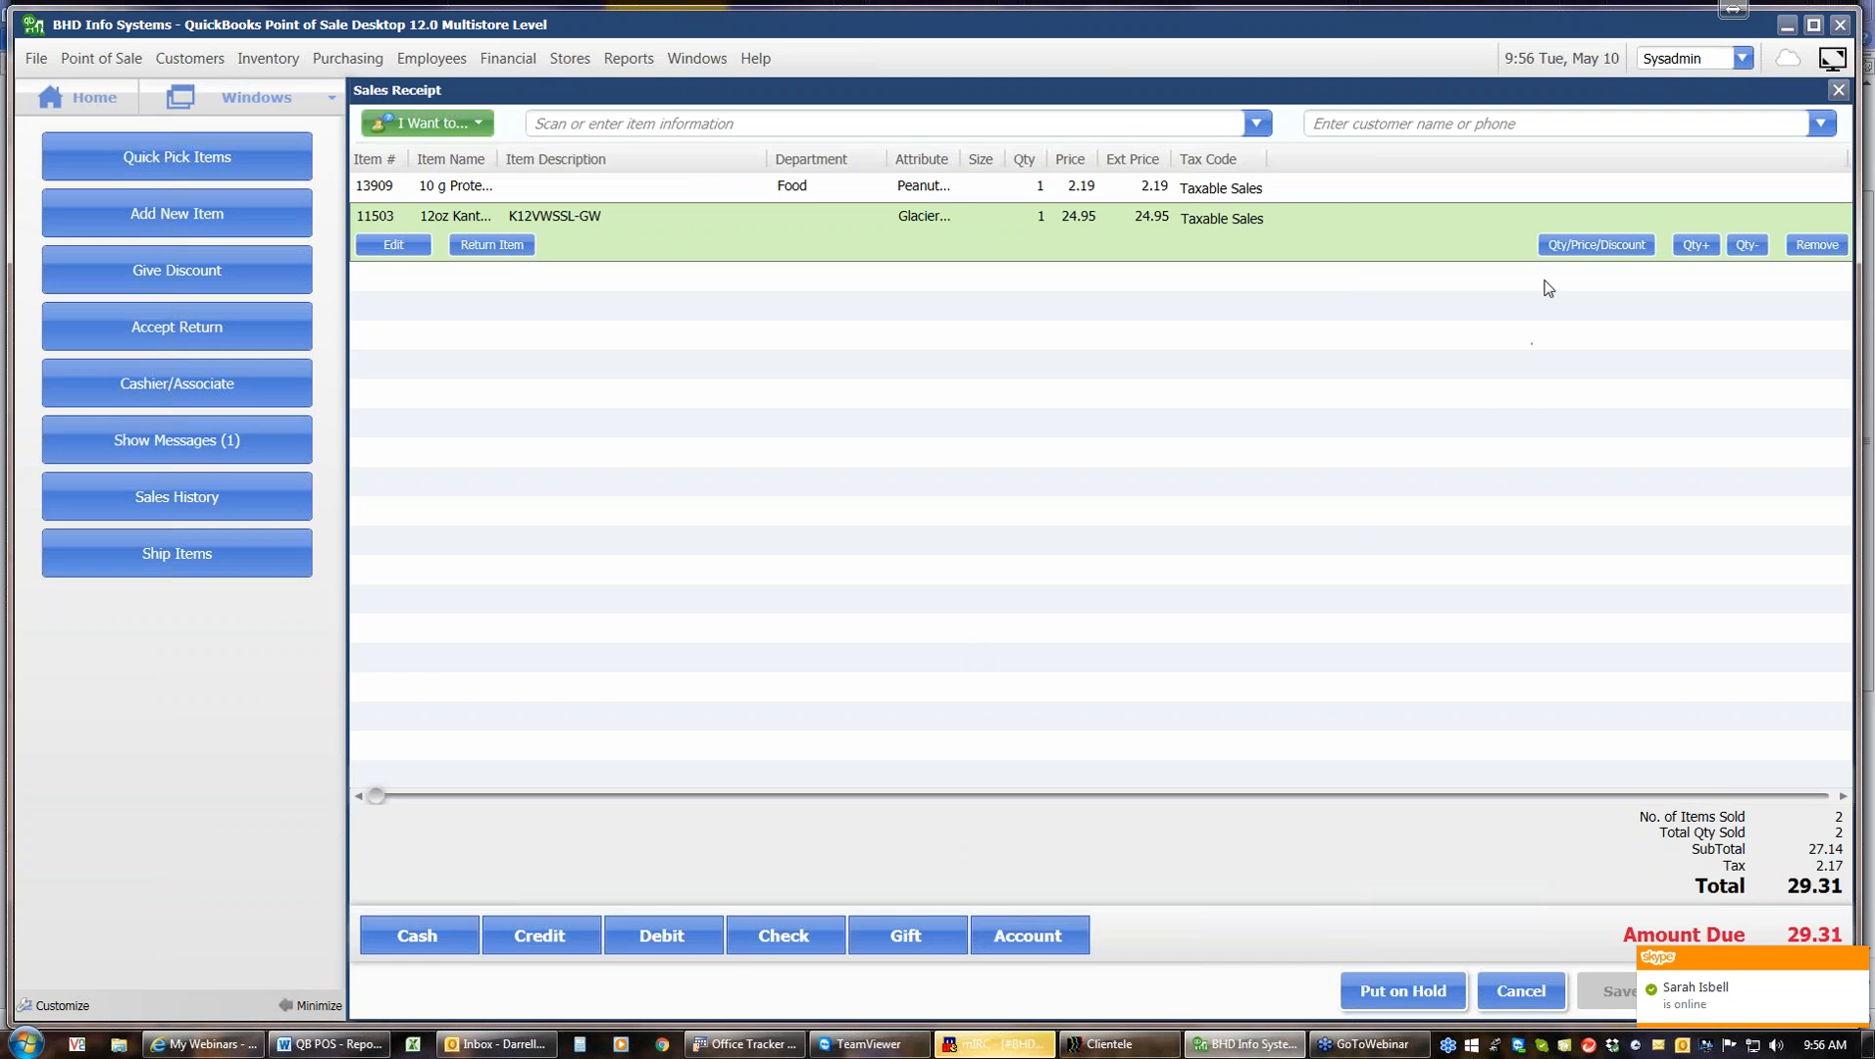
{"action": "left_click", "coordinate": [1563, 252]}
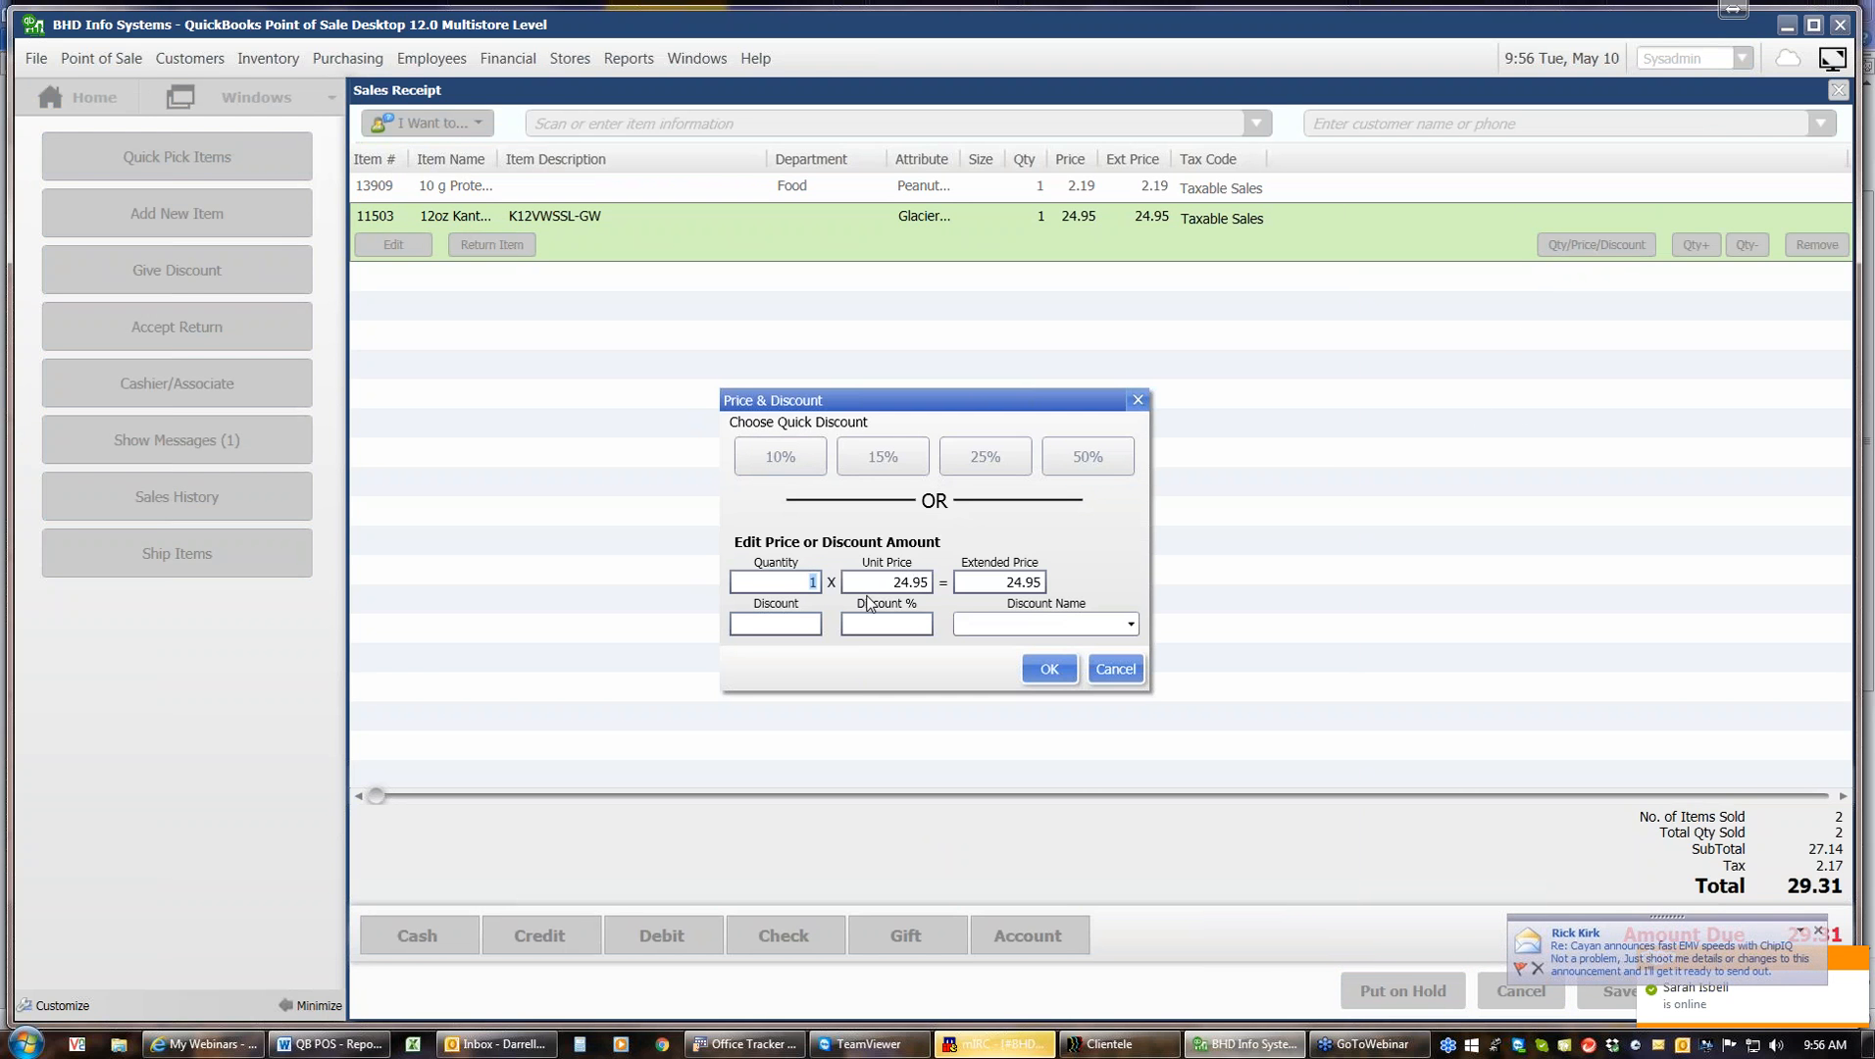
{"action": "left_click", "coordinate": [1133, 628]}
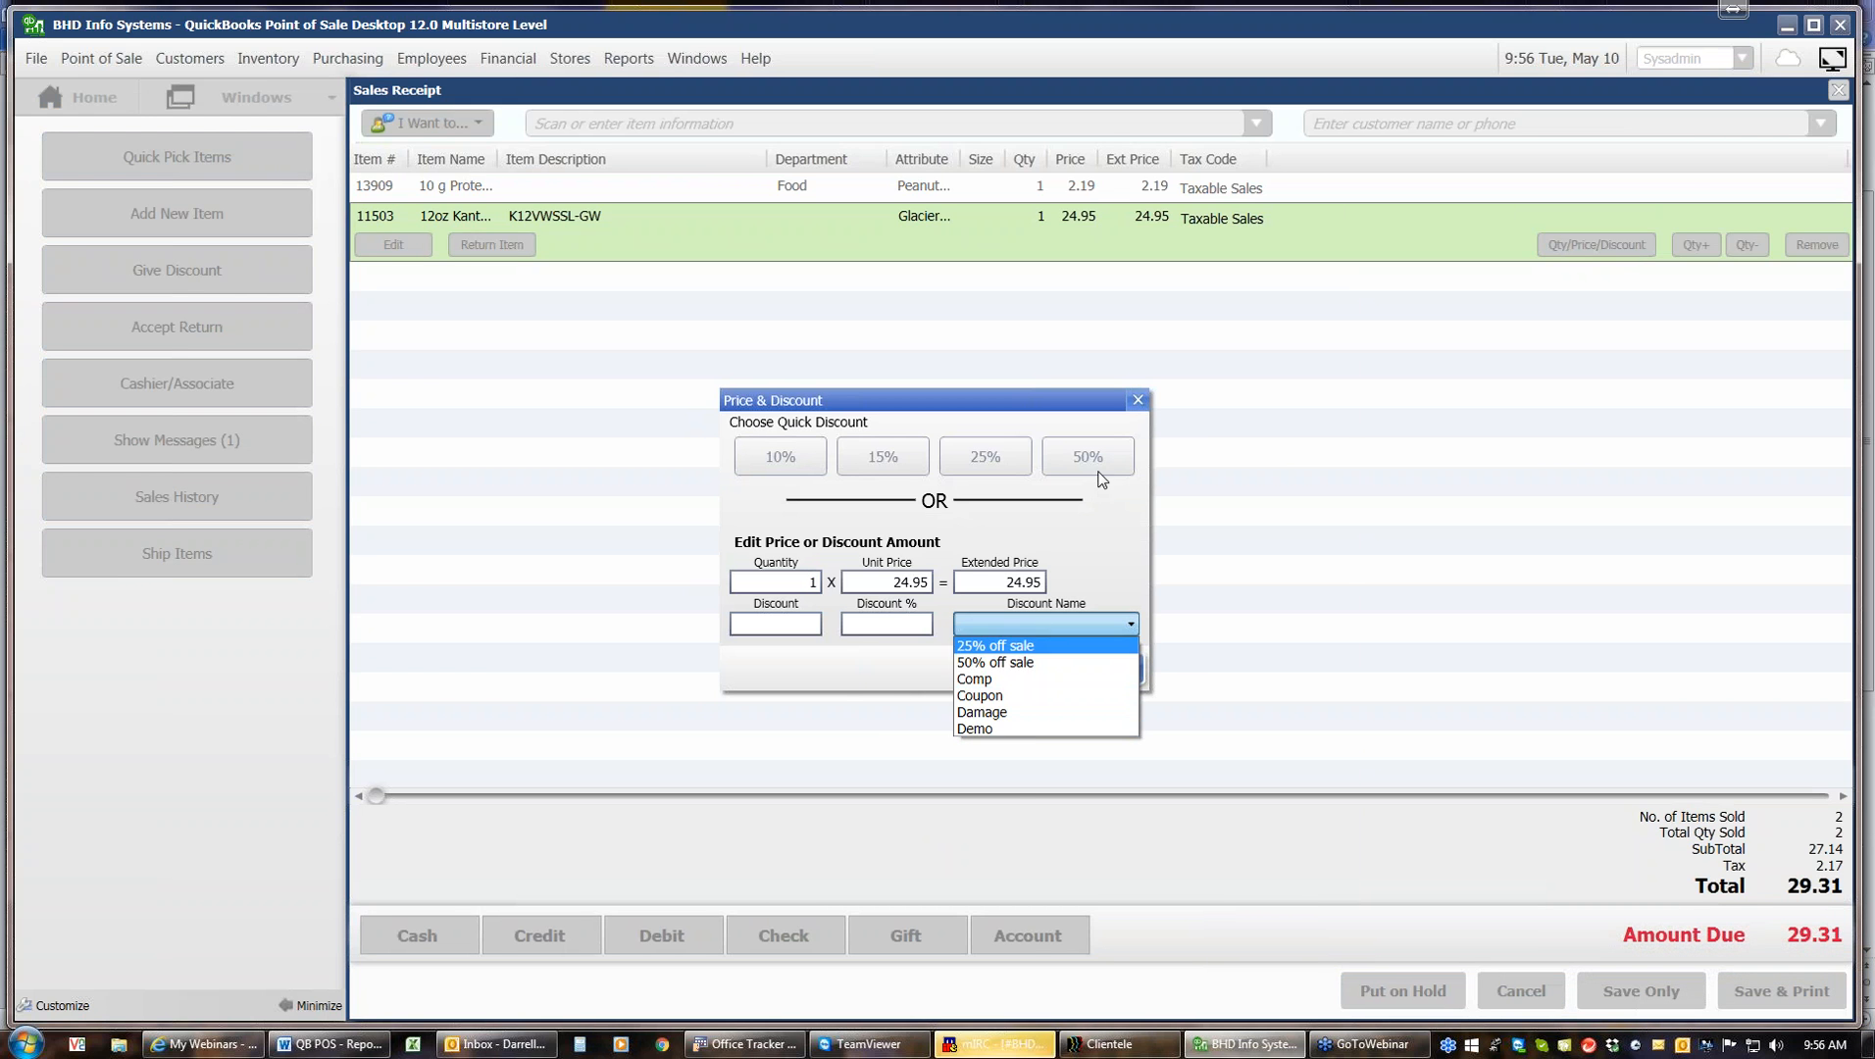
{"action": "left_click", "coordinate": [1139, 404]}
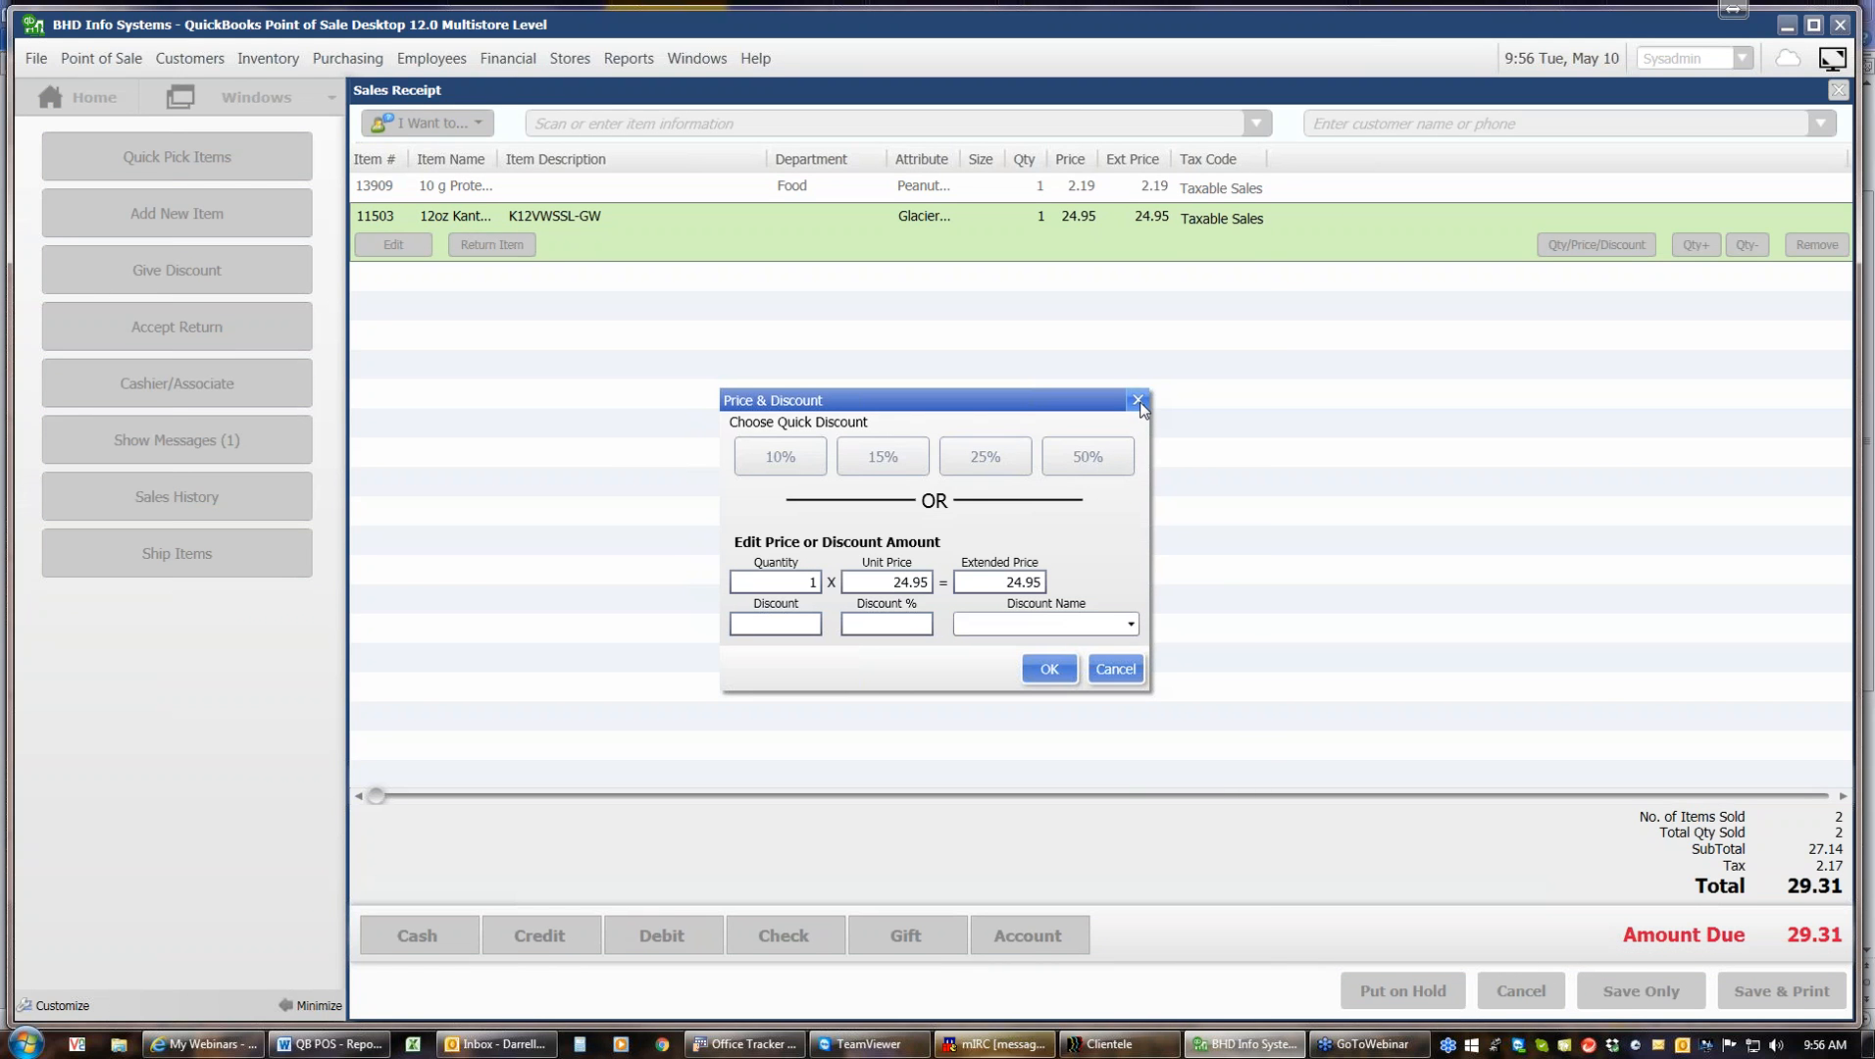
{"action": "left_click", "coordinate": [1113, 667]}
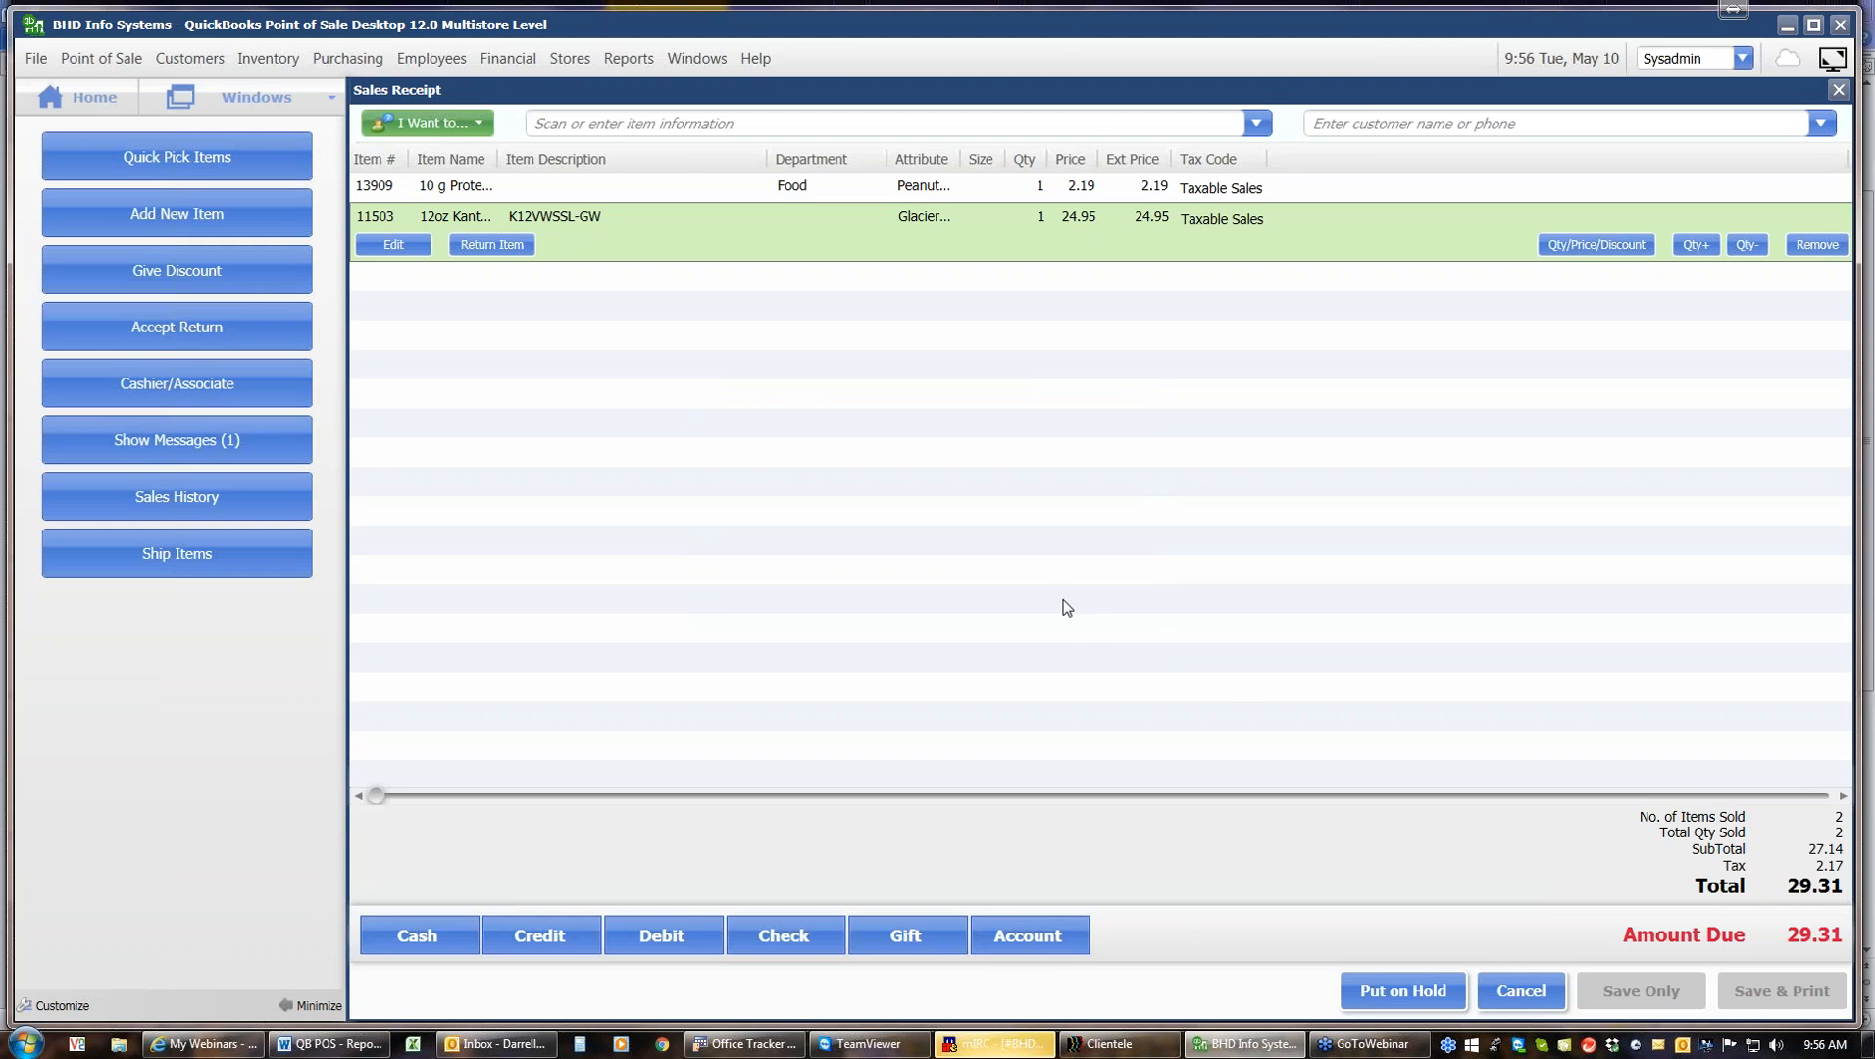
Apply a 10% quick discount to the whole receipt
{"action": "left_click", "coordinate": [240, 280]}
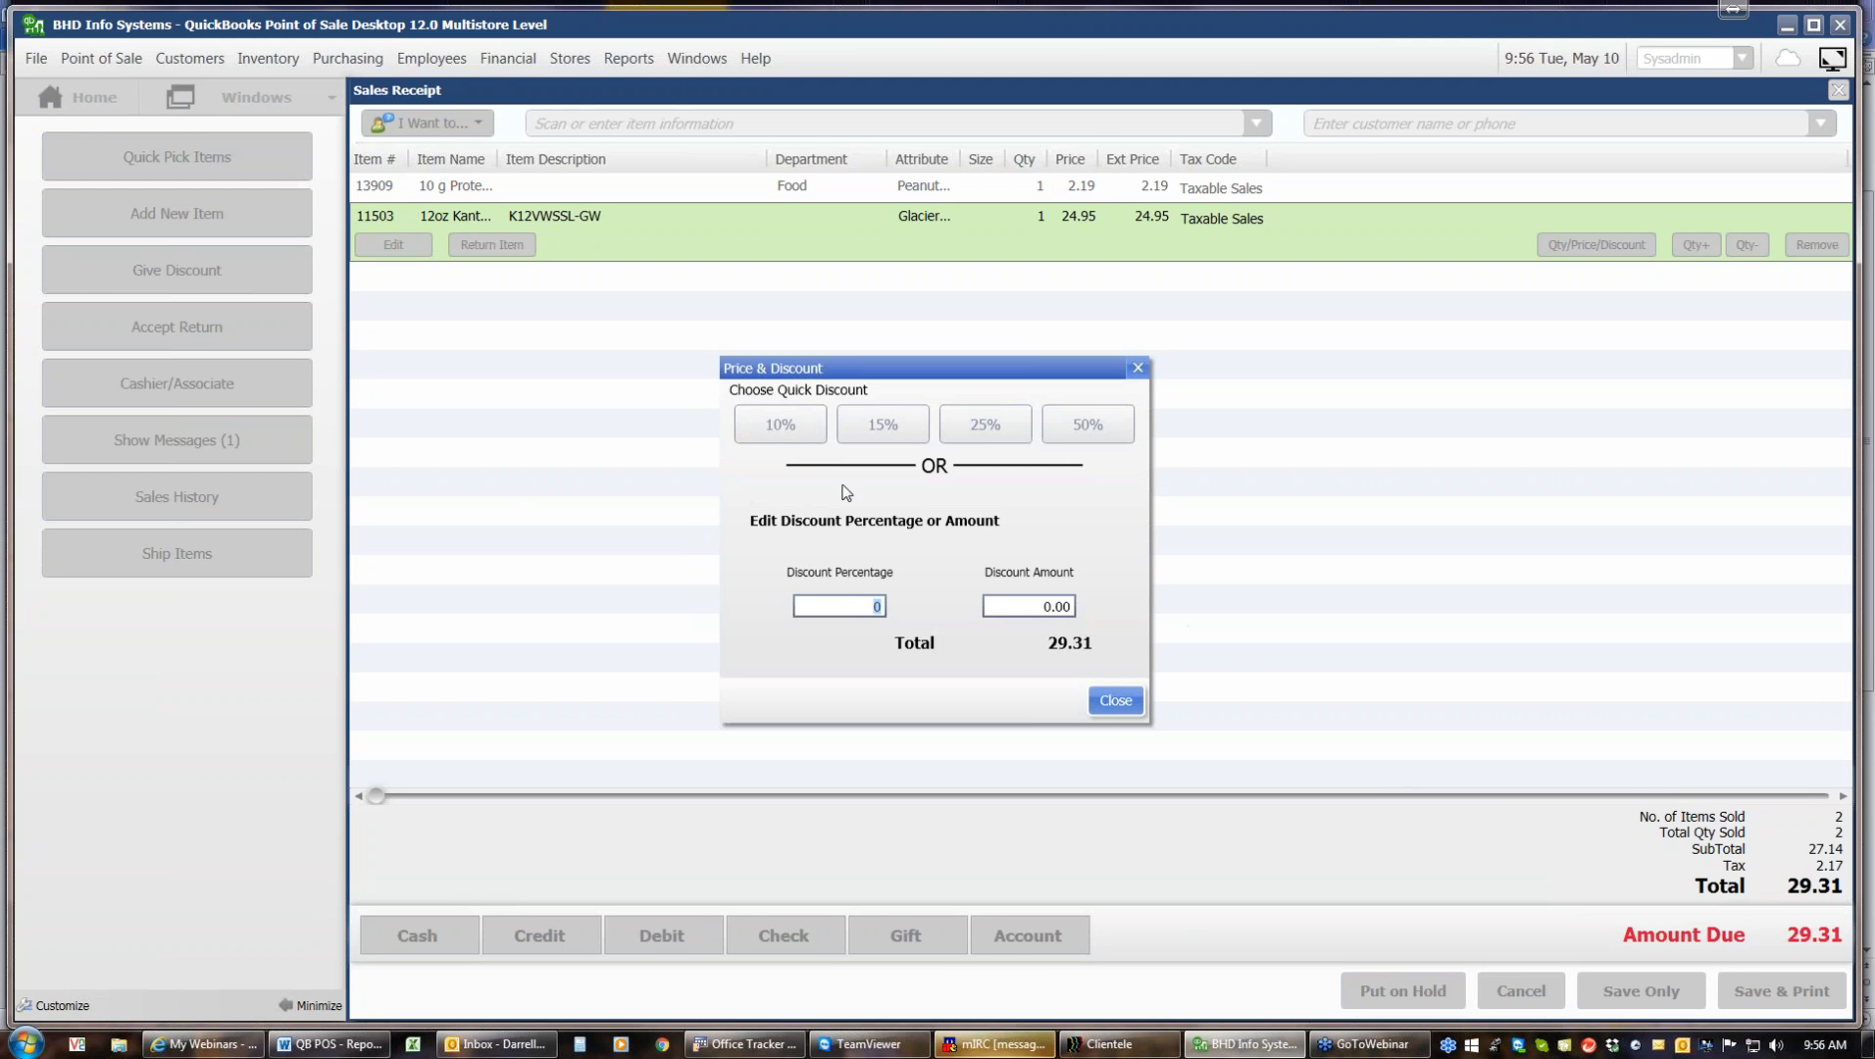
{"action": "left_click", "coordinate": [797, 436]}
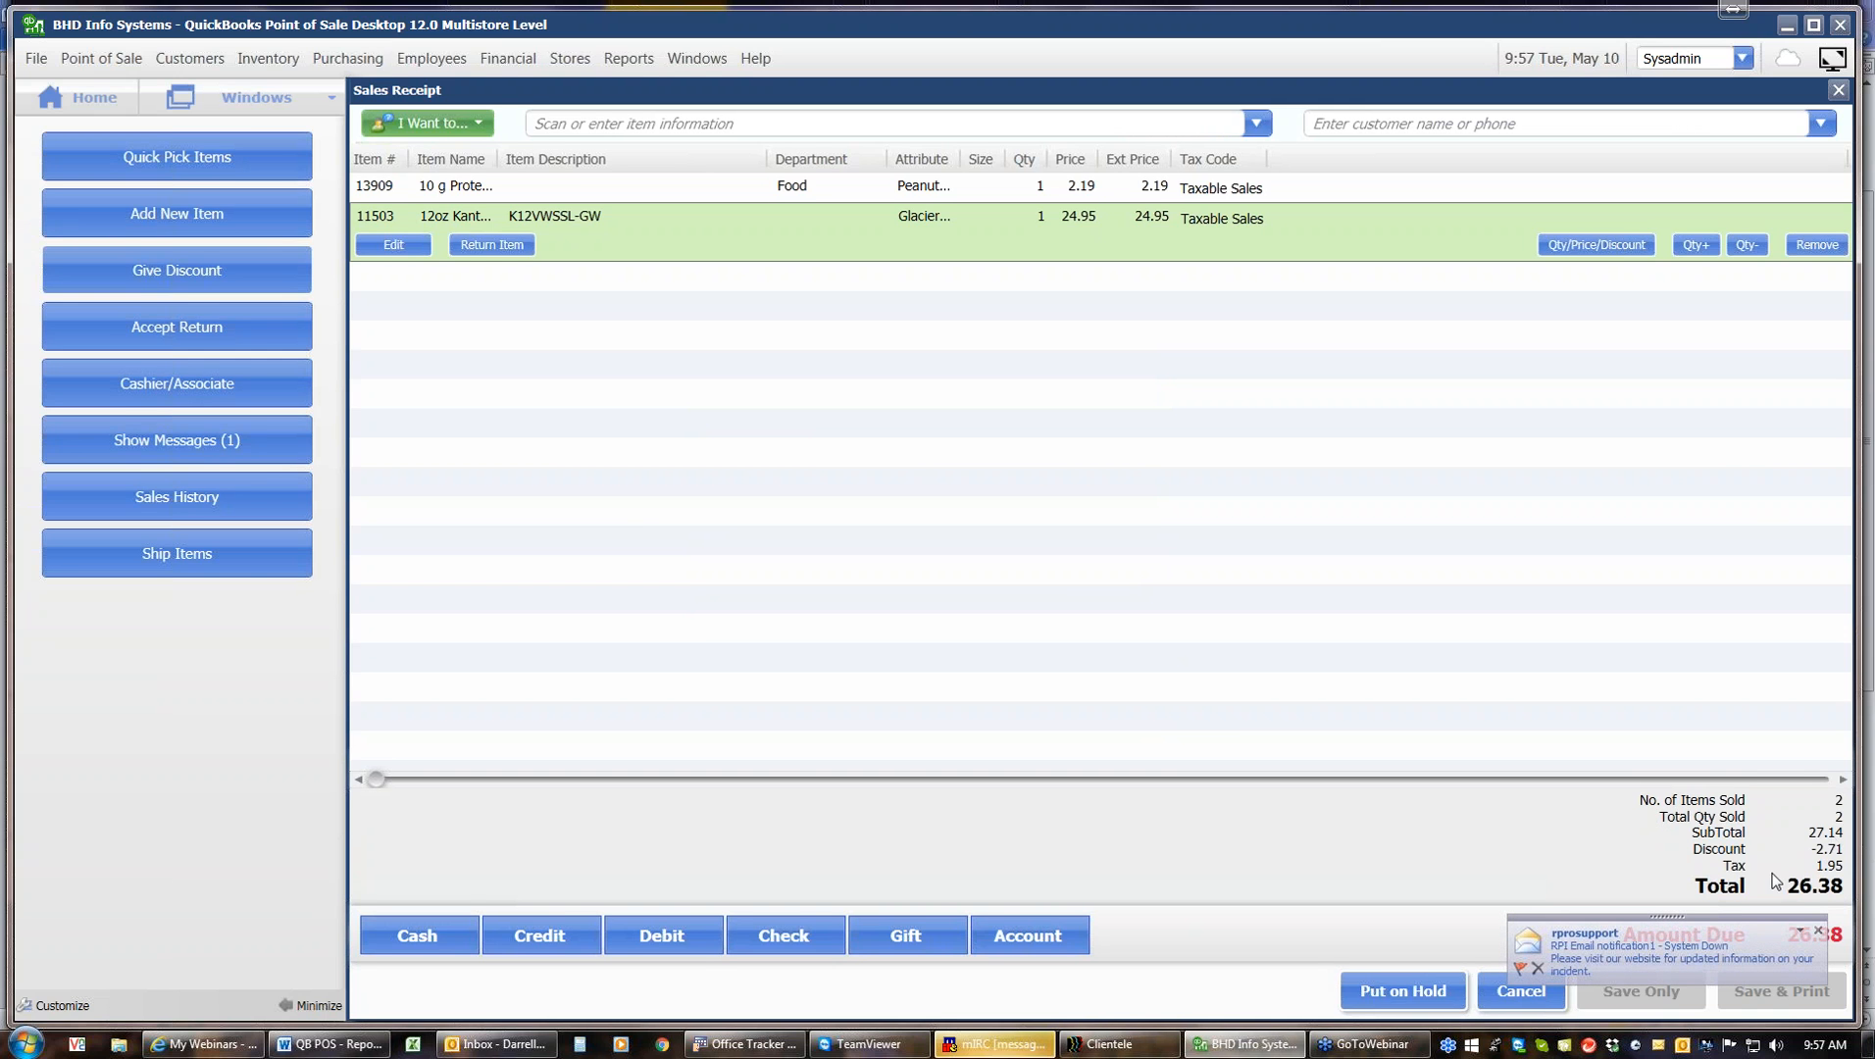
Change the receipt discount percentage to 17
{"action": "left_click", "coordinate": [201, 274]}
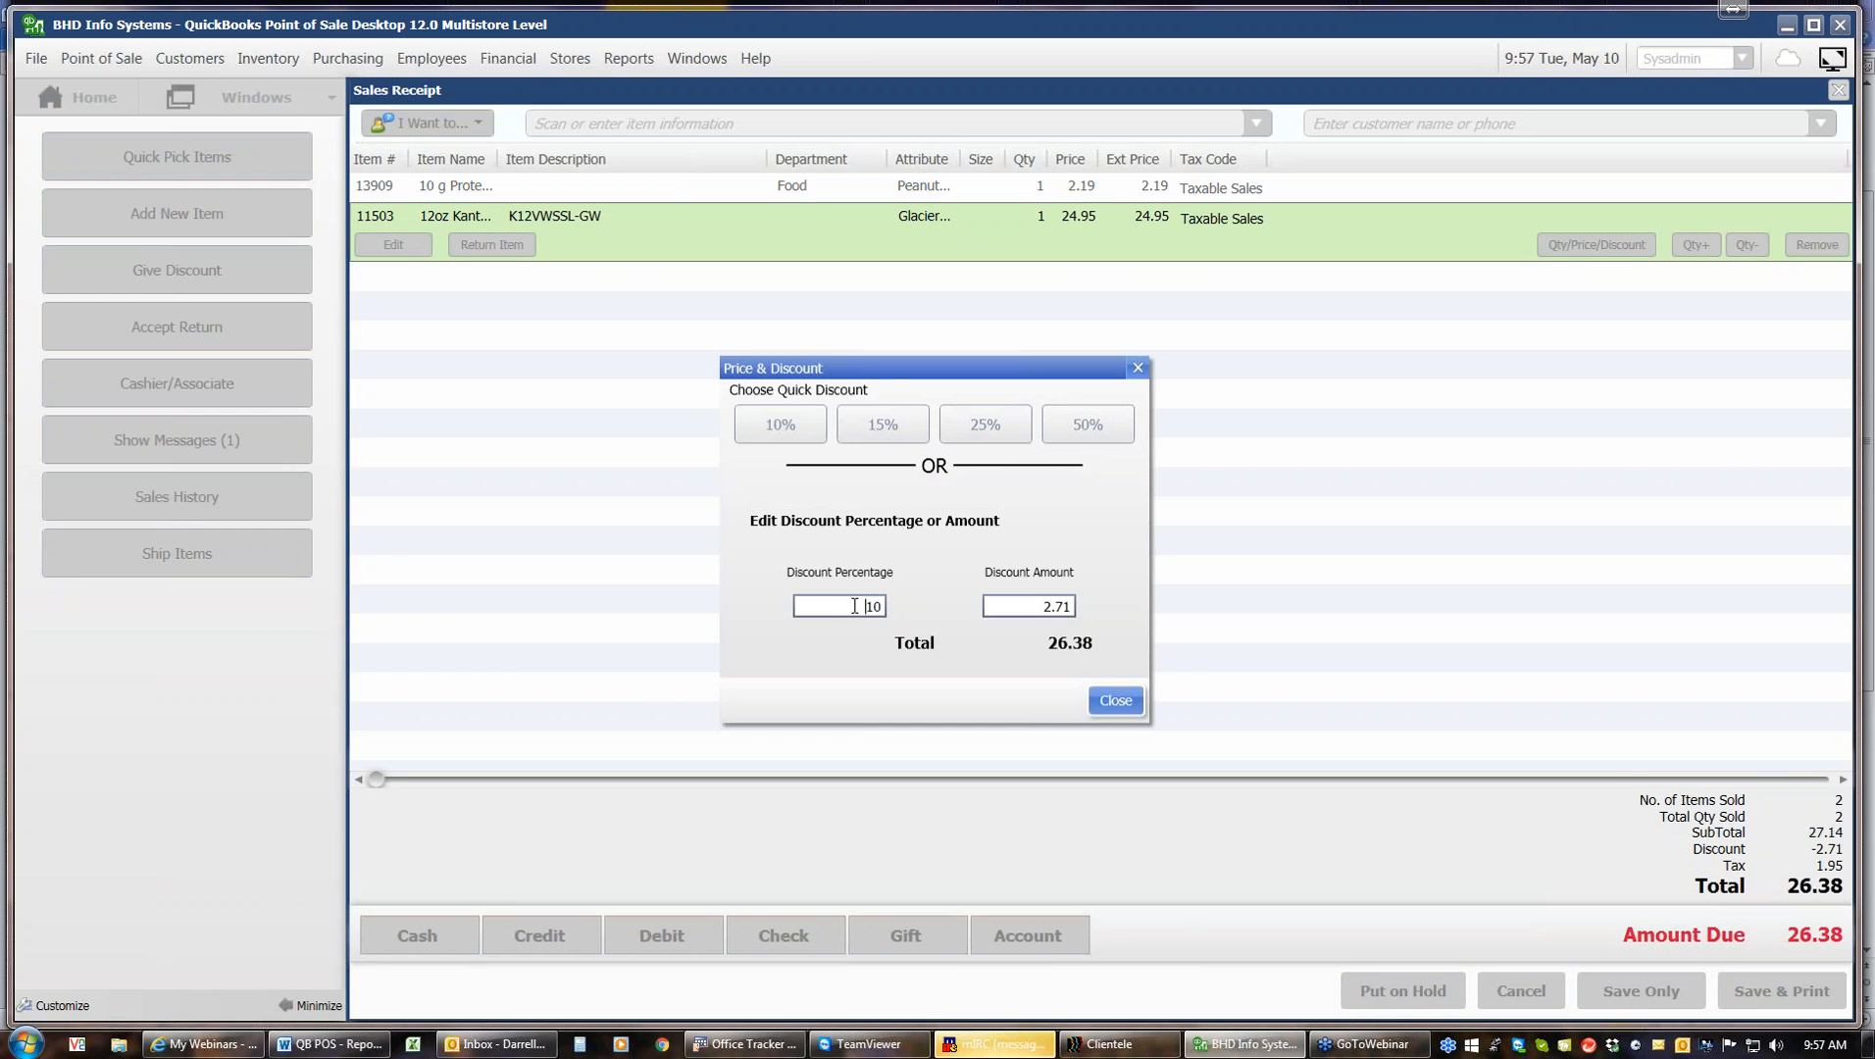
{"action": "type", "text": "174"}
{"action": "key", "text": "BackSpace"}
{"action": "left_click", "coordinate": [1103, 706]}
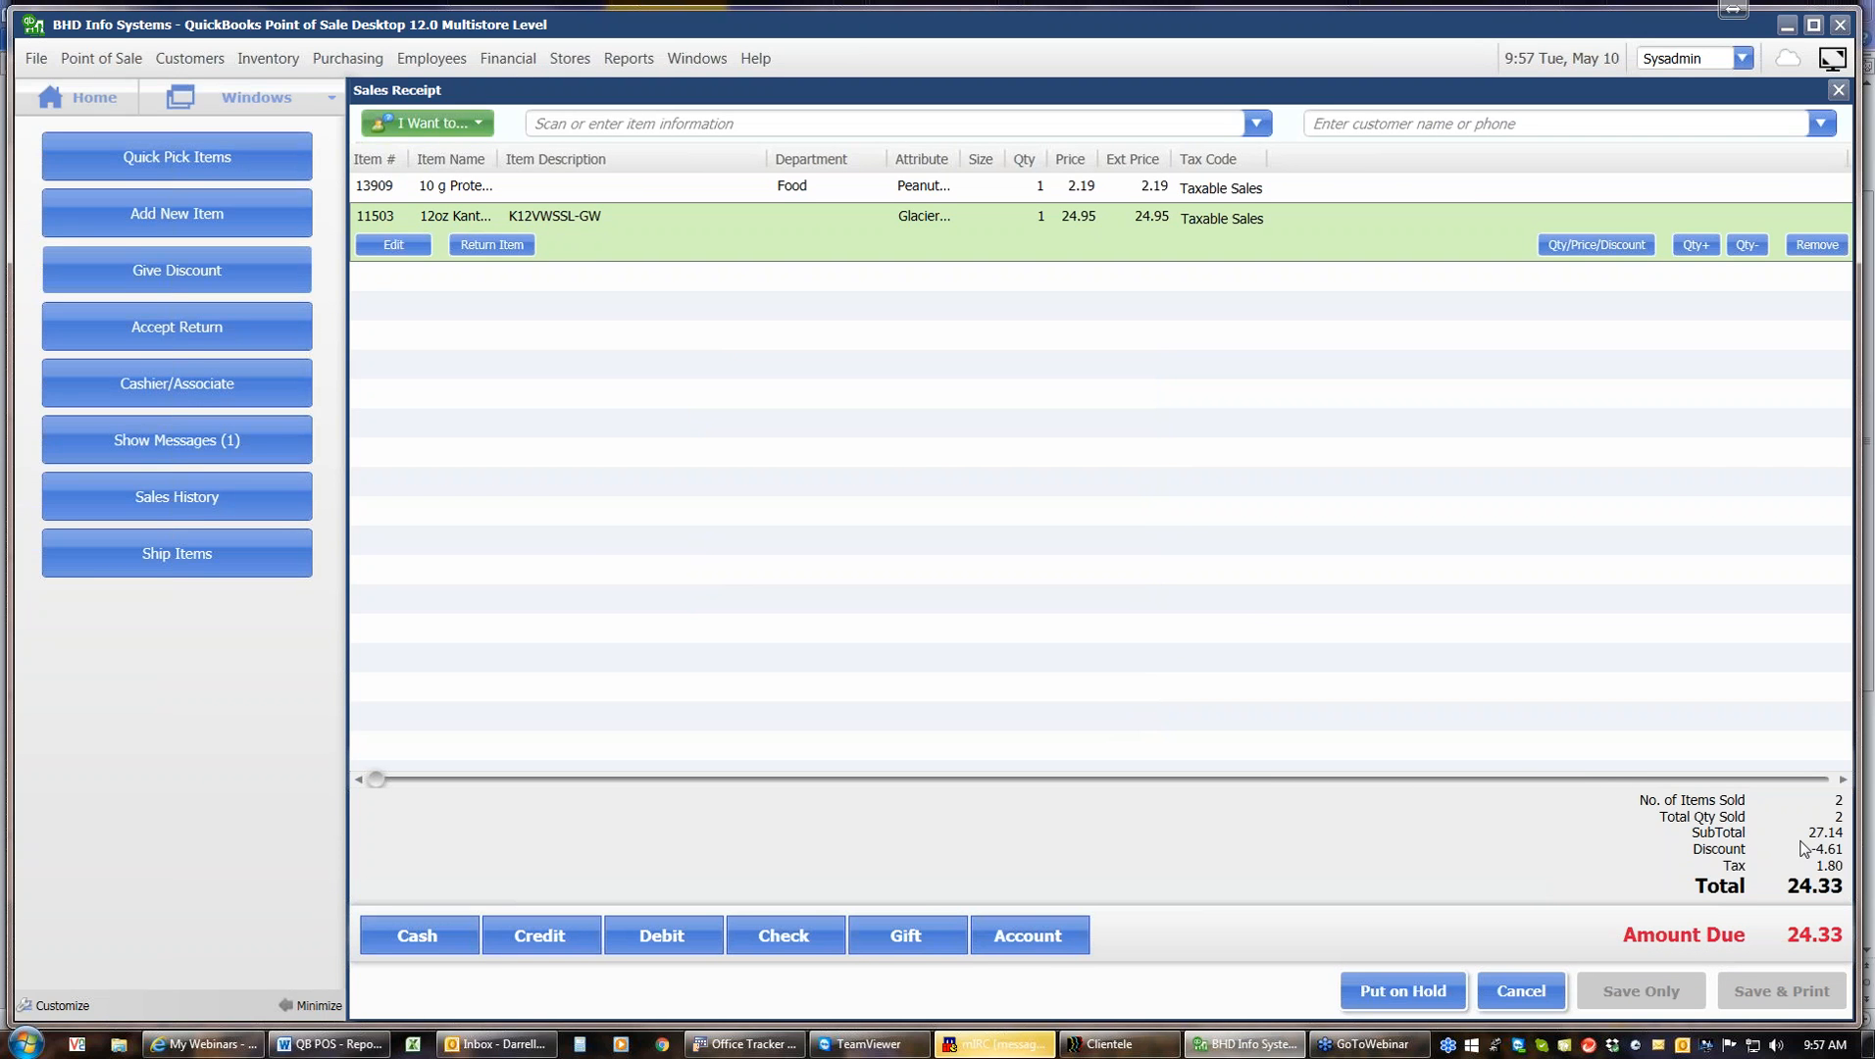
Set the receipt discount amount to 5
{"action": "left_click", "coordinate": [264, 276]}
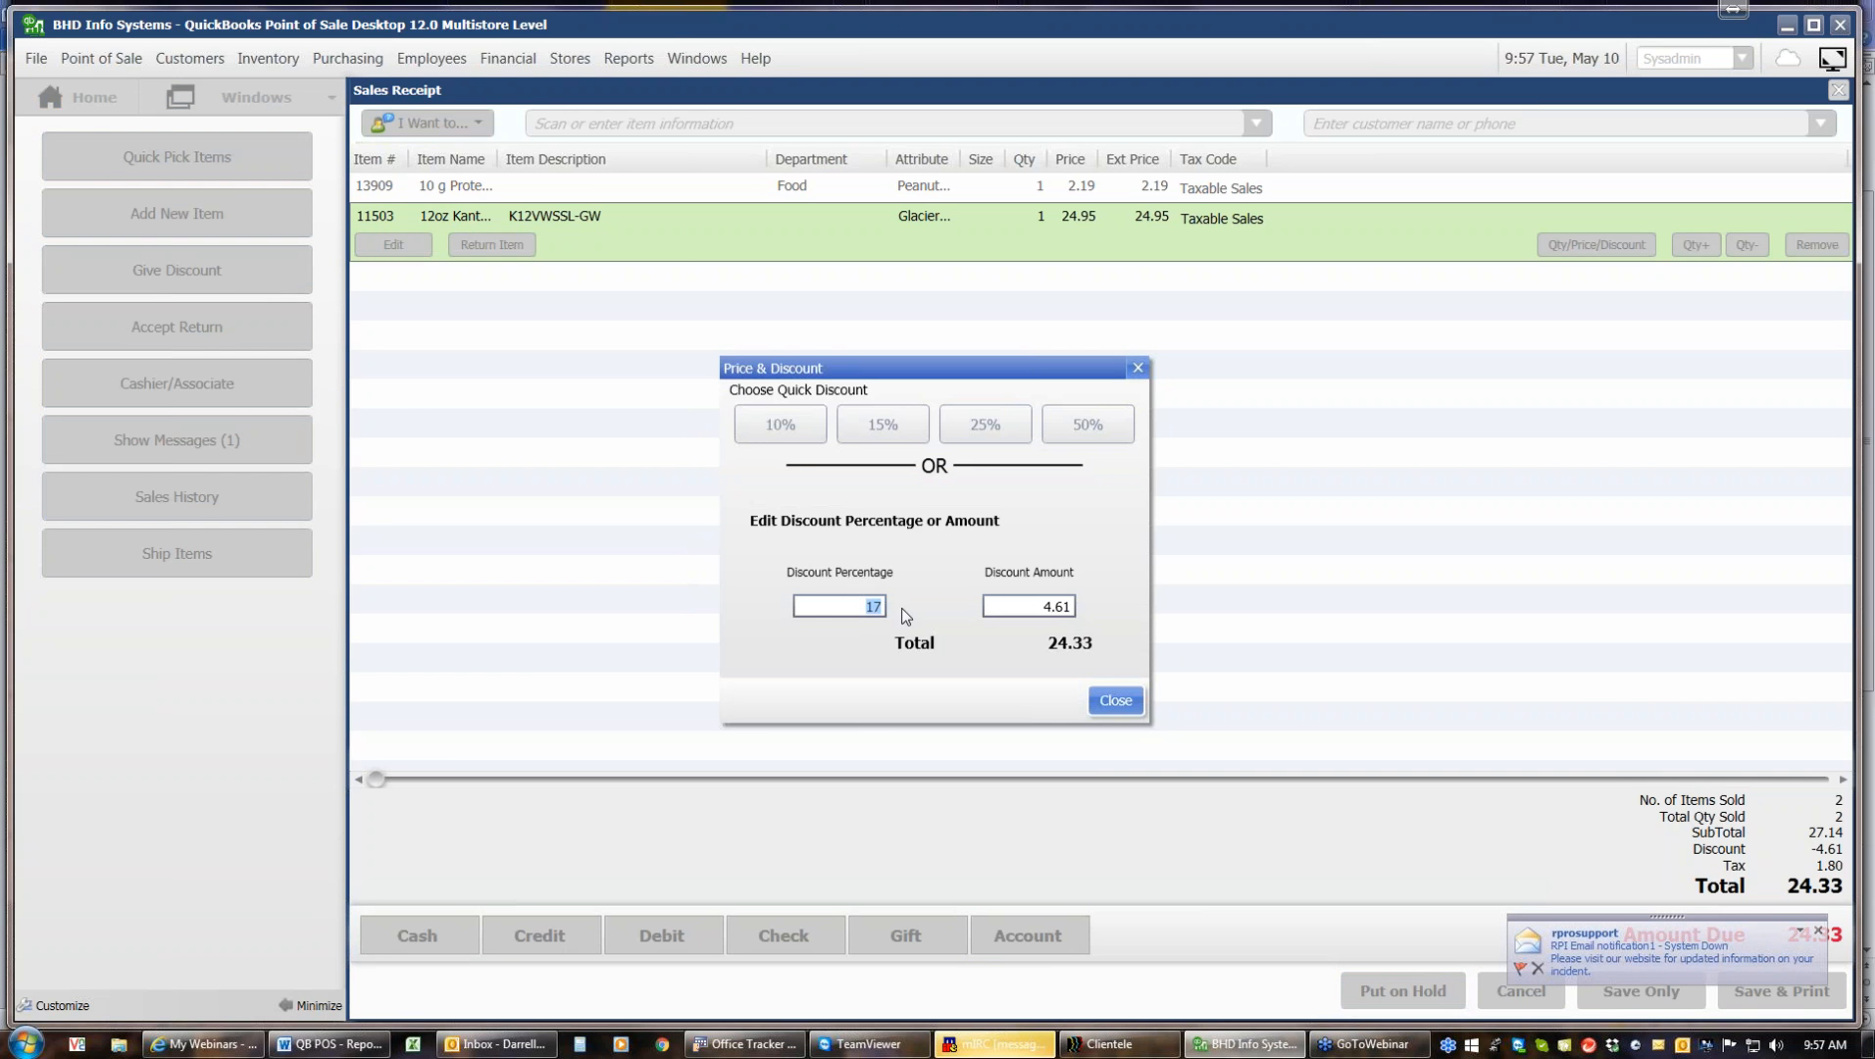
{"action": "left_click", "coordinate": [1019, 609]}
{"action": "type", "text": "5"}
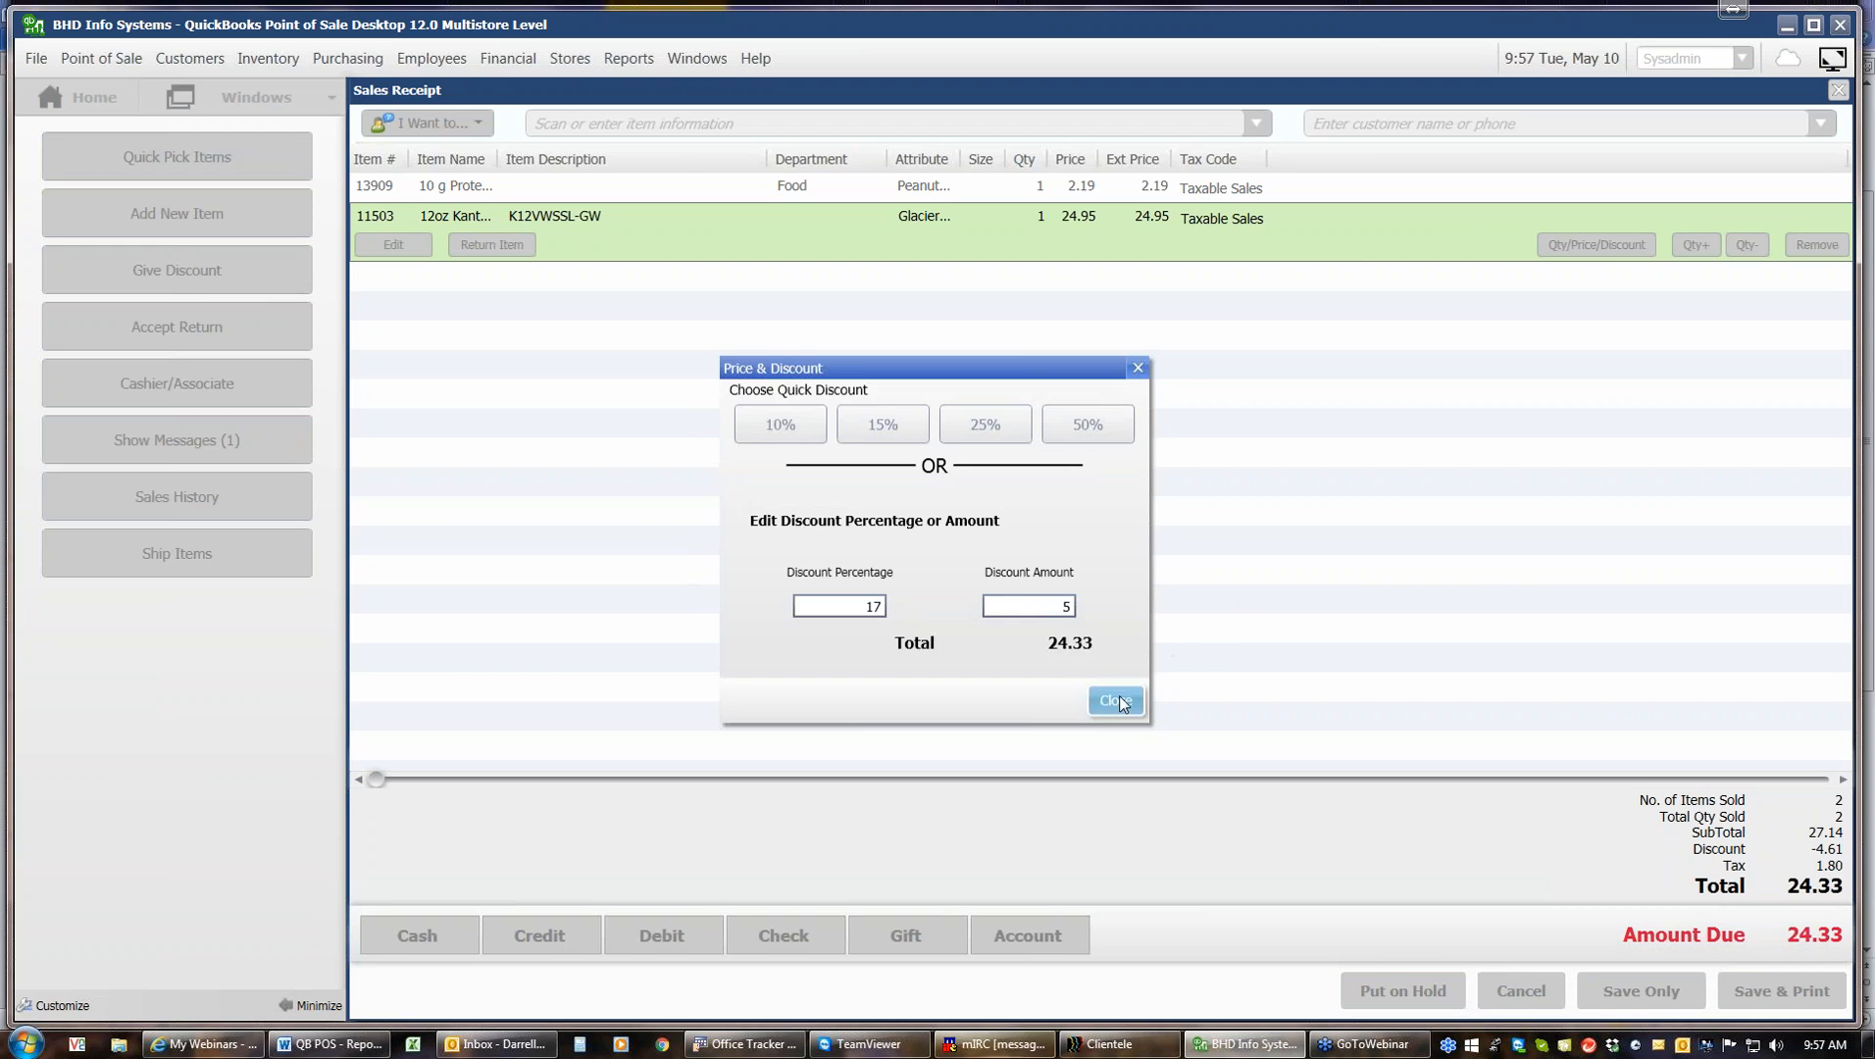
{"action": "left_click", "coordinate": [1118, 697]}
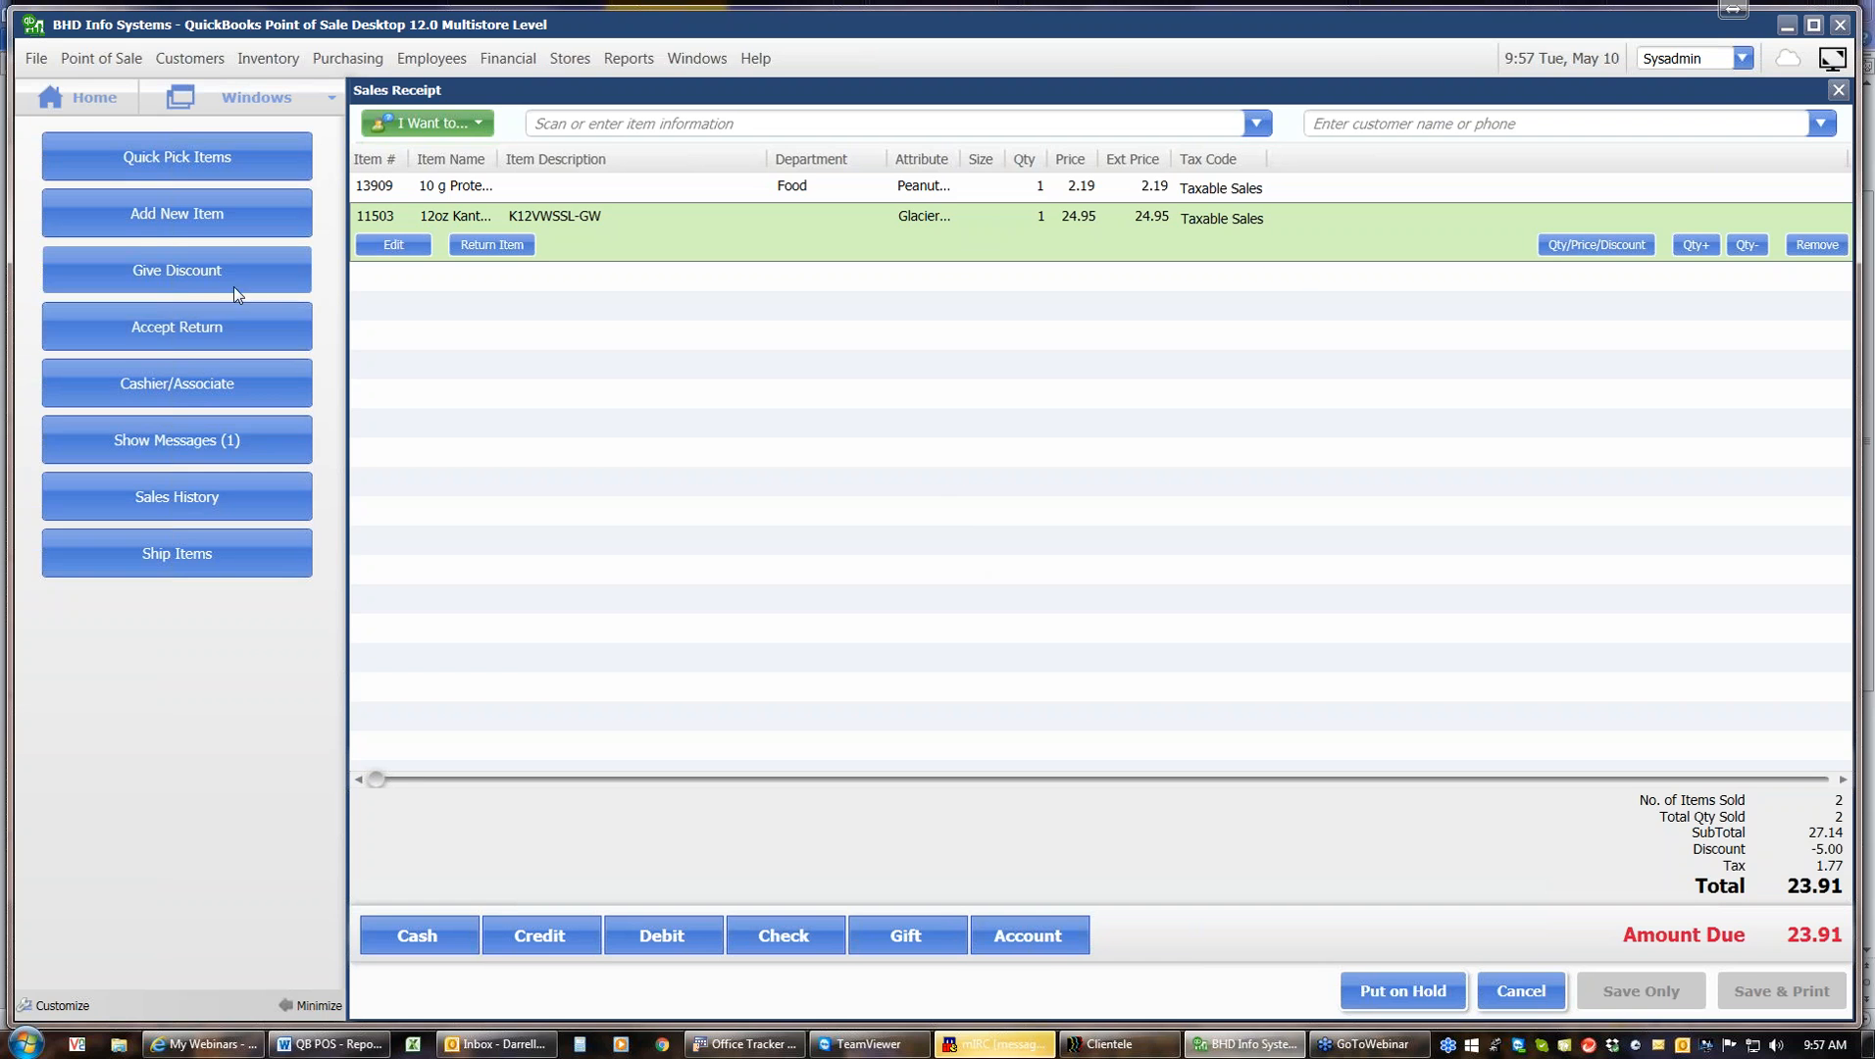
{"action": "left_click", "coordinate": [1573, 247]}
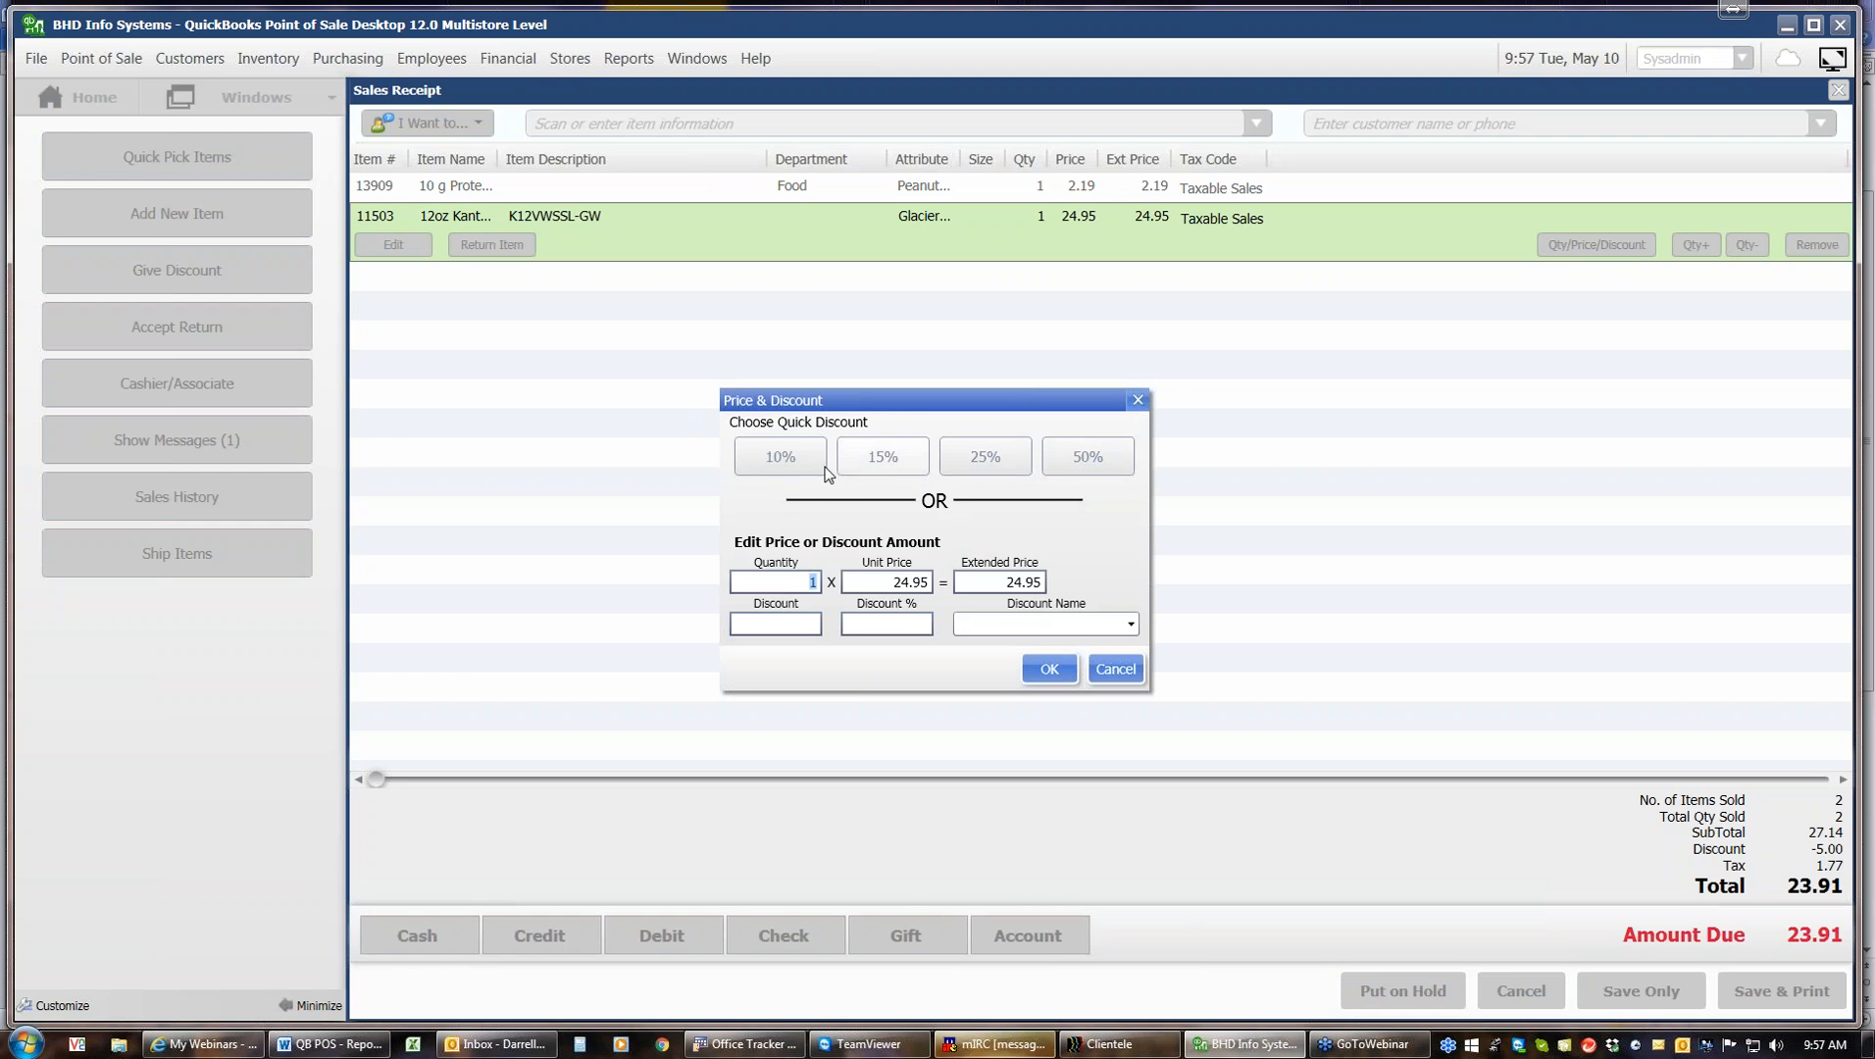
{"action": "left_click", "coordinate": [782, 624]}
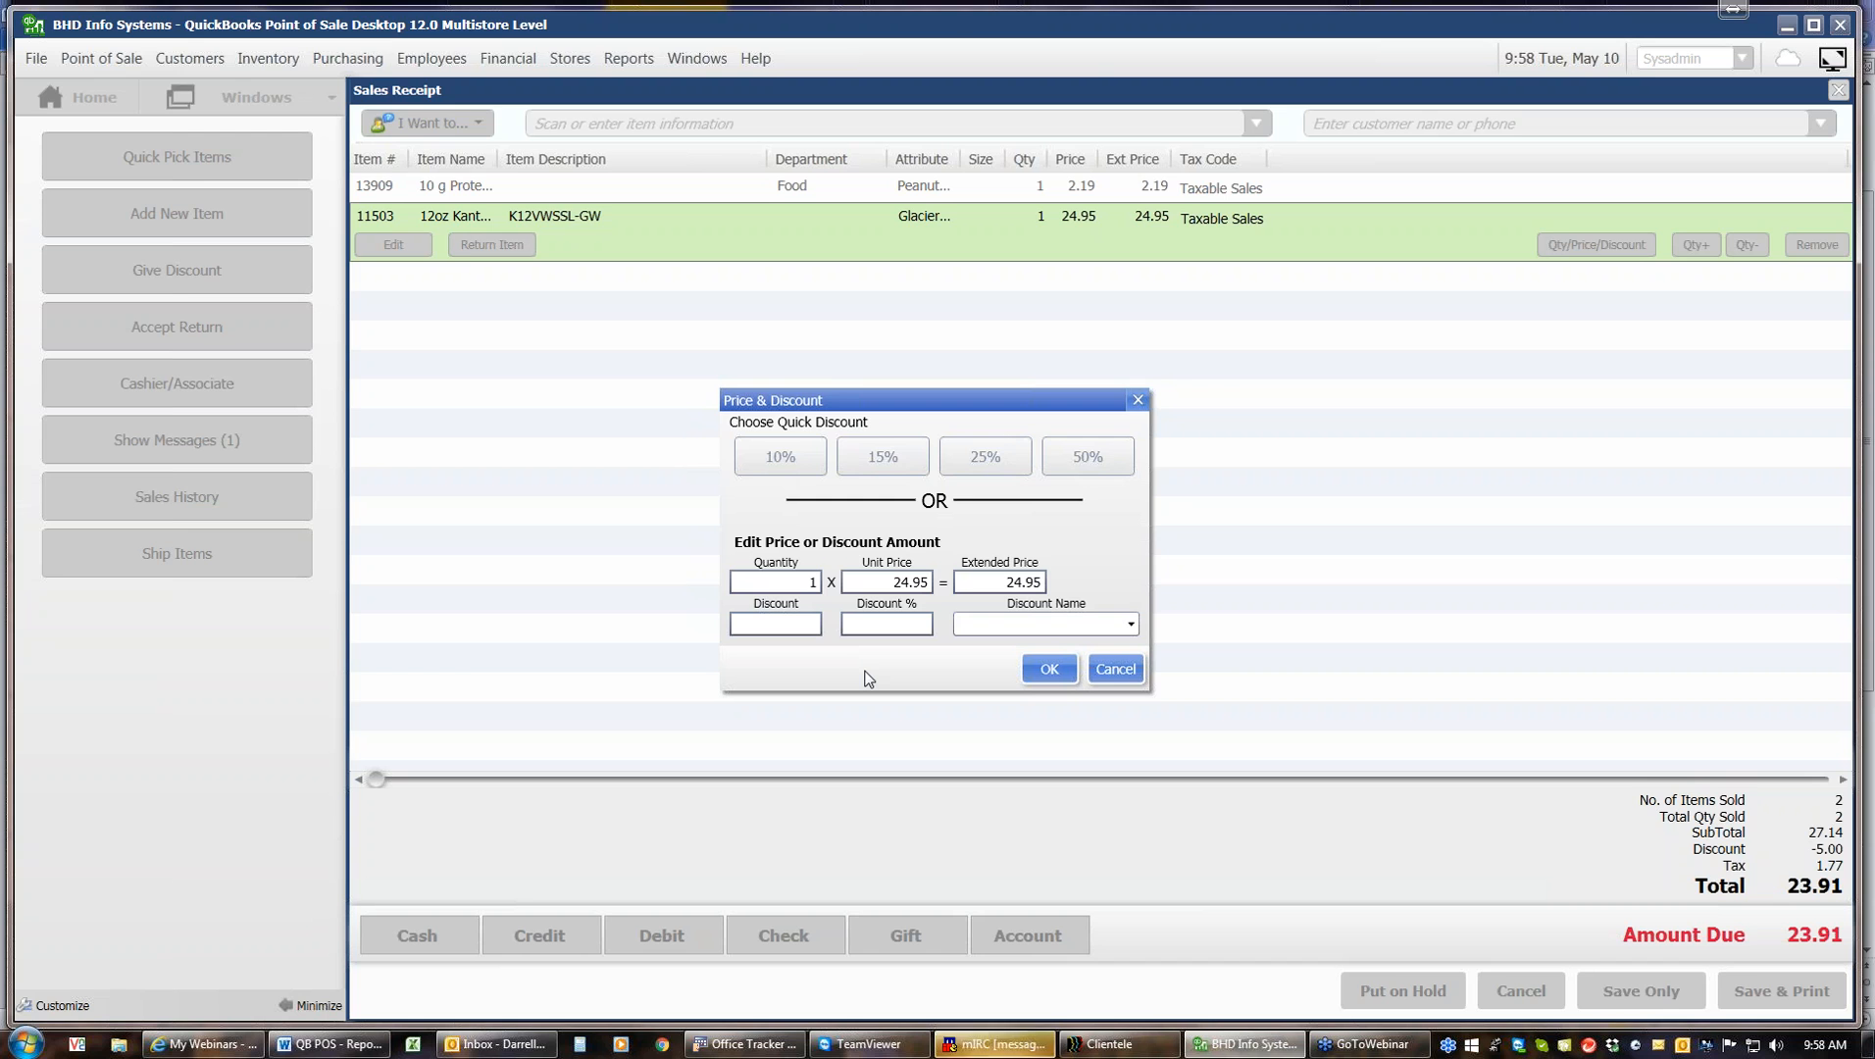
{"action": "left_click", "coordinate": [1109, 664]}
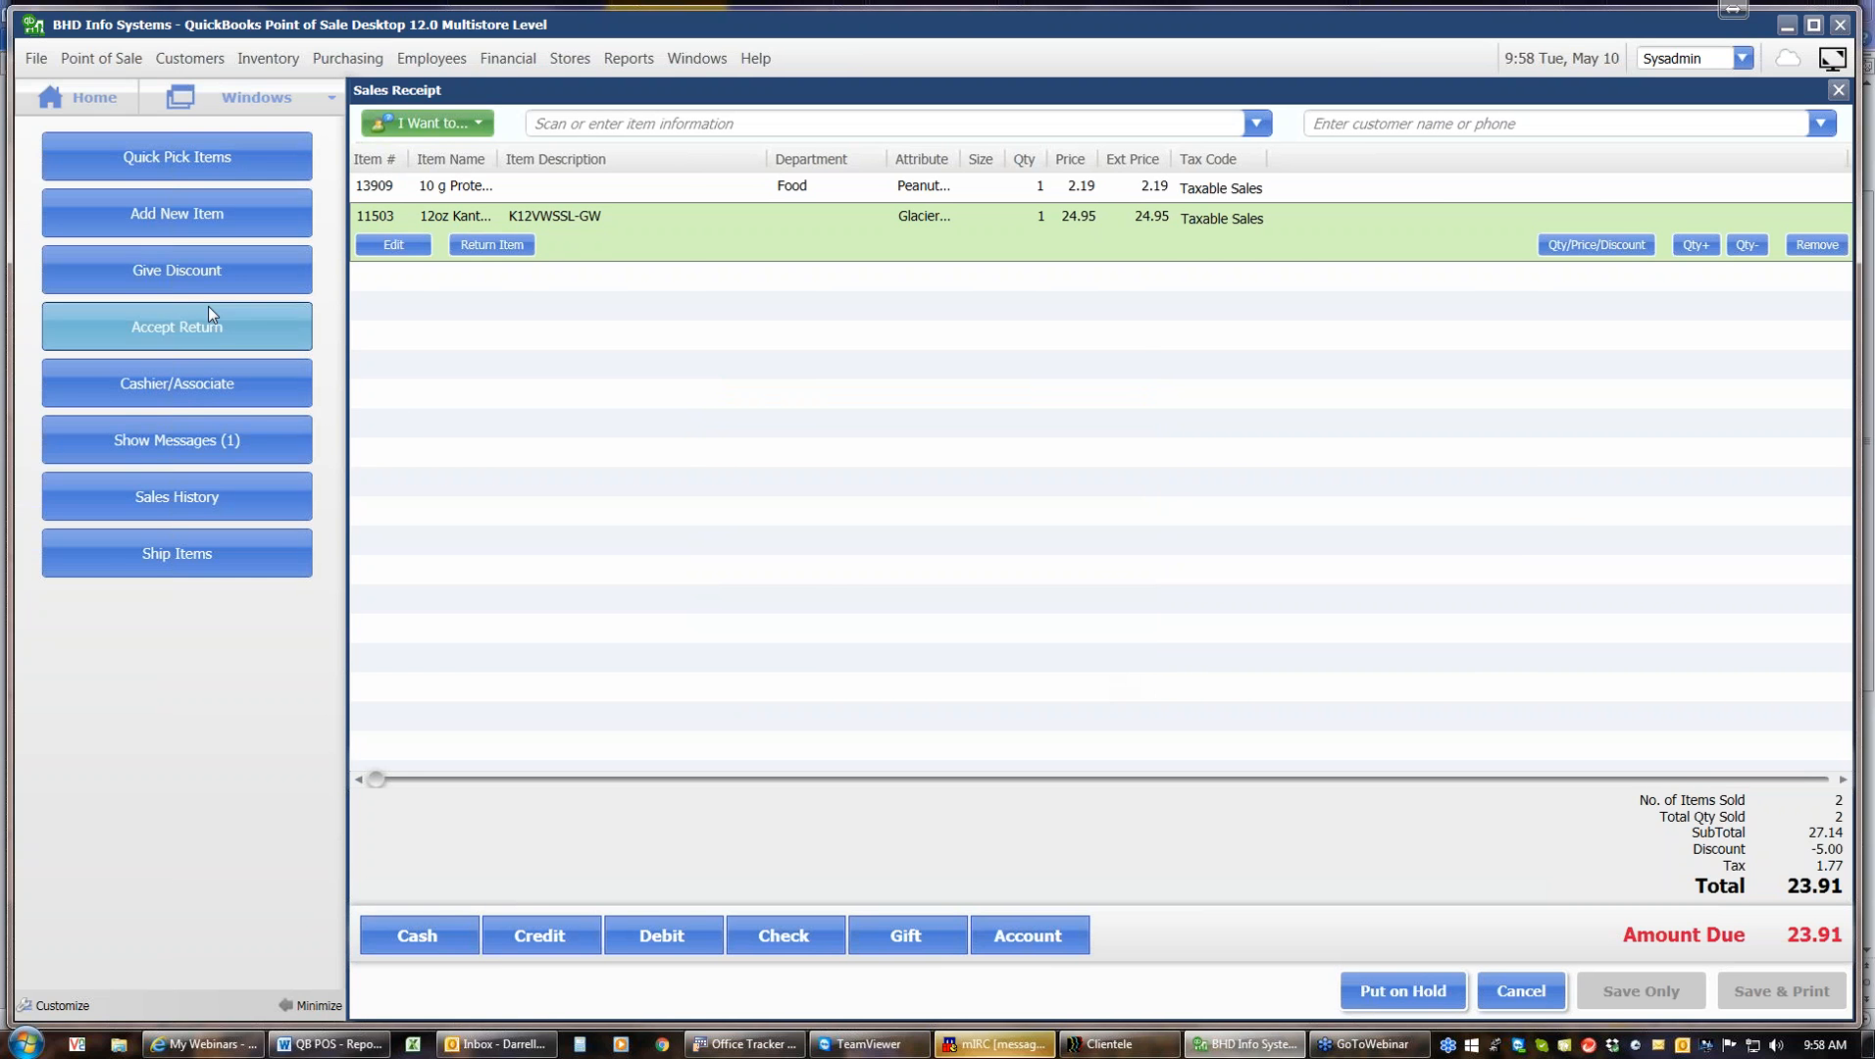
Reapply a 10% quick discount to the whole receipt
{"action": "left_click", "coordinate": [194, 274]}
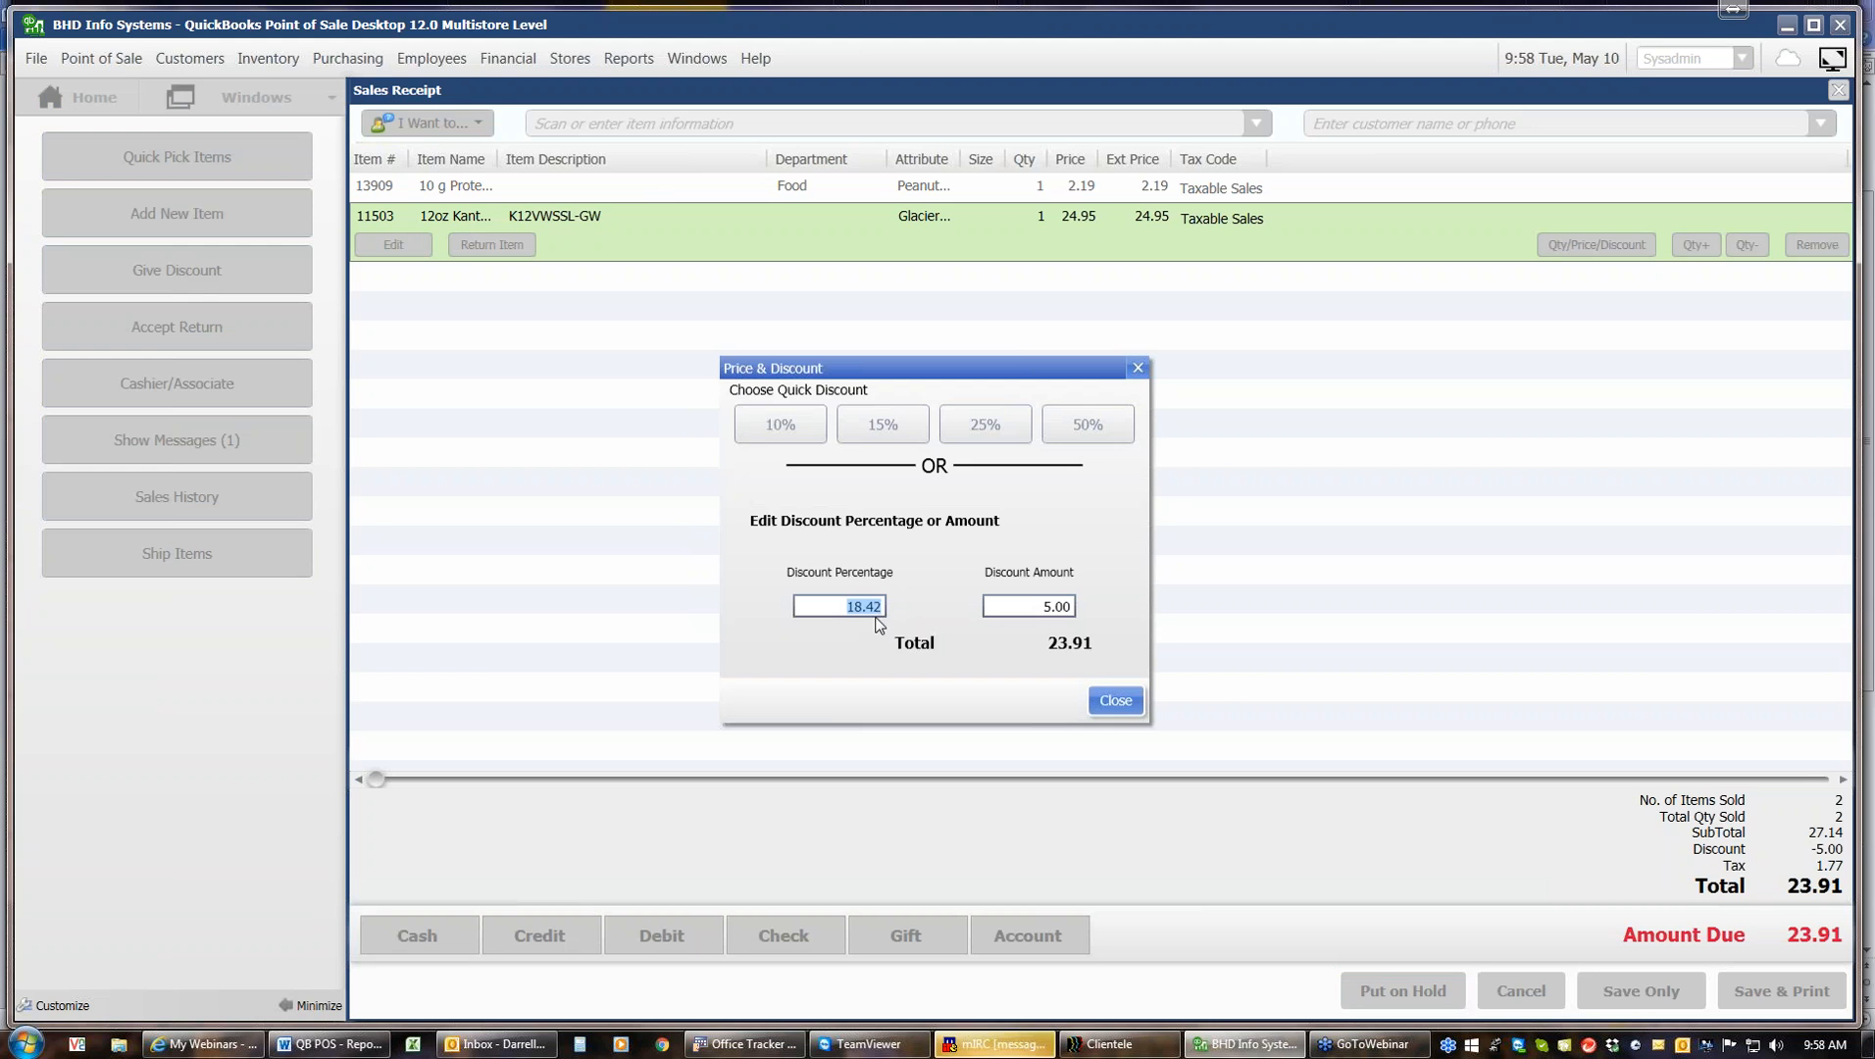
{"action": "left_click", "coordinate": [798, 426]}
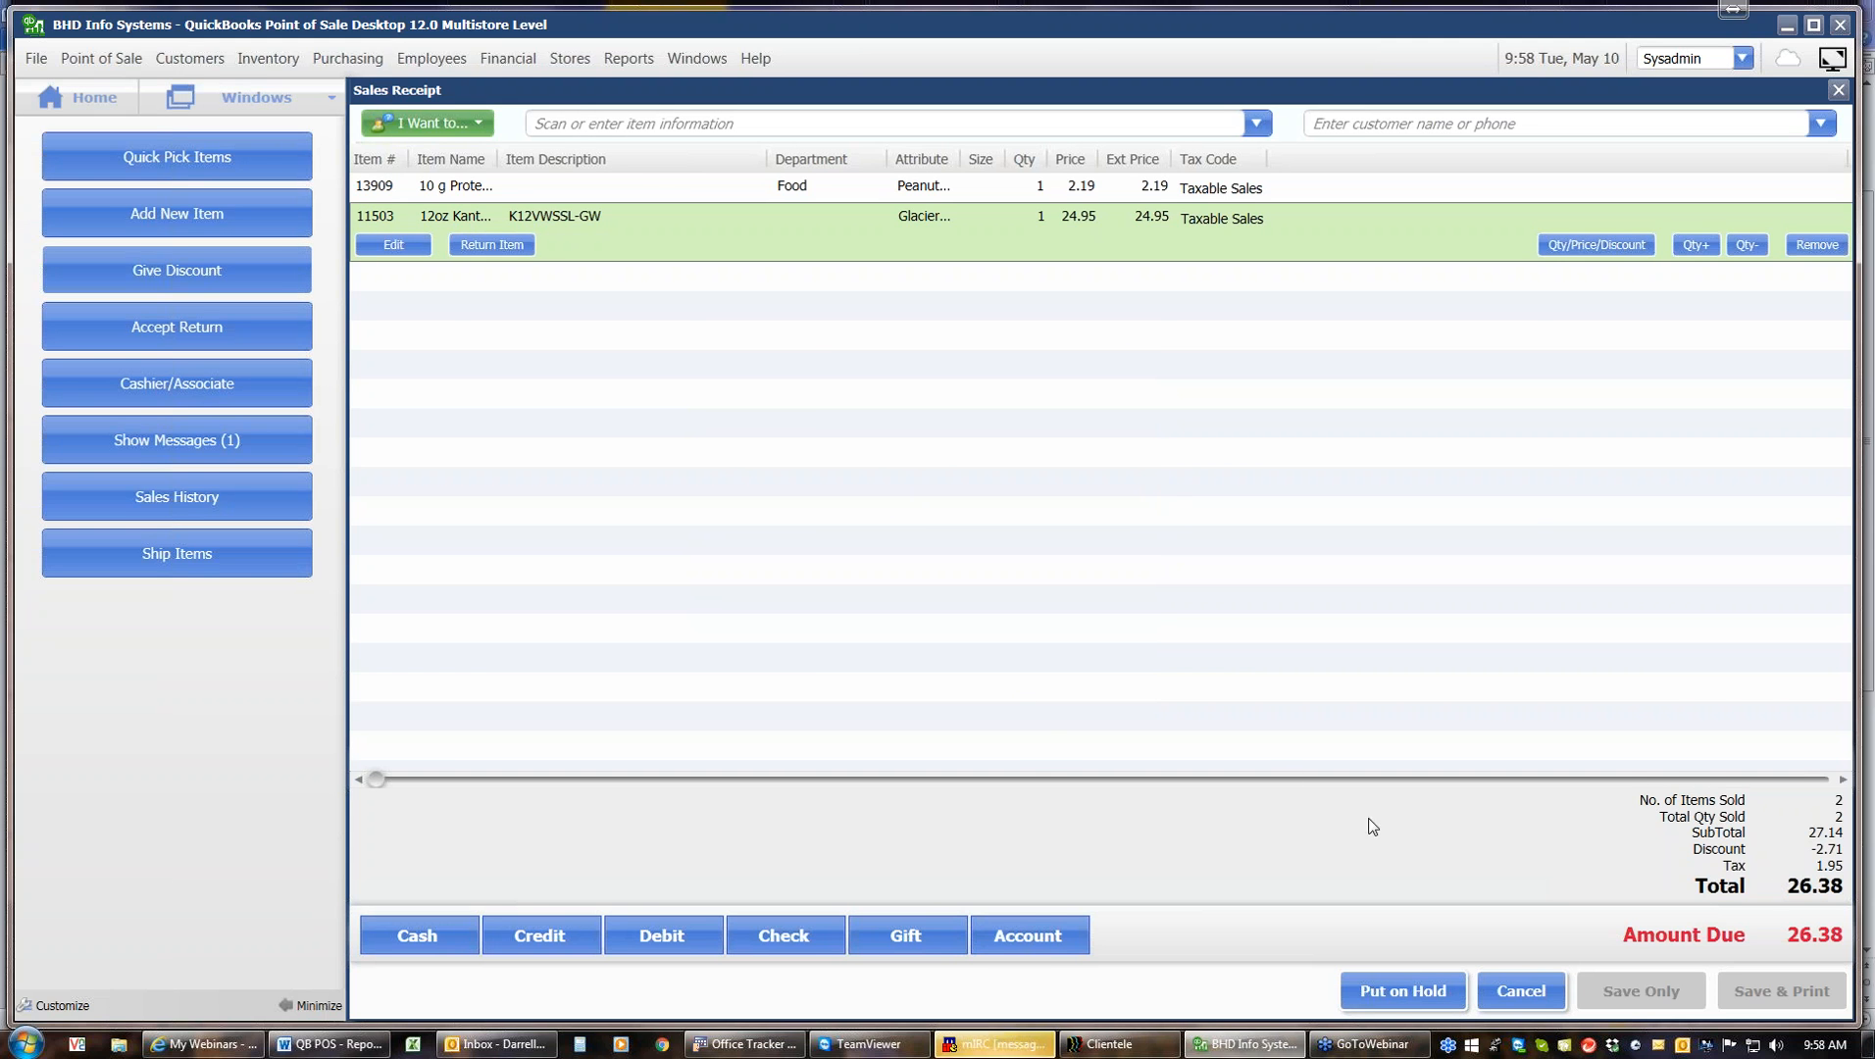
Apply a 10% quick discount to the 12oz Kanteen line item only
{"action": "left_click", "coordinate": [1560, 242]}
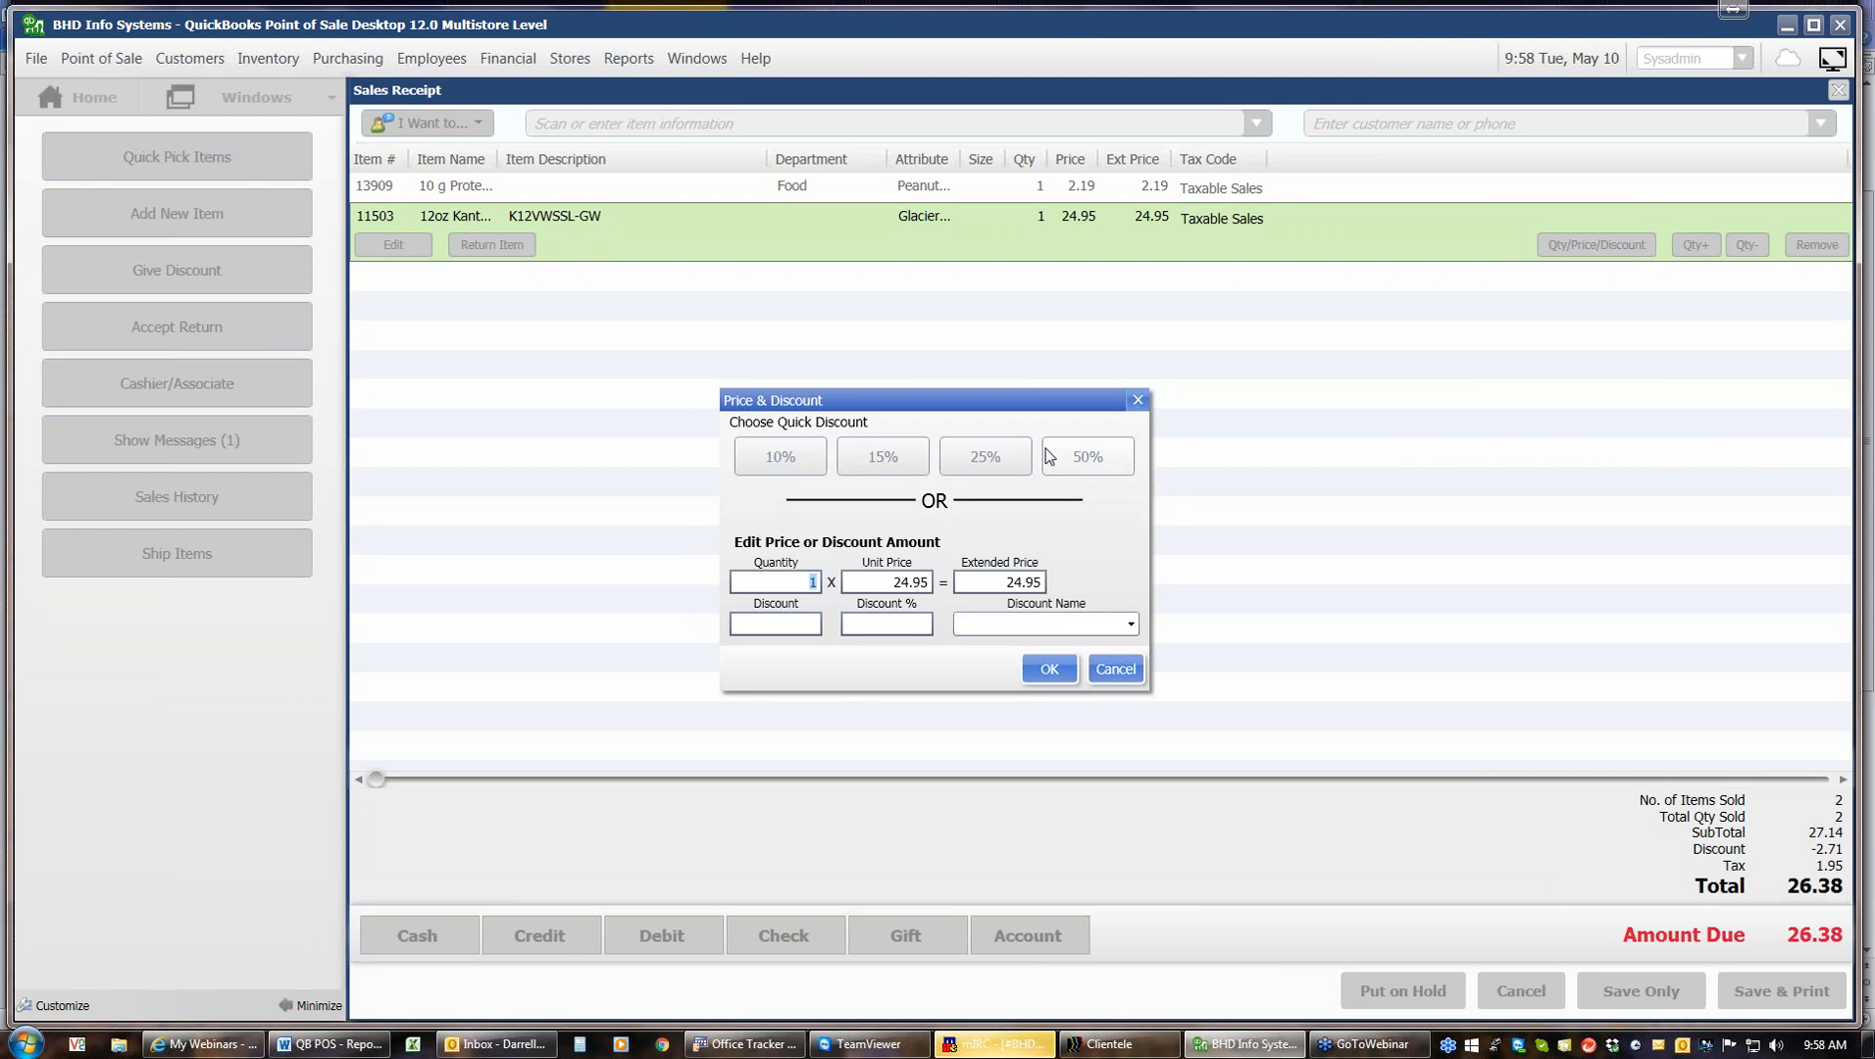
{"action": "left_click", "coordinate": [782, 459]}
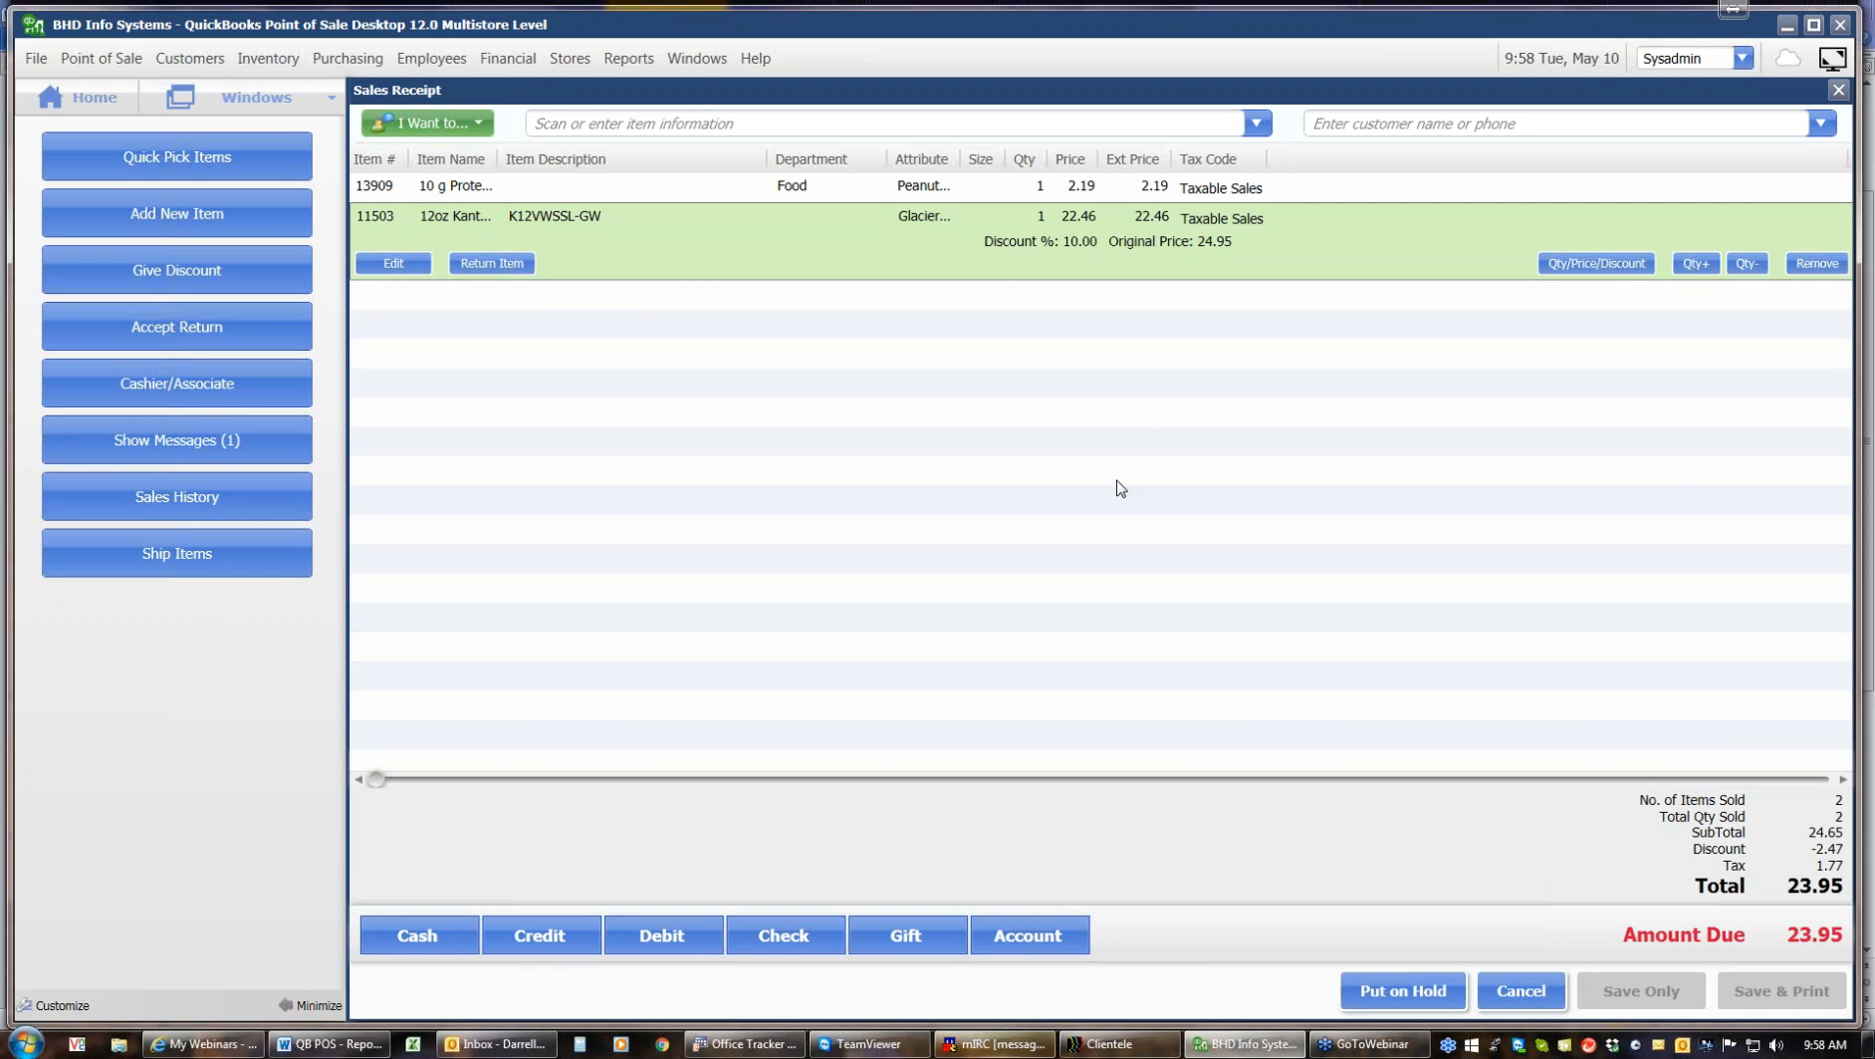
Add 12oz Kid Kanteen (w/Loop Cap) to the sale, then cancel the receipt and discard its changes
{"action": "left_click", "coordinate": [1258, 125]}
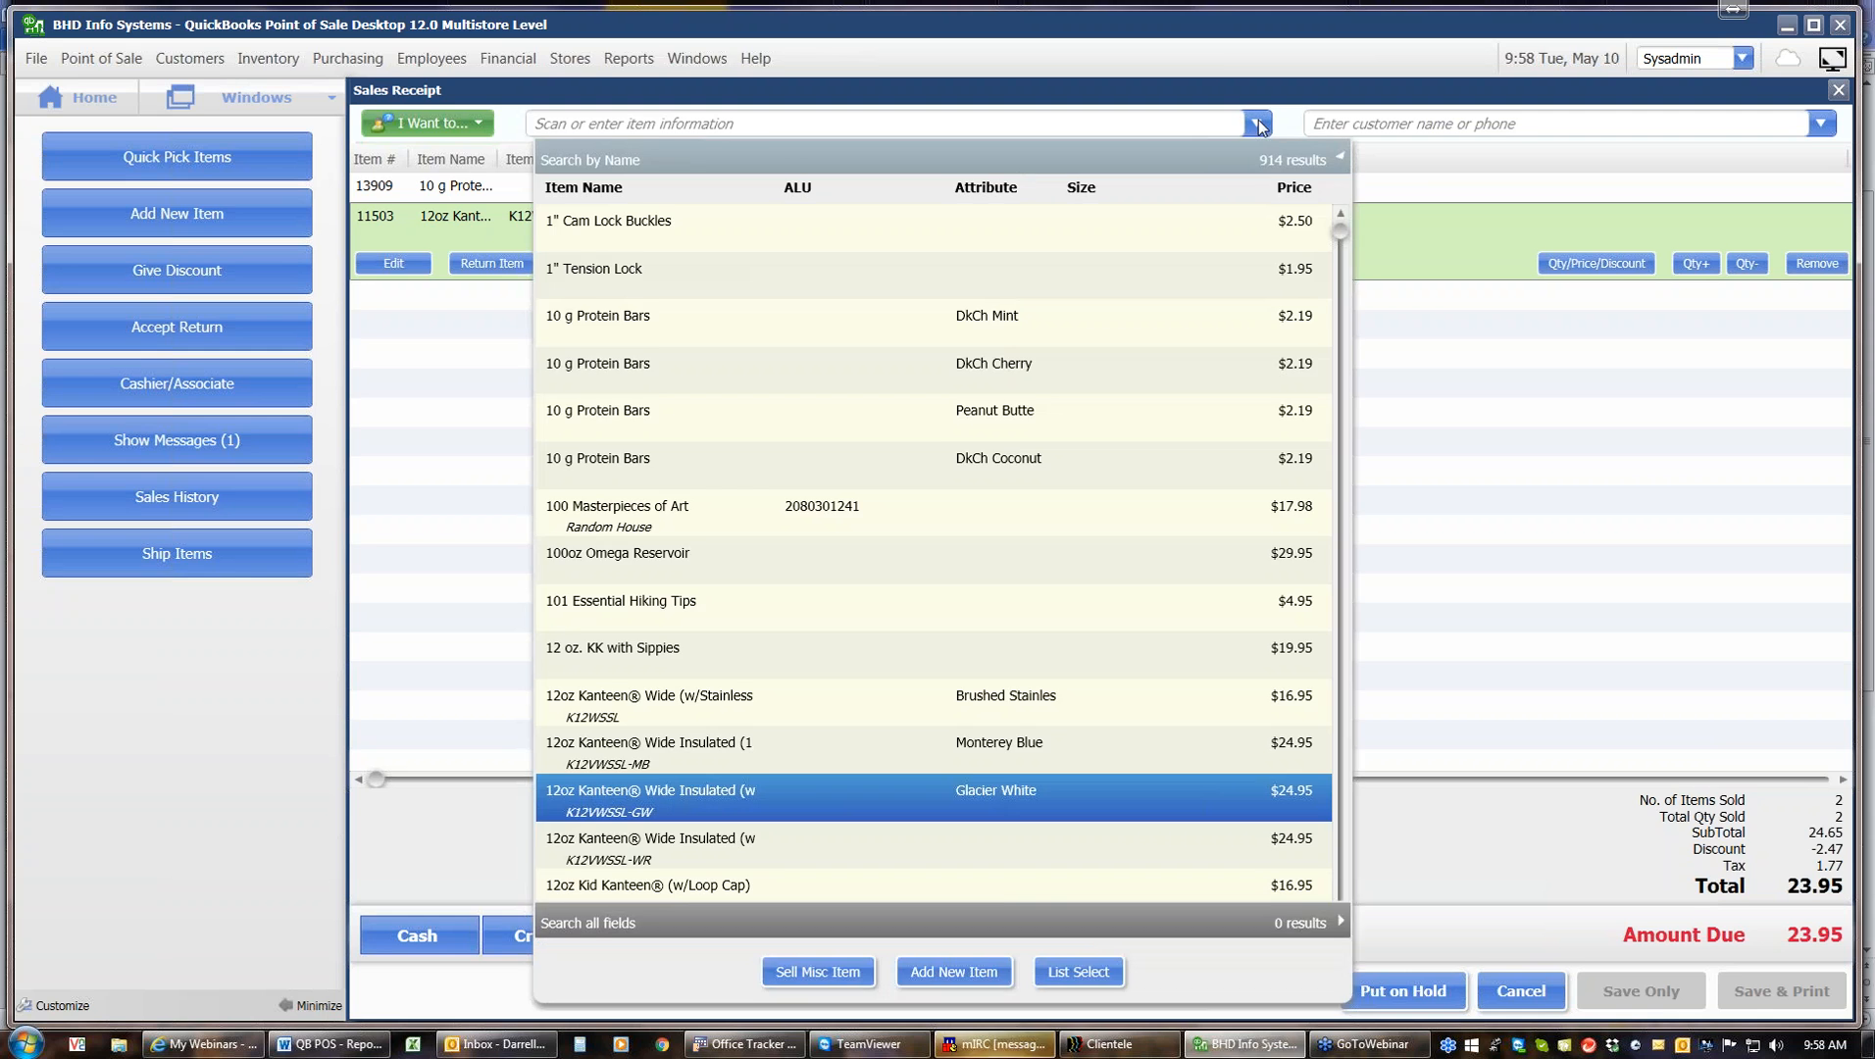
{"action": "left_click", "coordinate": [1287, 894]}
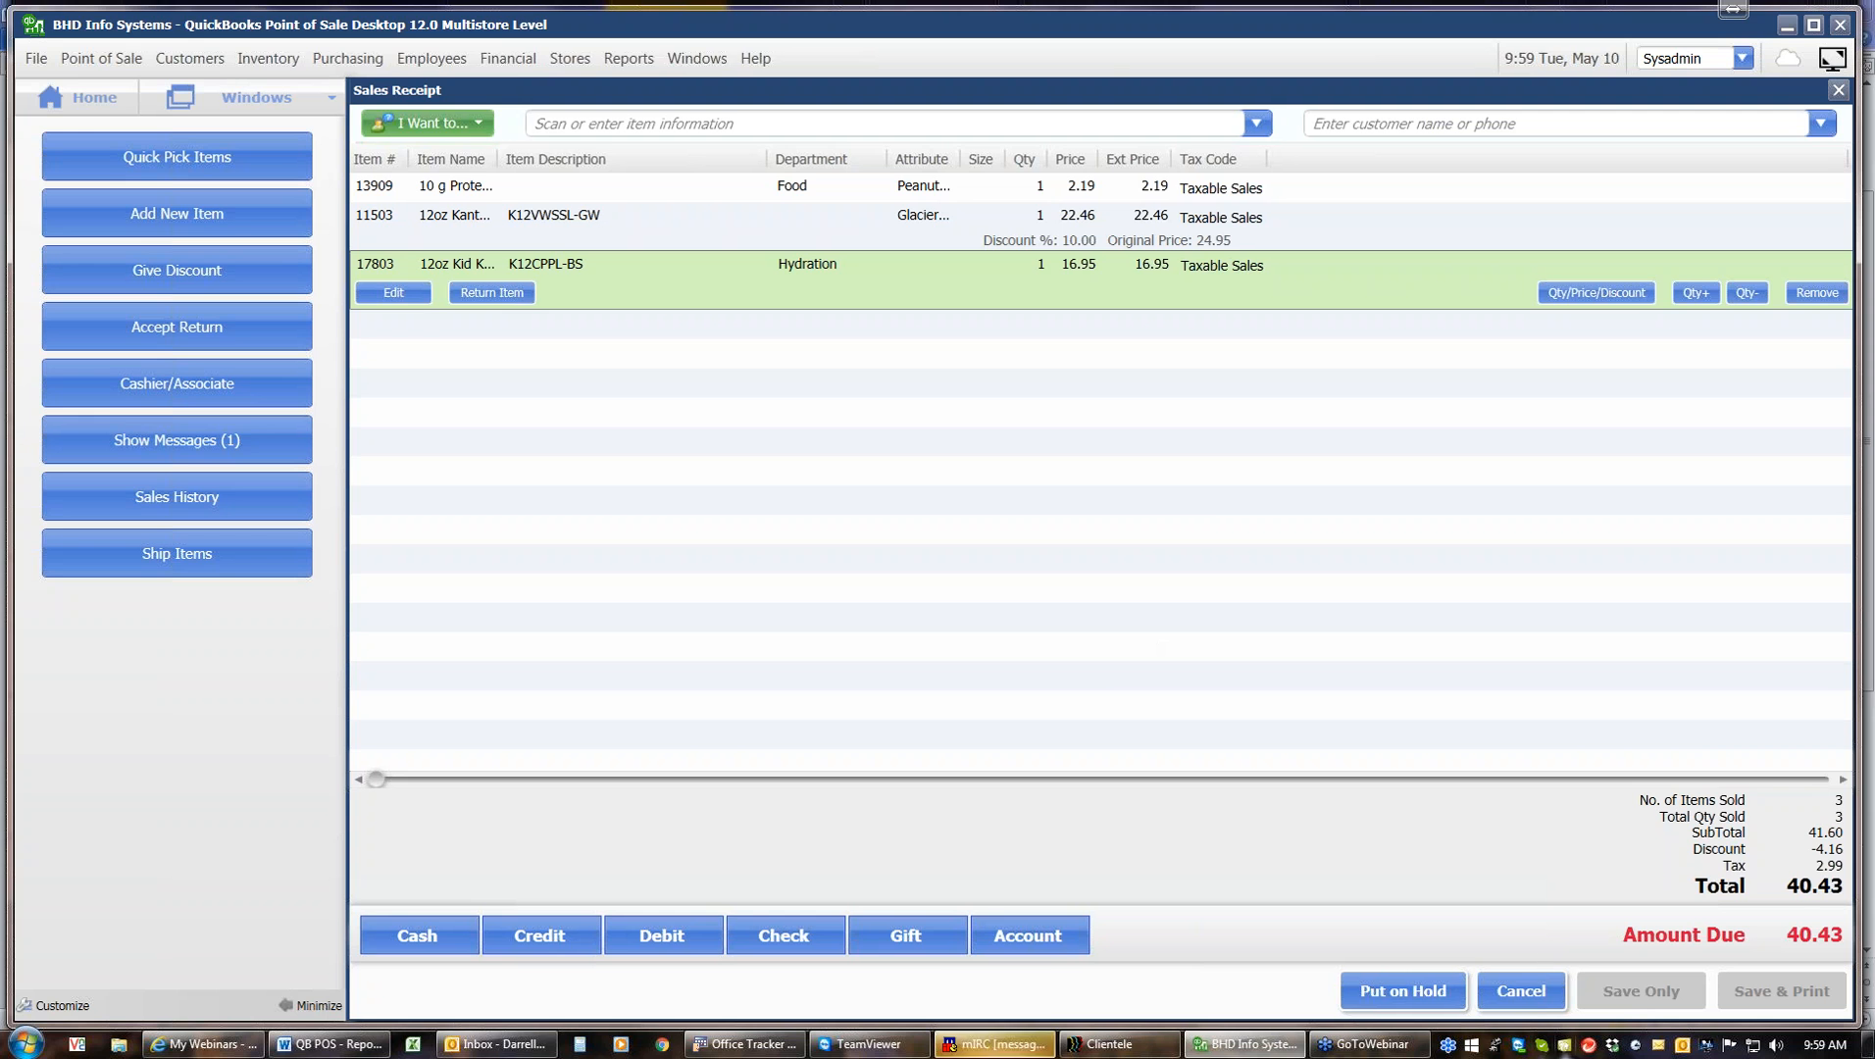
{"action": "left_click", "coordinate": [1505, 989]}
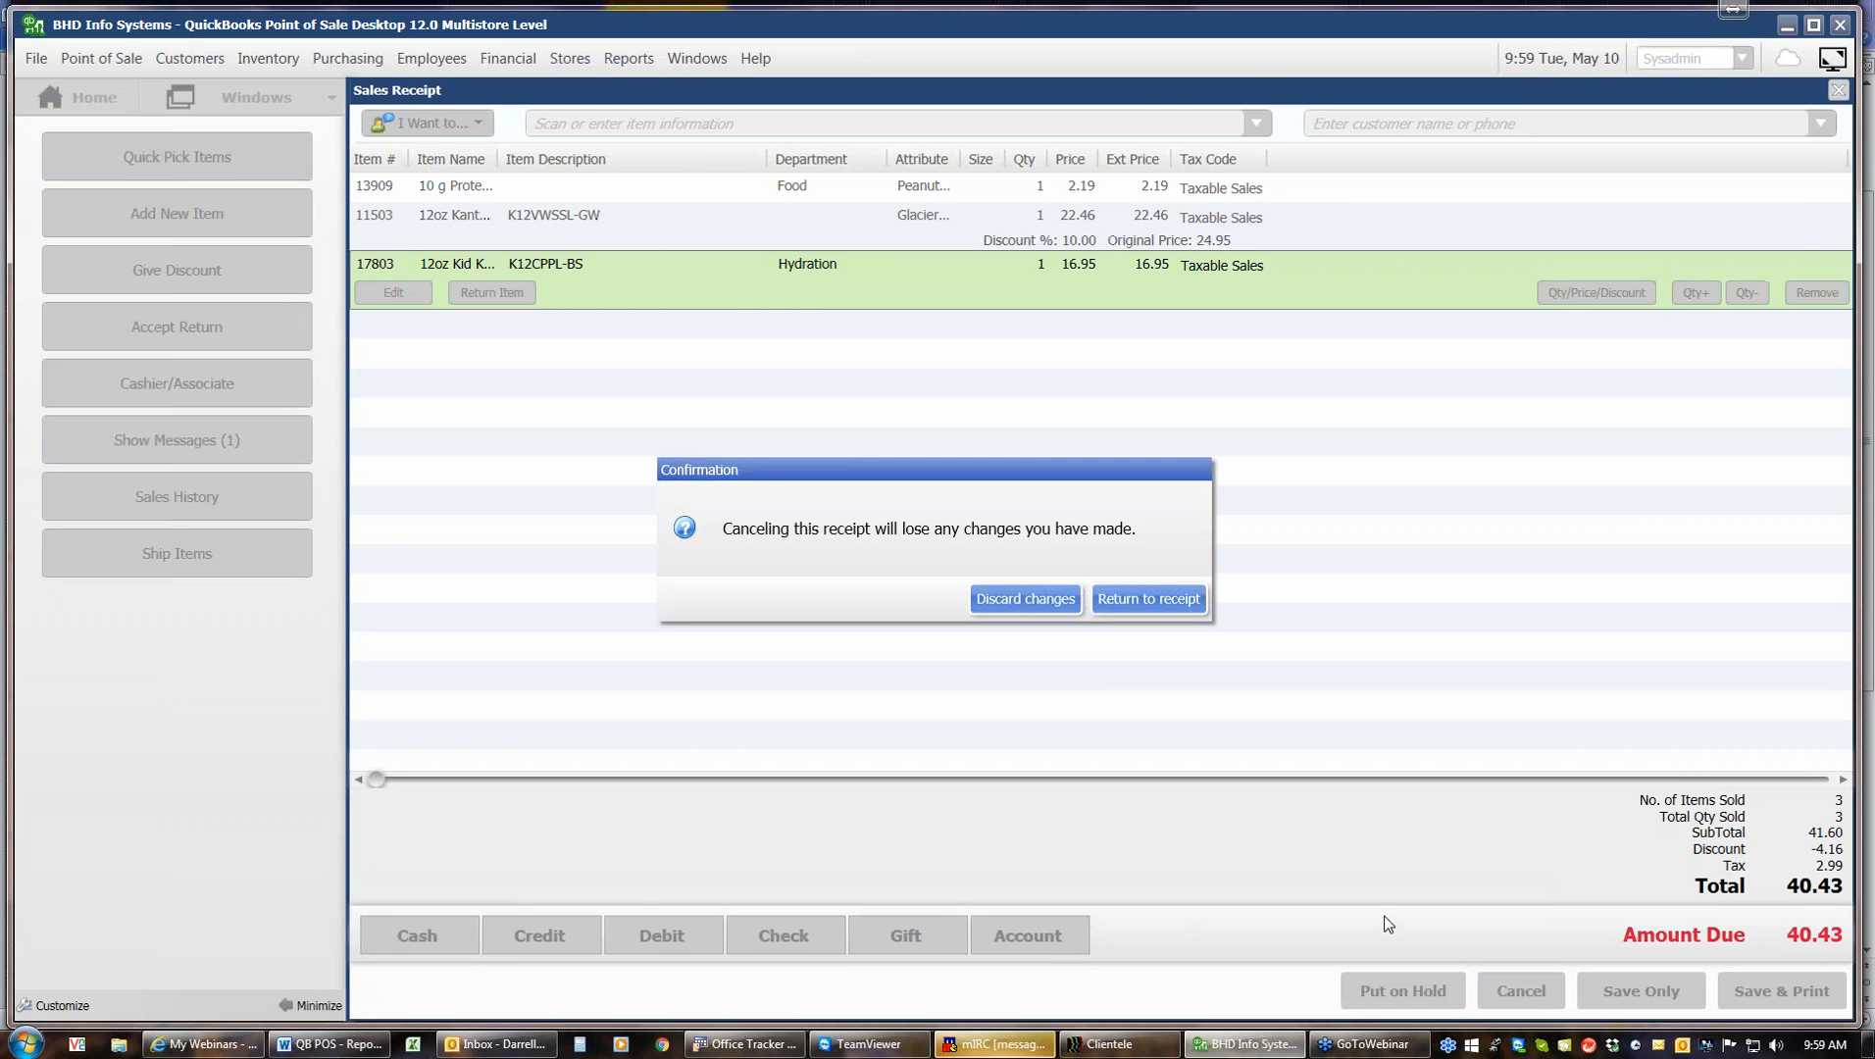
{"action": "left_click", "coordinate": [1067, 606]}
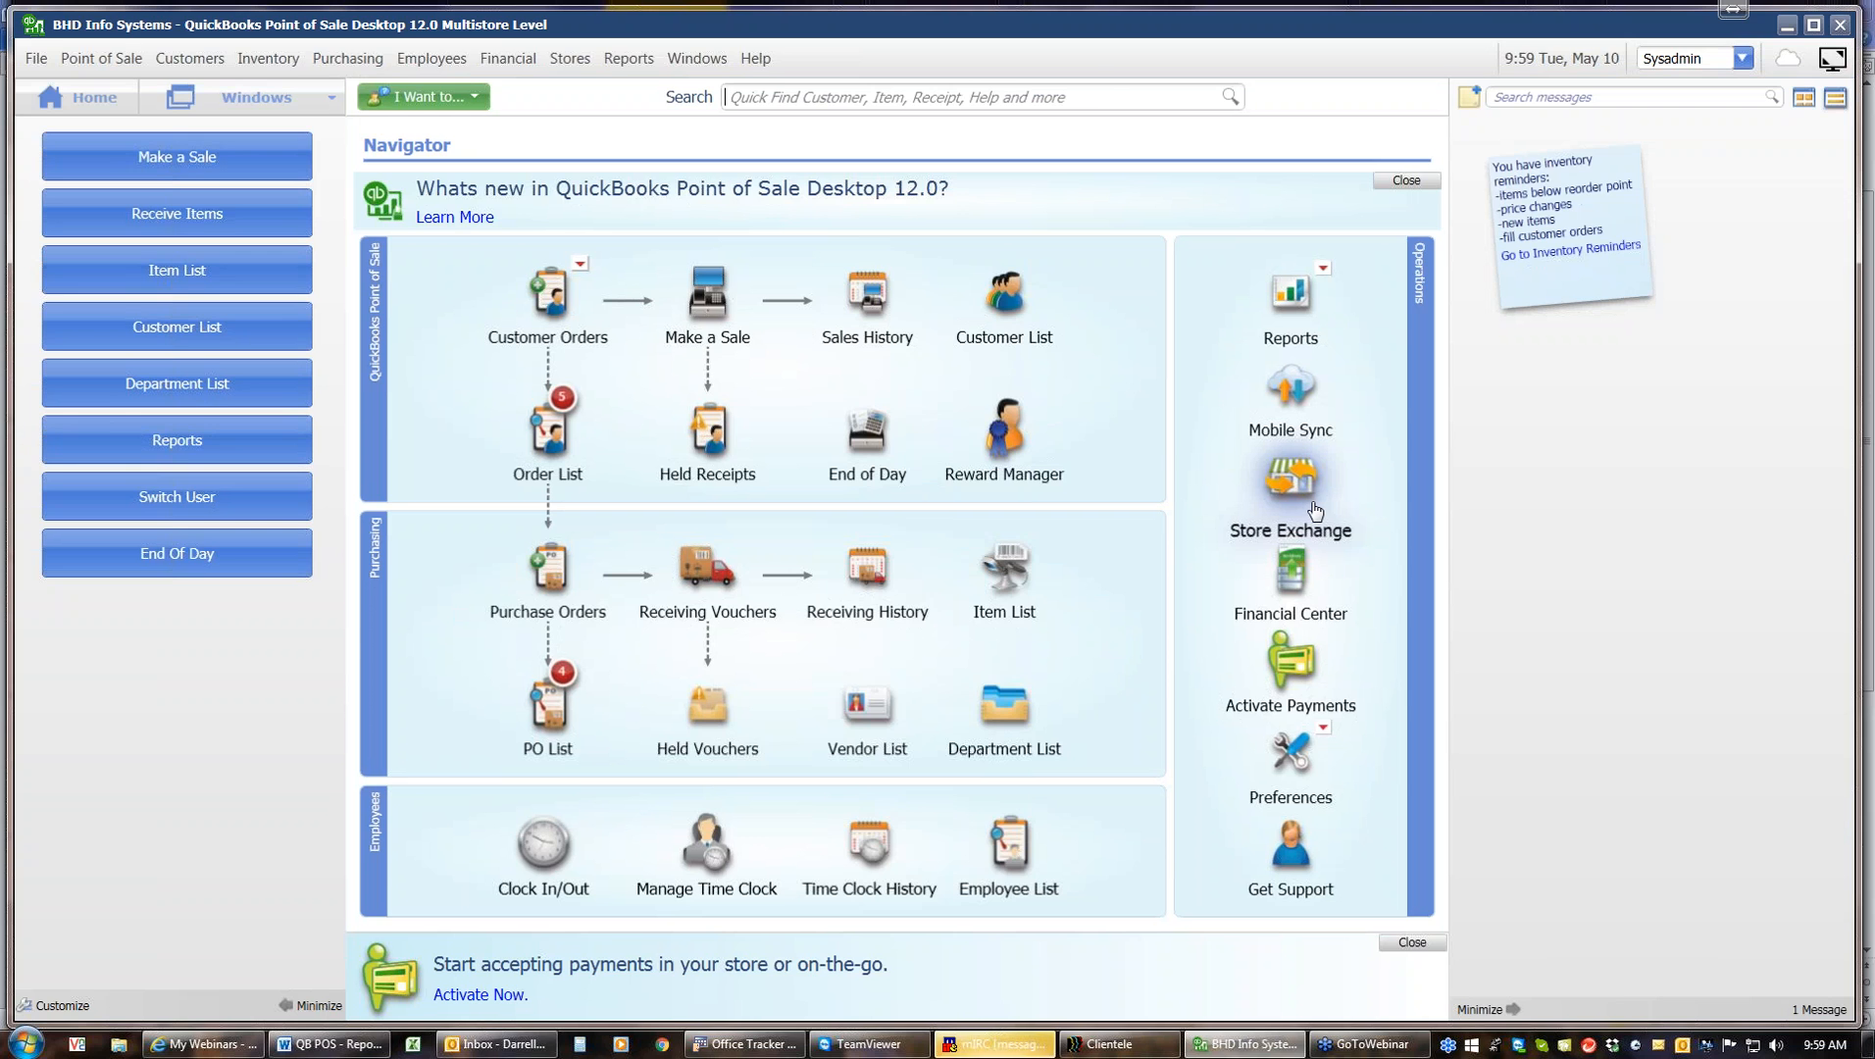
Start a new sale and attach a customer by searching the first letters of their last name
{"action": "left_click", "coordinate": [727, 313]}
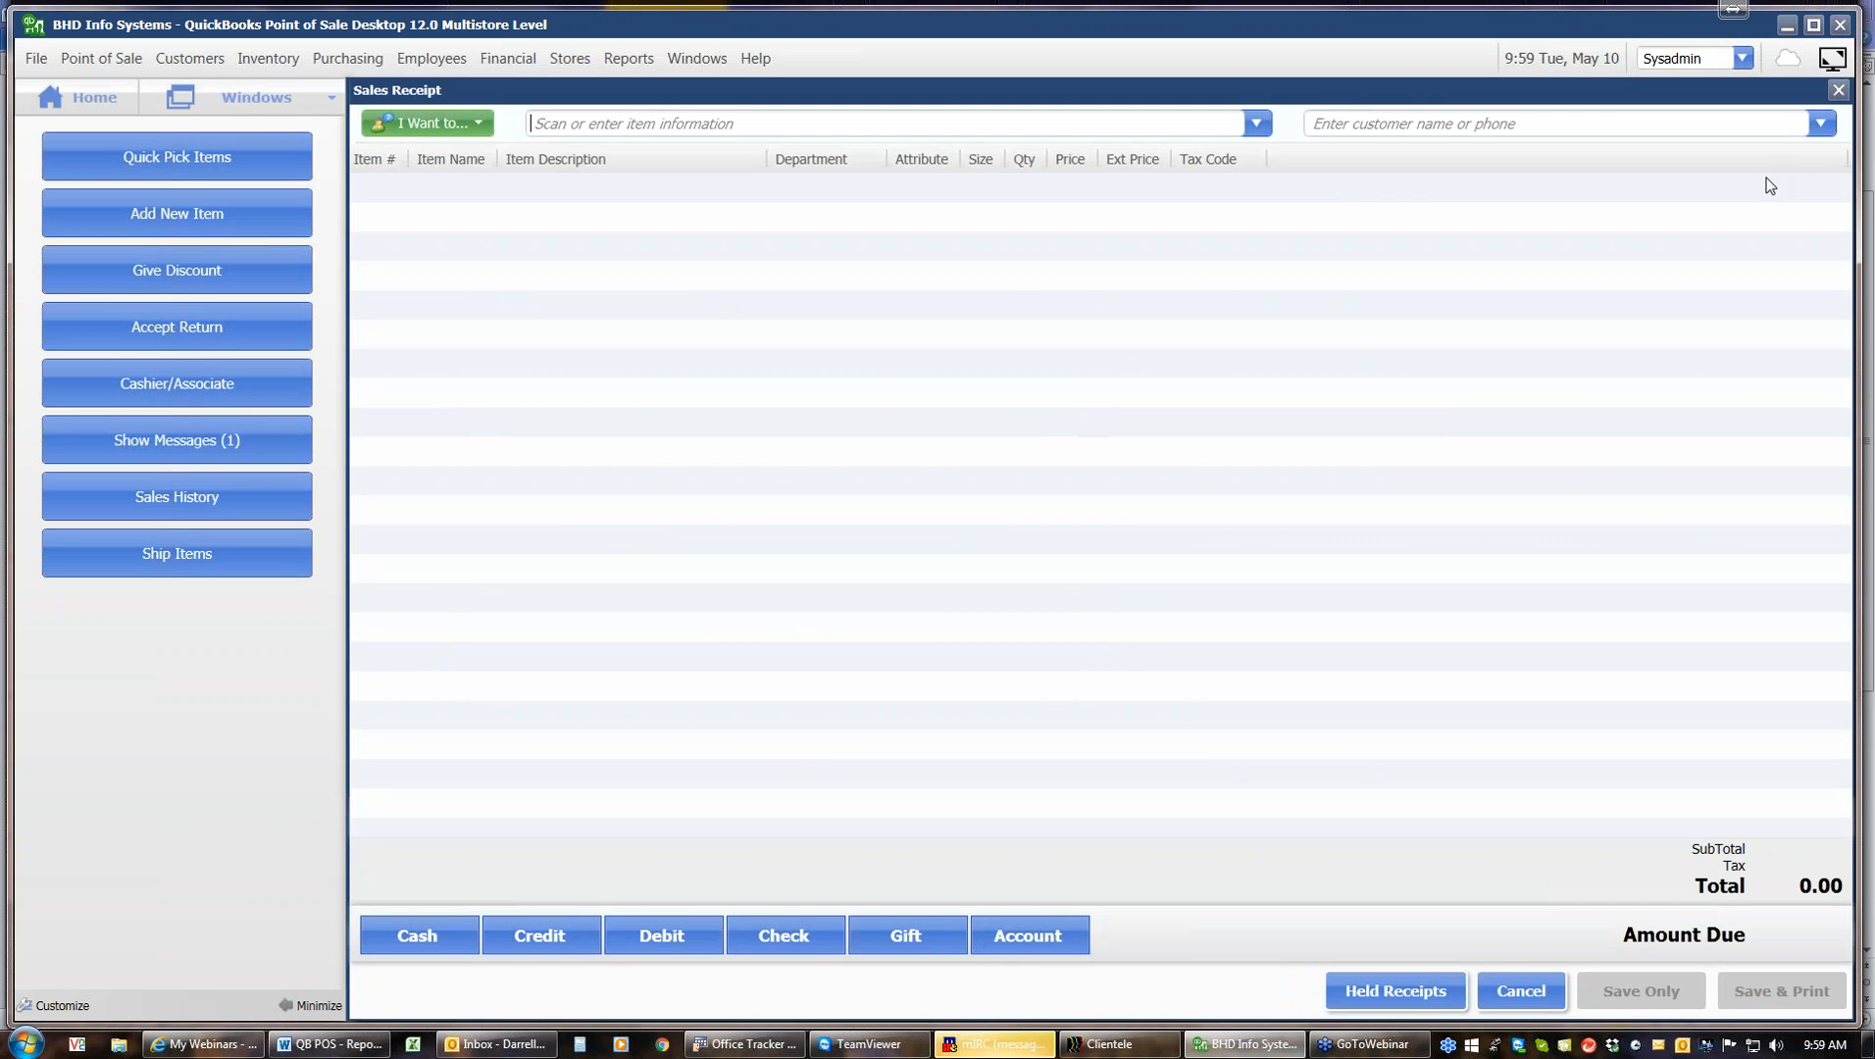
{"action": "left_click", "coordinate": [1726, 129]}
{"action": "type", "text": "fr"}
{"action": "left_click", "coordinate": [1567, 189]}
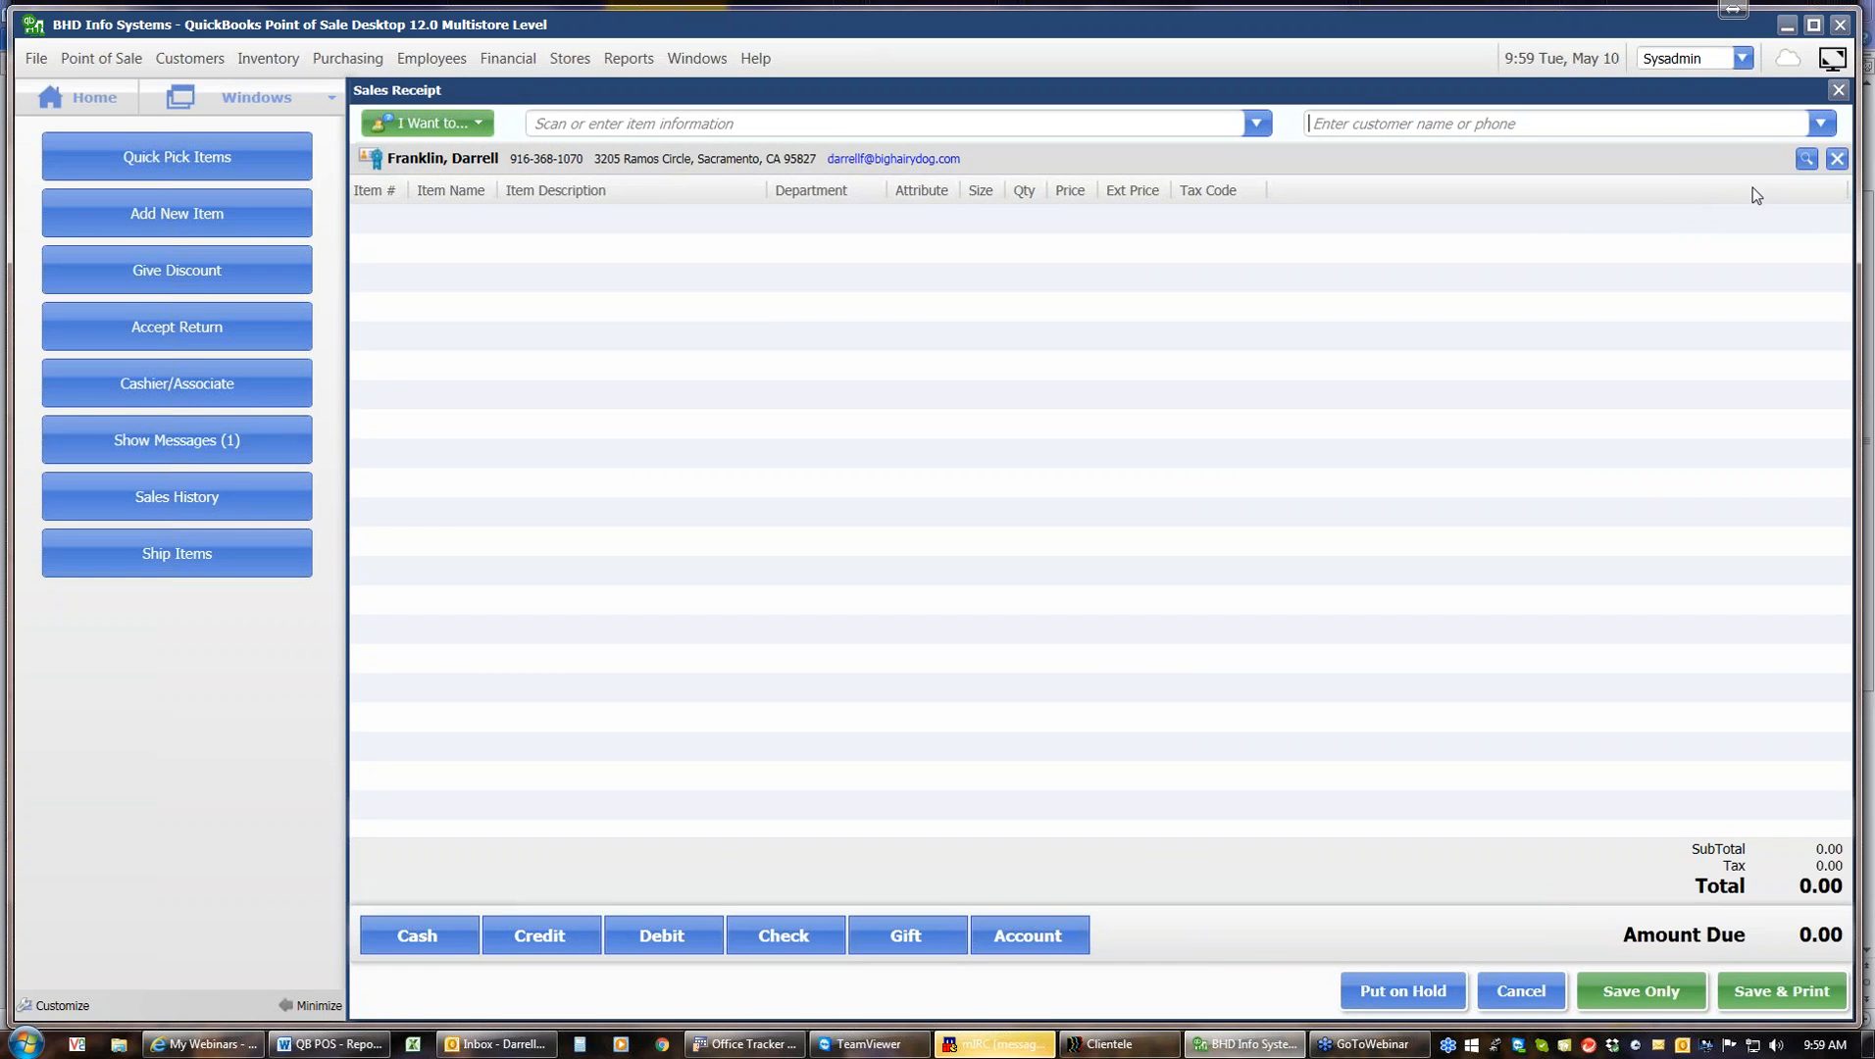
Browse the customer list available for the receipt
{"action": "left_click", "coordinate": [1822, 124]}
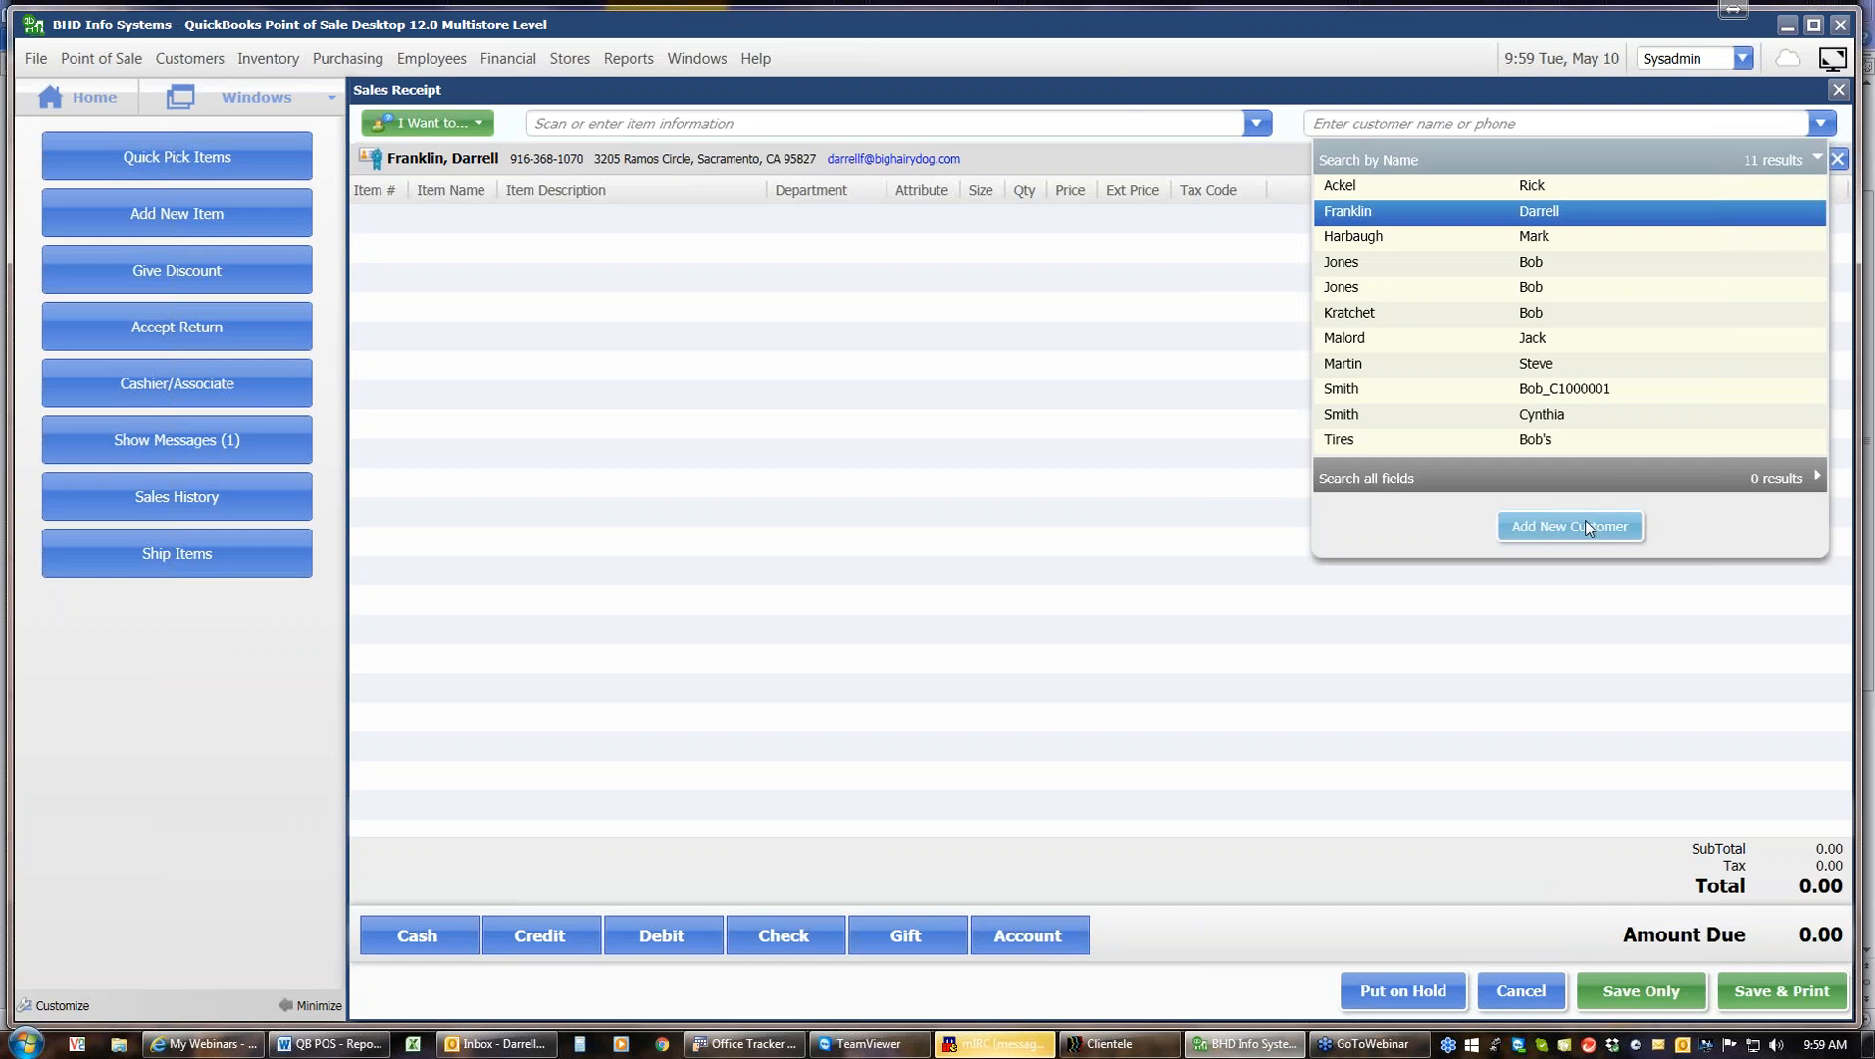
{"action": "left_click", "coordinate": [1745, 116]}
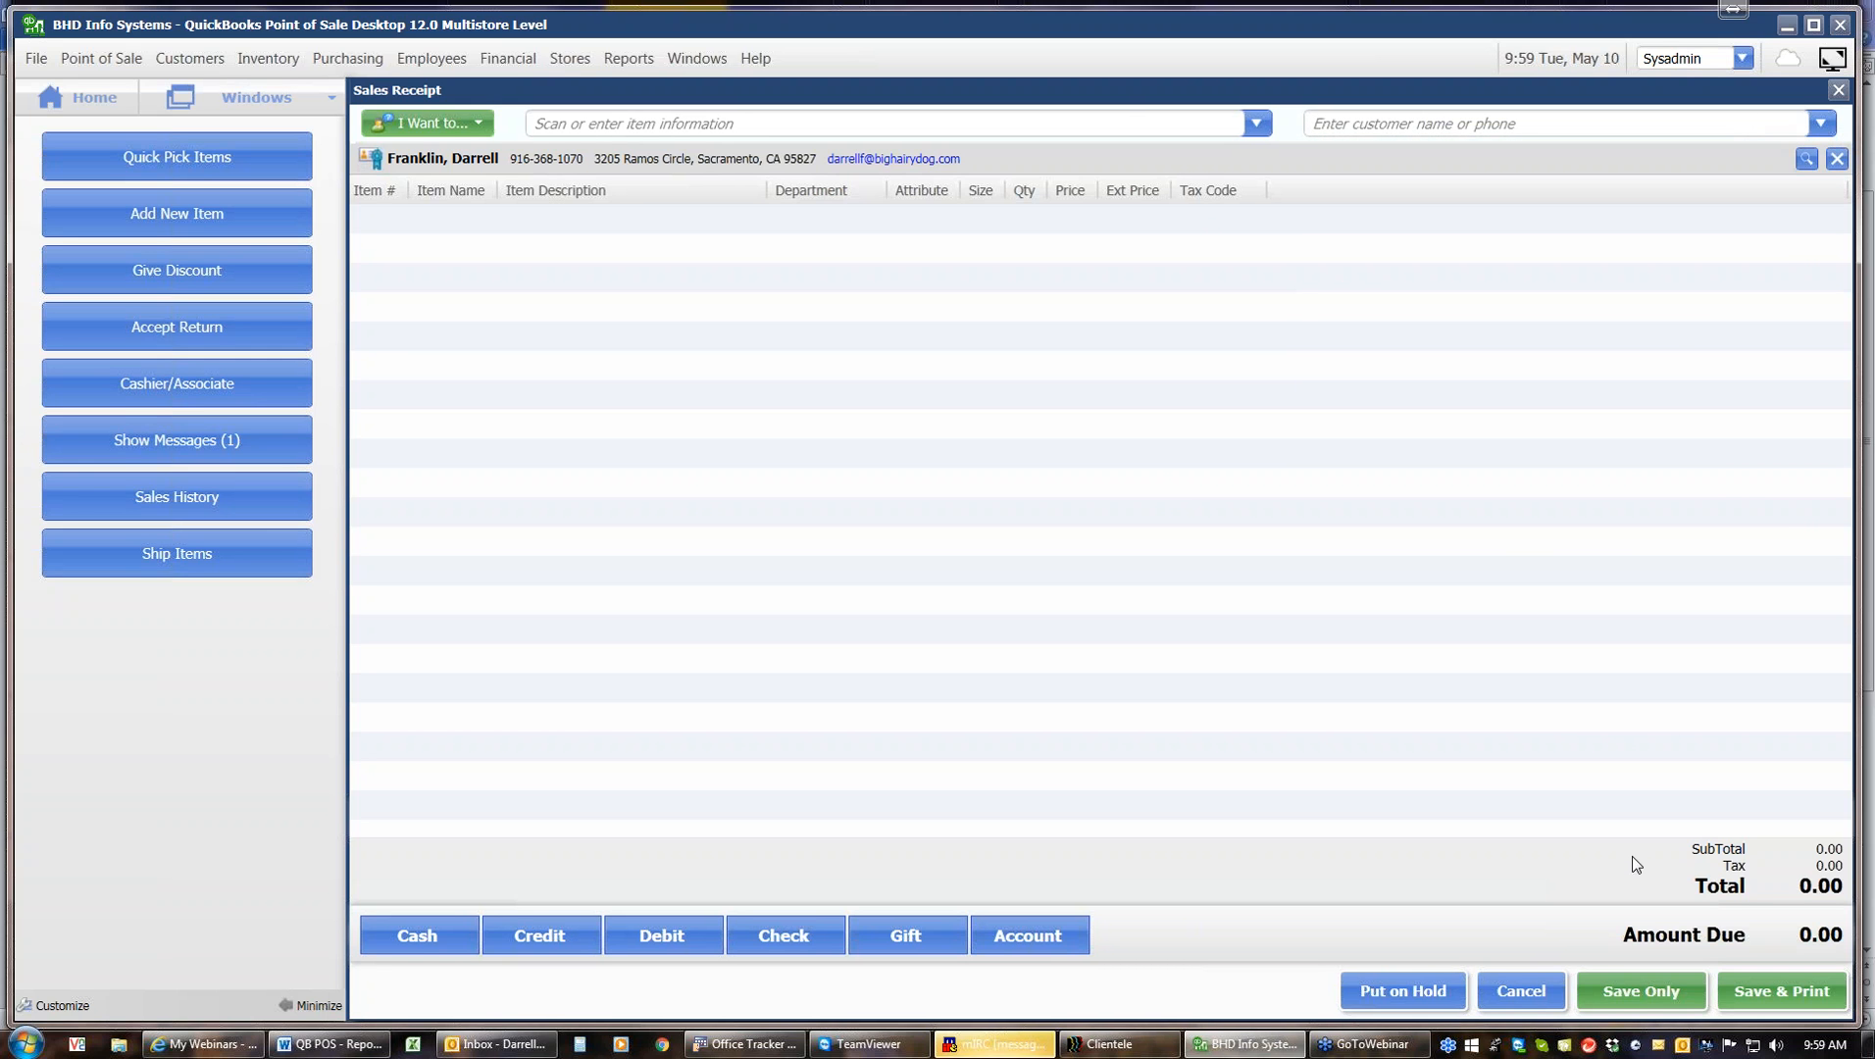
Cancel the empty receipt with the customer attached and discard its changes
{"action": "left_click", "coordinate": [1533, 981]}
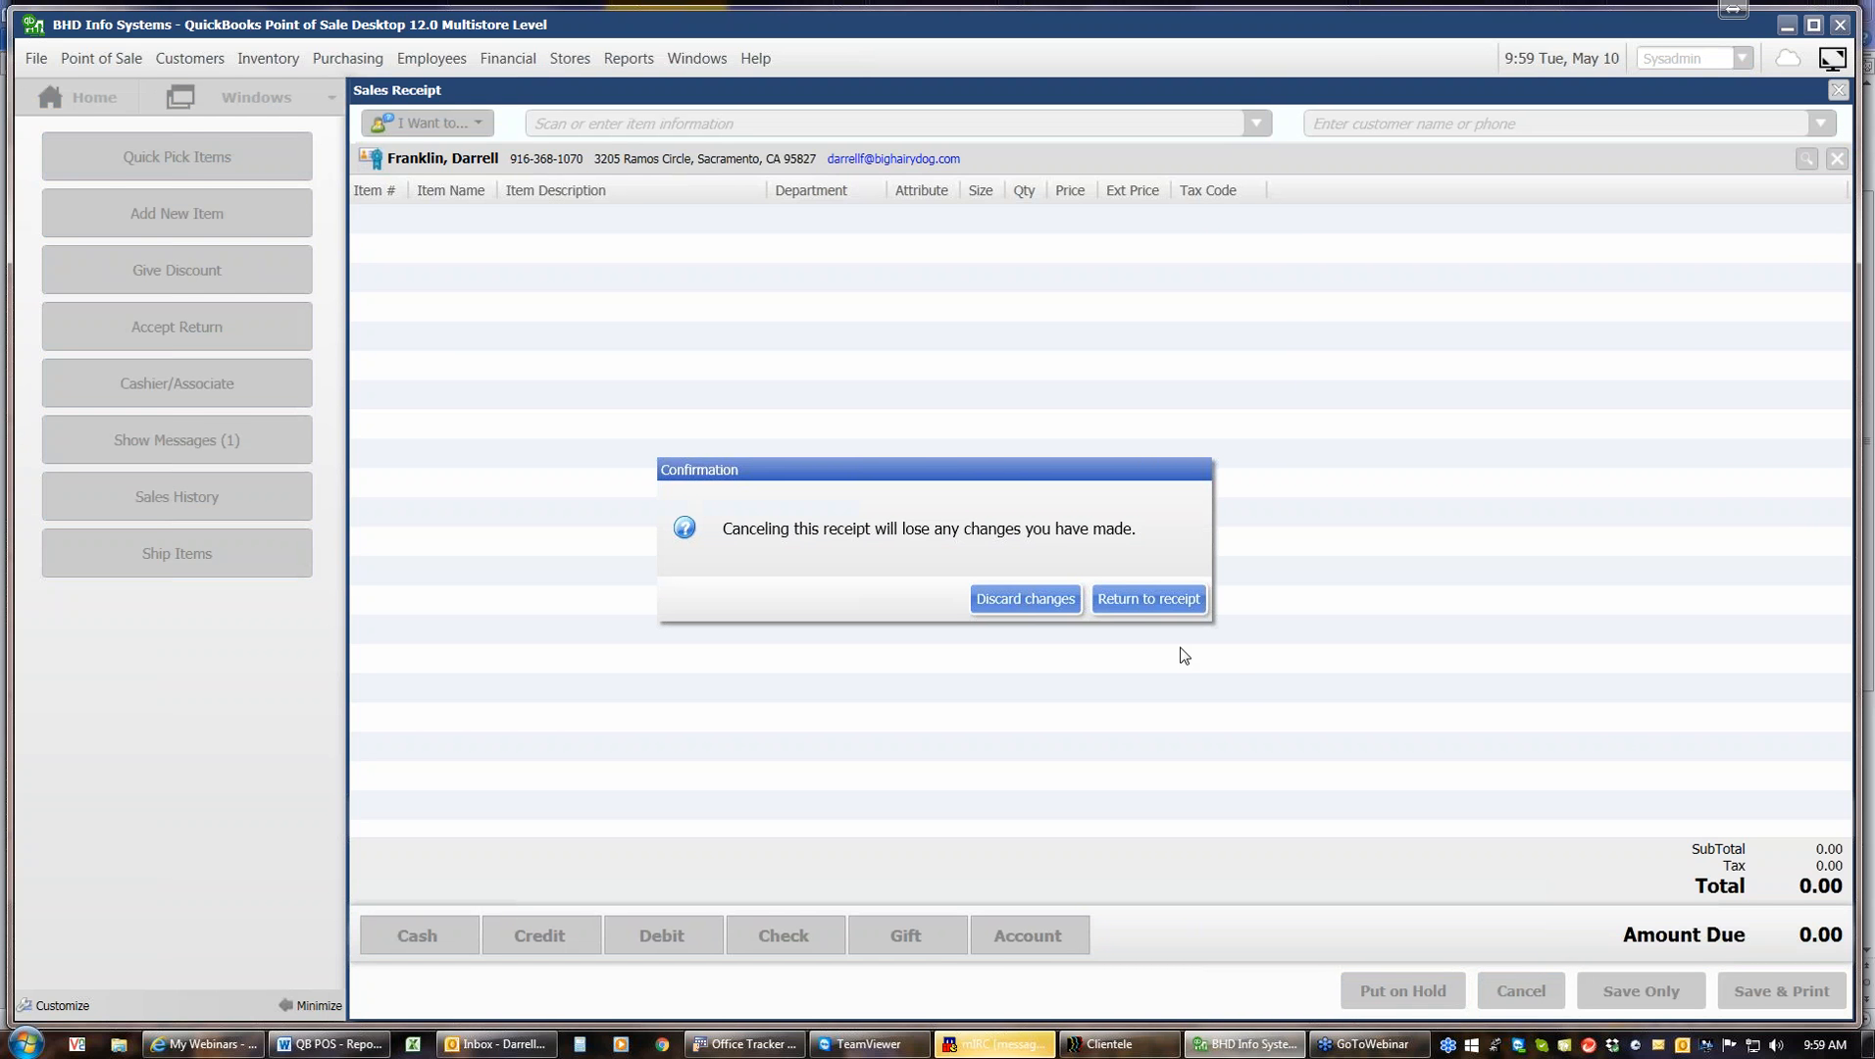
{"action": "left_click", "coordinate": [1071, 604]}
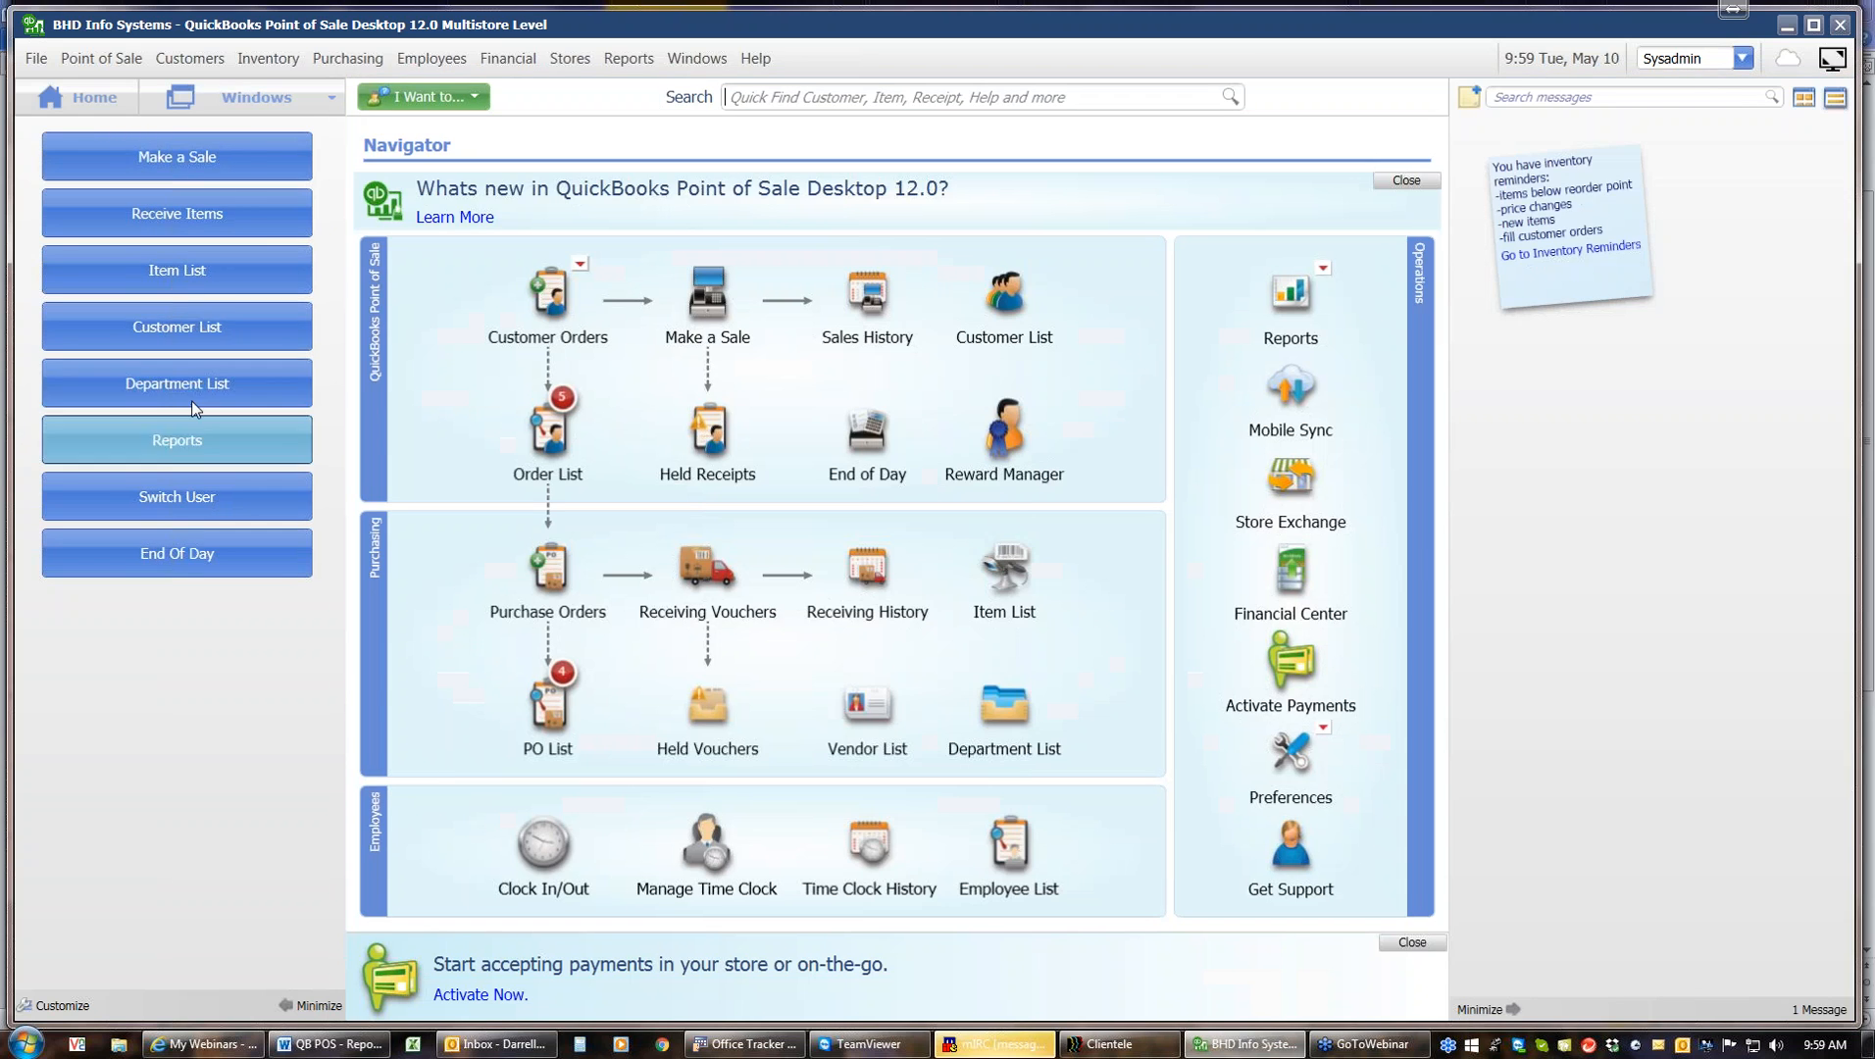
Edit the first customer in the customer list to give them a fixed percentage discount on all items, and save the record
{"action": "left_click", "coordinate": [211, 325]}
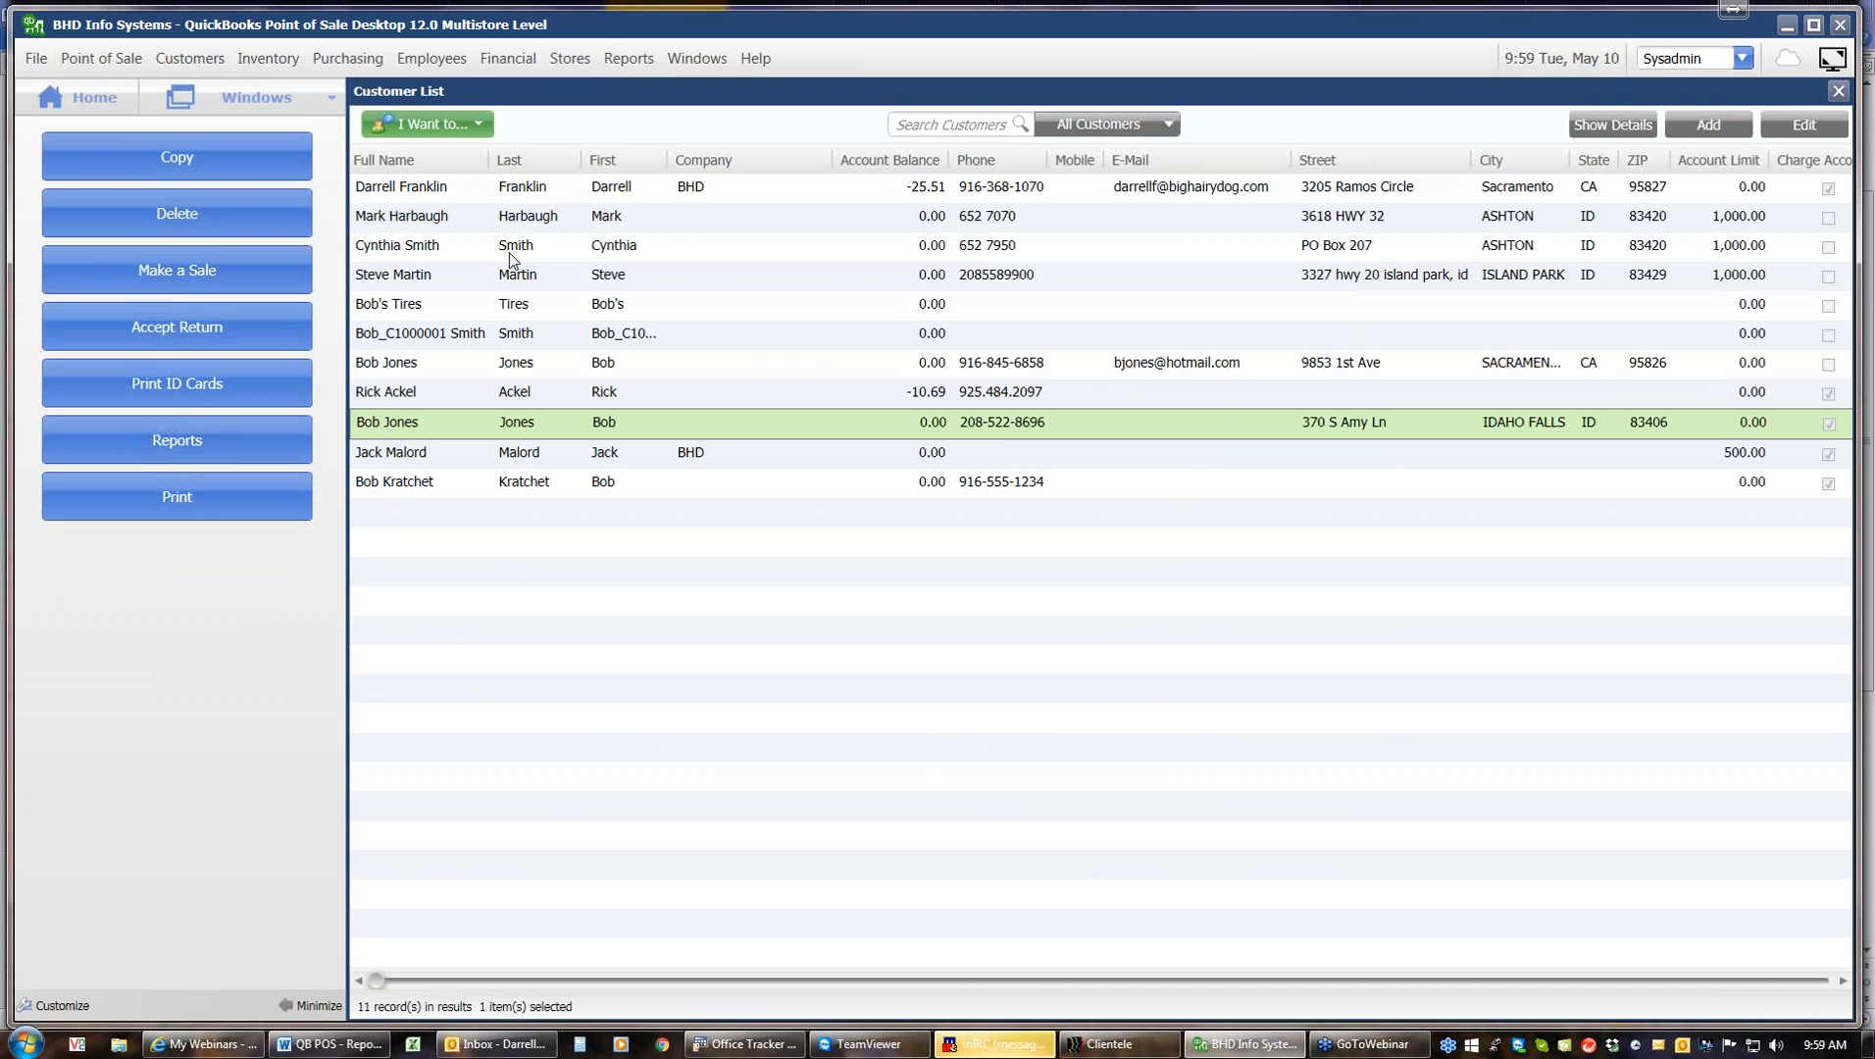
{"action": "left_click", "coordinate": [493, 196]}
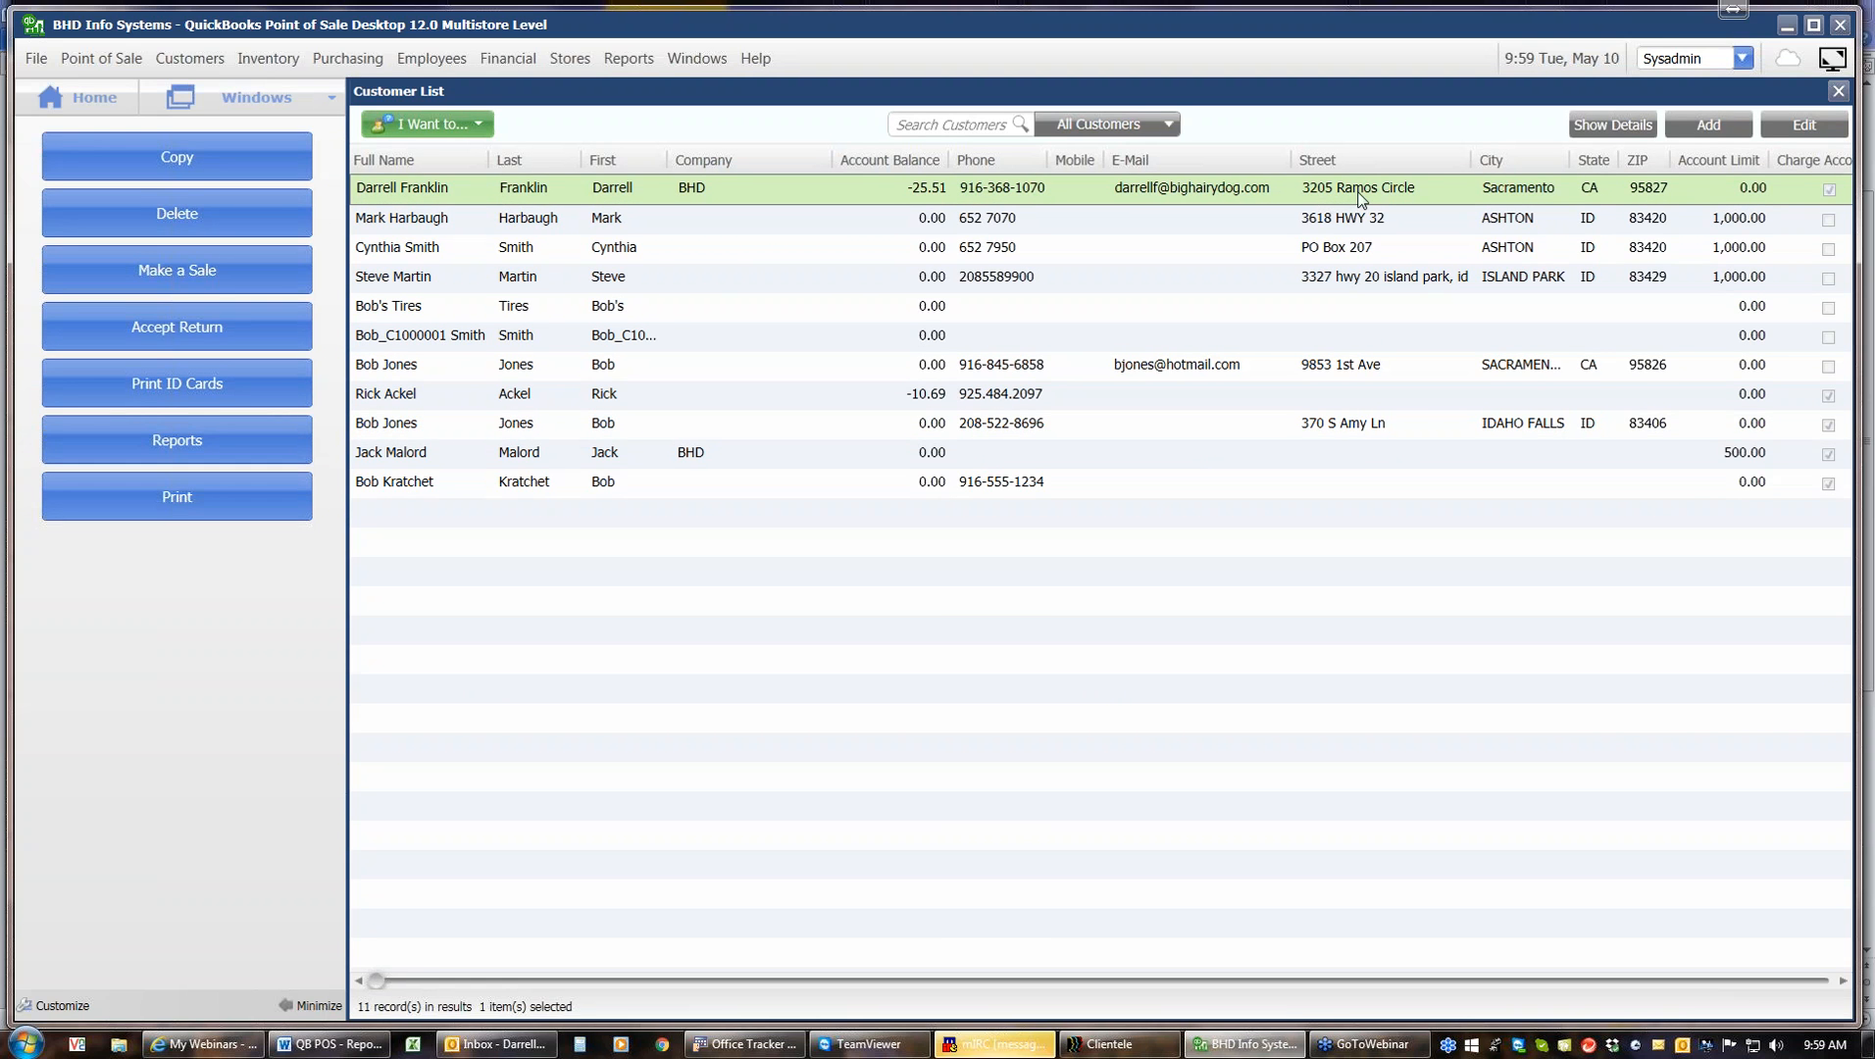
{"action": "left_click", "coordinate": [1803, 125]}
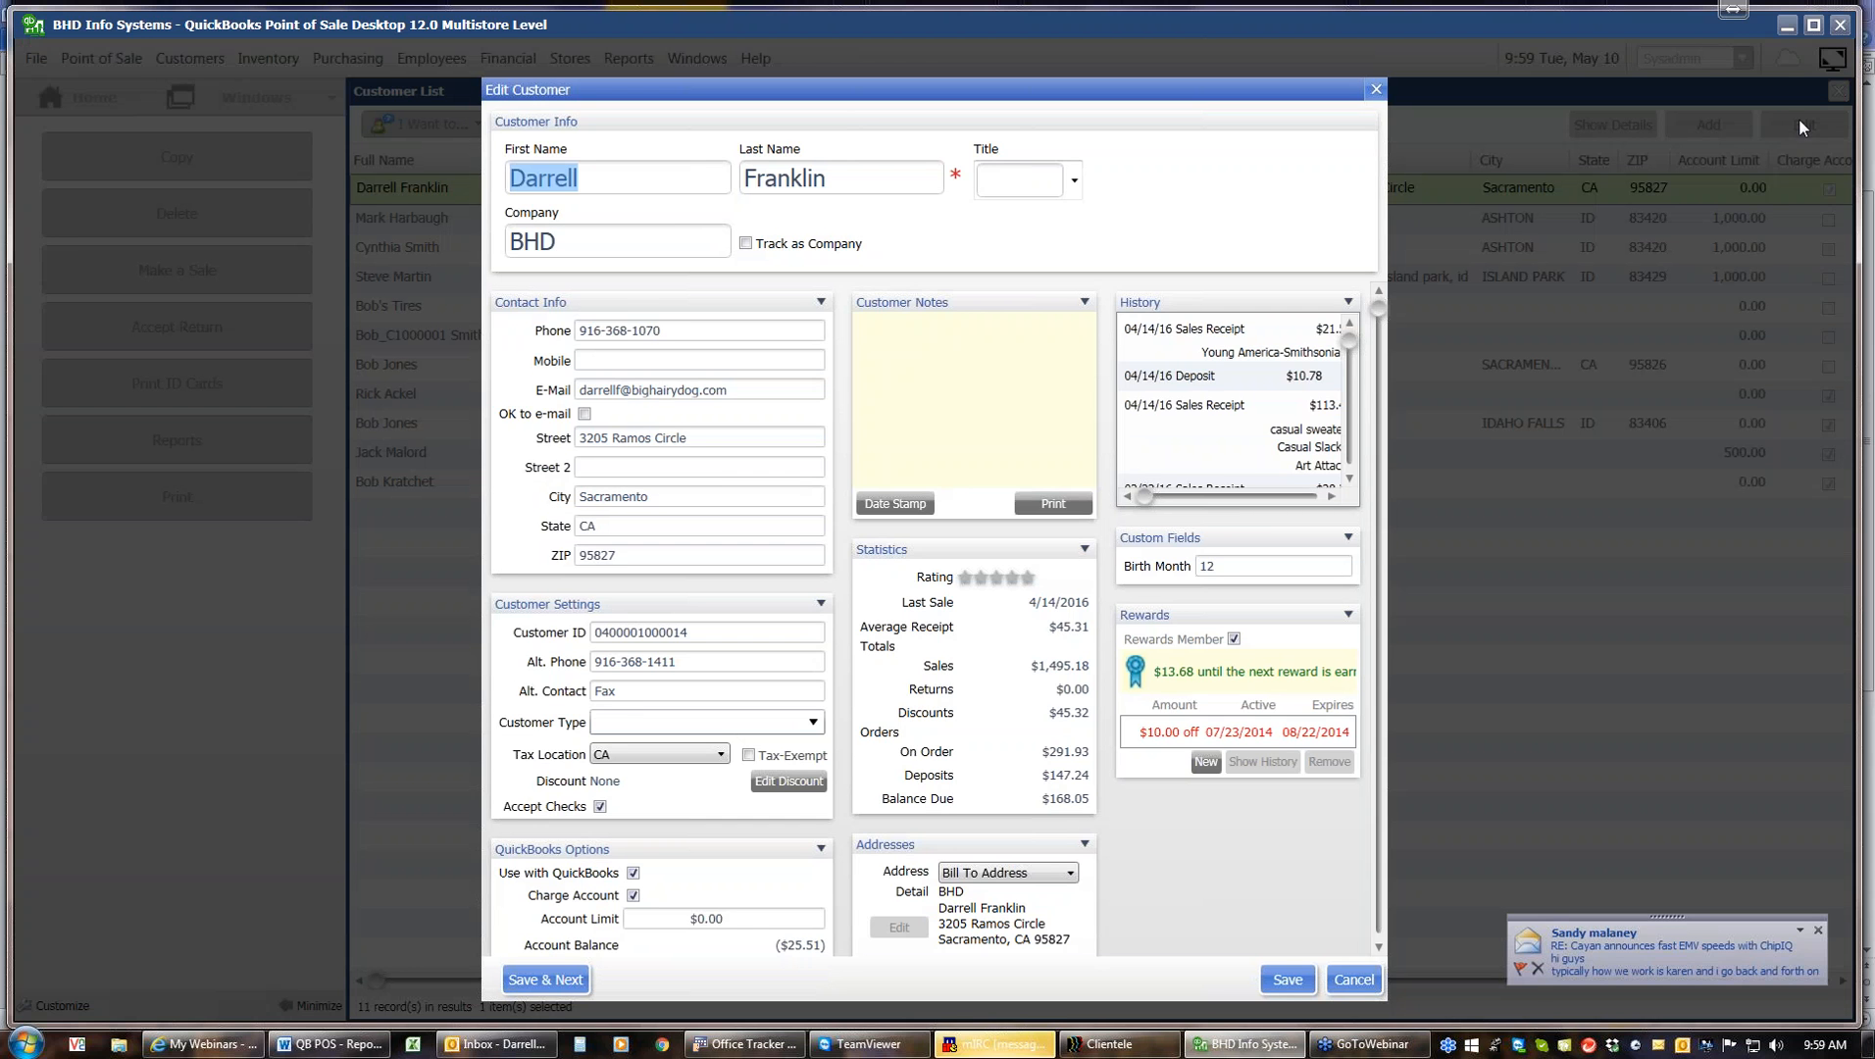
{"action": "left_click", "coordinate": [785, 781]}
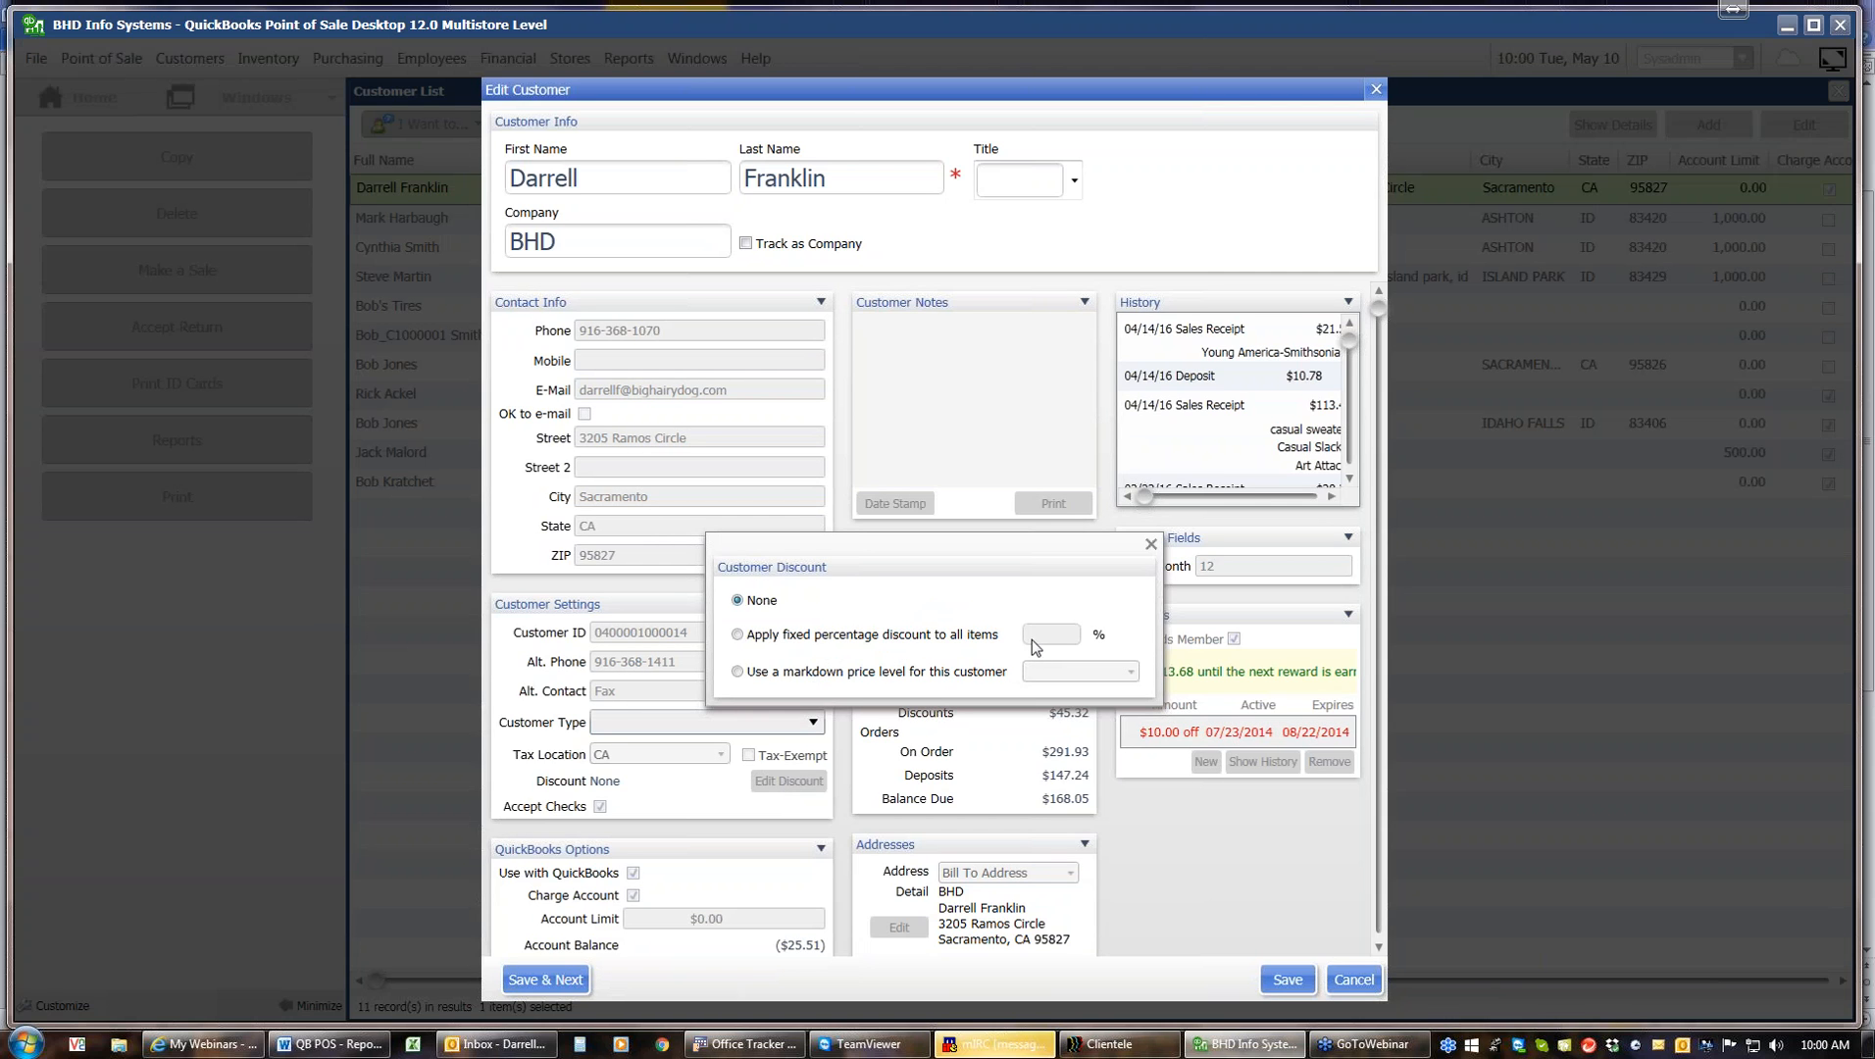
{"action": "left_click", "coordinate": [738, 635]}
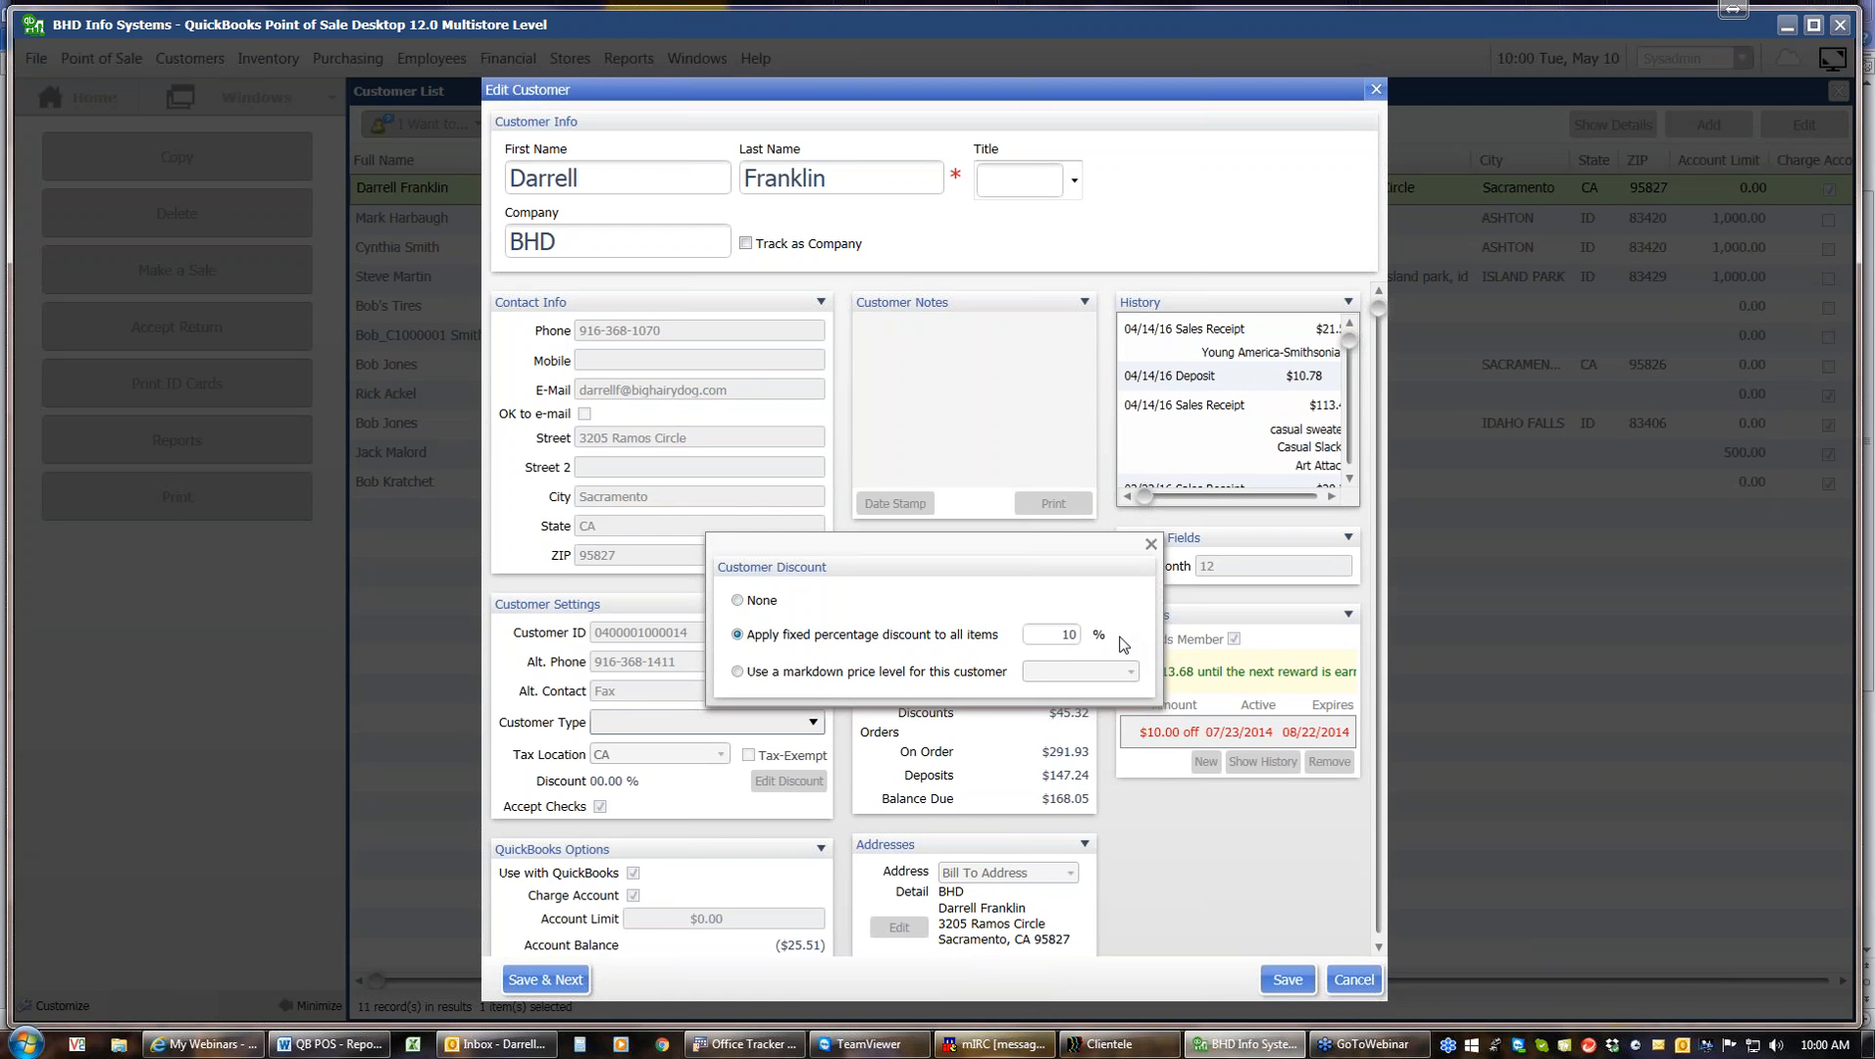
{"action": "left_click", "coordinate": [1287, 980]}
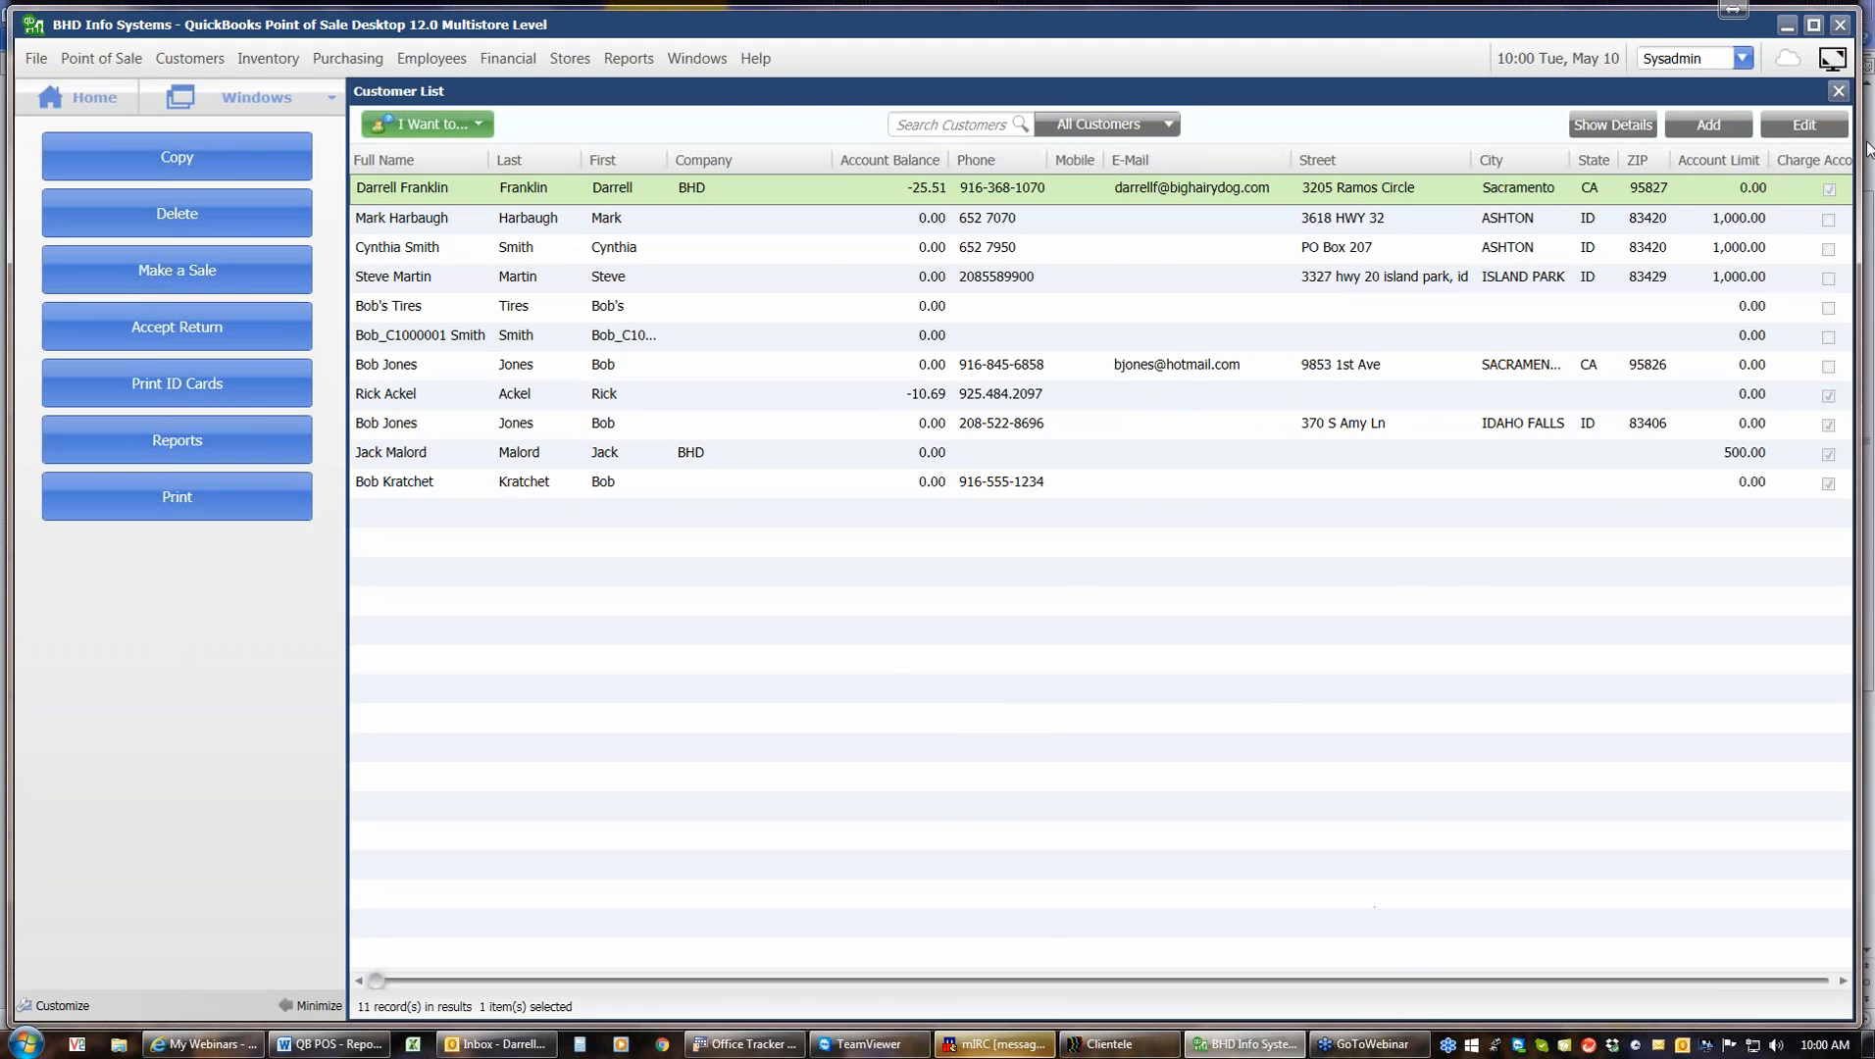
Start a new sale, attach the same customer by searching 'fr', and accept their 10% customer discount
{"action": "left_click", "coordinate": [1838, 90]}
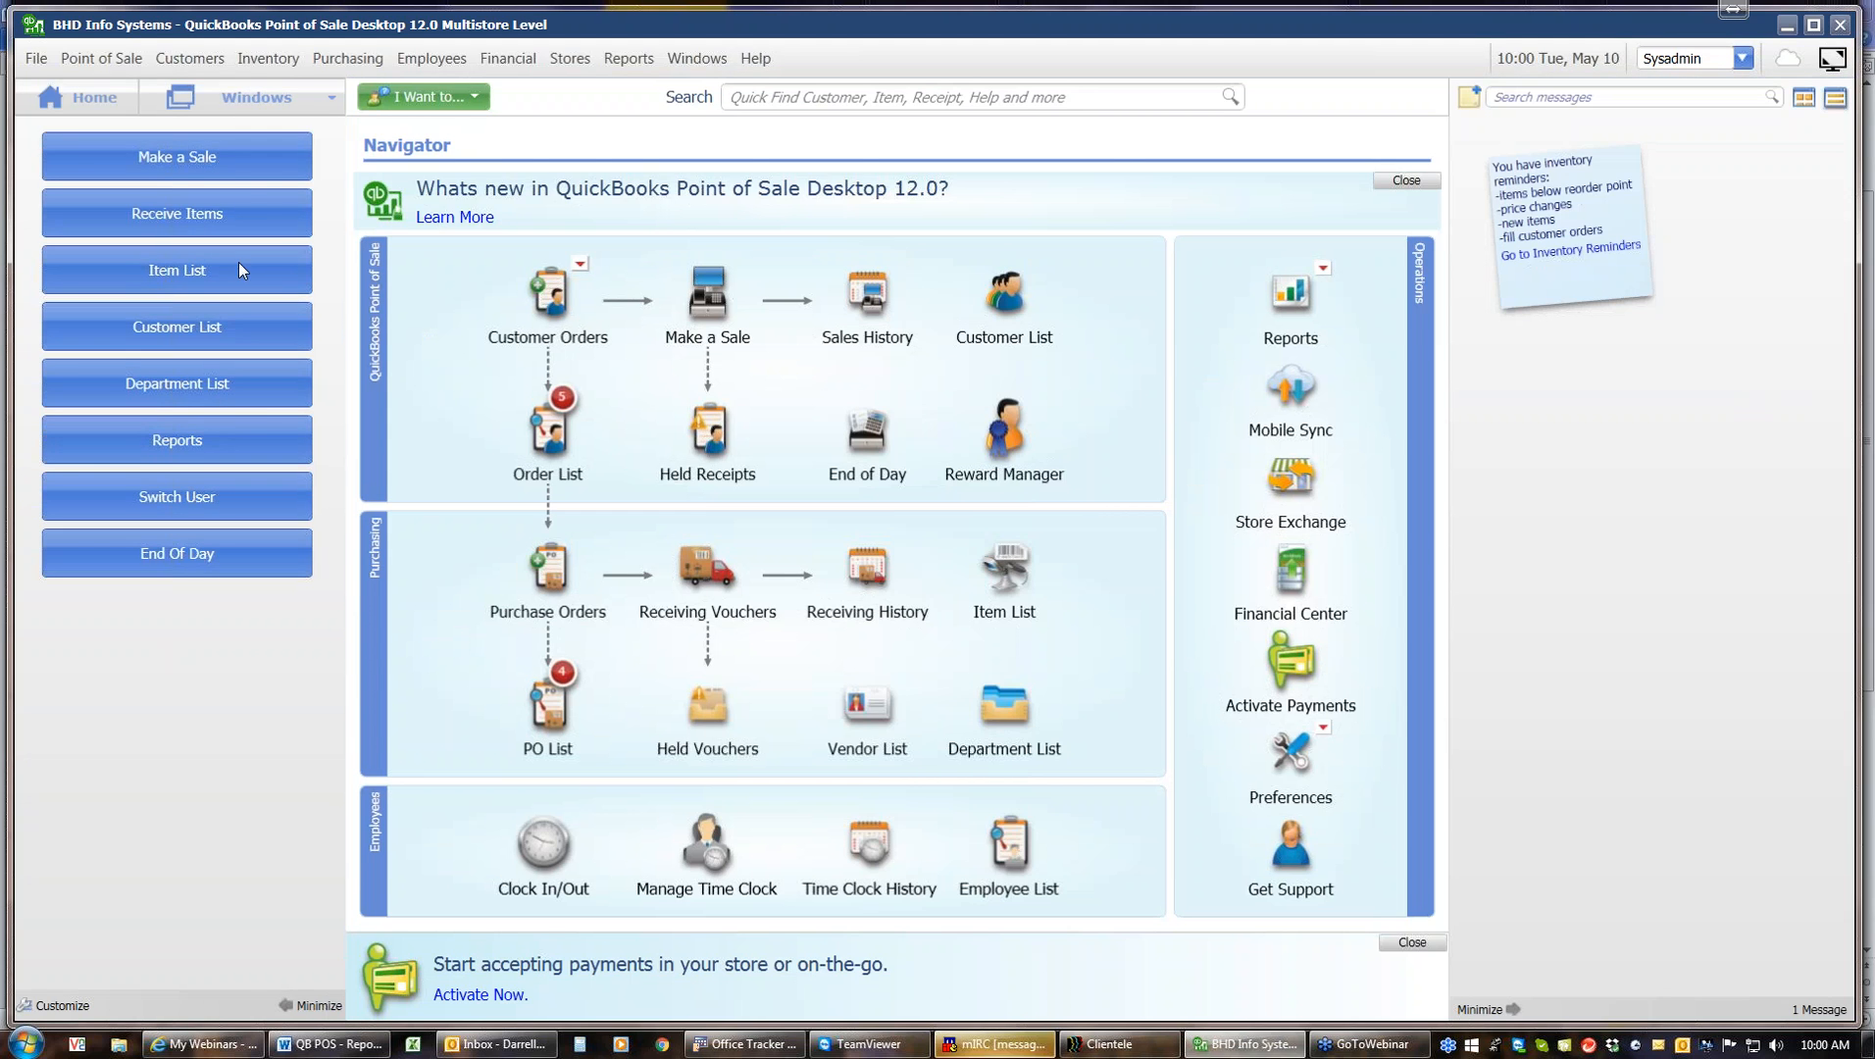
{"action": "left_click", "coordinate": [261, 155]}
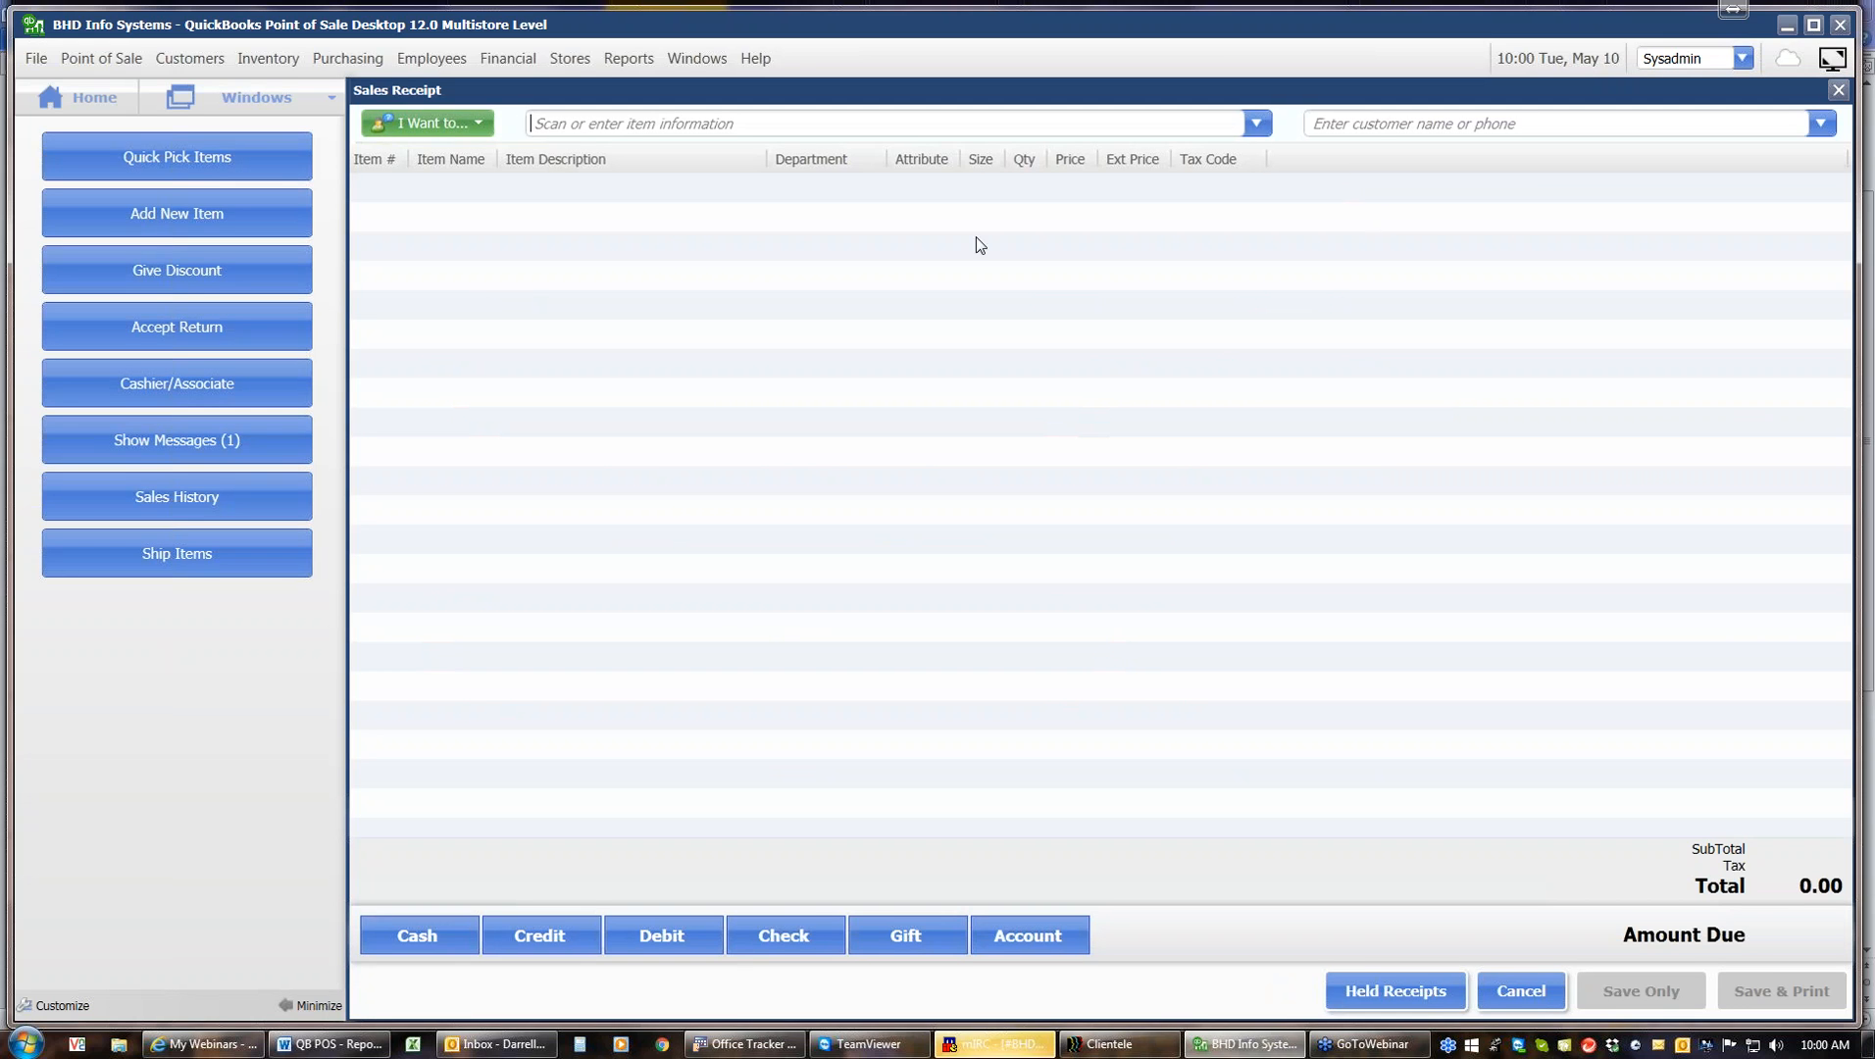
{"action": "left_click", "coordinate": [1379, 125]}
{"action": "type", "text": "fr"}
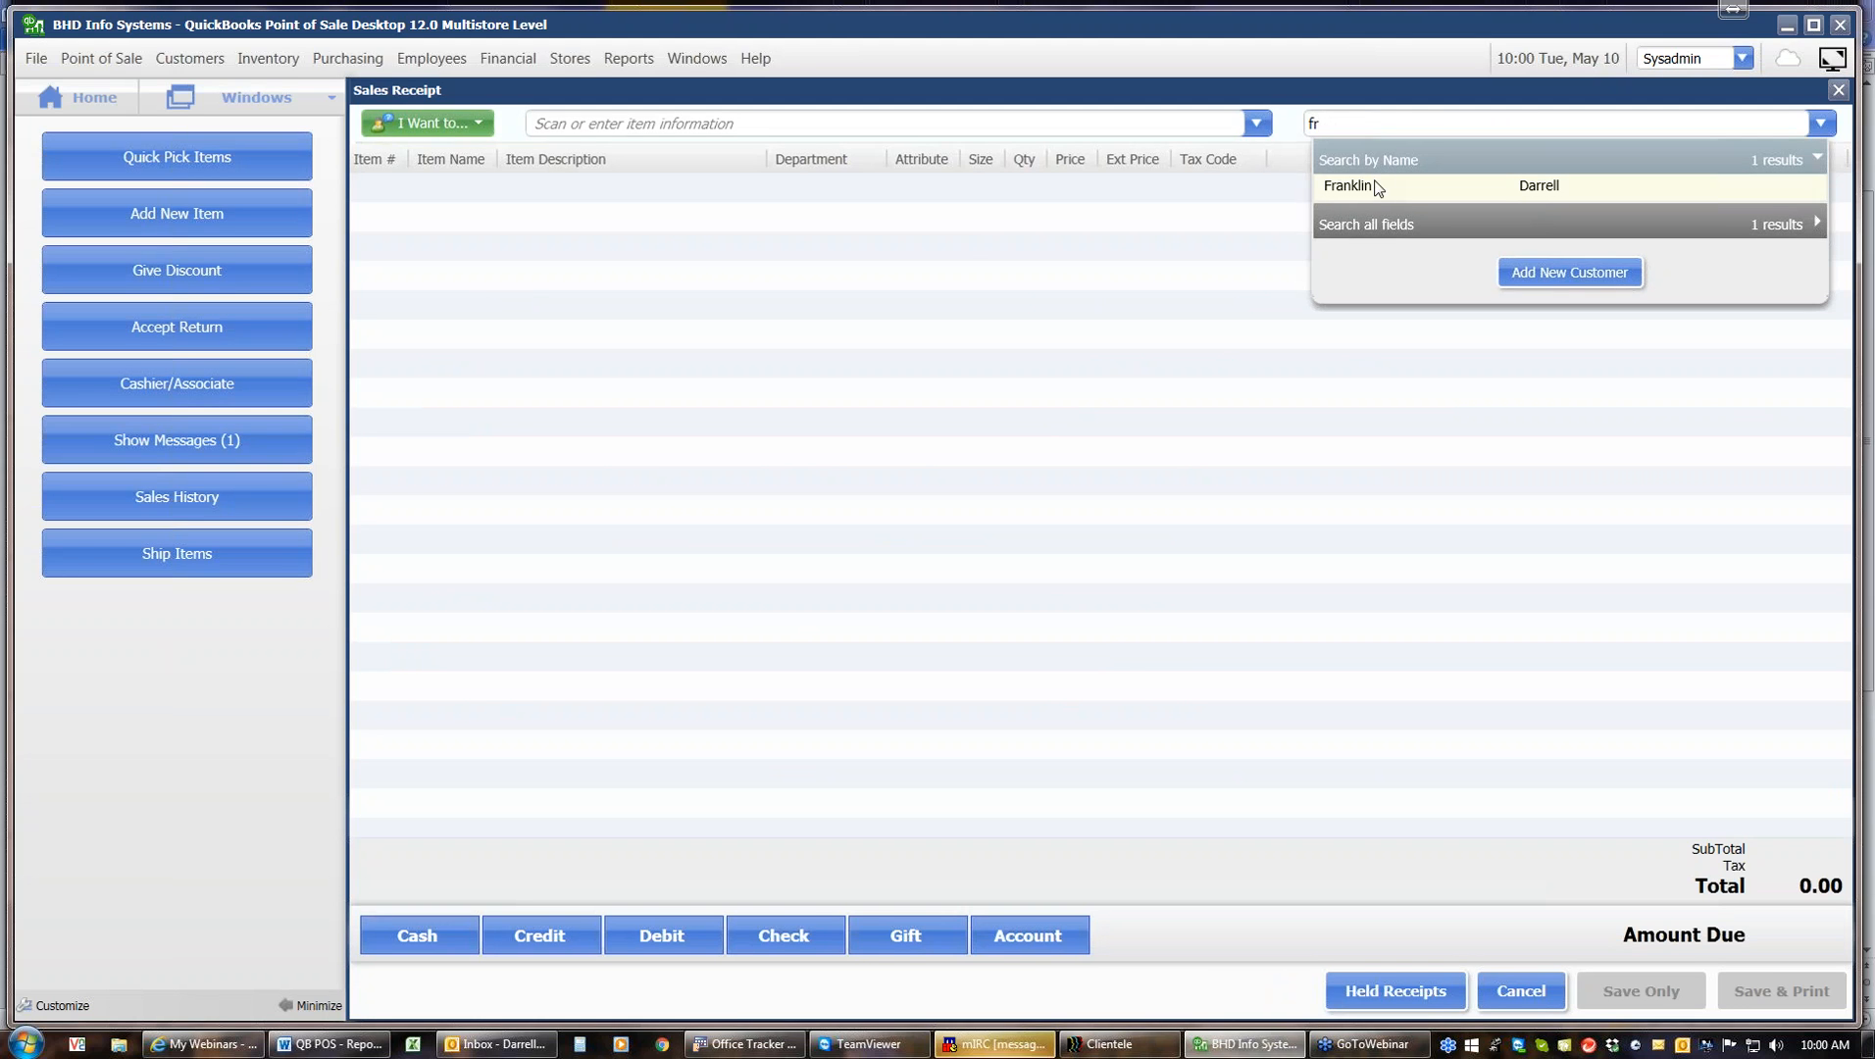
{"action": "left_click", "coordinate": [1354, 186]}
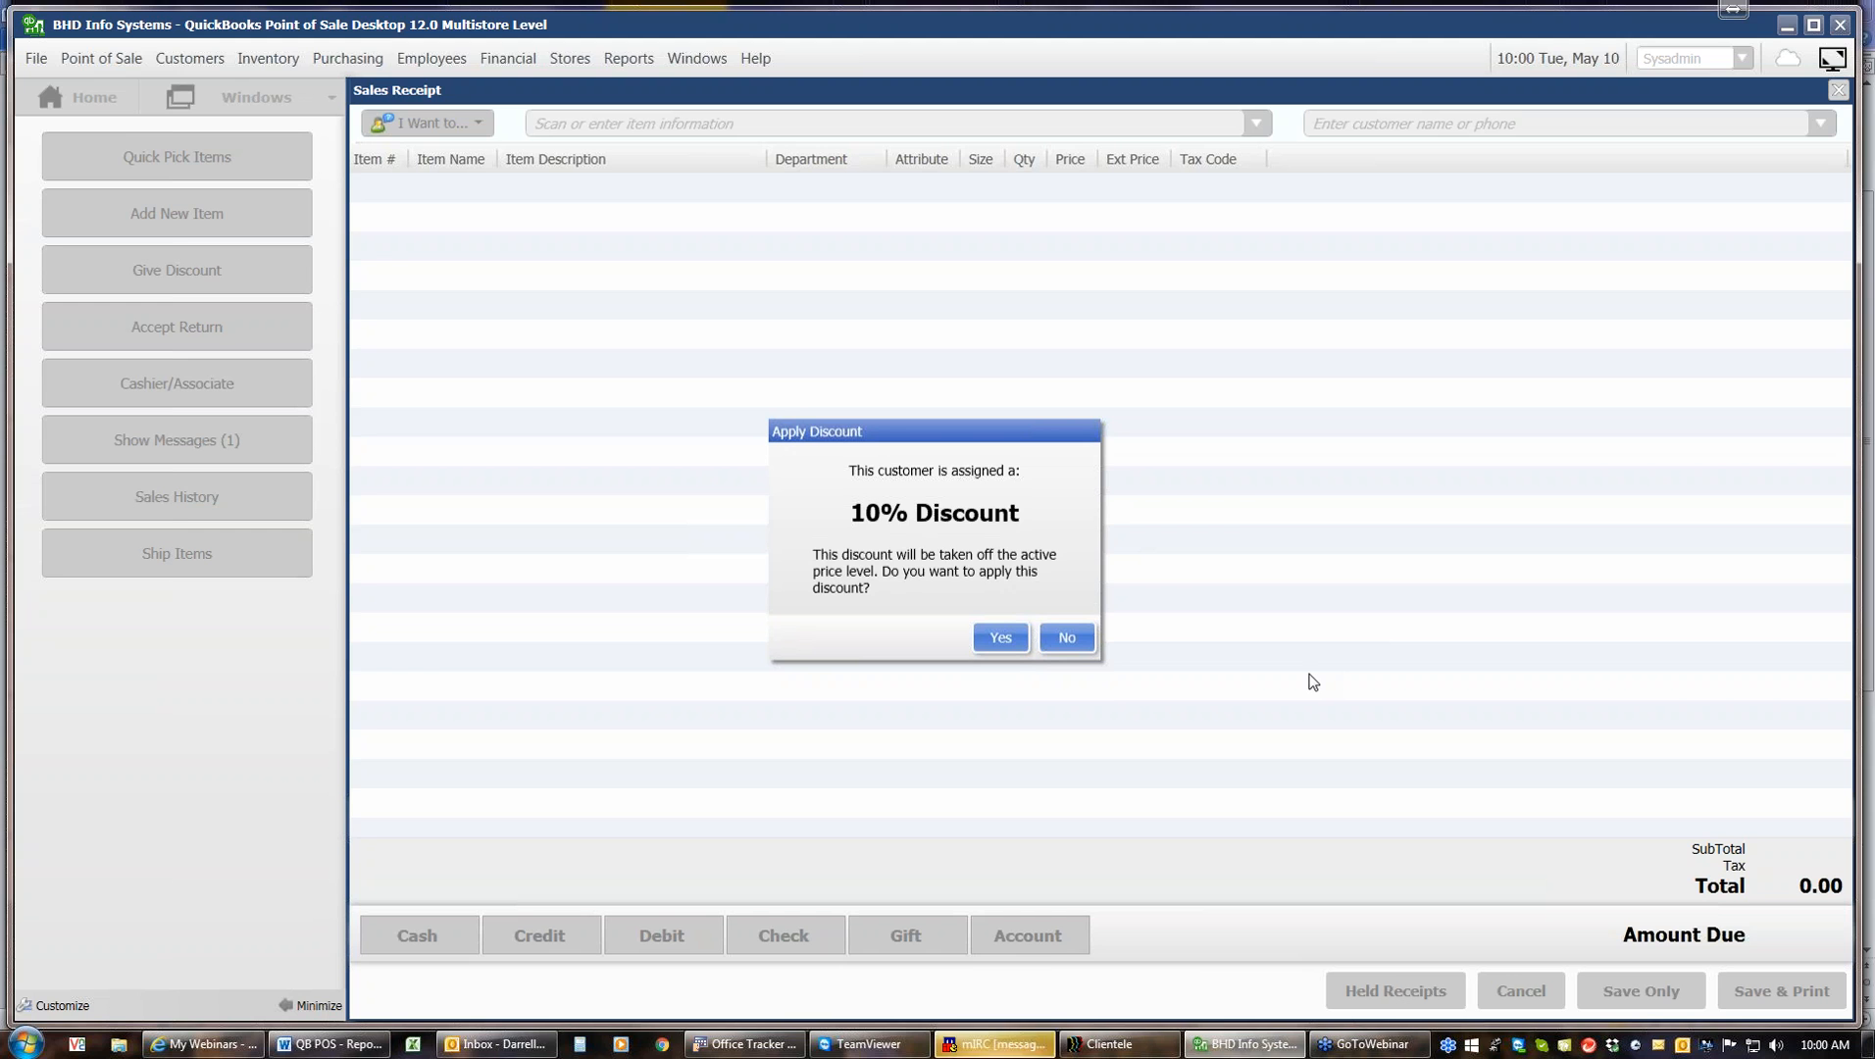
{"action": "left_click", "coordinate": [1002, 637]}
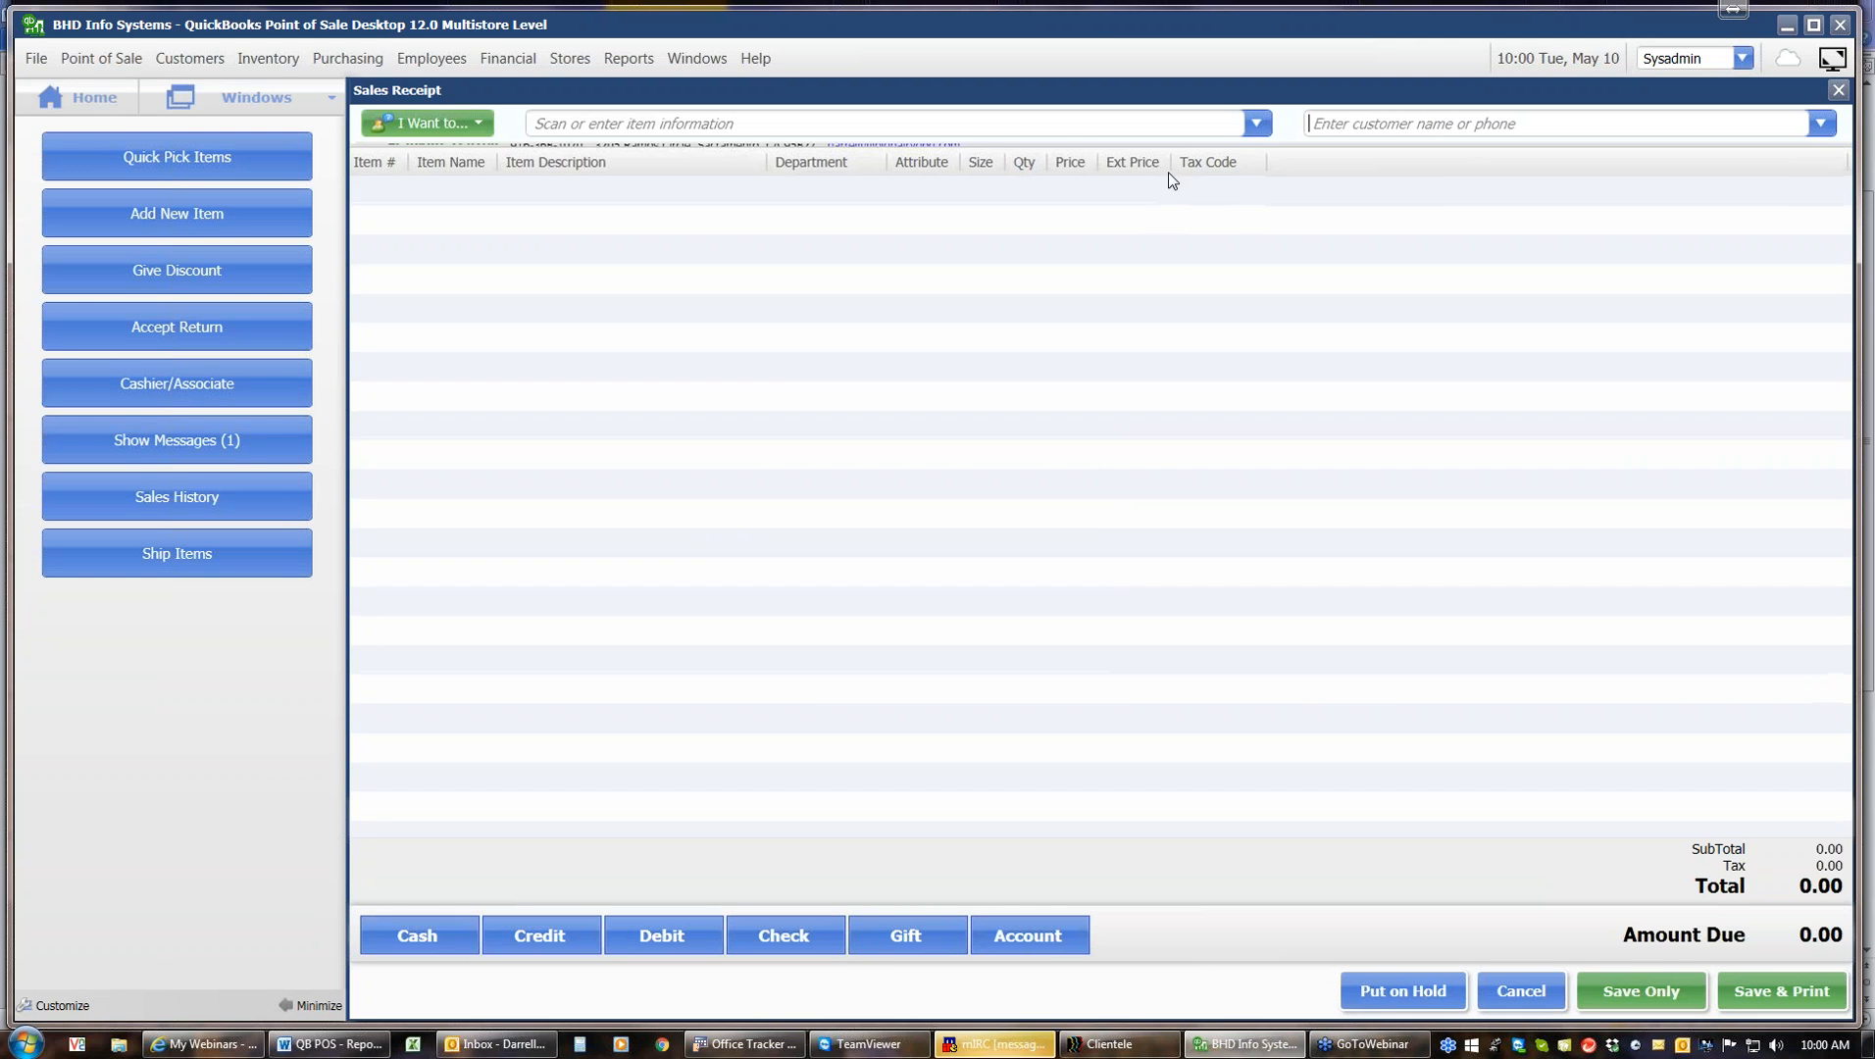
Add the Peanut Butte 10 g Protein Bars and the Monterey Blue 12oz Kanteen Wide Insulated to the sale
{"action": "left_click", "coordinate": [1256, 124]}
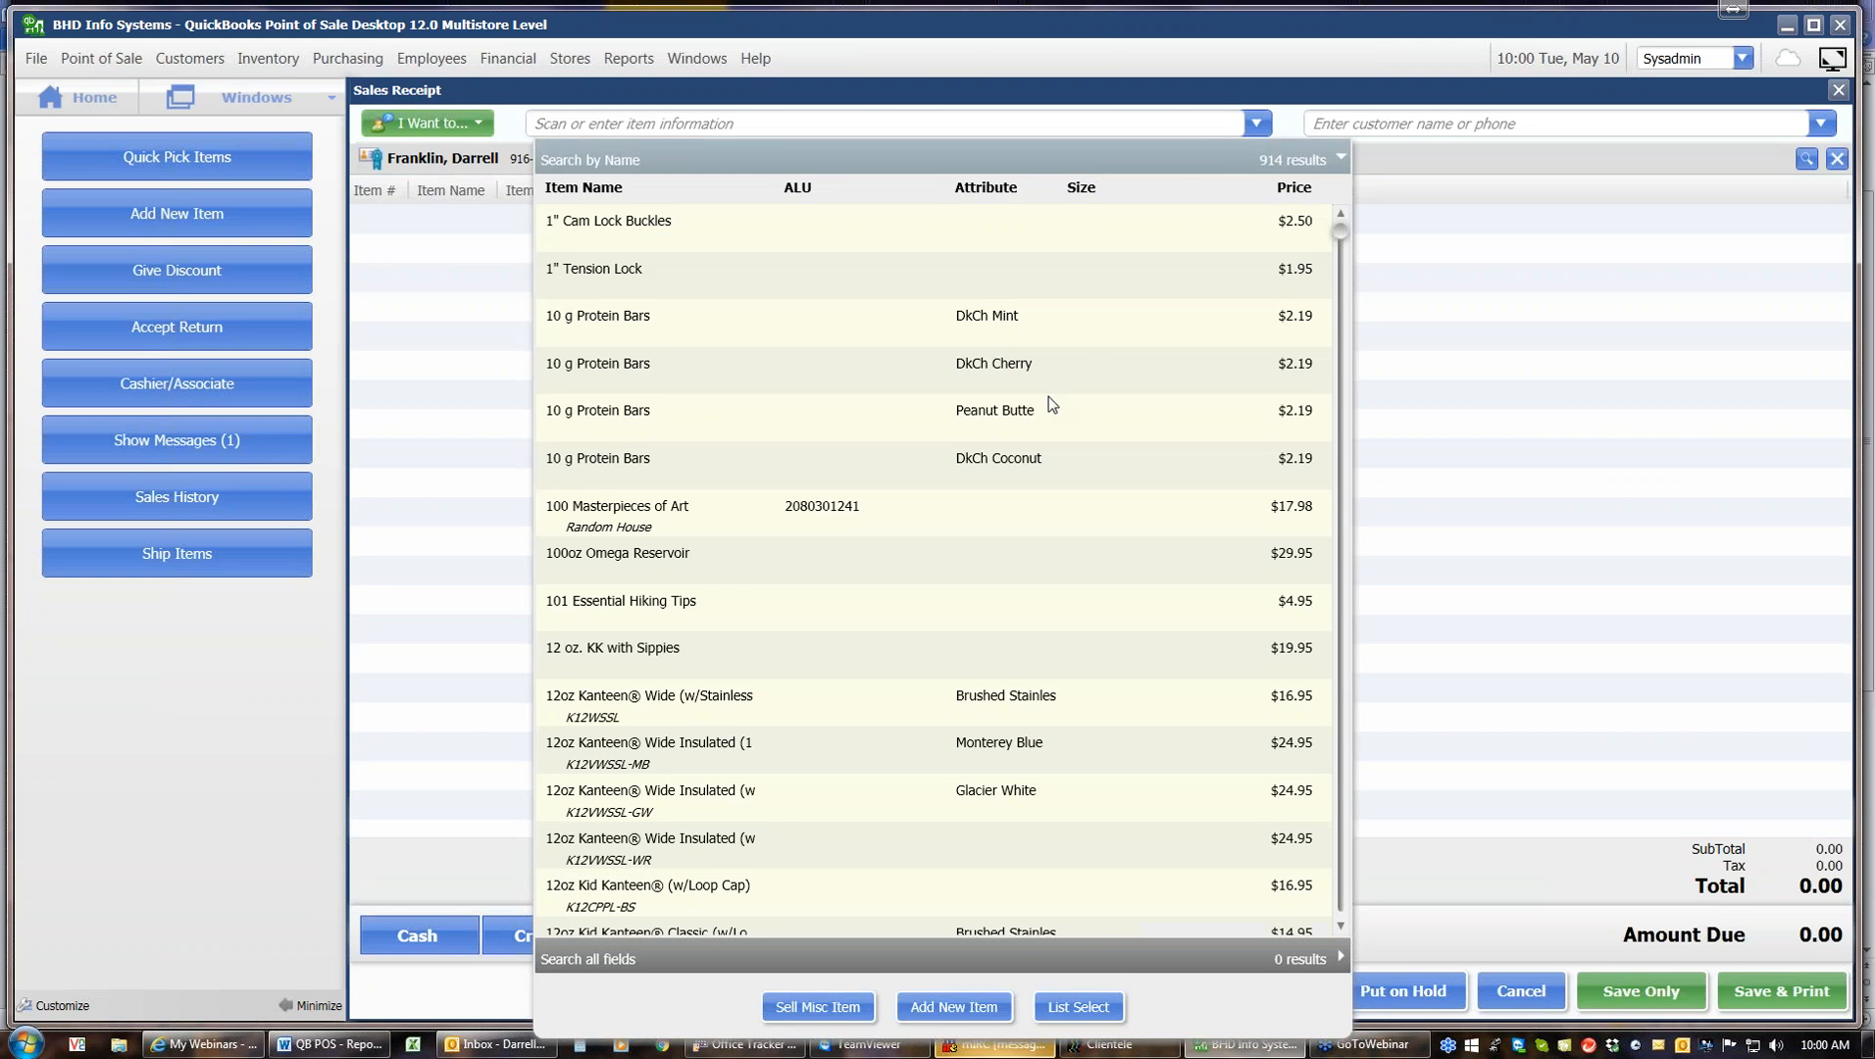
{"action": "double_click", "coordinate": [1042, 409]}
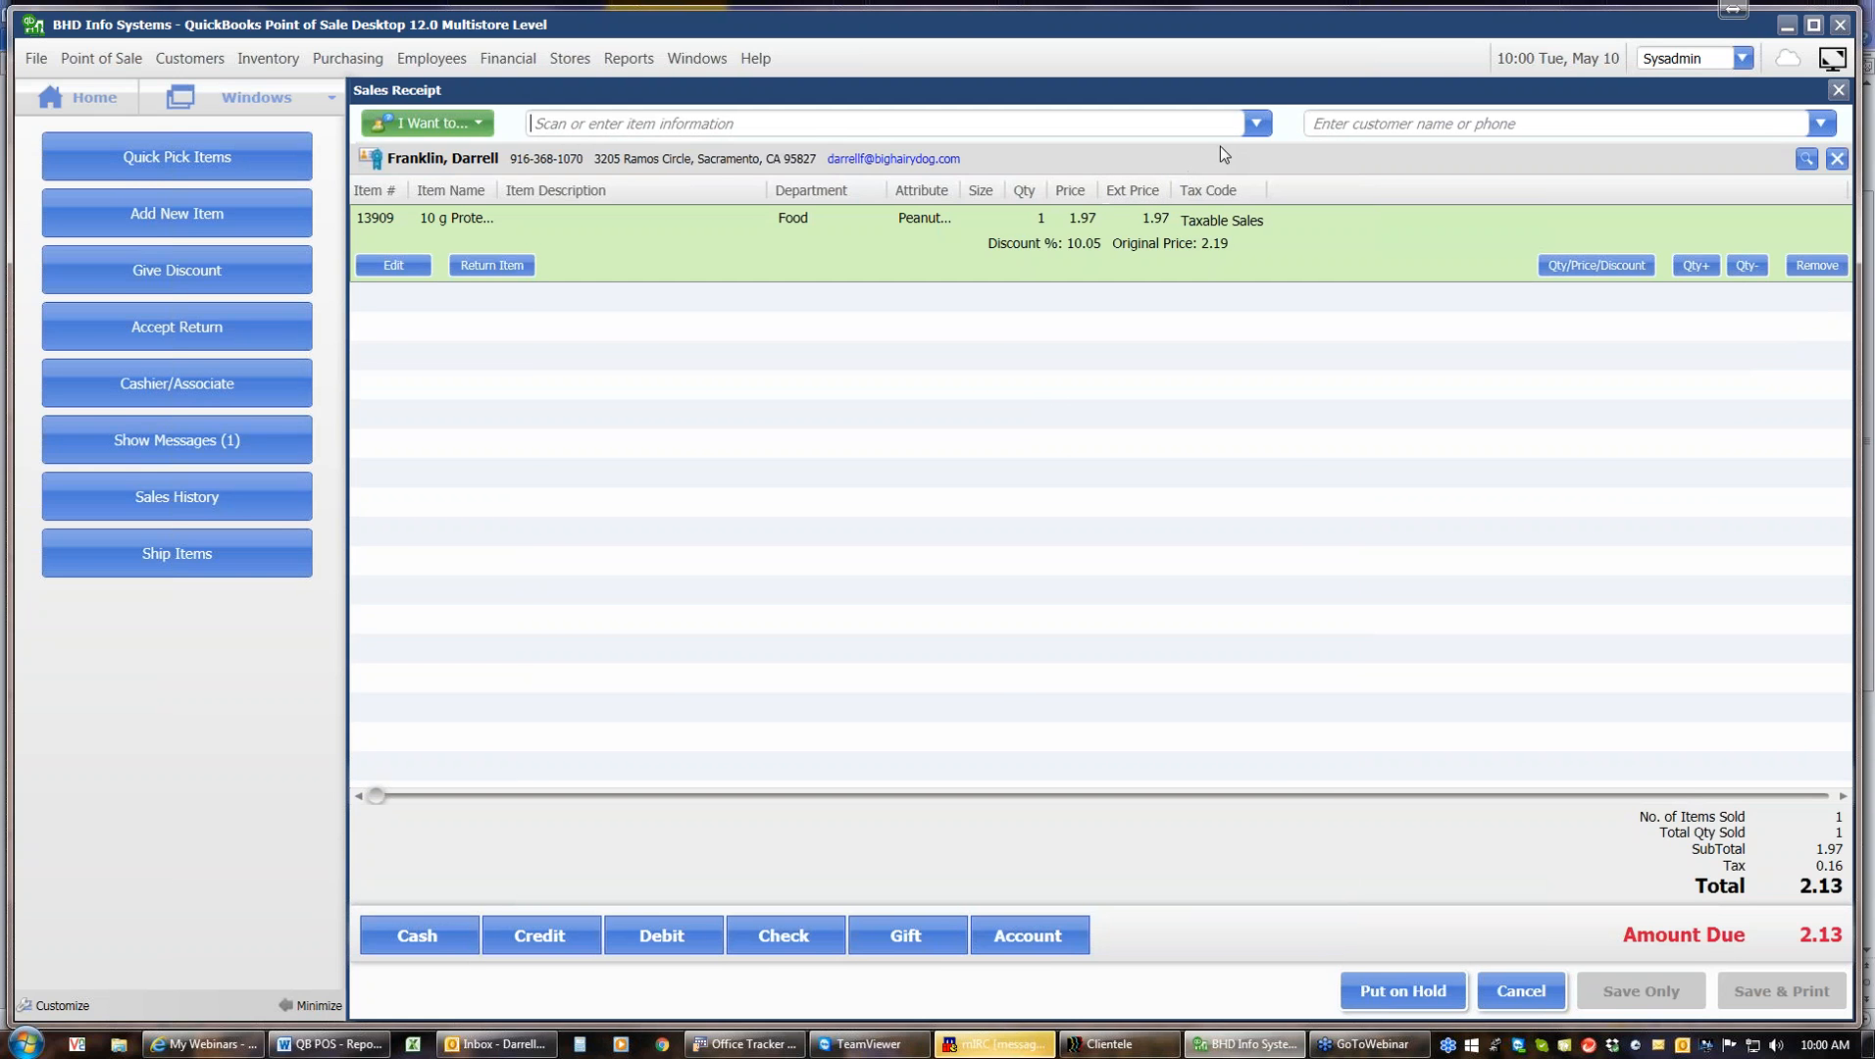
{"action": "left_click", "coordinate": [1257, 132]}
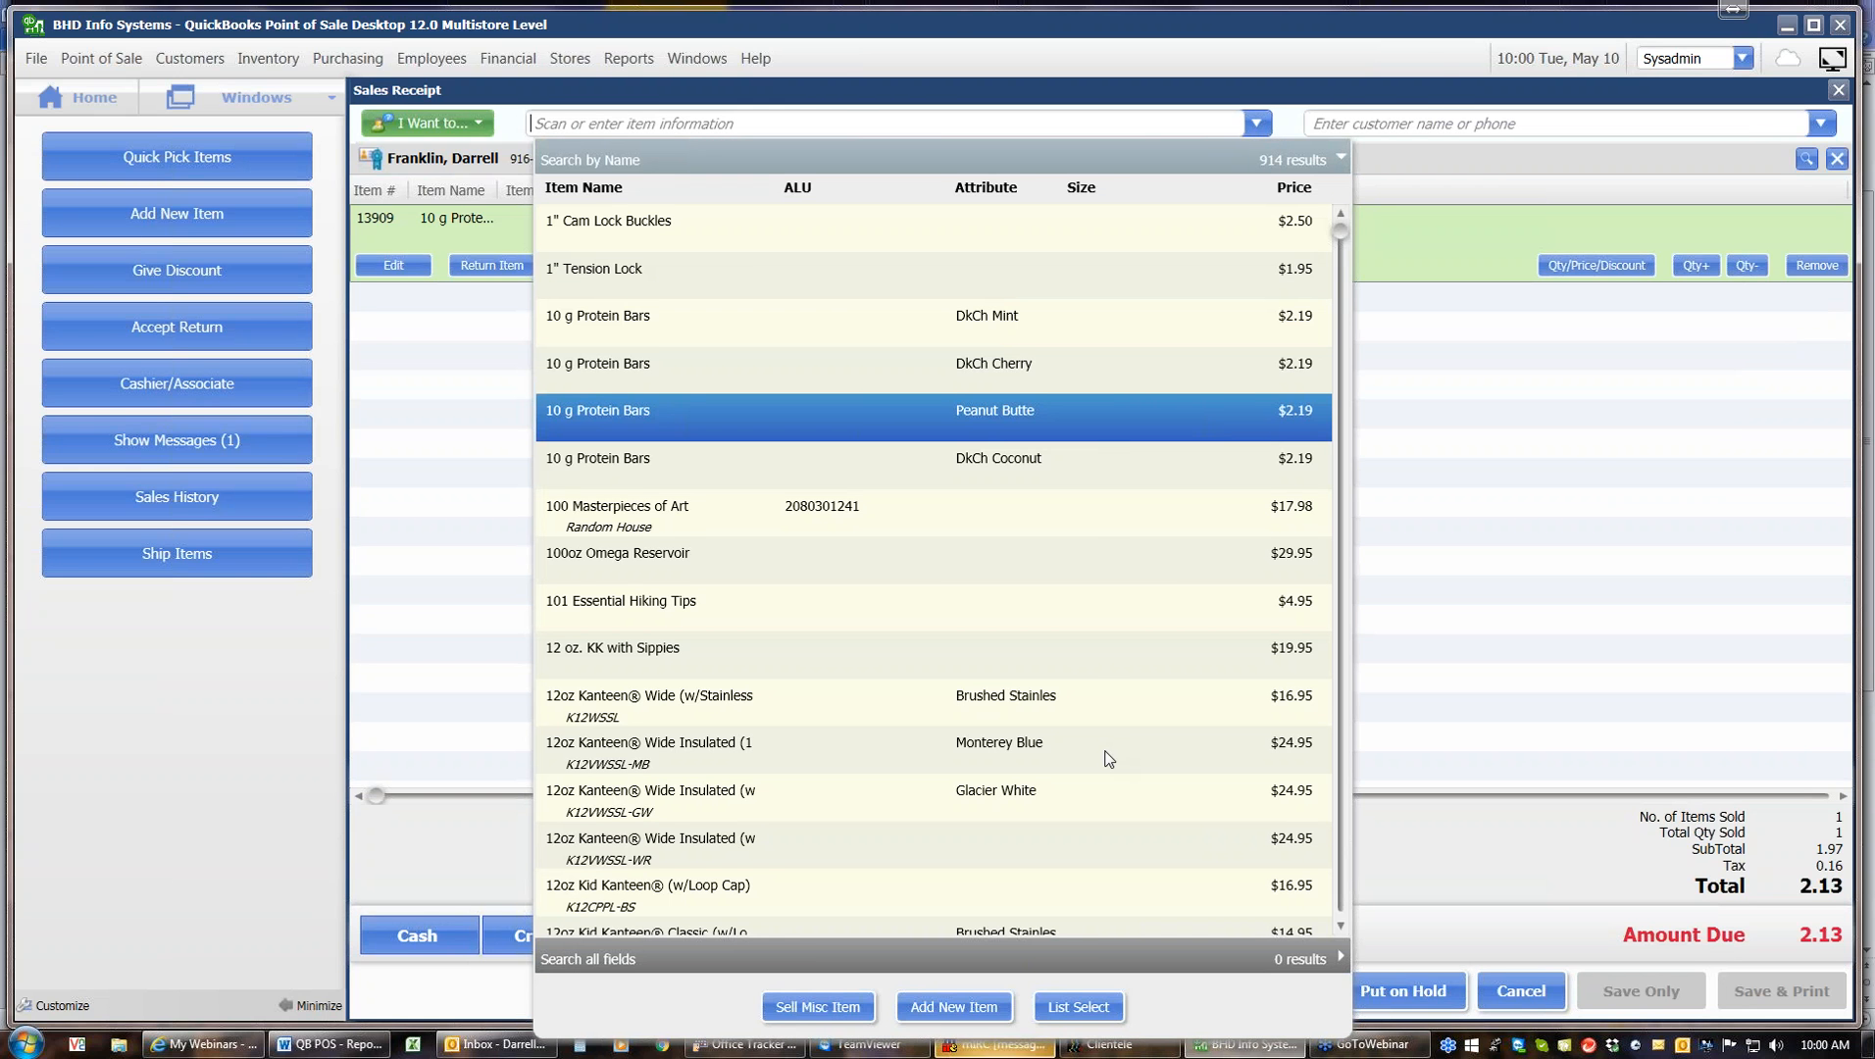
{"action": "double_click", "coordinate": [1109, 747]}
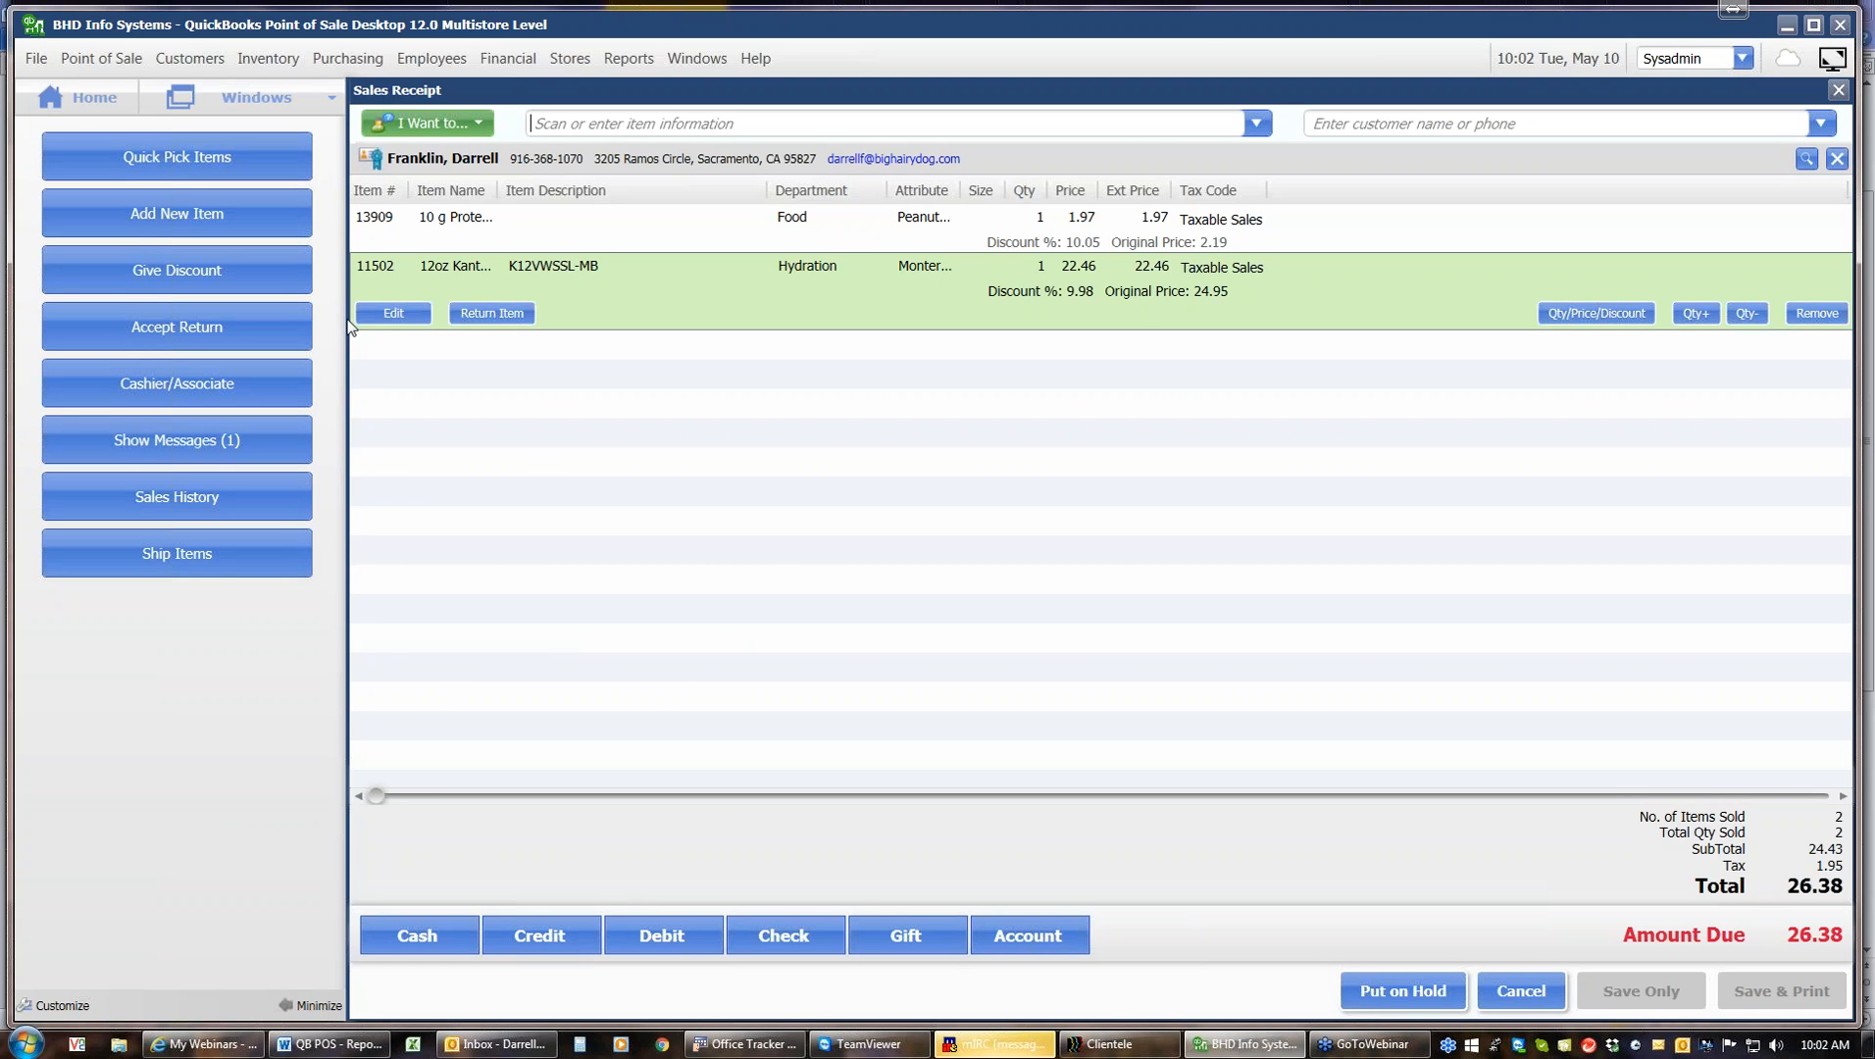
{"action": "left_click", "coordinate": [454, 124]}
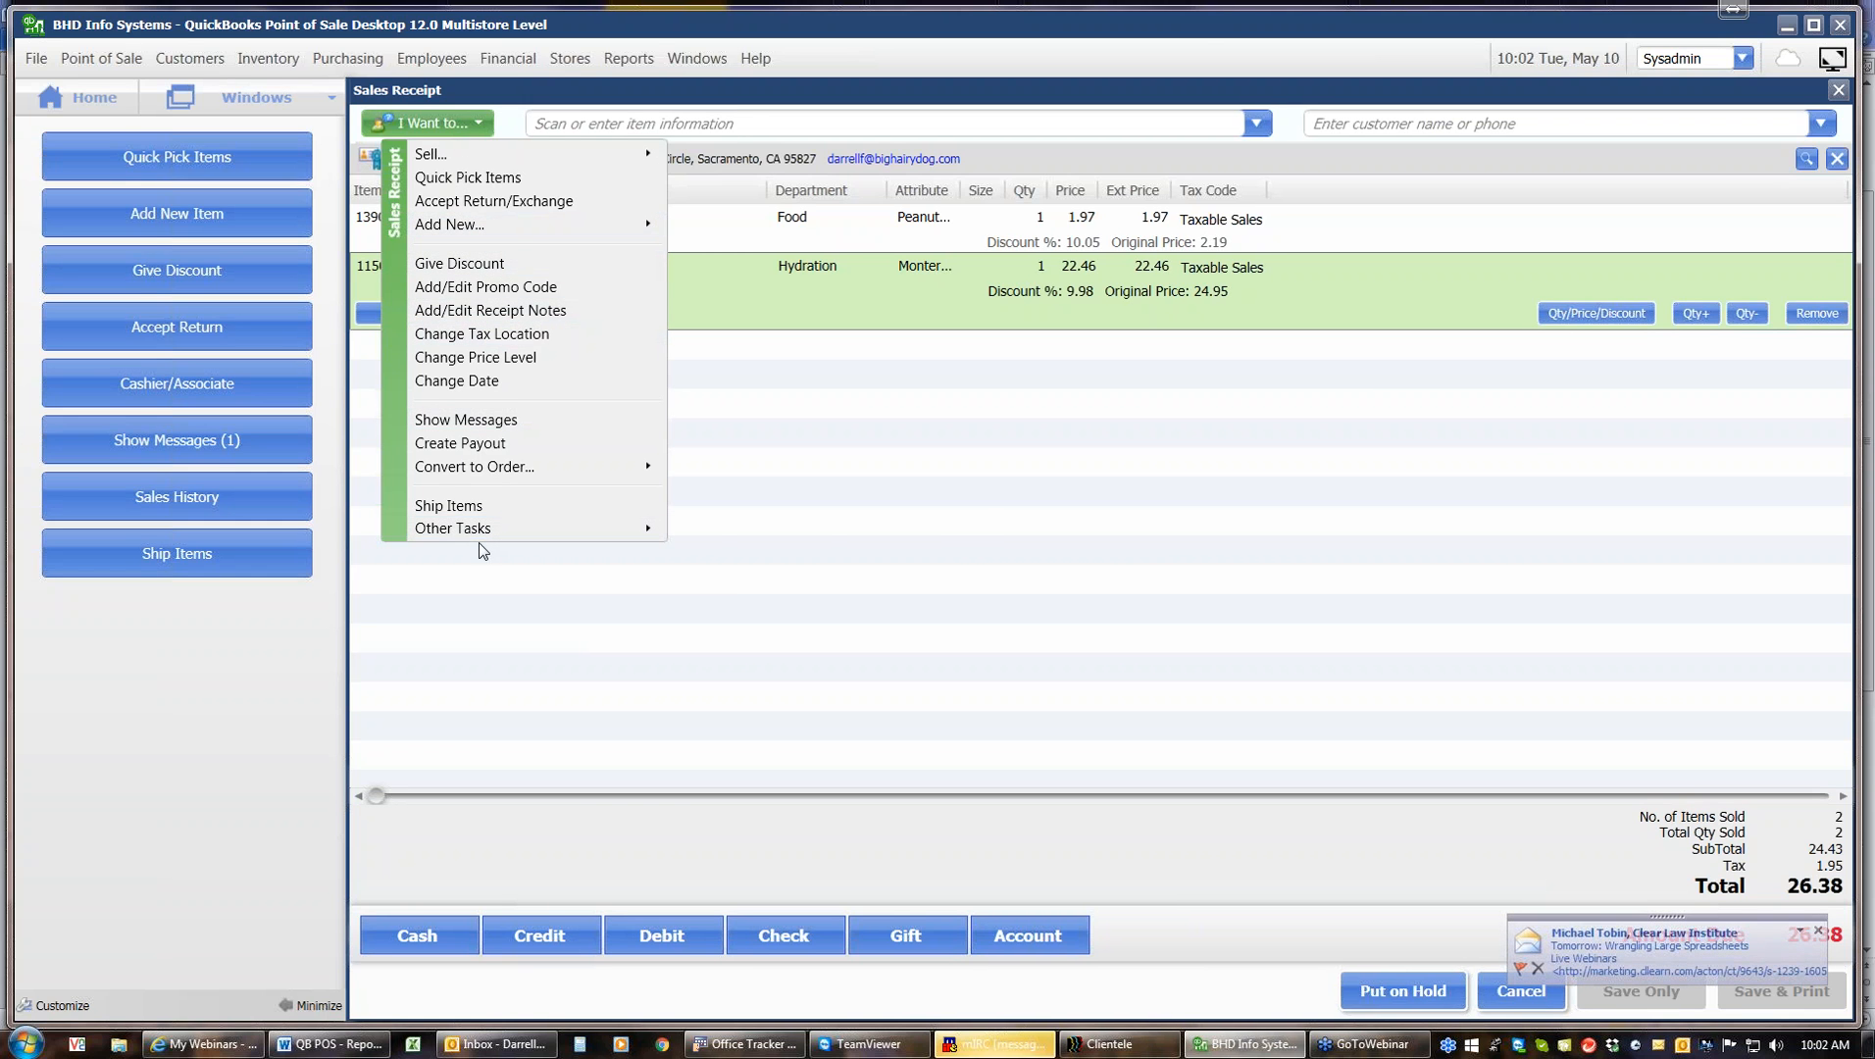
{"action": "mouse_move", "coordinate": [476, 532]}
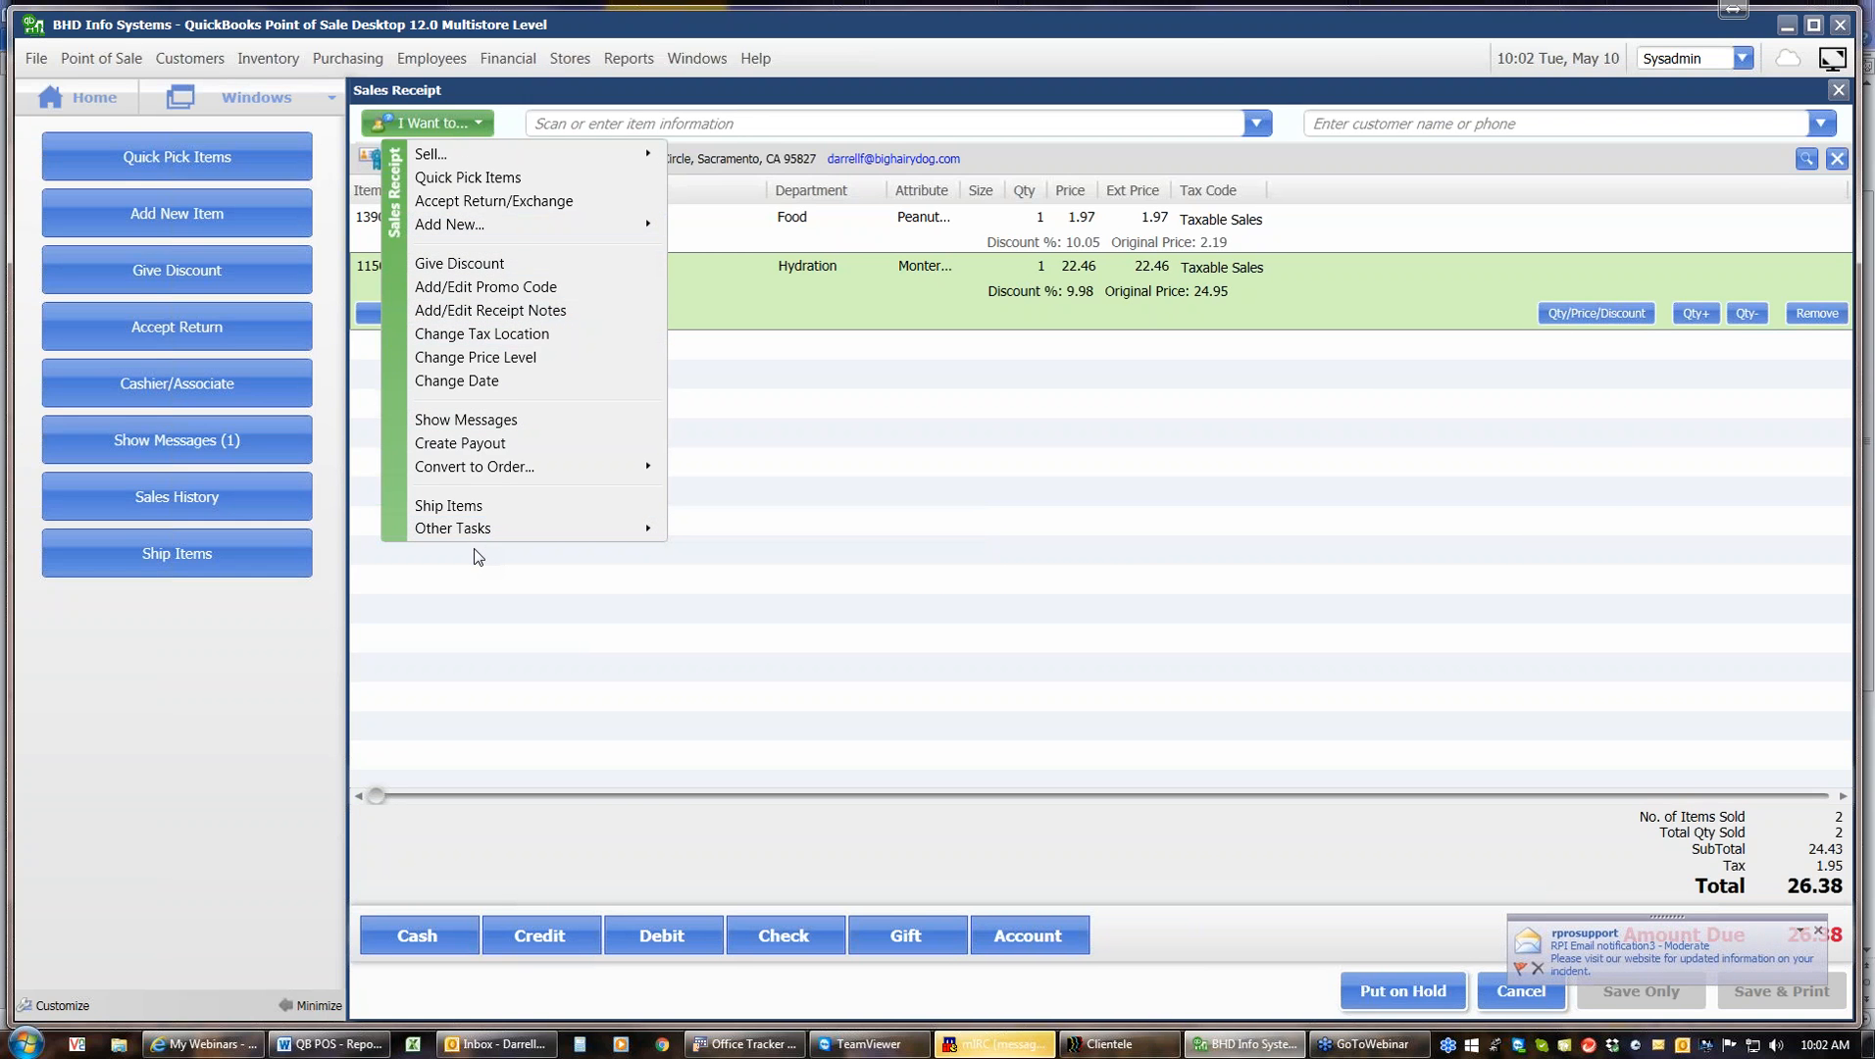
{"action": "left_click", "coordinate": [472, 287]}
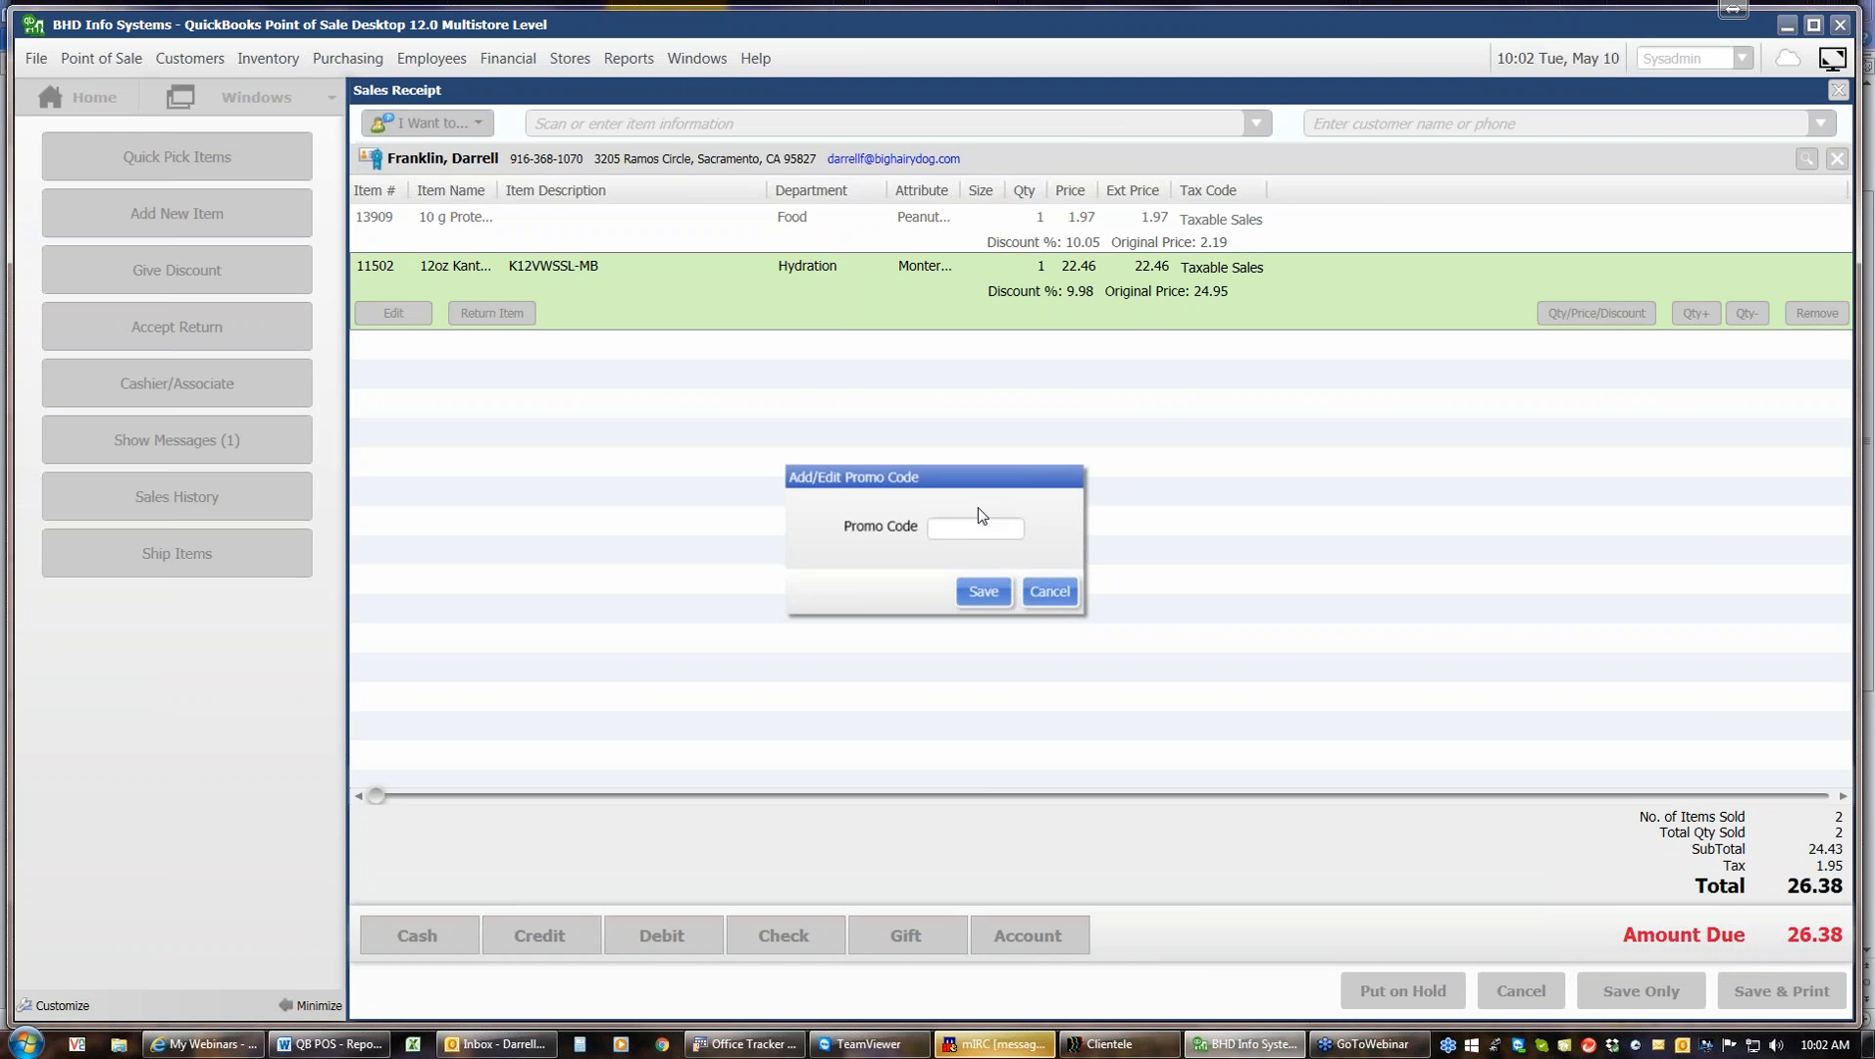
{"action": "left_click", "coordinate": [1045, 595]}
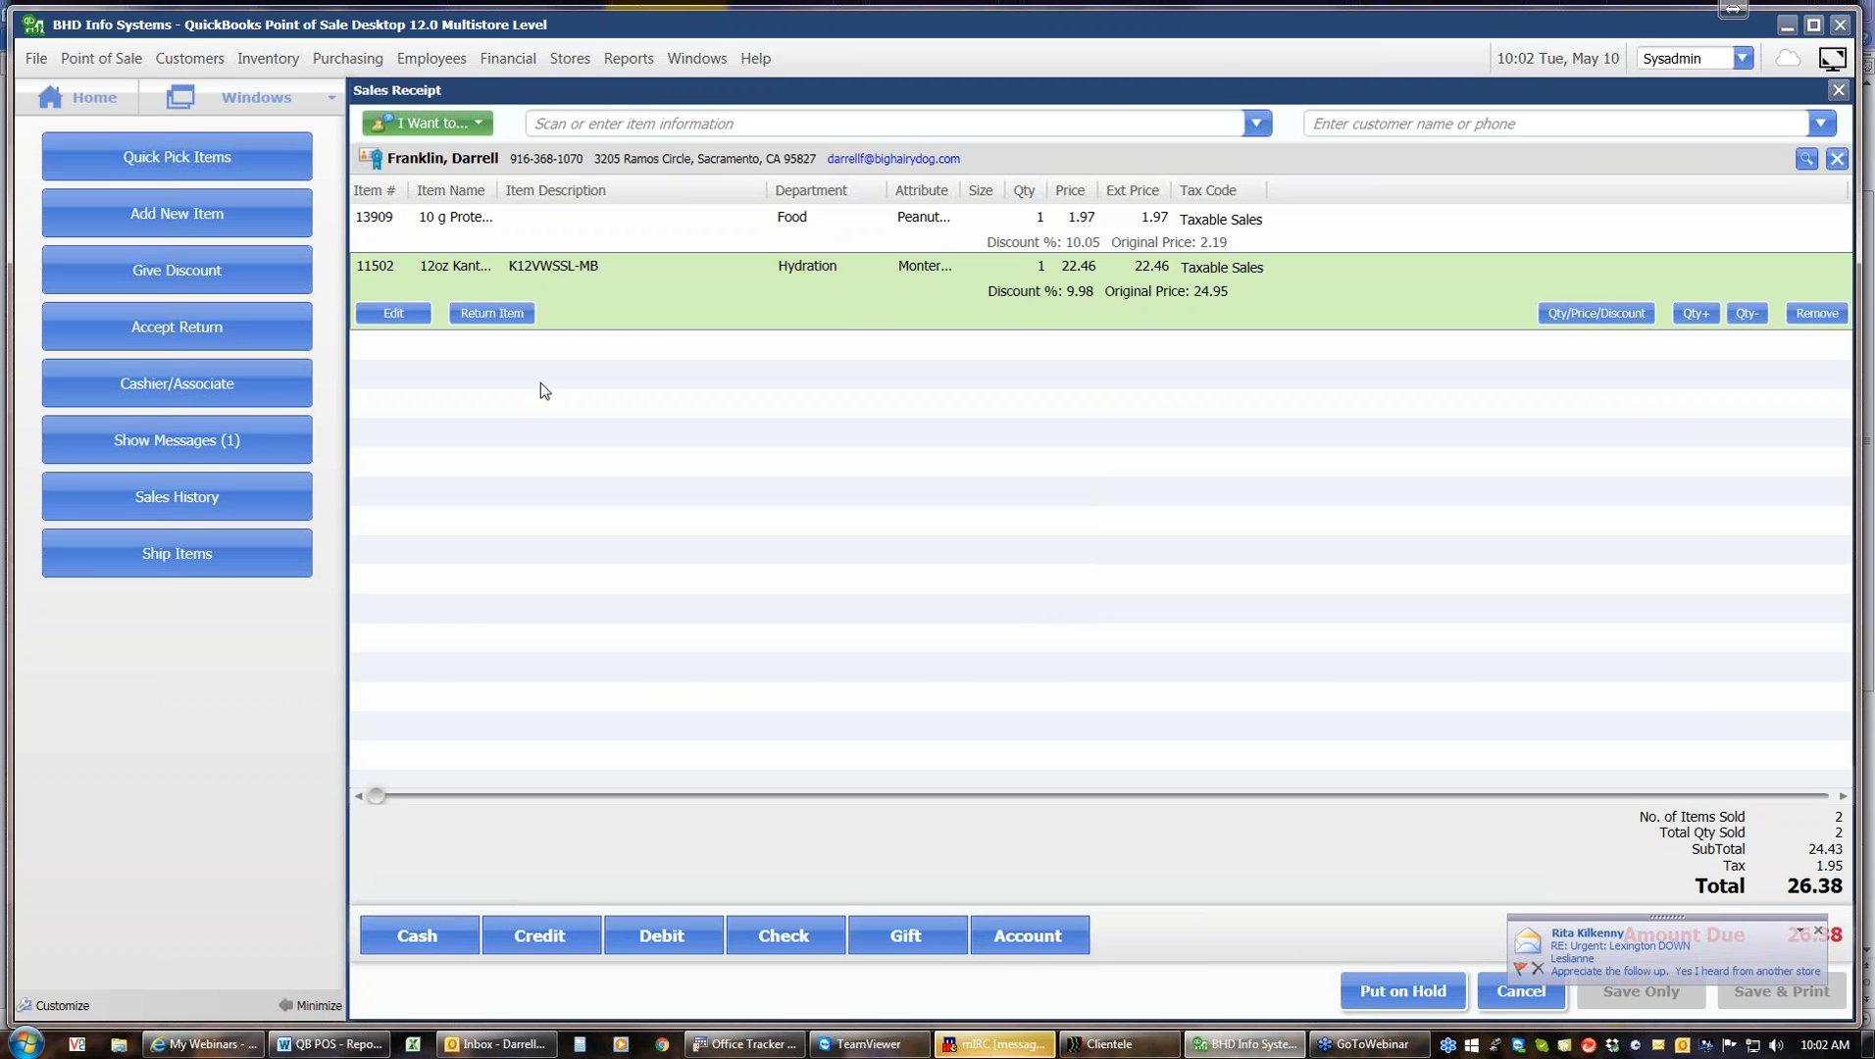
Require a promotional code on receipts and customer orders in the company Sales preferences and save
{"action": "left_click", "coordinate": [35, 58]}
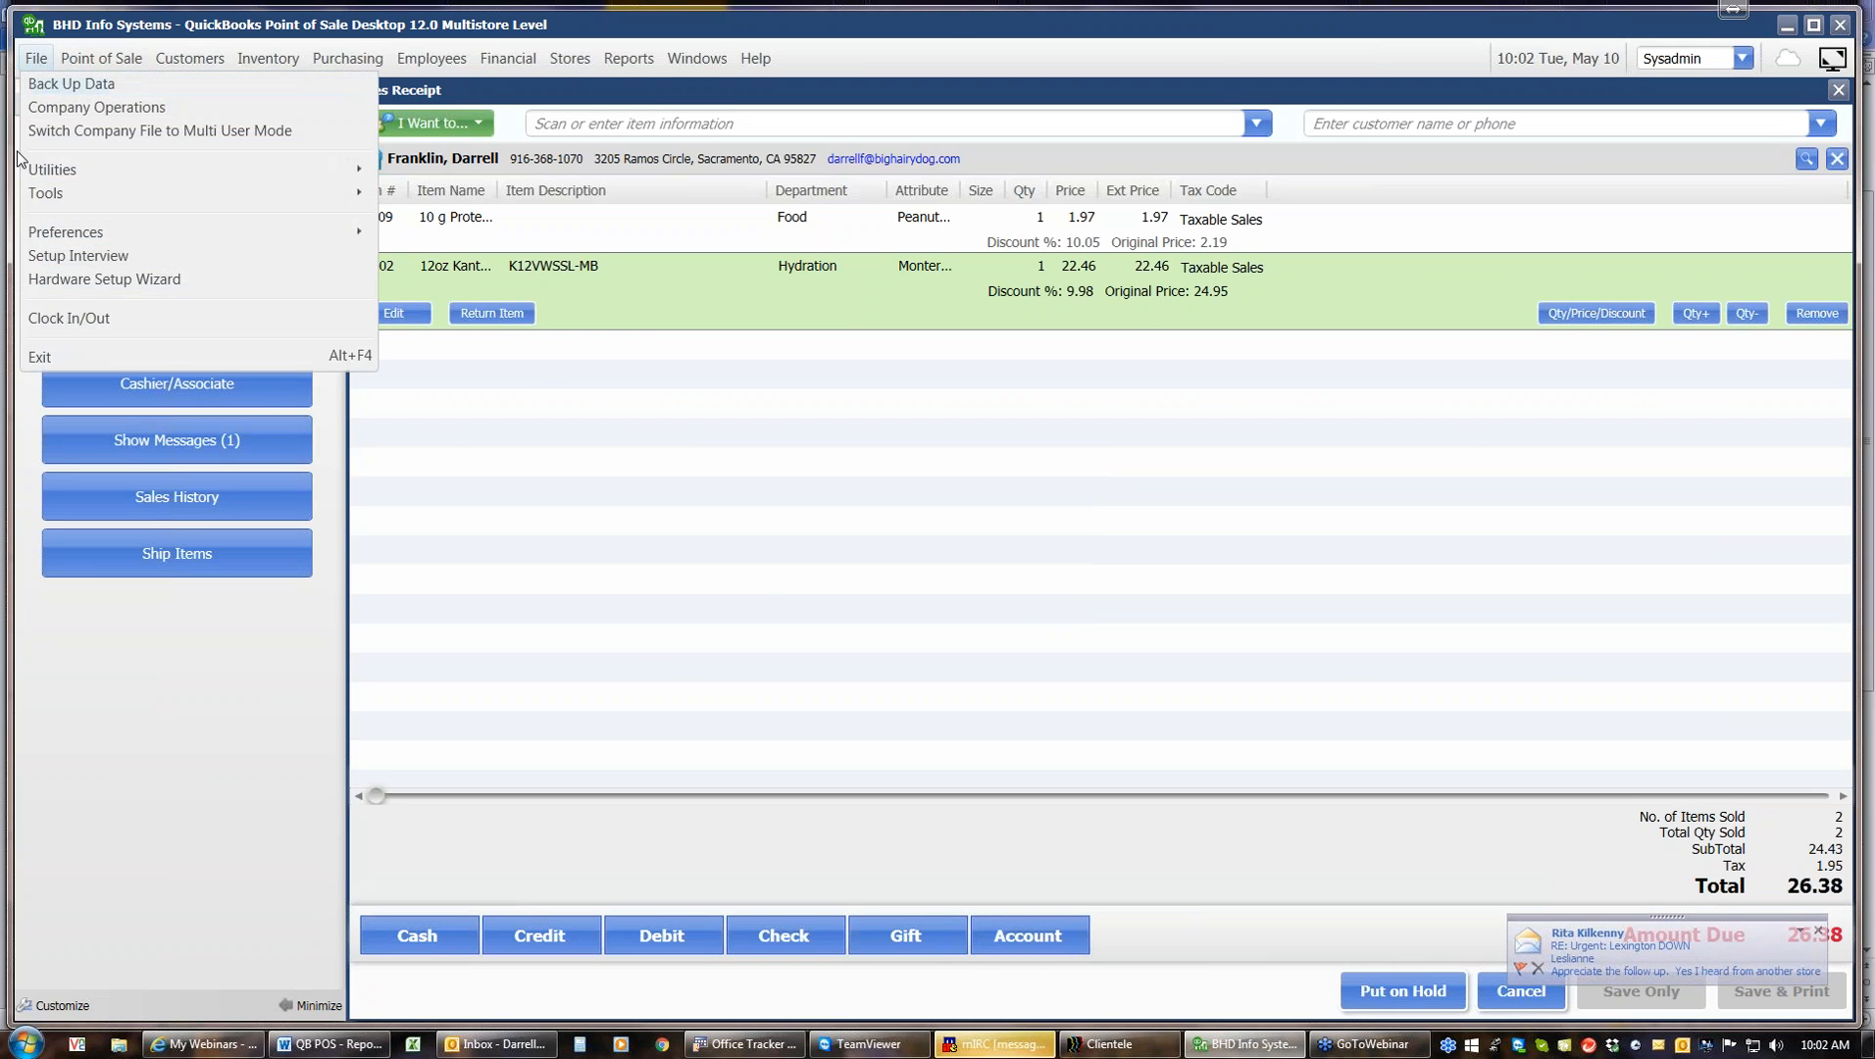
{"action": "mouse_move", "coordinate": [53, 236]}
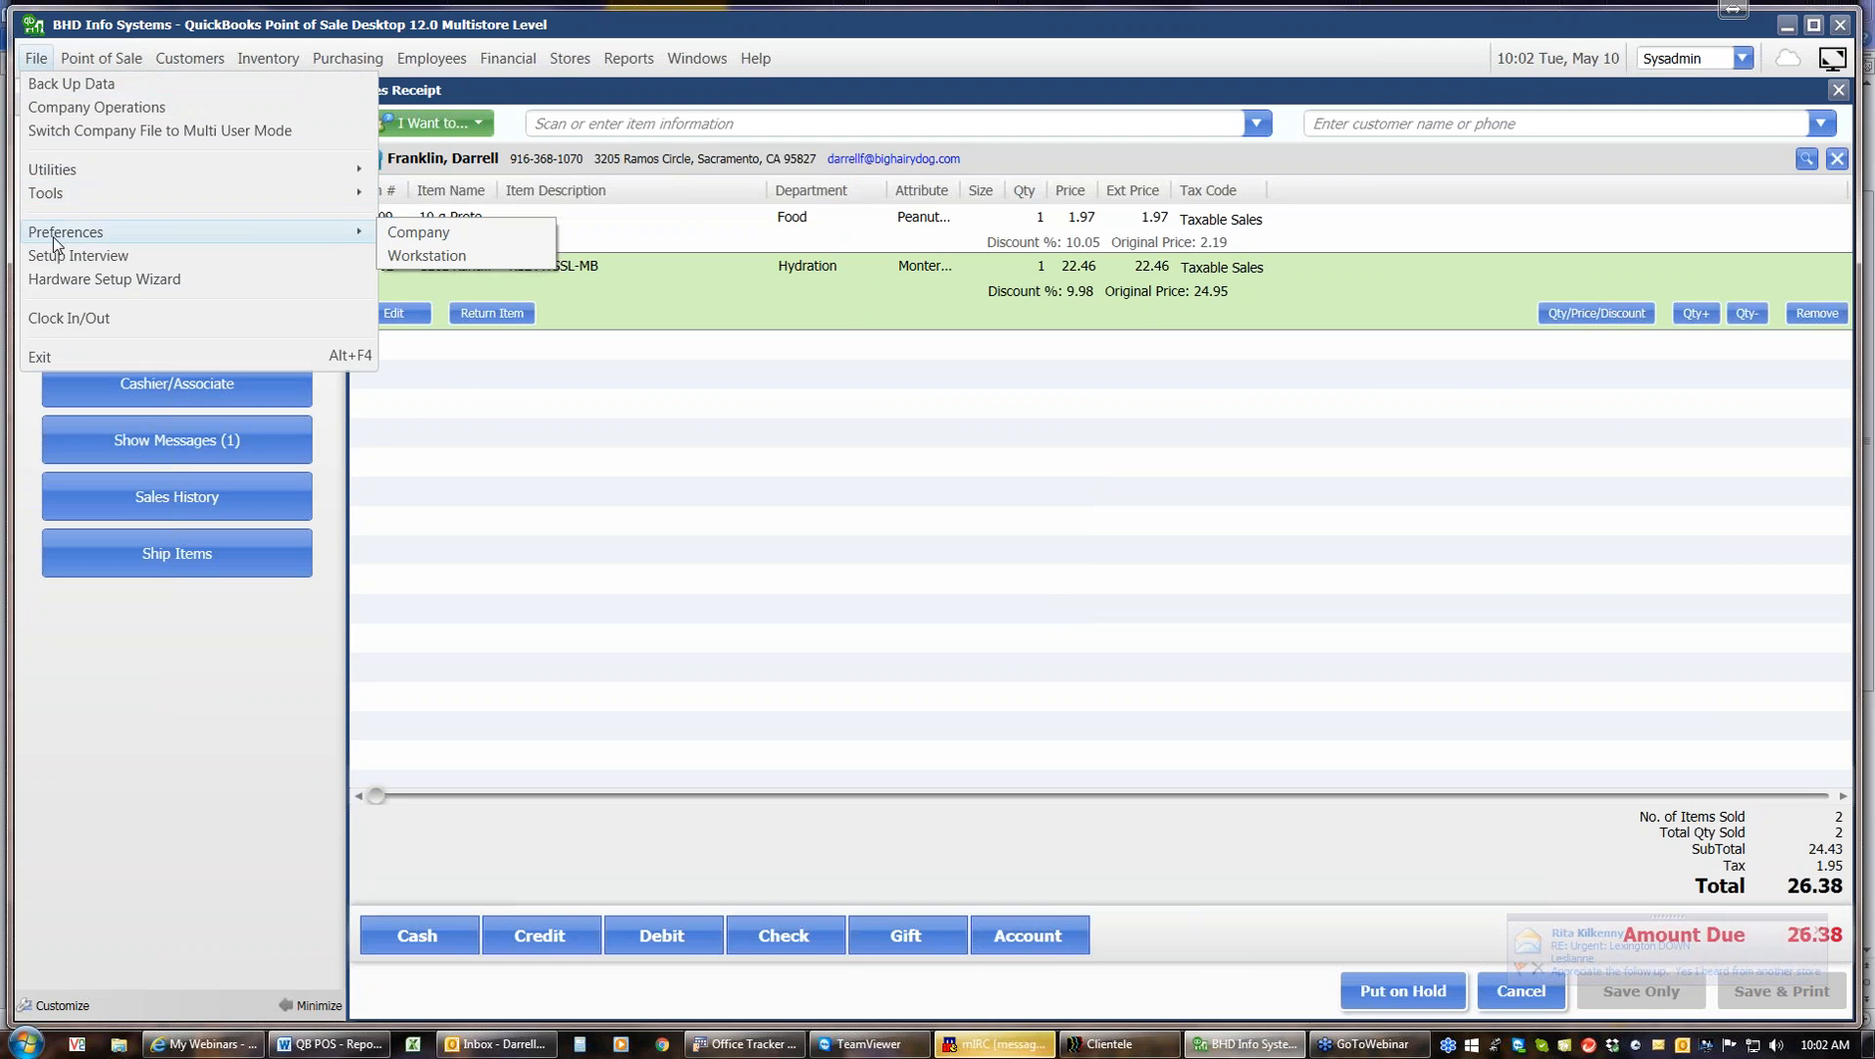
{"action": "left_click", "coordinate": [412, 233]}
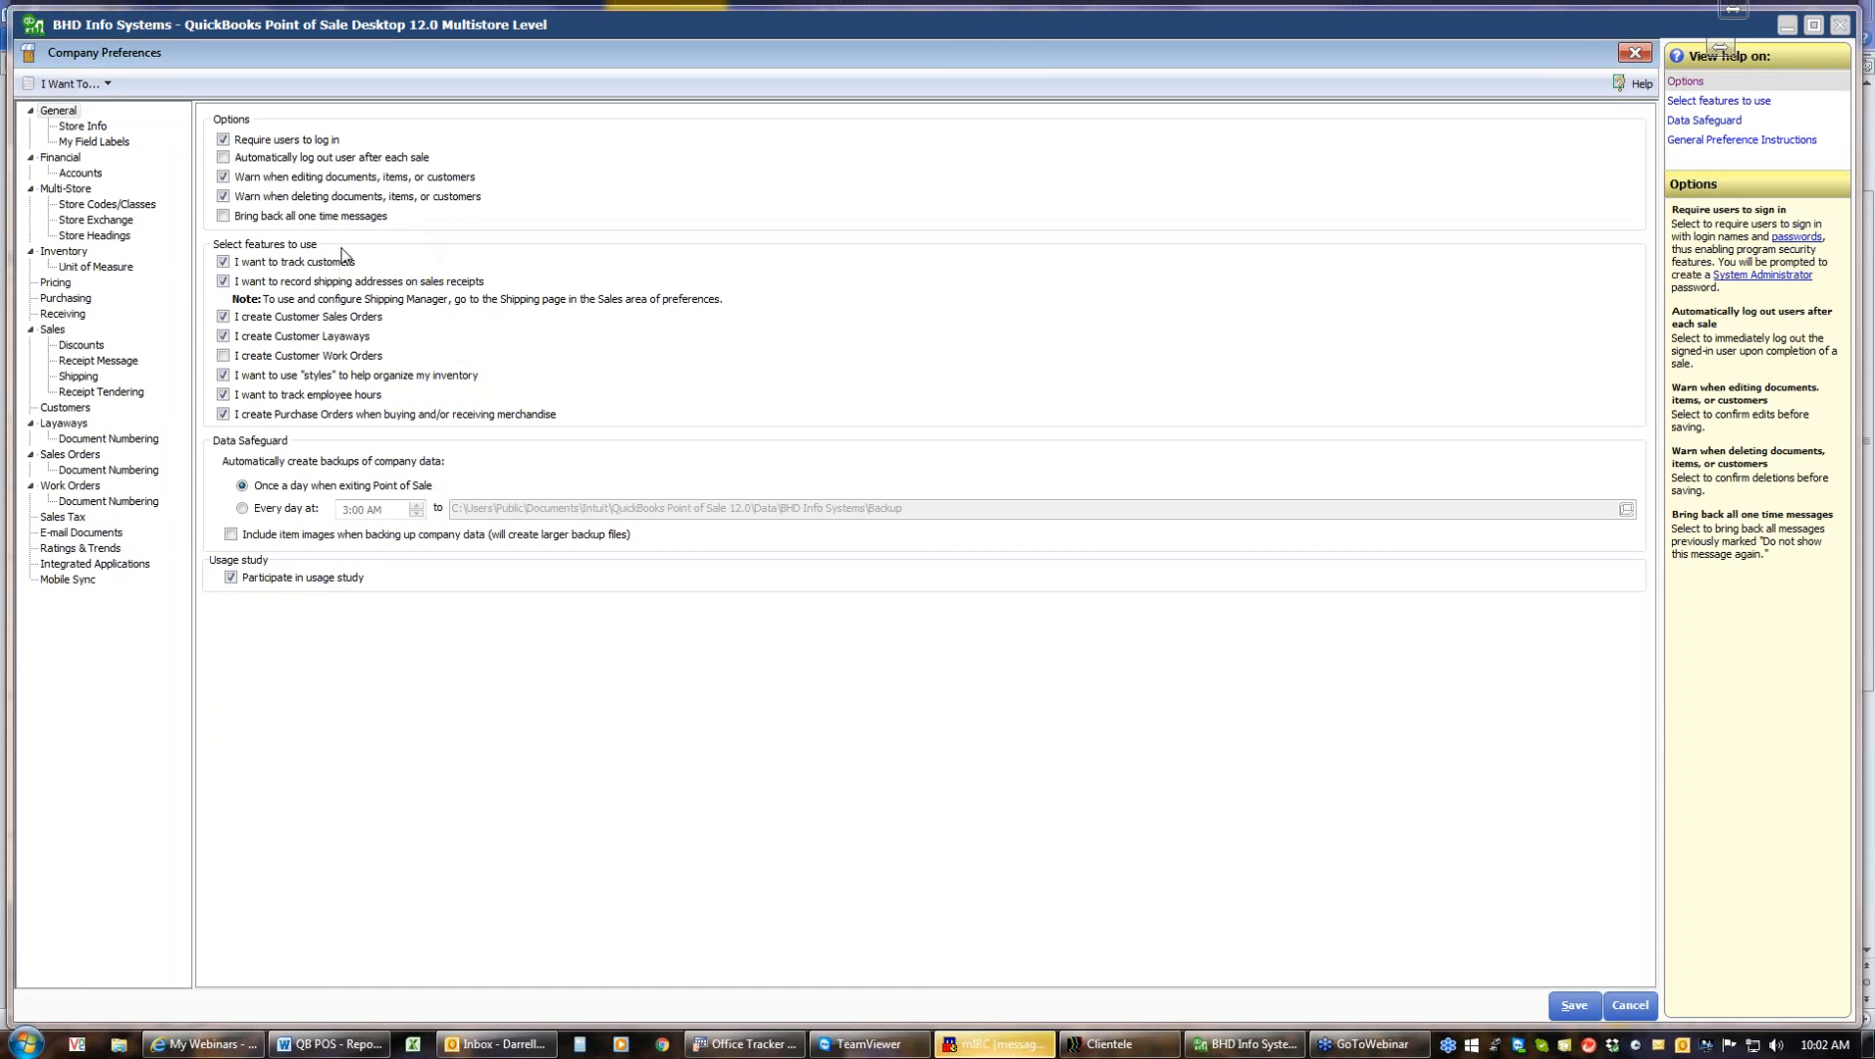
{"action": "left_click", "coordinate": [53, 332]}
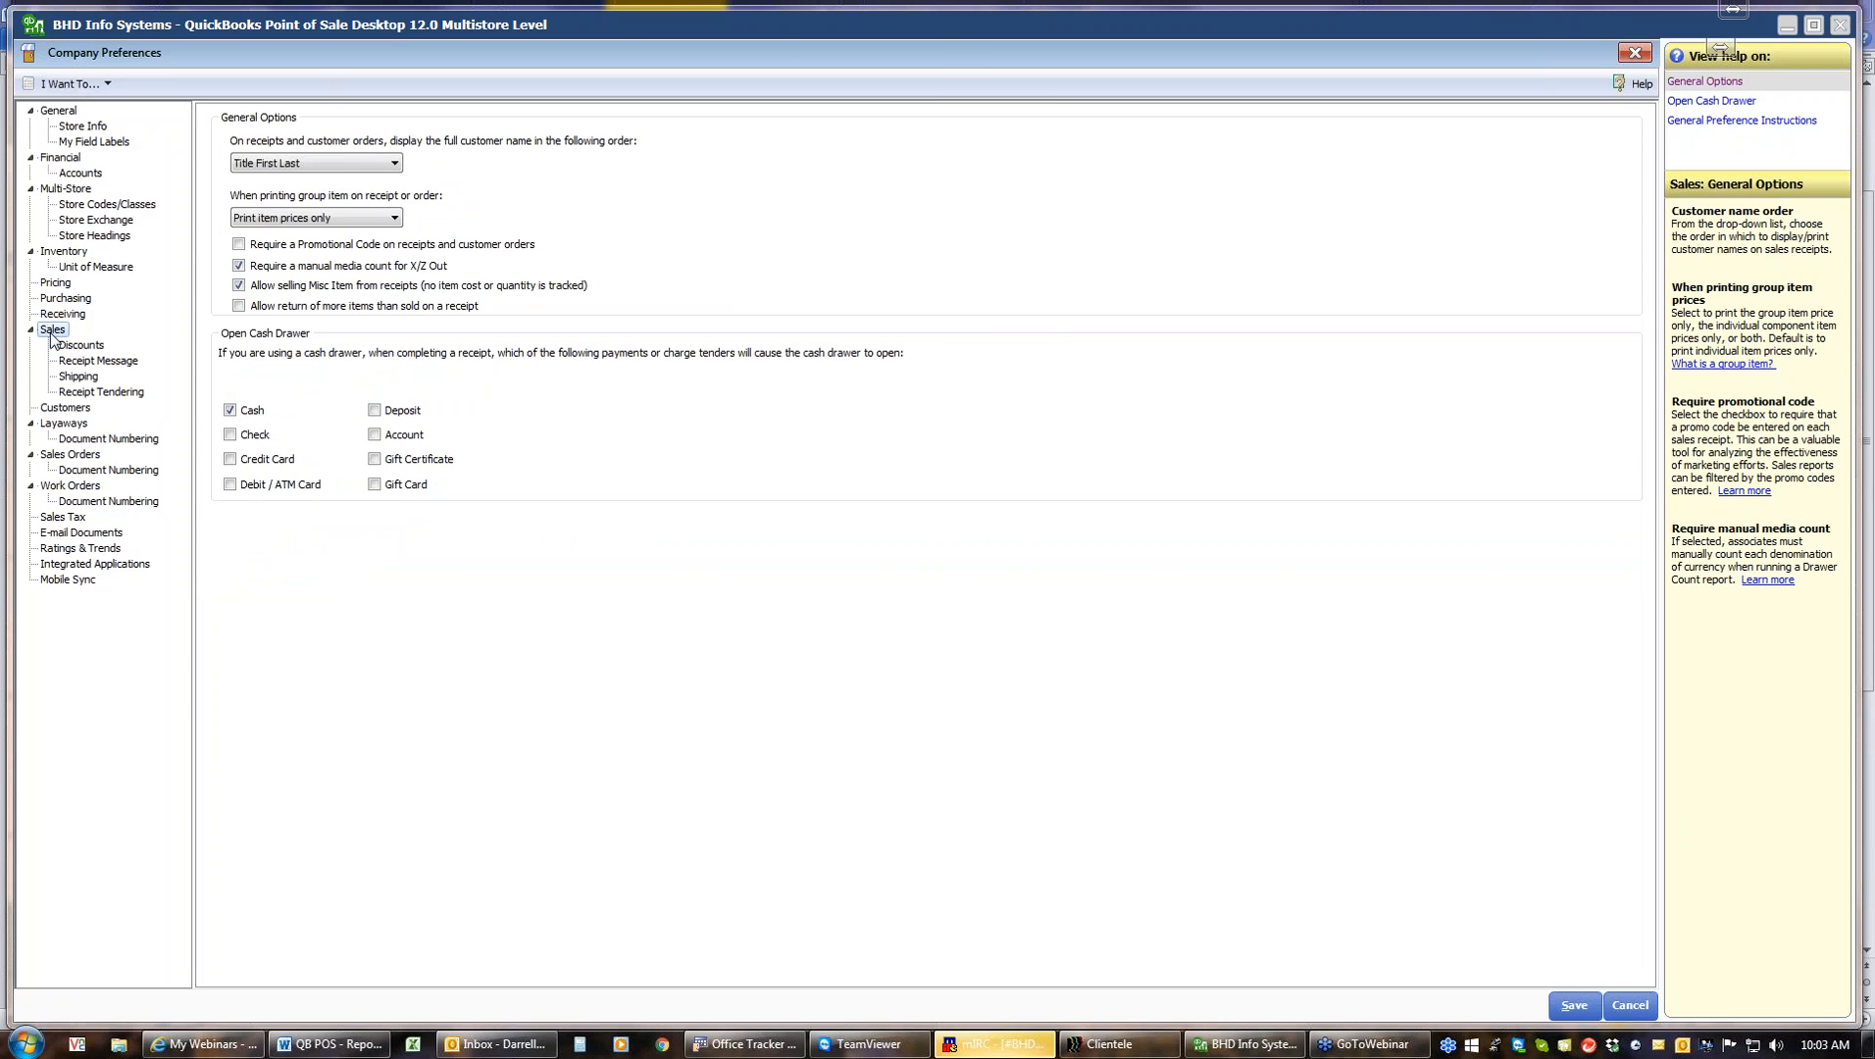
{"action": "left_click", "coordinate": [239, 245]}
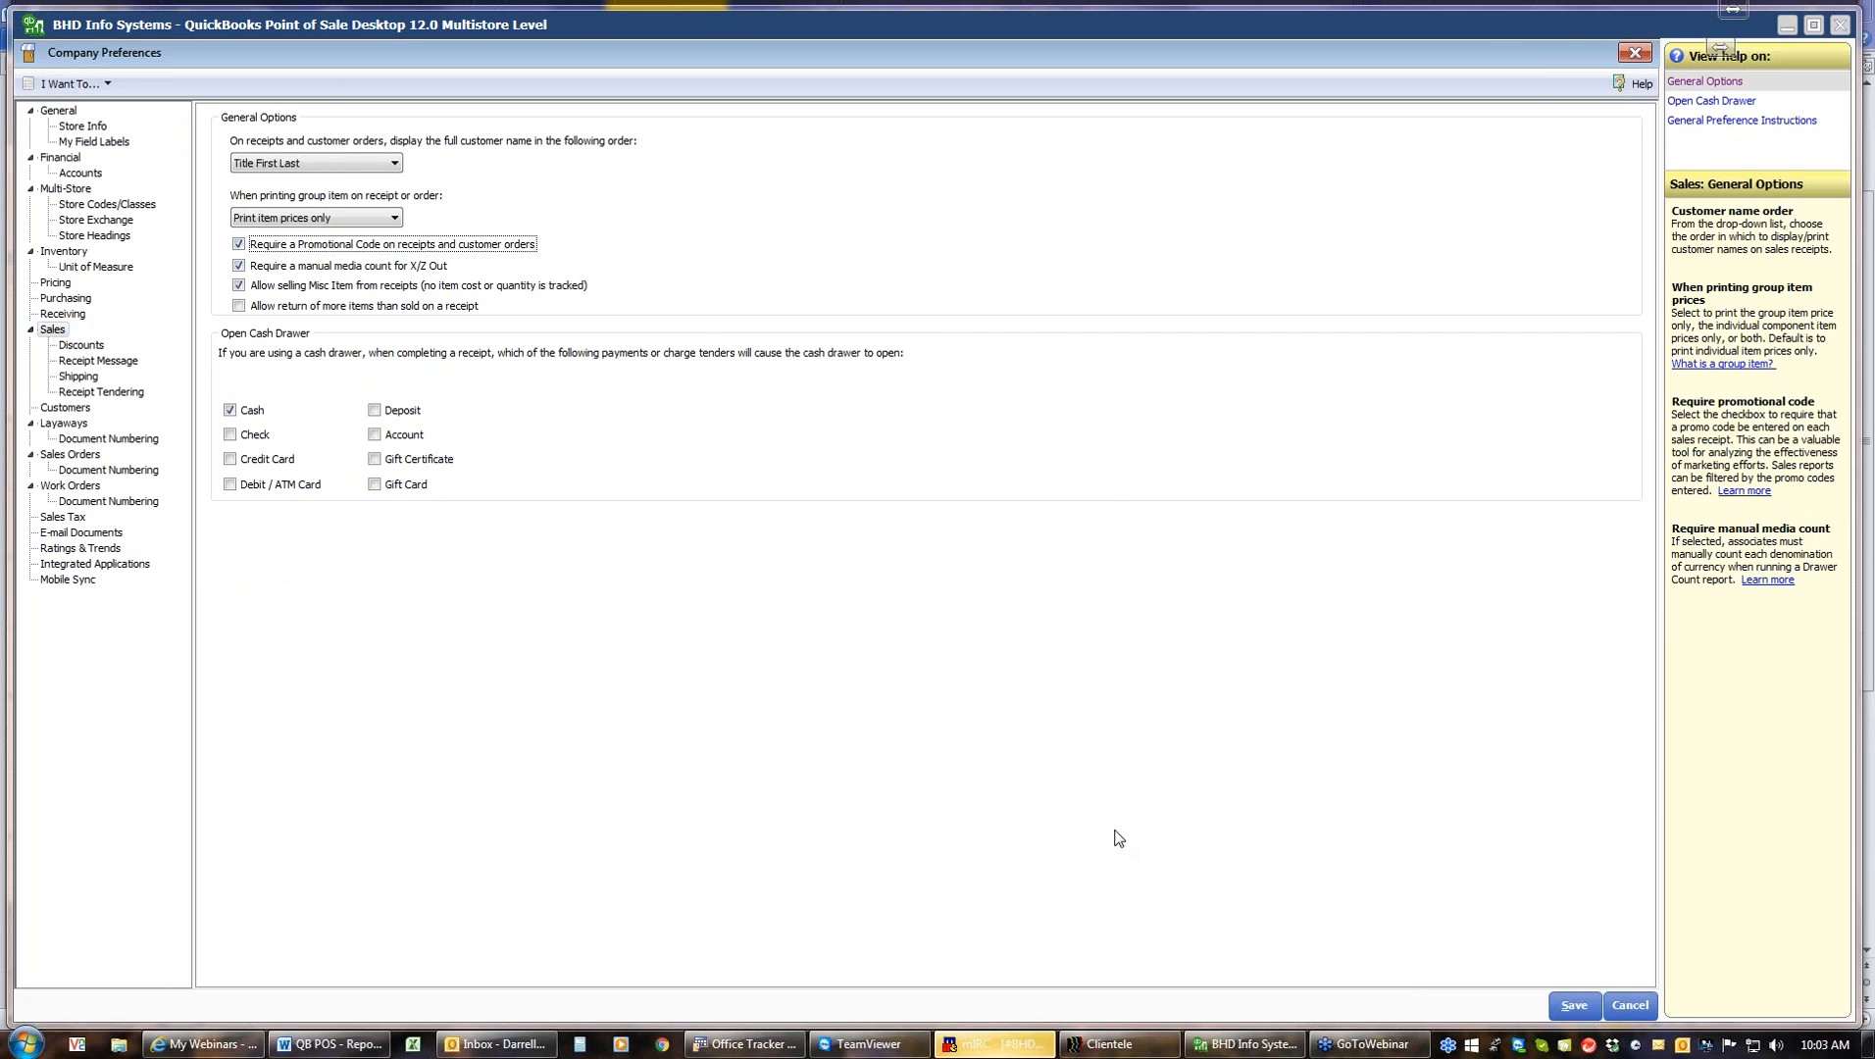
{"action": "left_click", "coordinate": [1572, 1006]}
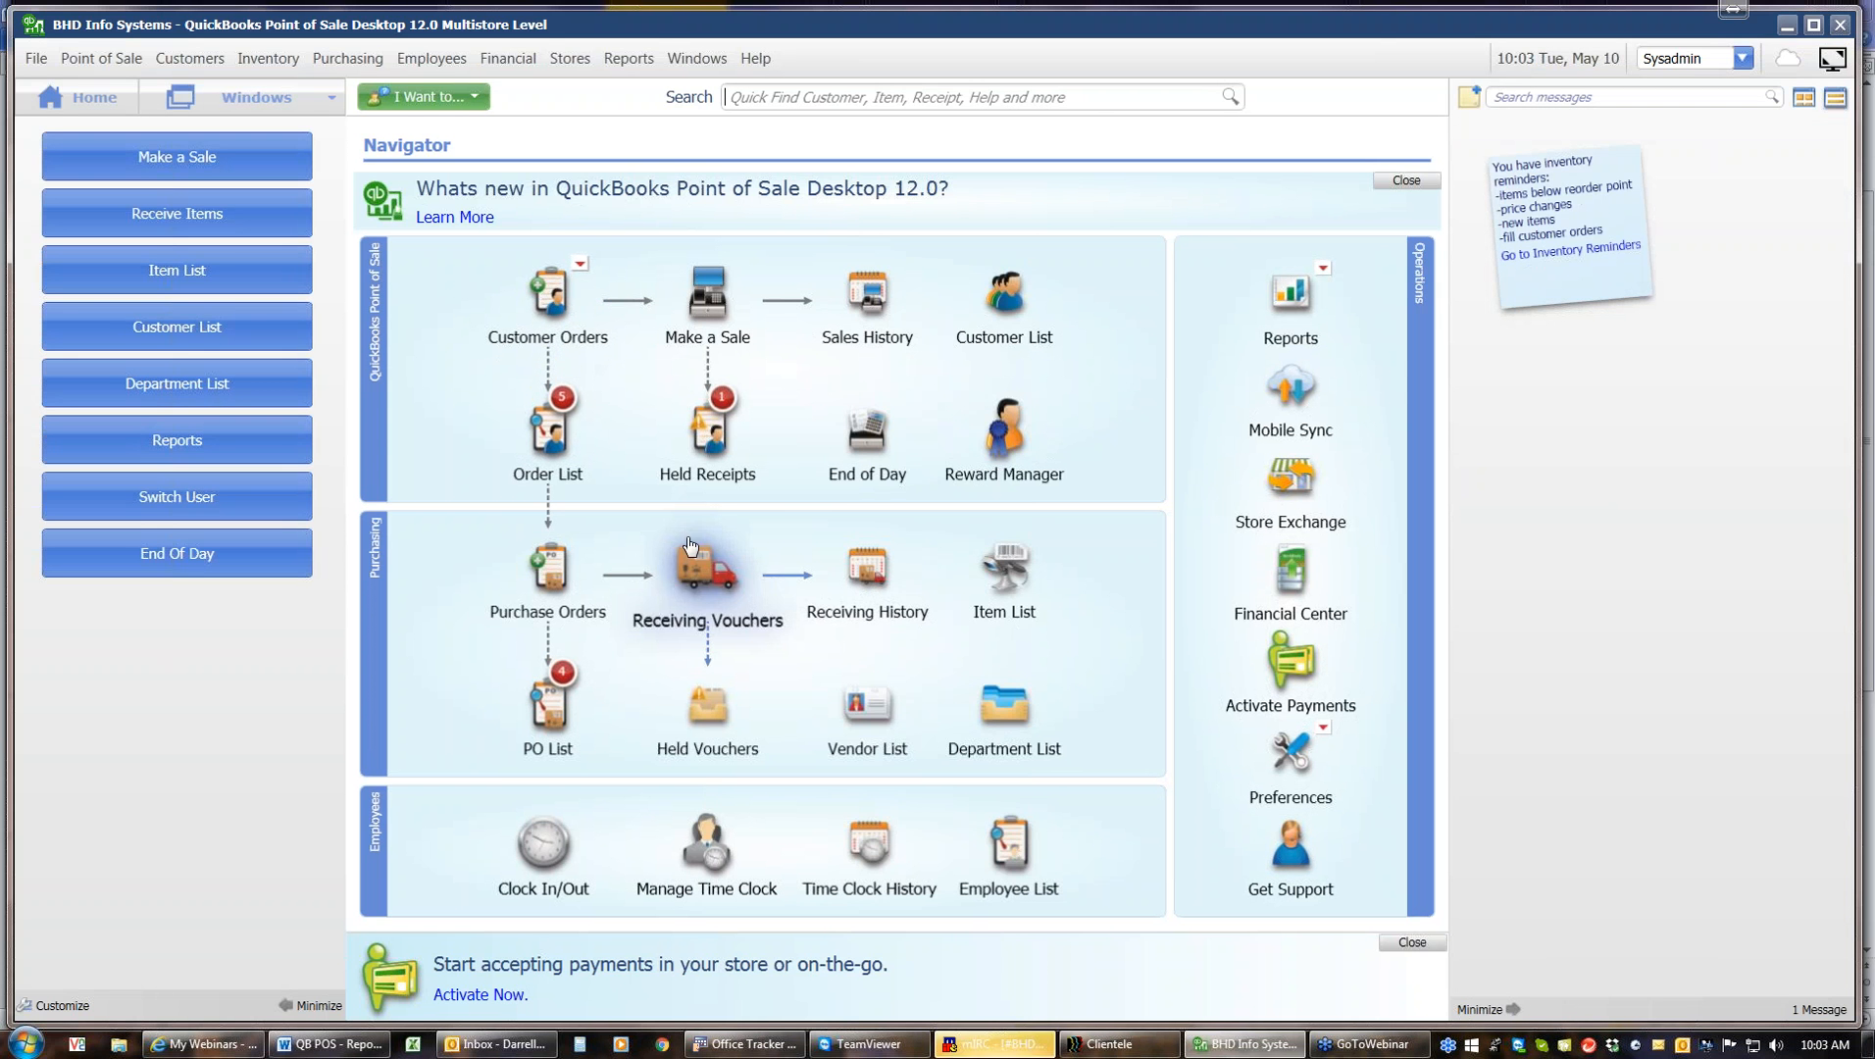
Resume the held receipt from Held Receipts and try to tender the sale
{"action": "mouse_move", "coordinate": [703, 448]}
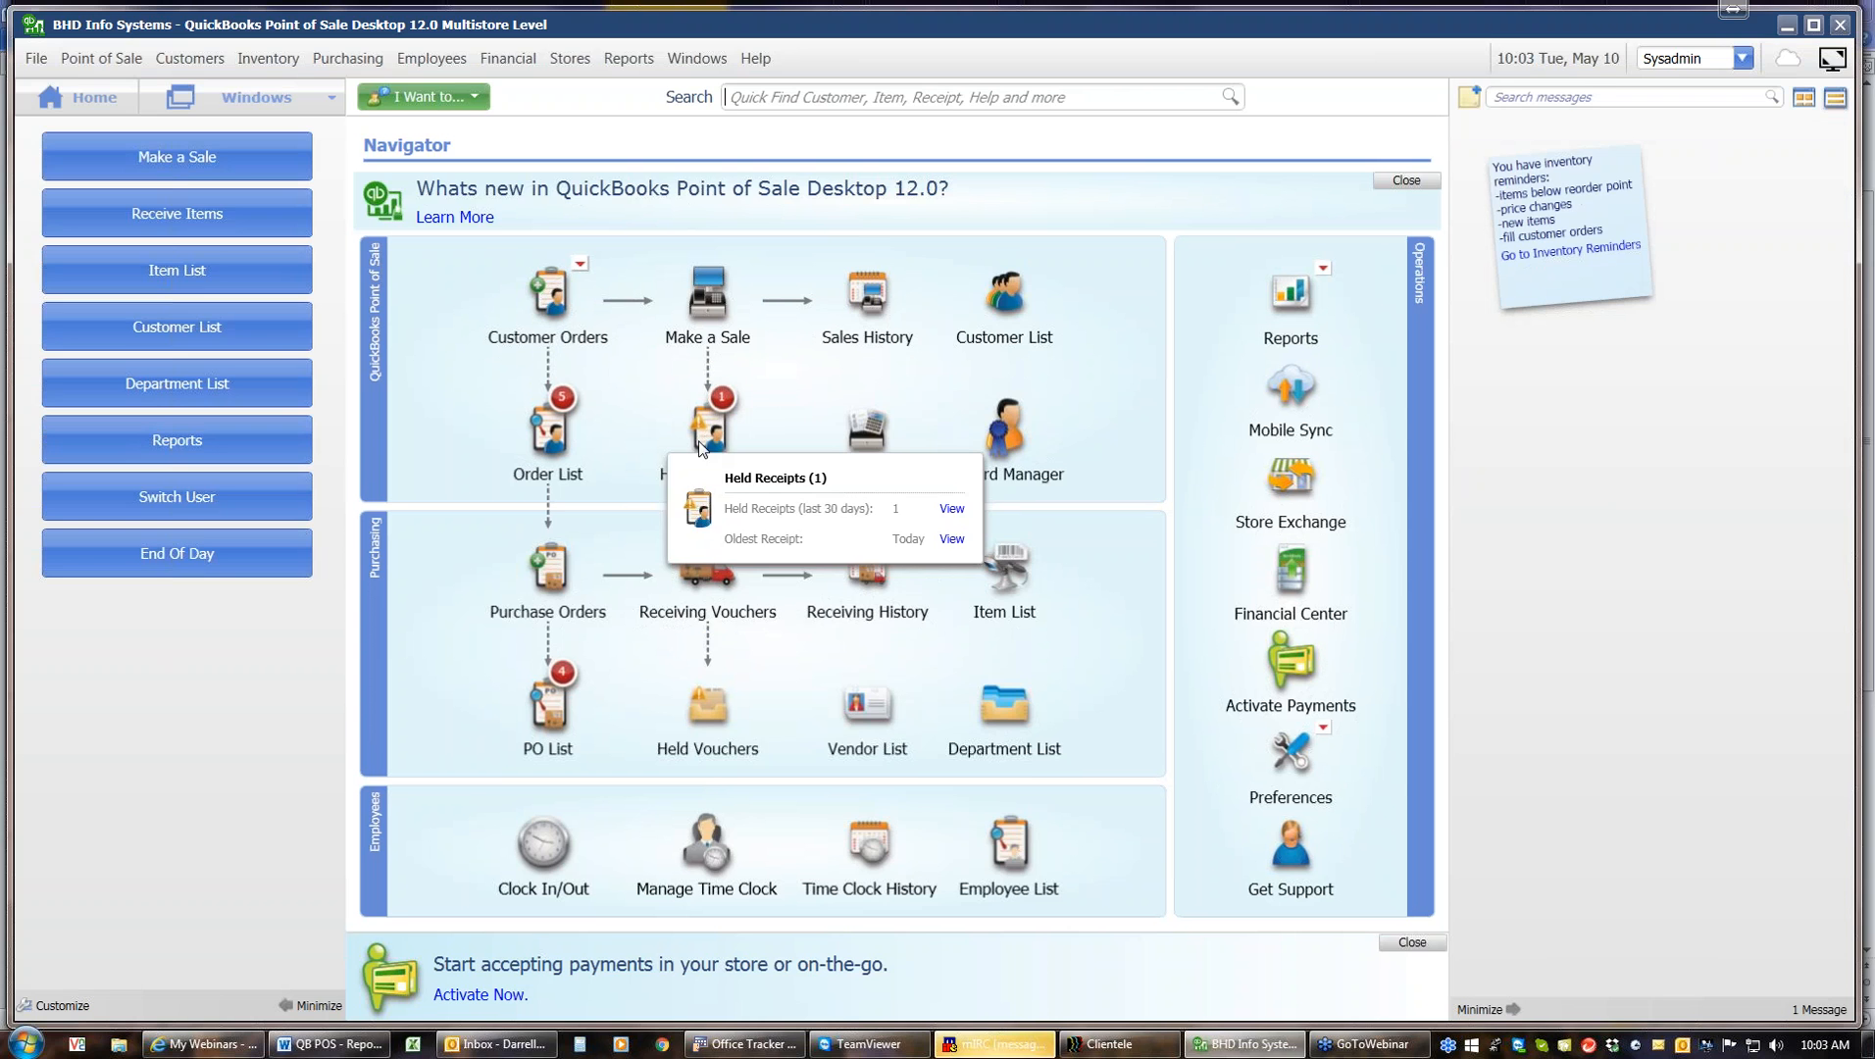
{"action": "left_click", "coordinate": [952, 511]}
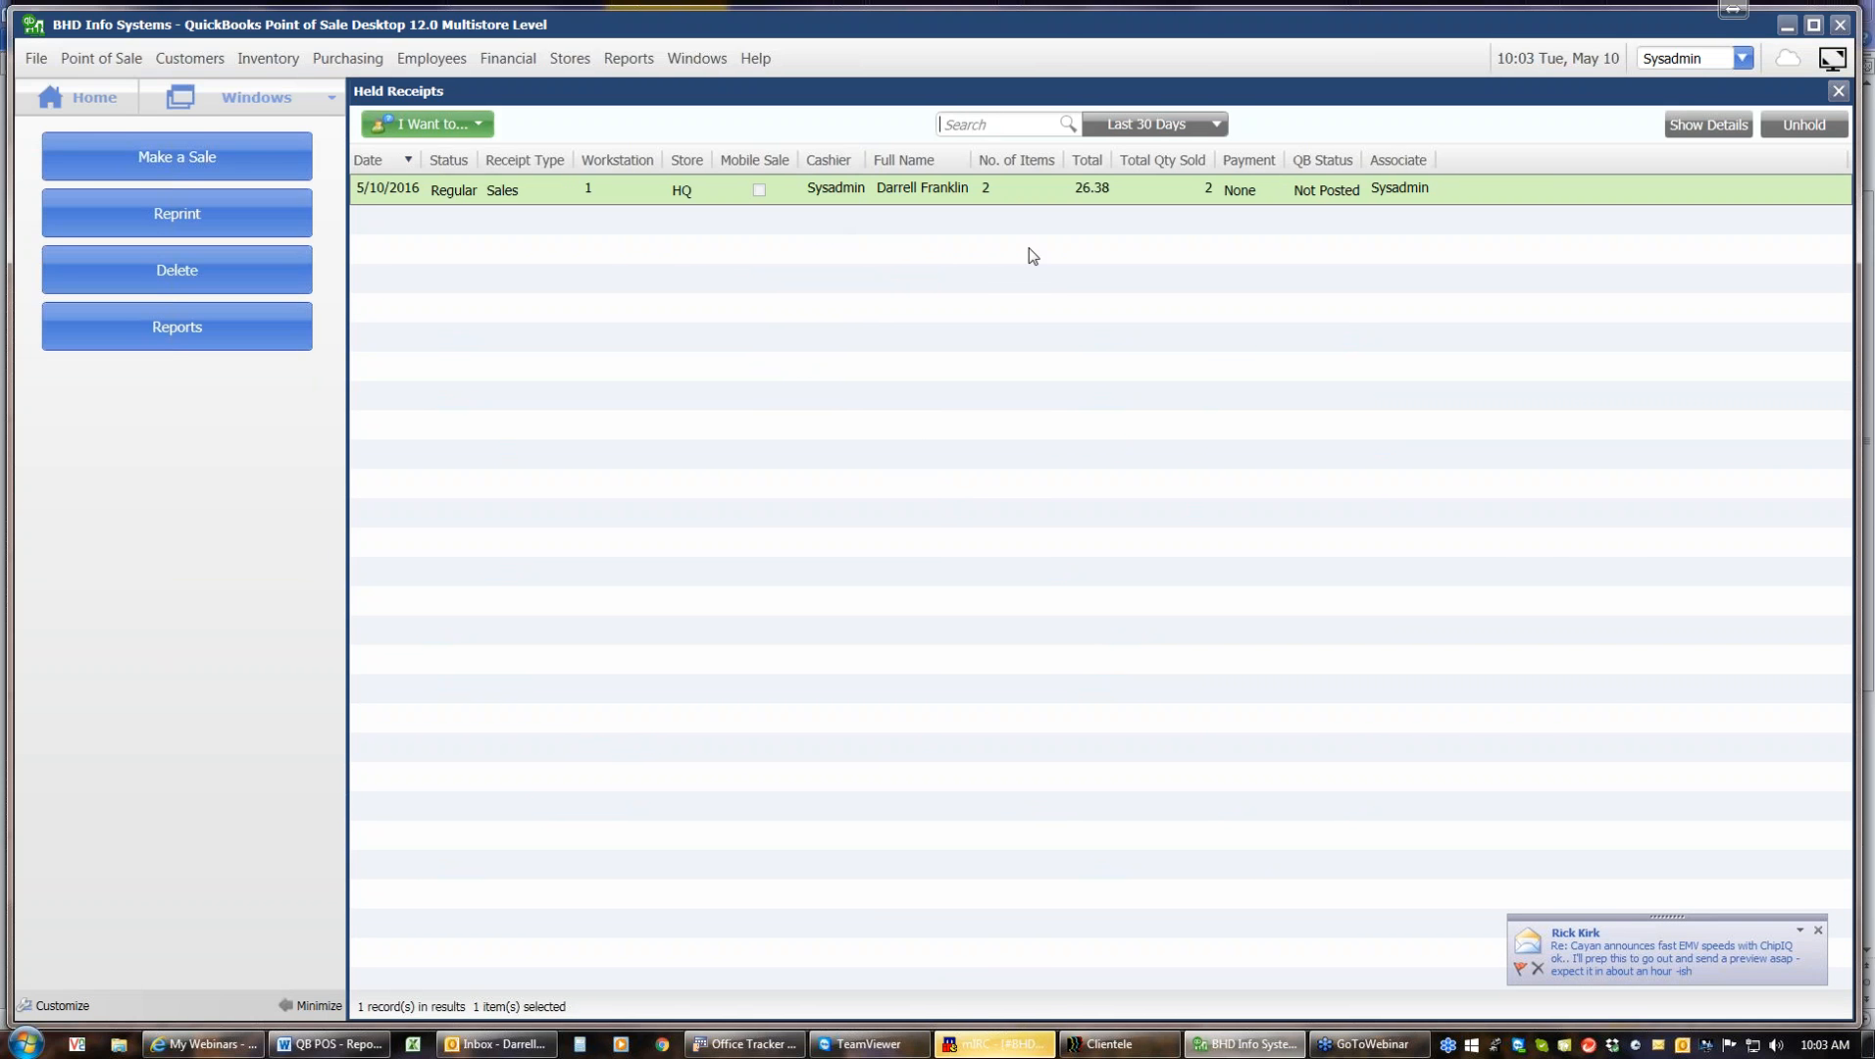
{"action": "left_click", "coordinate": [1805, 125]}
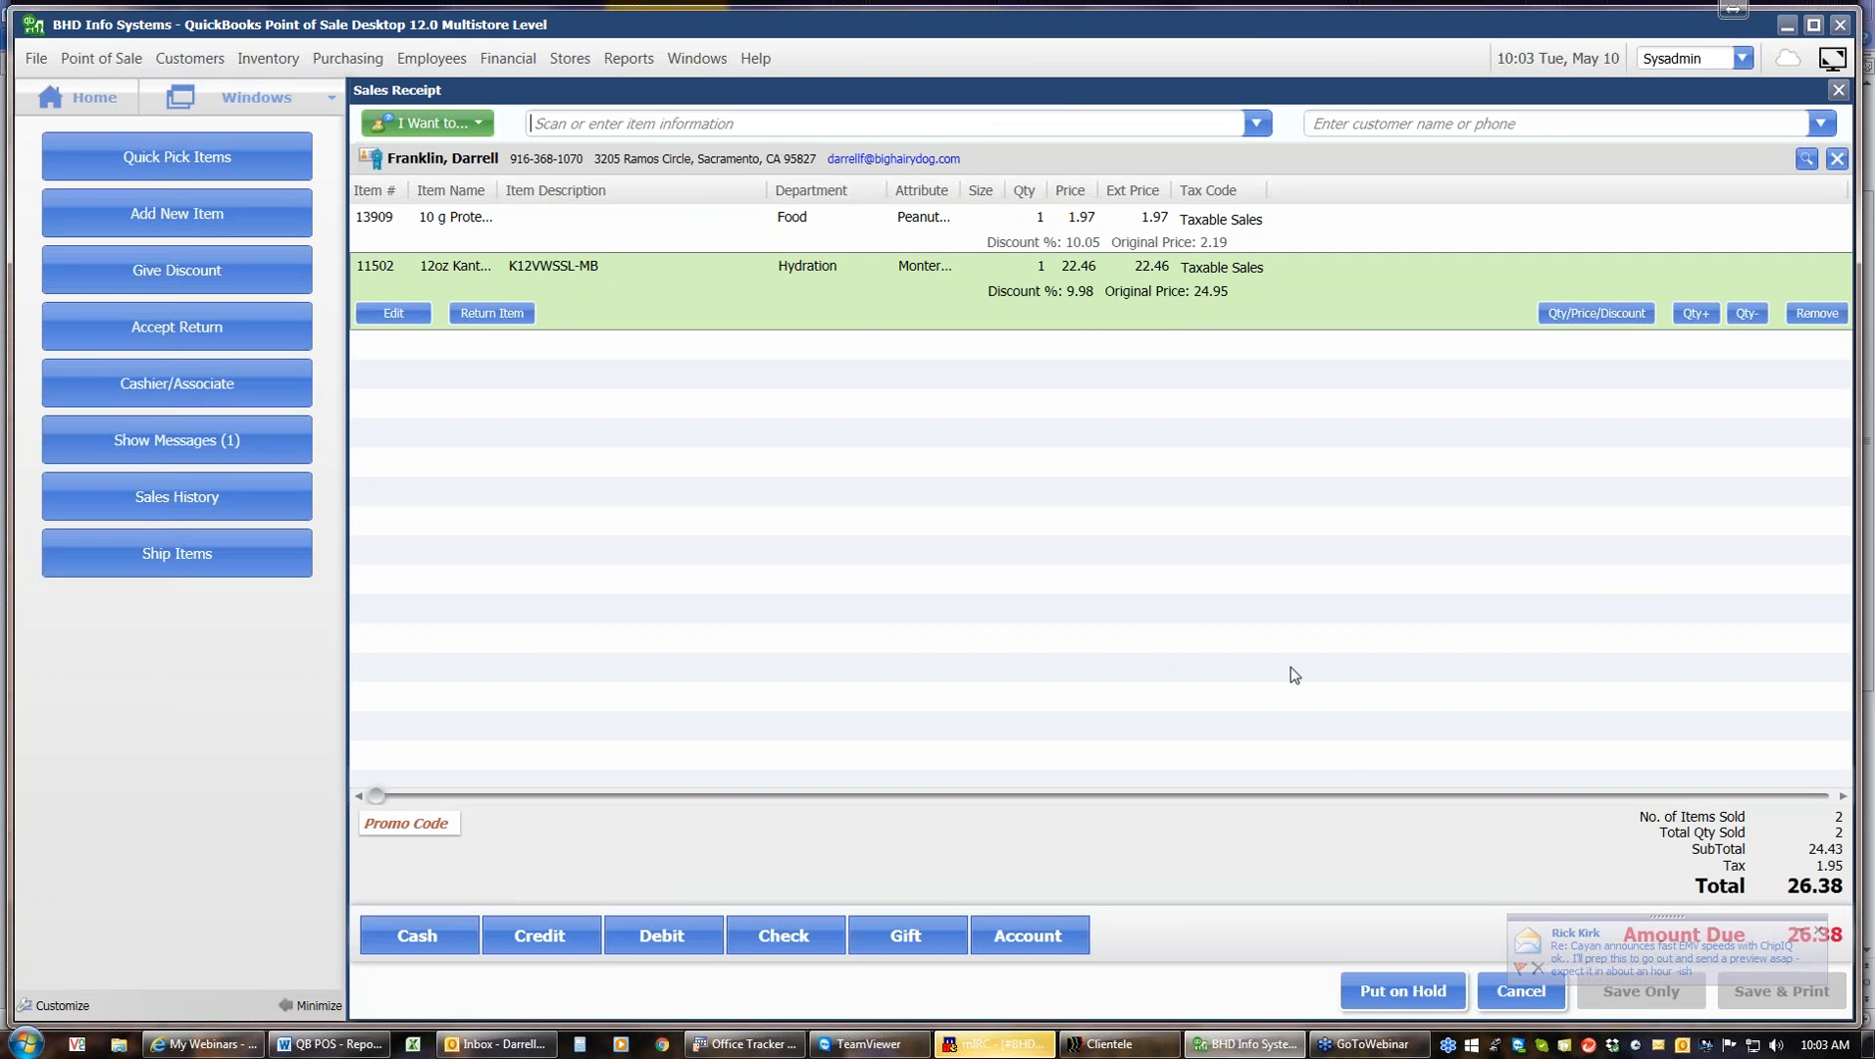
{"action": "left_click", "coordinate": [453, 941]}
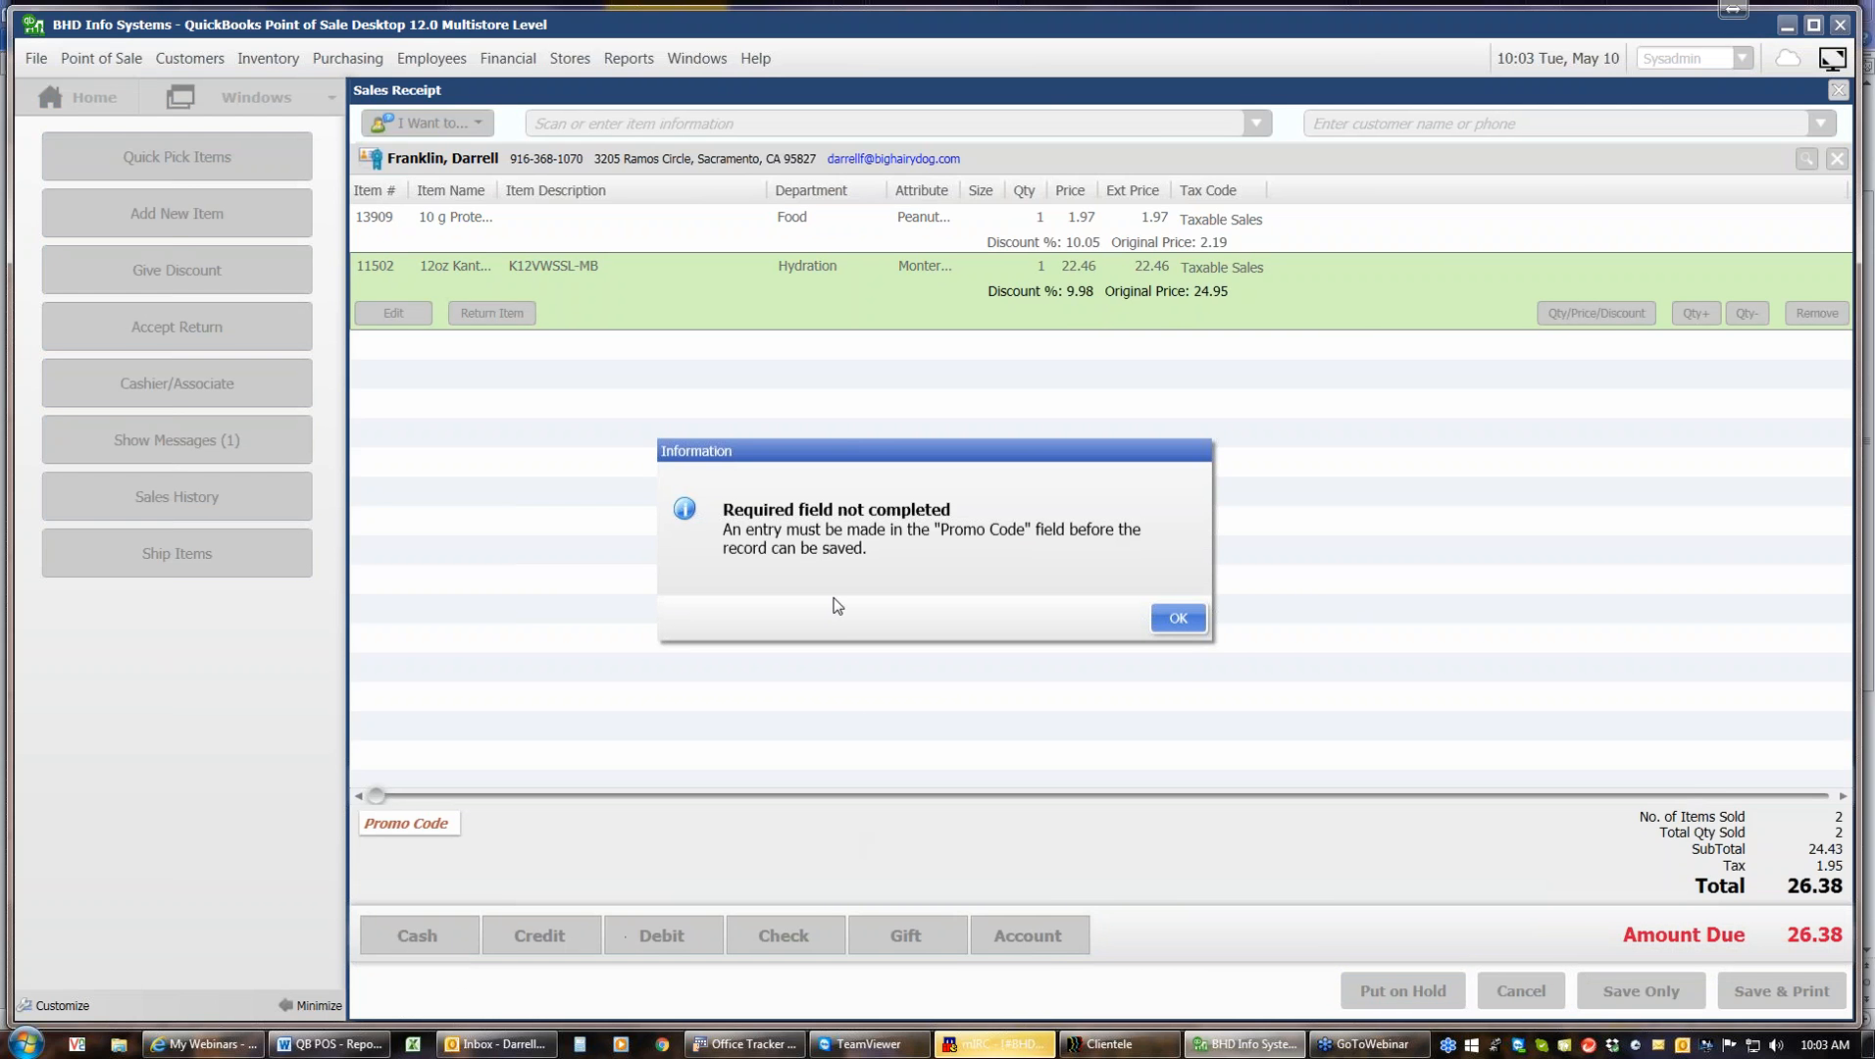
{"action": "left_click", "coordinate": [1176, 619]}
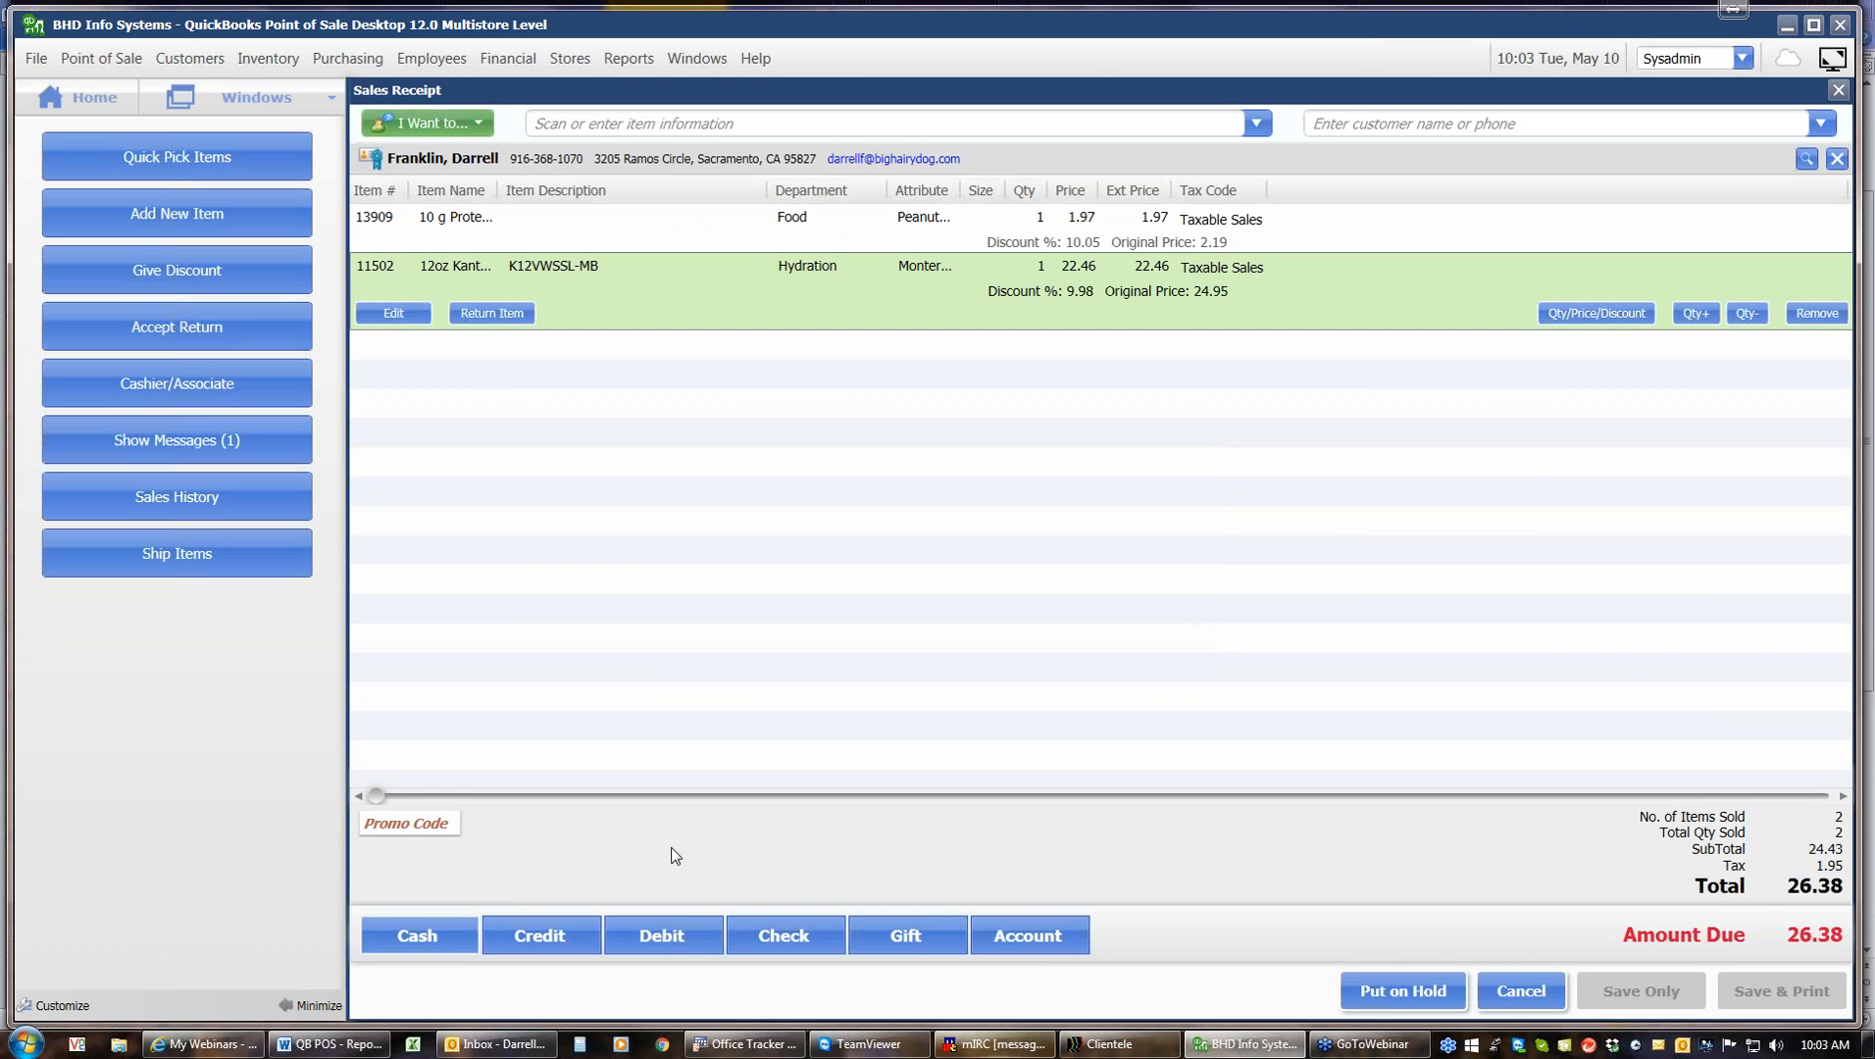
Enter promo code 95826 on the receipt and save it
{"action": "left_click", "coordinate": [401, 826]}
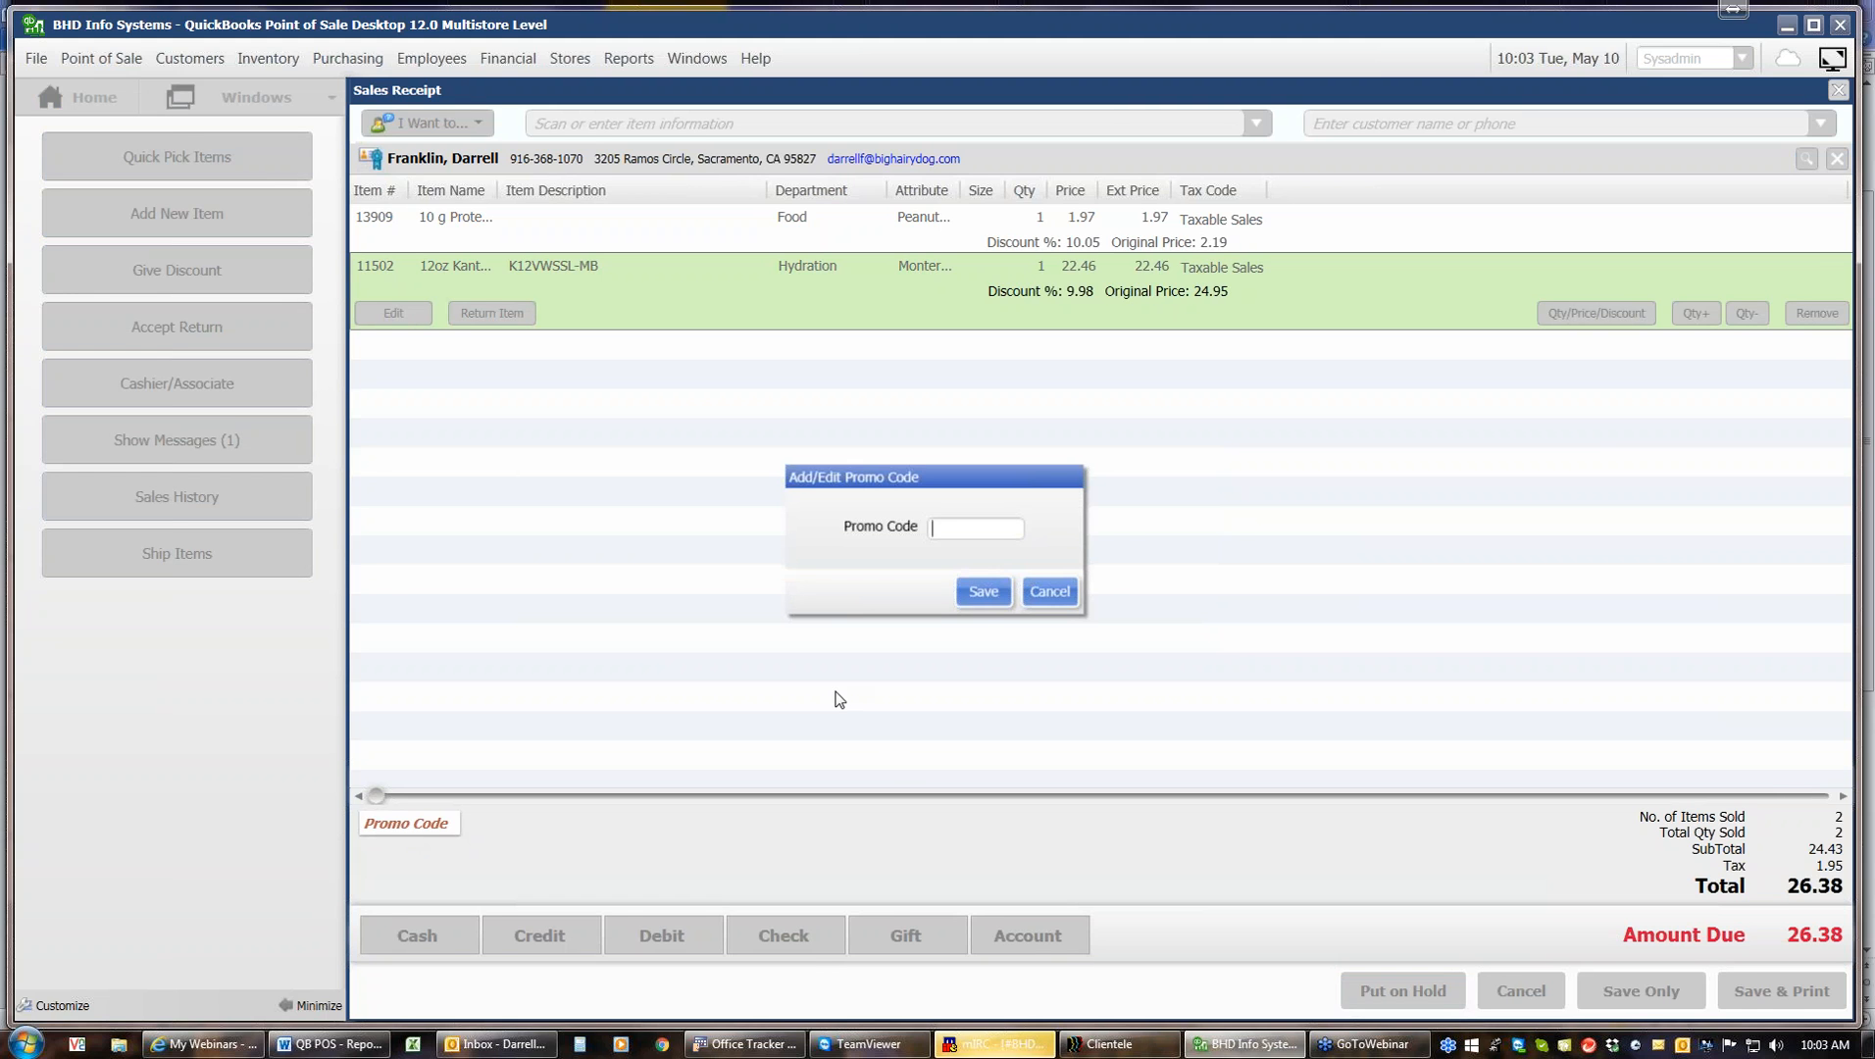
{"action": "type", "text": "95826"}
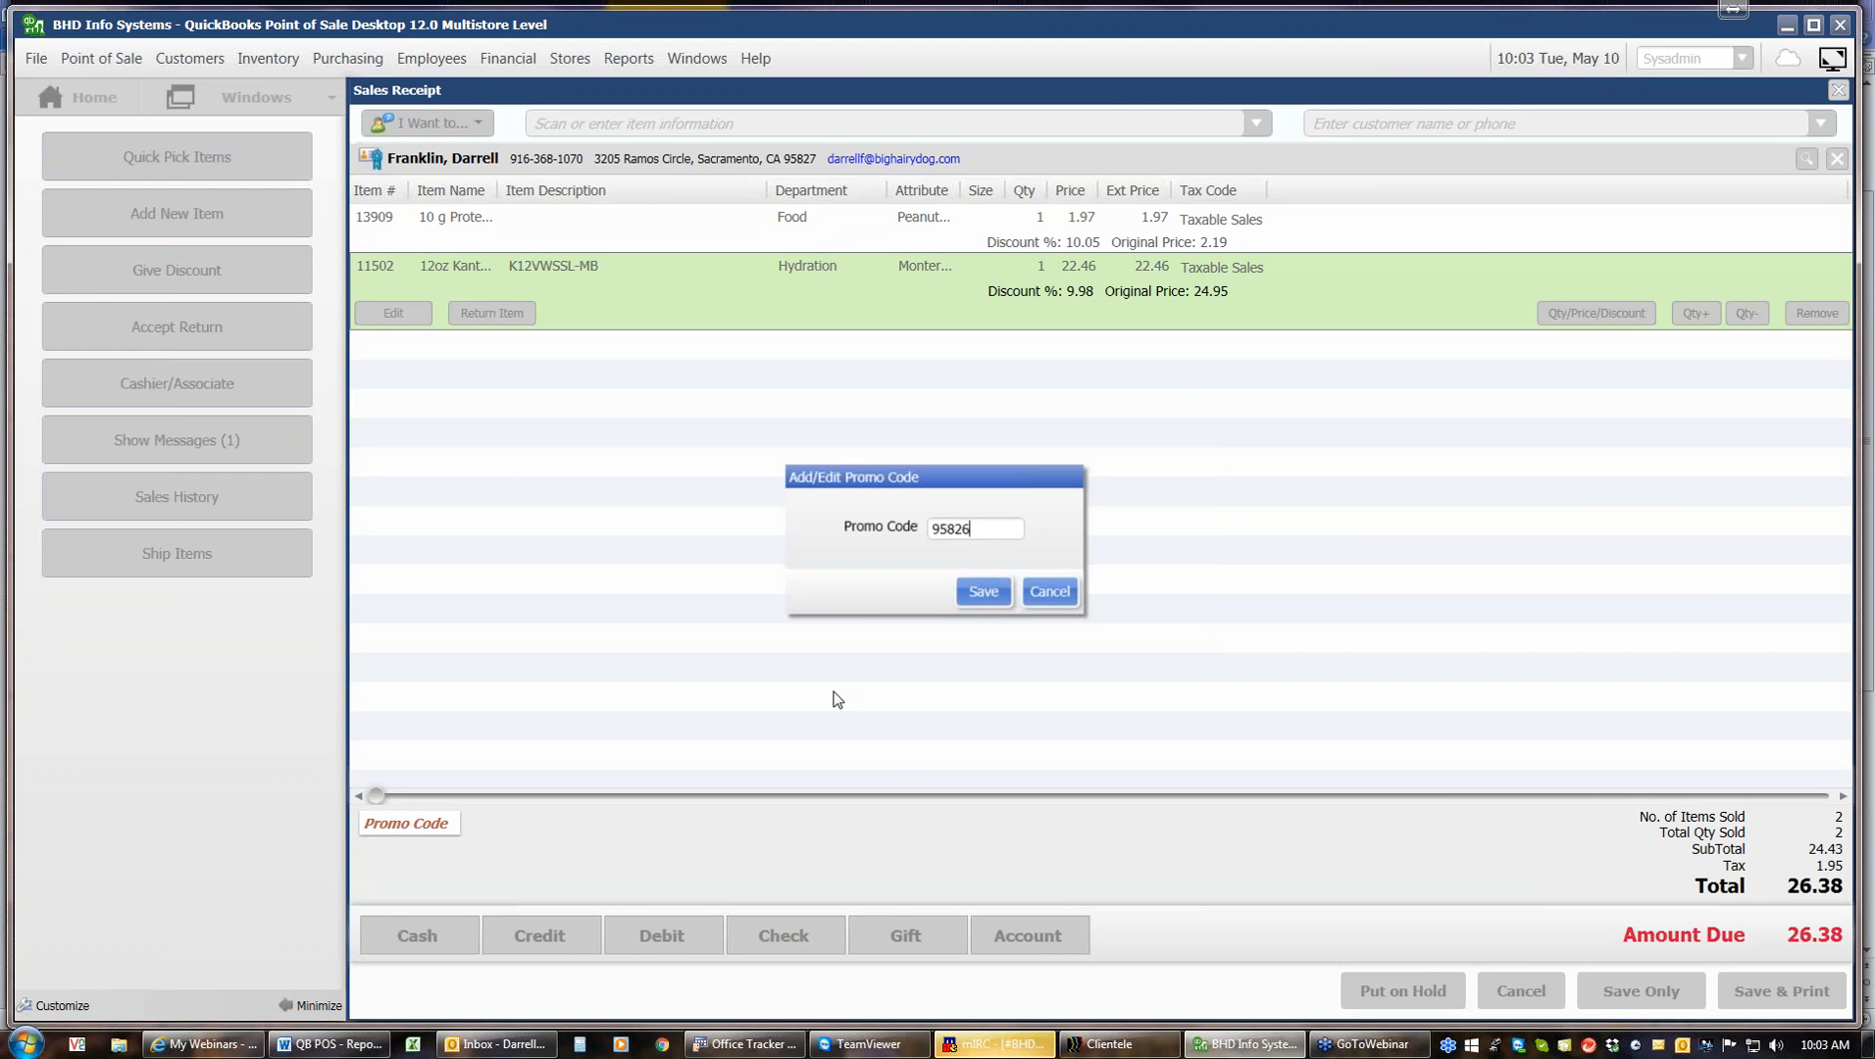
{"action": "left_click", "coordinate": [982, 593]}
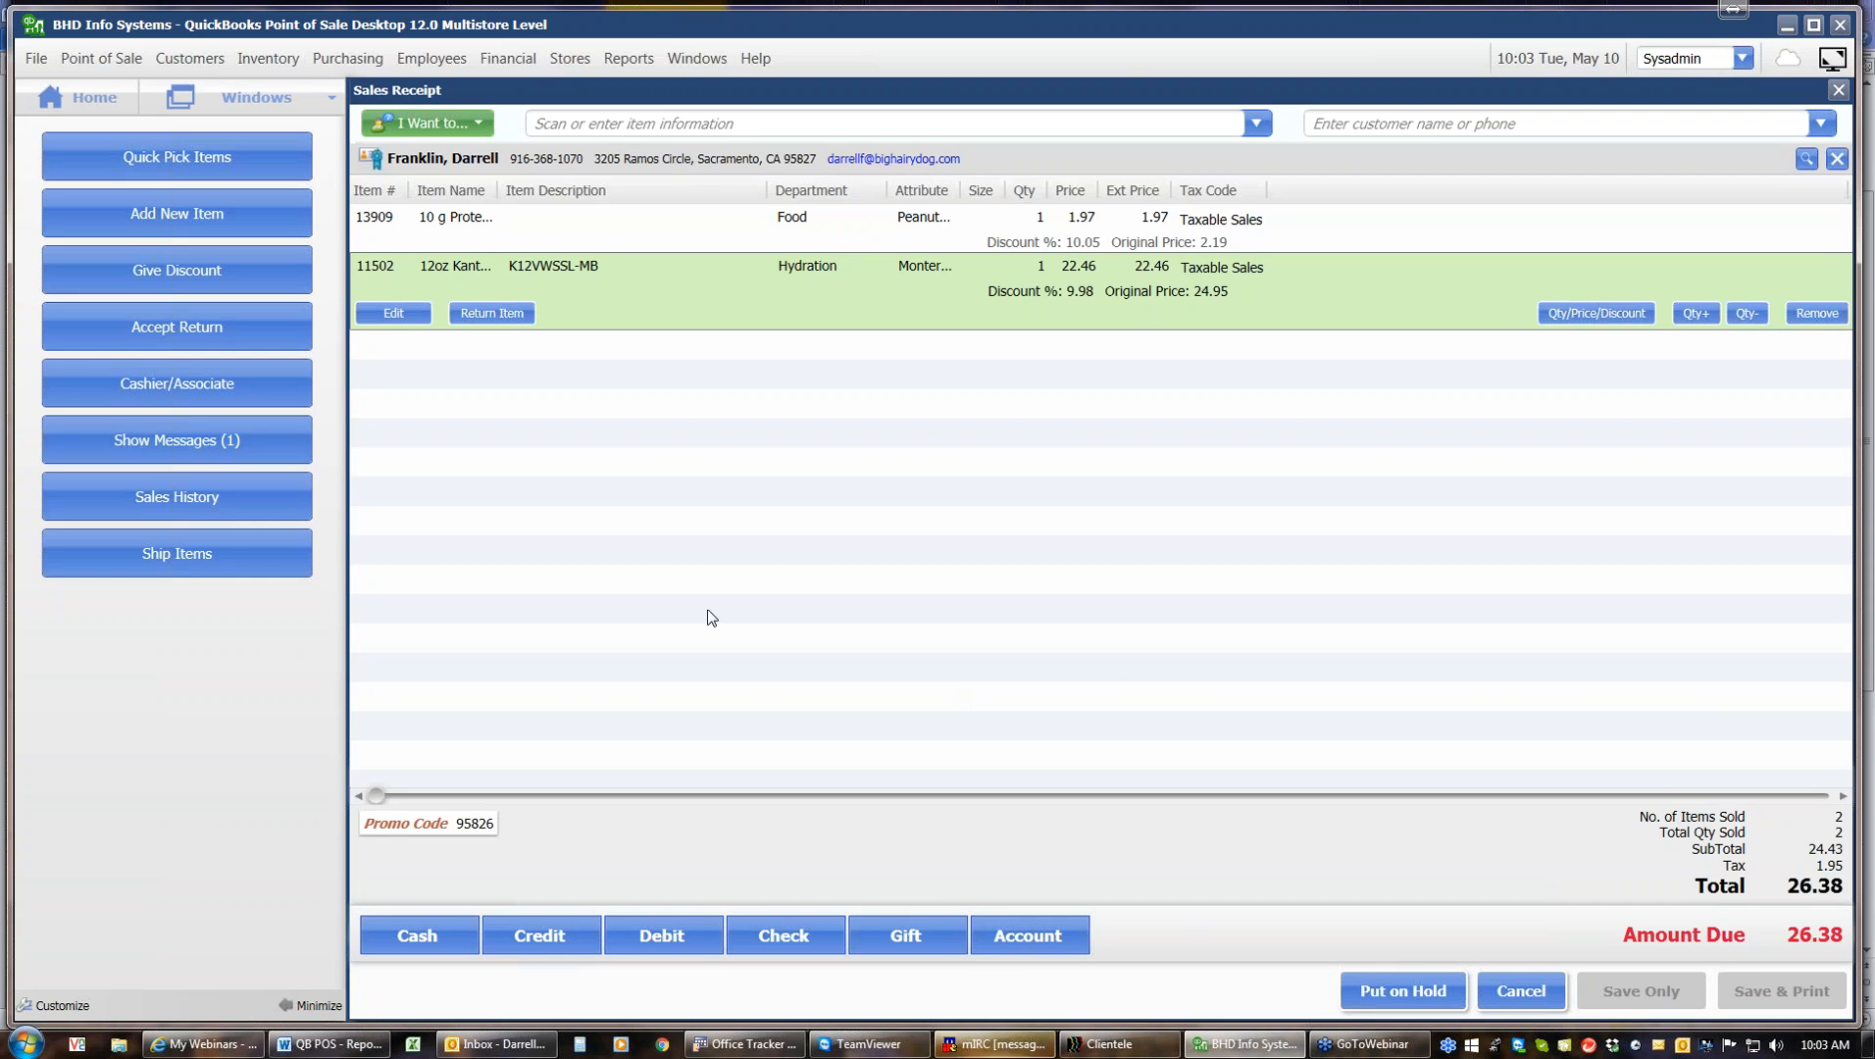
Cancel the receipt and discard its changes
{"action": "left_click", "coordinate": [1533, 1006]}
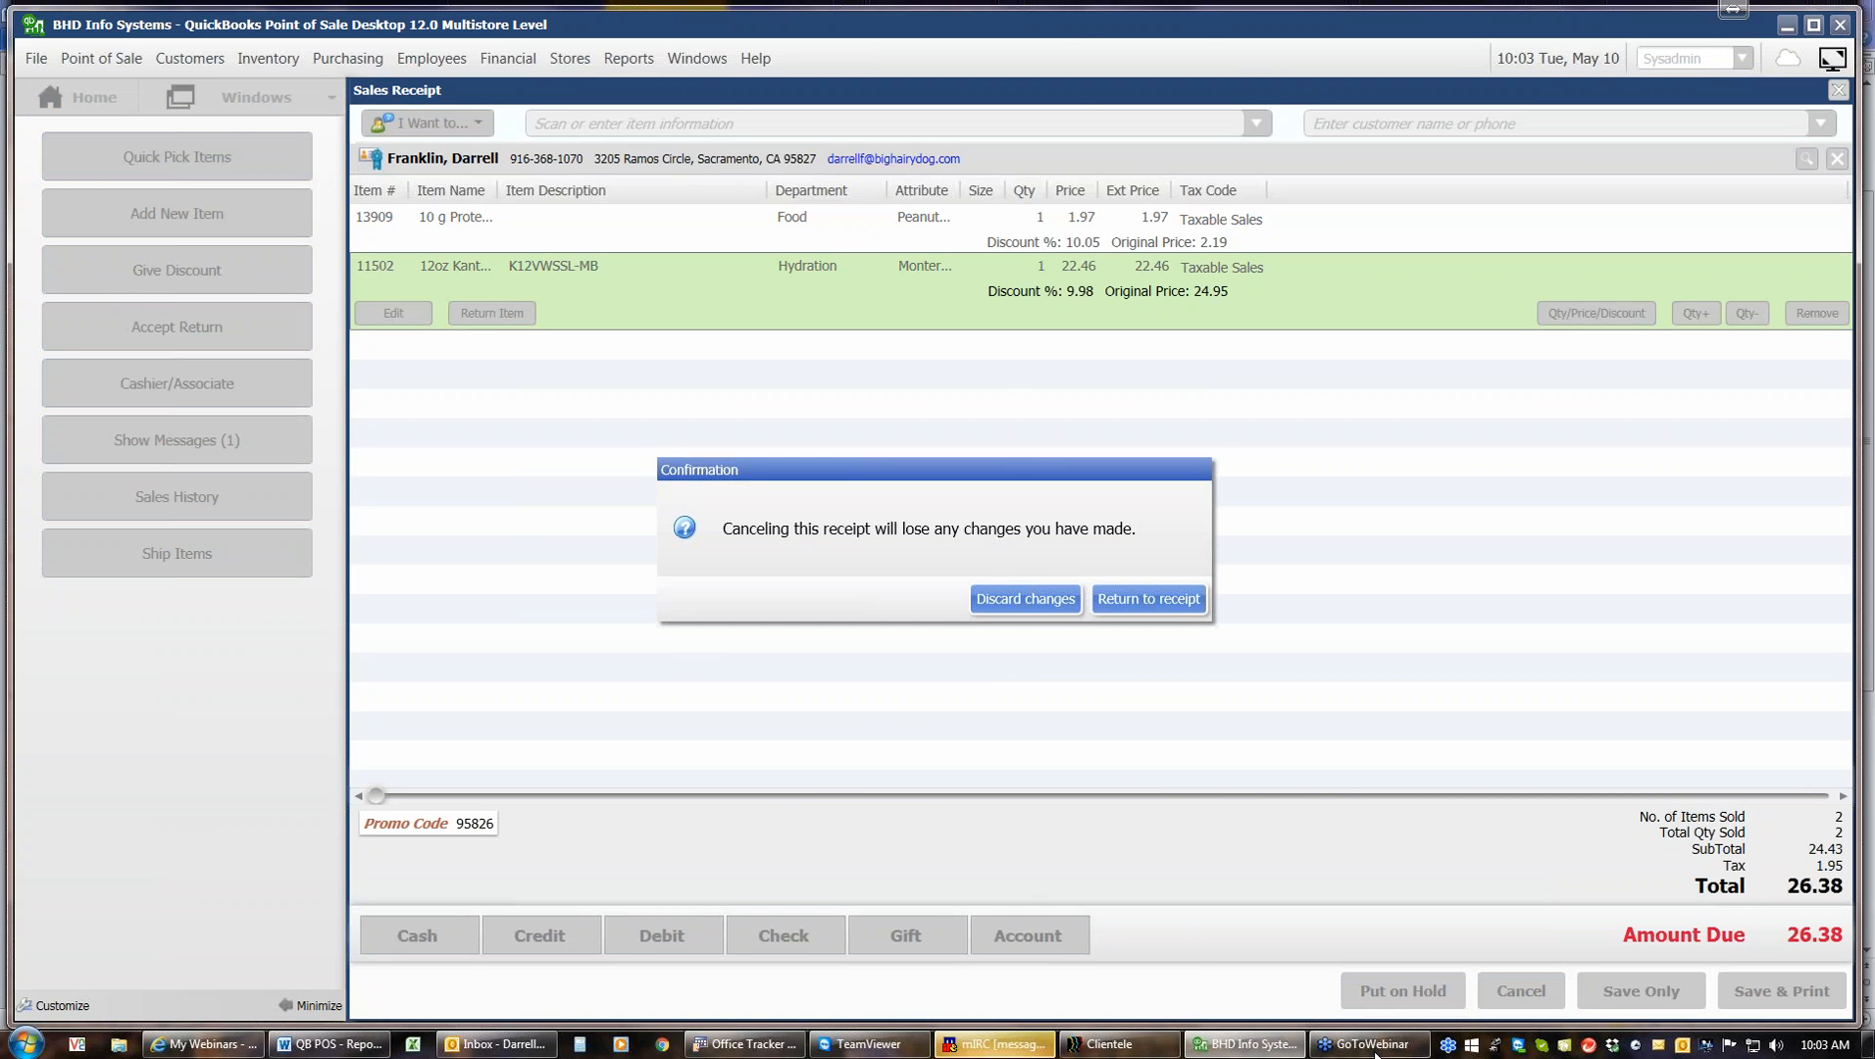
{"action": "left_click", "coordinate": [1030, 599]}
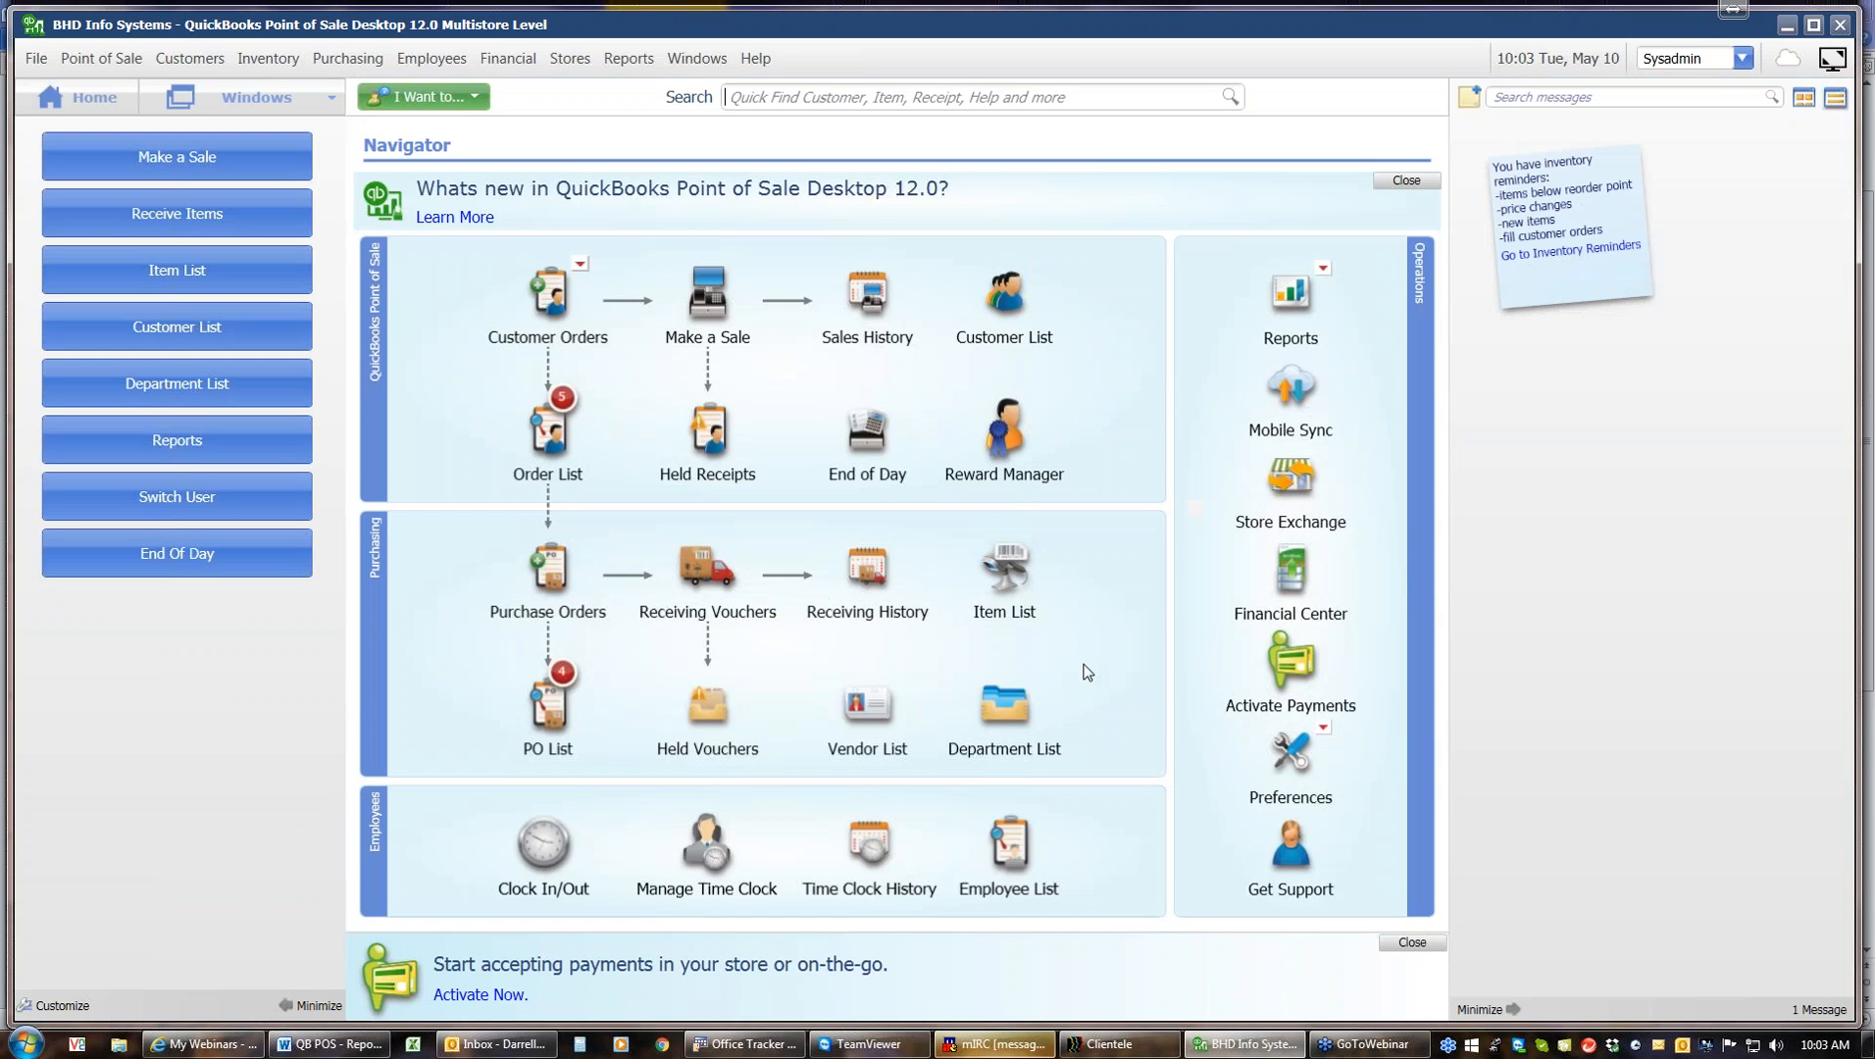